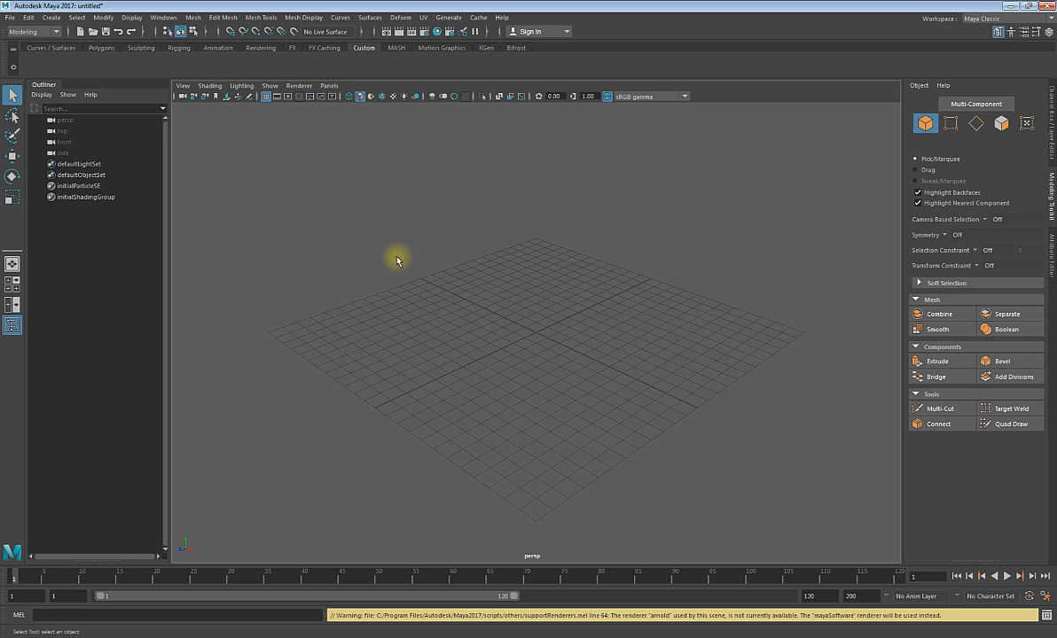
- Examine the tools offered by the Curves / Surfaces, Polygons, Sculpting, Rigging, Animation, Rendering and FX shelves
left_click(138, 47)
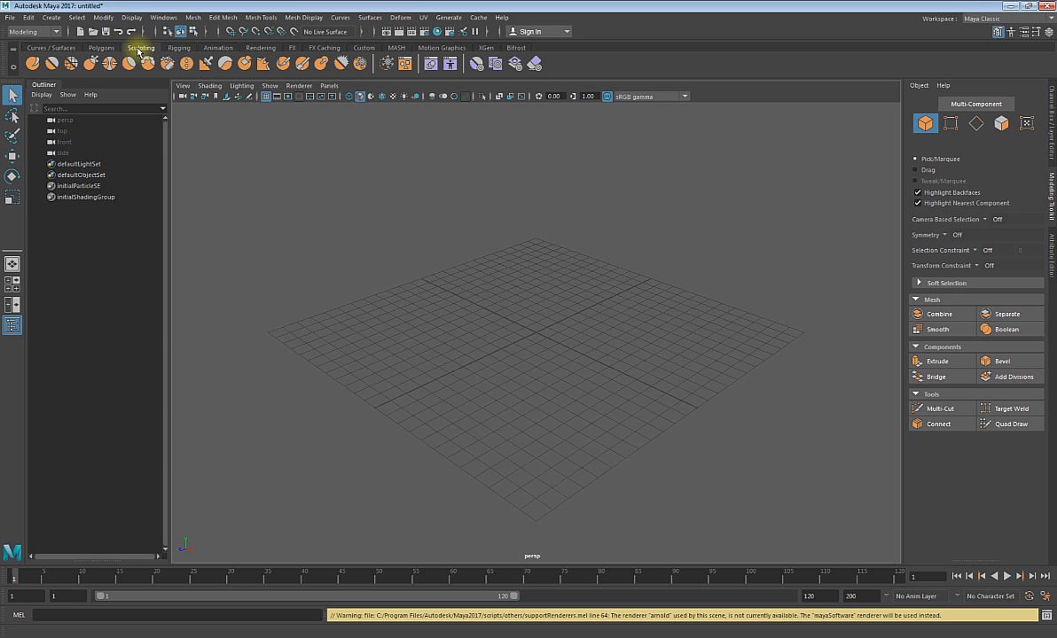
left_click(364, 48)
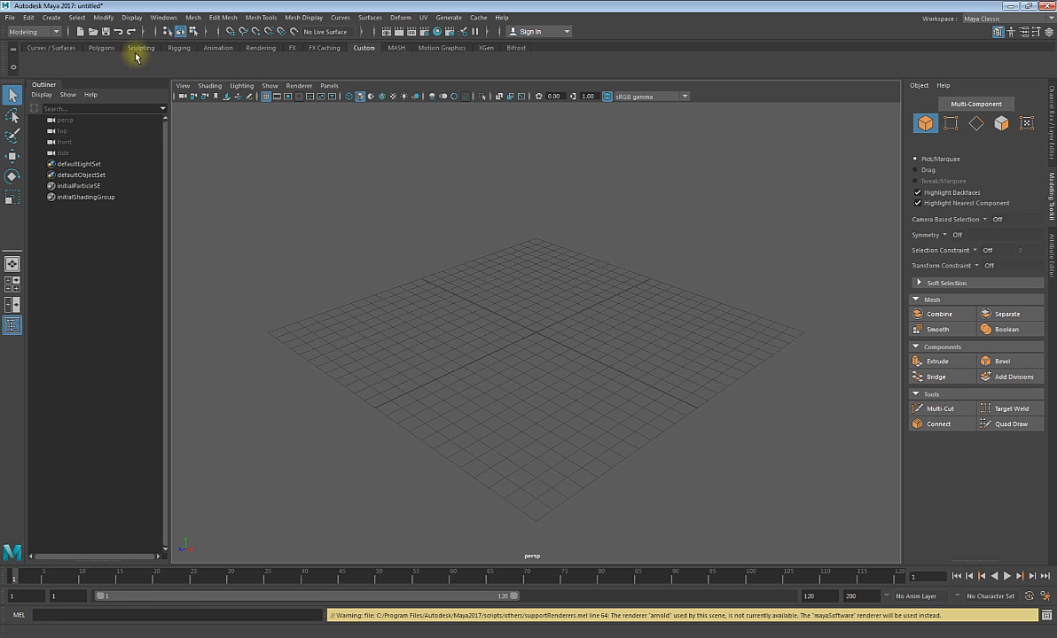
left_click(50, 47)
left_click(102, 47)
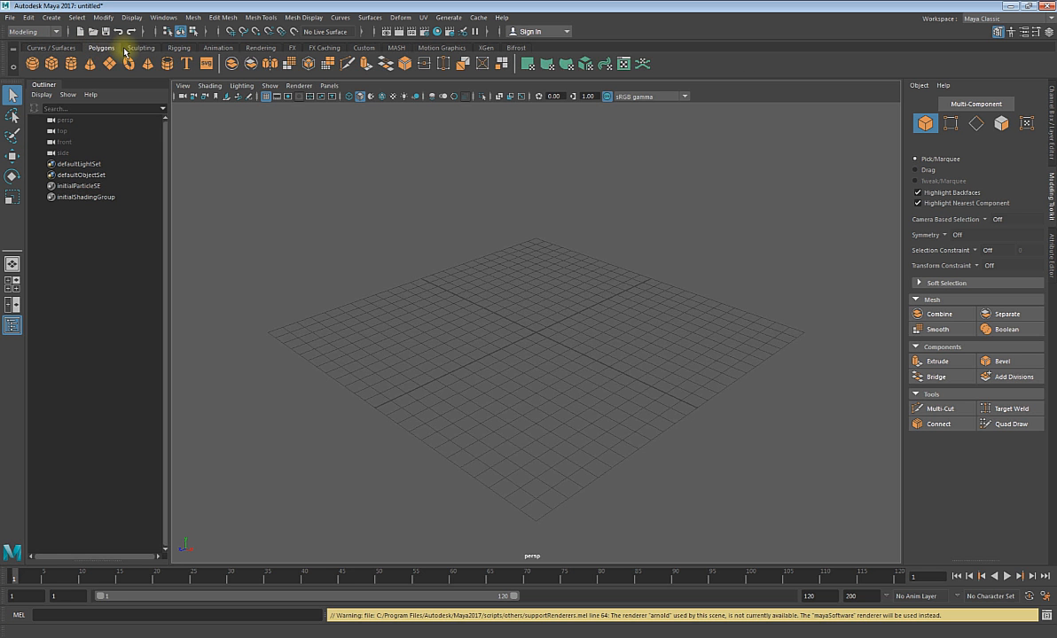
left_click(140, 48)
left_click(178, 48)
left_click(213, 49)
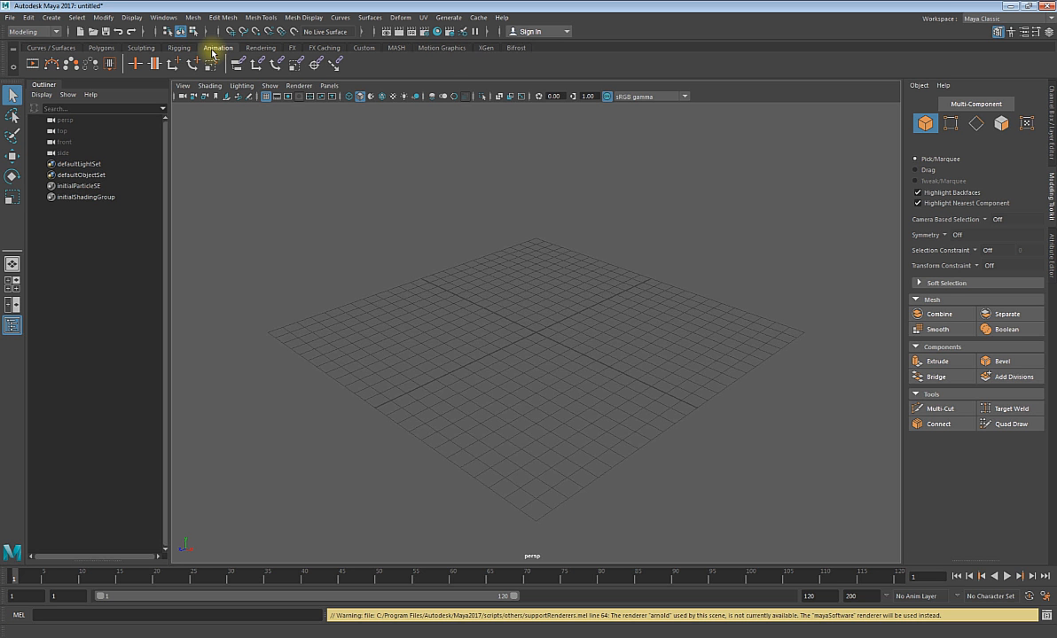
left_click(264, 48)
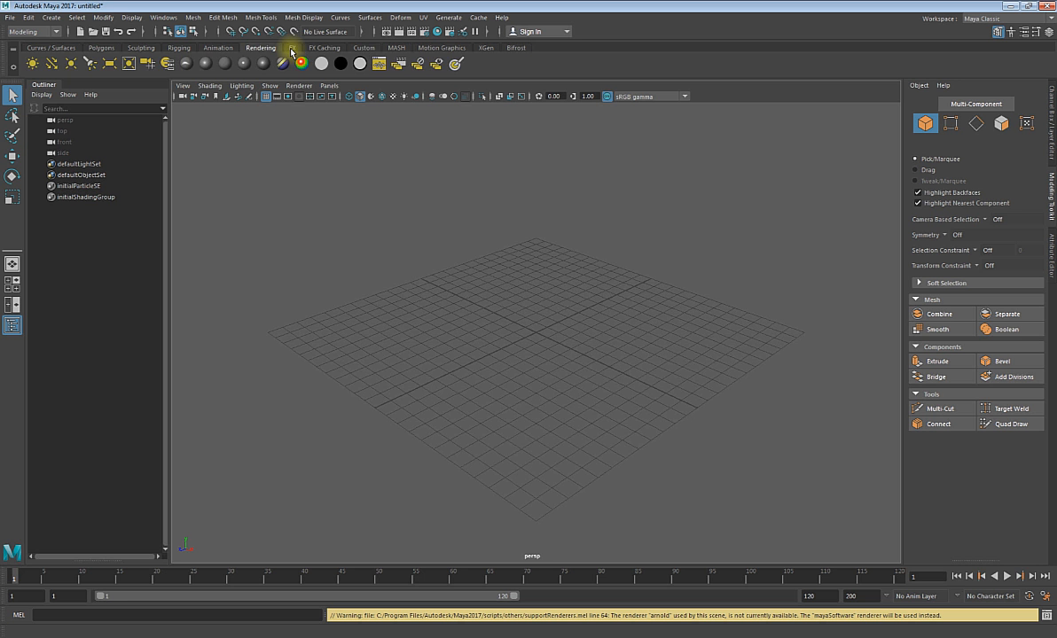
left_click(292, 48)
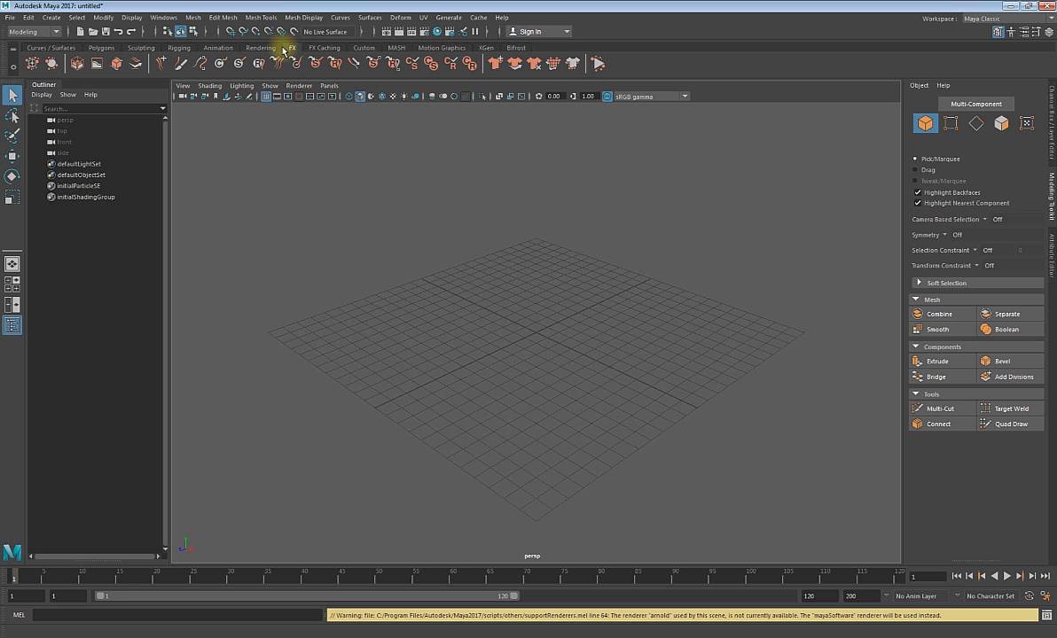
- Compare the Polygons shelf with the full list of polygon primitives that can be created
left_click(317, 16)
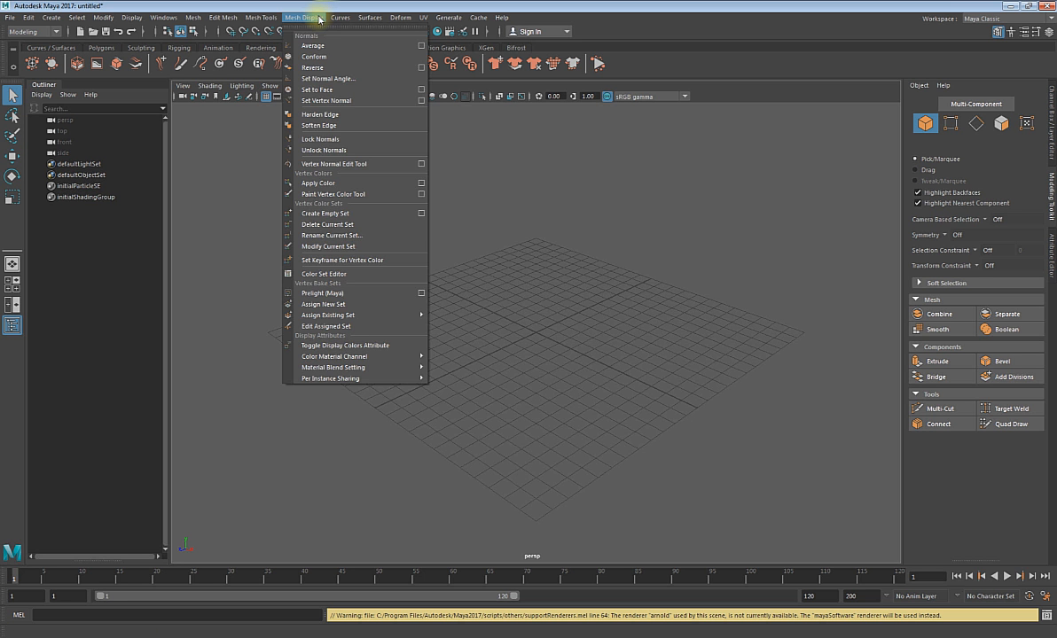
left_click(289, 4)
left_click(102, 47)
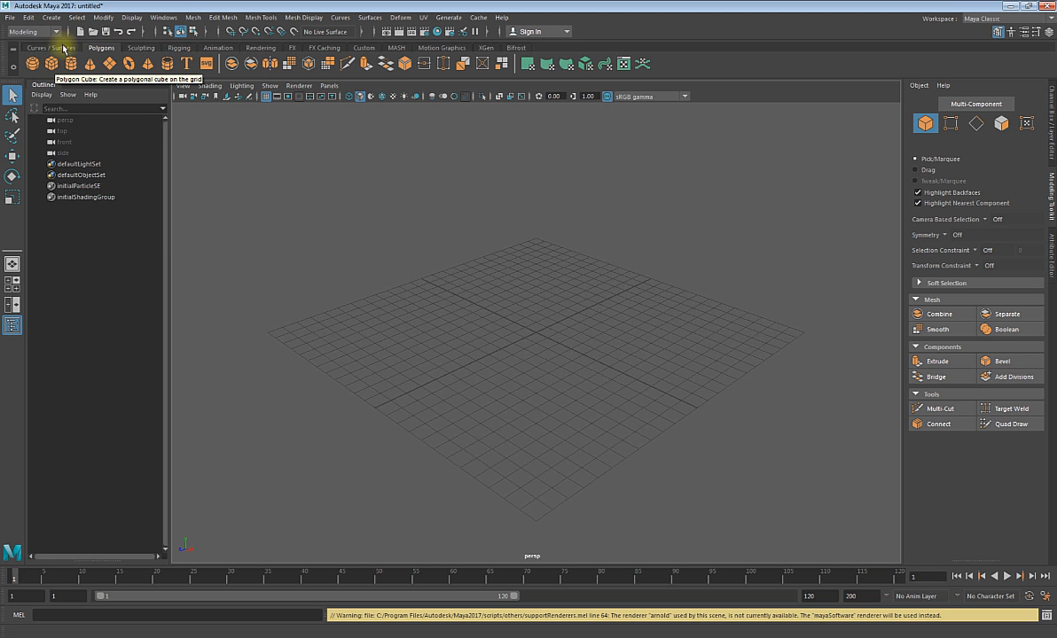
left_click(53, 17)
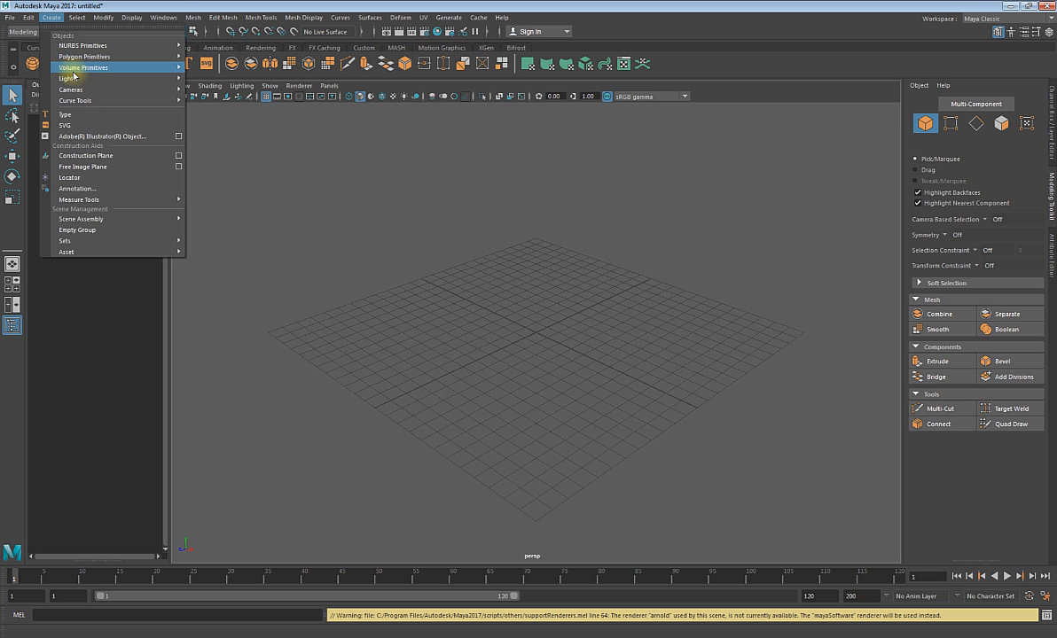
mouse_move(78, 59)
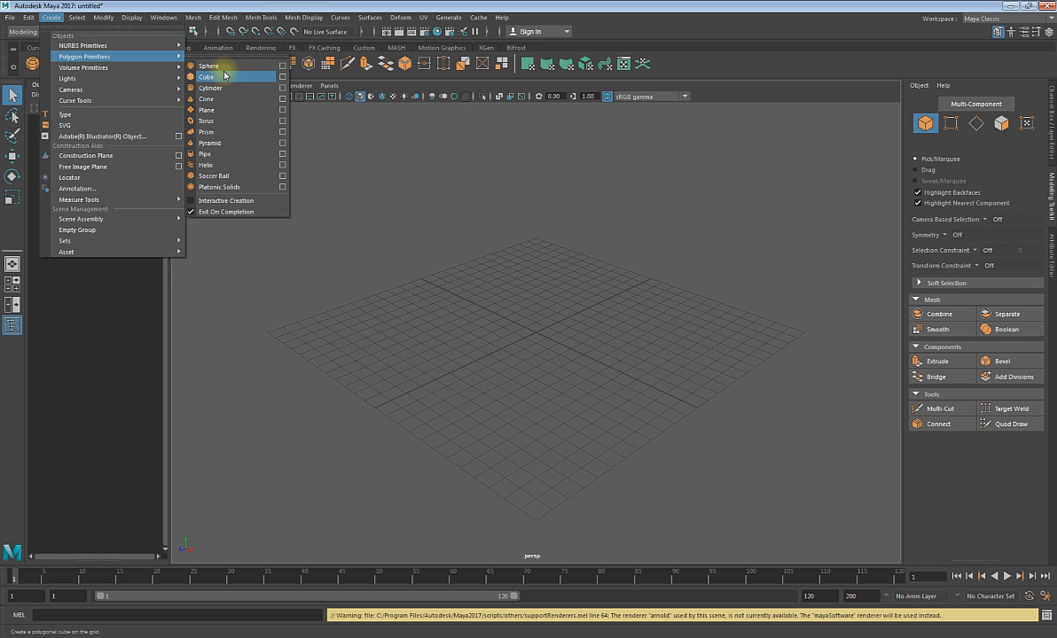
left_click(244, 15)
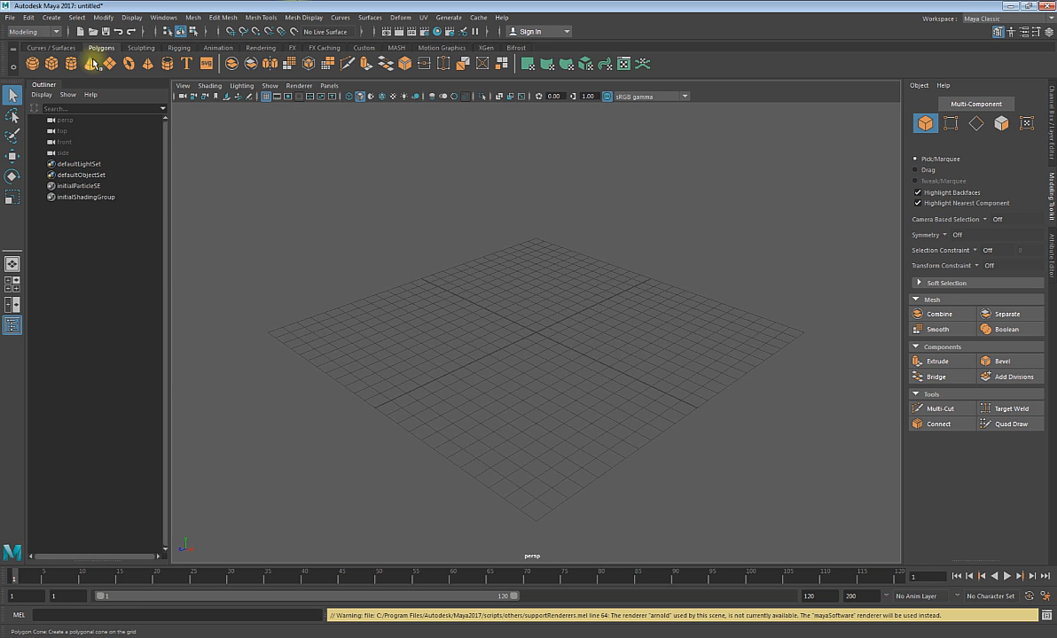
- Show the Custom shelf and open the Shelf Editor, moving its window away from the middle of the viewport
left_click(364, 48)
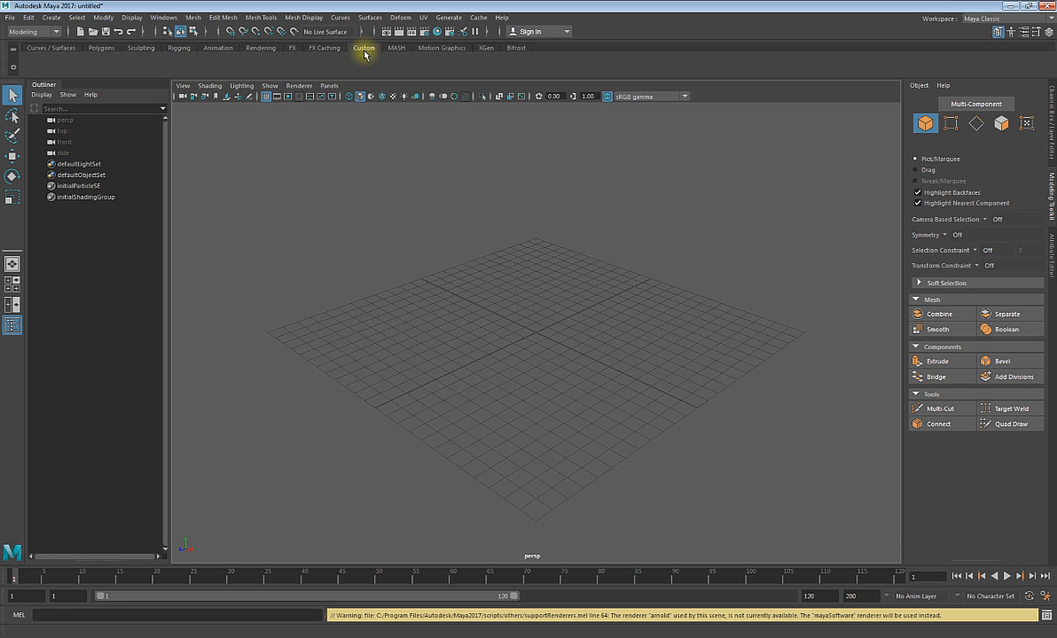
left_click(260, 48)
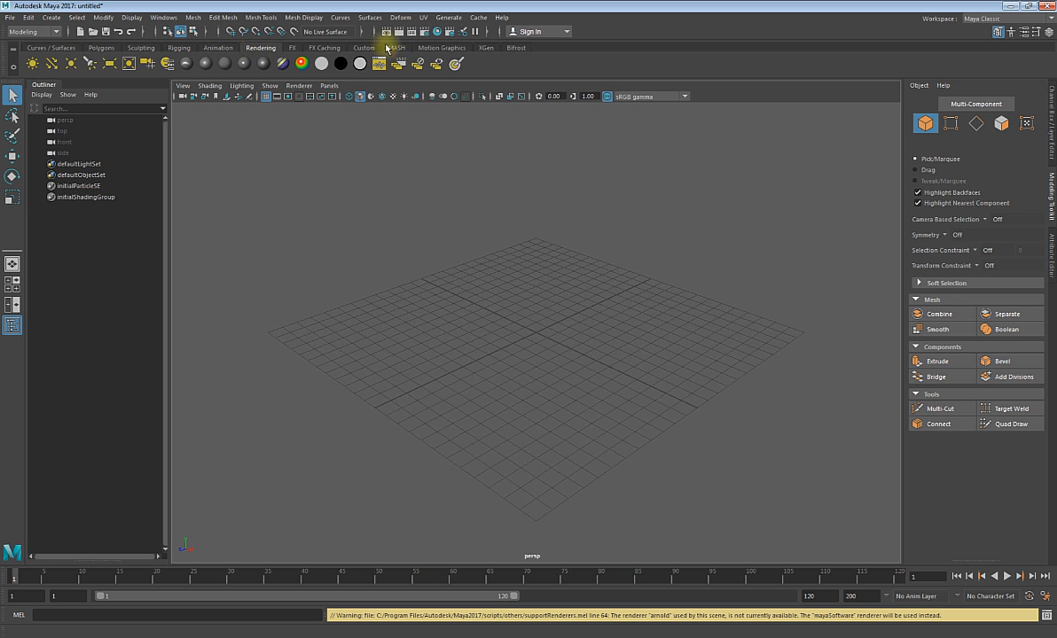
left_click(363, 48)
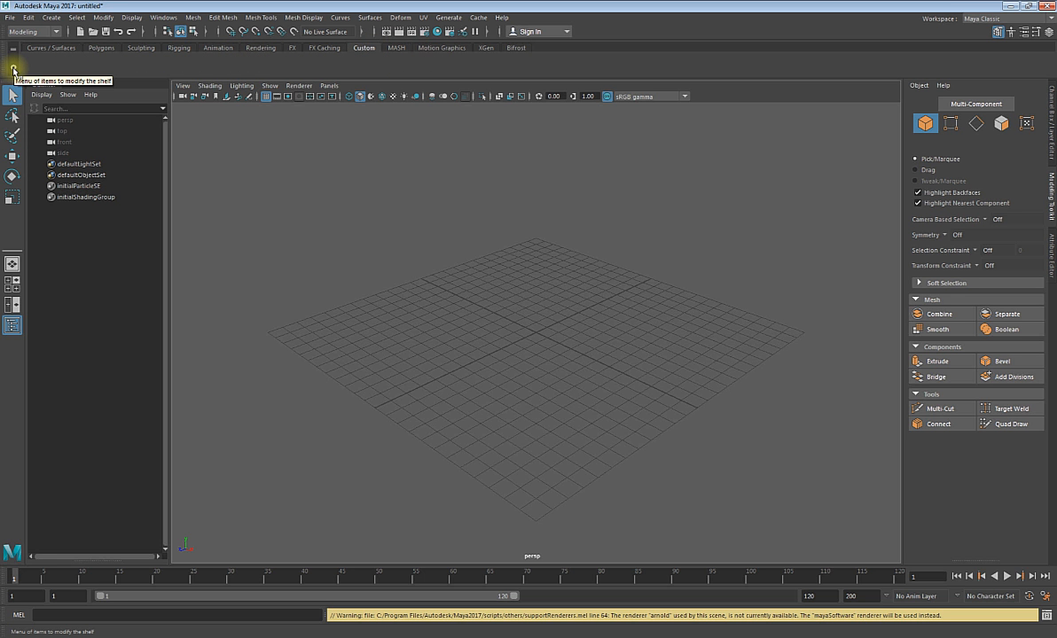
left_click(14, 69)
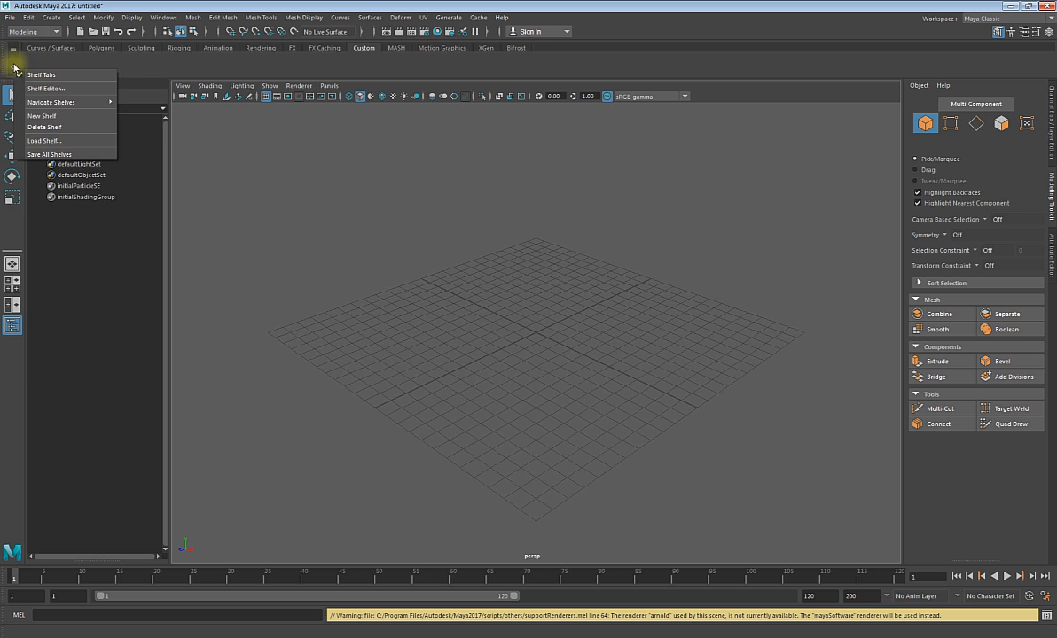
left_click(85, 54)
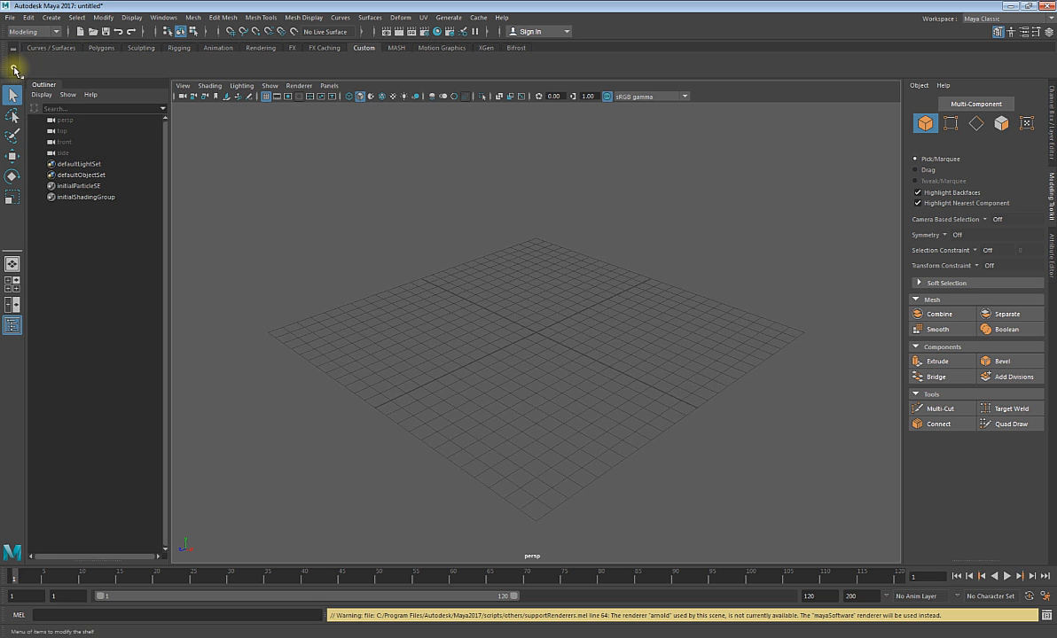
left_click(14, 69)
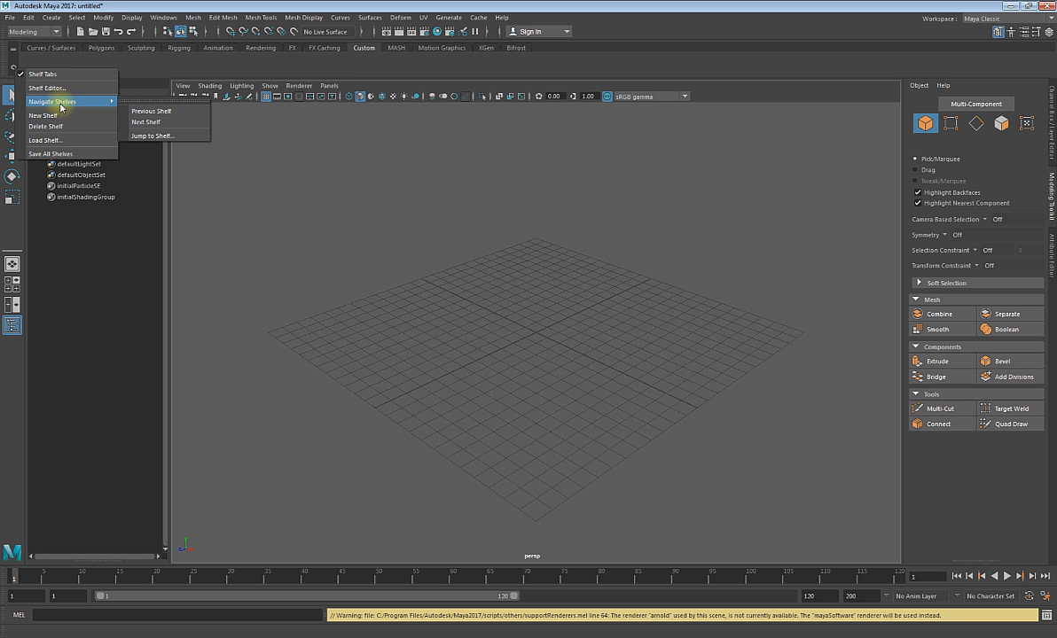
left_click(67, 88)
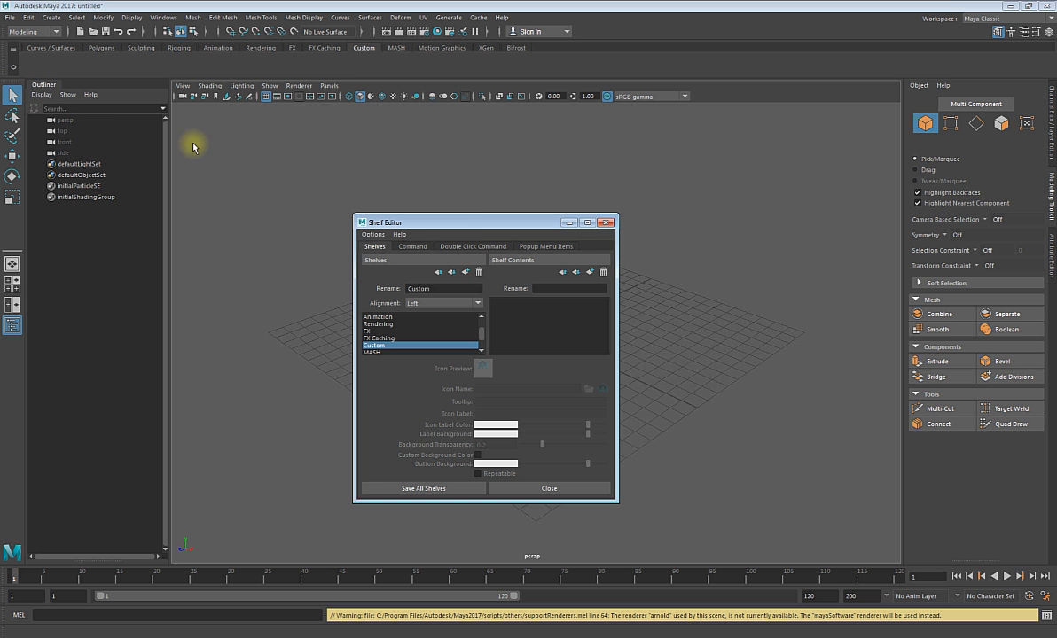
left_click_drag(472, 223, 677, 164)
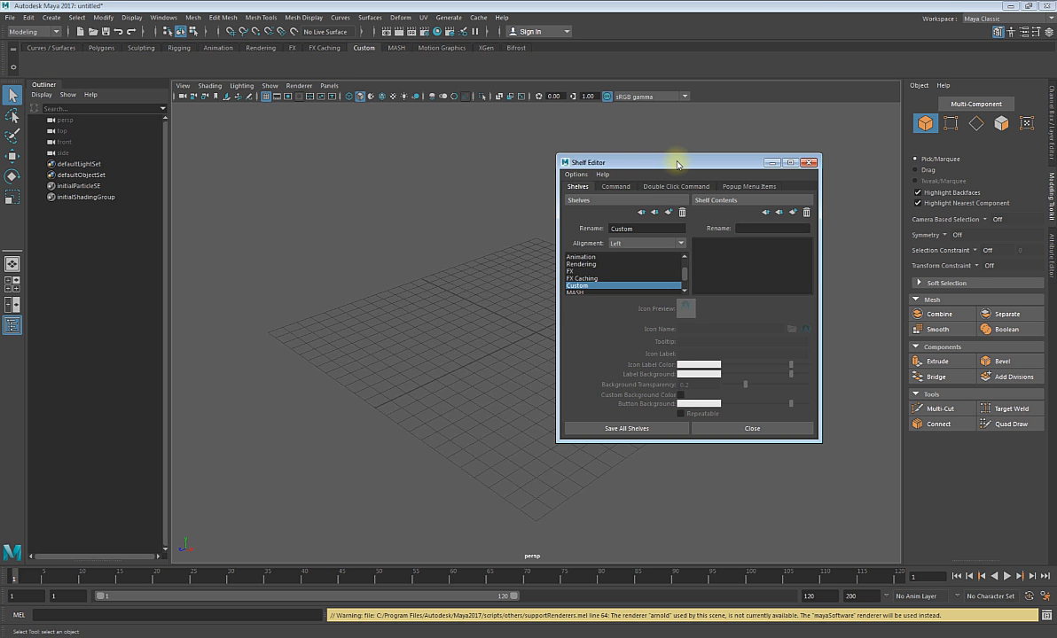
- Review the contents of the Curves / Surfaces, Sculpting, Rigging, Animation and MASH shelves in the Shelf Editor
scroll(674, 266, "up", 3)
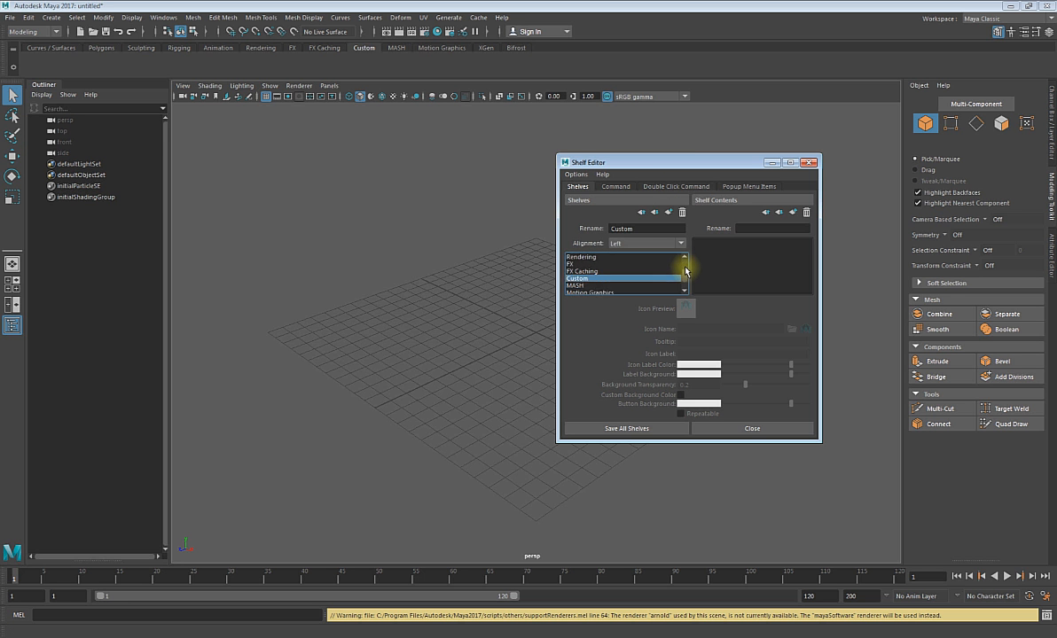
left_click(608, 263)
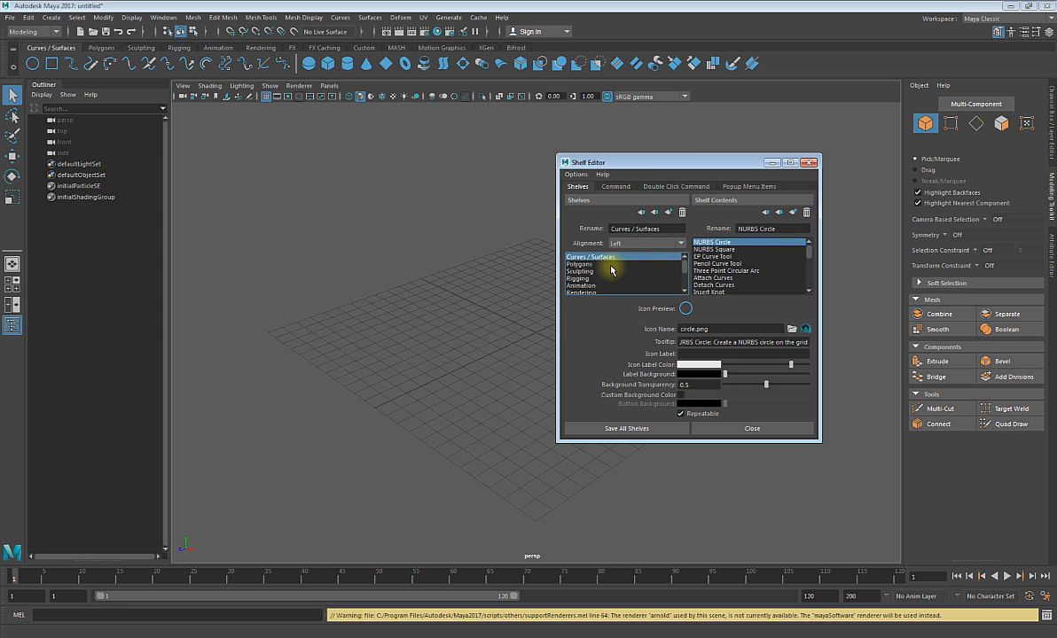
left_click(608, 271)
left_click(607, 279)
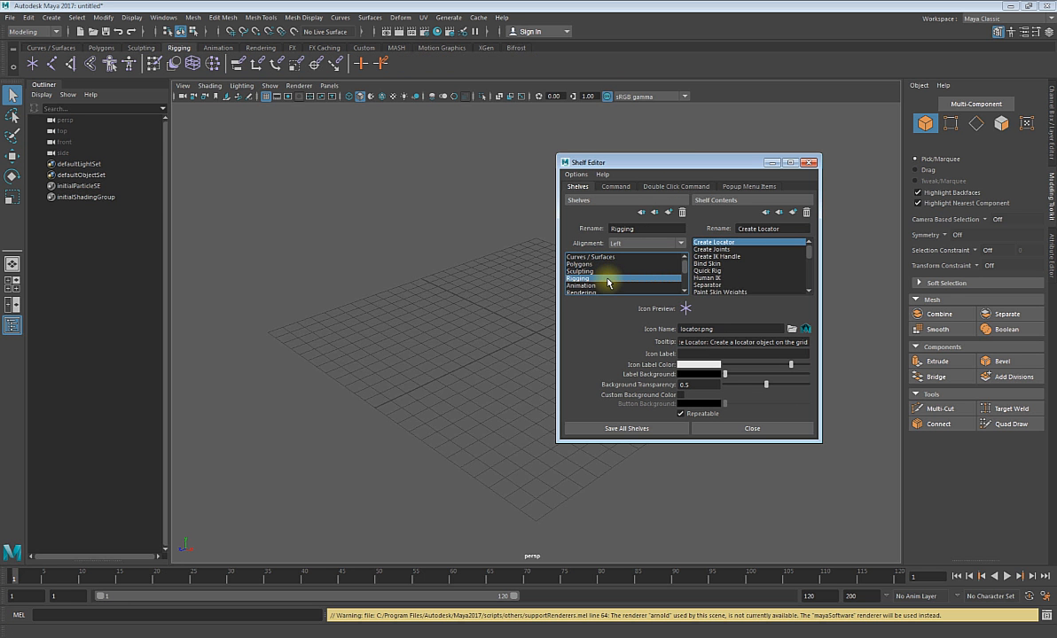
left_click(607, 285)
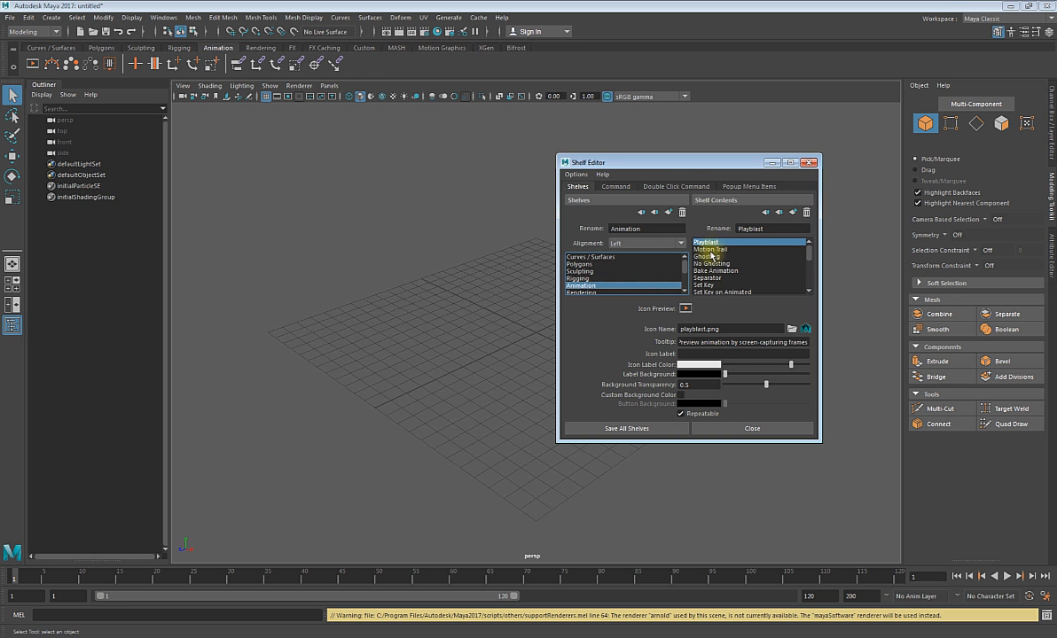
scroll(636, 261, "down", 3)
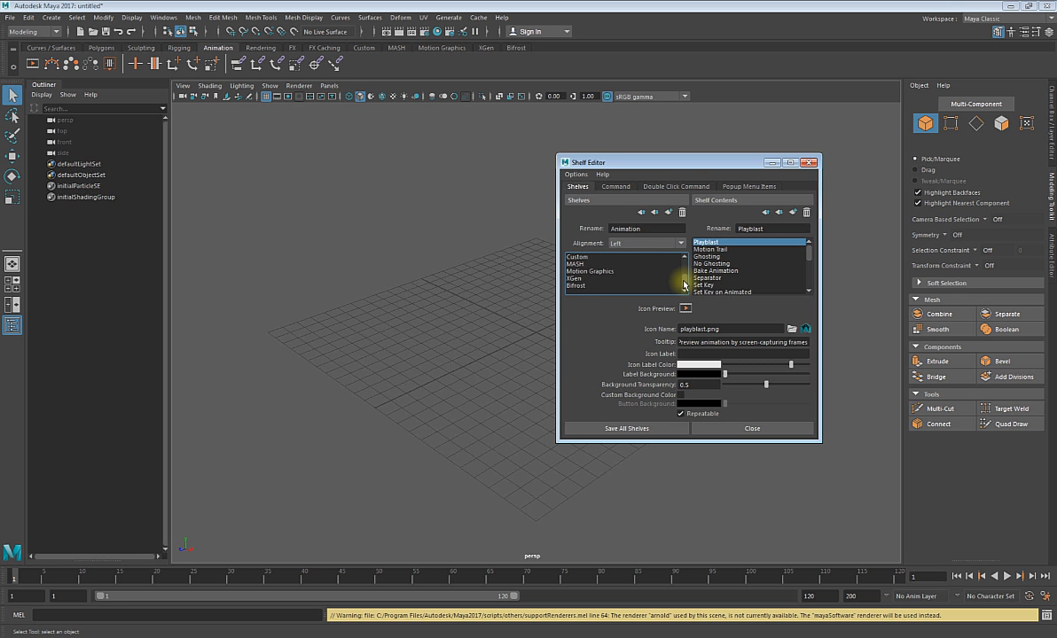
left_click(591, 265)
- Rename the Custom shelf to Ca_Fait_La_Blague and save all shelves
left_click(590, 256)
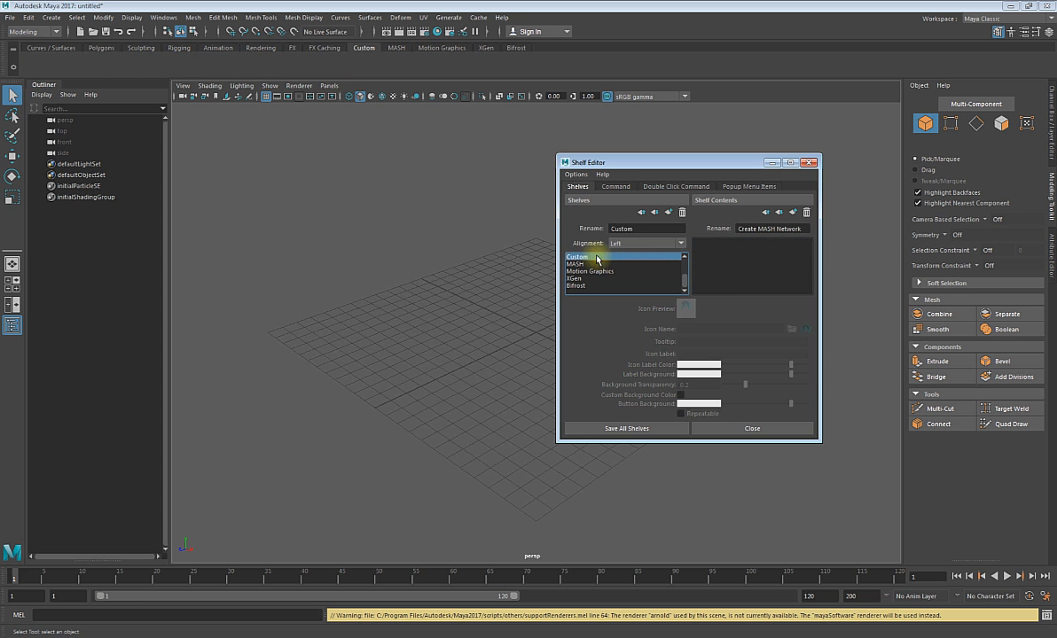
left_click_drag(643, 229, 593, 228)
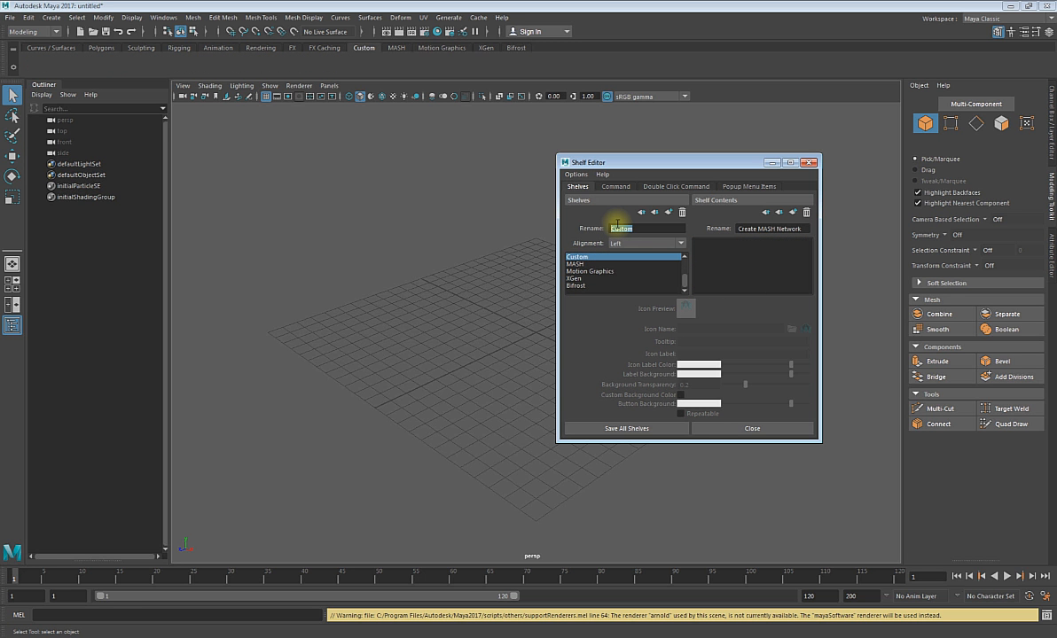
type("Johnson")
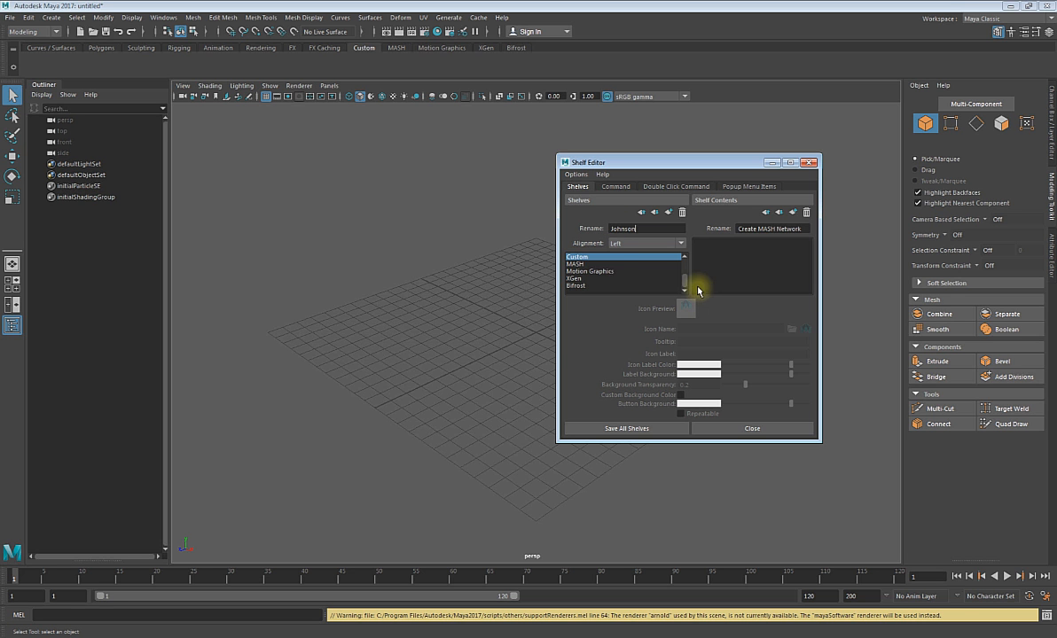
left_click_drag(642, 230, 542, 229)
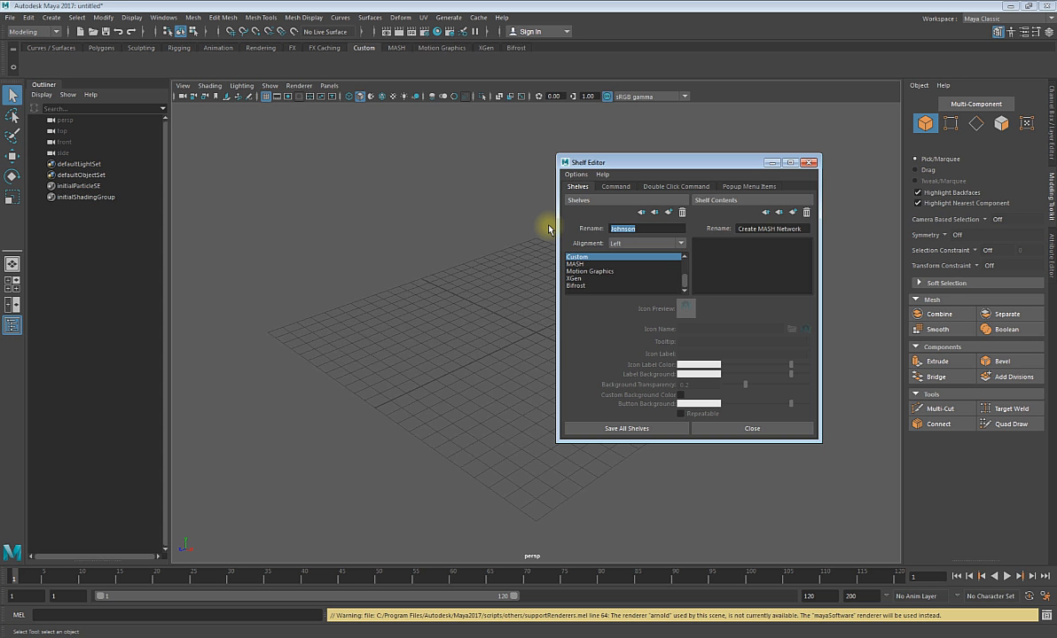
type("c")
type("a_Fait_La_Blague")
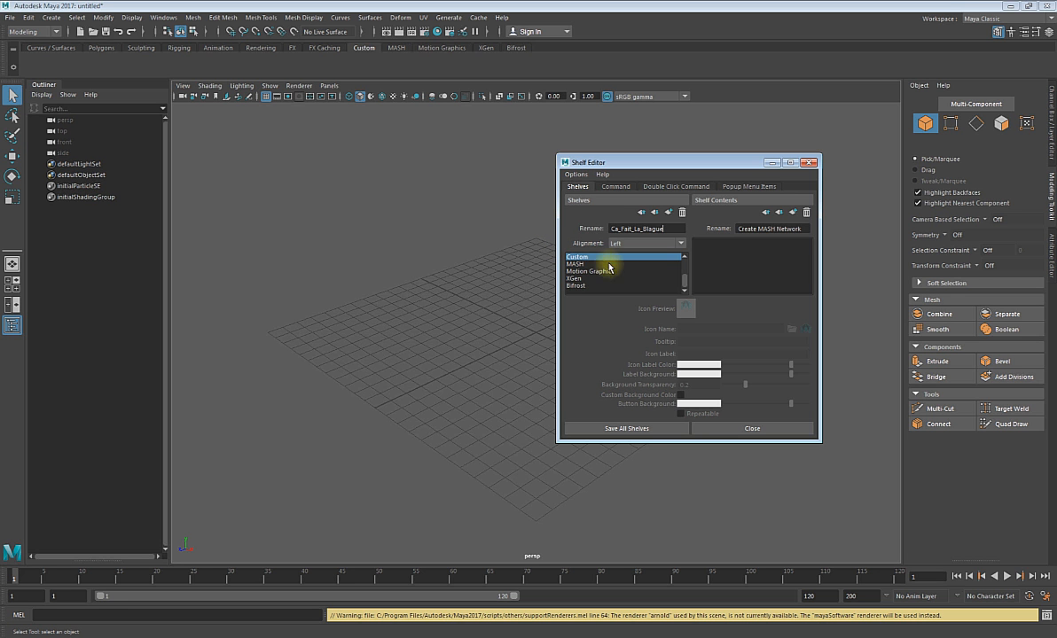
left_click(639, 429)
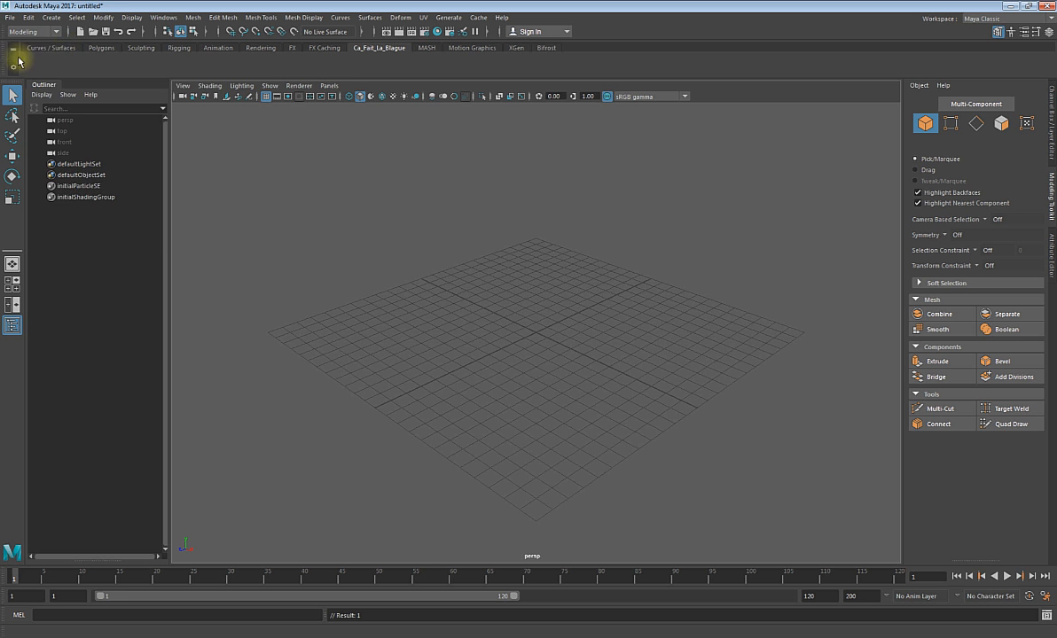
- Add the polygon Cube creation command to the Ca_Fait_La_Blague shelf
left_click(49, 19)
mouse_move(75, 57)
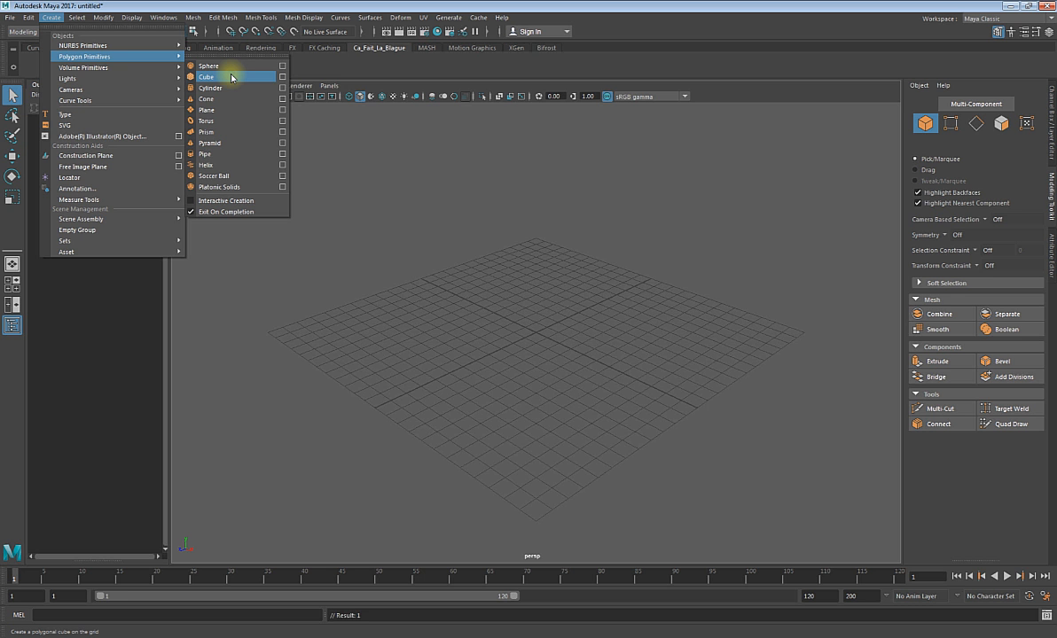
left_click(230, 78, "ctrl+shift")
- Check the Polygon Cube options from both the original command and the new shelf item, creating nothing
left_click(281, 77)
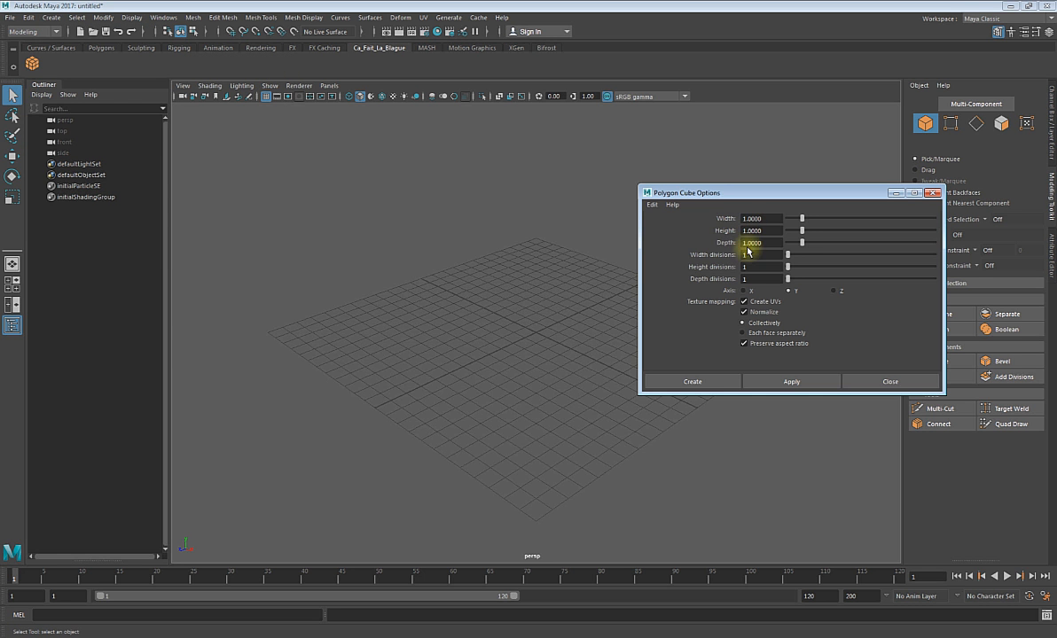
left_click(873, 382)
double_click(30, 66)
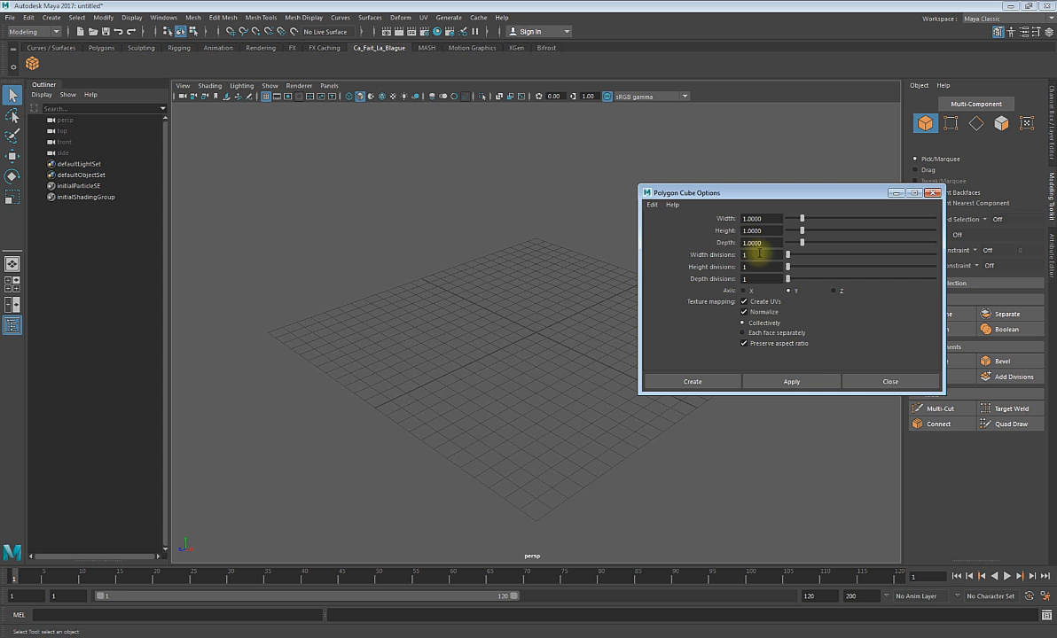
left_click(872, 382)
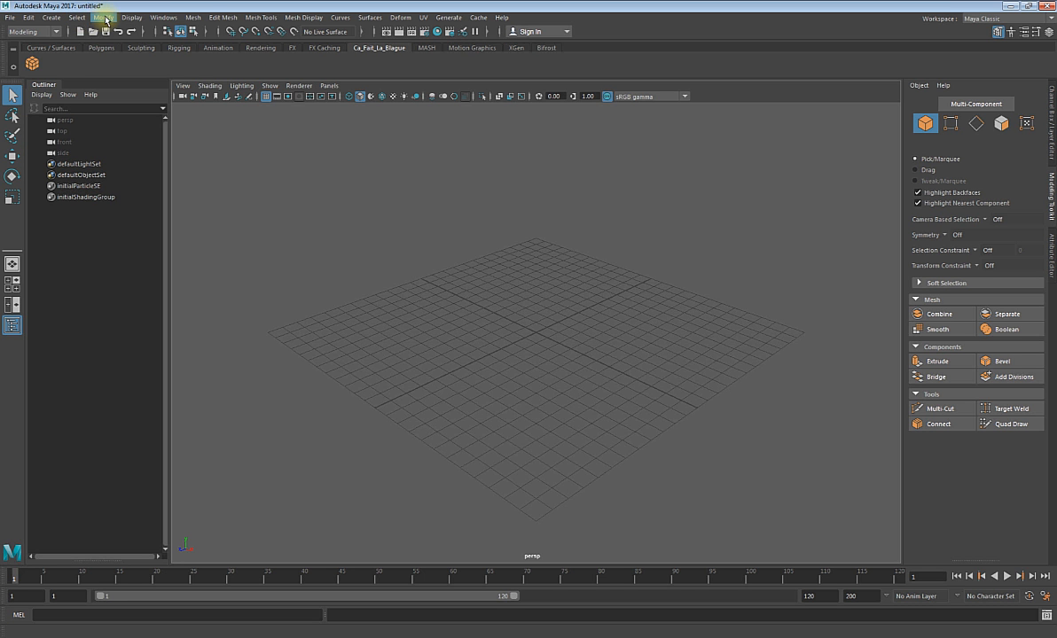
- Add the mesh Cleanup command to the Ca_Fait_La_Blague shelf
left_click(127, 18)
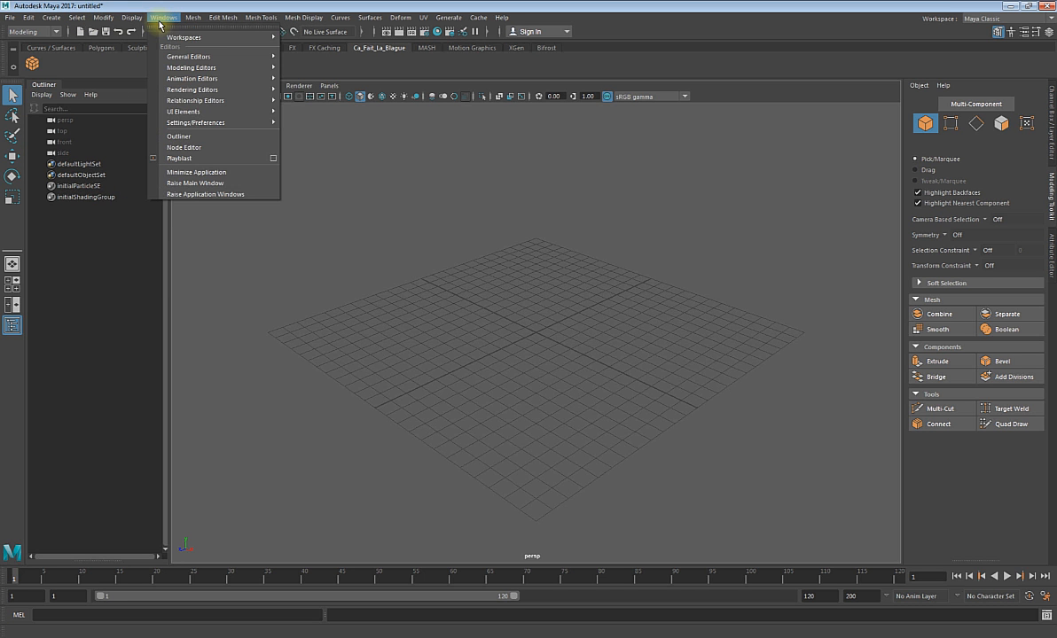
mouse_move(193, 17)
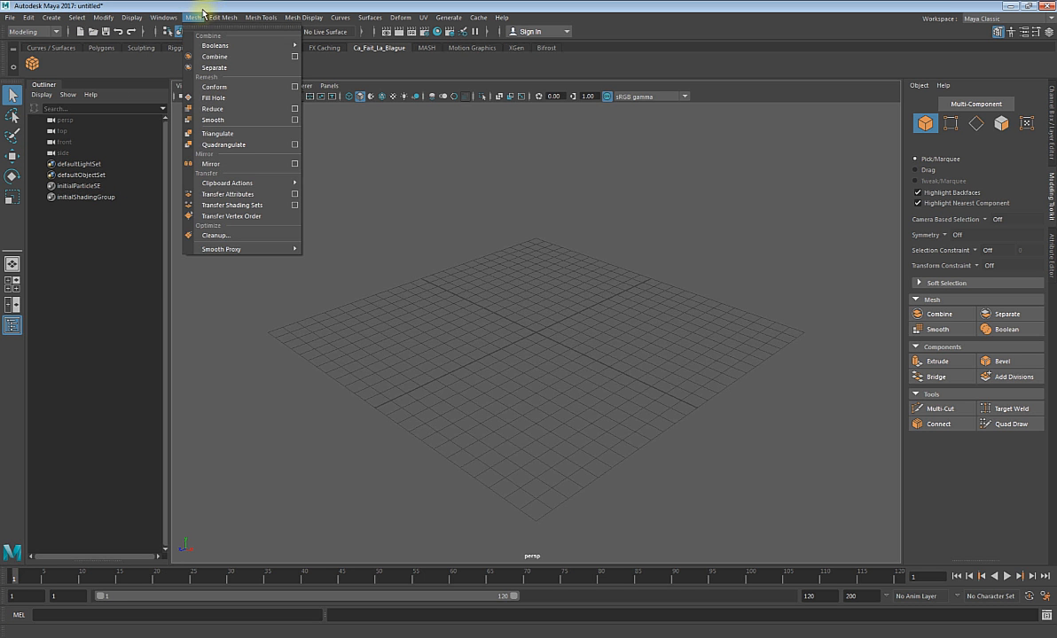
left_click(220, 239, "ctrl+shift")
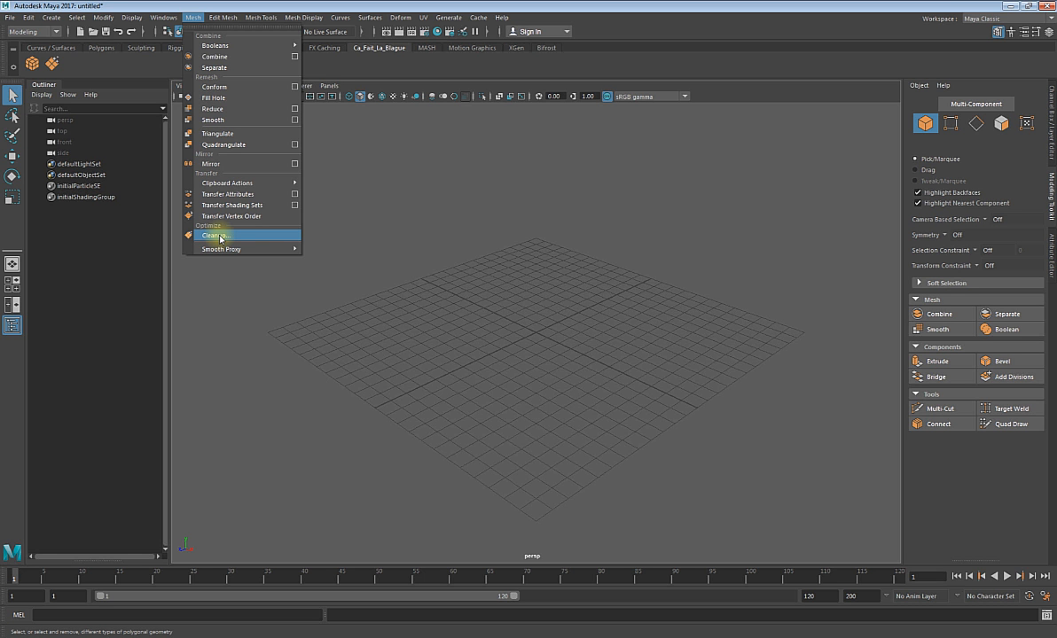
left_click(116, 69)
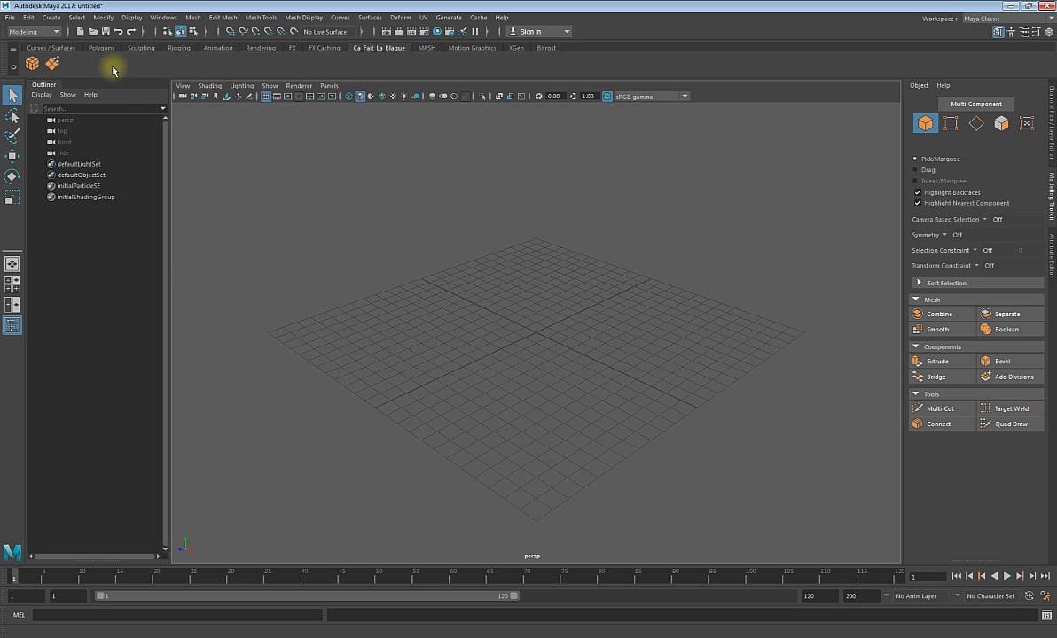
- Review the Cleanup options from the new shelf item, trying Geometry only for nonmanifold geometry, and close them without applying
left_click(53, 66)
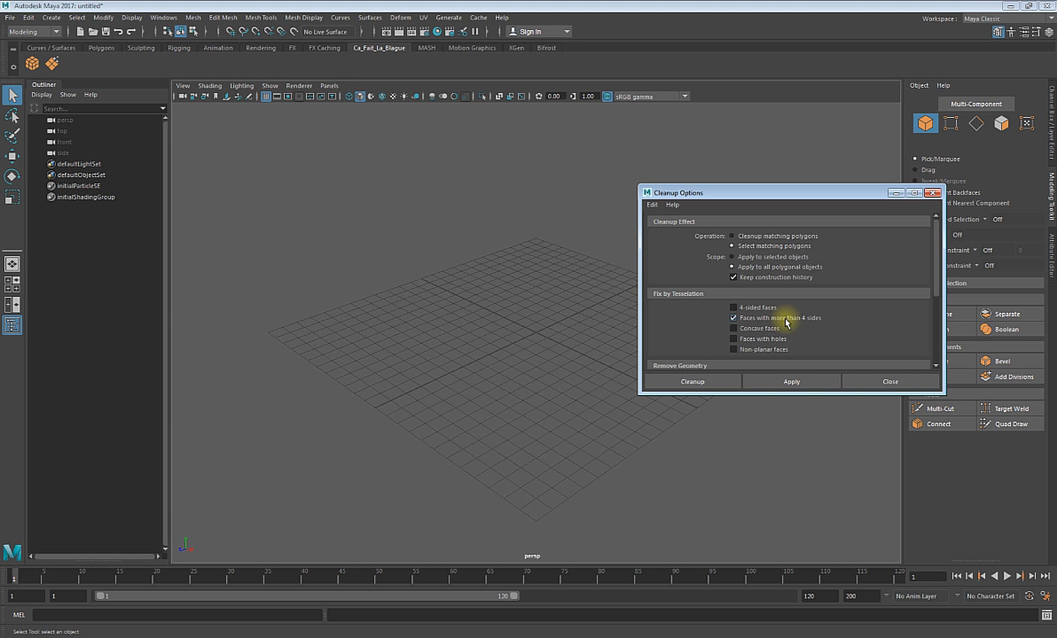
scroll(785, 322, "down", 3)
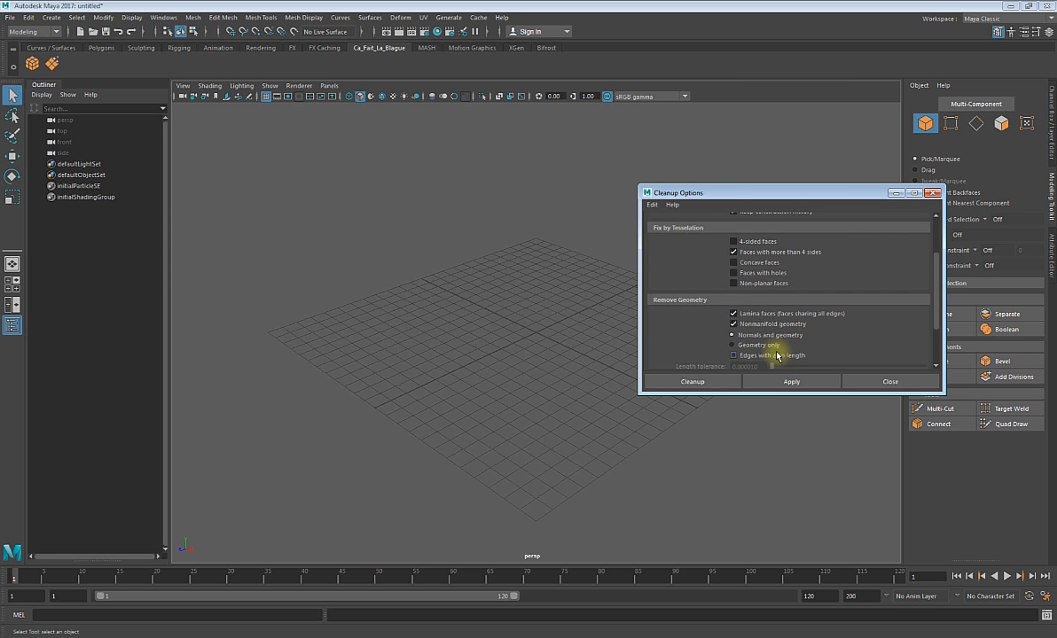
scroll(763, 346, "down", 3)
left_click(778, 282)
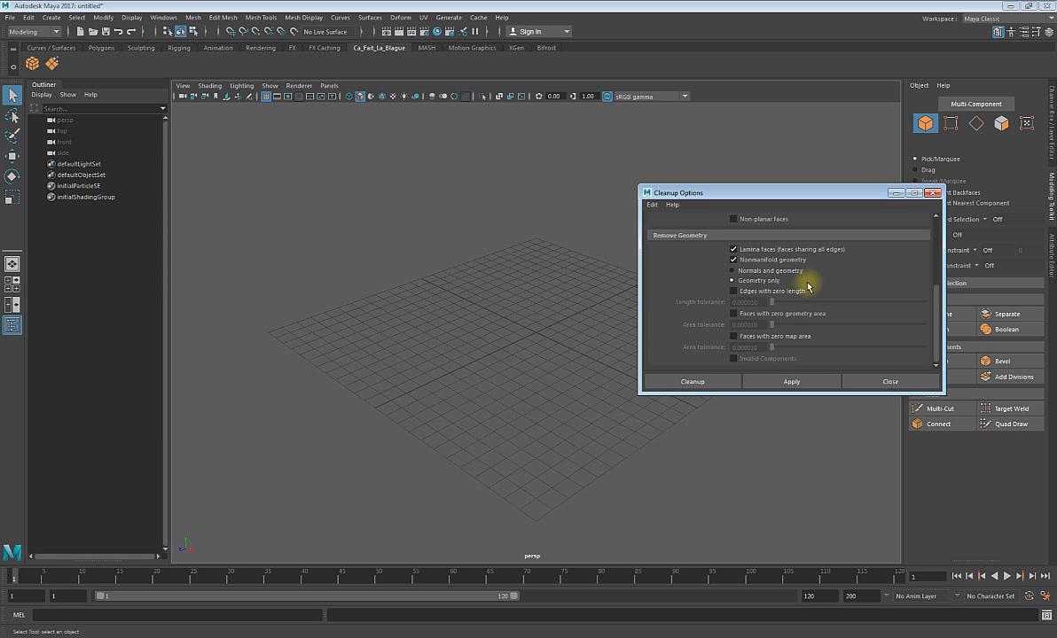
scroll(780, 282, "up", 6)
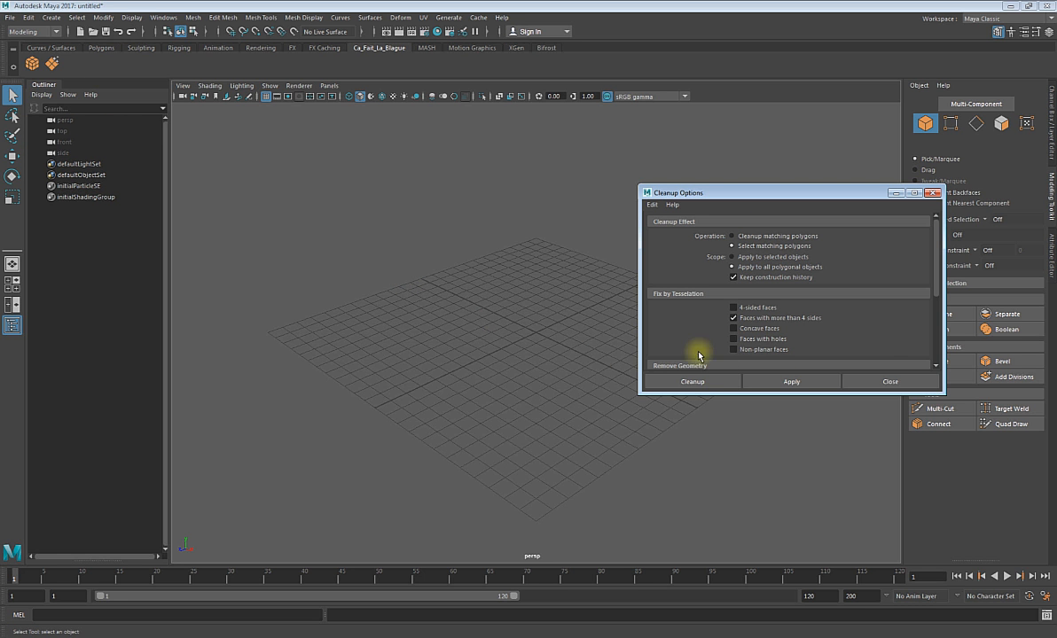
left_click(888, 381)
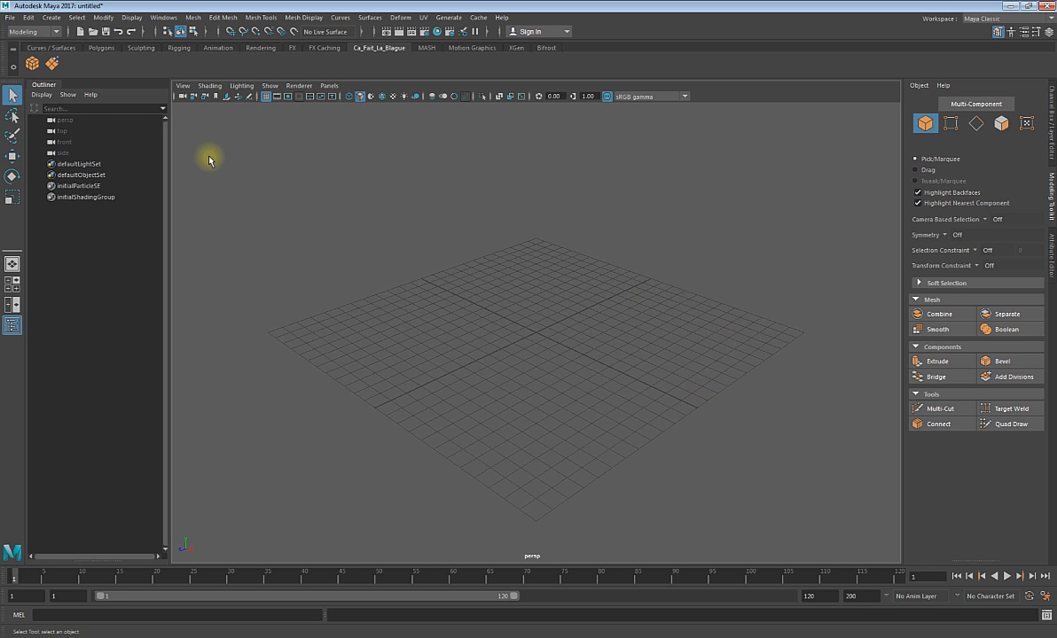
left_click(56, 63)
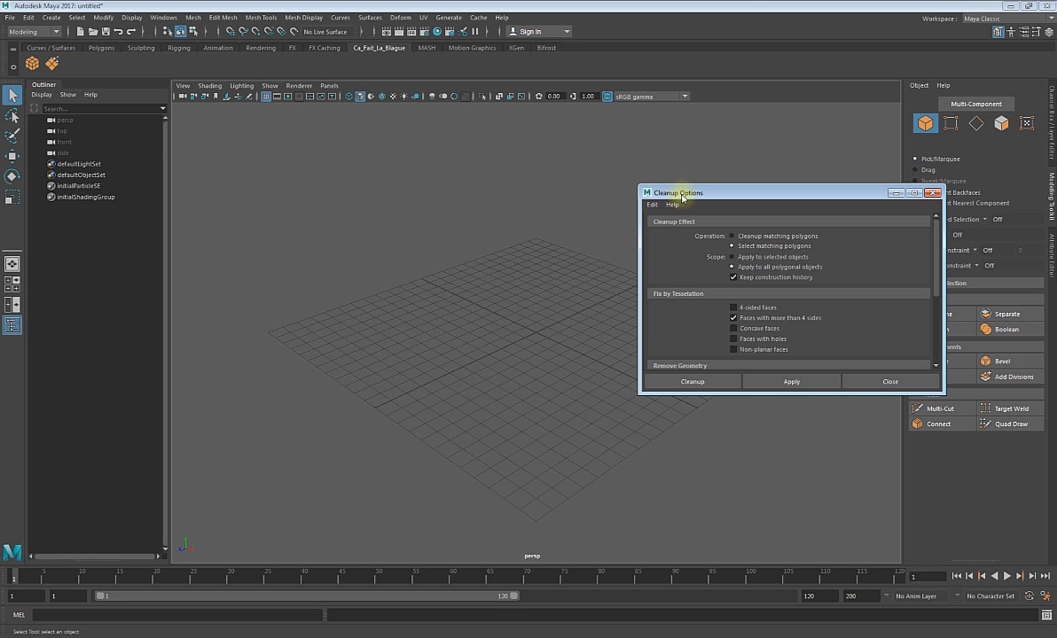
left_click(861, 388)
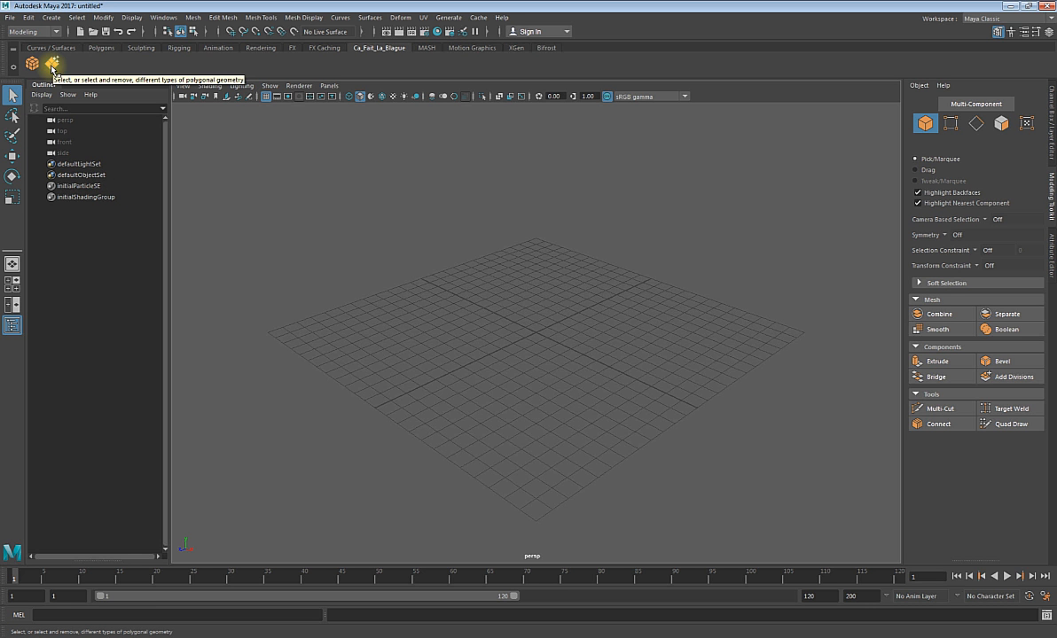
- Duplicate the Cleanup item on the shelf, and delete the copies together with the original
middle_click_drag(51, 67, 52, 68)
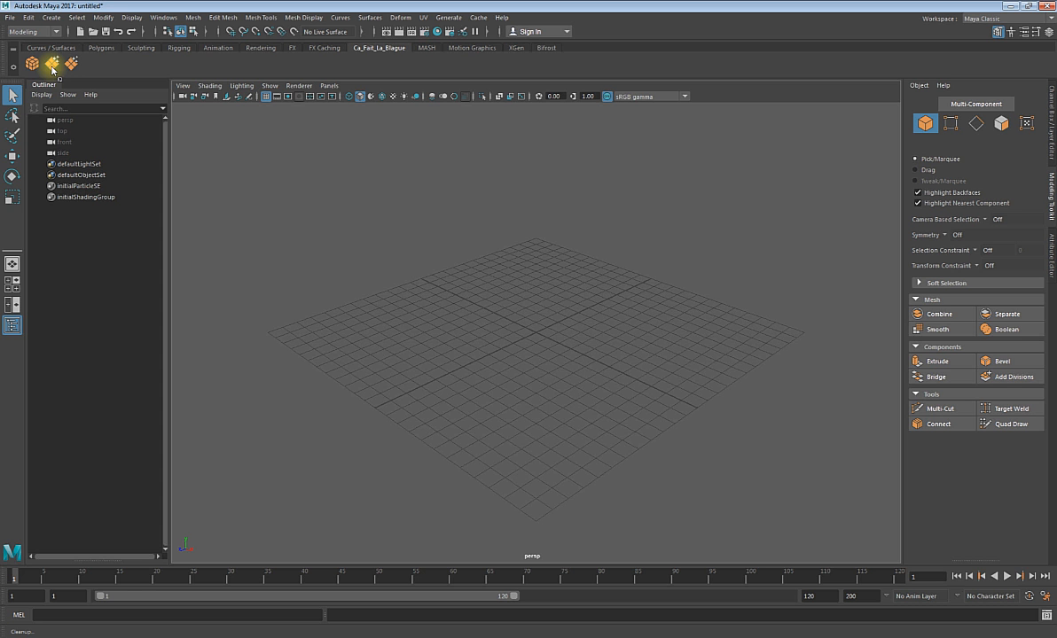
middle_click_drag(52, 69, 53, 70)
right_click(70, 68)
left_click(84, 105)
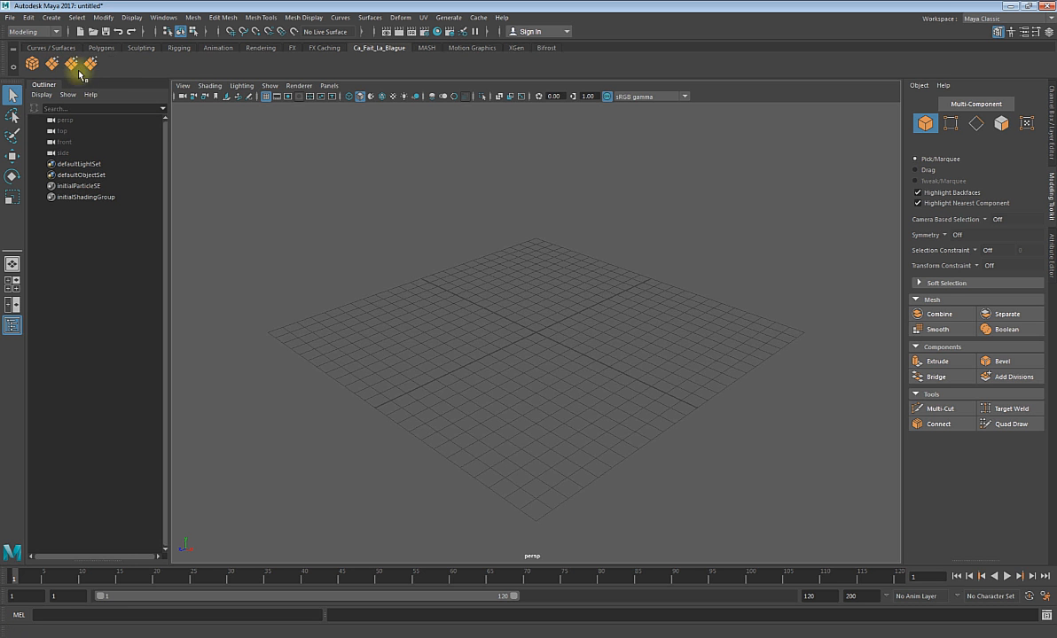
right_click(73, 64)
left_click(94, 106)
right_click(72, 63)
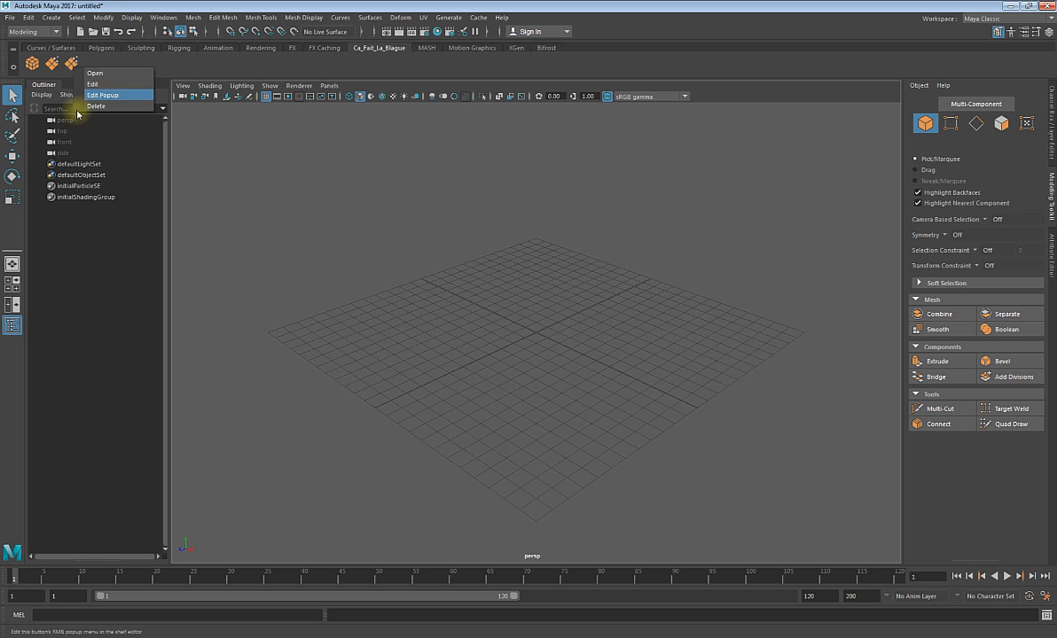
left_click(86, 106)
right_click(51, 65)
left_click(72, 105)
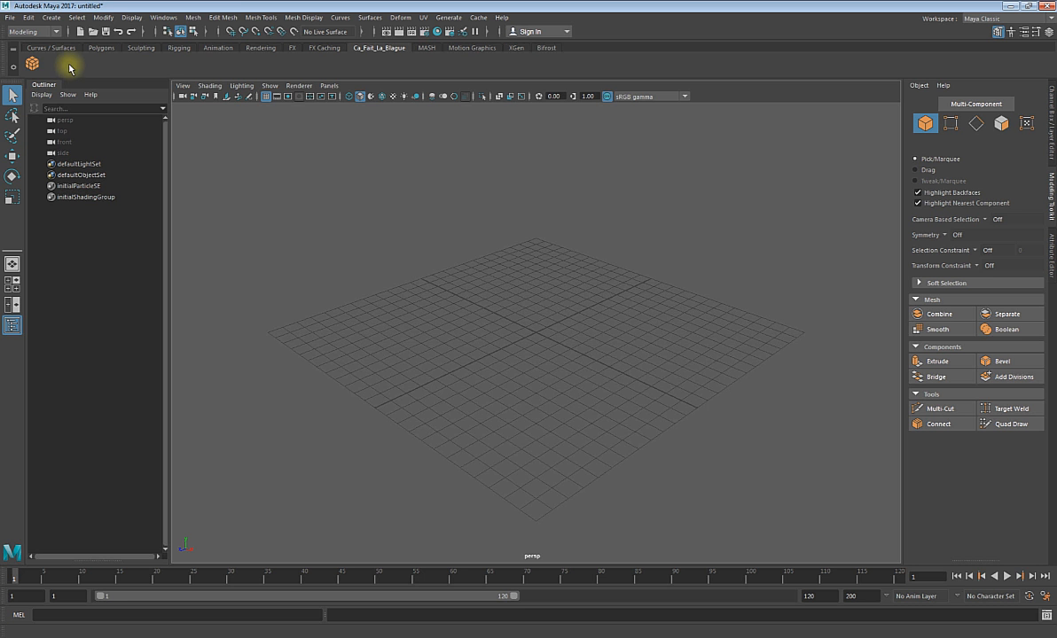
- Add the Graph Editor command from the animation editors to the Ca_Fait_La_Blague shelf
left_click(214, 21)
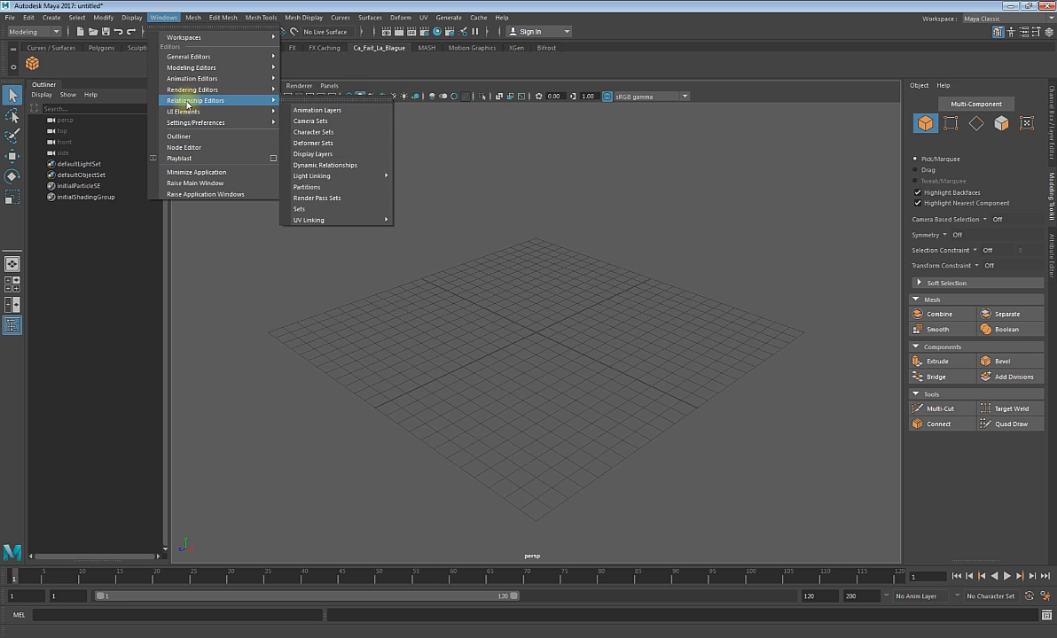
mouse_move(188, 58)
mouse_move(186, 81)
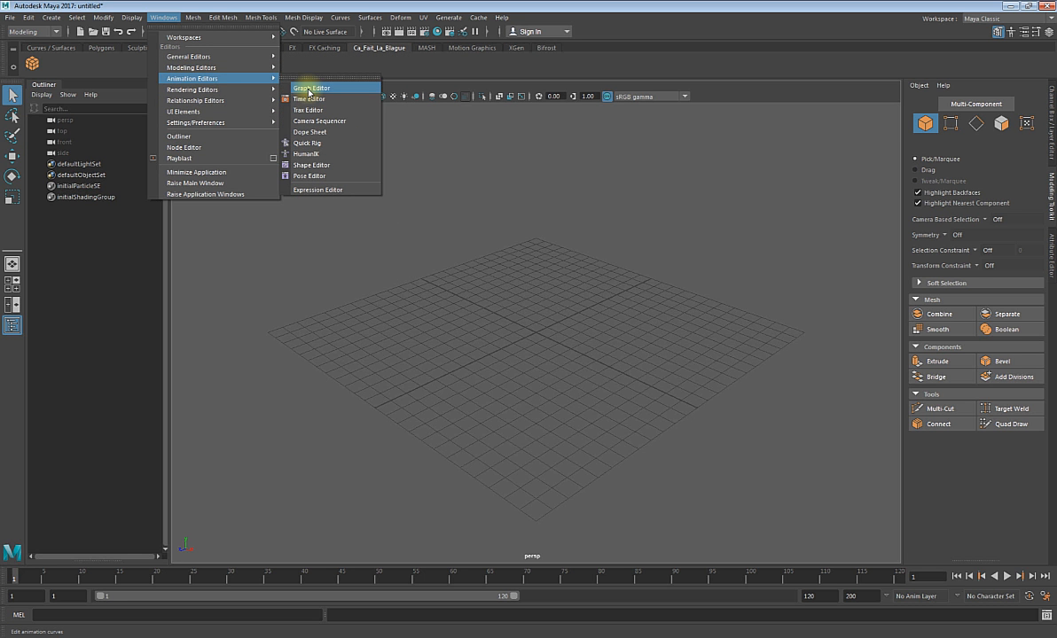
left_click(309, 89, "ctrl+shift")
left_click(415, 74)
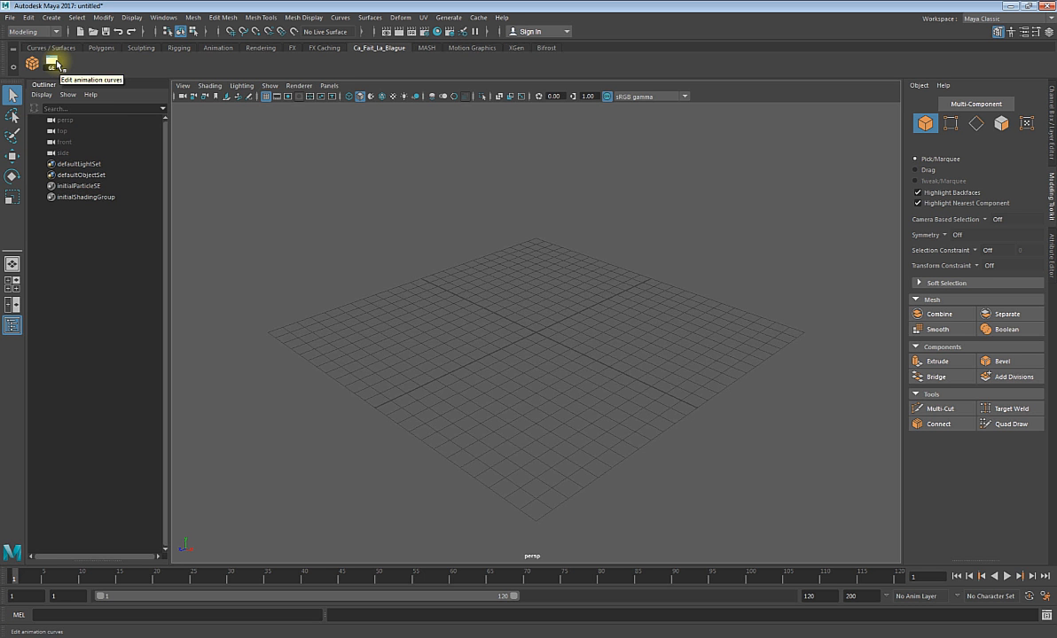
- Set the icon label of the Graph Editor shelf item to Graph and save all shelves
left_click(13, 65)
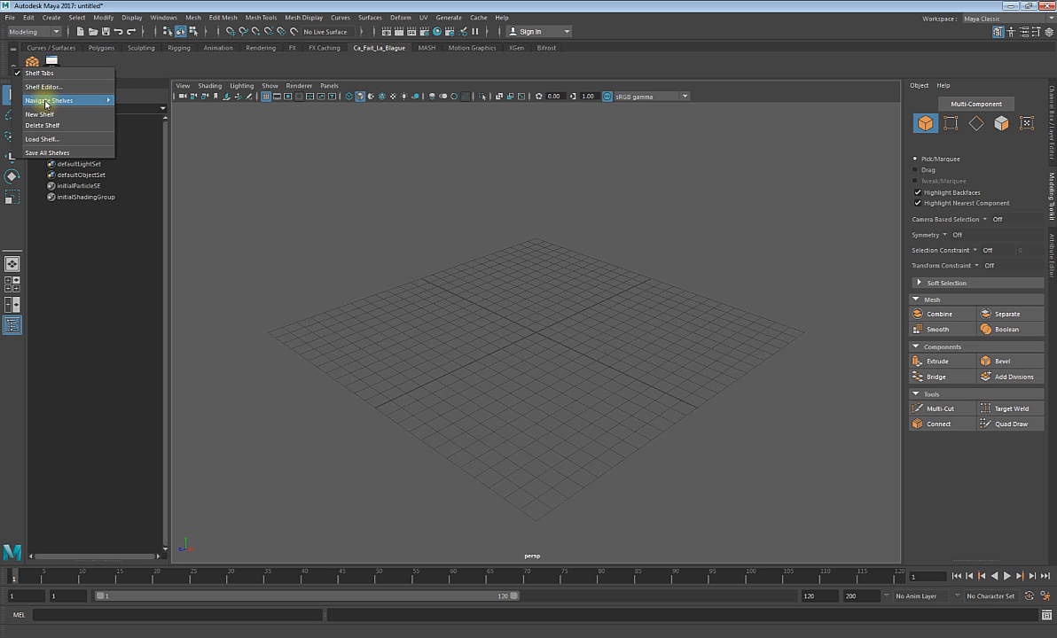
left_click(42, 87)
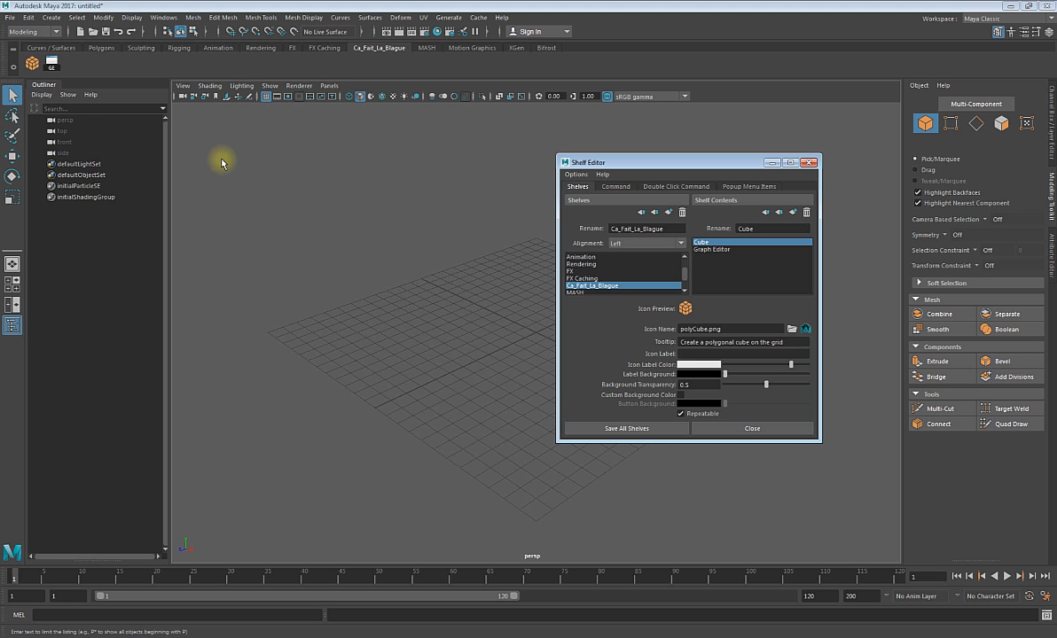
left_click(722, 249)
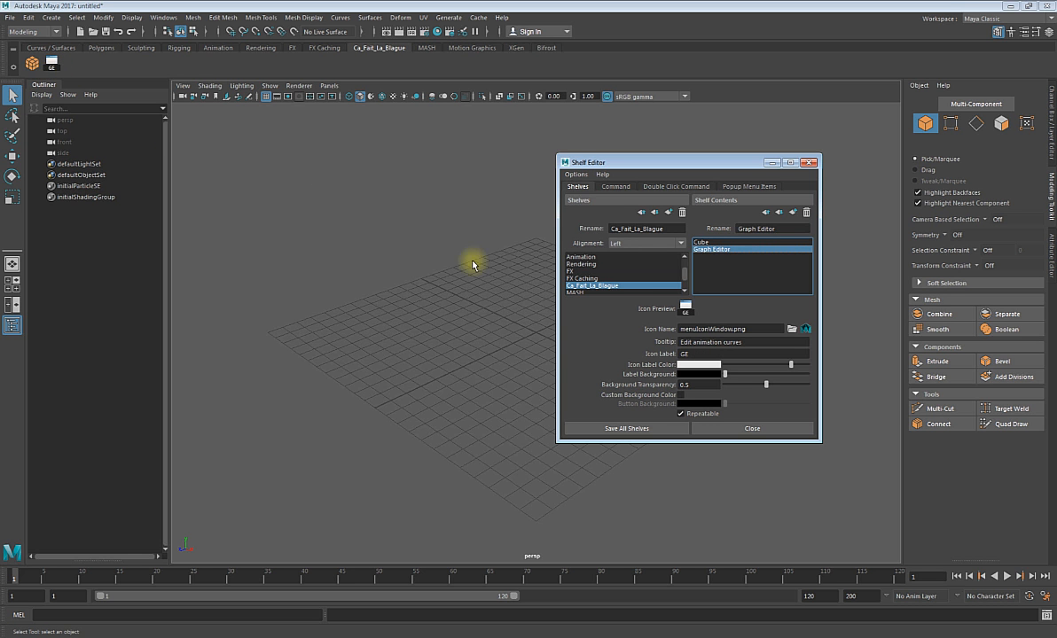
double_click(683, 354)
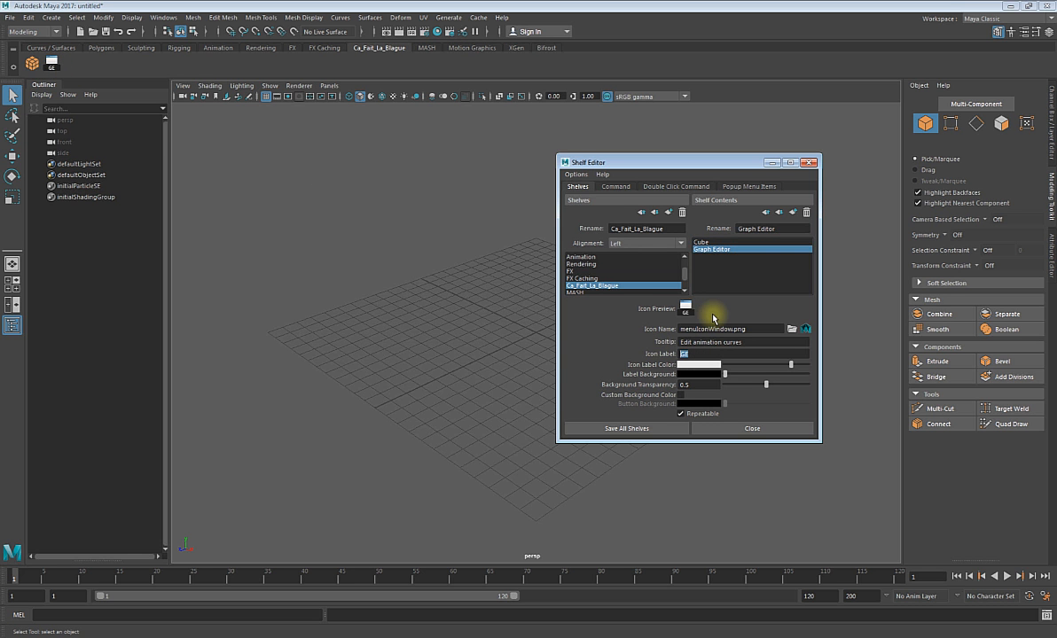
type("Graph")
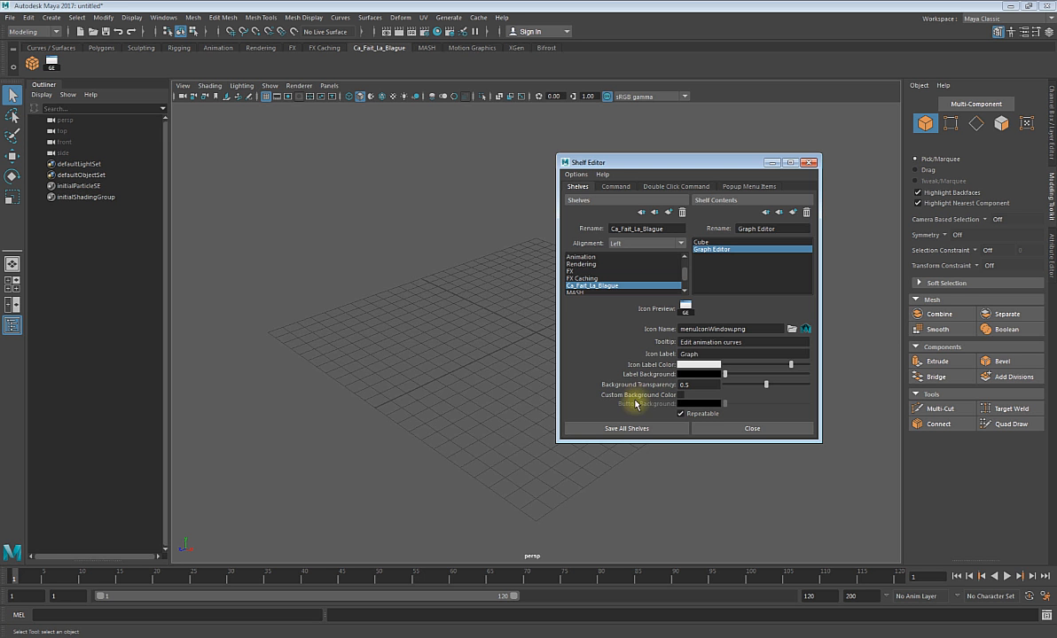
left_click(626, 430)
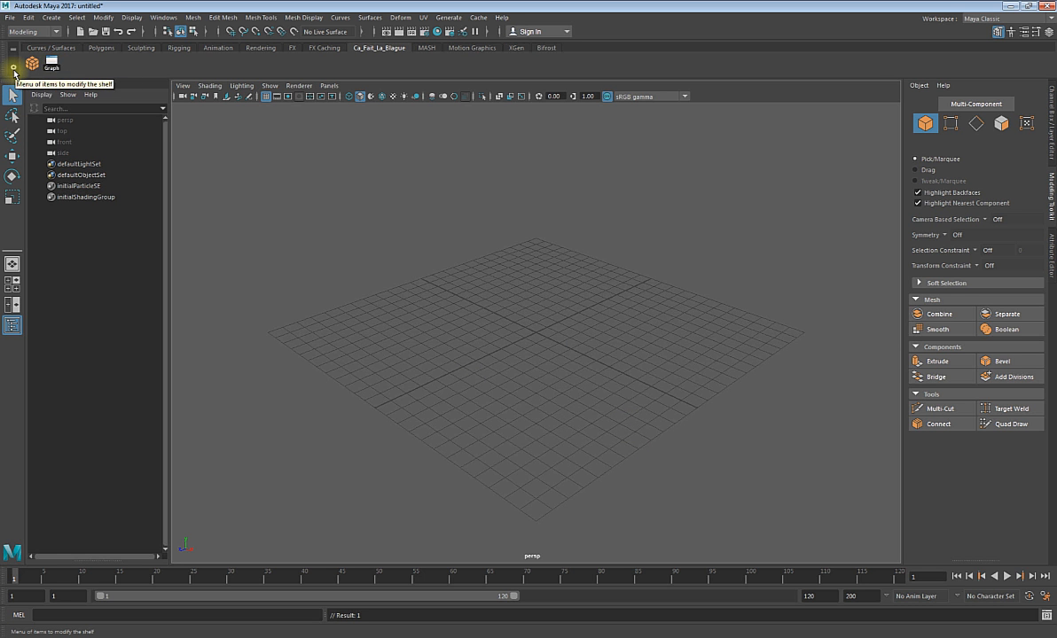
- Compare the icon, tooltip and label settings of the Cube and Graph Editor items in the Shelf Editor
left_click(12, 66)
mouse_move(25, 110)
left_click(42, 90)
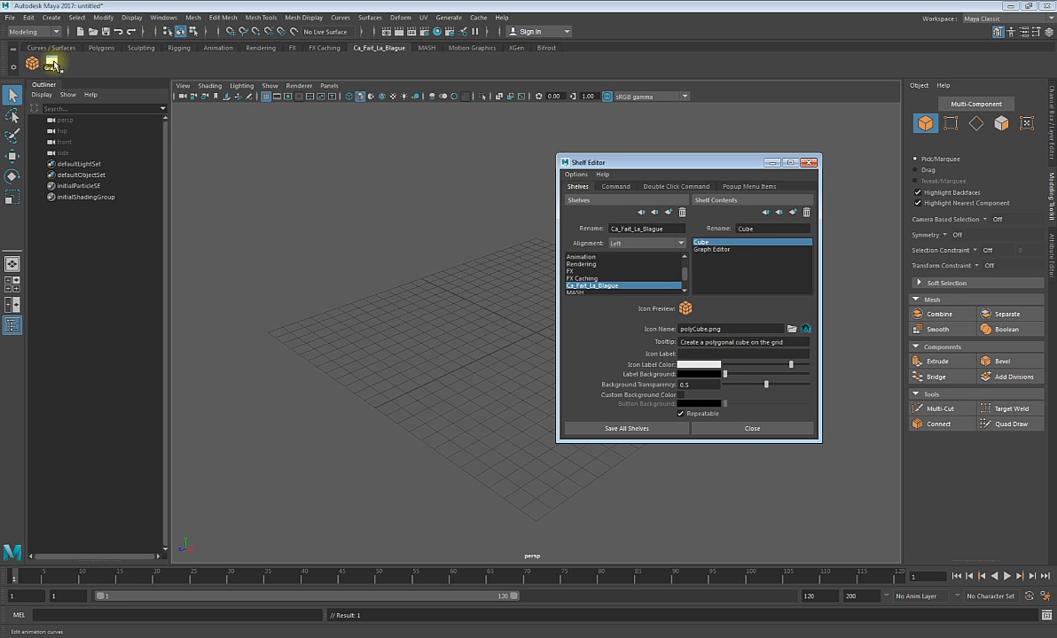
left_click_drag(681, 343, 784, 342)
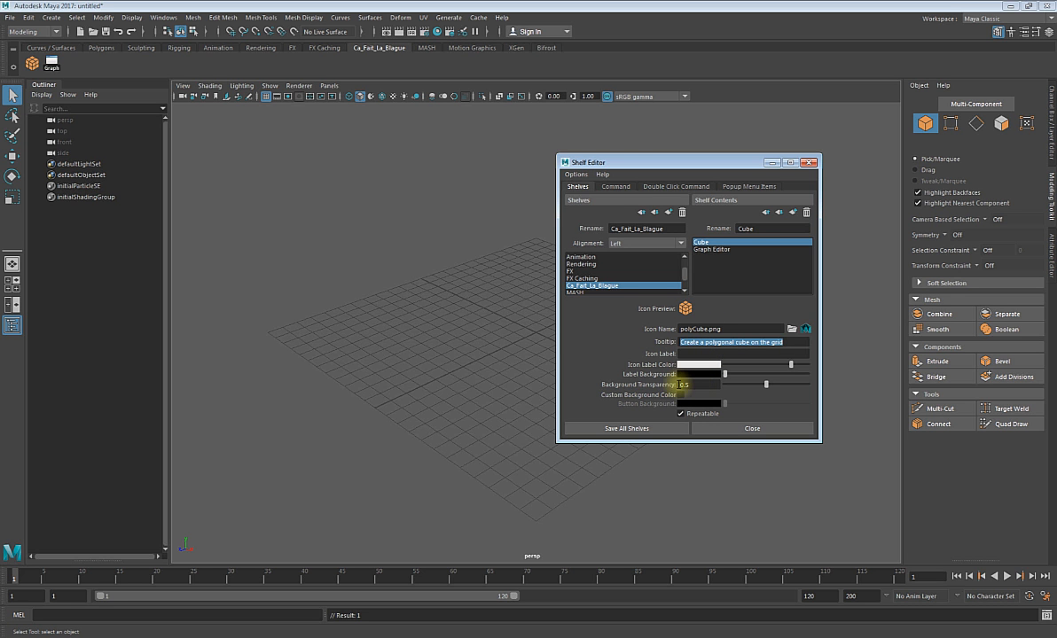
left_click(722, 352)
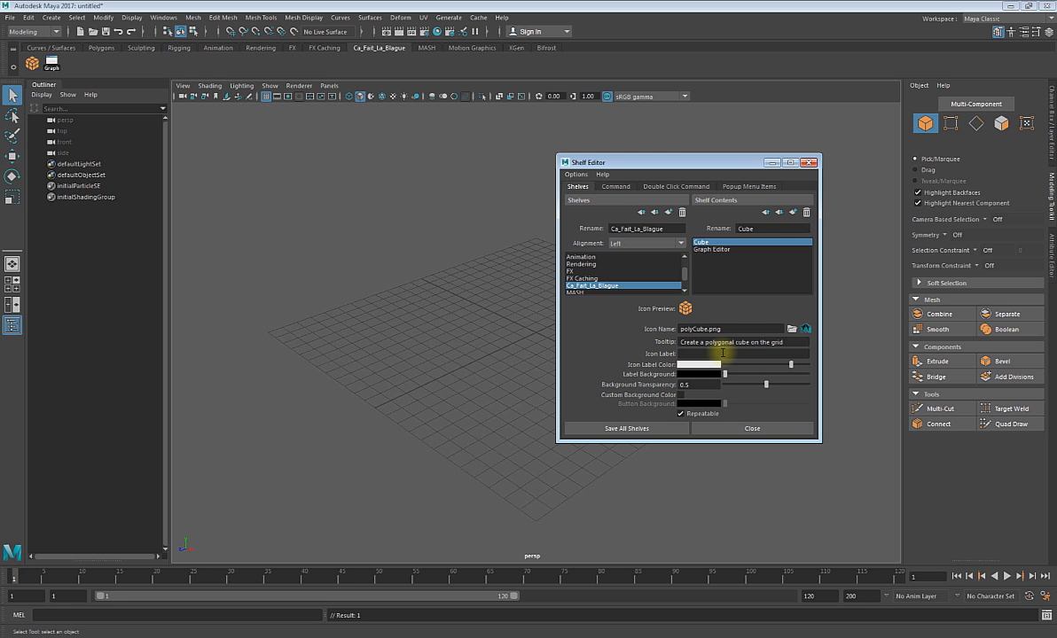
left_click(710, 249)
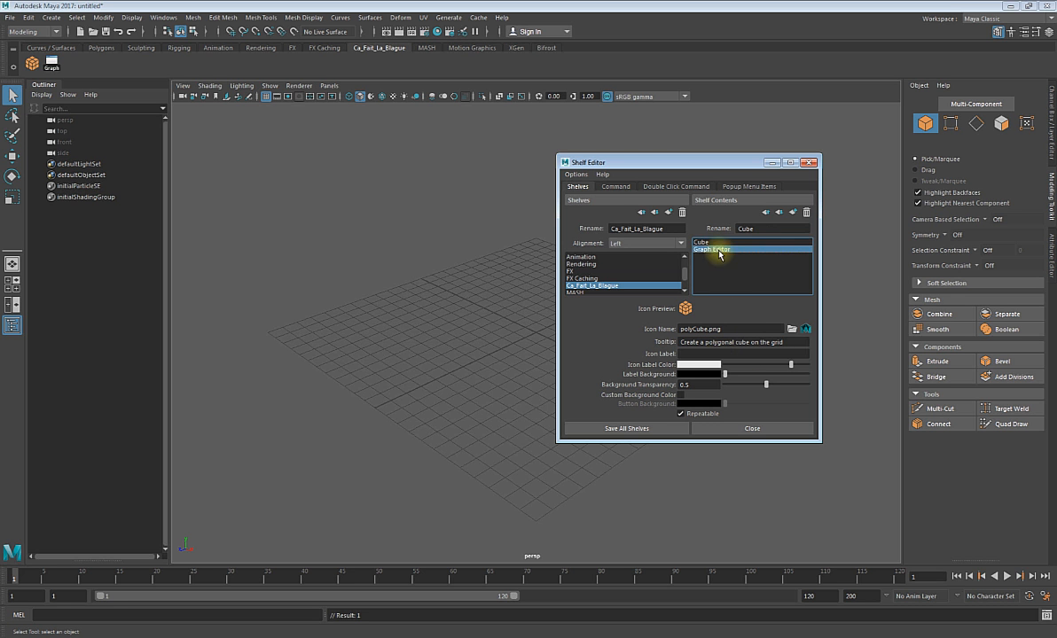
left_click(709, 241)
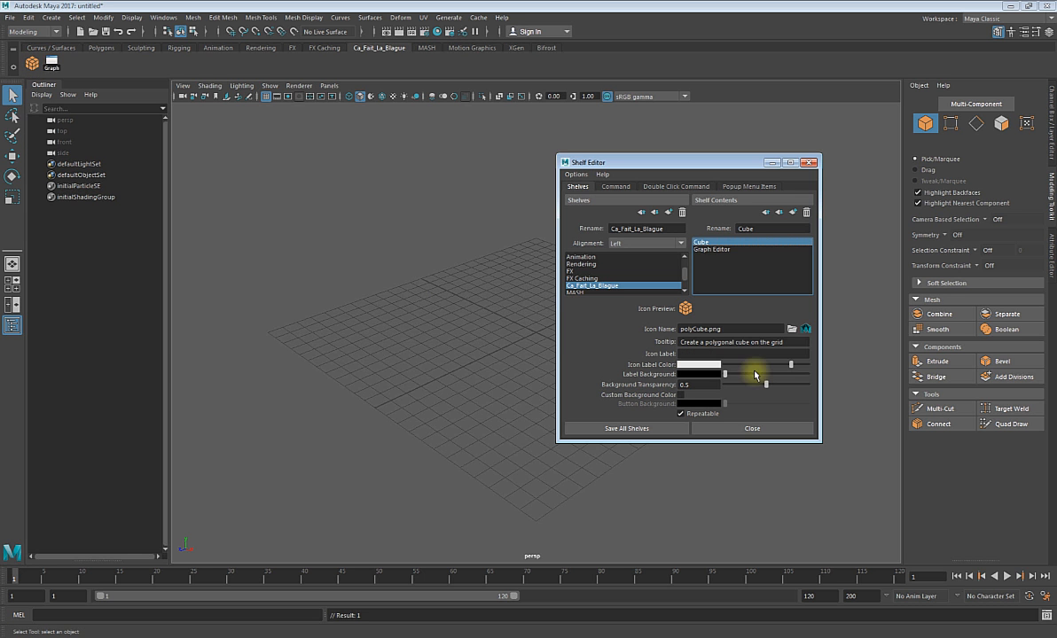
left_click(709, 250)
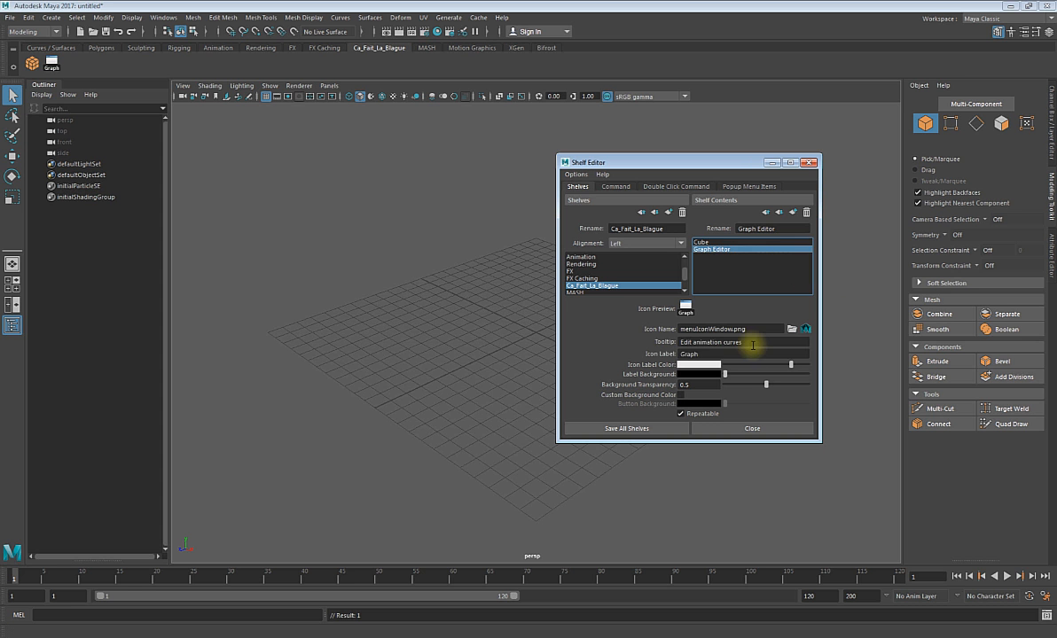
left_click_drag(752, 343, 665, 335)
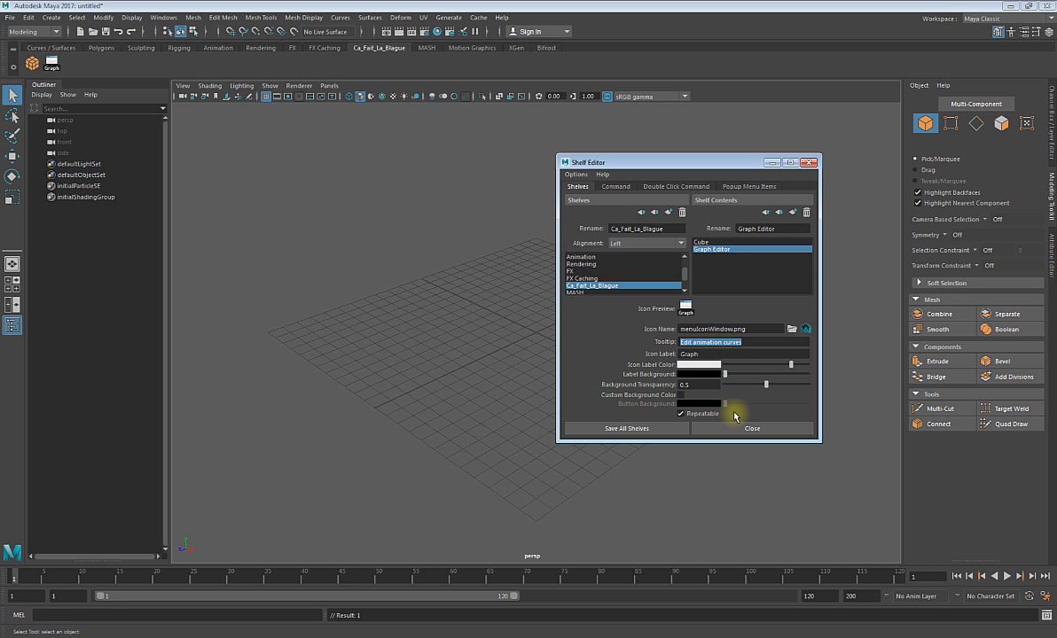
- Check the folder offered for a custom icon image of the Cube shelf item, and close the file browser without choosing one
left_click(701, 243)
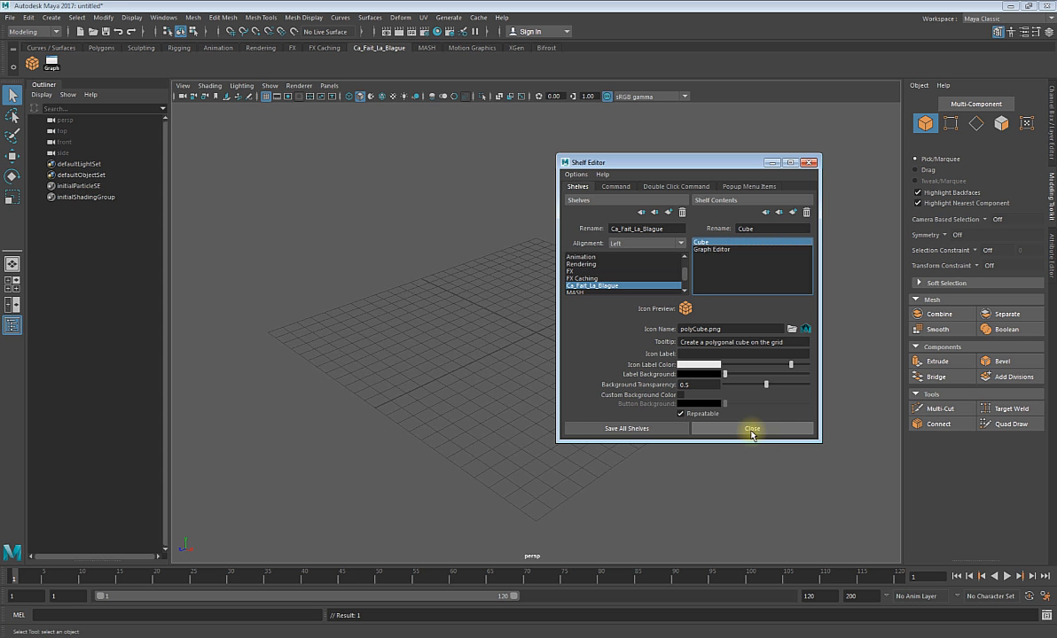
left_click(792, 330)
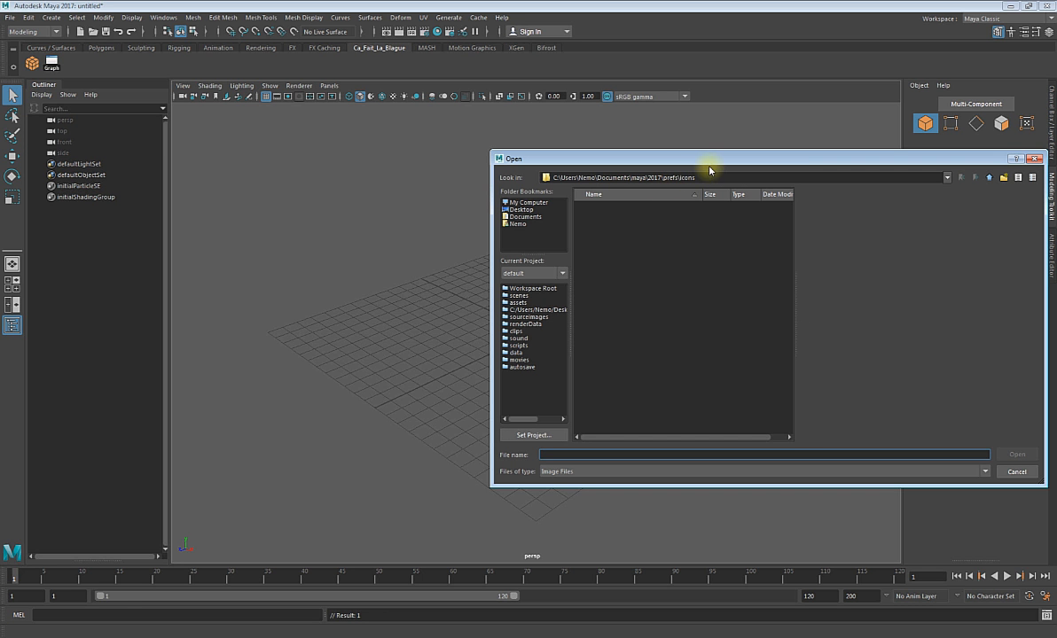
left_click_drag(683, 159, 415, 190)
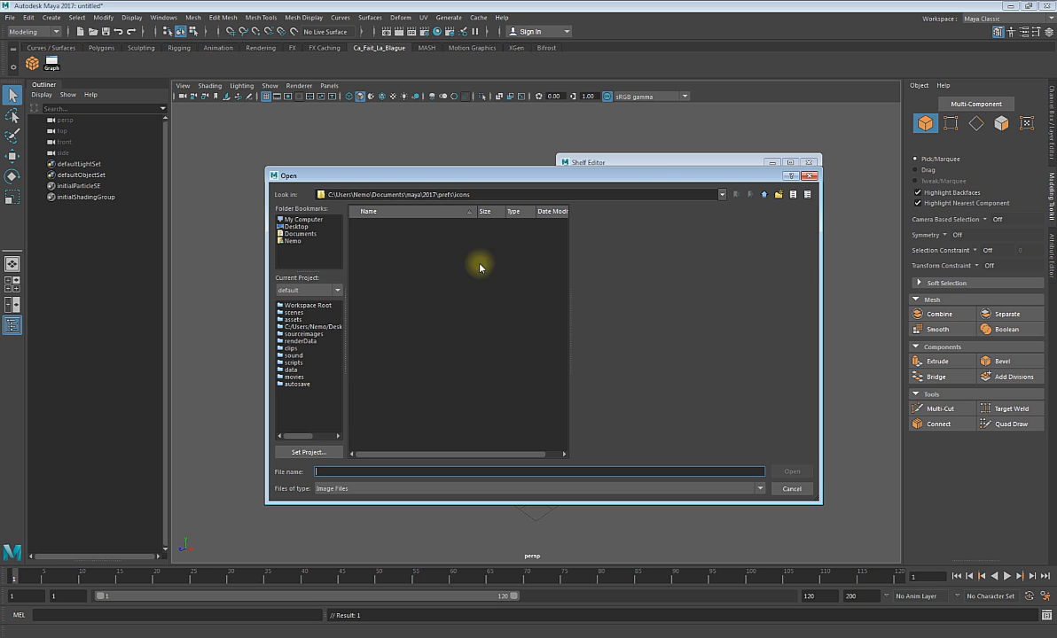
left_click_drag(436, 195, 460, 197)
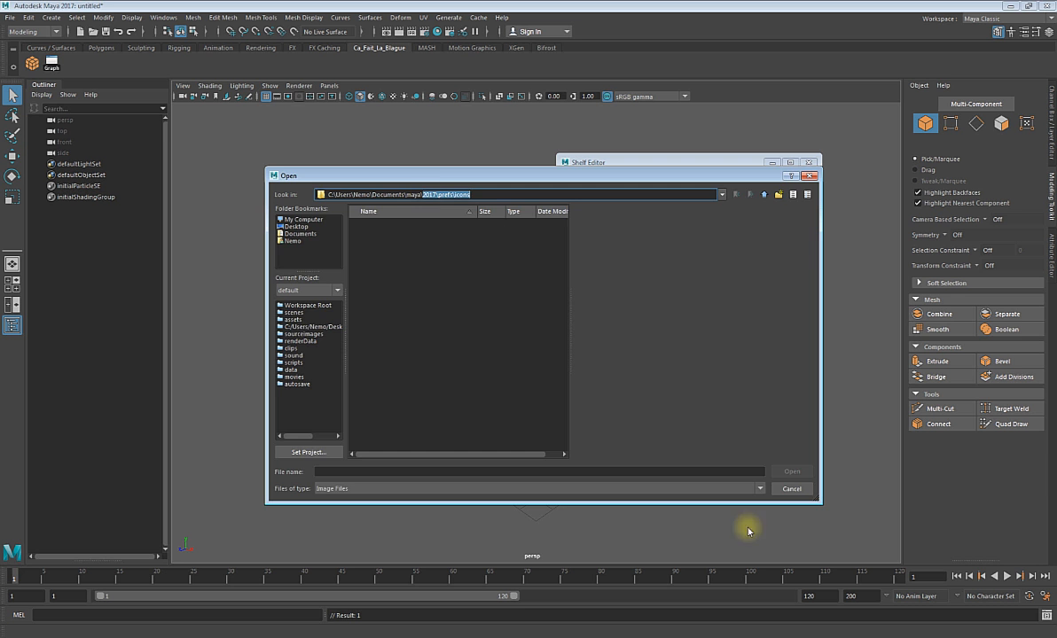
left_click(786, 488)
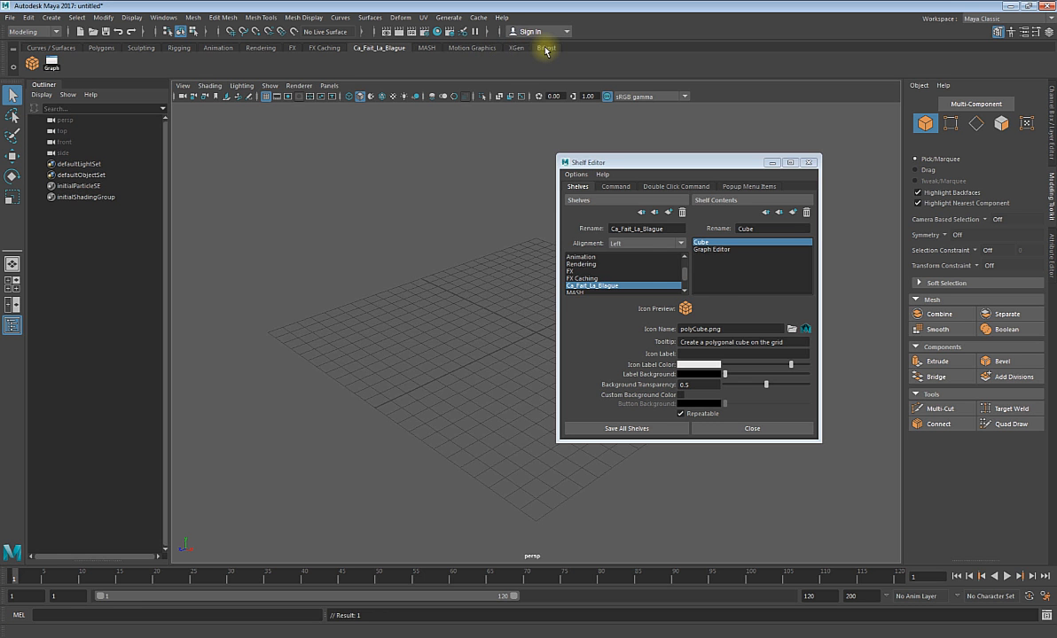
- View the contents of the Bifrost shelf in the Shelf Editor and close the editor
left_click_drag(685, 274, 685, 285)
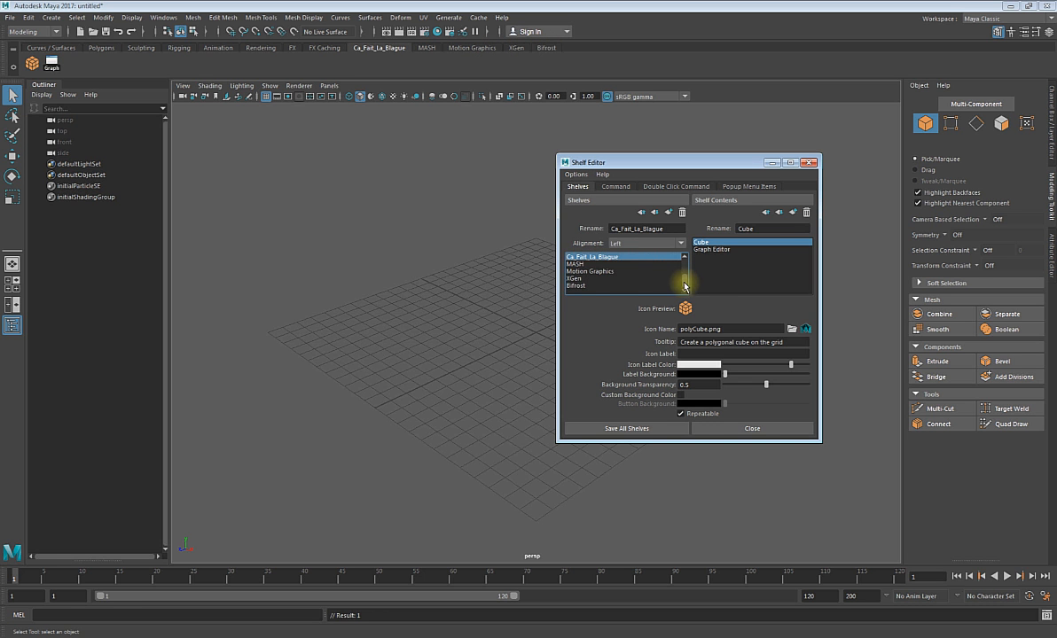
left_click(575, 285)
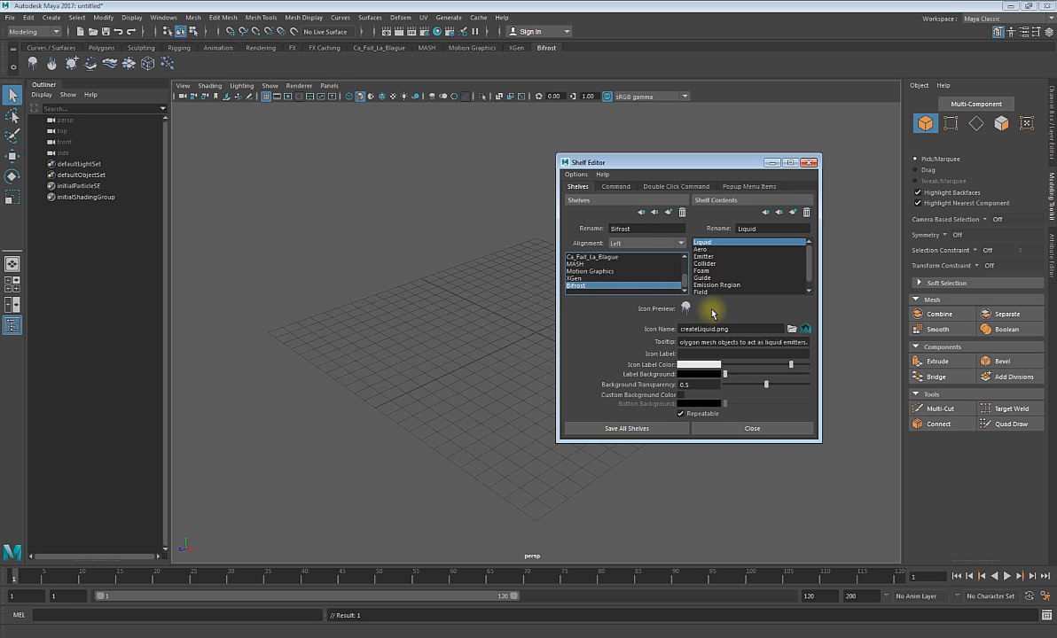
left_click(753, 429)
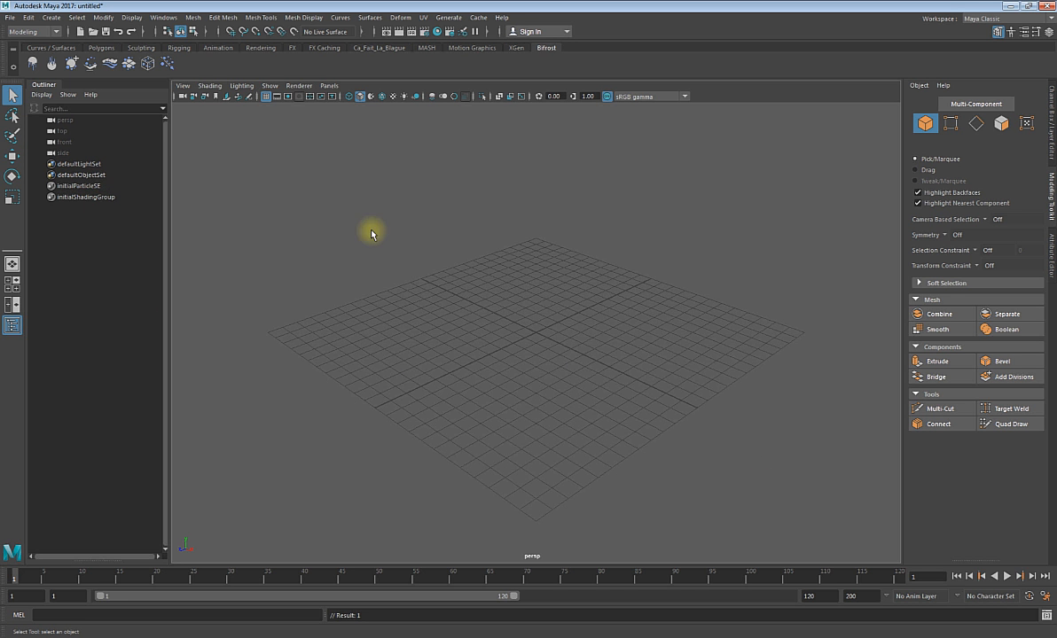
- Create a polygon cube from the Ca_Fait_La_Blague shelf and move it up to about 5.37 on the Y axis
left_click(368, 48)
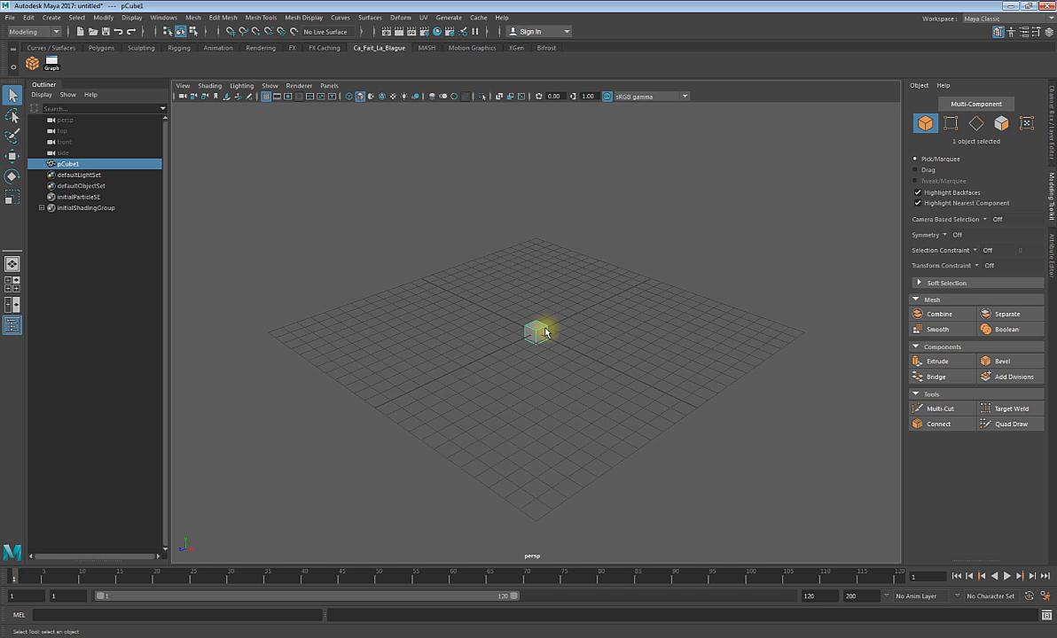
key("w")
left_click_drag(536, 292, 535, 195)
scroll(562, 324, "up", 5)
middle_click_drag(560, 324, 560, 414, "alt")
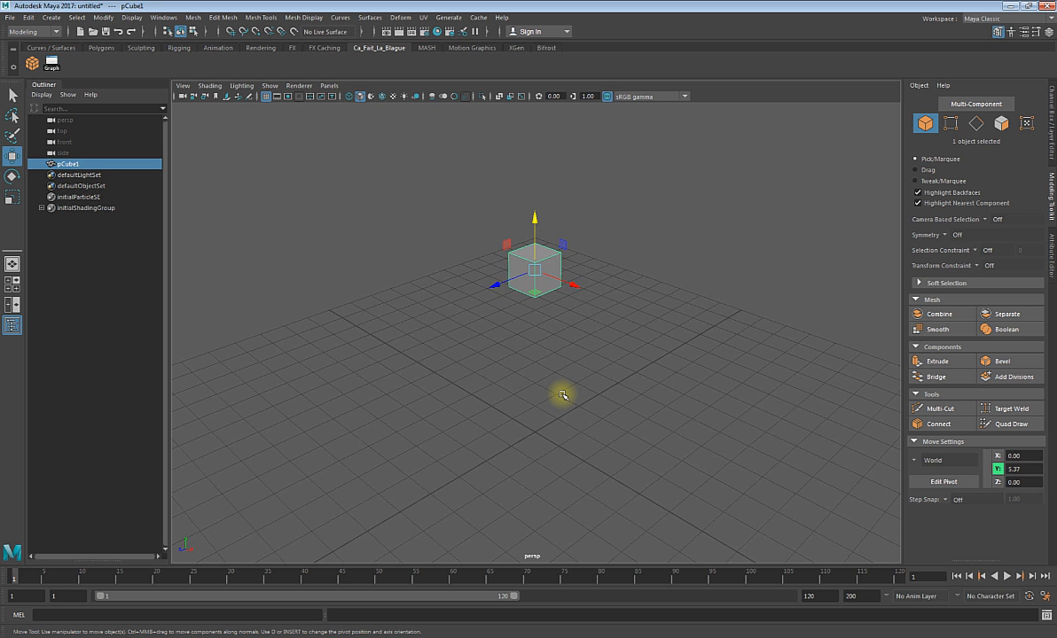
- Enlarge and shrink the Move manipulator on the cube
key("minus")
key("plus")
key("plus")
key("plus")
key("minus")
key("minus")
key("plus")
key("minus")
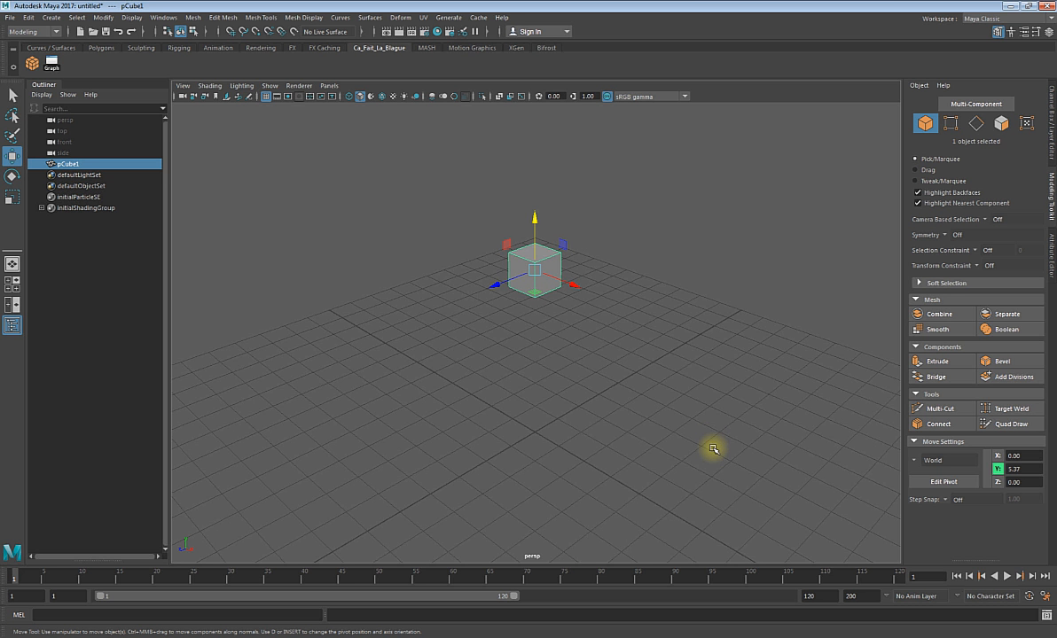
- Examine the raised cube from different angles and distances in the perspective view
mouse_move(625, 340)
left_mouse_down("alt")
mouse_move(644, 338)
mouse_move(622, 311)
mouse_move(567, 348)
mouse_move(602, 308)
mouse_move(545, 318)
mouse_move(704, 342)
mouse_move(496, 346)
mouse_move(673, 347)
mouse_move(533, 361)
mouse_move(629, 359)
left_mouse_up("alt")
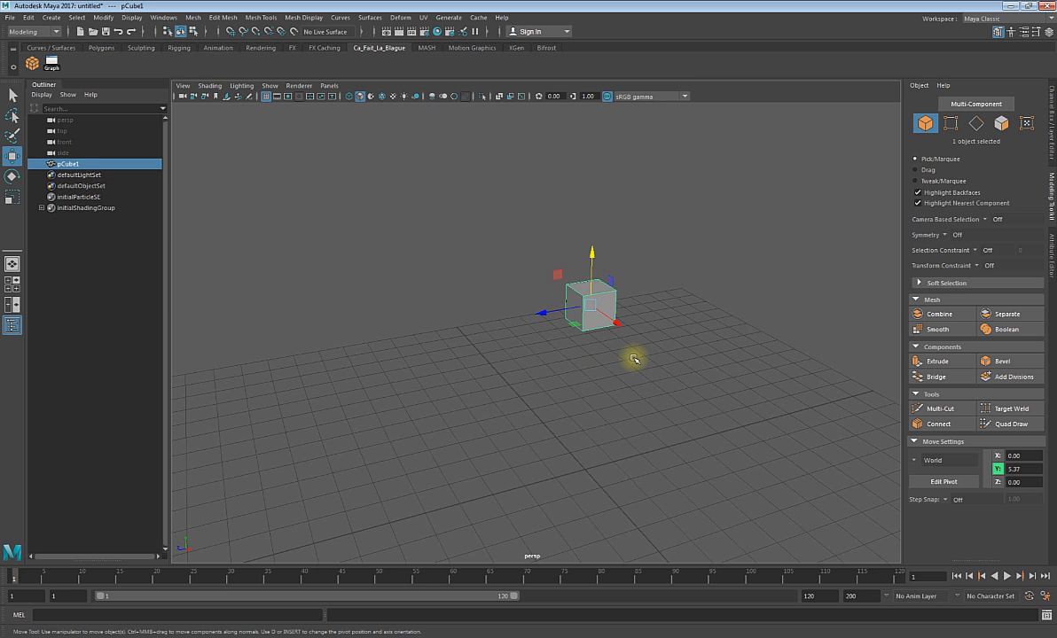
right_click_drag(665, 344, 668, 408, "alt")
scroll(668, 408, "up", 3)
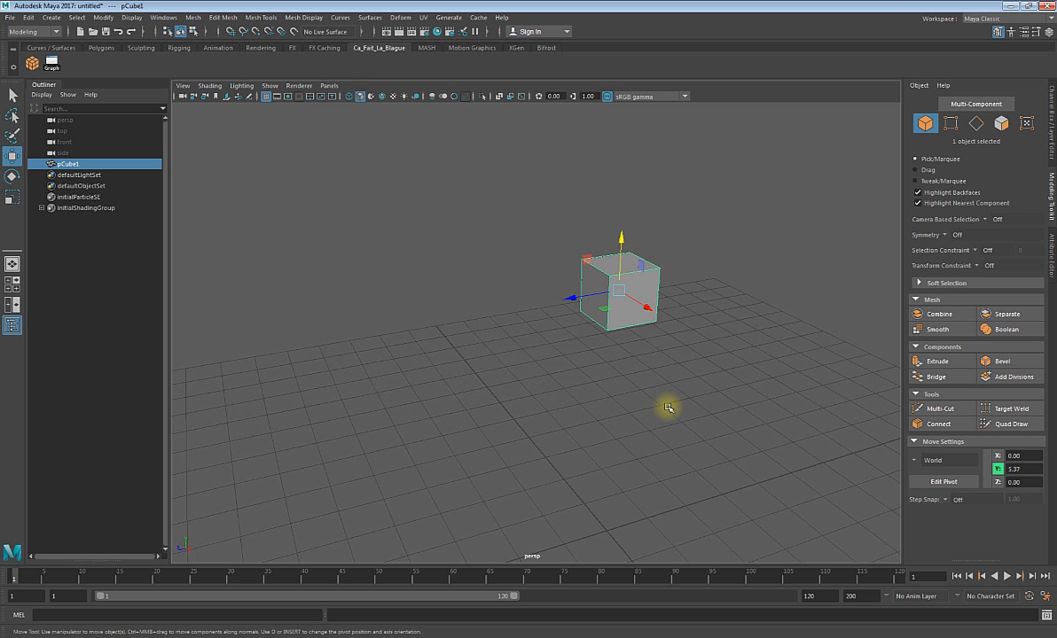
scroll(668, 408, "down", 1)
scroll(667, 407, "up", 1)
scroll(667, 408, "down", 1)
scroll(667, 408, "up", 1)
scroll(668, 408, "down", 1)
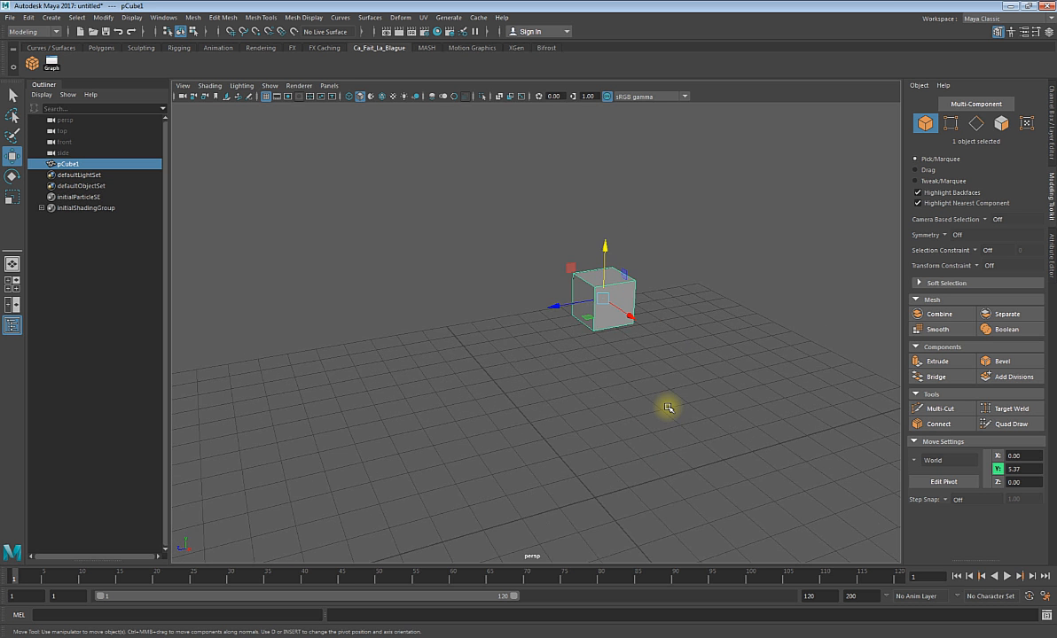
scroll(668, 407, "up", 8)
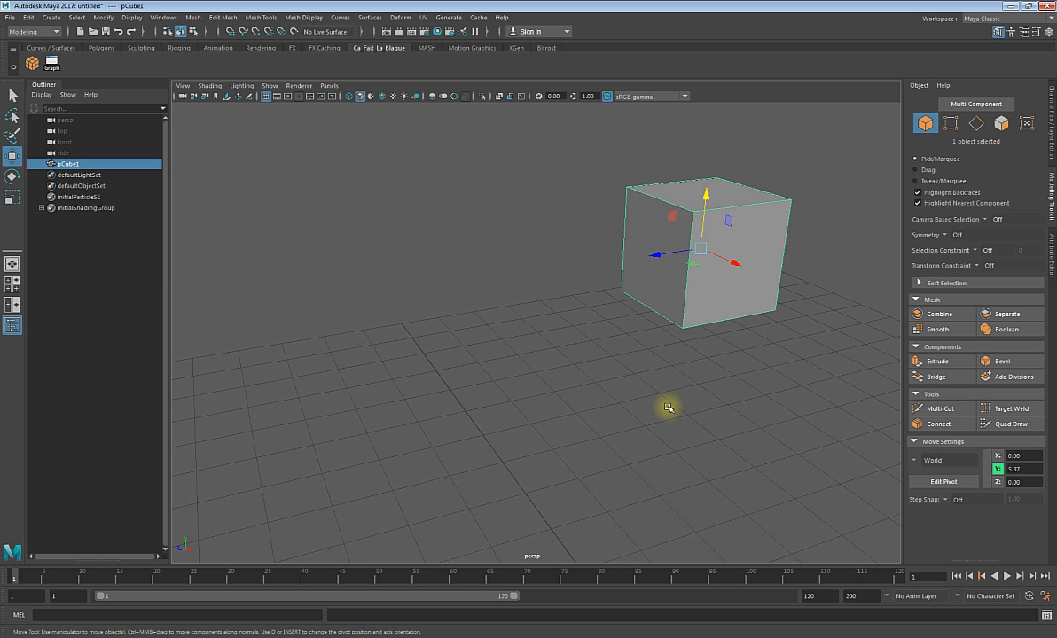
scroll(668, 397, "down", 4)
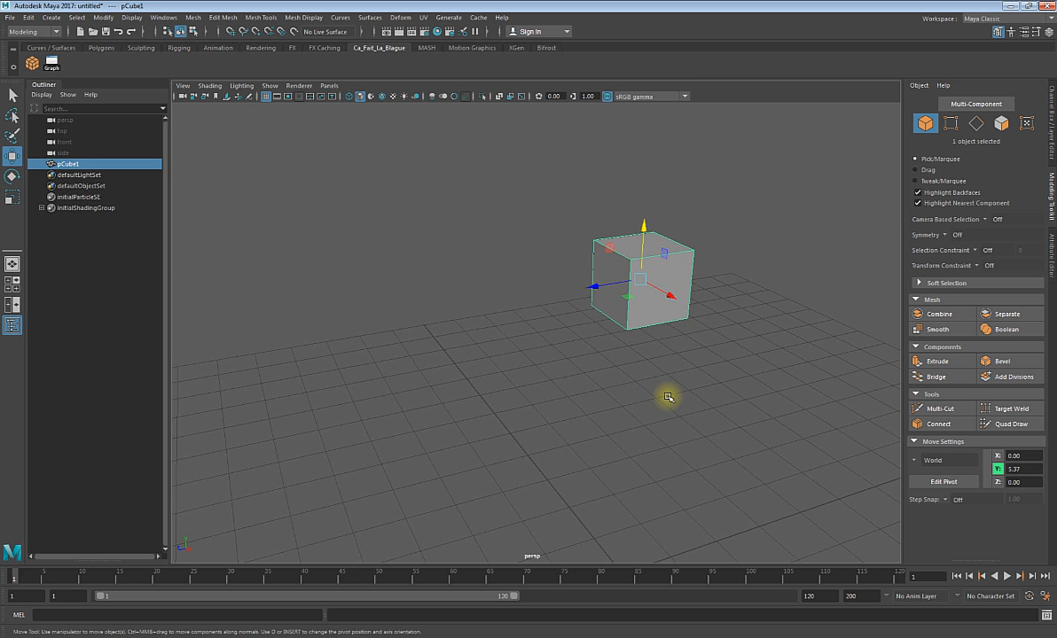
left_click_drag(668, 399, 625, 380, "alt")
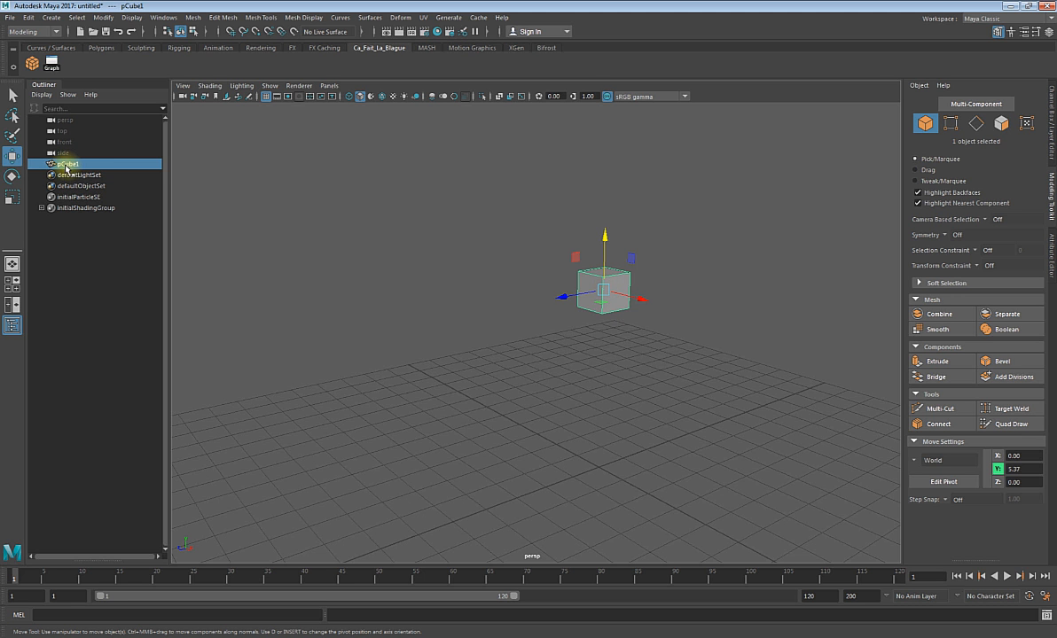
- Delete the cube from the scene and hide the Outliner
key("Delete")
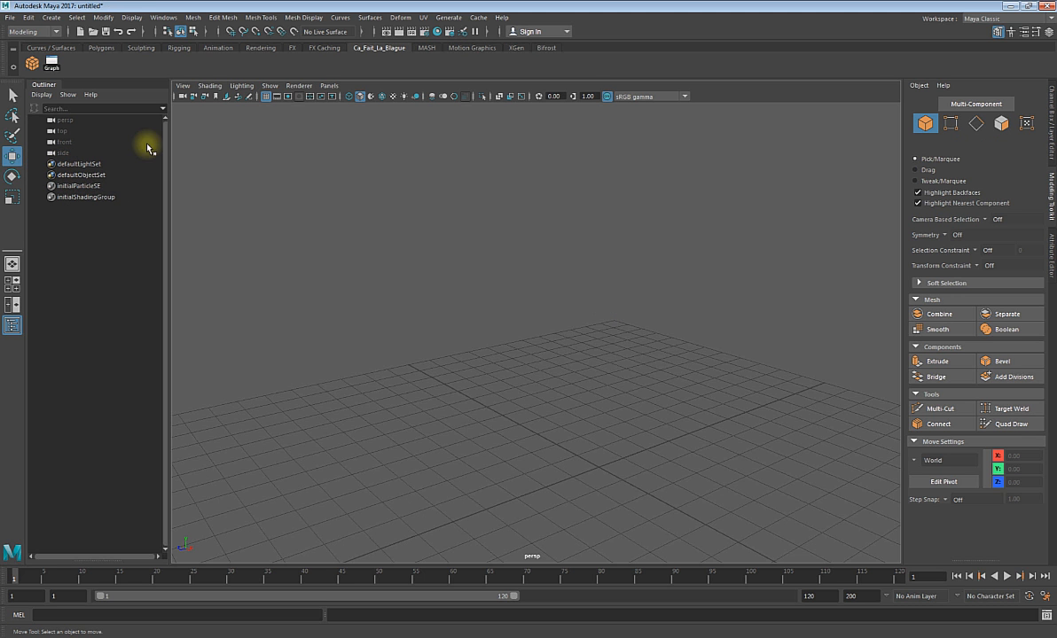
left_click(12, 327)
left_click(13, 326)
left_click(13, 326)
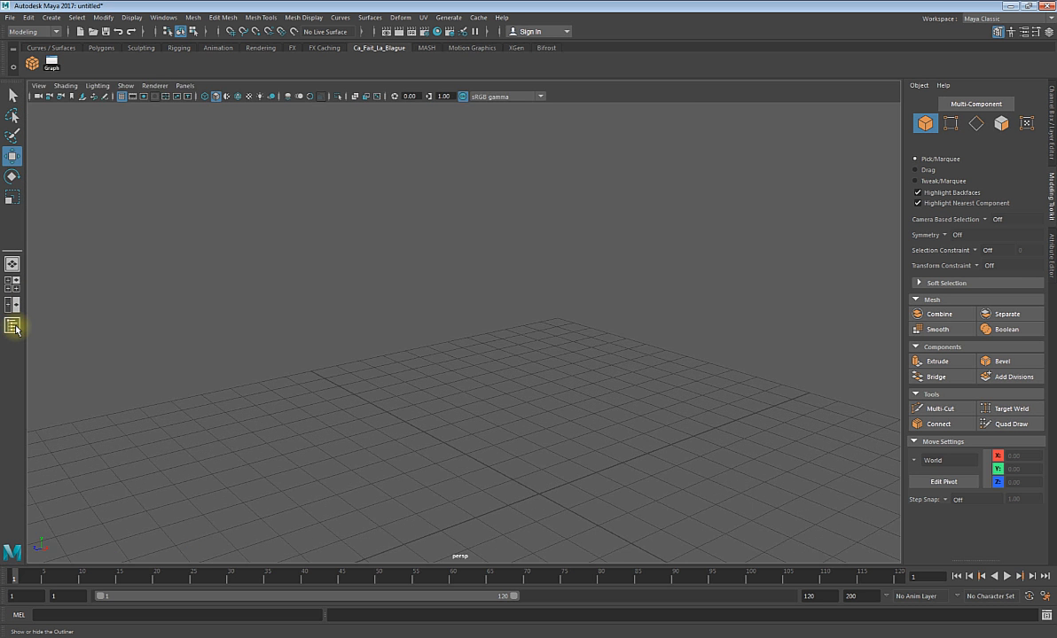
left_click(13, 326)
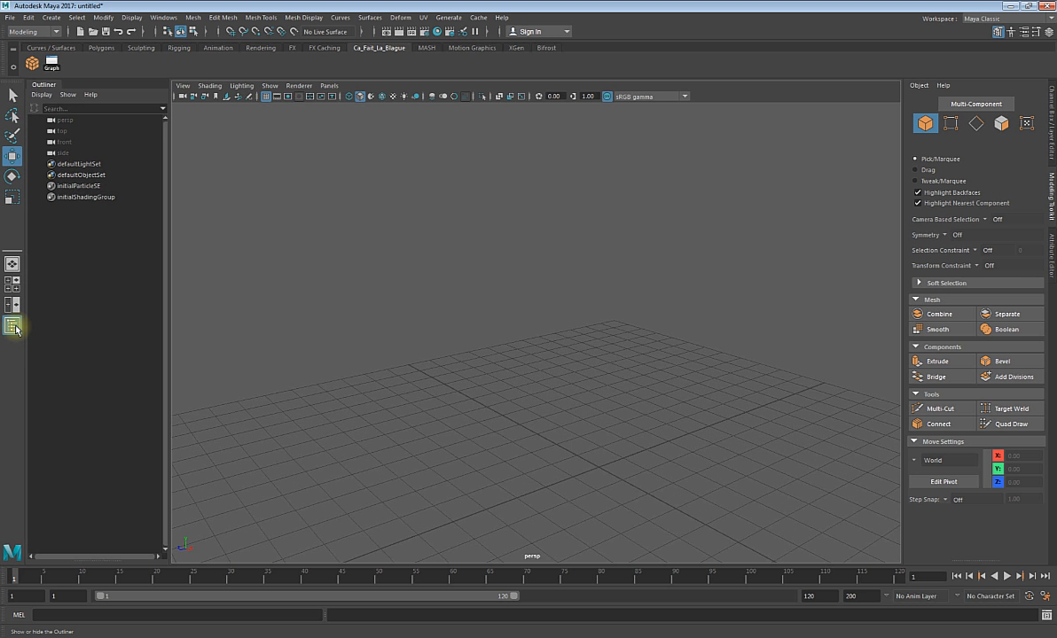
left_click(12, 327)
left_click(13, 327)
left_click(12, 327)
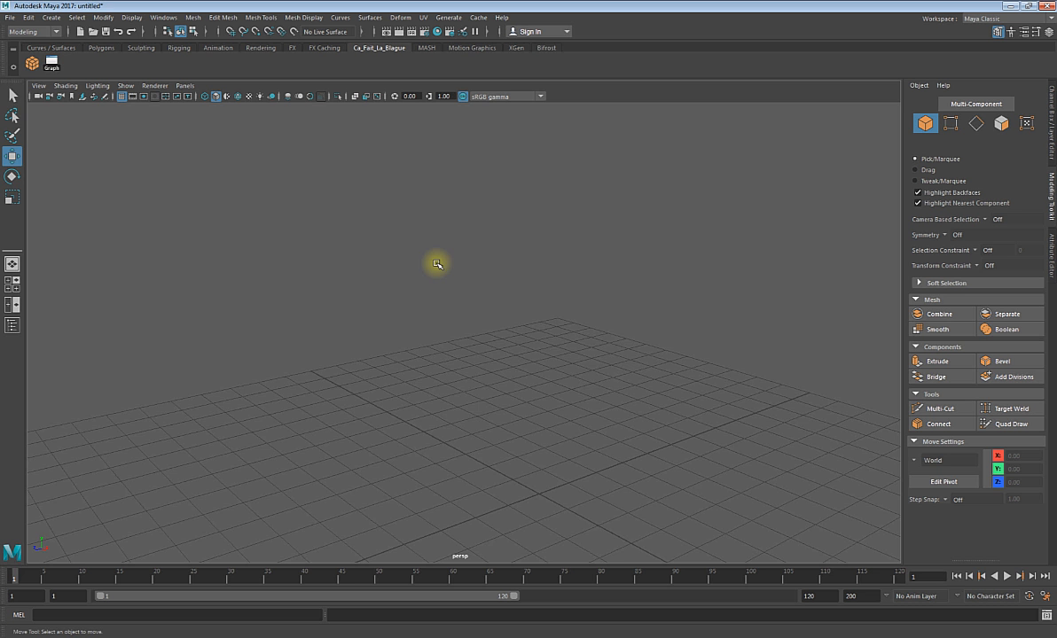
- Delete the Graph Editor item from the Ca_Fait_La_Blague shelf
left_click_drag(438, 263, 395, 251, "alt")
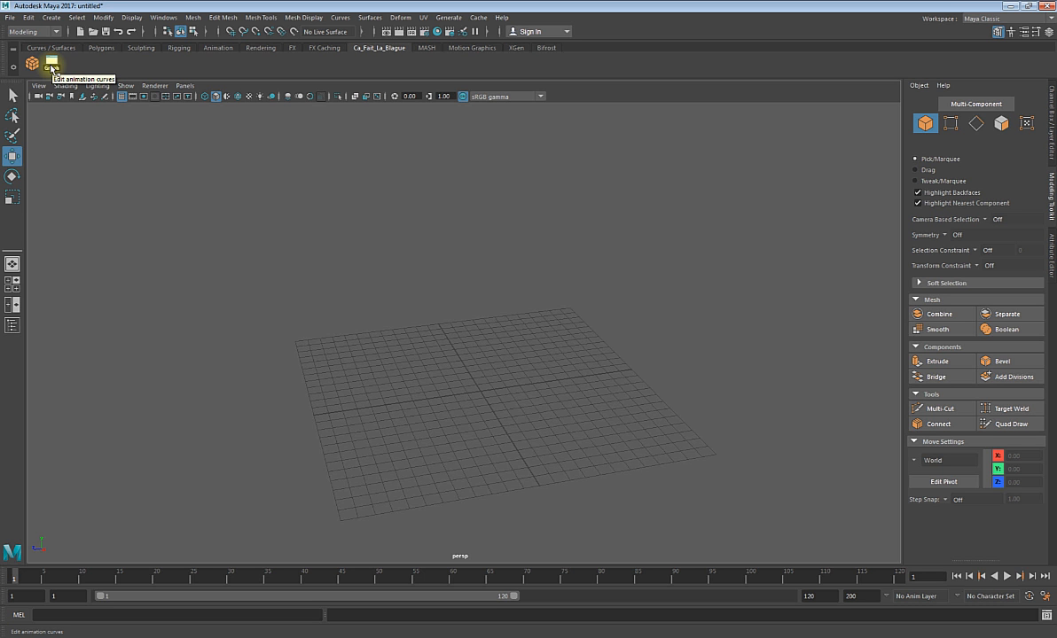
right_click(51, 69)
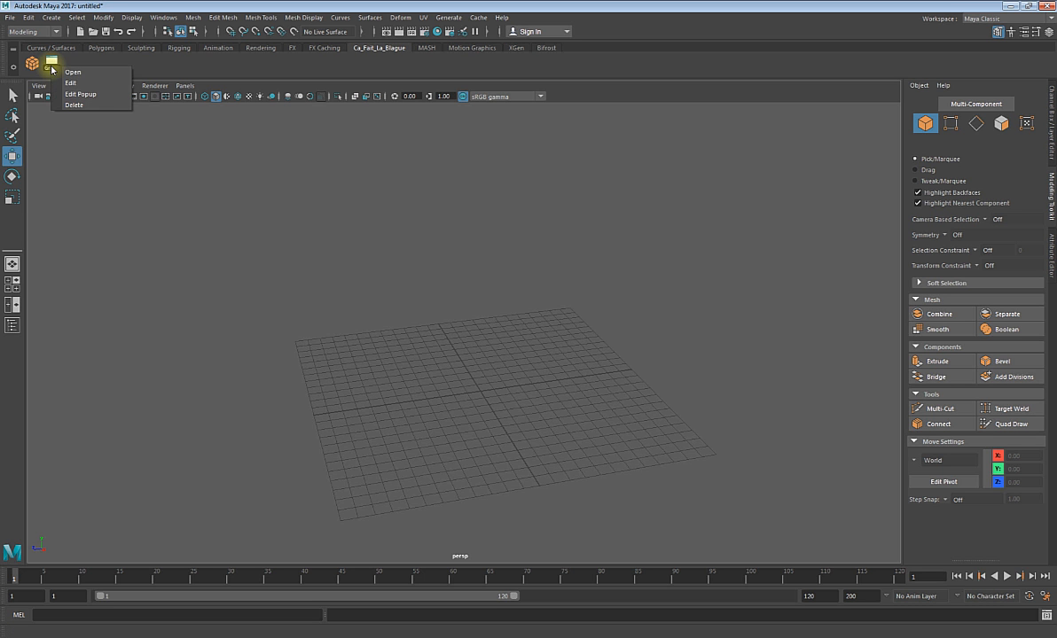
left_click(94, 105)
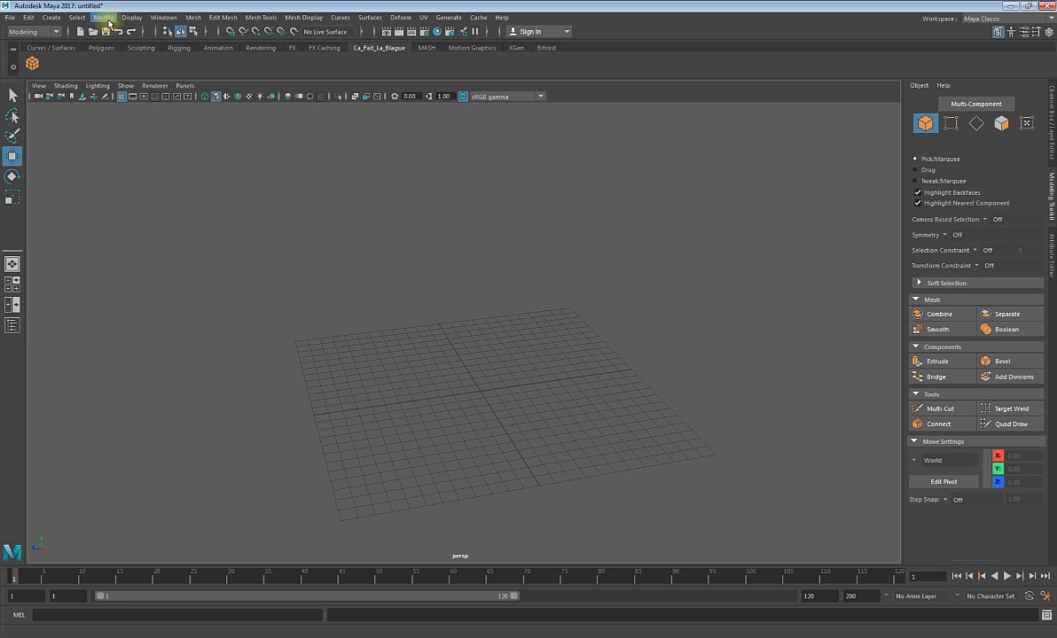
- Show the Human IK controls, the Attribute Editor and the Tool Settings for the Move tool
left_click(1010, 34)
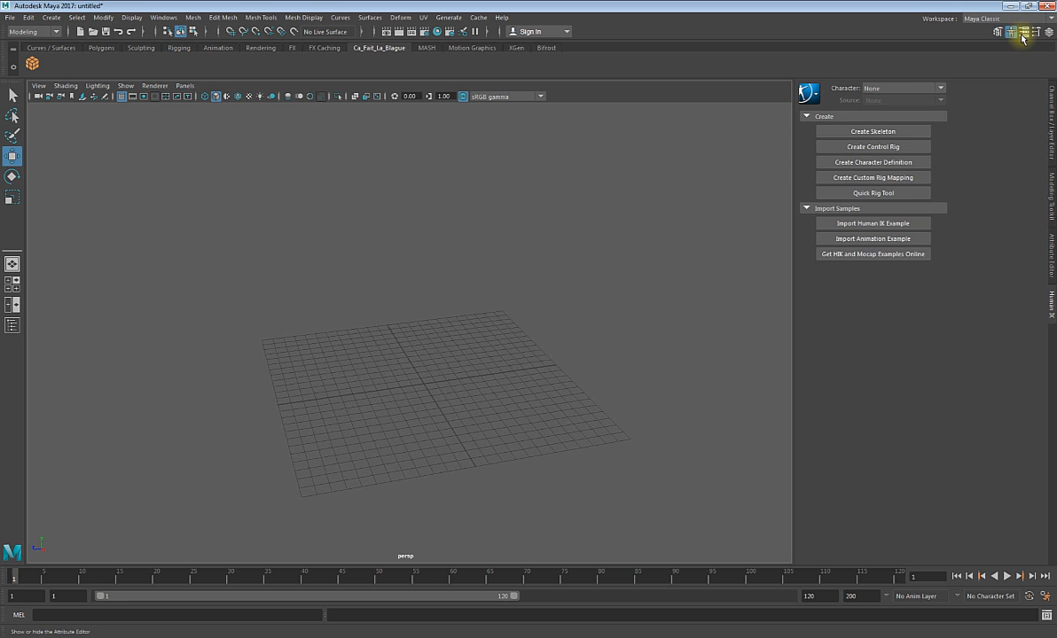
left_click(1026, 35)
left_click(1034, 33)
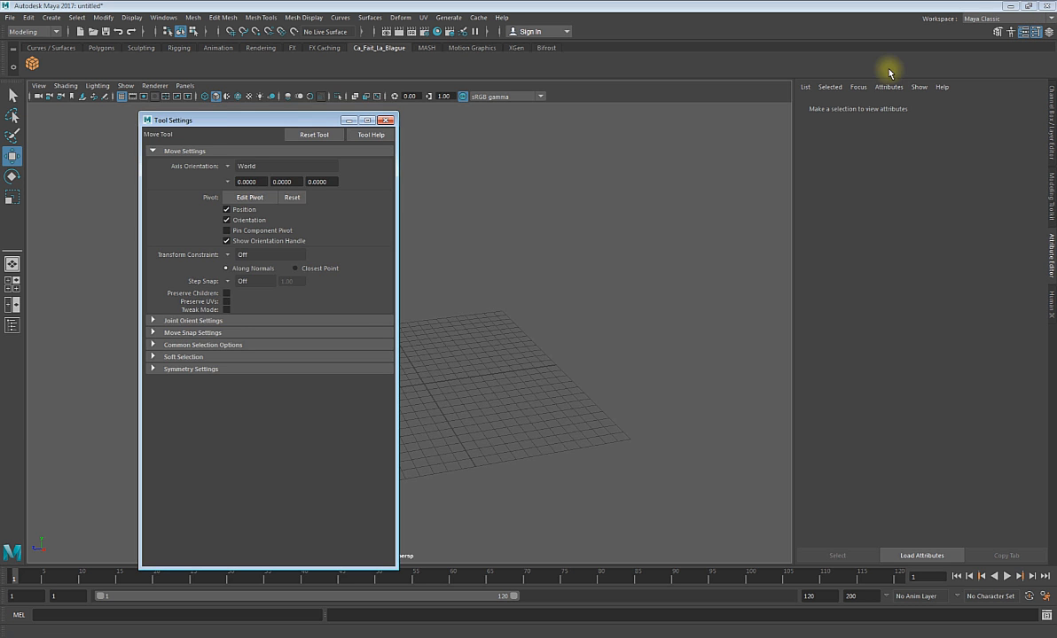
- Try docking Tool Settings beside the Attribute Editor and below the time slider, and detach it into a floating window
left_click_drag(199, 116, 1052, 354)
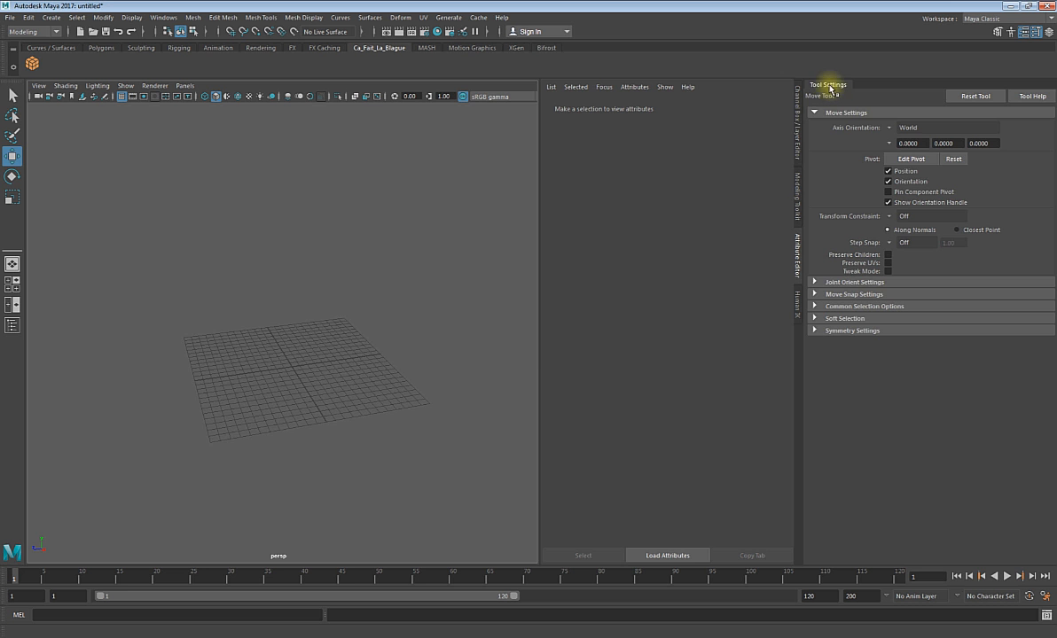
left_click_drag(831, 87, 437, 591)
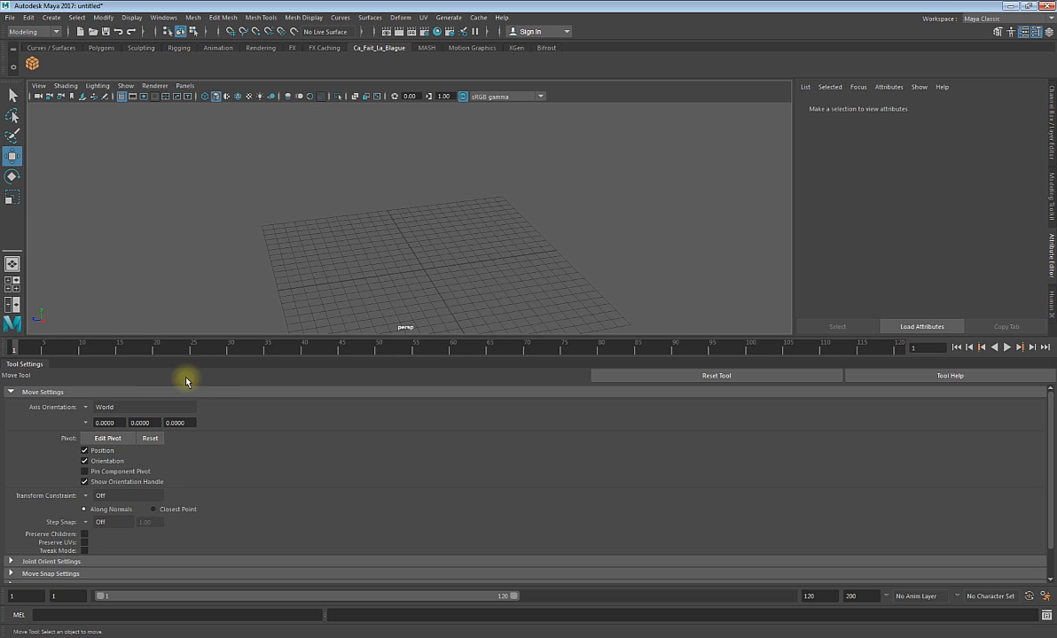
left_click_drag(164, 371, 386, 166)
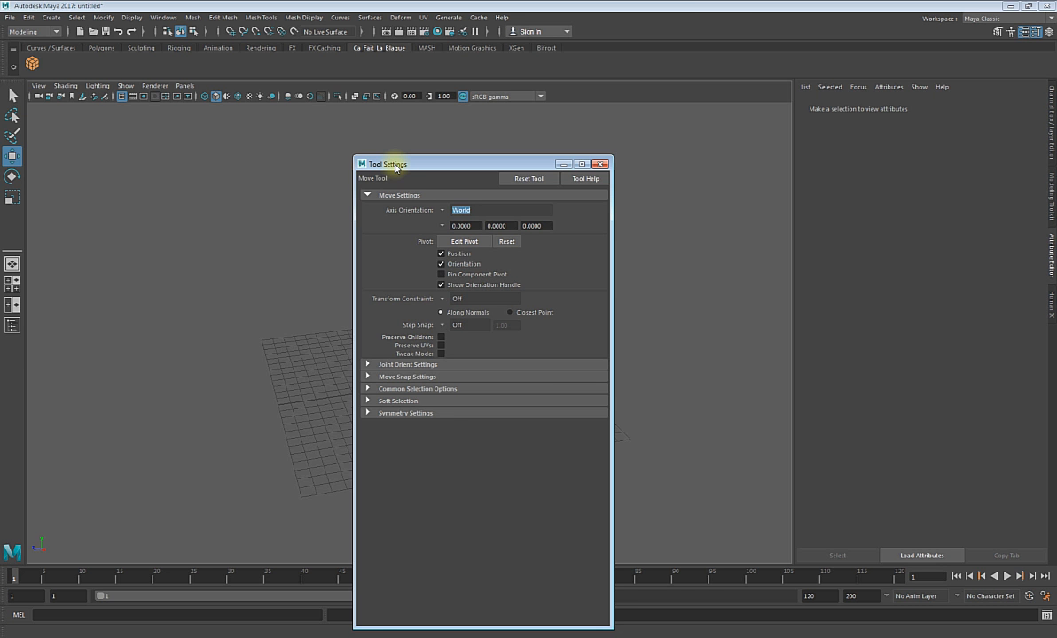
- Dock Tool Settings in the same group as the Attribute Editor and Human IK, and display it there
left_click_drag(396, 169, 1048, 332)
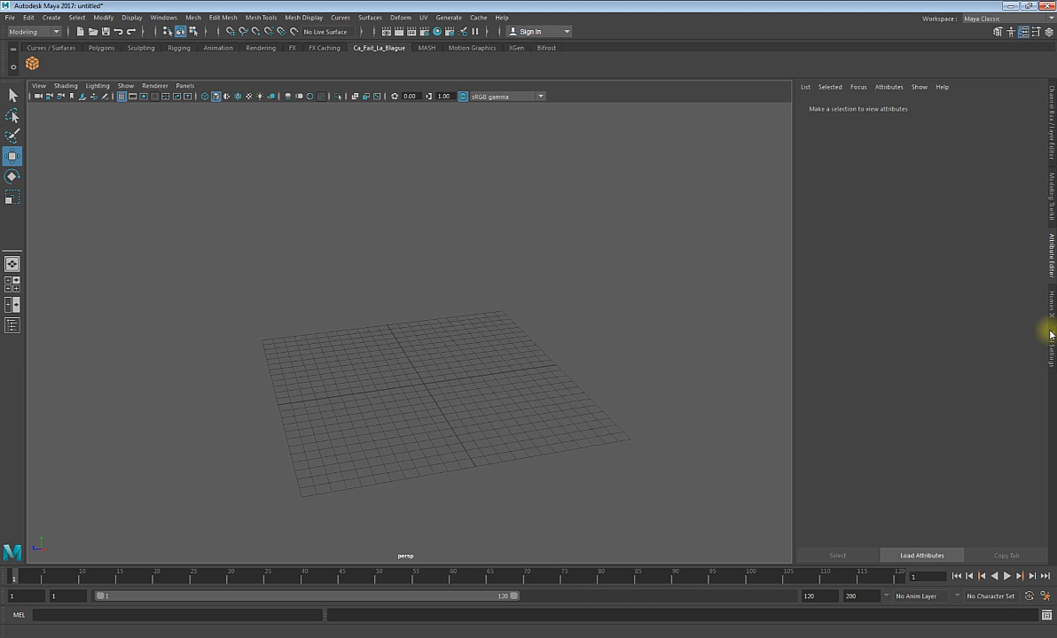
left_click(1050, 352)
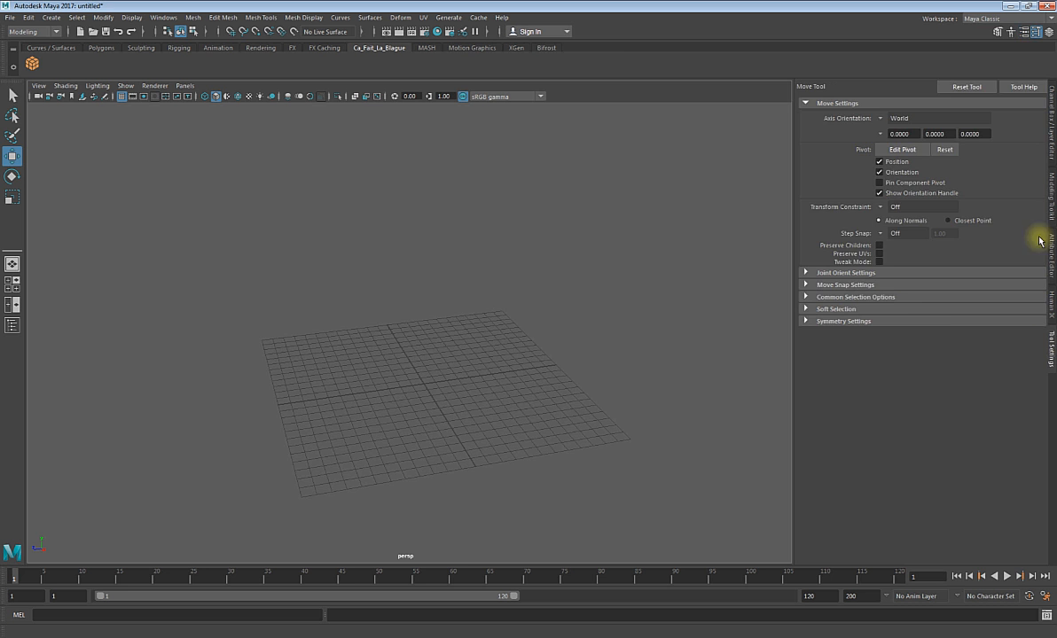
- Switch the docked sidebar between the Modeling Toolkit, Tool Settings and the Channel Box / Layer Editor
left_click(998, 32)
left_click(1036, 33)
left_click(1036, 33)
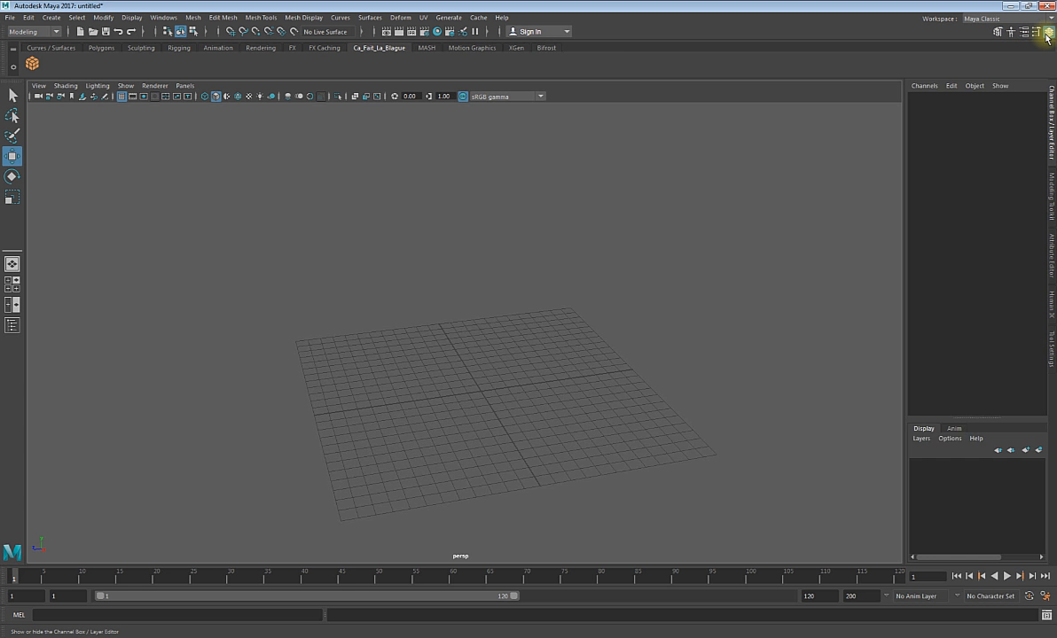
left_click(1037, 32)
left_click(999, 32)
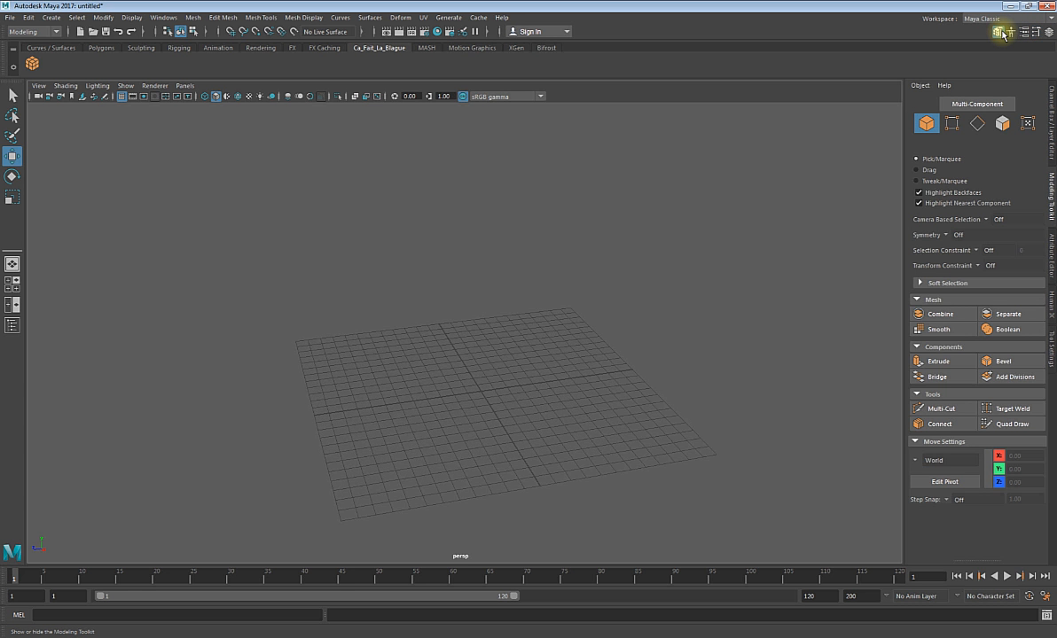
- Display the Attribute Editor and create a polygon cube on the grid from the Ca_Fait_La_Blague shelf
left_click(1023, 32)
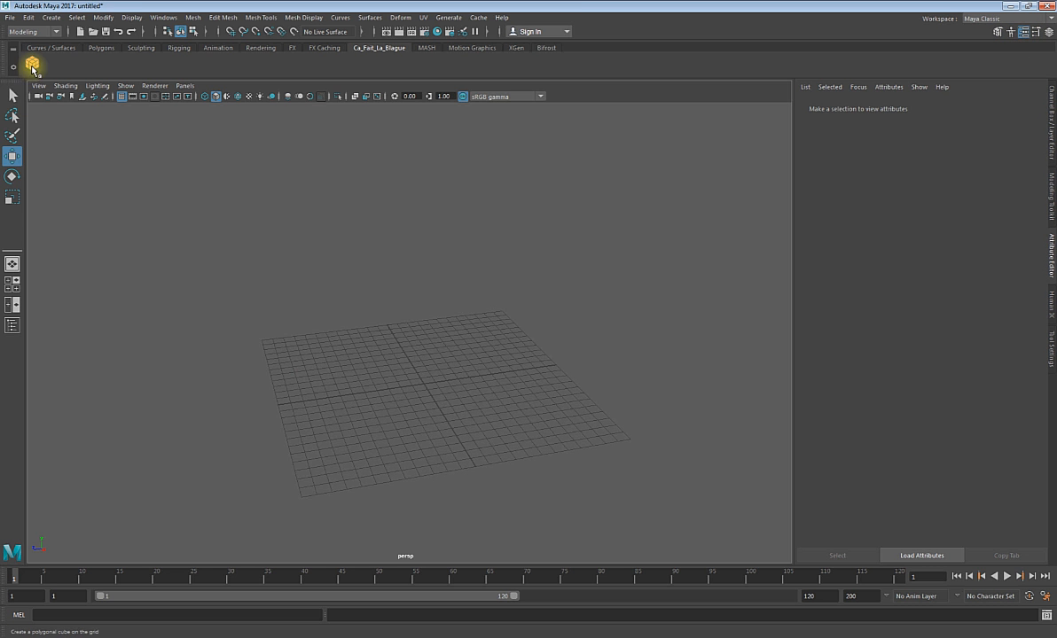
left_click(33, 70)
right_click_drag(364, 387, 391, 414, "alt")
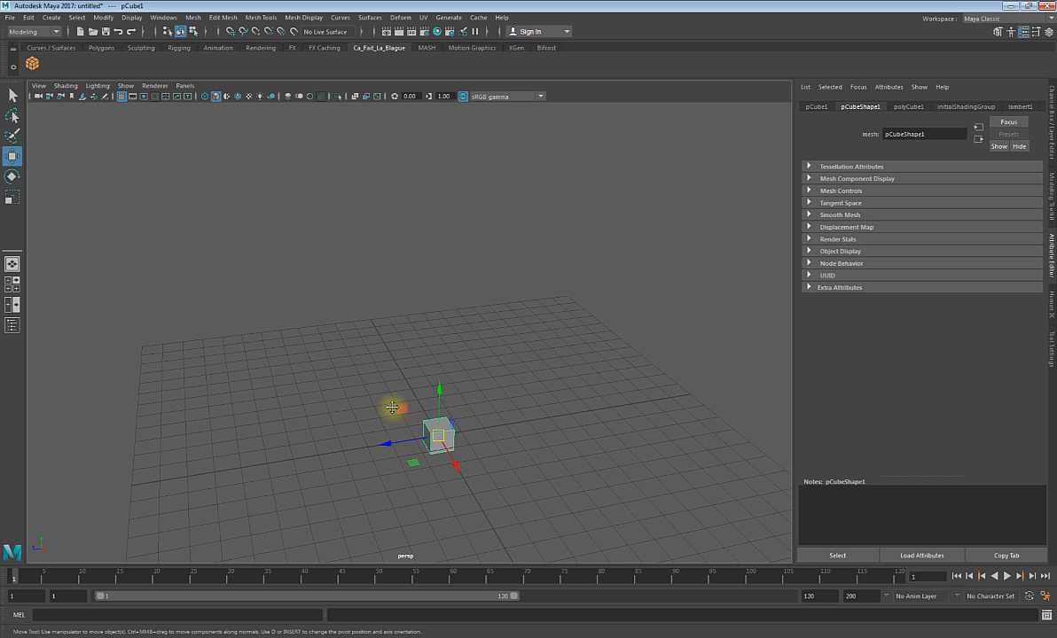
- Raise the cube above the grid along the Y axis and display its polyCube1 attributes
middle_click_drag(394, 410, 387, 384, "alt")
left_click_drag(431, 364, 433, 217)
left_click_drag(465, 314, 439, 297, "alt")
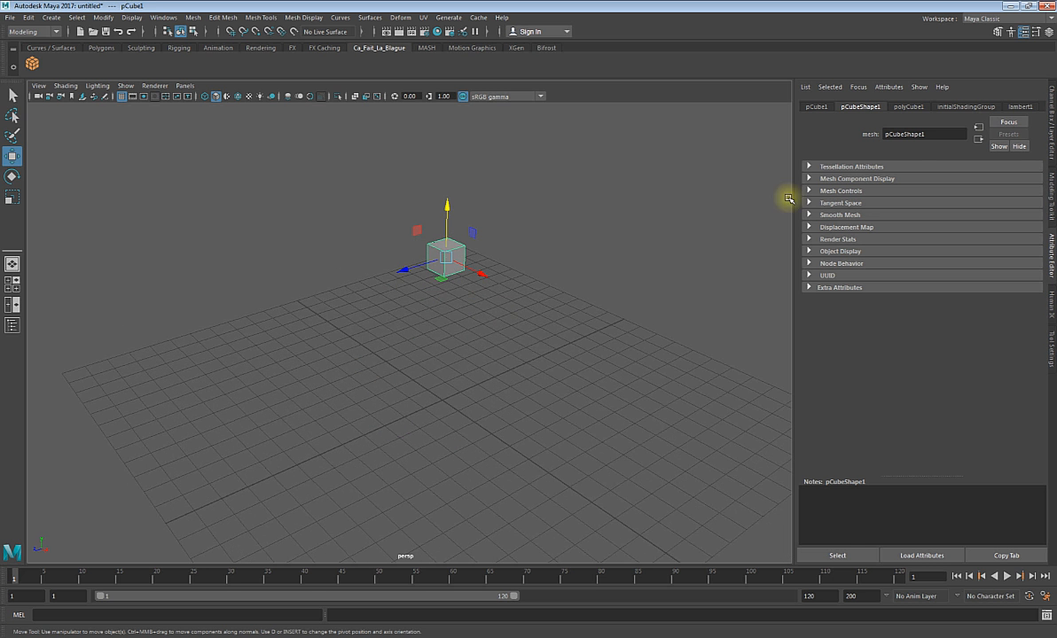
left_click(908, 107)
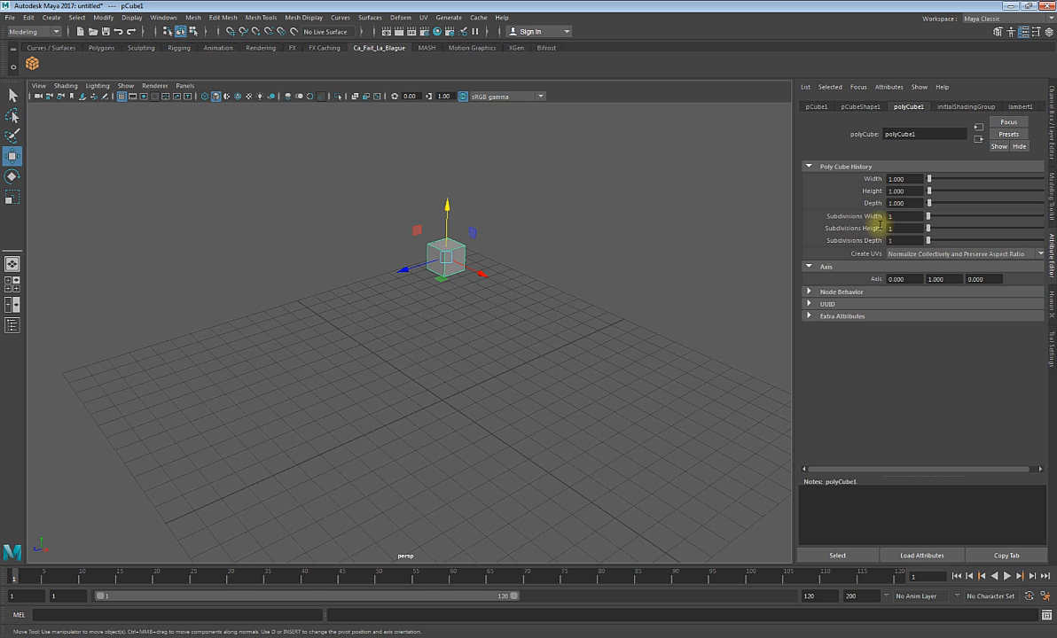
- Review the Polygon Cube Options of the cube tool on the Ca_Fait_La_Blague shelf, and close them
double_click(34, 65)
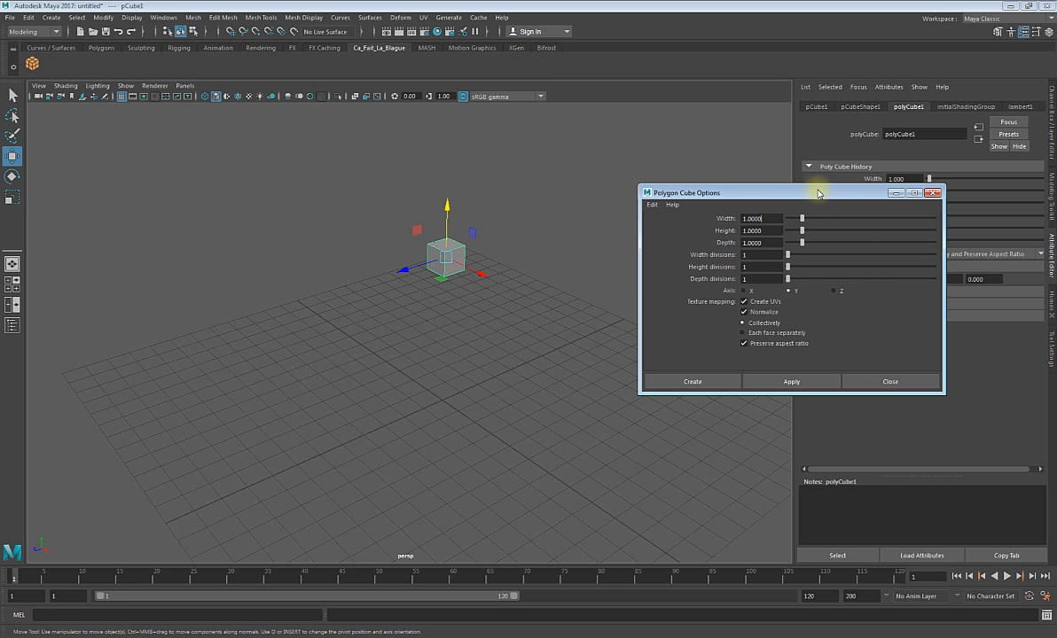
left_click_drag(832, 193, 685, 171)
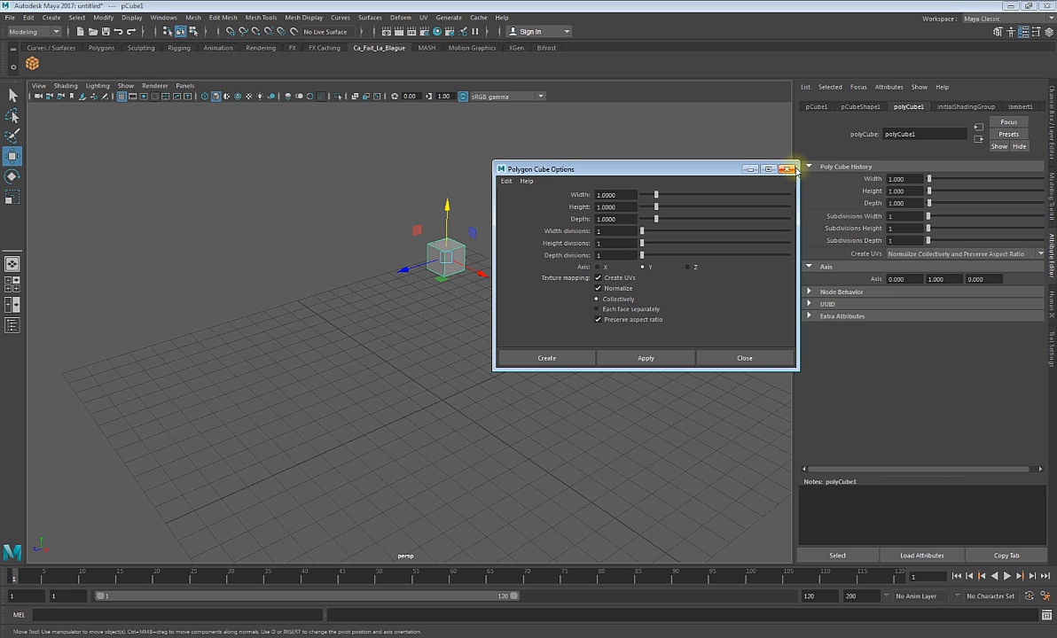
left_click(785, 169)
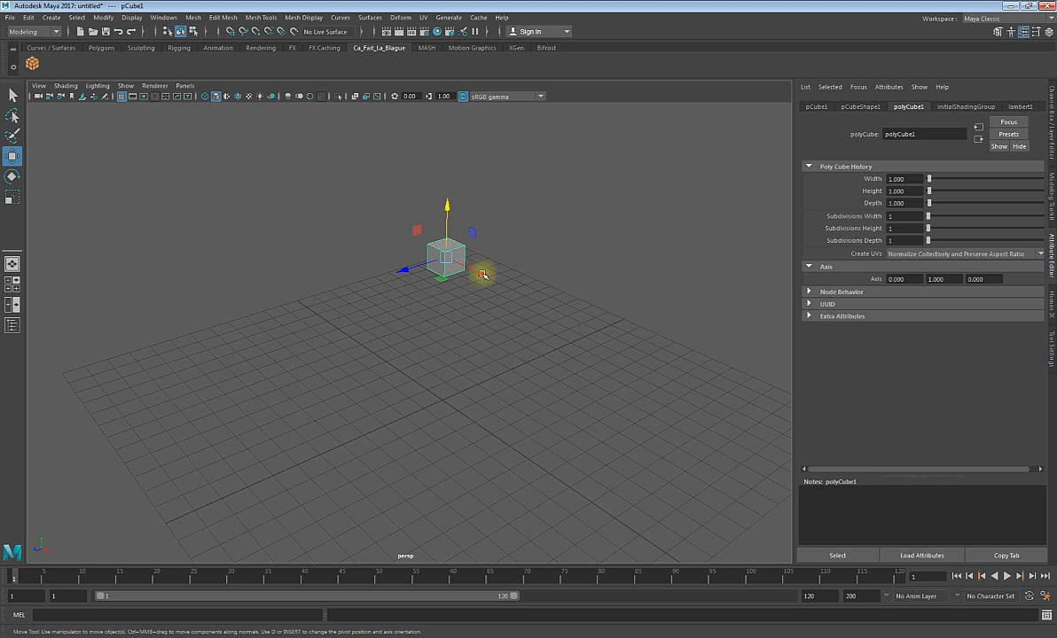
- Delete the cube and display the Modeling Toolkit in the docked sidebar
key("Delete")
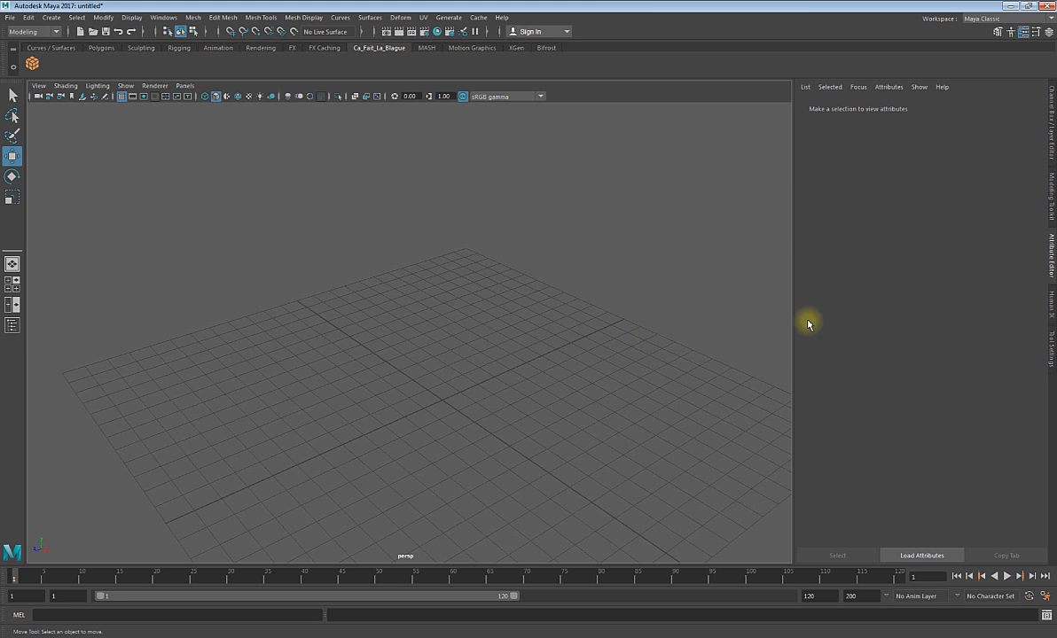
left_click(1052, 202)
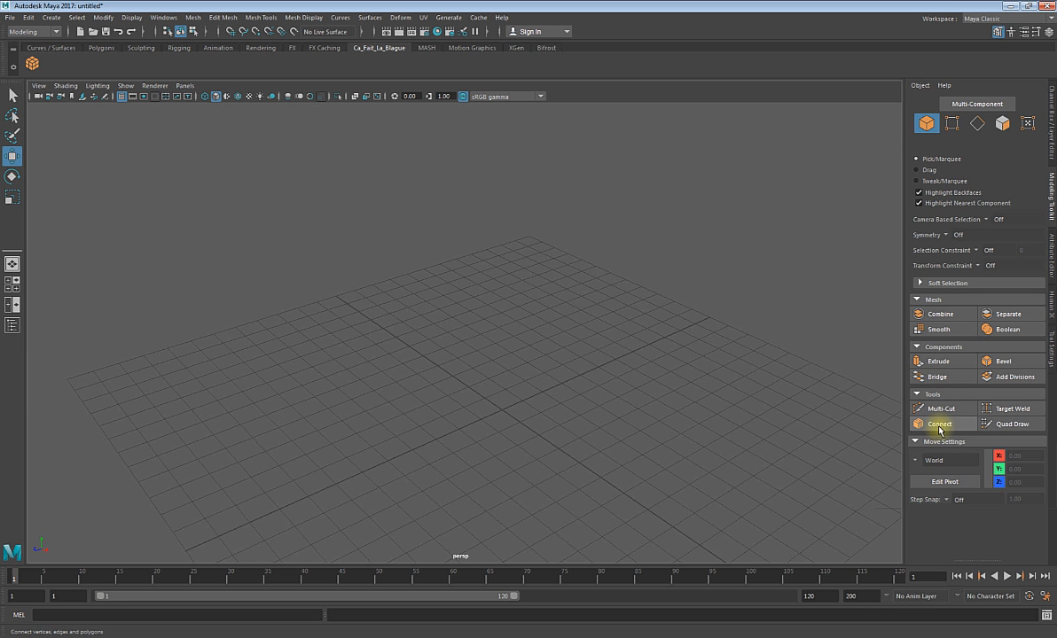
- Open the Hotkey Editor, restore it to a smaller window and place it over the viewport
left_click(169, 18)
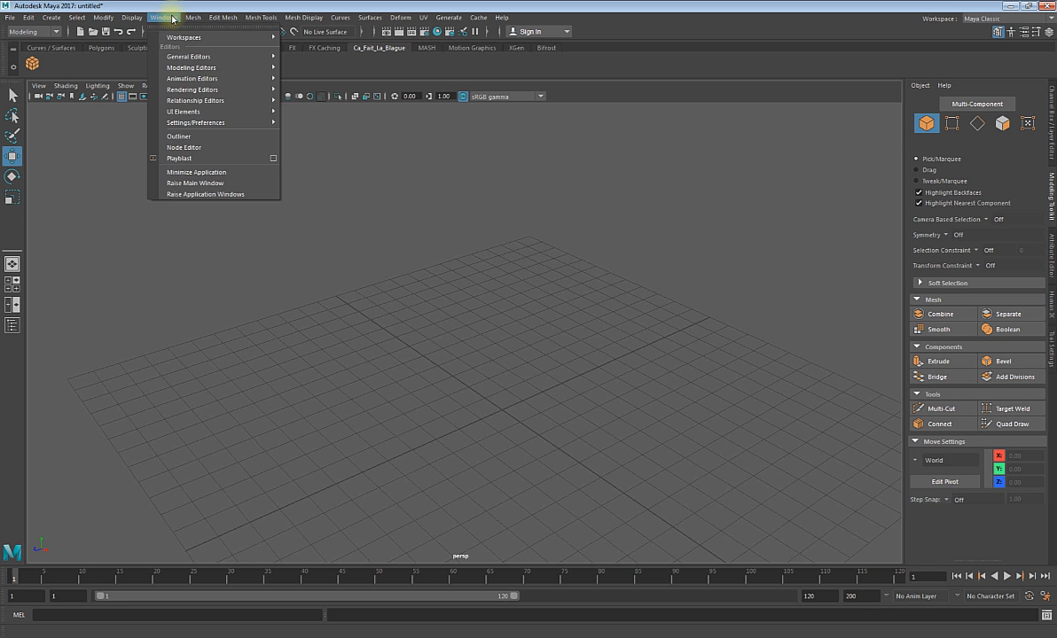
mouse_move(181, 126)
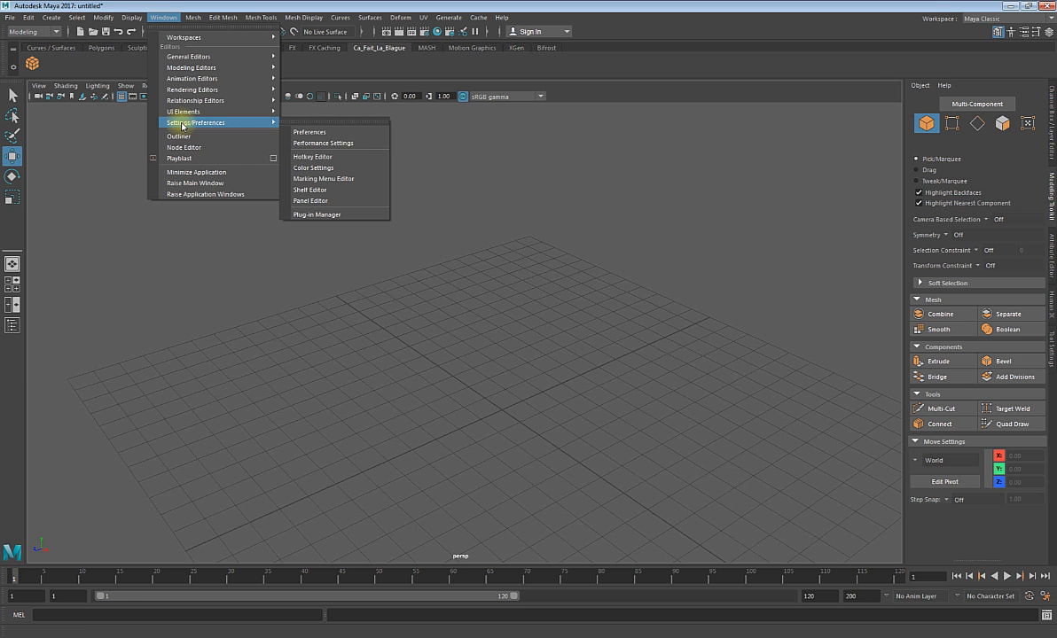
left_click(311, 157)
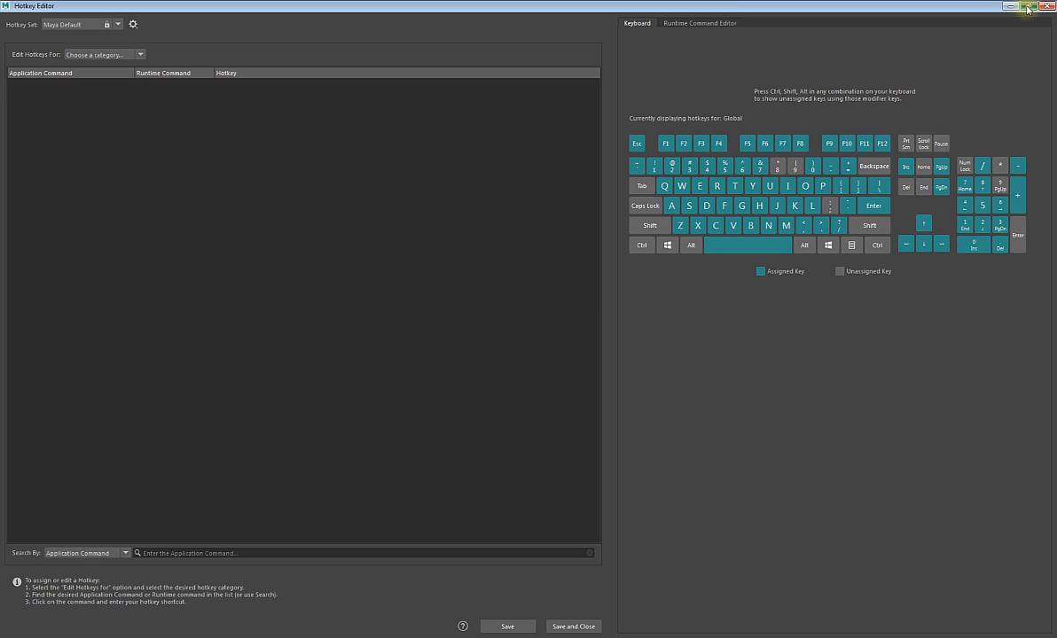
left_click(1027, 7)
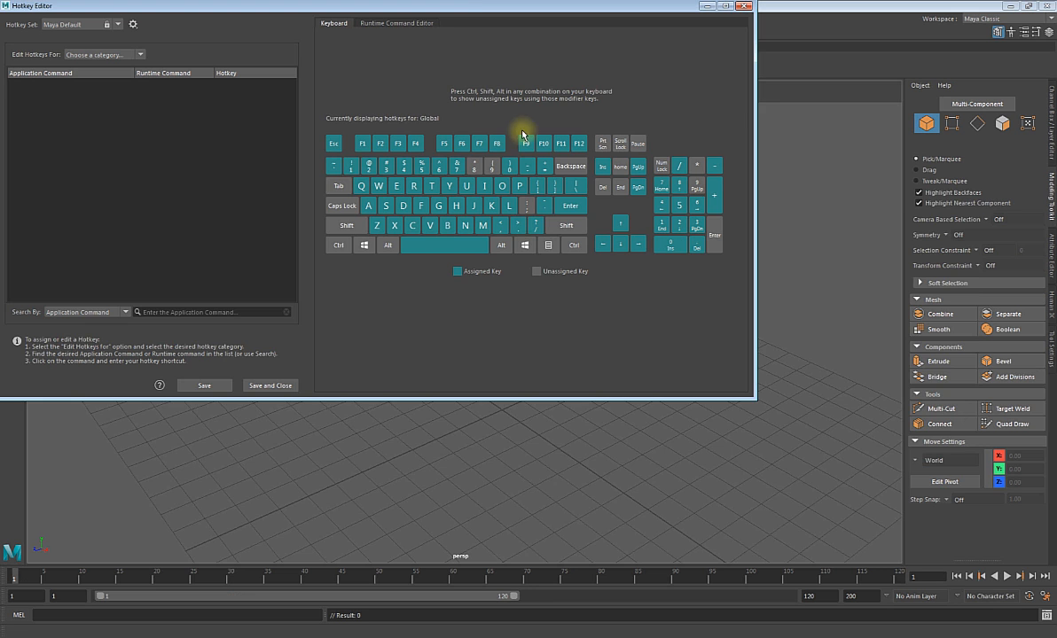
left_click_drag(489, 7, 694, 162)
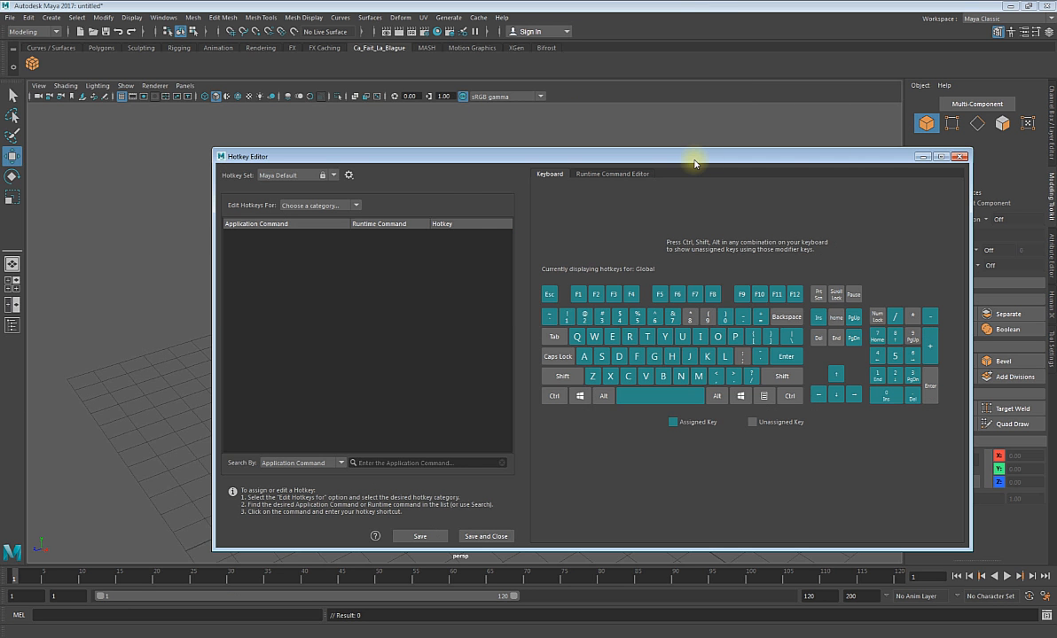
- Search the Hotkey Editor by Hotkey for V and examine the commands assigned to that key
left_click(293, 463)
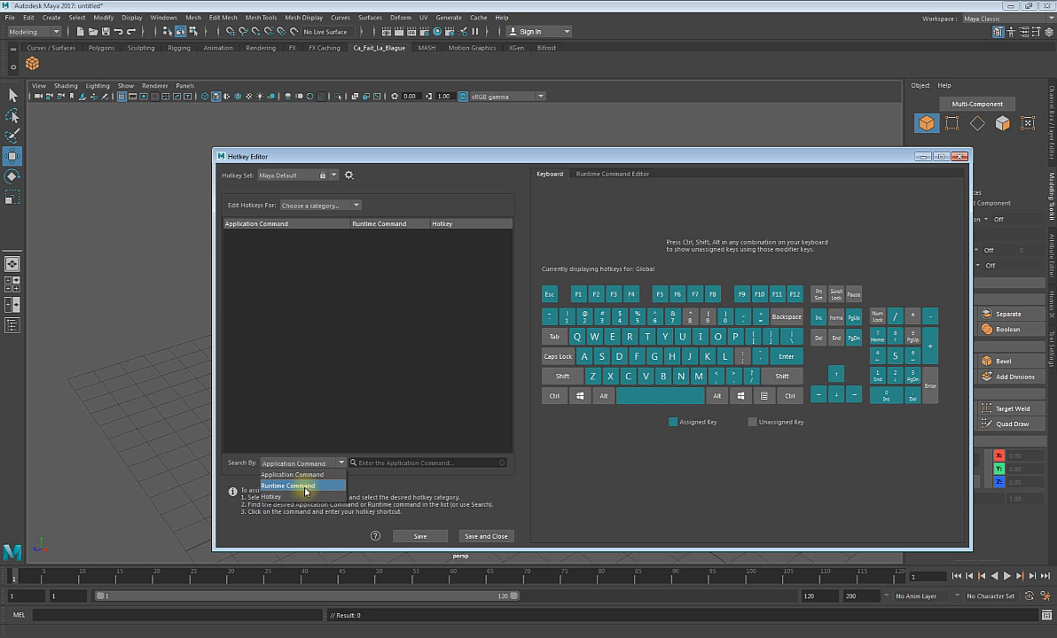
left_click(297, 496)
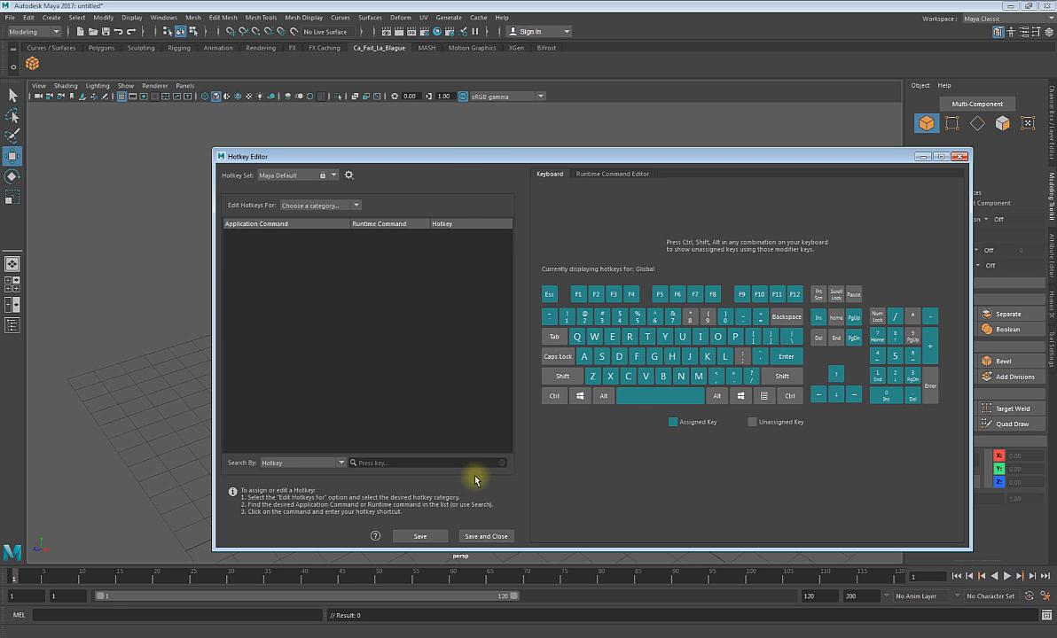
left_click(426, 463)
type("V")
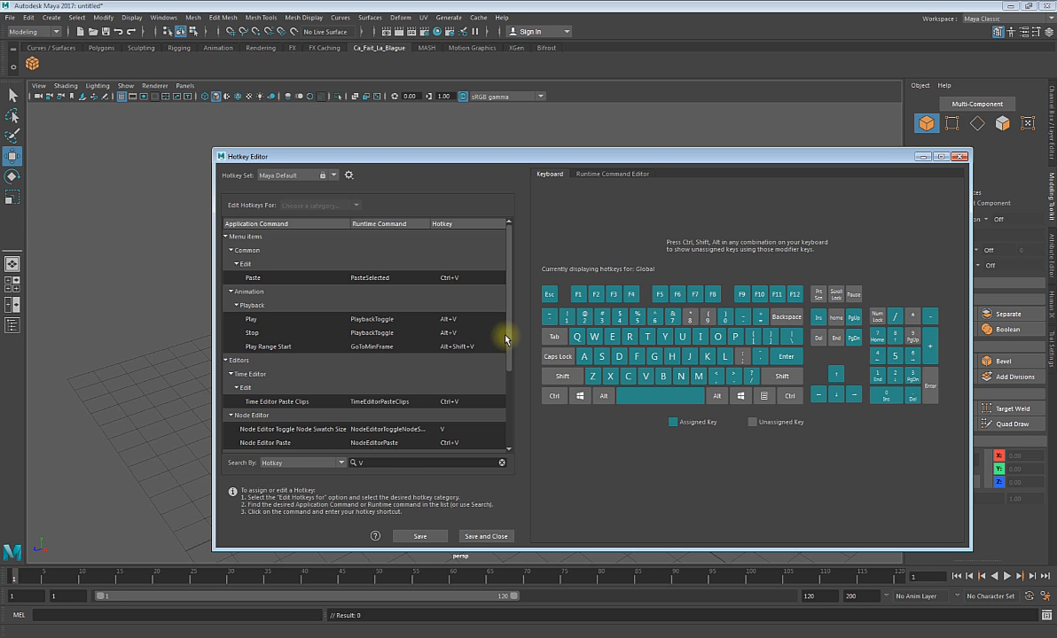
scroll(505, 363, "down", 1)
scroll(505, 363, "down", 2)
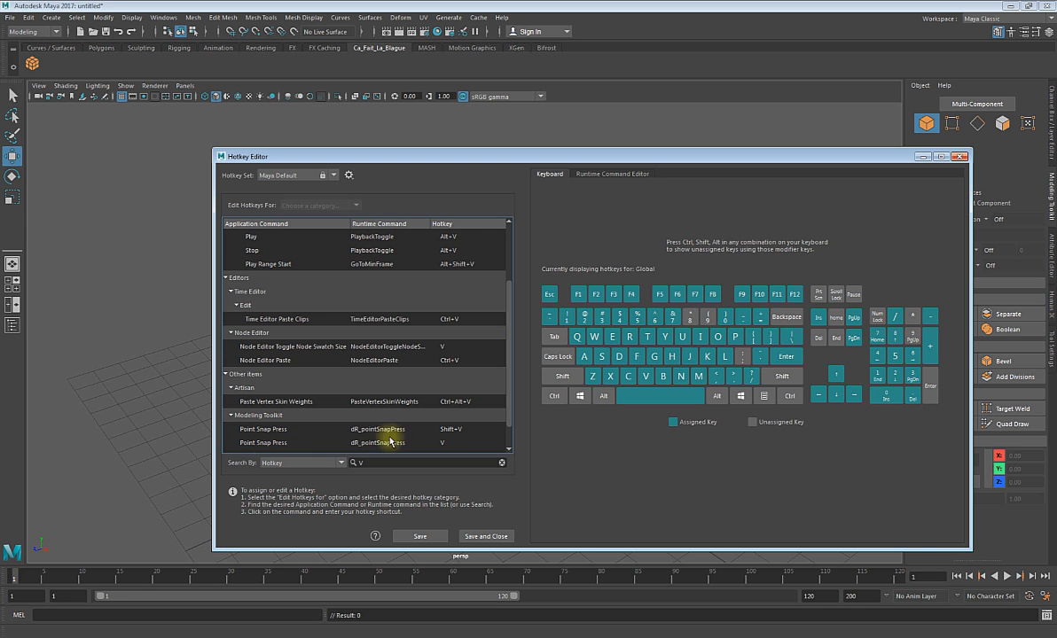
scroll(306, 448, "down", 1)
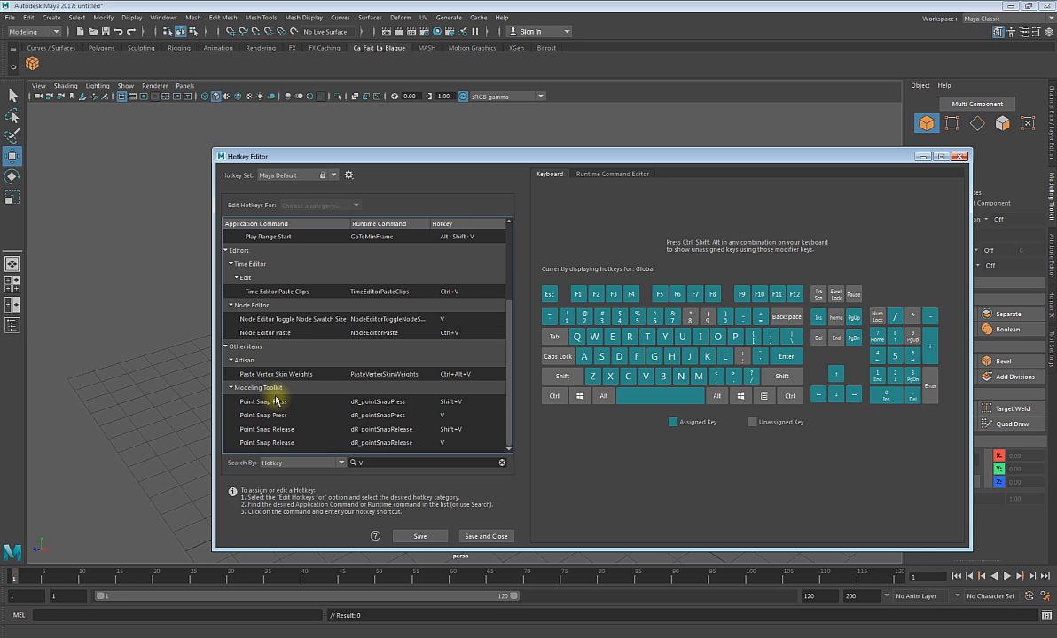
scroll(276, 401, "up", 3)
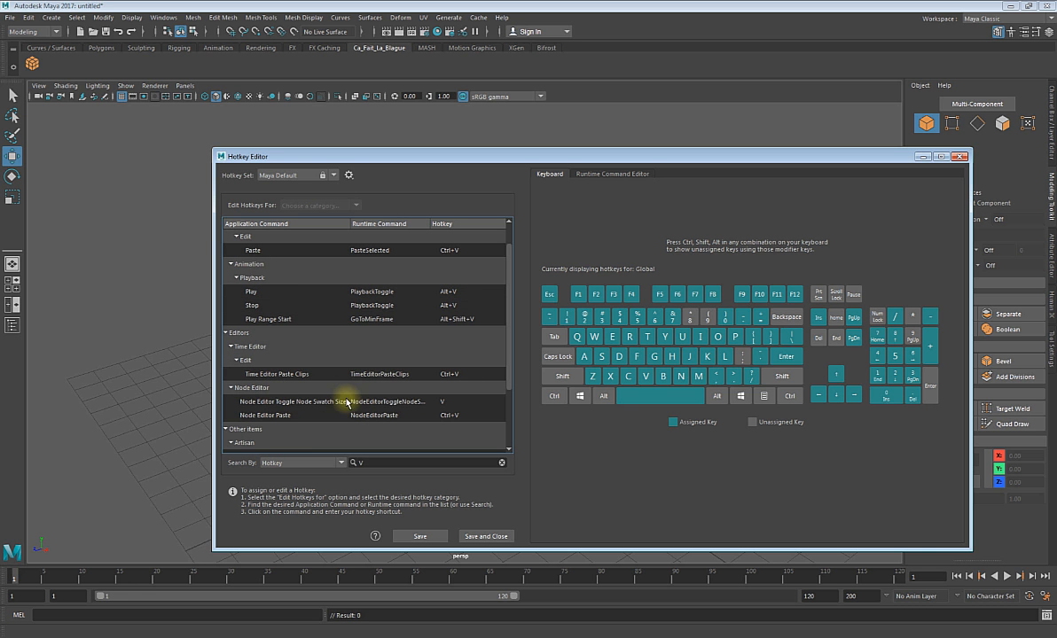
scroll(292, 408, "down", 3)
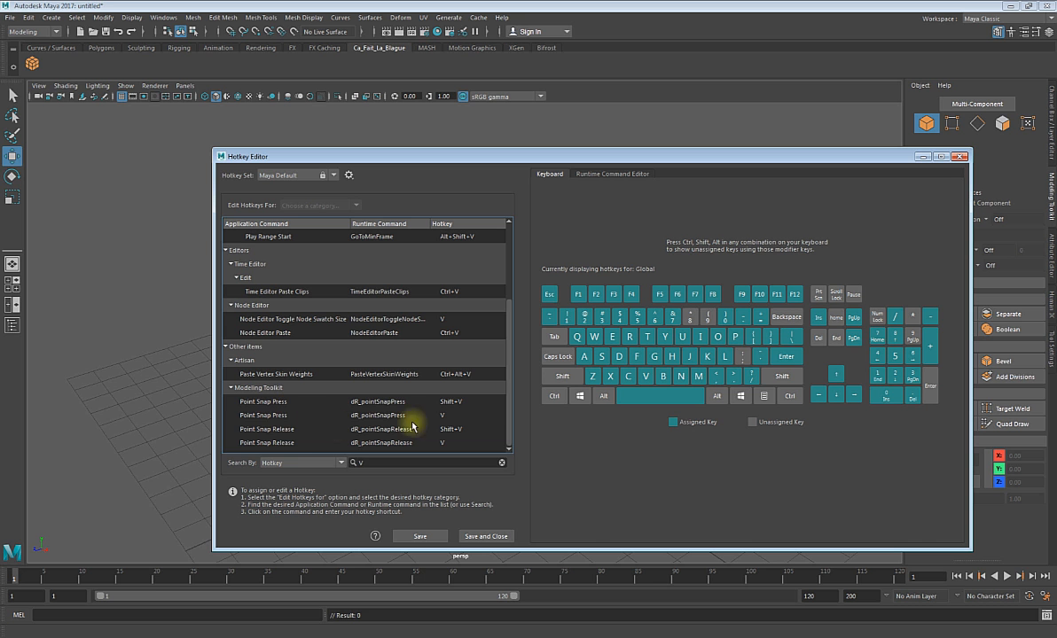
- Duplicate the Maya Default hotkey set and open the V hotkeys of Point Snap Press and Node Editor Toggle Node Swatch Size for editing
left_click(296, 417)
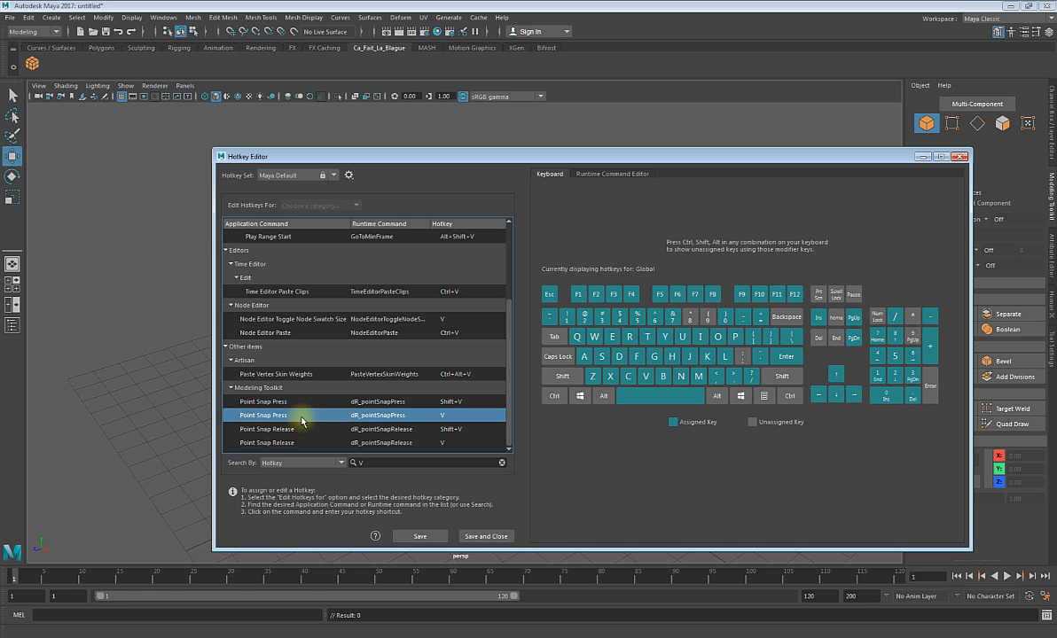
left_click(443, 415)
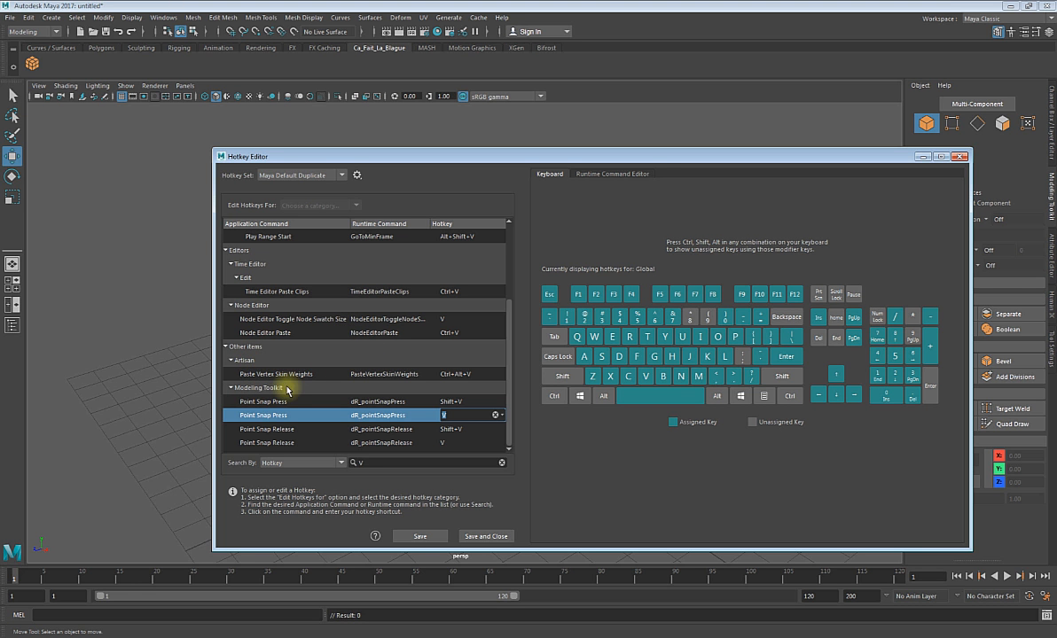
left_click_drag(653, 163, 533, 157)
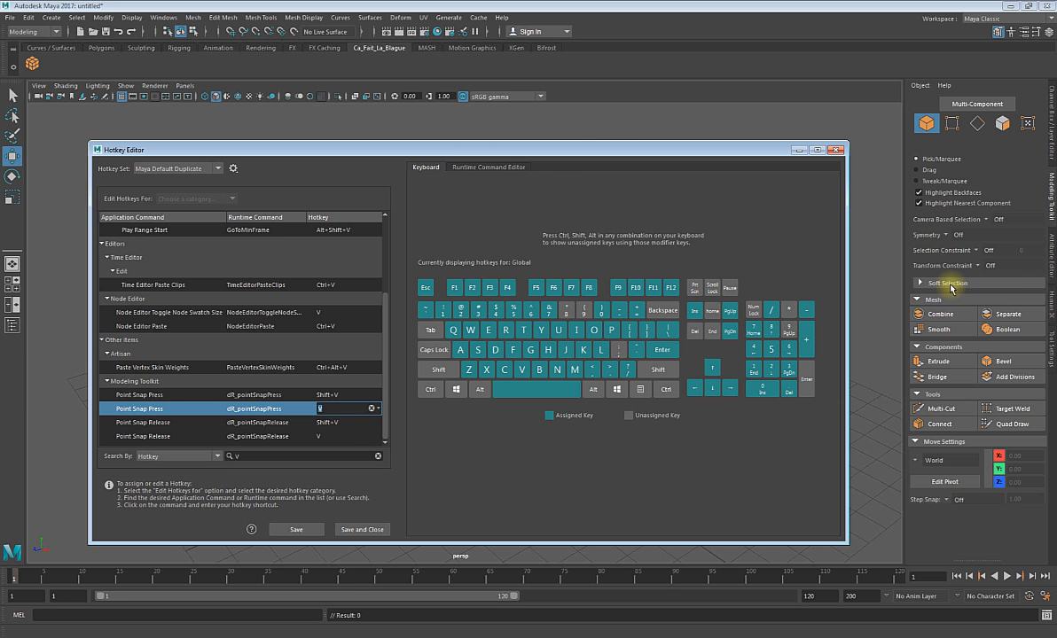
left_click_drag(448, 152, 586, 146)
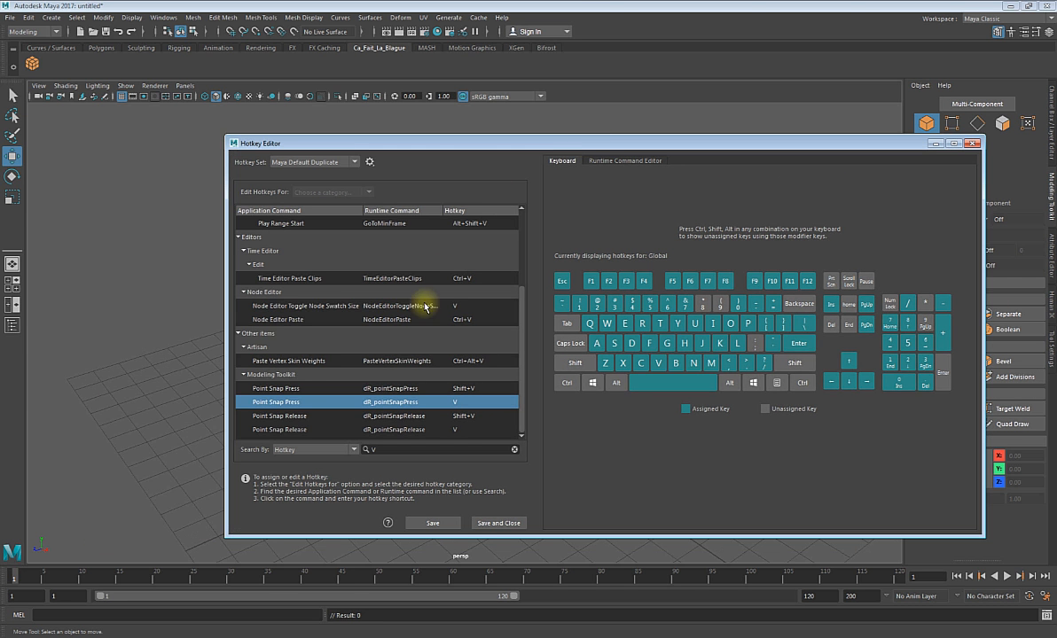
left_click(387, 302)
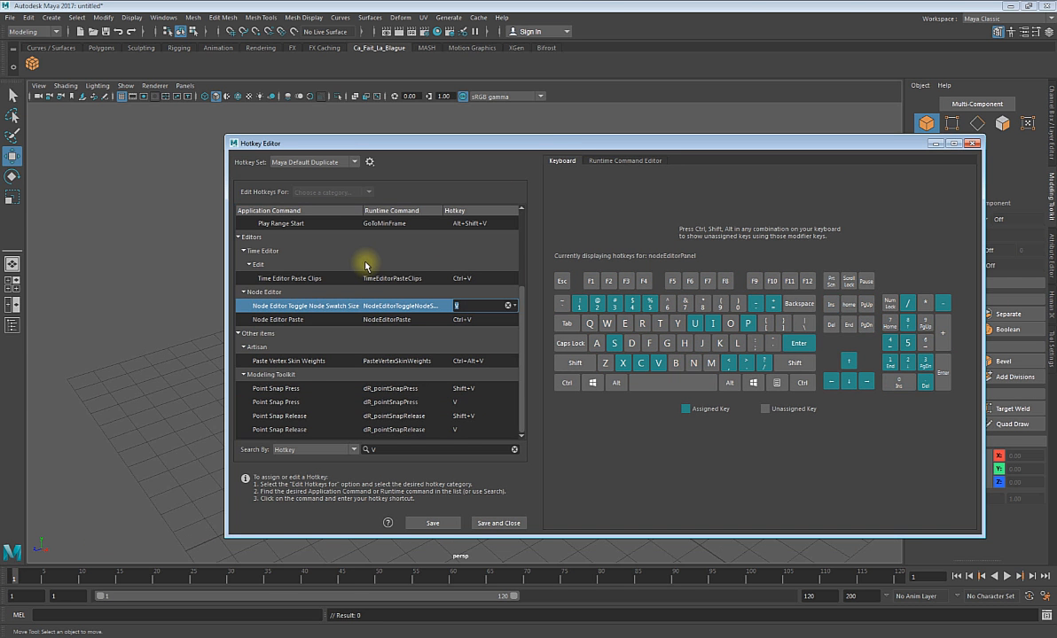
mouse_move(362, 211)
left_mouse_down()
mouse_move(374, 215)
mouse_move(352, 213)
left_mouse_up()
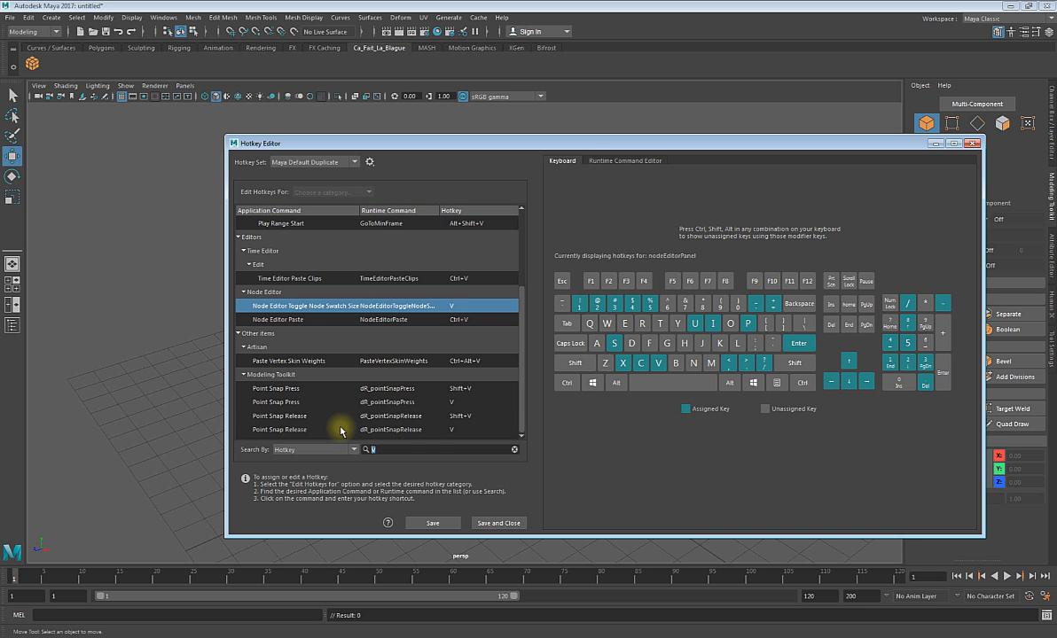
- Search the hotkeys for D and examine the menu, editor and tool commands assigned to it
type("D")
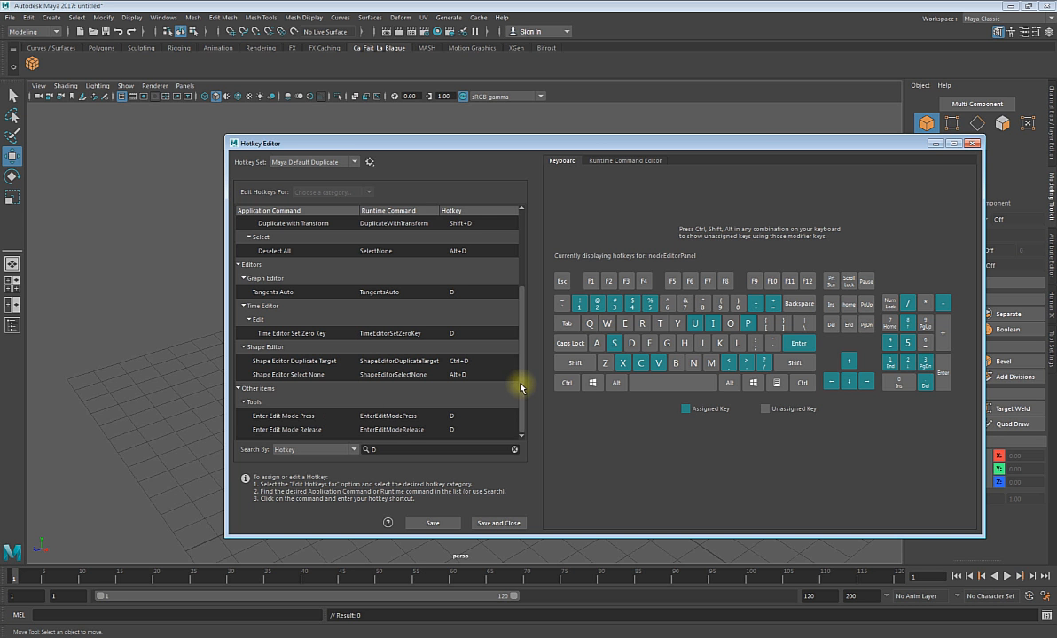
left_click_drag(520, 385, 532, 299)
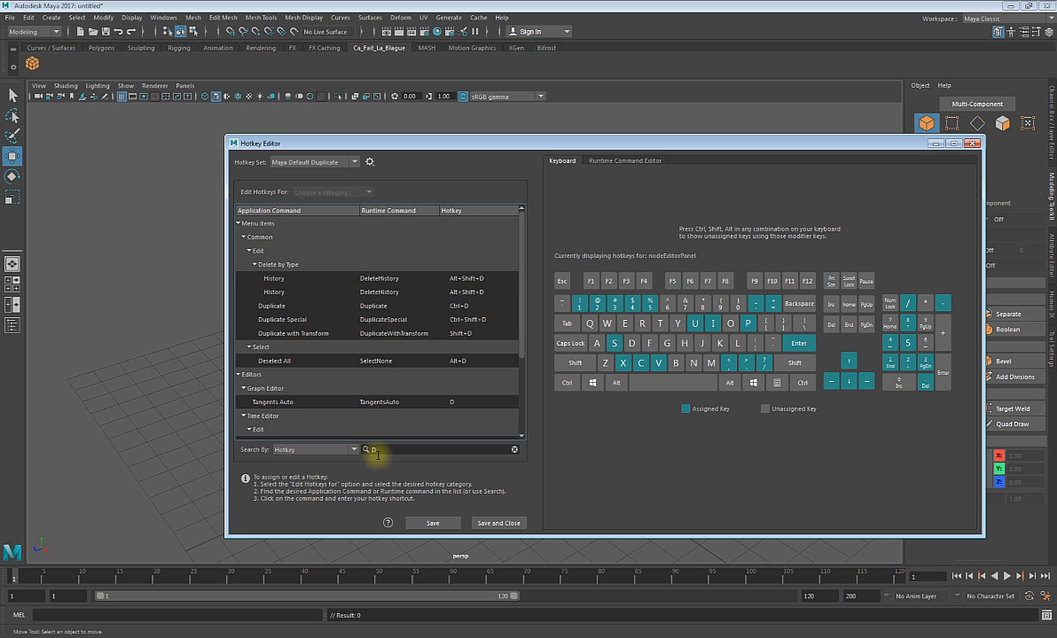
double_click(371, 449)
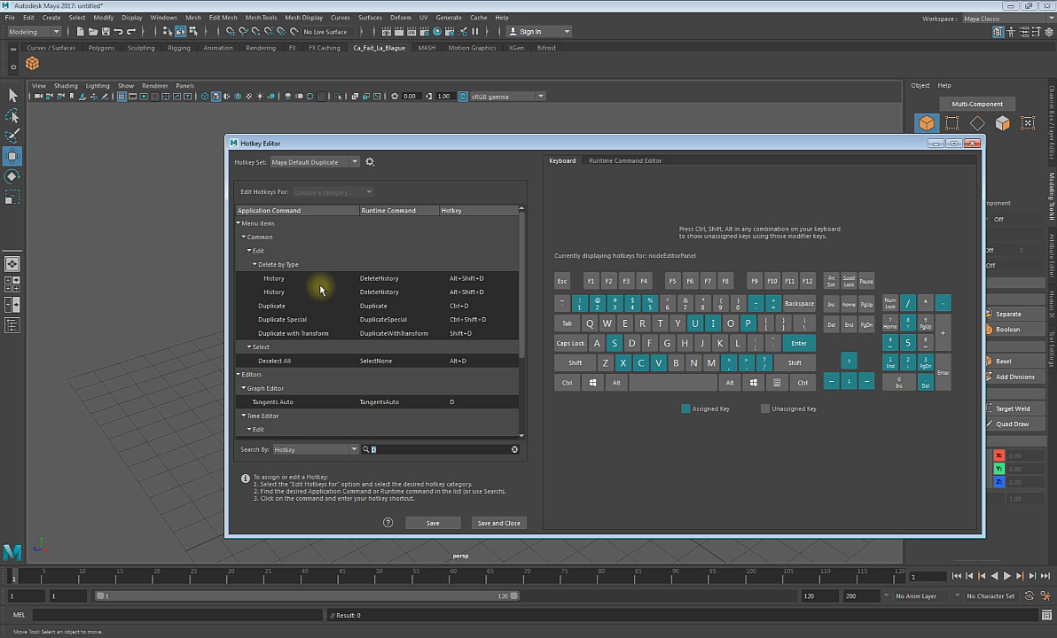
scroll(323, 345, "down", 1)
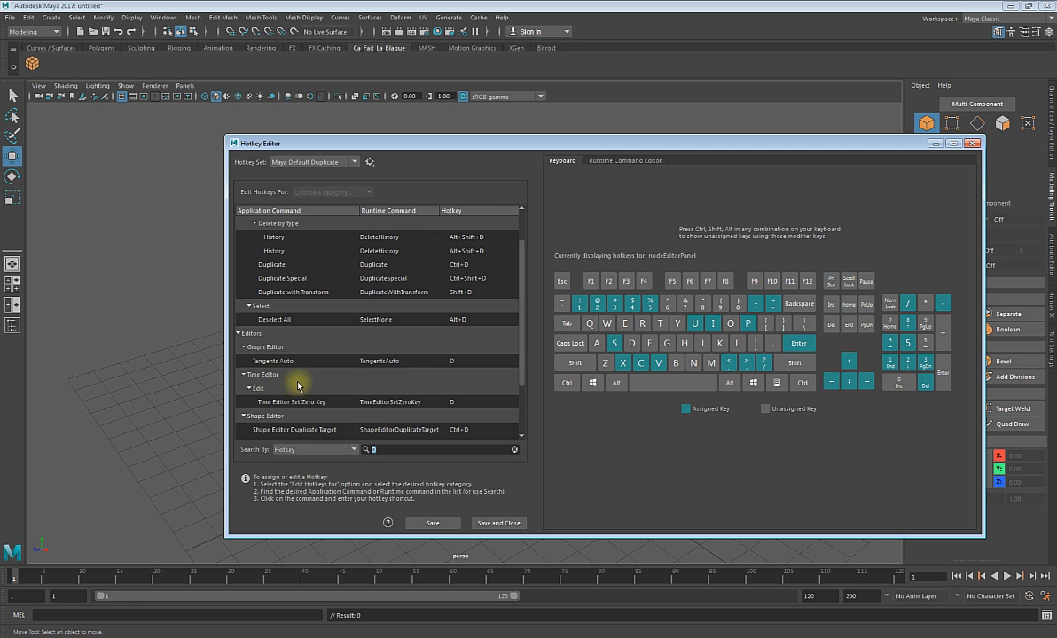
scroll(346, 394, "down", 2)
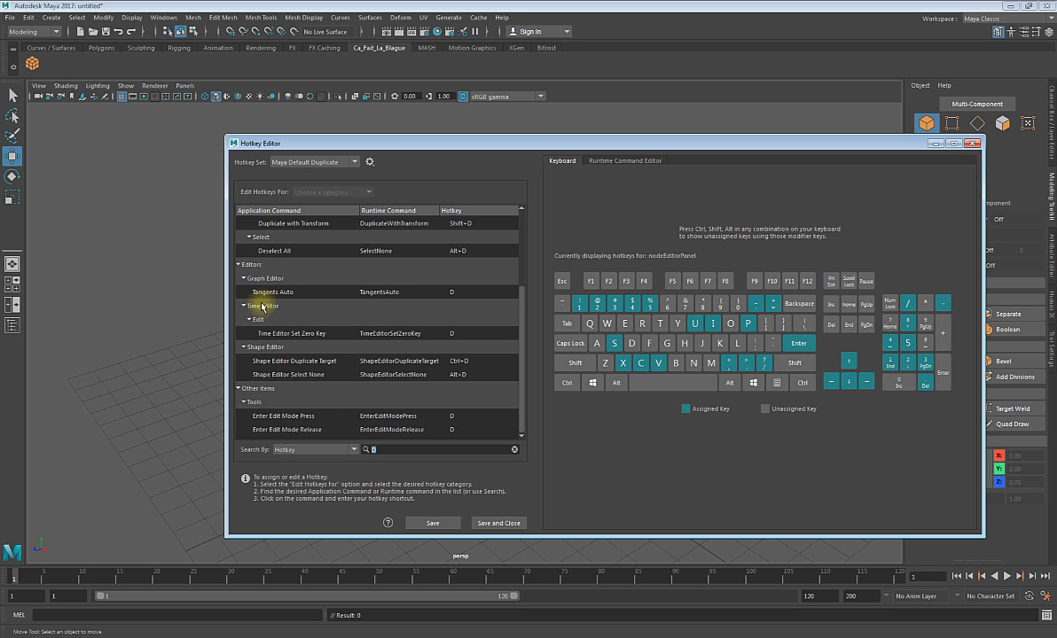
scroll(266, 271, "up", 3)
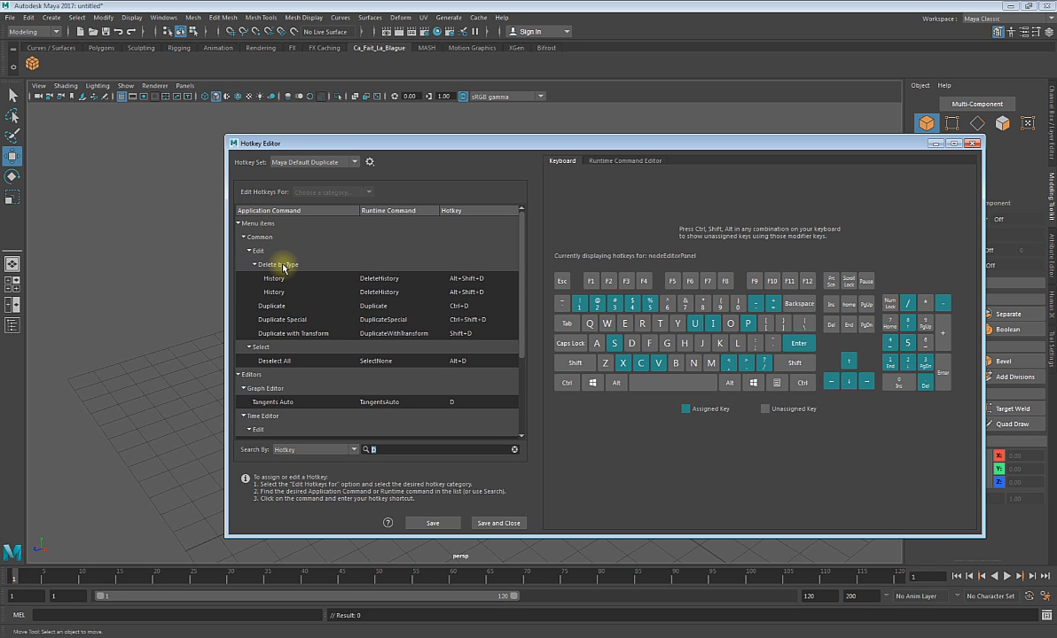
- Search the hotkeys for E and reposition the Hotkey Editor so the Modeling Toolkit is uncovered
left_click(259, 18)
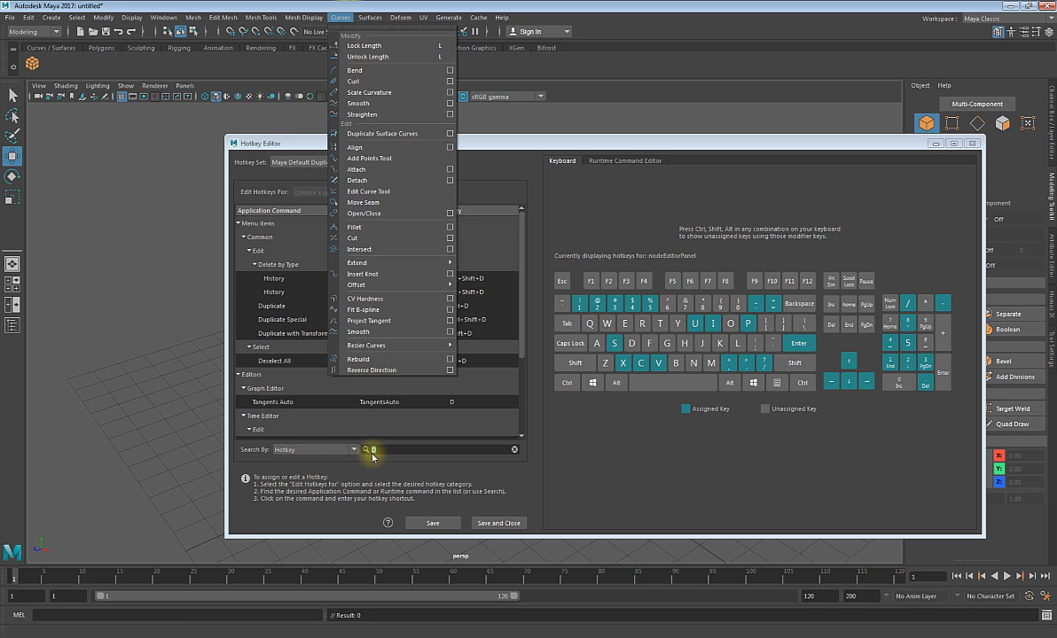
left_click(357, 447)
key("BackSpace")
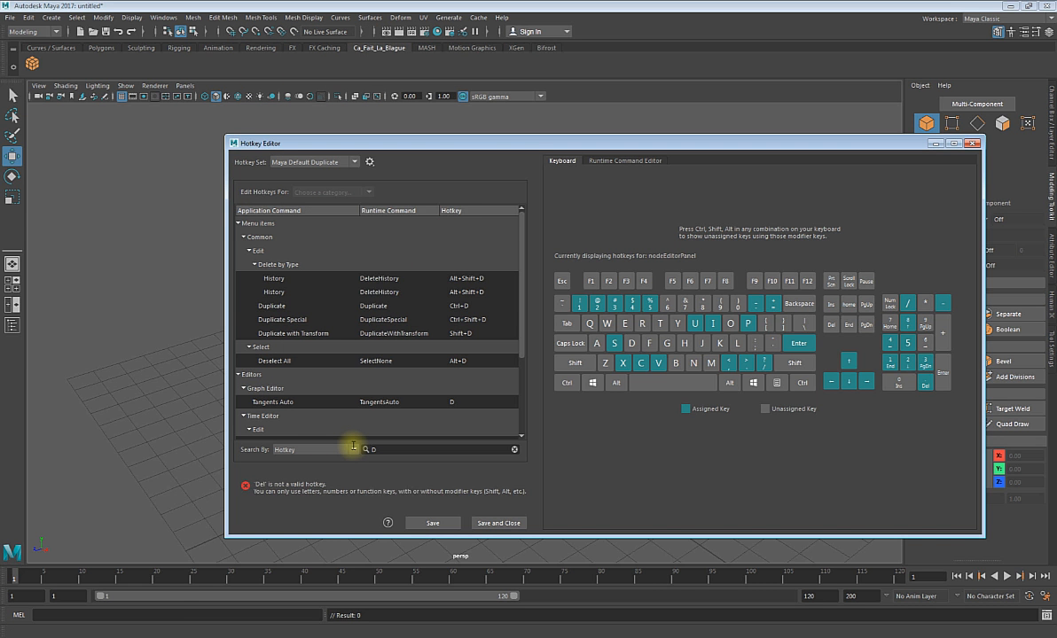
type("E")
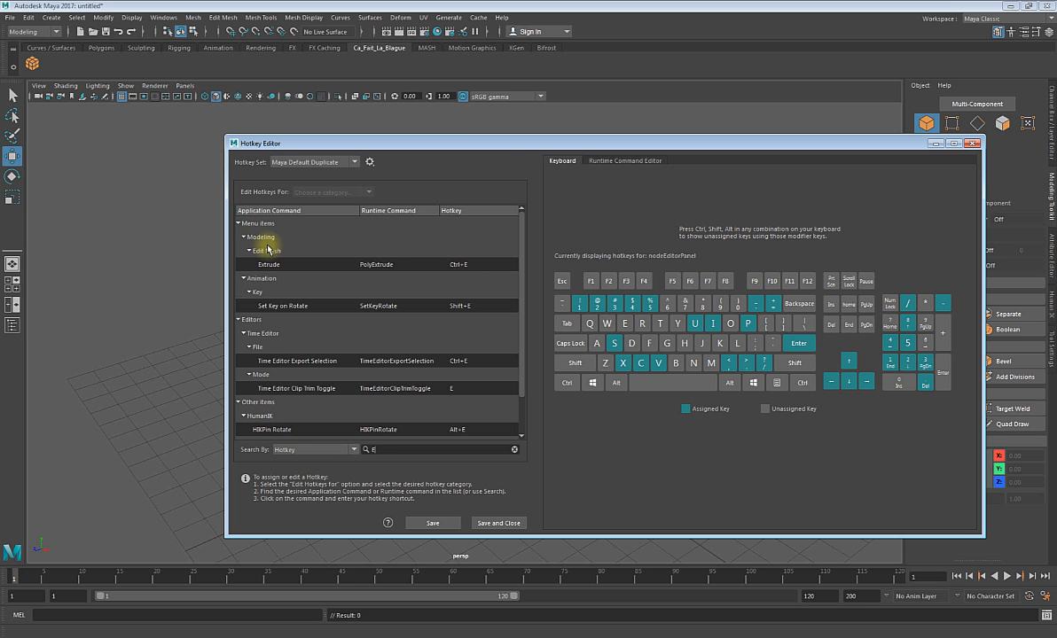
left_click_drag(614, 146, 531, 153)
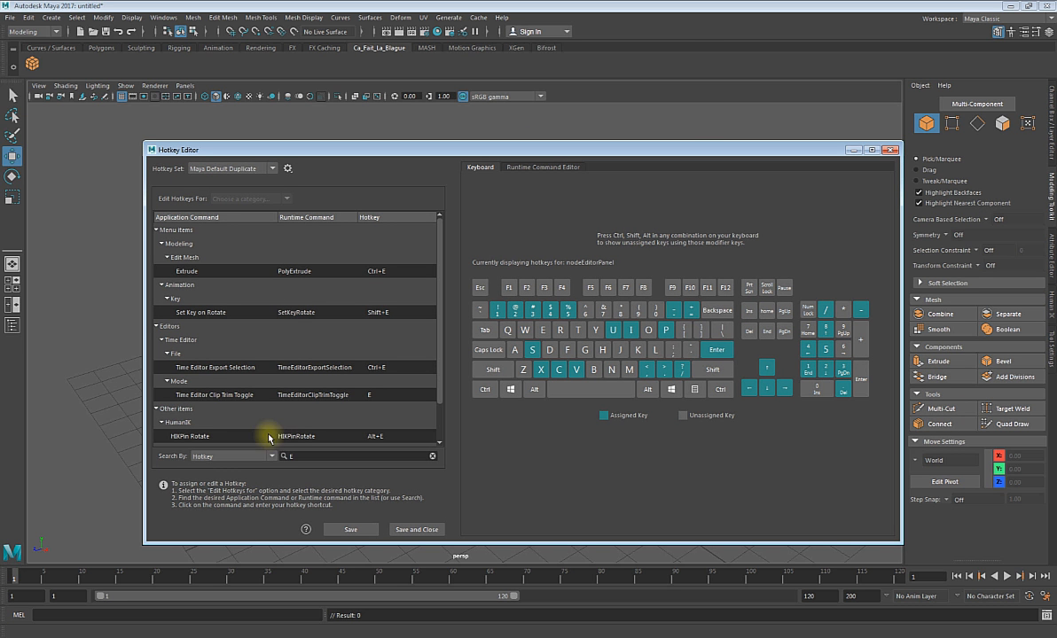
- Search the Hotkey Editor by Application Command for snap, examine the listed snapping commands and their hotkeys, and close the editor
left_click(229, 458)
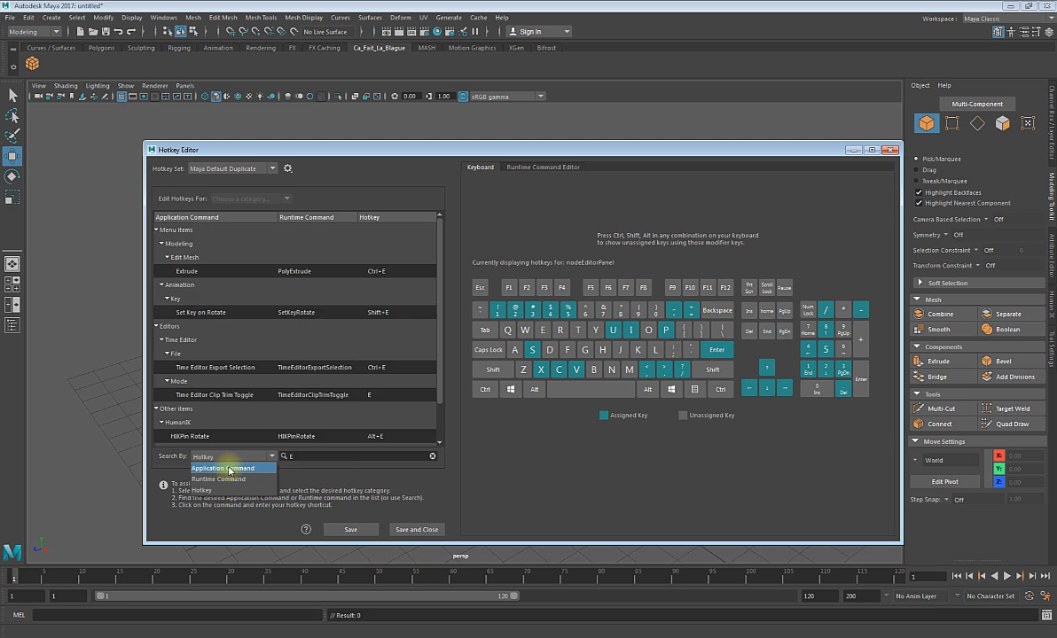
left_click(217, 424)
type("snaop")
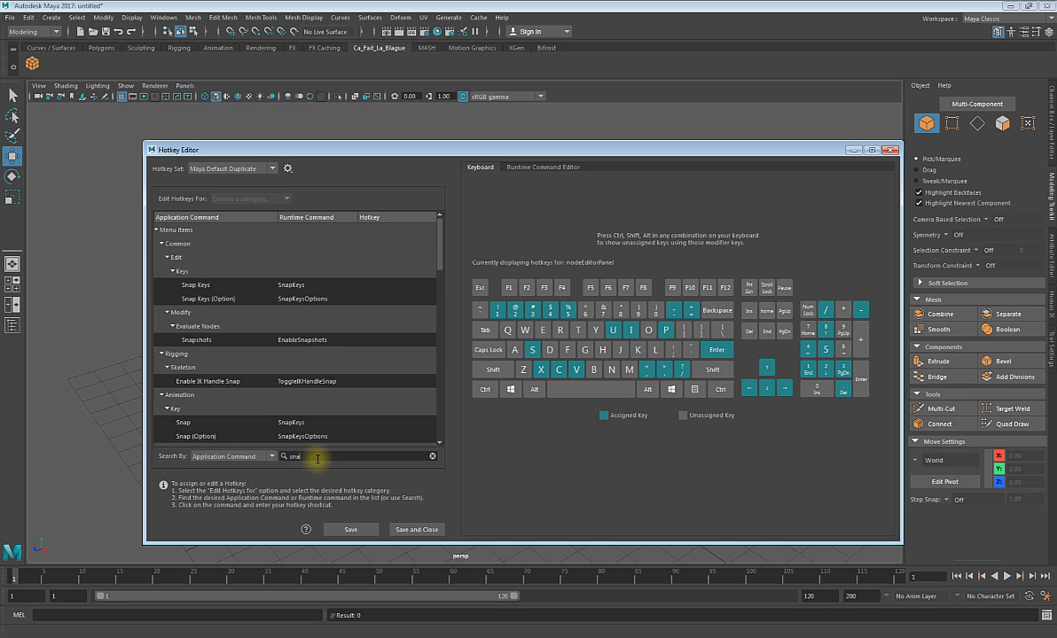
key("BackSpace")
key("BackSpace")
left_click_drag(439, 261, 431, 315)
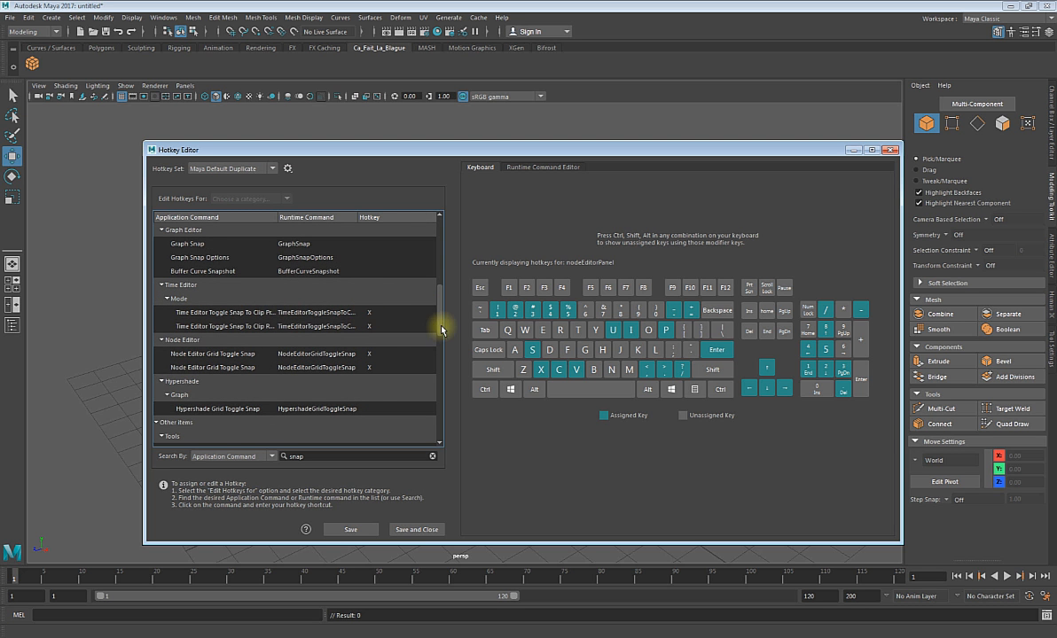
left_click_drag(441, 329, 439, 350)
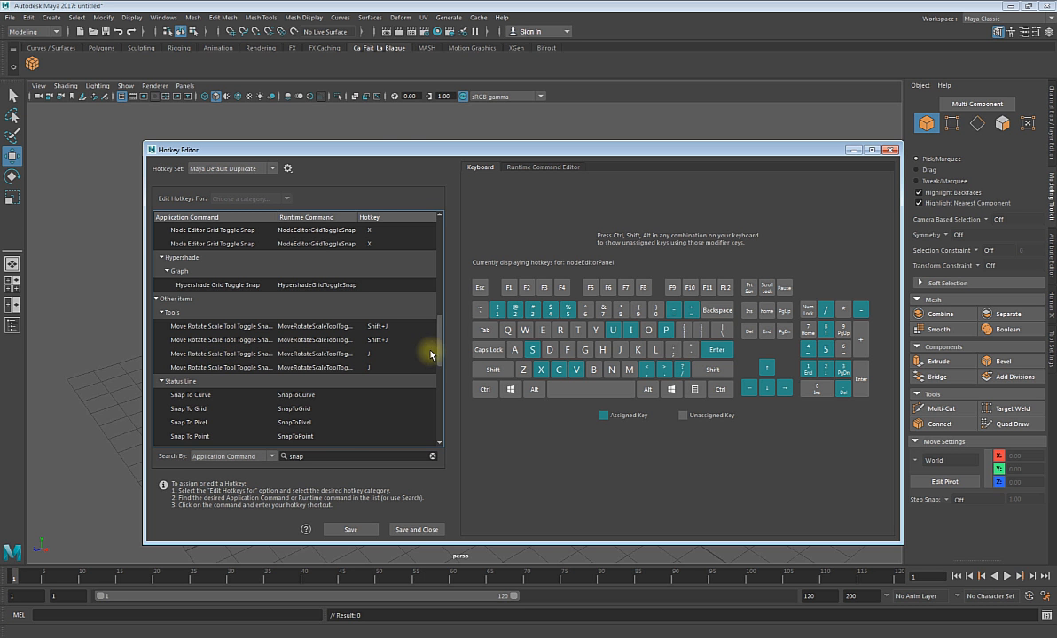
left_click_drag(439, 344, 439, 364)
scroll(439, 364, "down", 1)
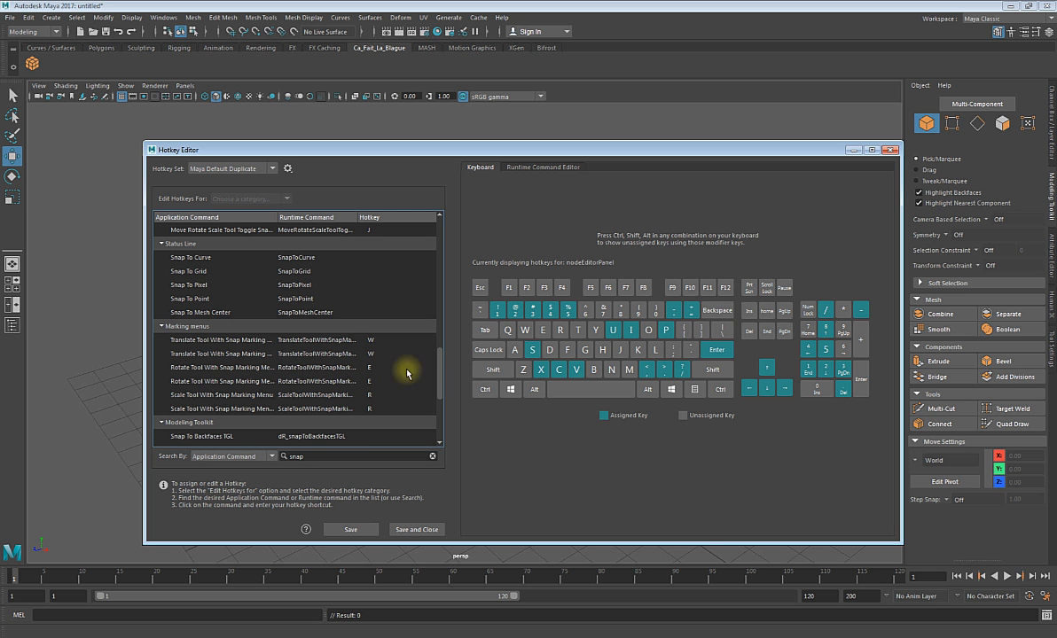
scroll(437, 380, "down", 3)
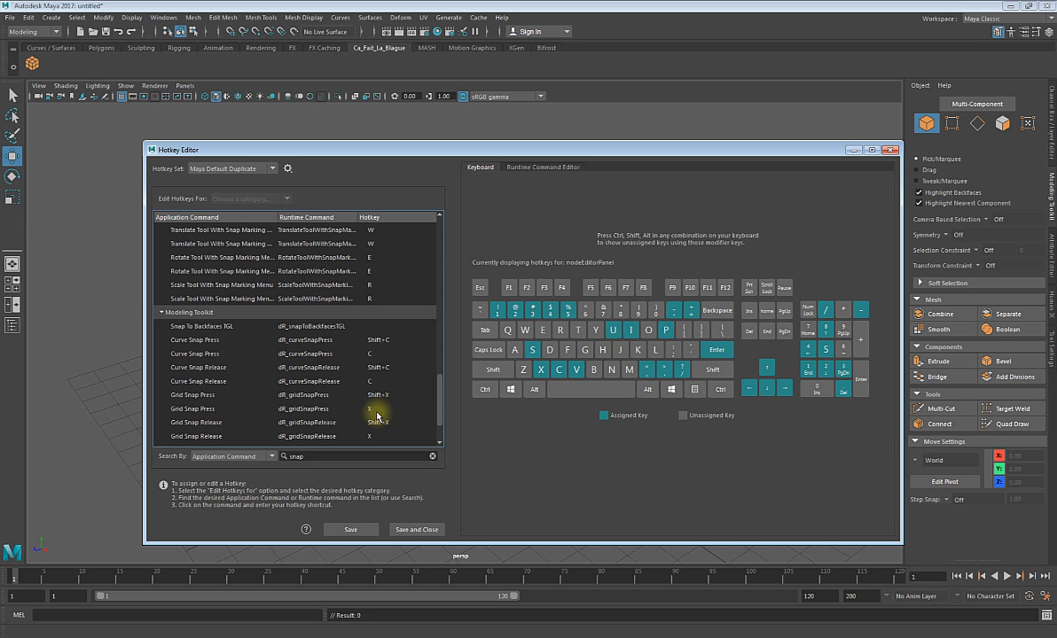
scroll(437, 399, "down", 2)
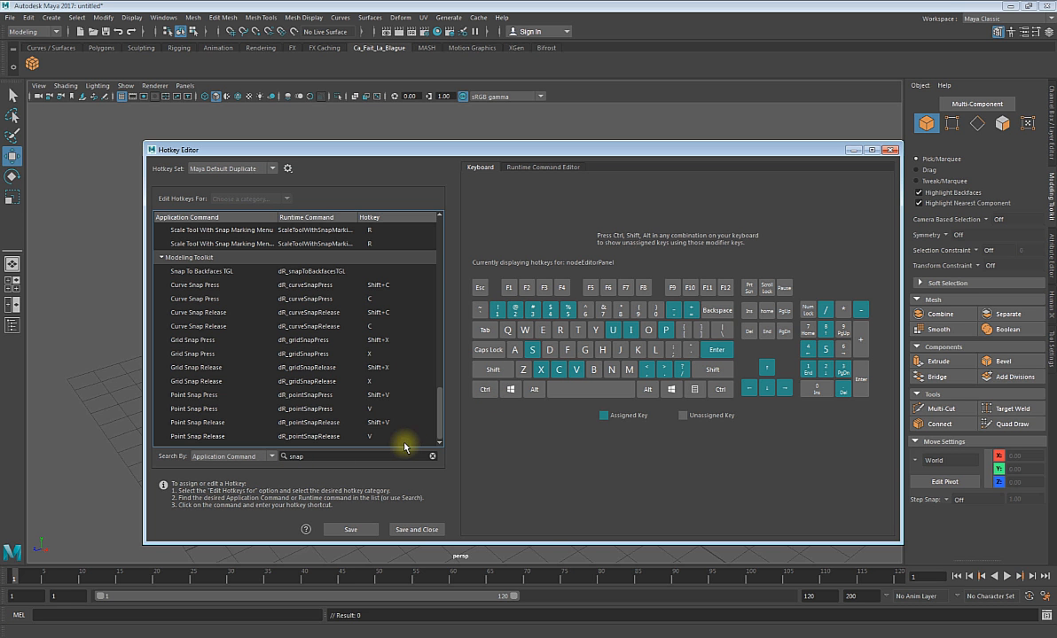
left_click(433, 457)
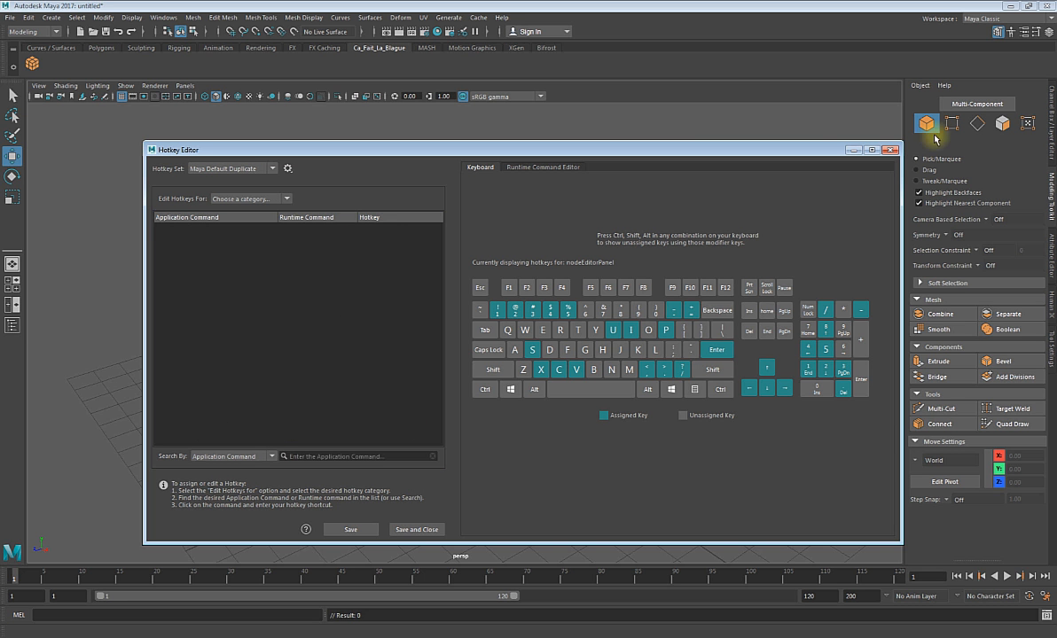
left_click(893, 152)
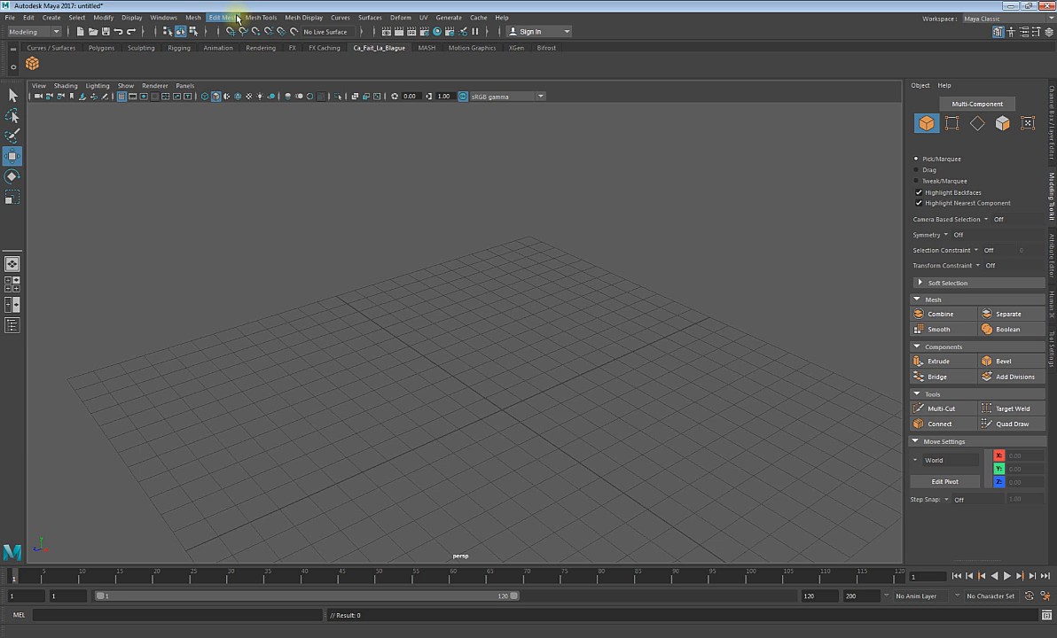
- Reopen the Hotkey Editor and examine the commands assigned to M on its keyboard map
left_click(163, 18)
mouse_move(177, 123)
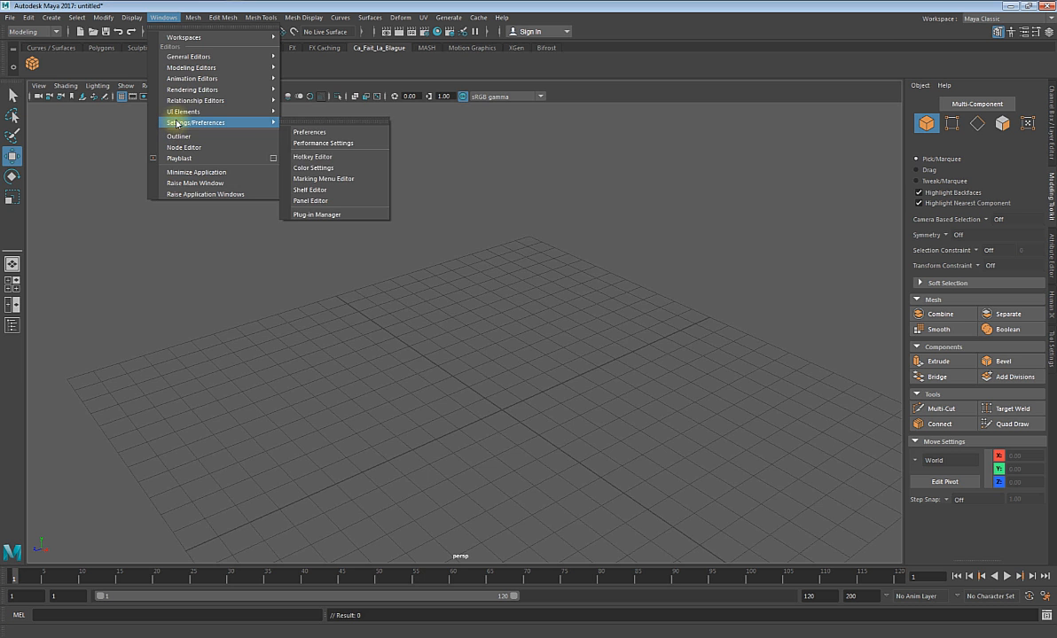
left_click(312, 157)
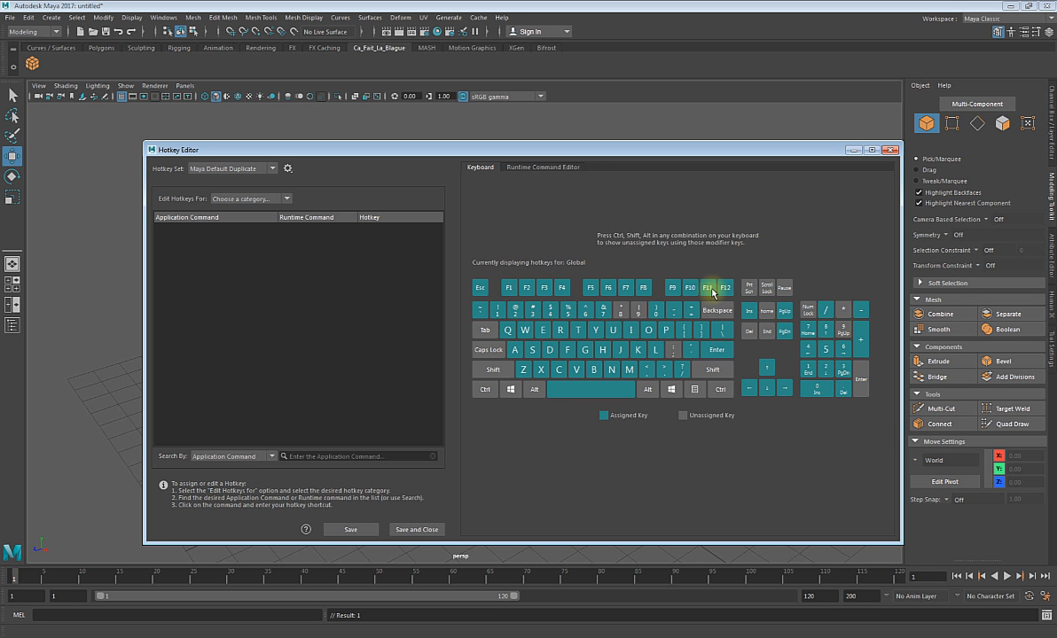
mouse_move(784, 336)
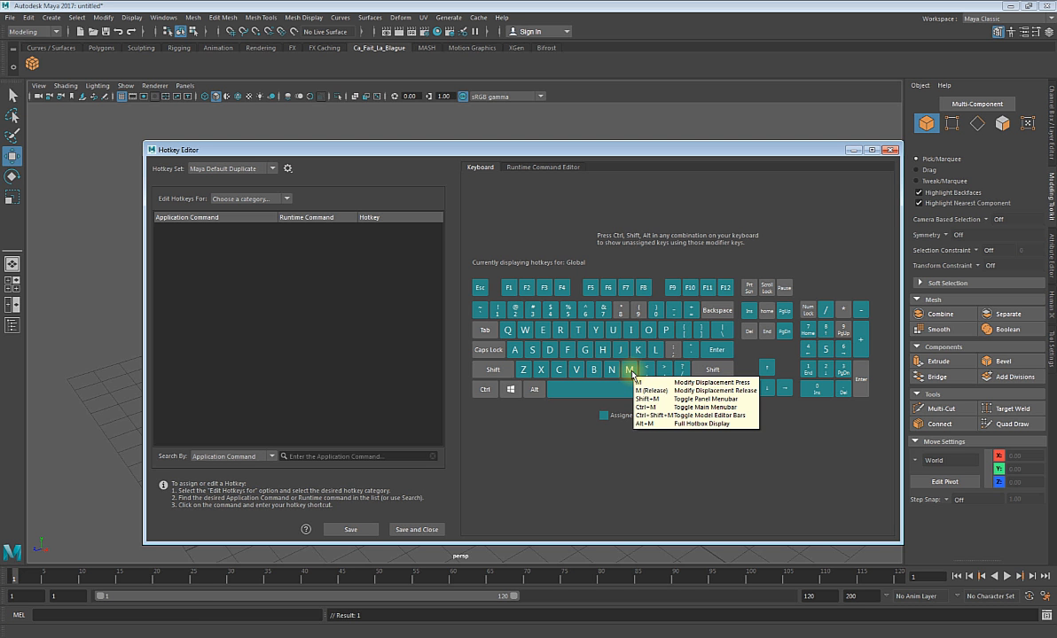
left_click(890, 149)
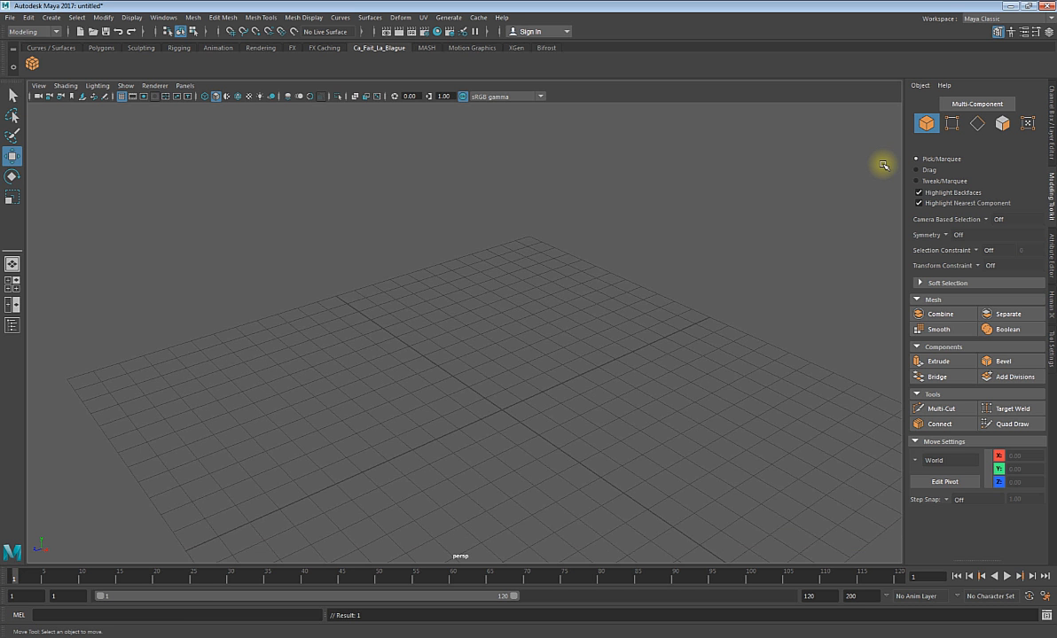
- Toggle the perspective viewport's panel menu bar off and on repeatedly with its hotkey
key("shift+m")
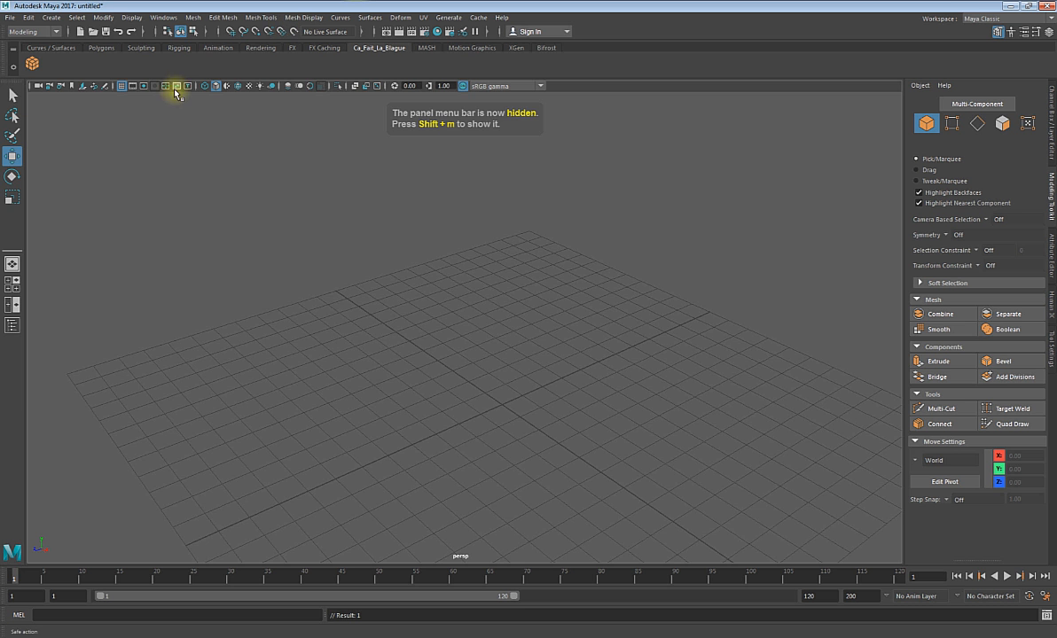
key("shift+m")
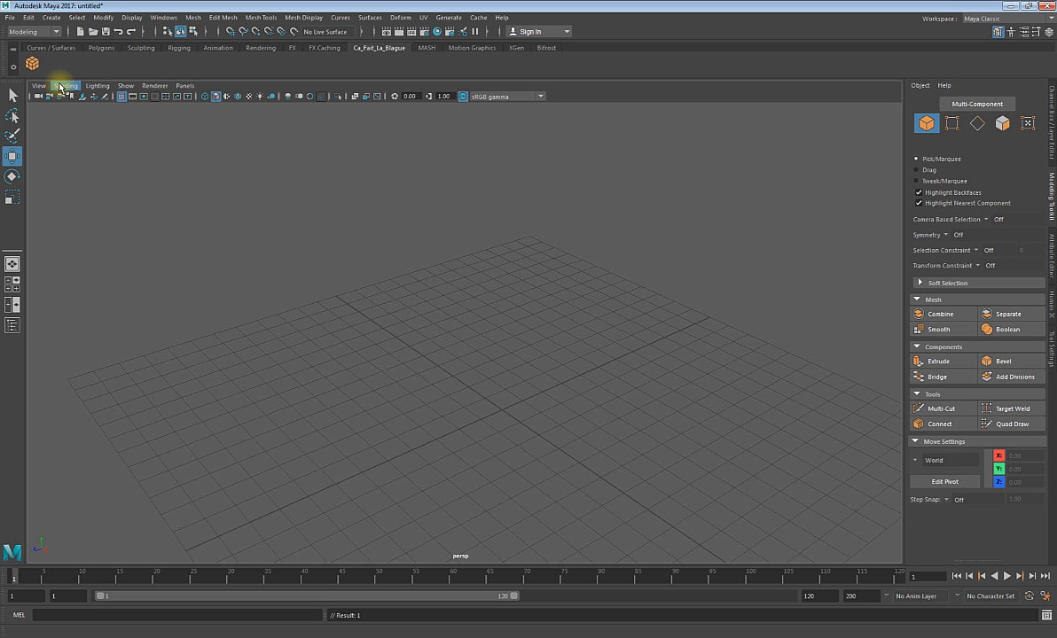
key("shift+m")
key("shift+m")
key("shift+m")
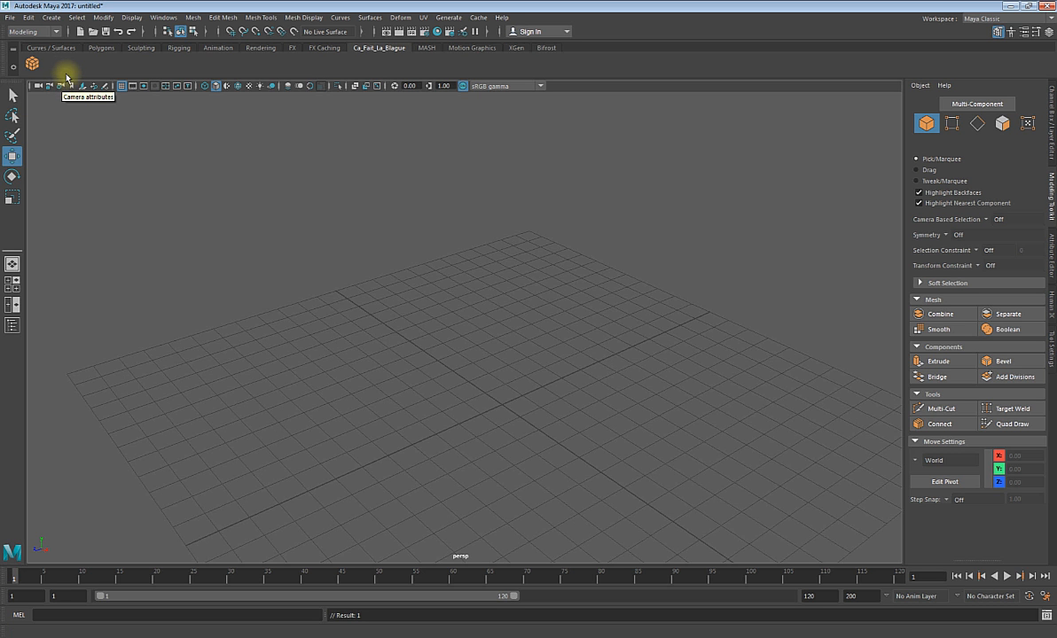
key("shift+m")
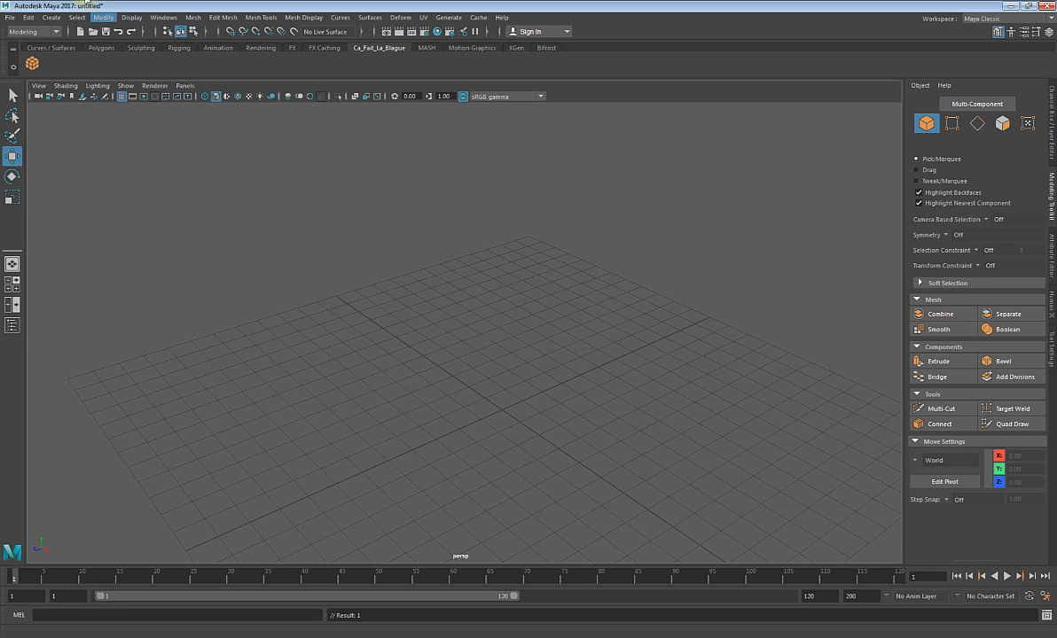
- Check the M key's assigned commands again on the Hotkey Editor's keyboard map and close the editor
left_click(163, 17)
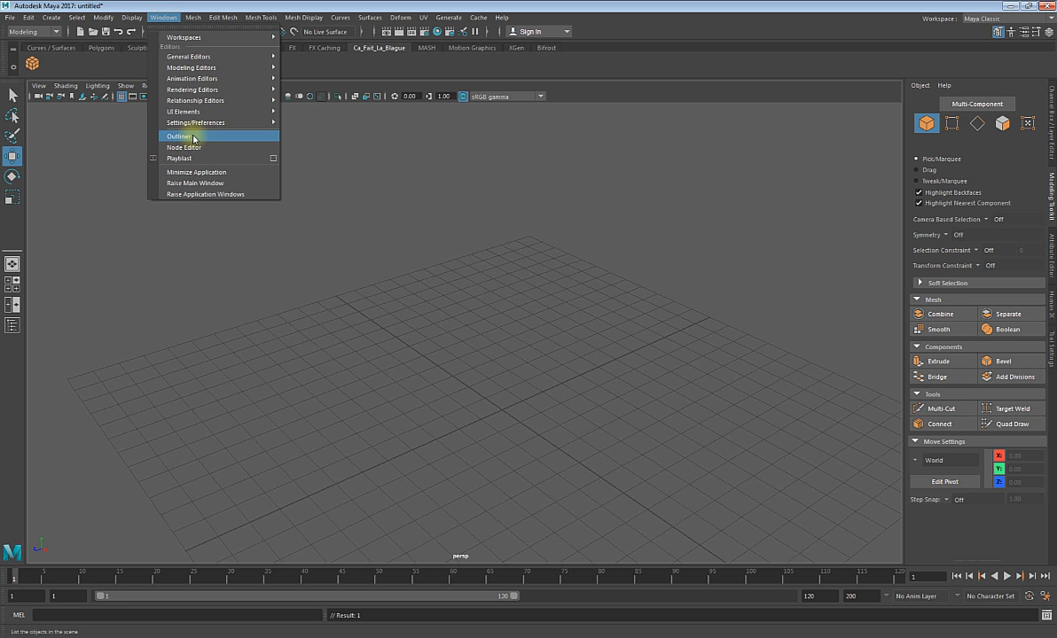
mouse_move(193, 122)
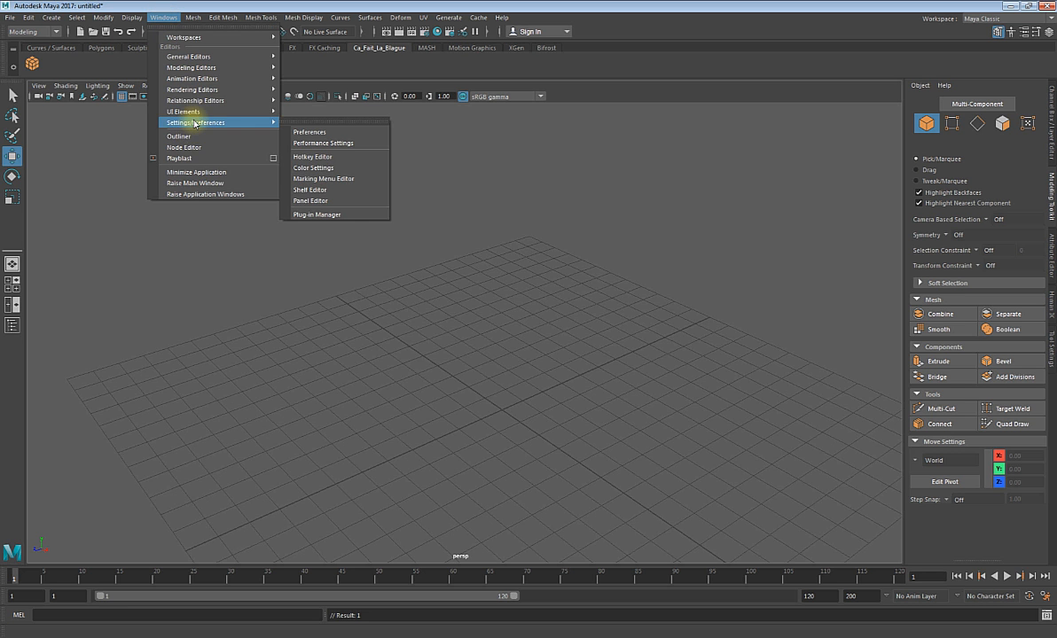
left_click(331, 159)
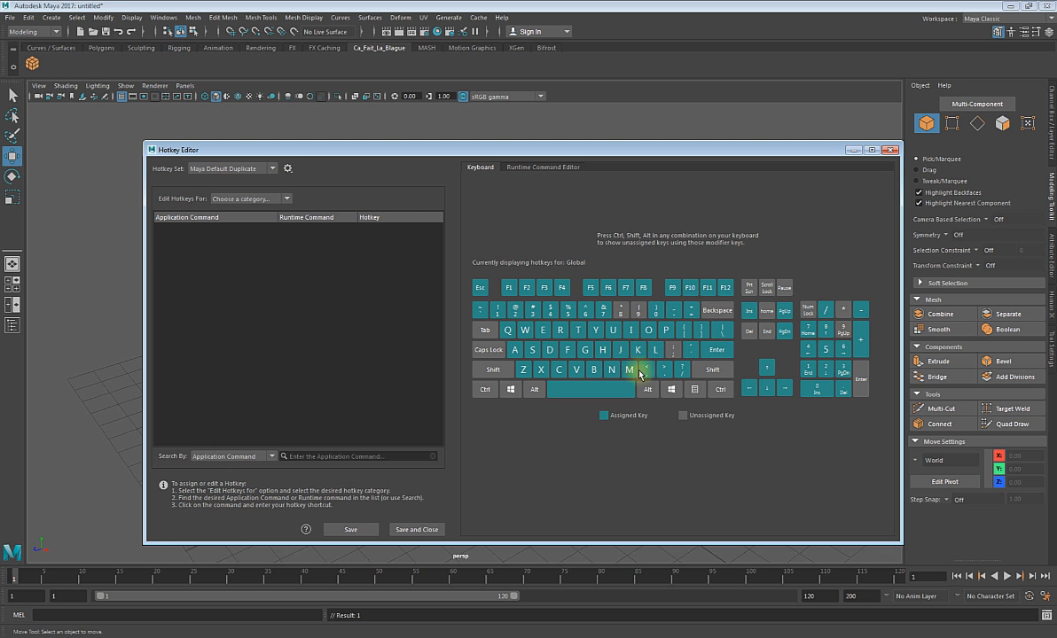
mouse_move(630, 372)
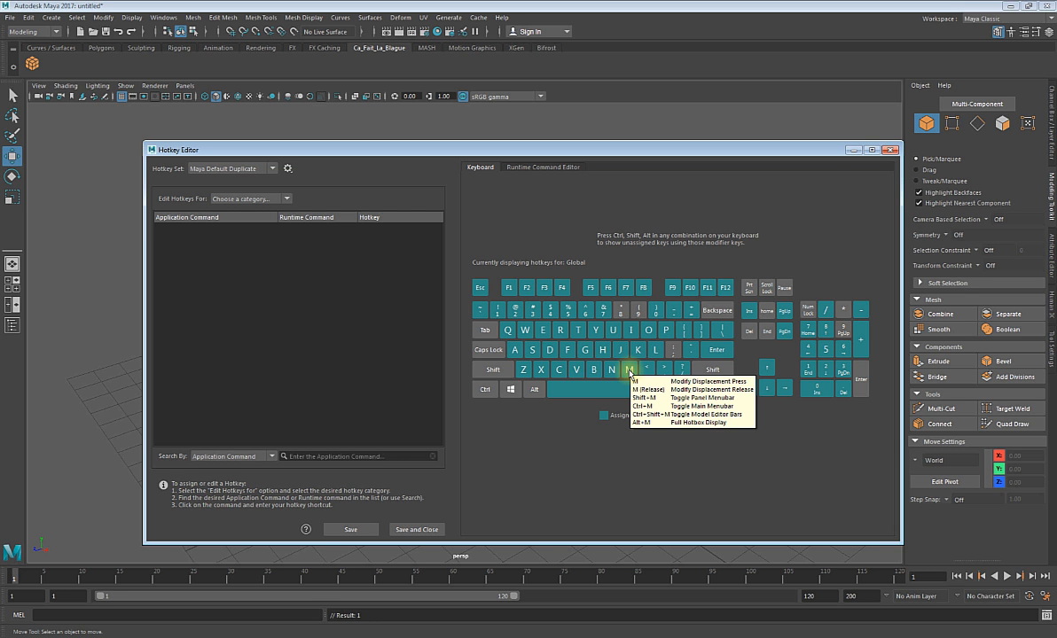
left_click(891, 150)
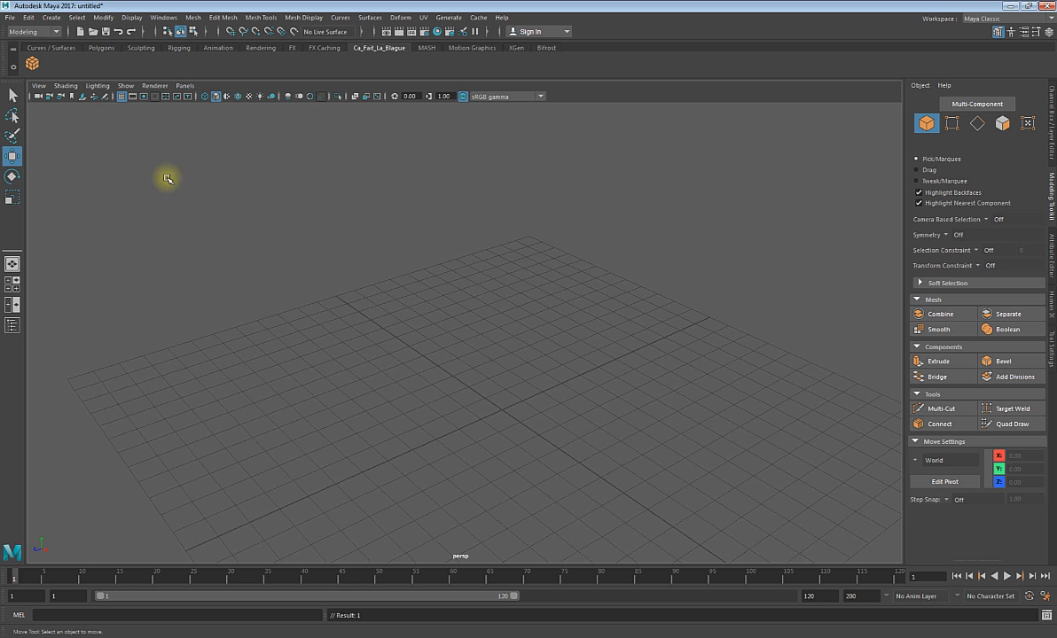
- Create a polygon cube from the custom shelf and select two adjacent top vertices in vertex mode
left_click(31, 64)
left_click_drag(353, 361, 386, 331, "alt")
right_click_drag(505, 384, 504, 333)
left_click_drag(490, 350, 497, 392, "alt")
right_click_drag(583, 363, 511, 335)
left_click_drag(512, 408, 521, 447, "alt")
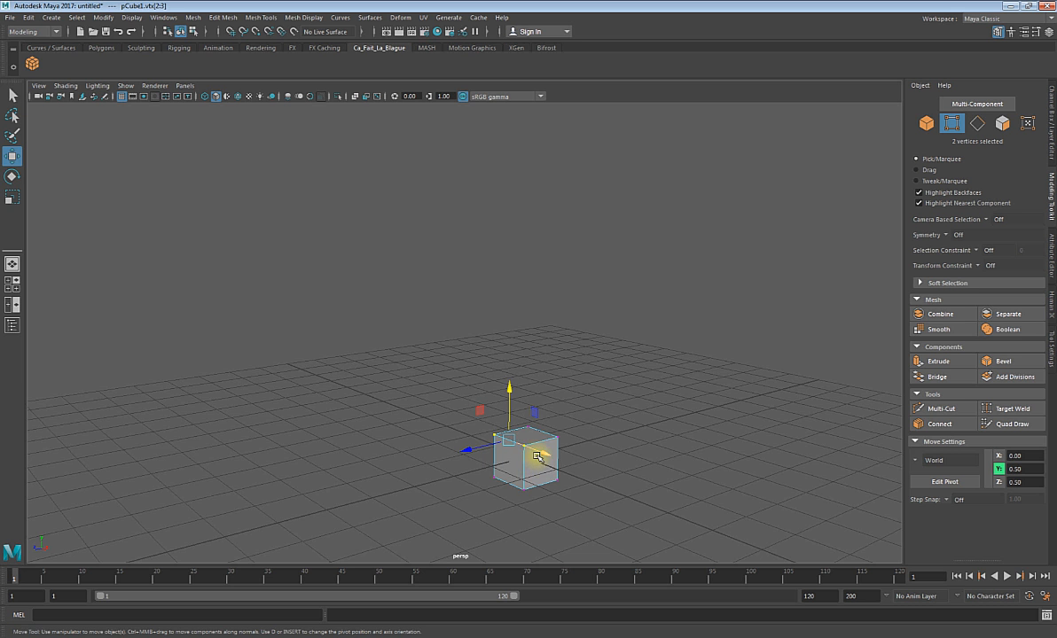
- Try merging the two selected cube vertices into one and undo each merge
right_click_drag(562, 390, 627, 345, "shift")
left_click_drag(510, 426, 566, 455, "alt")
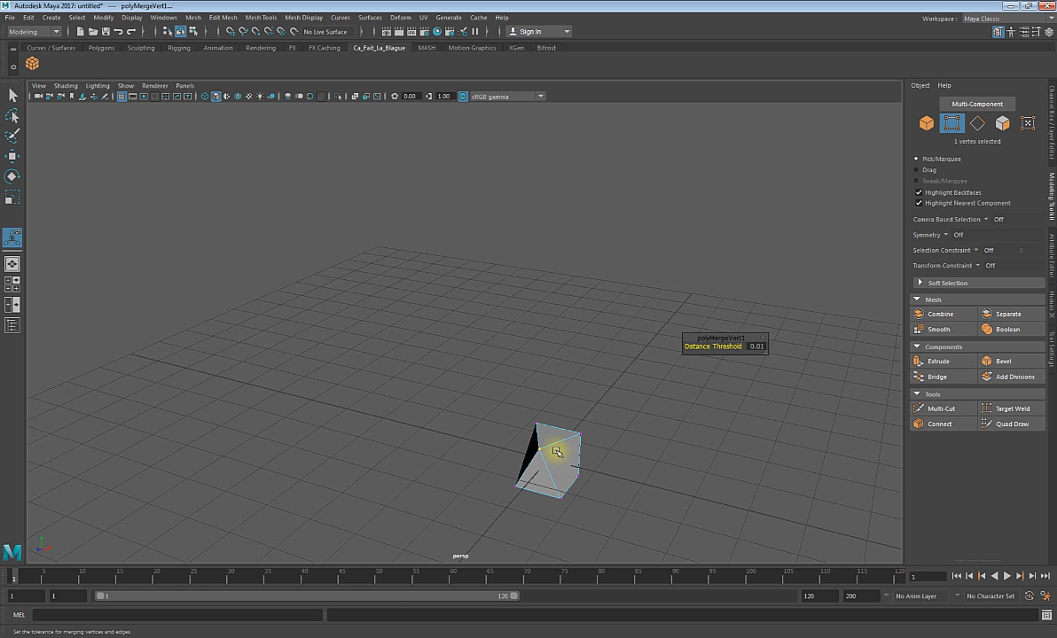
key("ctrl+z")
key("ctrl+z")
key("ctrl+z")
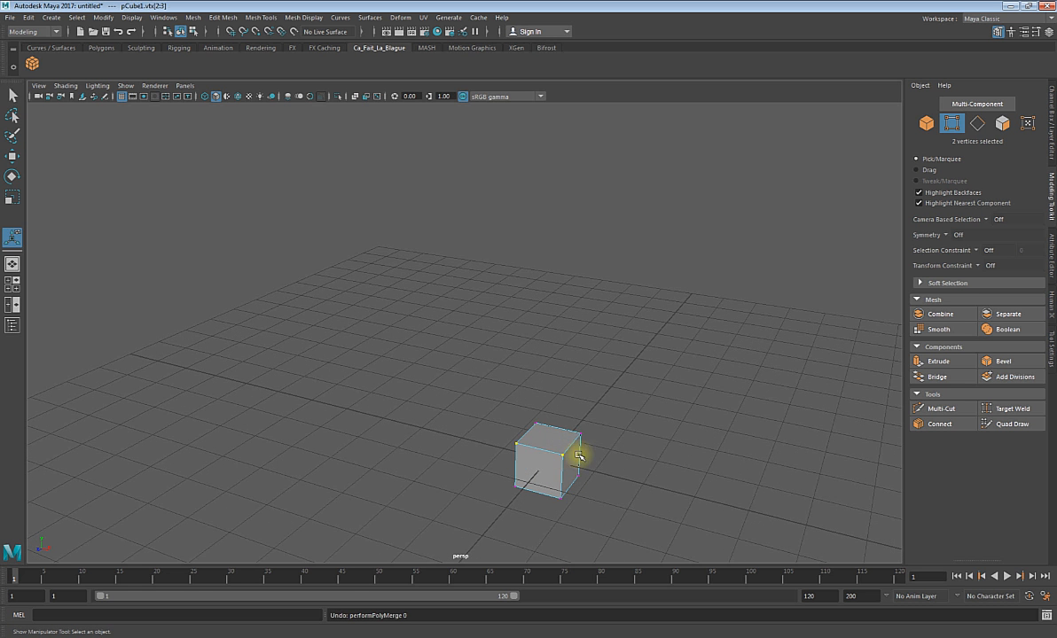
left_click_drag(575, 459, 475, 469, "alt")
right_click_drag(474, 469, 515, 422, "shift")
left_click_drag(512, 419, 556, 441, "alt")
key("ctrl+z")
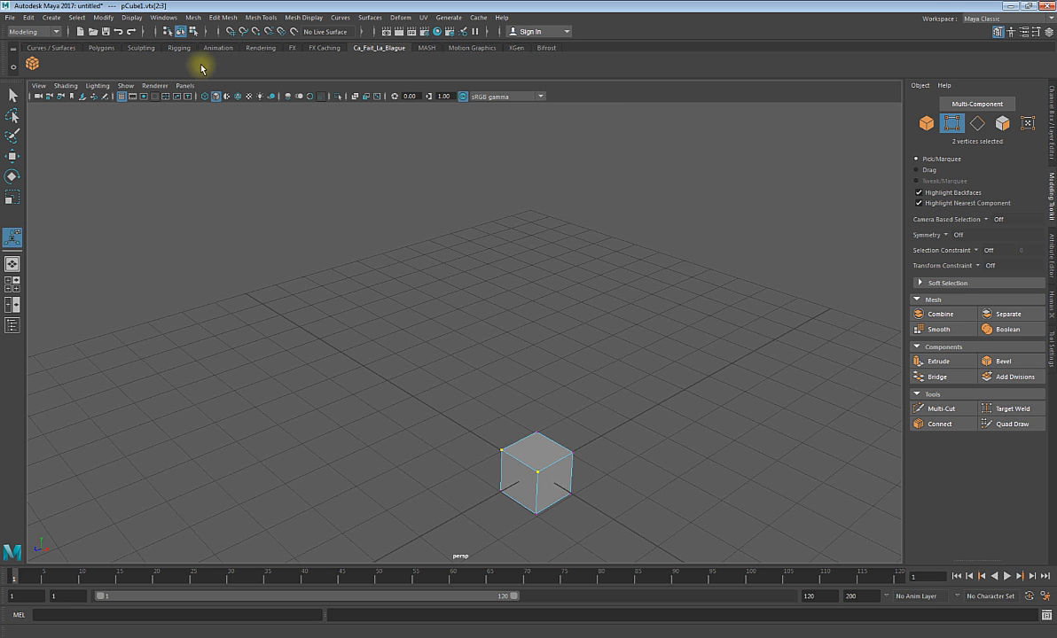
- Open the Hotkey Editor, move it aside, and search the application commands for merge to find the polygon vertex-merging commands
left_click(163, 17)
mouse_move(195, 126)
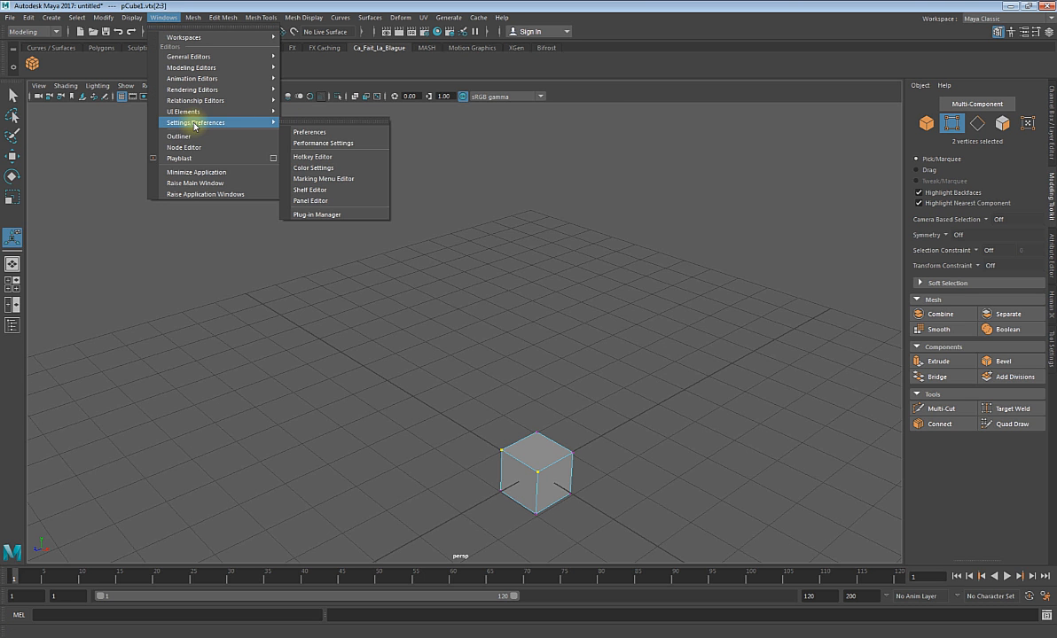
left_click(313, 156)
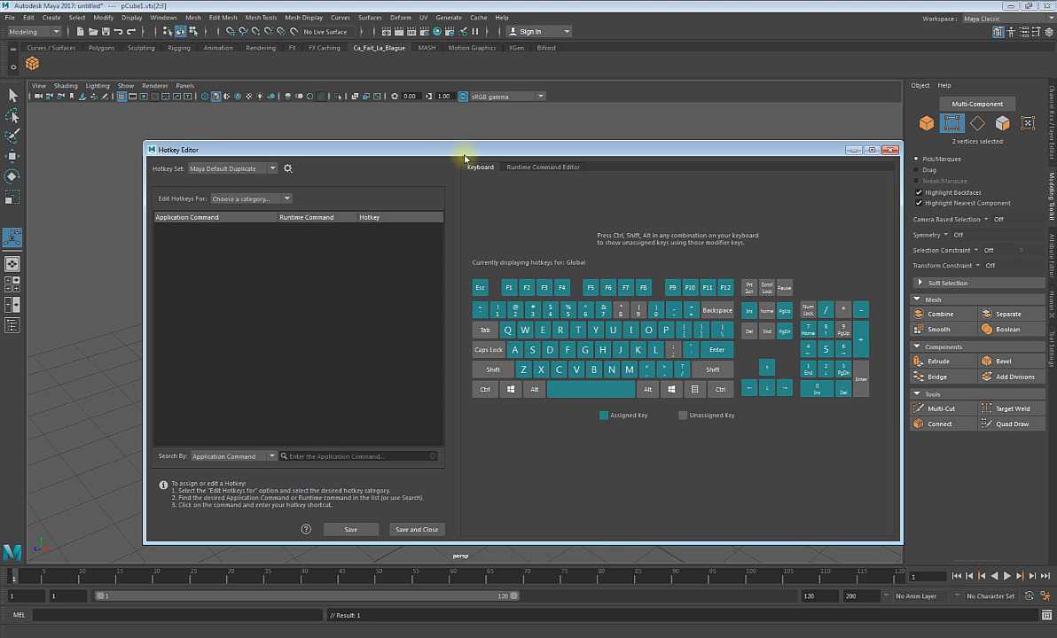
left_click_drag(464, 158, 710, 170)
left_click_drag(544, 158, 615, 155)
left_click(643, 461)
type("merge")
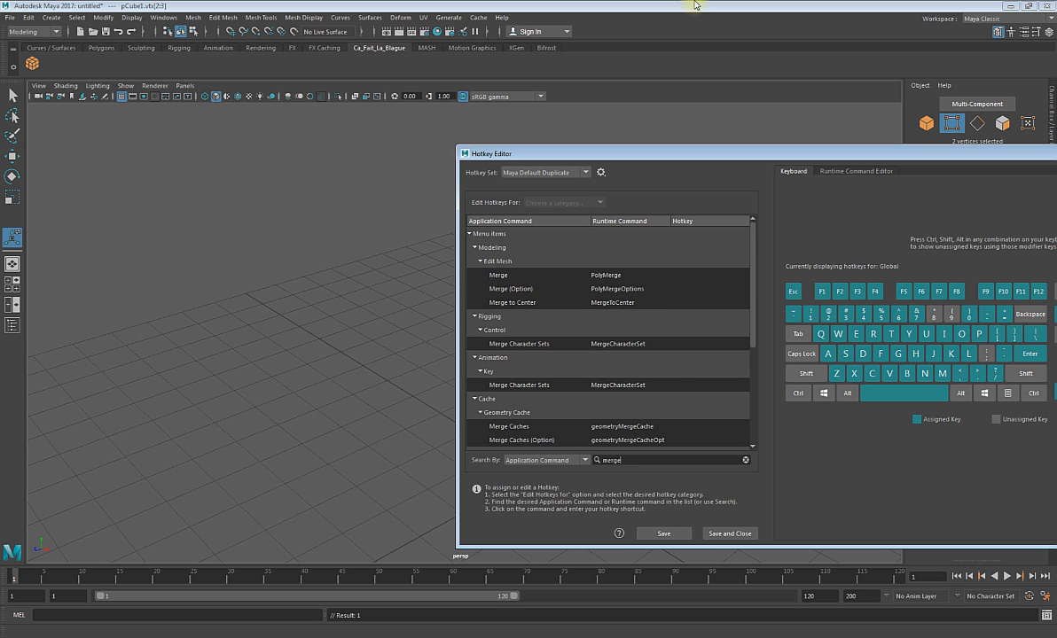
scroll(611, 346, "down", 3)
scroll(681, 341, "down", 1)
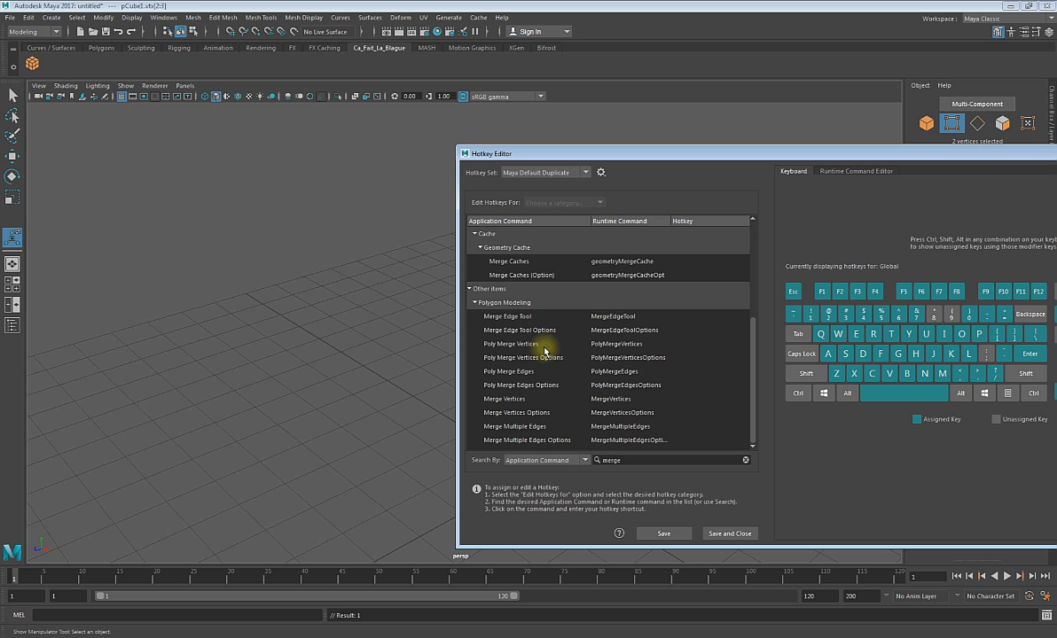
- Assign Shift+M to the Merge Vertices command and save the hotkey settings
middle_click_drag(382, 363, 309, 380, "alt")
right_click_drag(360, 381, 354, 353, "shift")
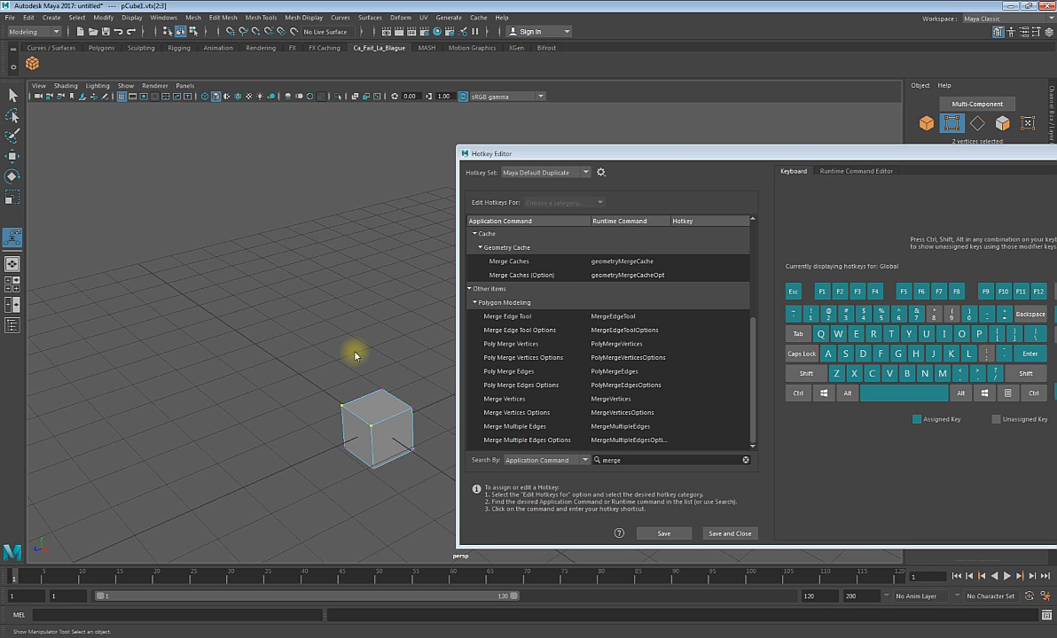
left_click(664, 401)
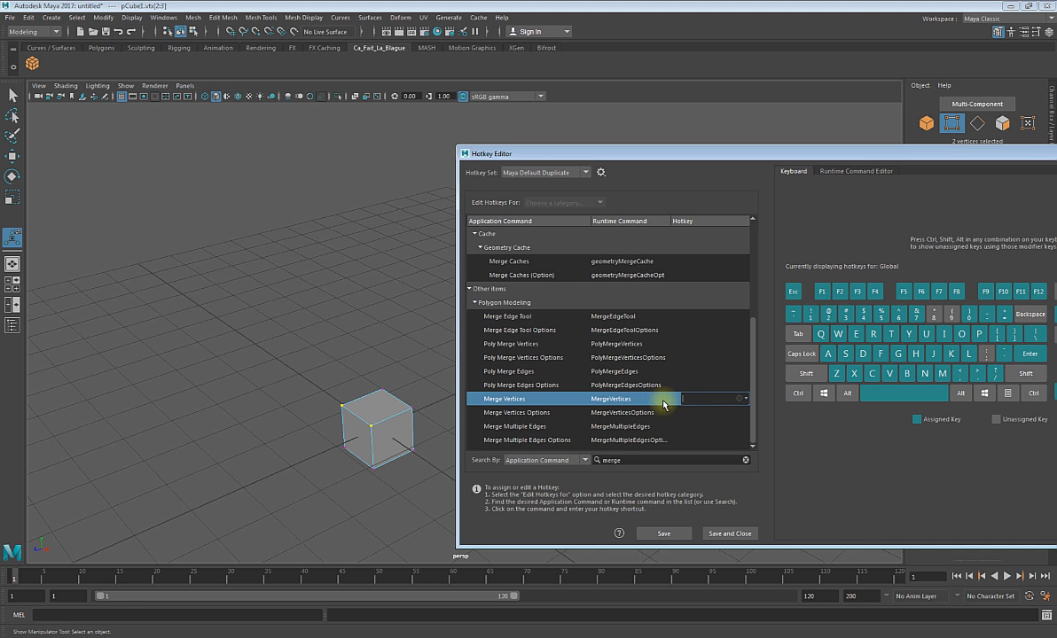
key("shift+m")
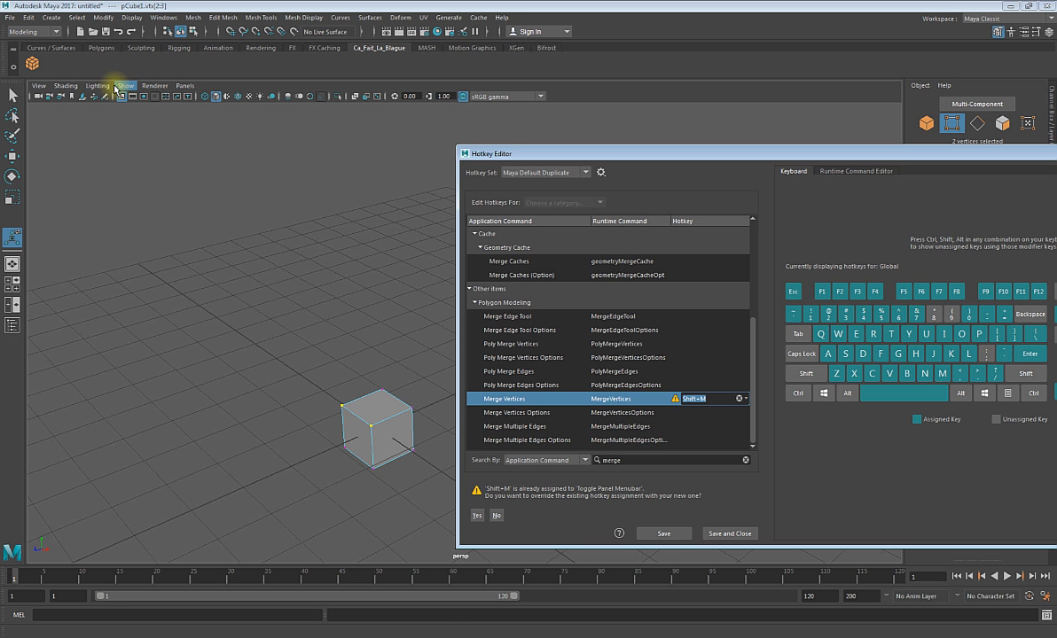
left_click(660, 534)
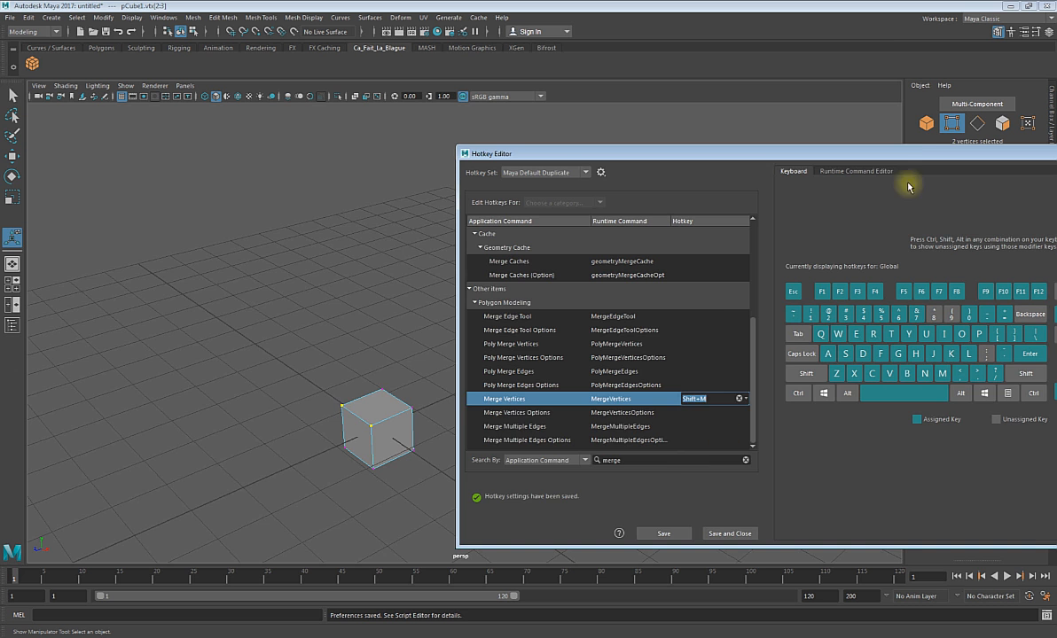
left_click_drag(847, 153, 586, 150)
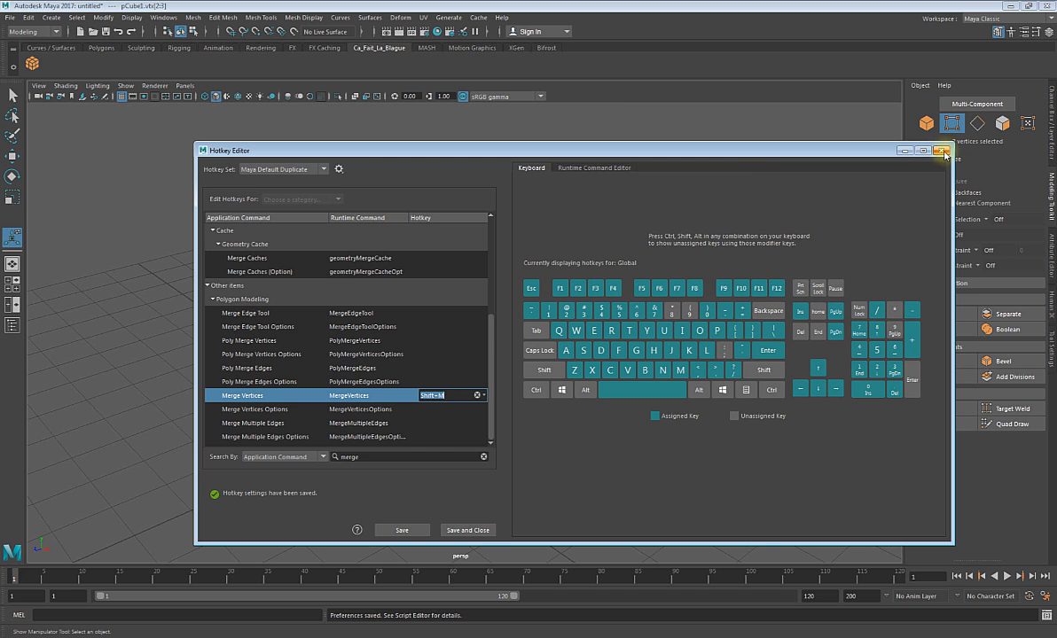
- Close the Hotkey Editor and try the new Merge Vertices shortcut on the two selected cube vertices, undoing the merge
left_click(945, 150)
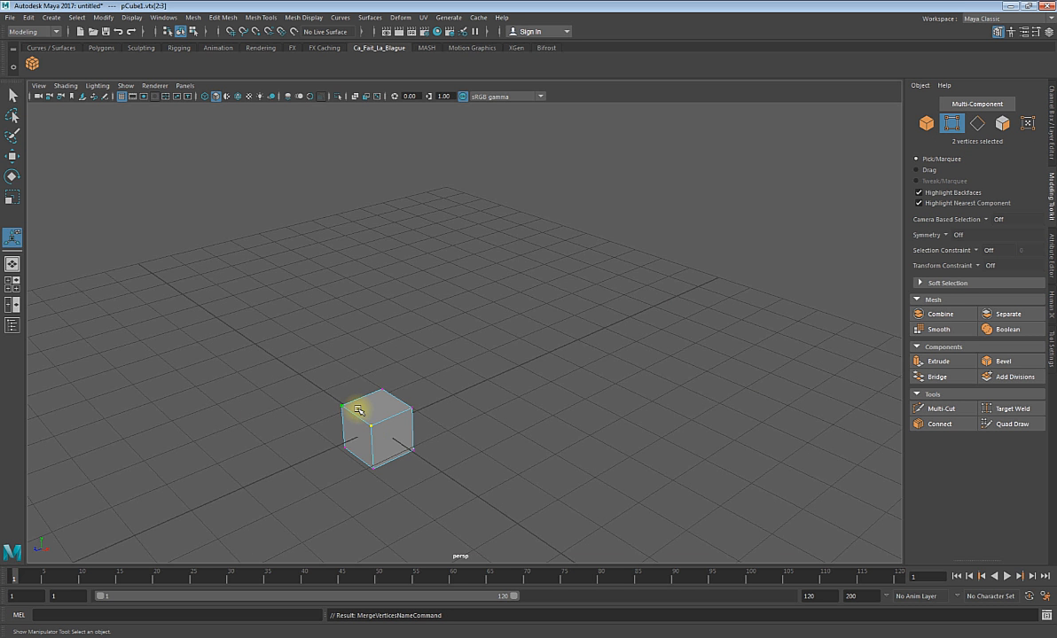
key("m")
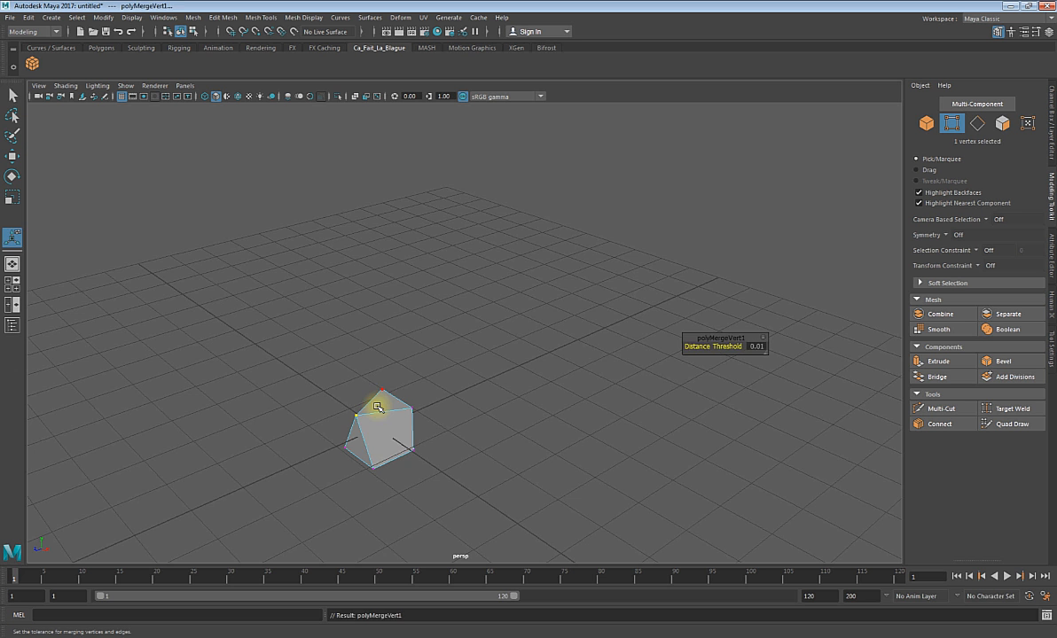
key("ctrl+z")
key("p")
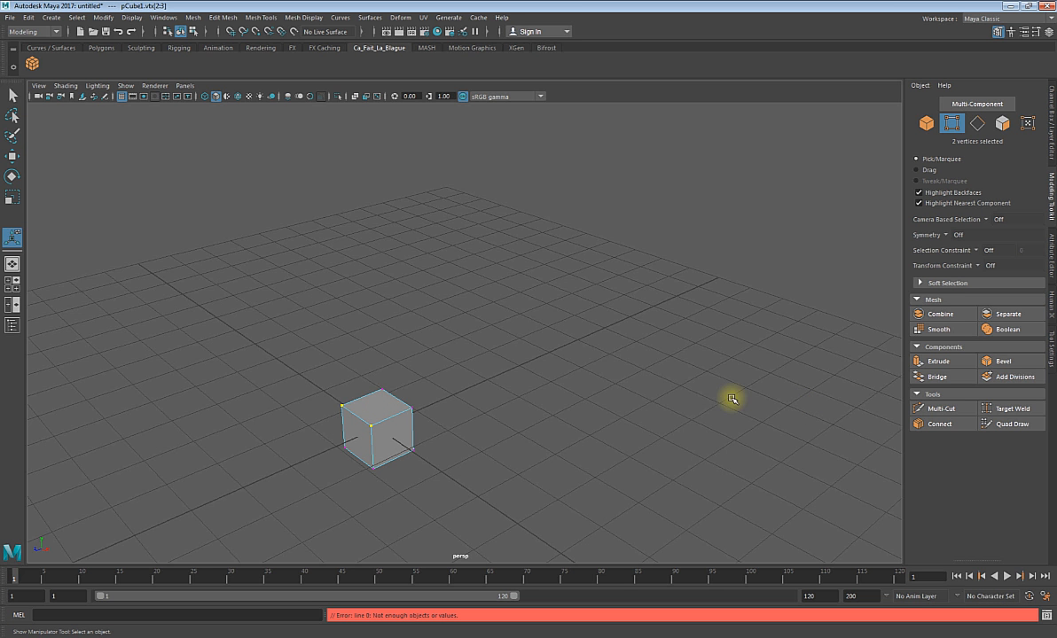
- Try merging the cube's two adjacent top vertices again, examine the merged shape from several angles, and undo the merge
mouse_move(393, 425)
left_mouse_down("alt")
mouse_move(401, 445)
mouse_move(396, 429)
left_mouse_up("alt")
right_click_drag(328, 332, 286, 336)
left_click_drag(300, 366, 366, 439)
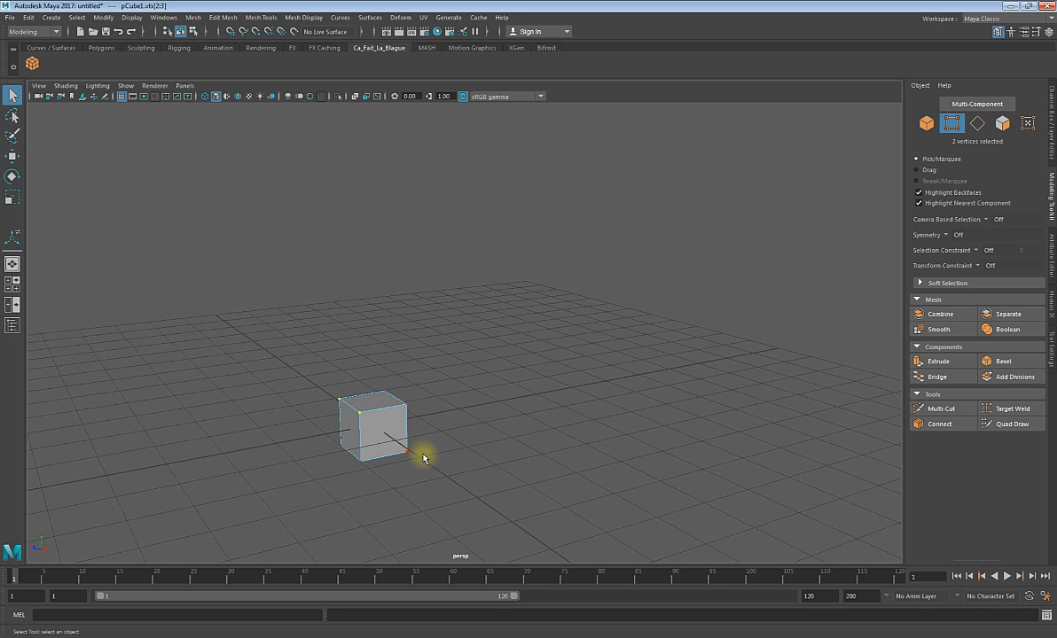
left_click_drag(423, 457, 401, 448, "alt")
key("g")
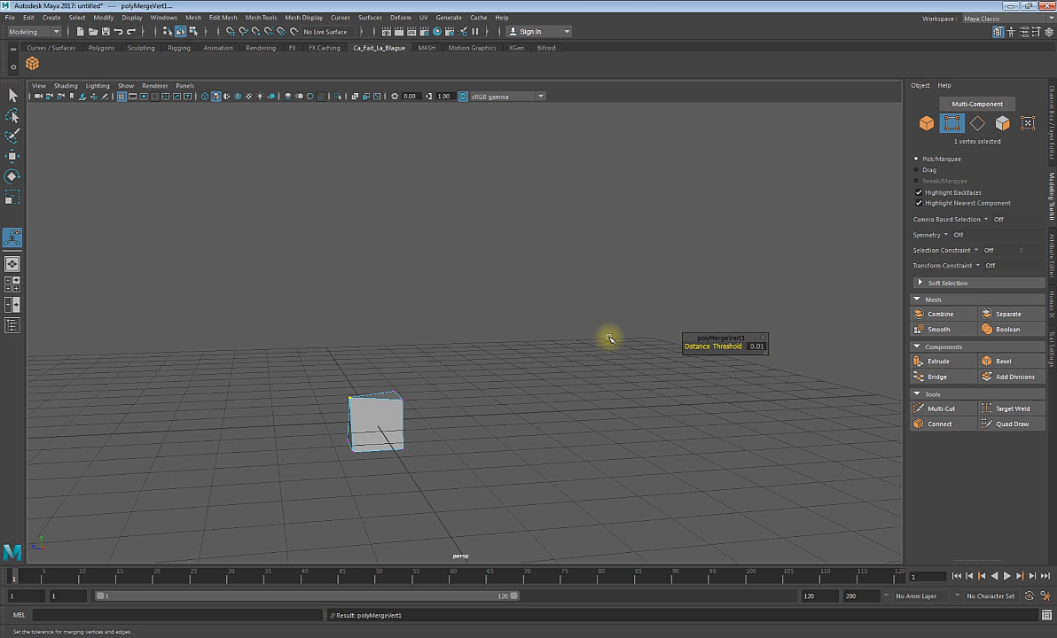
left_click_drag(609, 340, 674, 355, "alt")
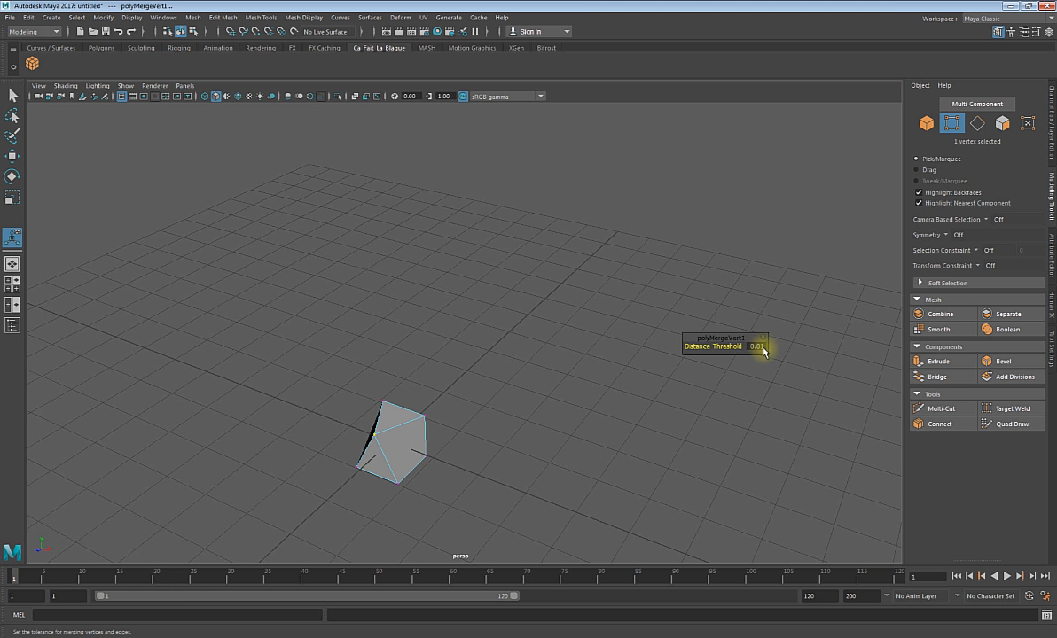
left_click_drag(532, 337, 683, 350, "alt")
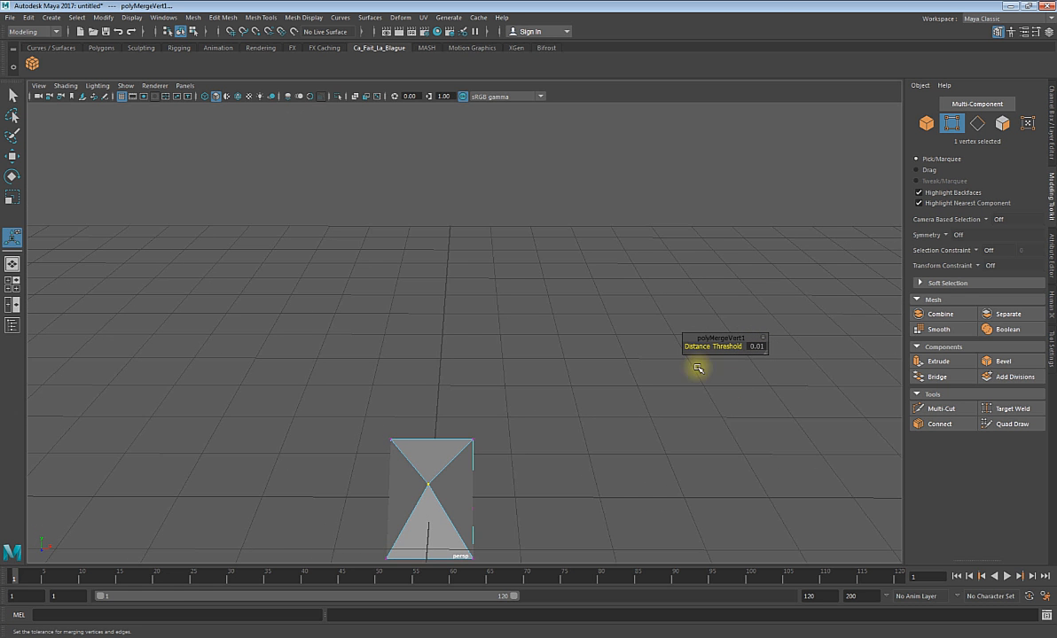
key("ctrl+z")
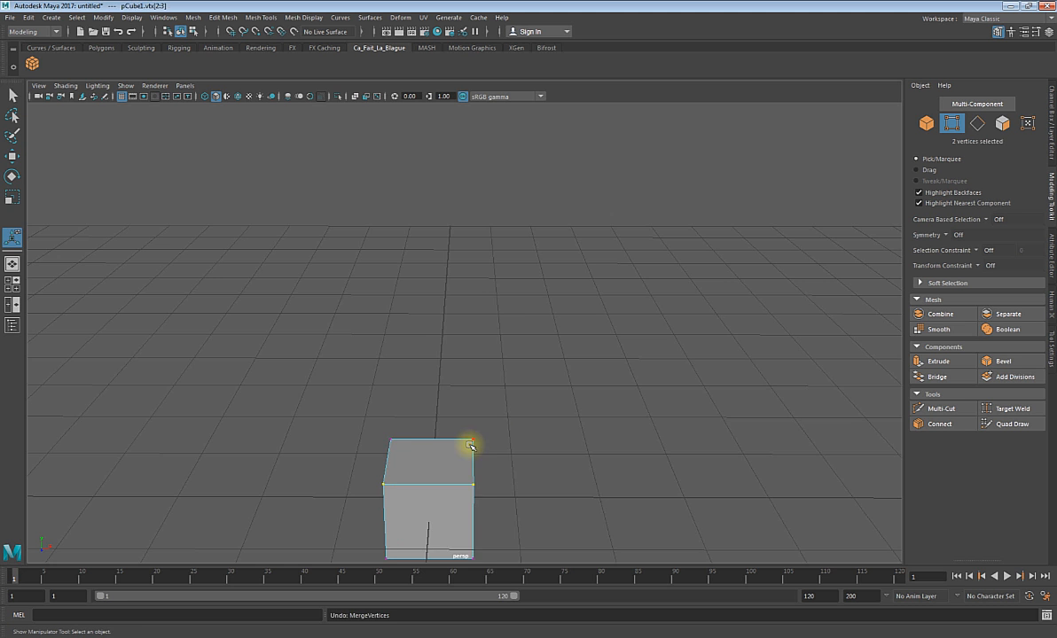
- Switch to edge mode and use Multi-Cut to insert an edge loop around the cube very close to its side face
right_click_drag(448, 346, 448, 299)
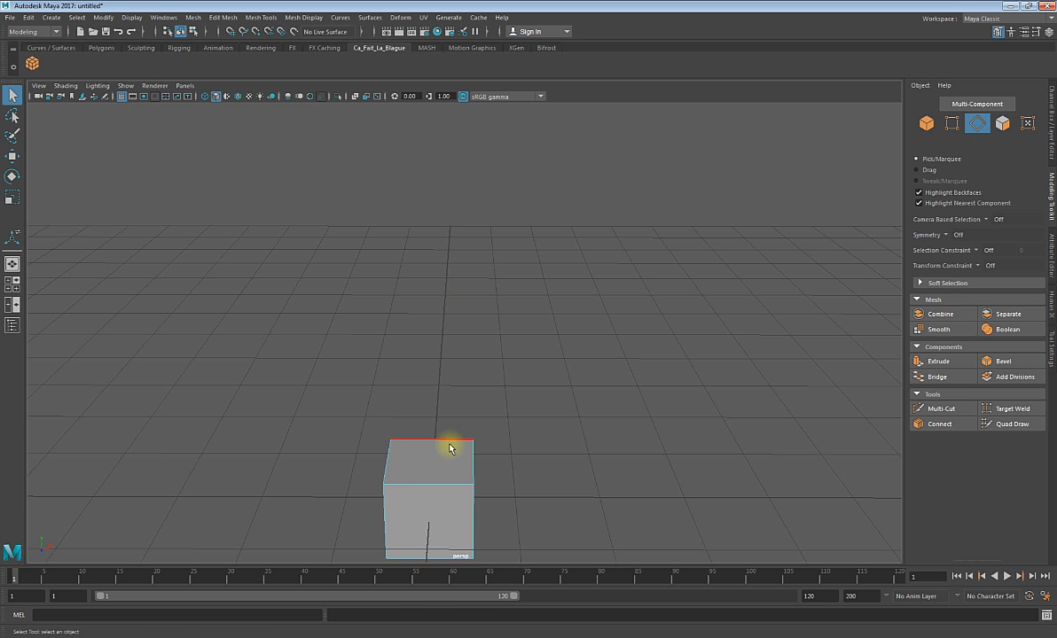
left_click(449, 448)
left_click(940, 409)
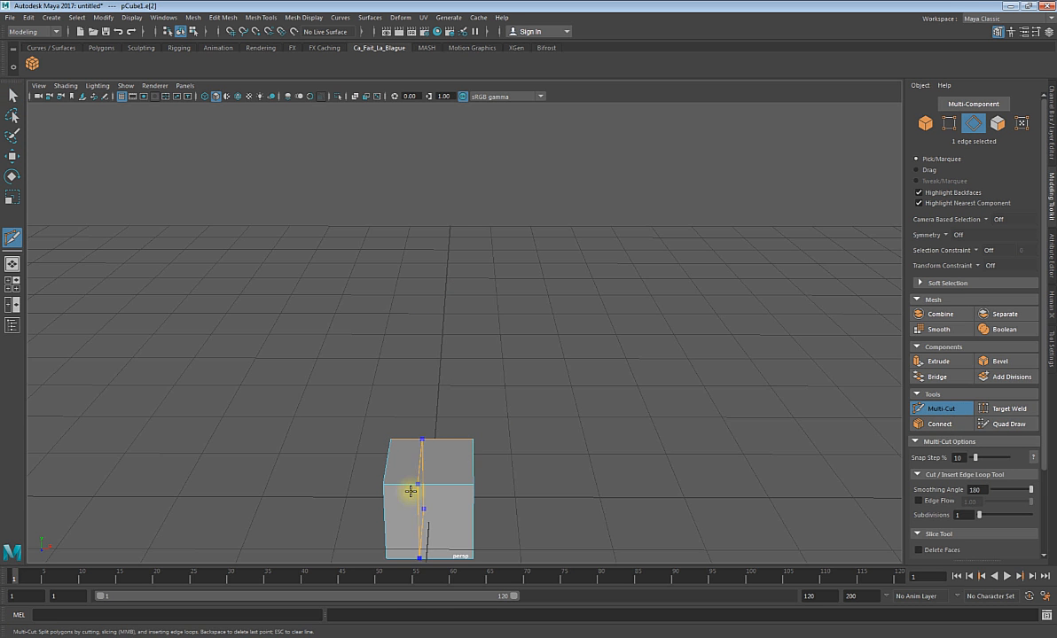
left_click(471, 485, "ctrl")
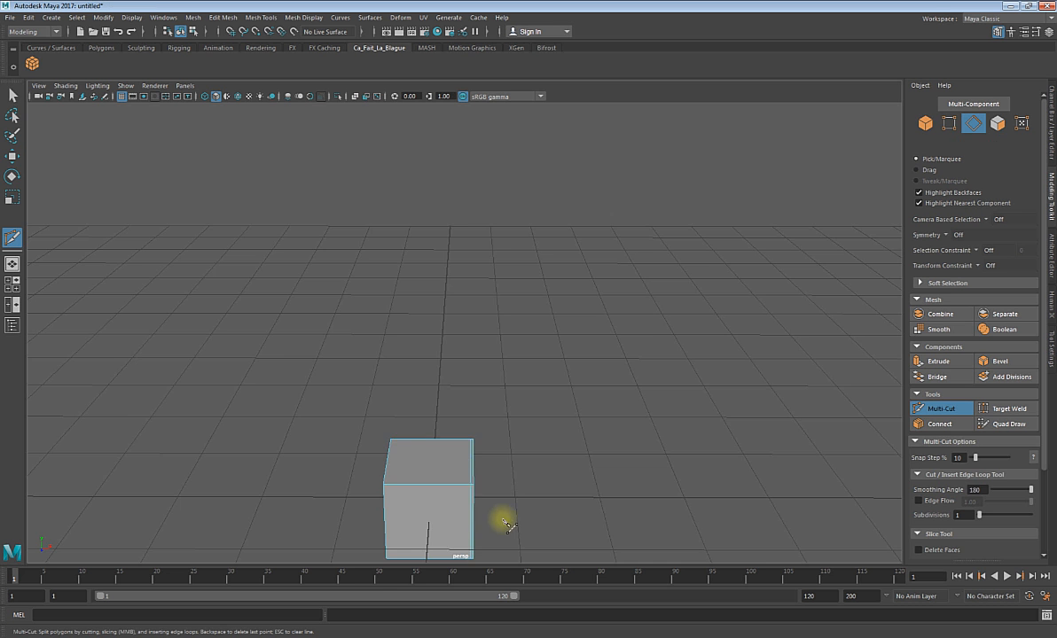
scroll(501, 509, "up", 3)
middle_click_drag(502, 505, 516, 414, "alt")
key("w")
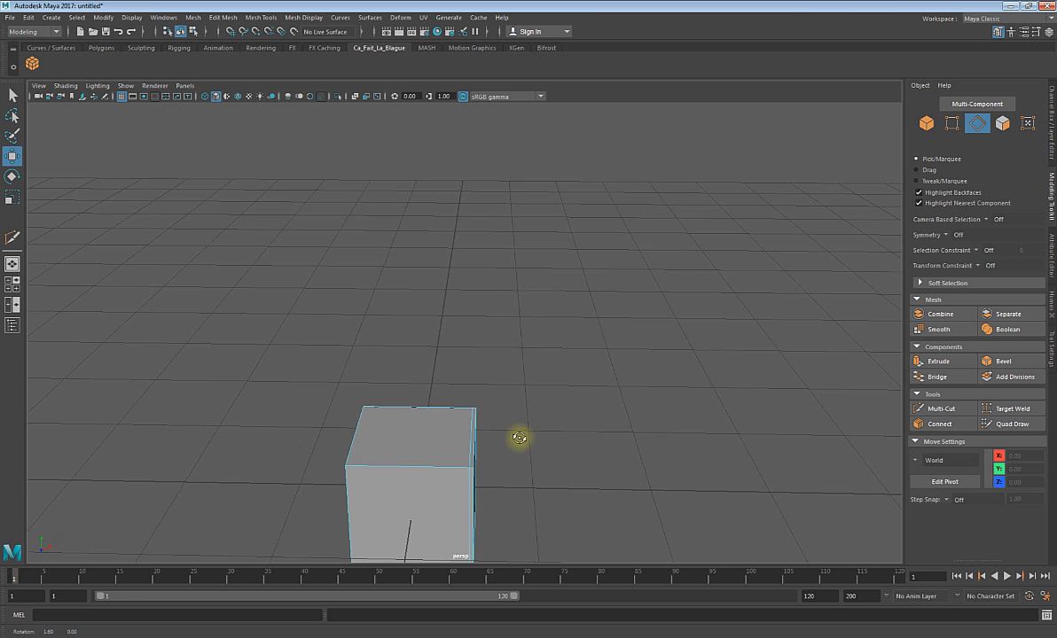
- Select the two closely spaced vertices at the cube's front top corner beside the inserted edge loop and examine them up close
left_click_drag(517, 436, 537, 382, "alt")
right_click_drag(537, 332, 493, 337)
left_click_drag(486, 341, 556, 376, "alt")
left_click_drag(592, 419, 509, 458)
scroll(568, 457, "up", 2)
scroll(521, 476, "up", 3)
middle_click_drag(519, 432, 481, 368, "alt")
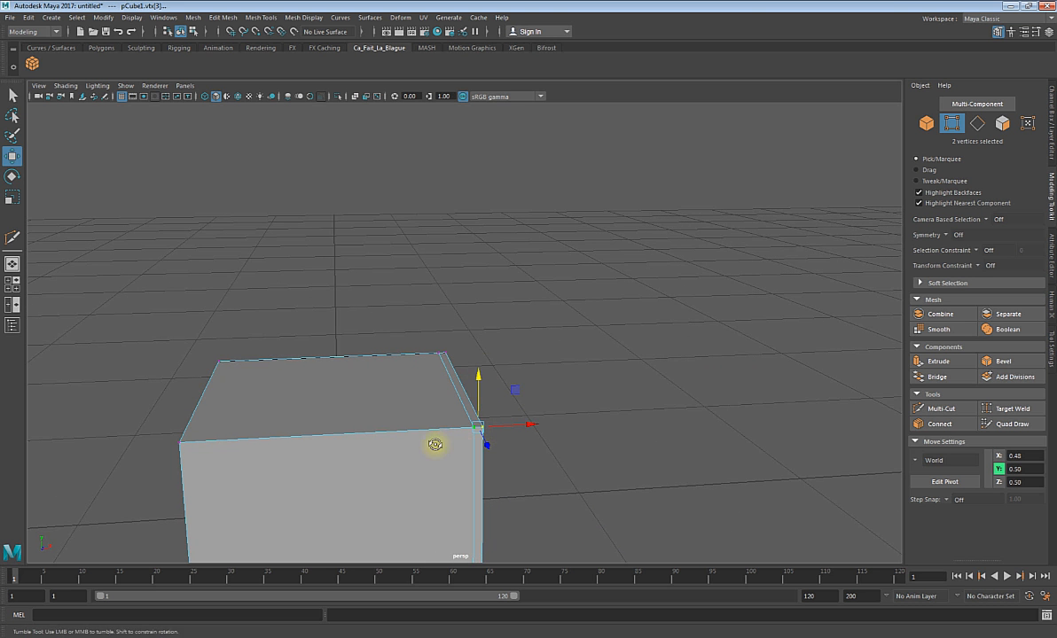
- Select the cube's side face next to the edge loop and try to split it off with Separate
left_click_drag(434, 443, 579, 355, "alt")
right_click_drag(543, 338, 549, 373)
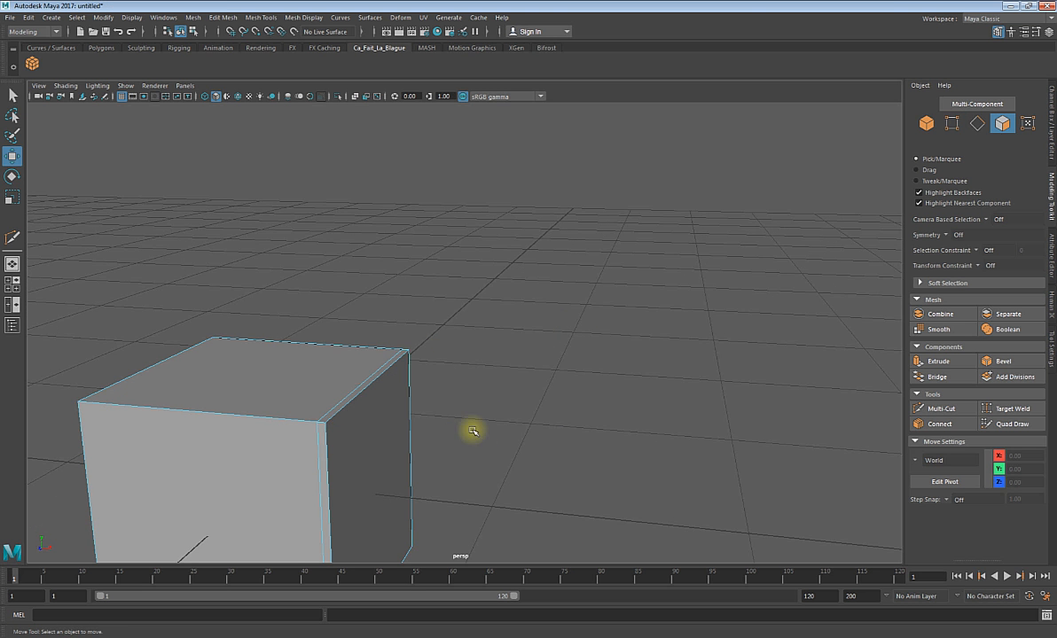
left_click(383, 450)
right_click_drag(557, 425, 499, 338, "alt")
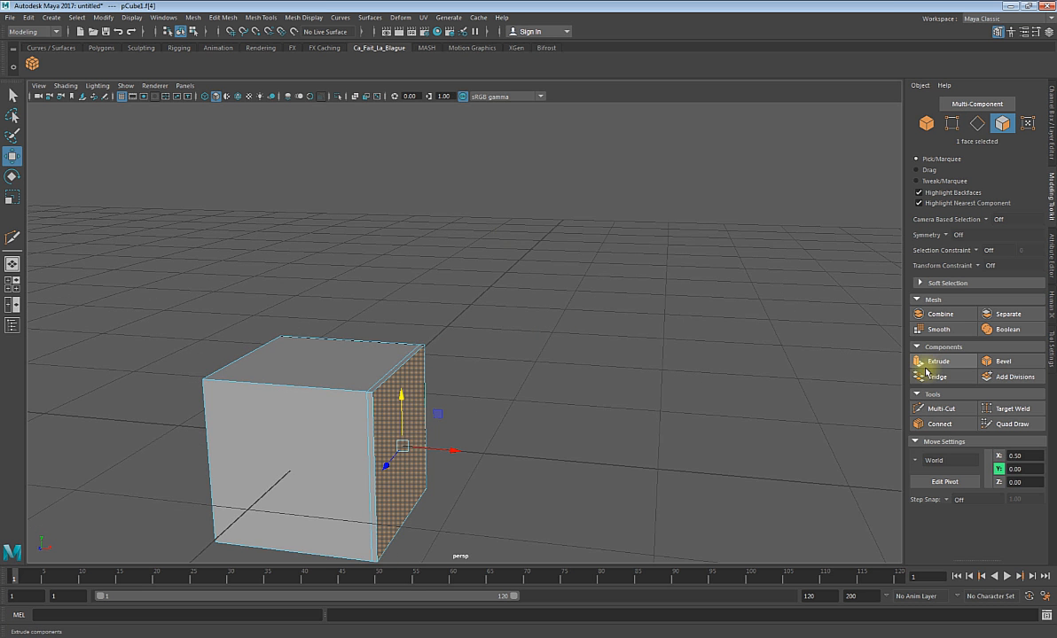
left_click(985, 315)
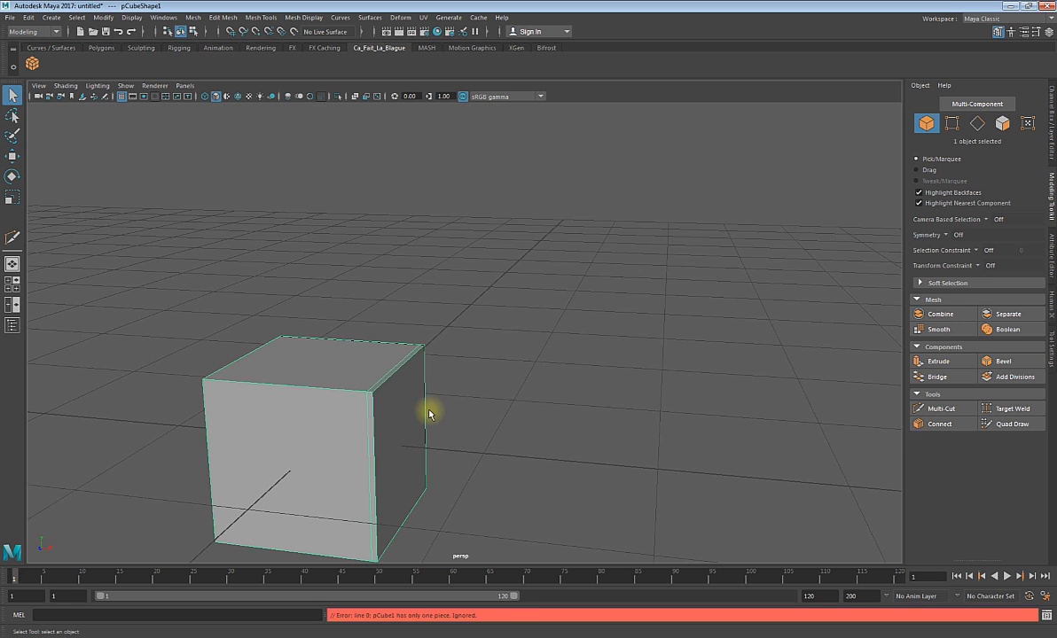
- Reselect the side face, try moving it outward along X to 1.08, and undo the move
right_click_drag(478, 343, 478, 374)
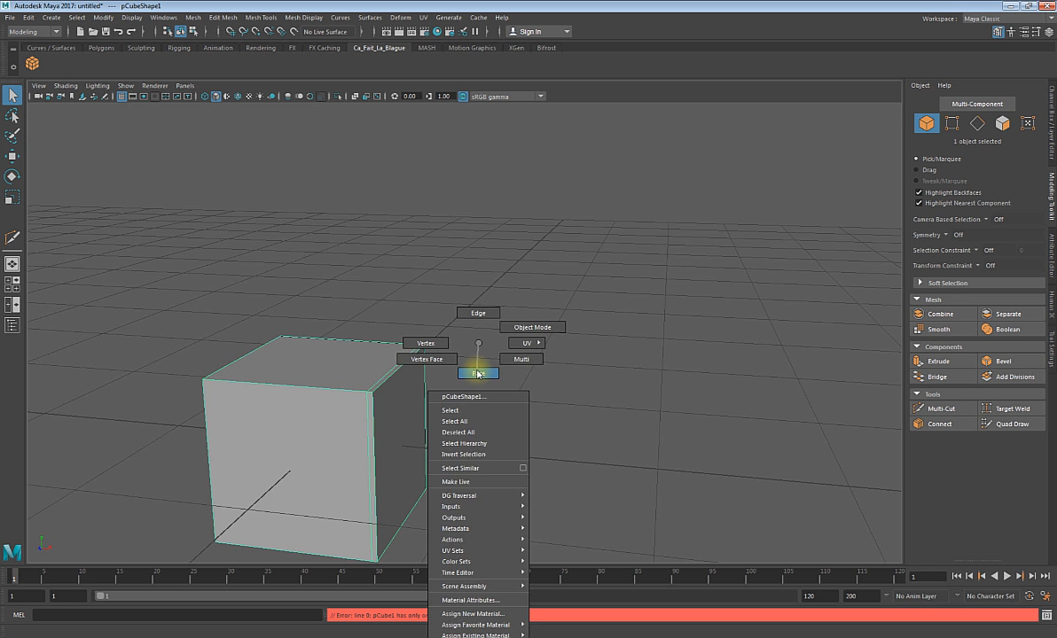
left_click(401, 426)
key("w")
left_click_drag(444, 448, 538, 480, "shift")
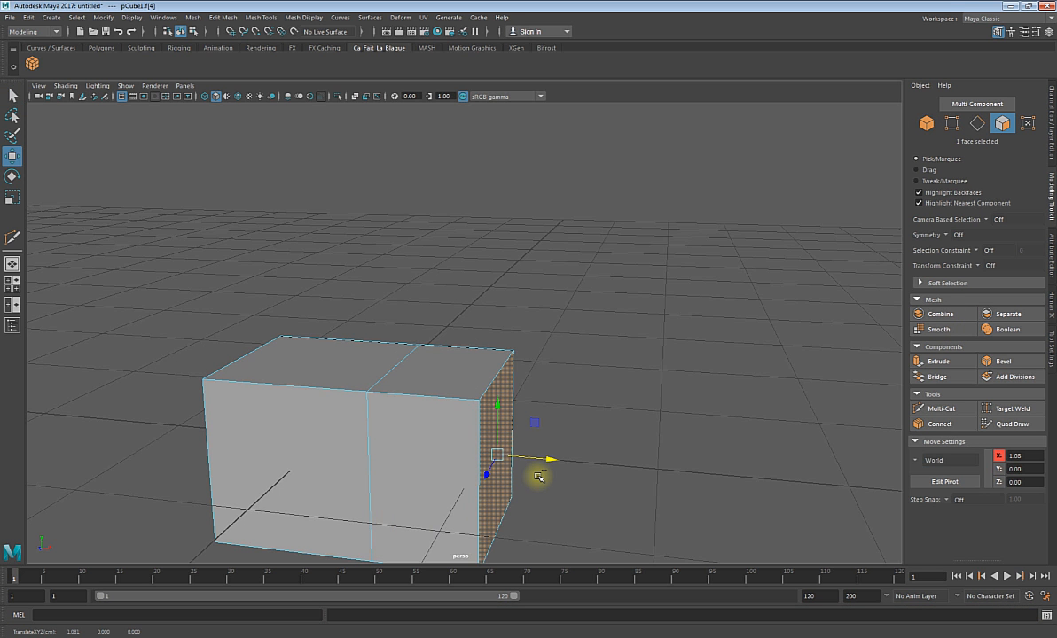
key("ctrl+z")
- Show the Polygons shelf and try its Separate command on the selected side face
scroll(546, 397, "up", 3)
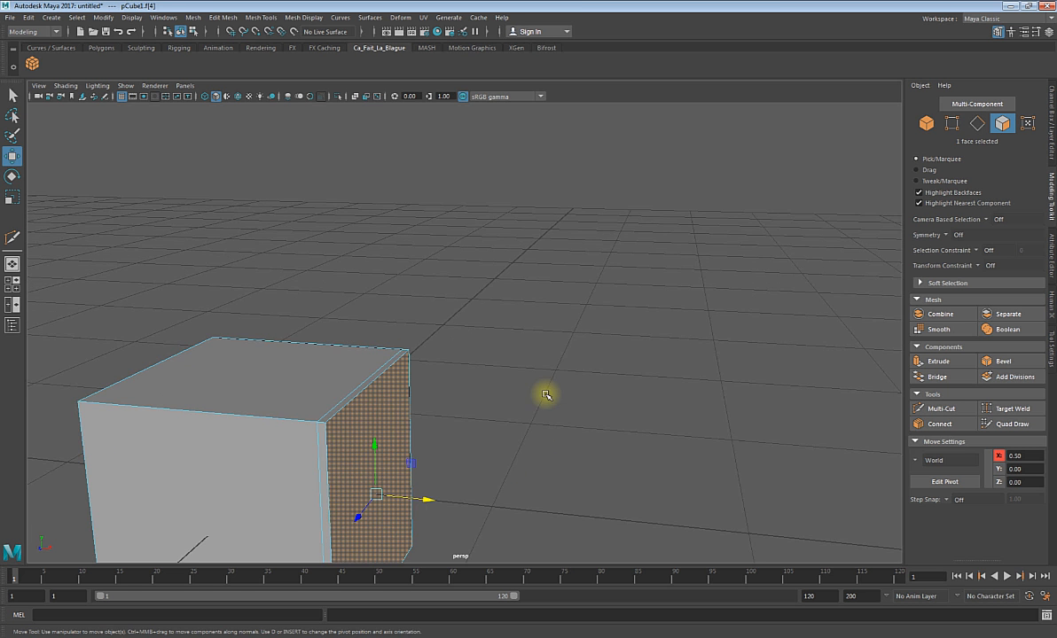
left_click_drag(546, 396, 535, 351, "alt")
left_click_drag(540, 413, 479, 384, "alt")
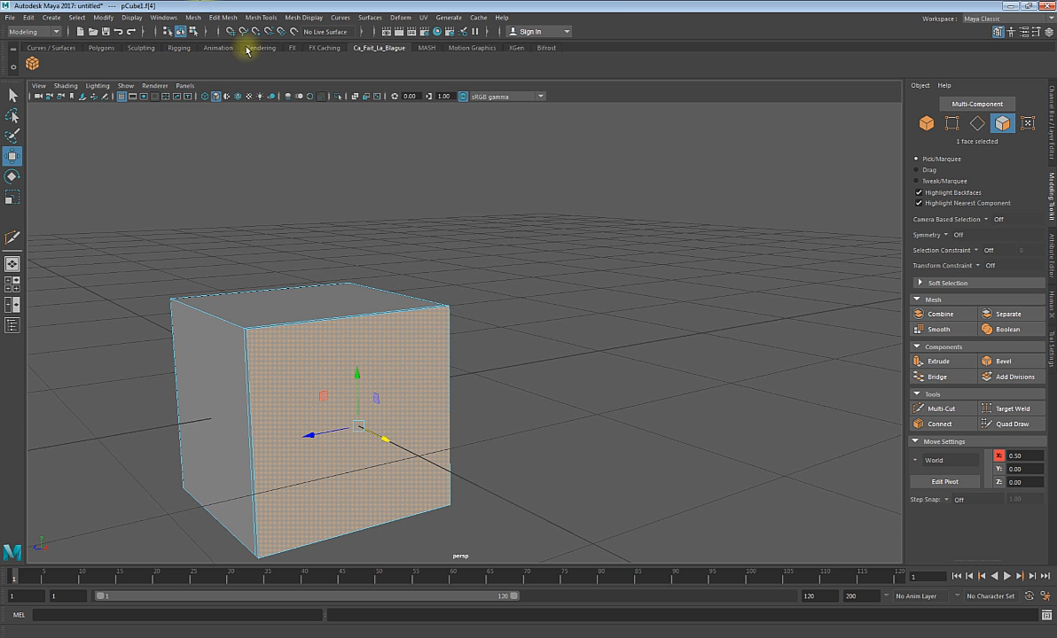
left_click(101, 47)
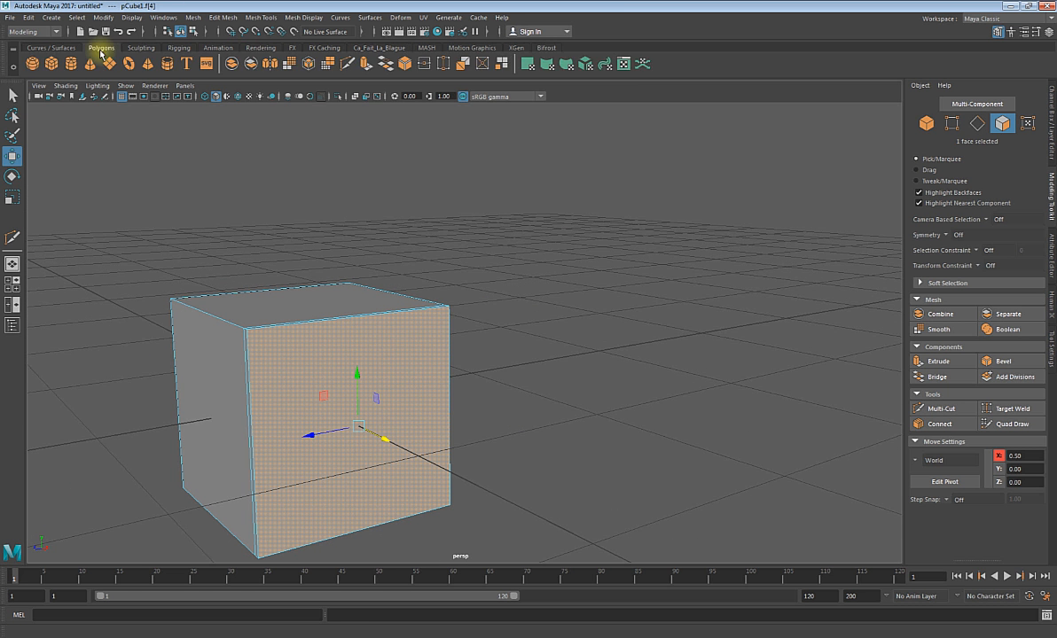
left_click(250, 68)
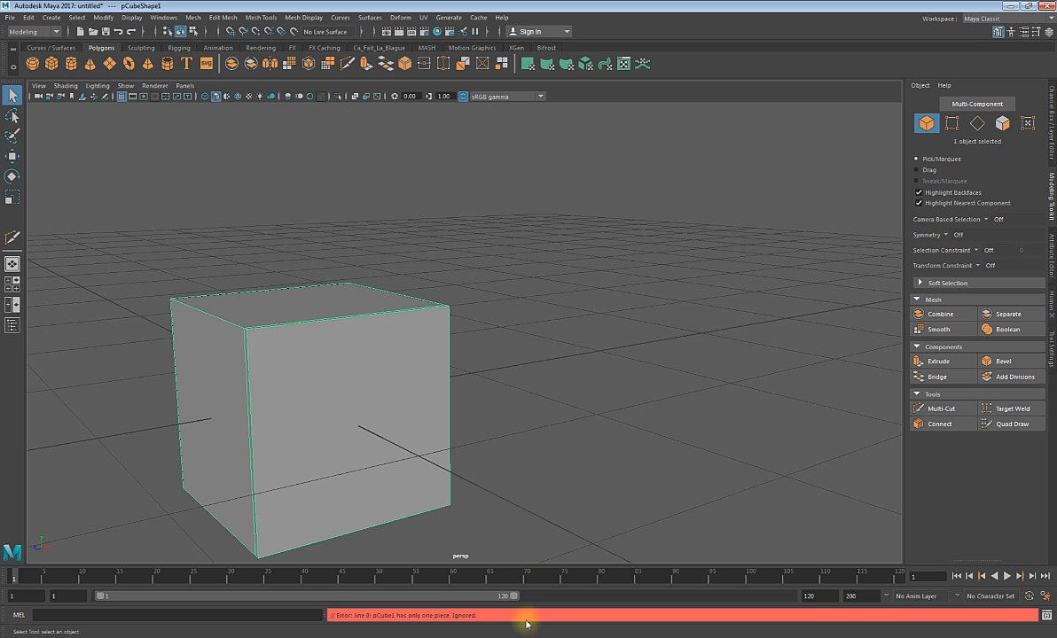
- Select the cube's side face beside the edge loop again and detach it from the surrounding faces
left_click_drag(665, 359, 586, 334, "alt")
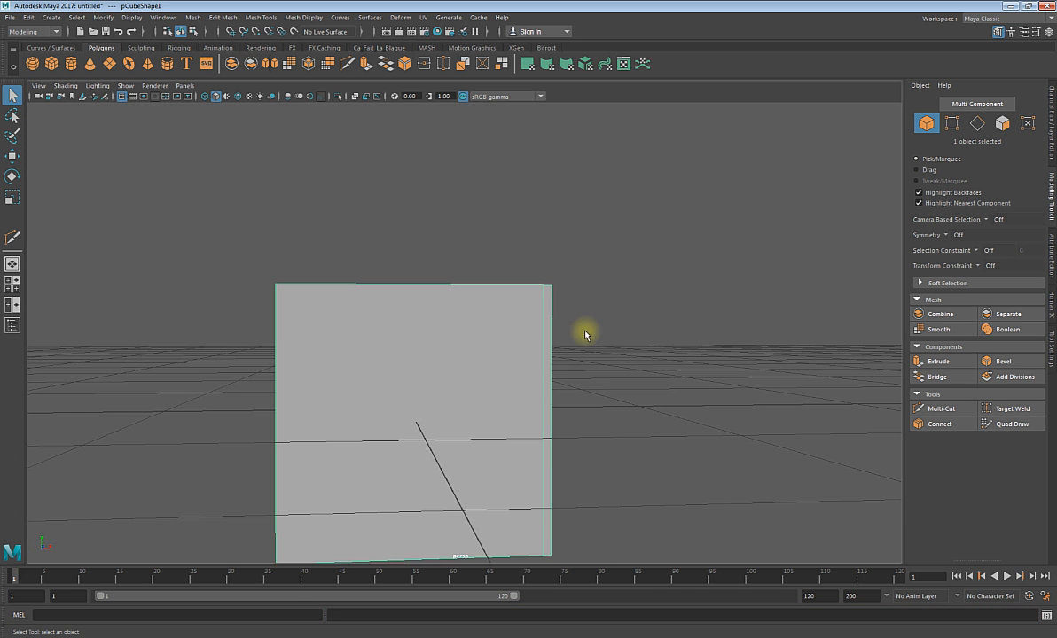
right_click_drag(642, 266, 647, 364)
left_click(444, 390)
left_click_drag(204, 409, 331, 434, "alt")
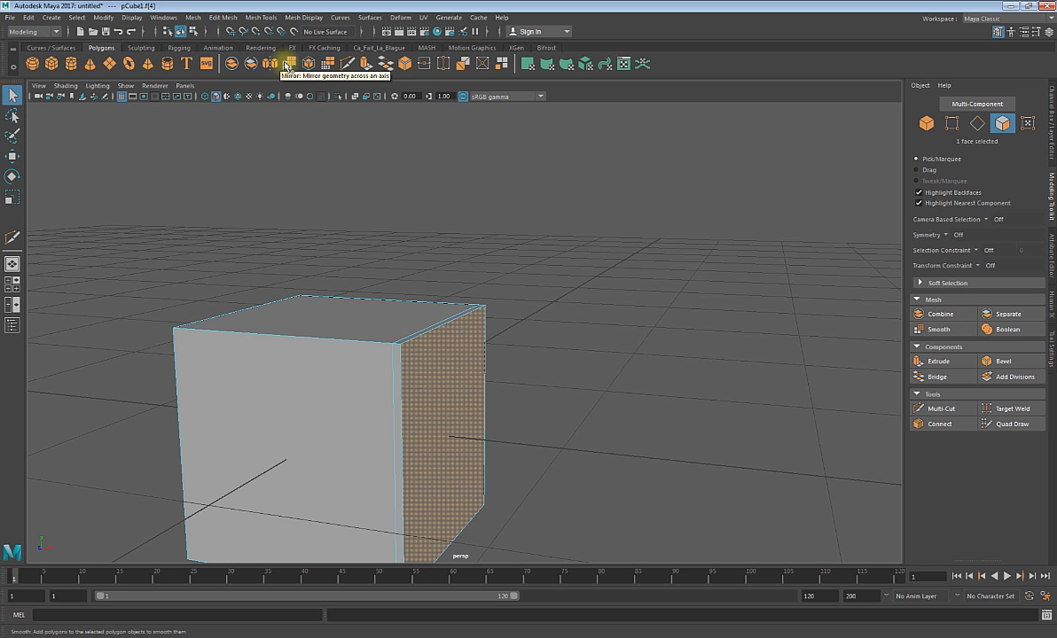
left_click(209, 19)
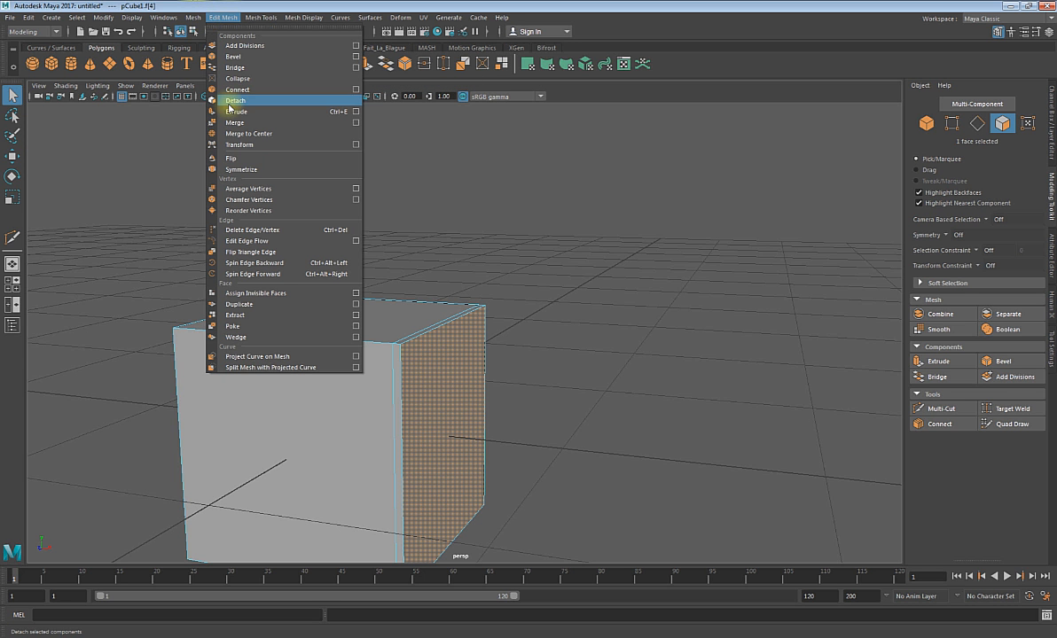
left_click(230, 101)
scroll(573, 289, "down", 3)
scroll(546, 315, "up", 4)
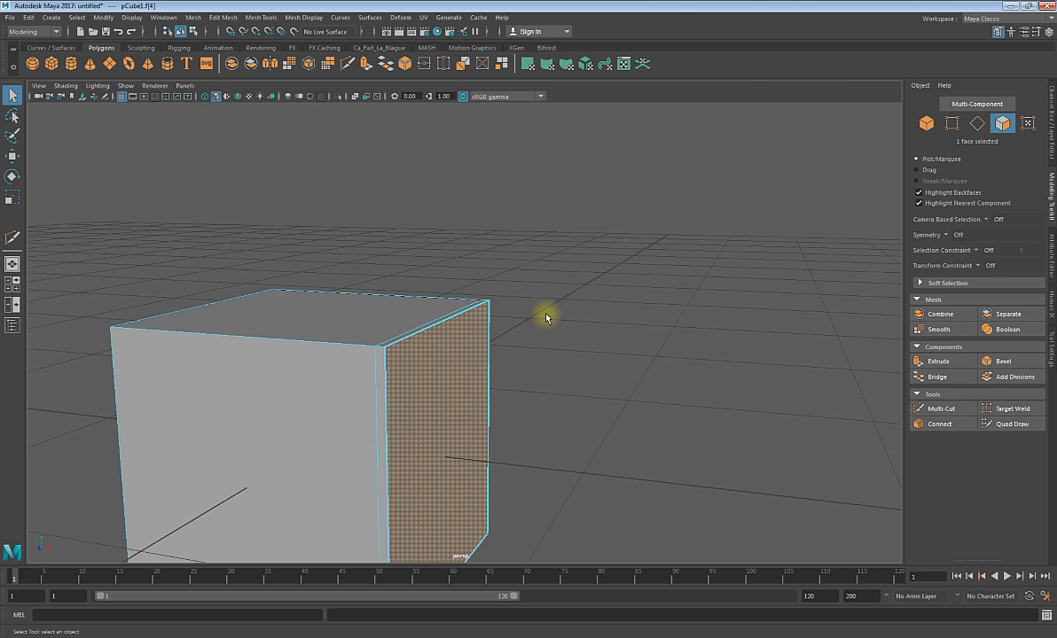
- Try moving the detached side face about 0.40 outward along X and undo the move
scroll(546, 318, "down", 3)
key("w")
left_click_drag(502, 425, 582, 447)
left_click_drag(707, 403, 664, 405, "alt")
key("ctrl+z")
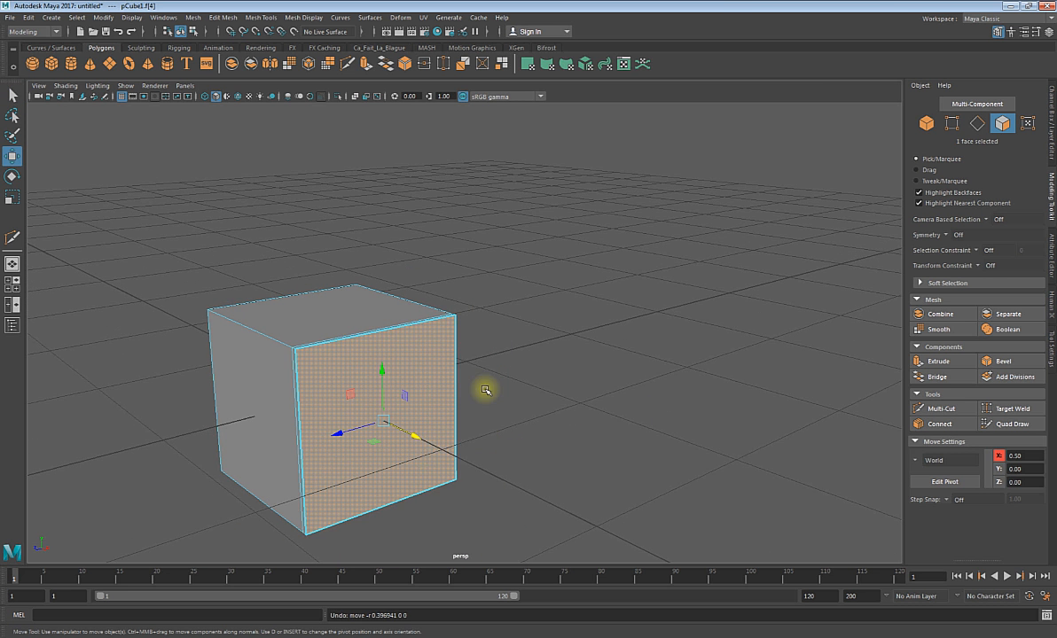
- Open the Outliner, select pCube1, and move its detached side face outward along X to 0.98
left_click_drag(411, 422, 425, 377, "alt")
right_click_drag(426, 377, 355, 319)
scroll(399, 365, "up", 5)
left_click_drag(402, 378, 304, 271, "alt")
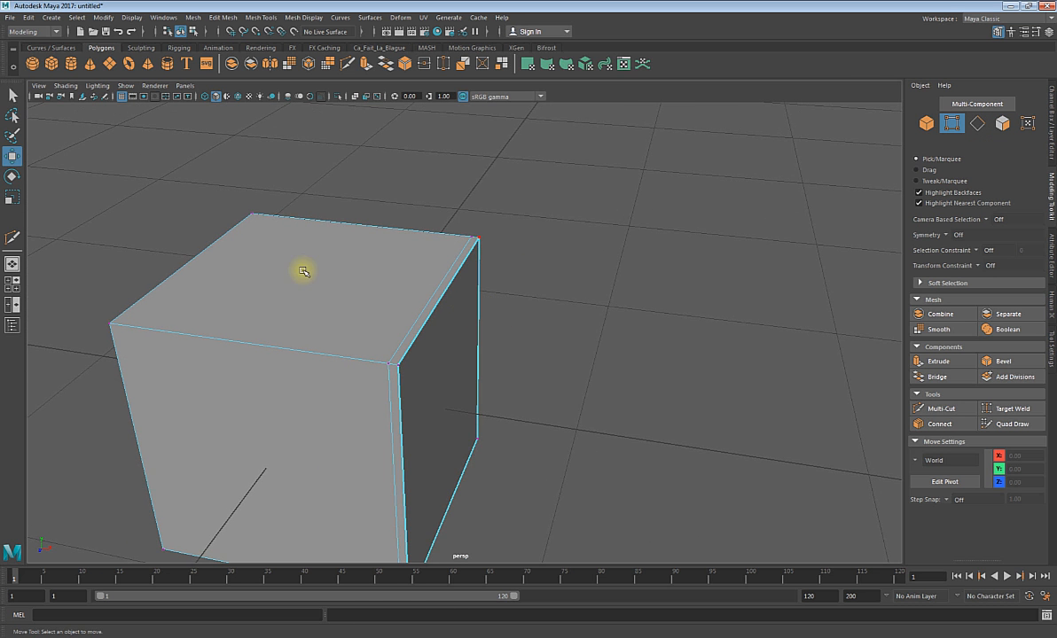
left_click(13, 325)
left_click(66, 165)
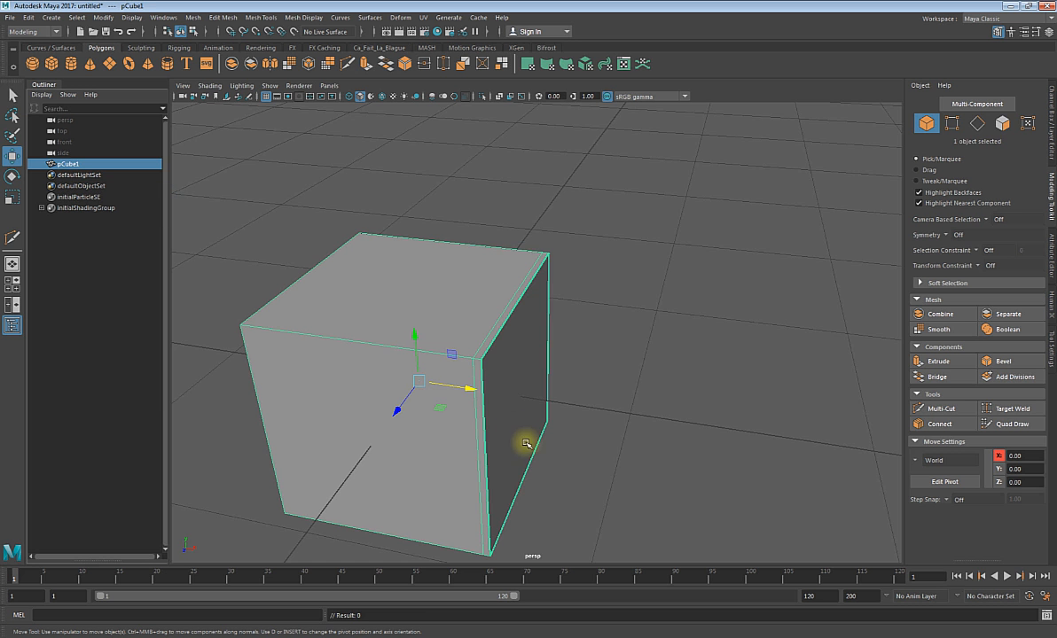
right_click_drag(542, 361, 542, 399)
left_click_drag(547, 402, 649, 419)
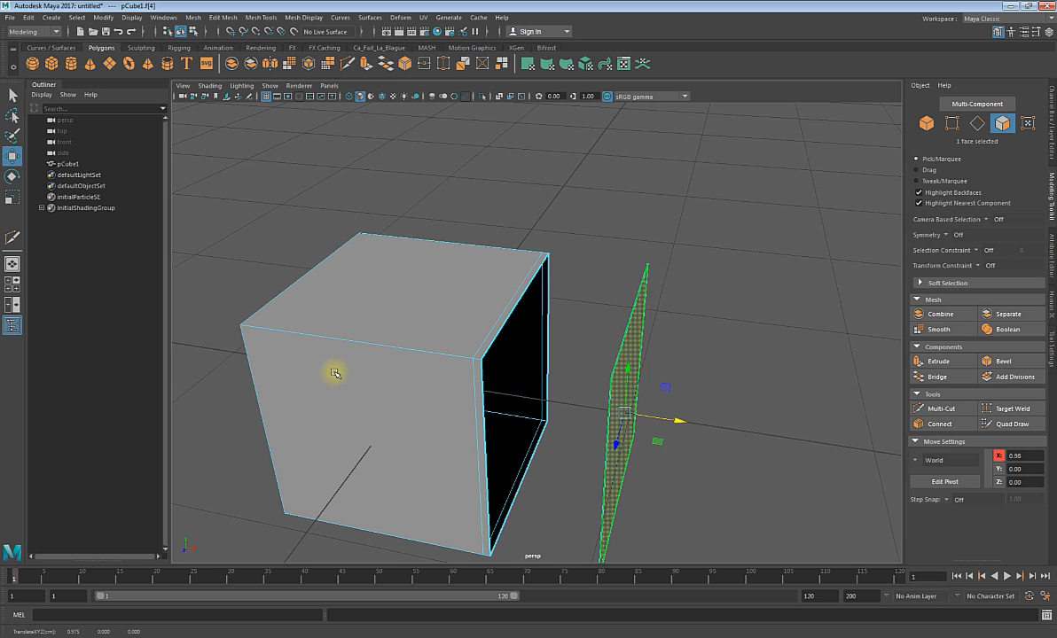
- Select all faces of the open cube and the detached face, and separate them into individual objects
left_click_drag(274, 314, 285, 224, "alt")
left_click_drag(276, 164, 701, 429)
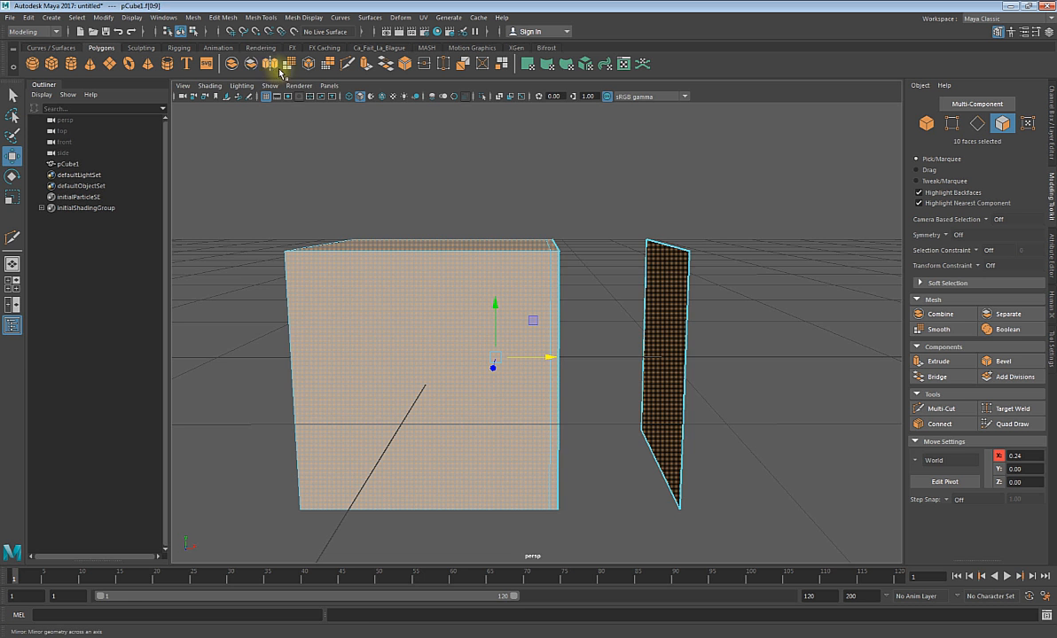
left_click(253, 64)
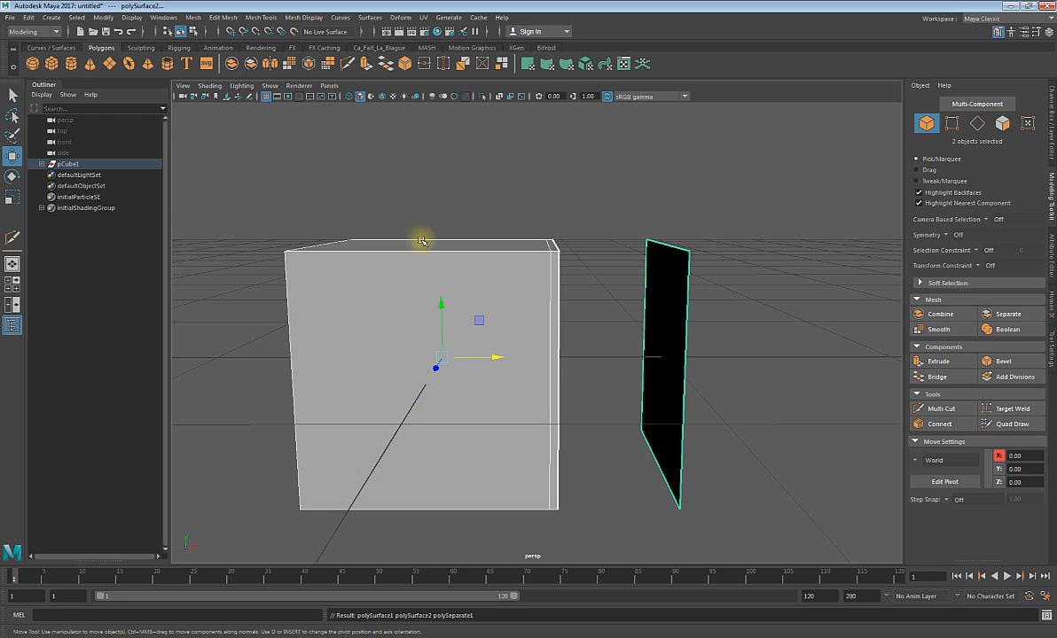
- Expand pCube1 in the Outliner and select its child nodes one after another to identify each separated piece
left_click(40, 165)
left_click(73, 176)
left_click(72, 186)
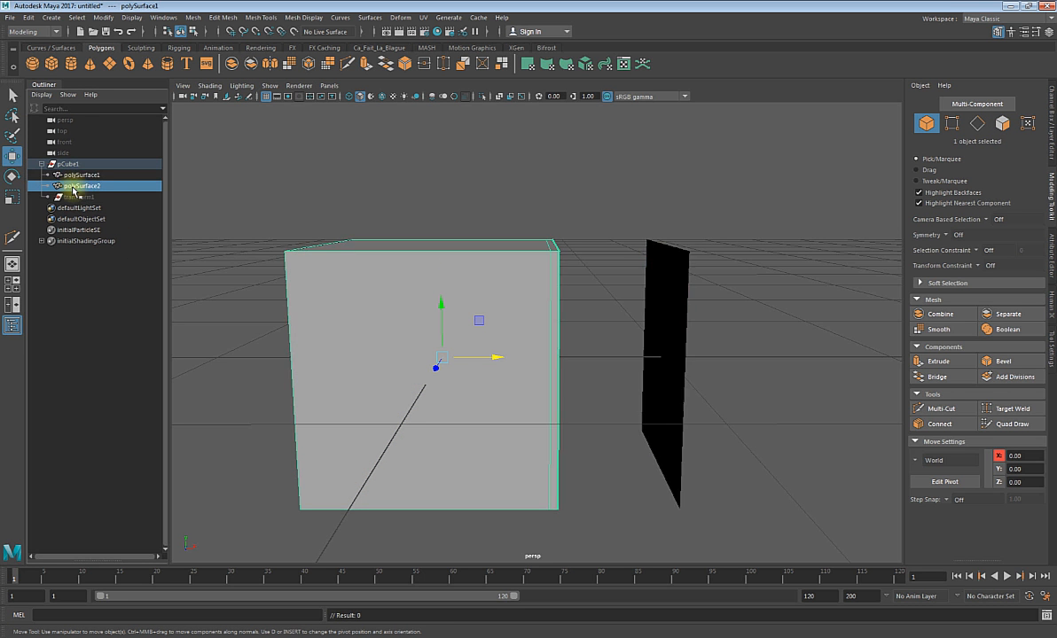
left_click(73, 177)
left_click(75, 186)
left_click(73, 200)
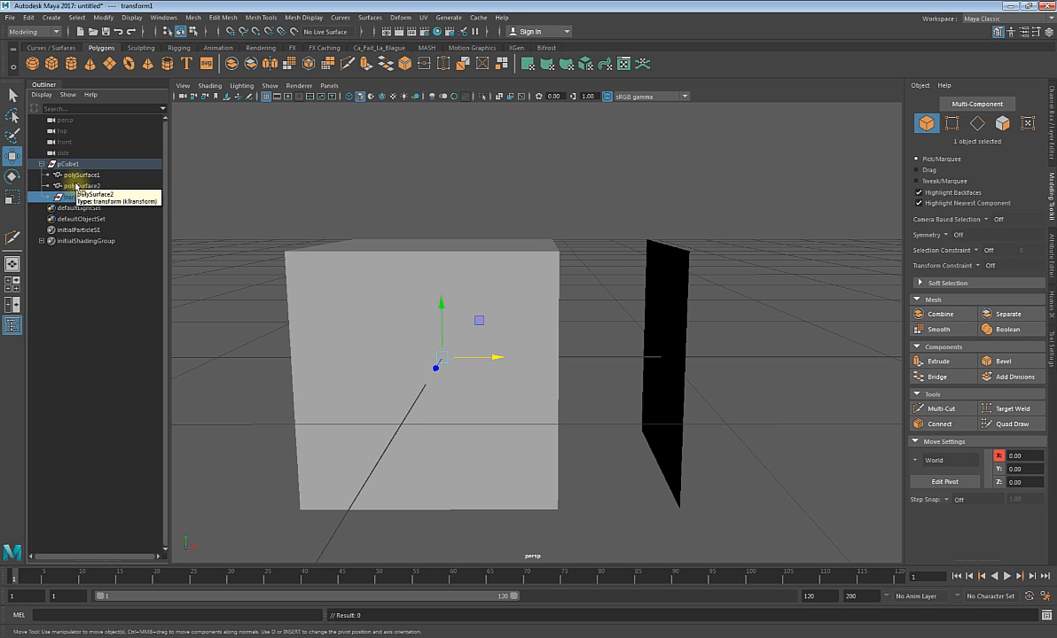
left_click(76, 186)
key("Up")
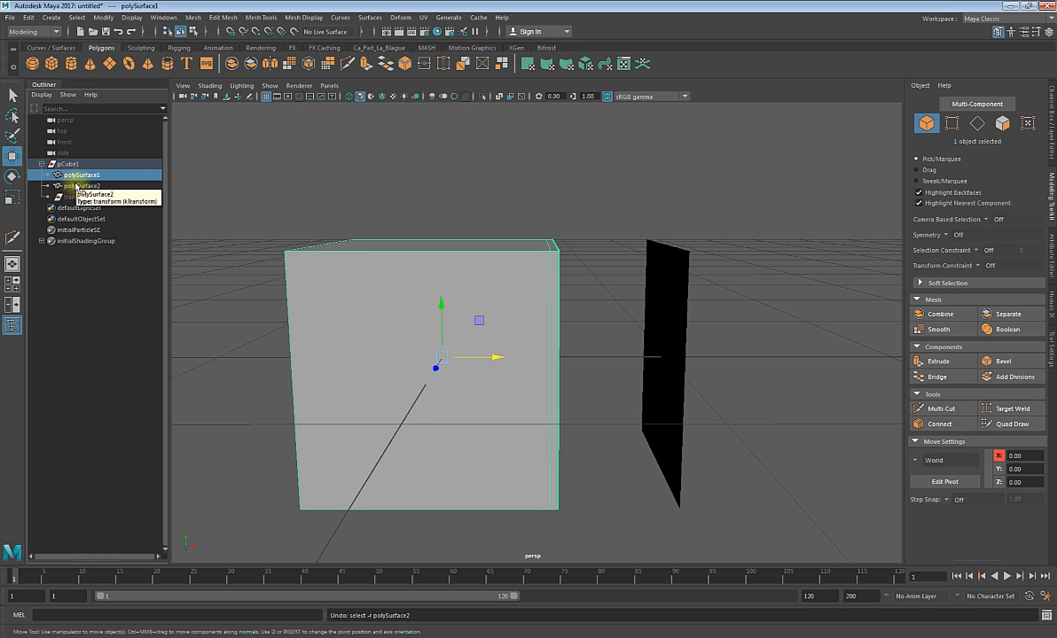
- Undo the separation of pCube1 and the outward move of its detached side face
key("ctrl+z")
key("ctrl+z")
key("ctrl+z")
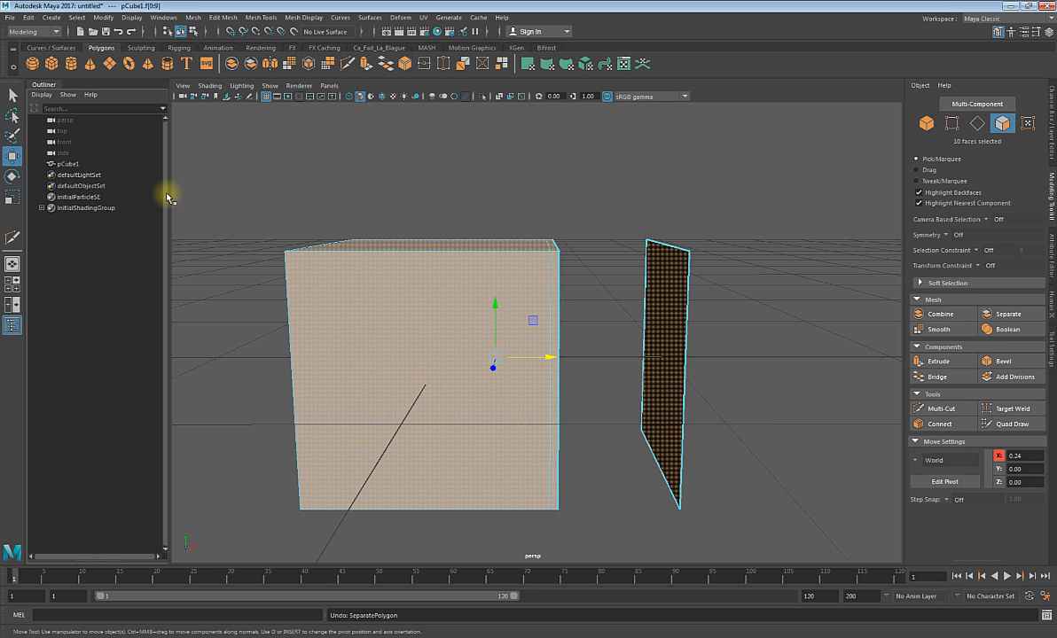
left_click(501, 266)
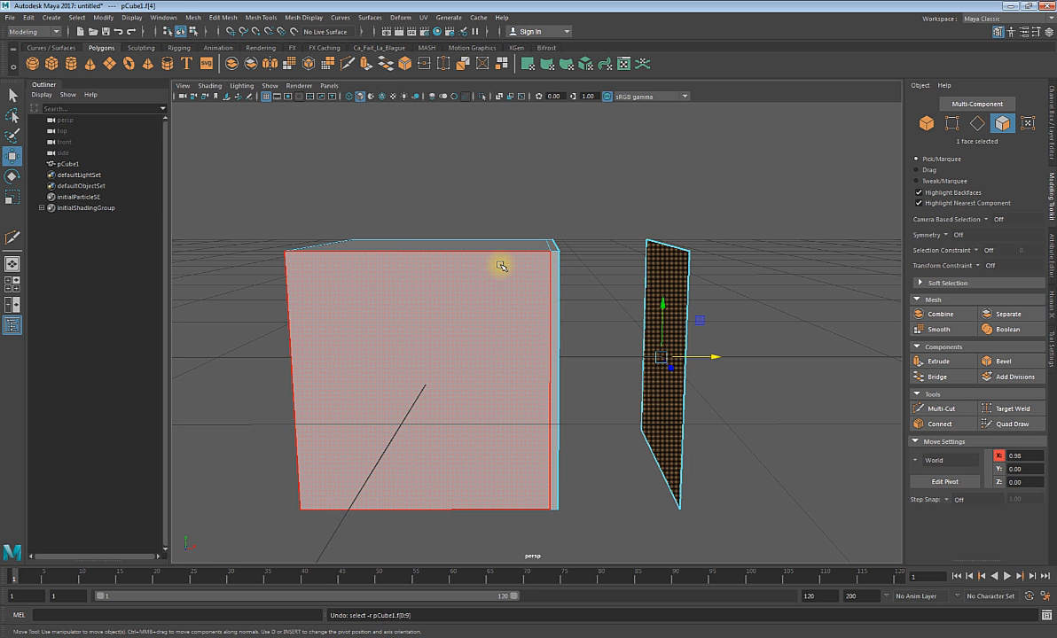
key("ctrl+z")
left_click_drag(524, 274, 498, 293, "alt")
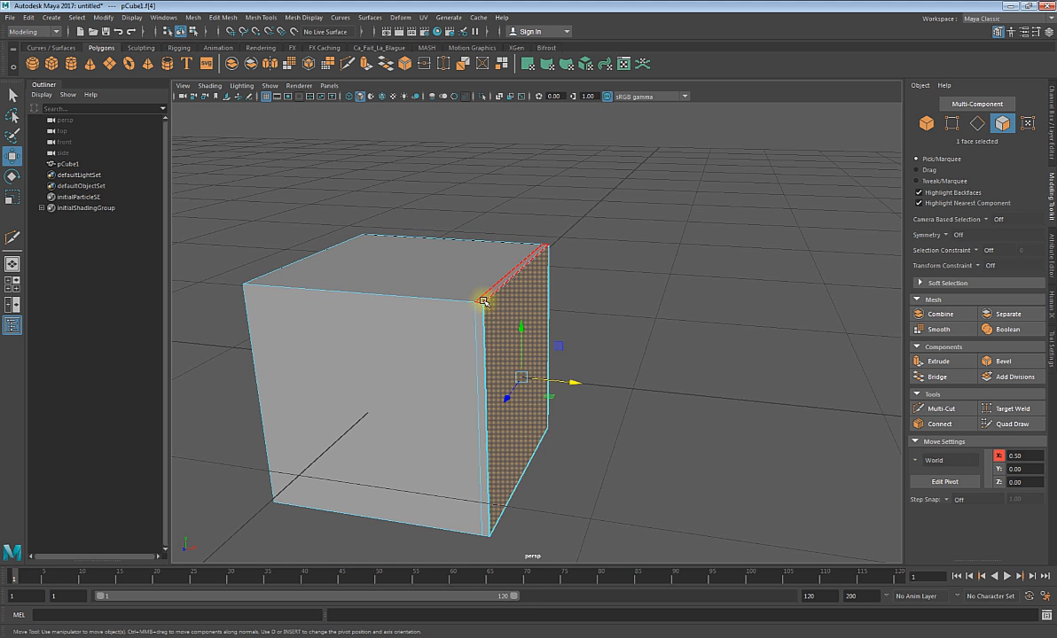
- Try merging the vertices at the cube's upper front corner with a distance threshold of 0.1, and undo the threshold change
right_click_drag(482, 290, 439, 286)
scroll(496, 313, "up", 4)
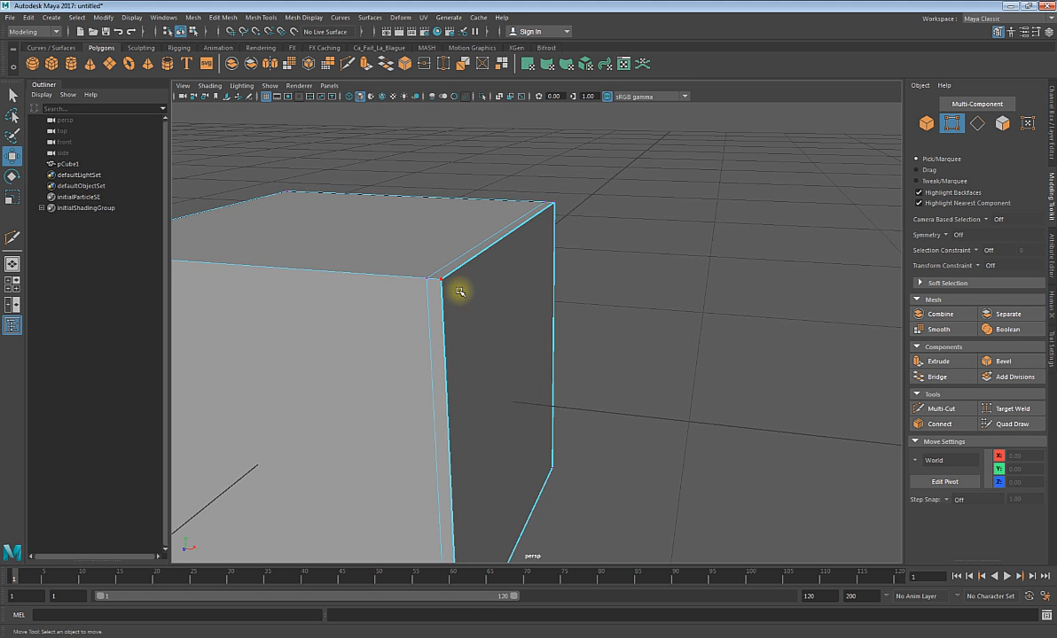
left_click_drag(460, 293, 383, 260)
left_click_drag(349, 314, 373, 309, "alt")
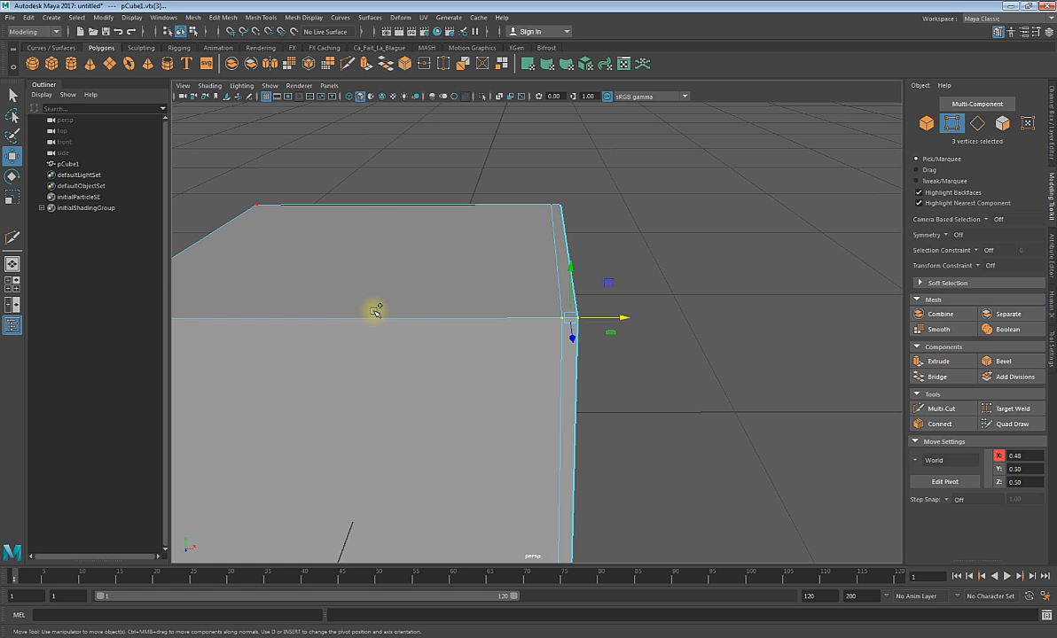
key("shift+m")
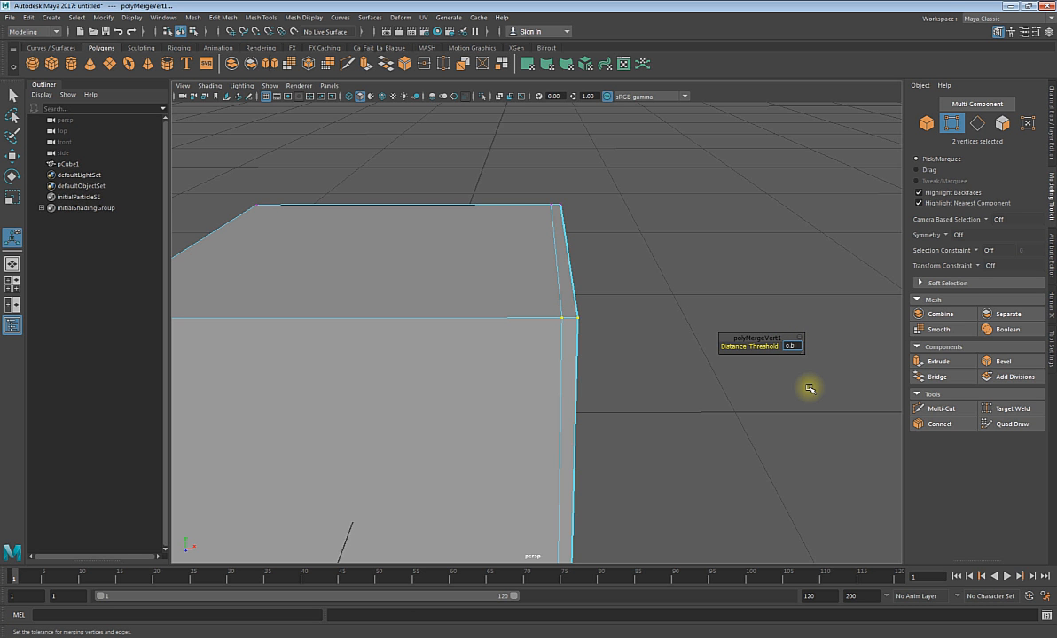
key("Return")
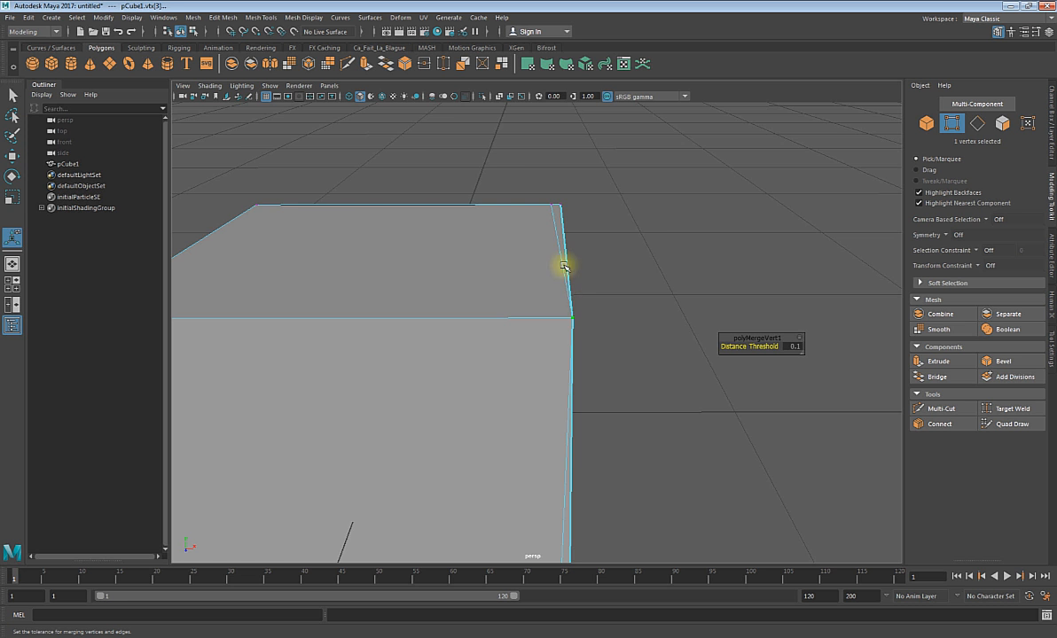
left_click_drag(552, 319, 493, 314, "alt")
middle_click_drag(519, 319, 511, 311)
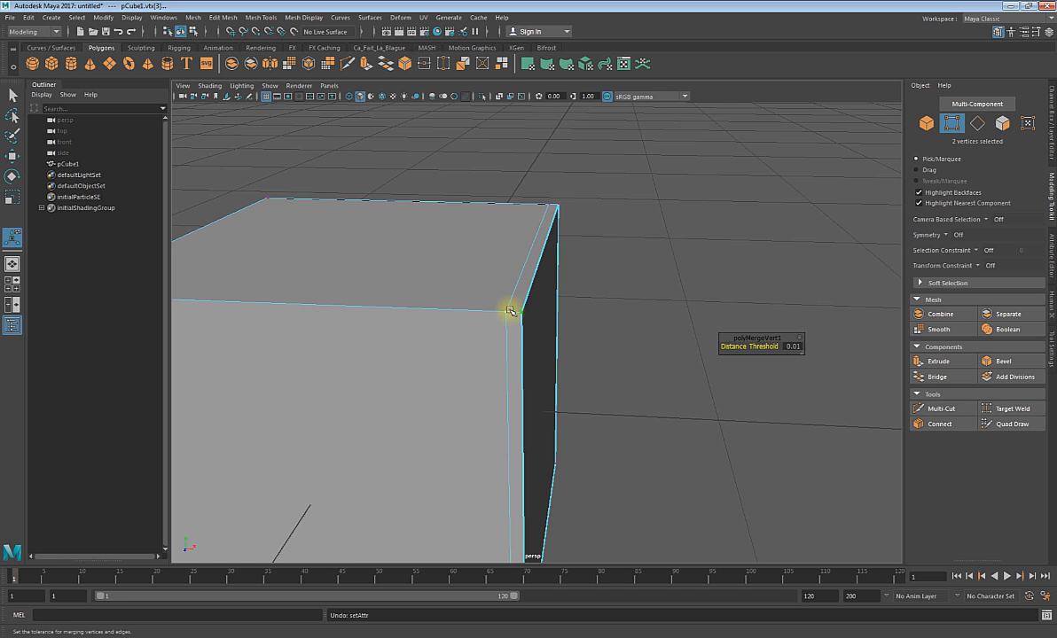
key("ctrl+z")
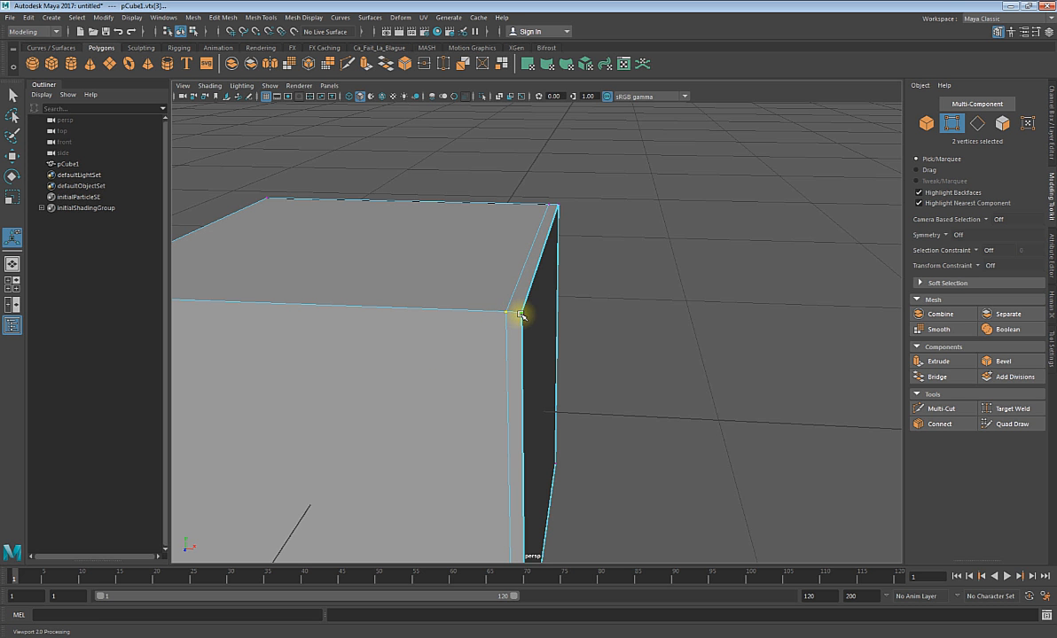
- Repeat the merge on the same corner vertices with a distance threshold of 0.001, and undo the merges and the vertex selection
key("g")
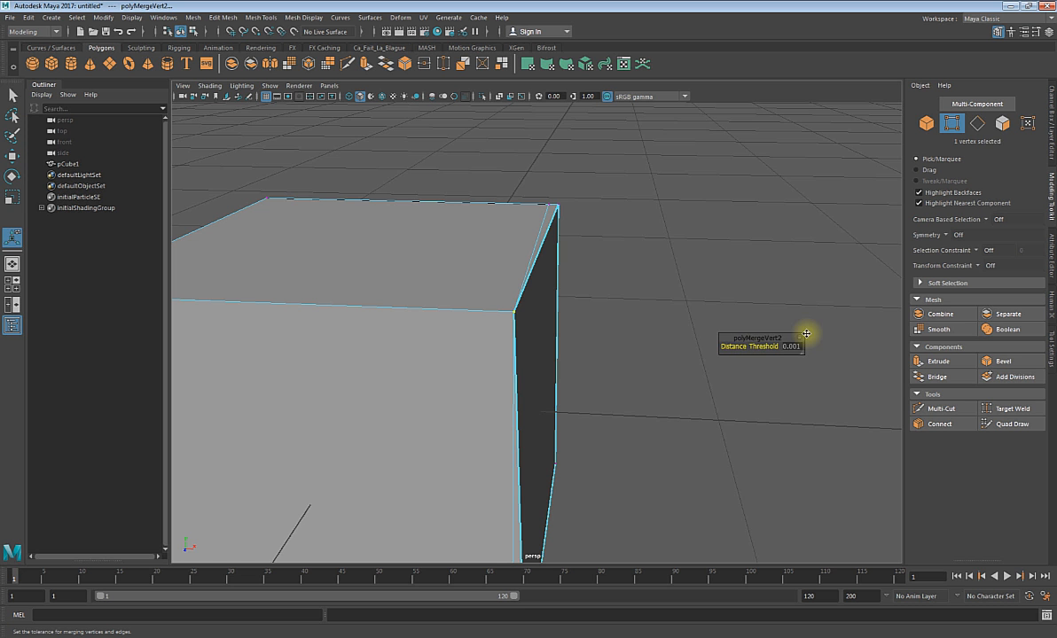
key("ctrl+z")
key("ctrl+z")
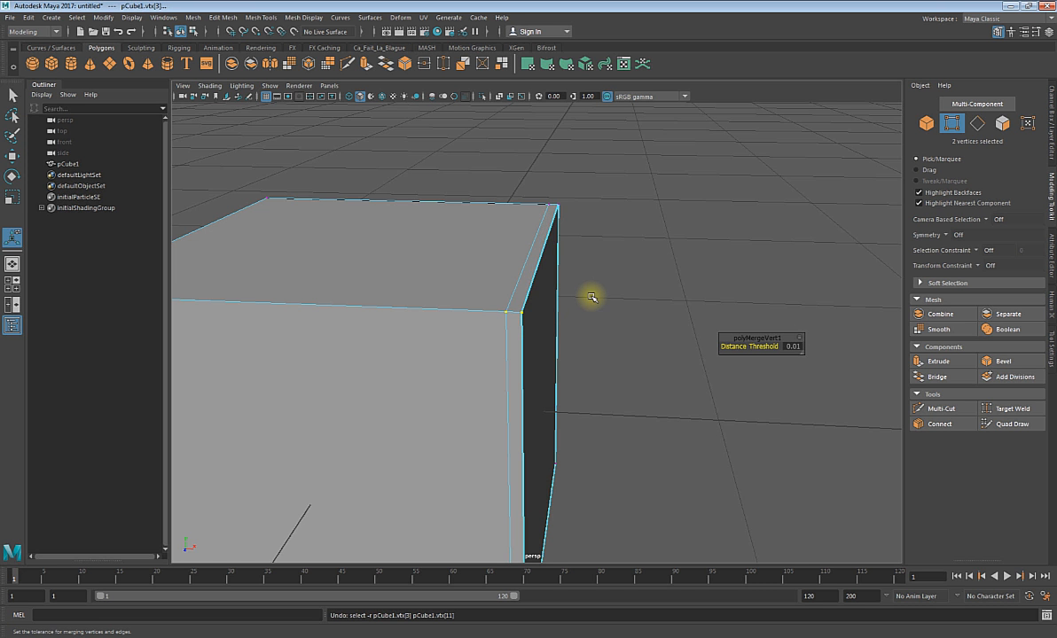
key("ctrl+z")
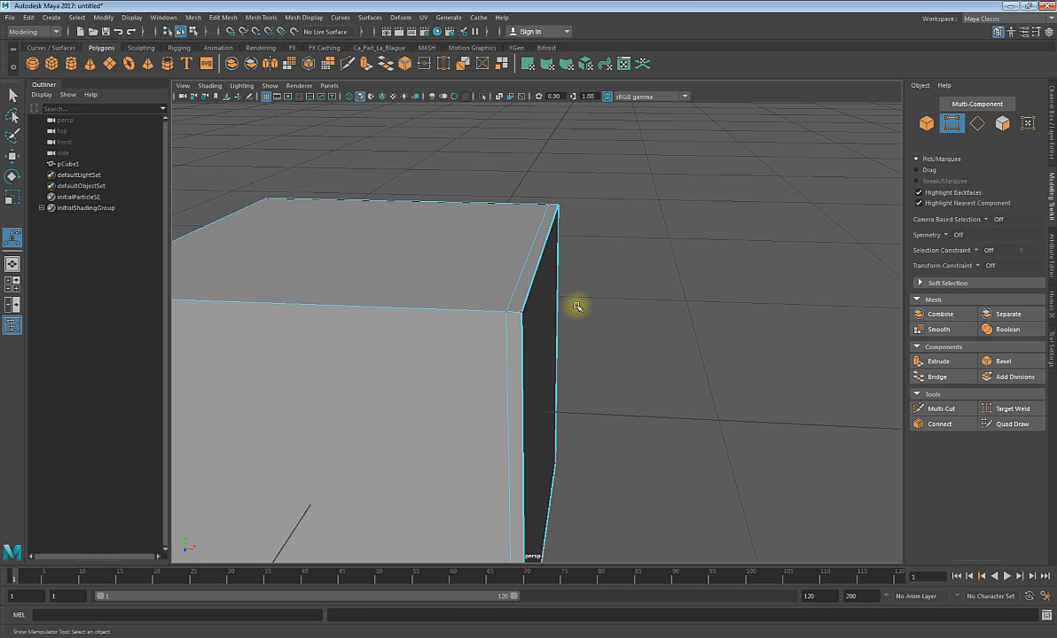
- Select the three vertices at the cube's upper front corner and try merging them with a distance threshold of 0.01
left_click_drag(575, 304, 526, 285, "alt")
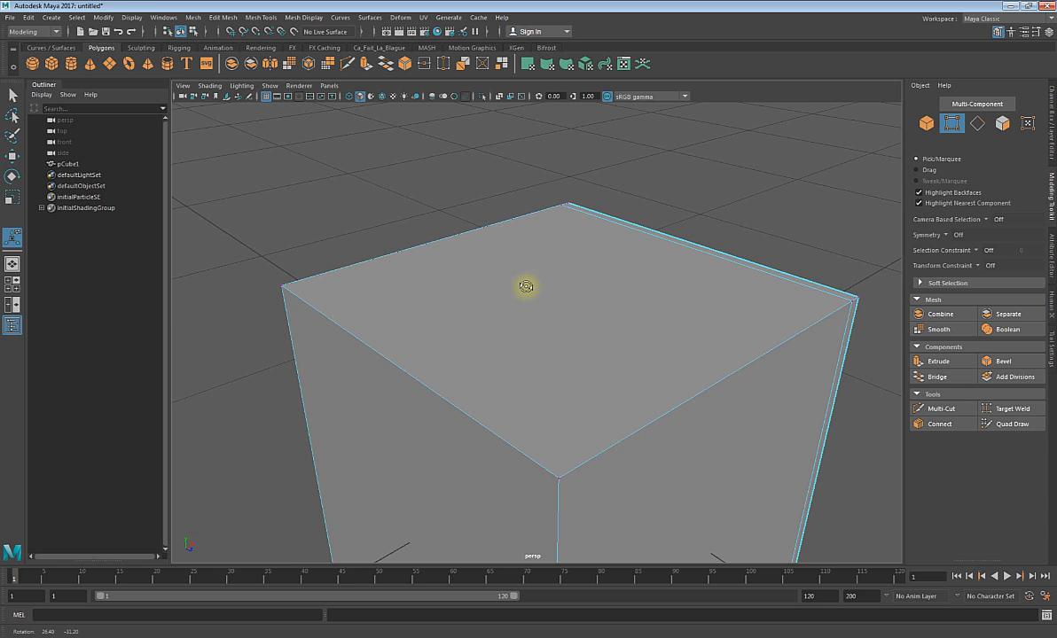
middle_click_drag(859, 346, 587, 351, "alt")
left_click_drag(586, 350, 547, 337, "alt")
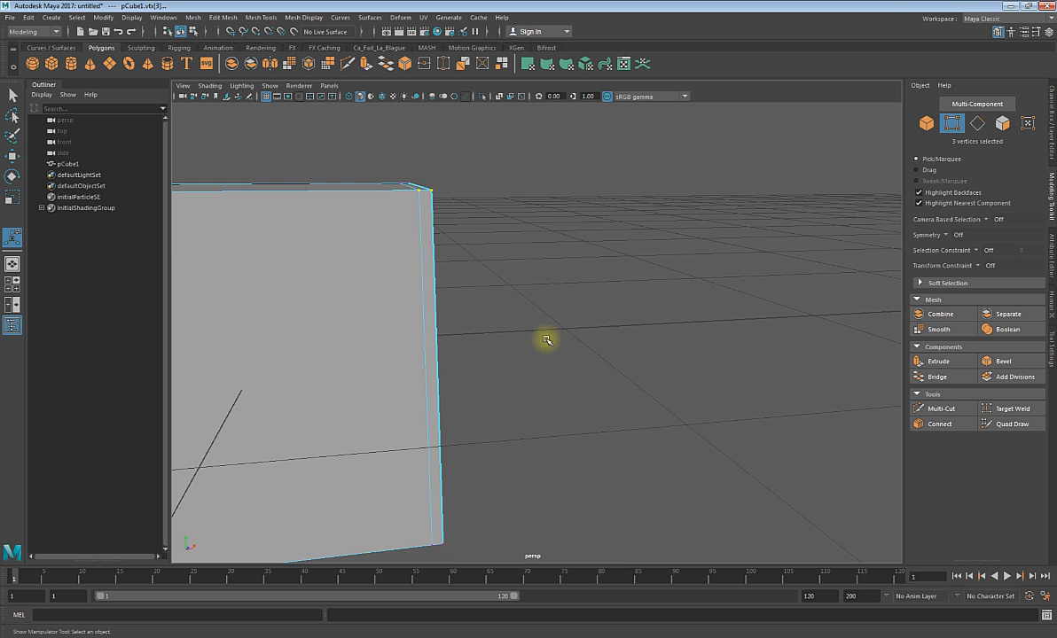
middle_click_drag(514, 333, 543, 376, "alt")
key("g")
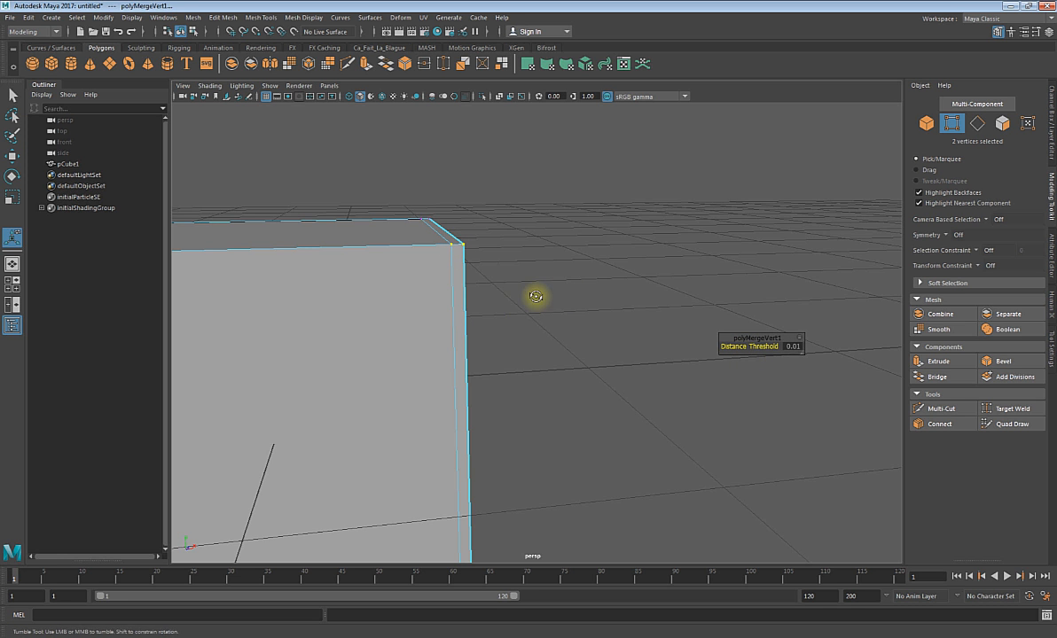
- Switch to edge selection and select the six edges outlining the cube's top, including those along the detached side face
left_click_drag(538, 300, 394, 236, "alt")
left_click(478, 312)
right_click_drag(394, 237, 385, 205)
left_click(352, 291)
double_click(358, 282)
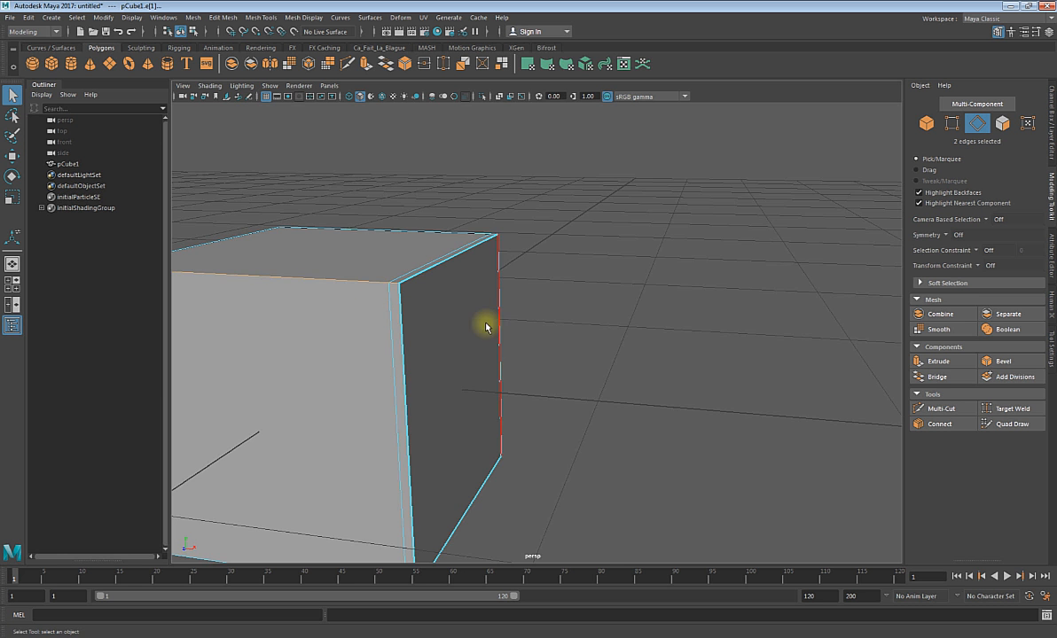
left_click_drag(485, 323, 267, 415, "alt")
left_click(267, 415, "shift")
left_click_drag(372, 432, 615, 431, "alt")
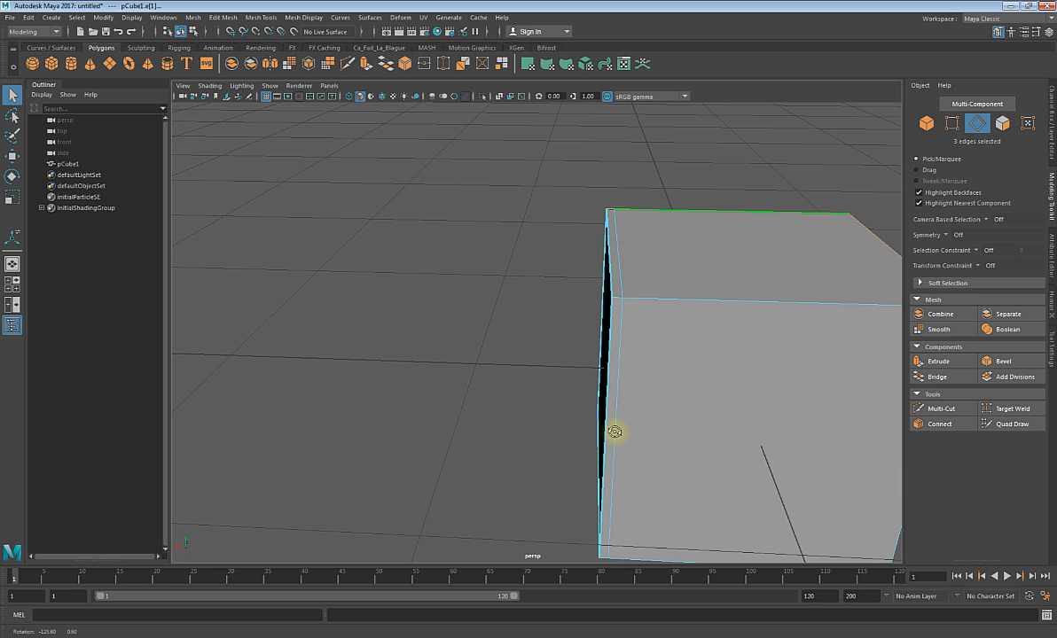
left_click(677, 285, "shift")
left_click(609, 269, "shift")
left_click_drag(615, 317, 656, 371, "alt")
left_click(622, 306, "shift")
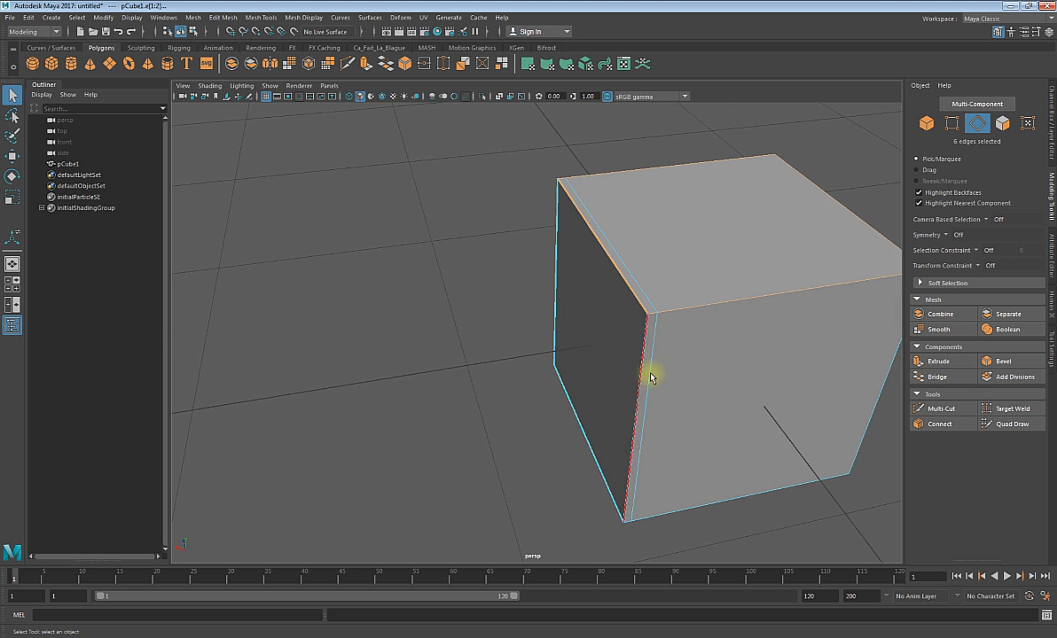
- Turn off the polygon border edge display for the cube and clear the edge selection
left_click(131, 18)
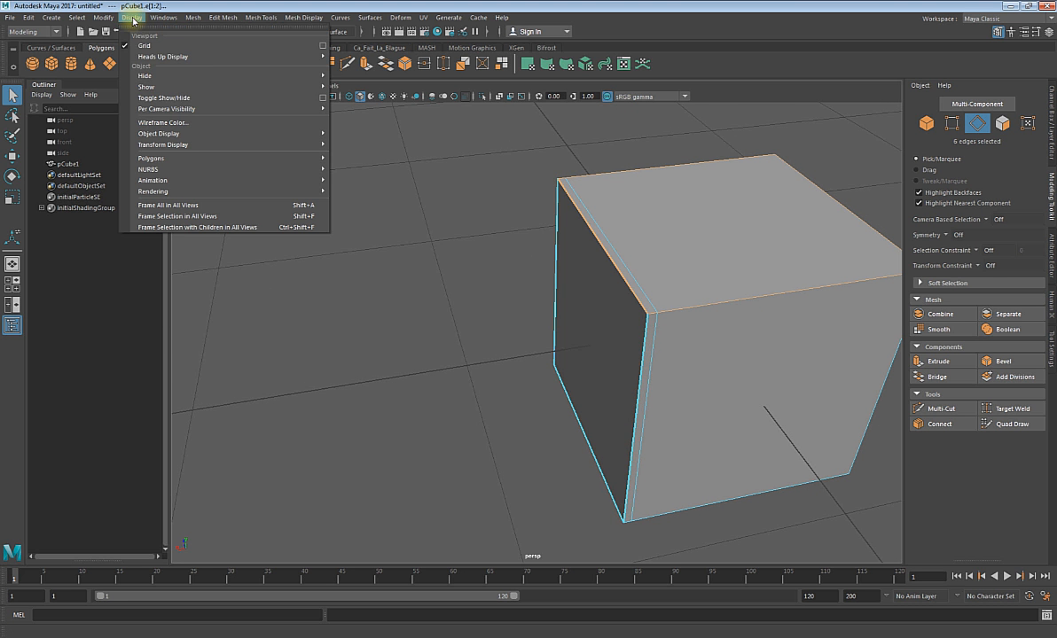
mouse_move(104, 16)
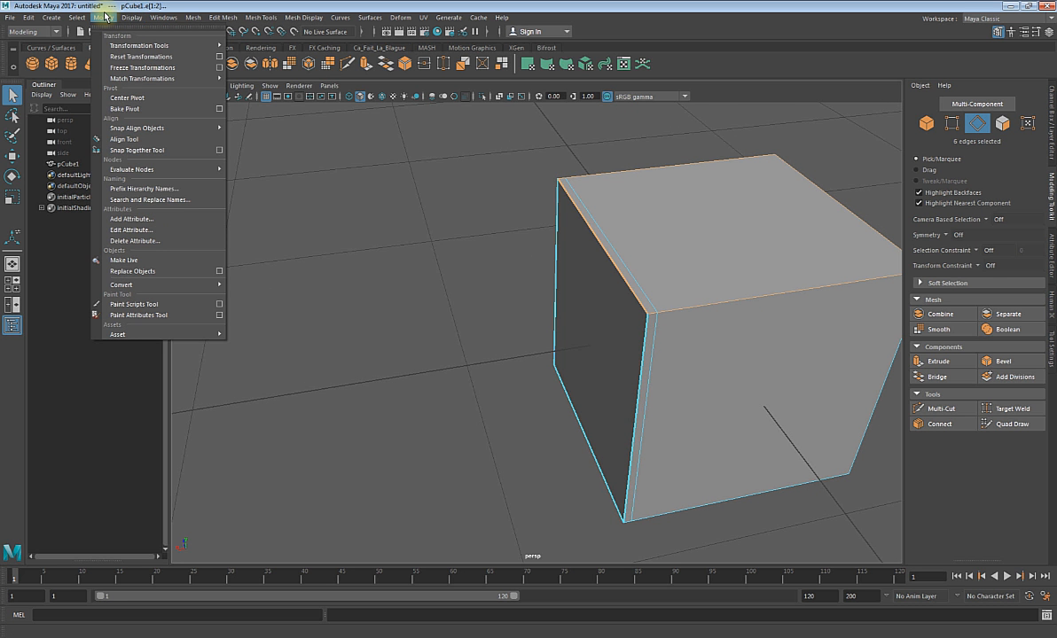
mouse_move(163, 17)
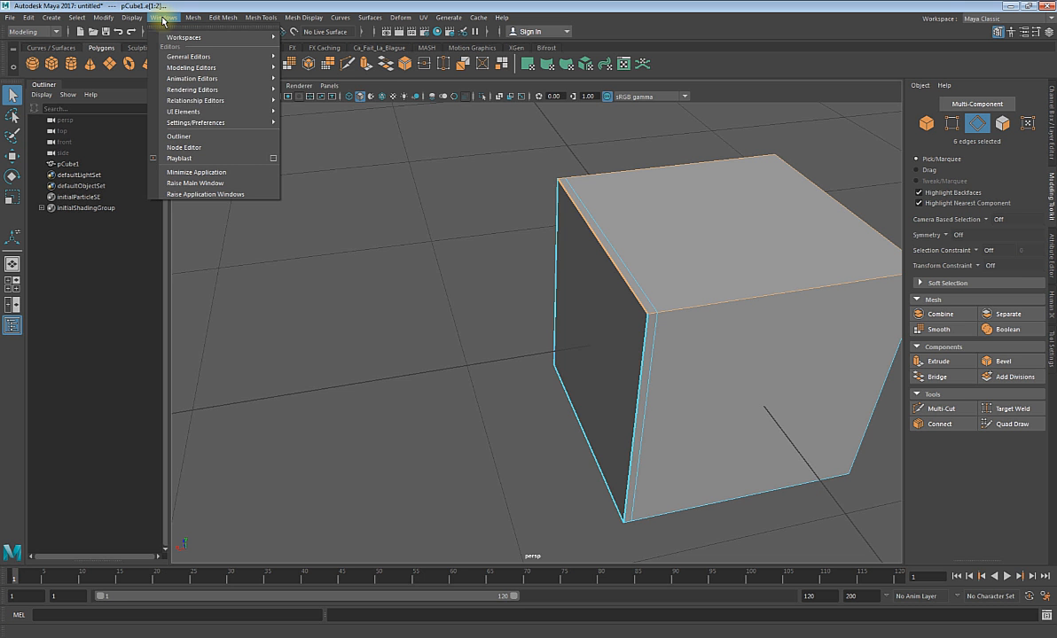
mouse_move(185, 90)
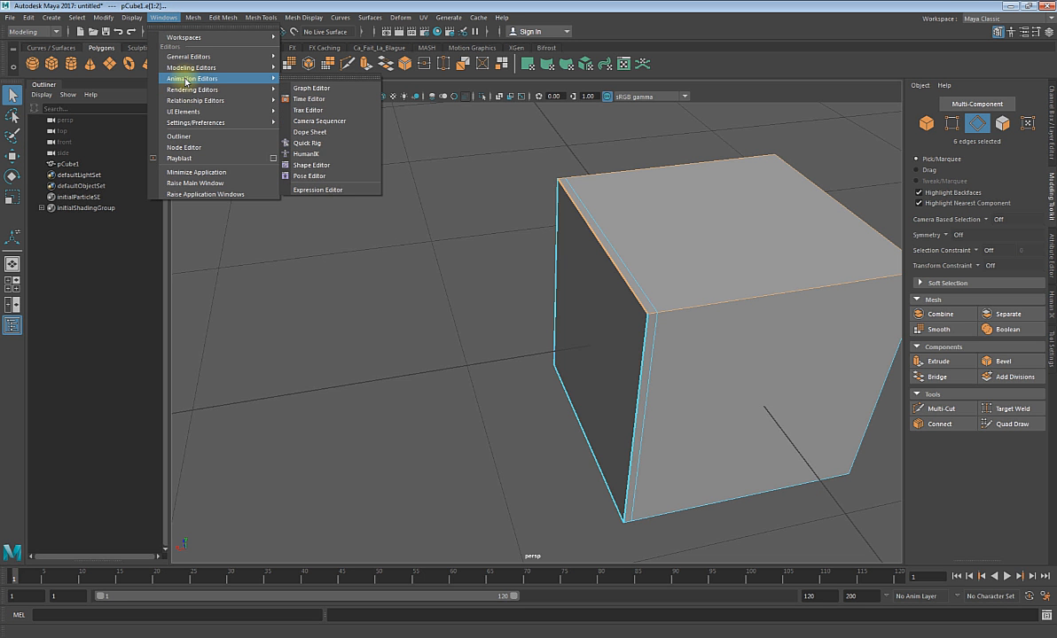
mouse_move(181, 160)
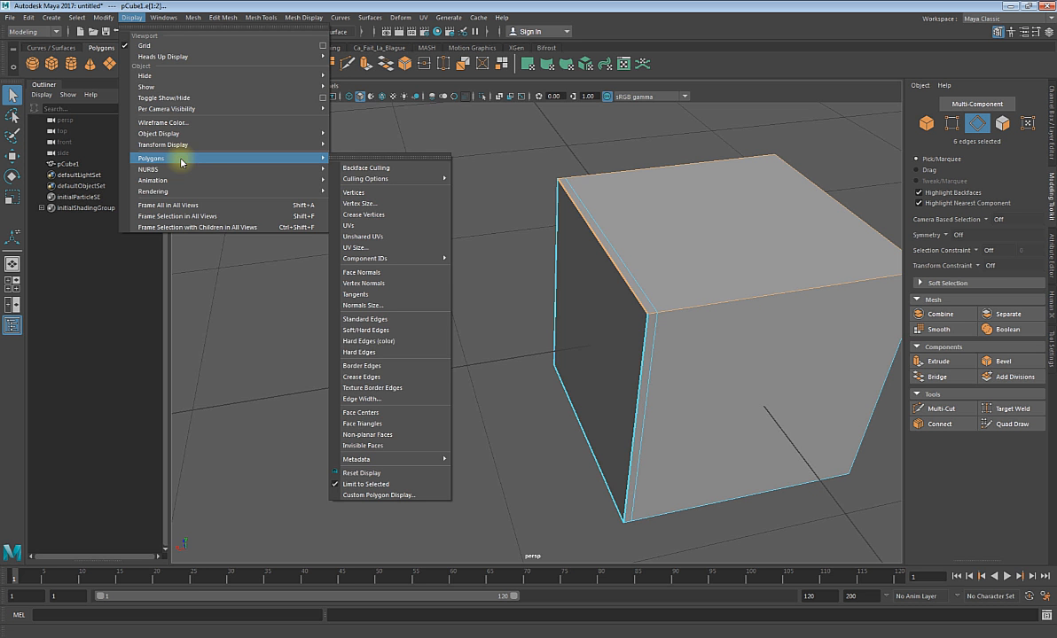
left_click(350, 342)
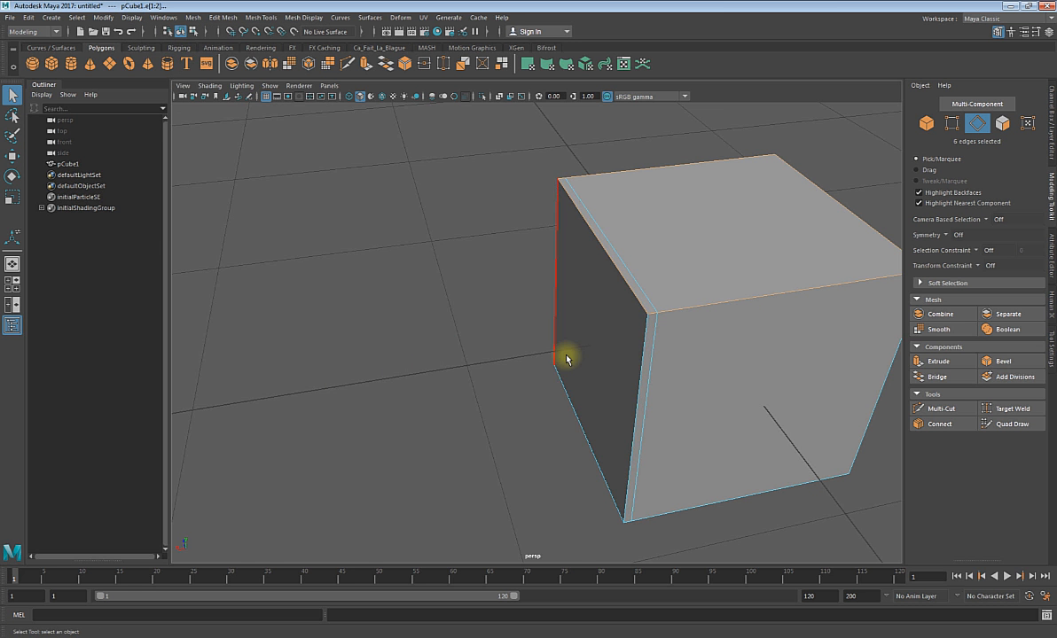
left_click_drag(567, 358, 637, 333, "alt")
scroll(716, 334, "down", 5)
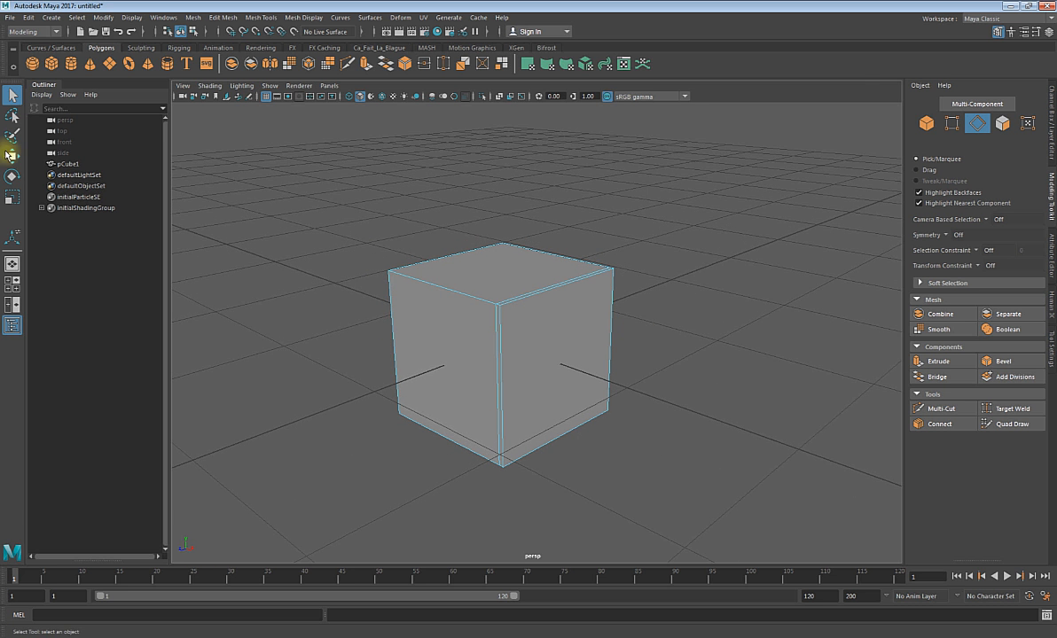
- Select pCube1's detached side face, try moving it outward along X to 2.08, and undo the move
left_click(68, 164)
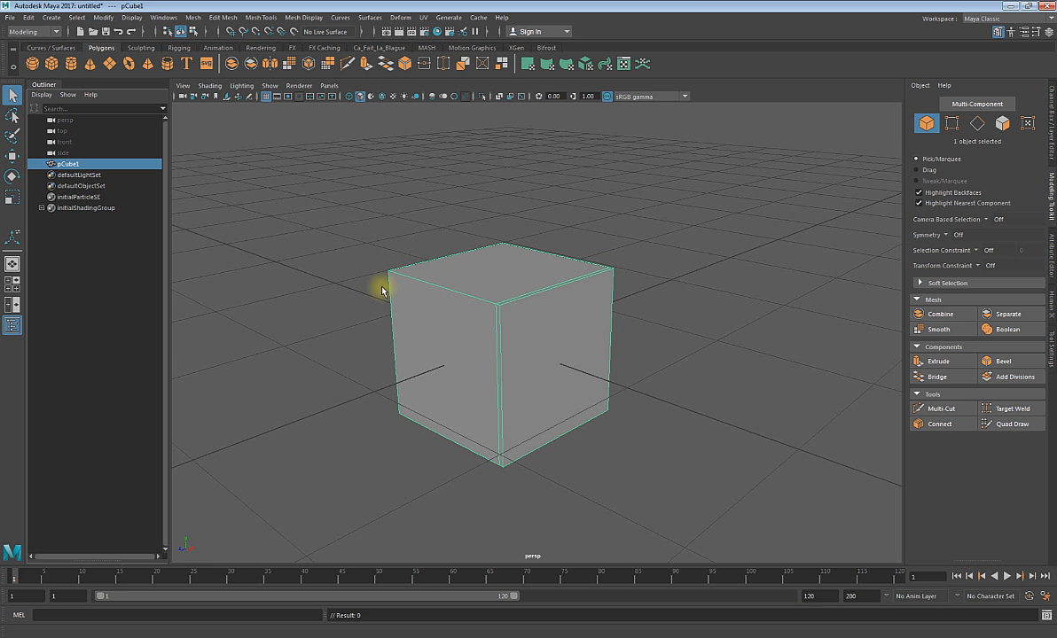
left_click_drag(382, 291, 394, 290, "alt")
key("F11")
left_click(566, 354)
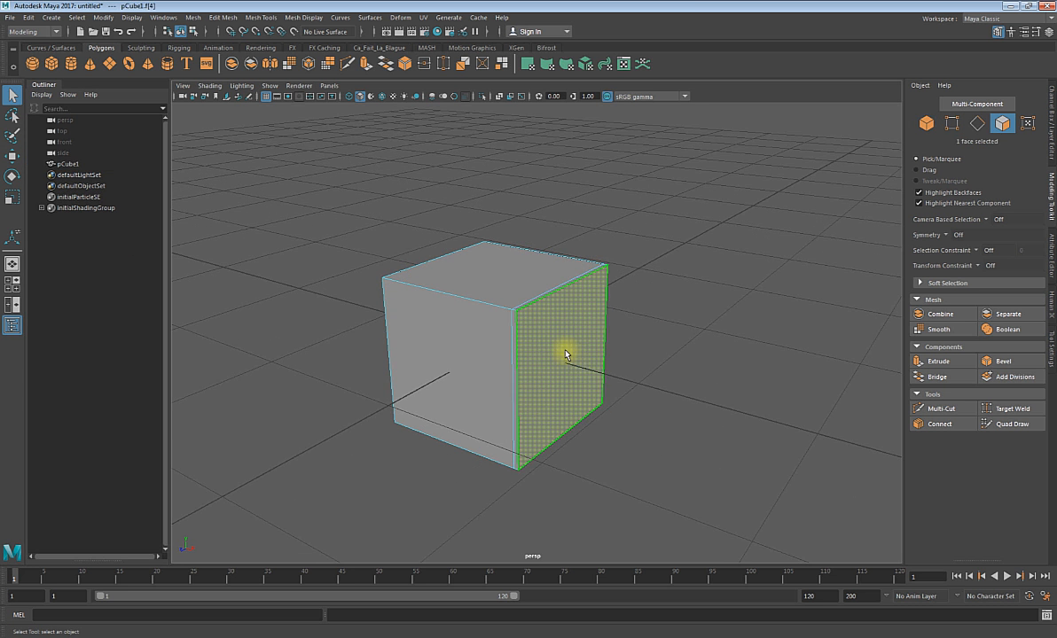
key("w")
left_click_drag(608, 378, 817, 484)
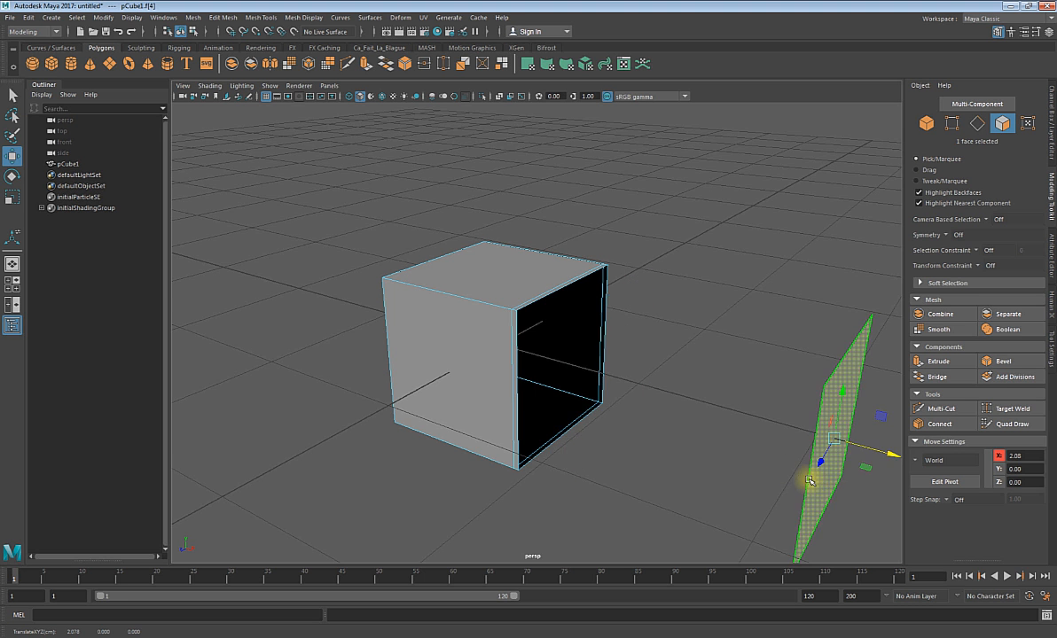
key("ctrl+z")
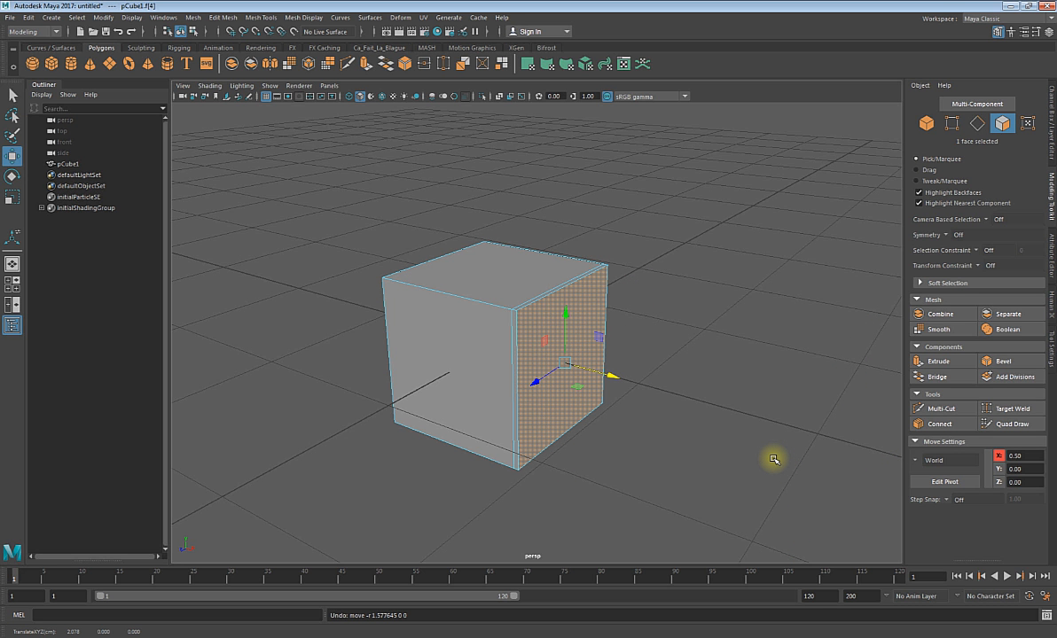
- Select the cube's upper front edges and the adjoining top edge beside the detached face, and bevel them with a fraction of 0.5
scroll(734, 443, "up", 5)
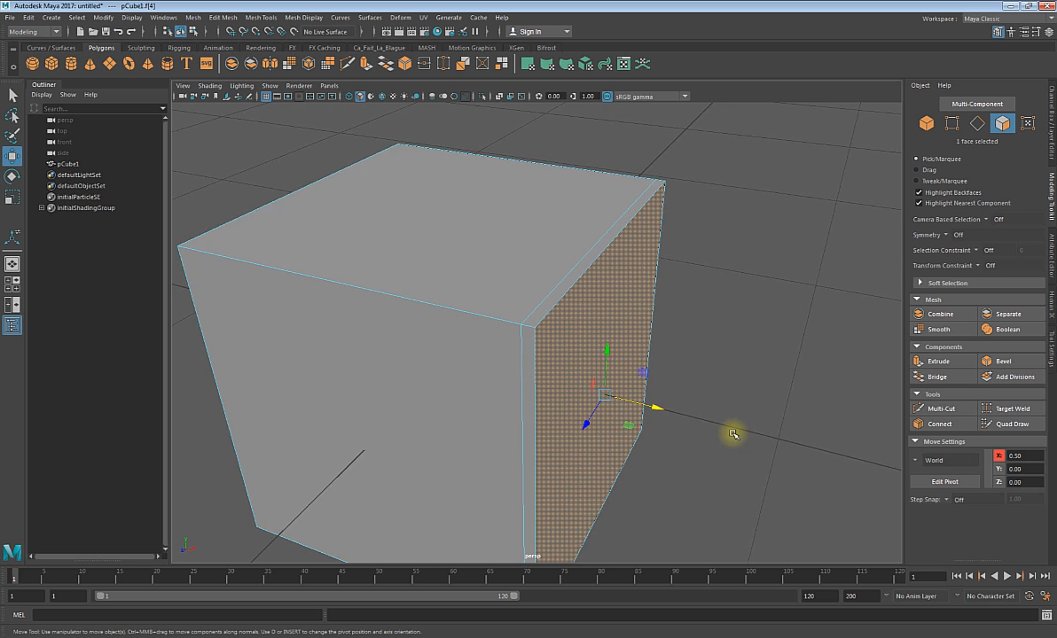
right_click(783, 276)
left_click(732, 269)
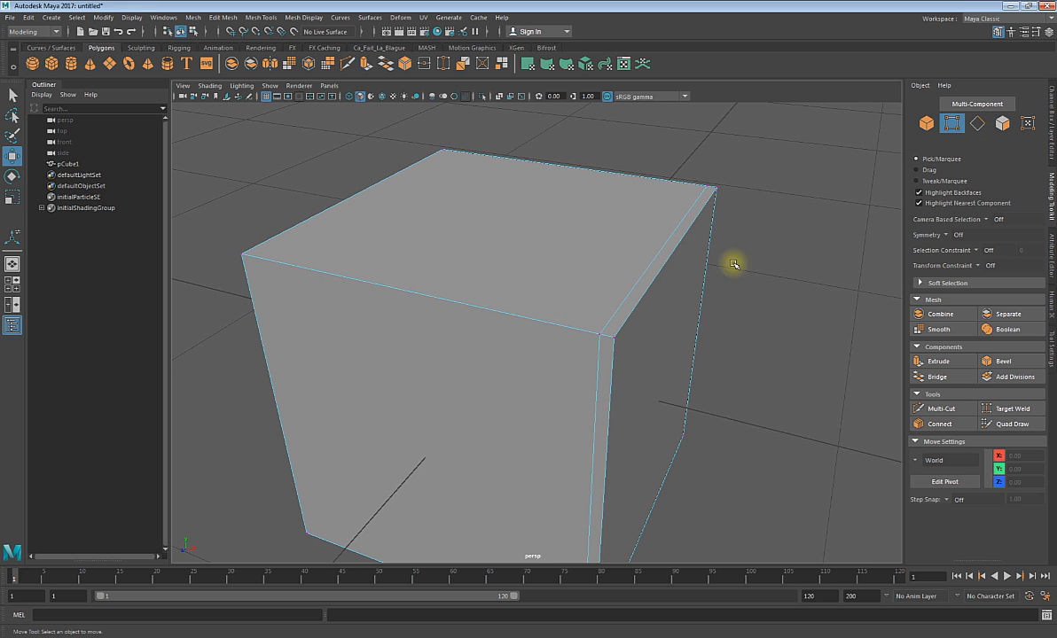
left_click(539, 293)
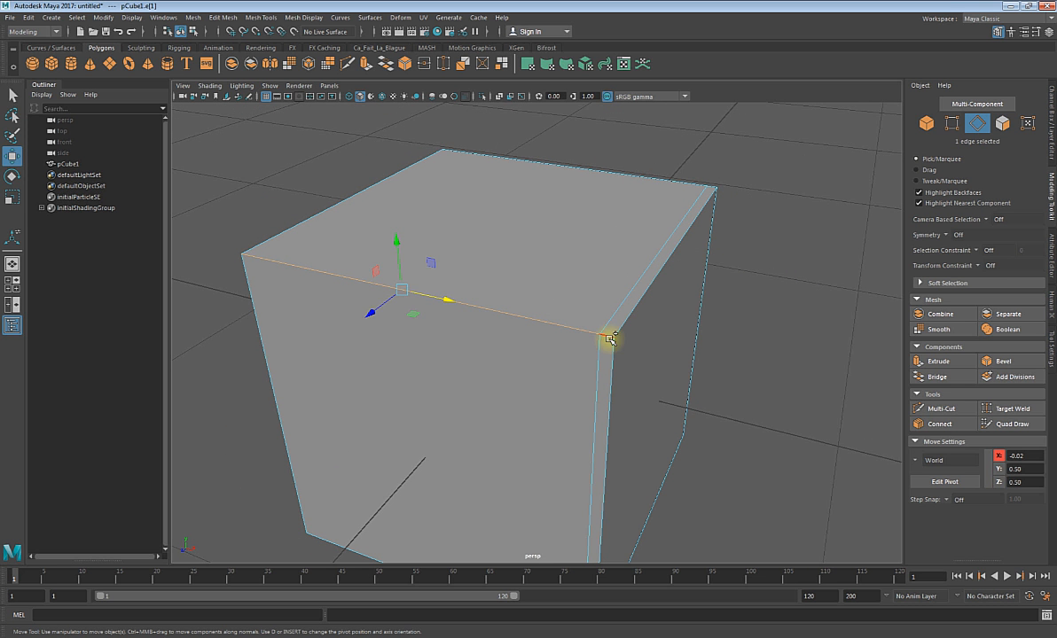
left_click(631, 303, "shift")
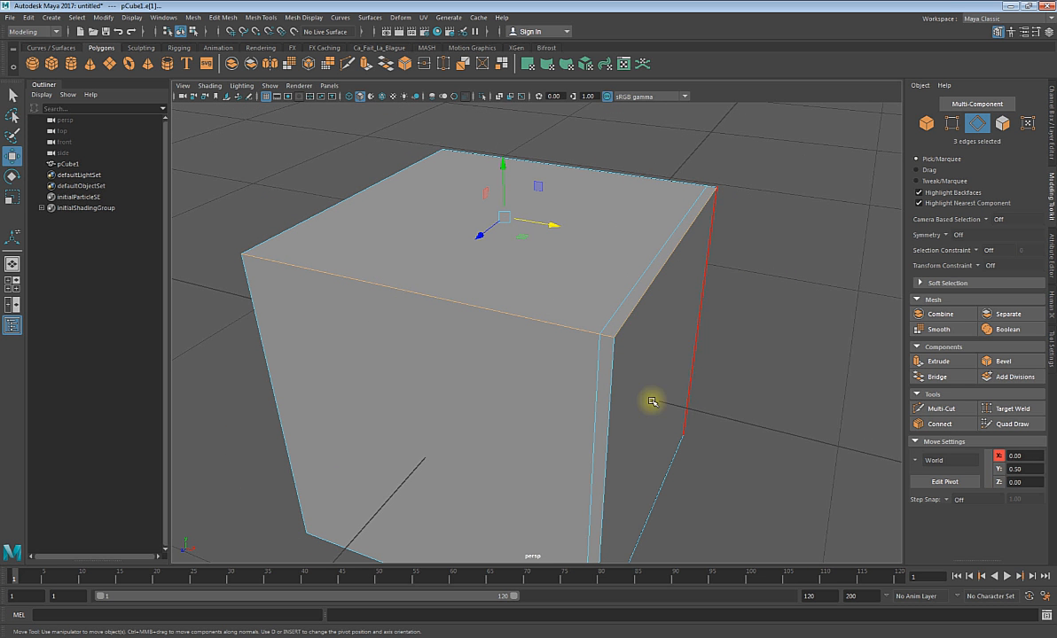
left_click(1000, 361)
left_click_drag(582, 352, 613, 224, "alt")
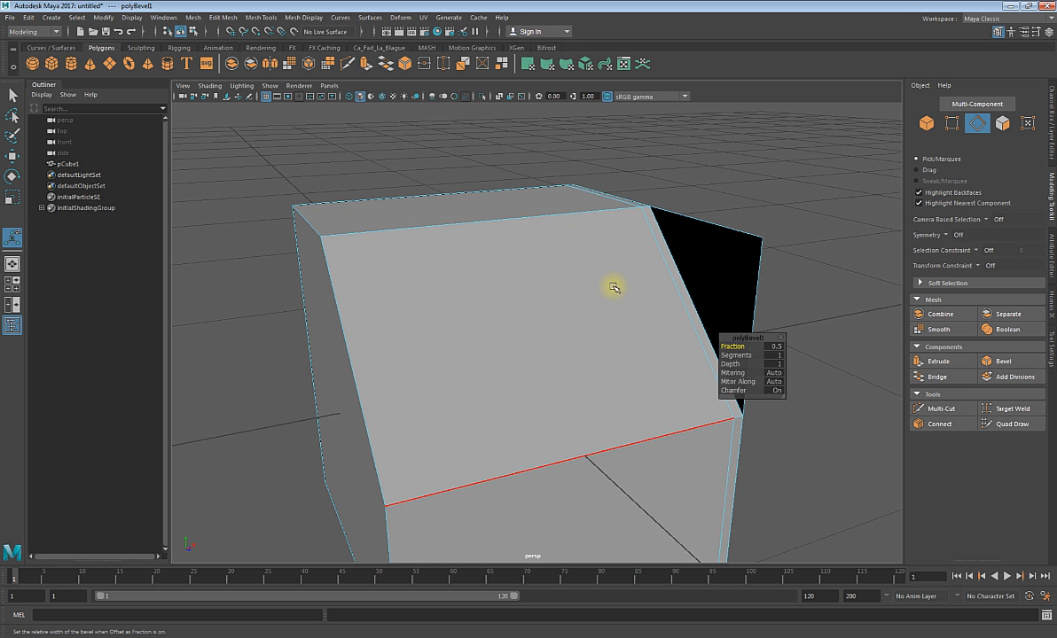
left_click_drag(611, 285, 625, 258, "alt")
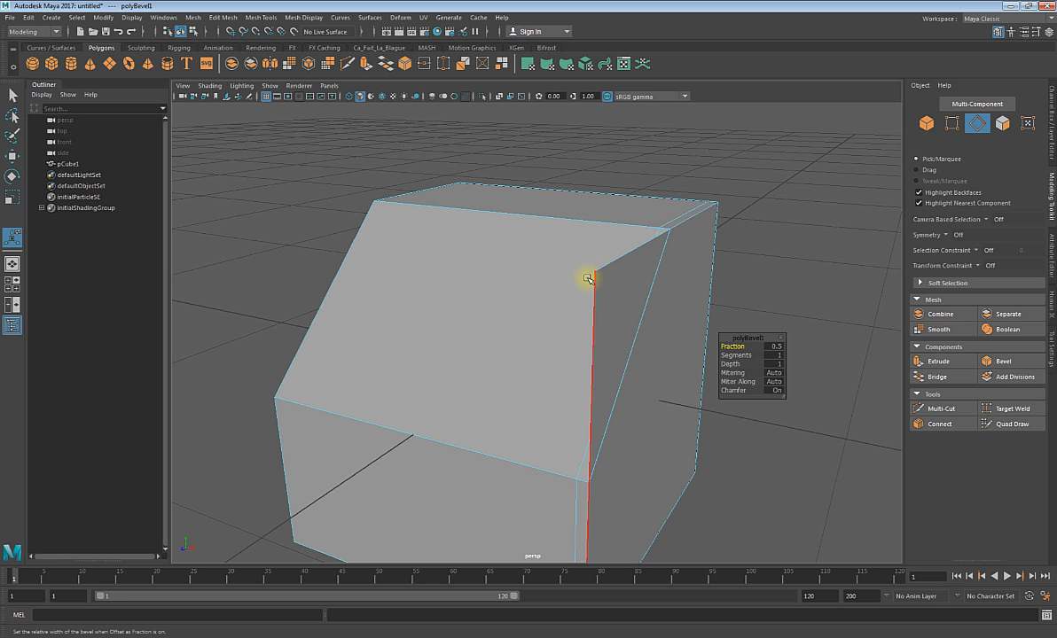
- Undo the three-edge bevel, try beveling only the top edge beside the detached face, and undo that bevel too
key("ctrl+z")
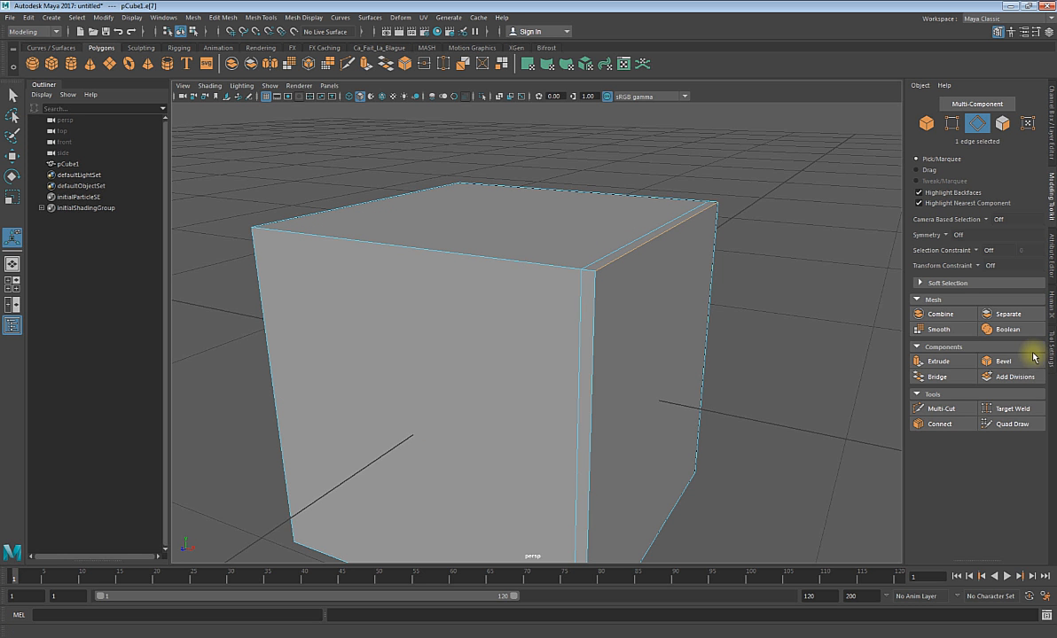
left_click(1026, 363)
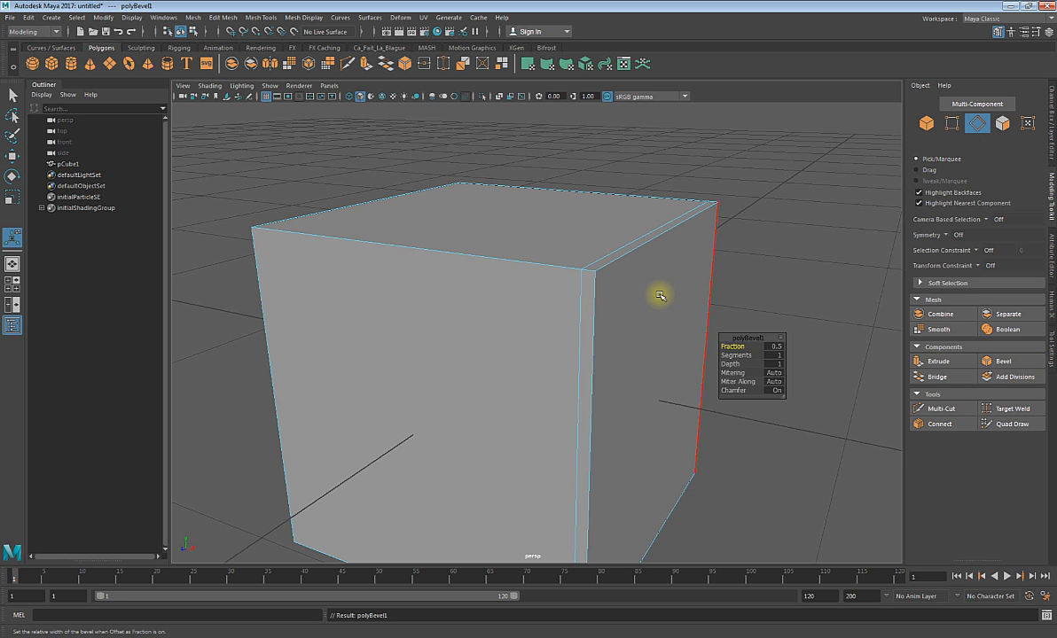
left_click_drag(661, 295, 660, 307, "alt")
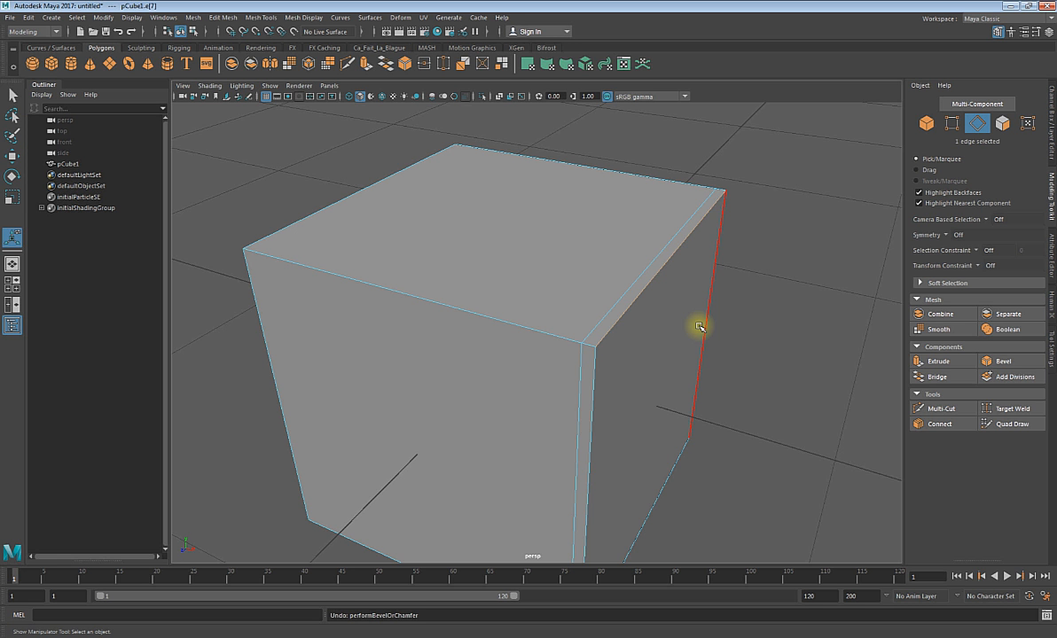
left_click(666, 299)
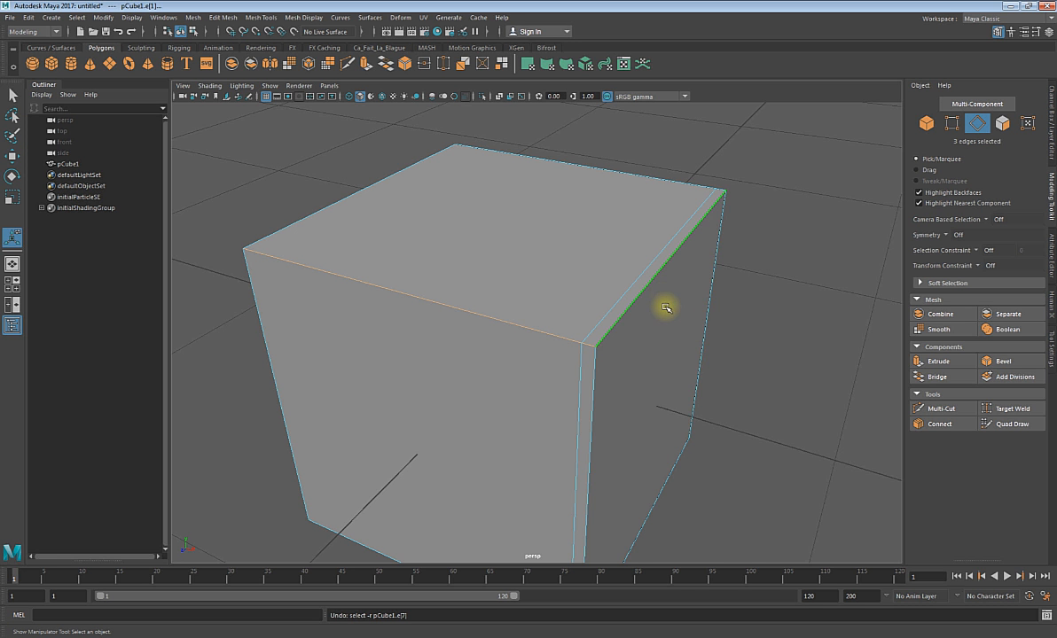
- Select the cube's detached side face in face mode, try moving it outward along X, and undo the move
key("F11")
key("w")
left_click(670, 408)
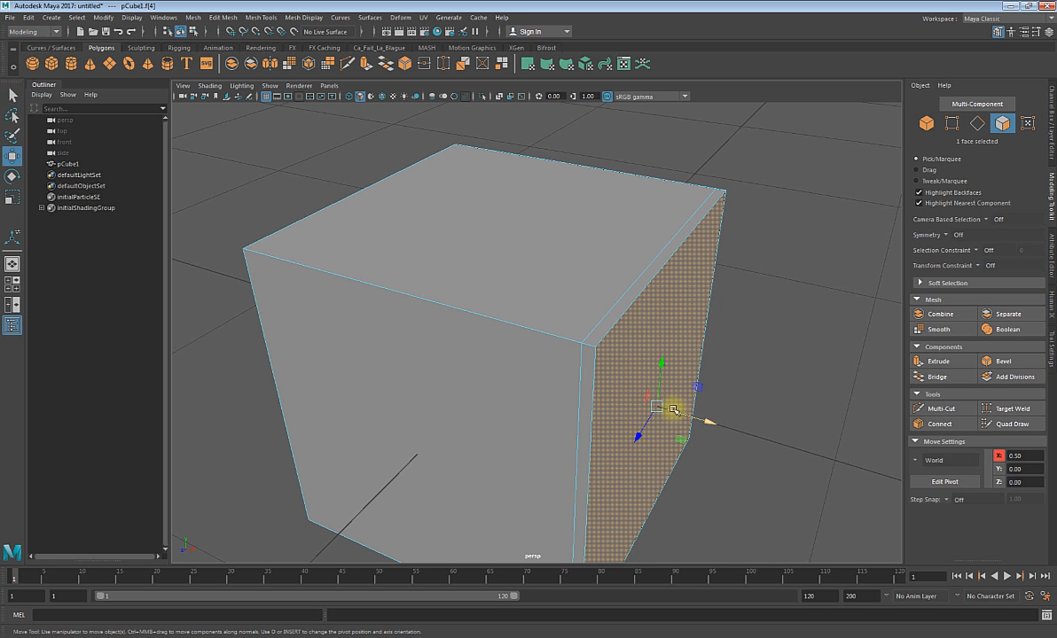
left_click_drag(673, 408, 807, 465)
key("ctrl+z")
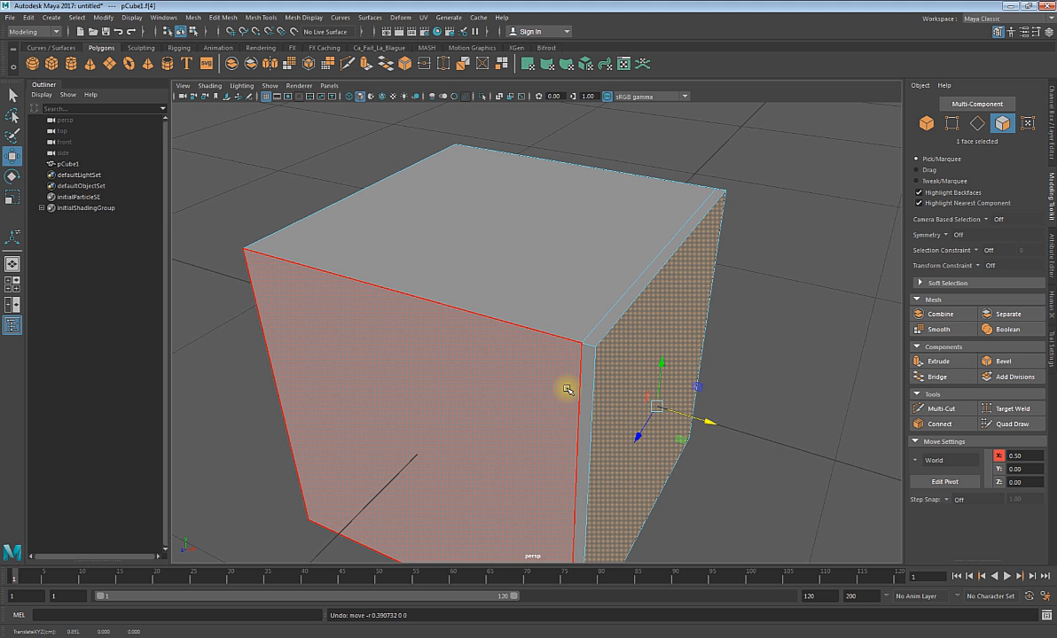
- Turn the polygon face center display on for the cube and off again
left_click(132, 17)
mouse_move(159, 159)
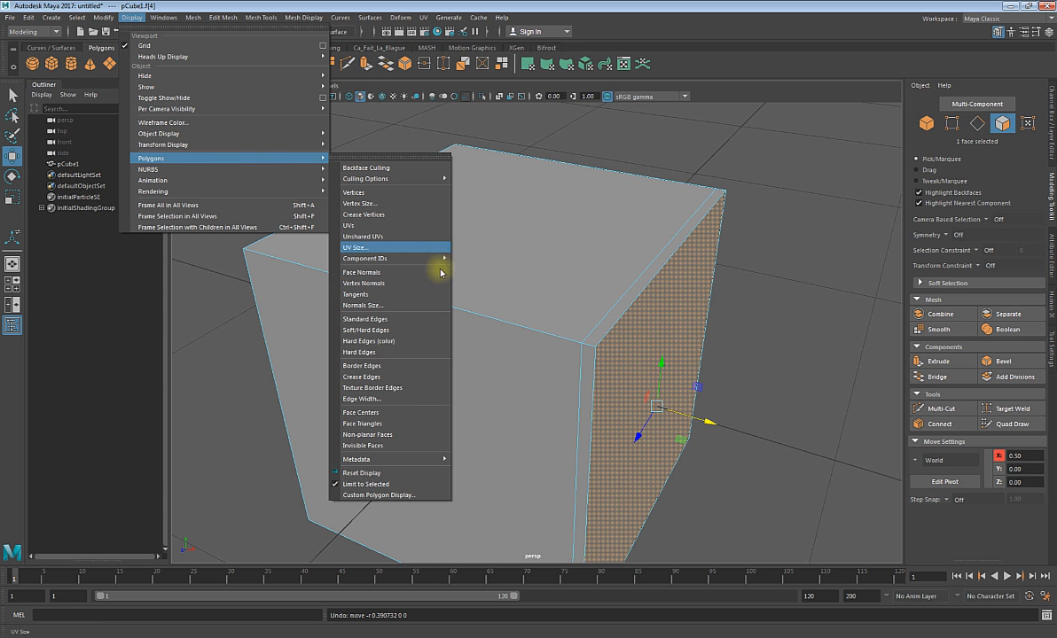
left_click(396, 411)
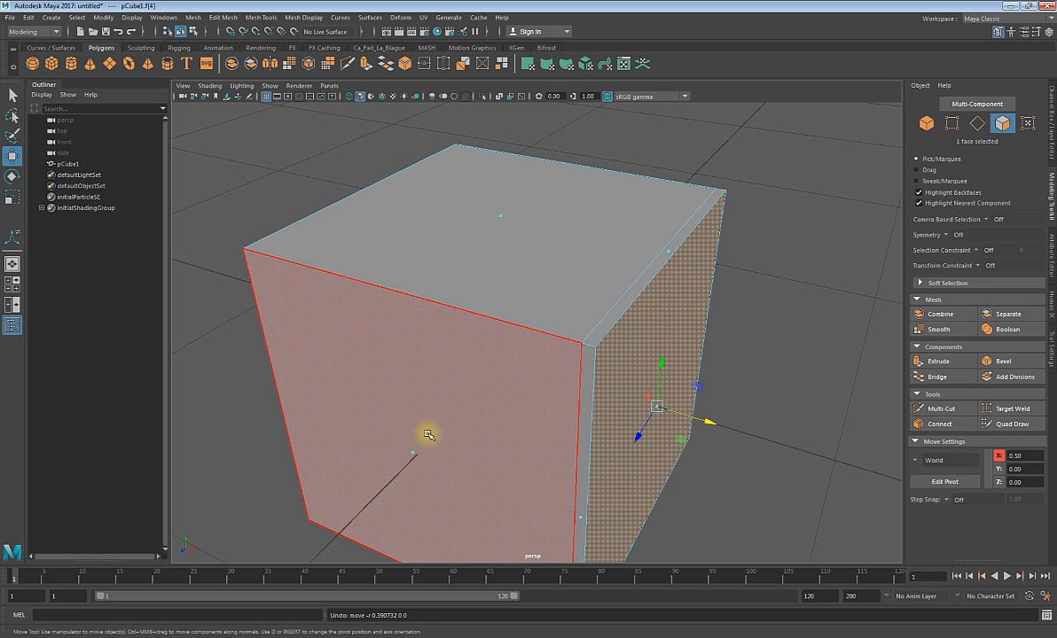
left_click(130, 18)
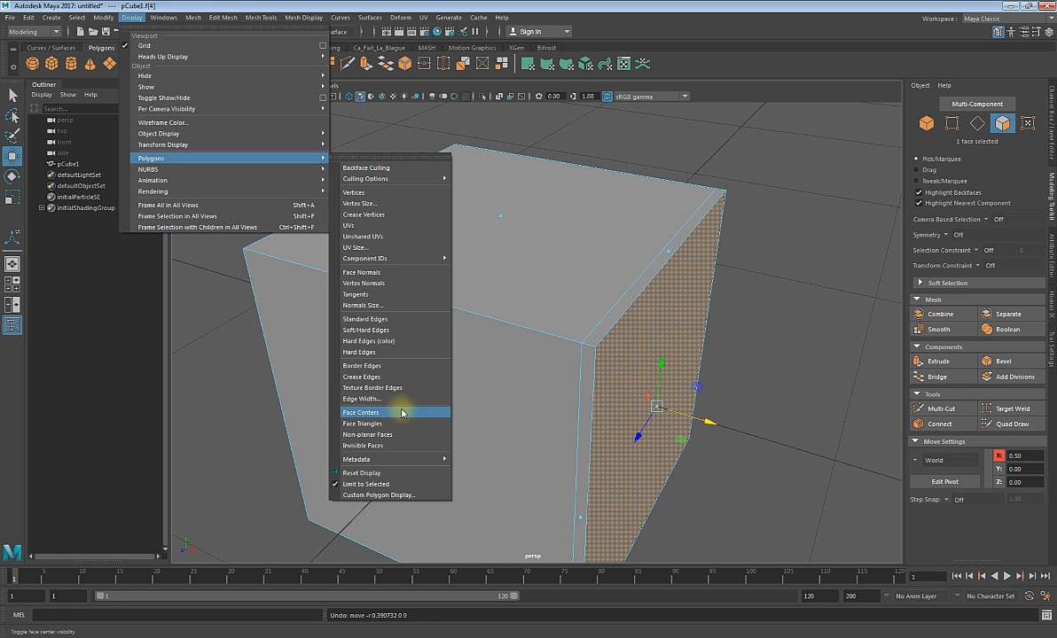
left_click(401, 412)
- Turn on the polygon border edge display for the cube and clear the face selection
left_click(129, 20)
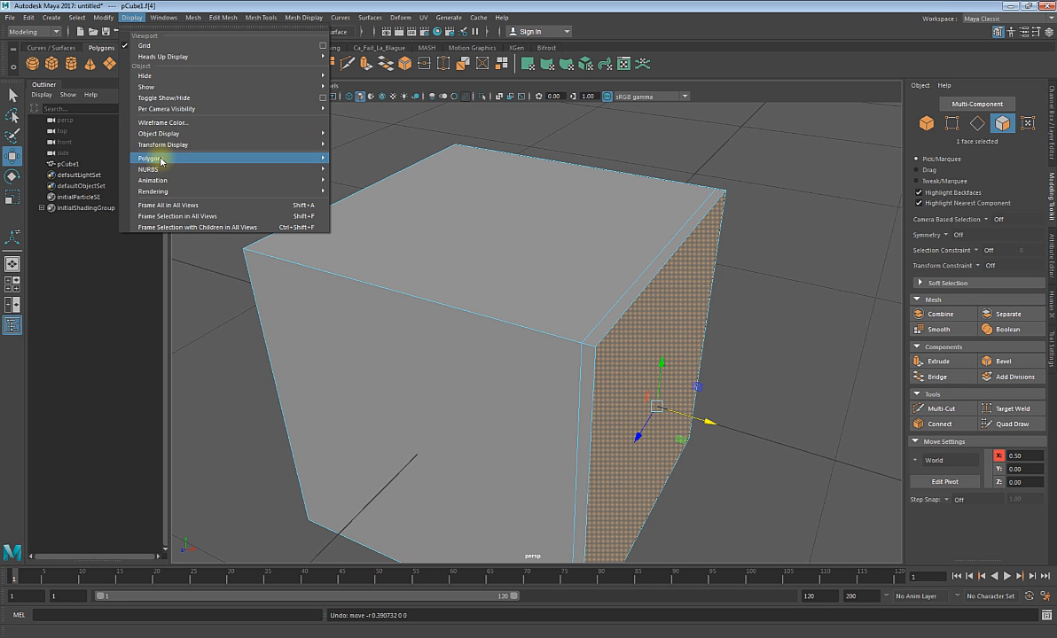
mouse_move(152, 159)
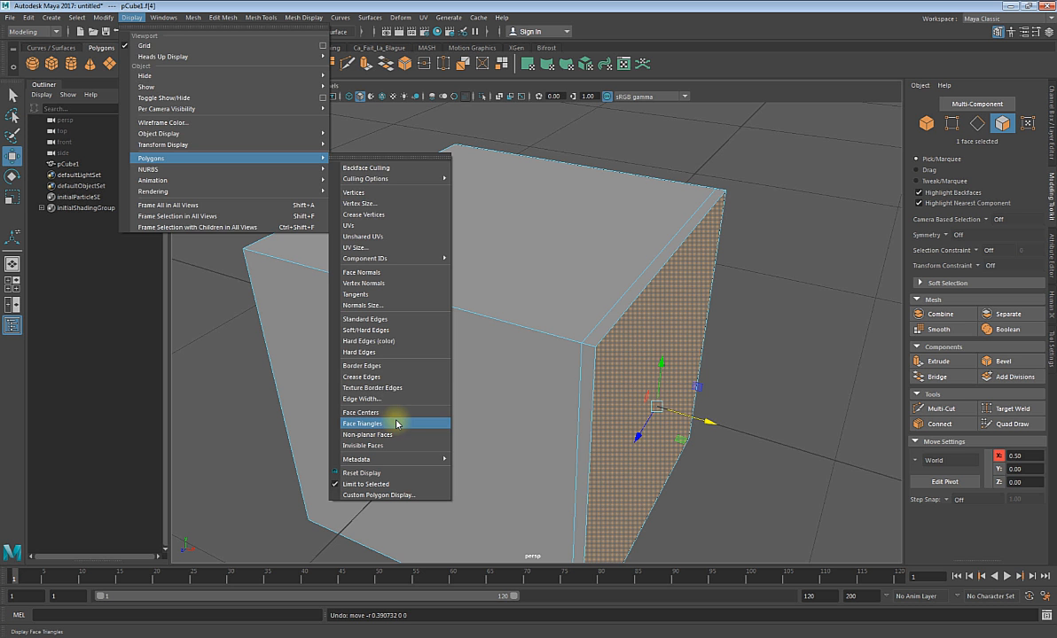
left_click(395, 366)
left_click(832, 343)
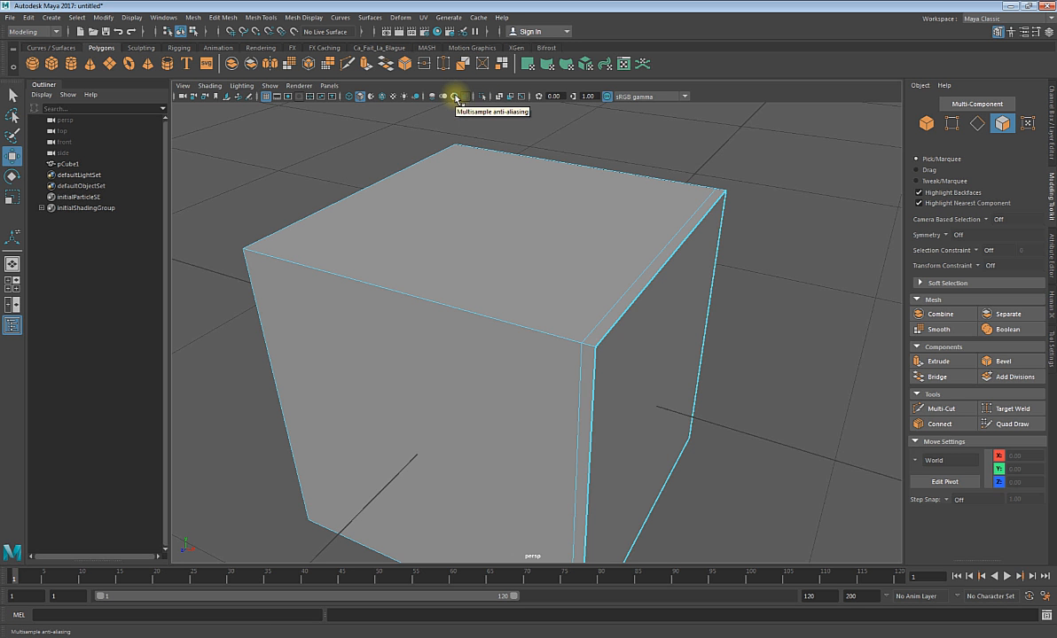
- Turn on multisample anti-aliasing in the perspective view and inspect the cube's thick border edges around the detached face
scroll(368, 300, "up", 4)
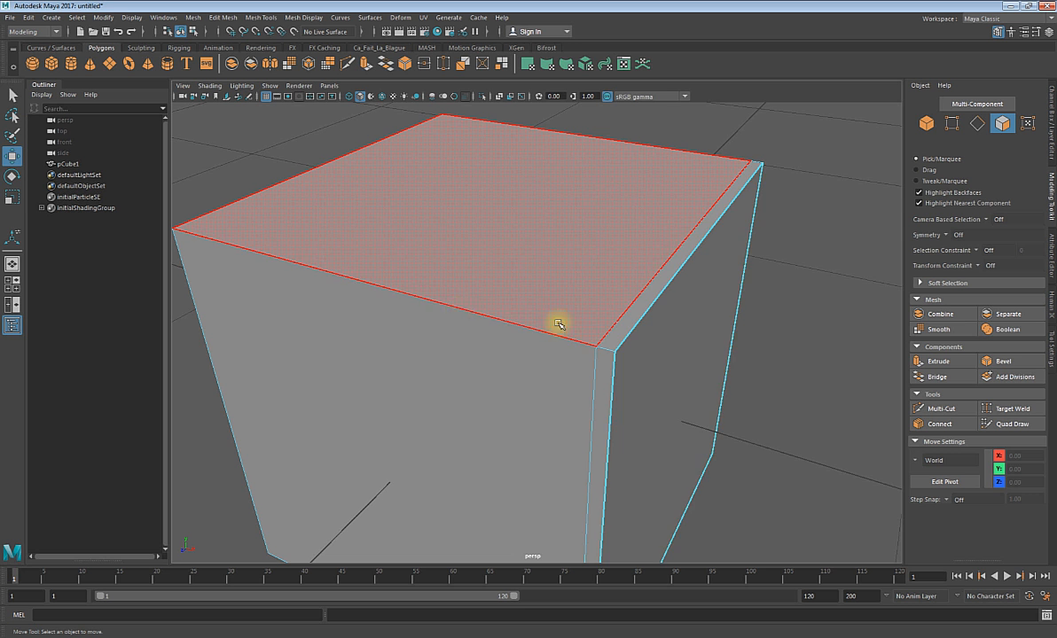
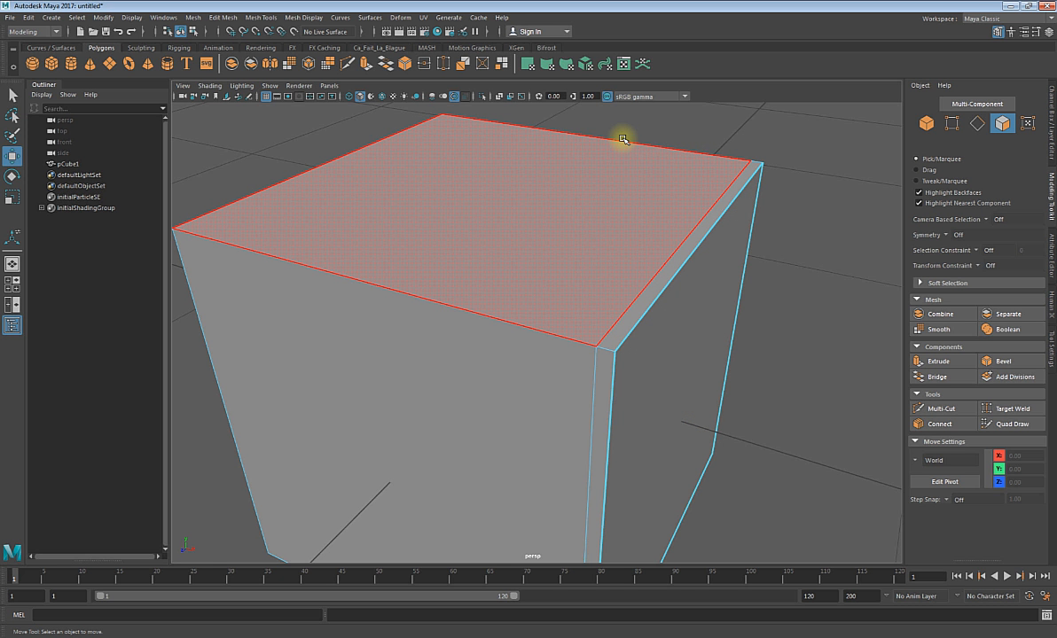
scroll(705, 266, "down", 4)
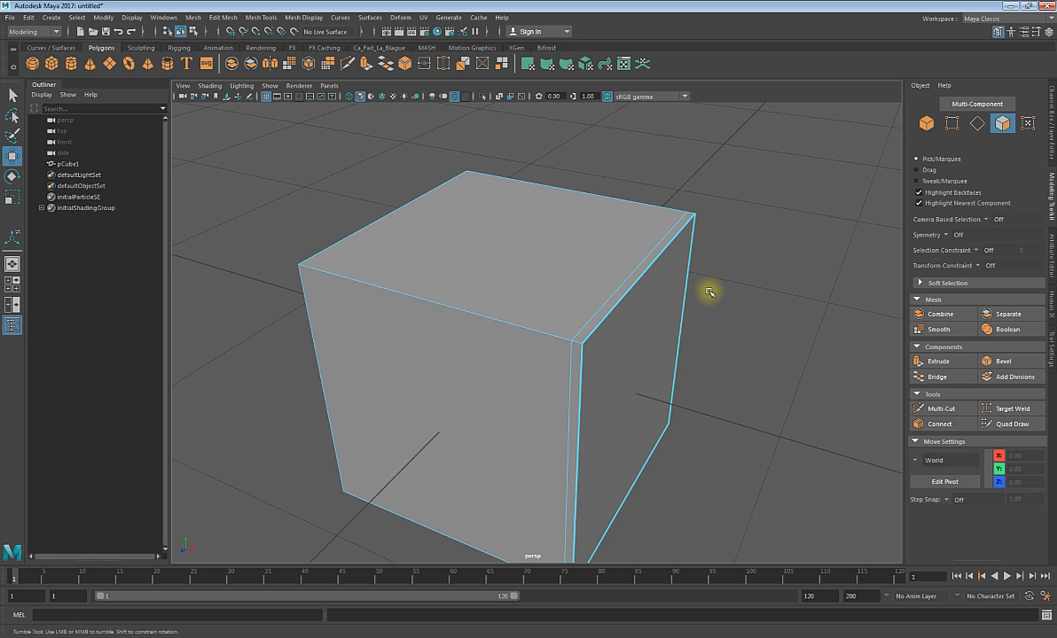
left_click_drag(709, 292, 703, 272, "alt")
left_click_drag(592, 255, 647, 297, "alt")
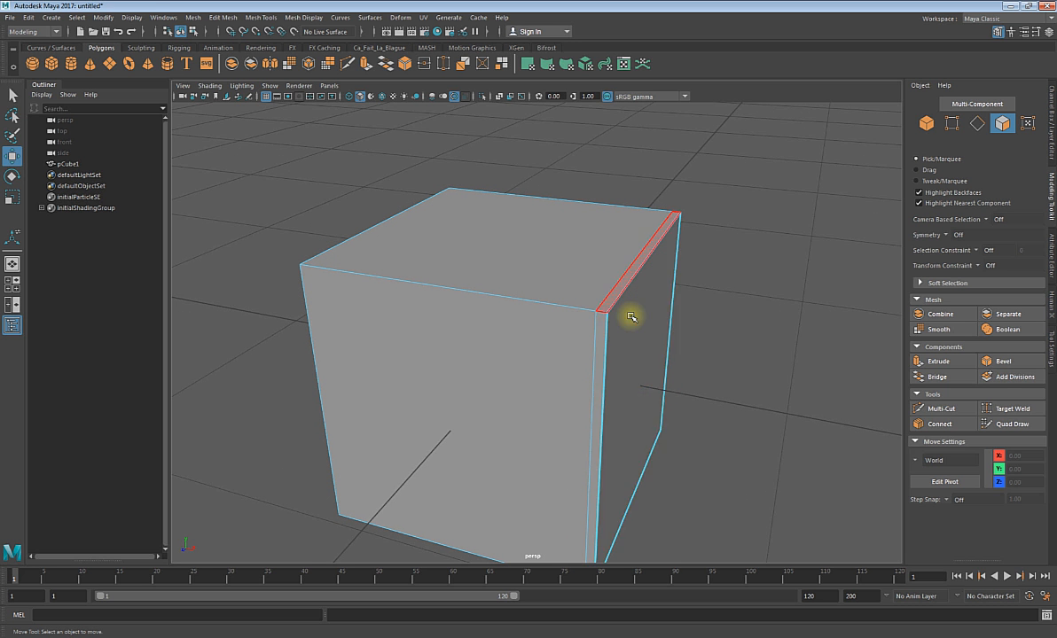
- Select the detached face's top, front and back border edges one after another, and switch to vertex selection at its corners
right_click_drag(826, 329, 825, 297)
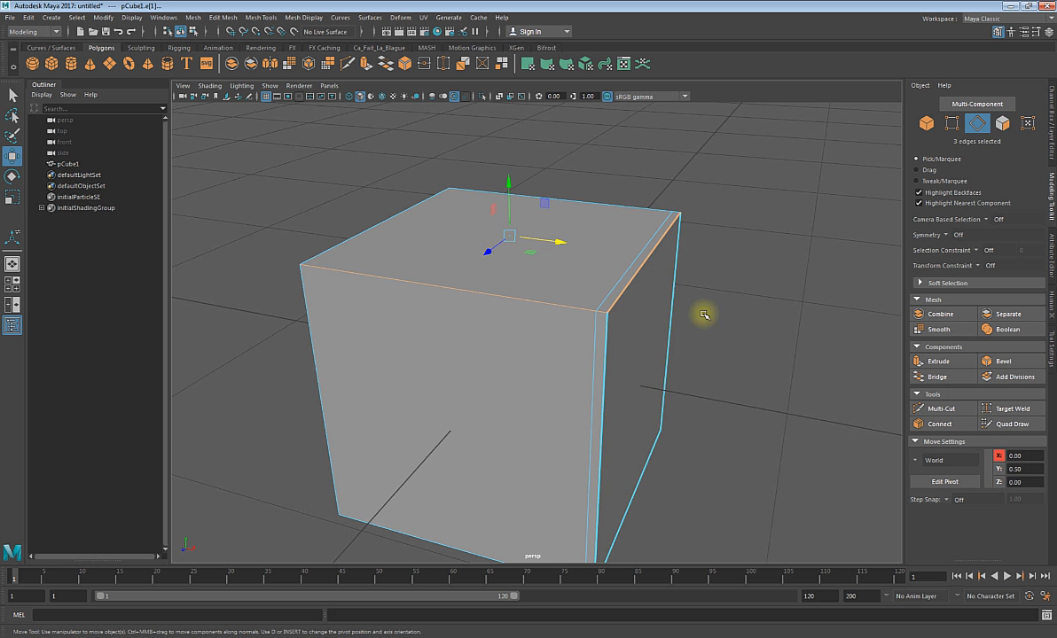
left_click(654, 280)
left_click(608, 389)
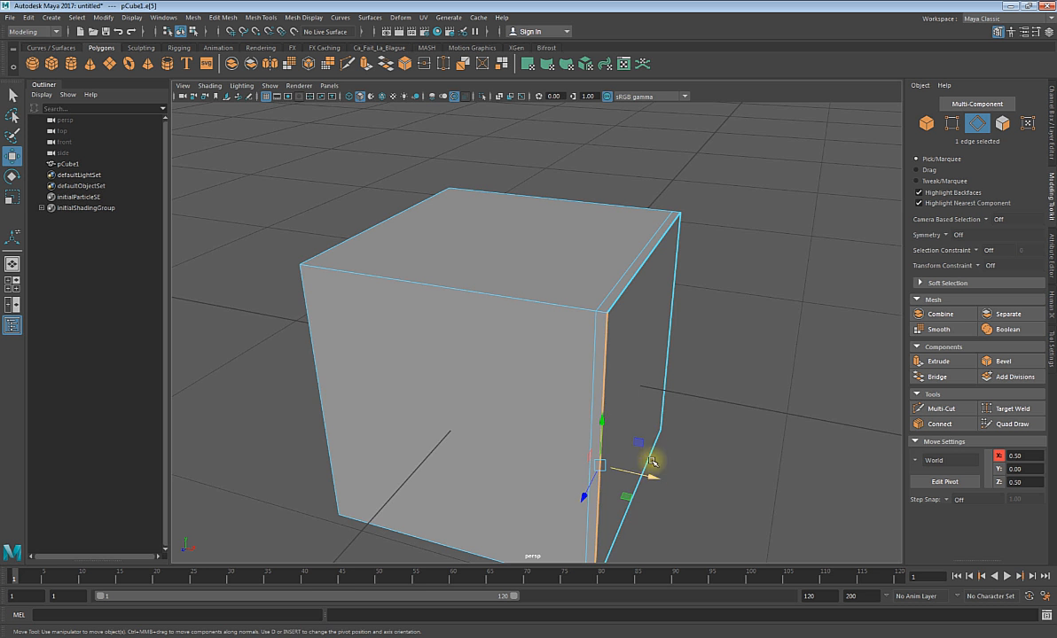
left_click(666, 393)
left_click_drag(666, 392, 730, 392, "alt")
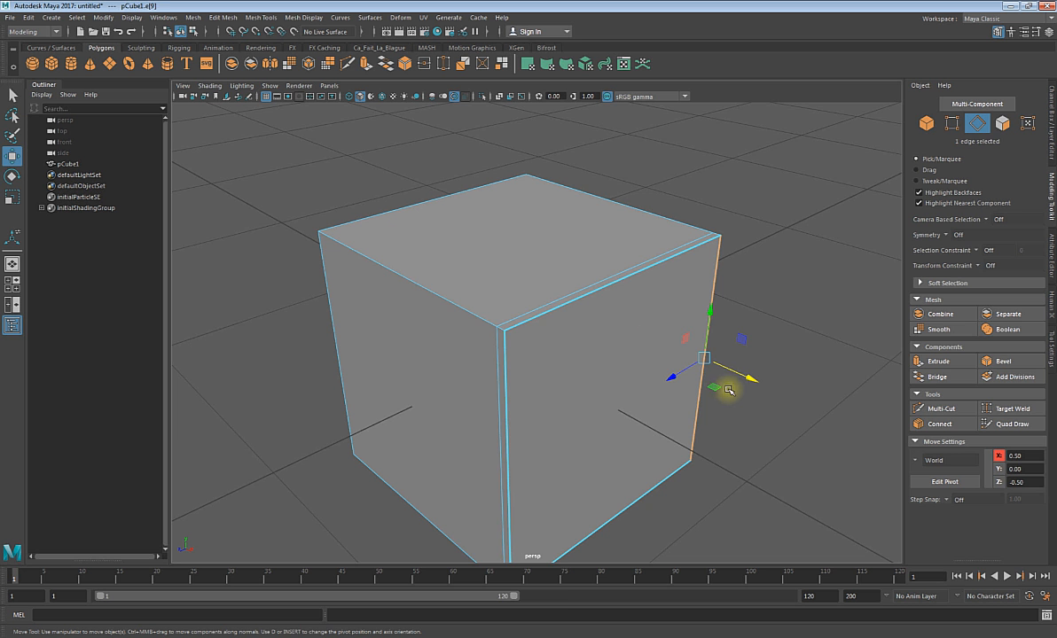
key("F9")
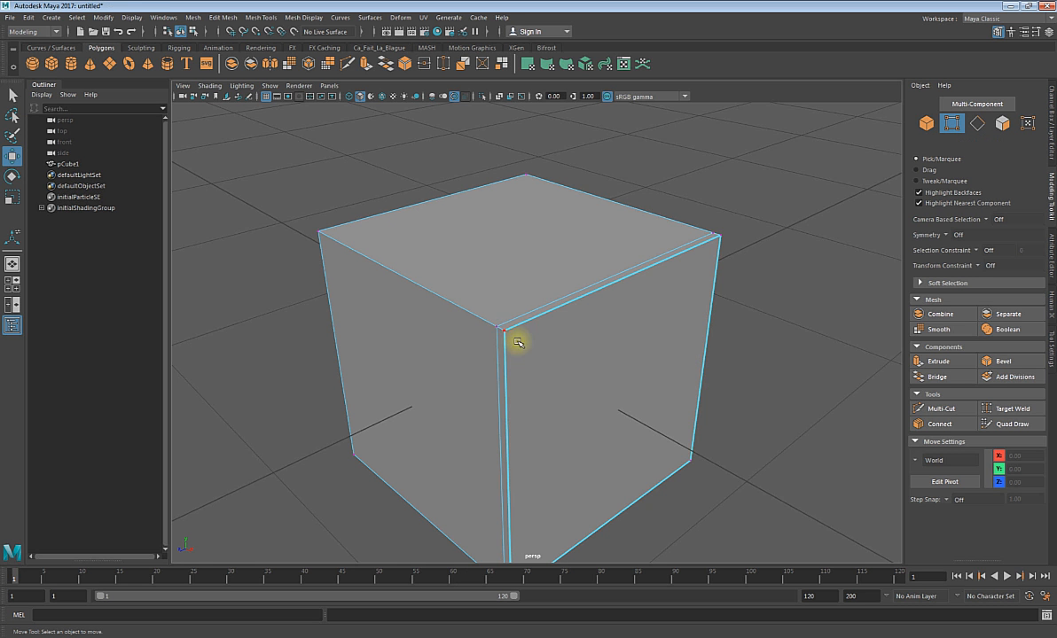
left_click_drag(520, 336, 653, 292, "alt")
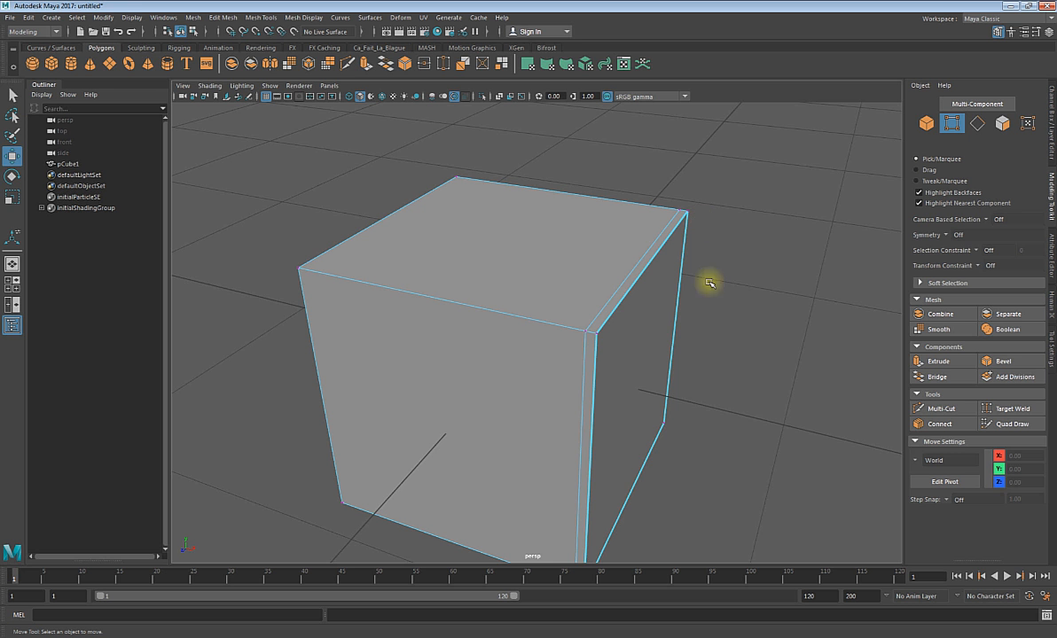
- Select pCube1's detached side face in face mode and move it outward along X to 1.00
left_click(69, 164)
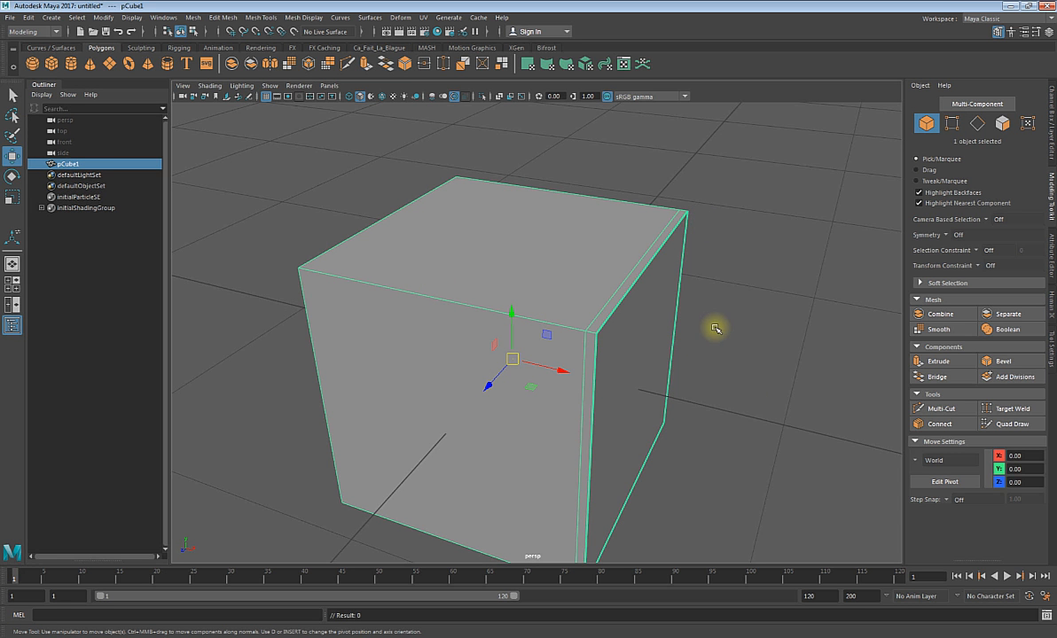
right_click_drag(715, 328, 715, 351)
left_click(632, 368)
left_click_drag(685, 403, 830, 439)
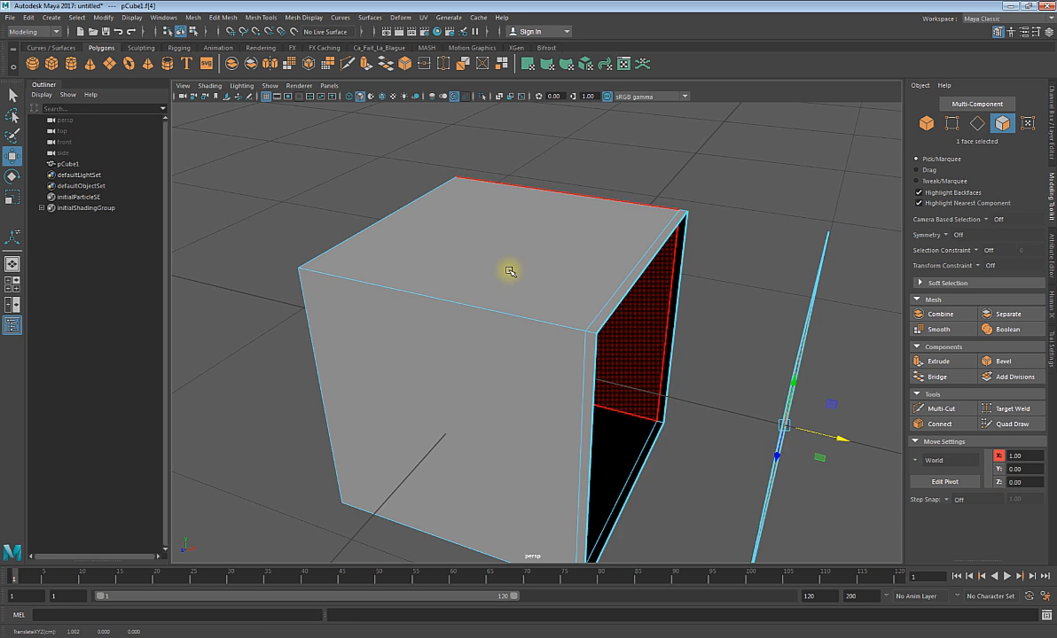
- Select the cube's top face, the pulled-out side face and all faces of the mesh in turn
left_click(511, 270)
left_click_drag(854, 370, 806, 354, "alt")
right_click_drag(807, 353, 341, 257, "alt")
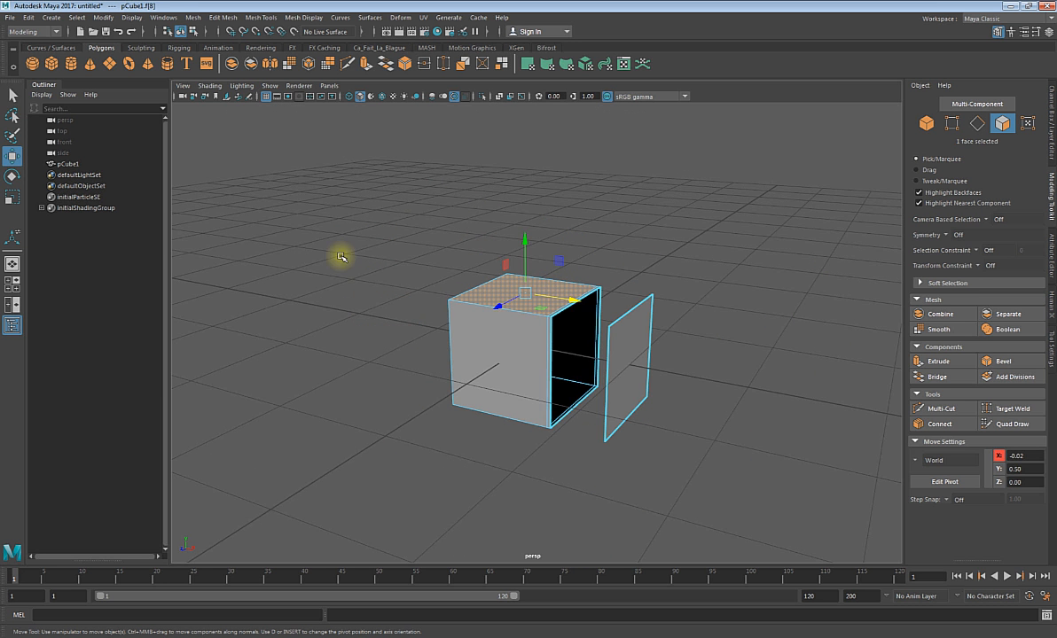
left_click(631, 401)
left_click_drag(724, 306, 590, 448)
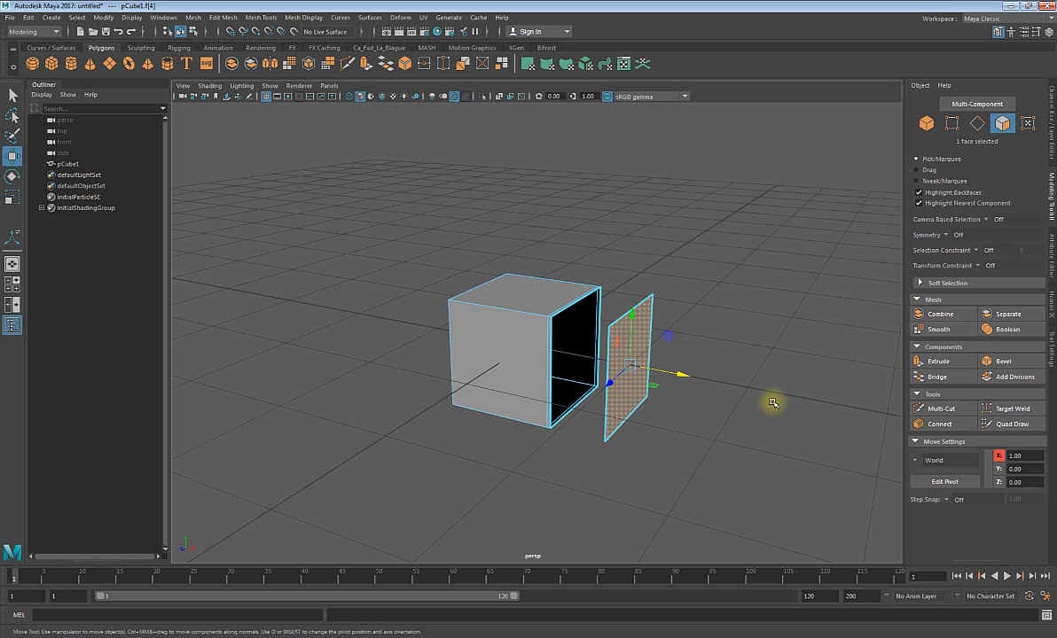
- Undo the face selections and the side face's outward move
key("ctrl+z")
key("ctrl+z")
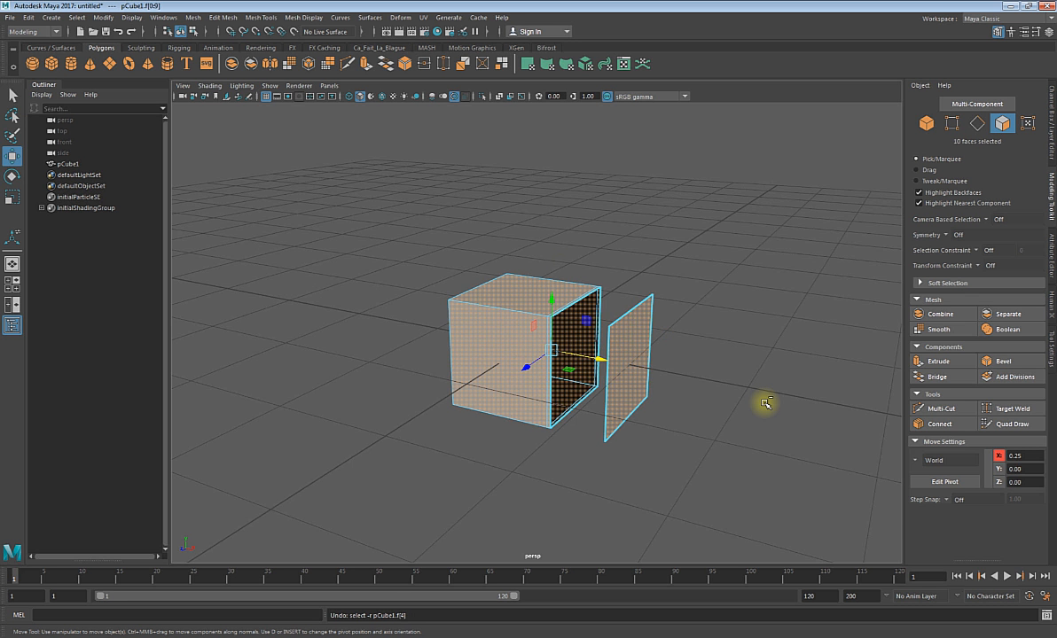
key("ctrl+z")
key("ctrl+z")
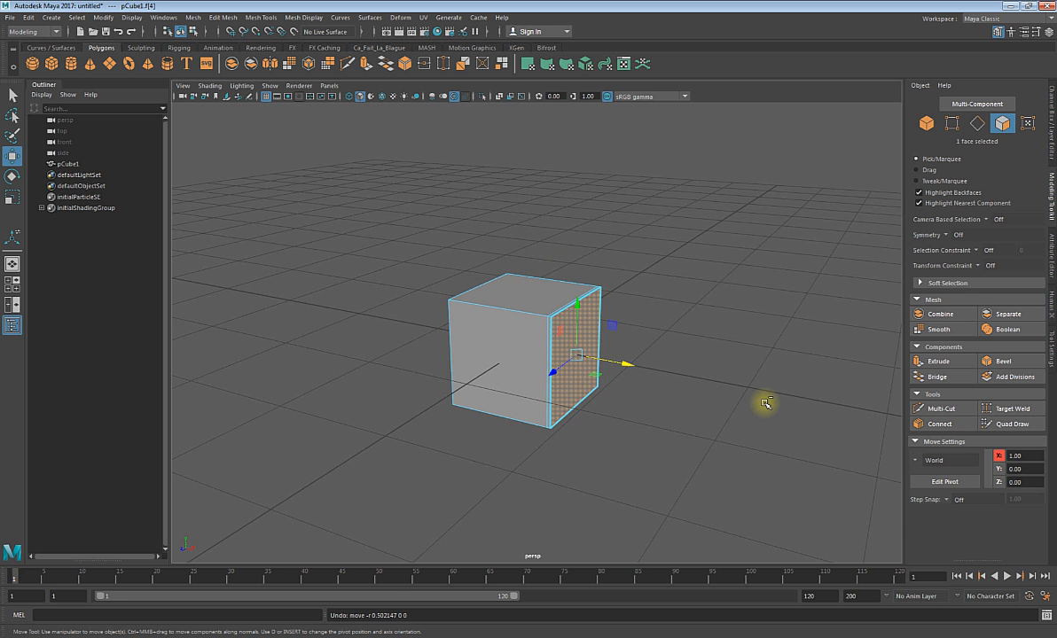
- Inspect the cube's border edges from the side and above, and switch the cube to vertex selection
left_click_drag(660, 385, 604, 385, "alt")
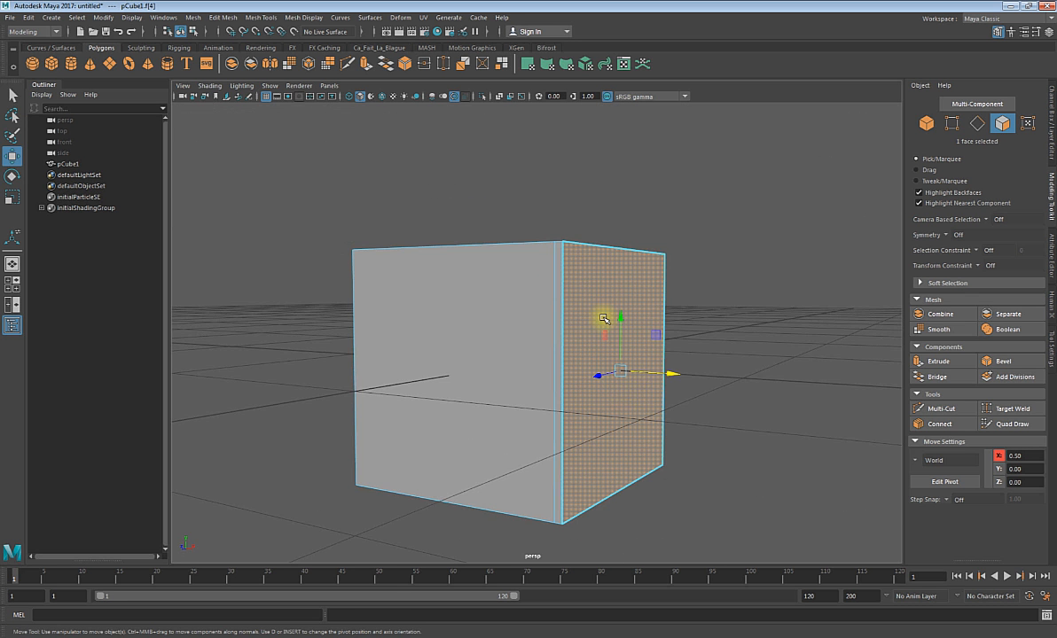
left_click_drag(616, 241, 689, 331, "alt")
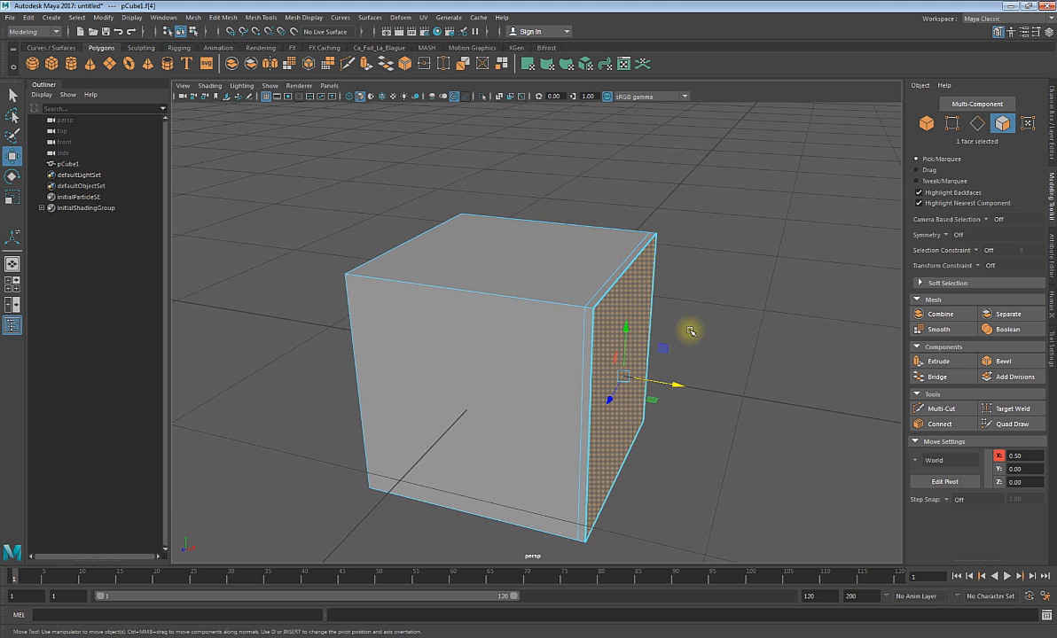
right_click_drag(499, 233, 467, 232)
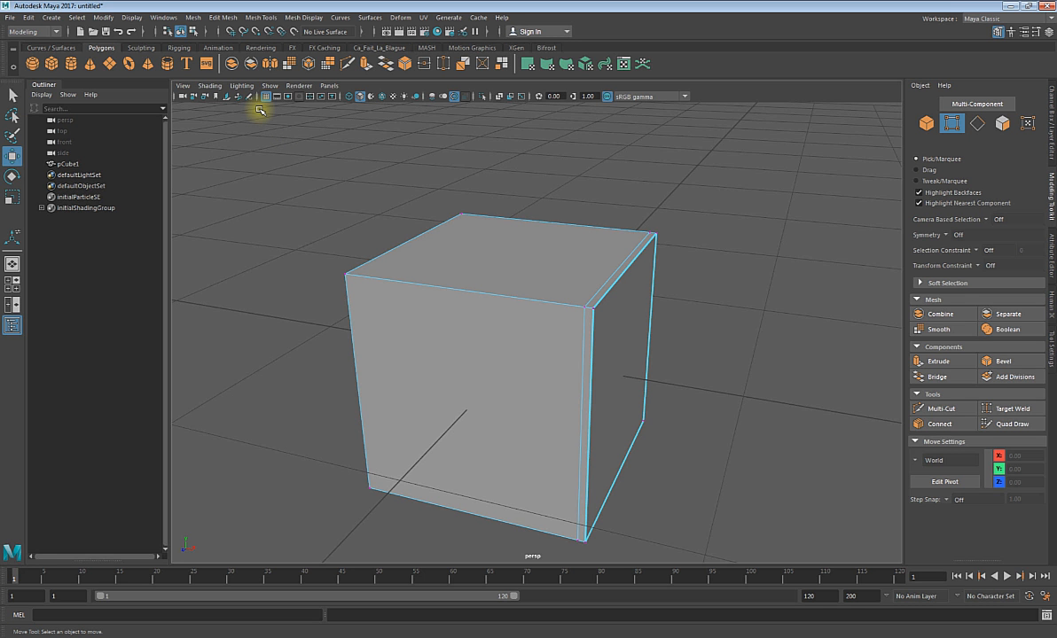
- Open the Preferences and bring up the Polygons display settings for new polygon objects
left_click(161, 17)
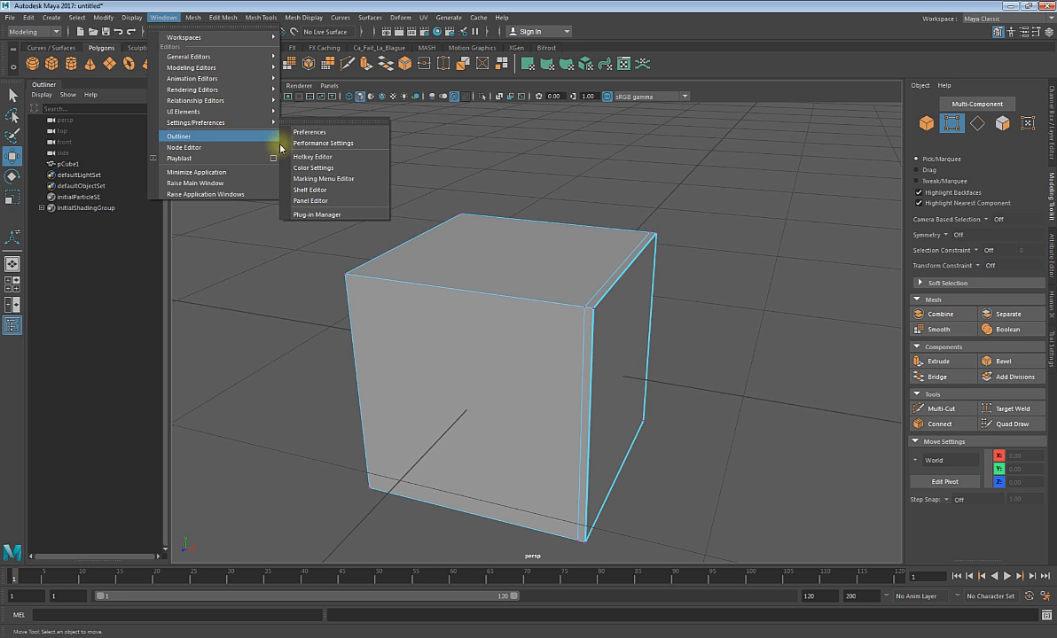
left_click(303, 133)
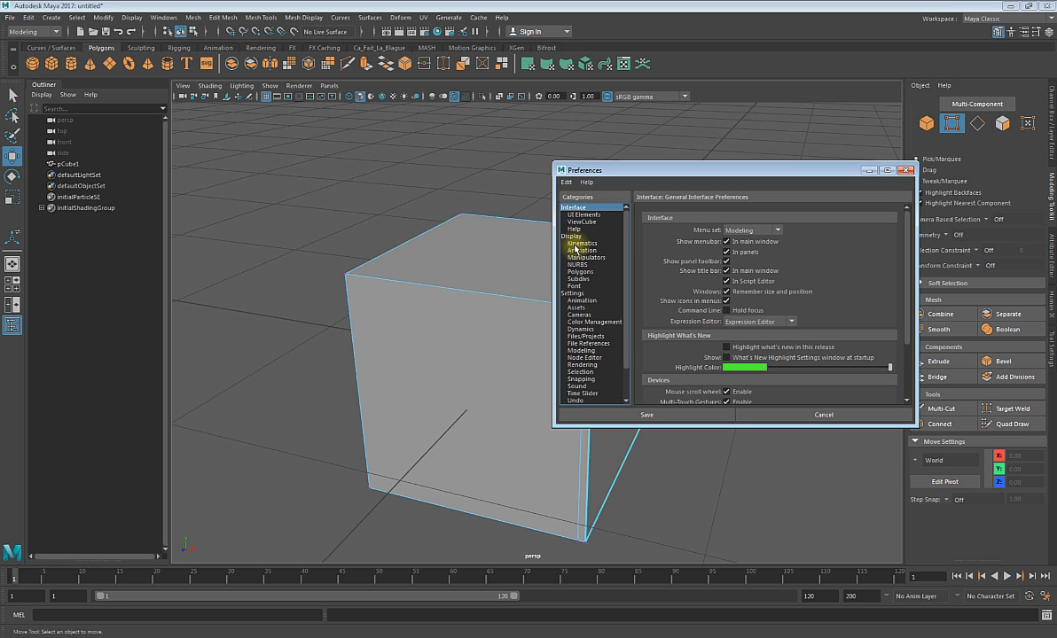
scroll(593, 309, "down", 1)
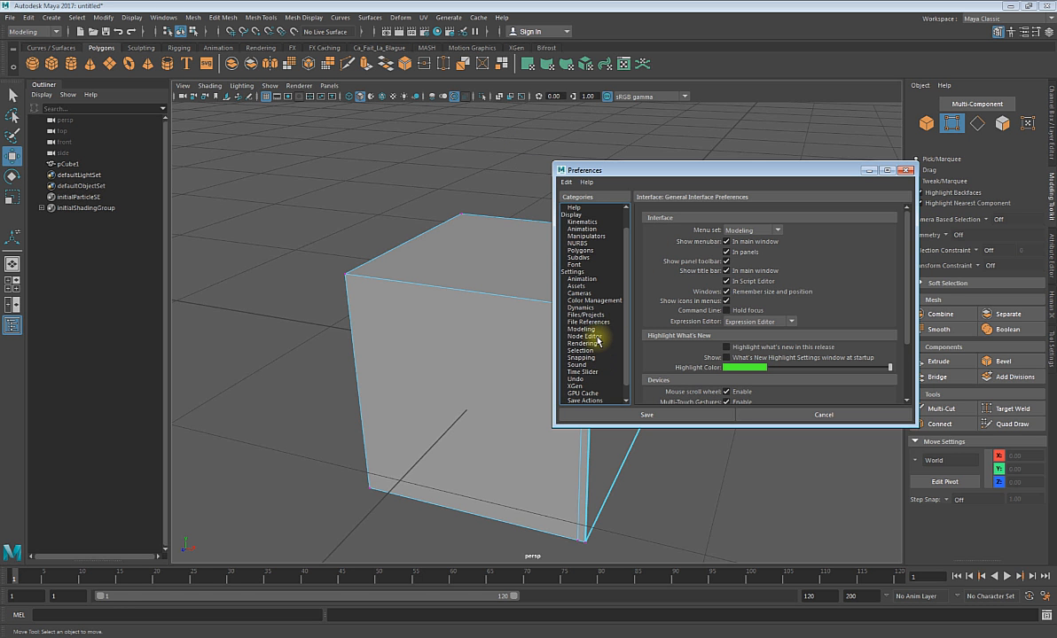
scroll(597, 346, "down", 1)
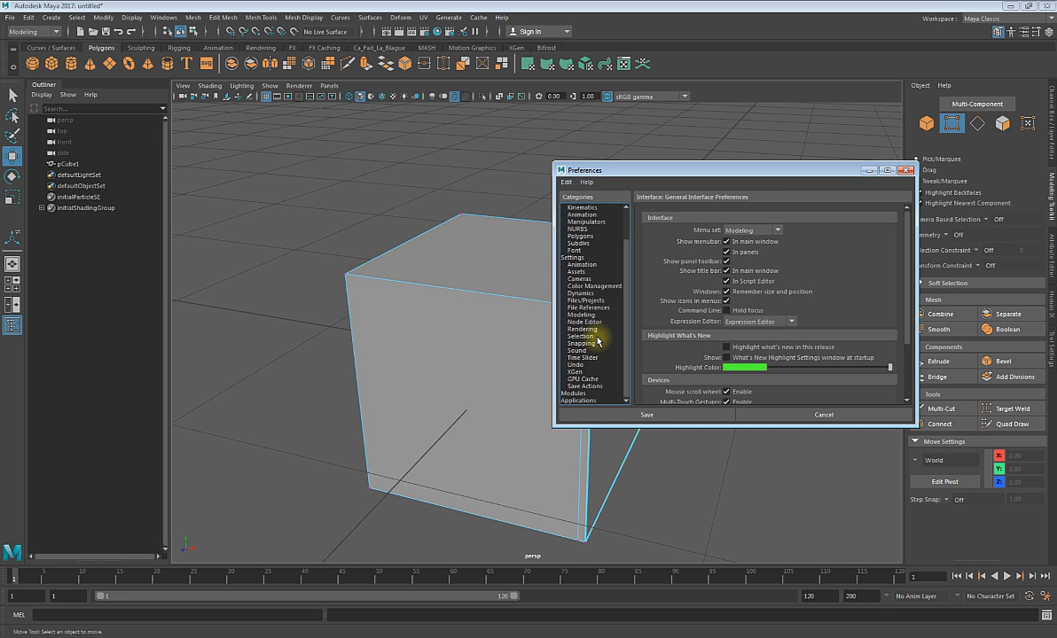
scroll(591, 293, "up", 2)
left_click(585, 258)
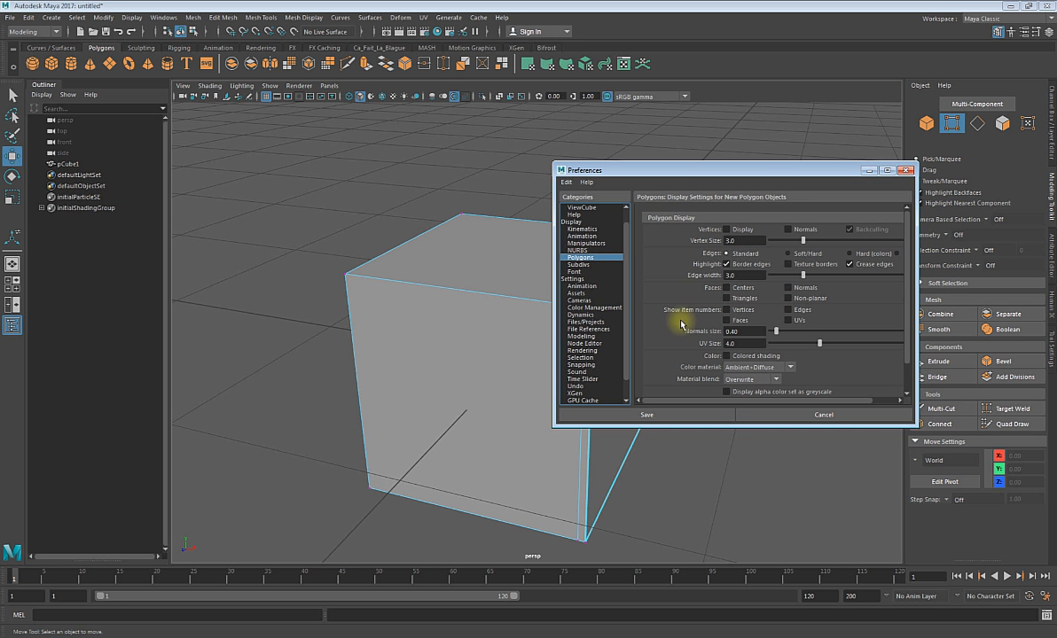
- Set the edge width for new polygon objects to 5.0 with border edges highlighted, and save the preferences
left_click_drag(679, 169, 762, 158)
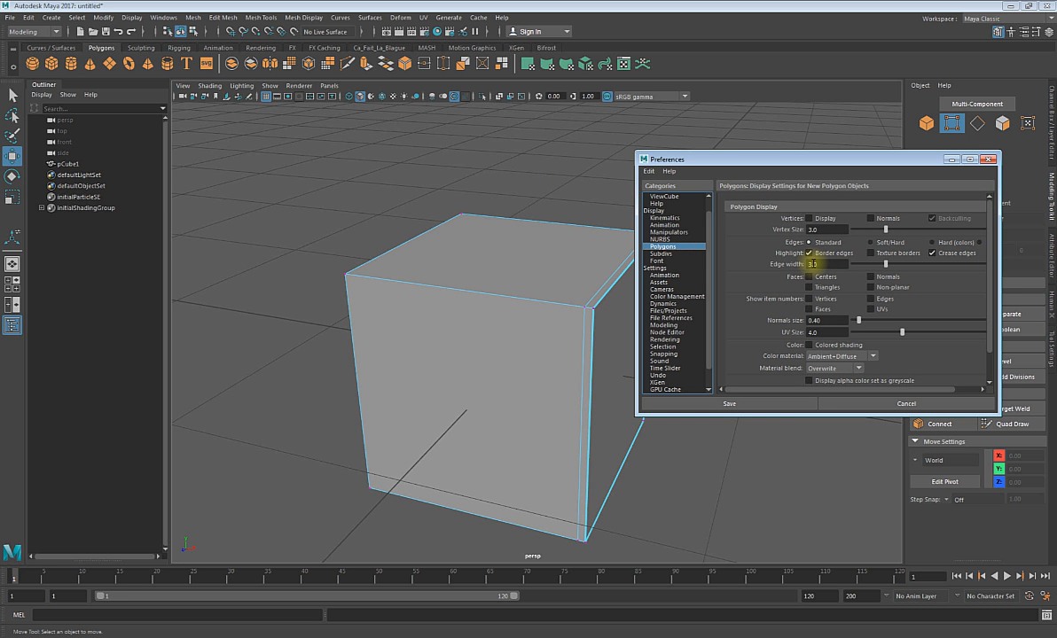
left_click(810, 253)
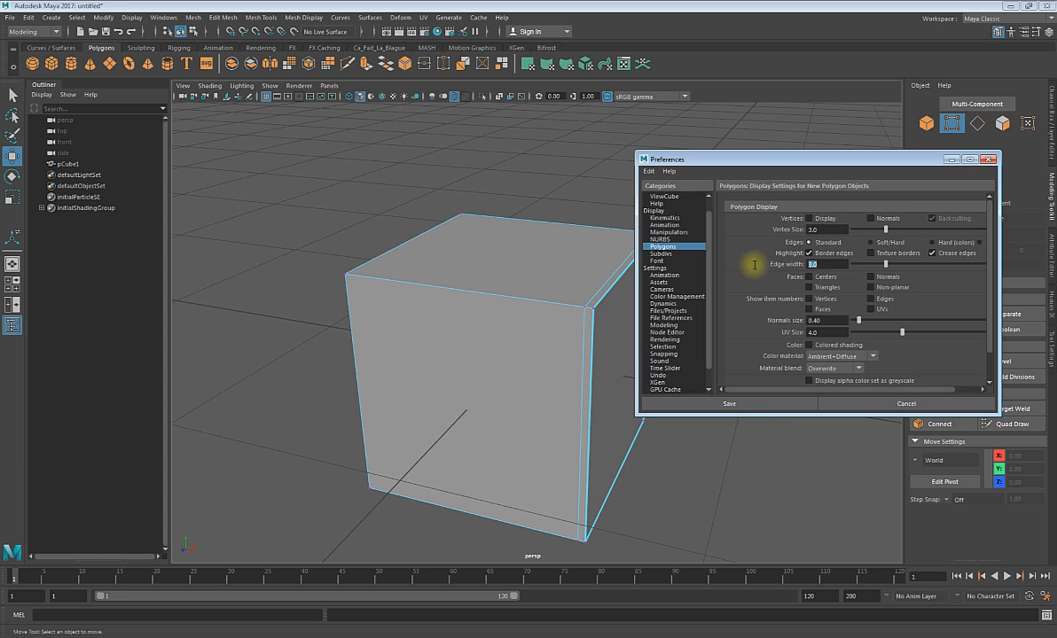
left_click(771, 404)
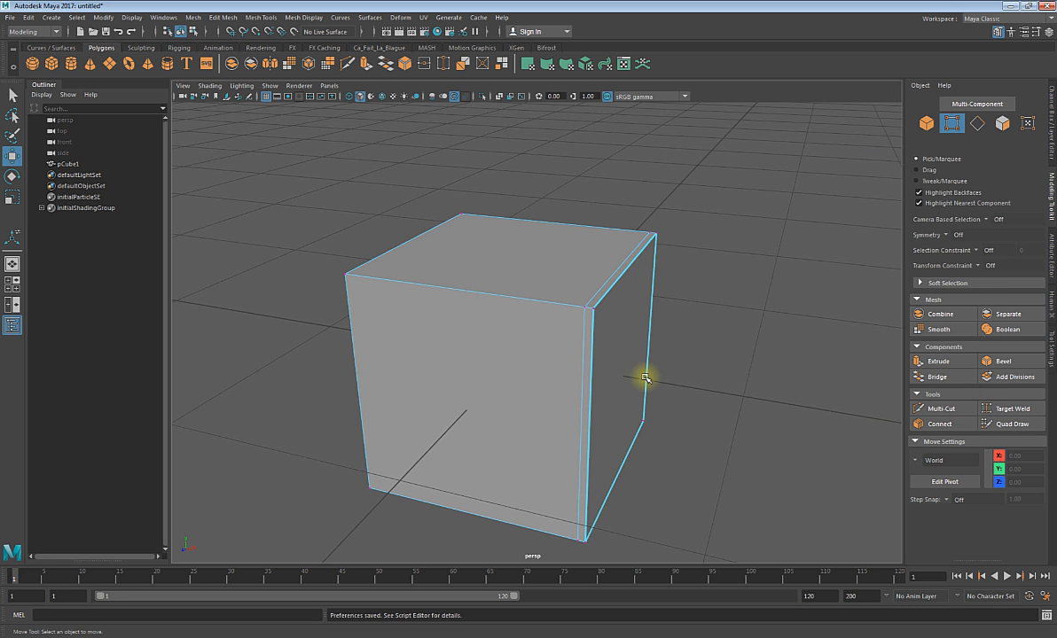
- Return to the Polygons display settings in Preferences, set the edge width to 3.0 and save
left_click(625, 328)
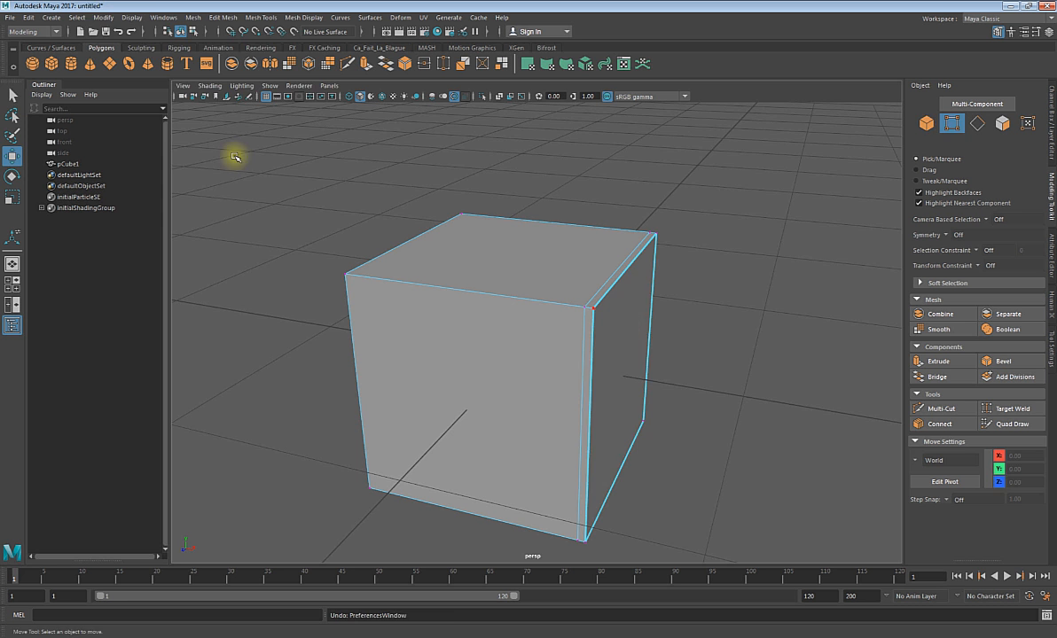
left_click(131, 17)
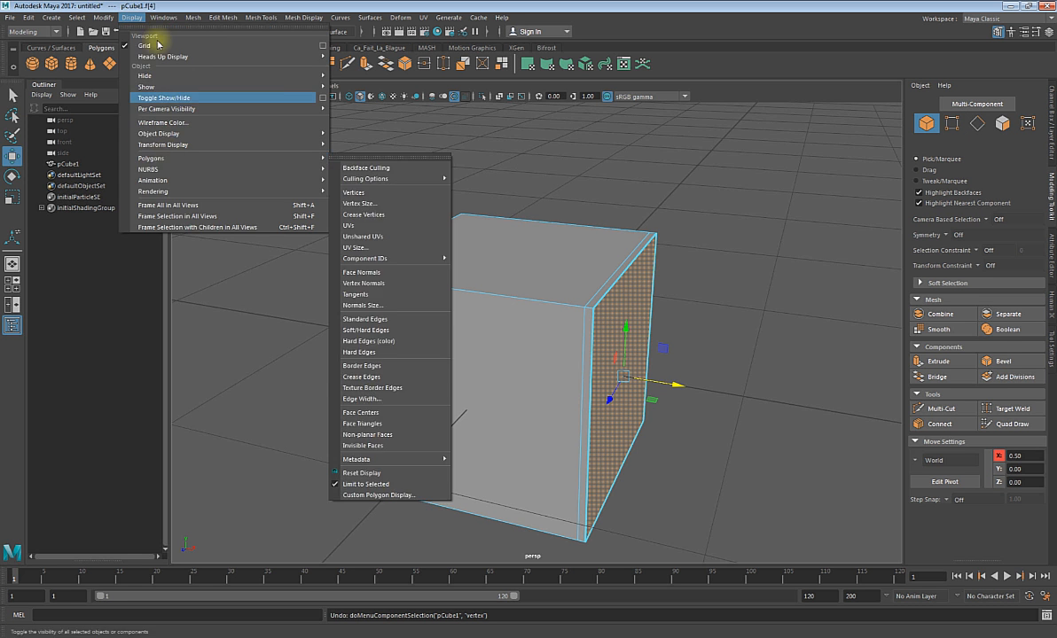
mouse_move(161, 18)
mouse_move(197, 123)
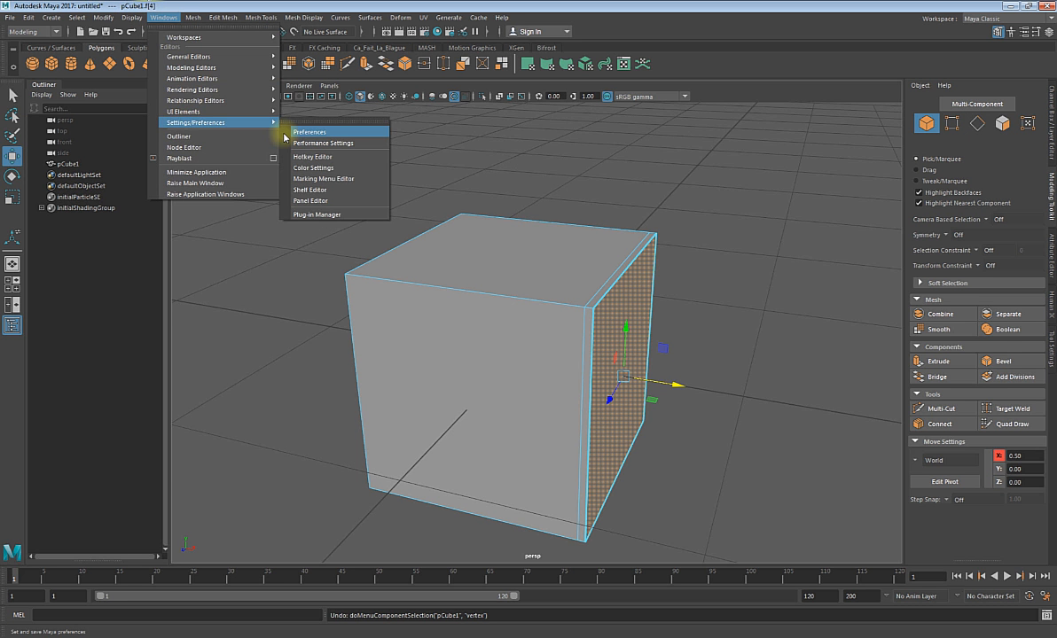
left_click(308, 131)
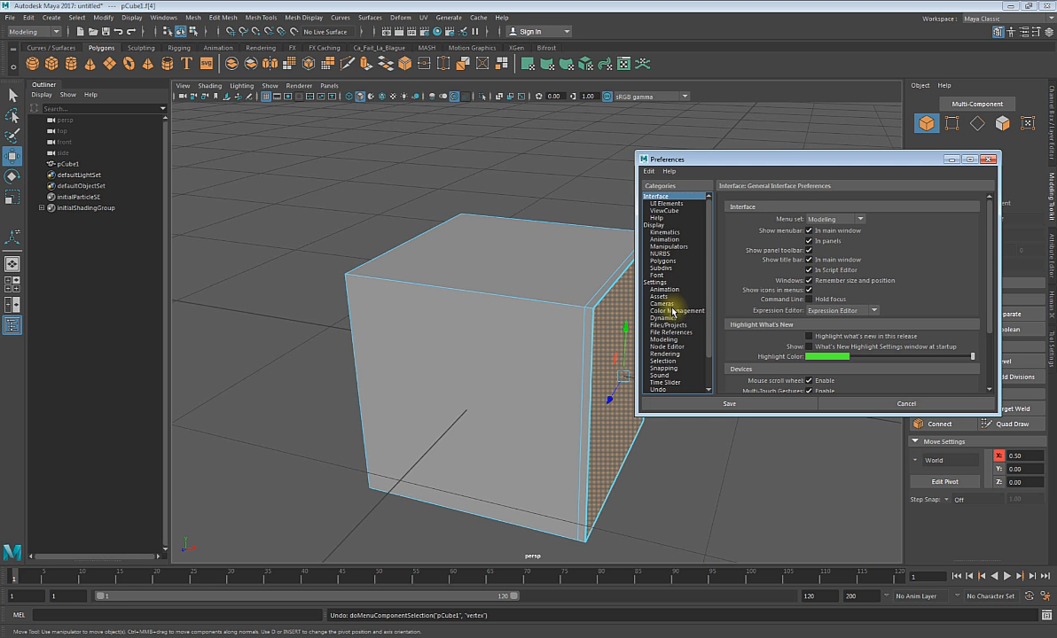
left_click(660, 254)
left_click(663, 261)
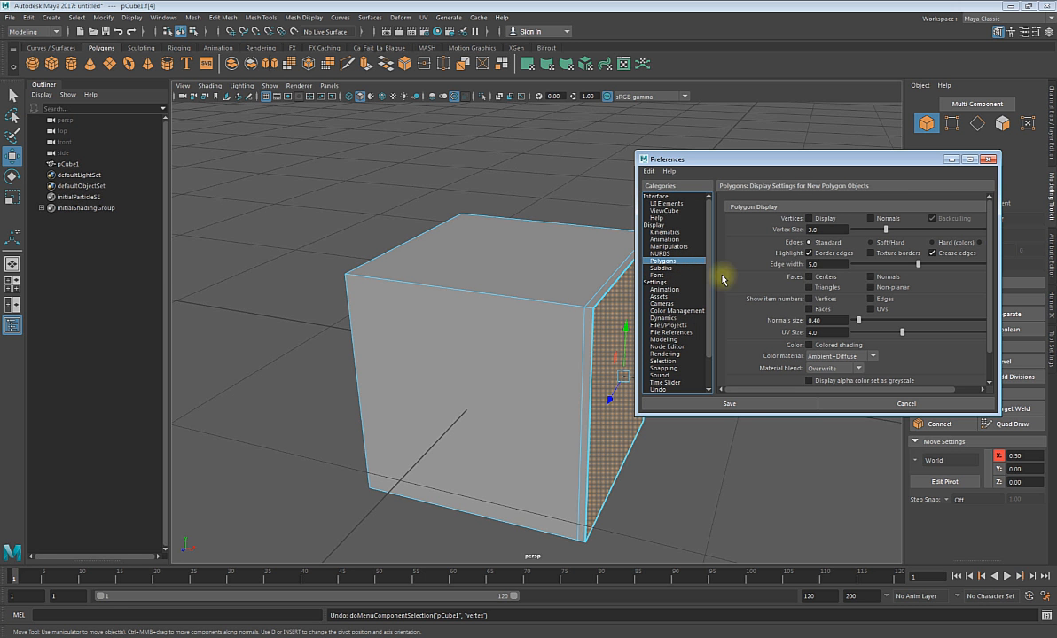
double_click(824, 265)
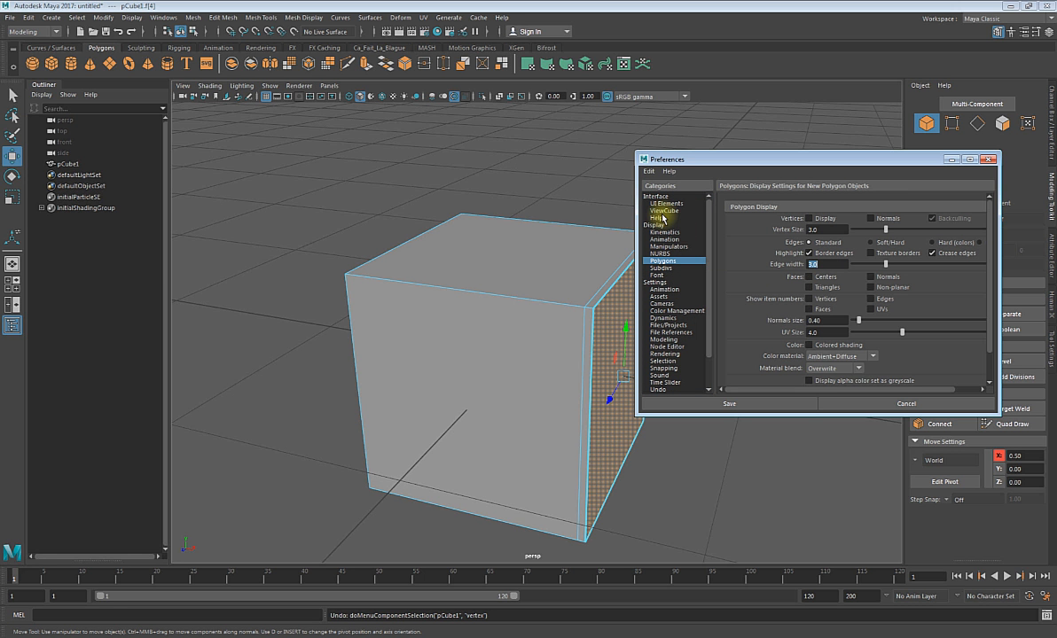
left_click(733, 403)
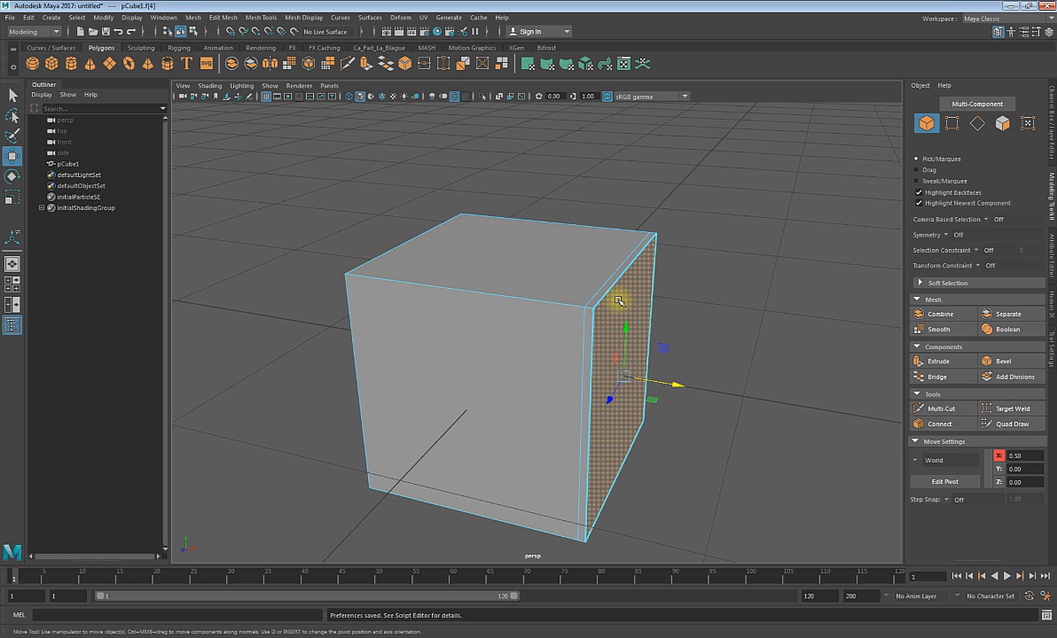
- Apply custom polygon display options to the cube with the side face selected: border edges highlighted and an edge width of 5
left_click(177, 23)
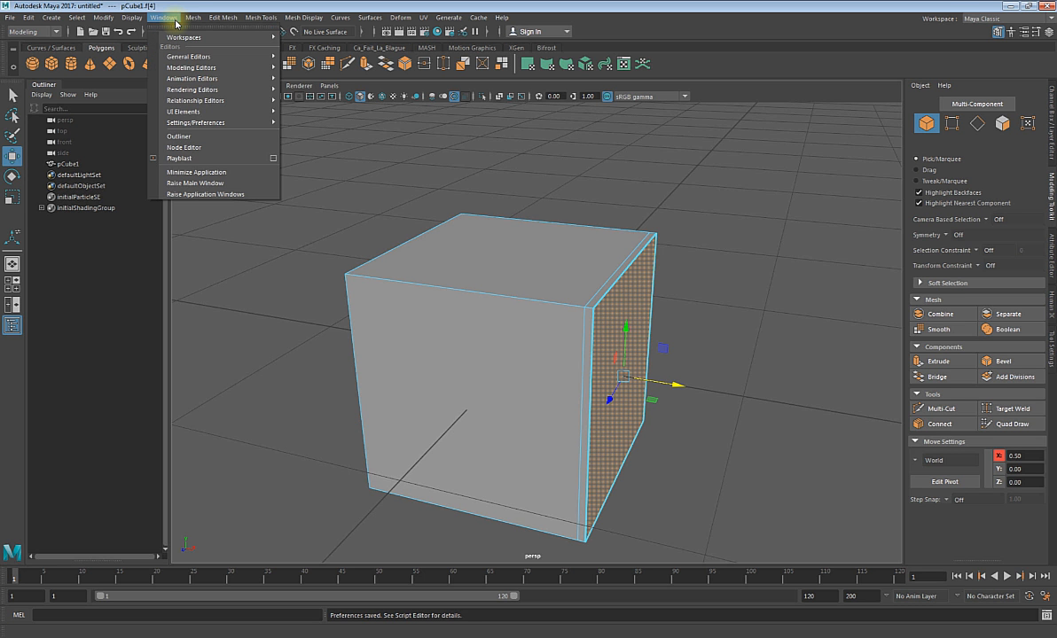
mouse_move(207, 127)
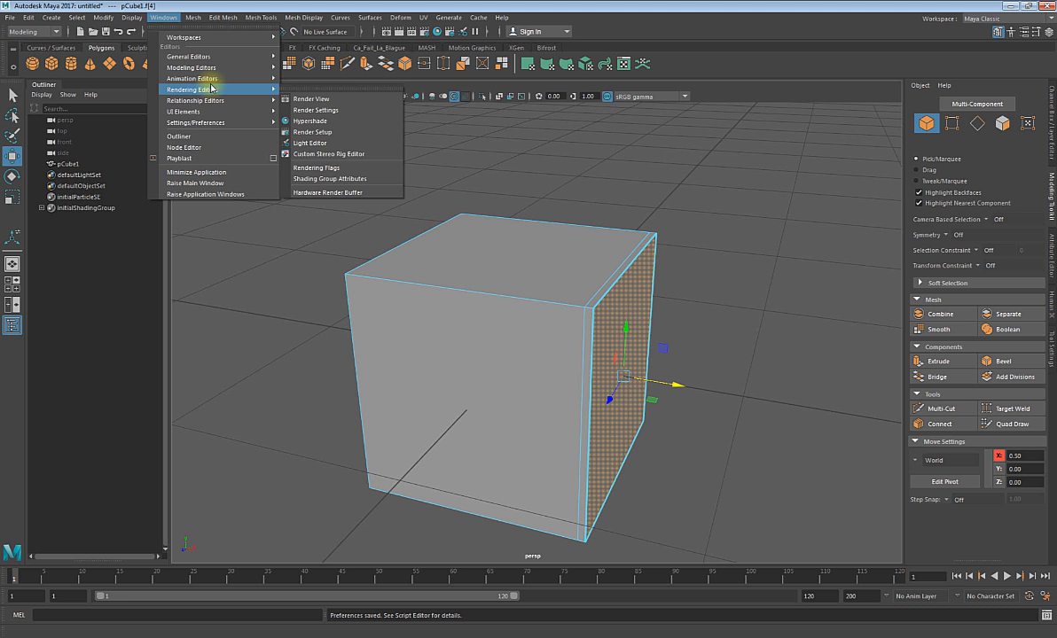
mouse_move(211, 84)
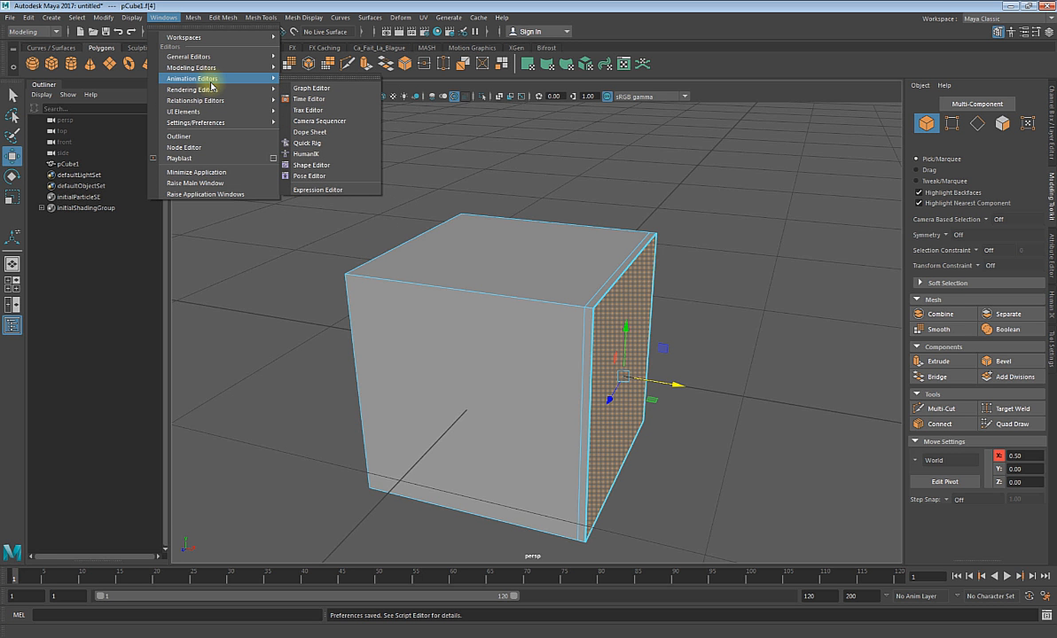
mouse_move(131, 17)
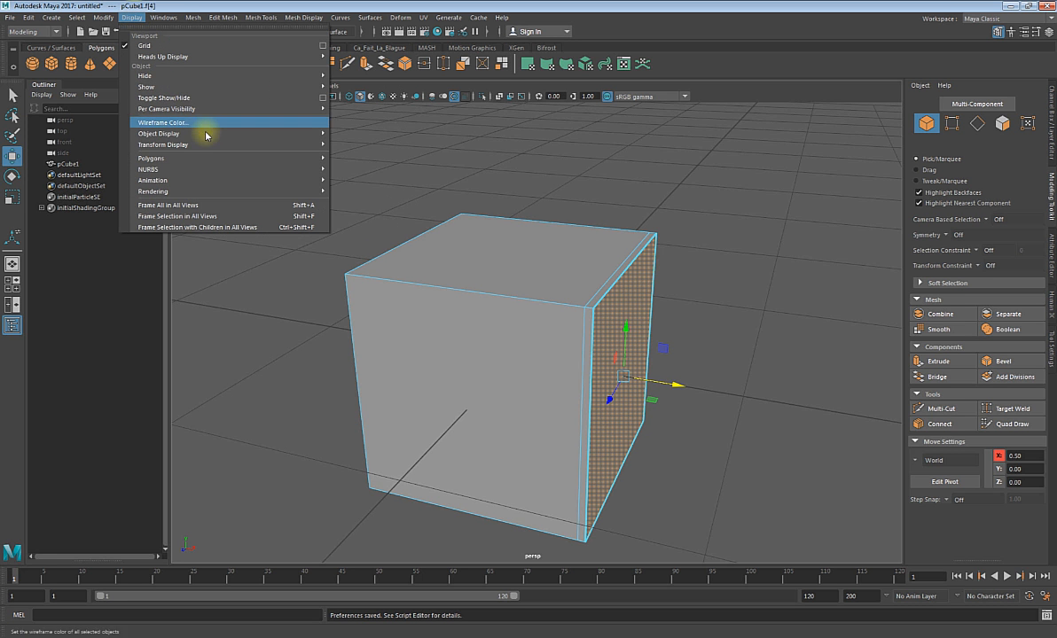
mouse_move(208, 160)
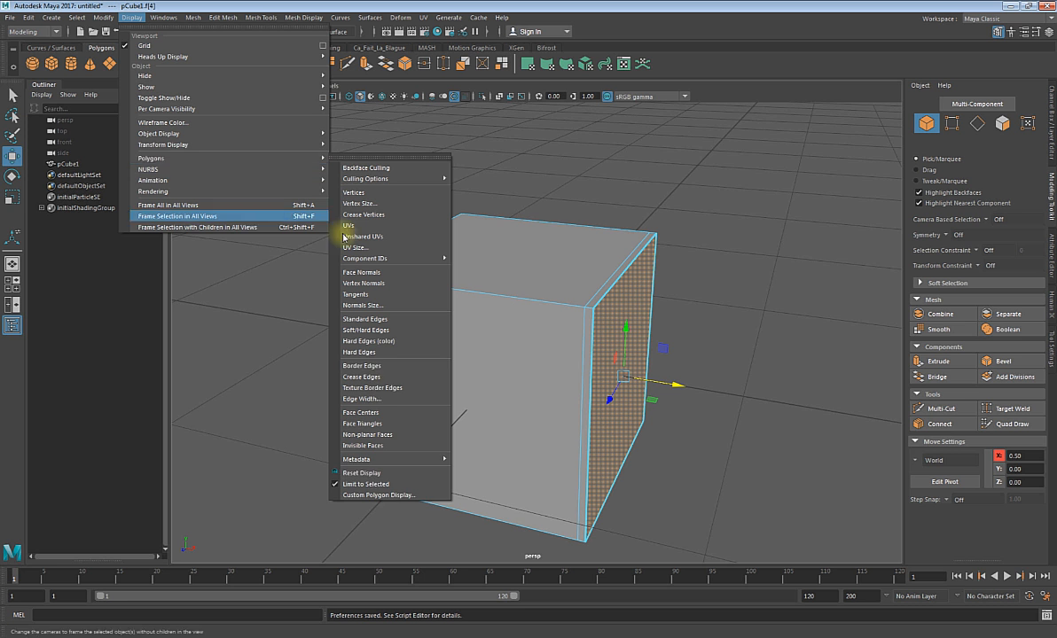
left_click(388, 495)
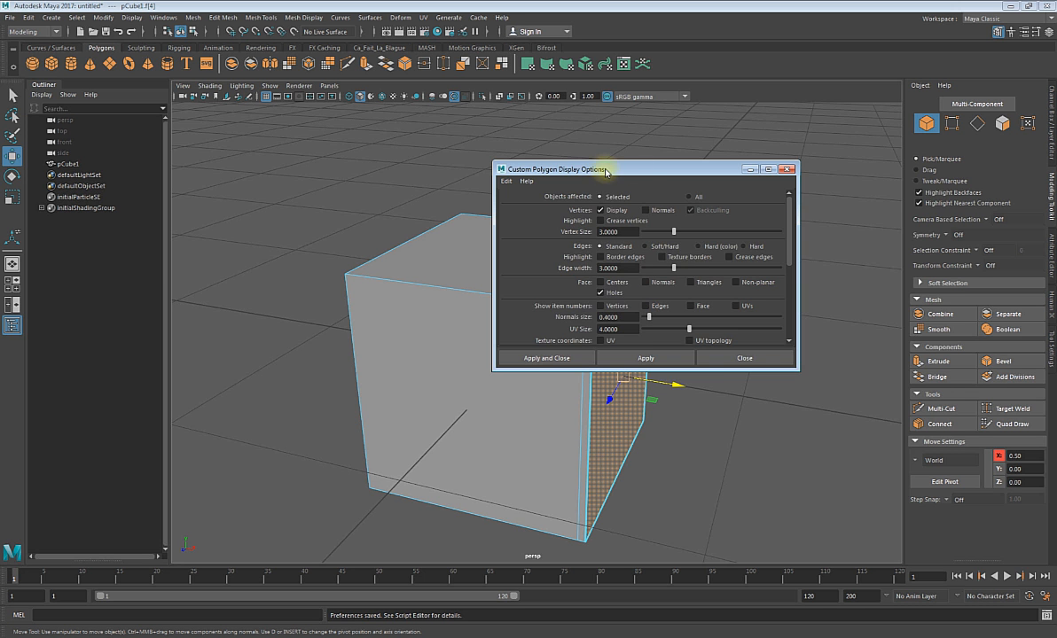
left_click_drag(564, 168, 706, 156)
left_click_drag(775, 255, 525, 261)
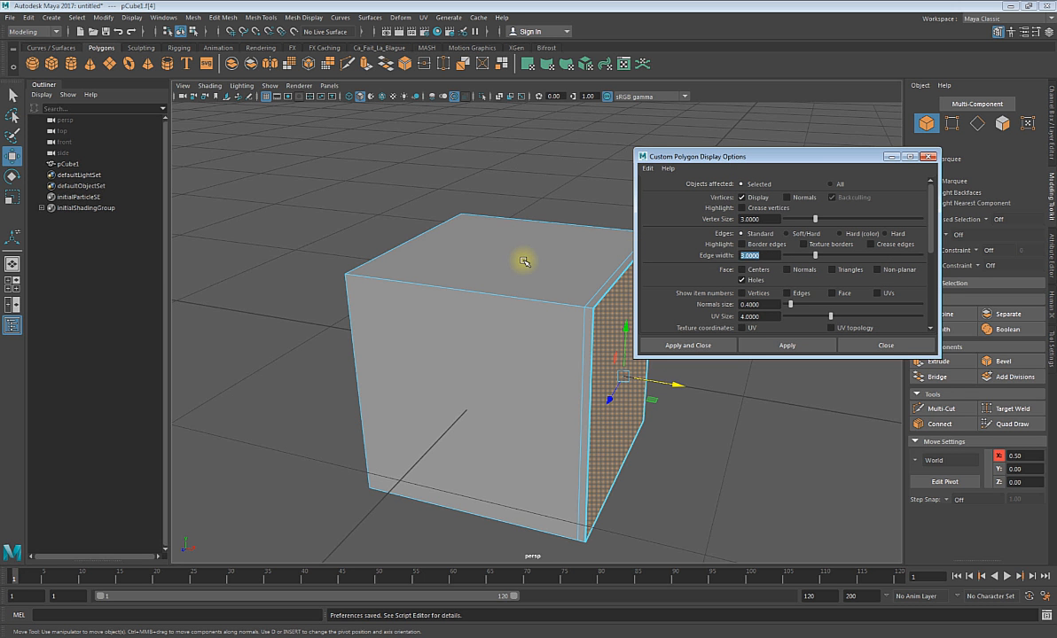
type("5")
left_click(742, 244)
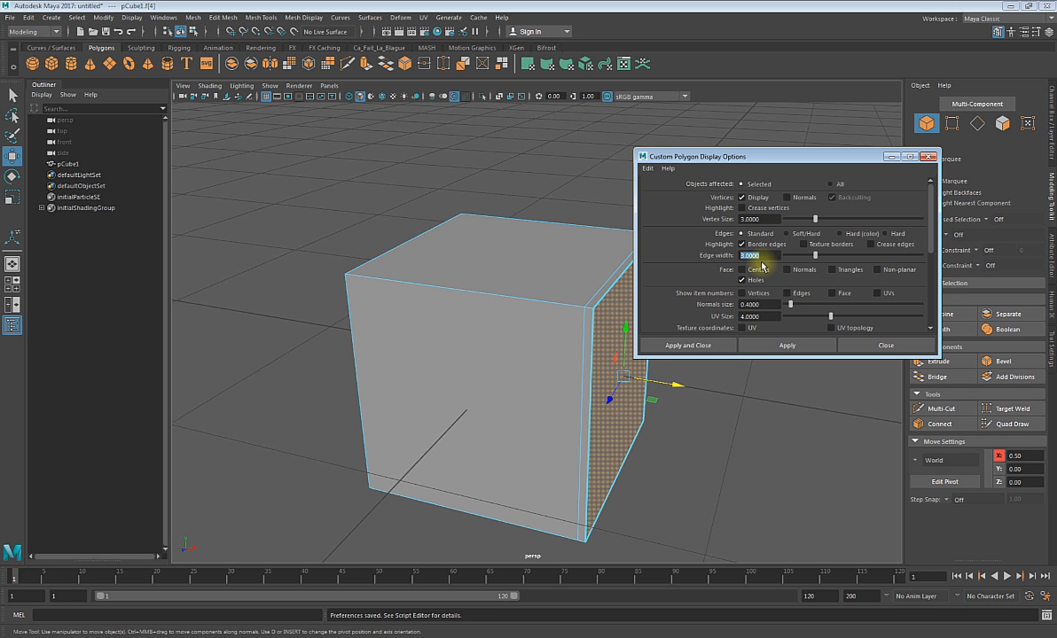
left_click(774, 347)
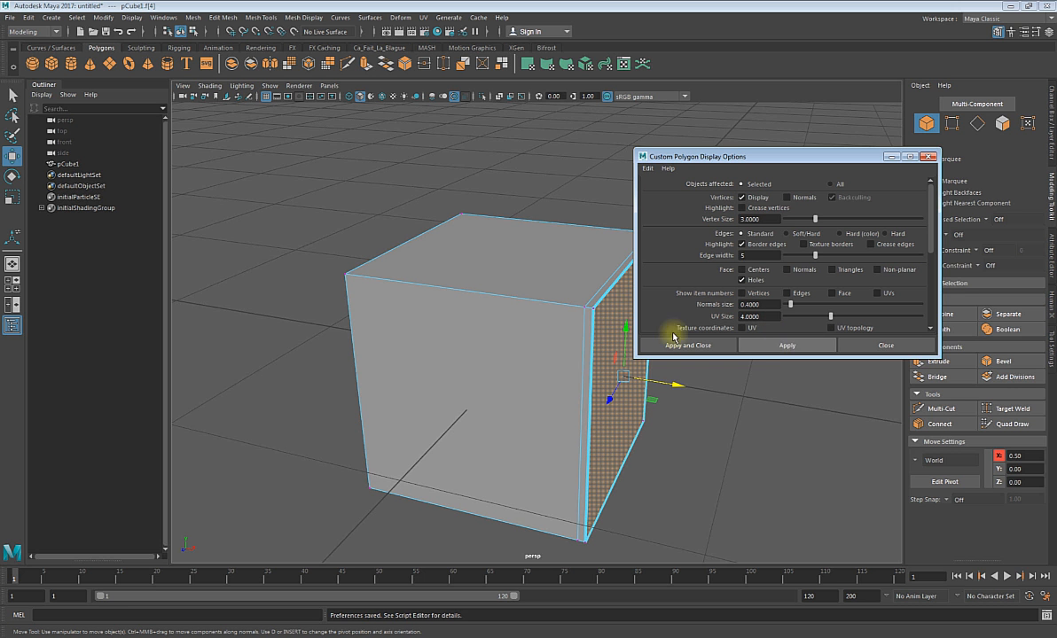
- Set the cube's custom edge width to 10, apply it and inspect the thickened border edges from a lower angle
left_click_drag(756, 255, 657, 258)
type("10")
left_click(809, 346)
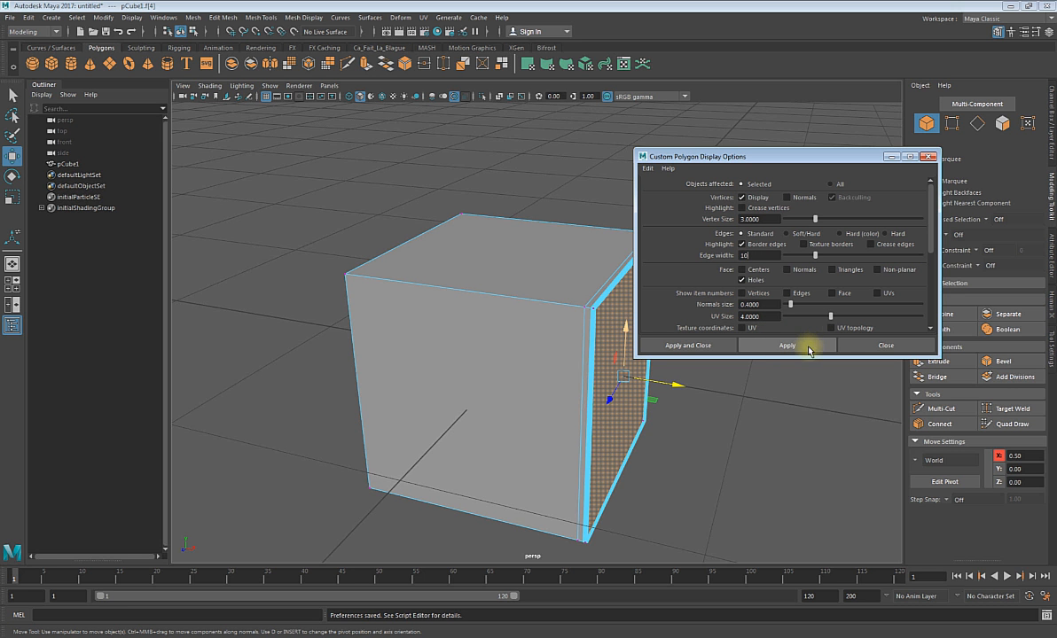
left_click_drag(699, 155, 781, 130)
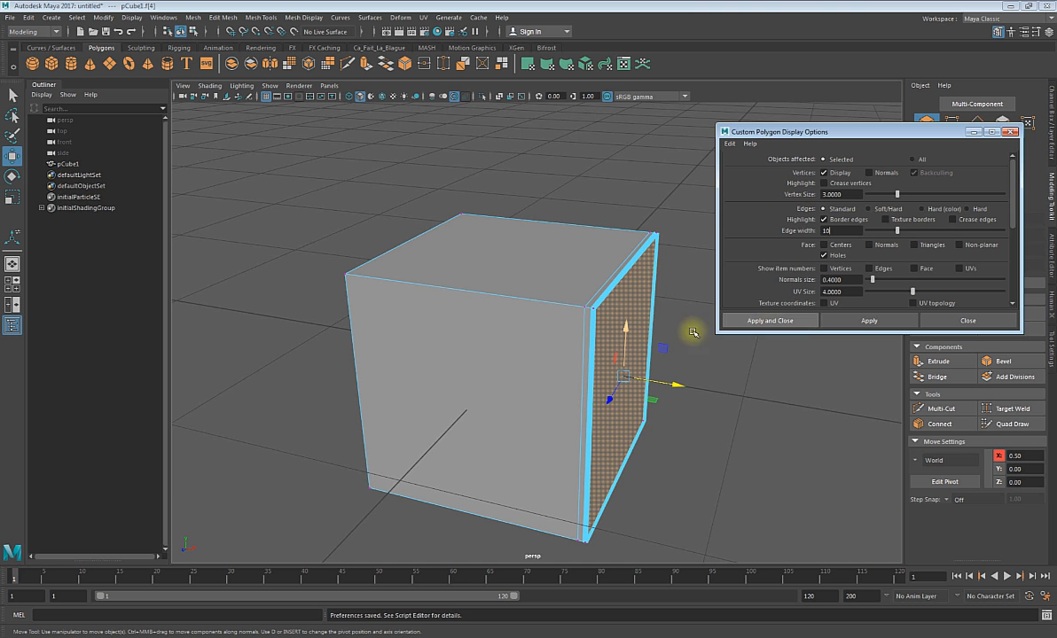
left_click_drag(691, 330, 604, 312, "alt")
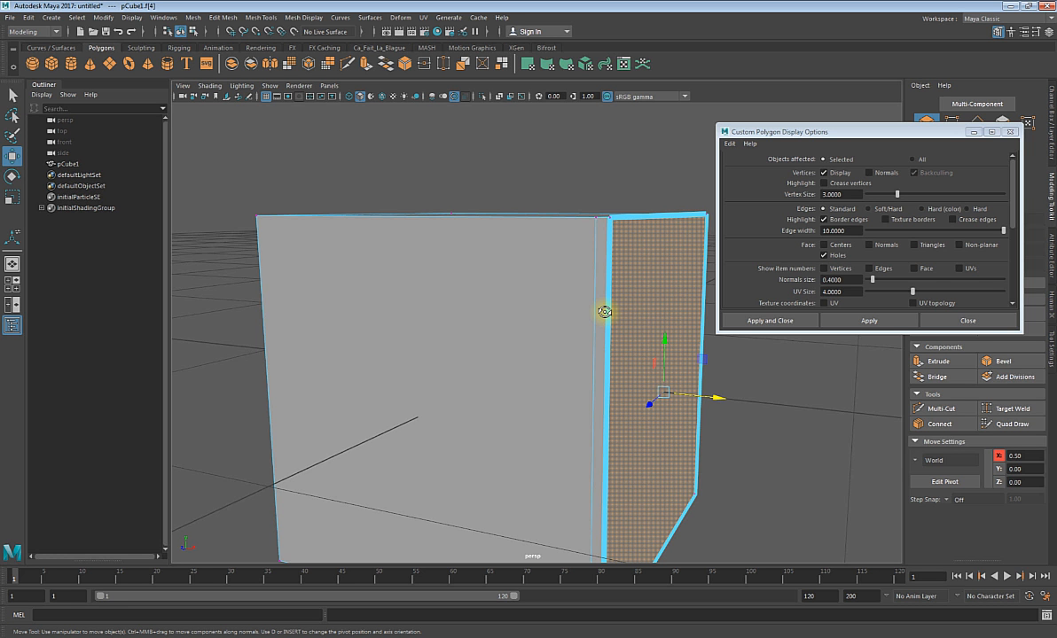
- Set the cube's custom edge width to 3, apply it and view the border edges from above
double_click(834, 231)
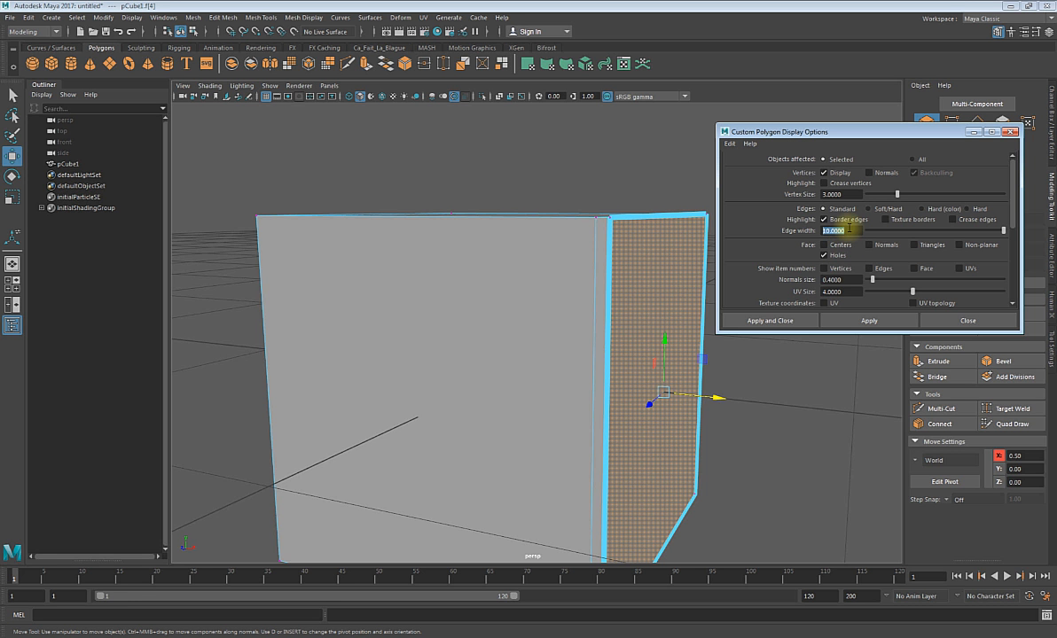
type("3")
key("Return")
left_click(858, 319)
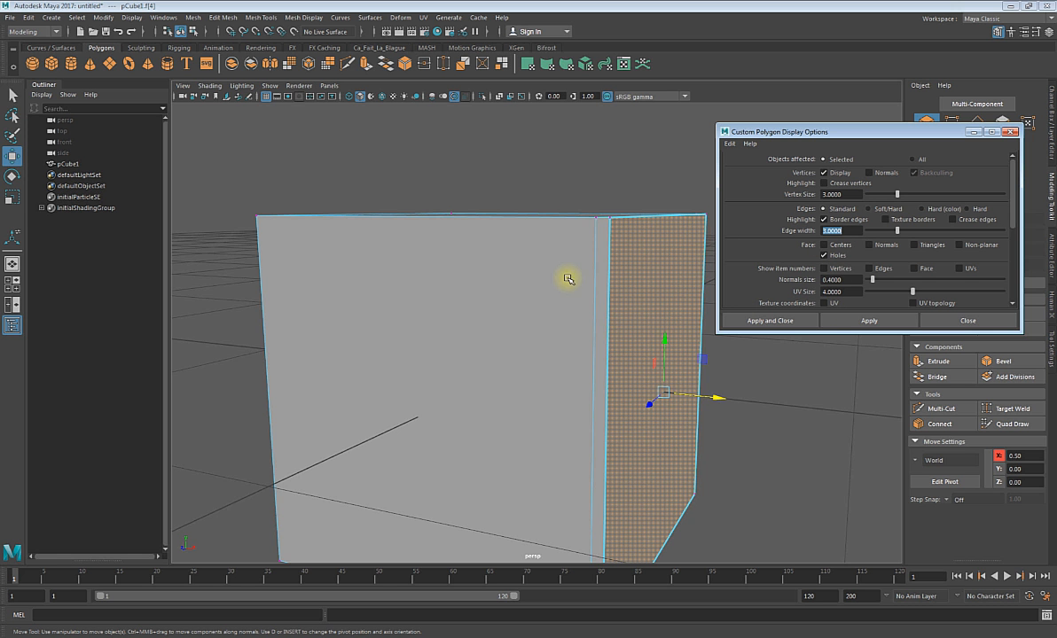
left_click_drag(550, 267, 547, 278, "alt")
left_click_drag(640, 286, 612, 282, "alt")
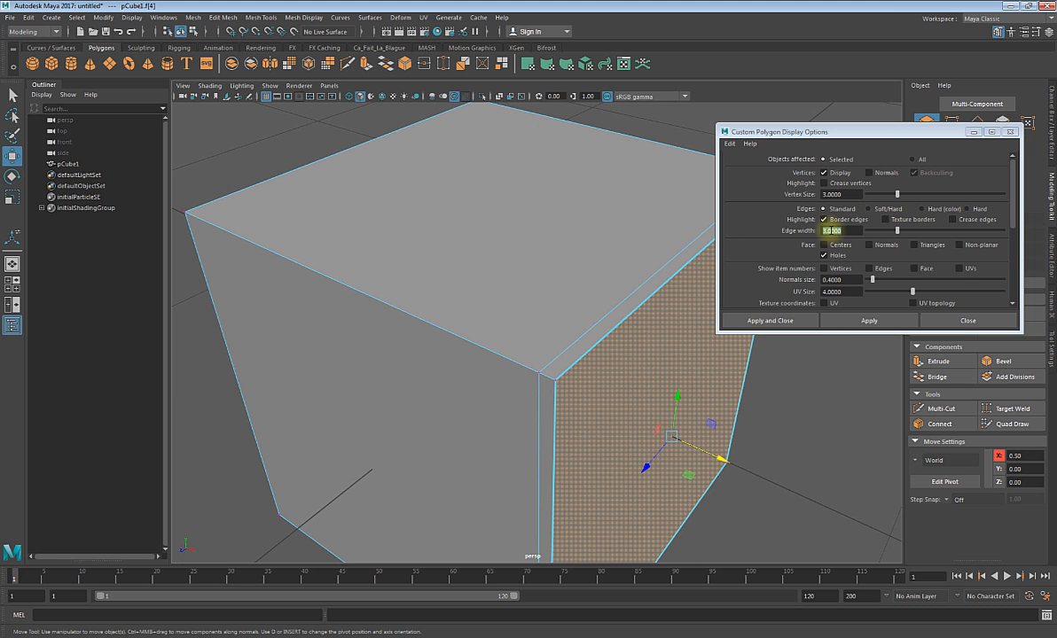
- Apply an edge width of 5 to the cube and deselect its side face to check the borders at different distances
type("5")
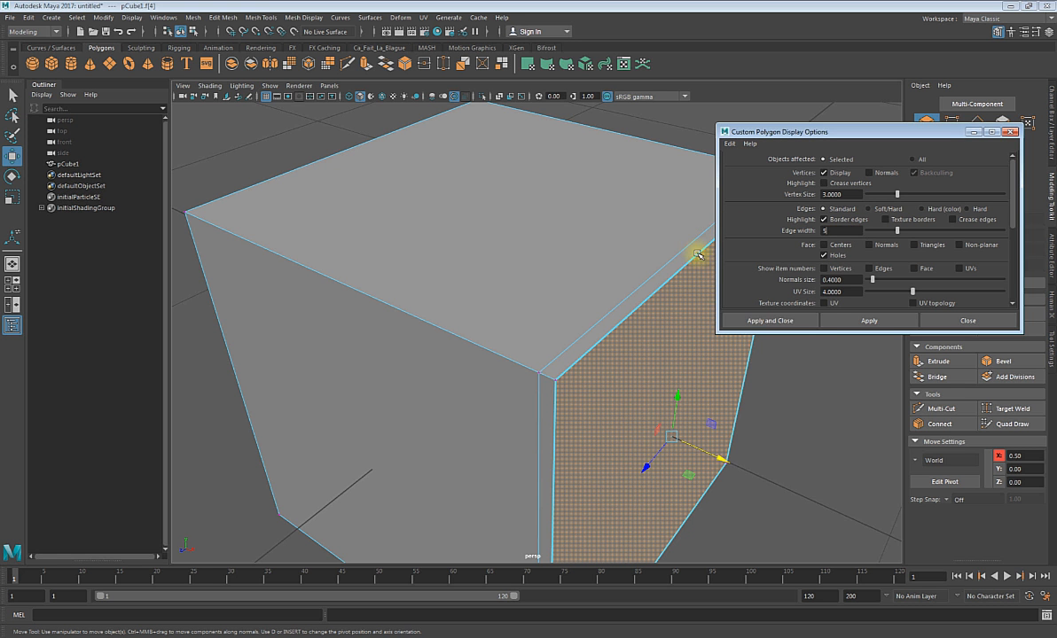
left_click(869, 320)
left_click_drag(537, 330, 541, 320, "alt")
scroll(541, 320, "down", 8)
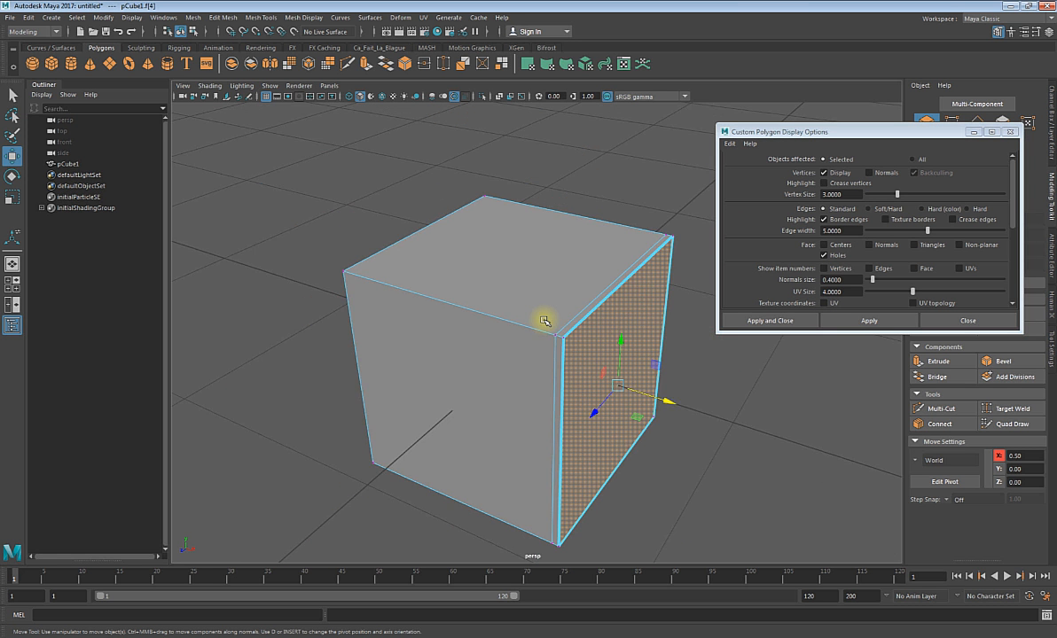
left_click(646, 428)
mouse_move(646, 428)
left_mouse_down("alt")
mouse_move(632, 435)
mouse_move(651, 427)
mouse_move(658, 439)
mouse_move(635, 436)
left_mouse_up("alt")
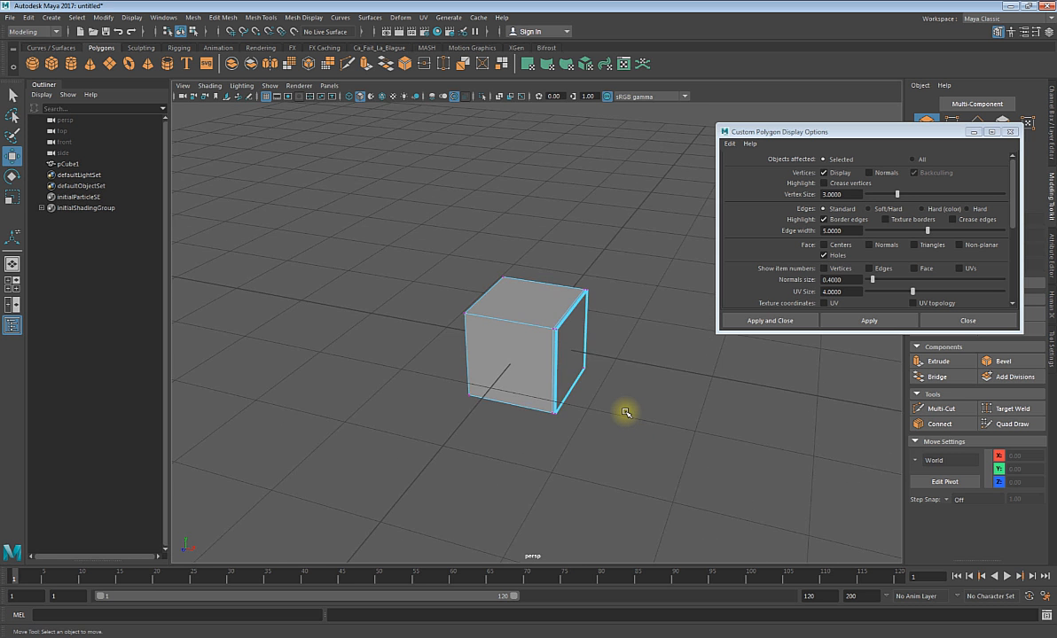
scroll(625, 413, "up", 6)
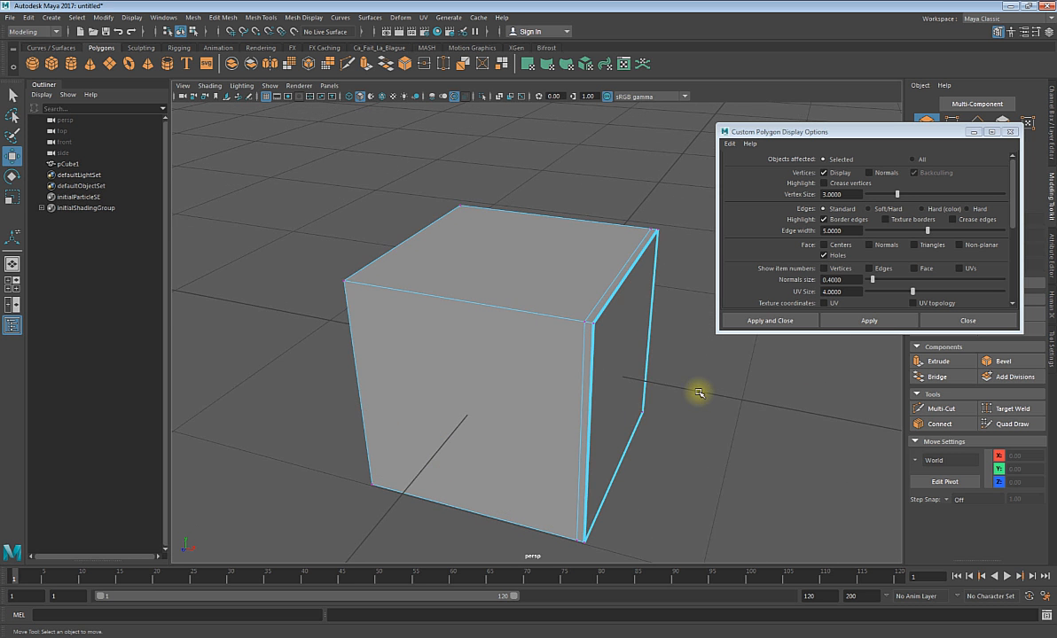
scroll(699, 392, "down", 2)
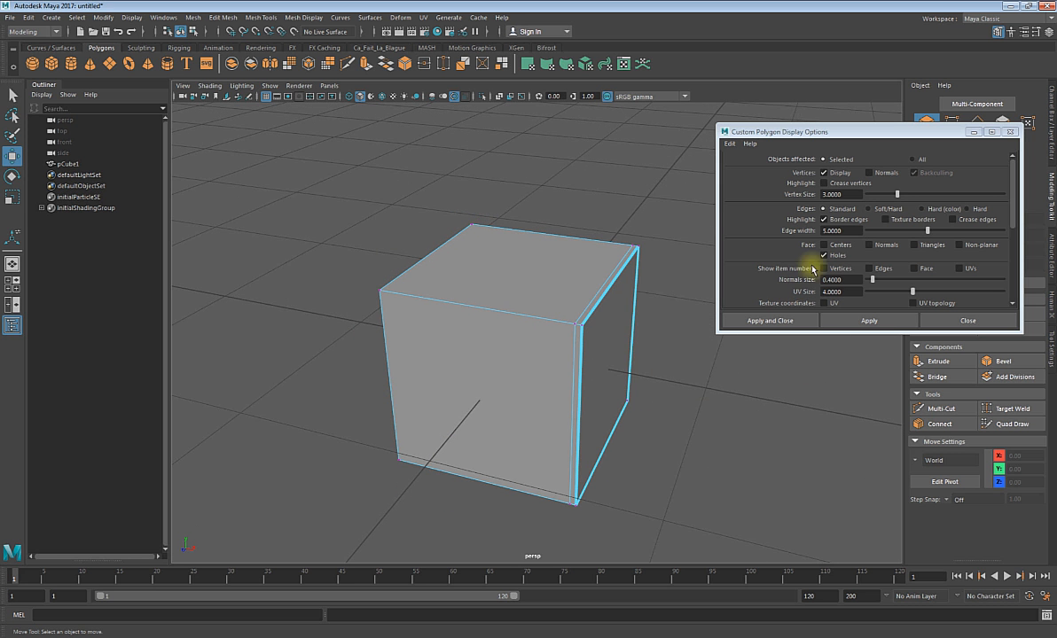
- Set the edge width in the custom polygon display options to 4
left_click_drag(843, 231, 750, 258)
type("4")
key("Return")
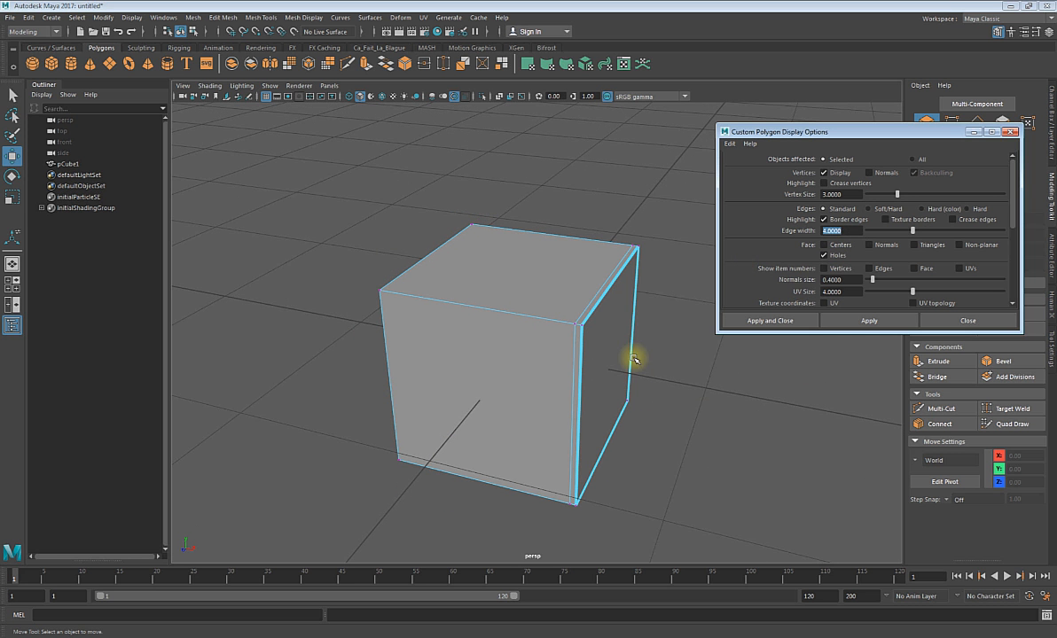
- Apply the border edge highlight with an edge width of 4 to the cube and inspect its thick edges
left_click_drag(639, 377, 670, 427, "alt")
left_click(874, 322)
scroll(660, 400, "up", 3)
scroll(657, 404, "down", 3)
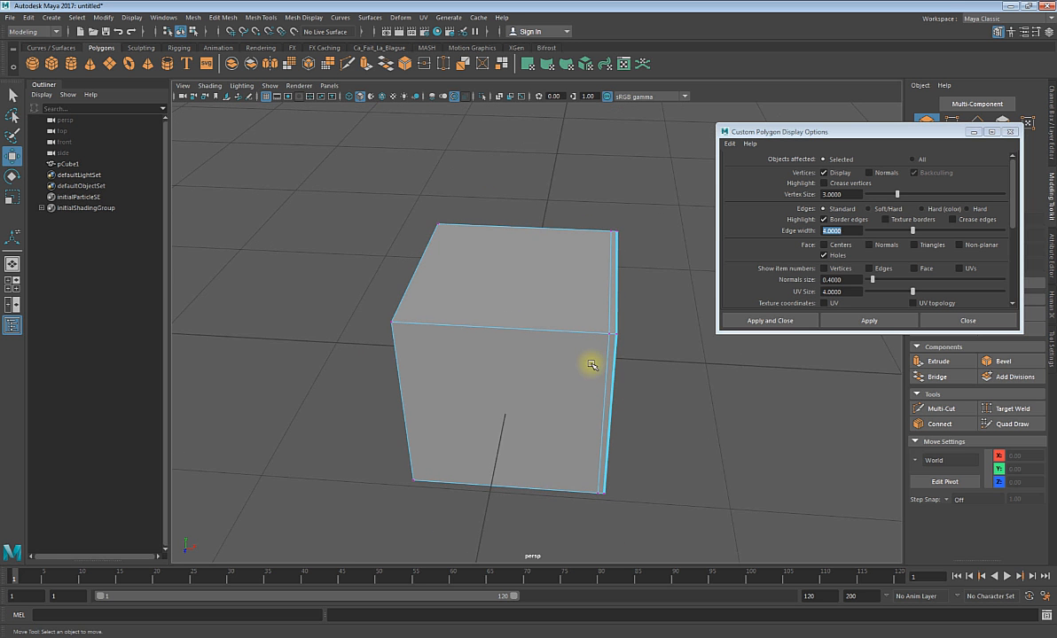
left_click_drag(589, 360, 575, 363, "alt")
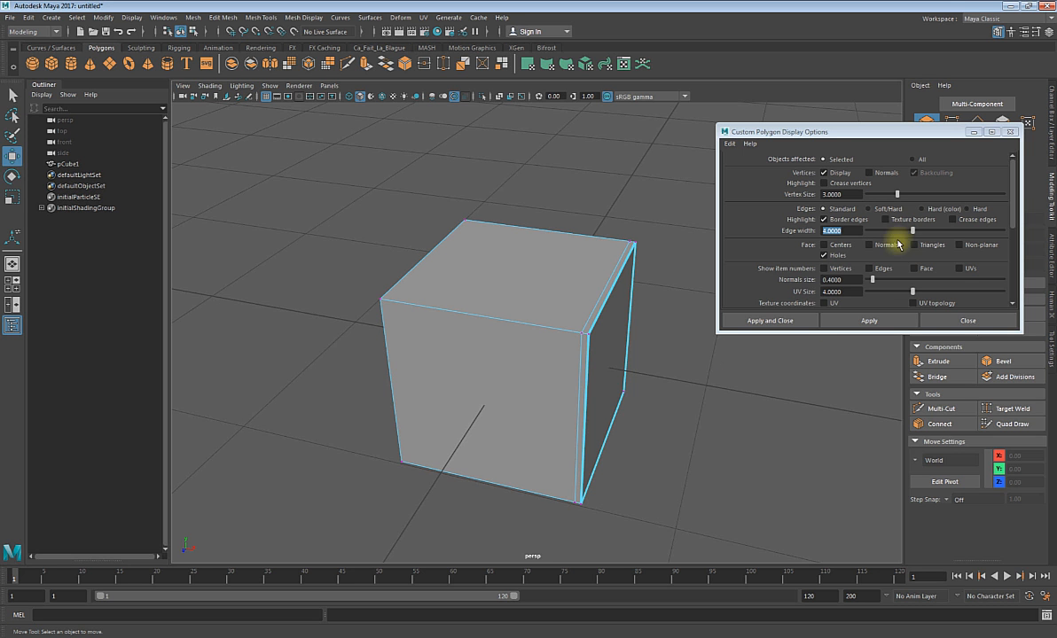
- Select the cube's side face and move it about 1 unit along X, away from the body
right_click_drag(583, 333, 609, 347)
left_click(608, 347)
scroll(658, 406, "down", 2)
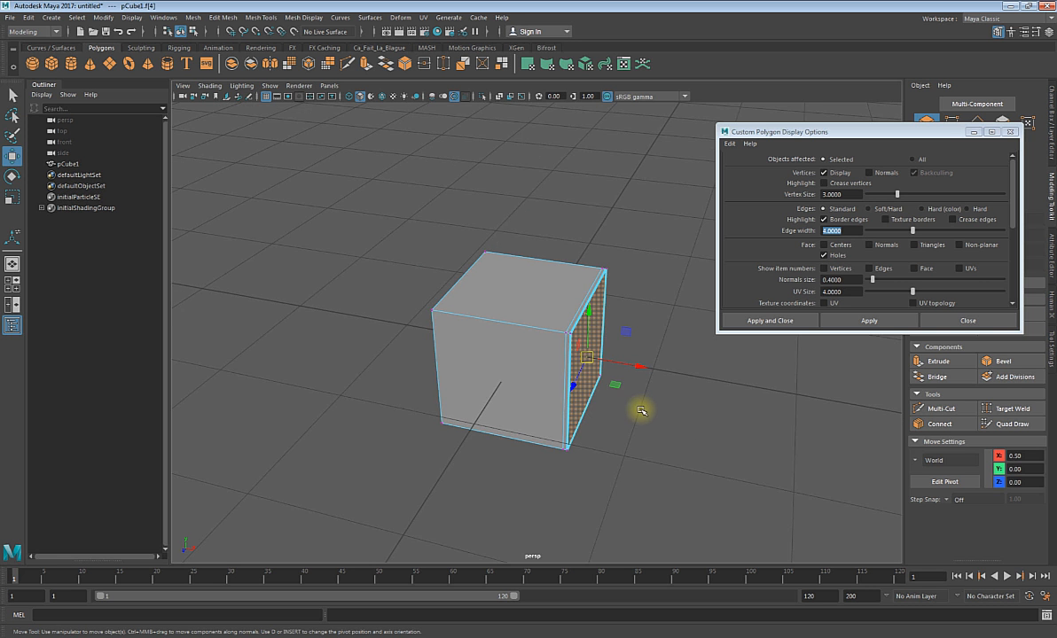
left_click_drag(640, 411, 769, 398, "alt")
left_click_drag(573, 431, 601, 453, "alt")
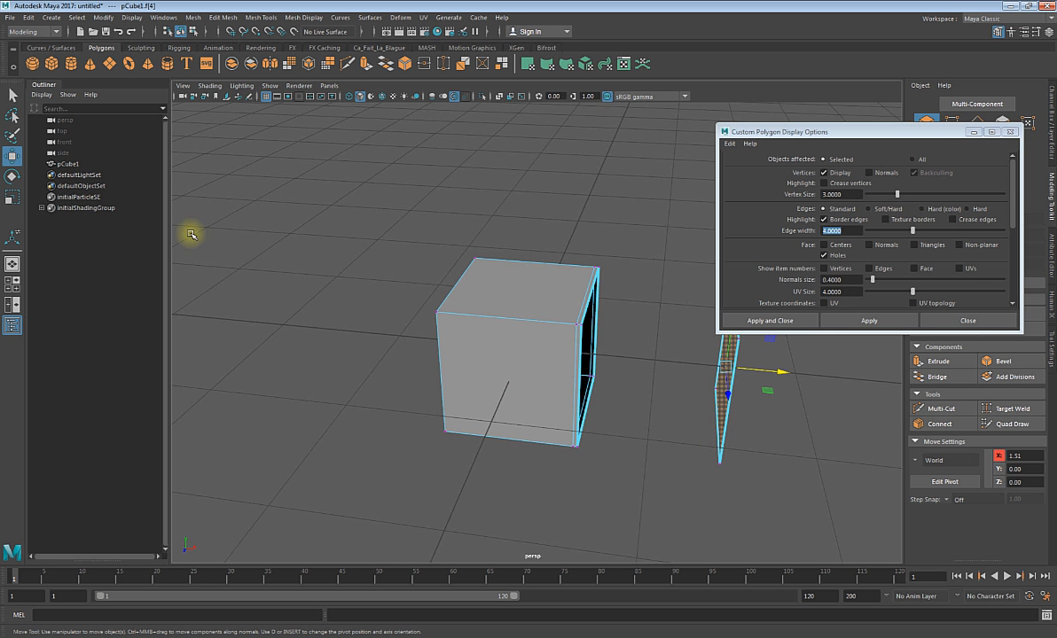
- Select the whole pCube1 object and examine the border edges around the opening and the separated face
left_click(68, 164)
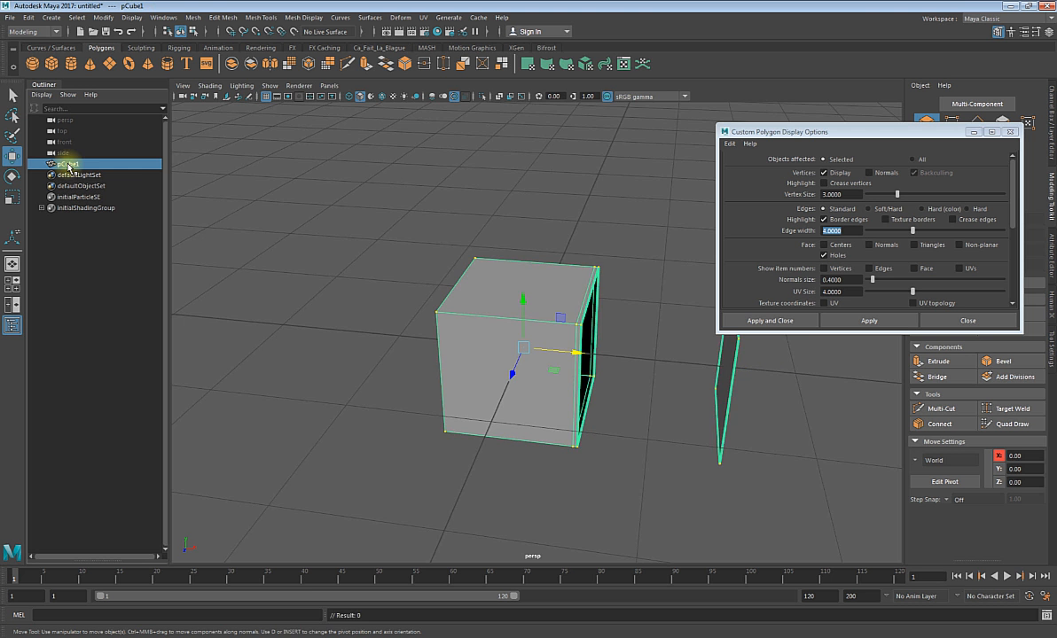
left_click_drag(528, 371, 359, 363, "alt")
middle_click_drag(359, 362, 354, 363, "alt")
scroll(514, 388, "down", 3)
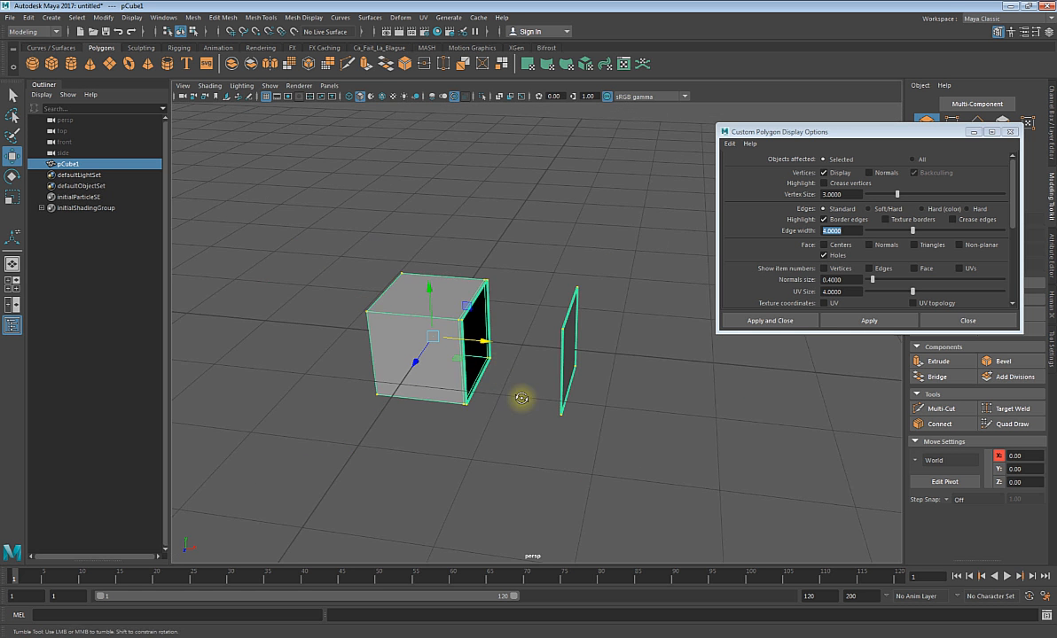
left_click_drag(521, 399, 502, 333, "alt")
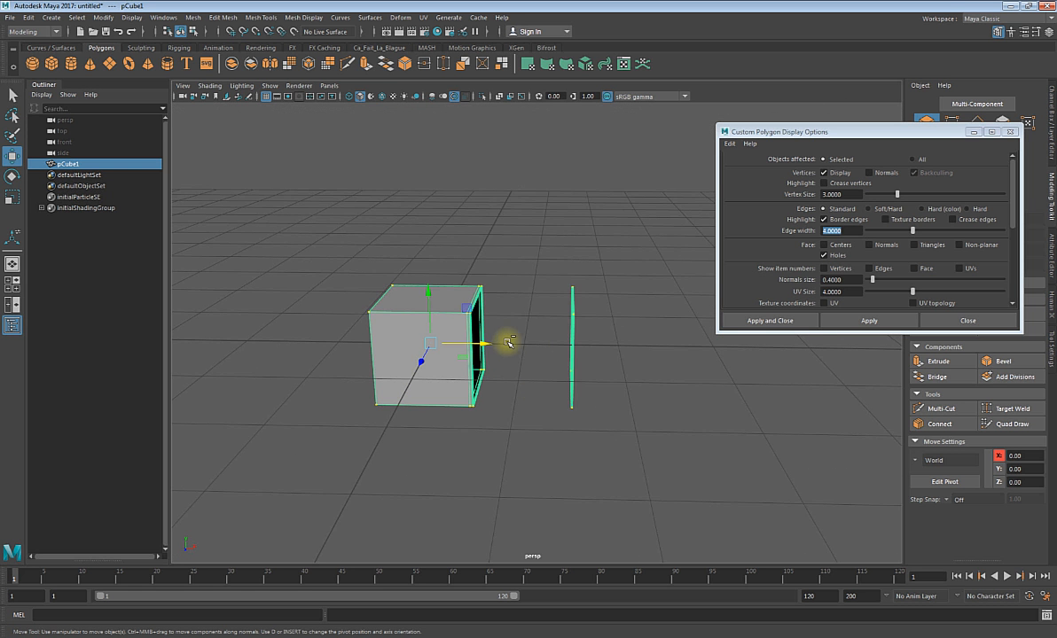
- Undo the object selection, the face move and the face selection
key("ctrl+z")
key("ctrl+z")
key("ctrl+z")
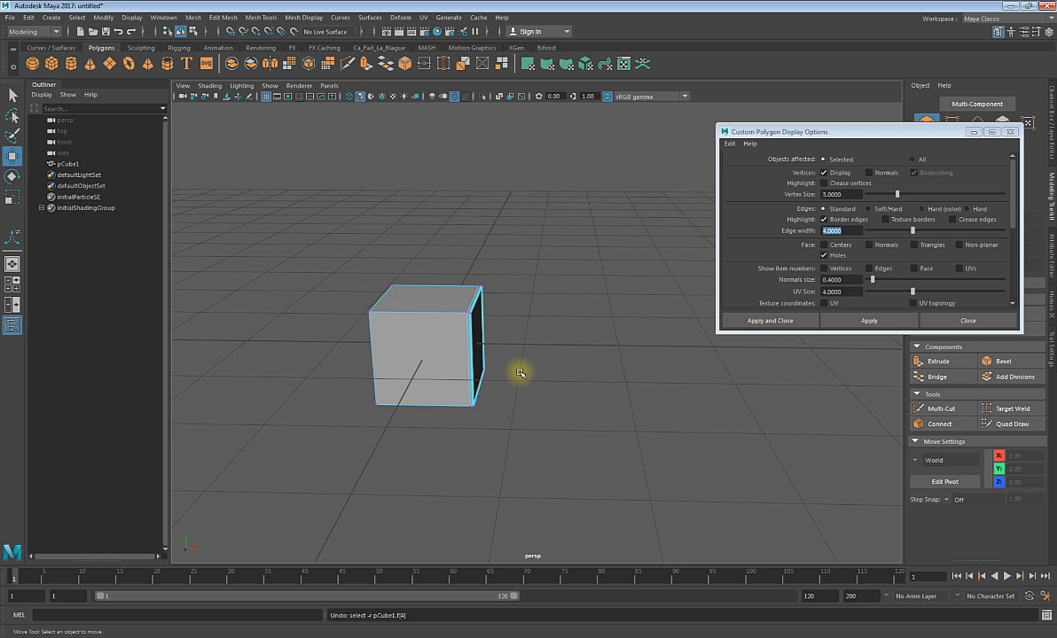
- Turn off the border edge highlight in the polygon display options and apply it to the cube
scroll(519, 370, "up", 3)
right_click_drag(517, 332, 476, 314)
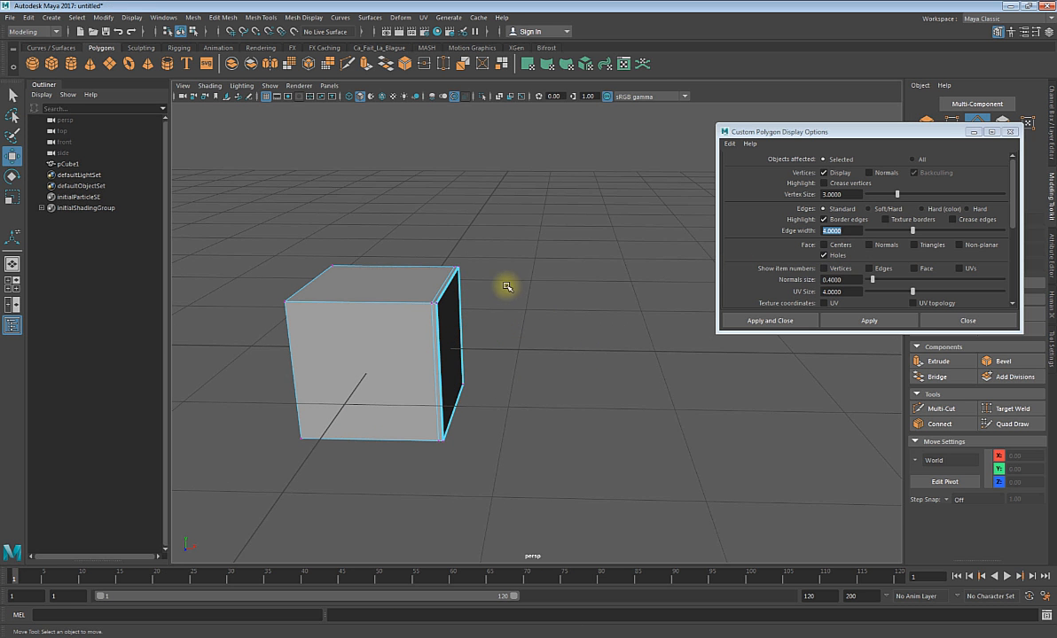
left_click(104, 17)
mouse_move(131, 18)
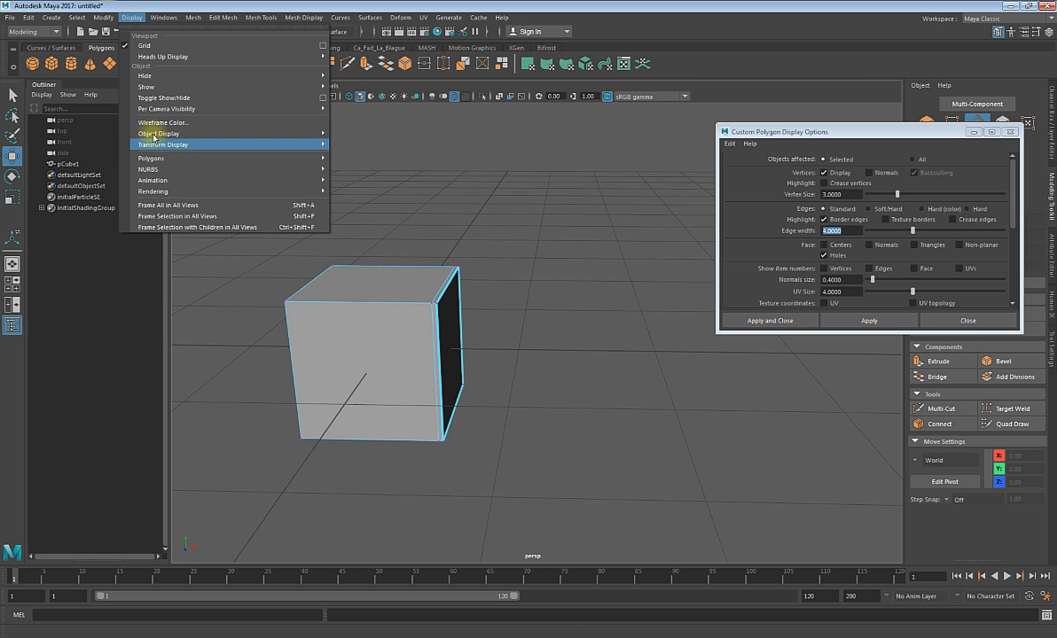
left_click(843, 221)
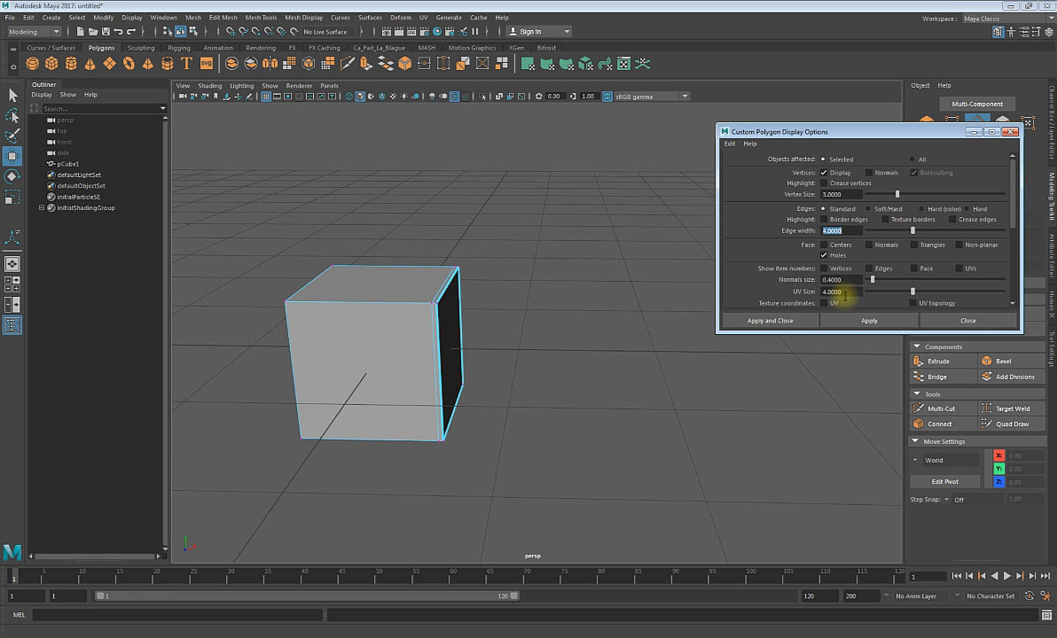
left_click(852, 320)
left_click_drag(410, 330, 425, 349, "alt")
- Return the cube to object mode, enable its border edge highlight again and apply the display options
key("F8")
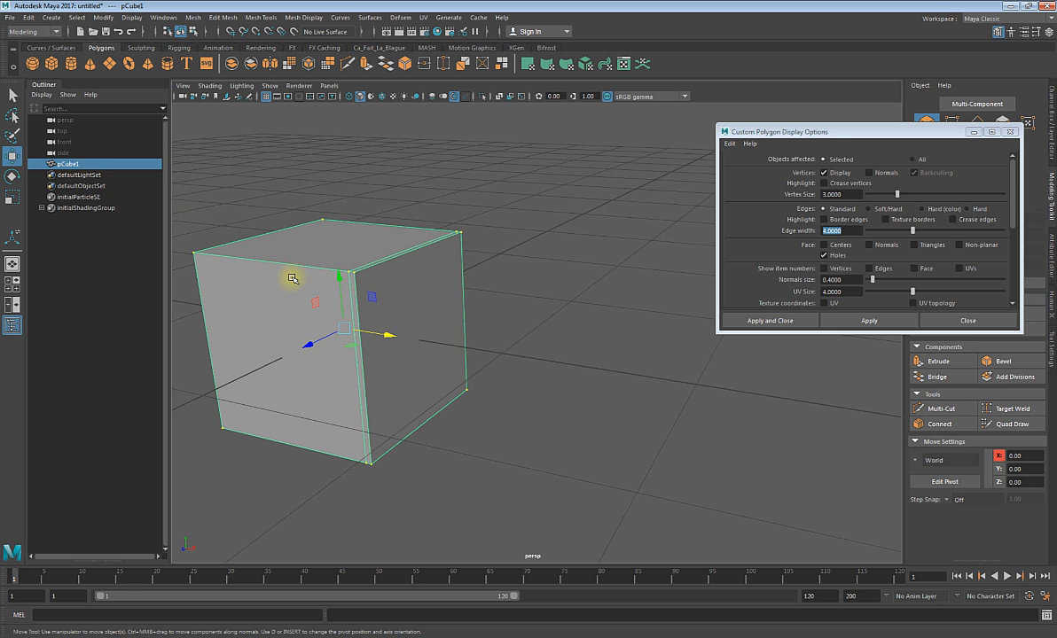
scroll(350, 321, "down", 3)
left_click_drag(351, 324, 385, 346, "alt")
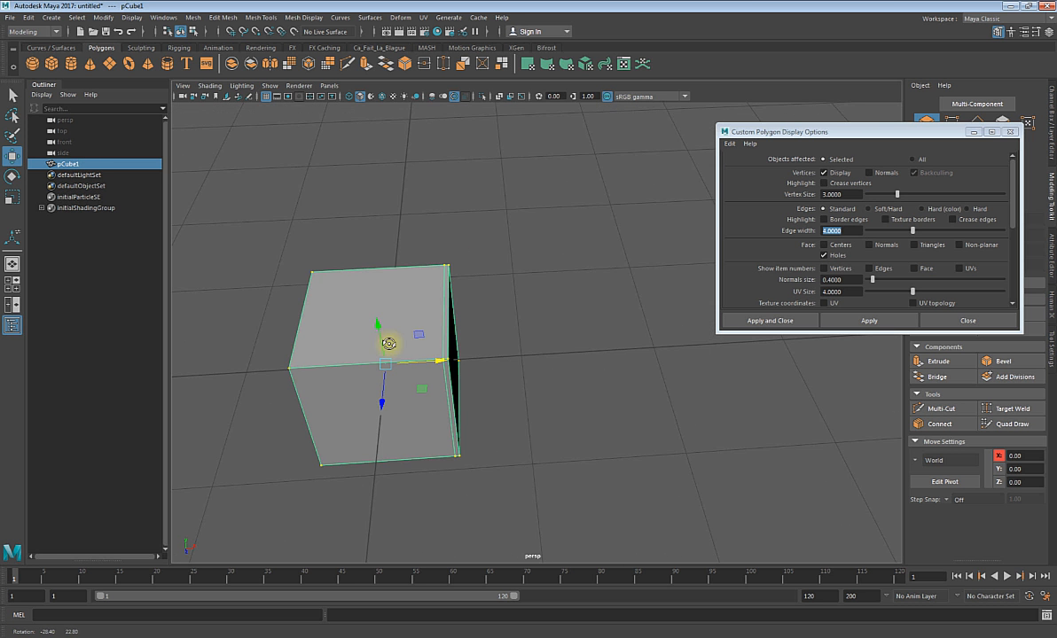
left_click(824, 219)
left_click(869, 315)
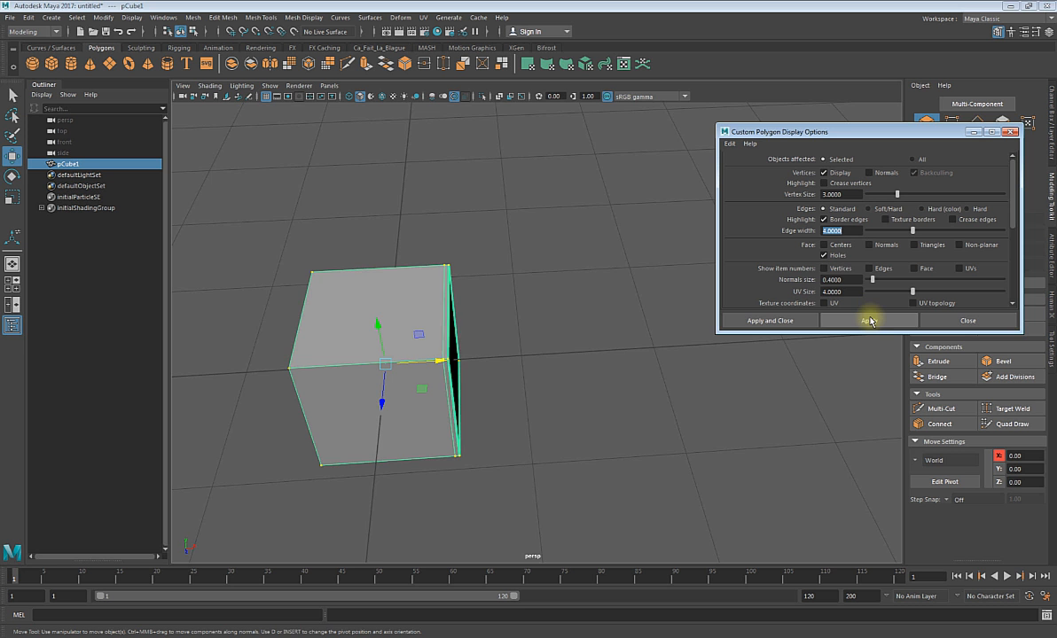
left_click_drag(608, 427, 438, 353, "alt")
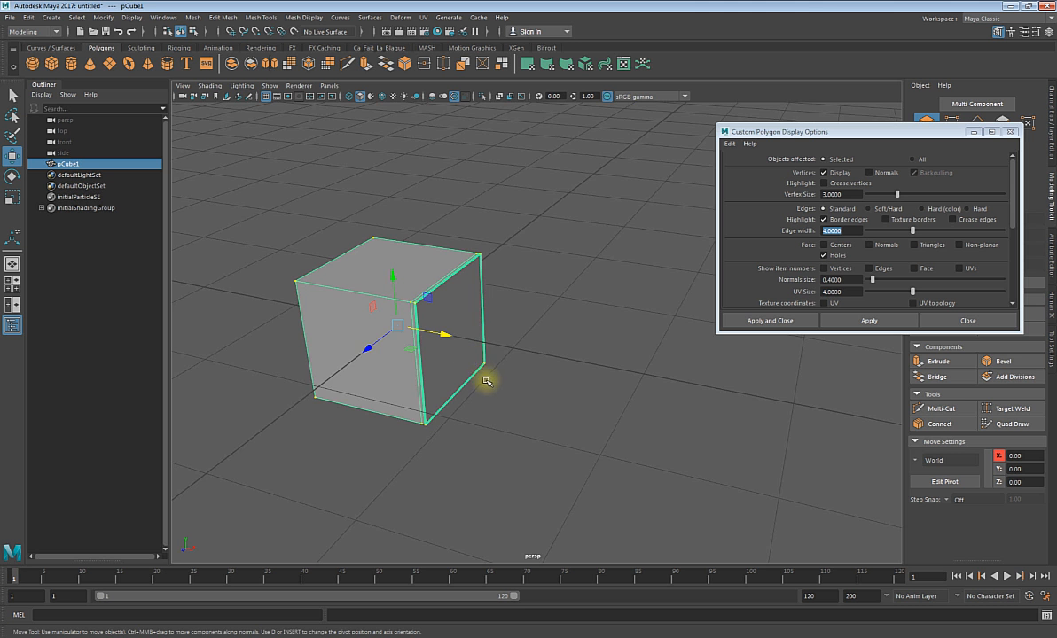
right_click_drag(486, 381, 510, 398, "alt")
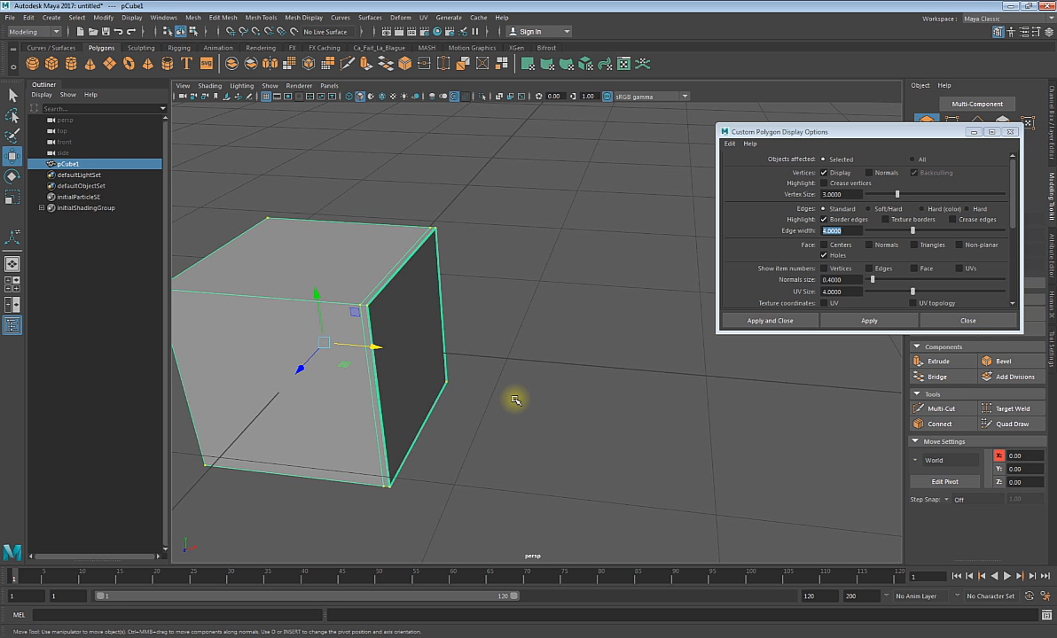
scroll(515, 401, "down", 5)
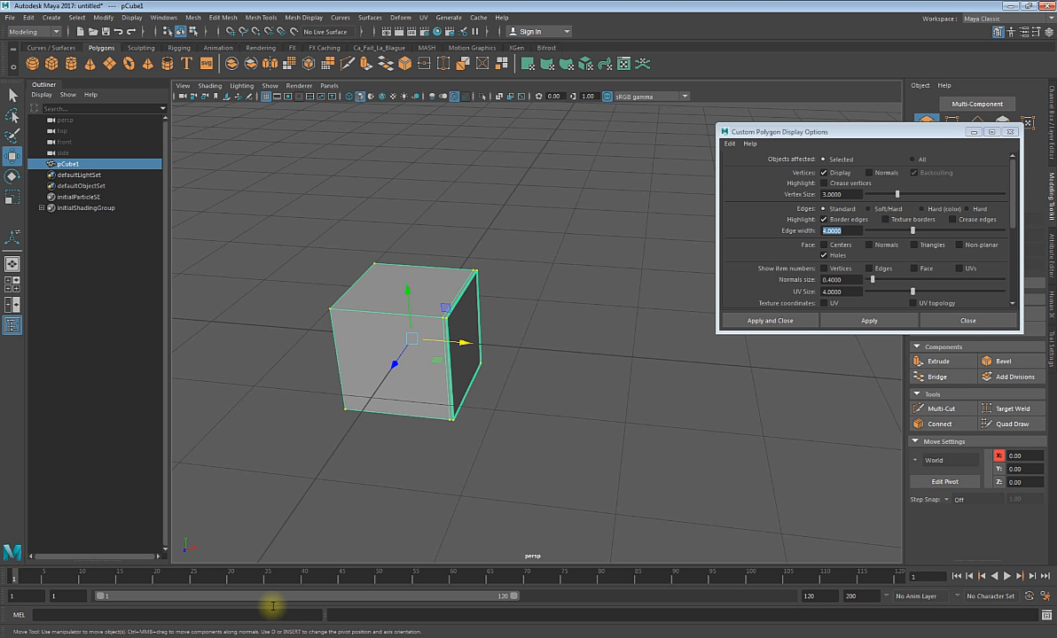
- Switch to the Twitch live-stream window to check its status, dismiss the warning notification and minimize the window
left_click(184, 637)
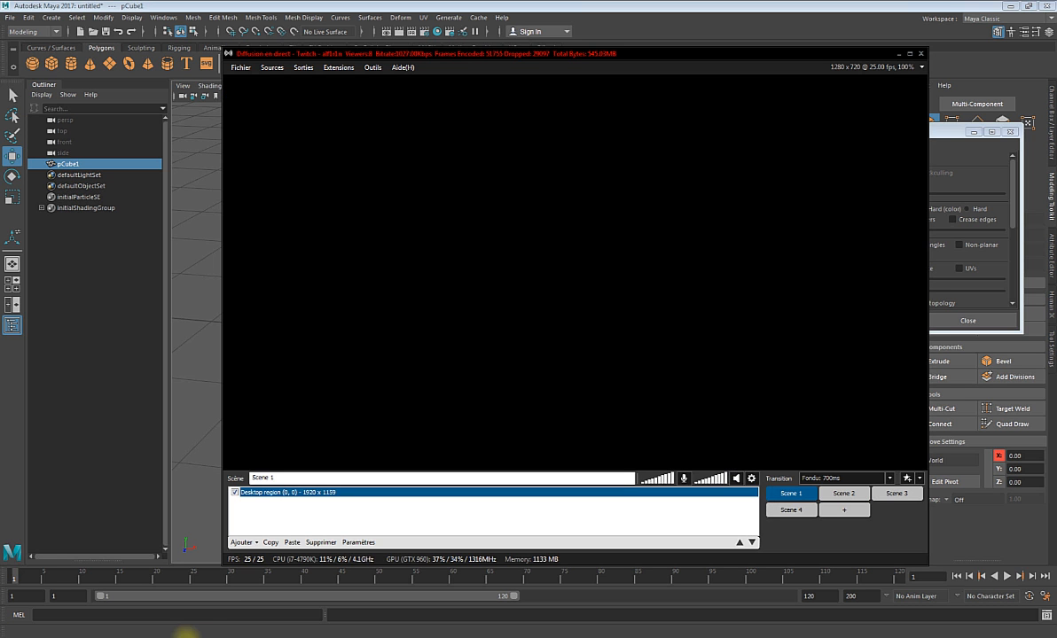
left_click(523, 274)
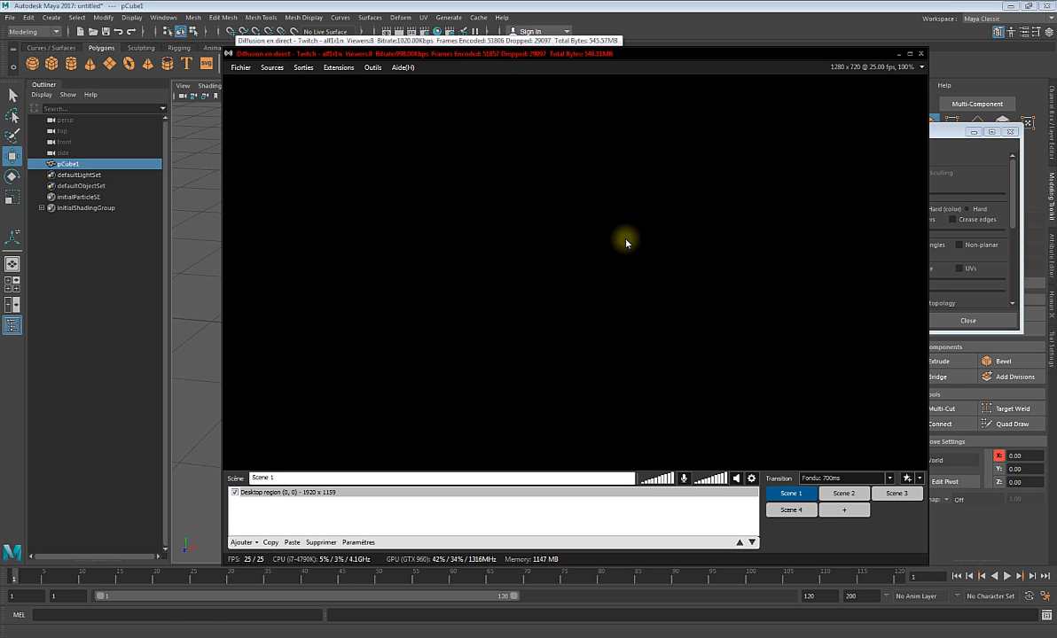
left_click(337, 90)
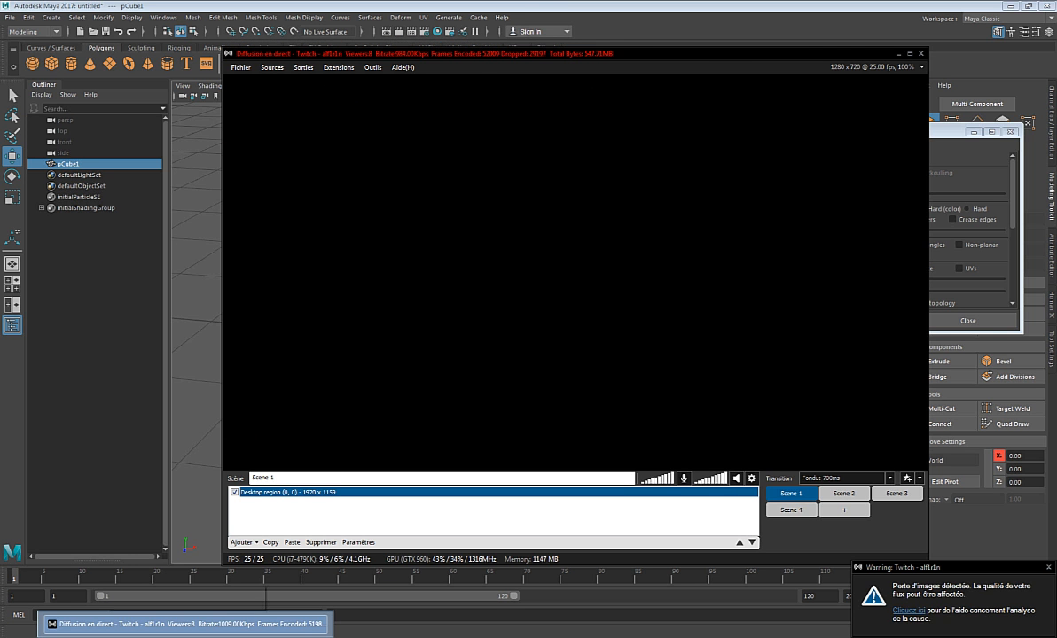
left_click(1049, 568)
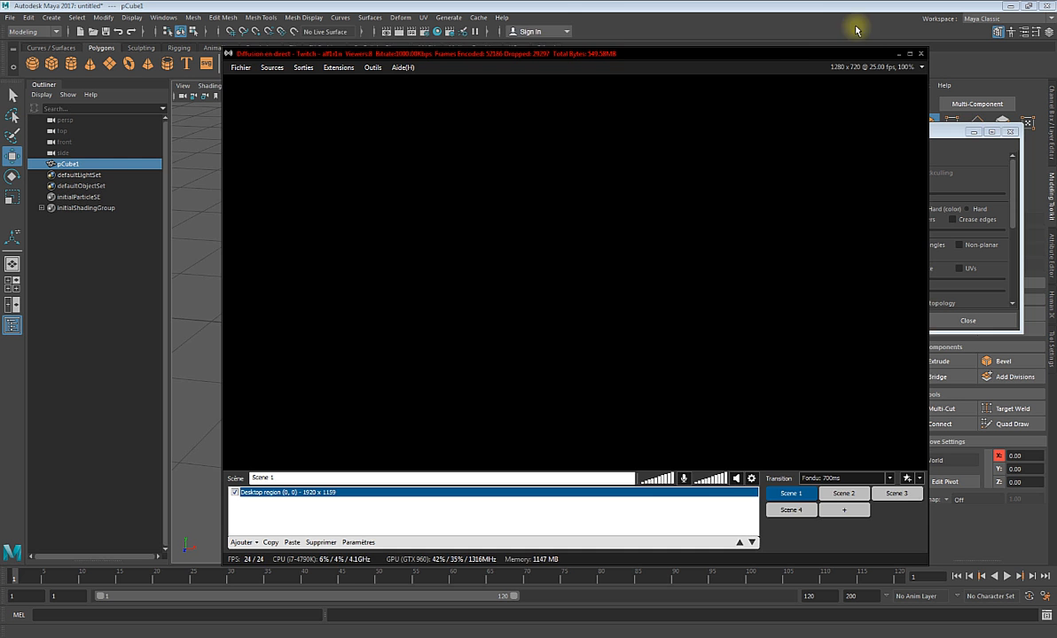
left_click(898, 53)
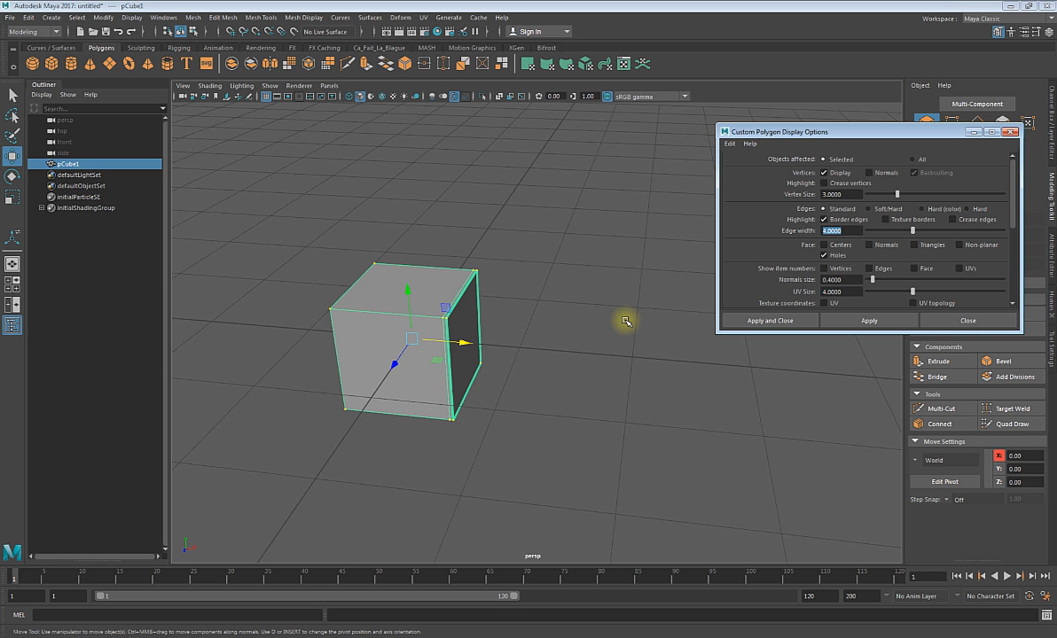
- Open the Polygons display settings in Preferences and place the window beside the Custom Polygon Display Options
left_click_drag(637, 285, 267, 275, "alt")
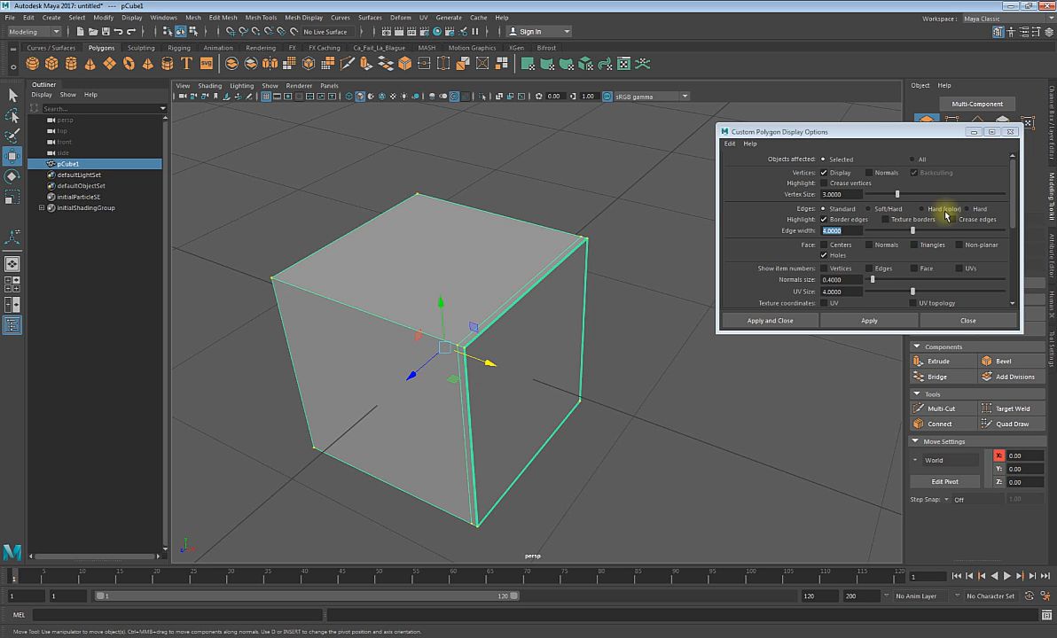
left_click(157, 18)
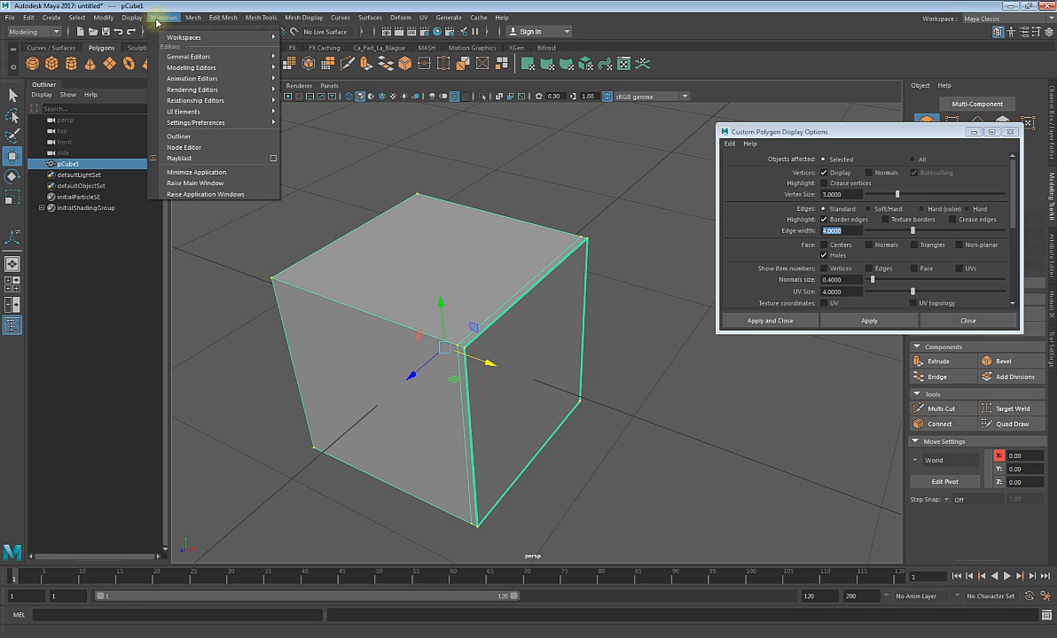
mouse_move(132, 18)
mouse_move(206, 157)
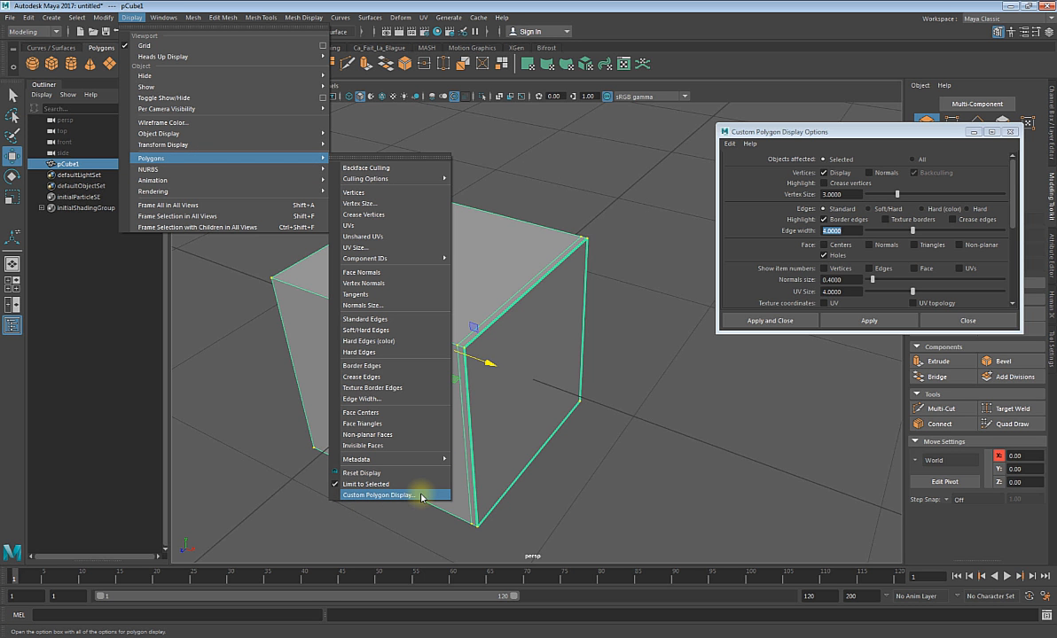
mouse_move(163, 18)
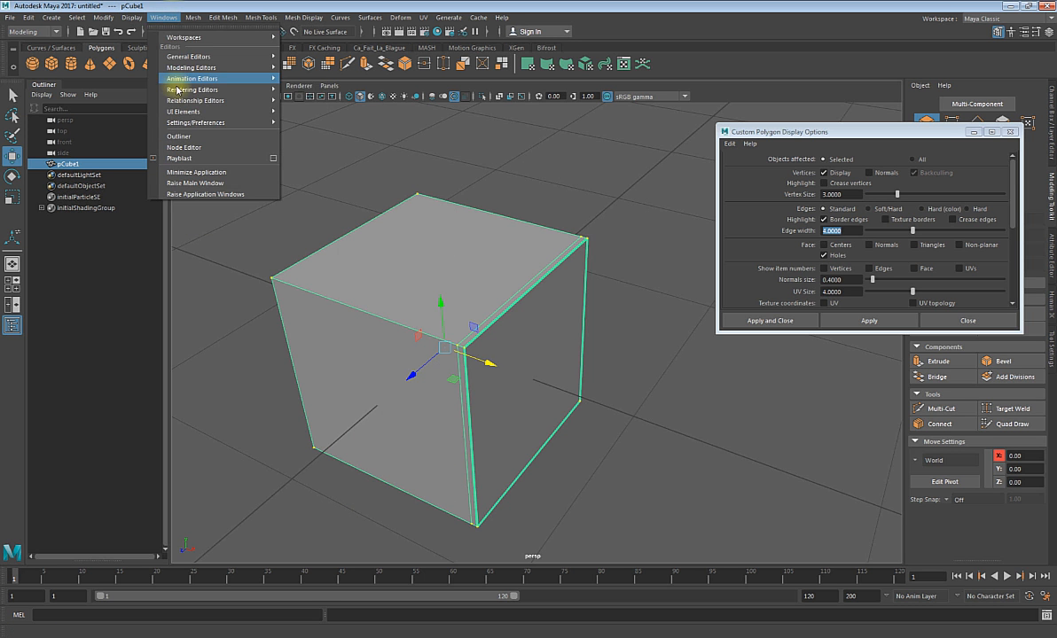
mouse_move(184, 124)
left_click(302, 132)
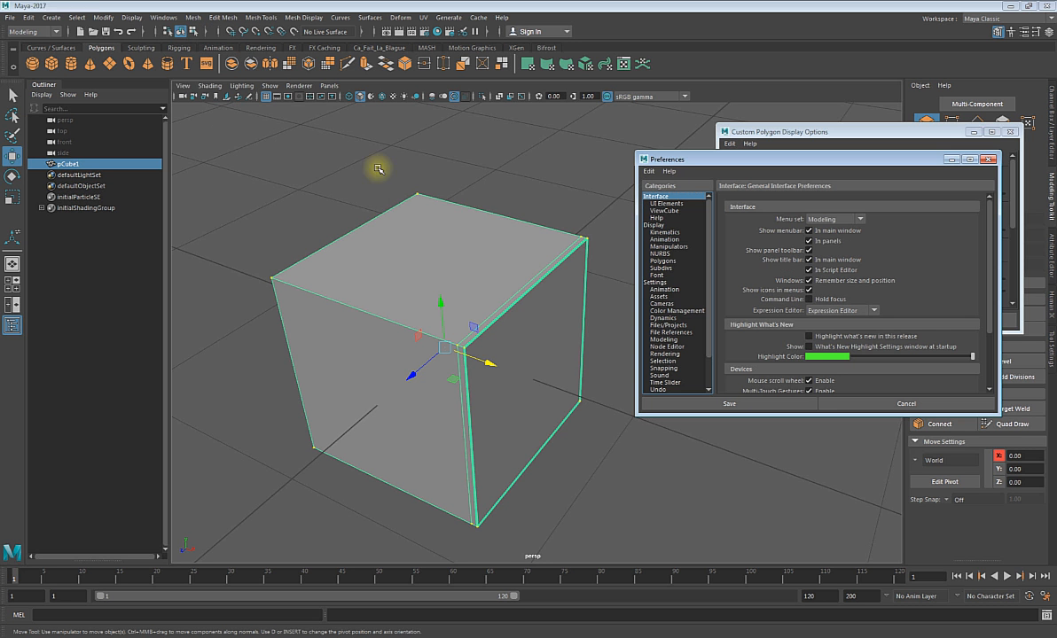
left_click(667, 261)
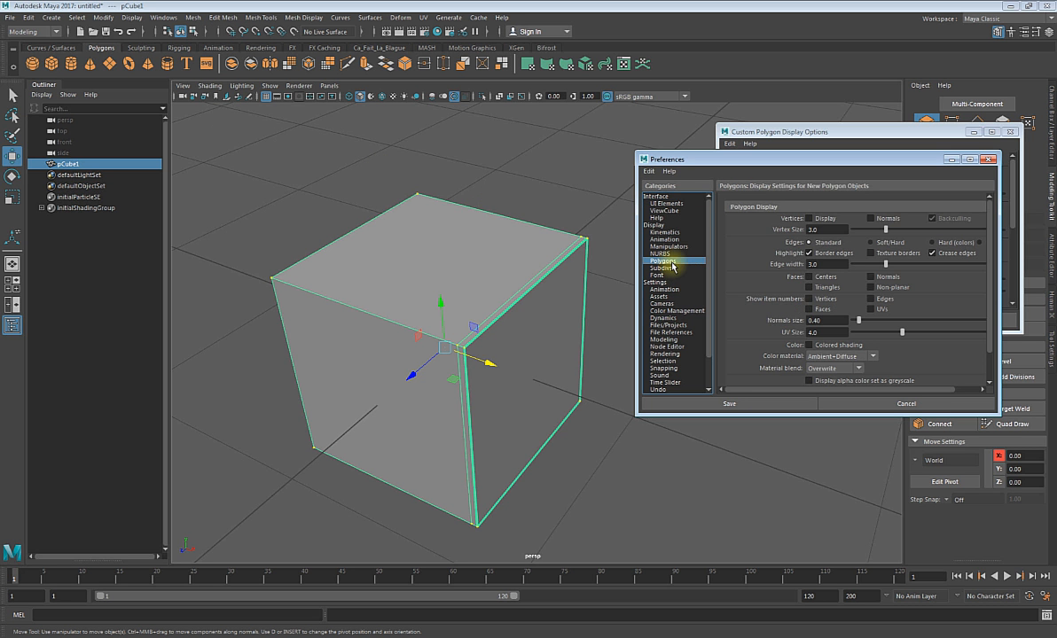
left_click_drag(794, 158, 492, 140)
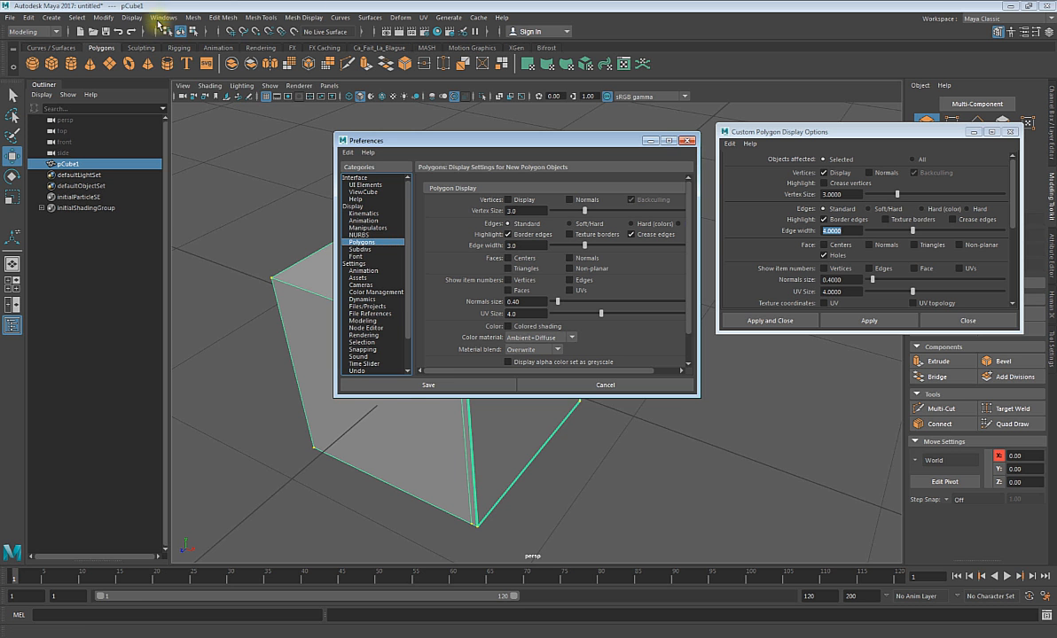
- Close the Preferences window without saving
left_click(131, 17)
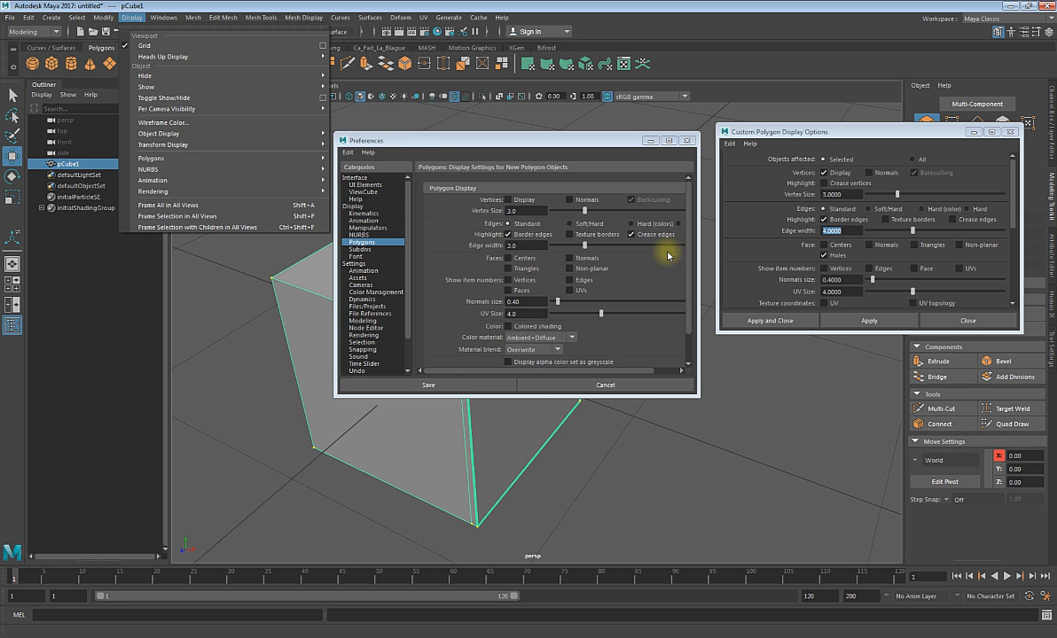
left_click(597, 387)
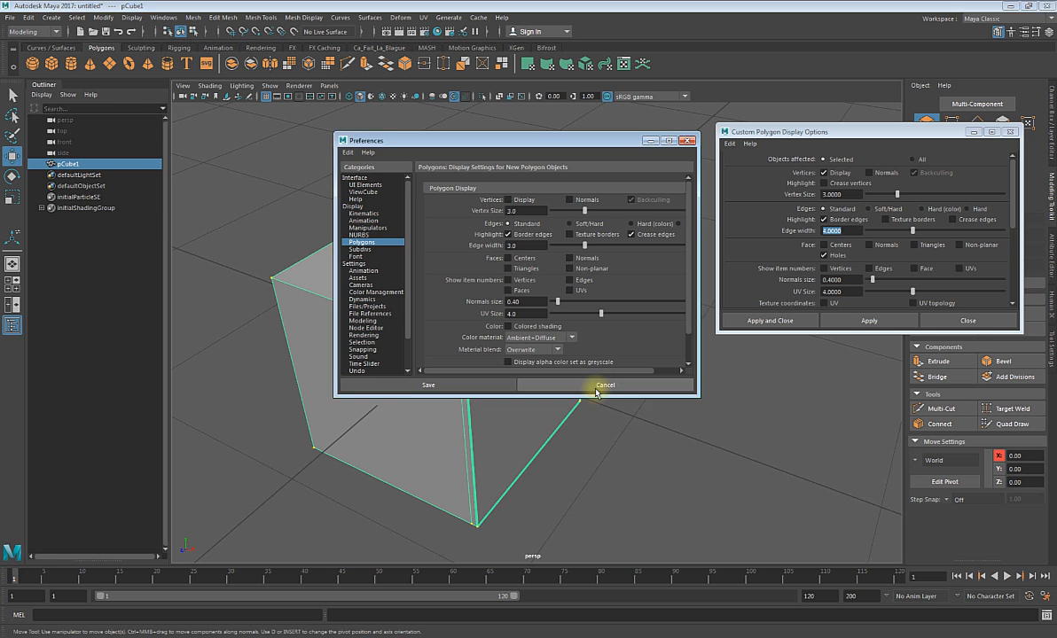
left_click(597, 387)
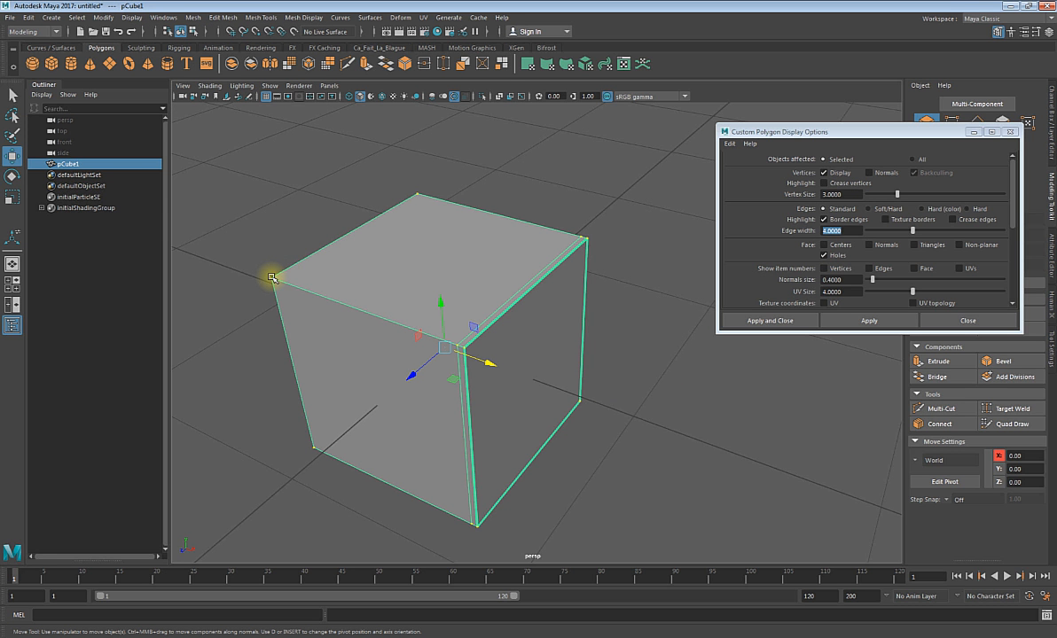
- Set the cube's vertex display size to 4 and inspect its enlarged corner vertices
left_click_drag(854, 195, 561, 180)
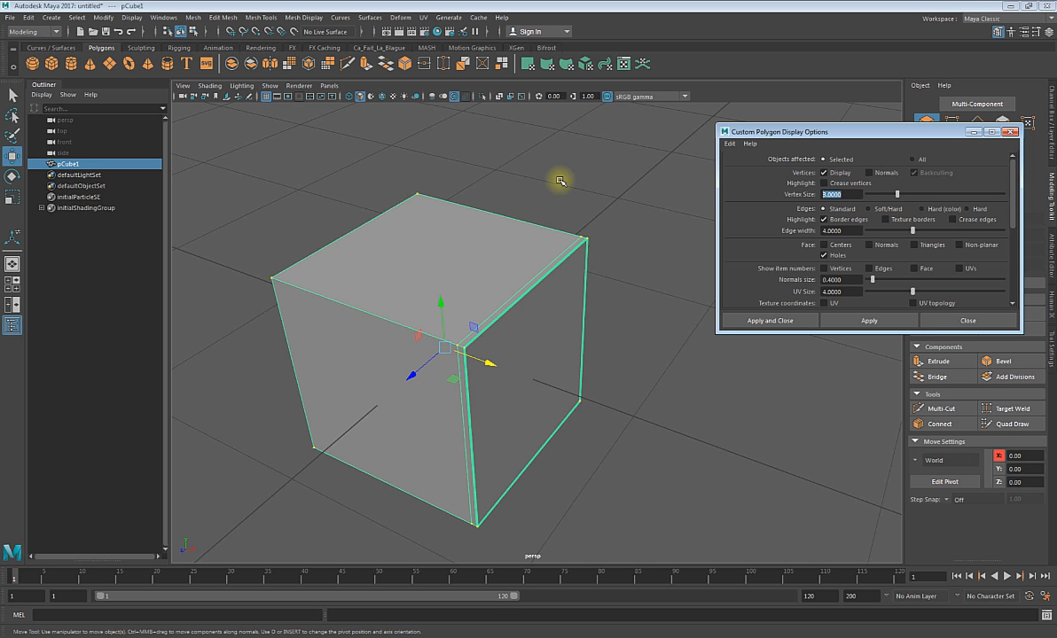
type("4")
key("Return")
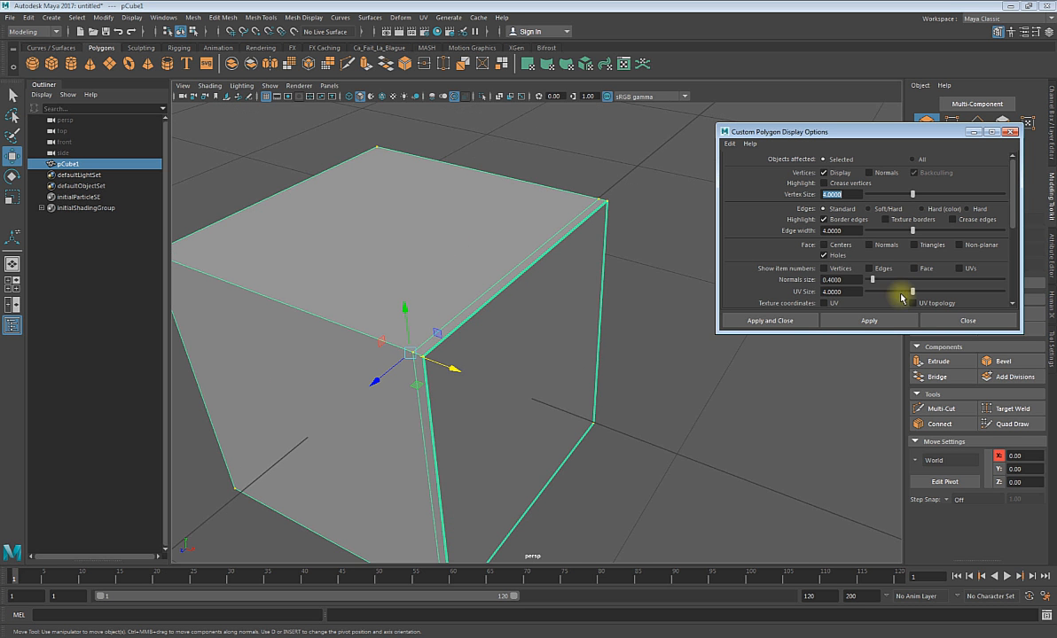
right_click_drag(558, 301, 725, 344, "alt")
middle_click_drag(726, 344, 716, 341, "alt")
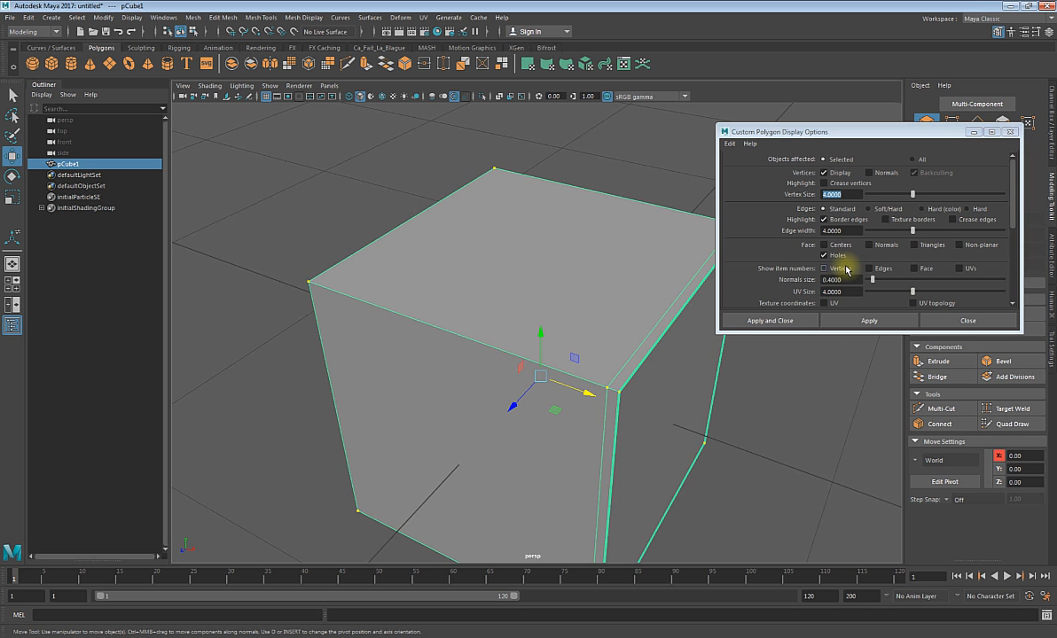
- Set the cube's vertex display size to 10, apply it and inspect the enlarged corner vertices
left_click_drag(854, 193, 785, 191)
type("10")
key("Return")
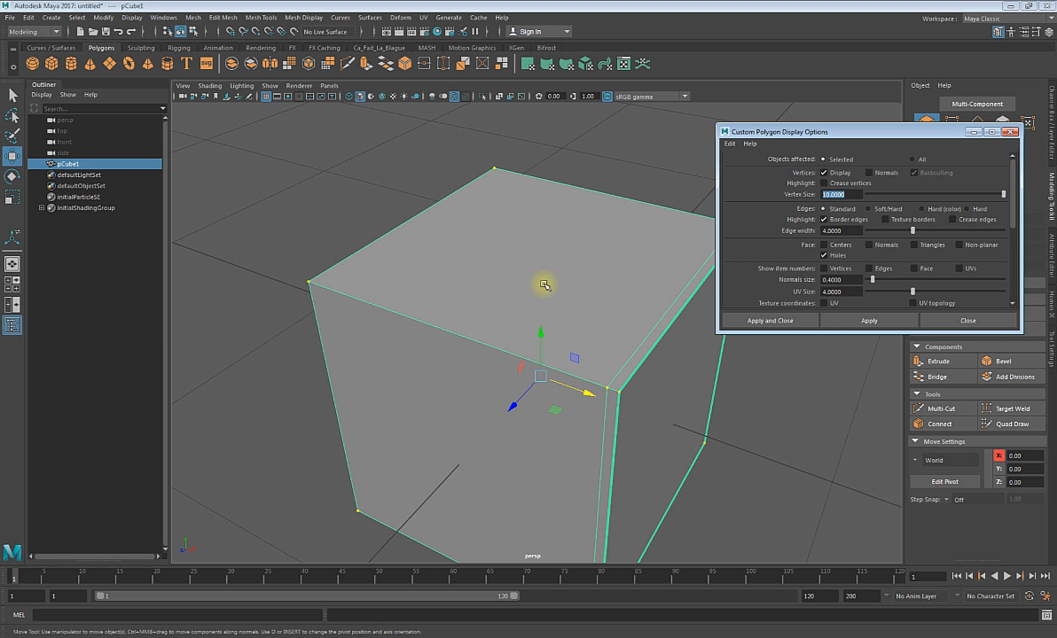
left_click(832, 321)
scroll(371, 330, "down", 3)
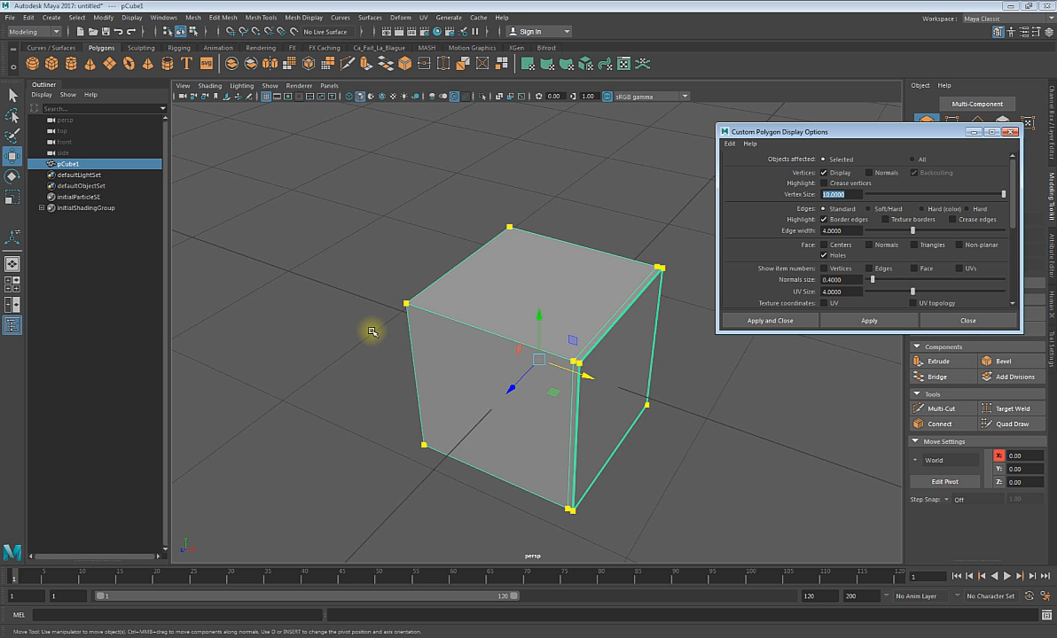
mouse_move(371, 331)
left_mouse_down("alt")
mouse_move(403, 331)
mouse_move(388, 331)
left_mouse_up("alt")
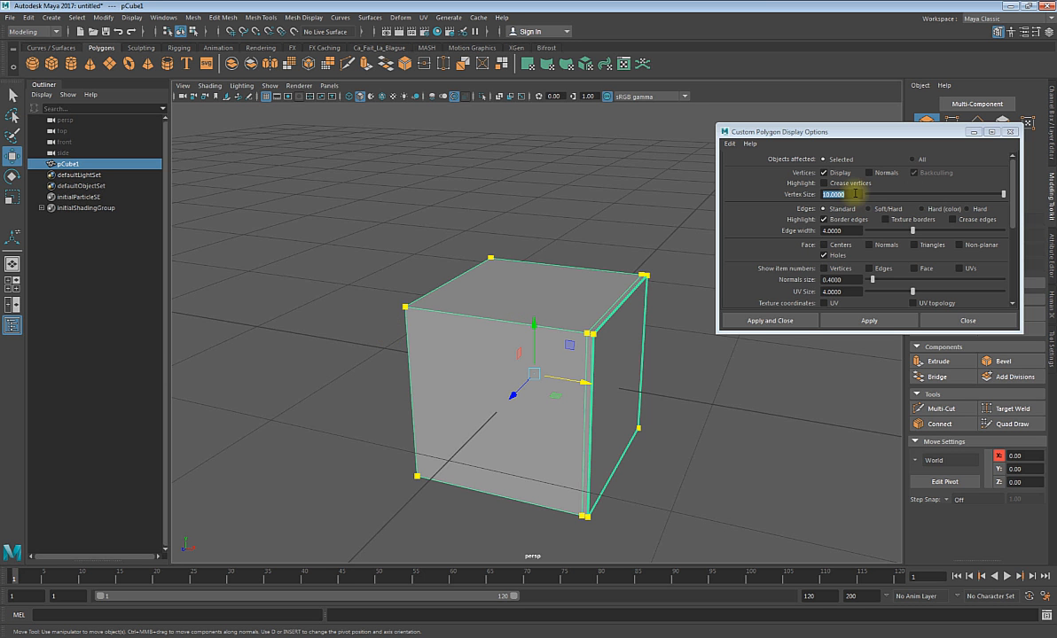
- Set the cube's vertex display size back to 4 and apply it
type("4")
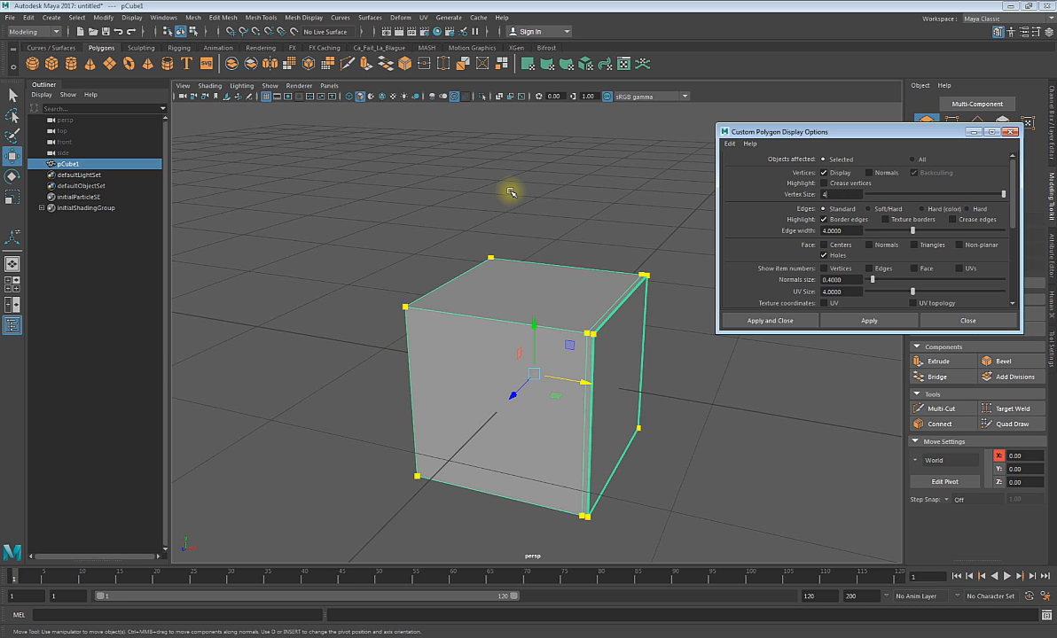
left_click(878, 321)
scroll(519, 293, "up", 3)
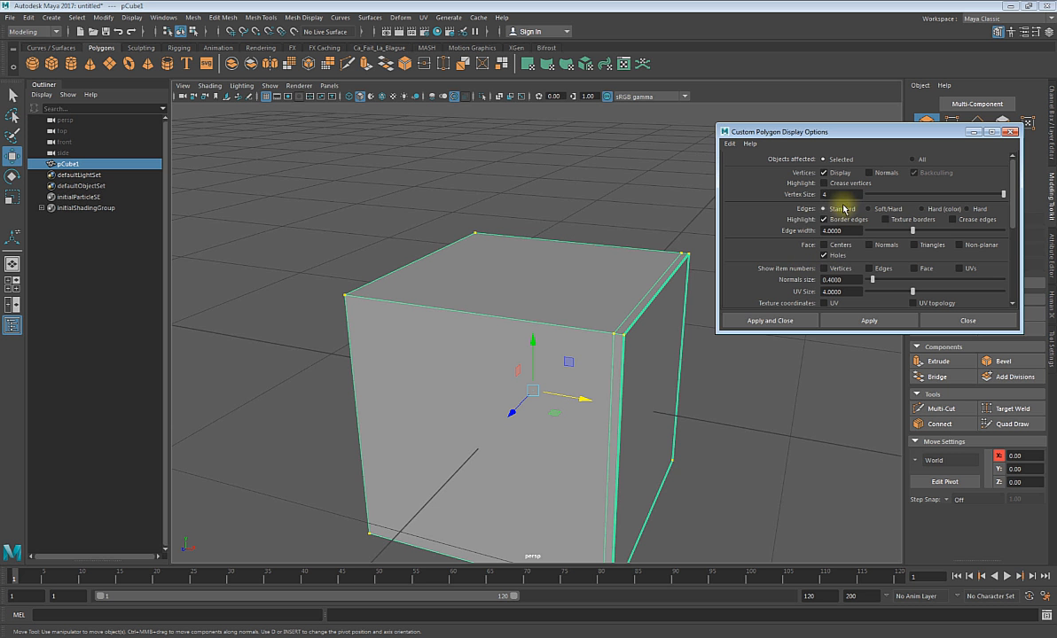
- Set the cube's vertex display size to 5, apply it and check the vertices from near and far
left_click_drag(841, 194, 686, 199)
type("5")
left_click(866, 320)
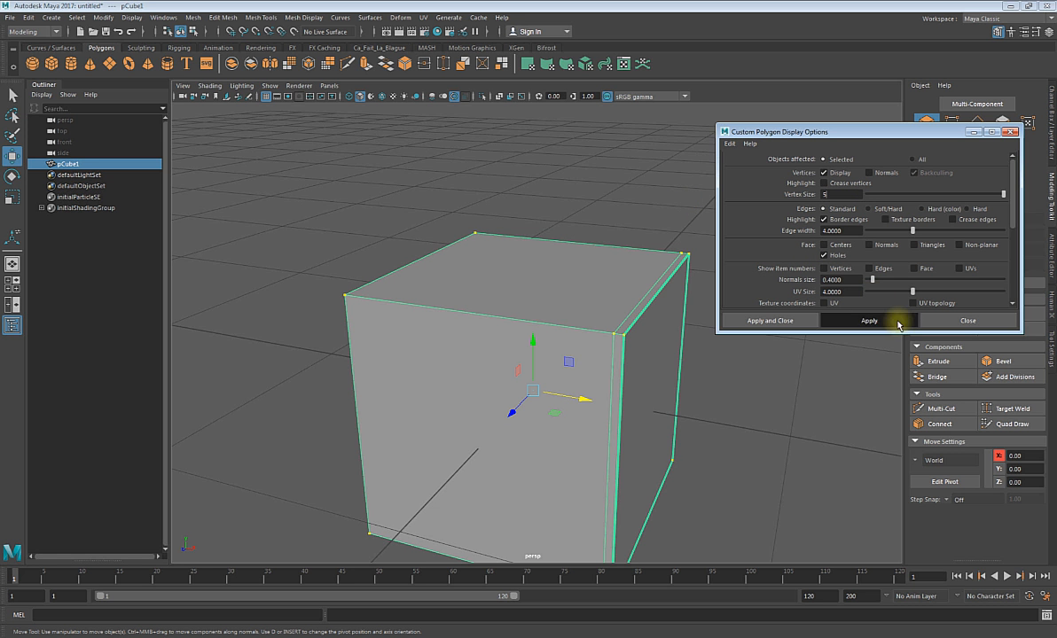
scroll(567, 254, "down", 4)
left_click_drag(565, 255, 546, 273, "alt")
scroll(547, 273, "down", 4)
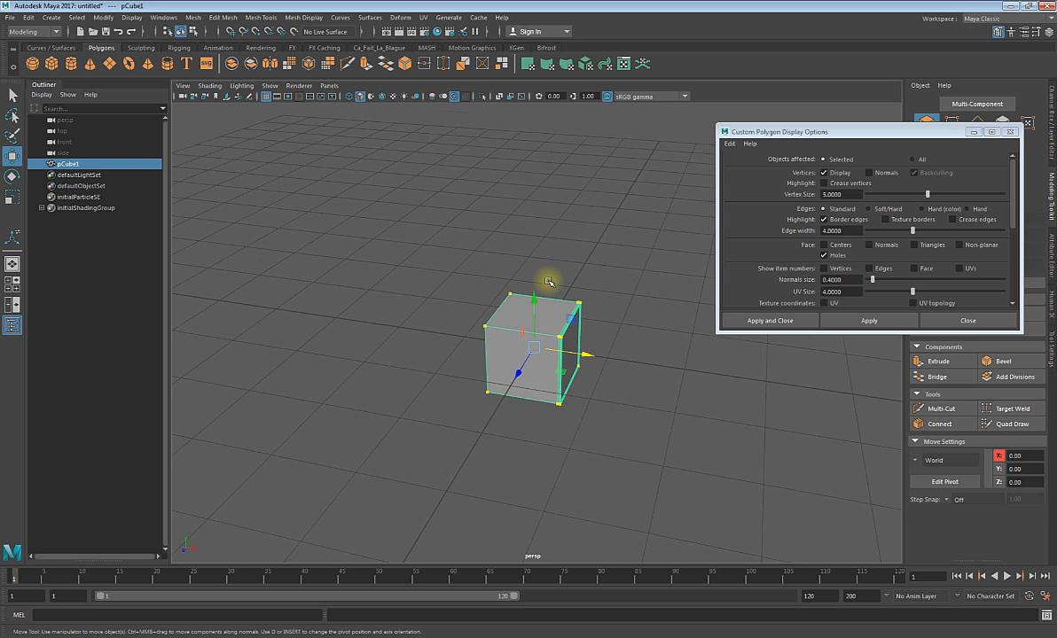
scroll(547, 283, "up", 1)
scroll(560, 334, "up", 3)
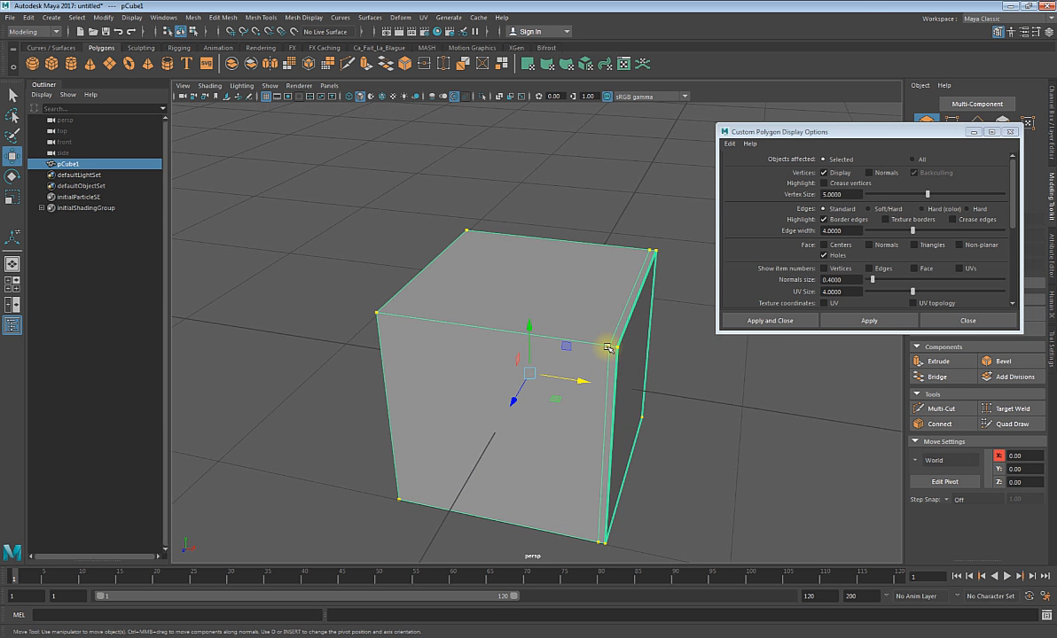
- Set the cube's vertex display size to 4.5, apply it and close the Custom Polygon Display Options
left_click(714, 196)
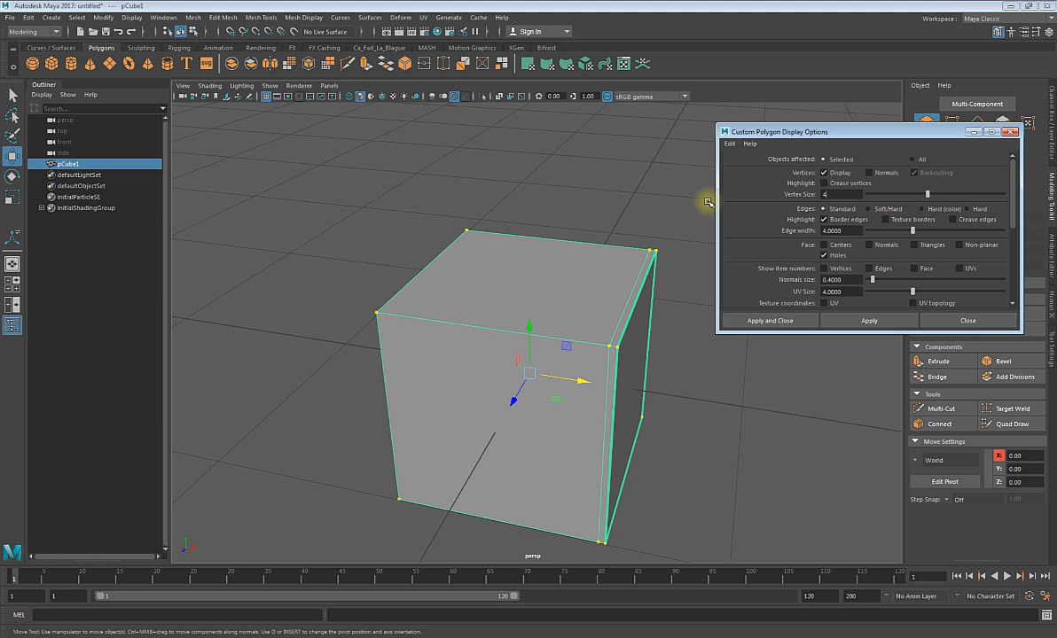
type("4.5")
key("Return")
left_click(880, 317)
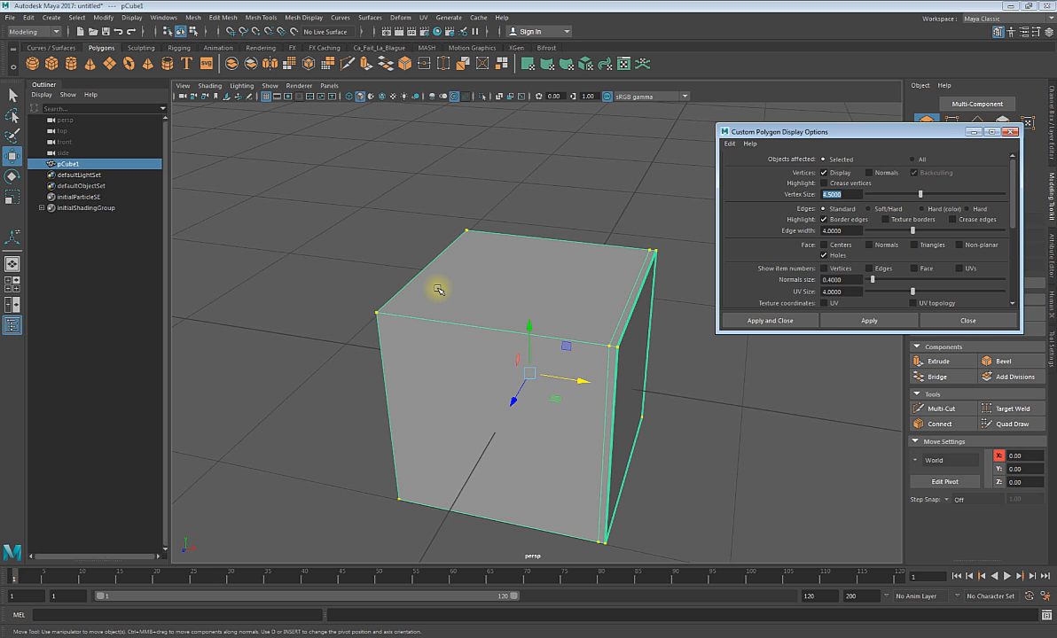
left_click_drag(493, 253, 665, 358, "alt")
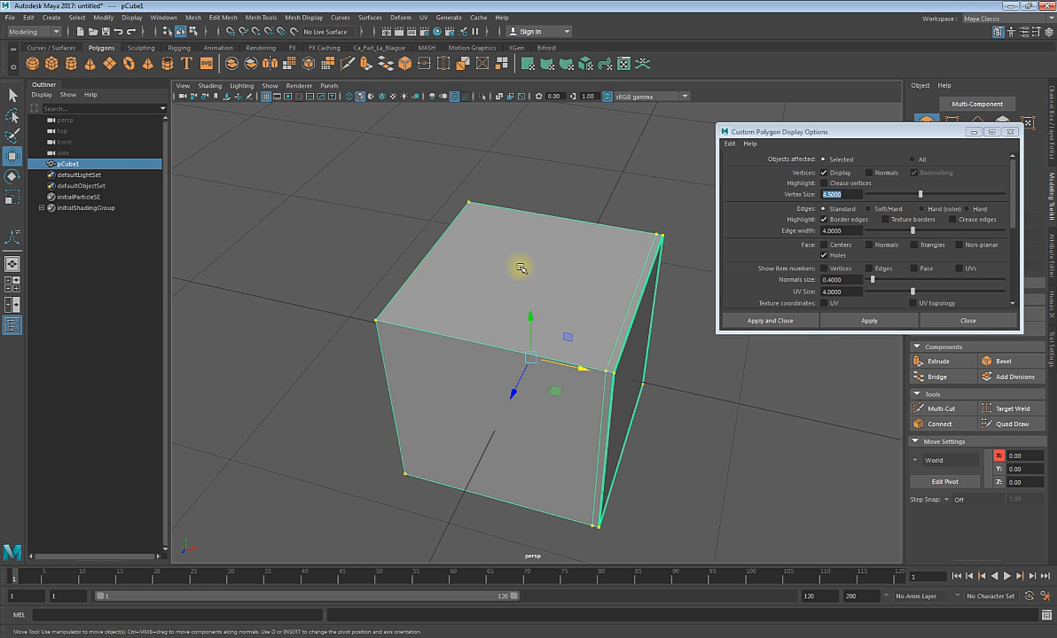
left_click_drag(561, 348, 556, 343, "alt")
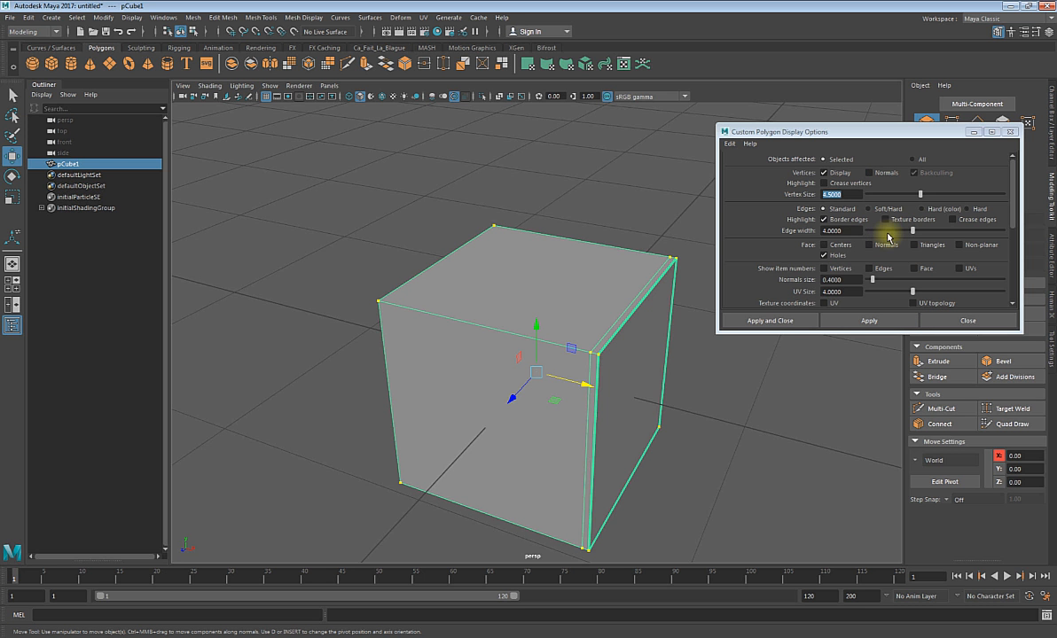
mouse_move(1012, 206)
left_mouse_down()
mouse_move(1014, 270)
mouse_move(1013, 202)
left_mouse_up()
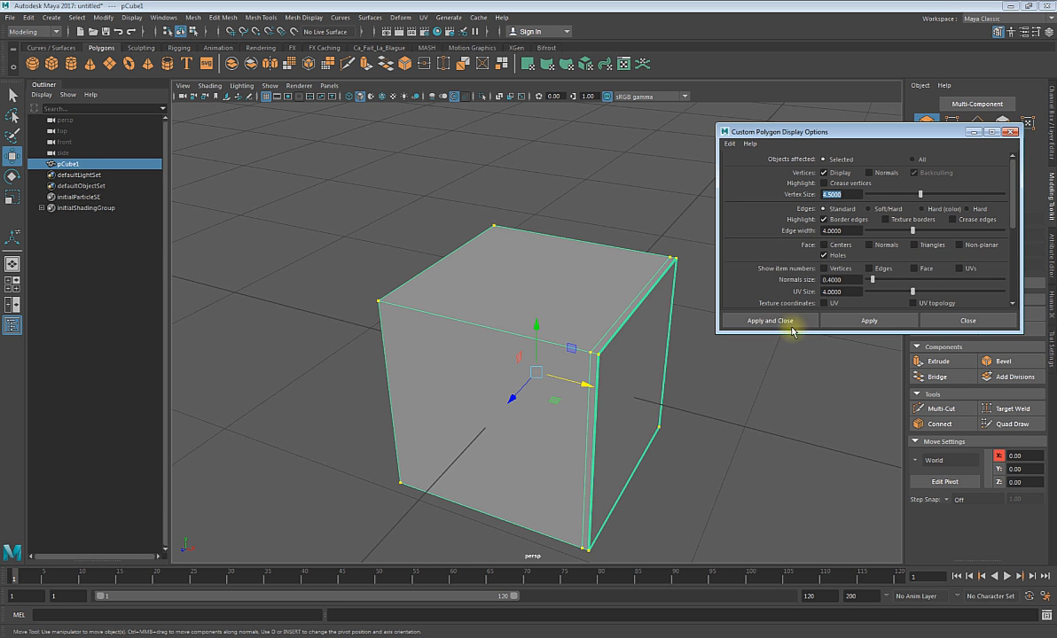
left_click(958, 321)
left_click_drag(543, 326, 597, 323, "alt")
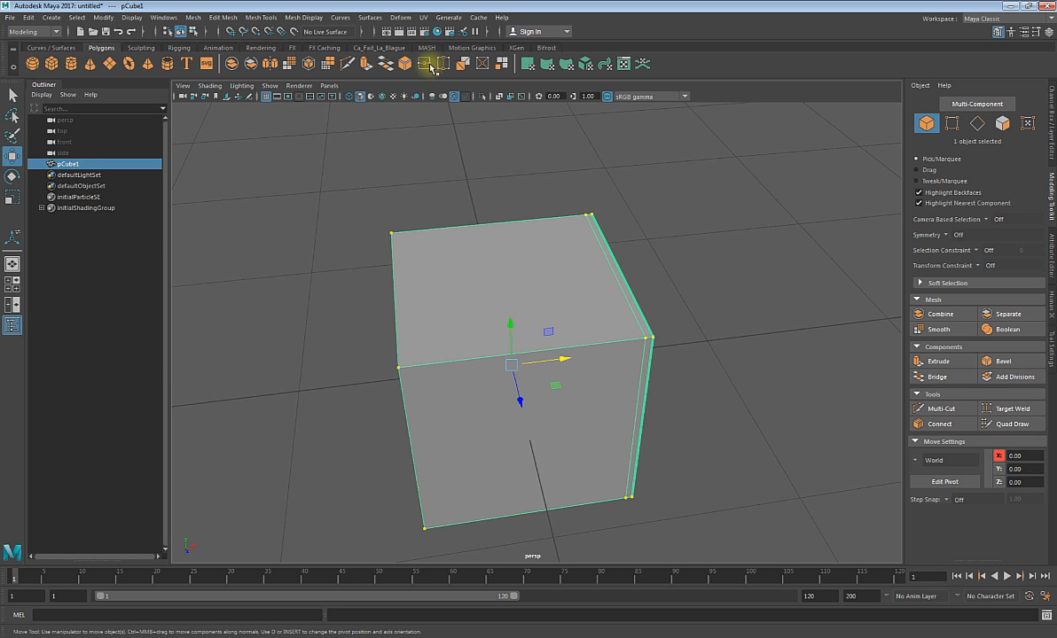
- Show the Ca_Fait_La_Blague shelf and open its name for editing in the Shelf Editor
left_click(373, 48)
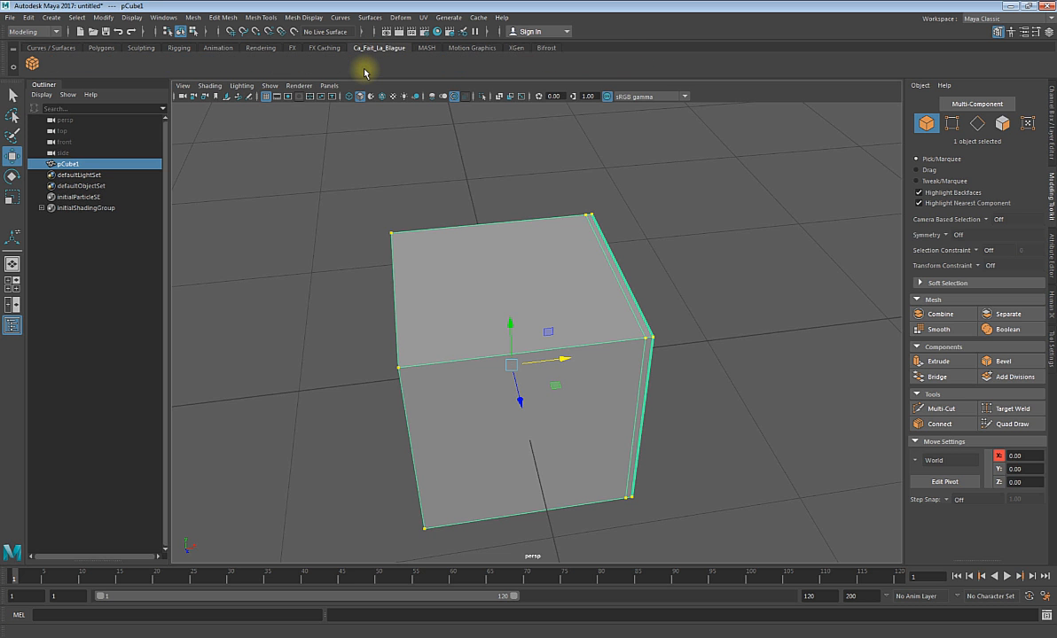
left_click(13, 69)
left_click(15, 68)
left_click(15, 69)
left_click(50, 85)
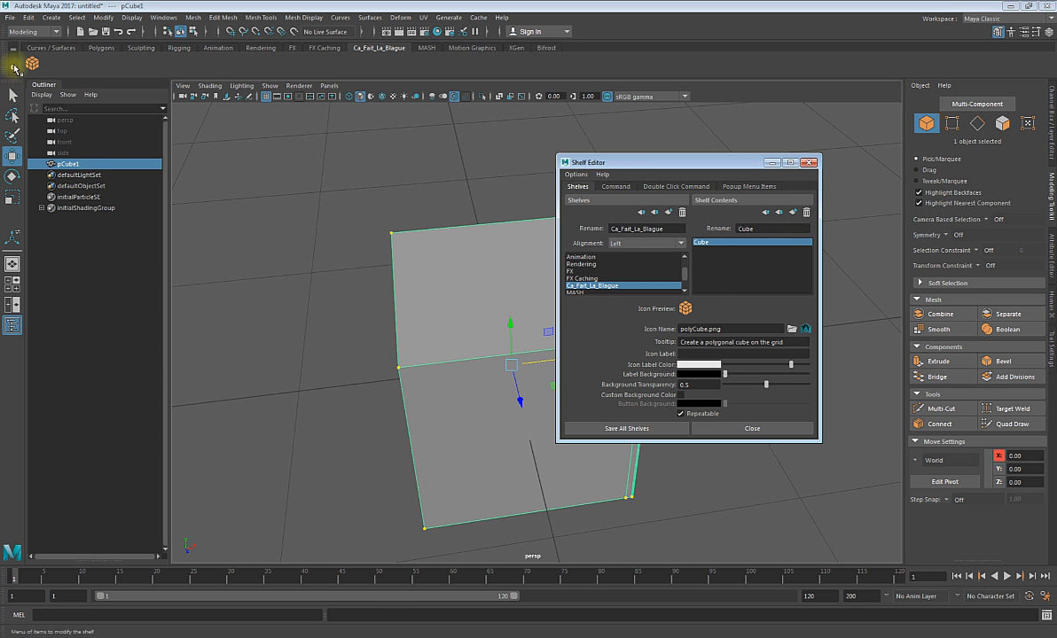
left_click(16, 69)
left_click(607, 161)
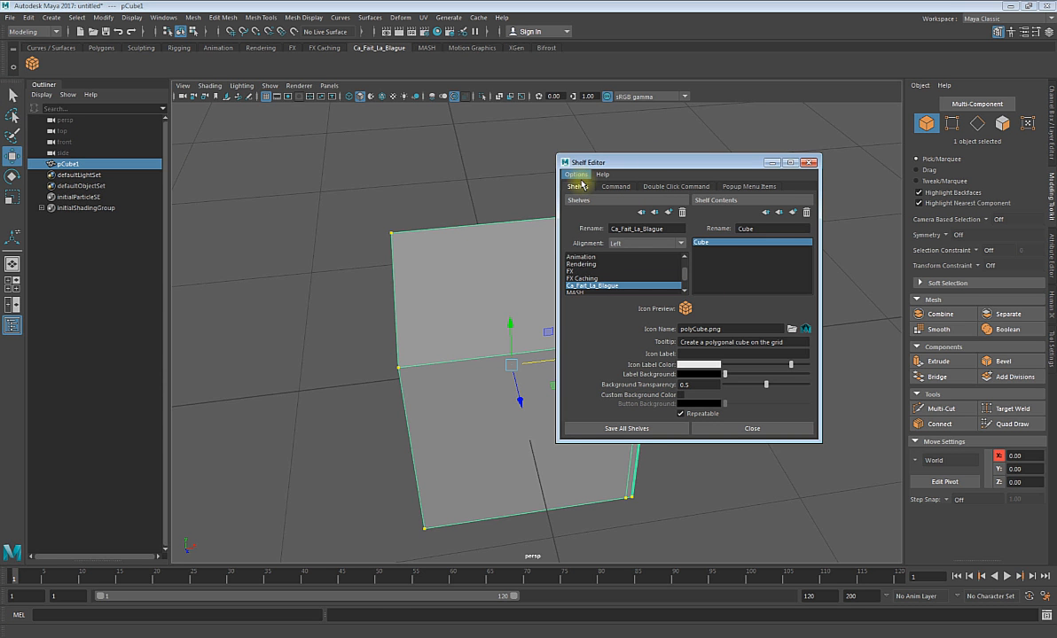
left_click(583, 288)
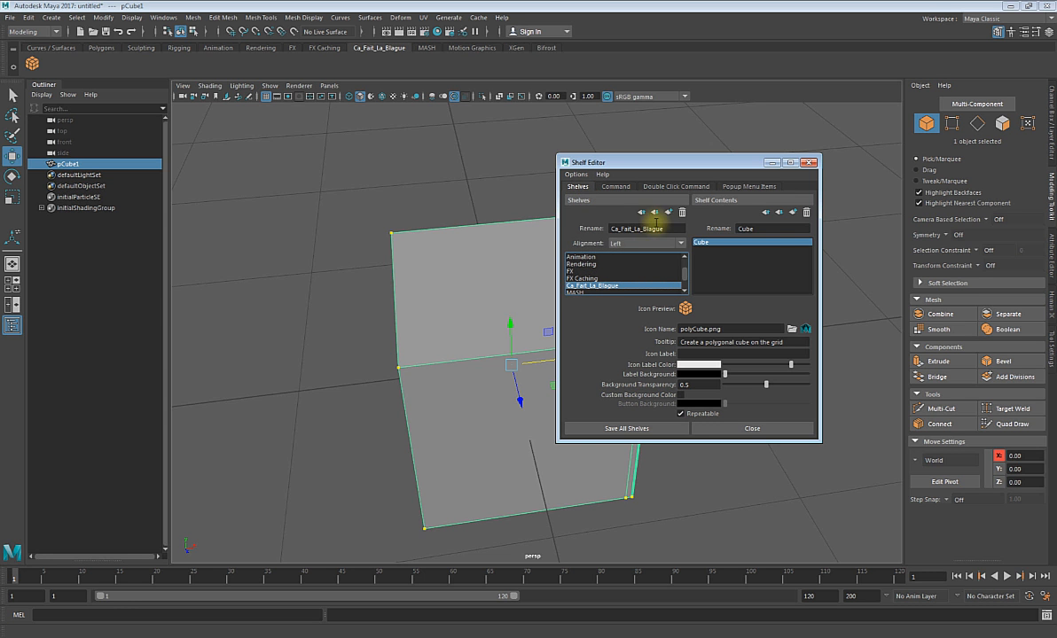
left_click_drag(668, 229, 575, 228)
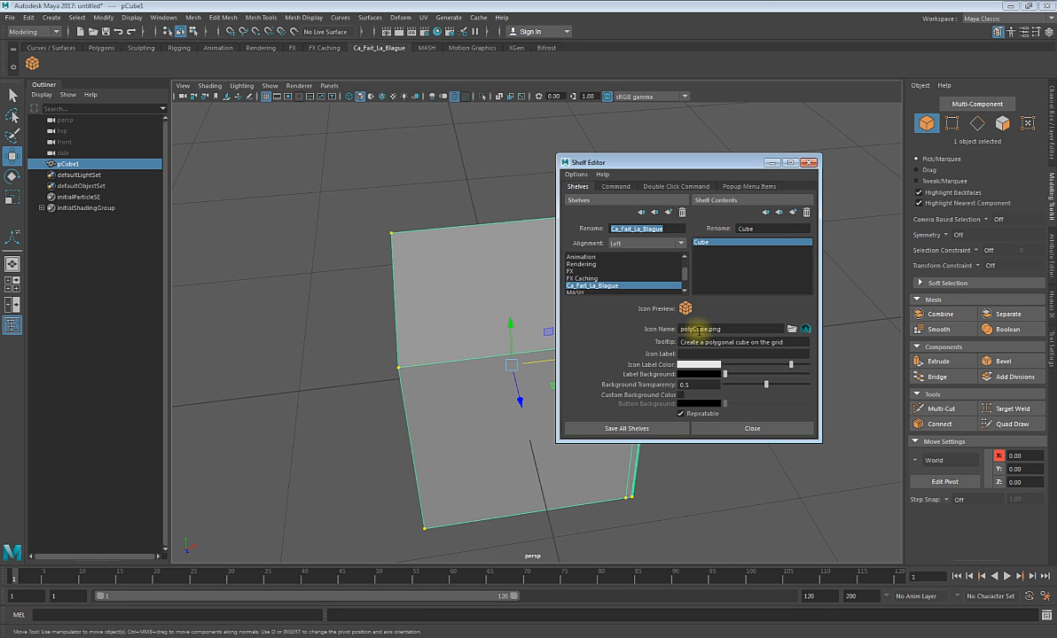
- Dismiss the icon image browser without choosing a file, set the Cube shelf item's icon label to "Cube" and save all shelves
left_click(791, 329)
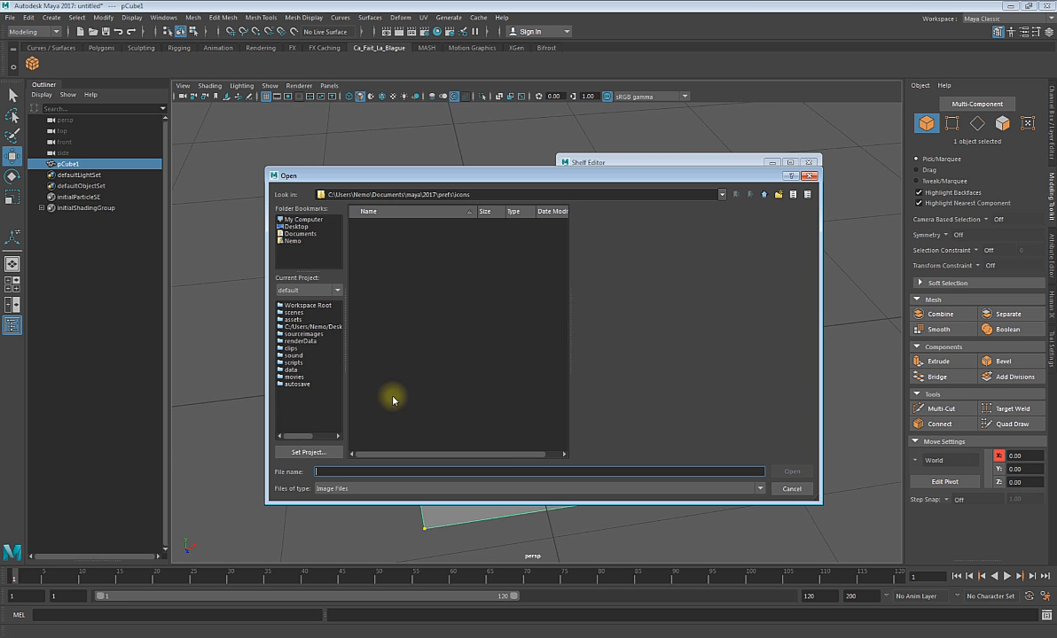
left_click(808, 176)
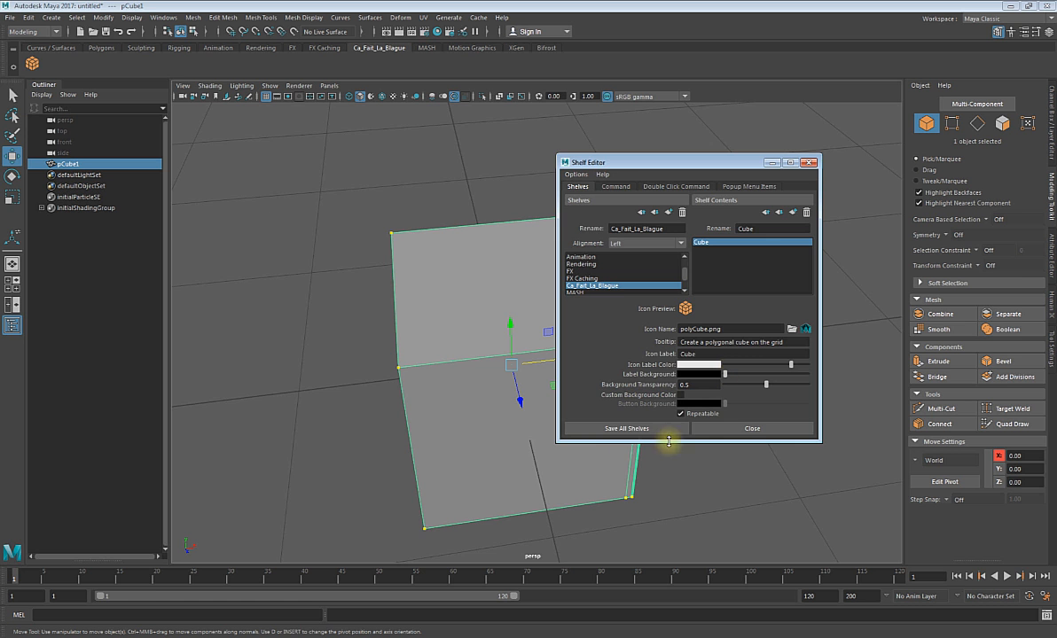
left_click(627, 428)
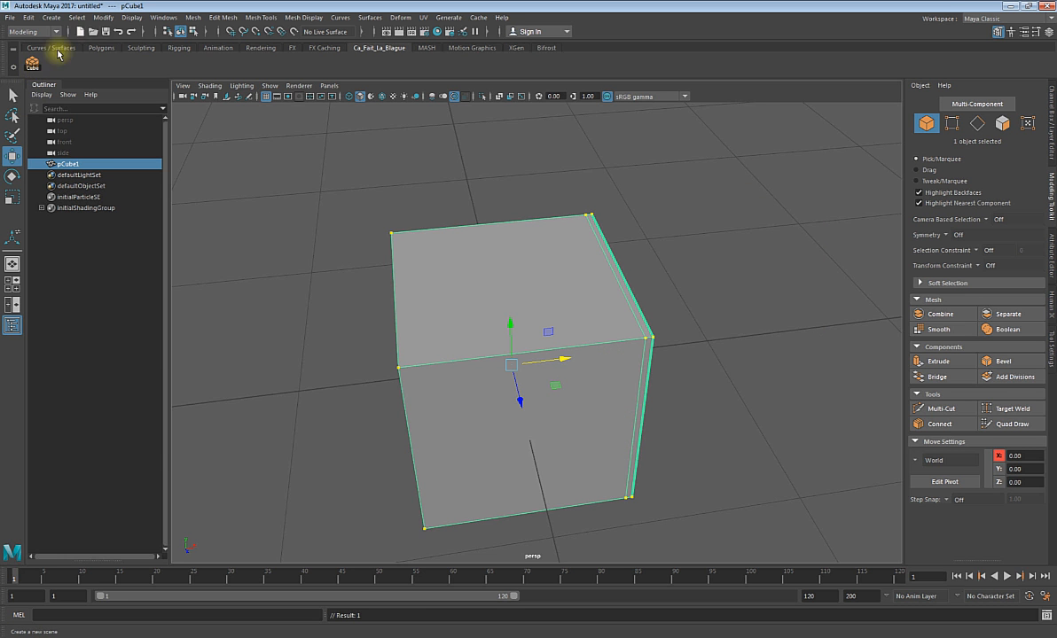
- Reopen the Shelf Editor, clear the Cube shelf item's icon label and save all shelves
left_click(13, 67)
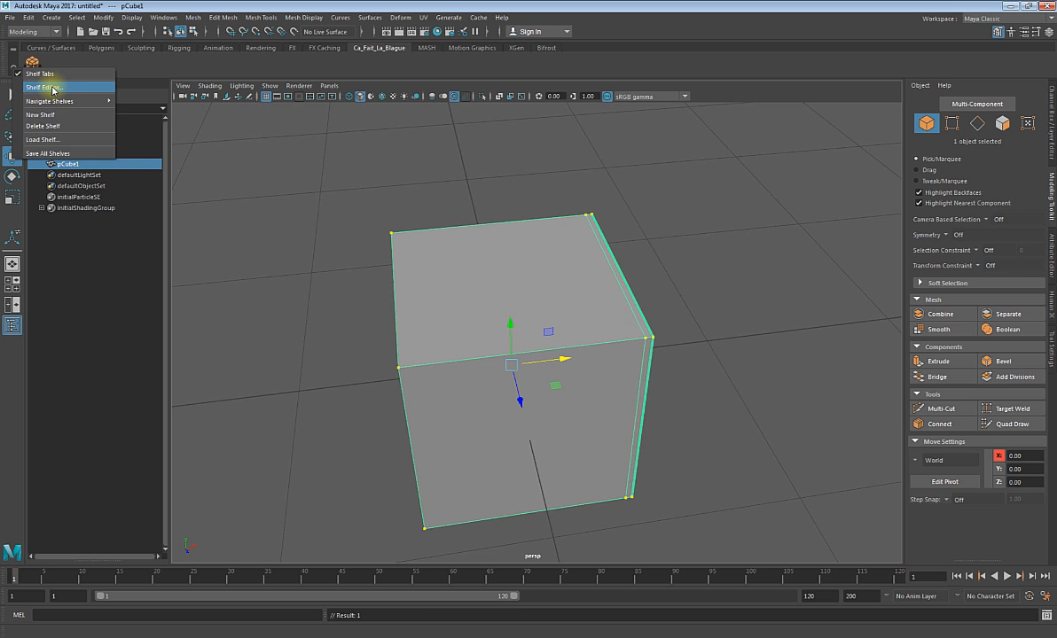
left_click(53, 87)
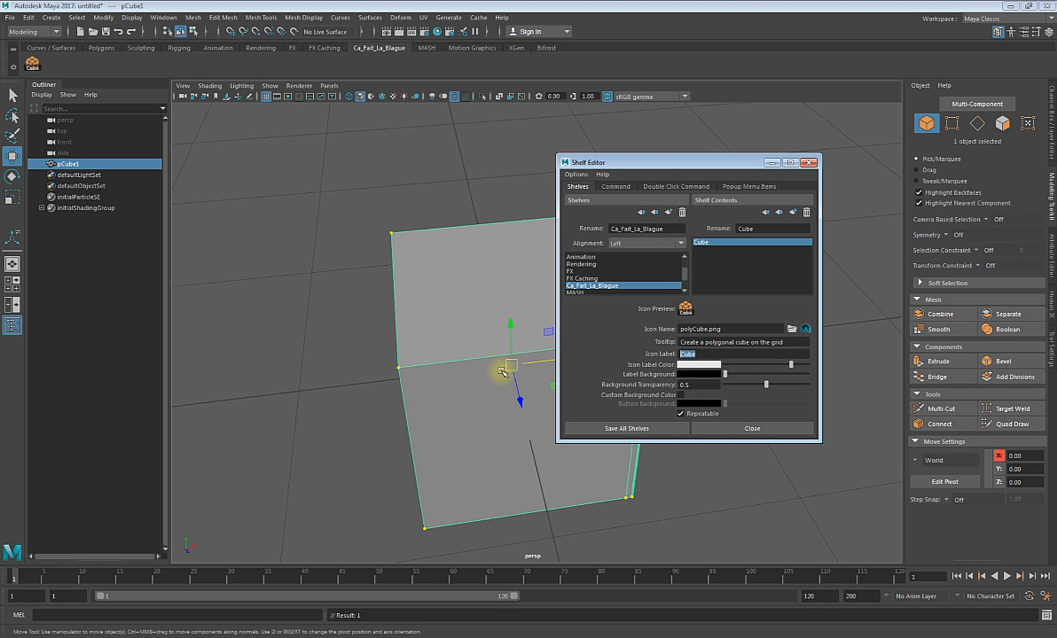
key("BackSpace")
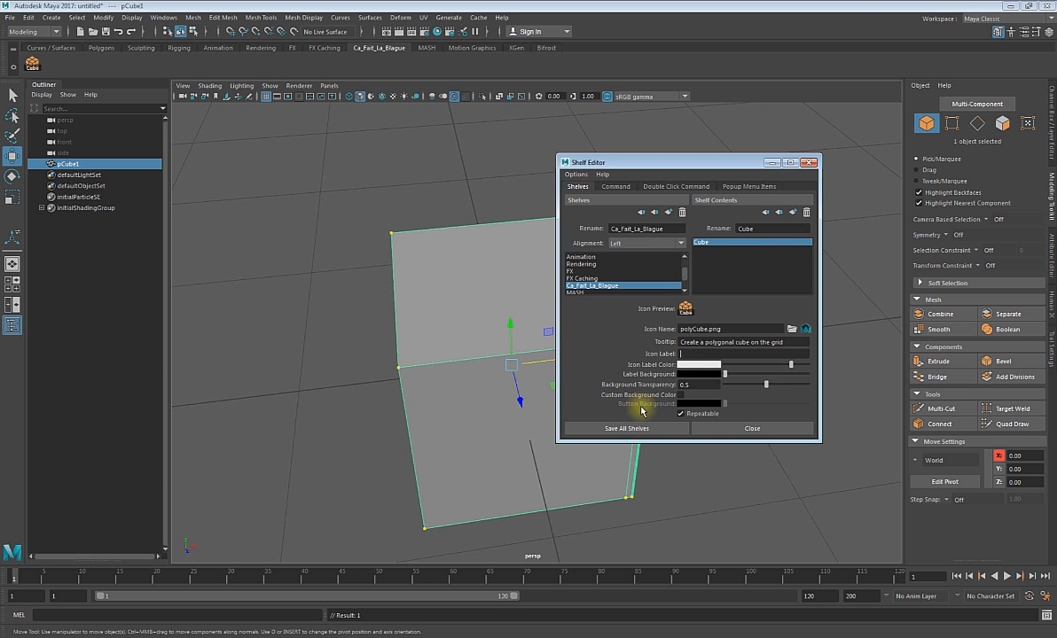
left_click(627, 429)
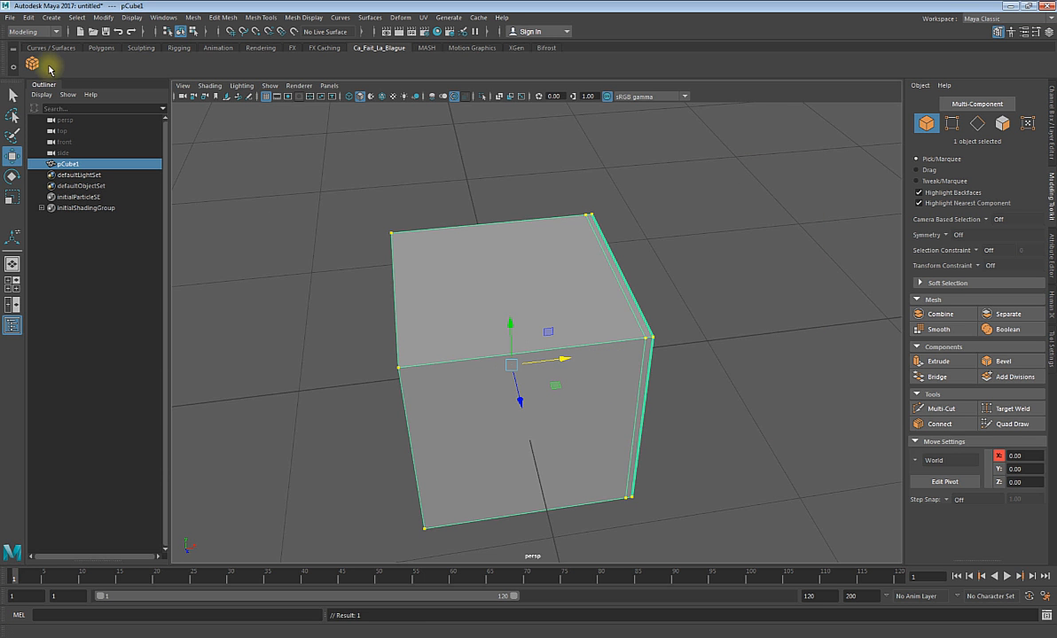
- Compare the Polygon Cube Options with pCube1's polyCube1 settings in the Attribute Editor, closing the options without creating a cube
double_click(35, 66)
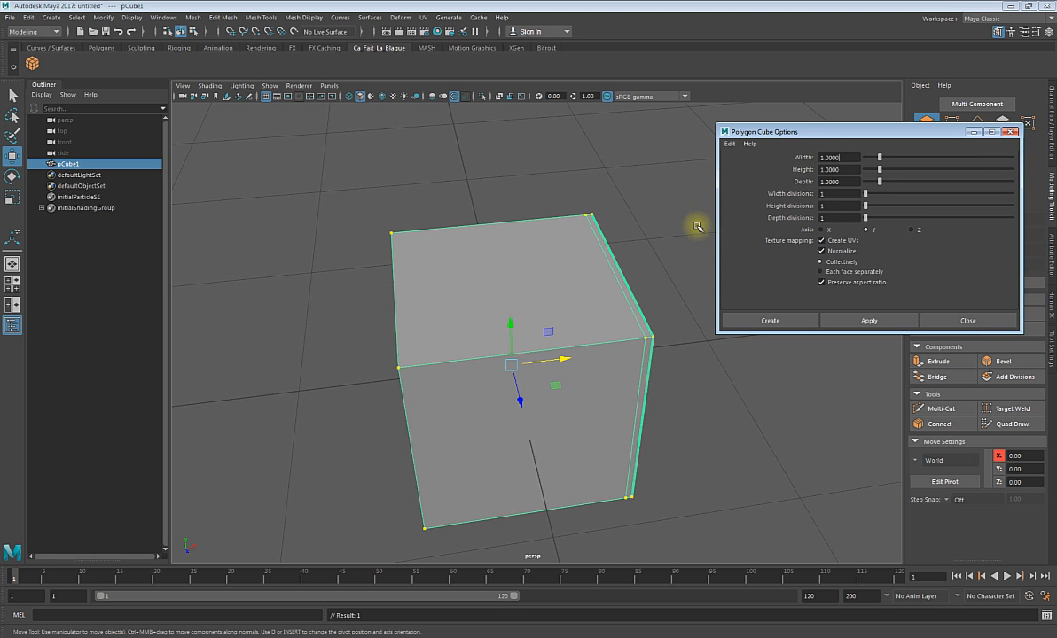
left_click_drag(908, 135, 744, 155)
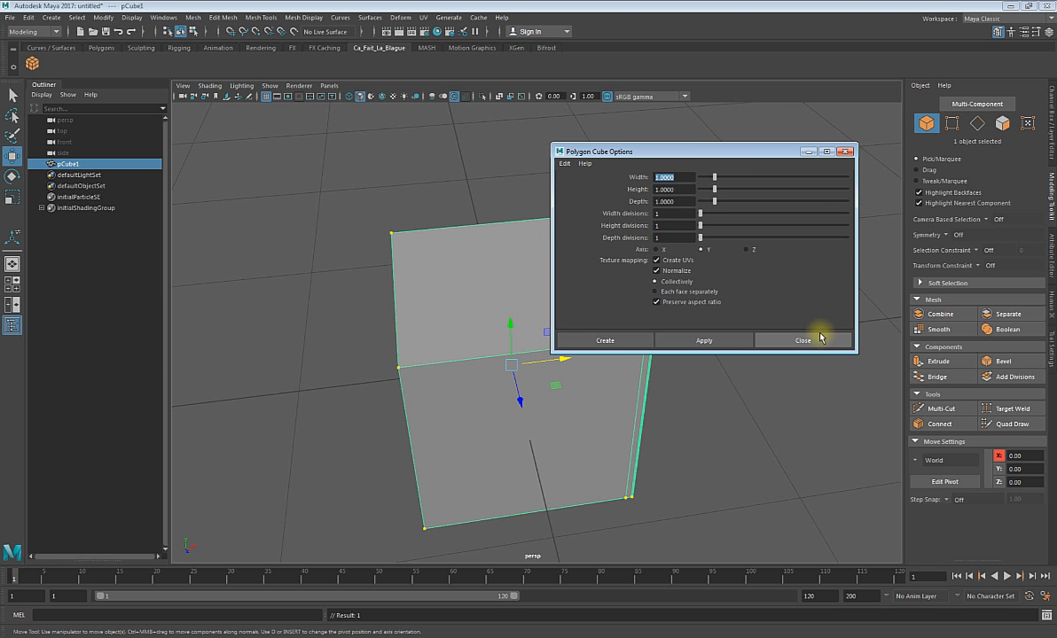
left_click(889, 297)
key("ctrl+a")
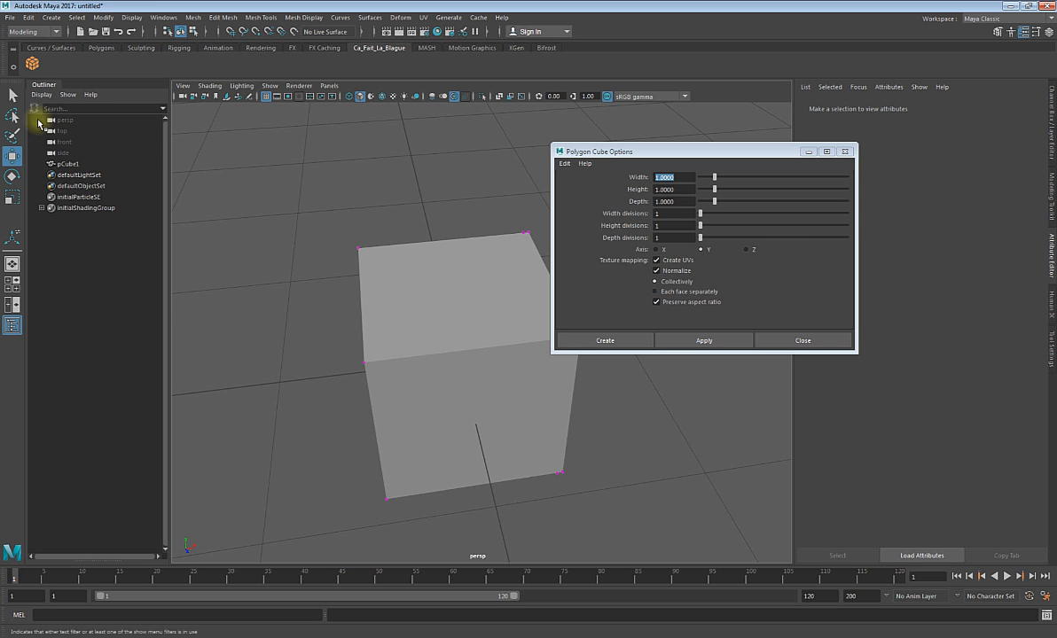
left_click(63, 164)
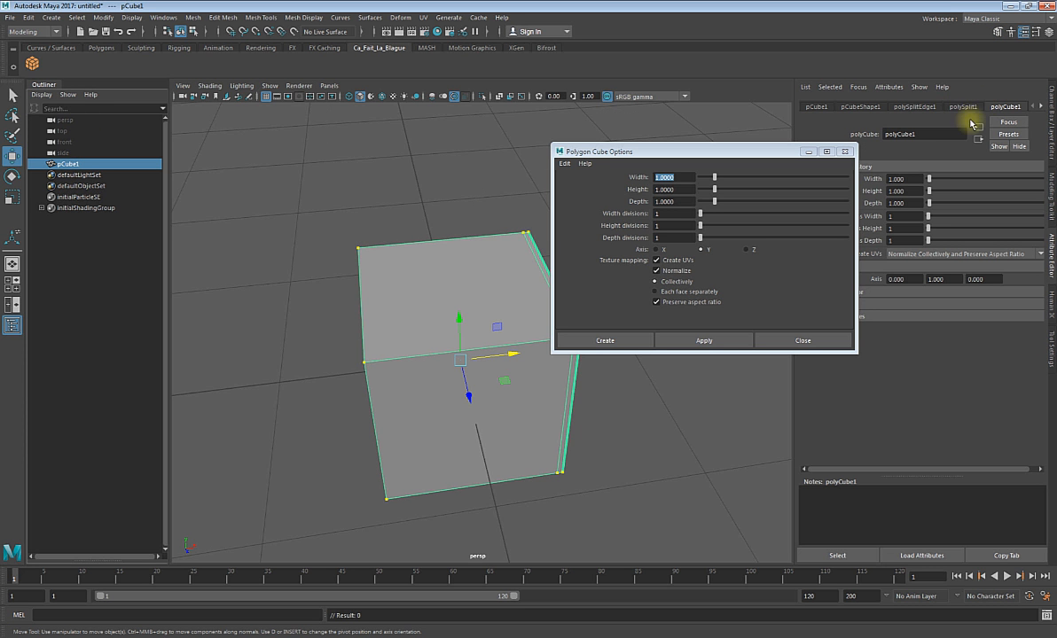
left_click_drag(701, 150, 524, 164)
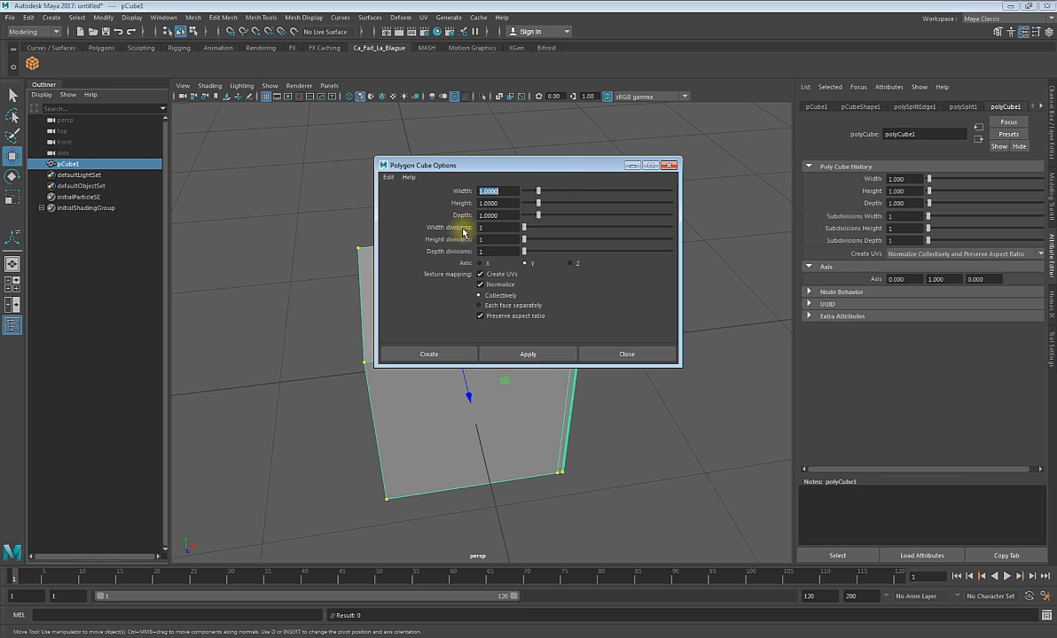
left_click(670, 165)
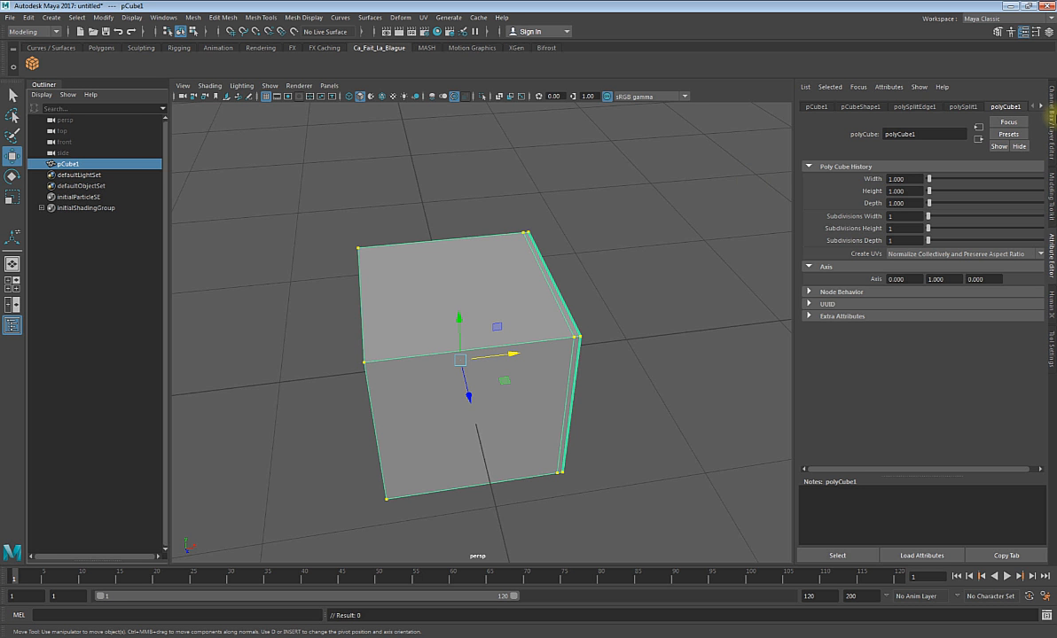
- Collapse the Attribute Editor, undock the Time Slider into a floating window and close it
left_click(1052, 252)
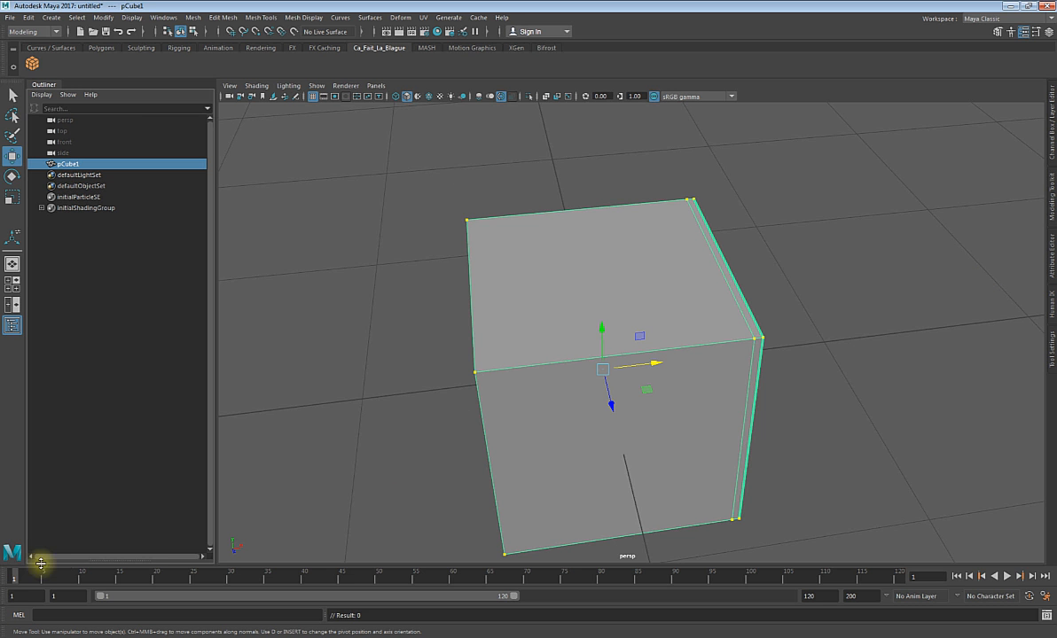
left_click_drag(6, 574, 175, 427)
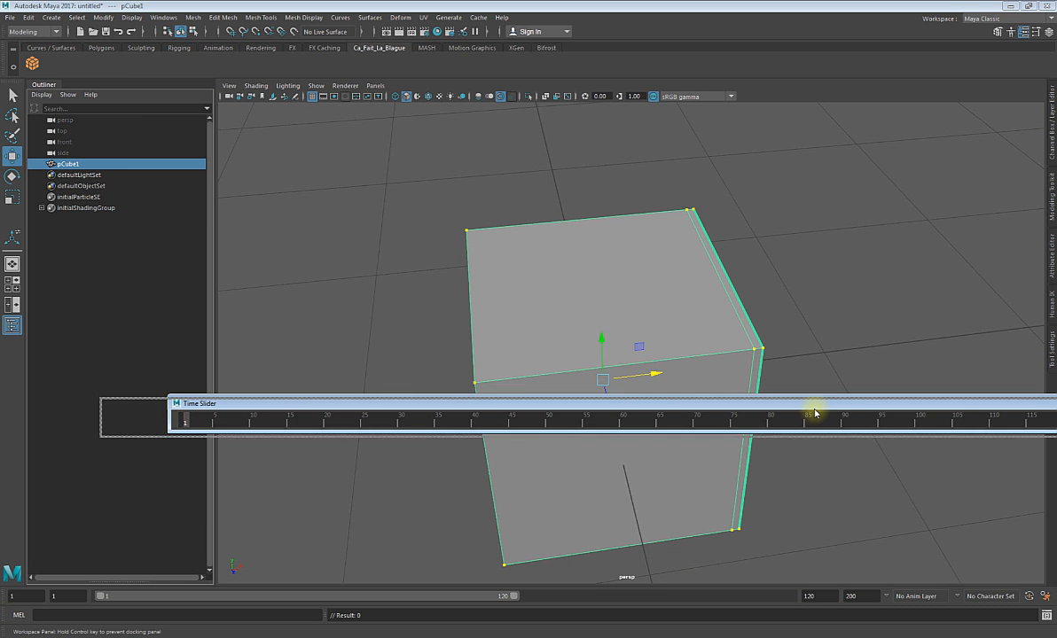
left_click(1017, 408)
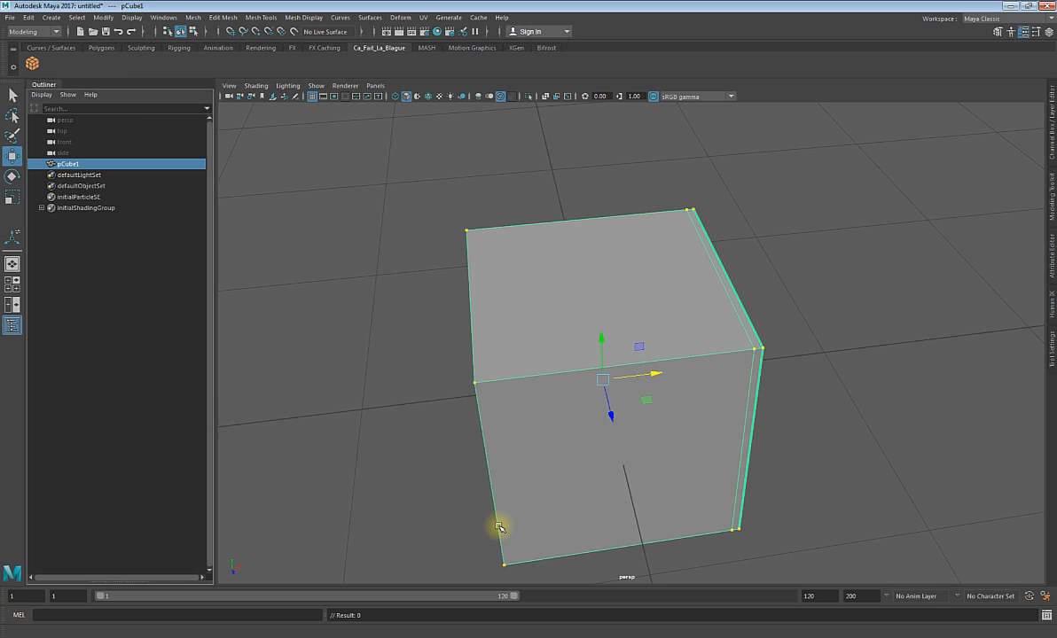
- Undock the Range Slider into a floating window and close it
left_click_drag(4, 596, 127, 516)
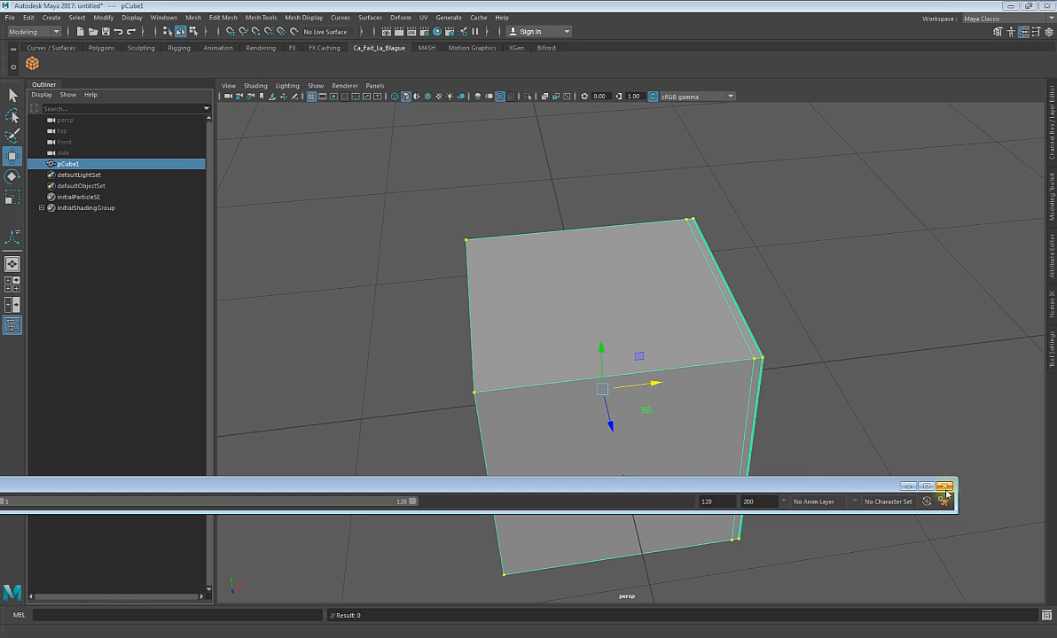
left_click(944, 487)
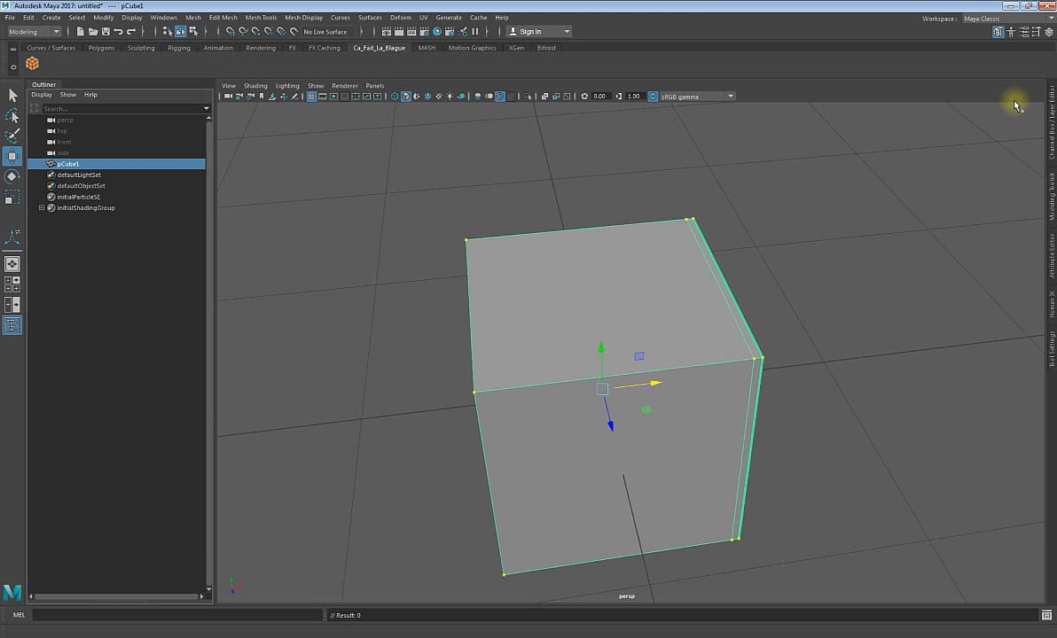
left_click(998, 34)
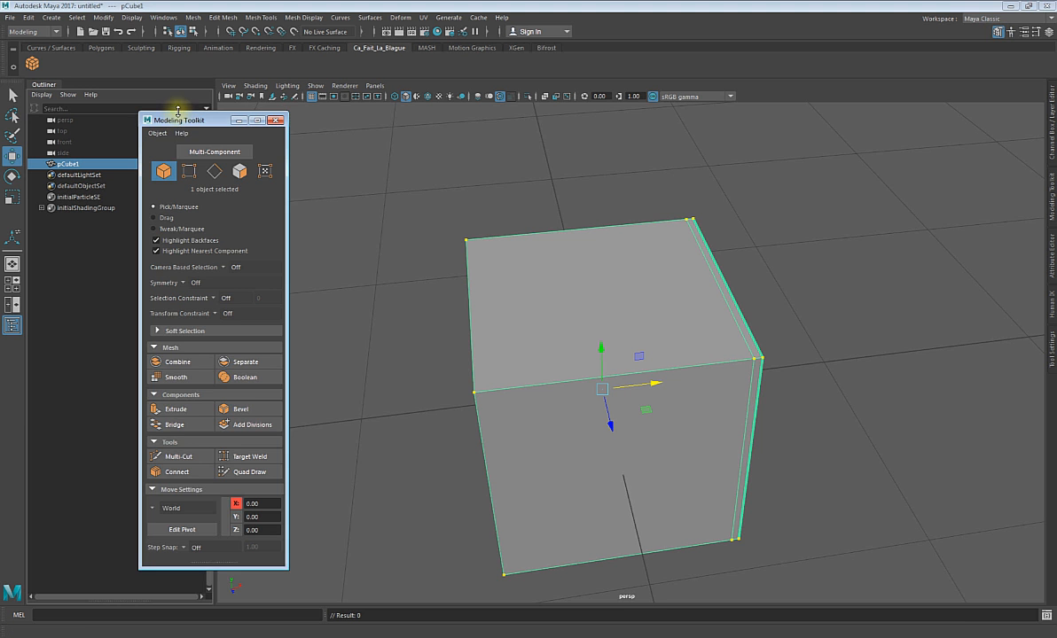
left_click_drag(178, 124, 749, 181)
left_click(842, 180)
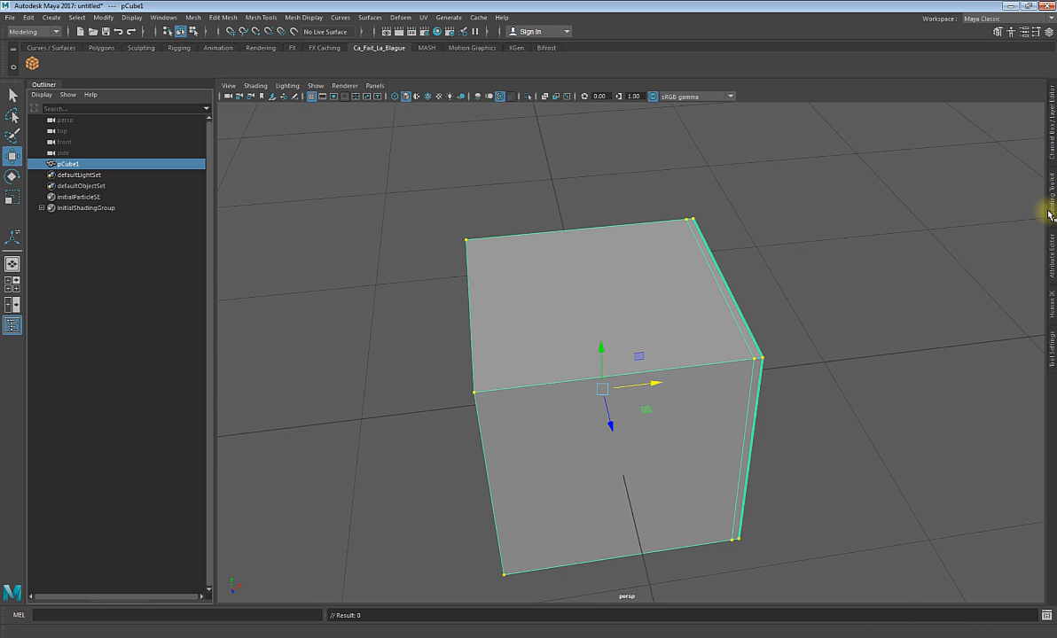
- Reopen the Modeling Toolkit and dock it as a full-height panel beside the viewport
left_click(998, 32)
left_click_drag(718, 197, 1047, 195)
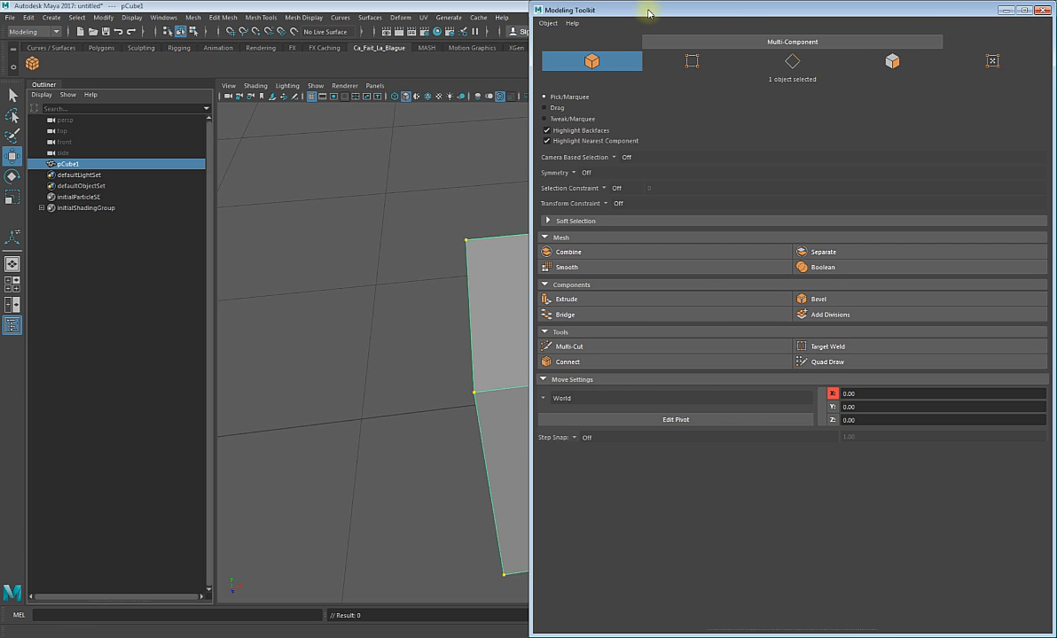
left_click_drag(648, 10, 1000, 87)
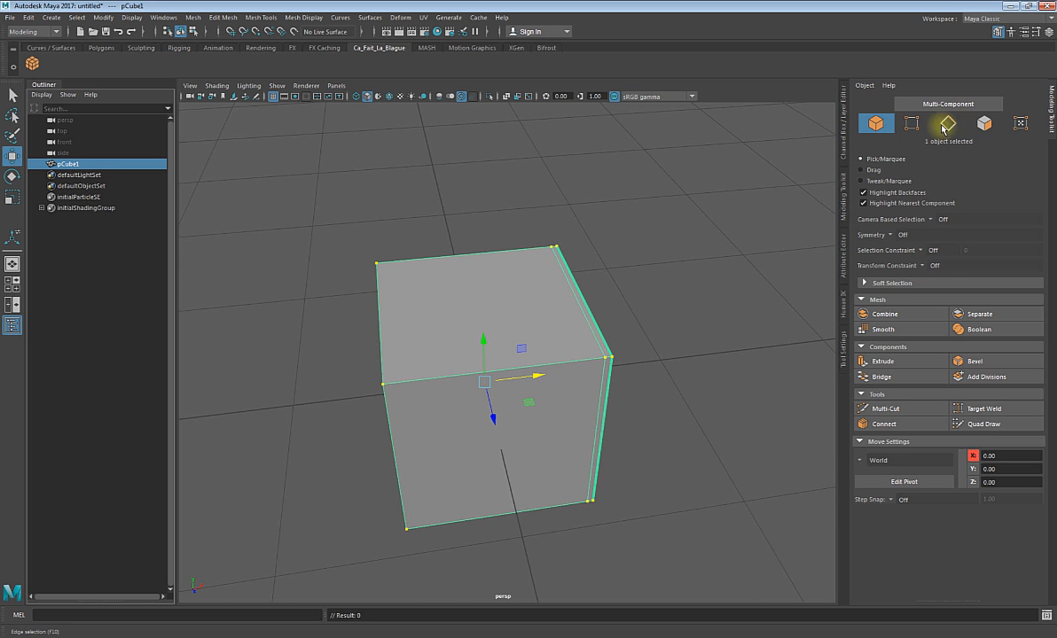
left_click_drag(1031, 144, 1032, 372)
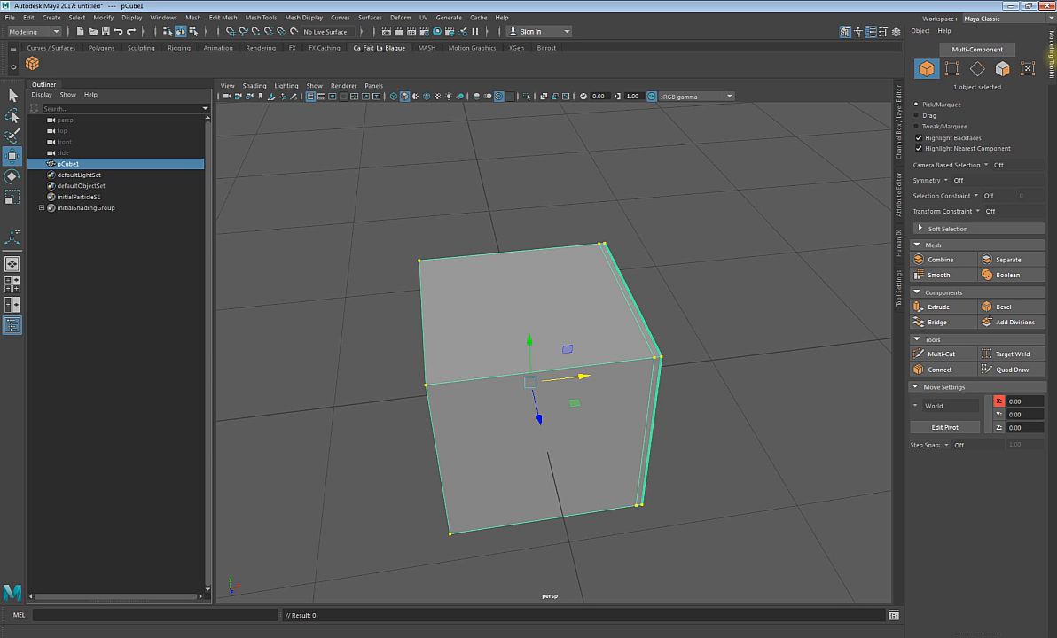
- Undock the Modeling Toolkit, narrow the Outliner and redock the toolkit between the viewport and the collapsed side tabs
left_click_drag(1051, 67, 925, 224)
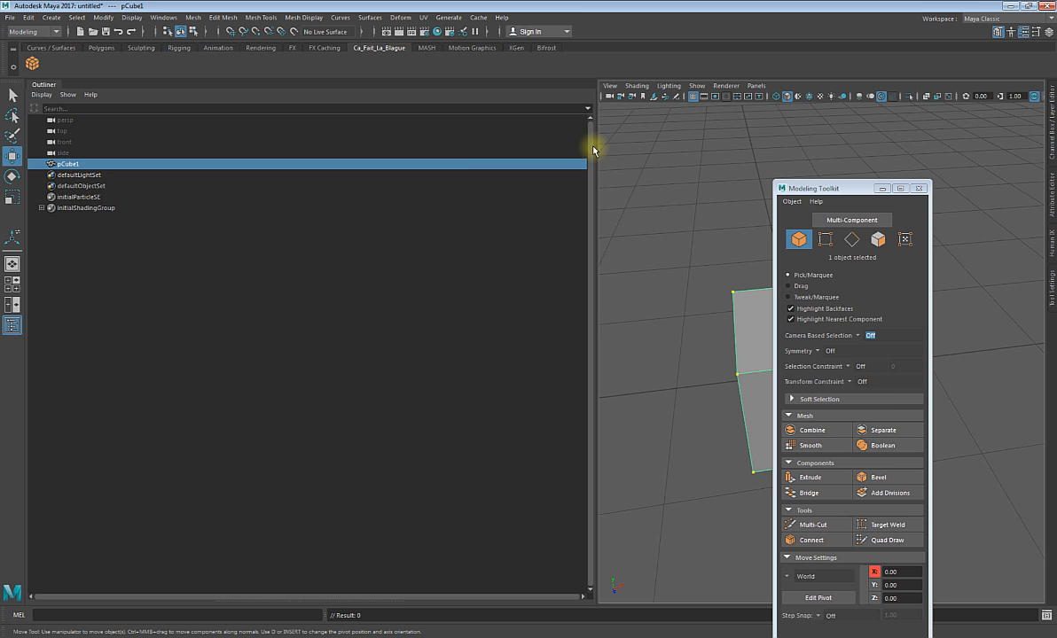
left_click_drag(595, 147, 9, 165)
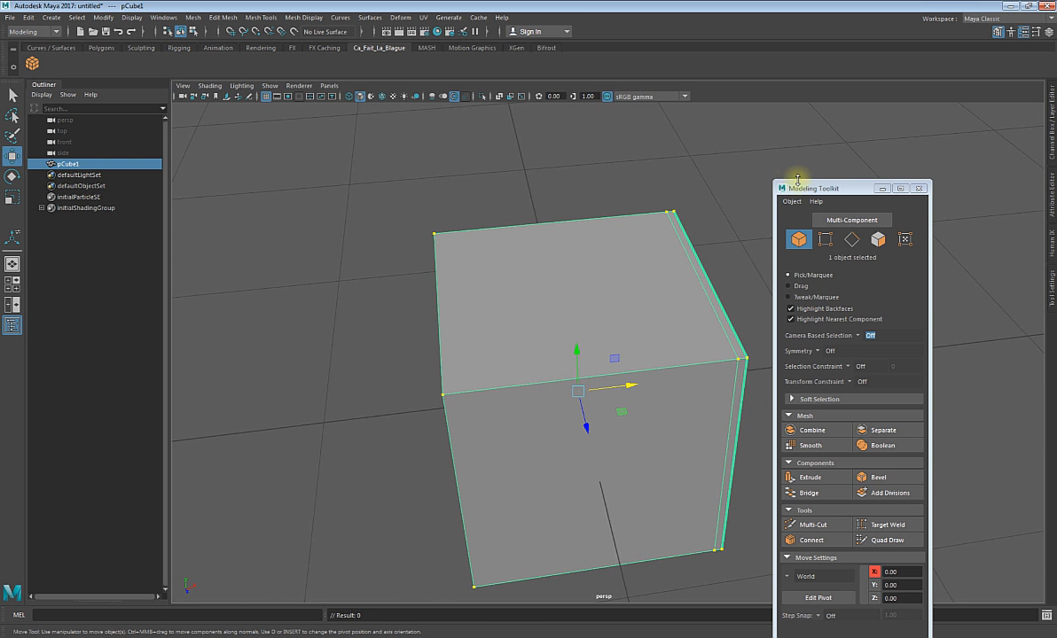
left_click_drag(865, 189, 1046, 330)
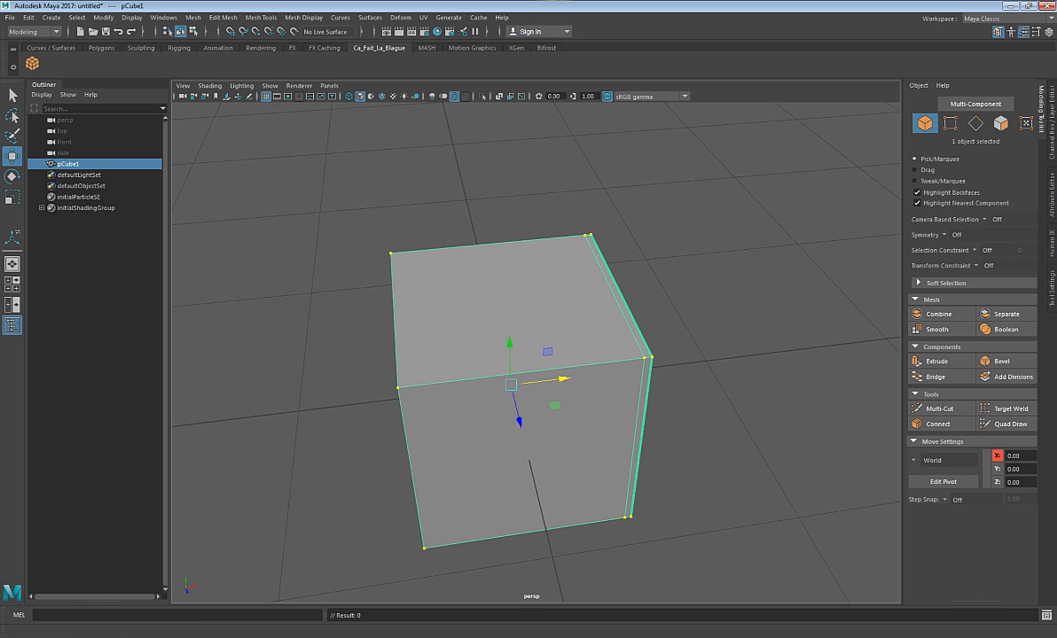
- Switch to Windows Explorer and browse to Documents > maya > 2017 > prefs to examine the preference folders, including workspaces
left_click(184, 637)
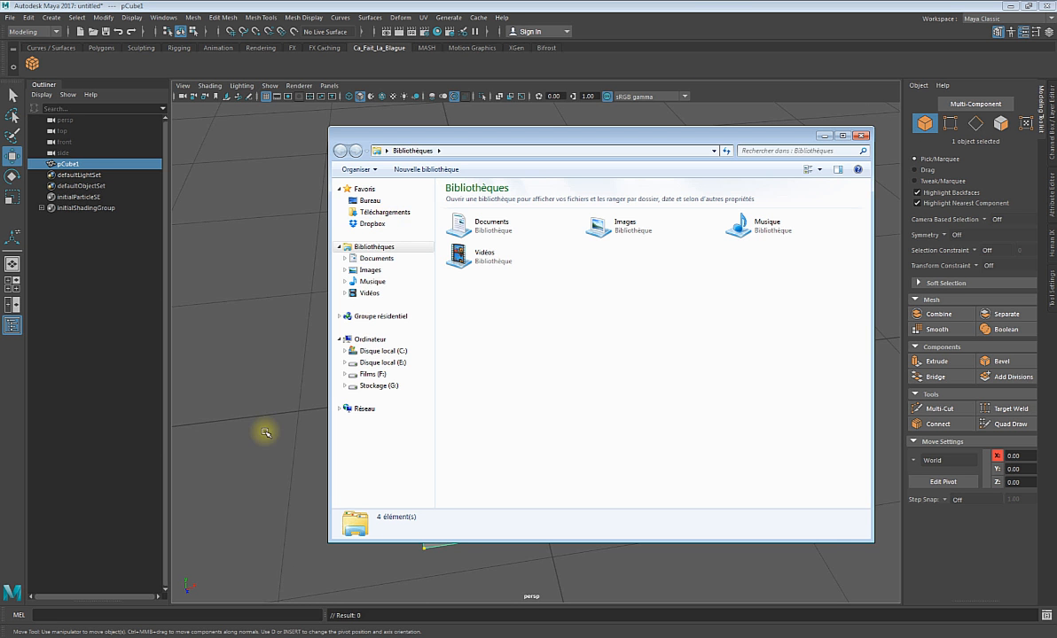
left_click(377, 258)
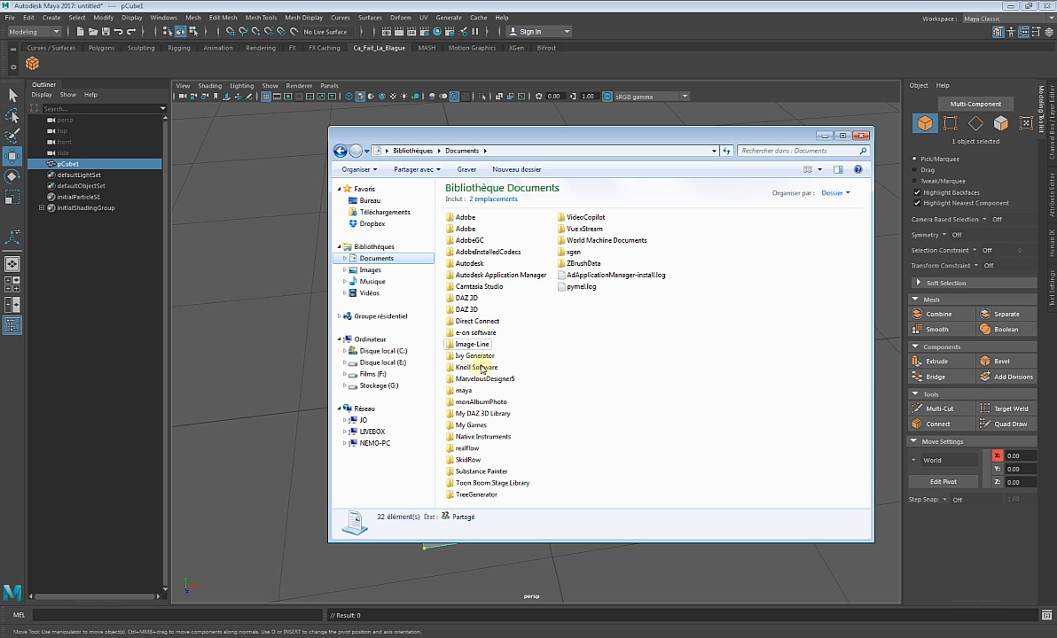
double_click(464, 391)
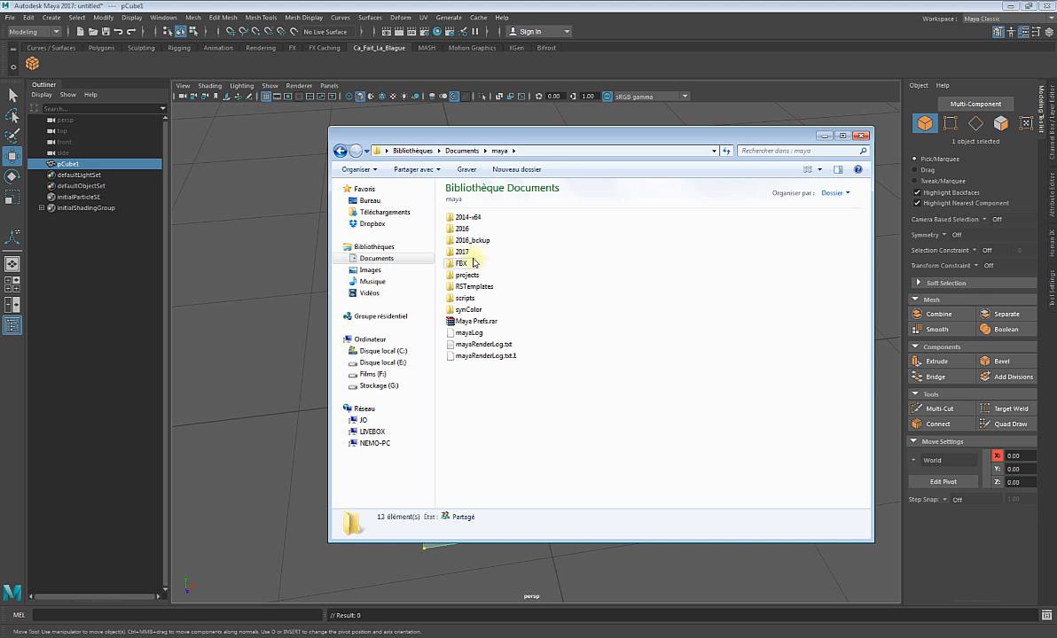
left_click(465, 255)
double_click(465, 254)
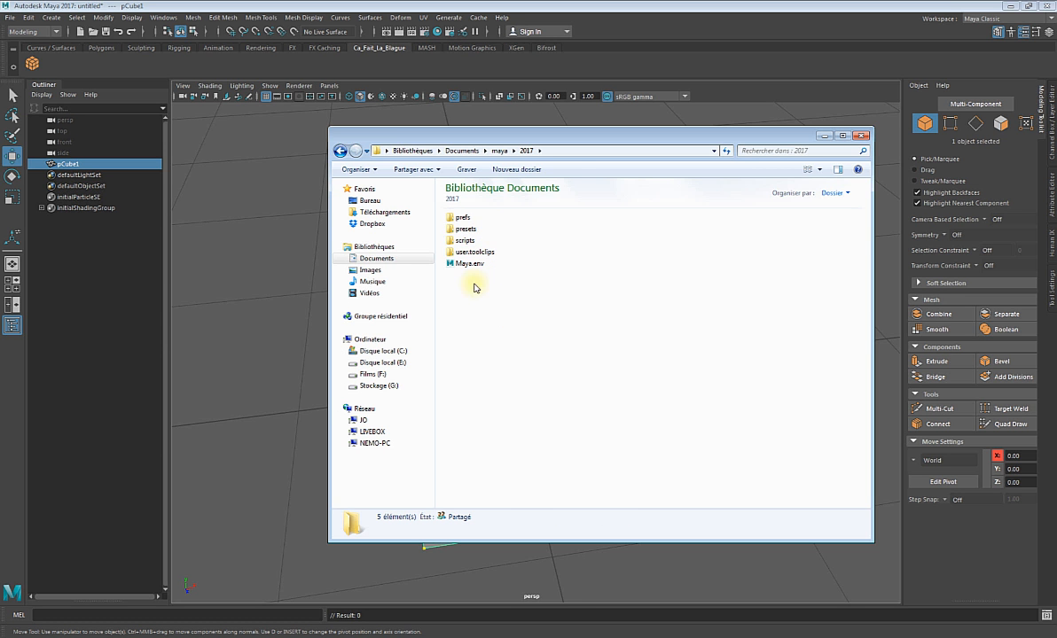
left_click(465, 240)
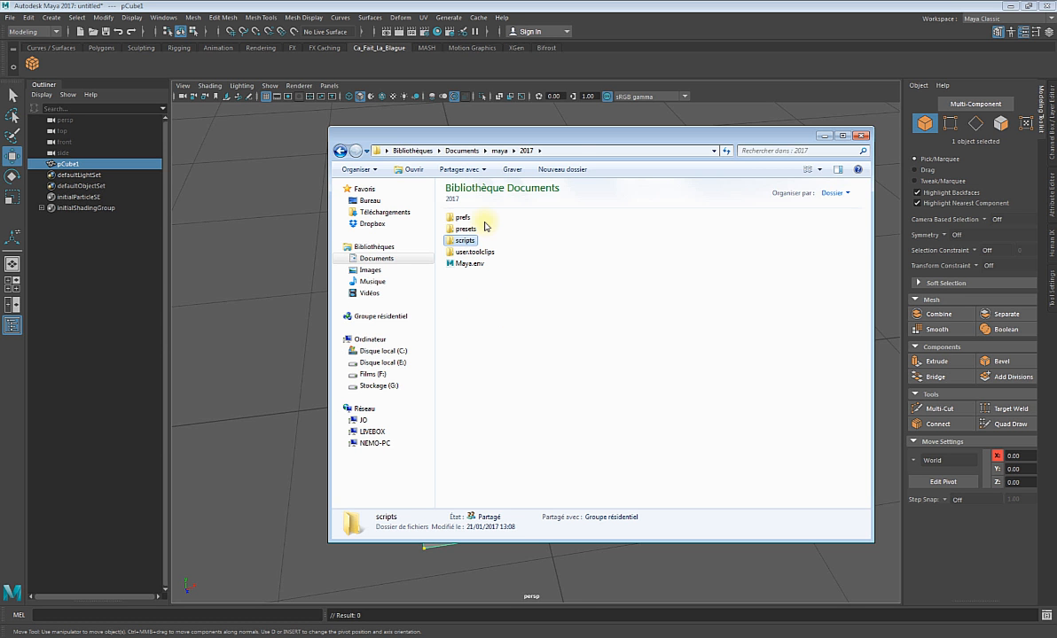
double_click(475, 218)
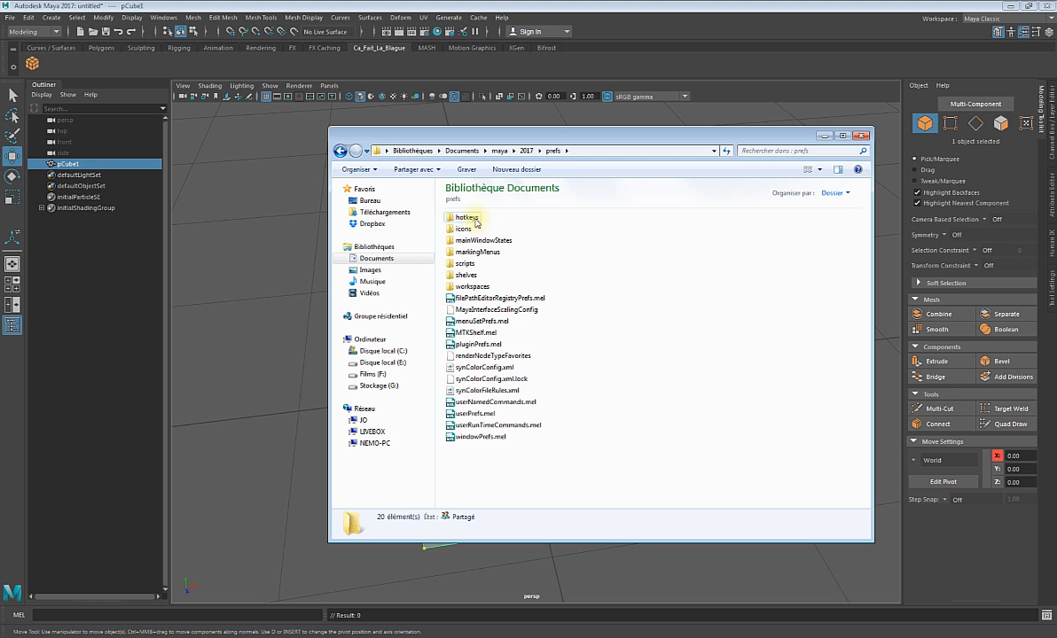
left_click(471, 285)
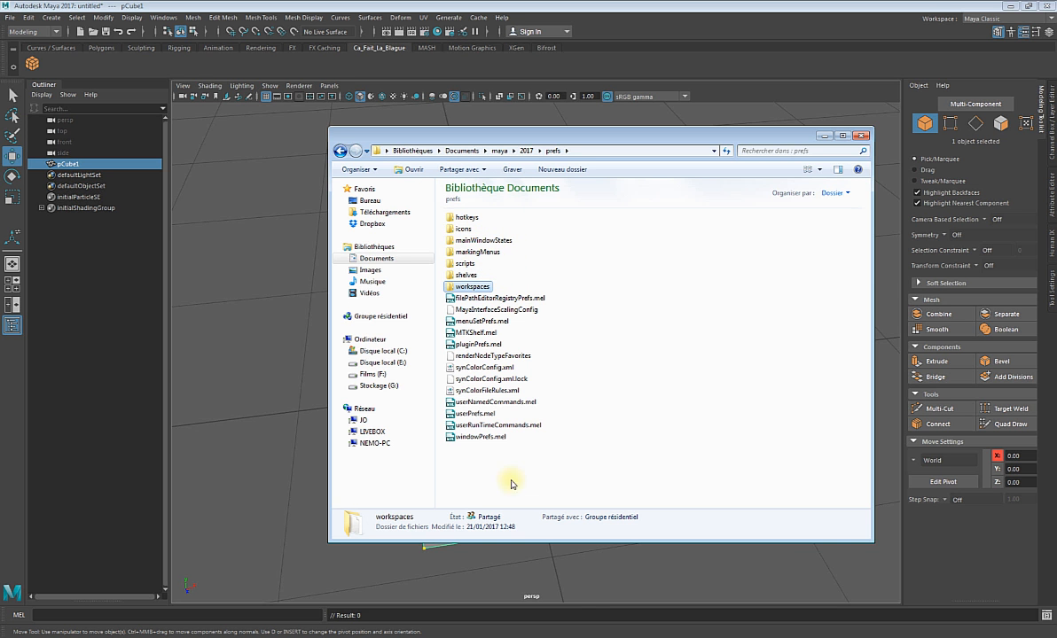
- Inspect the icons folder inside prefs and go back up to the maya folder
double_click(464, 230)
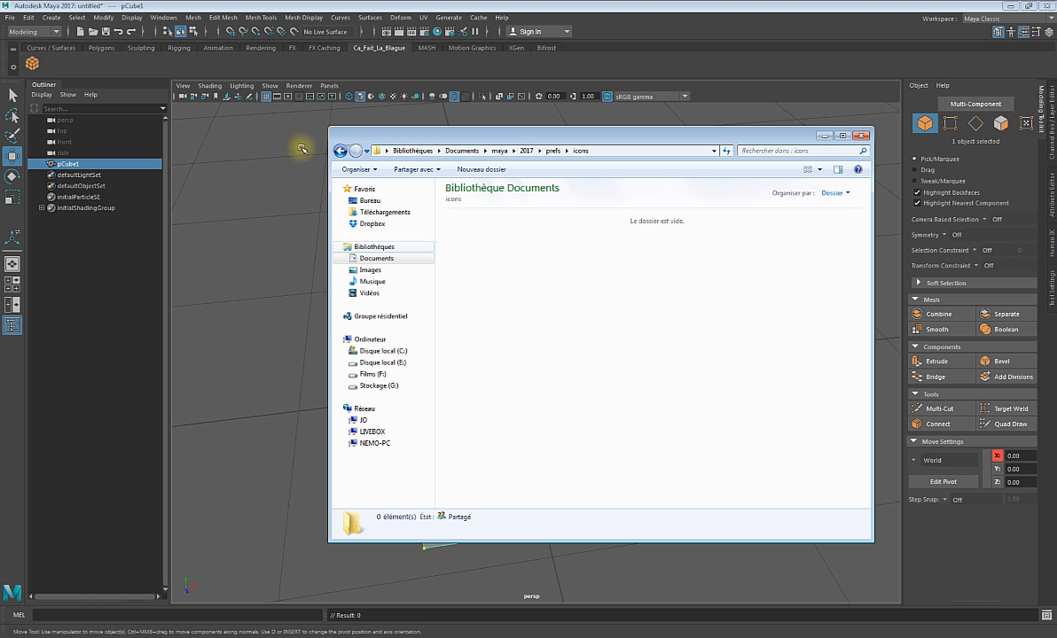
left_click(339, 150)
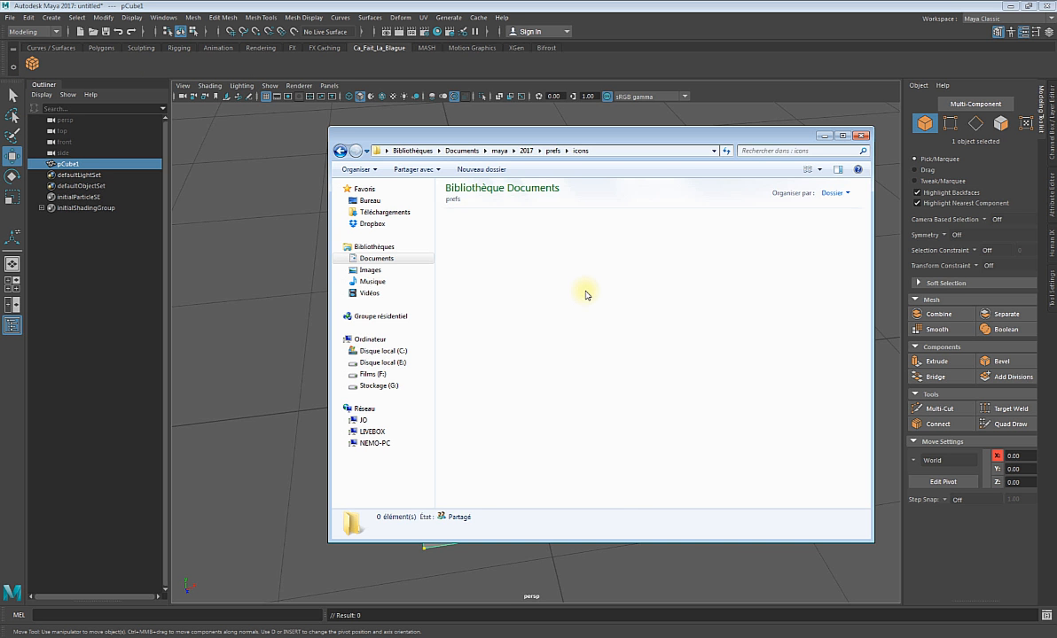
key("BackSpace")
key("BackSpace")
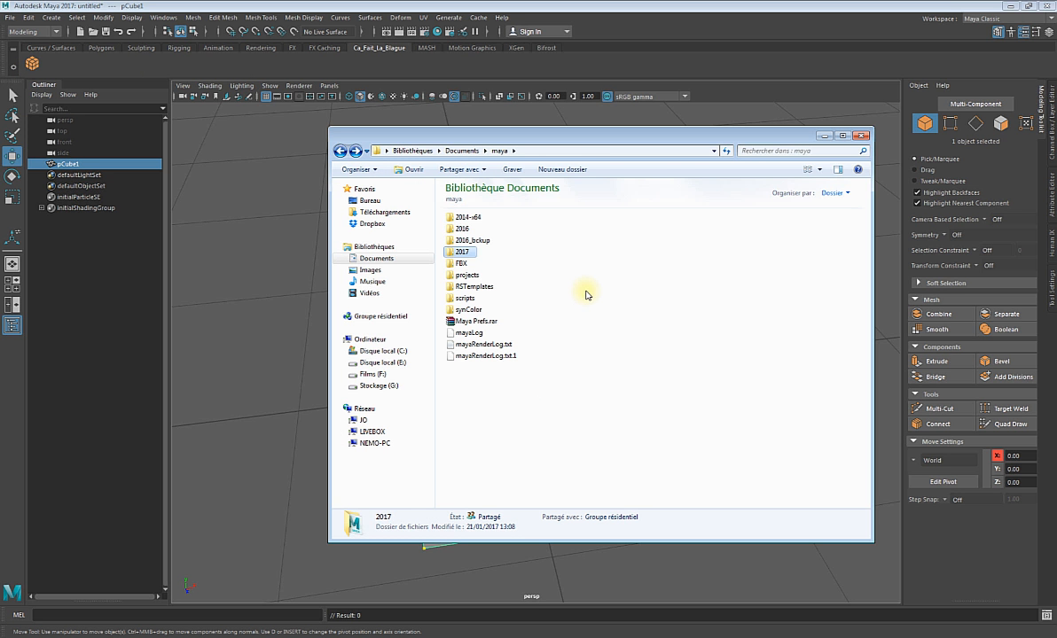
- Duplicate the 2017 folder within the maya folder and rename the copy 2017_bckp
right_click(462, 253)
key("Escape")
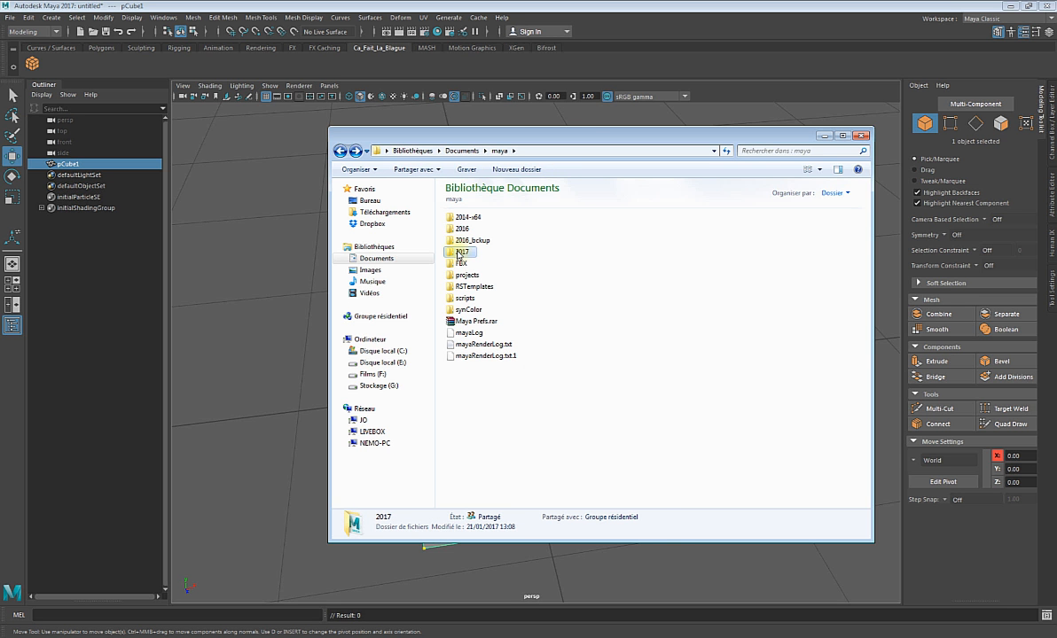
key("ctrl+v")
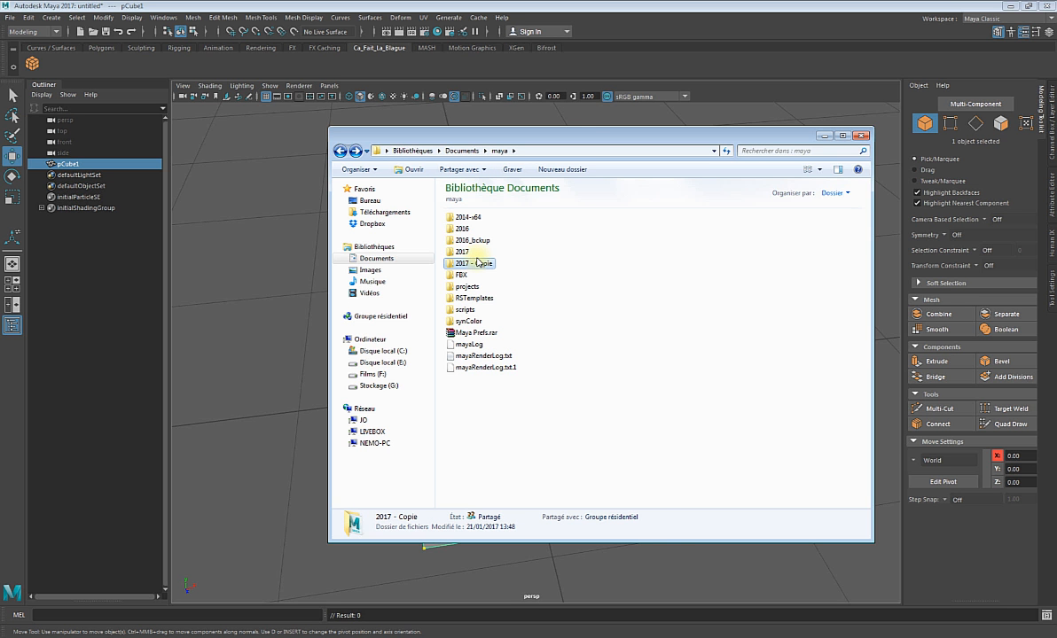
right_click(480, 271)
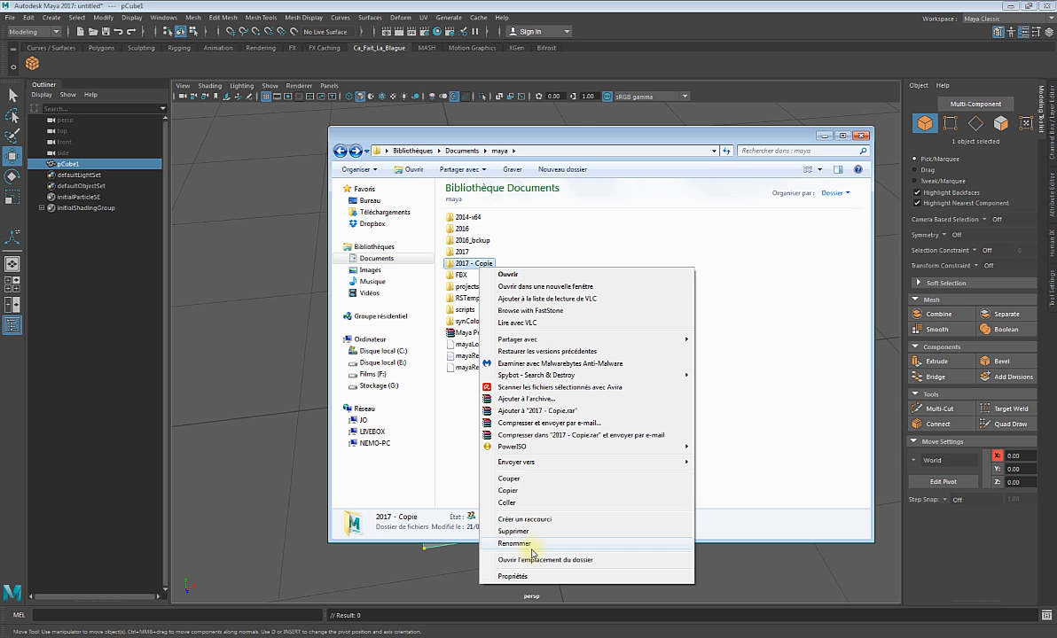
left_click(497, 543)
left_click_drag(493, 263, 473, 255)
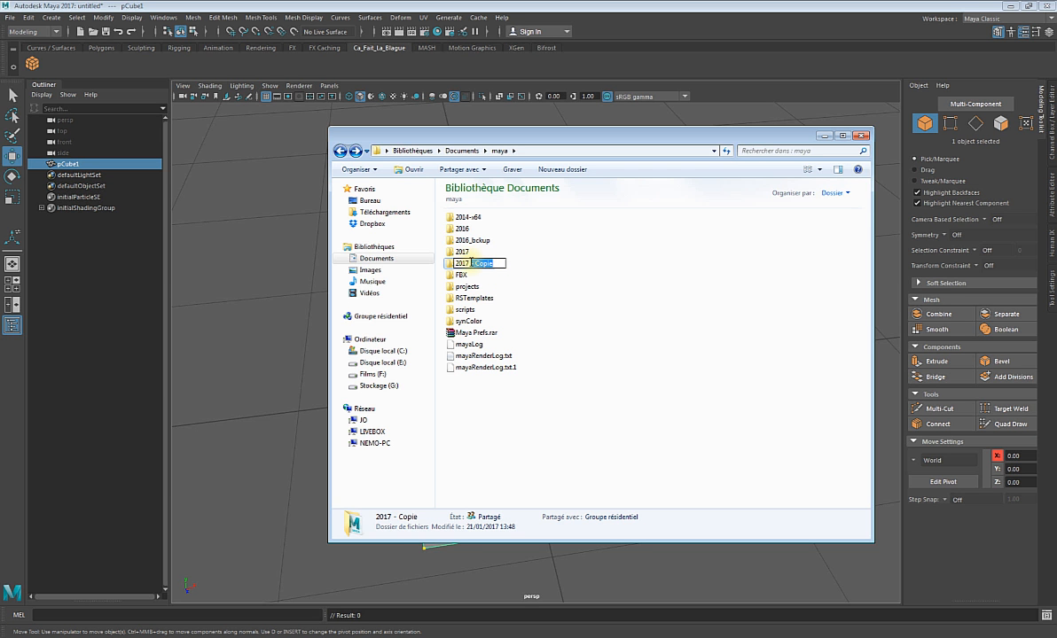
key("BackSpace")
key("Return")
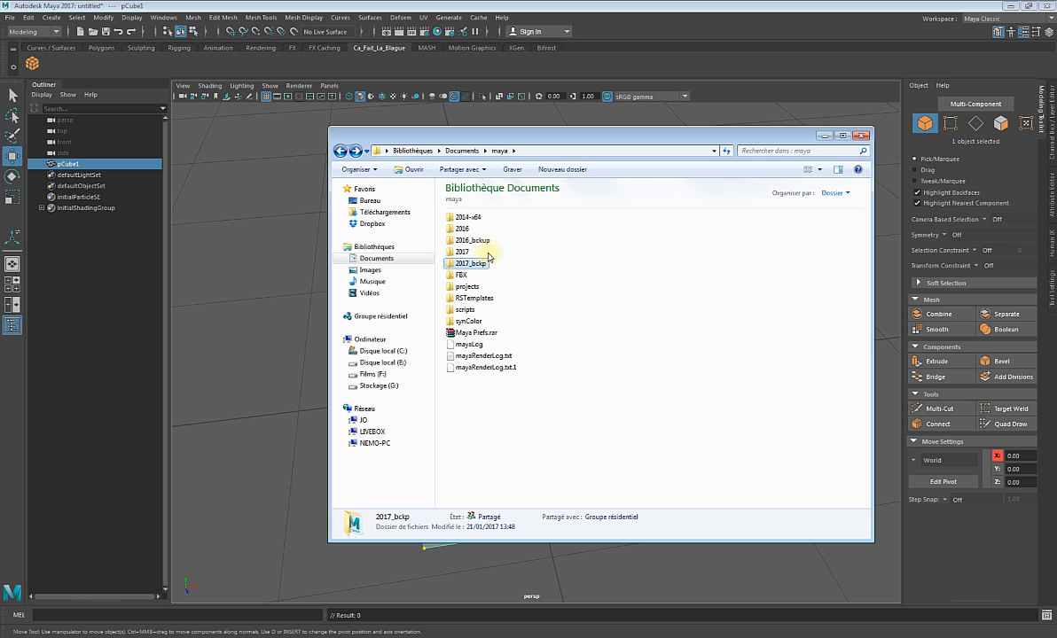
- Minimize Windows Explorer to return to Maya and hide the Outliner
left_click(825, 137)
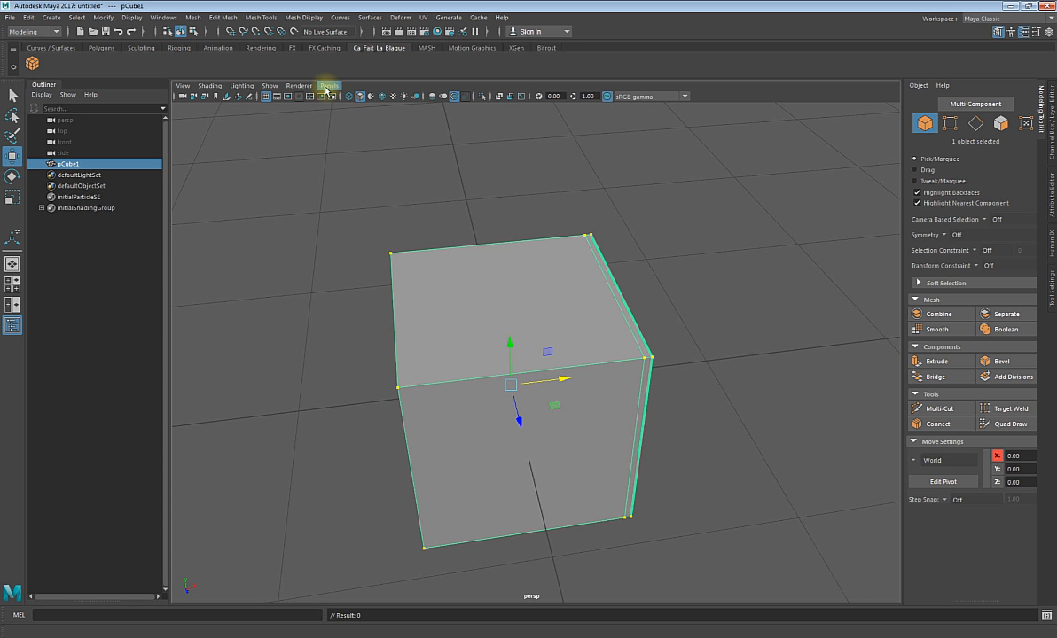
left_click(11, 325)
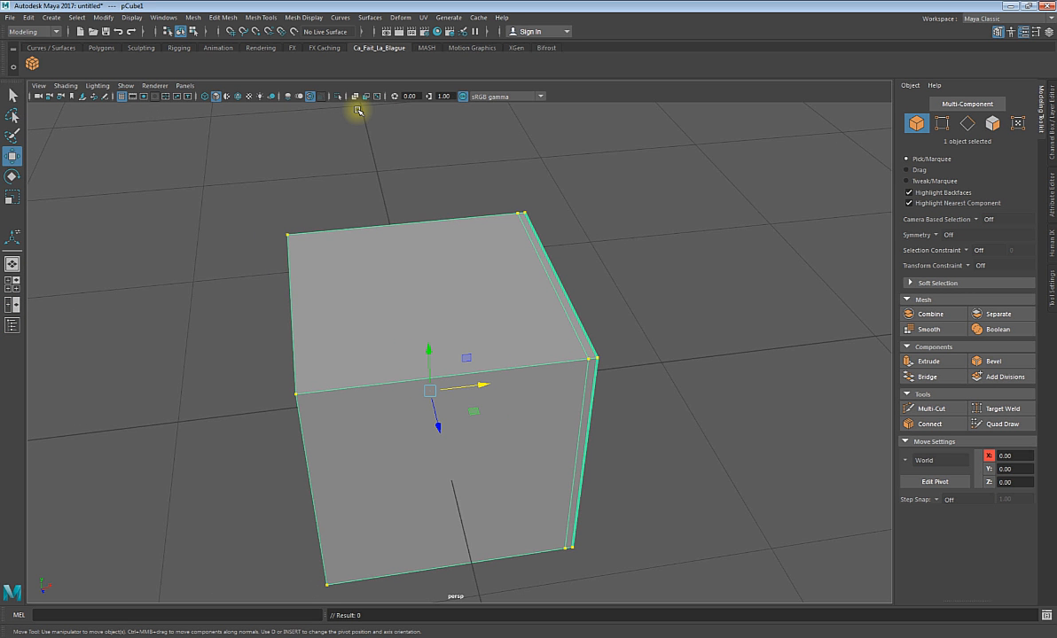
- Bring back the Explorer window, single out the 2017 preferences folder in maya and close the window
left_click(140, 637)
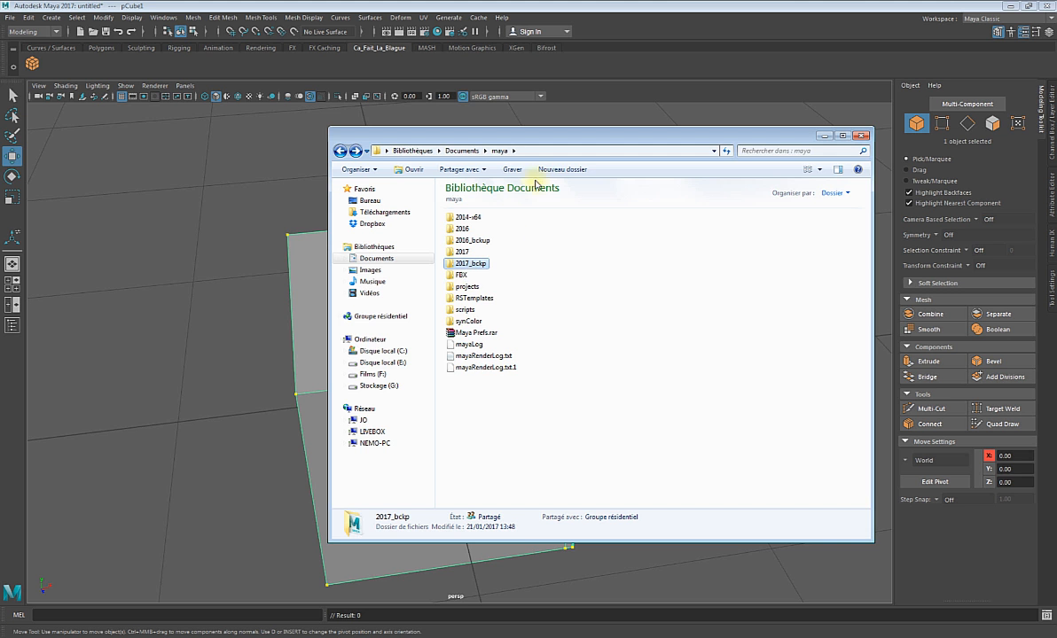
left_click(454, 252)
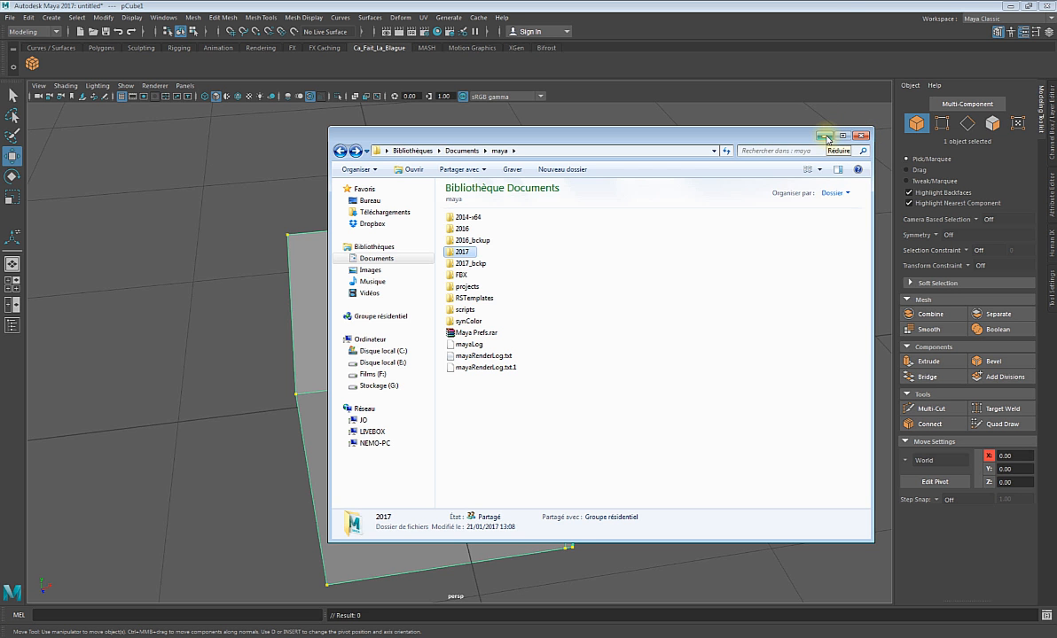
left_click(864, 136)
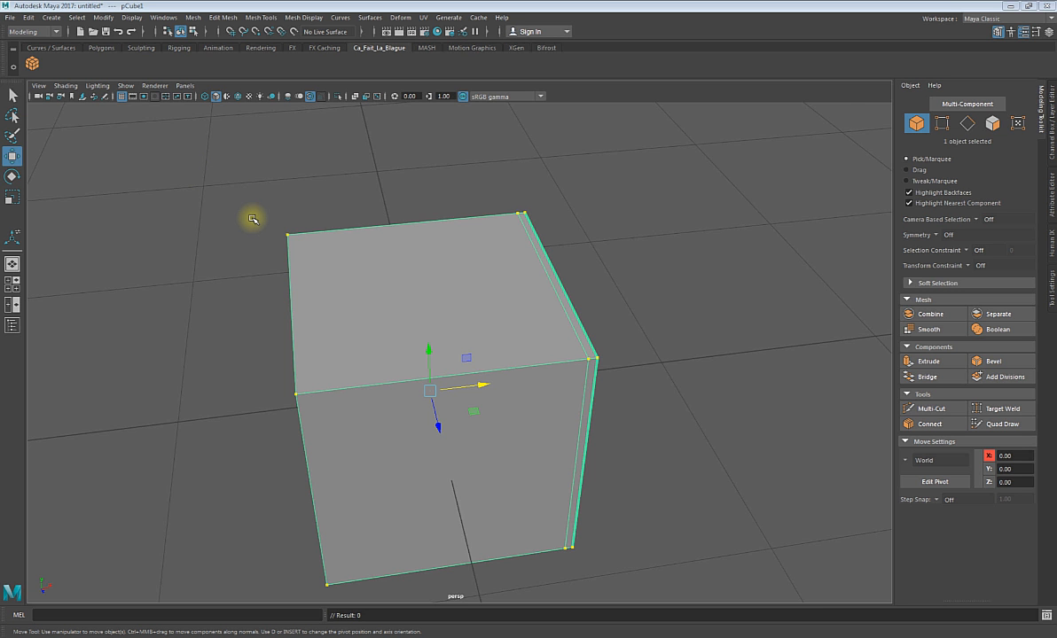
- Create a new cube from the custom Ca_Fait_La_Blague shelf and move it along X, clear of pCube1
left_click(72, 307)
scroll(151, 286, "down", 6)
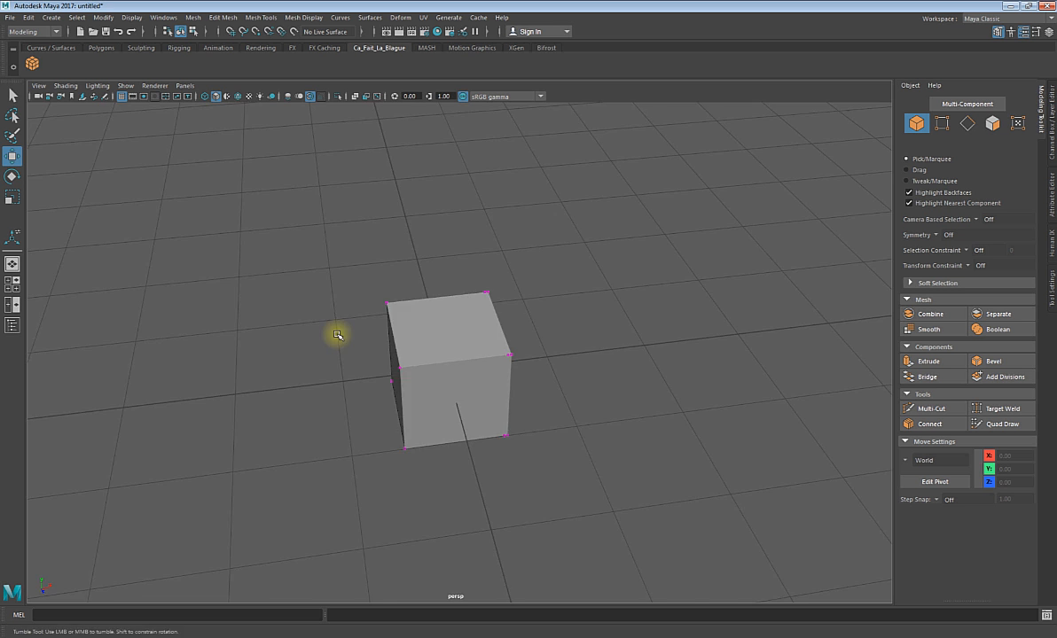
left_click_drag(338, 335, 363, 359, "alt")
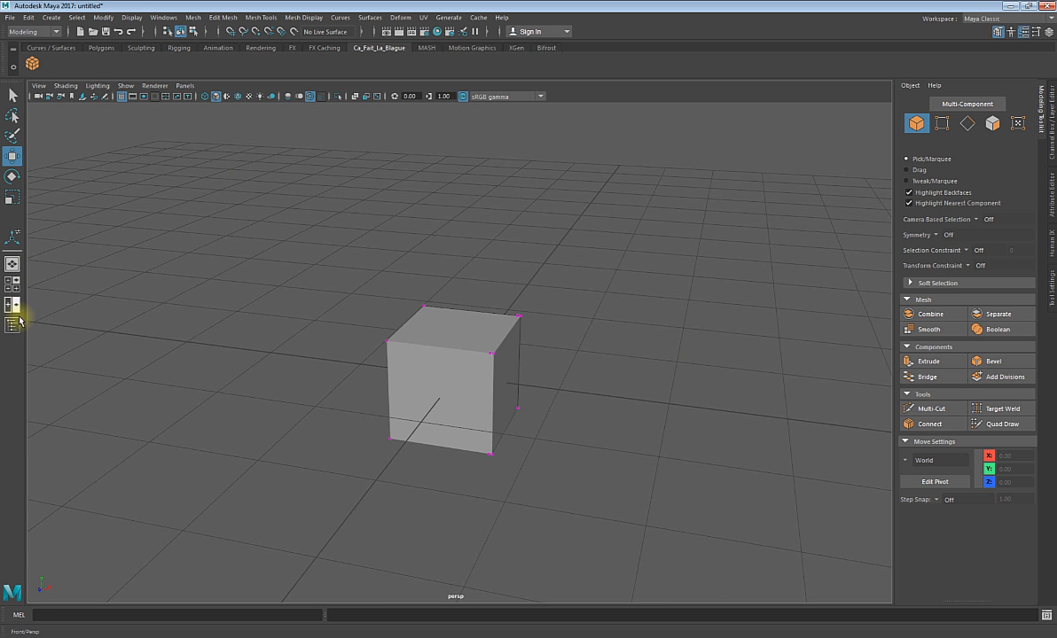
left_click(32, 63)
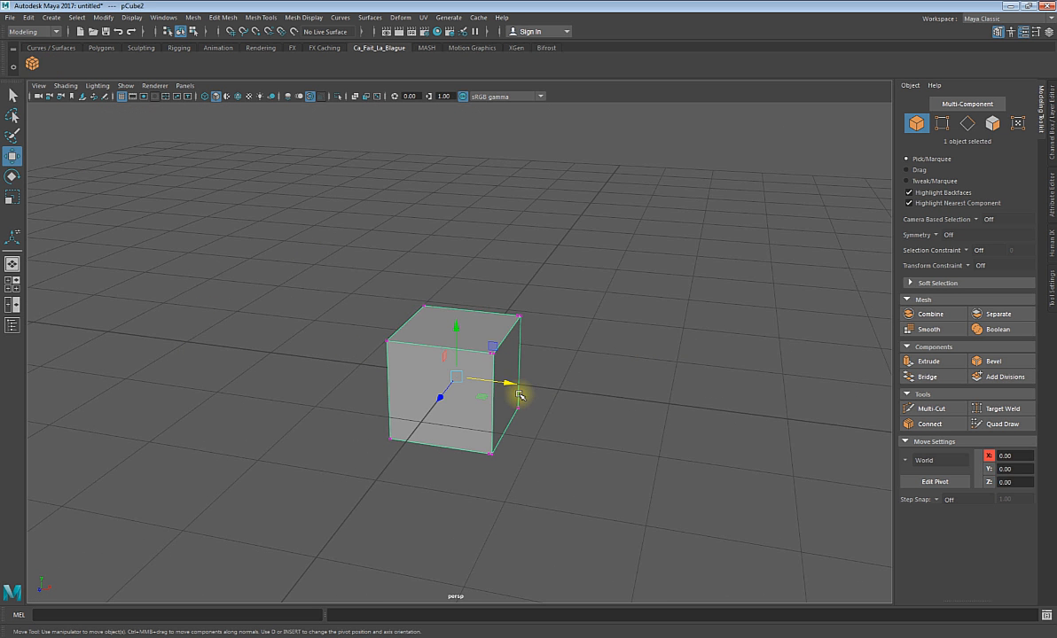
left_click_drag(506, 381, 682, 418)
- Select the original pCube1 and switch it to vertex component mode
left_click(554, 369)
left_click(444, 312)
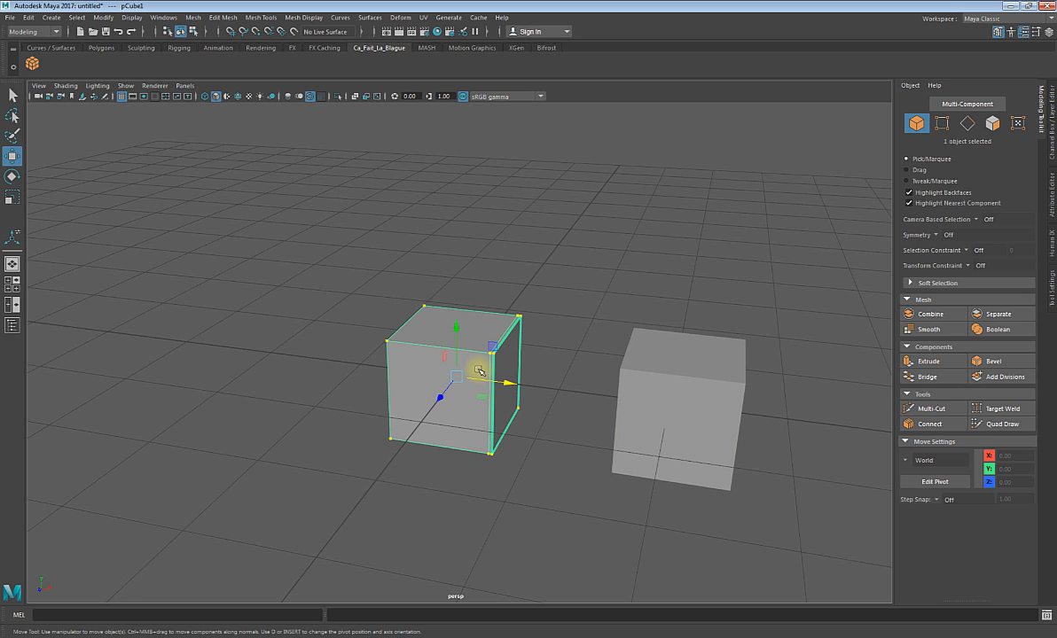
right_click(445, 316)
left_click(415, 319)
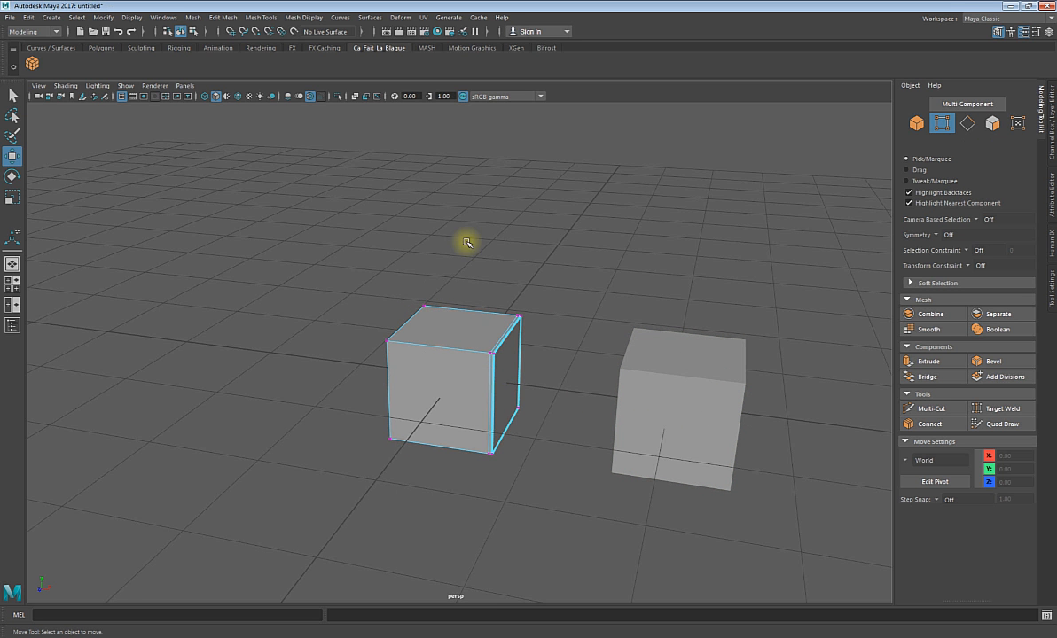
- Select all vertices of pCube1, and switch the cube to face component mode
left_click_drag(352, 324, 501, 467)
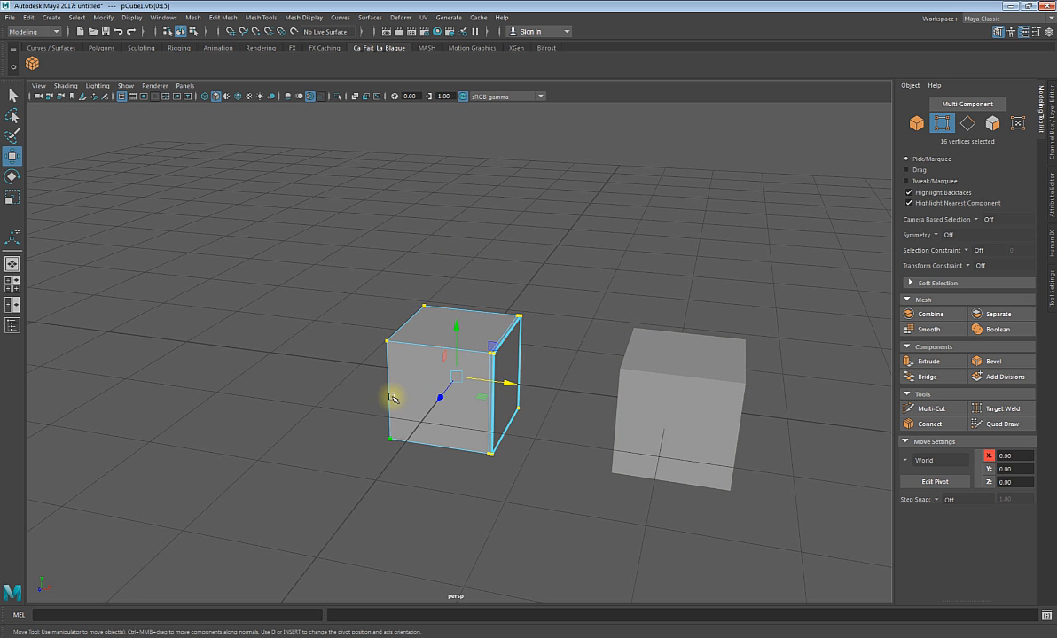
left_click_drag(394, 397, 461, 337, "alt")
right_click(462, 340)
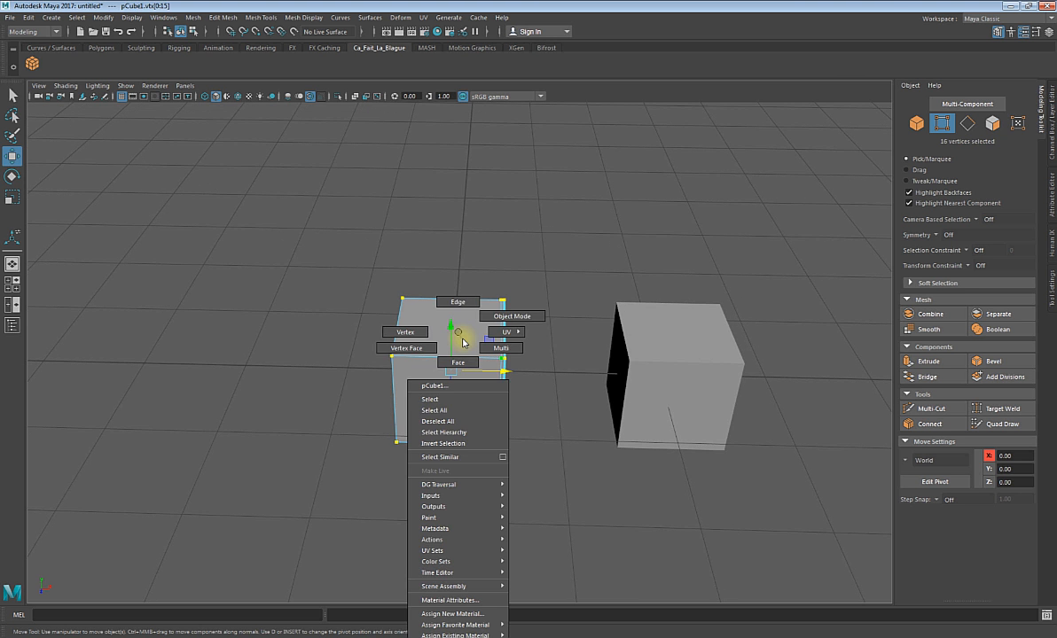
right_click_drag(462, 343, 459, 362)
right_click(460, 330)
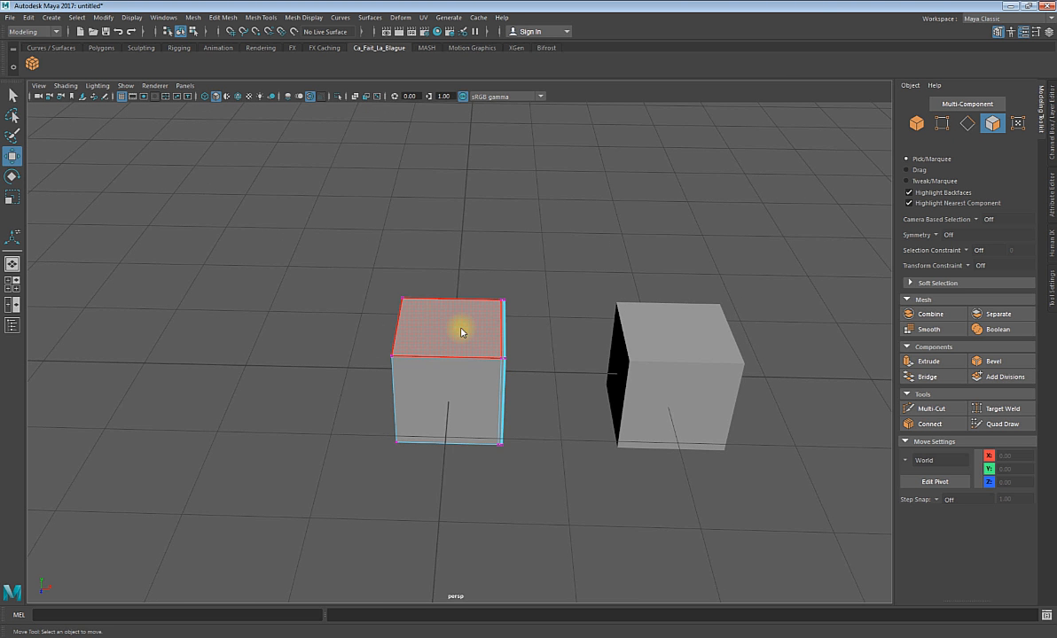
- Show the Outliner and delete both cubes, pCube1 and pCube2, from the scene
left_click(12, 326)
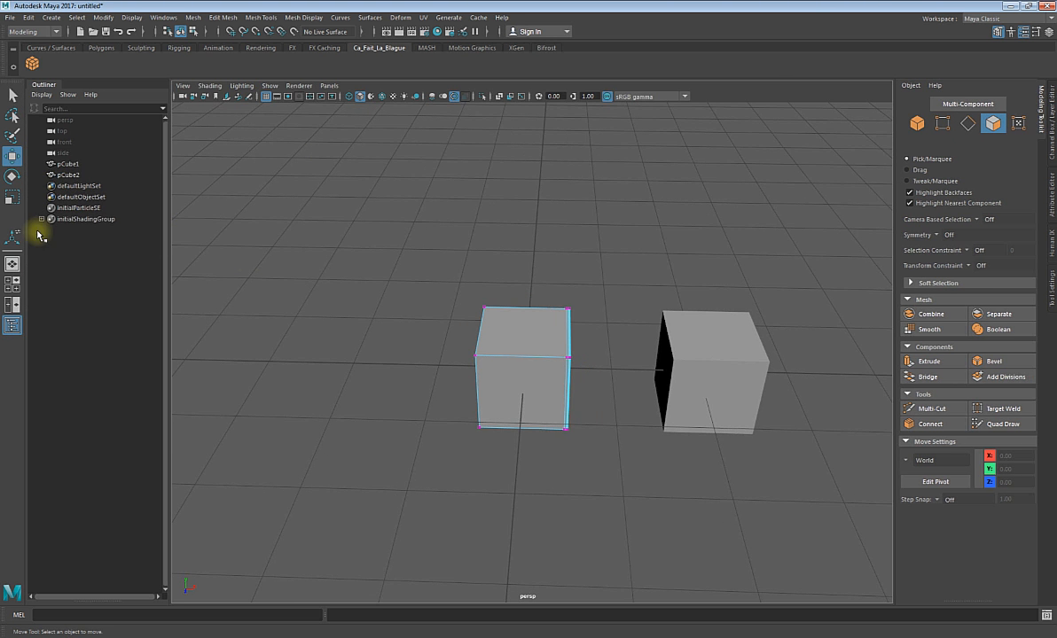
left_click(68, 164)
key("Delete")
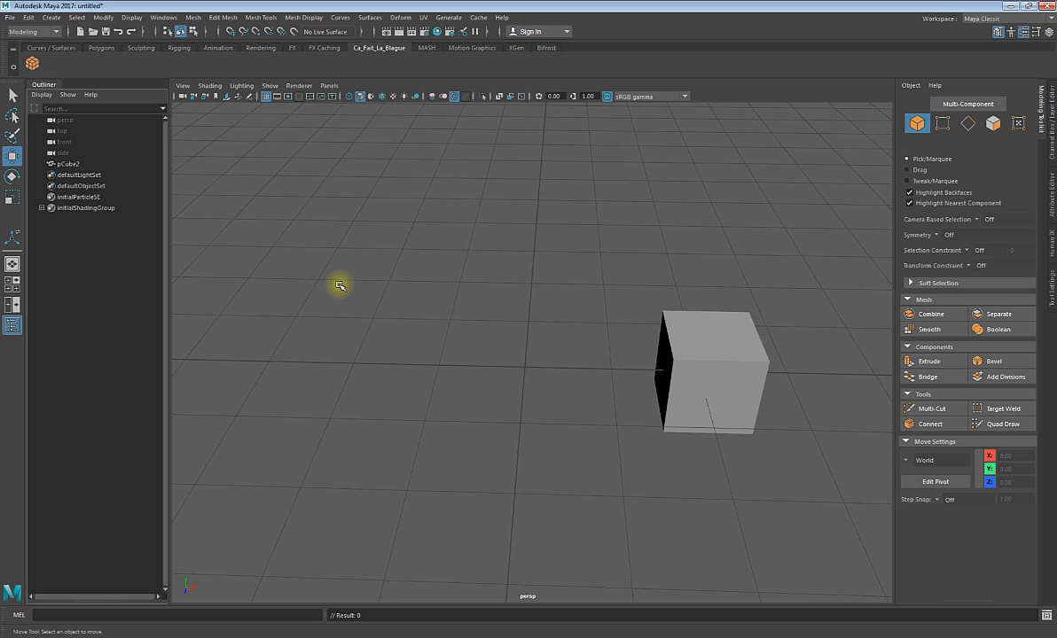
middle_click_drag(589, 309, 461, 254, "alt")
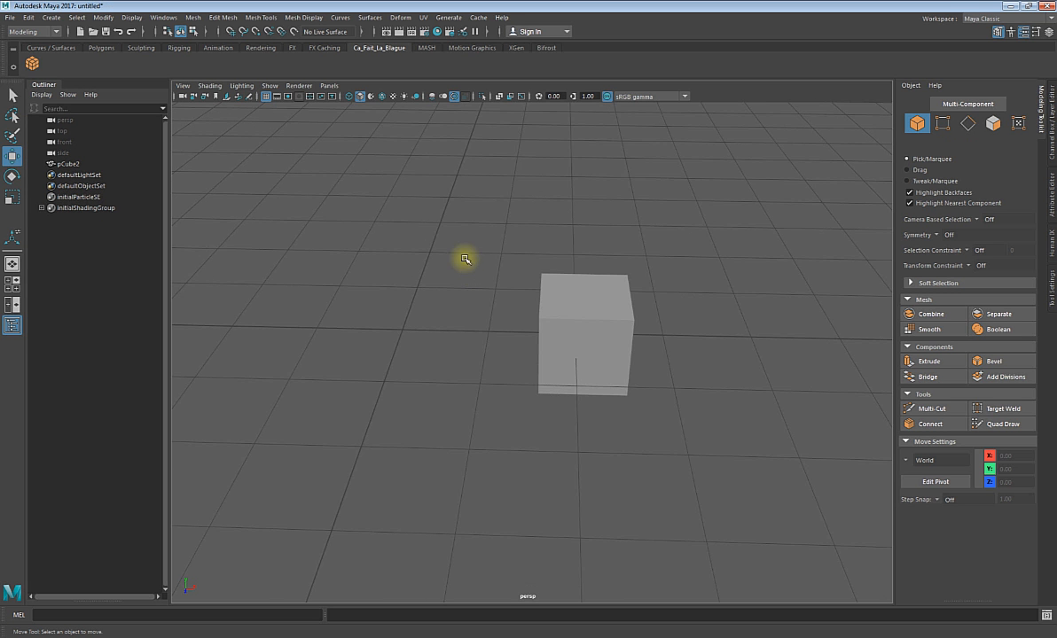
left_click(603, 347)
key("Delete")
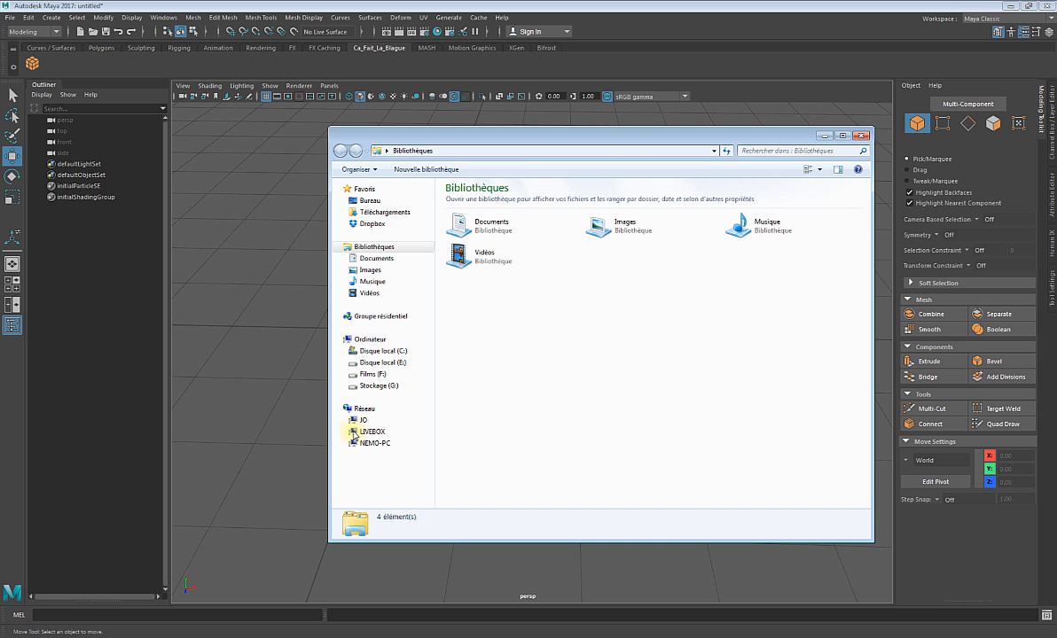
- Open missile01_wip.mb from the Téléchargements folder in Windows Explorer, continuing past the student version notice
left_click(373, 216)
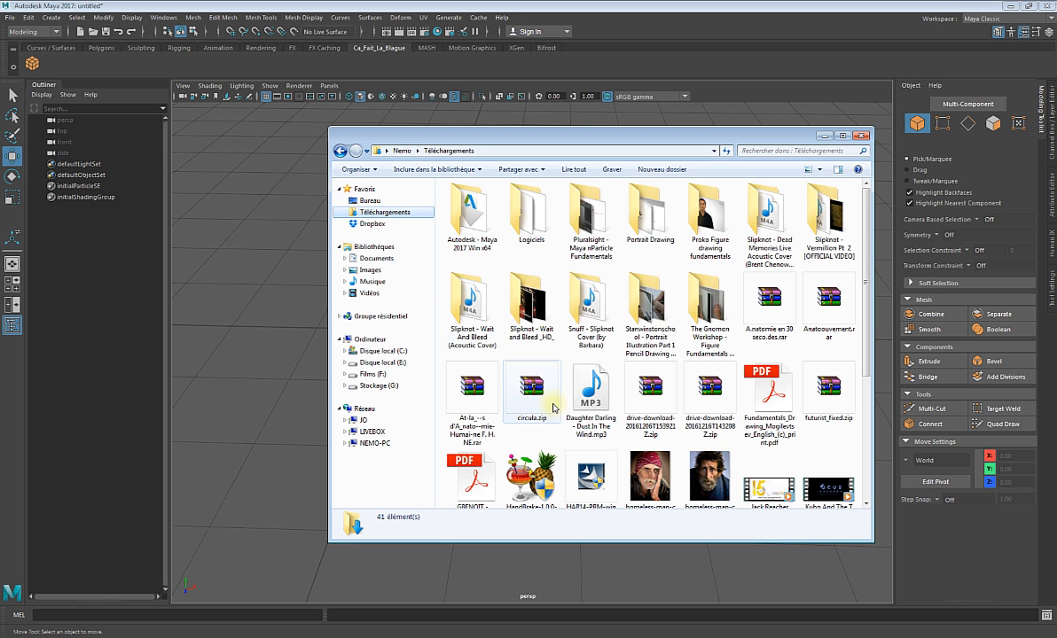
left_click(561, 426)
scroll(561, 426, "down", 3)
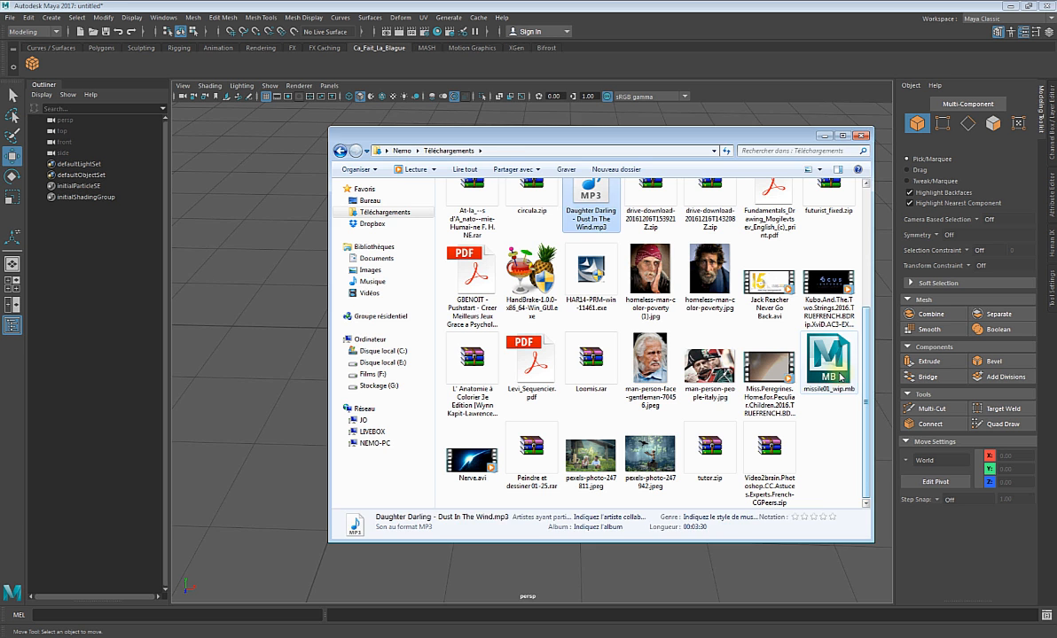
left_click(838, 374)
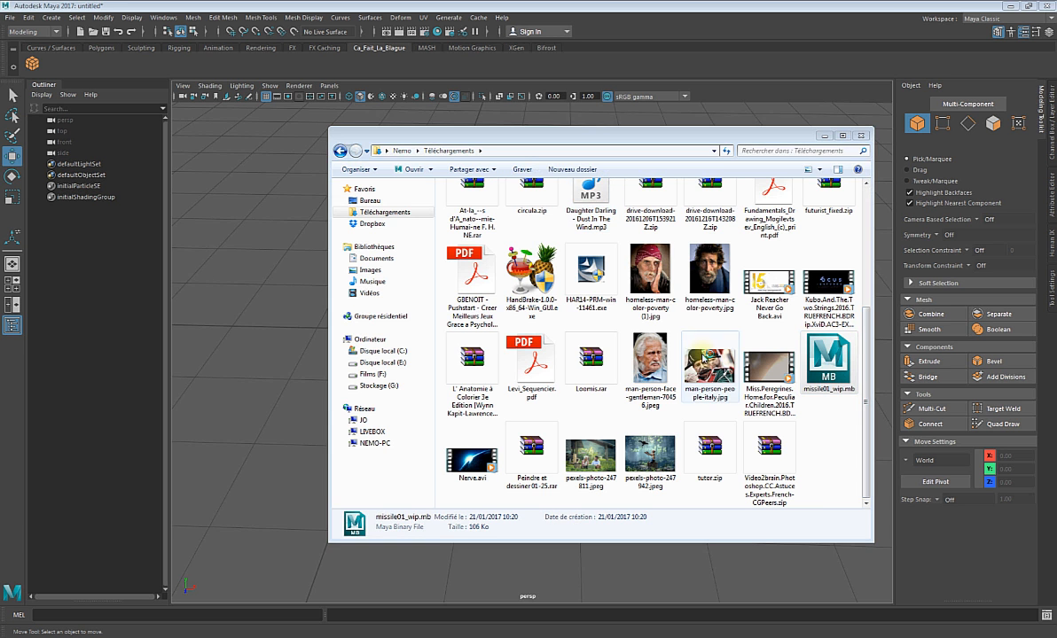
double_click(824, 357)
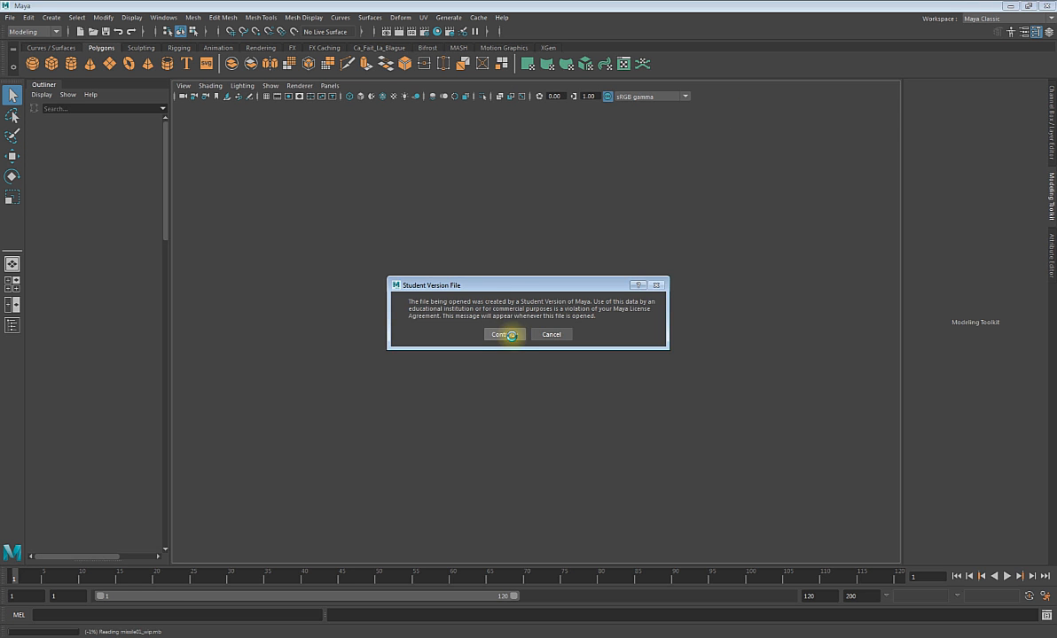
left_click(503, 334)
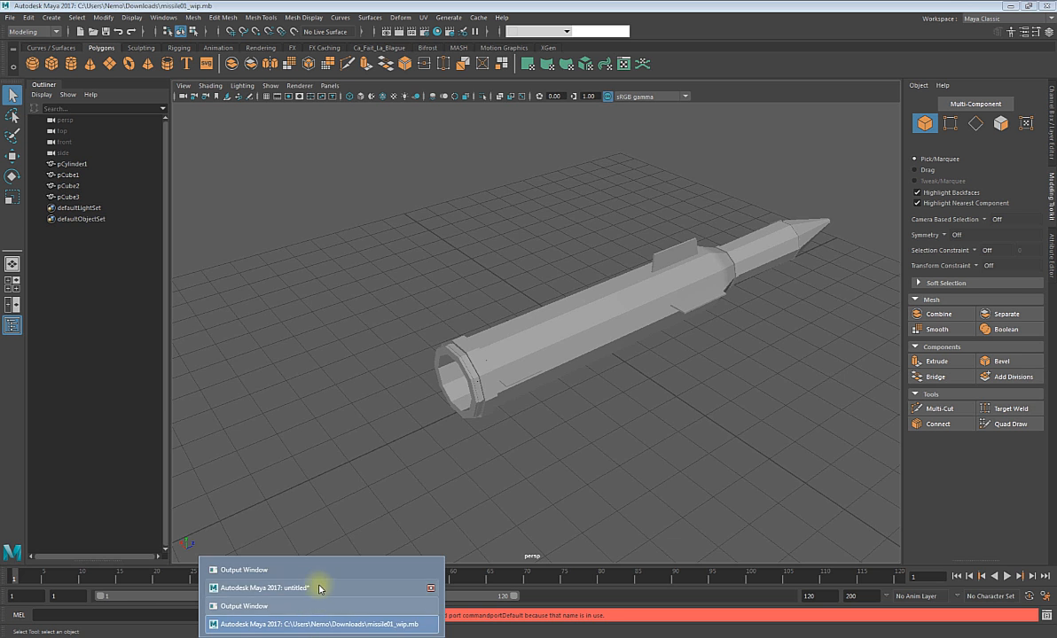
- Switch to the other Maya session with the untitled scene and close it without saving
left_click(318, 585)
left_click(1049, 6)
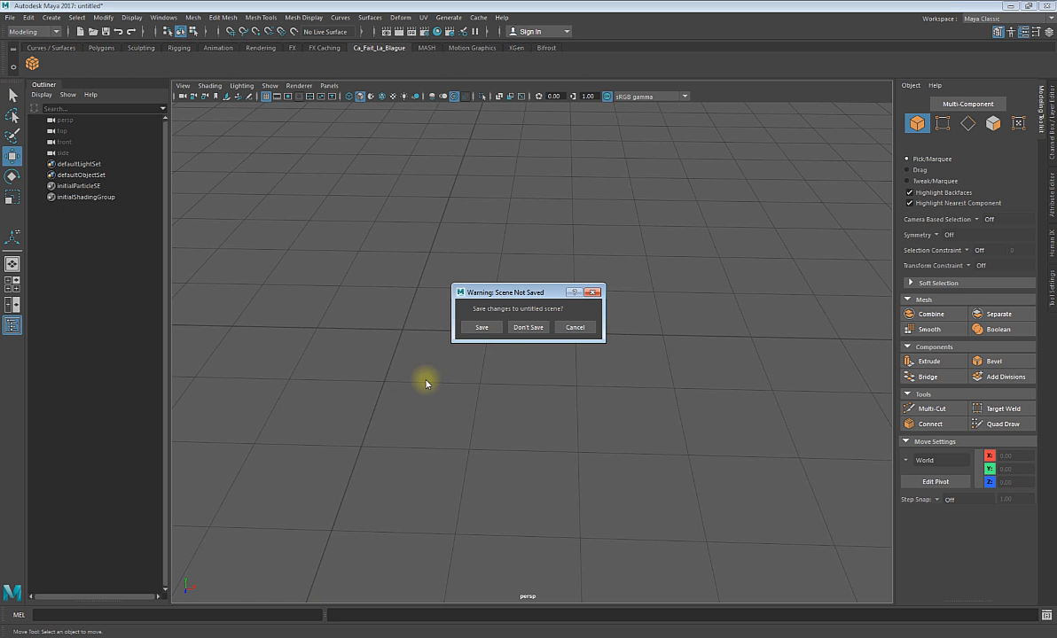
left_click(524, 329)
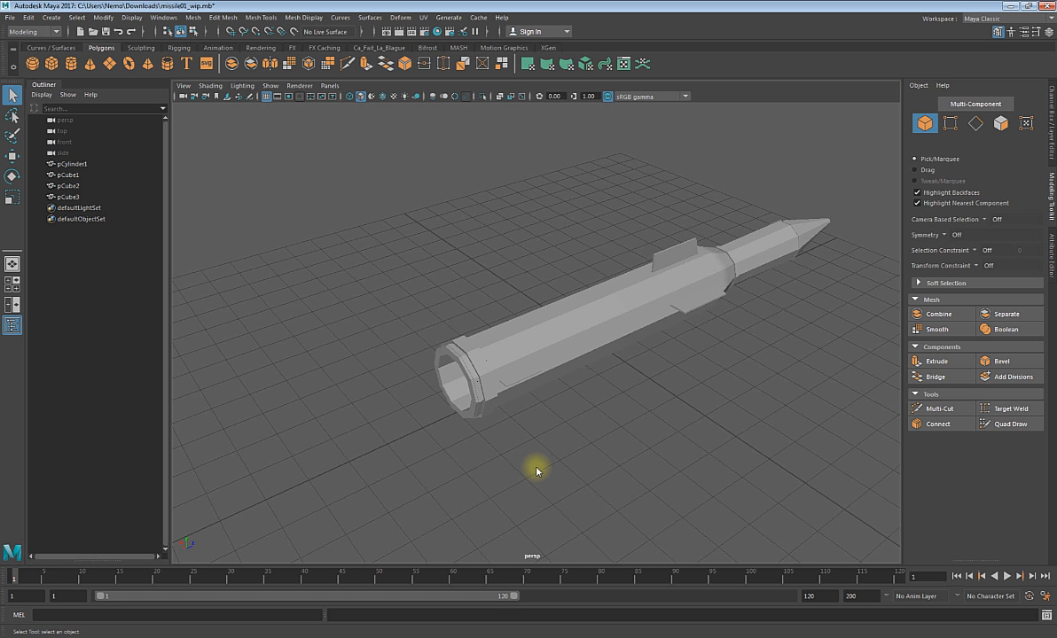
- Select the missile body pCylinder1 and turn off its face centers display
left_click_drag(646, 416, 678, 418, "alt")
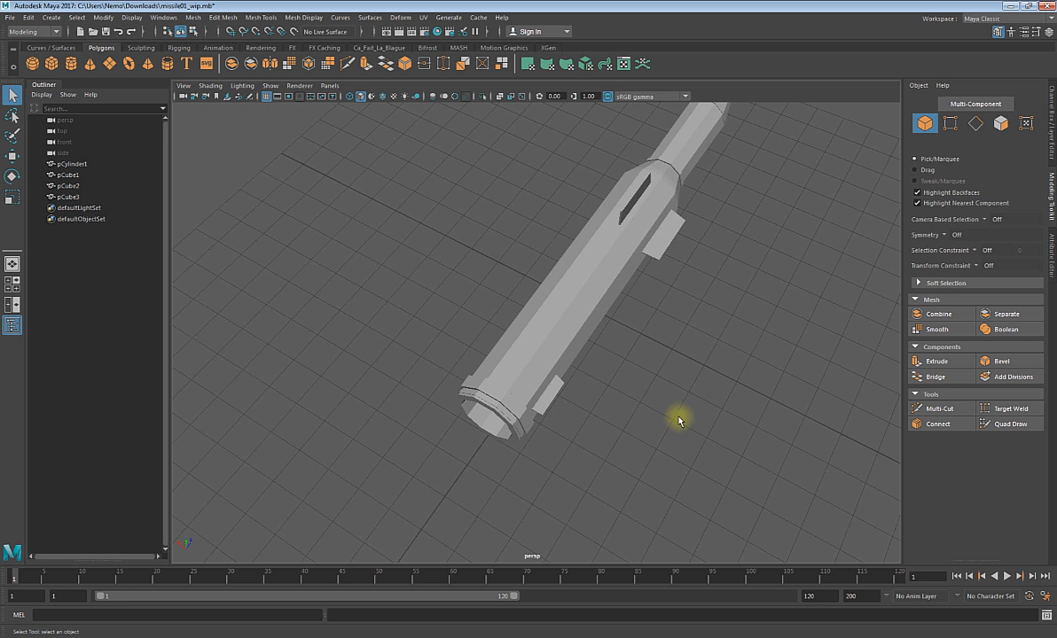
left_click_drag(678, 420, 596, 341, "alt")
scroll(512, 365, "down", 3)
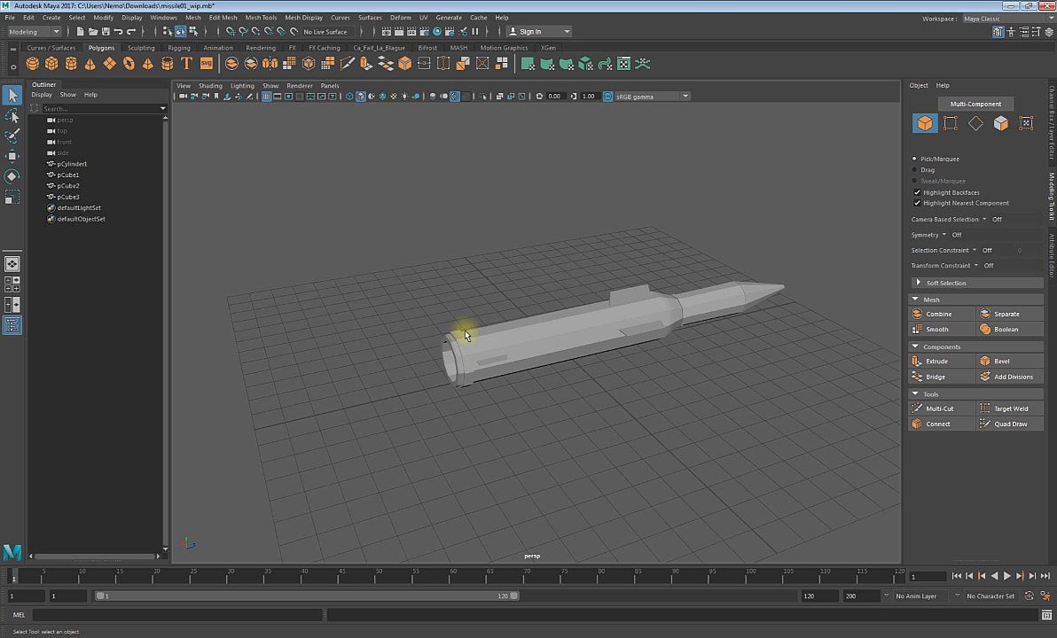
scroll(521, 343, "up", 5)
left_click_drag(521, 348, 485, 354, "alt")
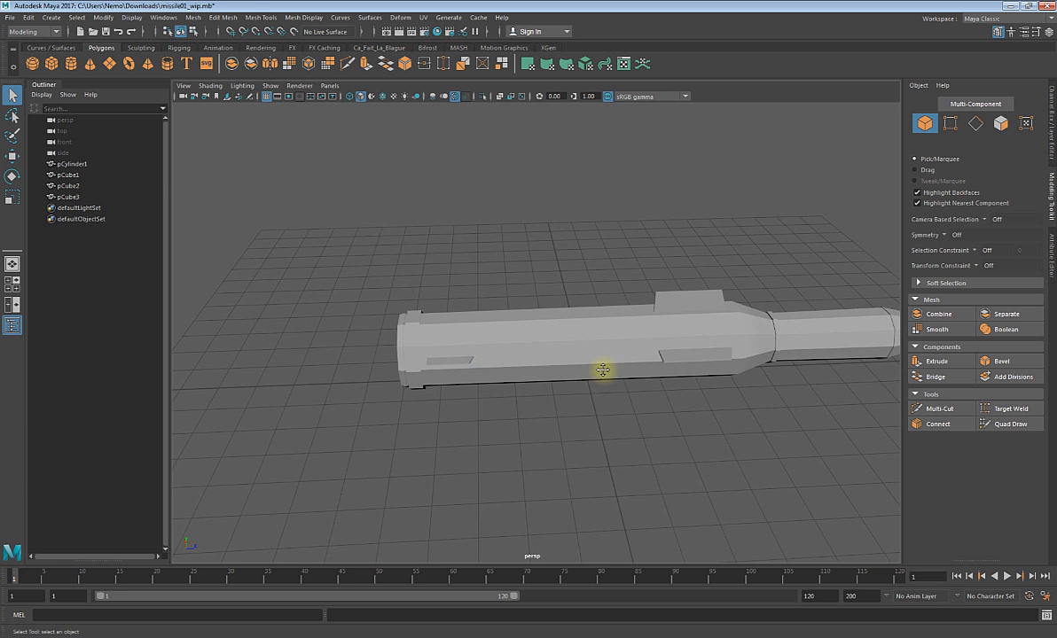
middle_click_drag(603, 370, 542, 375, "alt")
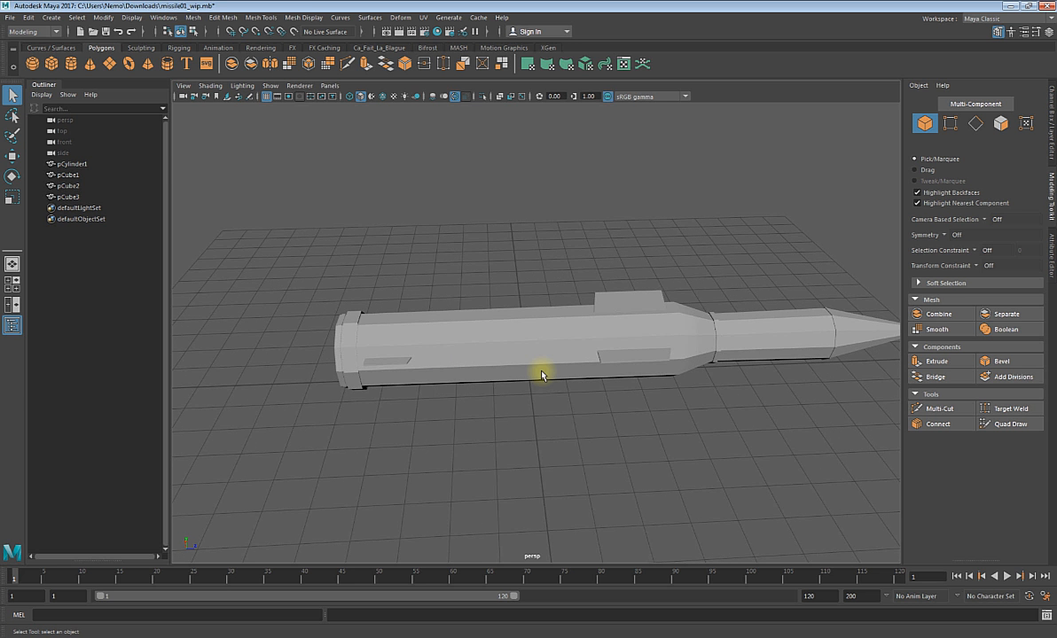
left_click(69, 164)
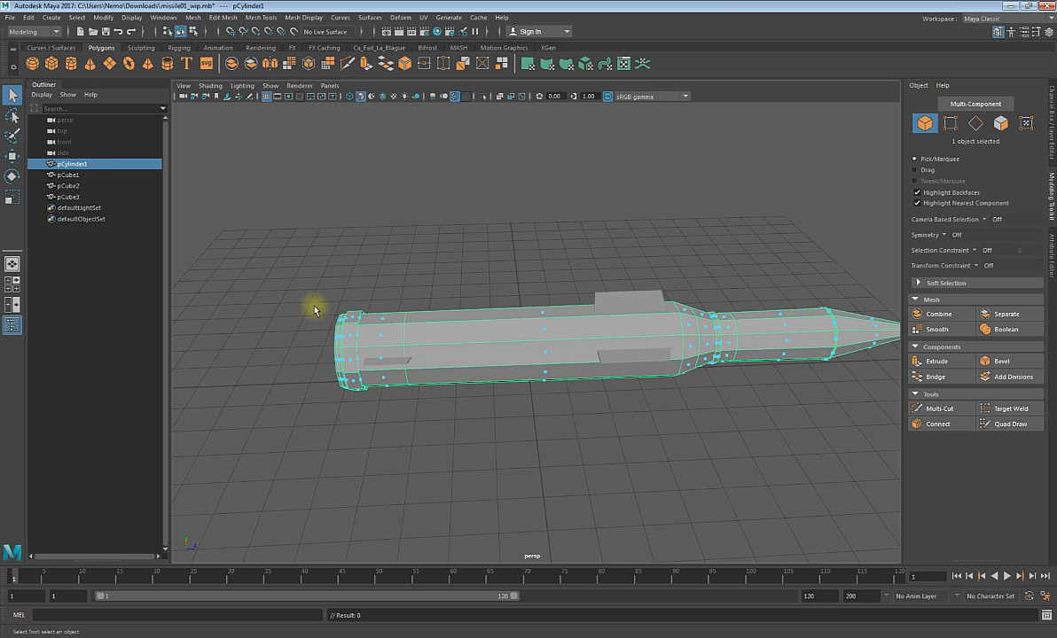
left_click_drag(314, 311, 337, 307, "alt")
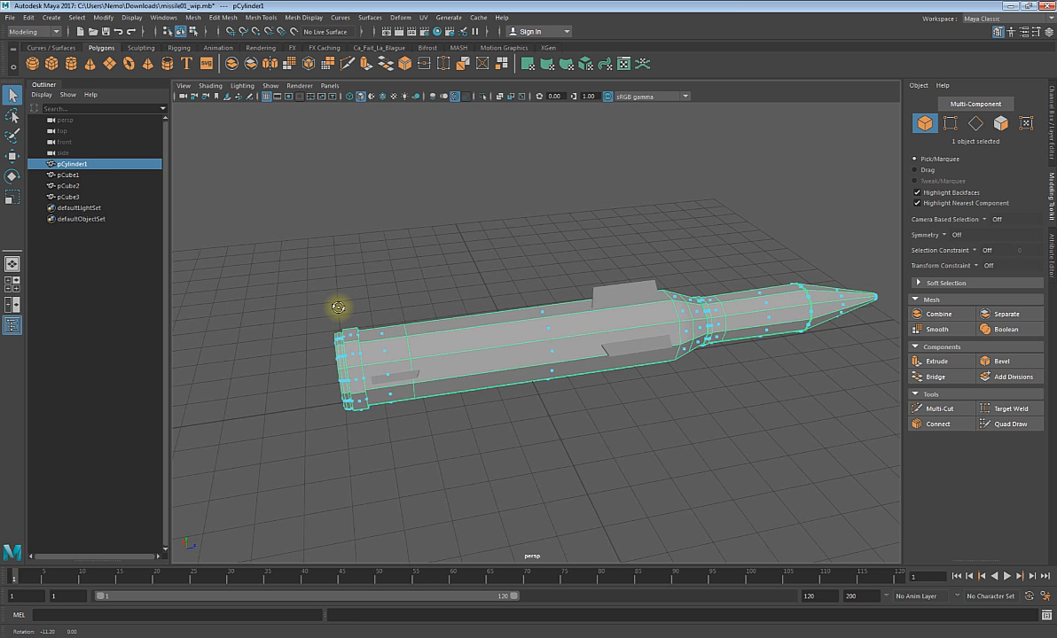
left_click(137, 18)
mouse_move(161, 162)
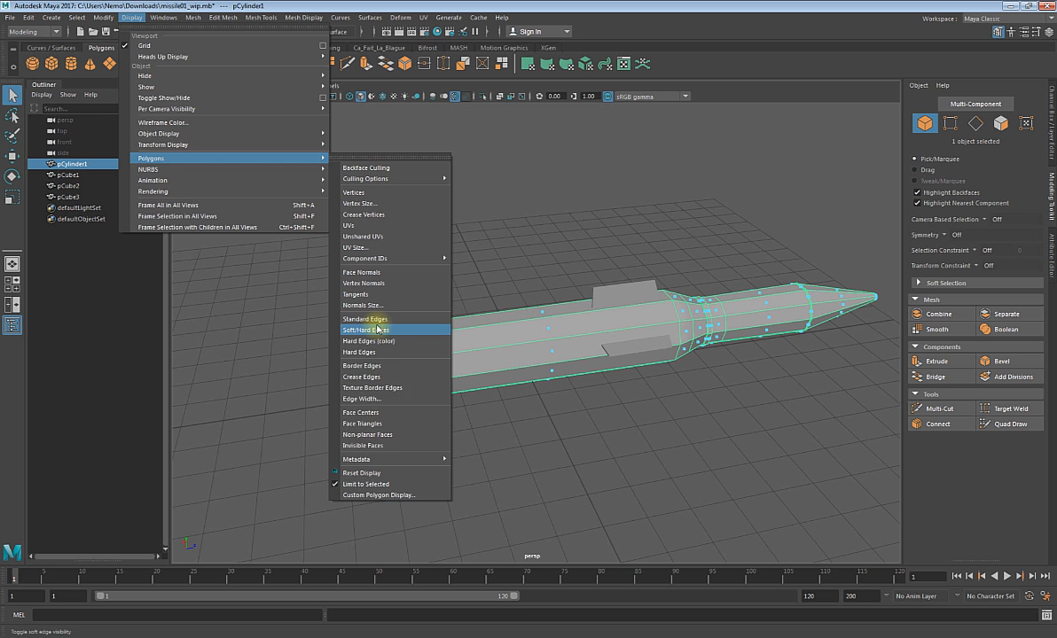
left_click(376, 412)
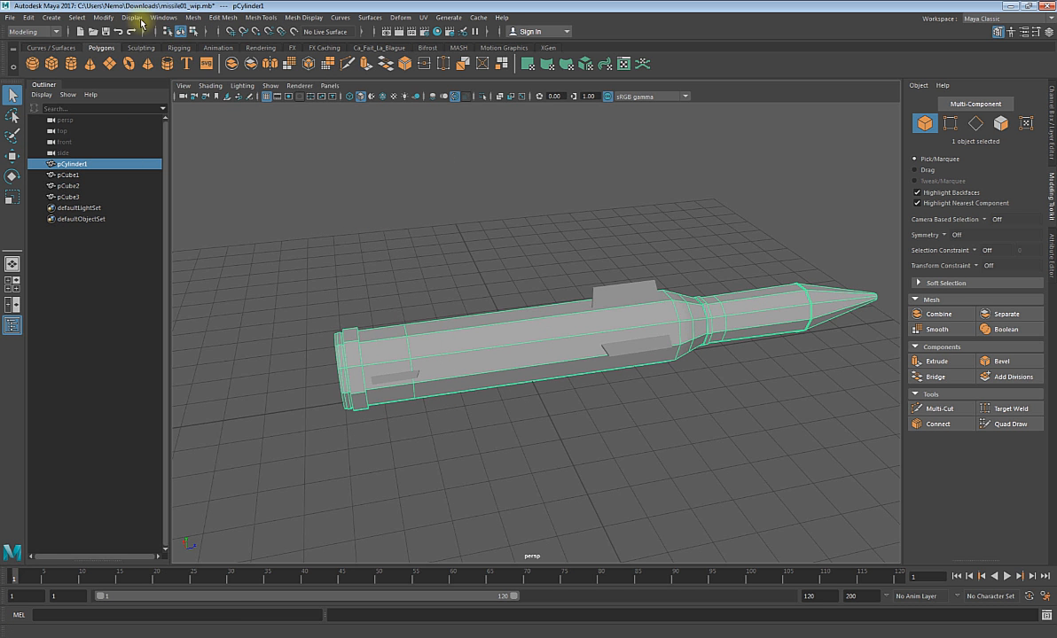
left_click(135, 18)
mouse_move(149, 157)
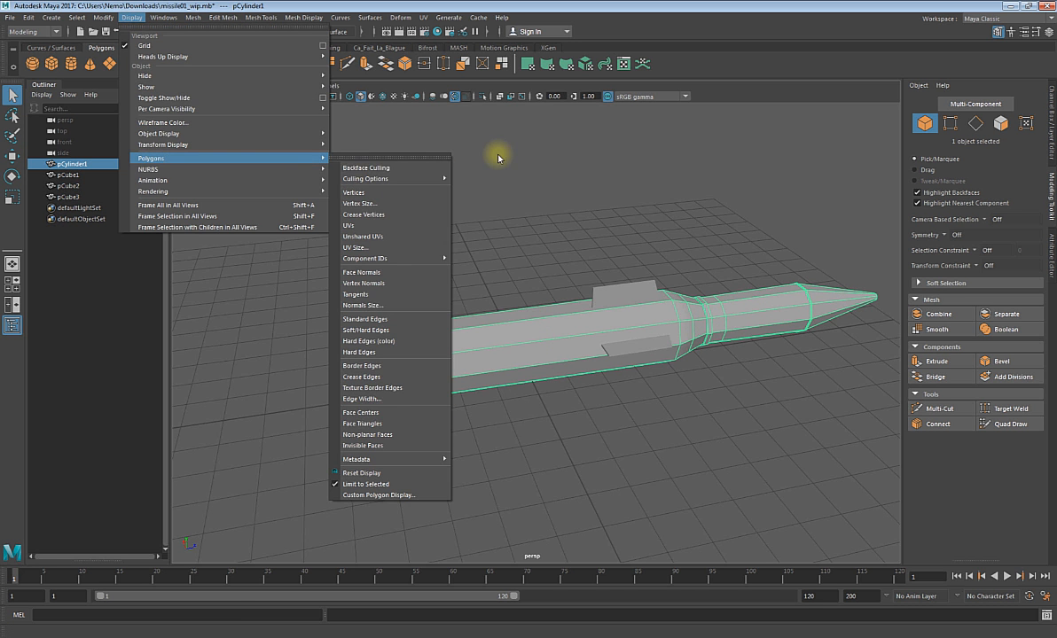
left_click(497, 157)
left_click(132, 19)
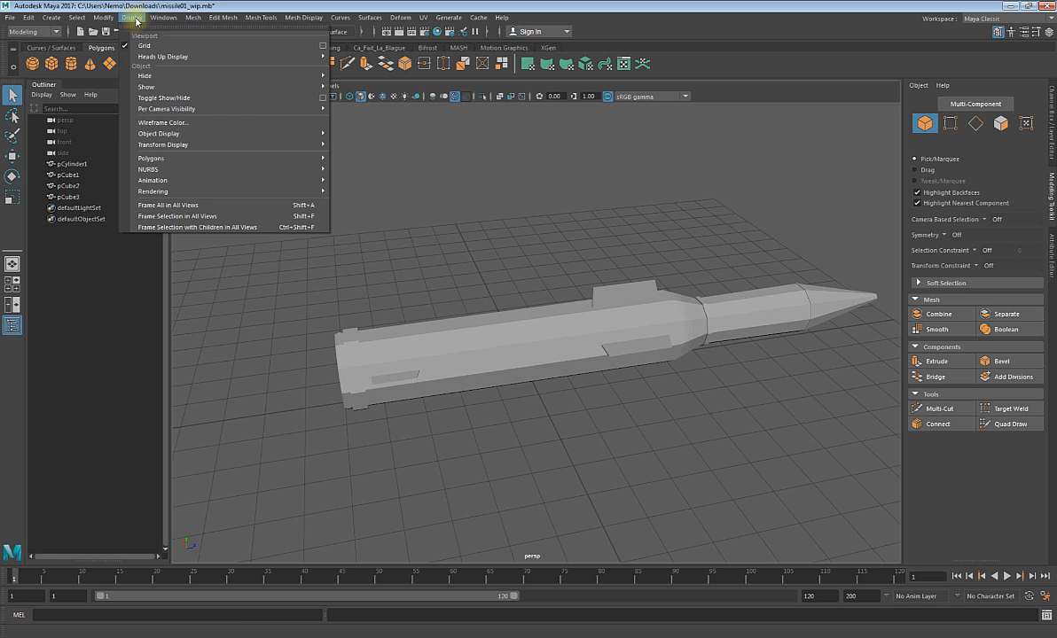
left_click(507, 258)
- Pull the missile's small rear fin pCube3 away from the body along X, and undo the move
left_click_drag(408, 401, 481, 328, "alt")
left_click(478, 299)
left_click_drag(529, 361, 612, 461, "alt")
key("w")
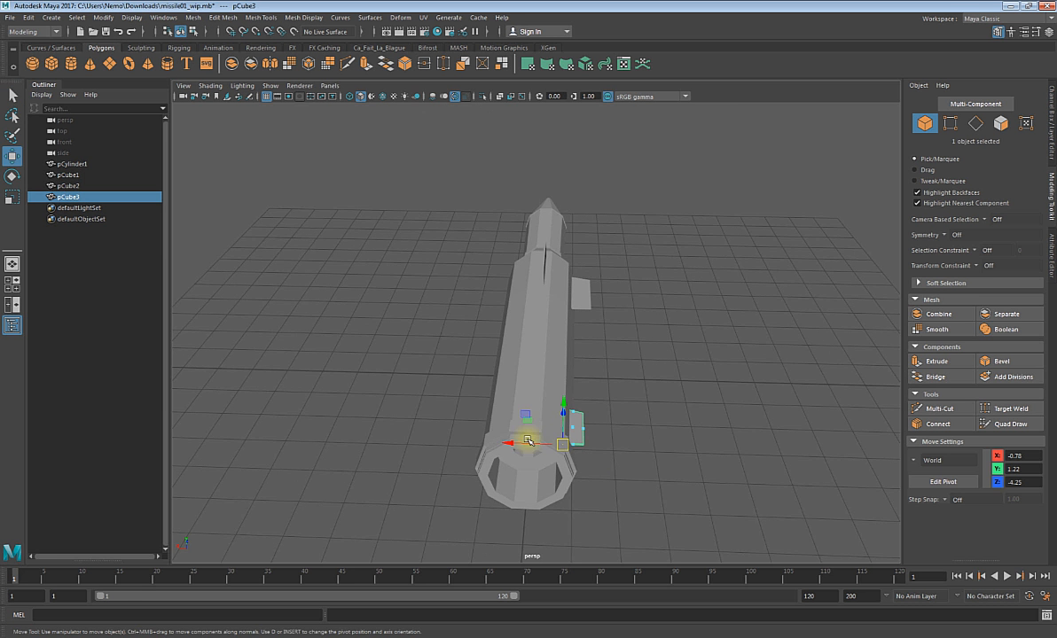
mouse_move(528, 441)
left_mouse_down()
mouse_move(636, 459)
mouse_move(816, 408)
left_mouse_up()
right_click_drag(816, 408, 887, 404, "alt")
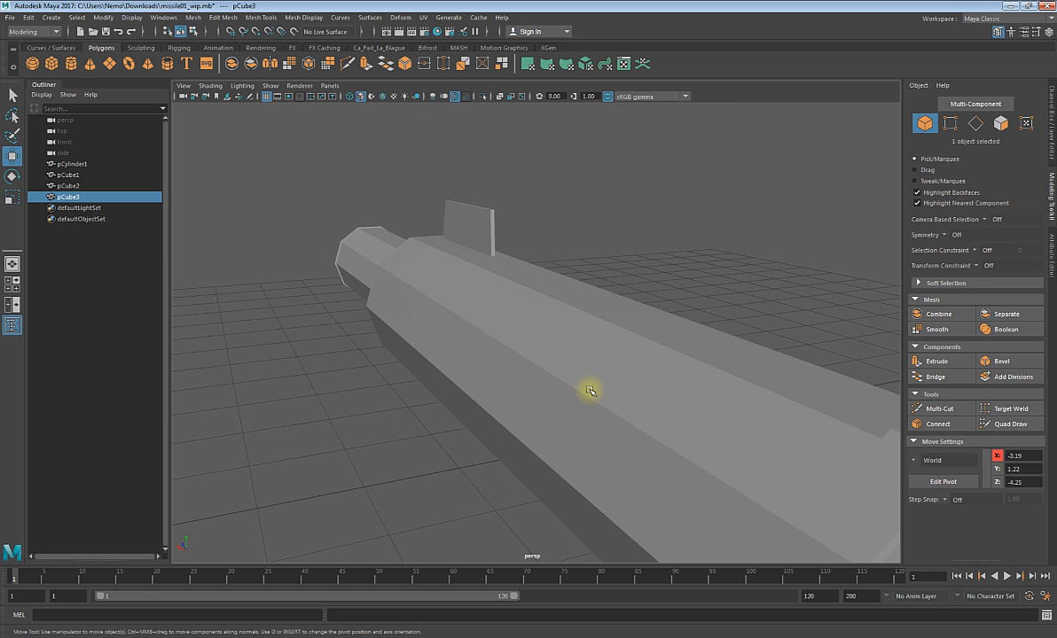
right_click_drag(443, 373, 726, 326, "alt")
middle_click_drag(726, 325, 248, 302, "alt")
right_click_drag(247, 302, 458, 368, "alt")
left_click_drag(458, 368, 470, 376, "alt")
key("ctrl+z")
- Select all four missile parts together and toggle their face centers display
right_click_drag(479, 391, 429, 385, "alt")
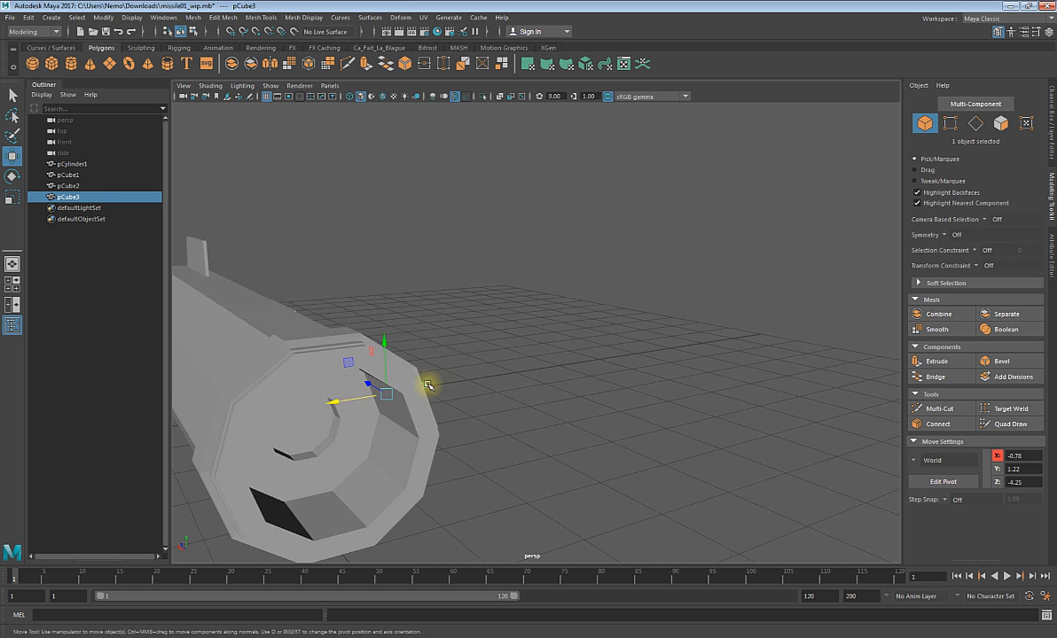
left_click_drag(429, 385, 373, 407, "alt")
right_click_drag(385, 399, 371, 359, "alt")
left_click_drag(328, 162, 626, 449)
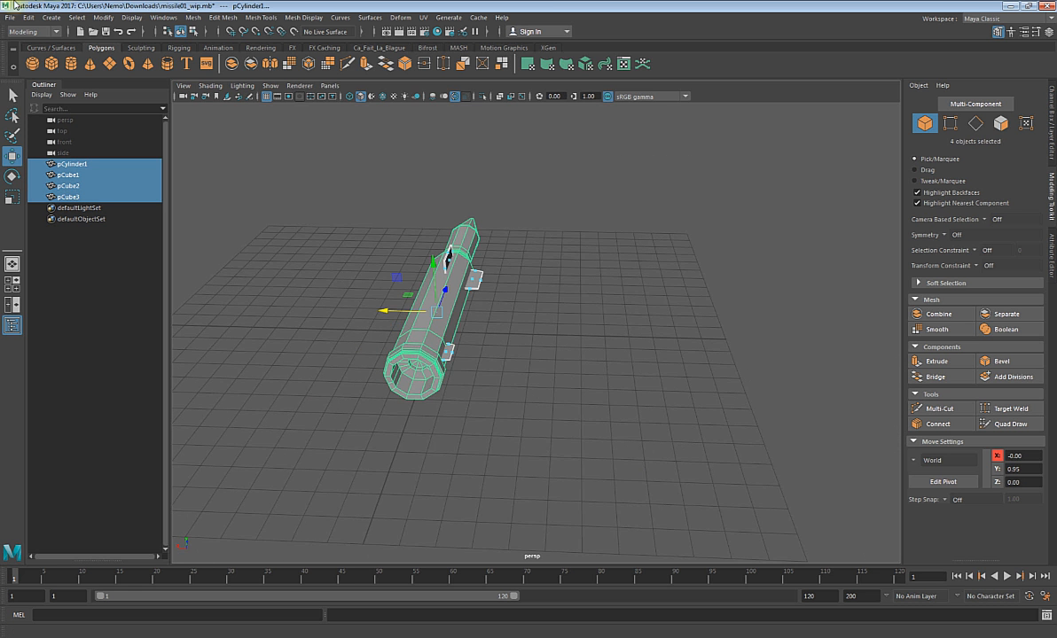
left_click(105, 18)
mouse_move(131, 18)
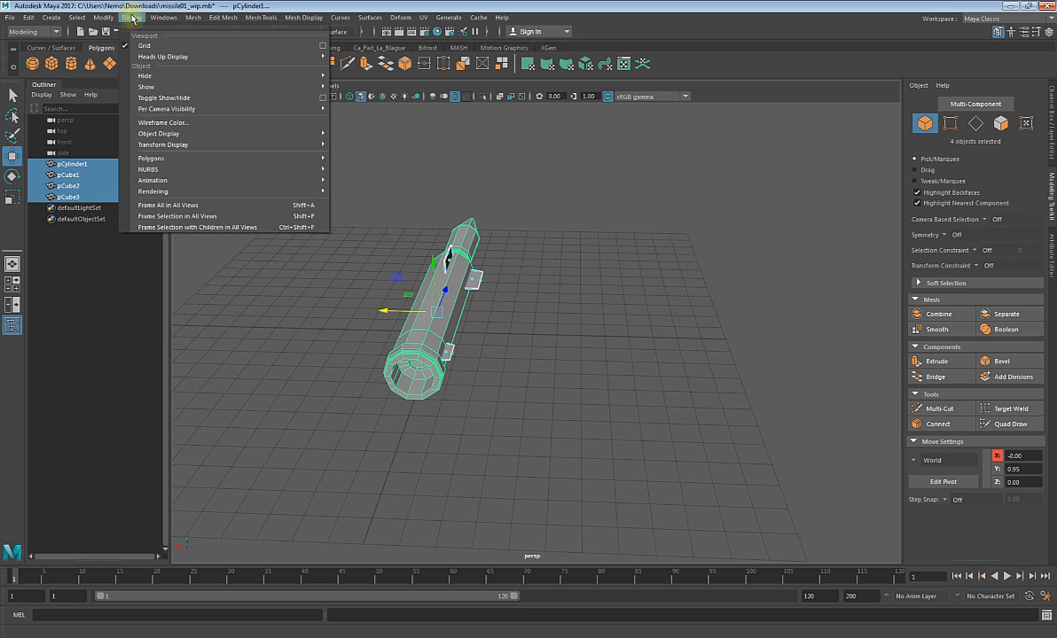
mouse_move(182, 158)
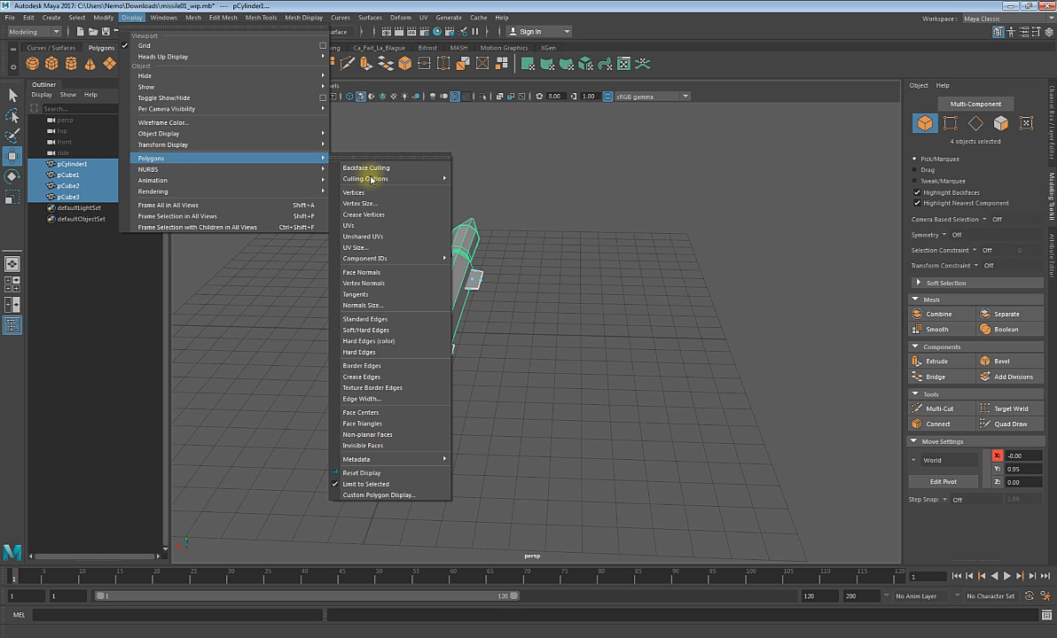
left_click(400, 422)
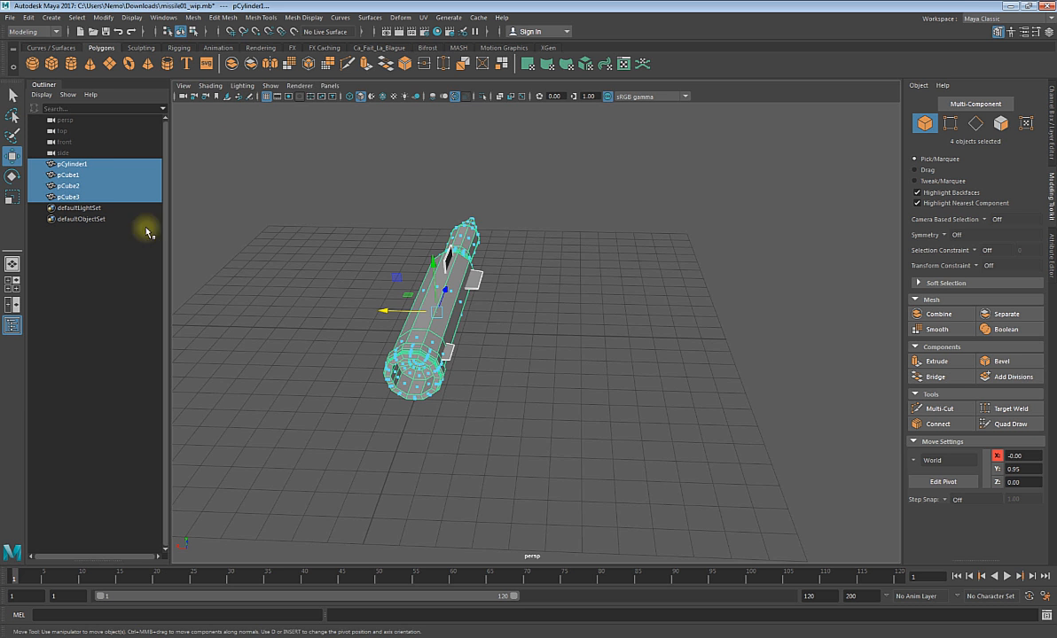
- Turn off the face centers display on pCylinder1 alone, and clear the selection
left_click(97, 165)
left_click(131, 17)
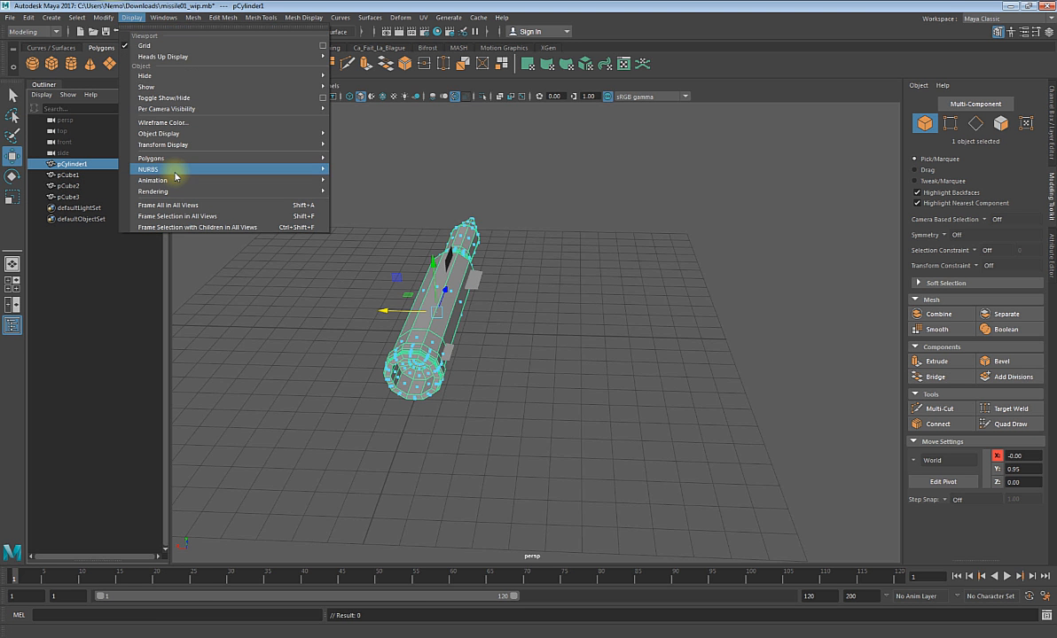
mouse_move(175, 160)
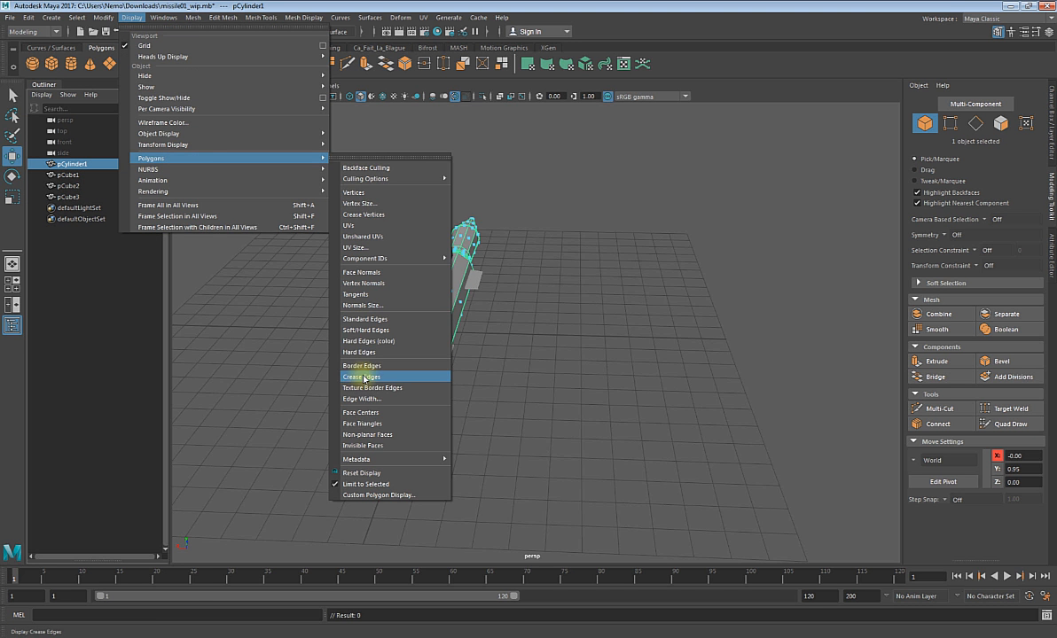
left_click(381, 412)
left_click(551, 346)
left_click_drag(550, 347, 516, 349, "alt")
scroll(516, 348, "up", 3)
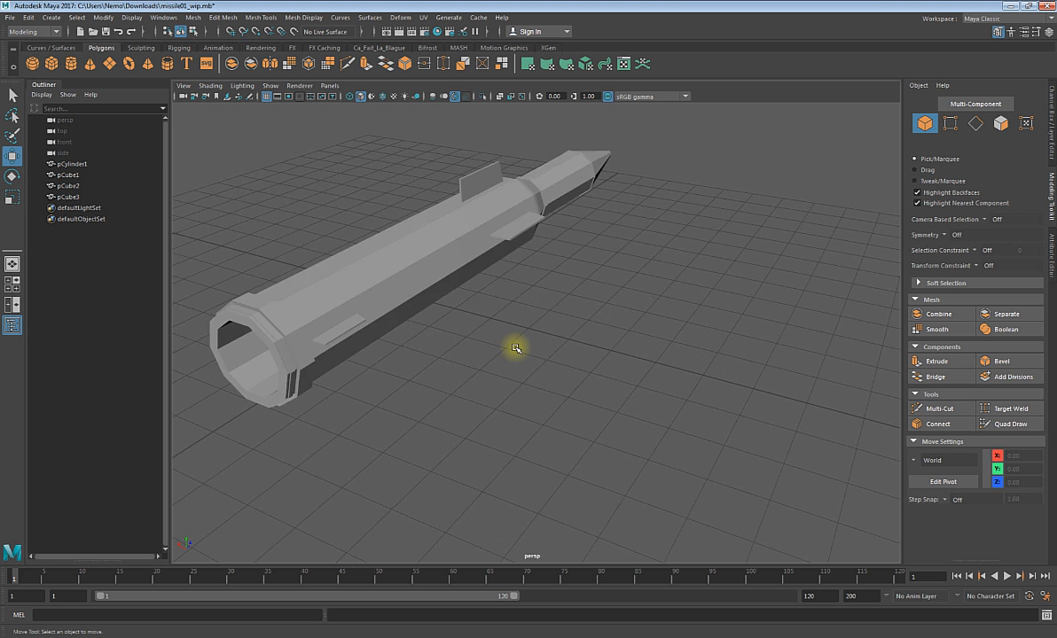
middle_click_drag(516, 349, 585, 374, "alt")
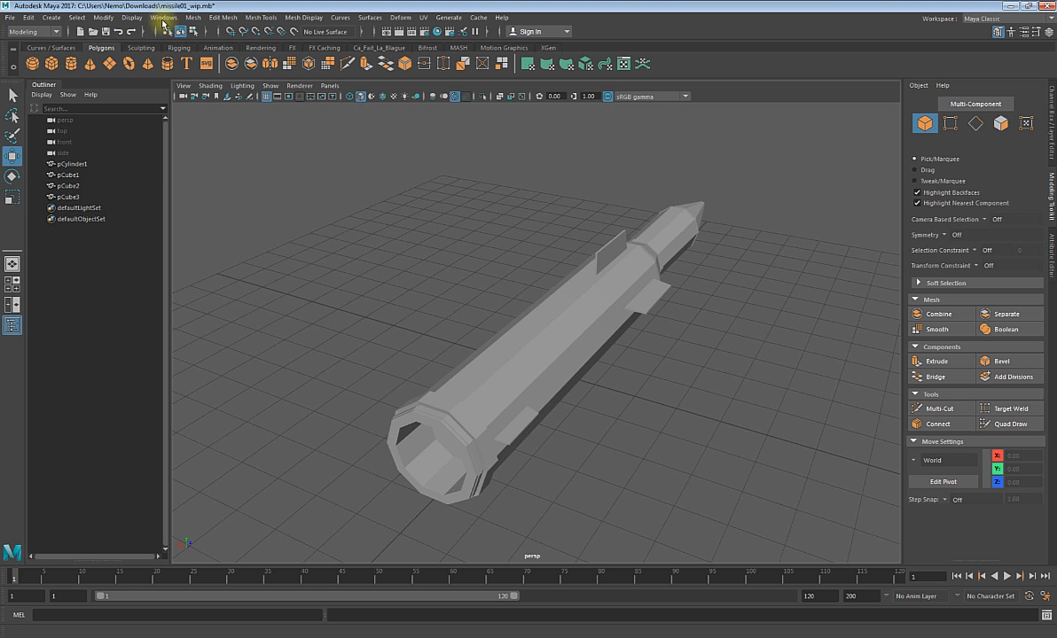
- Review the available polygon display options, and select the missile body pCylinder1 to look over its wireframe
left_click(163, 19)
mouse_move(133, 18)
mouse_move(168, 158)
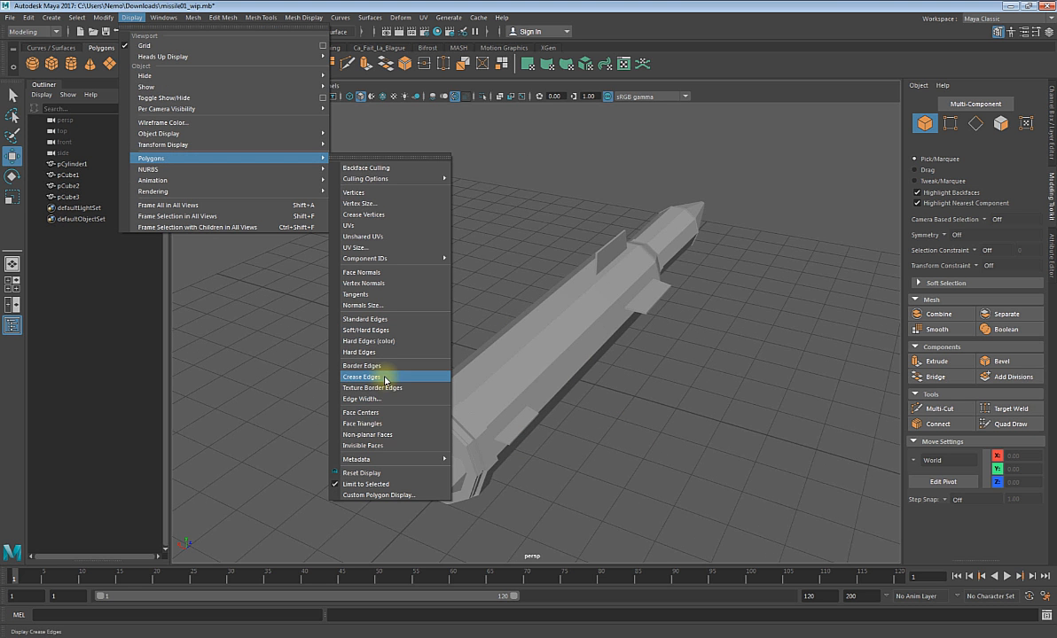
left_click(385, 370)
left_click_drag(470, 349, 489, 390, "alt")
scroll(492, 346, "up", 3)
left_click(489, 390)
scroll(575, 410, "down", 5)
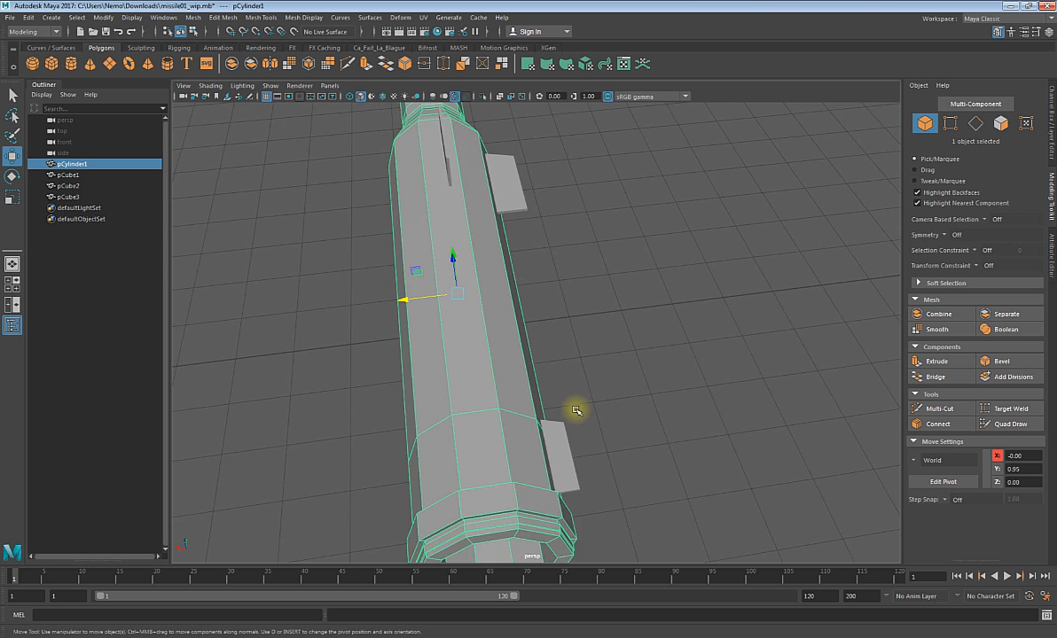
- Switch to the custom Ca_Fait_La_Blague shelf and clear the selection of the missile body
left_click_drag(585, 396, 561, 373, "alt")
left_click(380, 47)
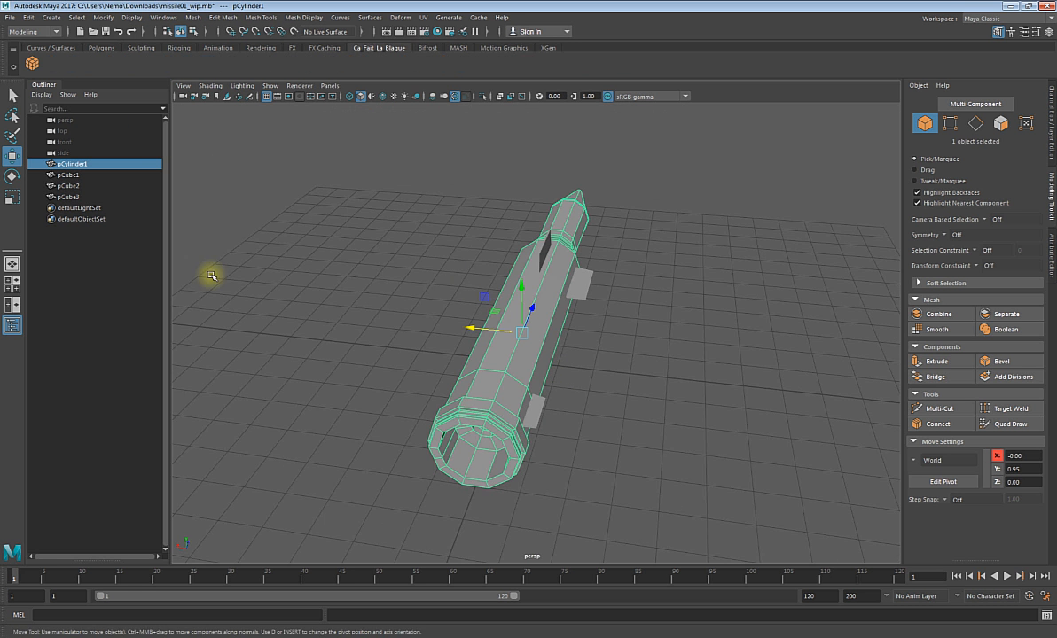
scroll(370, 320, "up", 5)
left_click(665, 403)
- Preview the missile body pCylinder1 as a smoothed mesh from nose to rear opening, and return it to unsmoothed display
left_click_drag(684, 406, 590, 387, "alt")
scroll(591, 388, "down", 2)
middle_click_drag(825, 366, 461, 355, "alt")
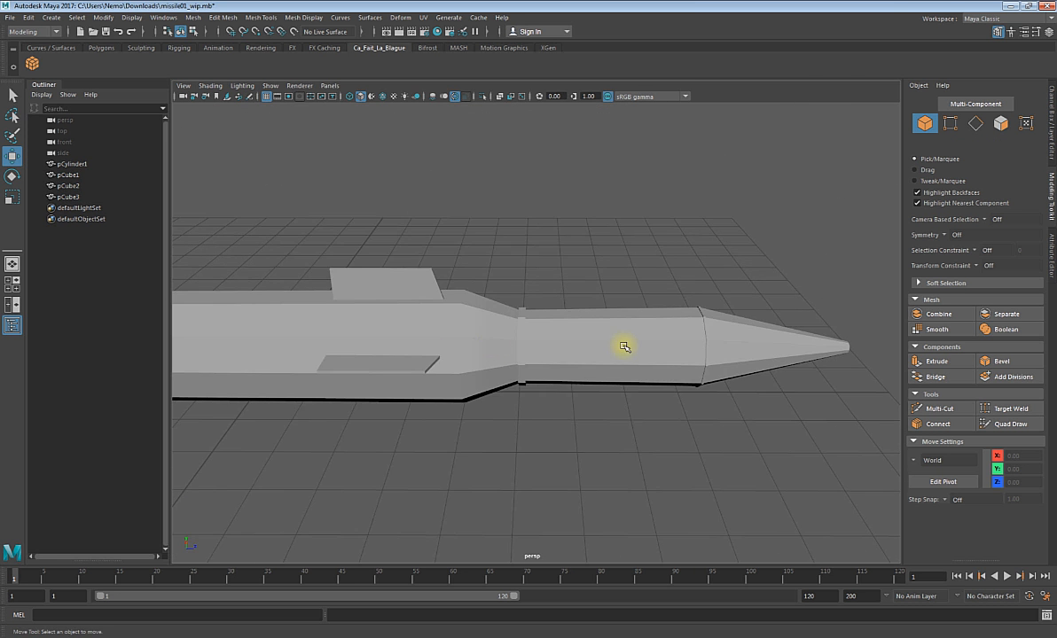
scroll(625, 347, "down", 3)
middle_click_drag(717, 368, 559, 382, "alt")
left_click_drag(559, 383, 537, 387, "alt")
left_click(537, 387)
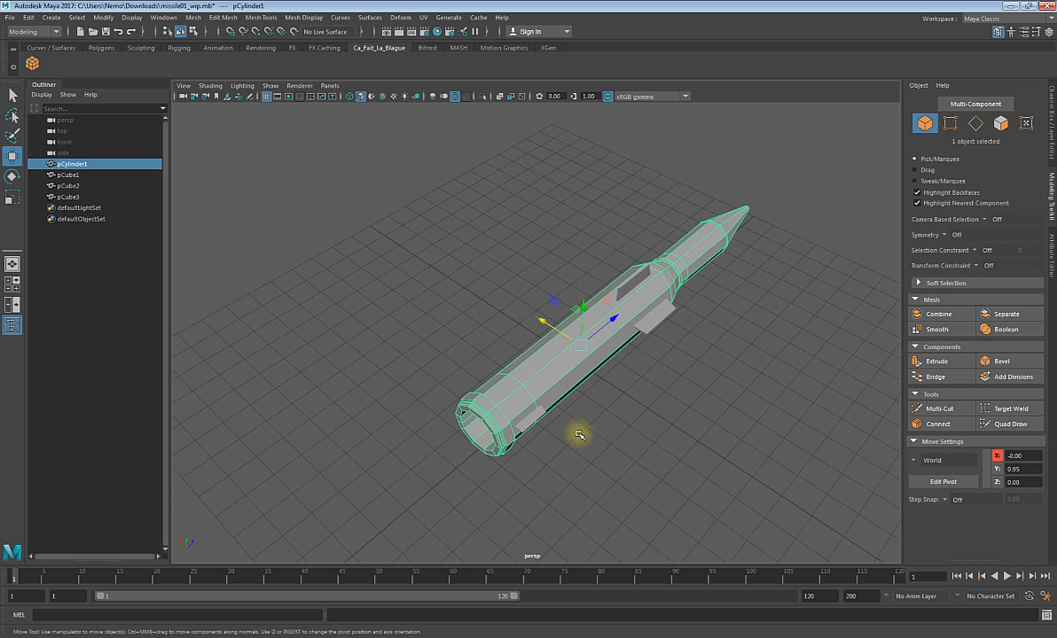
left_click(654, 394)
left_click_drag(653, 394, 709, 307, "alt")
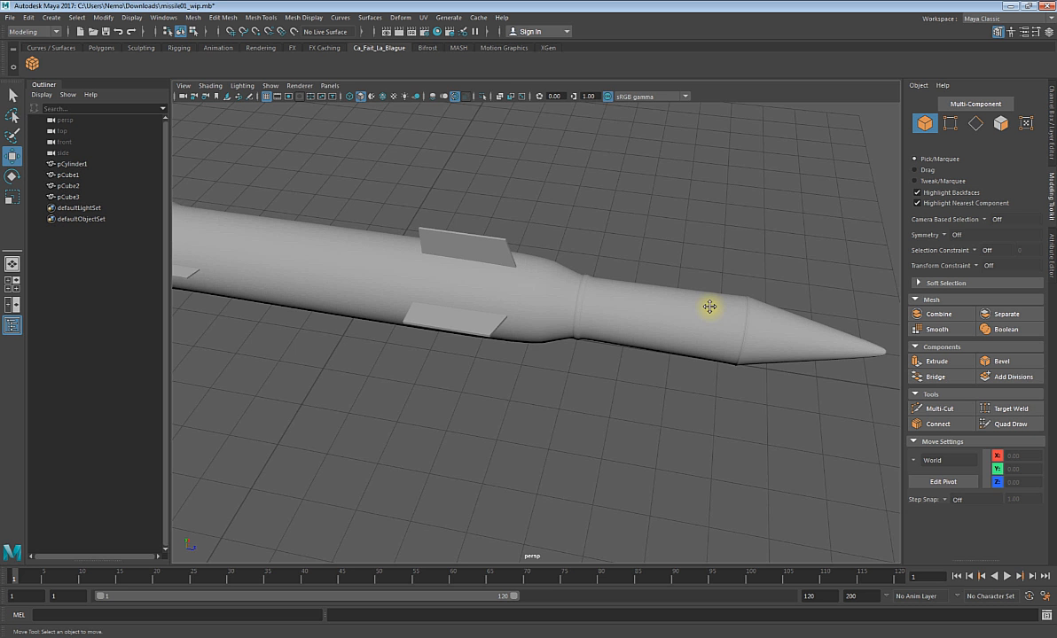
left_click_drag(709, 307, 609, 302, "alt")
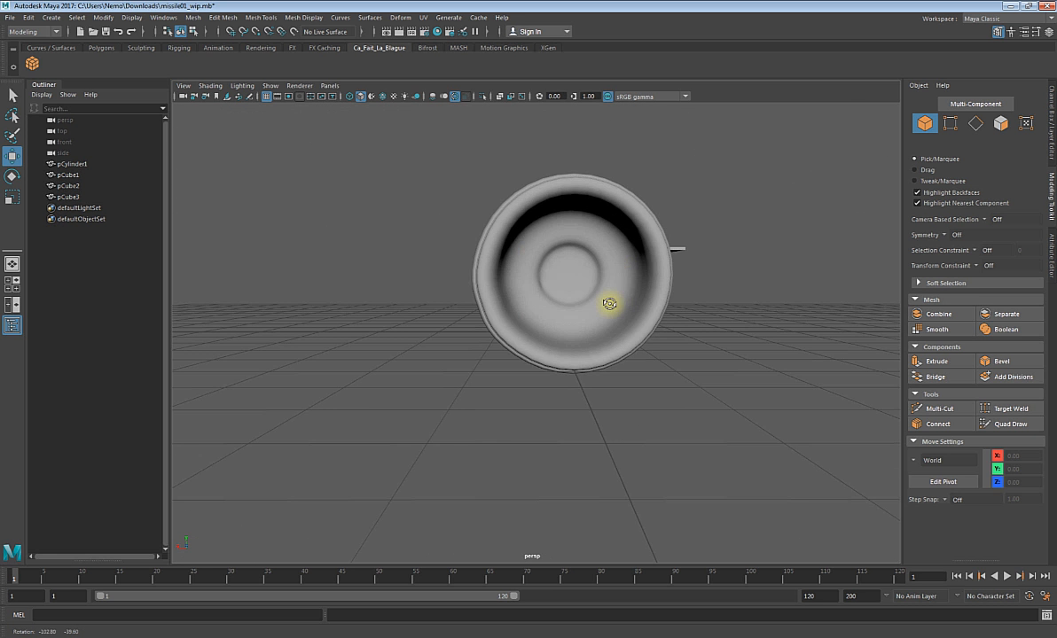
left_click(598, 303)
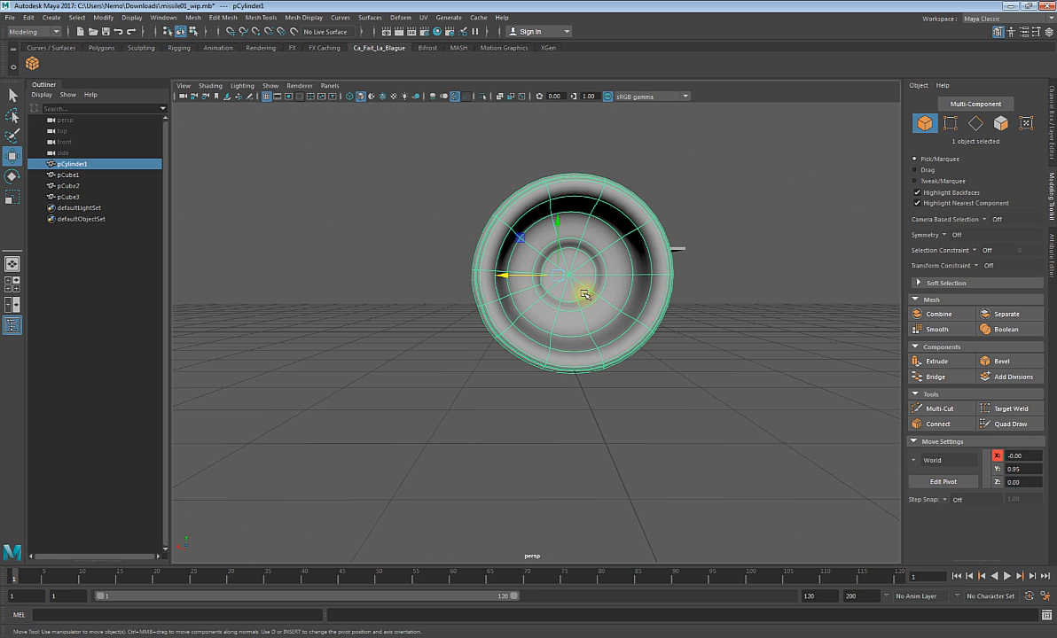
key("1")
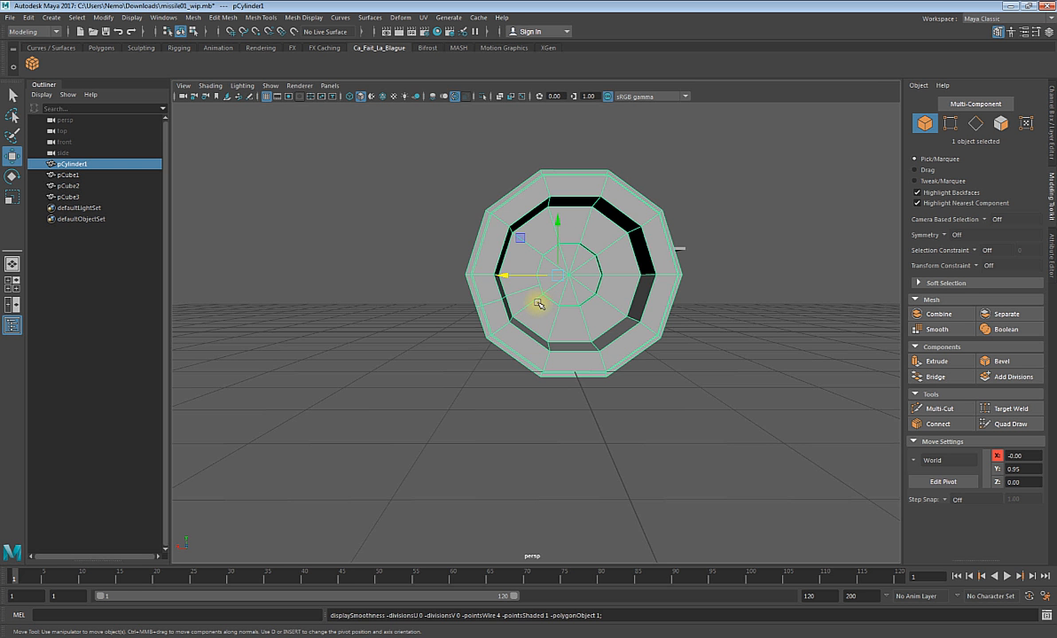
- Select an edge loop running lengthwise through the missile body pCylinder1, and undo the selection
mouse_move(538, 304)
left_mouse_down("alt")
mouse_move(566, 288)
mouse_move(547, 299)
mouse_move(709, 300)
mouse_move(550, 299)
left_mouse_up("alt")
key("F10")
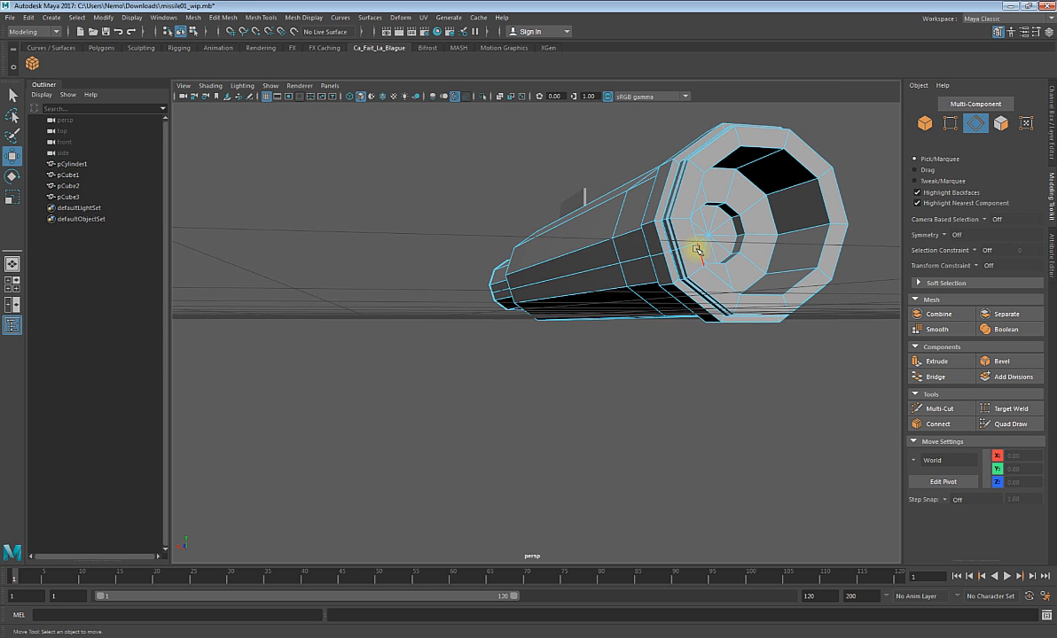
double_click(691, 246)
left_click_drag(672, 307, 564, 334, "alt")
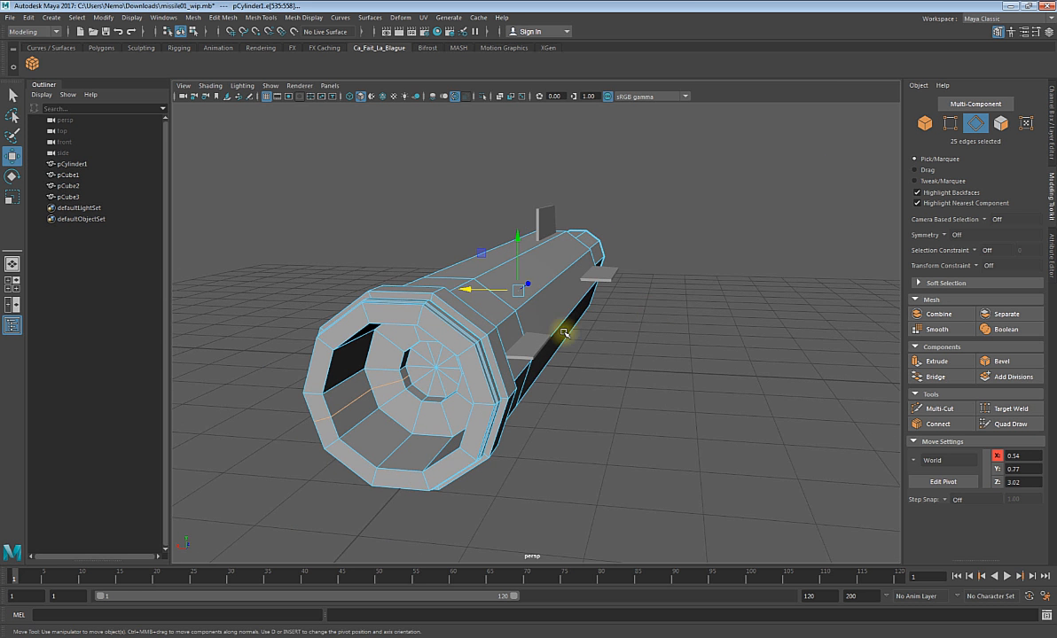
left_click_drag(407, 395, 549, 406, "alt")
key("ctrl+z")
- Examine the missile body's edge layout around the rear opening and along its length
left_click_drag(625, 303, 573, 339, "alt")
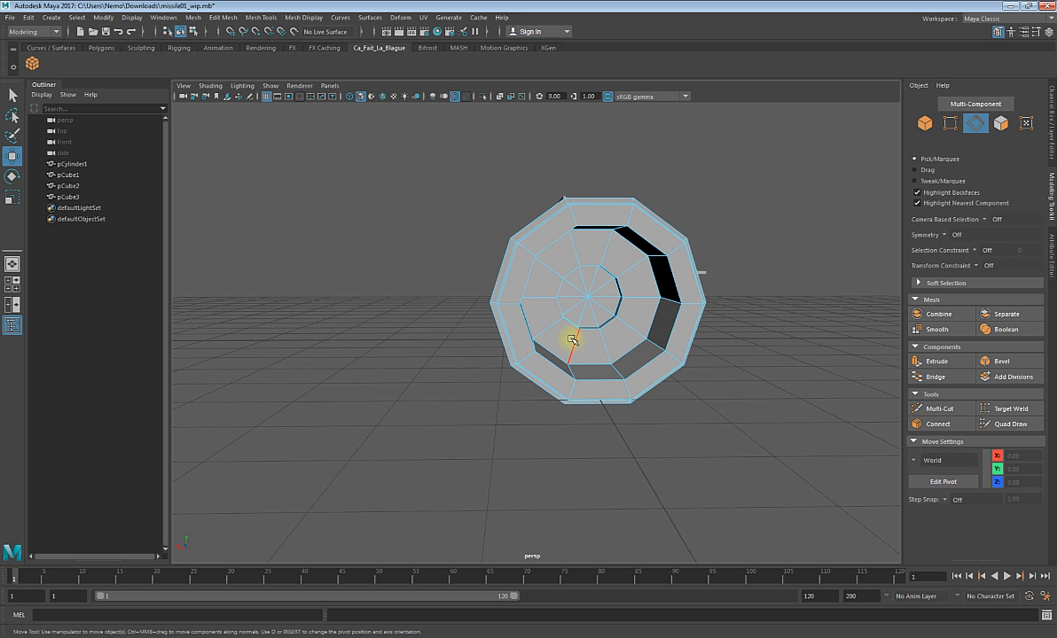
left_click_drag(565, 330, 522, 338, "alt")
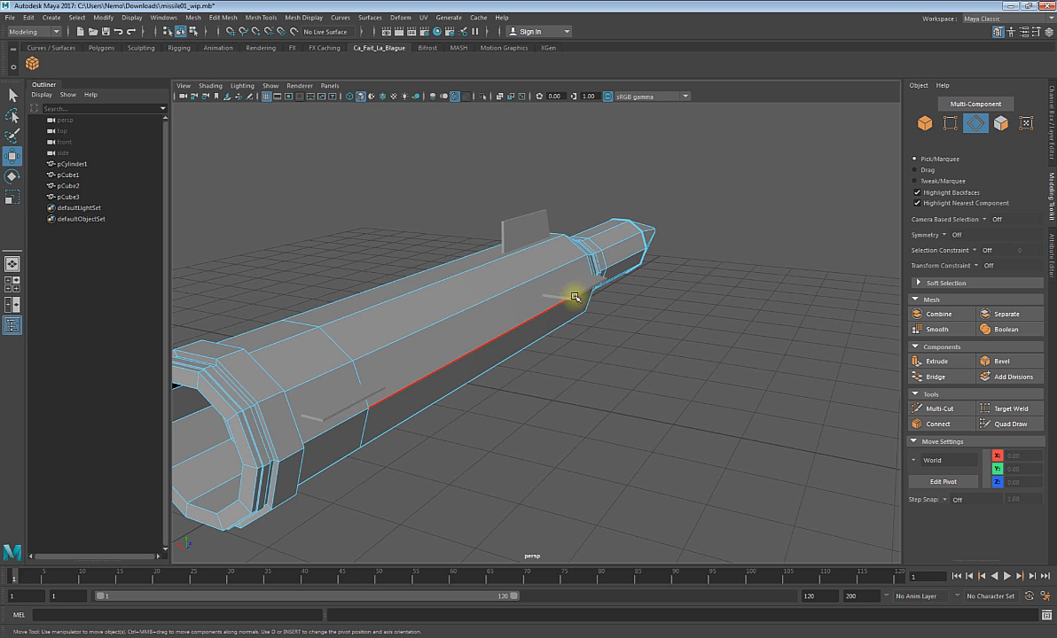
left_click_drag(424, 353, 456, 340, "alt")
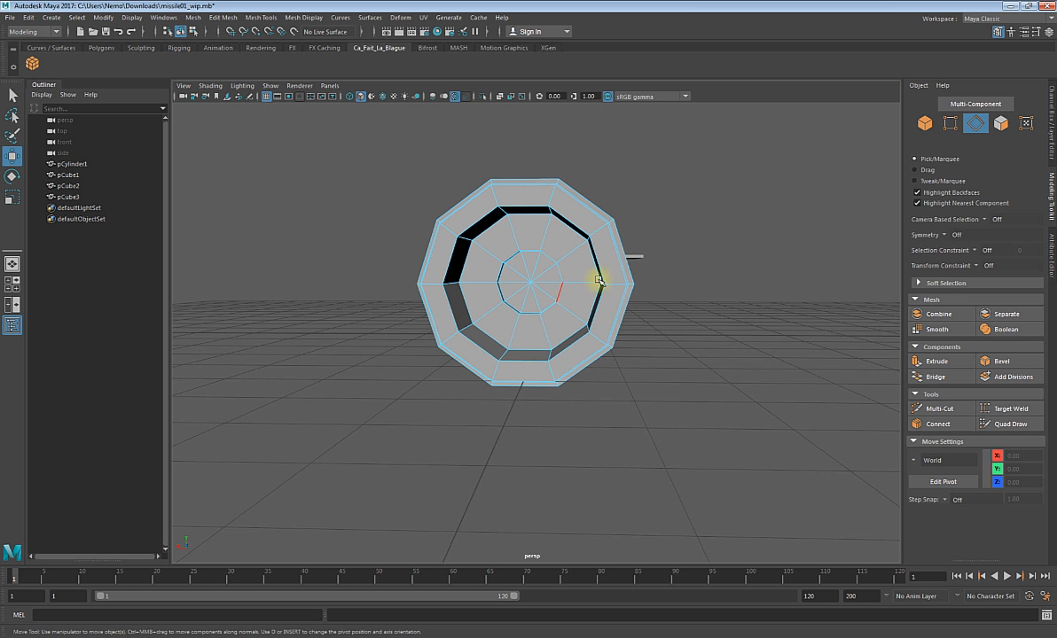
left_click_drag(673, 253, 528, 387, "alt")
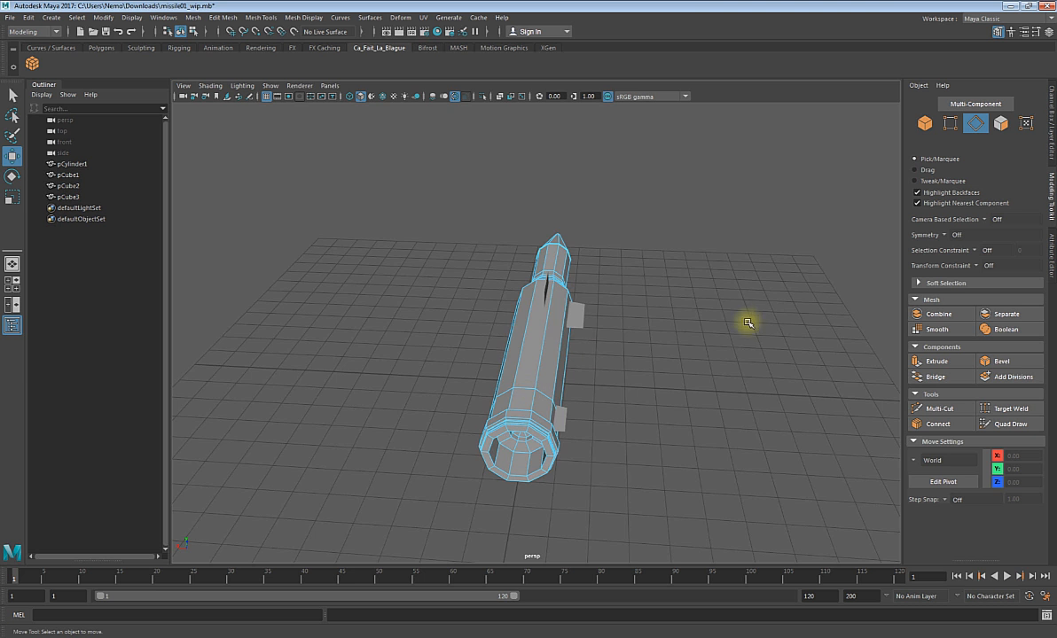
left_click_drag(747, 323, 724, 295, "alt")
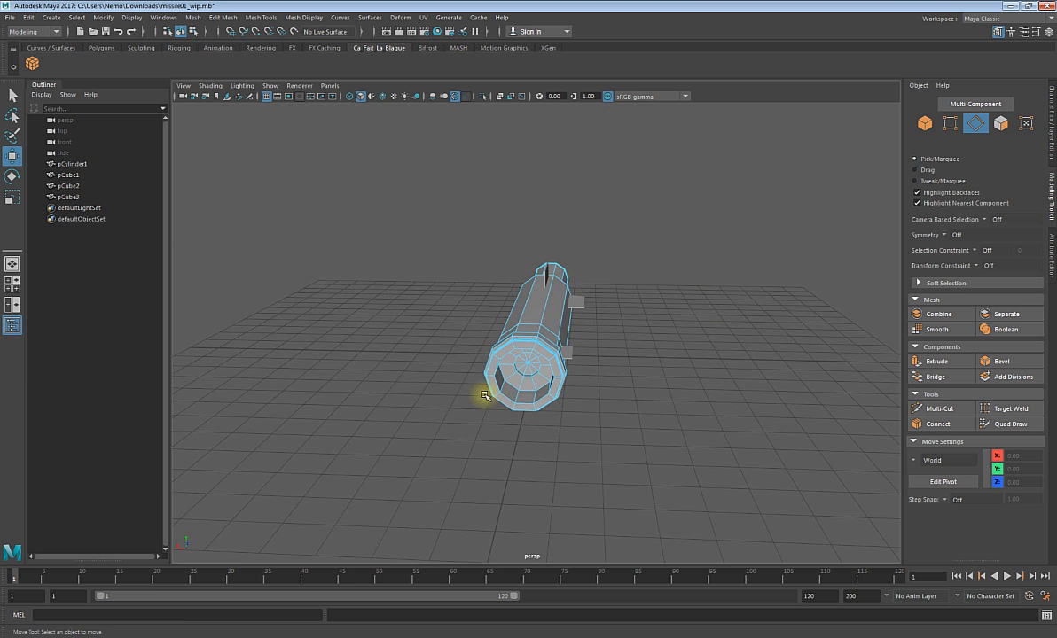
left_click_drag(456, 396, 536, 307, "alt")
scroll(435, 376, "up", 5)
scroll(551, 345, "down", 5)
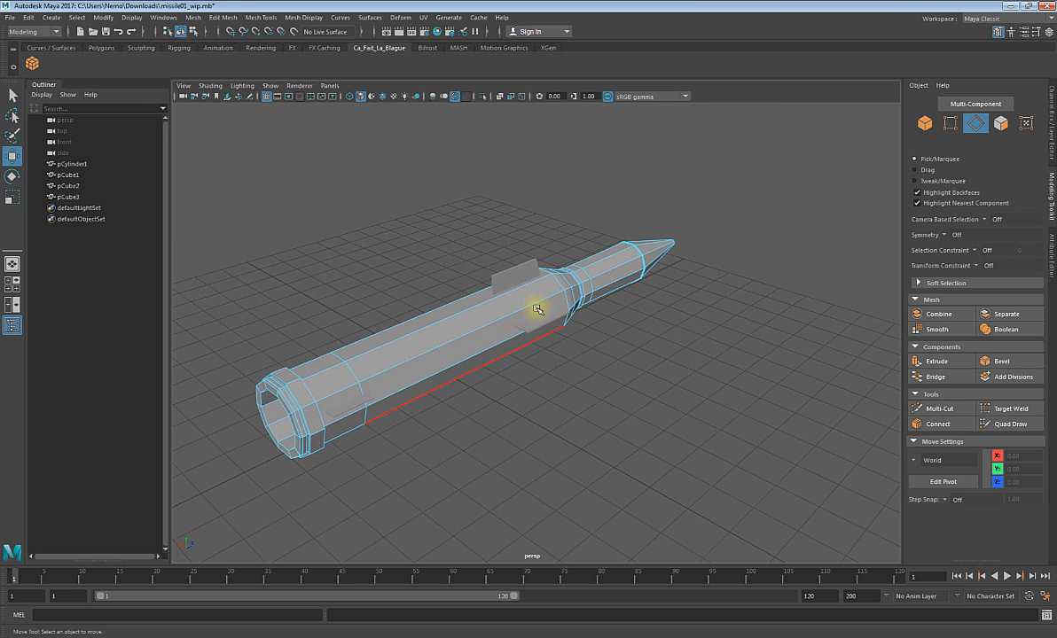
- Center the upper fin pCube1 on the missile by moving it to X 0.00 in the front view
left_click(64, 196)
left_click(66, 187)
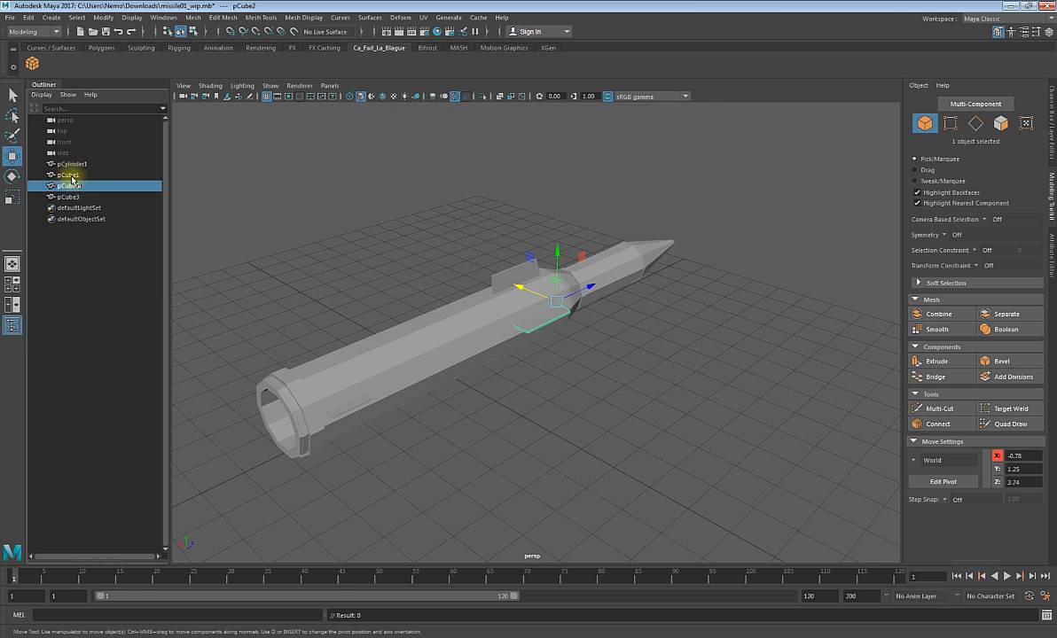
left_click(71, 176)
left_click_drag(332, 279, 388, 261, "alt")
scroll(396, 277, "up", 5)
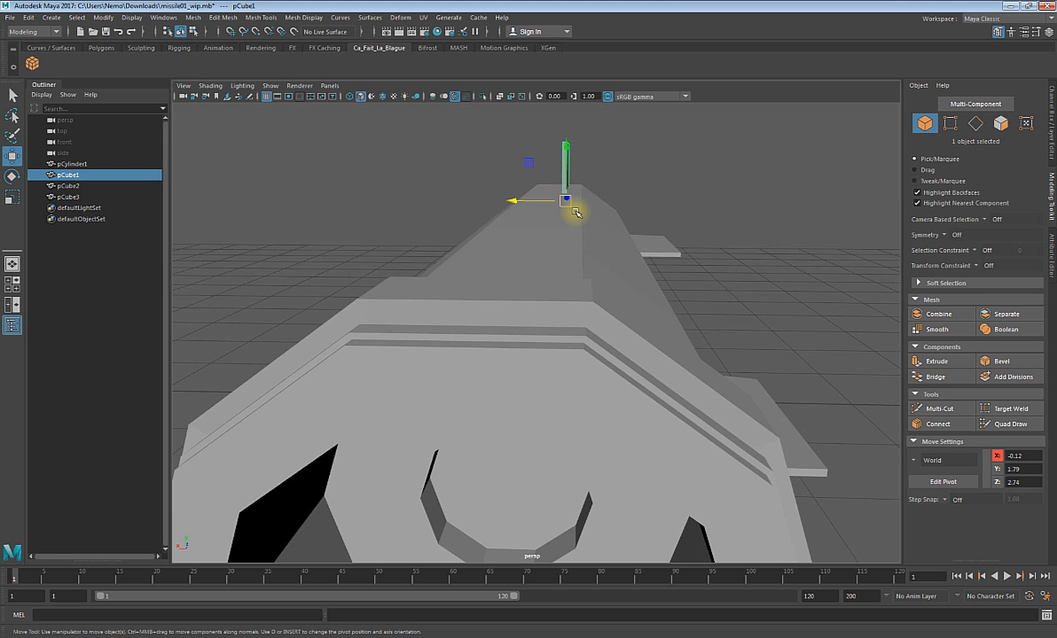
left_click_drag(574, 212, 573, 210, "alt")
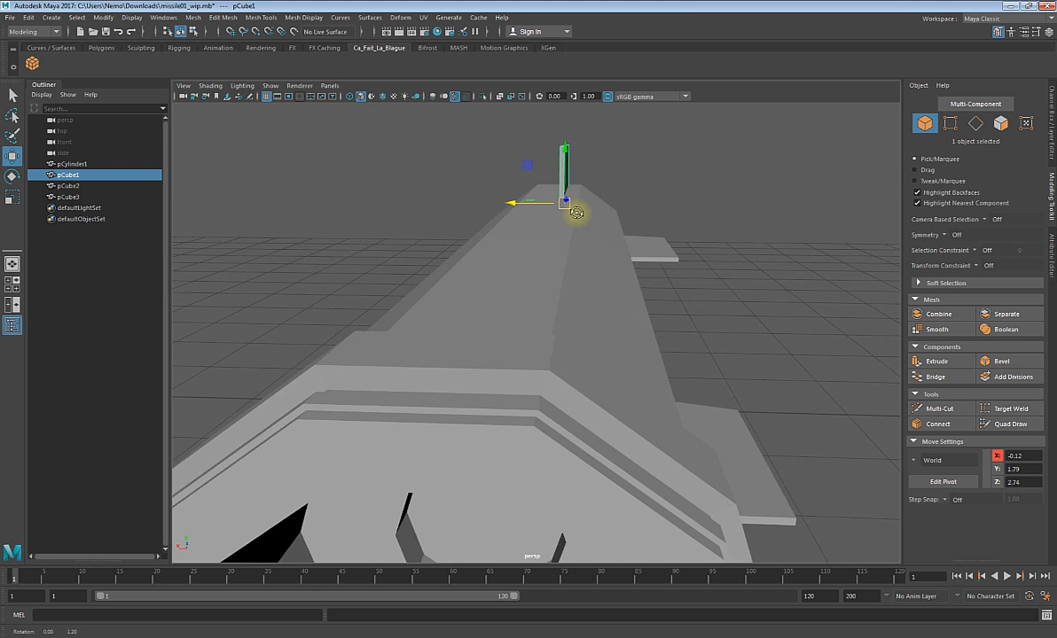
key("space")
key("space")
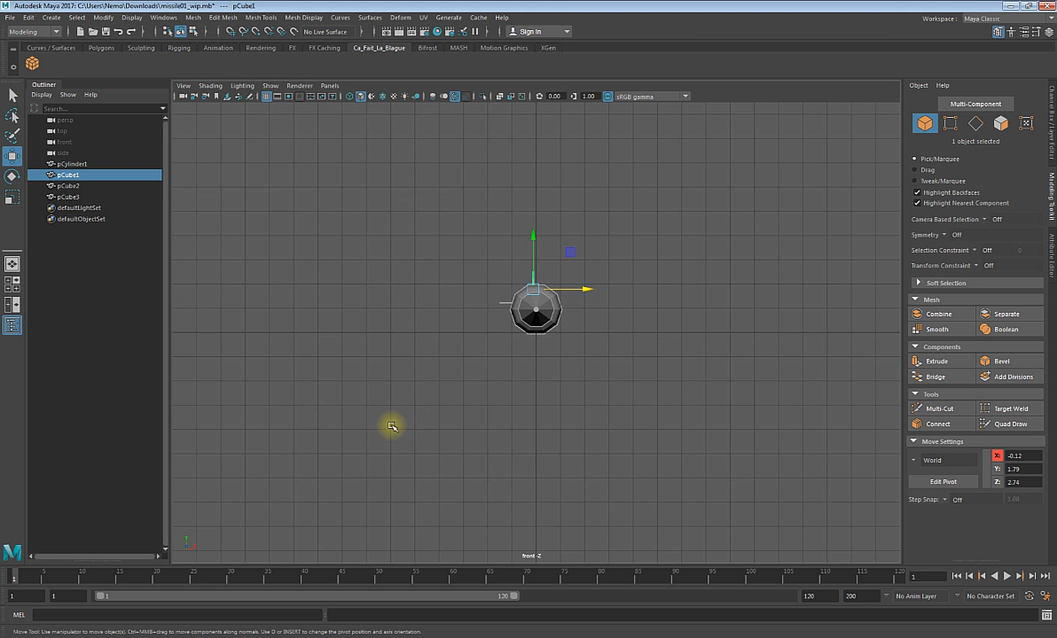
scroll(609, 292, "up", 8)
middle_click_drag(560, 294, 558, 313, "alt")
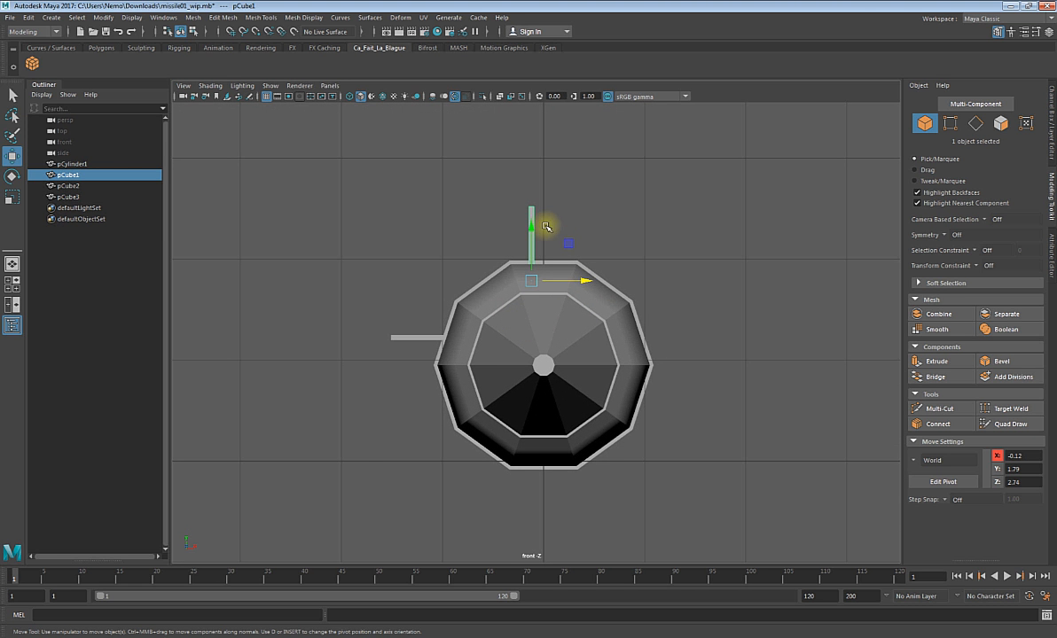
left_click_drag(555, 277, 609, 319)
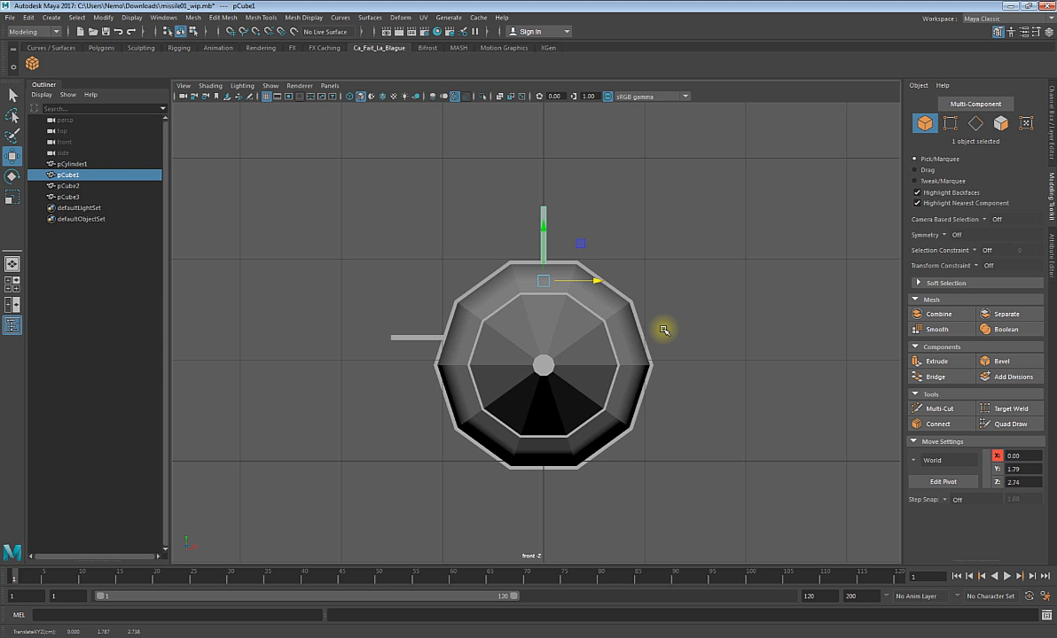
- Show the side view in wireframe and check the fins' placement along the missile body
key("space")
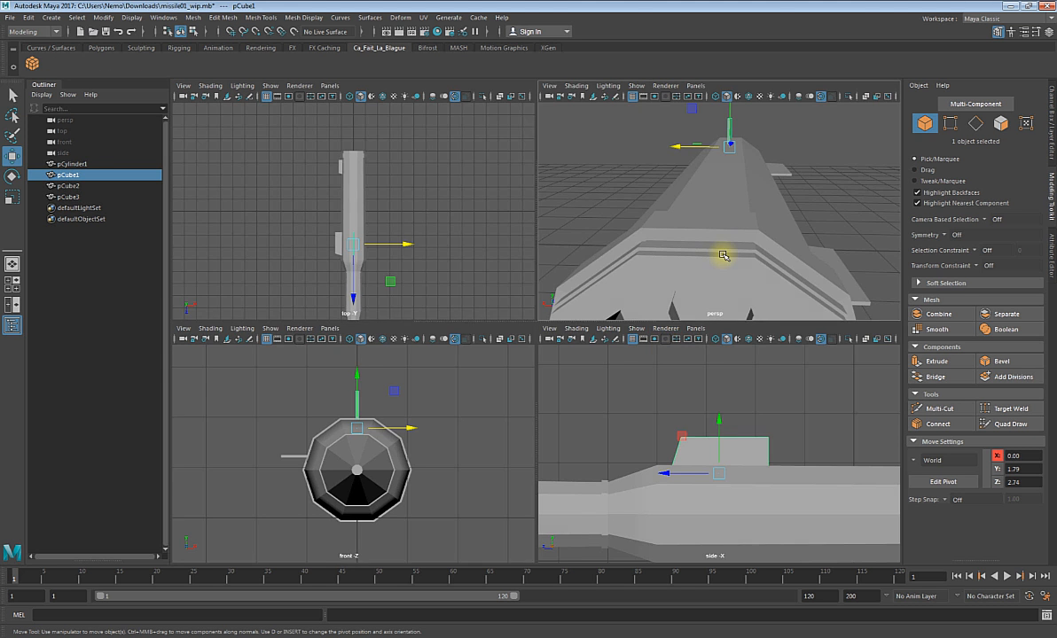
key("space")
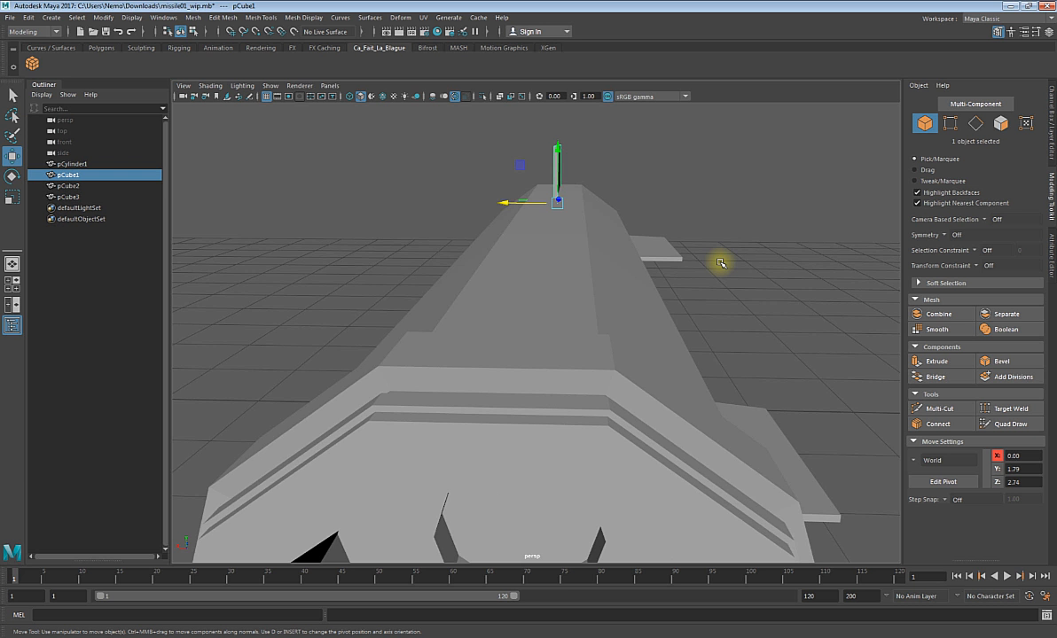
key("space")
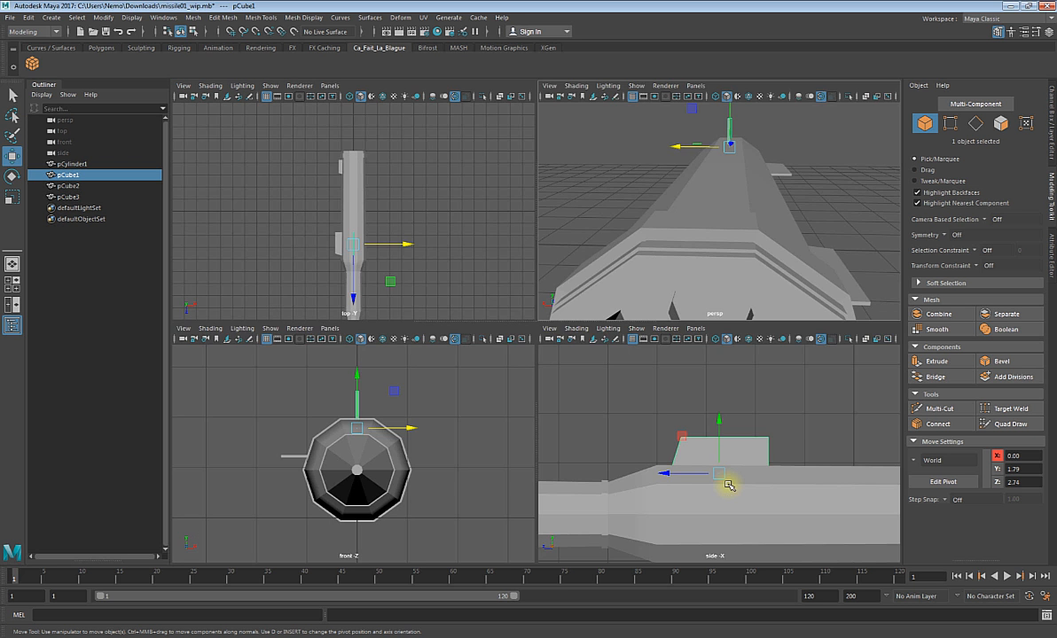
key("space")
key("4")
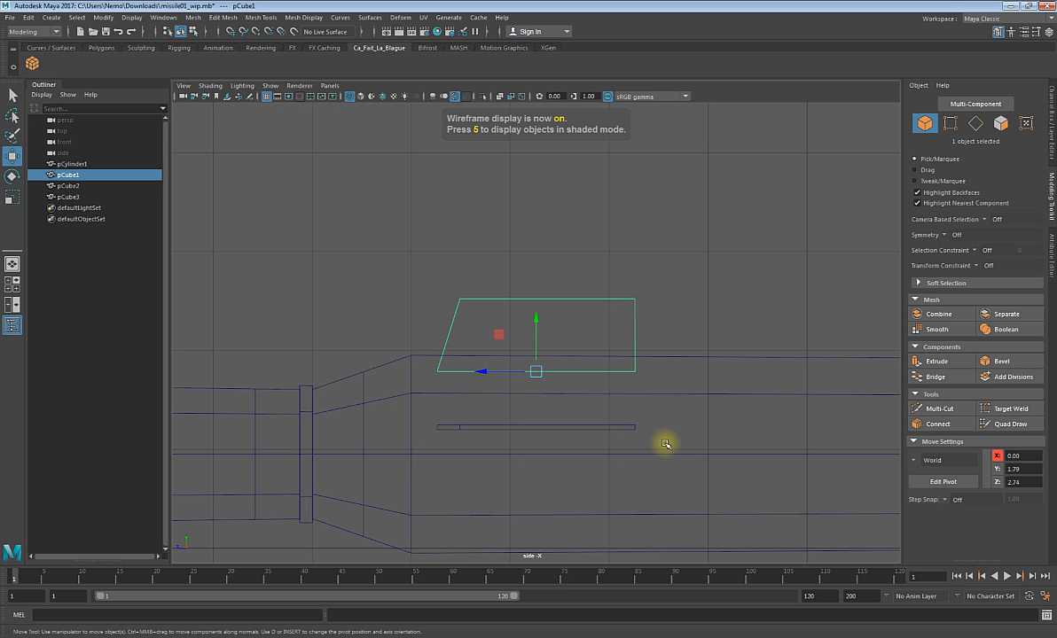
middle_click_drag(646, 415, 422, 401, "alt")
middle_click_drag(668, 391, 448, 387, "alt")
middle_click_drag(765, 388, 629, 386, "alt")
key("space")
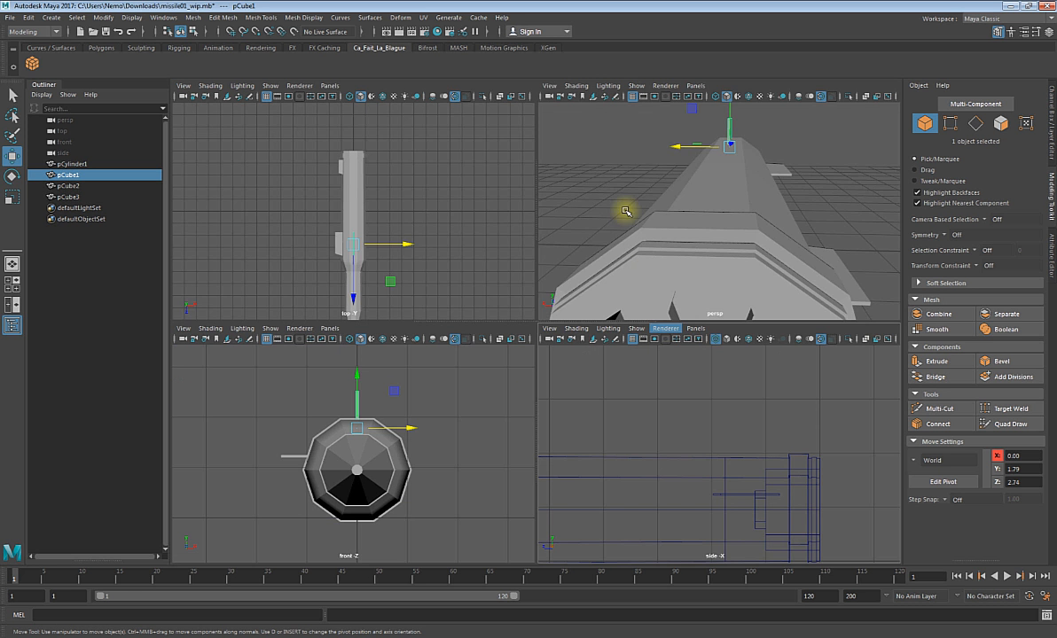
- Switch pCylinder1 to face selection and pick the upper sloped outer face of its raised rear ring
scroll(665, 215, "down", 6)
left_click_drag(736, 222, 647, 199, "alt")
right_click_drag(646, 199, 707, 260, "alt")
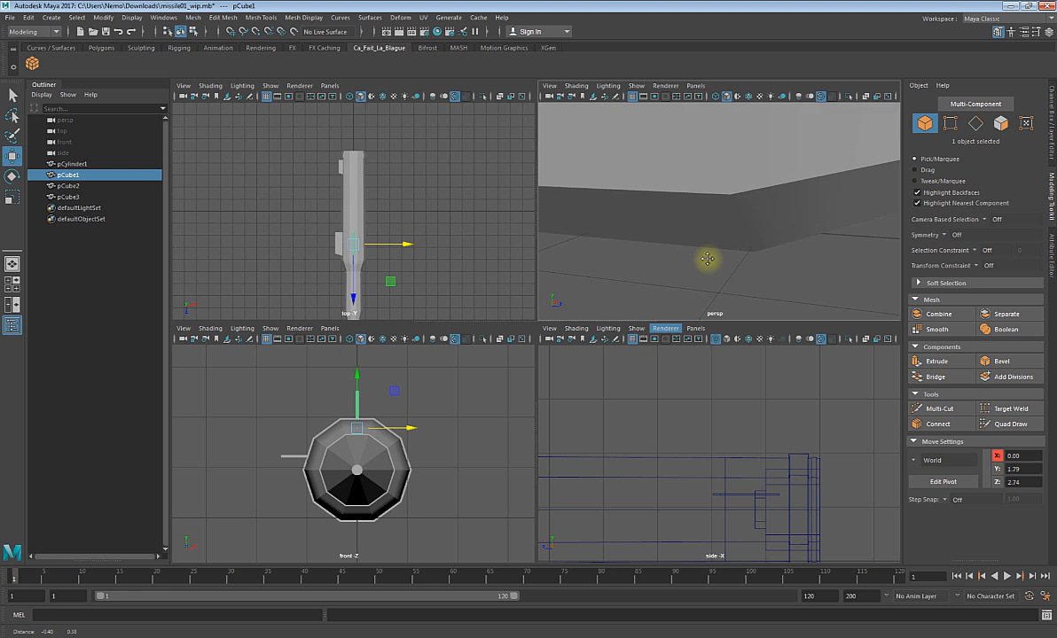
left_click_drag(708, 260, 698, 198, "alt")
mouse_move(698, 198)
right_mouse_down("alt")
mouse_move(621, 196)
mouse_move(705, 210)
right_mouse_up("alt")
left_click_drag(705, 210, 608, 165, "alt")
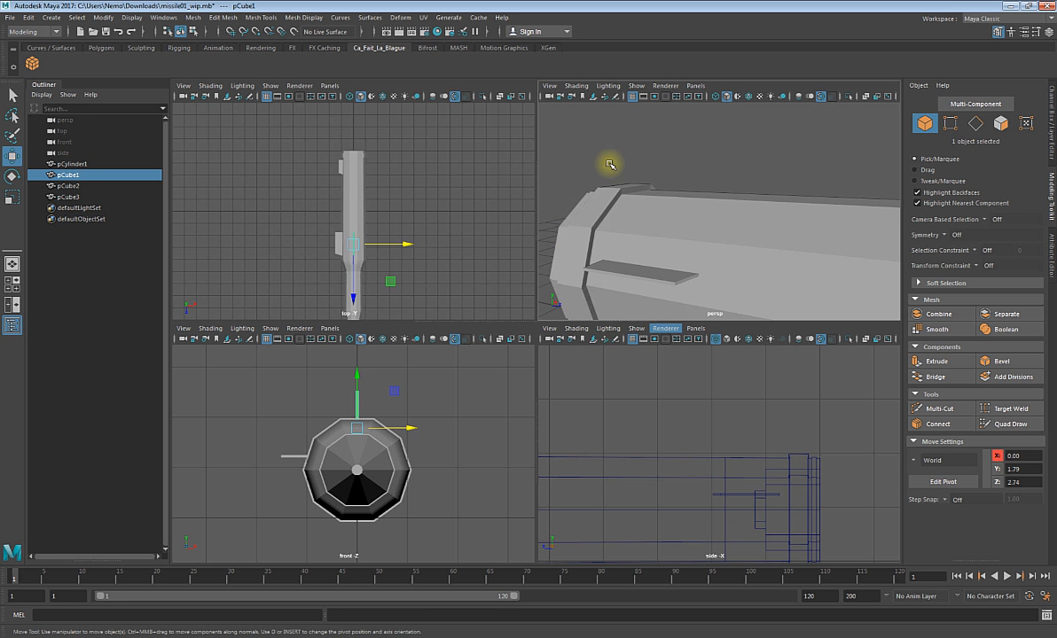
right_click_drag(608, 165, 601, 202)
left_click(610, 214)
left_click(606, 218)
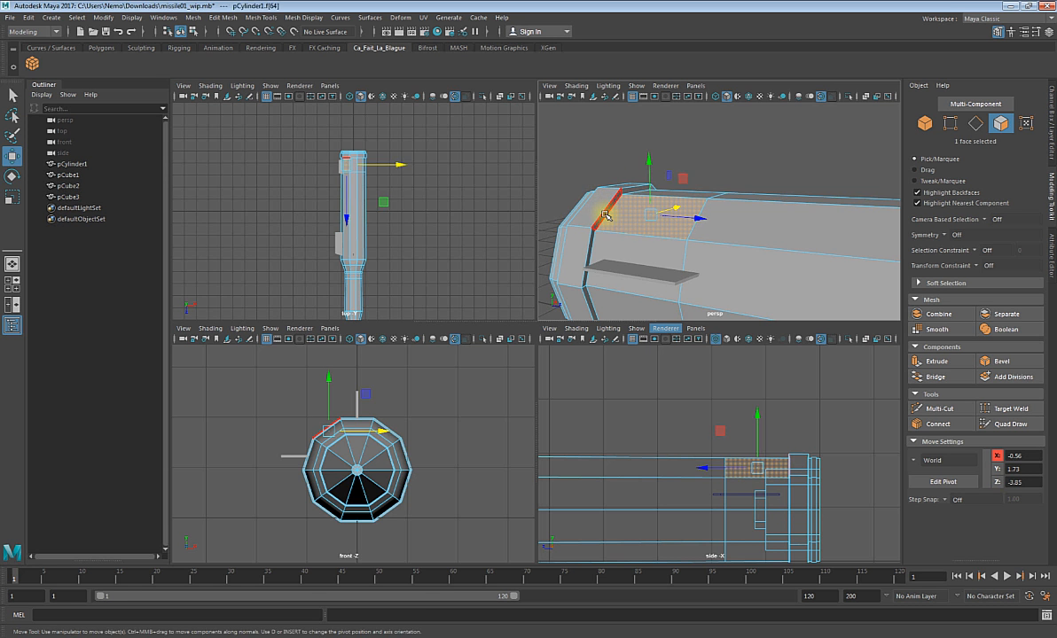
left_click(605, 215)
- Select the narrow rearward-facing side face of pCylinder1's raised rear ring and frame it in the full-size side view
left_click_drag(641, 246, 687, 242, "alt")
middle_click_drag(621, 236, 690, 231, "alt")
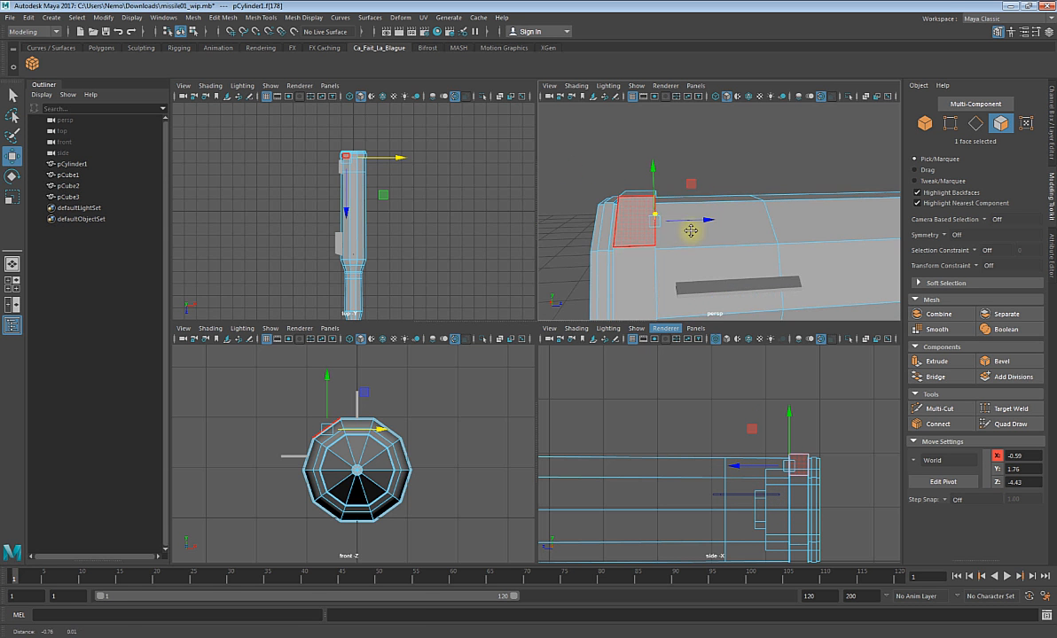
left_click_drag(629, 233, 666, 228, "alt")
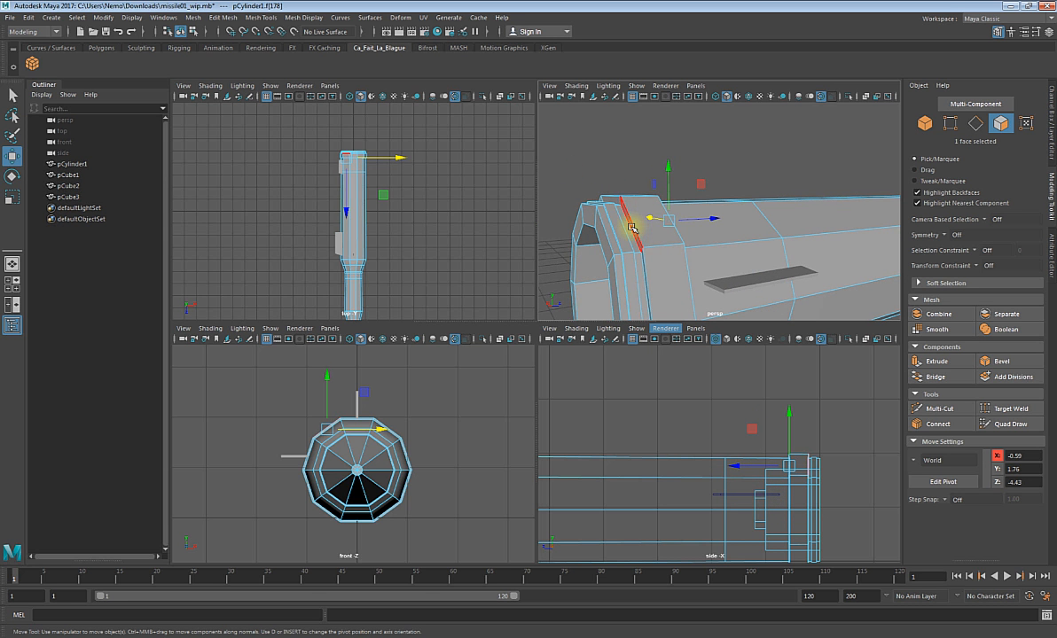
left_click(631, 228)
right_click_drag(751, 492, 844, 490, "alt")
middle_click_drag(844, 489, 703, 457, "alt")
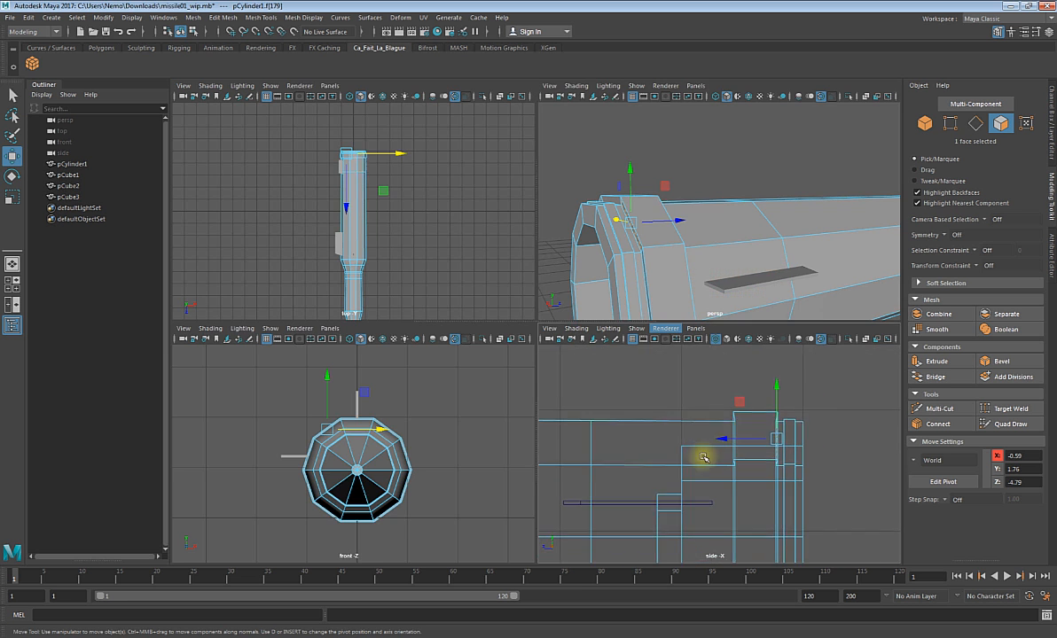
key("space")
key("f")
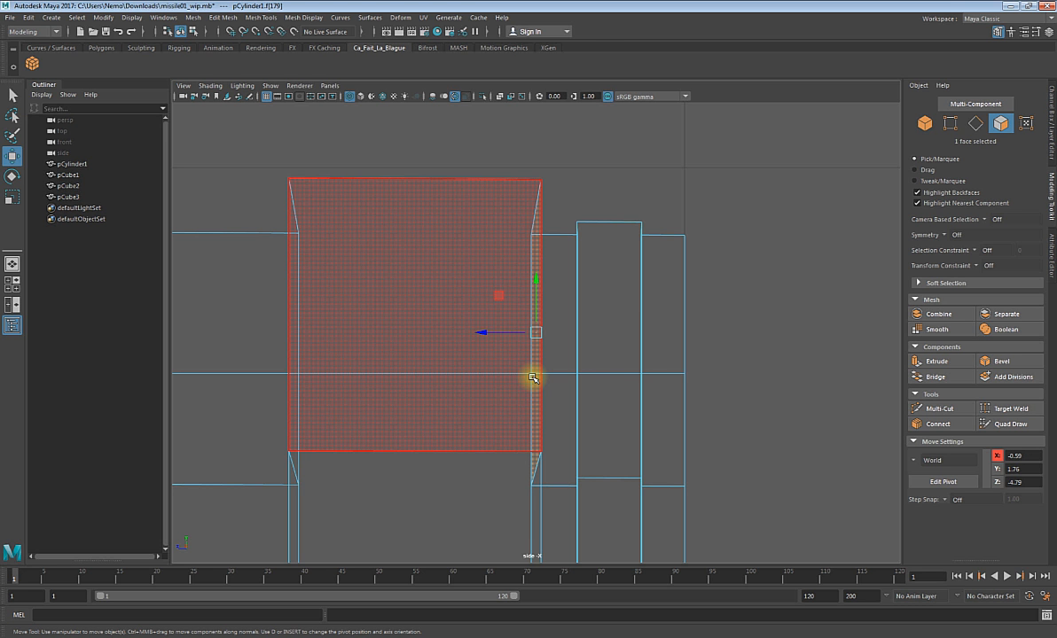
- Switch to edge selection and select the full edge loop where the front of pCylinder1's raised rear ring meets the body
left_click(590, 169)
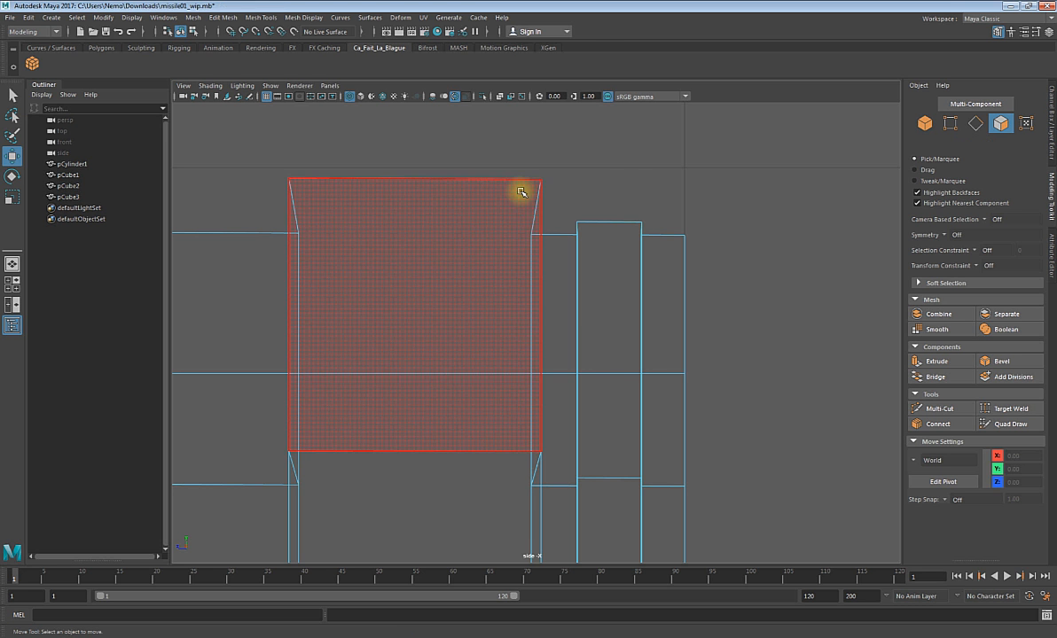
key("F10")
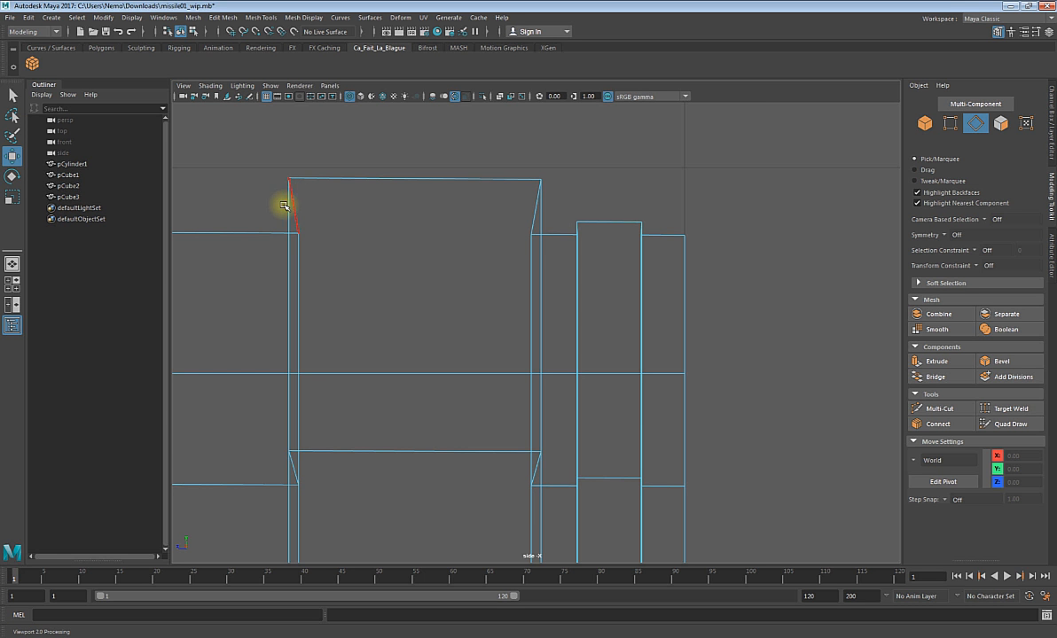
double_click(300, 237)
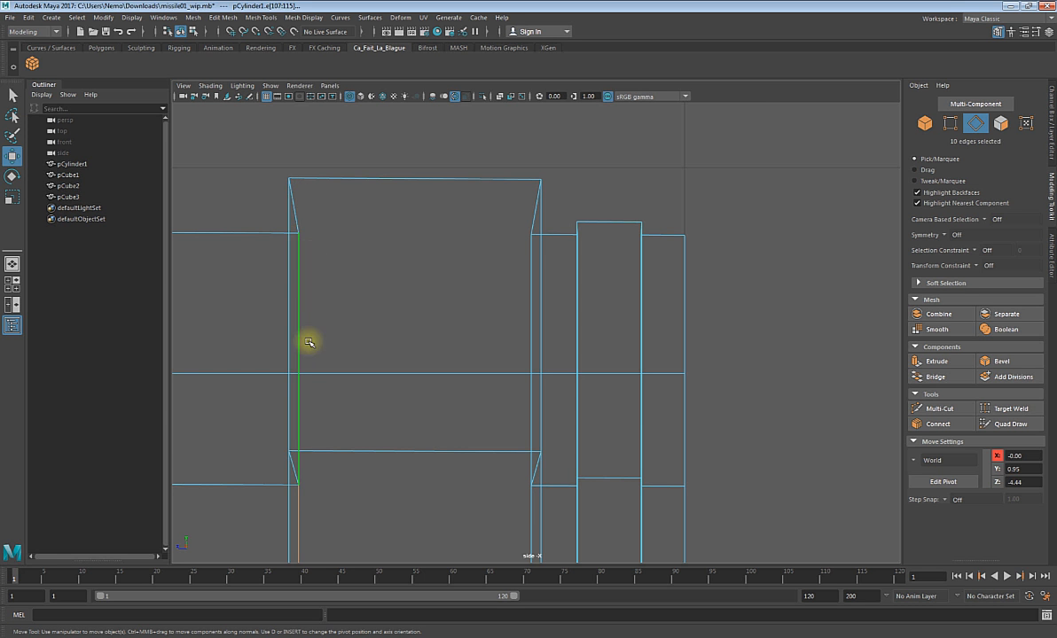
- Slide the selected edge loop forward and backward along the missile's length, leaving it at Z -4.45
scroll(382, 415, "down", 8)
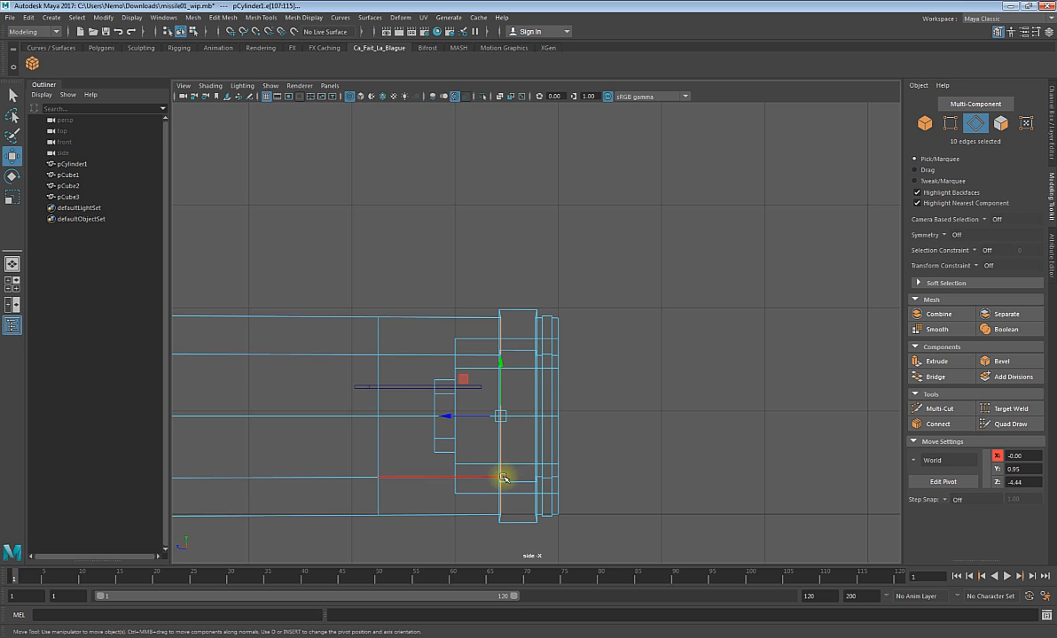
scroll(489, 429, "up", 1)
scroll(490, 431, "up", 1)
left_click_drag(432, 467, 420, 467)
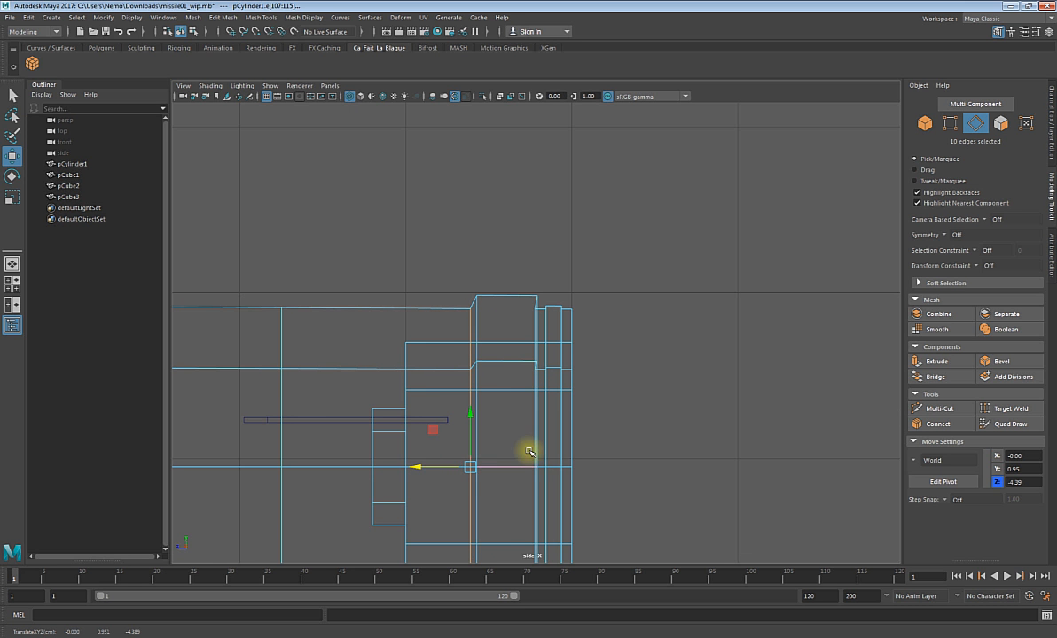
scroll(530, 451, "up", 1)
middle_click_drag(539, 438, 599, 338, "alt")
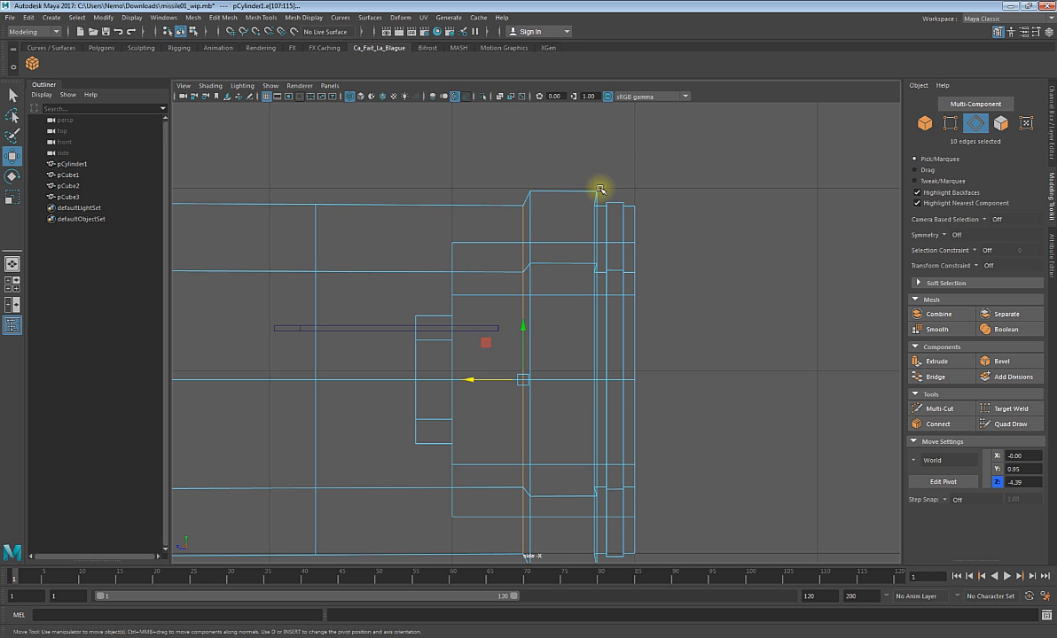
mouse_move(472, 378)
left_mouse_down()
mouse_move(486, 378)
mouse_move(467, 378)
left_mouse_up()
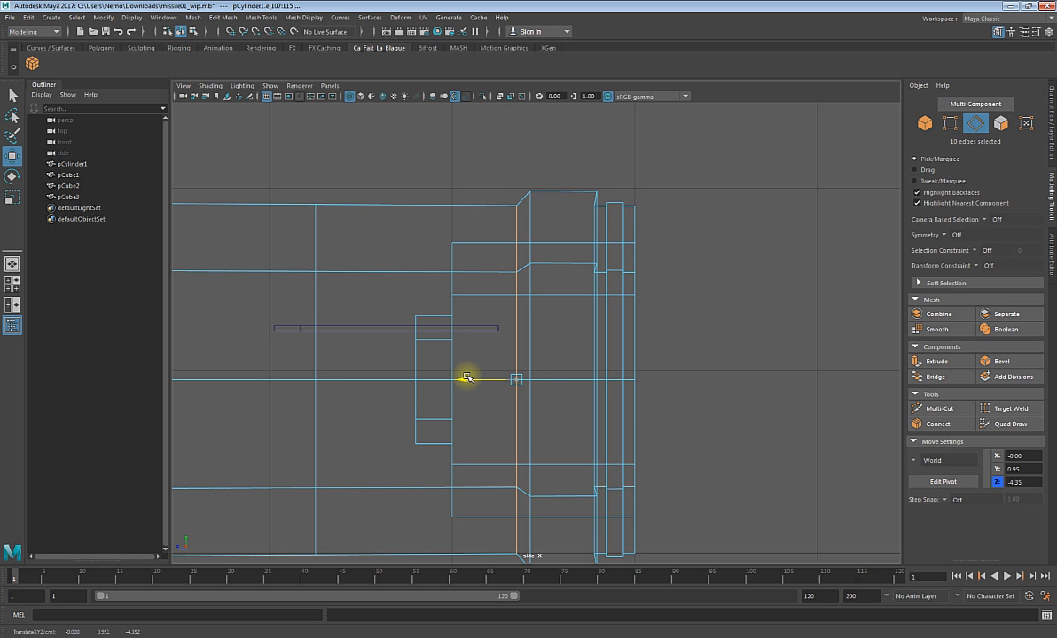
left_click_drag(467, 379, 483, 379)
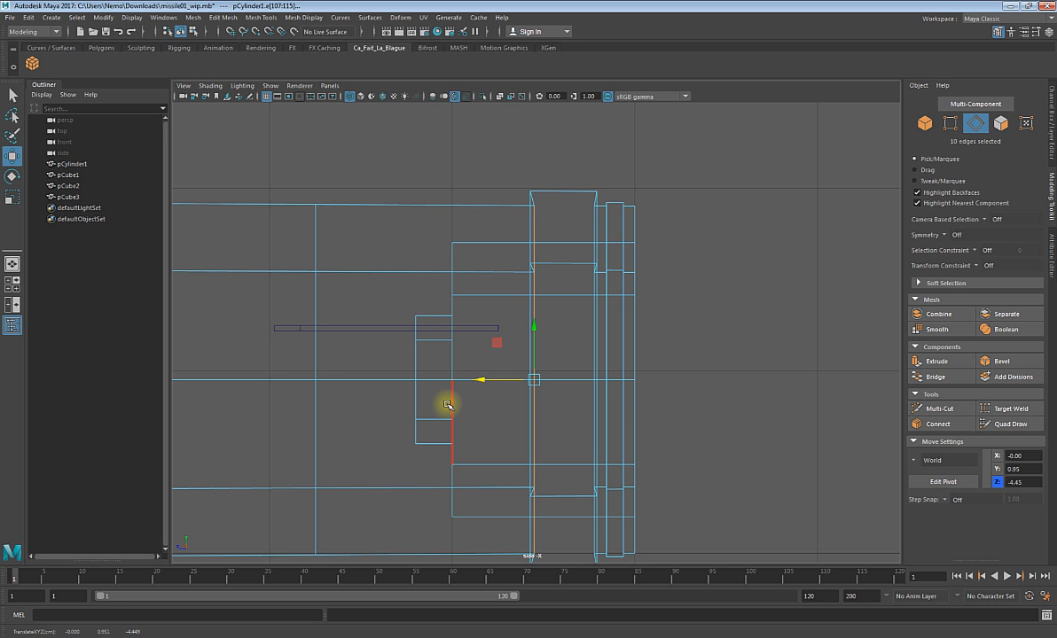
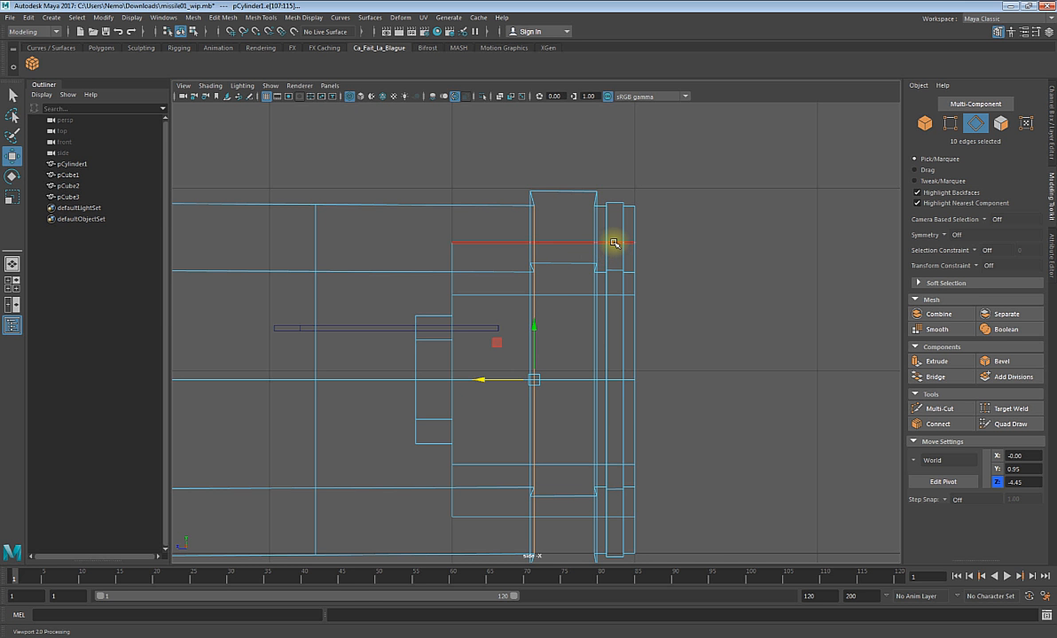
- In the full-size perspective view, switch to face selection and select the whole loop of narrow rearward-facing faces on the raised rear ring
key("space")
key("space")
key("space")
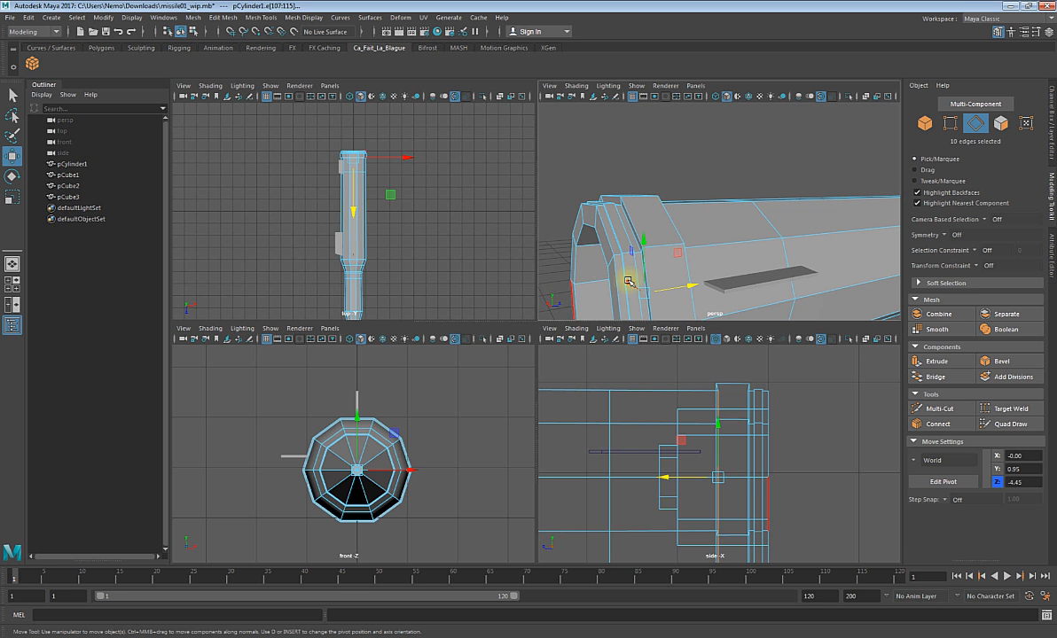
key("space")
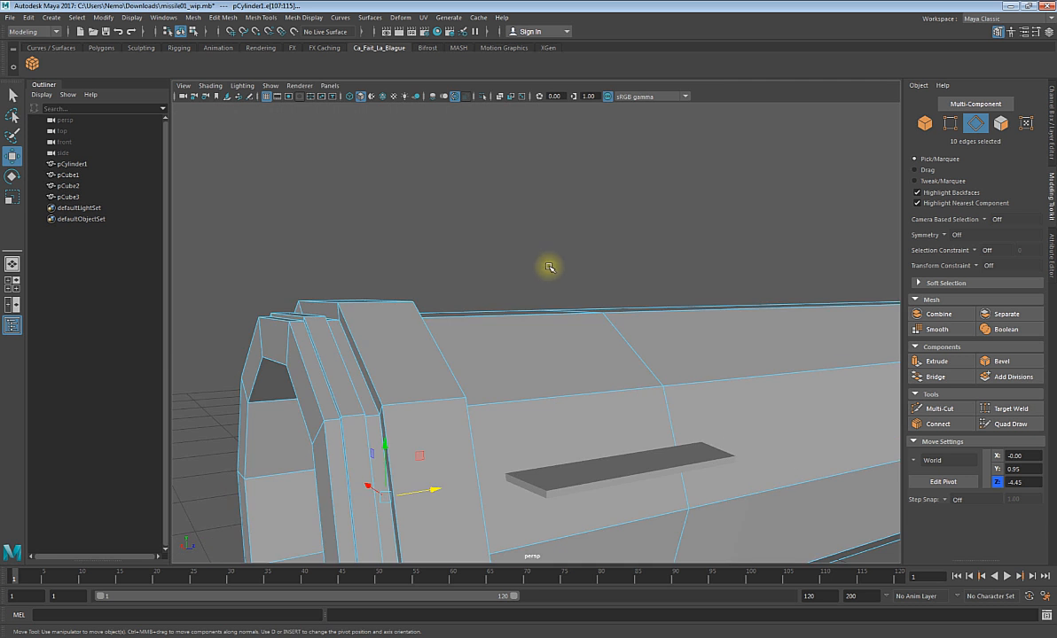
left_click_drag(457, 304, 494, 228, "alt")
right_click(496, 218)
right_click_drag(496, 219, 496, 248)
double_click(451, 329)
left_click(442, 326)
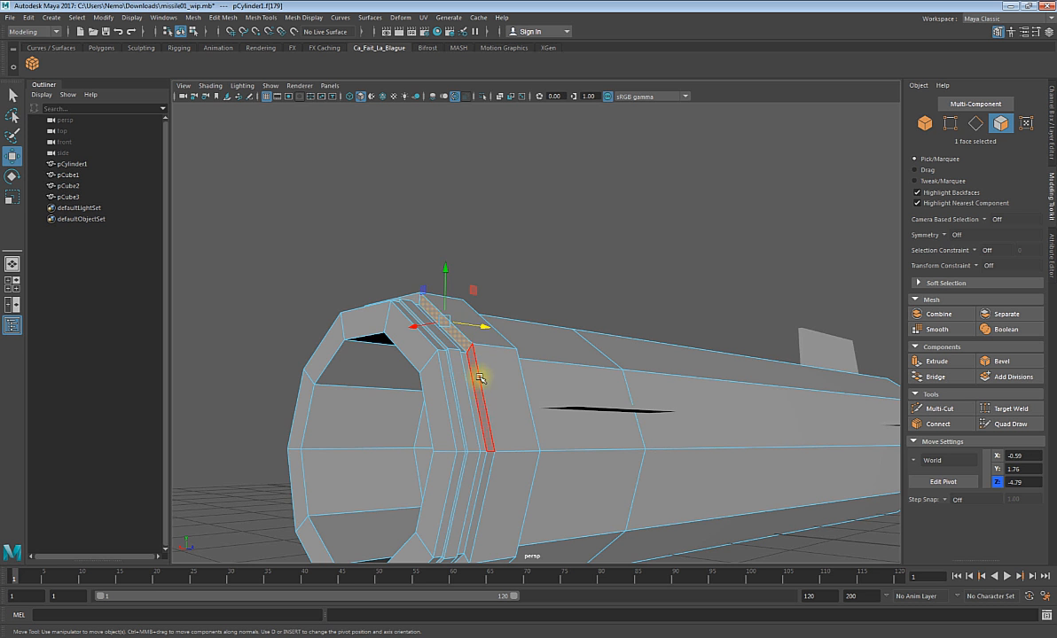
double_click(478, 386, "shift")
- Try enlarging the selected ring faces with a uniform scale, and undo the scaling
left_click_drag(529, 344, 410, 353, "alt")
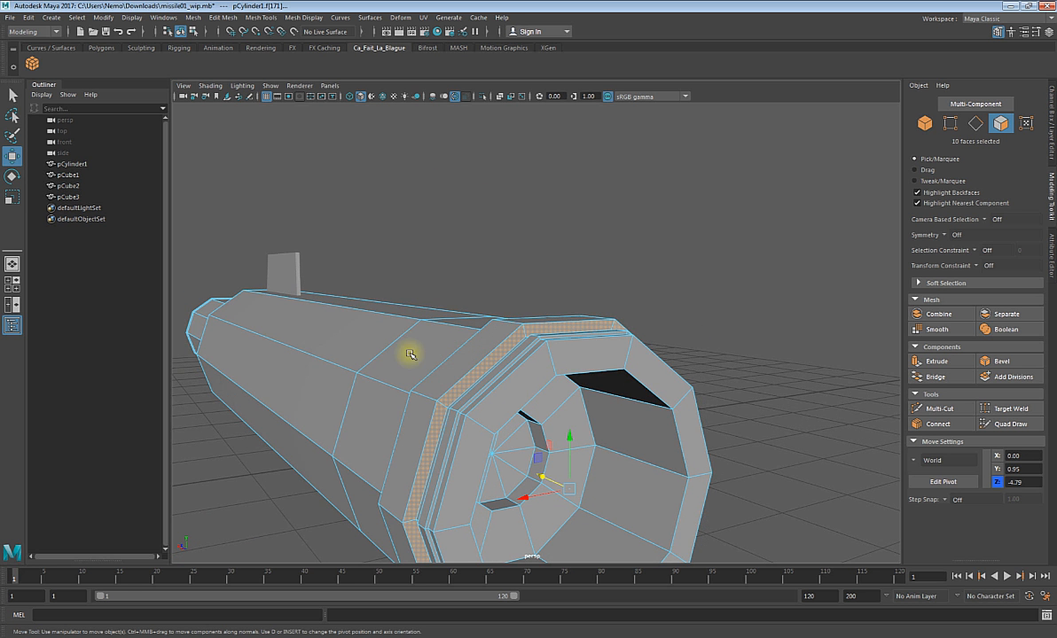
left_click_drag(475, 356, 557, 372, "alt")
key("e")
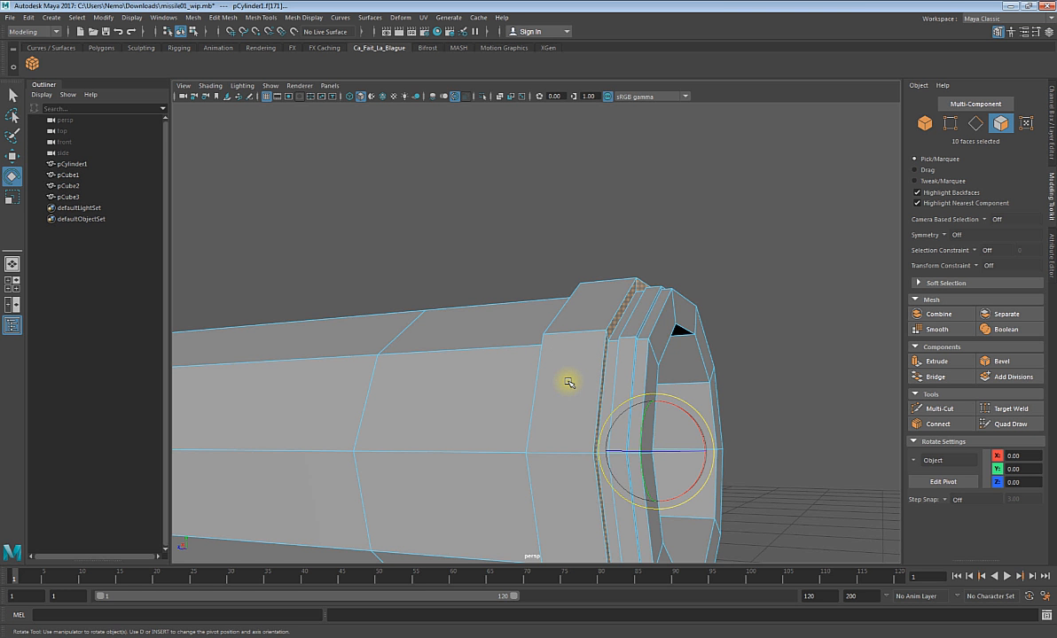
key("r")
scroll(683, 382, "down", 3)
left_click_drag(595, 371, 613, 375, "alt")
left_click_drag(656, 420, 544, 433, "alt")
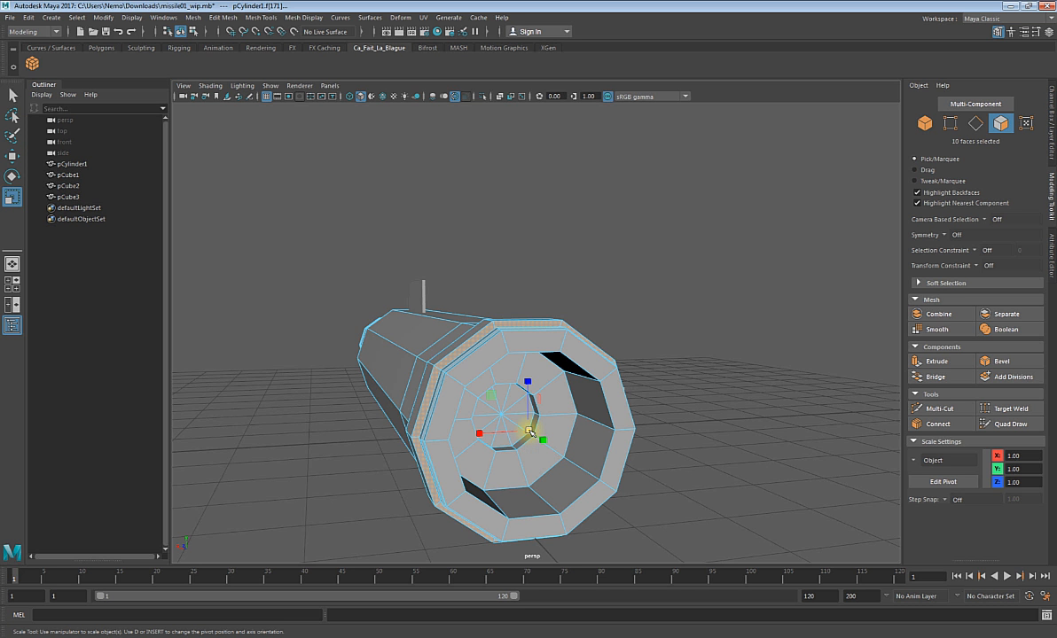
middle_click_drag(684, 422, 754, 392)
scroll(707, 407, "up", 2)
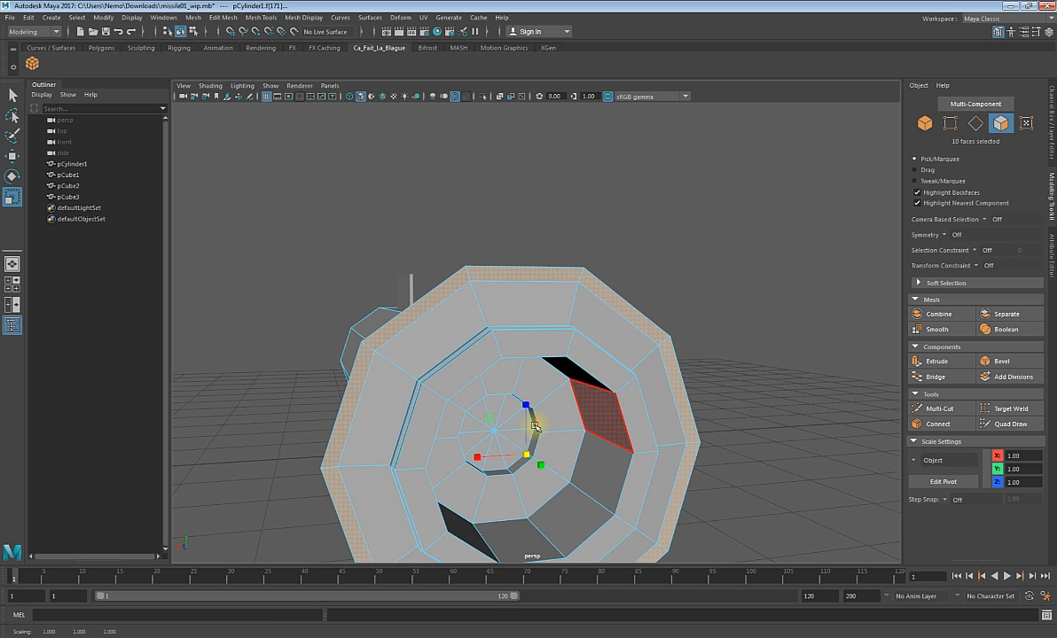
key("ctrl+z")
key("ctrl+z")
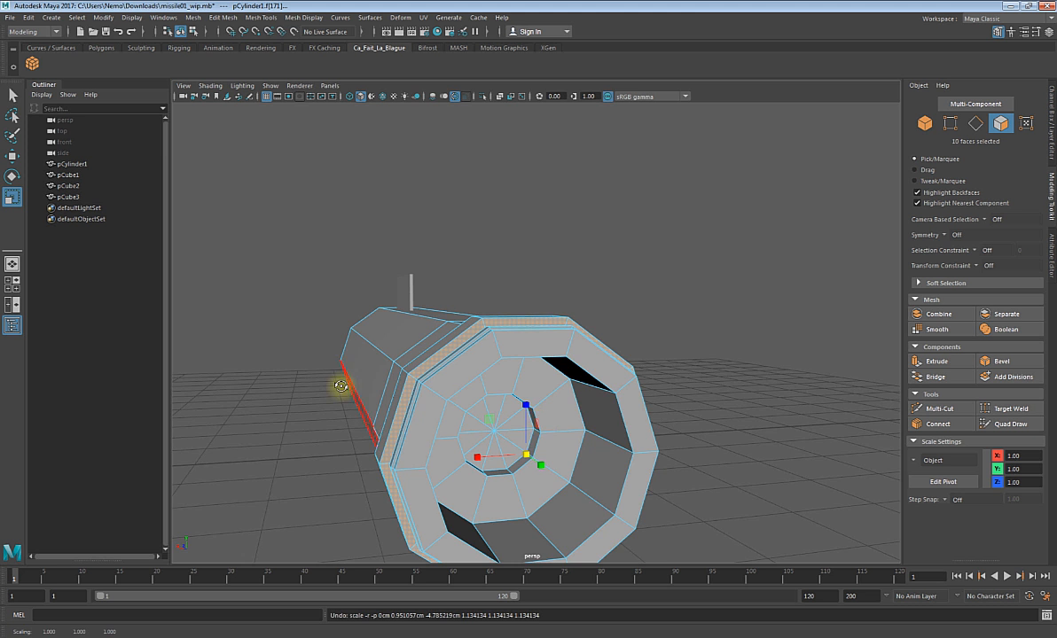
- In the full-size side view, scale the selected ring faces along the missile's length until they are flat
left_click_drag(340, 387, 450, 392, "alt")
key("space")
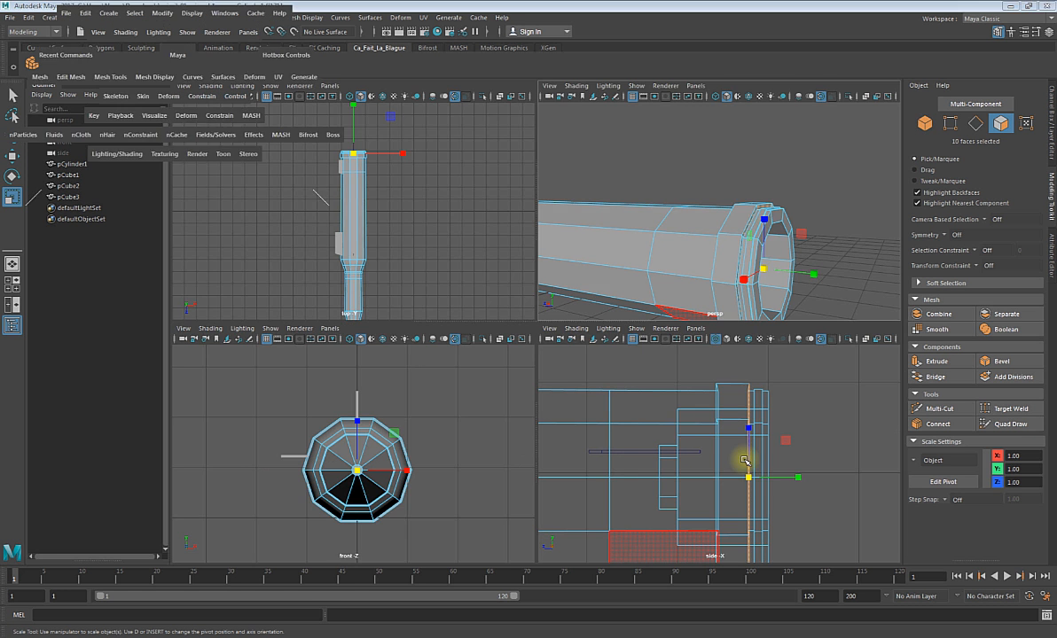
key("space")
scroll(699, 396, "up", 7)
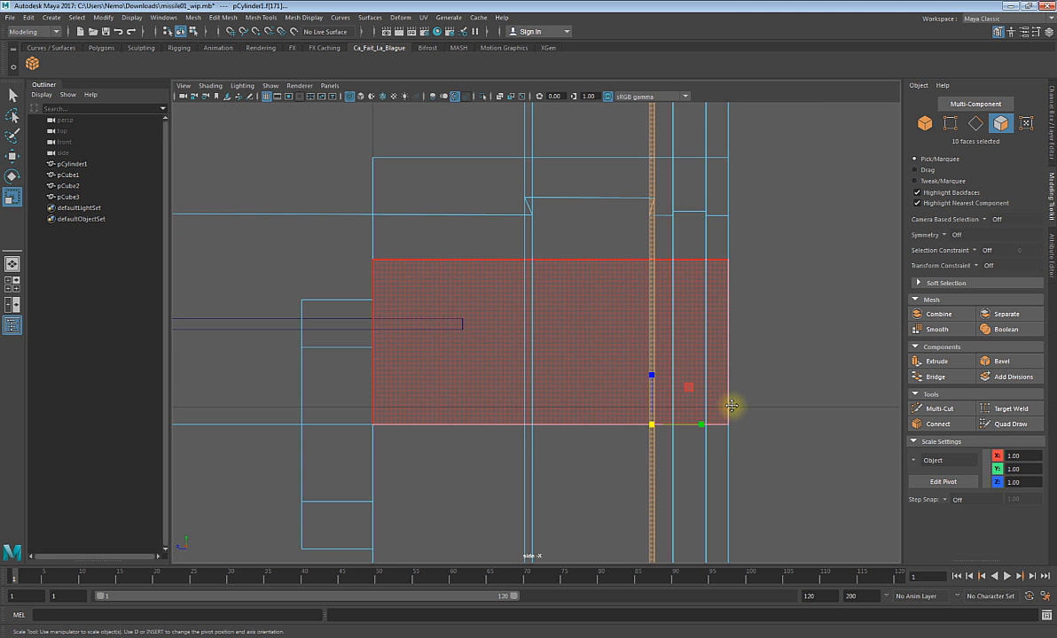
middle_click_drag(714, 441, 692, 422, "alt")
scroll(615, 368, "down", 6)
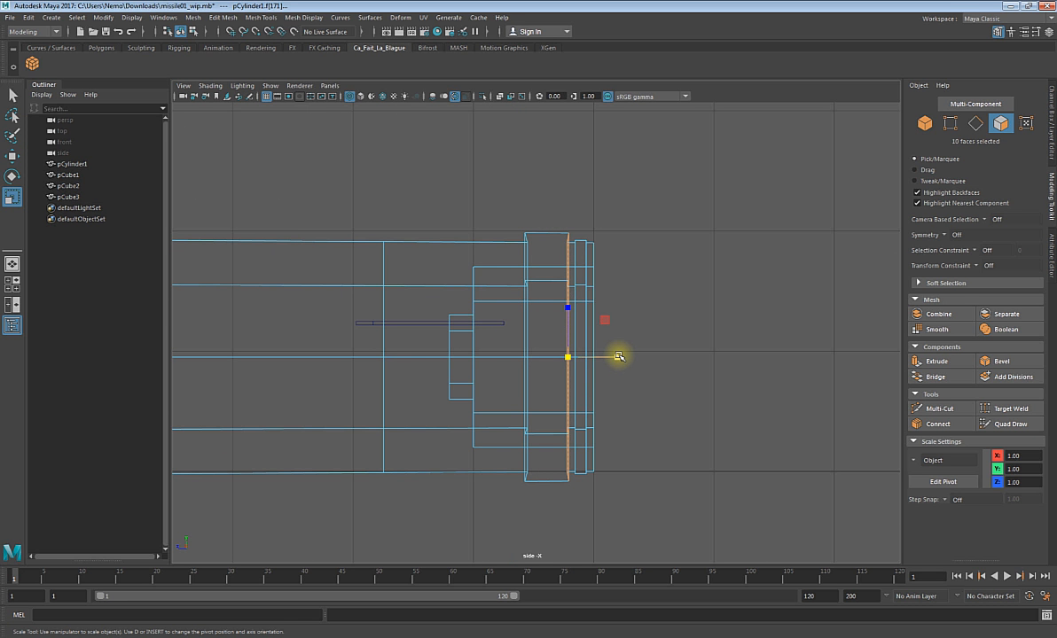
left_click(618, 357)
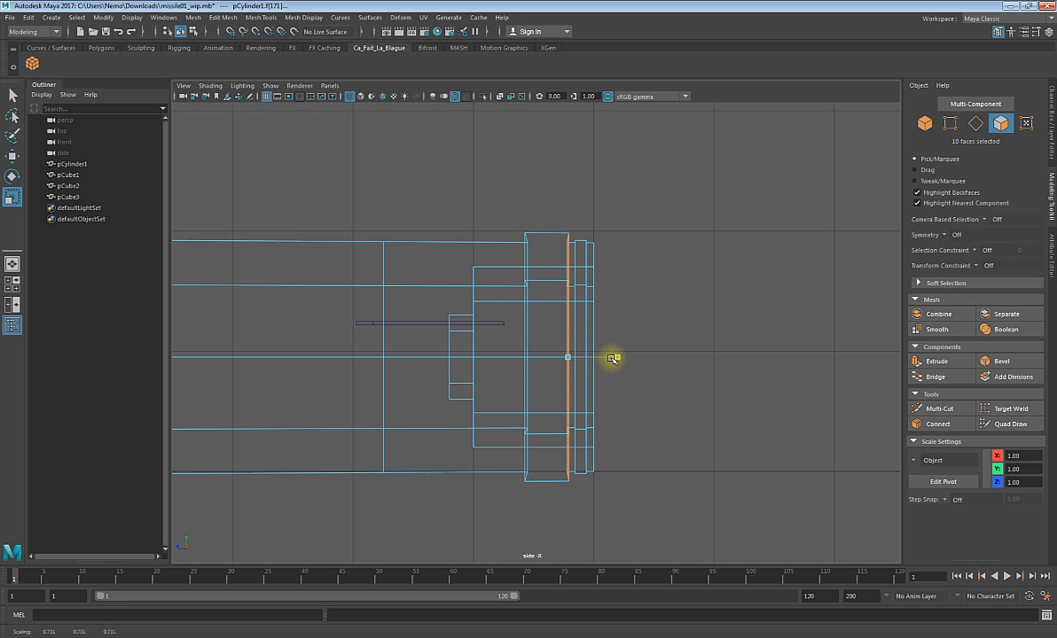
left_click_drag(612, 358, 243, 354)
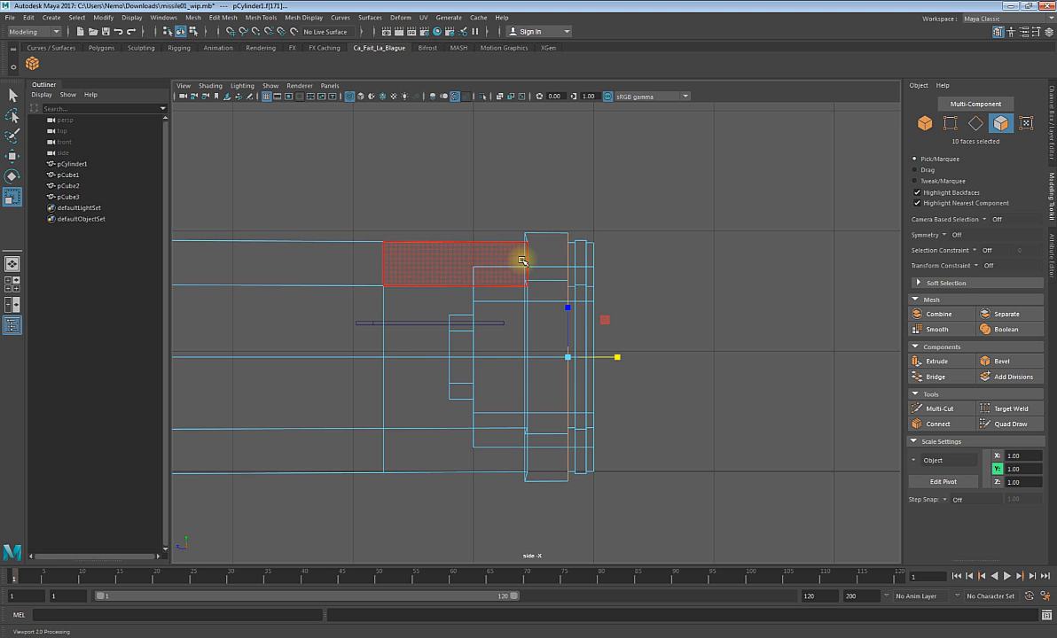
- Return to edge selection, move the rear ring's front edge loop forward to Z -4.34, and check the ring in perspective
key("F10")
key("w")
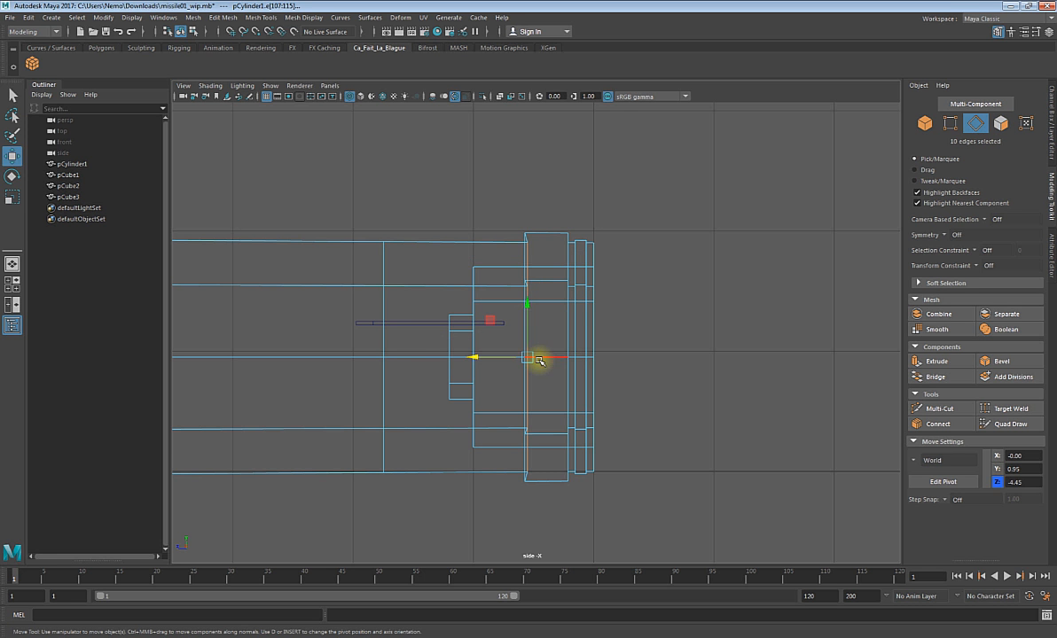
left_click_drag(502, 356, 487, 357)
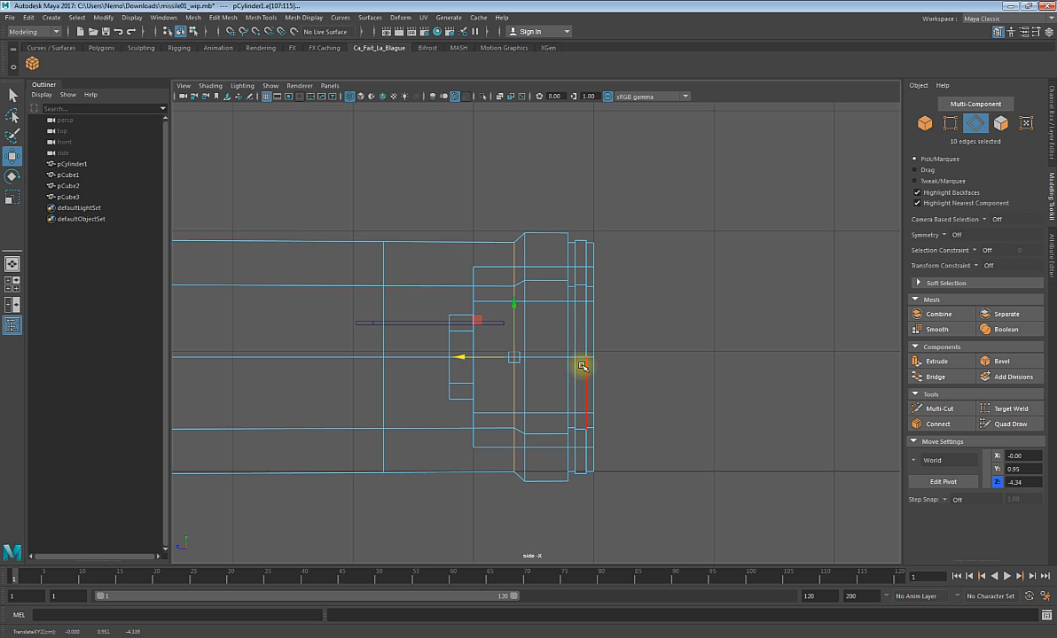
scroll(576, 371, "up", 3)
scroll(582, 366, "up", 2)
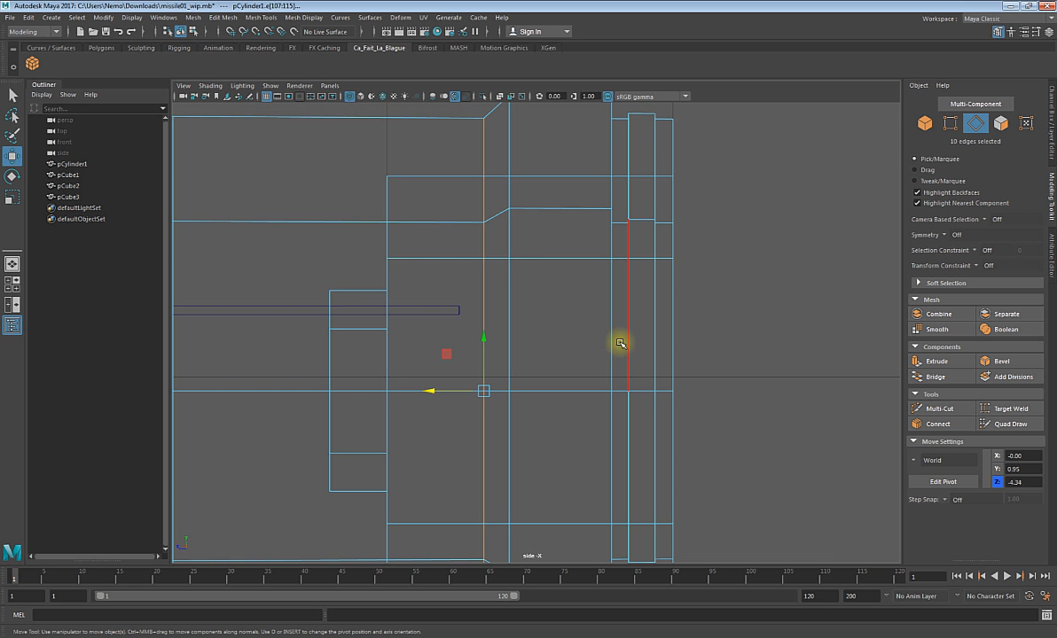
left_click_drag(620, 343, 557, 359, "alt")
key("space")
key("space")
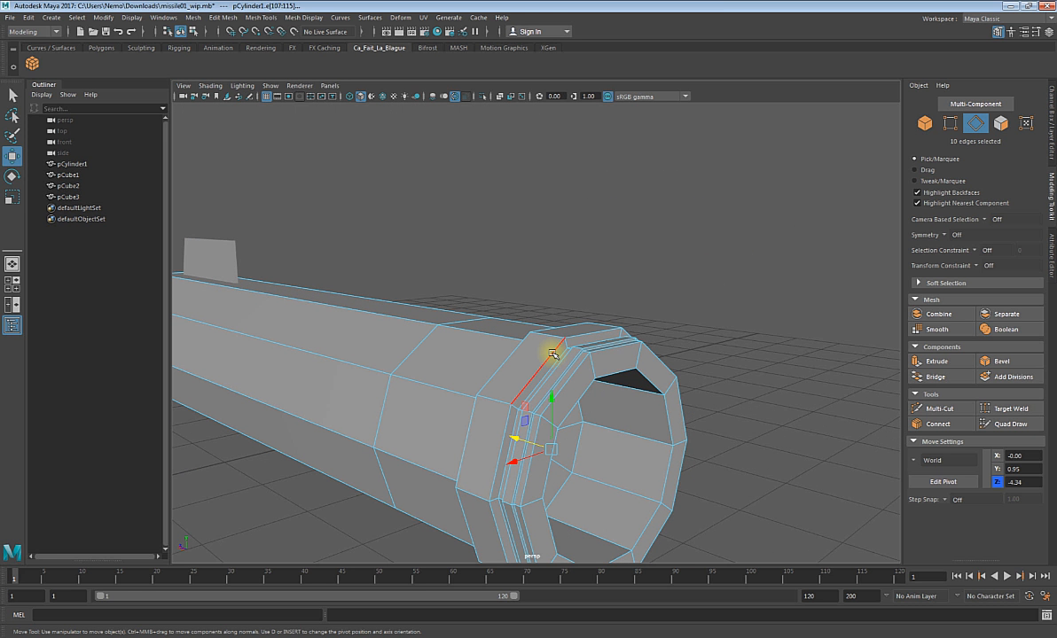
scroll(552, 352, "down", 5)
left_click_drag(373, 271, 510, 274, "alt")
- In the side view, select the full edge loop at the rear of the thin collar just ahead of the widening body section
key("space")
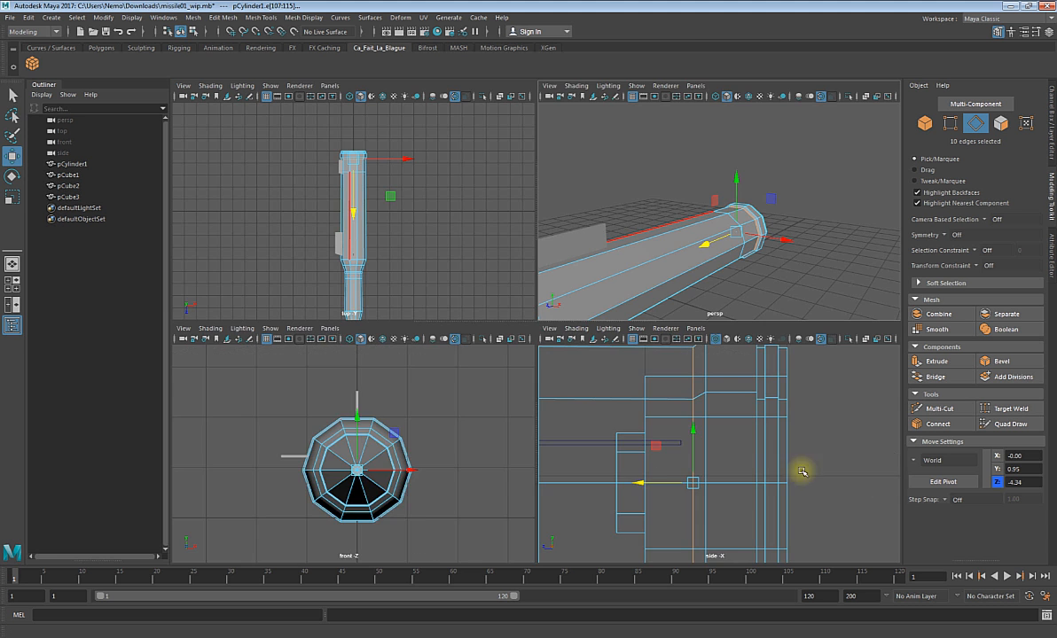
key("space")
scroll(613, 436, "down", 6)
scroll(190, 352, "up", 2)
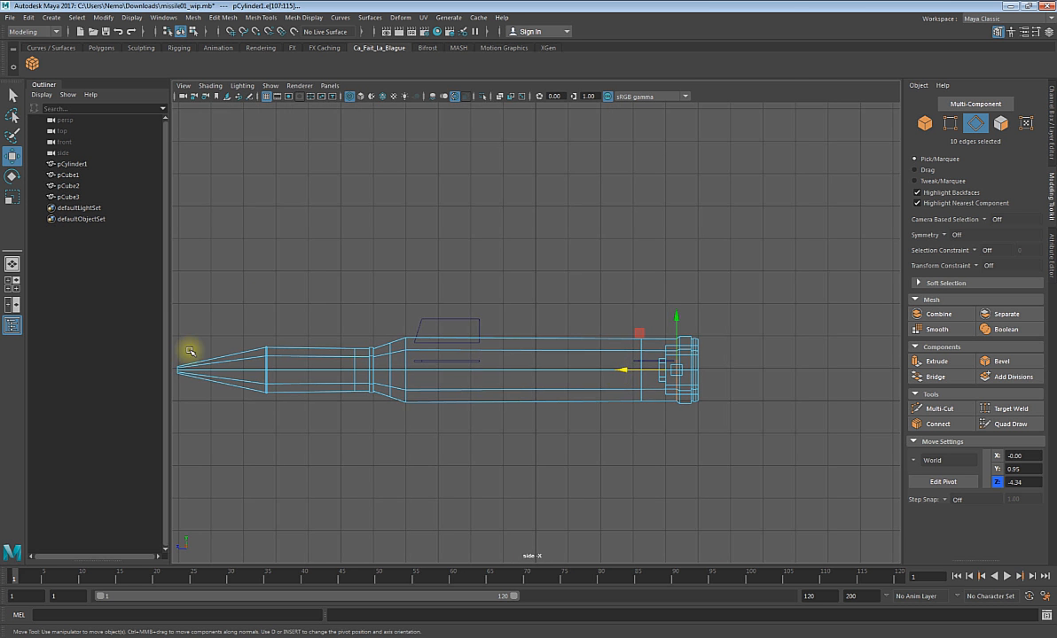
scroll(285, 365, "up", 3)
scroll(318, 436, "up", 3)
left_click(316, 432)
scroll(430, 444, "up", 4)
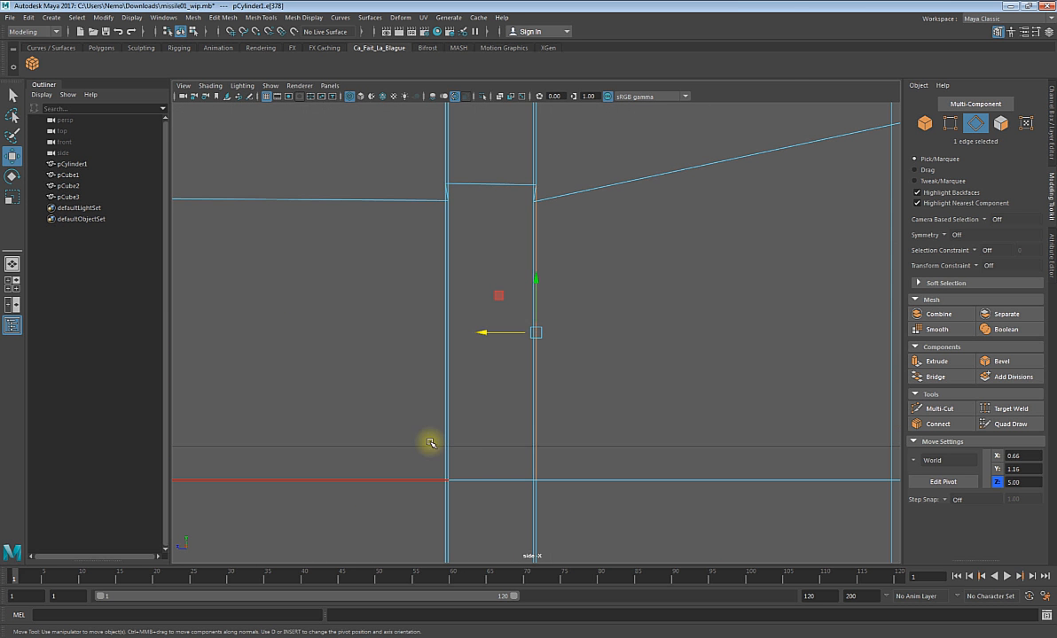
scroll(572, 381, "down", 4)
scroll(559, 384, "up", 3)
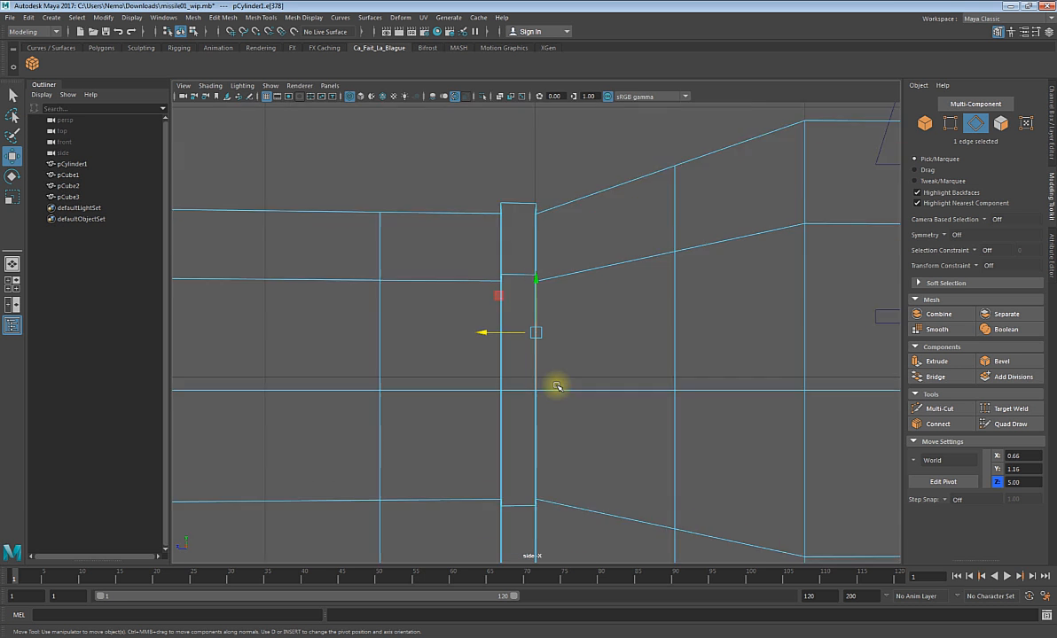
scroll(556, 385, "up", 3)
double_click(535, 134)
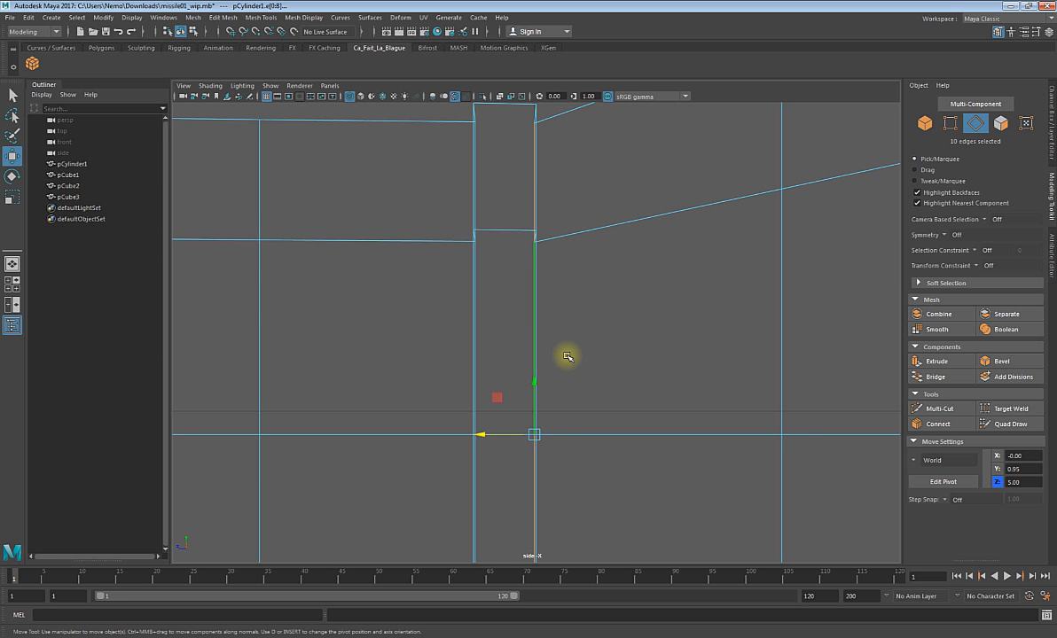
- Check the collar in perspective, return to the side view, and try scaling the selected edge loop along the missile's length
scroll(566, 366, "down", 3)
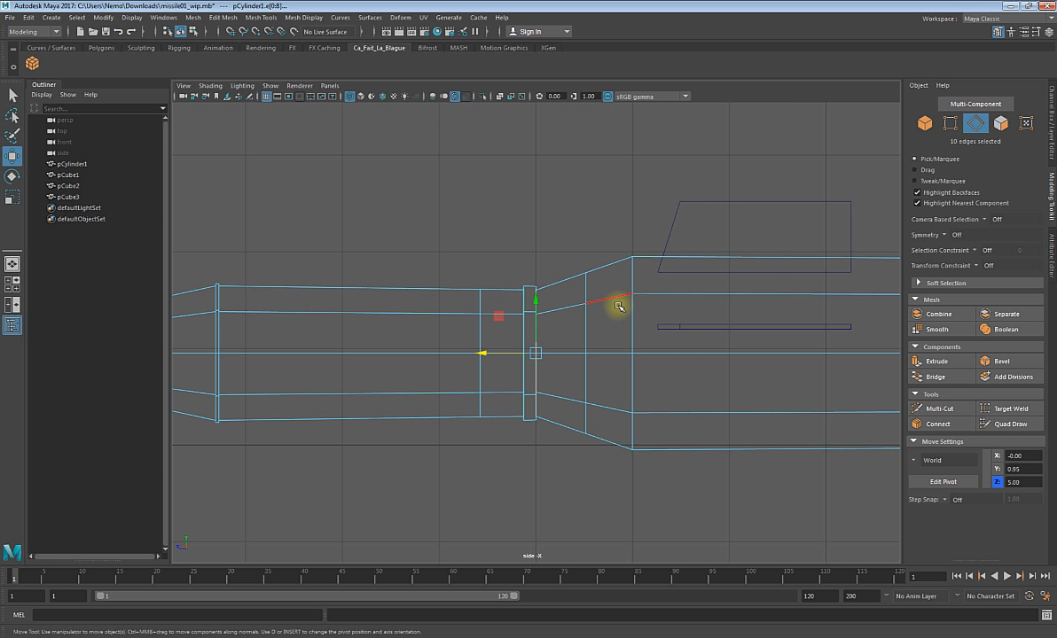
key("space")
key("space")
scroll(512, 329, "down", 3)
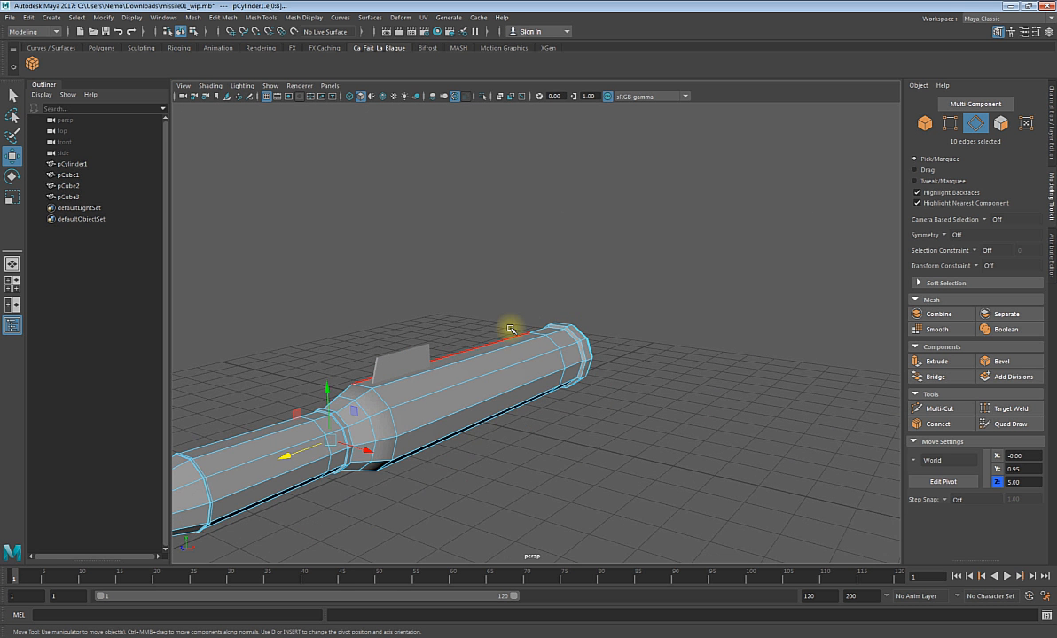
left_click_drag(568, 358, 601, 365, "alt")
key("space")
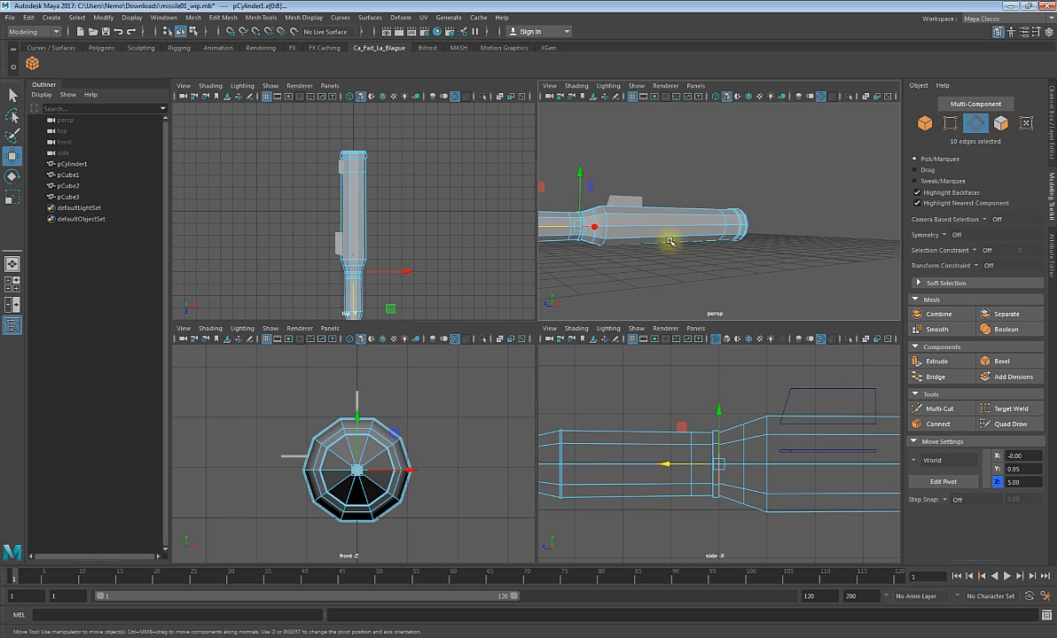
key("space")
key("r")
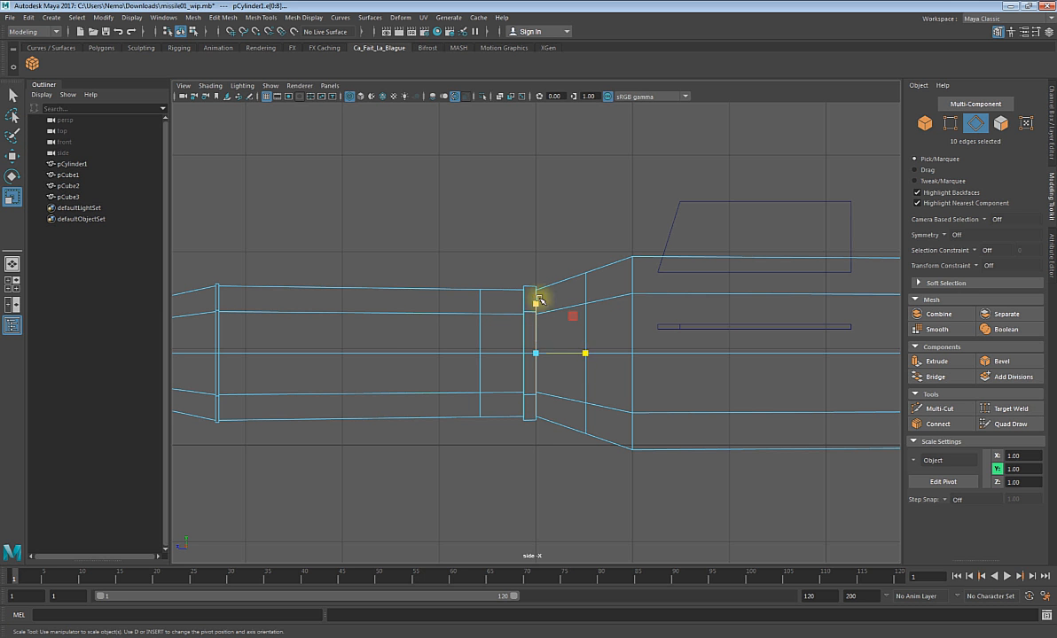
left_click(537, 353)
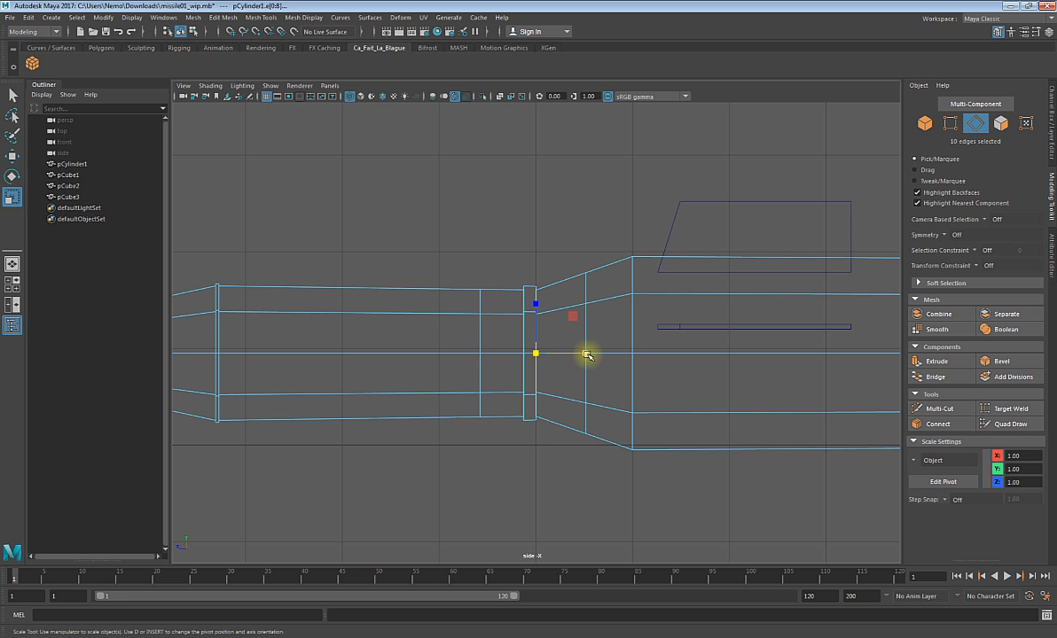
left_click(586, 353)
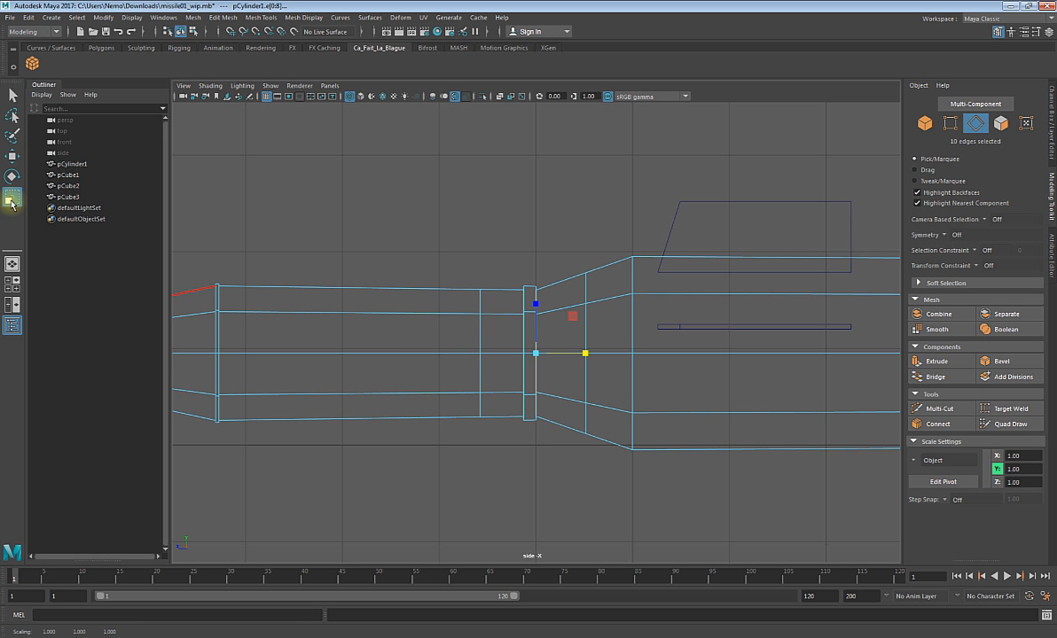
- Open the Scale tool settings and examine the axis orientation, transform constraint, selection, soft selection, orientation handle and scale center options
double_click(12, 200)
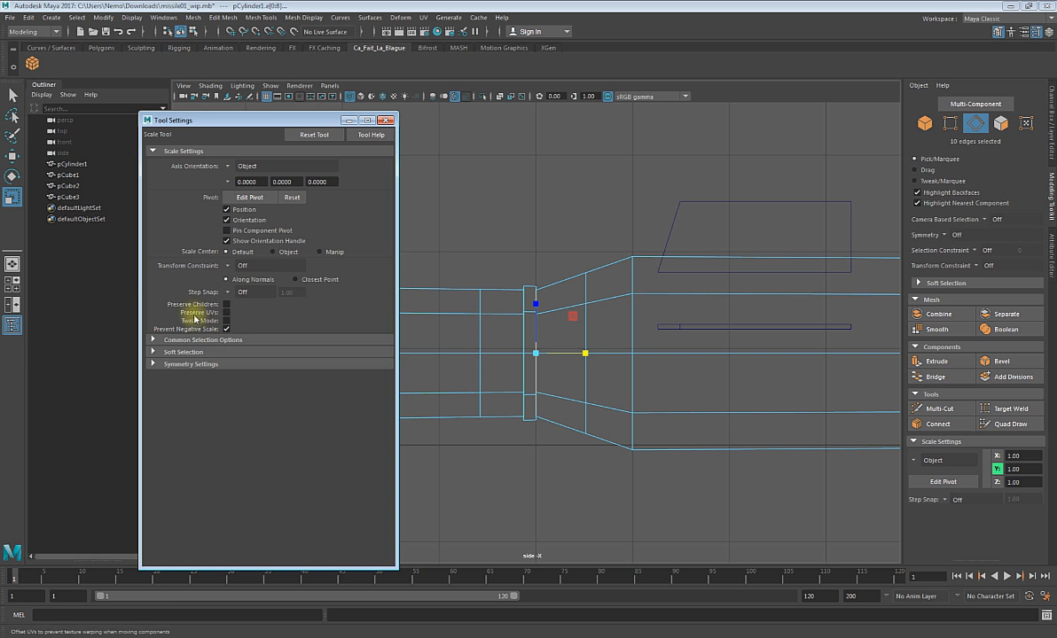
left_click(228, 266)
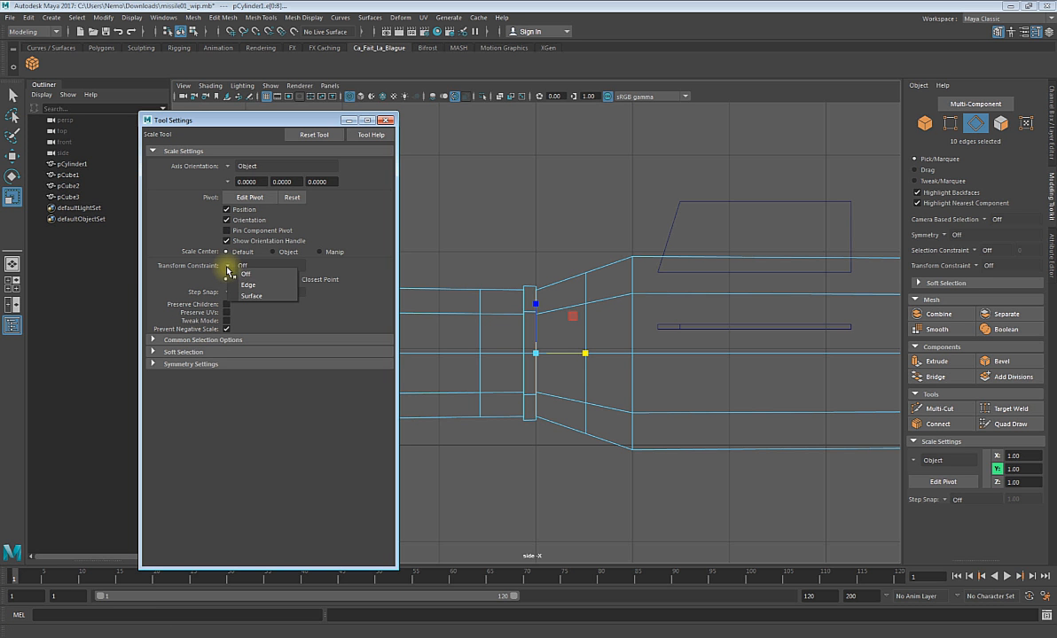
left_click(228, 274)
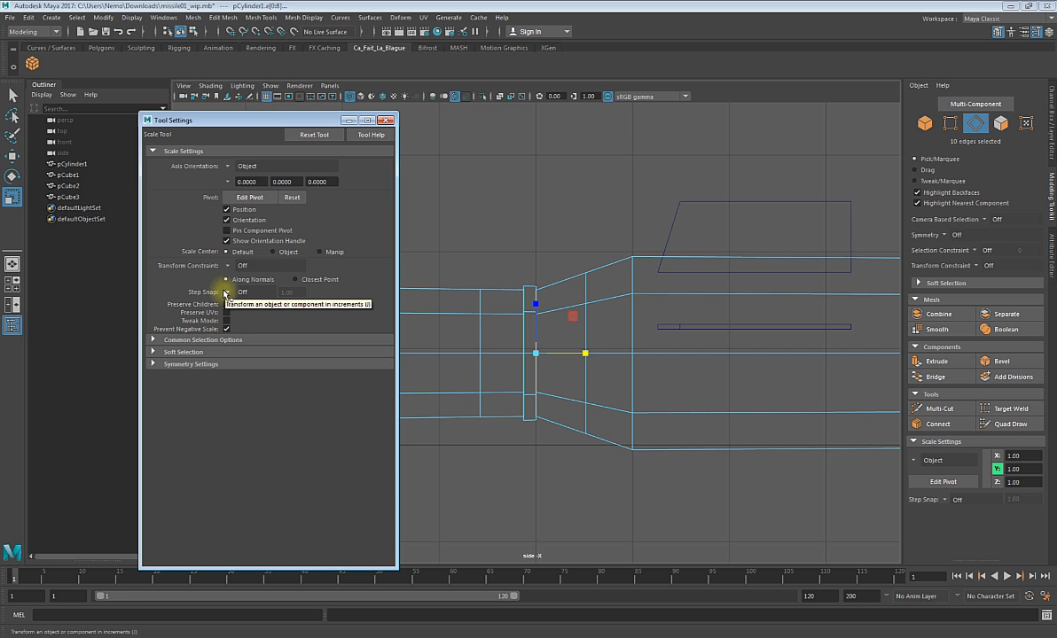
left_click(229, 166)
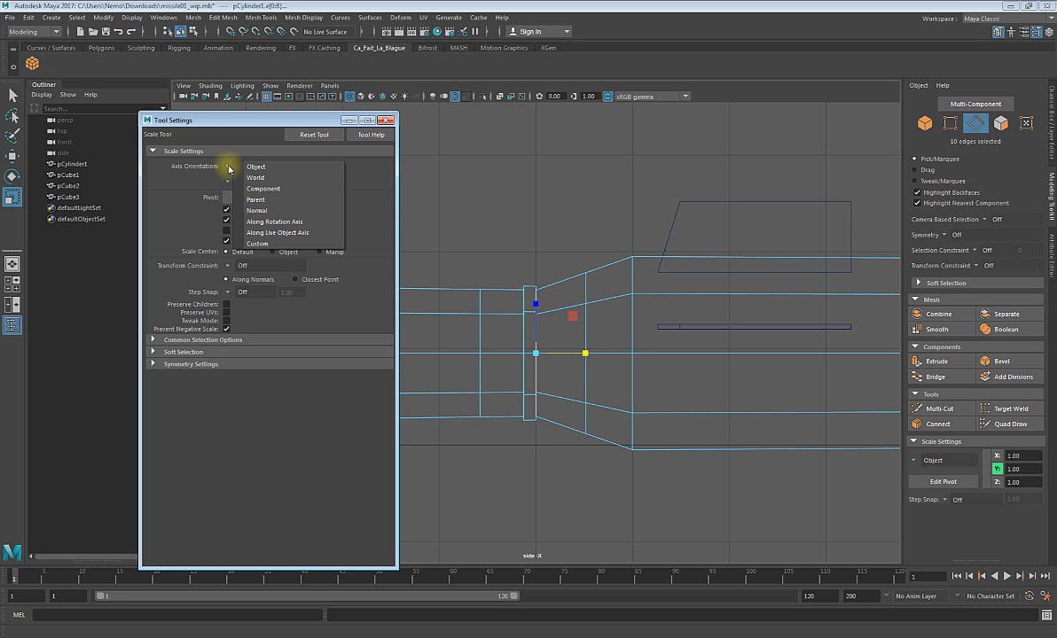
left_click(182, 353)
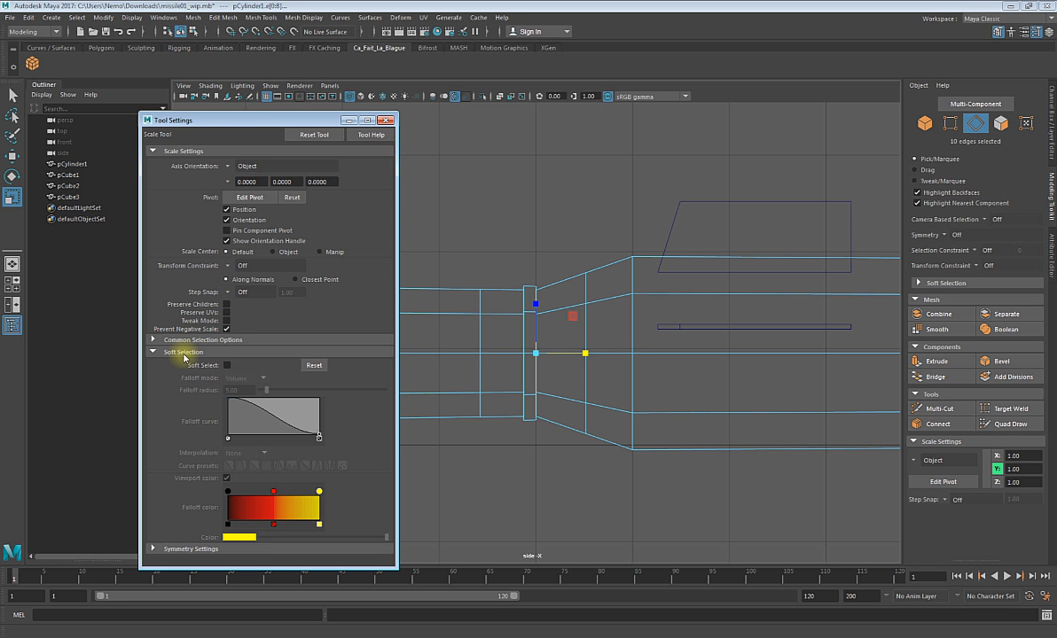
left_click(181, 345)
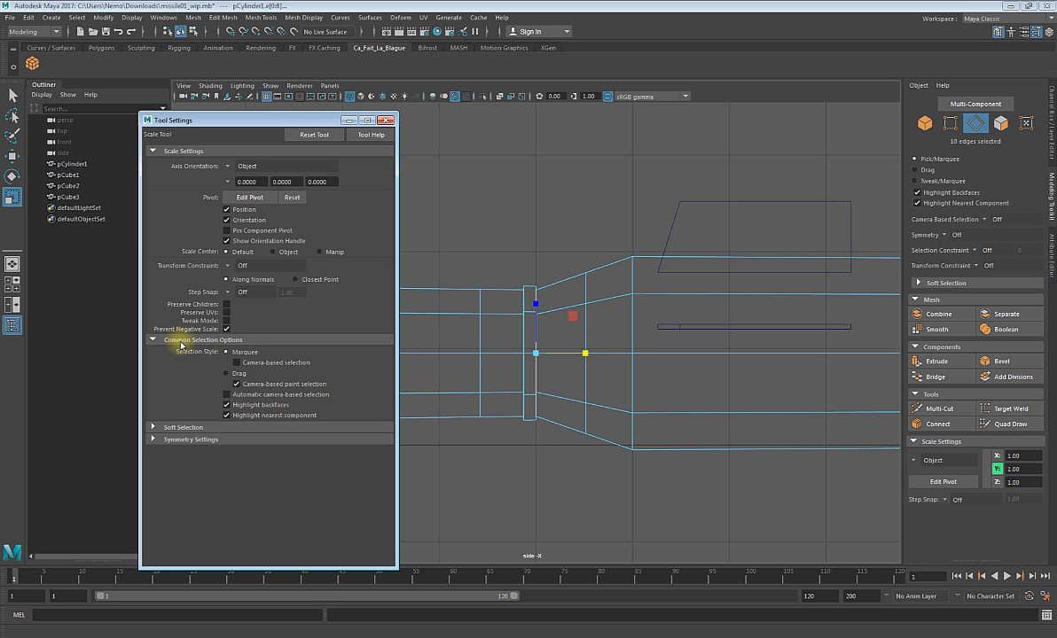
left_click(181, 343)
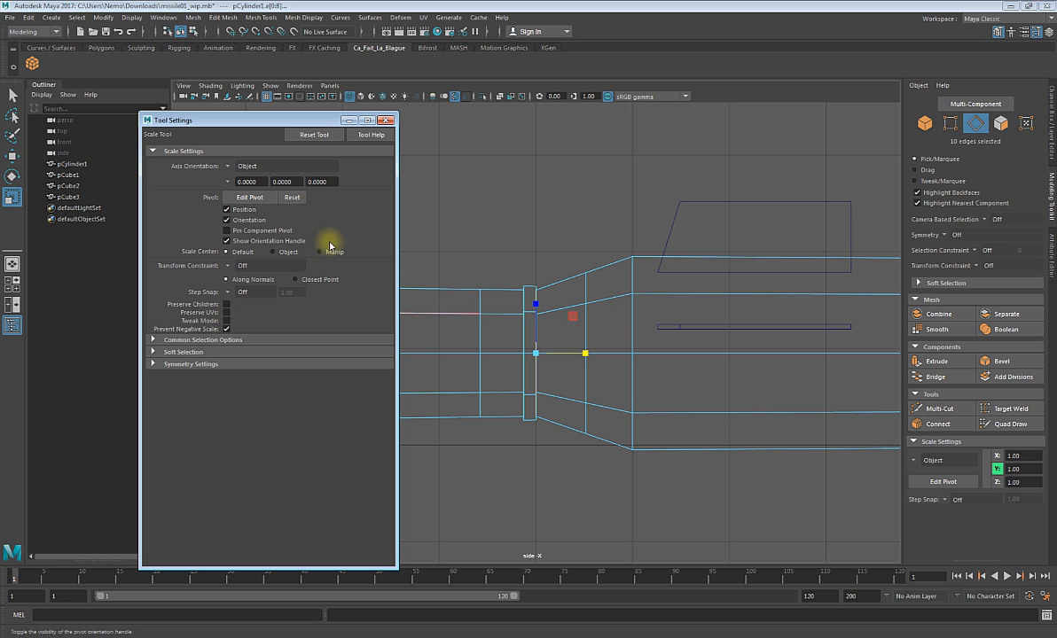
left_click(266, 240)
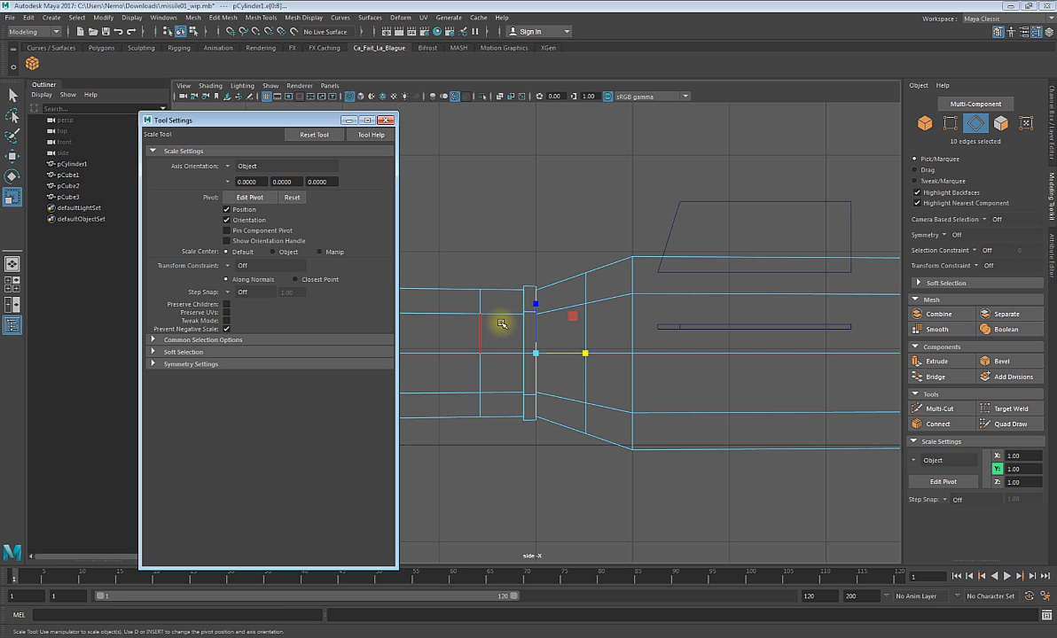
left_click(227, 239)
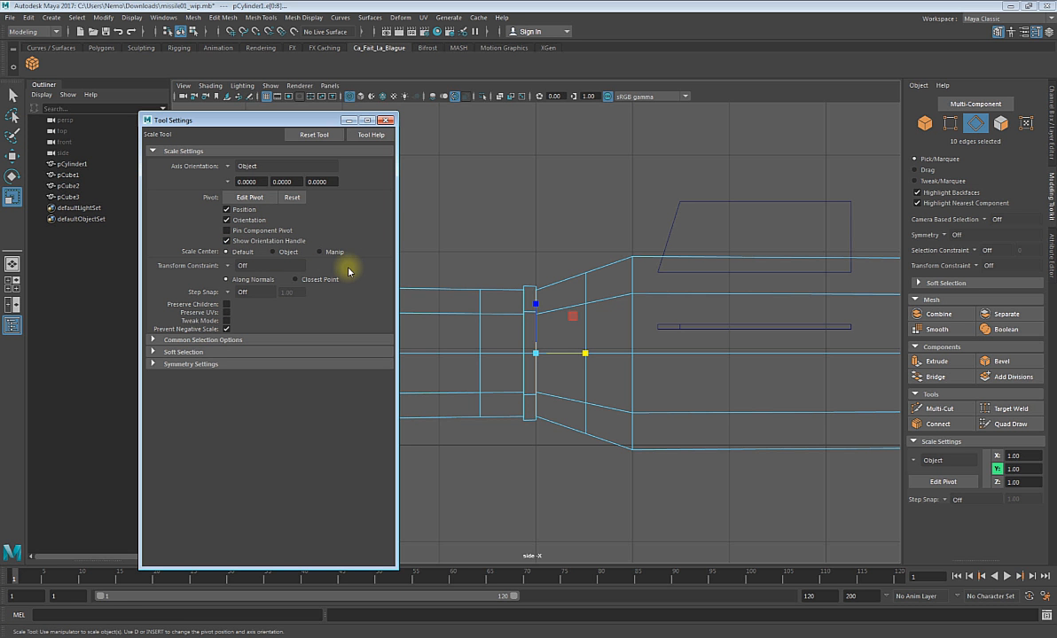
left_click(272, 252)
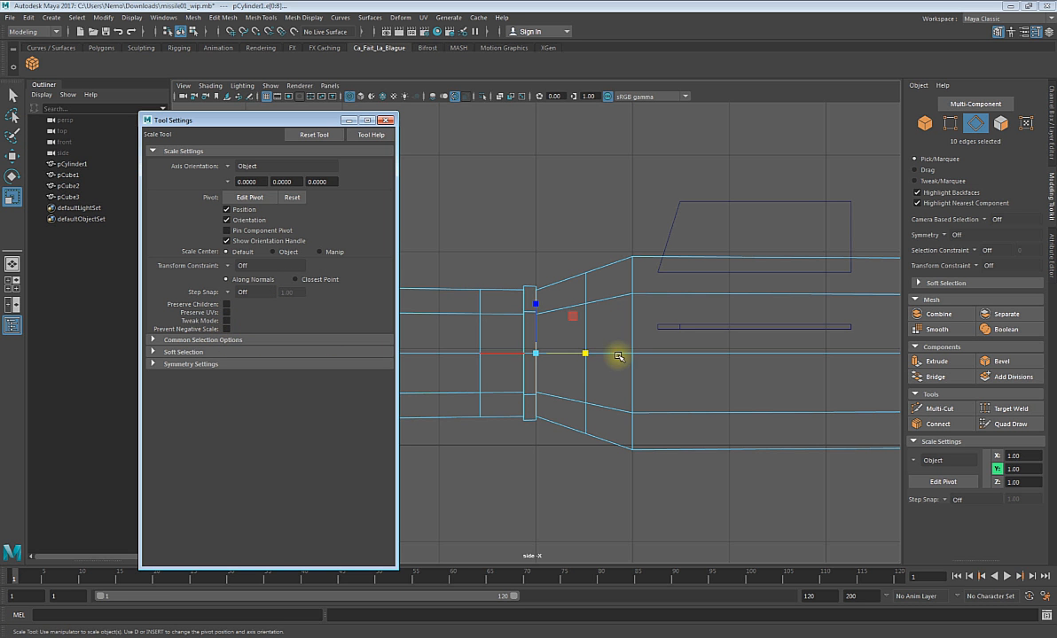
- Try scaling the edge loop along the missile's length, close the tool settings, and undo the scaling and the edge selection
left_click_drag(585, 353, 549, 351)
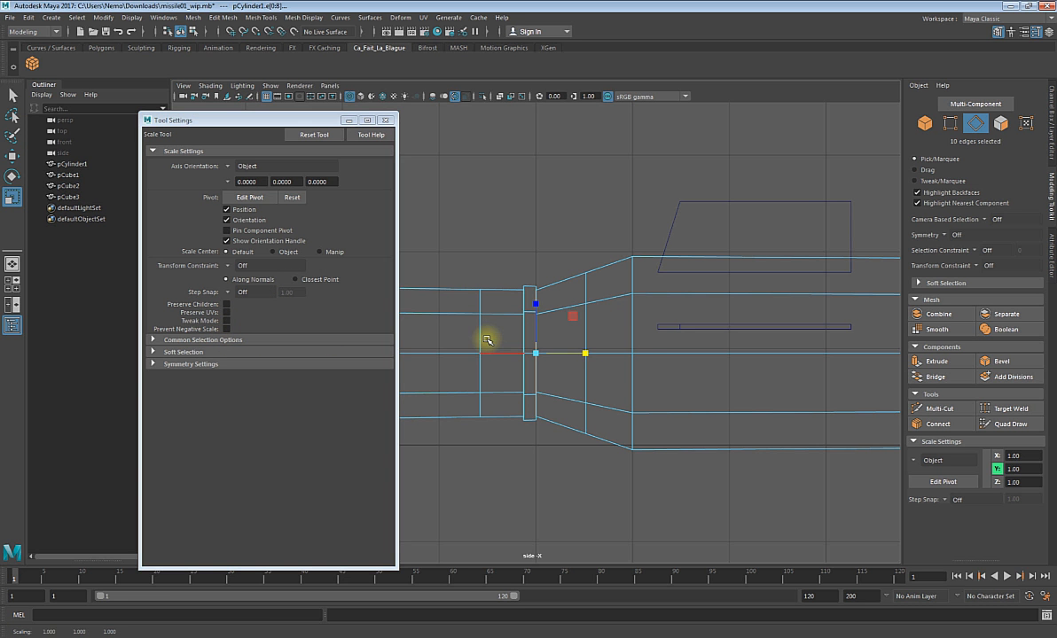
left_click(385, 120)
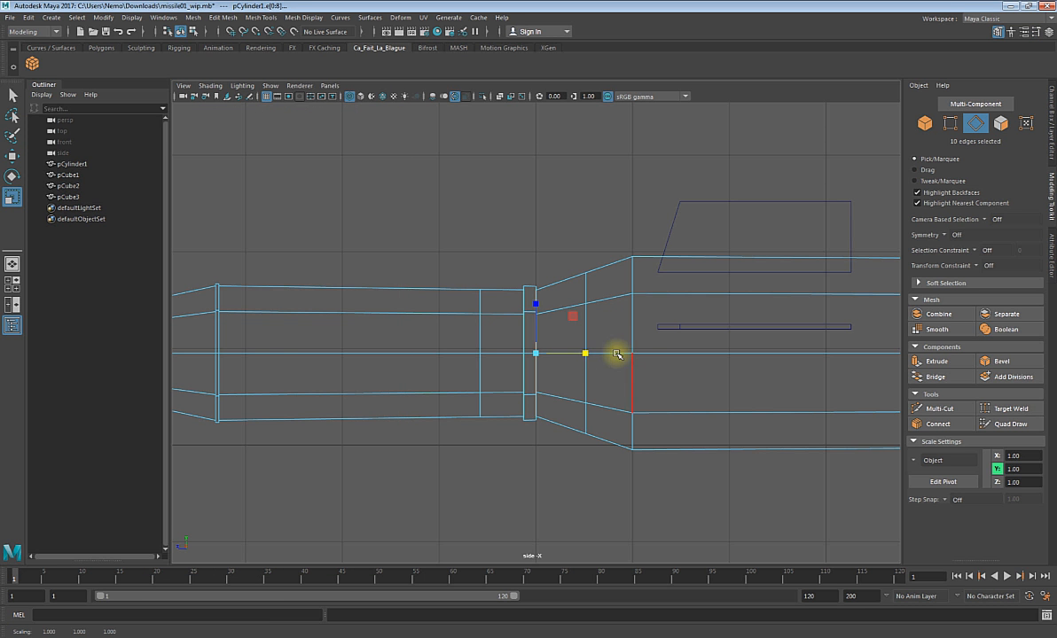
left_click_drag(585, 353, 374, 352)
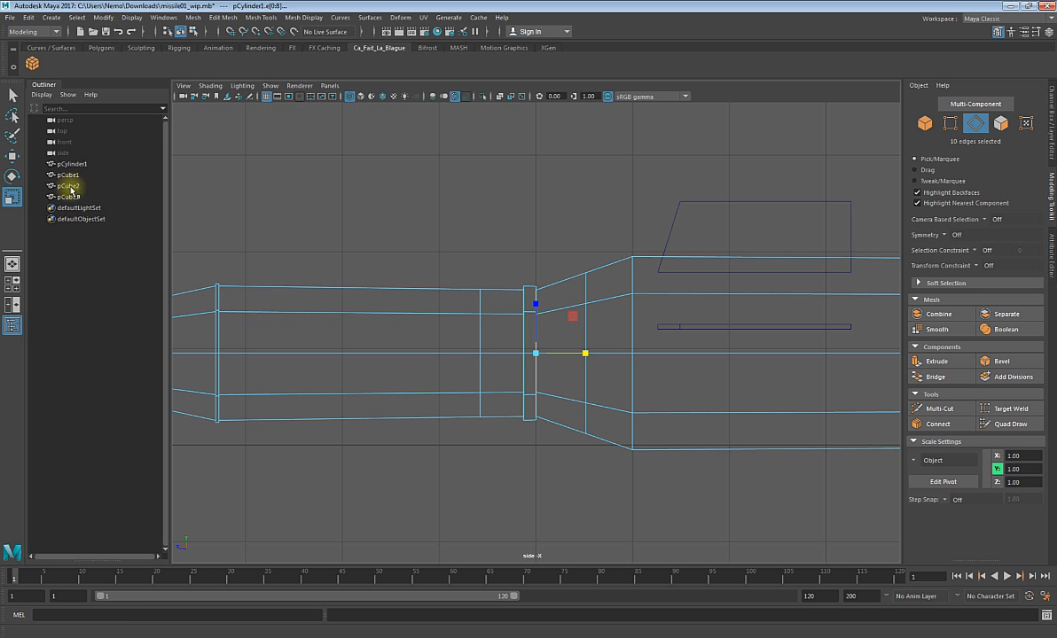
key("ctrl+z")
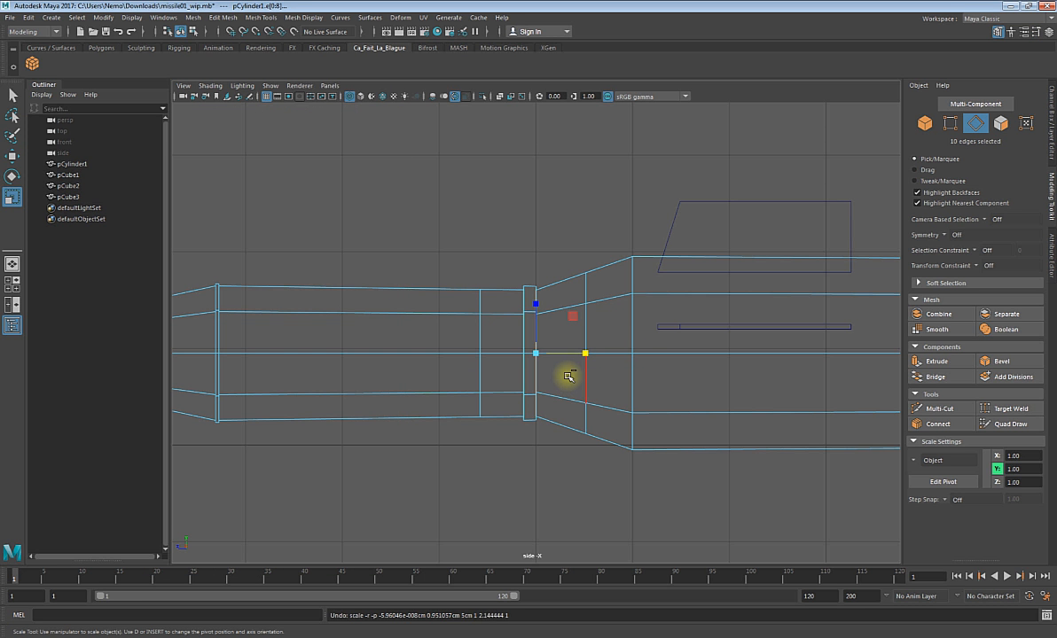
key("ctrl+z")
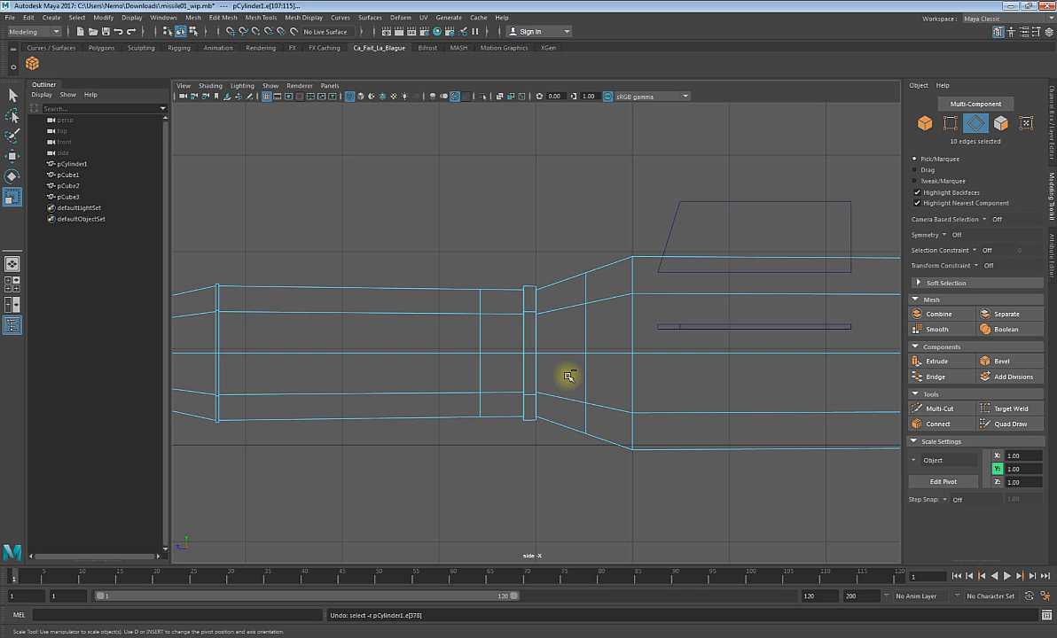
- Return to edge selection and reselect the full edge loop at the collar's rear
scroll(564, 350, "up", 6)
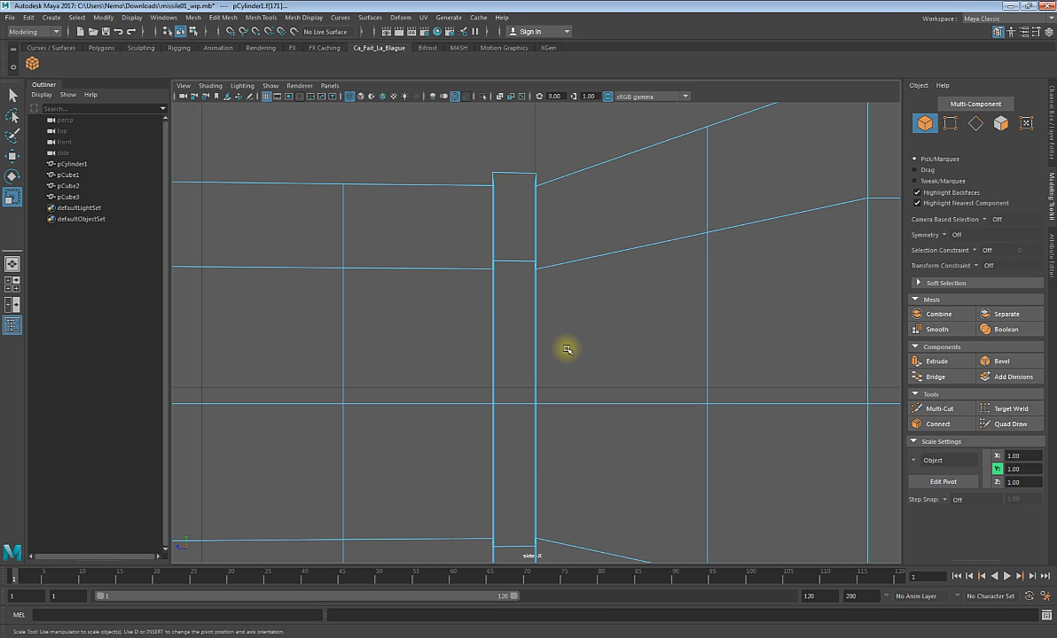
right_click(561, 300)
left_click(561, 270)
left_click(538, 306)
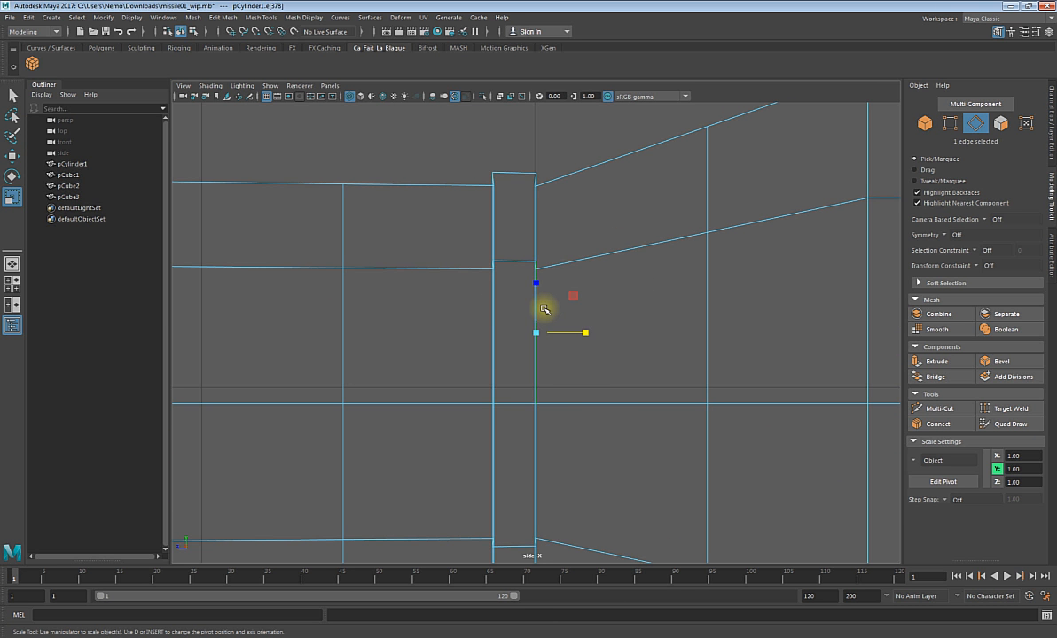
double_click(532, 228)
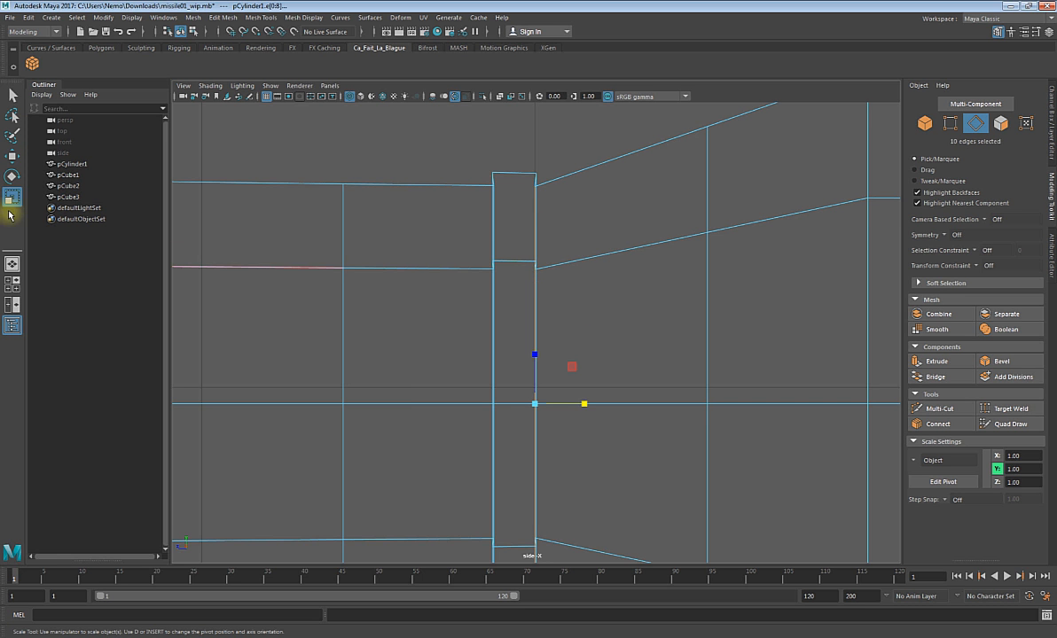
- Recheck the Scale tool settings and try once more to scale the collar's rear edge loop along the missile's length
double_click(12, 199)
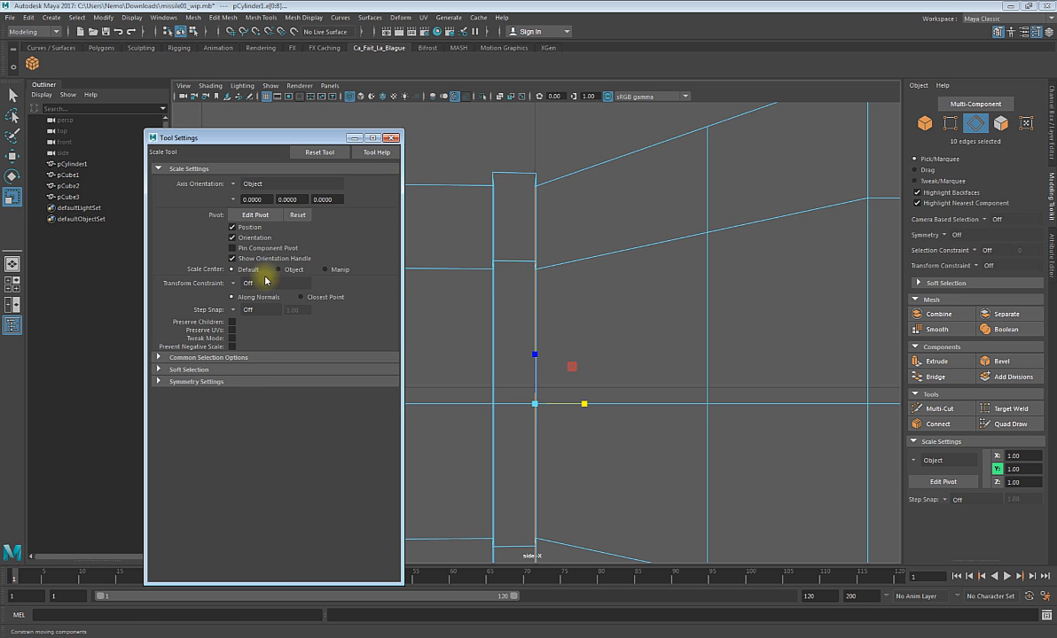
left_click(390, 138)
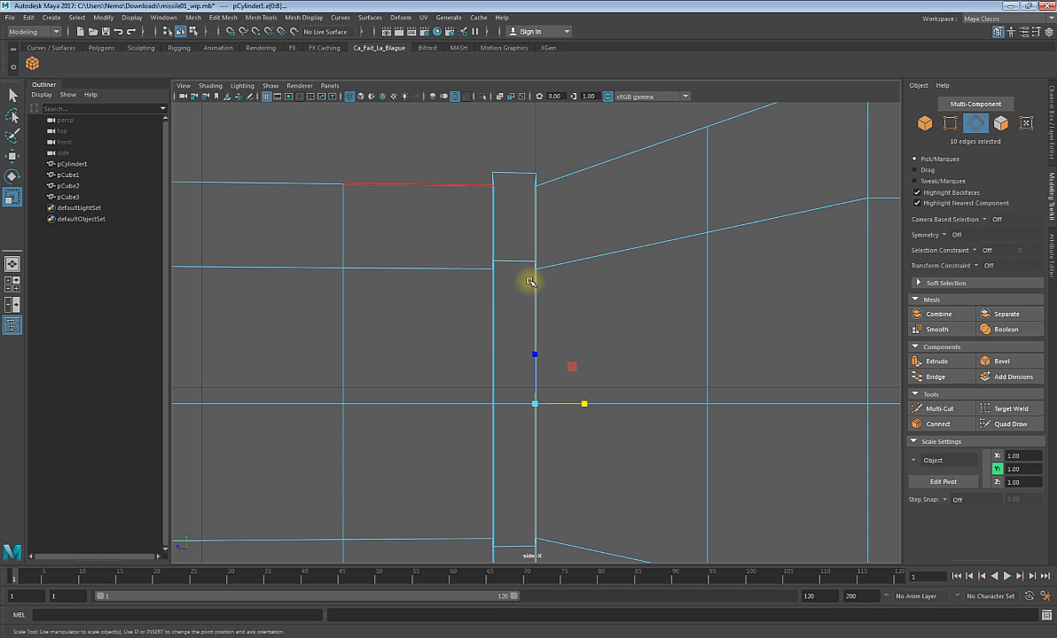
left_click_drag(584, 404, 682, 417)
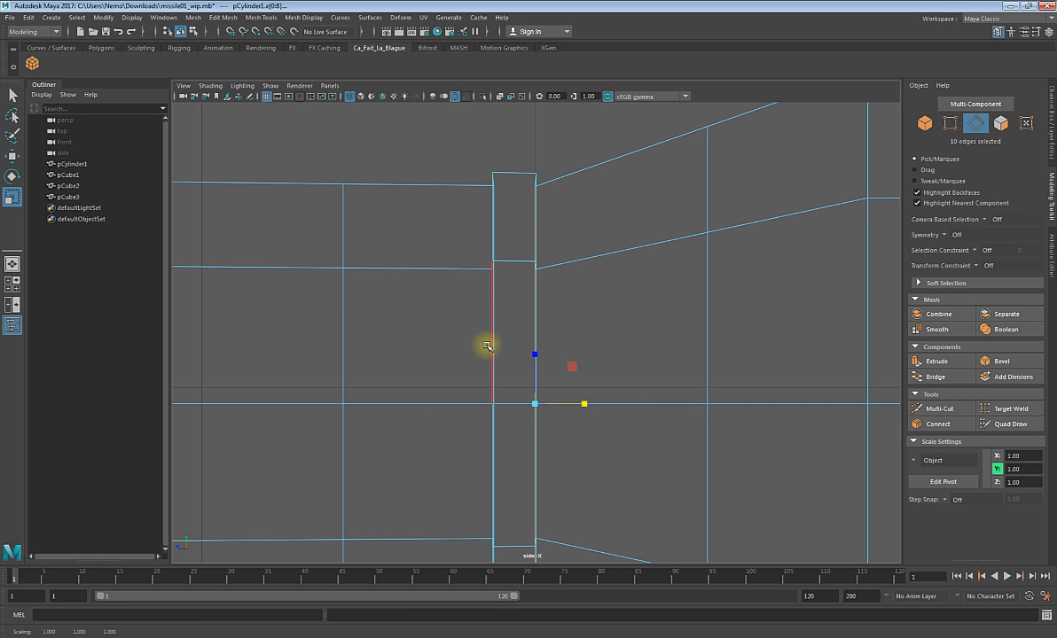
double_click(12, 196)
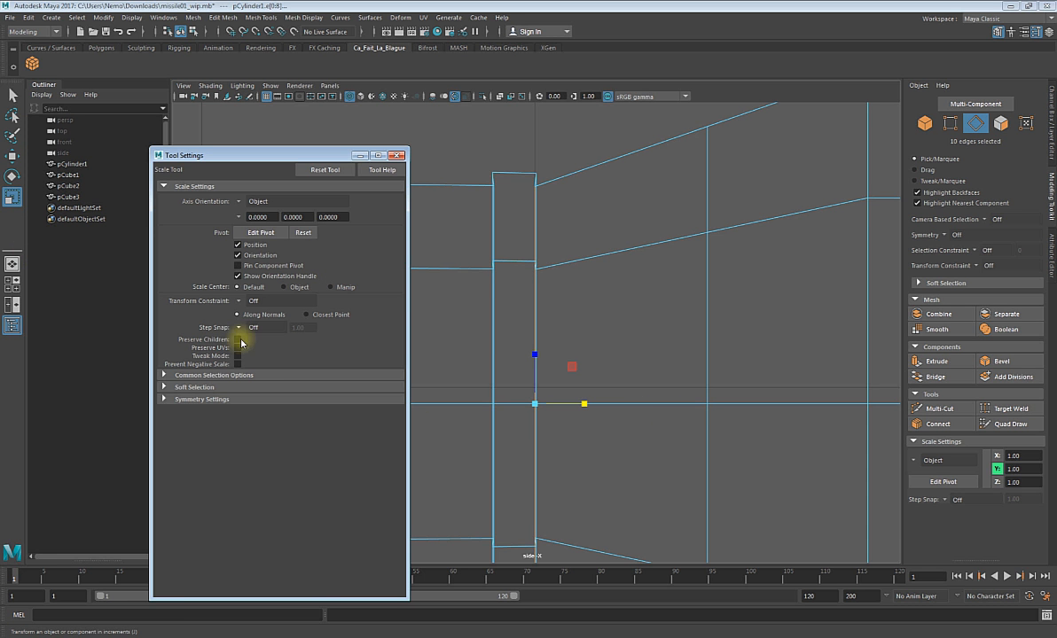
left_click(398, 155)
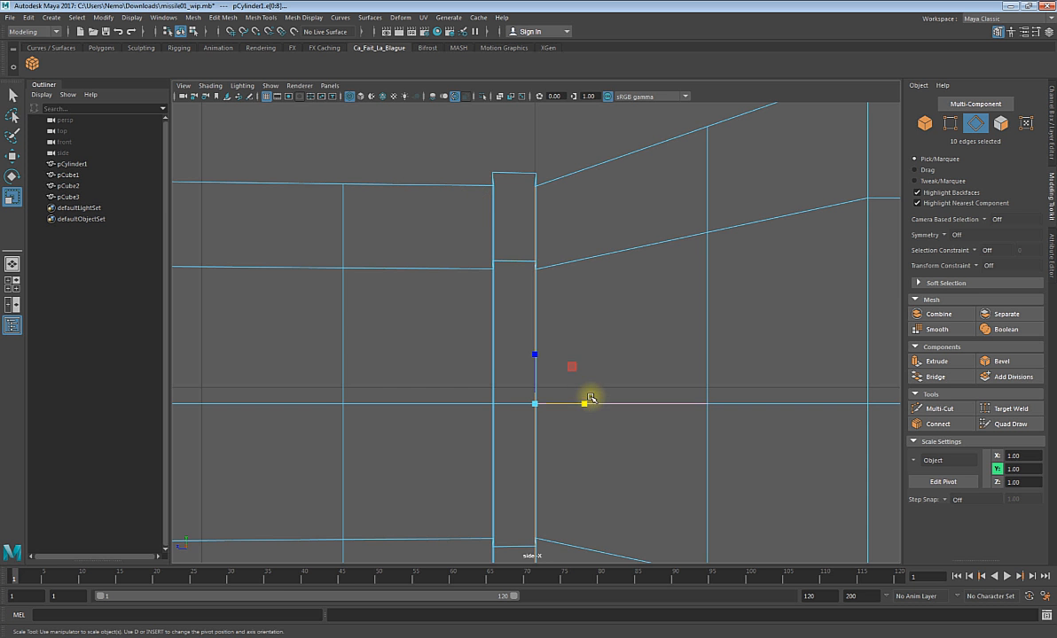
- In the full-size perspective view, edit the pivot of the collar's rear edge loop and set its scale axis orientation to World
scroll(571, 215, "down", 6)
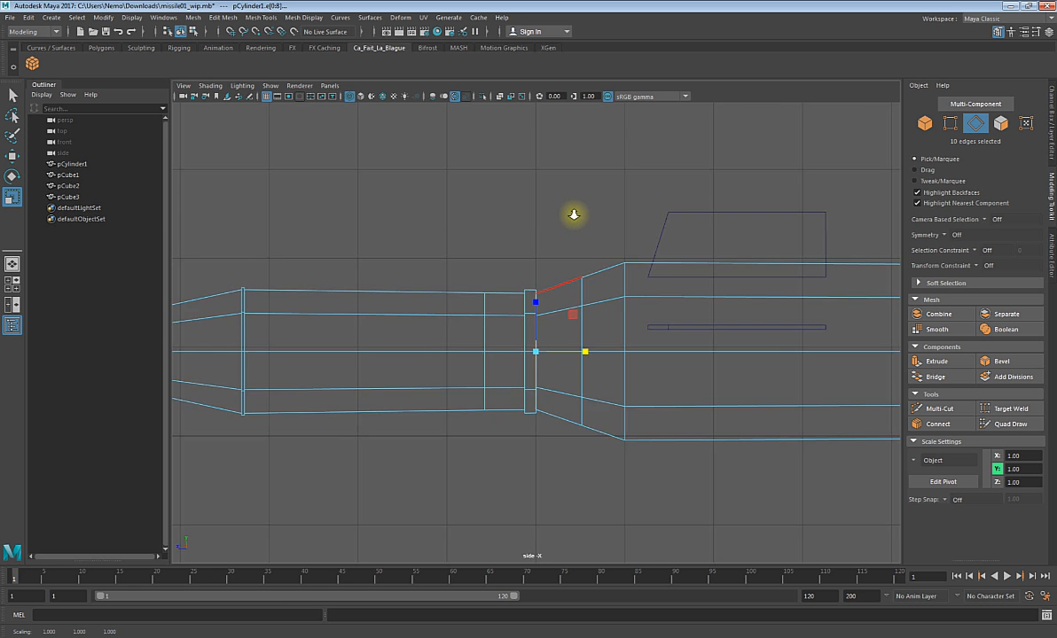
key("space")
scroll(636, 274, "up", 5)
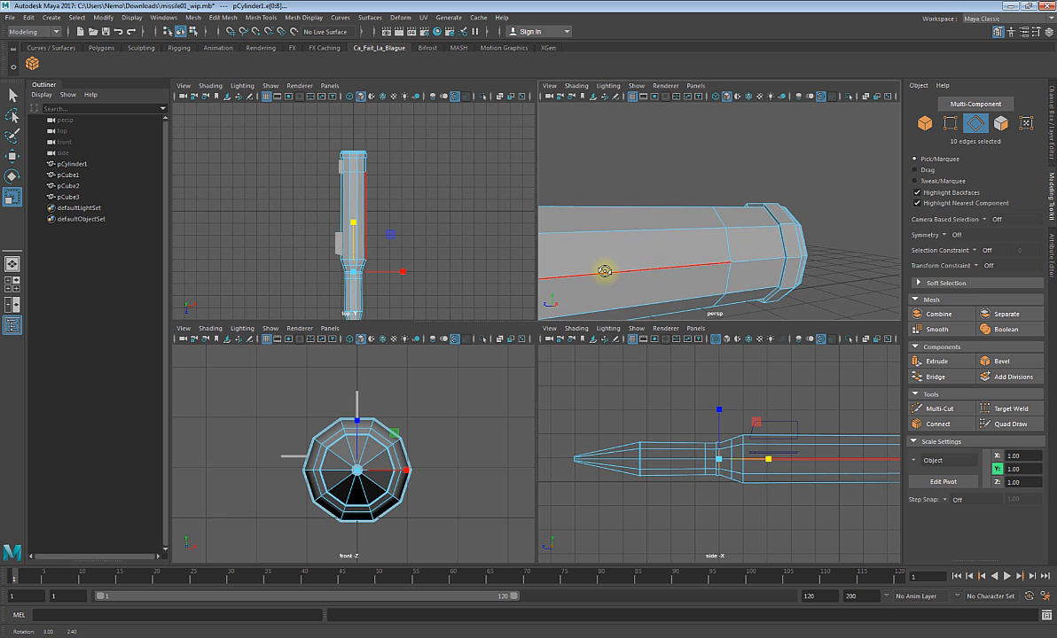
key("space")
scroll(565, 261, "down", 4)
key("f")
key("d")
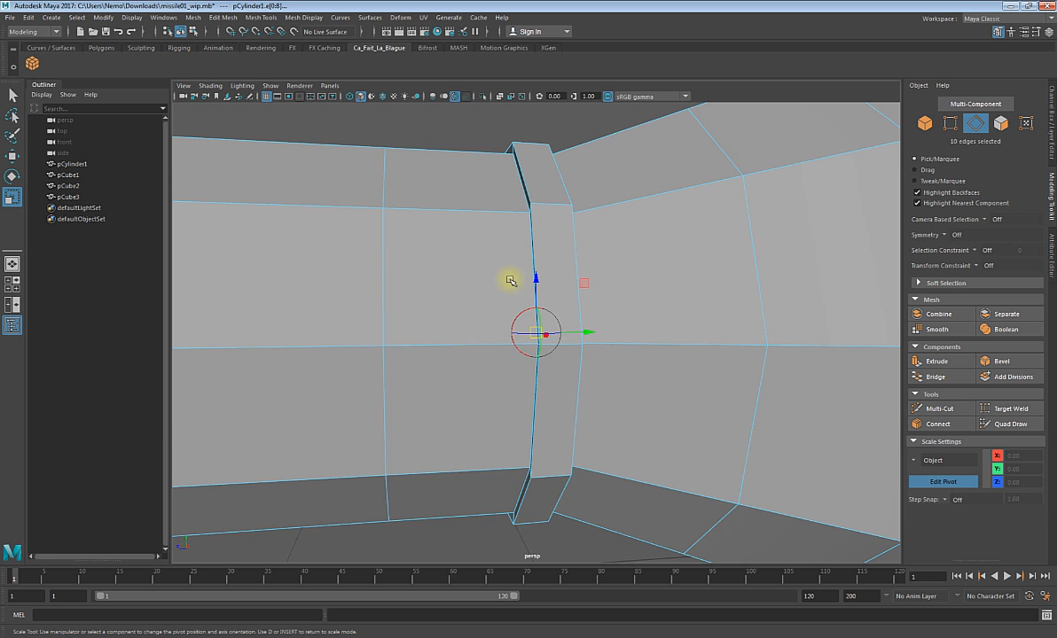
mouse_move(551, 315)
left_mouse_down("alt")
mouse_move(590, 335)
mouse_move(614, 292)
mouse_move(506, 286)
mouse_move(540, 301)
left_mouse_up("alt")
left_click(466, 246)
left_click(524, 283)
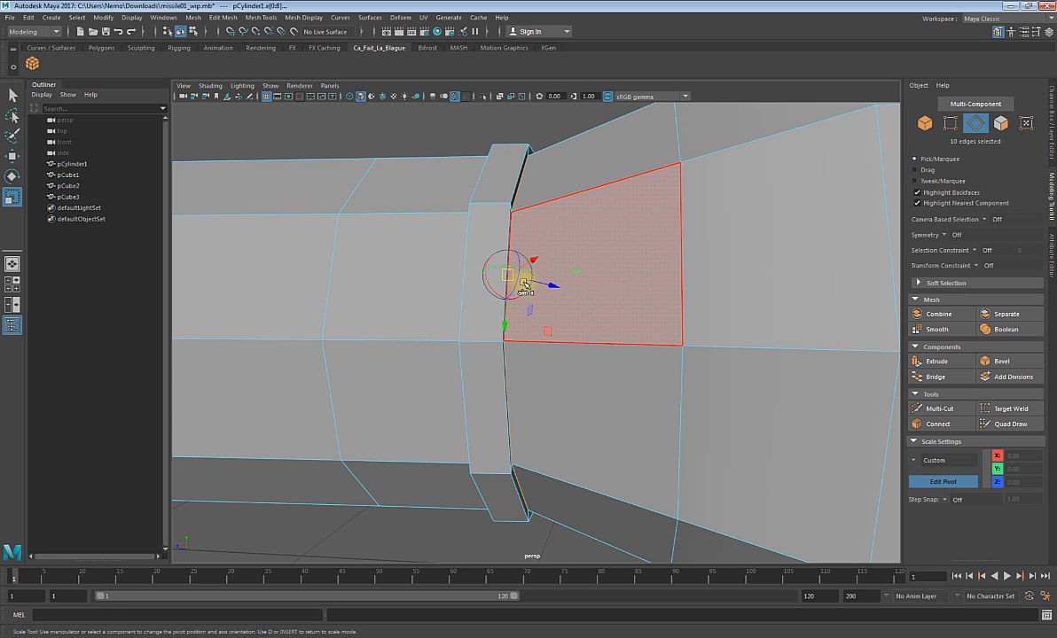
left_click(524, 283)
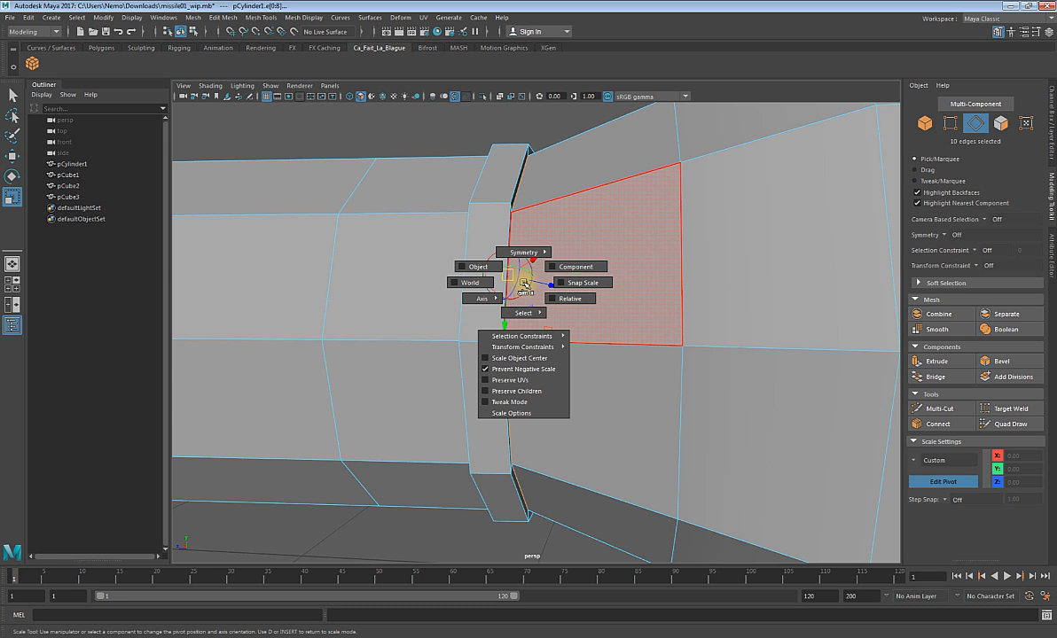
left_click(459, 283)
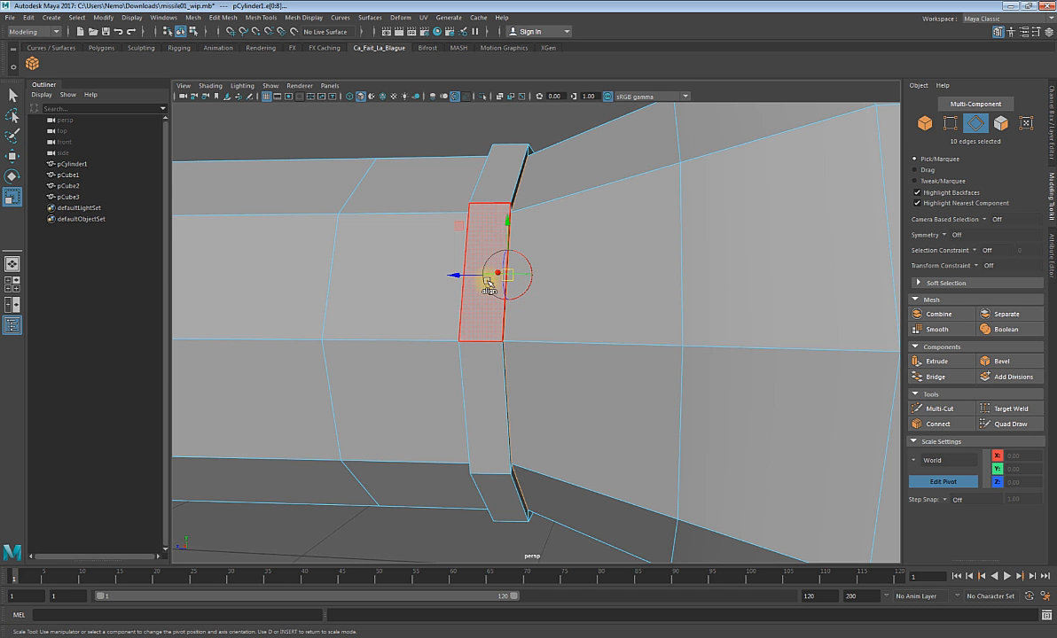
- Finish editing the pivot and try to scale the collar's rear edge loop along the missile's length in the side view
left_click_drag(467, 299, 482, 314, "alt")
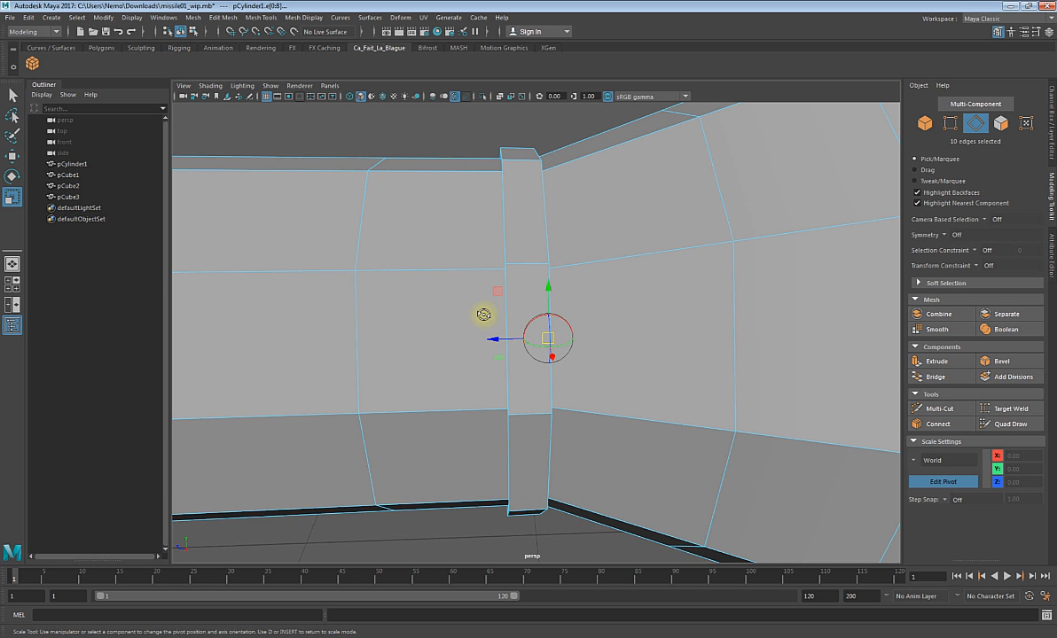
key("d")
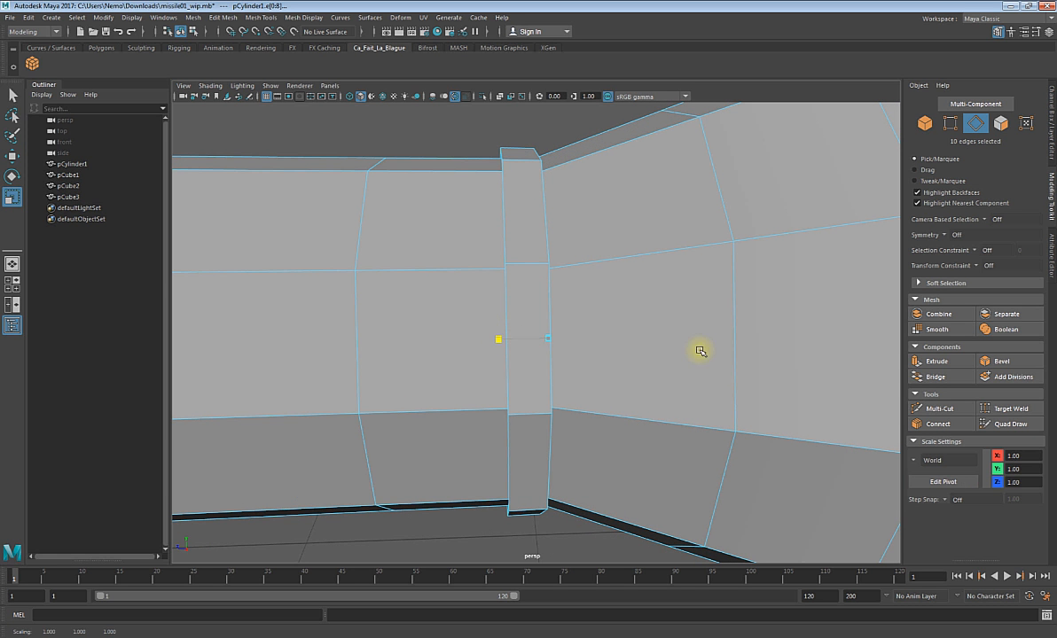
left_click_drag(701, 350, 582, 357, "alt")
key("space")
key("space")
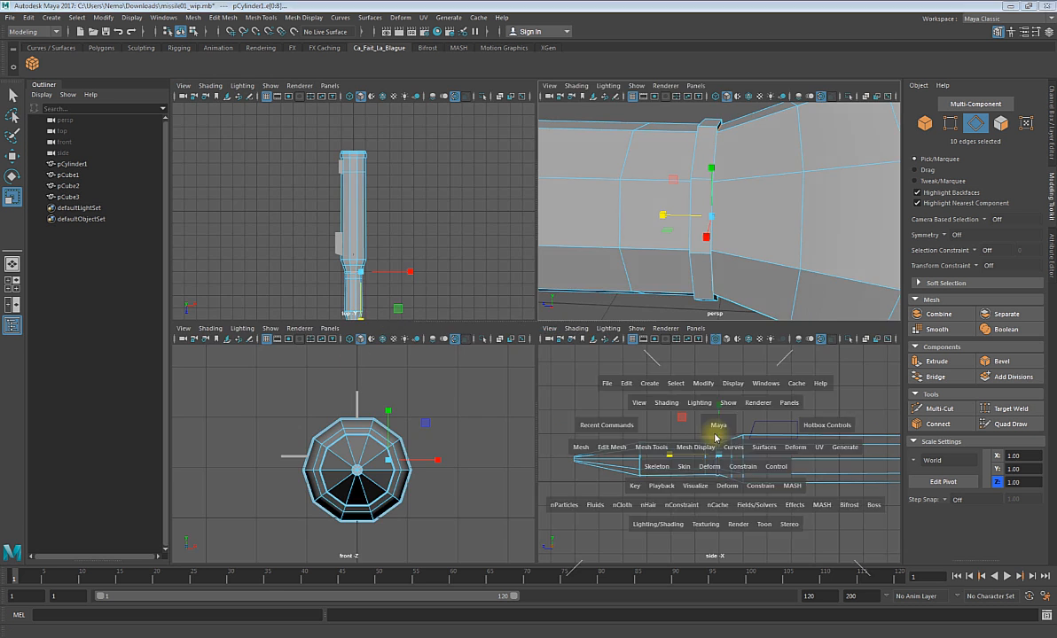
scroll(608, 362, "up", 5)
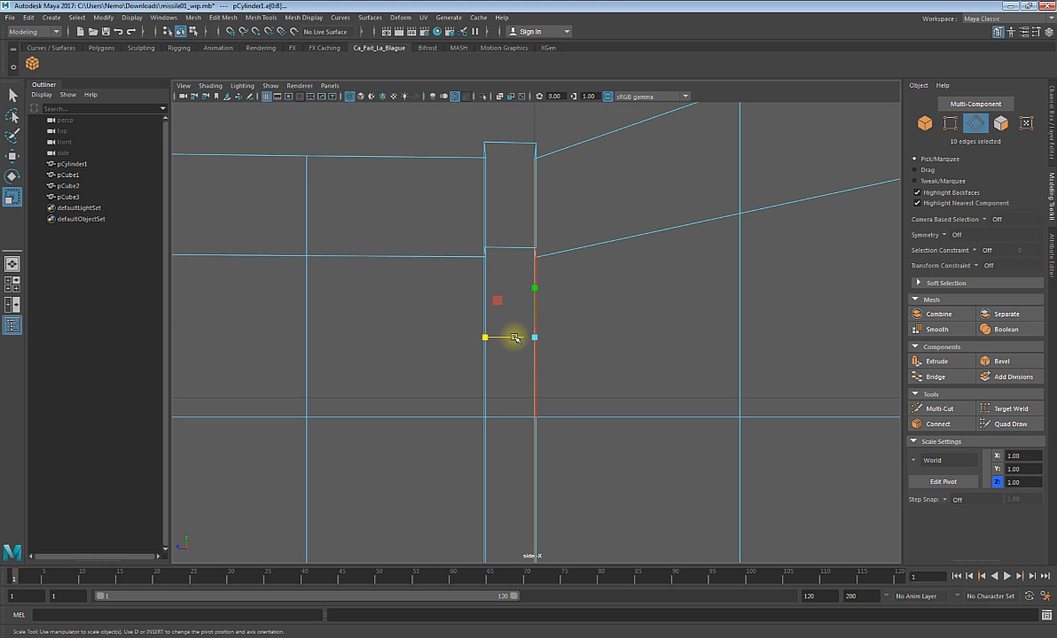
left_click_drag(494, 337, 587, 340)
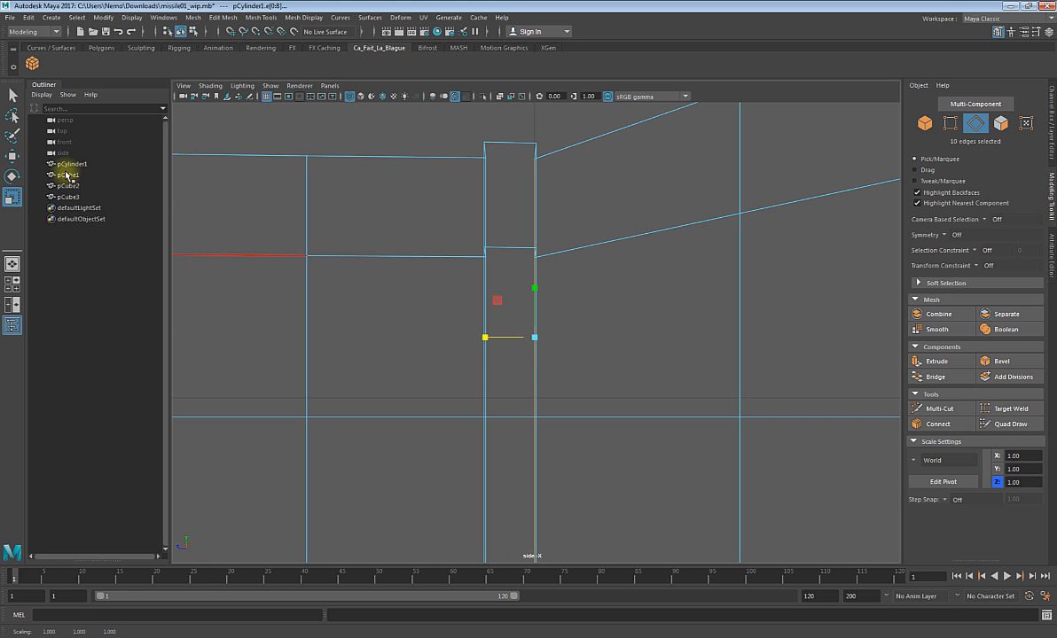
left_click(12, 176)
left_click(13, 196)
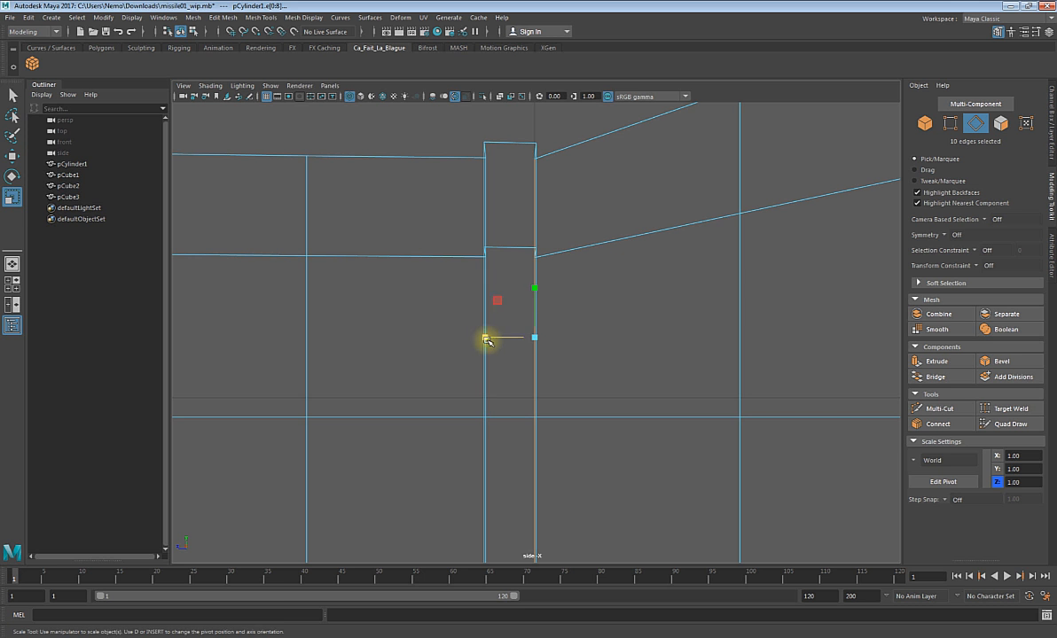
left_click_drag(485, 338, 648, 343)
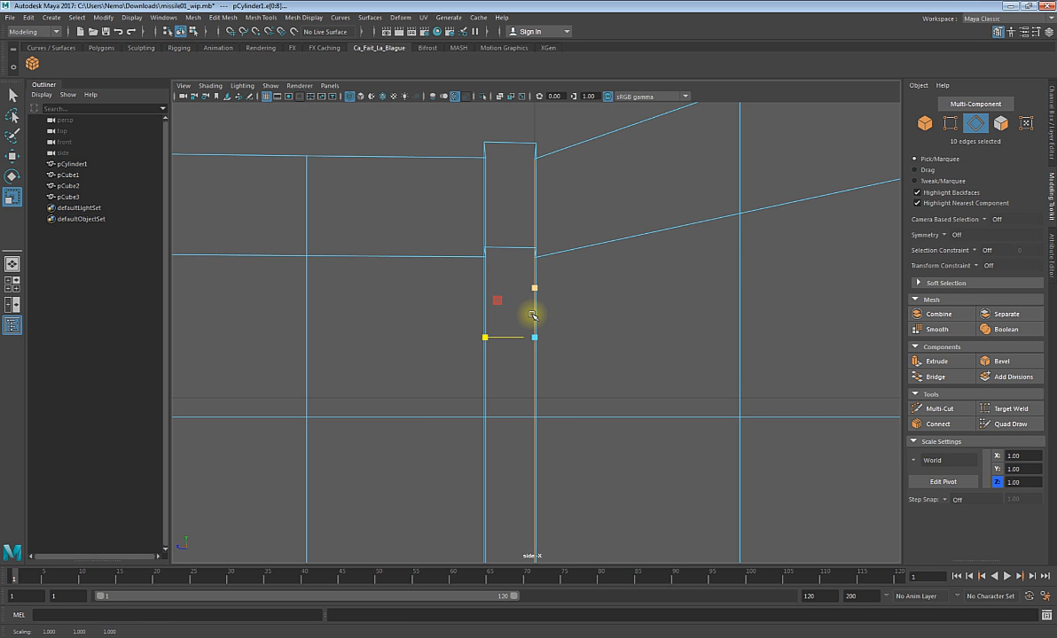
- Set the Scale tool's axis orientation to Object, and switch to the Move tool
double_click(13, 197)
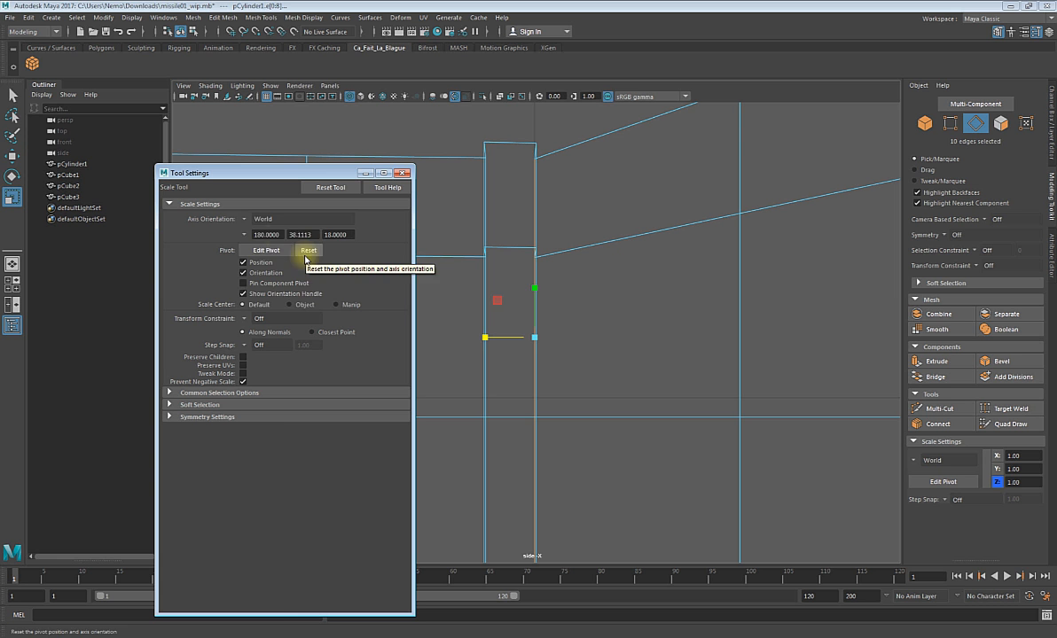
left_click(258, 222)
left_click(259, 224)
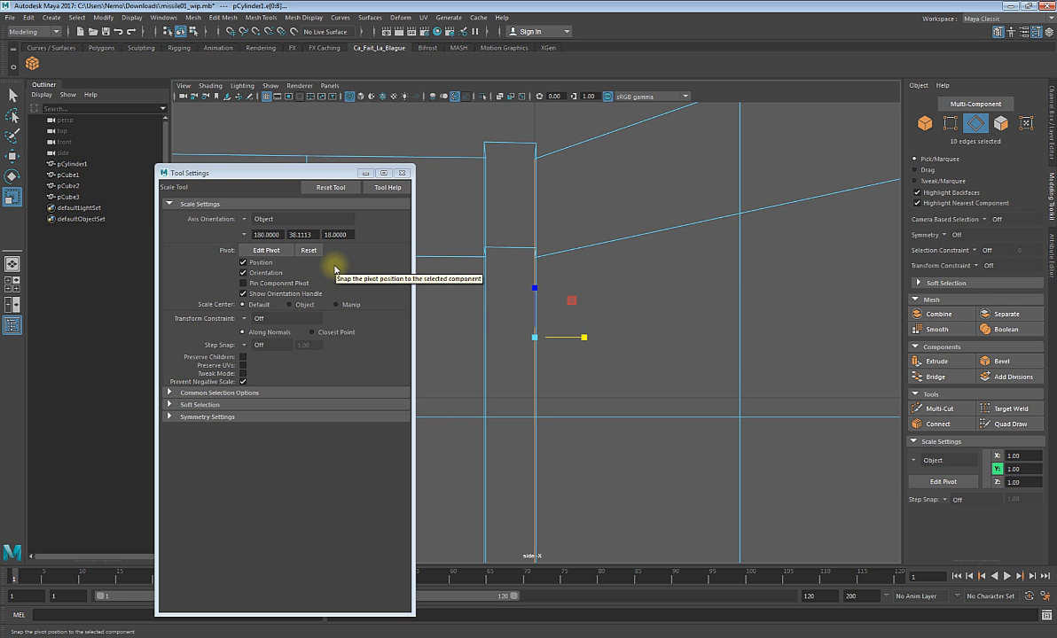
key("w")
left_click(402, 174)
left_click(495, 318)
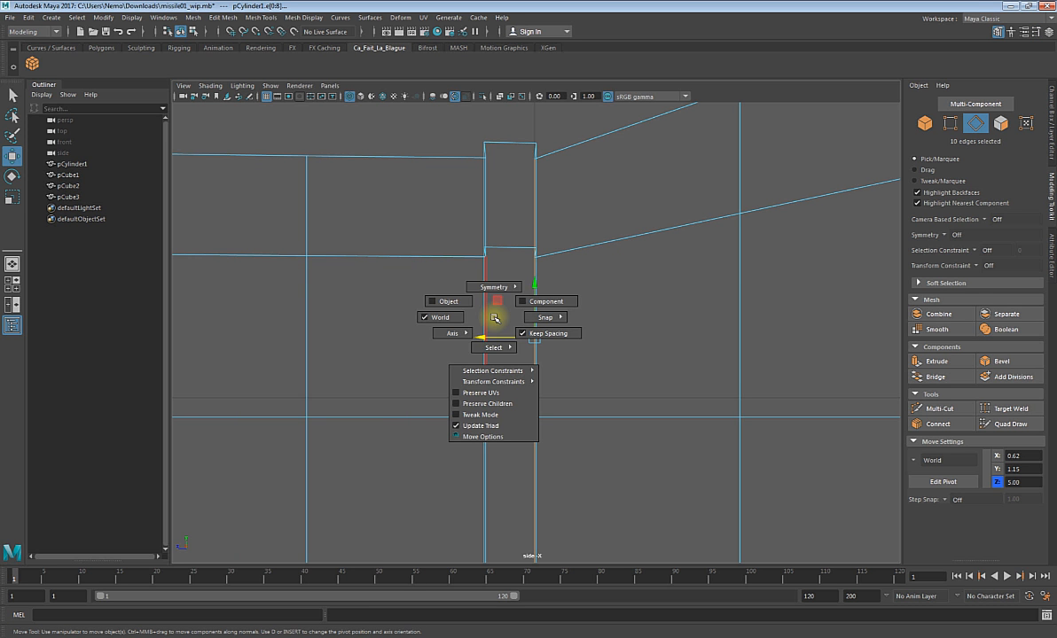
left_click(495, 319)
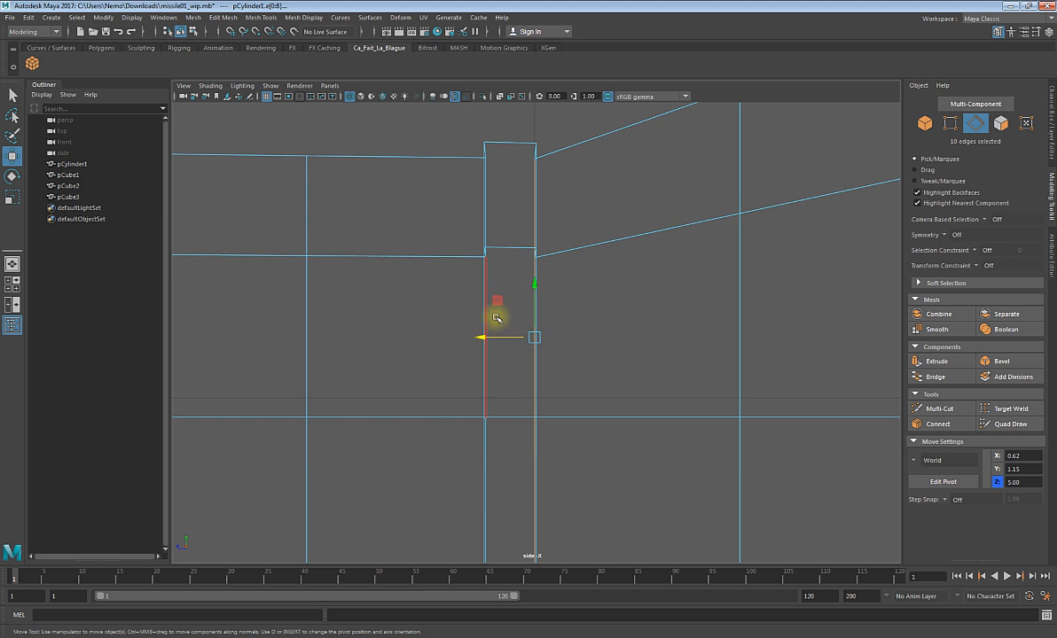
- Deselect the collar edges and return to object selection mode in the full-size perspective view
scroll(501, 318, "down", 5)
left_click(761, 190)
left_click(758, 217)
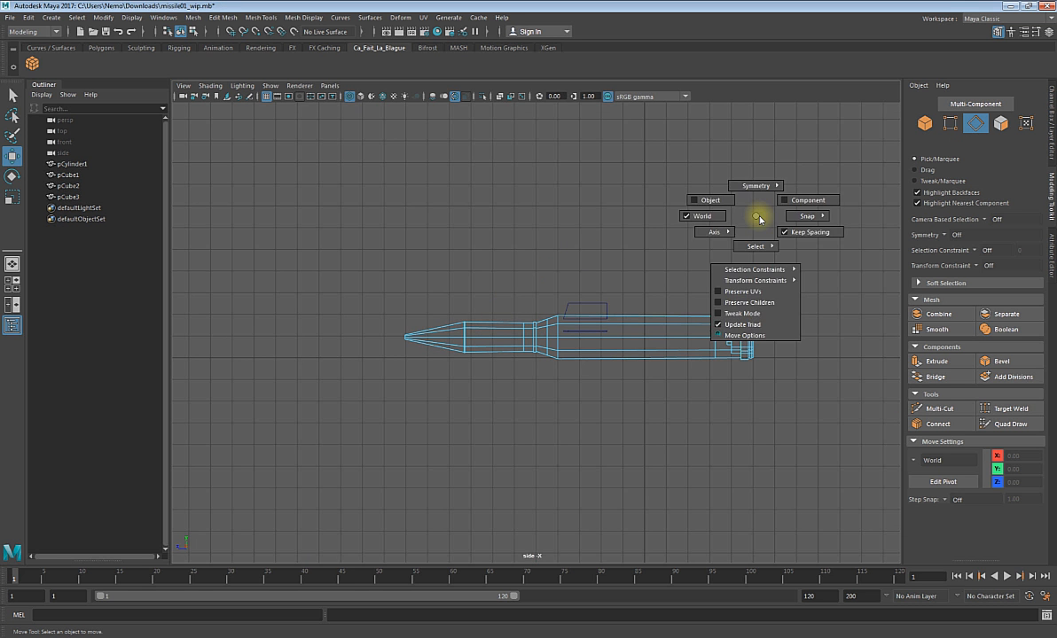
key("space")
key("f")
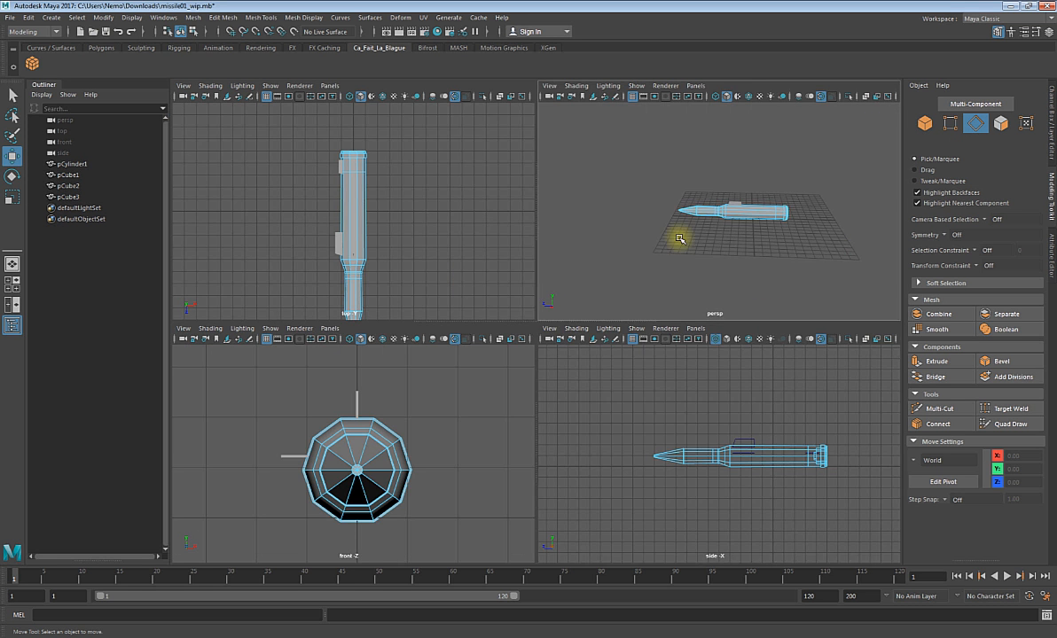
key("space")
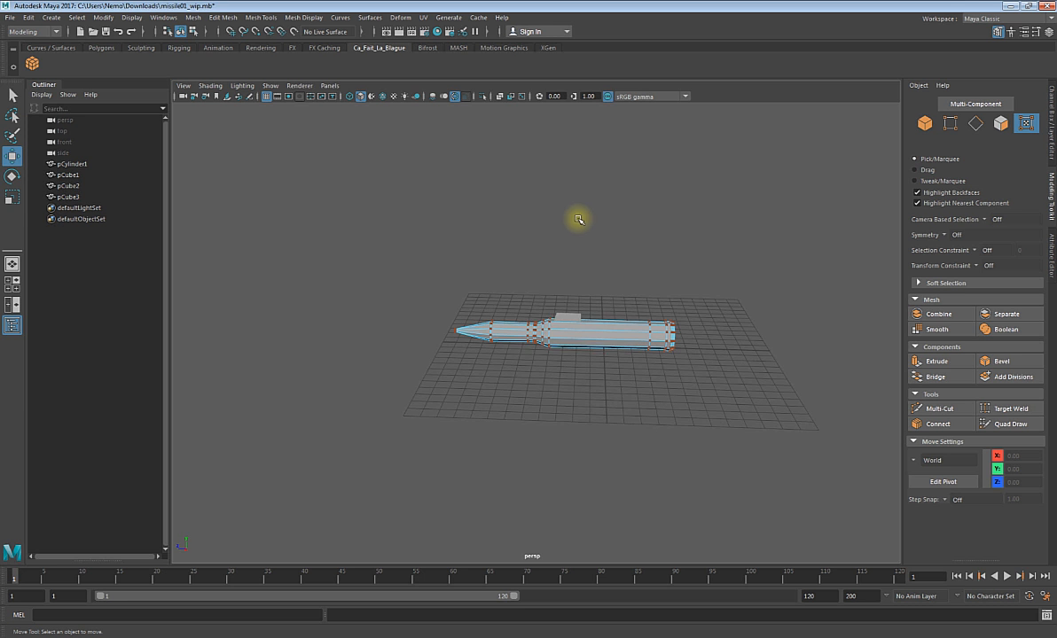
right_click(576, 219)
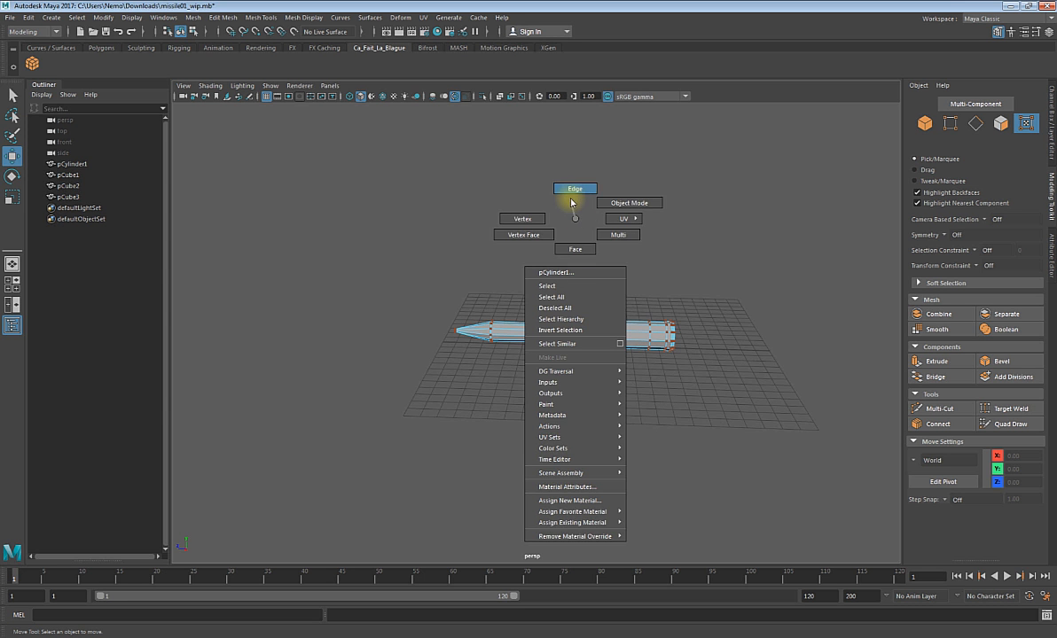
left_click(572, 188)
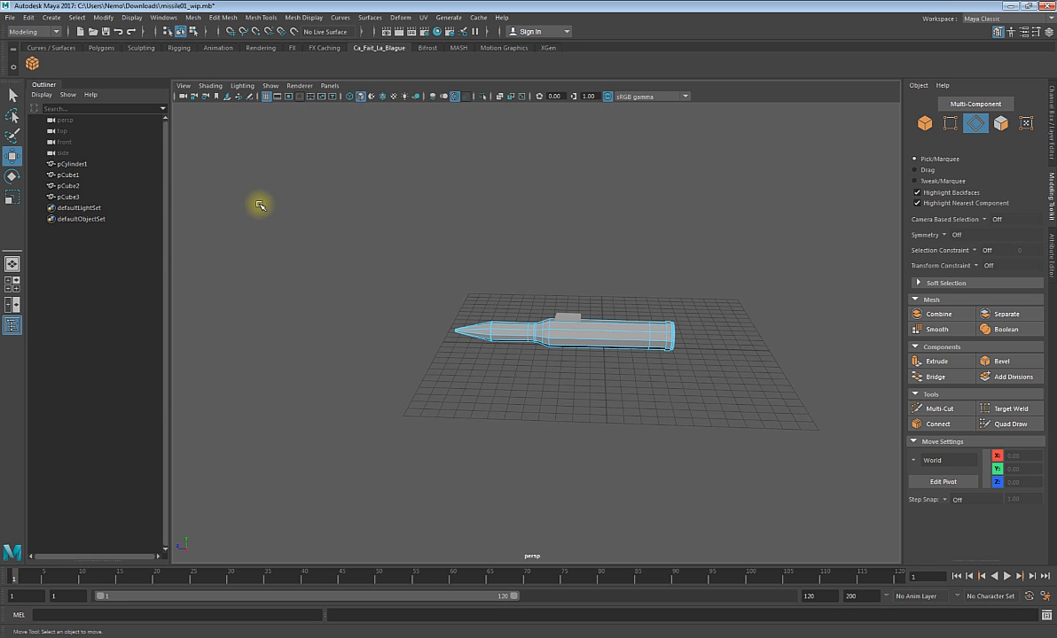
right_click_drag(310, 198, 337, 172)
left_click(350, 195)
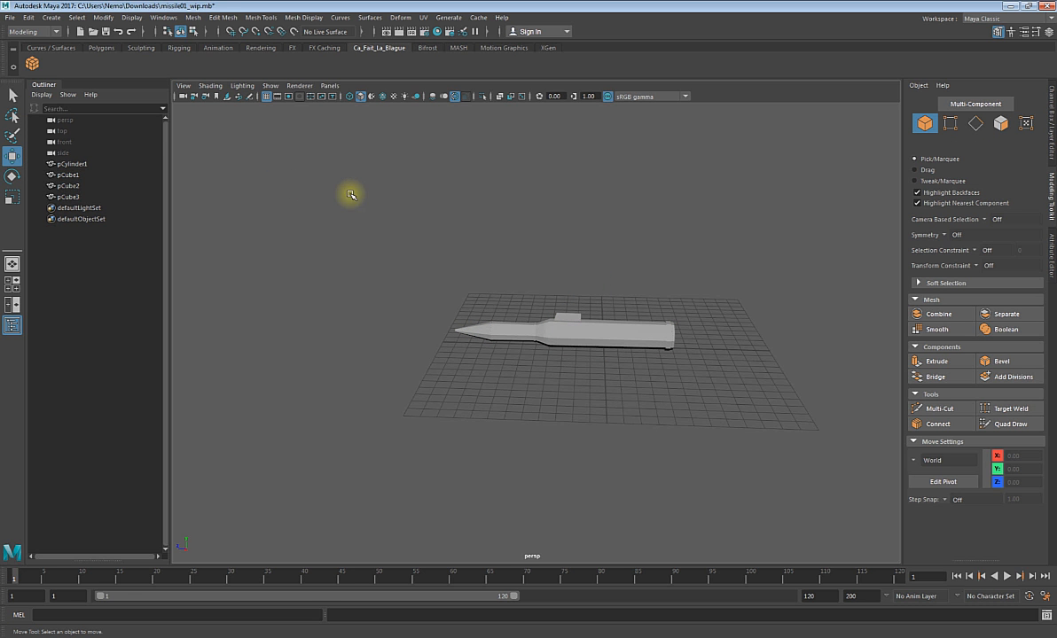
- Select the missile body pCylinder1 and bring up the Move tool's axis orientation options
left_click_drag(370, 191, 473, 299)
left_click(480, 330)
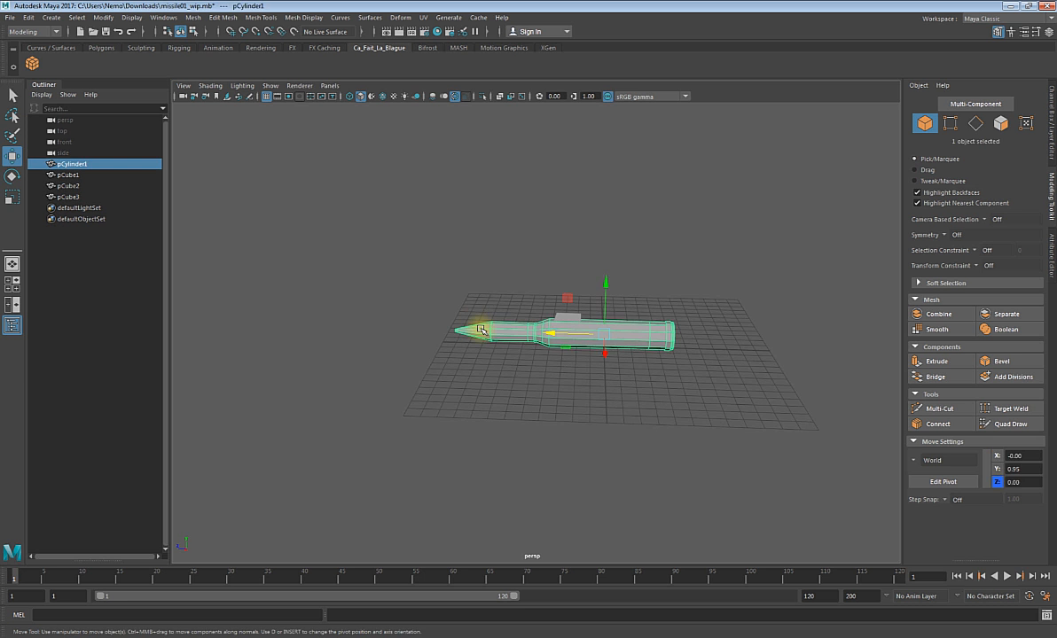
left_click(475, 321)
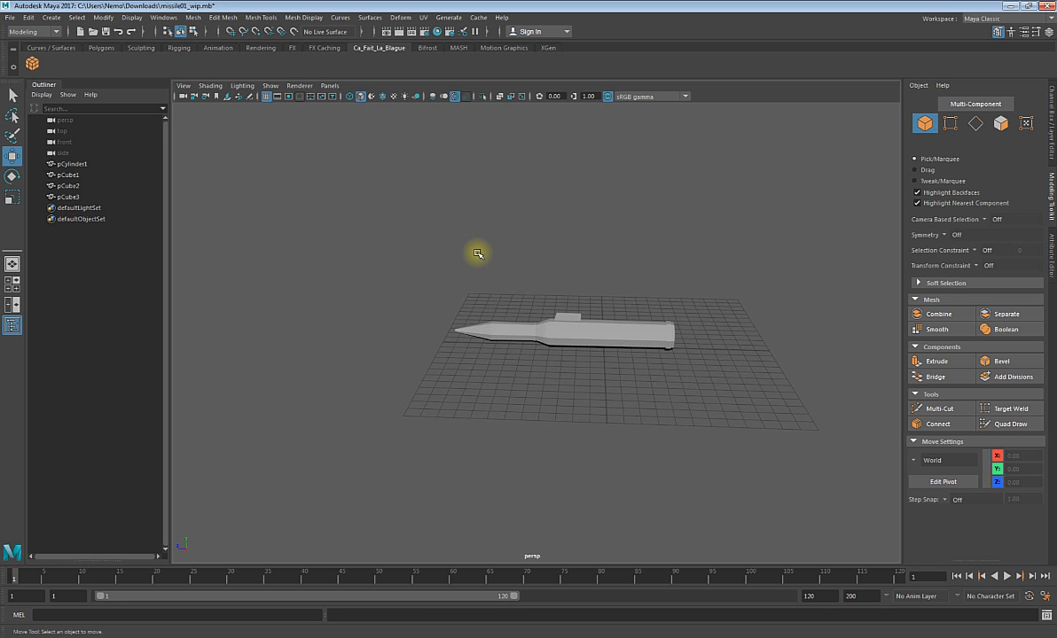
key("w")
left_click(502, 277)
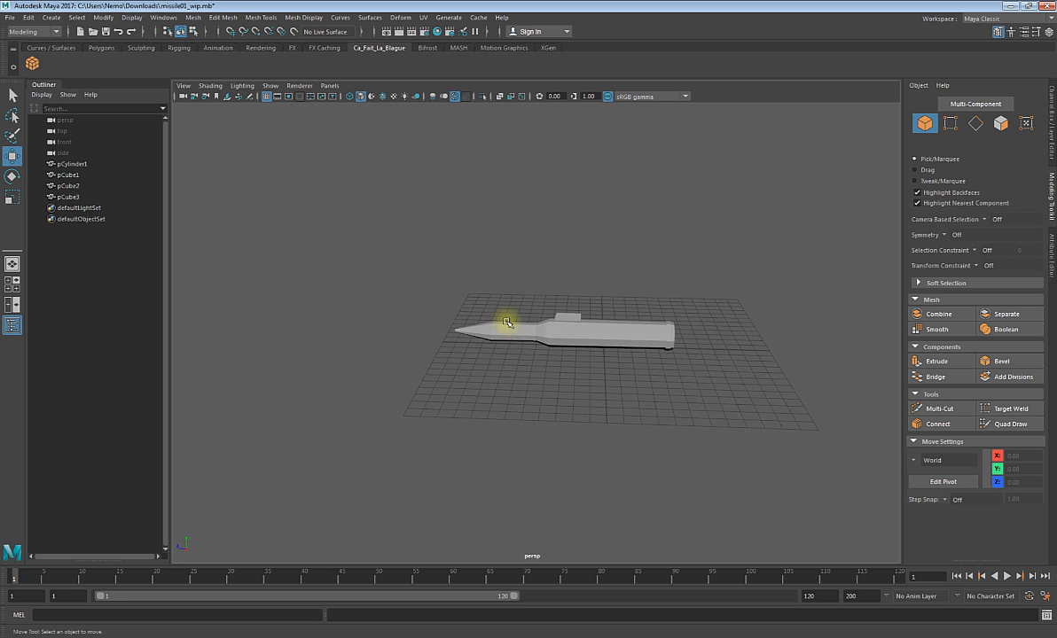
left_click(505, 326)
key("w")
left_click(512, 277)
left_click(513, 298)
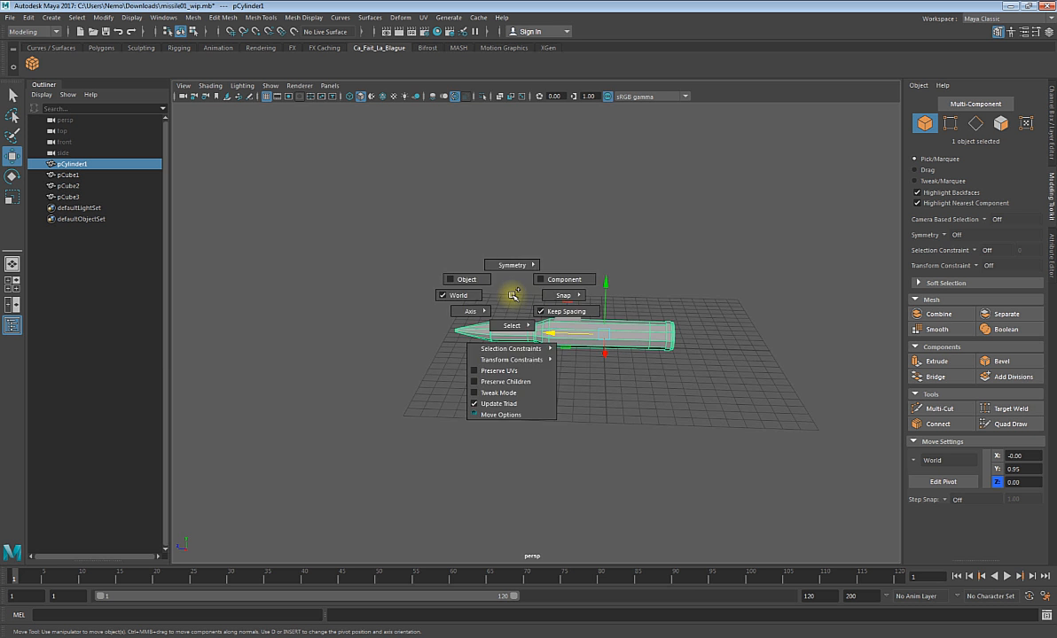
- Examine the missile's collar, tapered section and nose from several angles
scroll(543, 335, "up", 5)
scroll(542, 336, "up", 5)
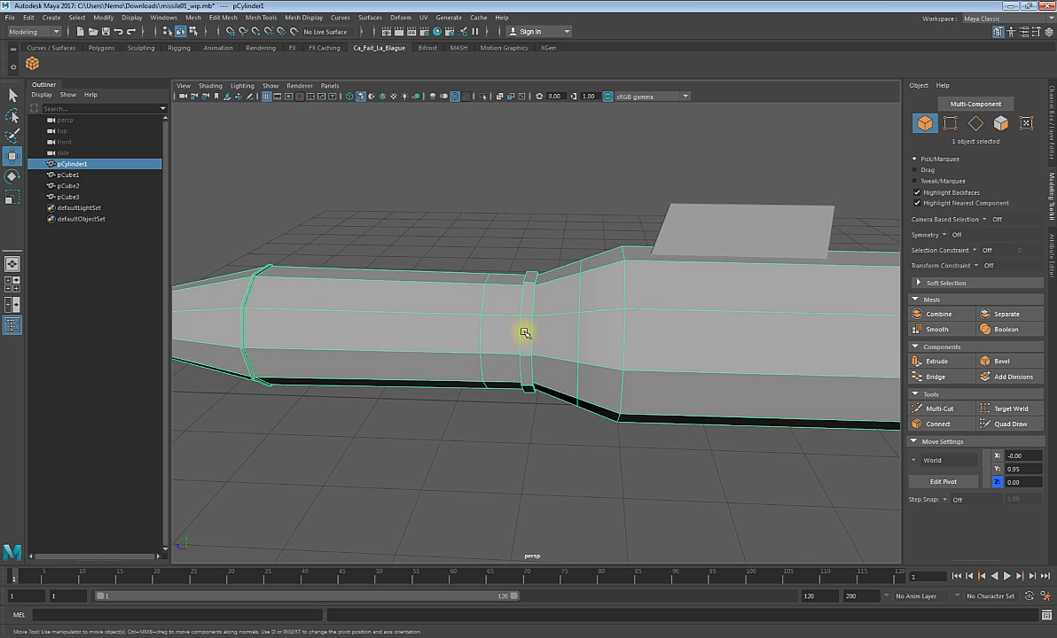
scroll(488, 323, "down", 5)
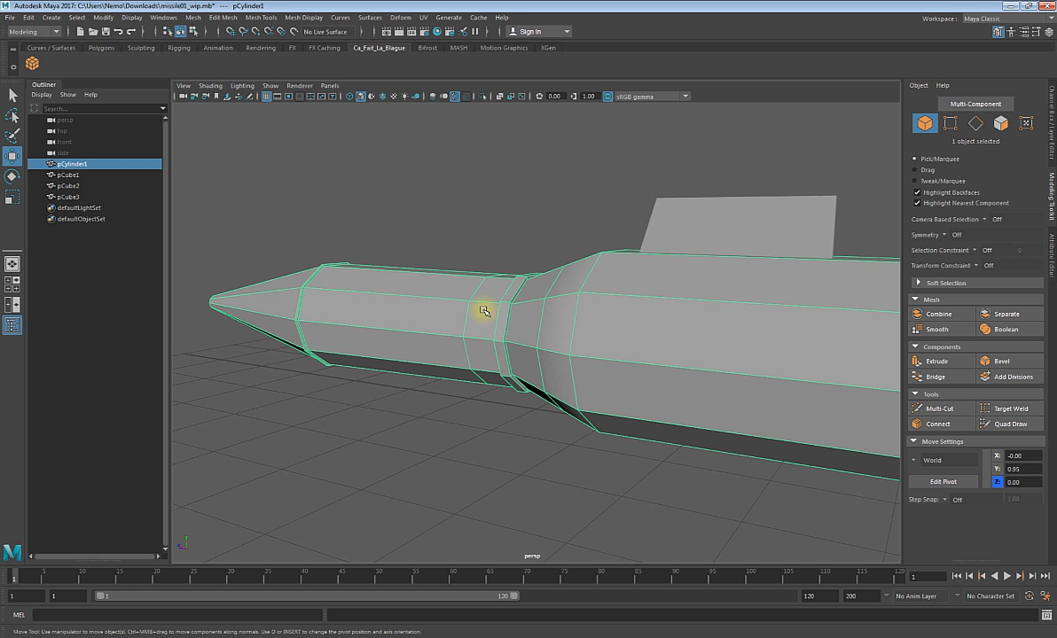
left_click_drag(568, 307, 620, 313, "alt")
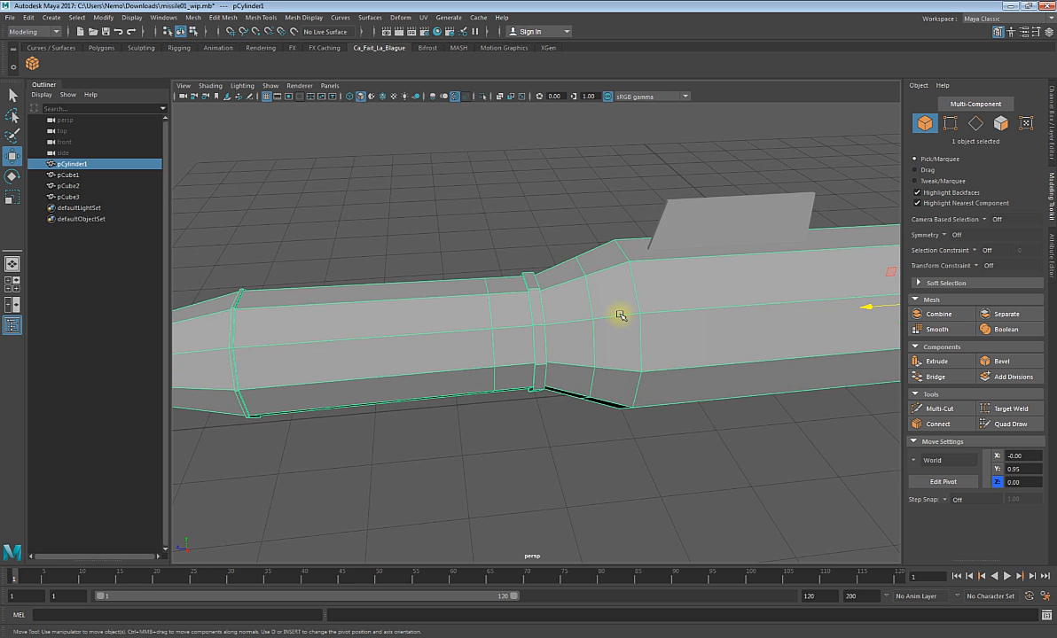
scroll(622, 314, "down", 5)
middle_click_drag(623, 314, 452, 335, "alt")
left_click_drag(451, 336, 611, 337, "alt")
scroll(467, 325, "down", 5)
scroll(466, 333, "up", 8)
left_click_drag(531, 432, 536, 337, "alt")
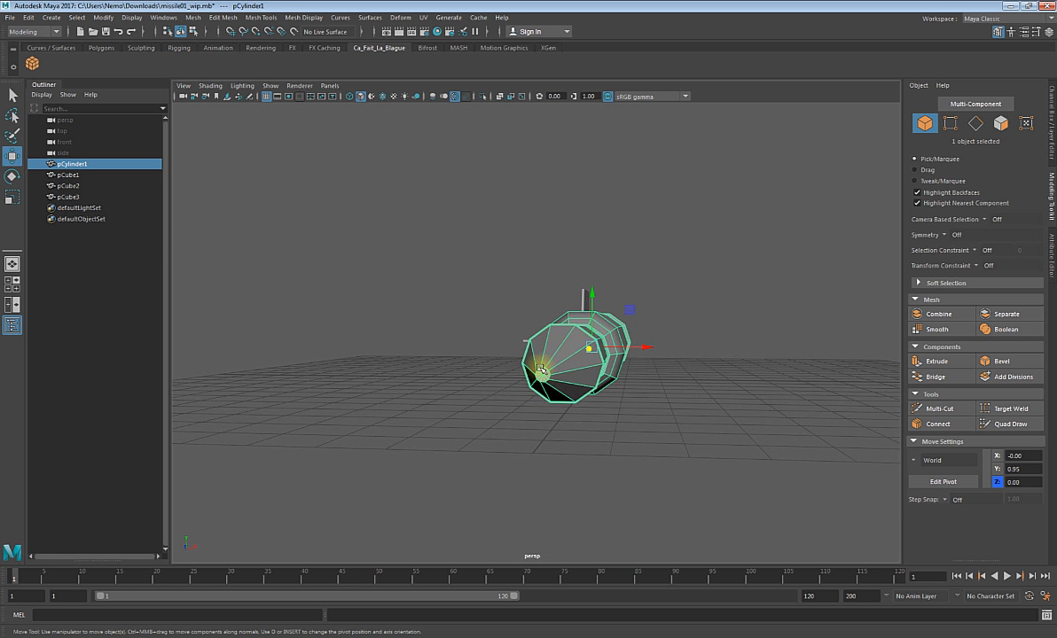
- Switch to face selection and select the ten small faces capping the missile's nose tip
right_click_drag(536, 332, 538, 366)
left_click_drag(534, 370, 247, 339)
left_click(545, 376)
key("ctrl+z")
left_click_drag(248, 342, 427, 426, "alt")
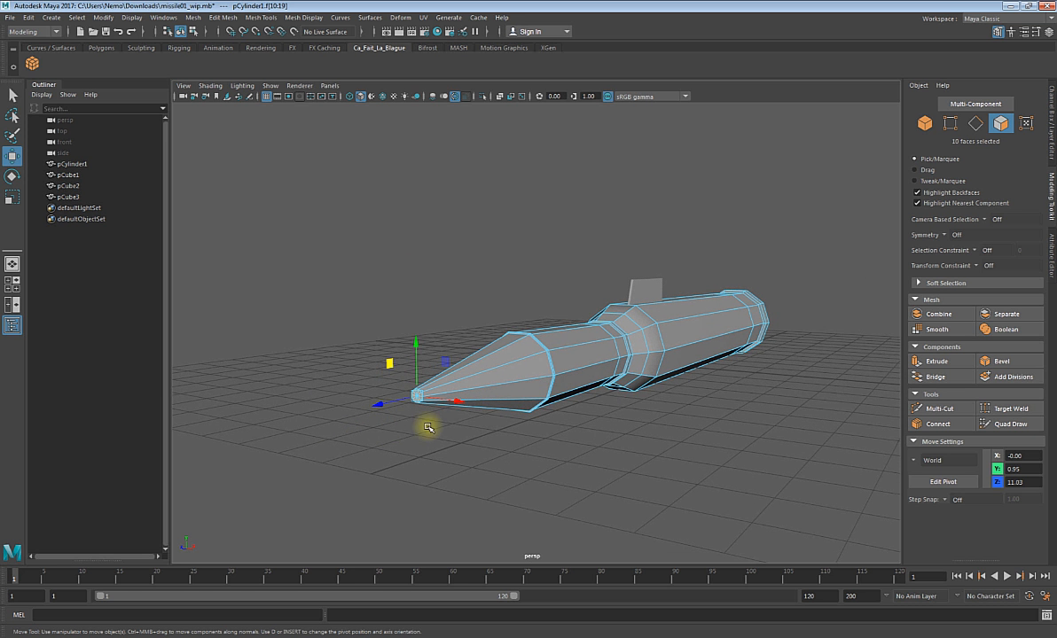
- Extrude the nose tip faces with a Local Translate Z of 1.306 and flare them outward with an Offset of -0.9
left_click(946, 363)
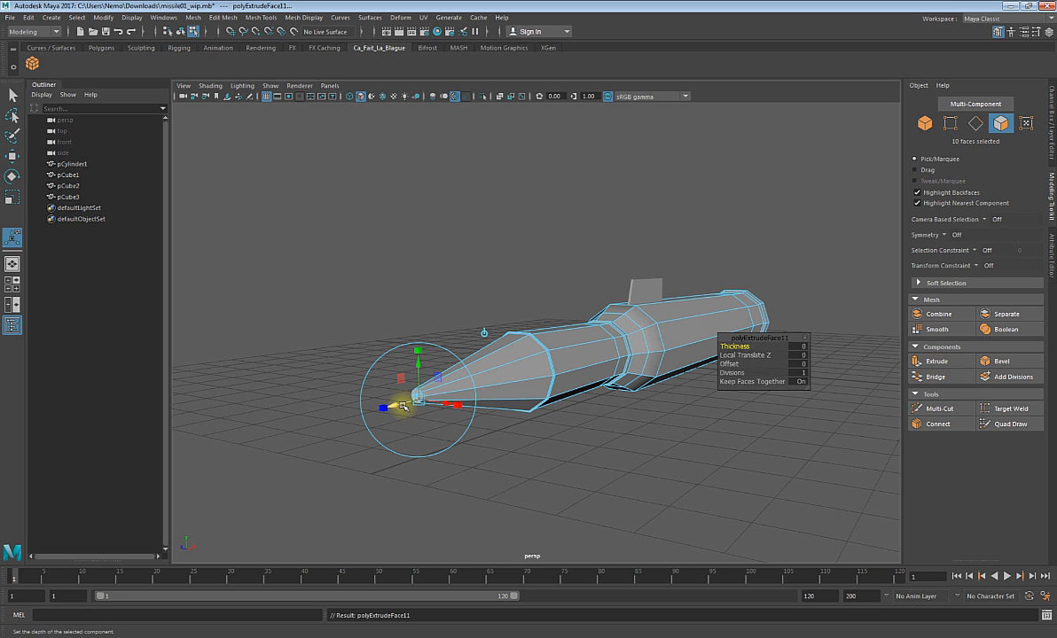
left_click_drag(392, 407, 353, 413)
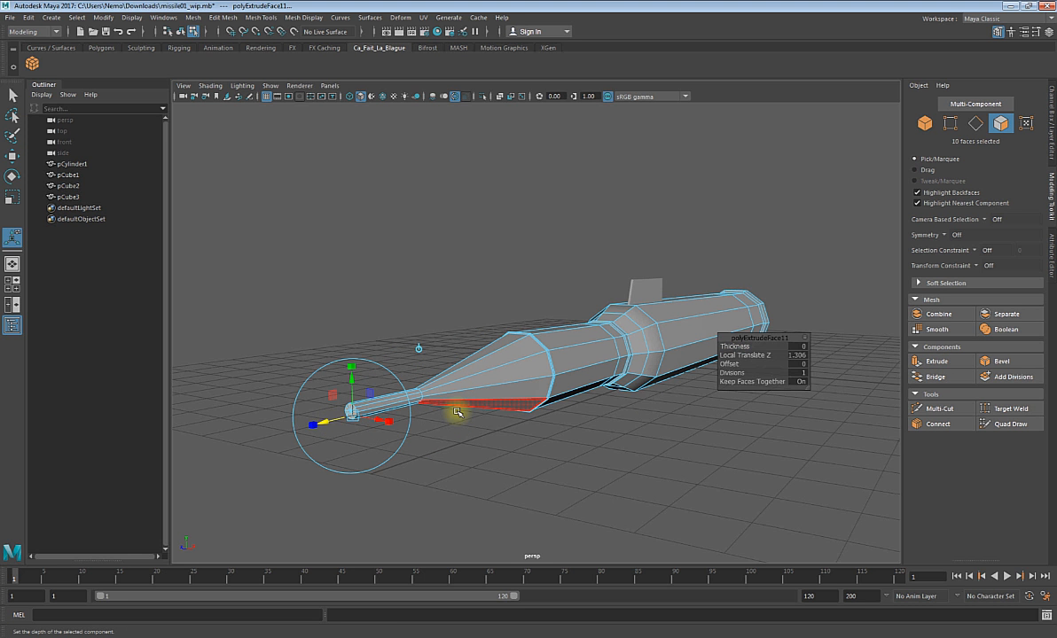
left_click_drag(725, 363, 717, 363)
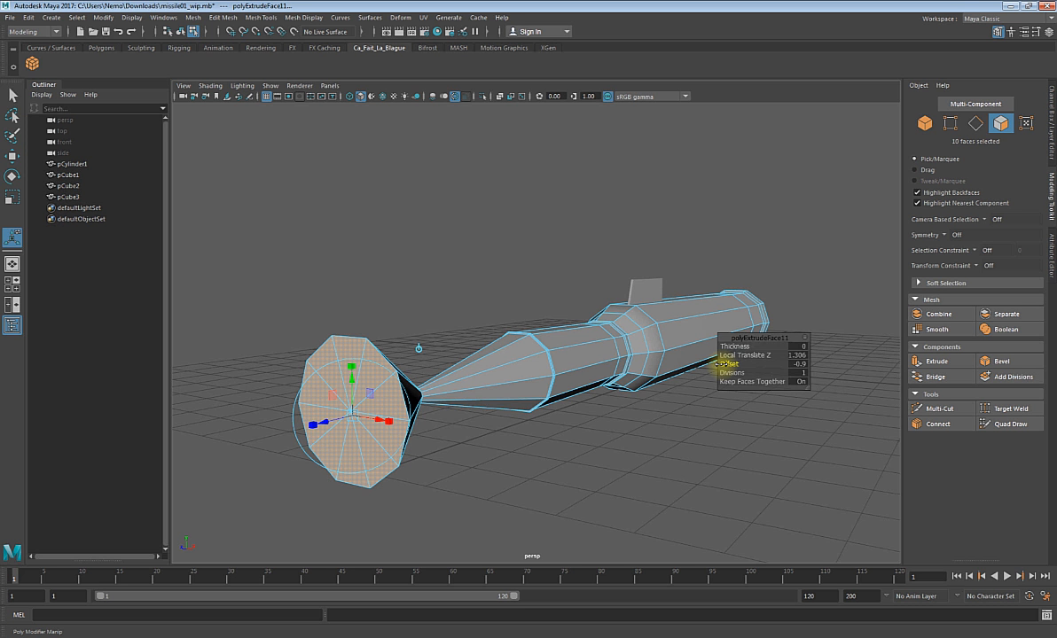
left_click_drag(569, 348, 451, 391, "alt")
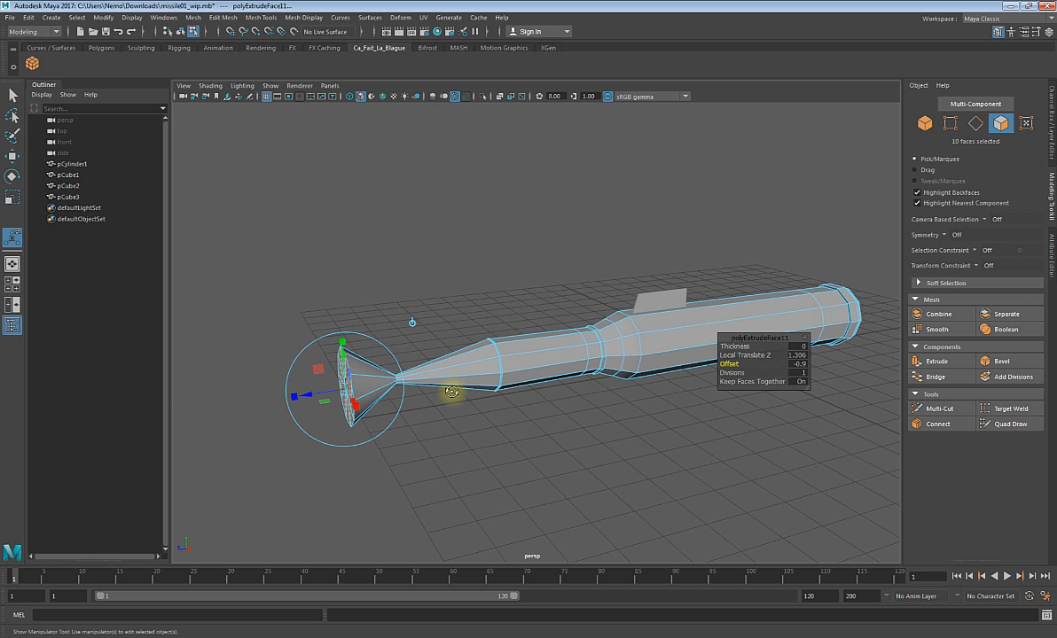
- Extrude the flared end faces forward into a cylinder, and extrude its end again with an Offset of -2.1
key("ctrl+e")
left_click_drag(726, 346, 759, 353)
key("ctrl+e")
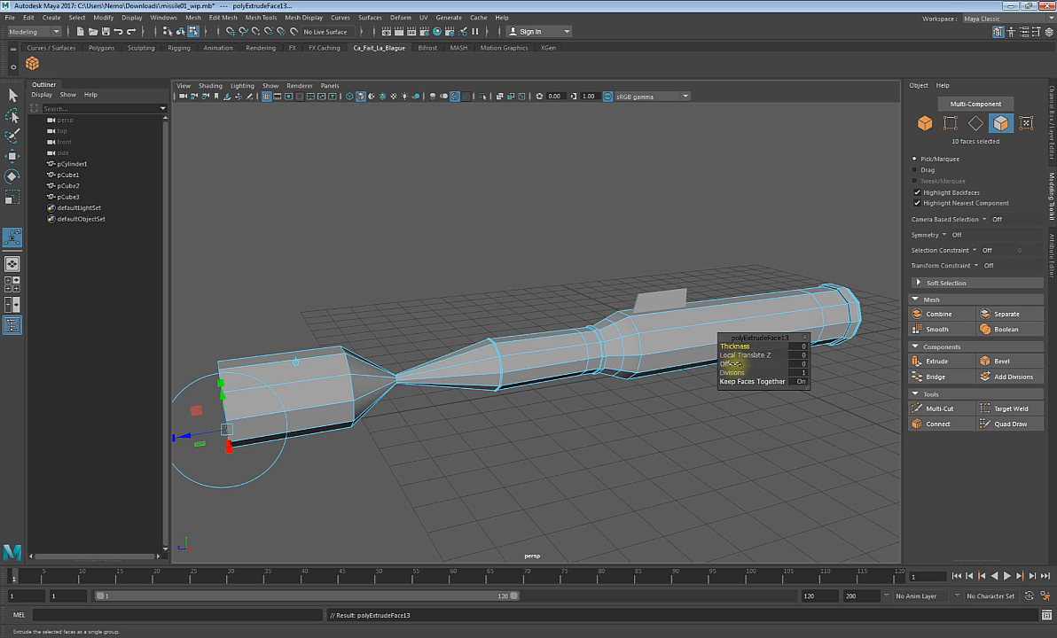
left_click_drag(729, 364, 717, 365)
left_click_drag(541, 365, 438, 374, "alt")
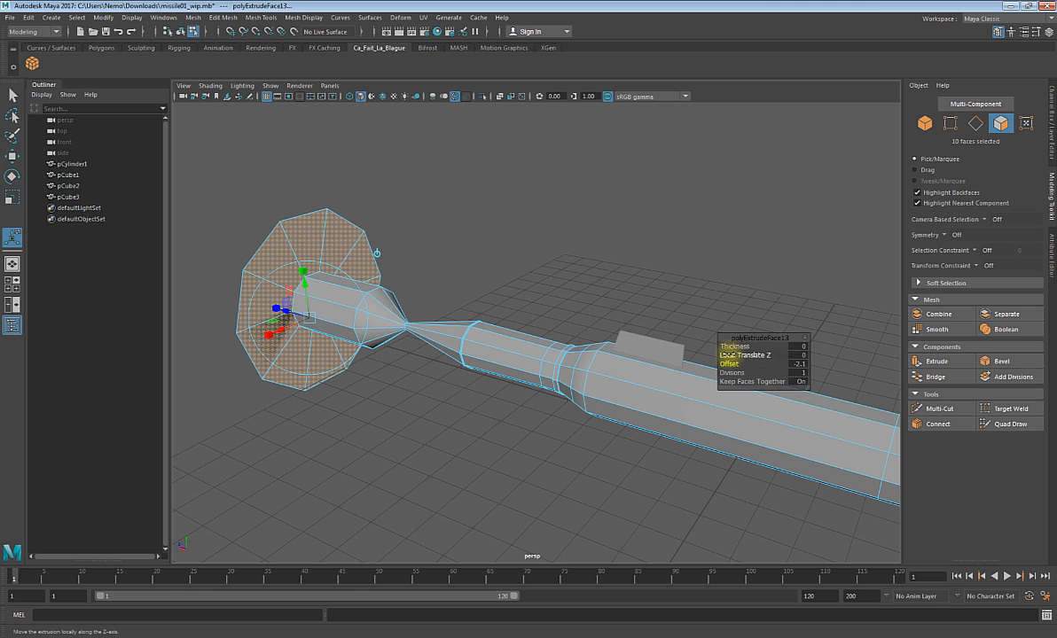
- Extrude the widened end faces again with a Thickness of 7.7
left_click_drag(734, 345, 719, 348)
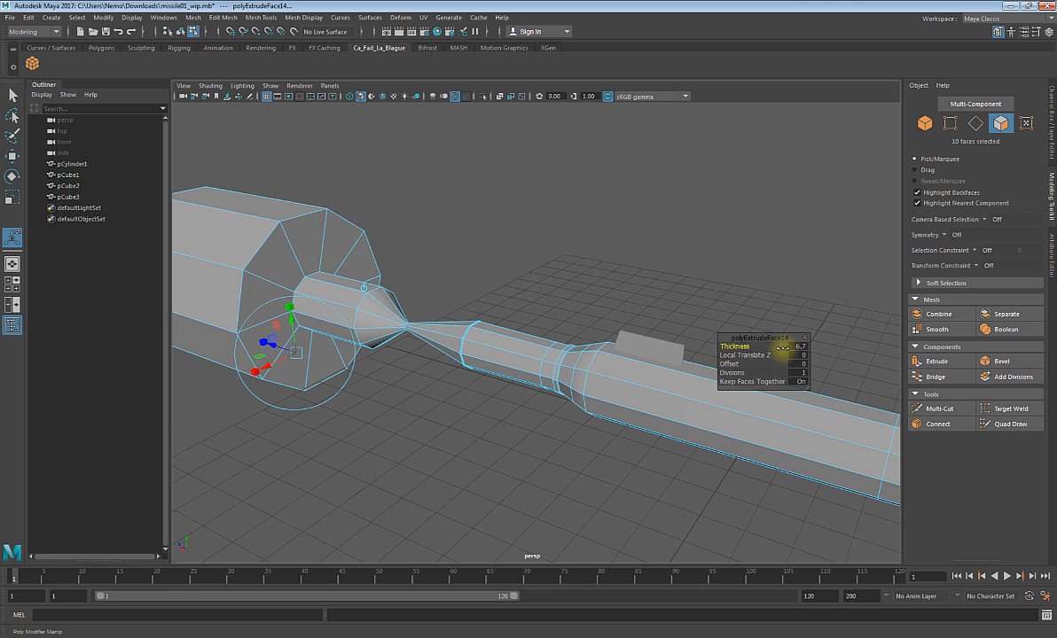
scroll(581, 354, "down", 3)
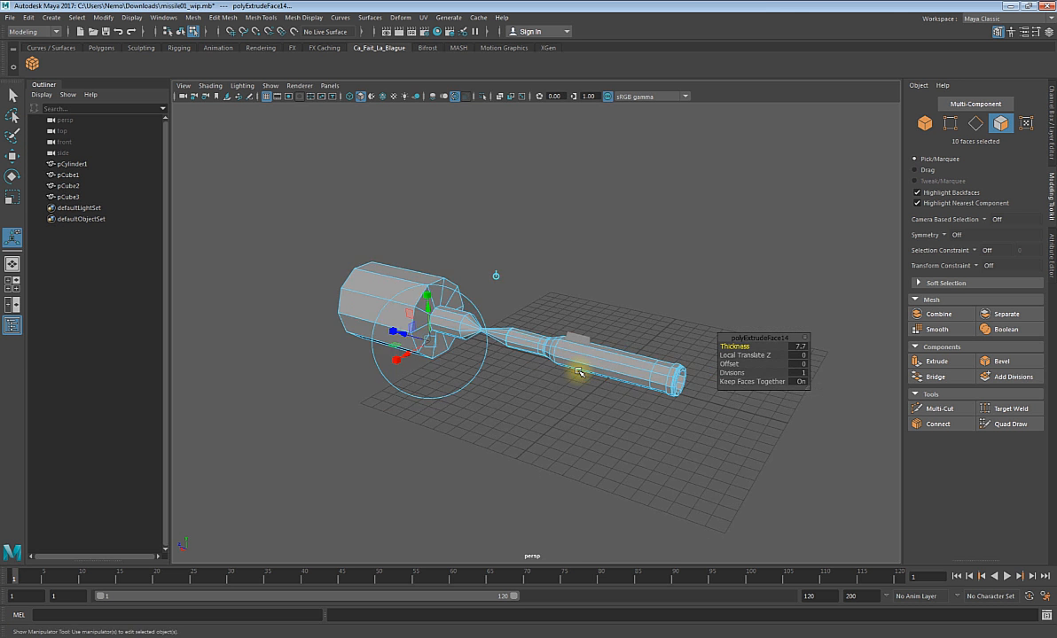
left_click_drag(574, 372, 657, 367, "alt")
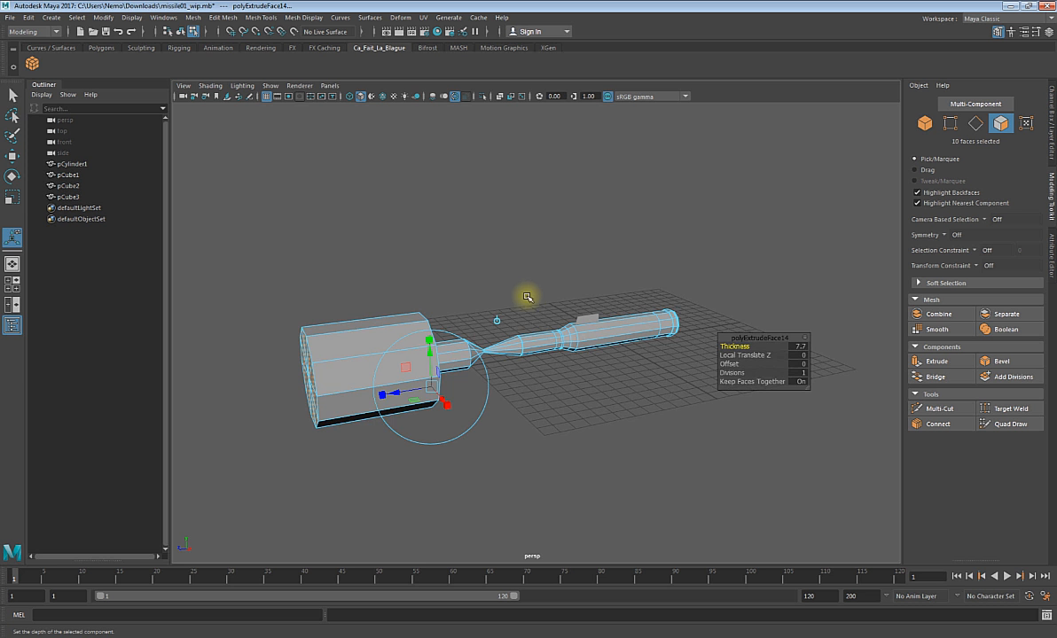
- Undo the practice extrusions on the missile's nose tip back to its original pointed shape
left_click_drag(526, 299, 503, 292, "alt")
key("ctrl+z")
key("ctrl+z")
key("ctrl+z")
key("ctrl+z")
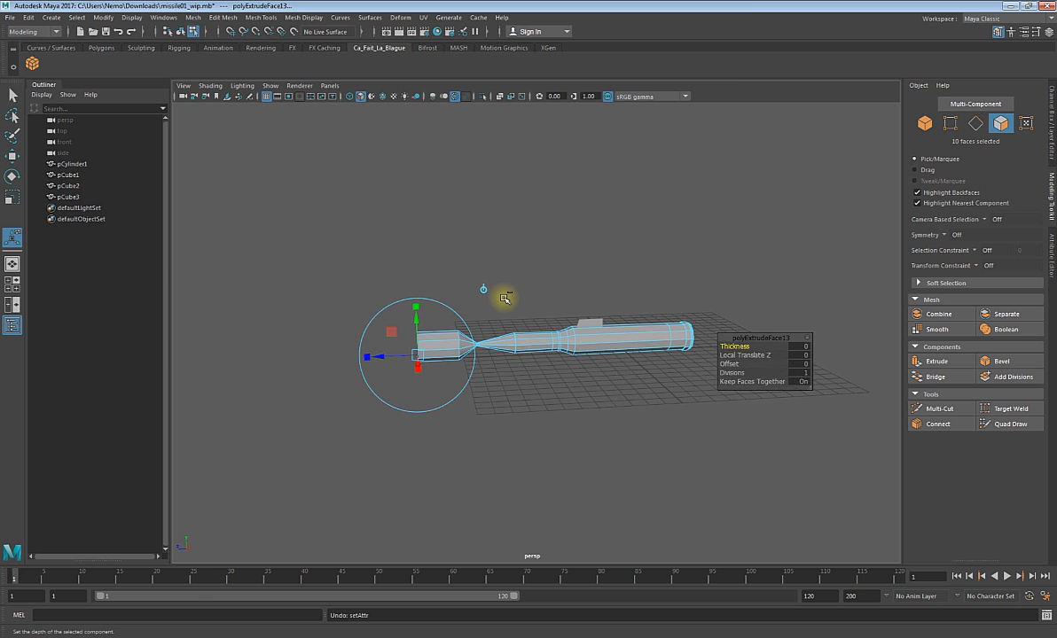
scroll(504, 327, "up", 6)
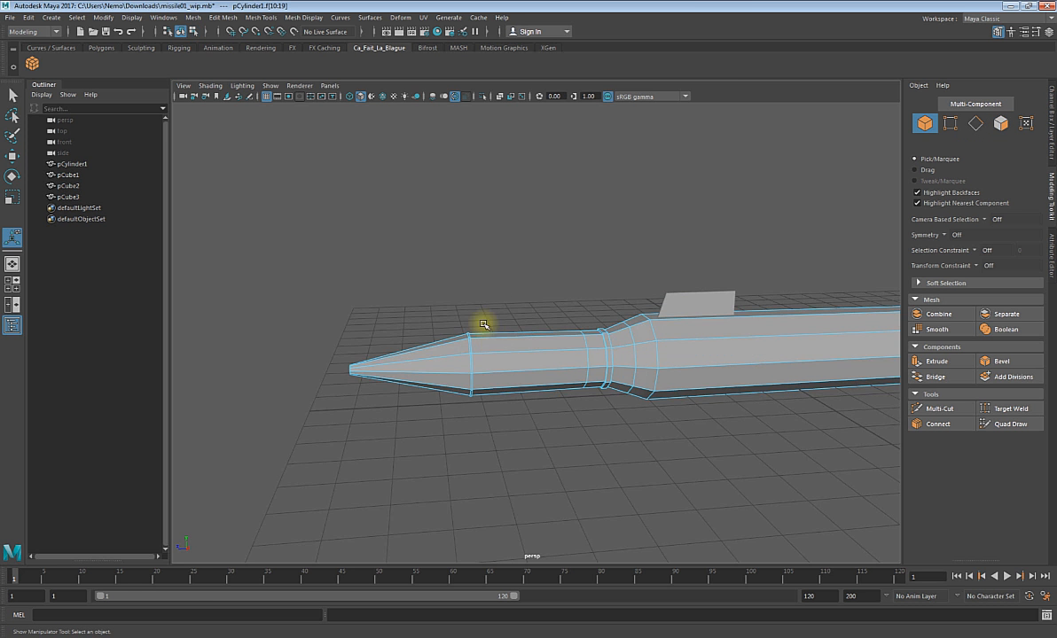
- Switch to edge selection and select the ten-edge loop around the rear rim of the collar
left_click_drag(483, 325, 458, 344, "alt")
scroll(552, 355, "up", 6)
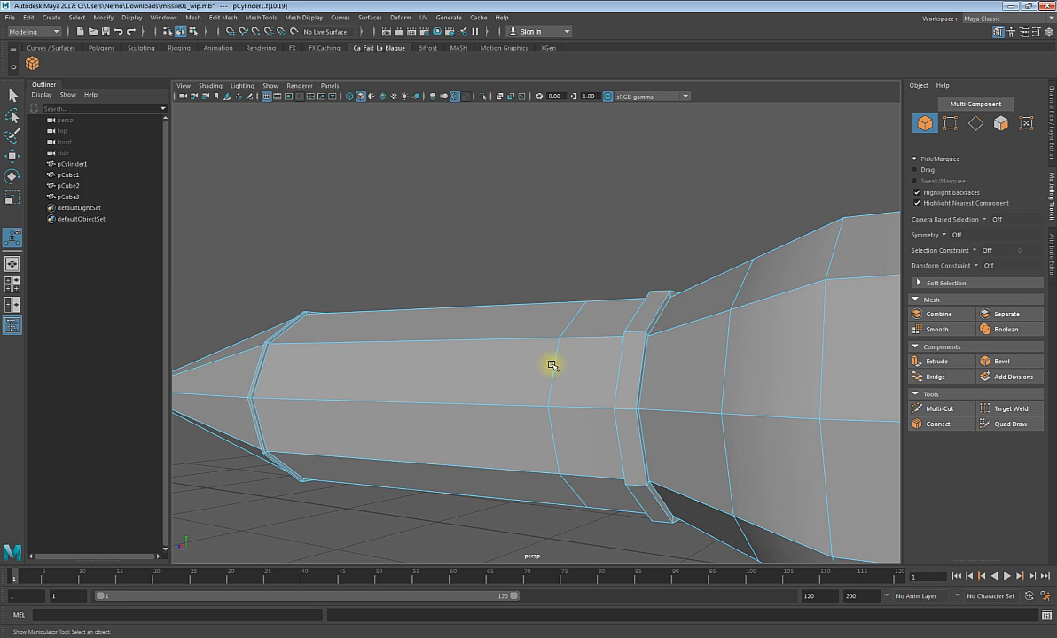
right_click_drag(670, 309, 670, 278)
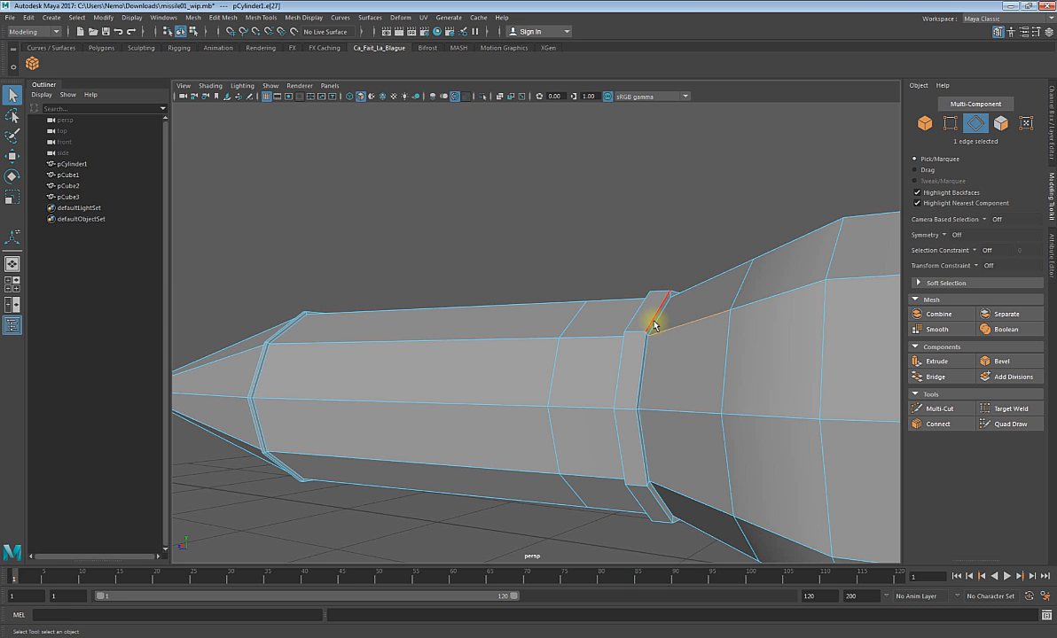
left_click_drag(653, 379, 665, 382, "alt")
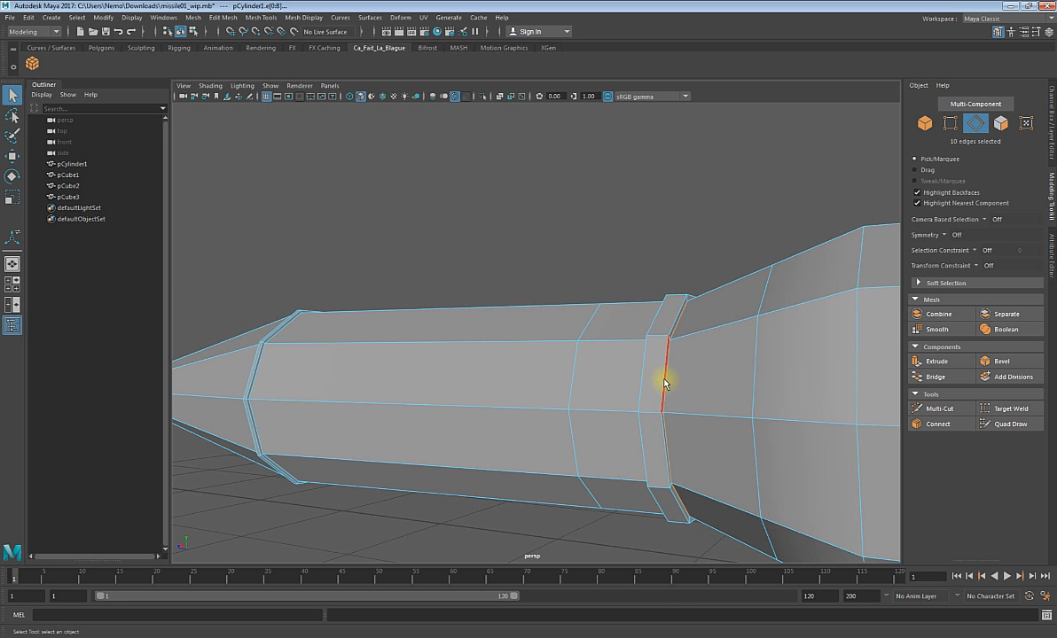
- Examine the nose and collar selections in face and edge modes, comparing the side and perspective views
right_click_drag(664, 332, 668, 395)
right_click_drag(667, 331, 667, 298)
right_click_drag(664, 385, 663, 361)
key("space")
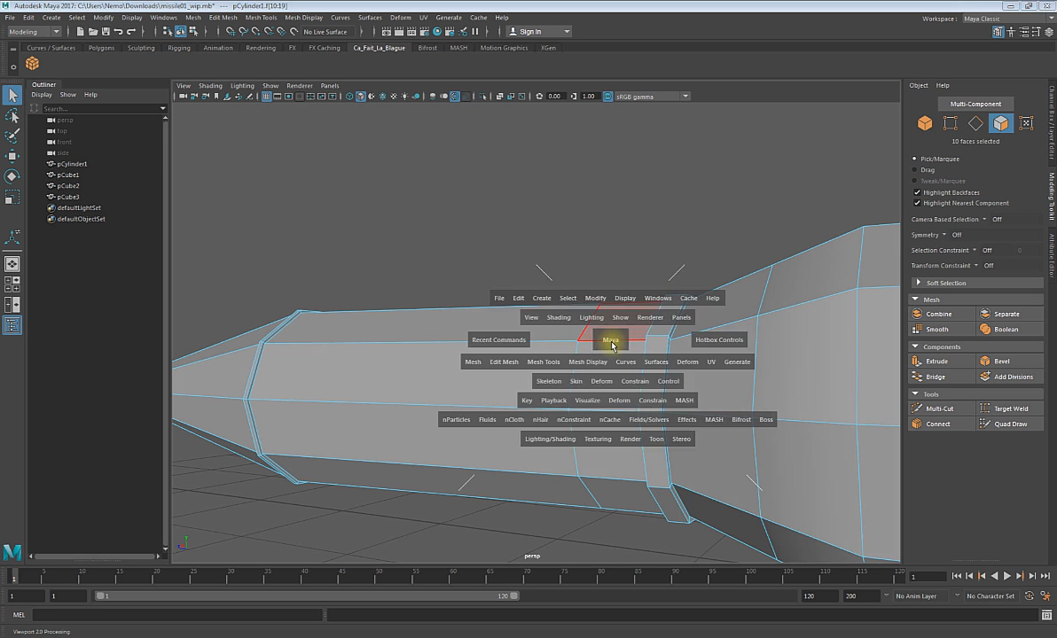
key("space")
key("space")
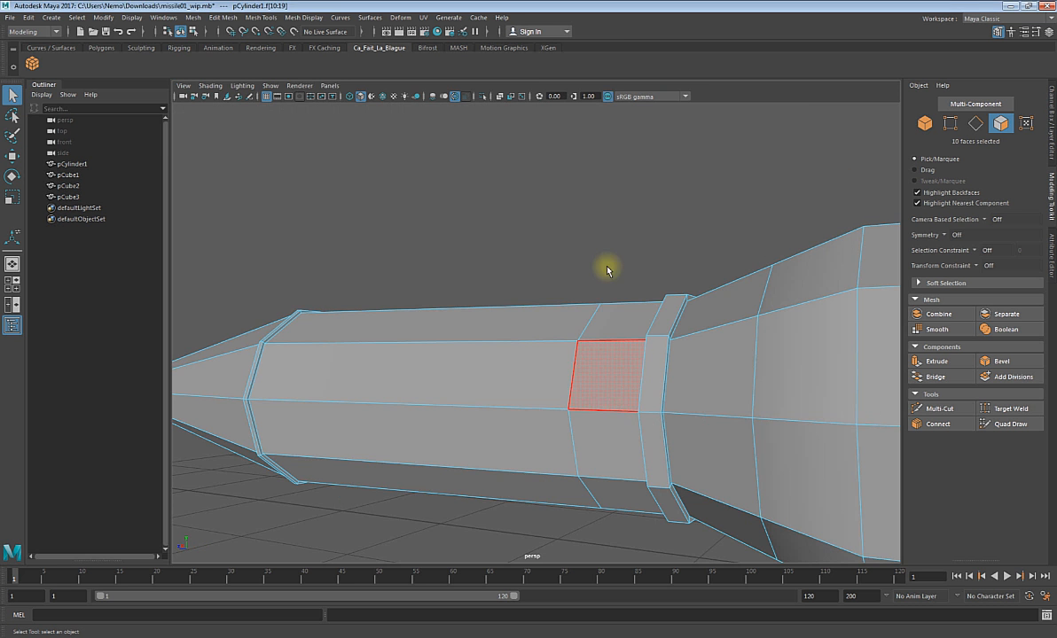
key("space")
scroll(507, 370, "up", 8)
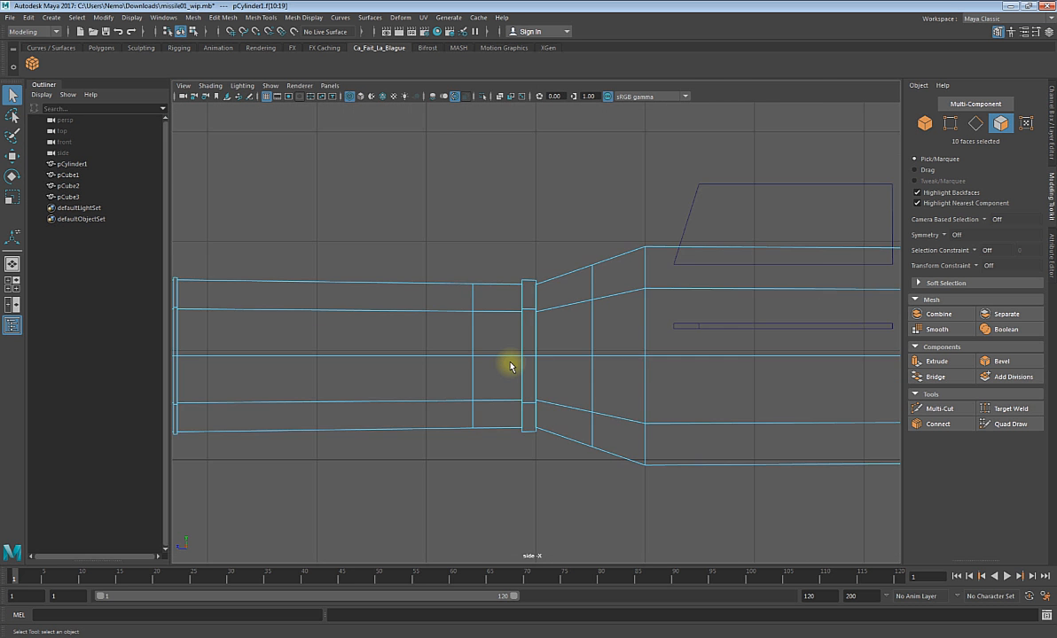
scroll(511, 364, "down", 4)
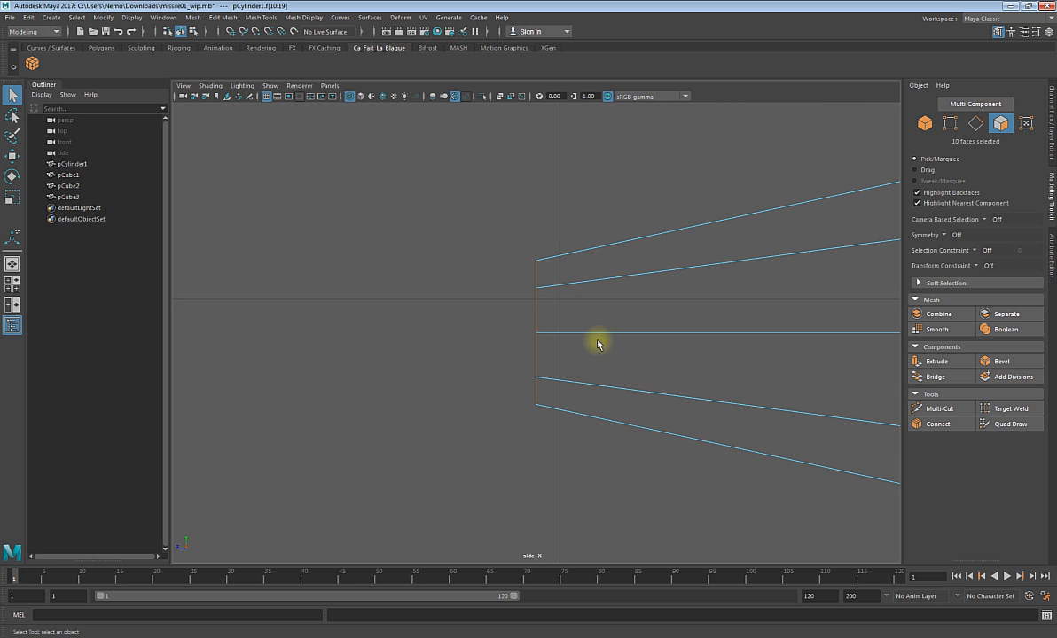
scroll(599, 342, "down", 5)
scroll(598, 346, "down", 2)
scroll(599, 345, "up", 6)
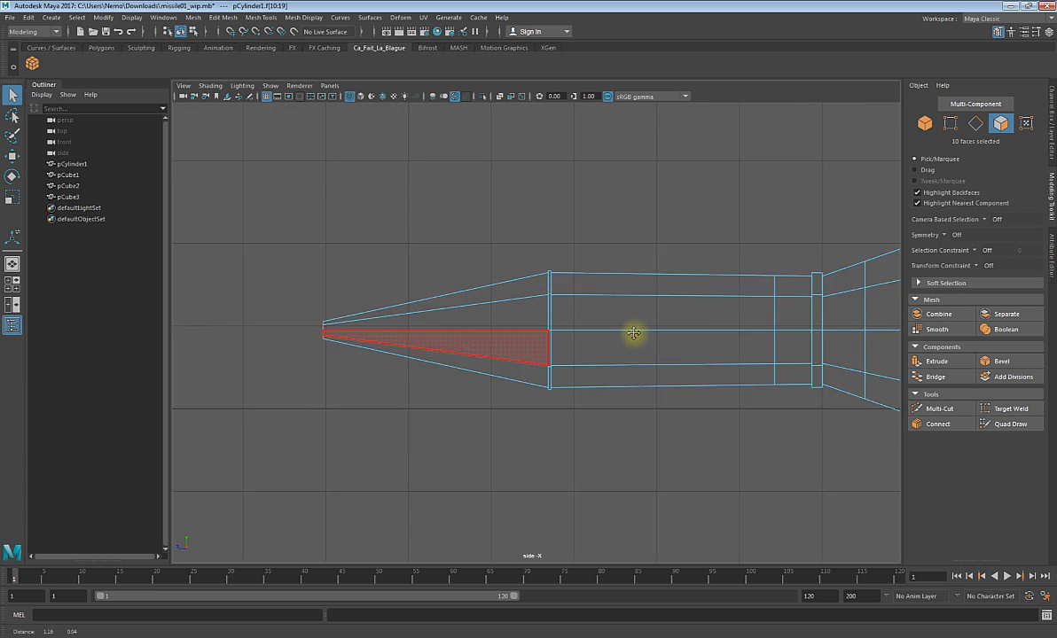
scroll(723, 337, "up", 4)
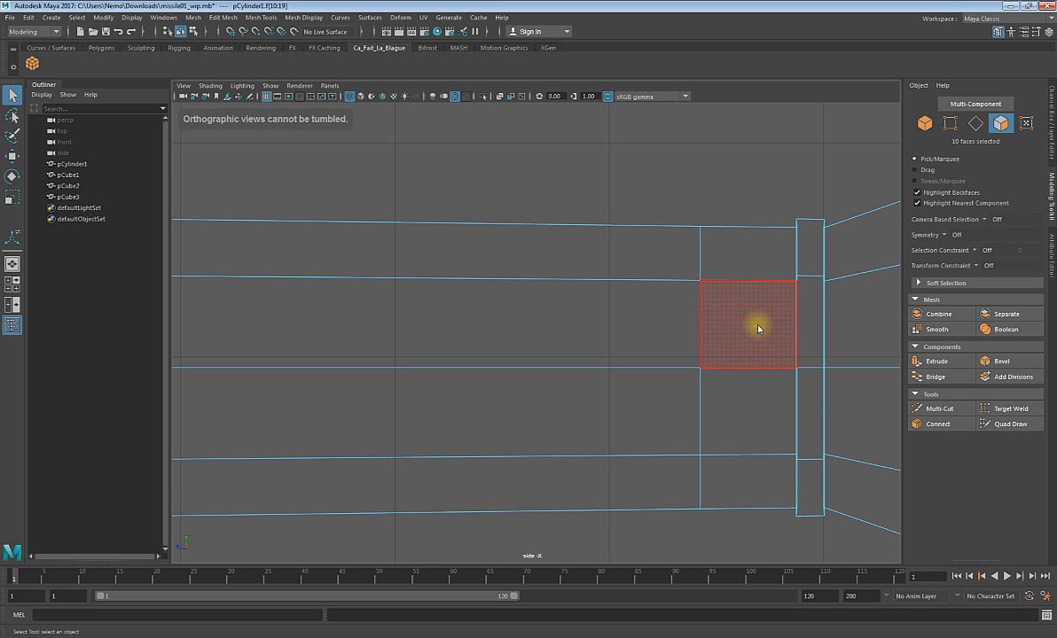
right_click_drag(749, 328, 744, 296)
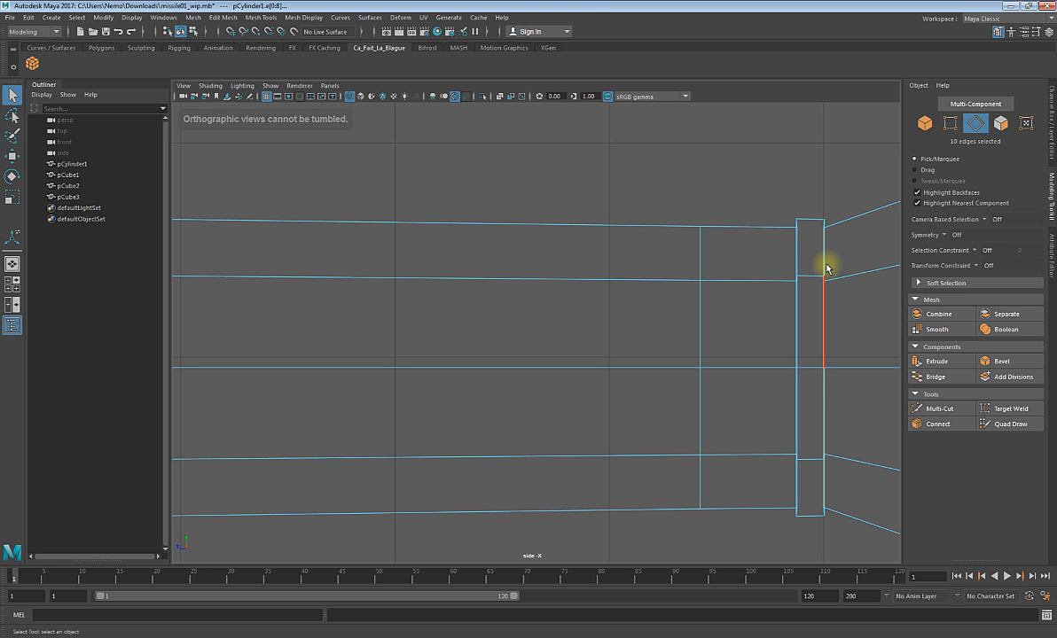
key("space")
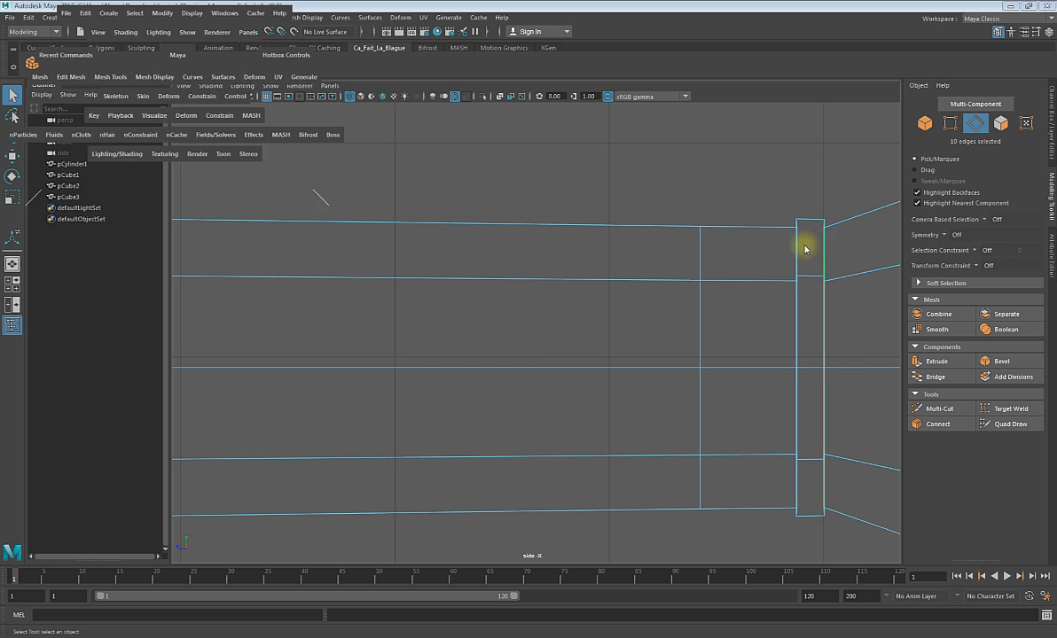
key("space")
left_click_drag(669, 324, 689, 203, "alt")
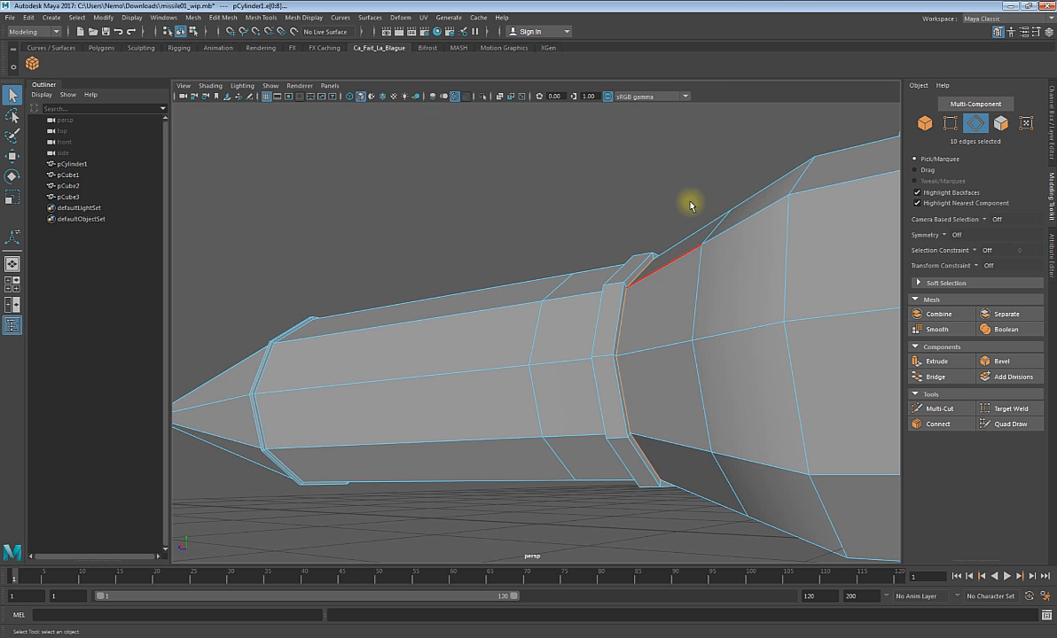
- Select the ten narrow faces on the collar's rear side and activate the Scale tool in the side view
right_click_drag(690, 206, 689, 233)
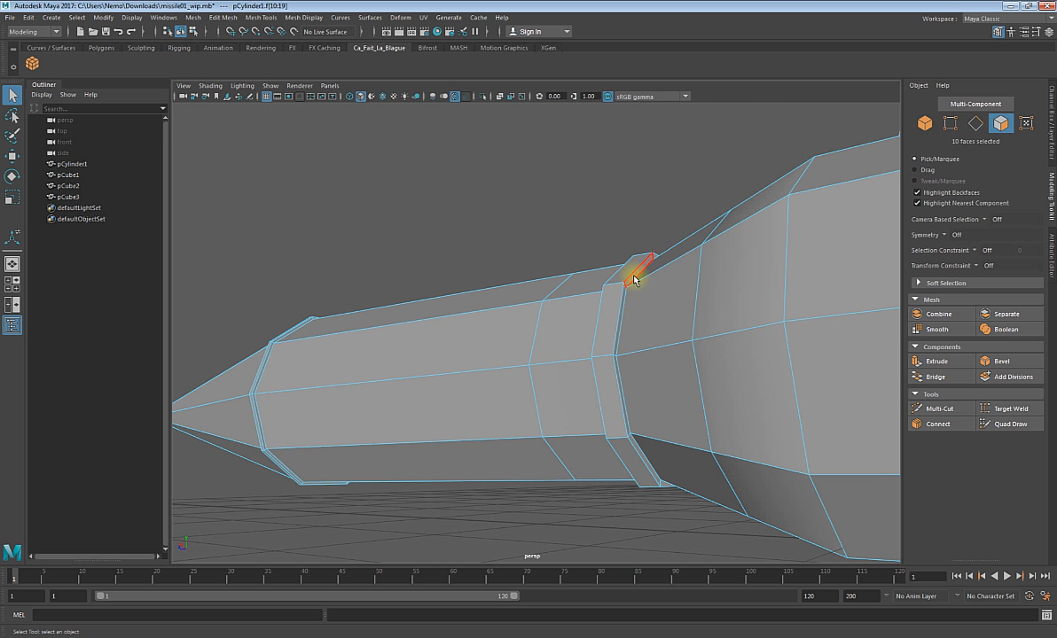
key("space")
key("space")
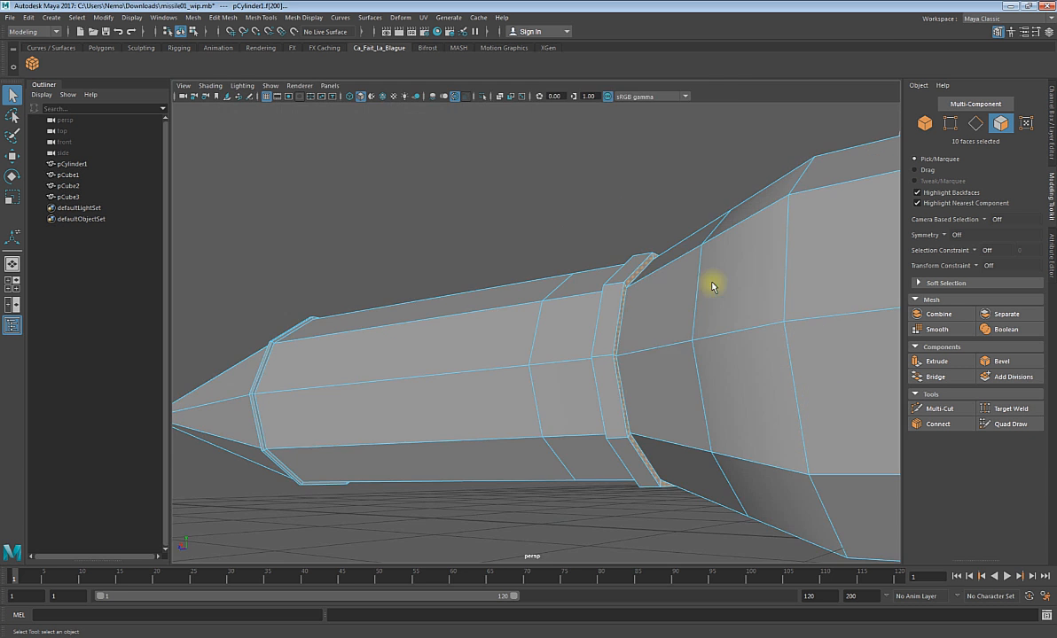
key("space")
key("space")
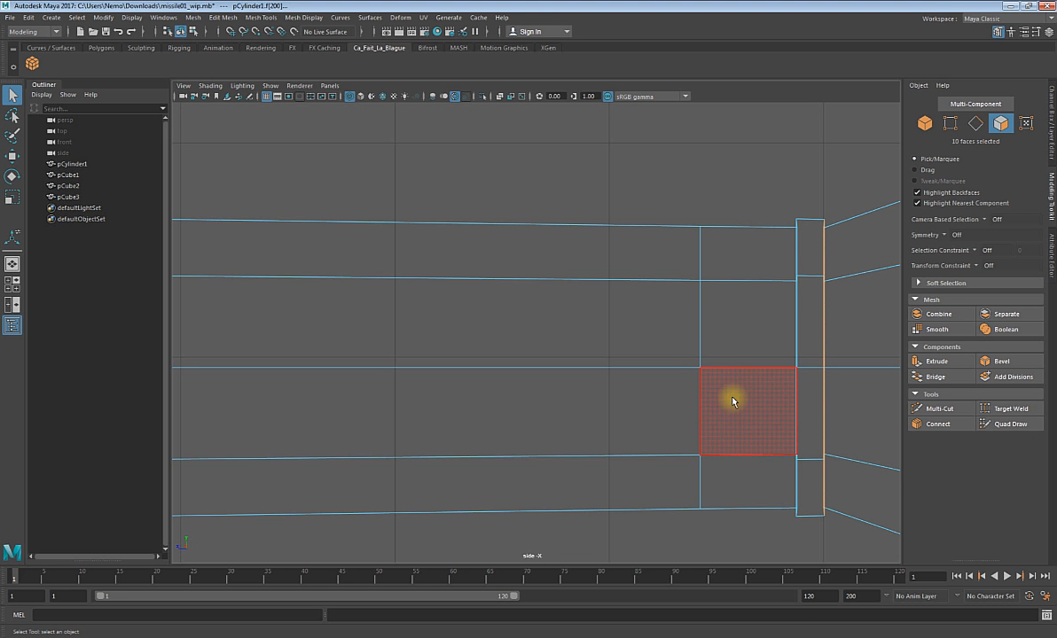
key("r")
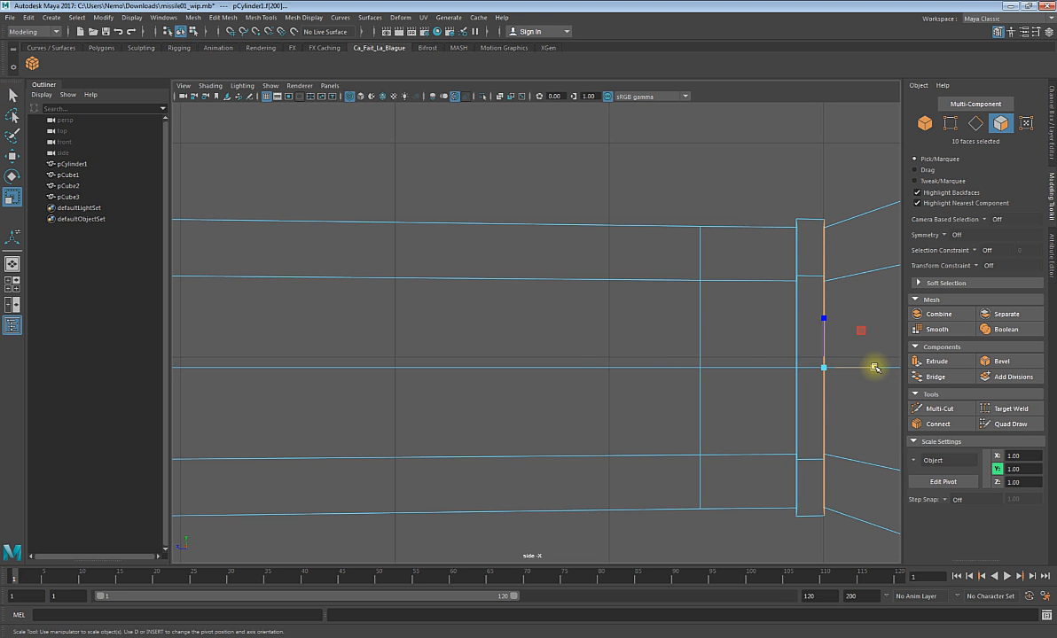
- Try scaling the collar's rear faces along the missile's axis, undo it, and reselect all ten faces
double_click(13, 175)
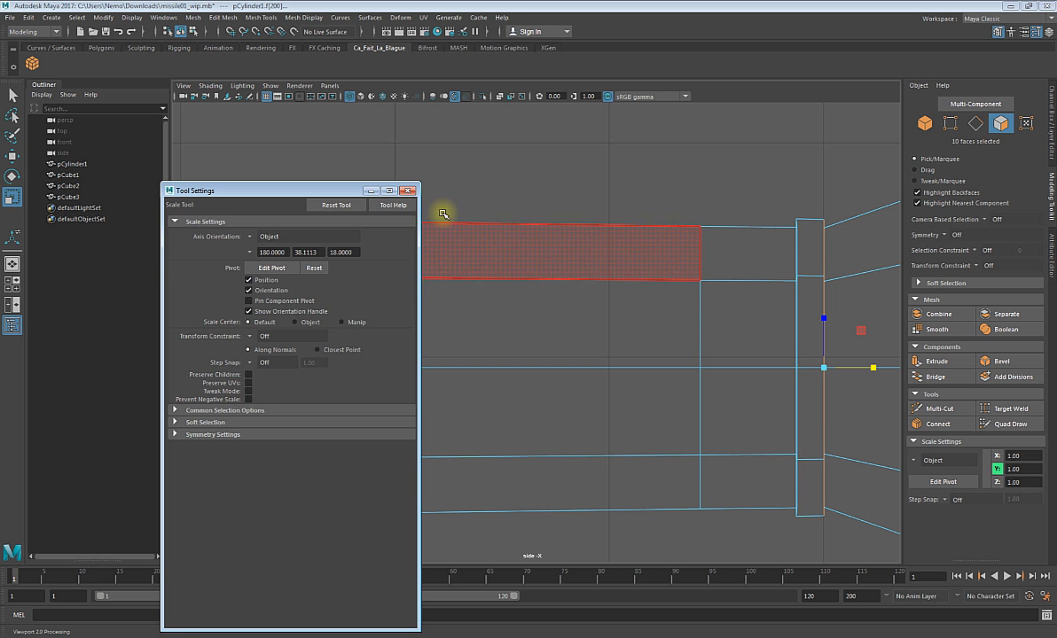
left_click(406, 191)
mouse_move(876, 368)
left_mouse_down()
mouse_move(915, 358)
mouse_move(875, 367)
left_mouse_up()
key("ctrl+z")
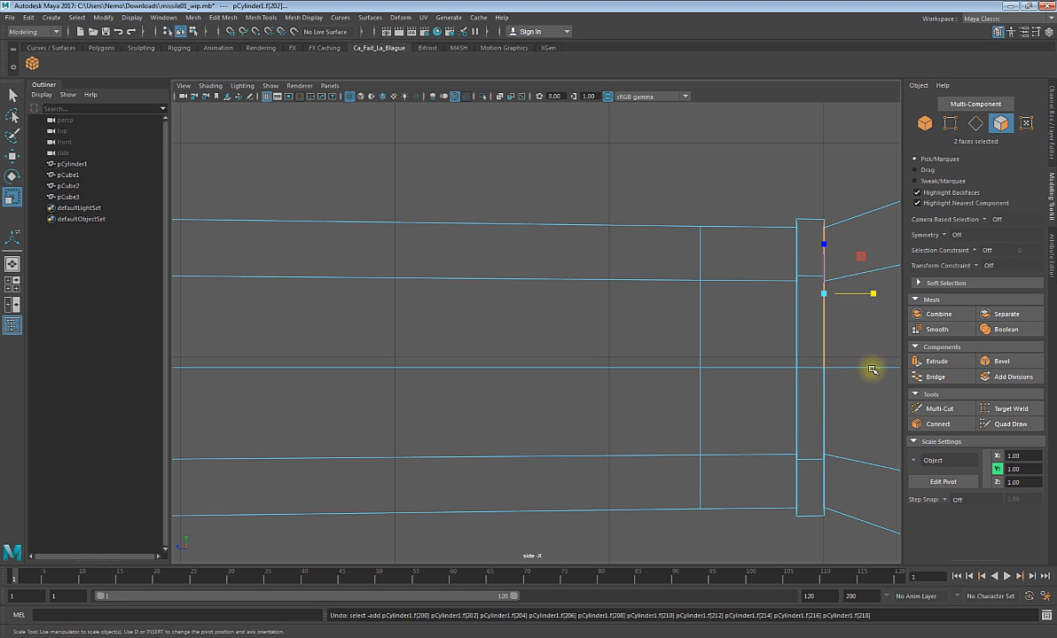
key("space")
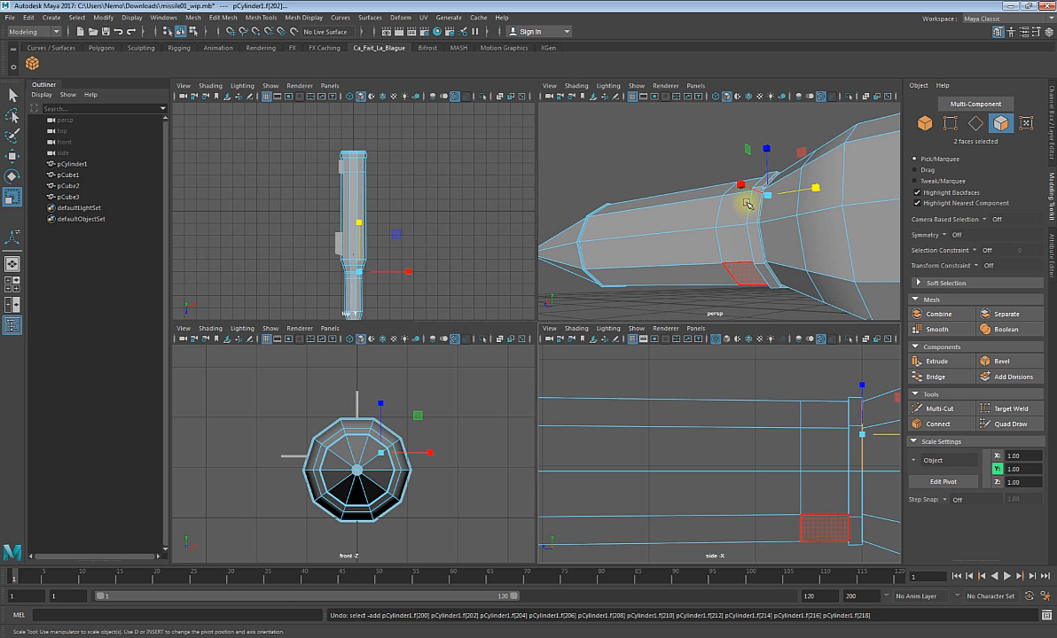
scroll(762, 218, "up", 5)
left_click_drag(764, 220, 777, 257, "alt")
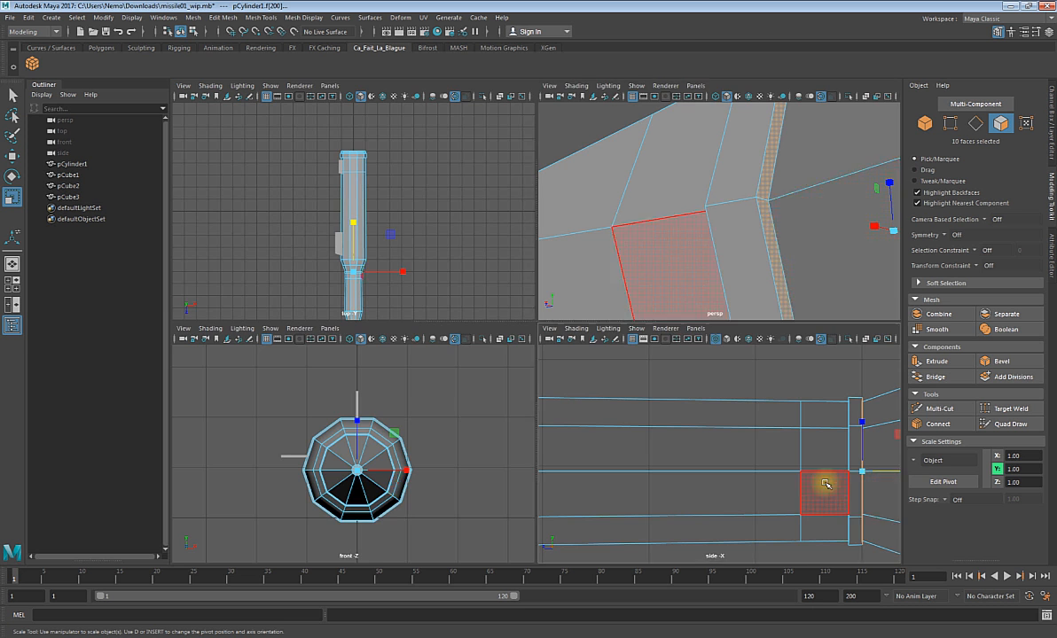
- Try scaling the ten collar faces past zero along the missile's axis in the side view, and undo it
key("space")
left_click_drag(872, 368, 180, 359)
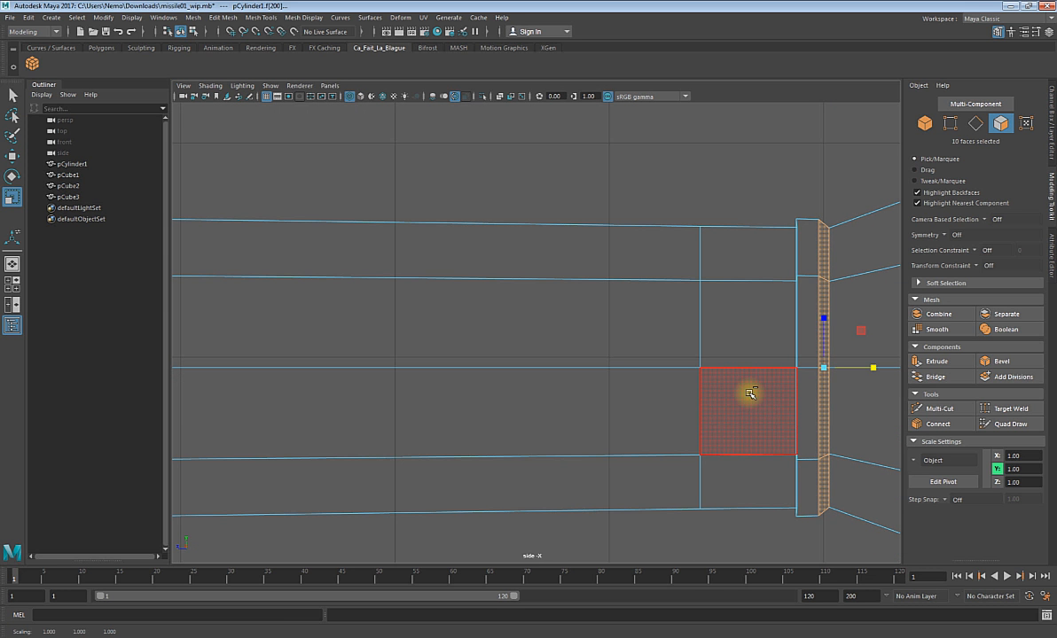
key("ctrl+z")
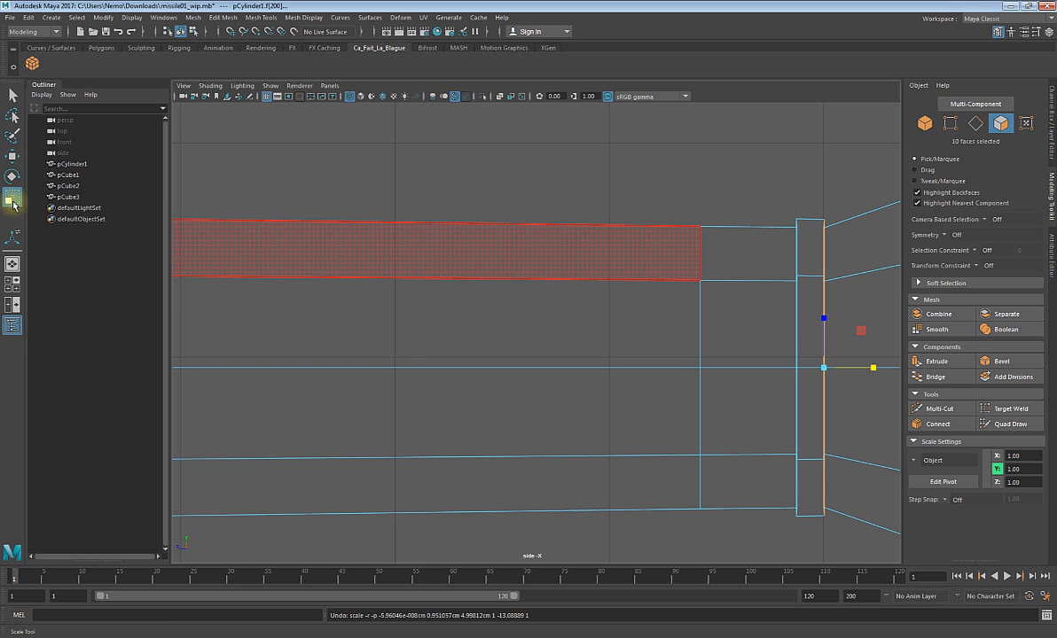
- Enable Prevent Negative Scale for the Scale tool and flatten the ten collar faces along the missile's axis
double_click(13, 196)
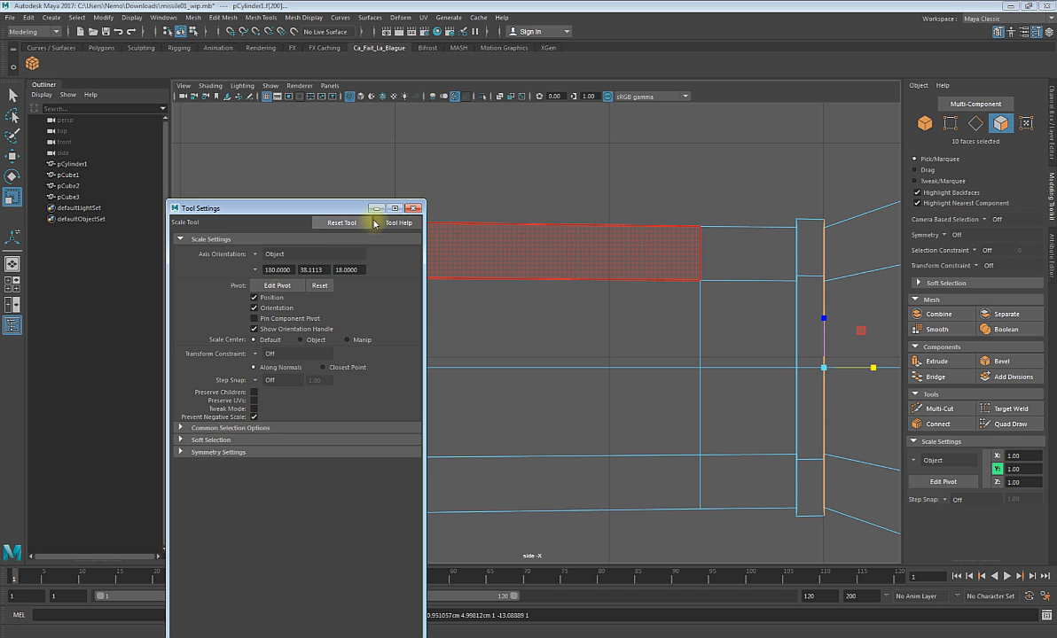
left_click(412, 207)
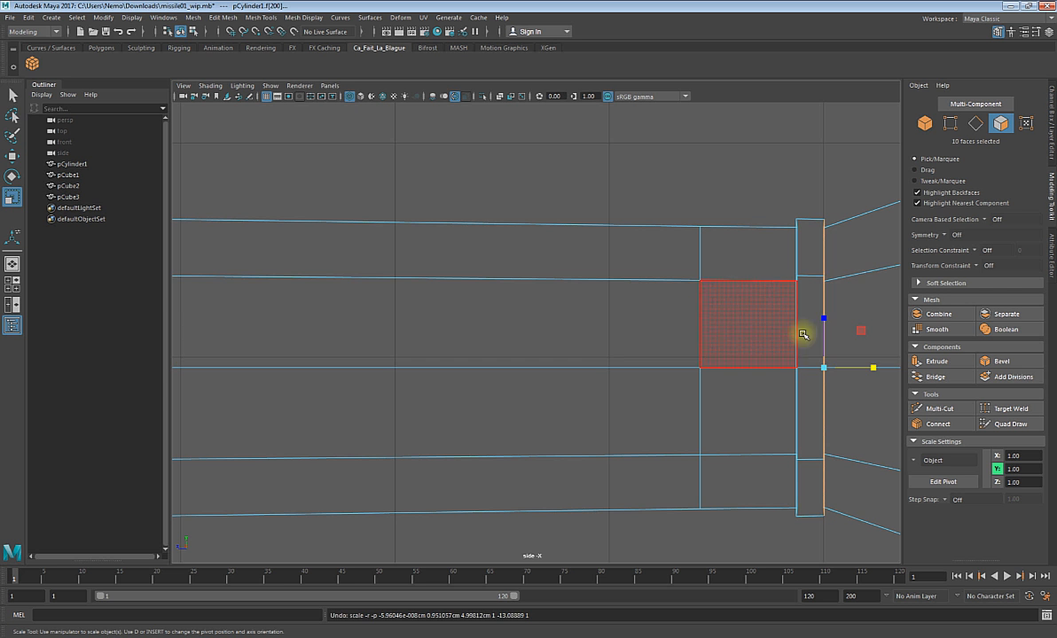
left_click_drag(872, 368, 630, 365)
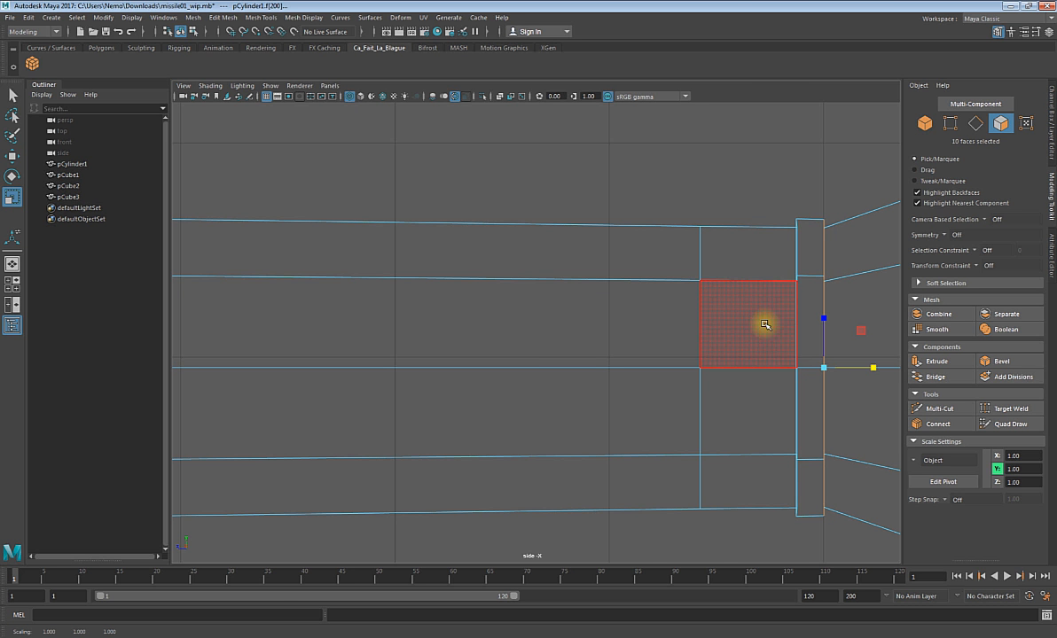
- Switch the missile body back to edge selection in the side view
key("space")
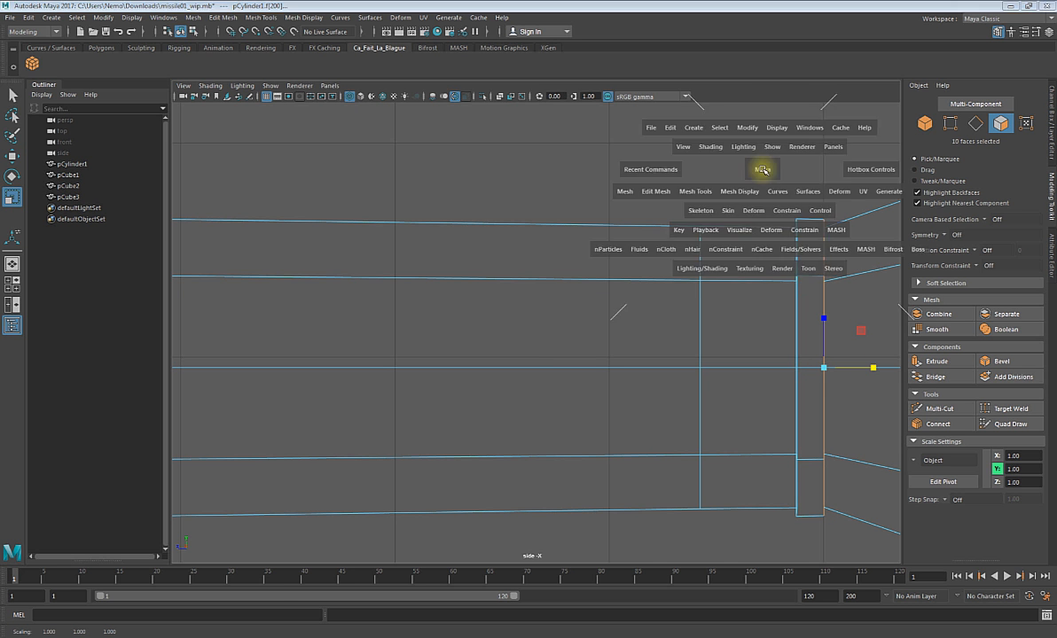
key("space")
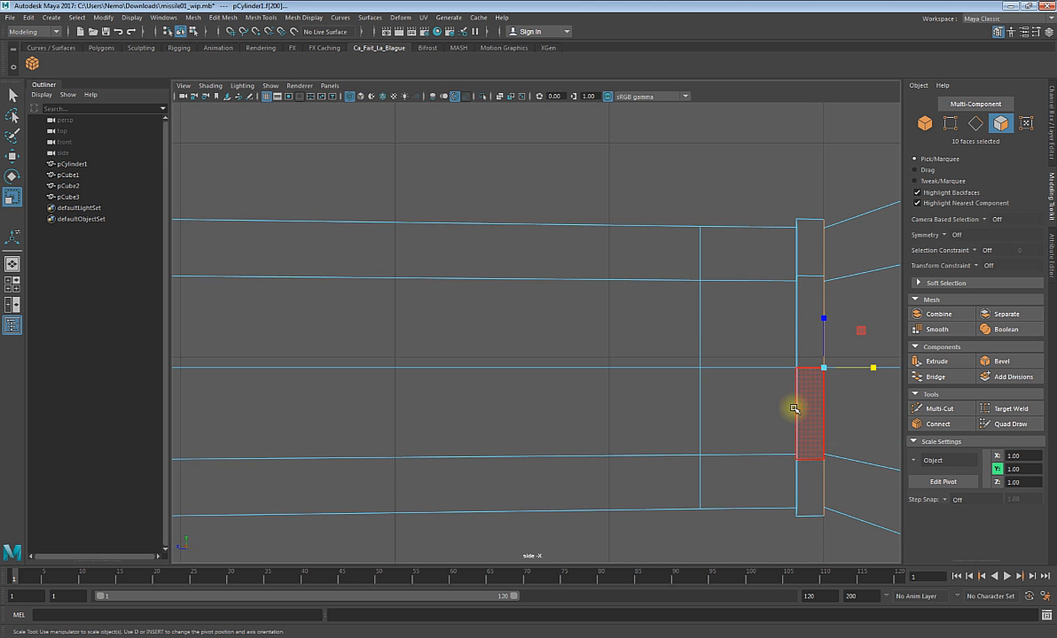
key("F10")
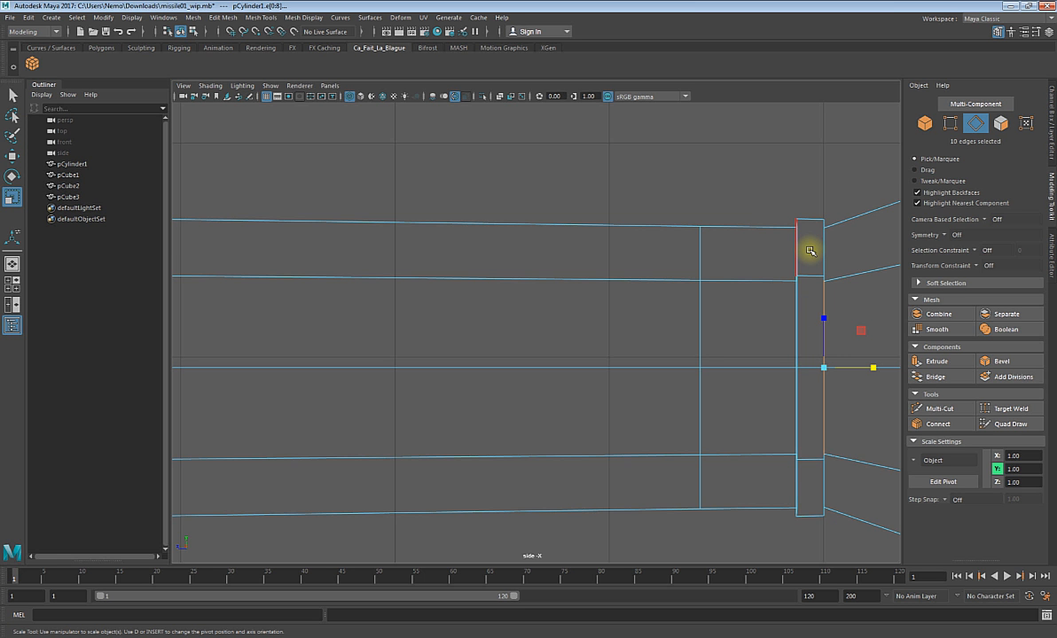
- Slide the inner edge loop on the nose side of the front collar forward to Z 5.21, forming a sloped transition
scroll(798, 299, "up", 3)
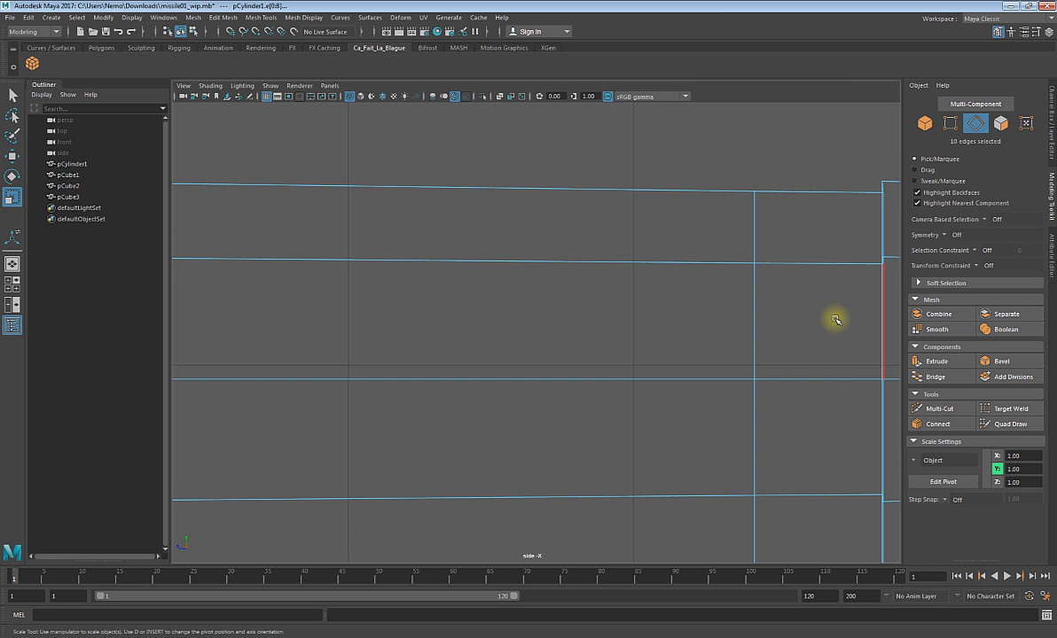
middle_click_drag(834, 318, 717, 327, "alt")
right_click_drag(749, 295, 849, 319, "alt")
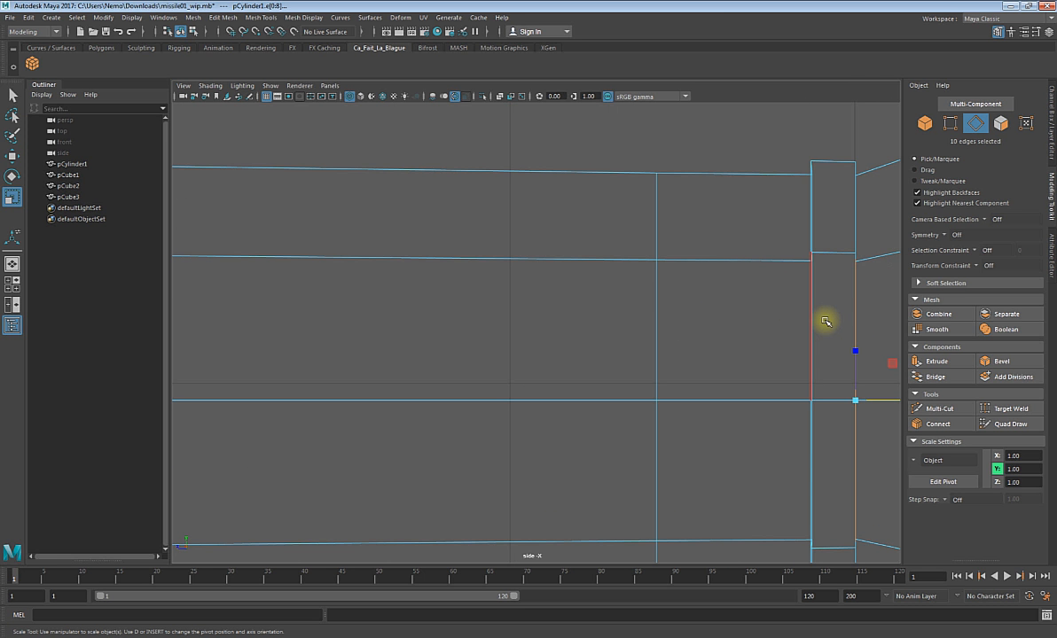
key("space")
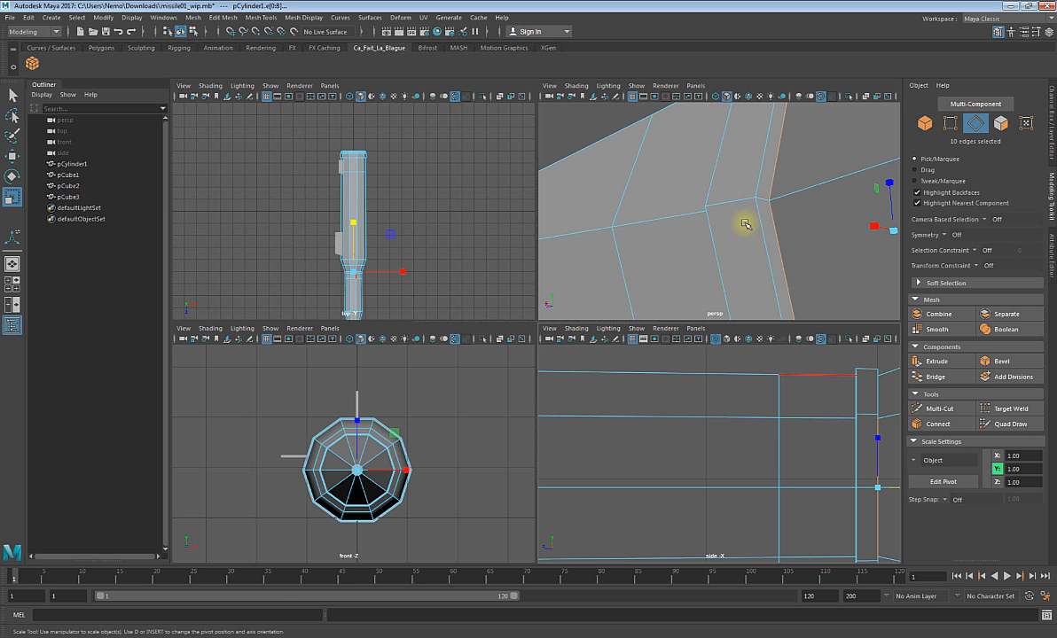
mouse_move(743, 221)
left_mouse_down("alt")
mouse_move(741, 236)
mouse_move(761, 229)
left_mouse_up("alt")
middle_click_drag(762, 229, 650, 223, "alt")
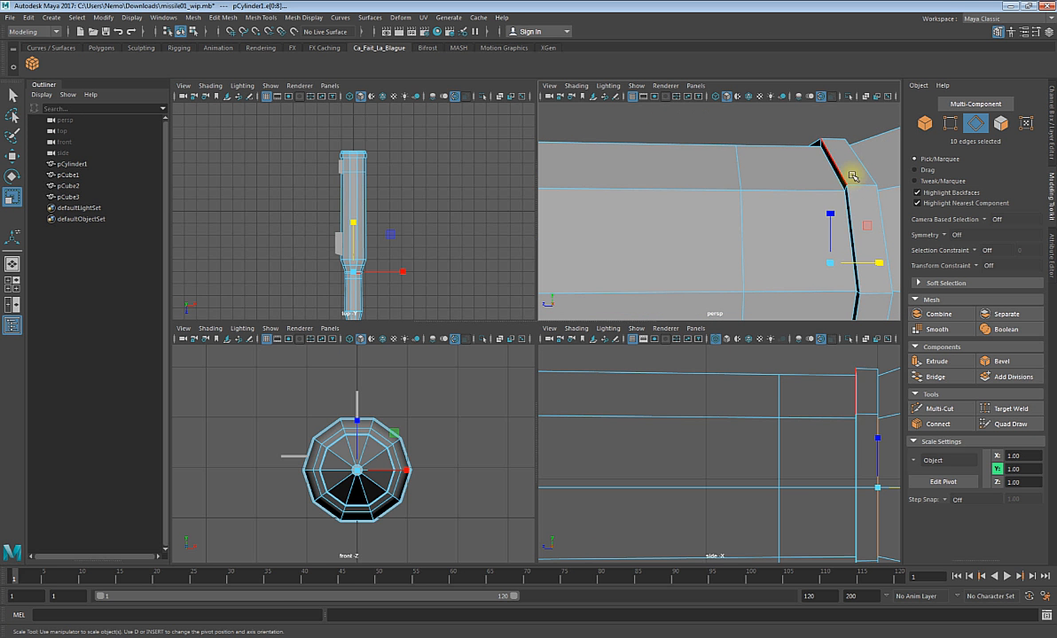
double_click(837, 180)
key("w")
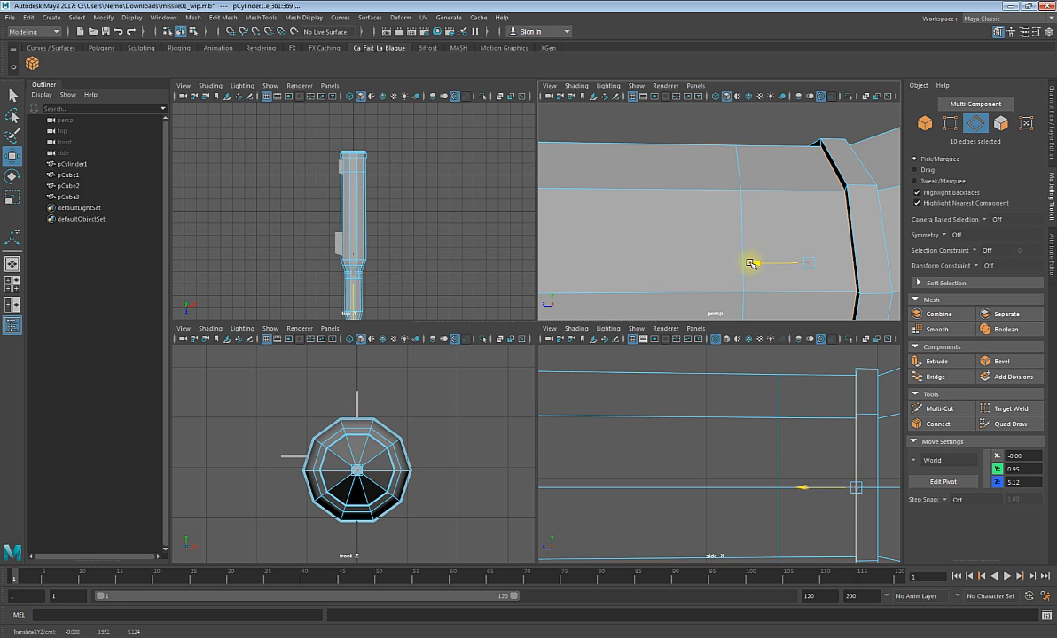
left_click_drag(751, 263, 737, 261)
- Slide the edge loop on the nose side of the rear collar forward to Z -4.21 to slope its transition
key("space")
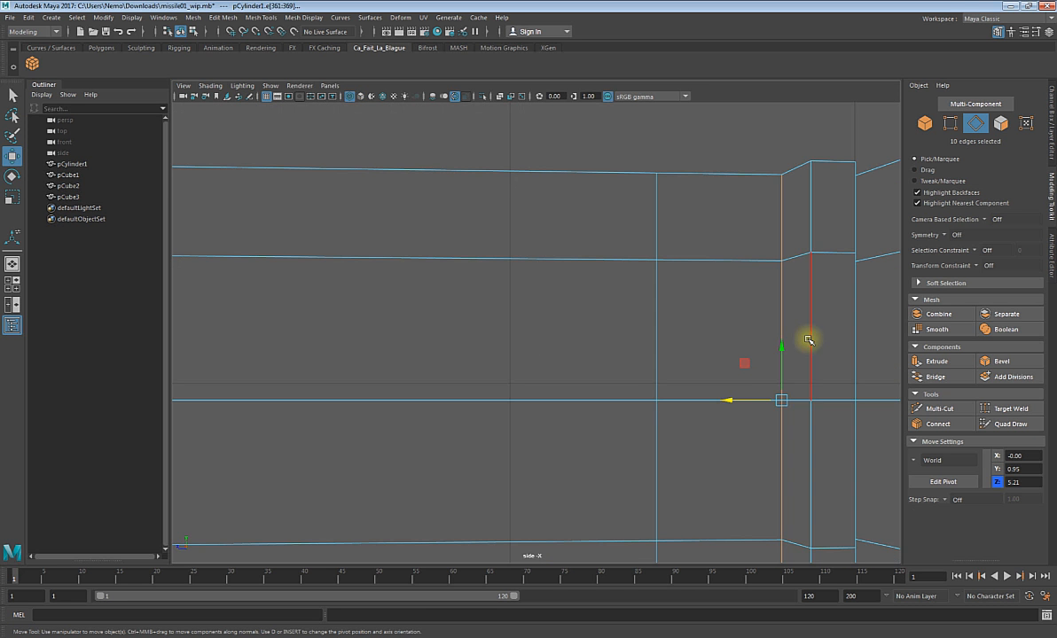
middle_click_drag(809, 337, 610, 337, "alt")
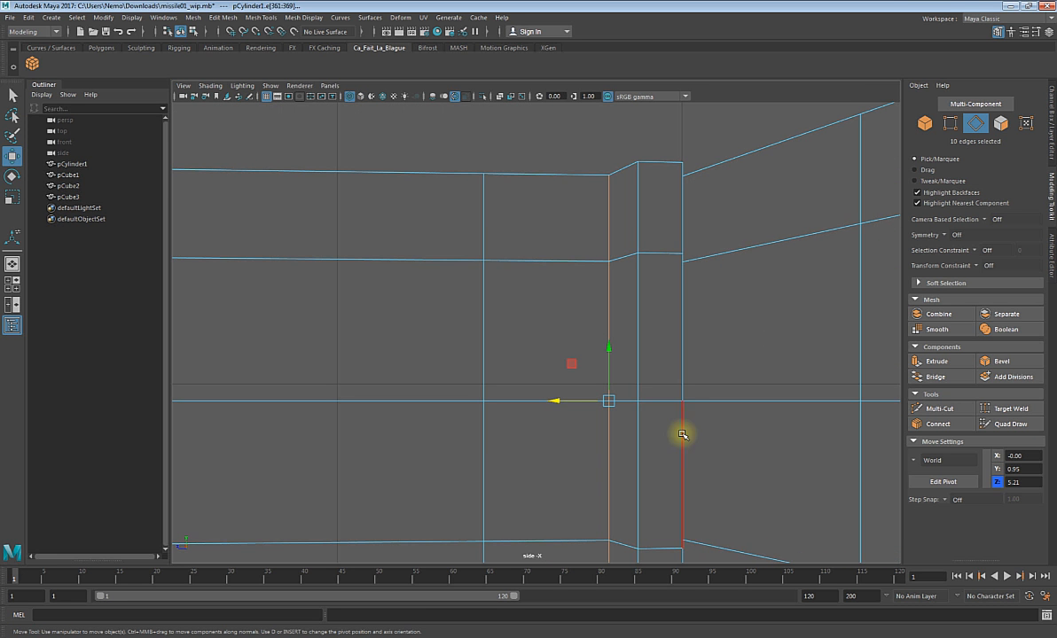
scroll(700, 330, "down", 5)
middle_click_drag(742, 322, 561, 344, "alt")
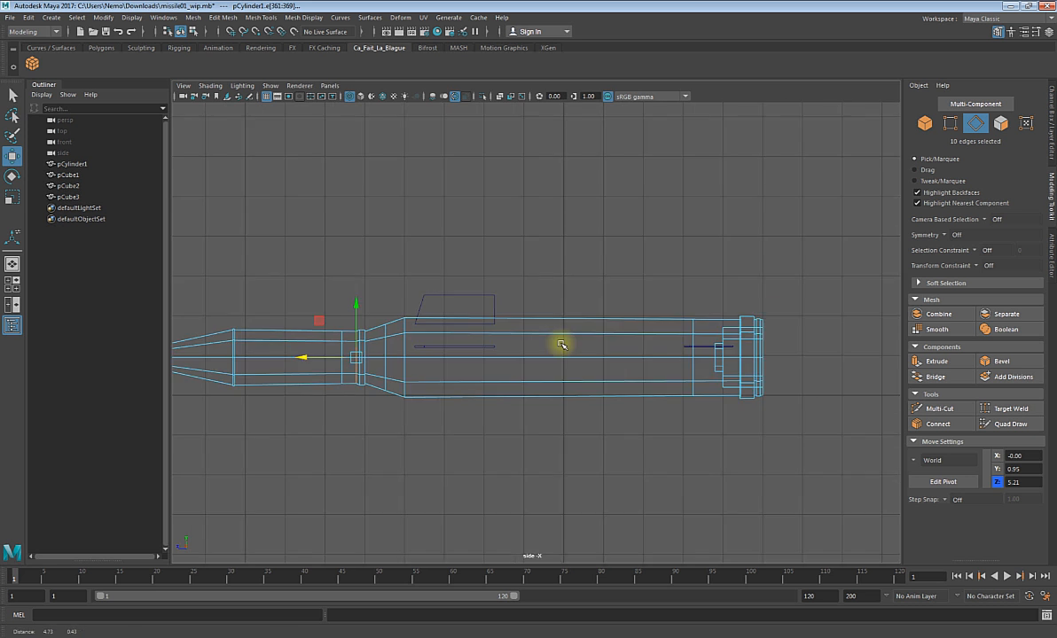
scroll(714, 342, "up", 8)
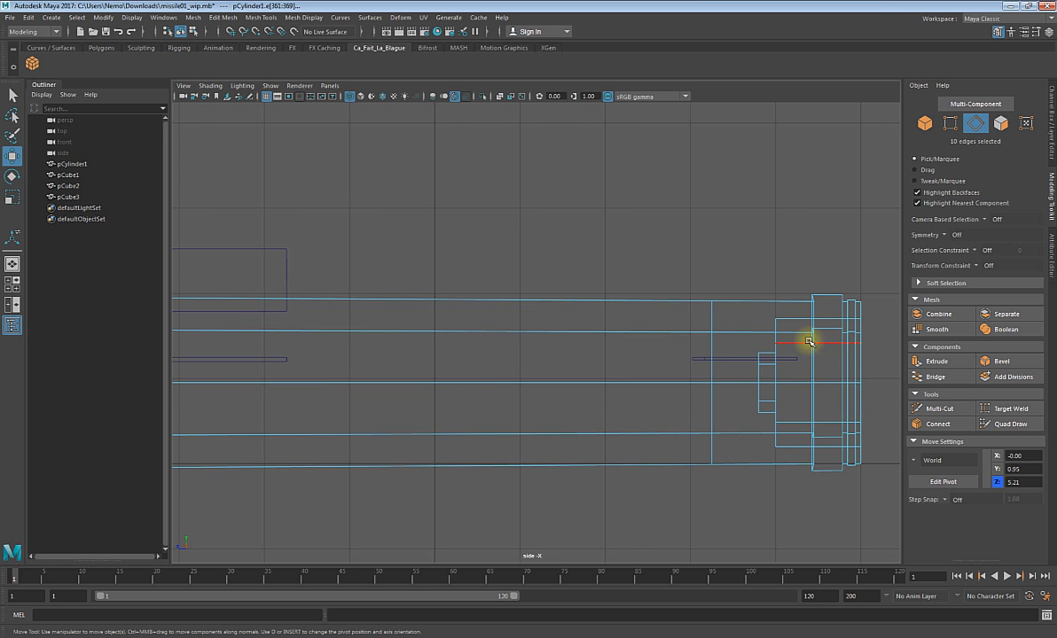
scroll(808, 343, "up", 4)
middle_click_drag(703, 344, 408, 342, "alt")
double_click(652, 311)
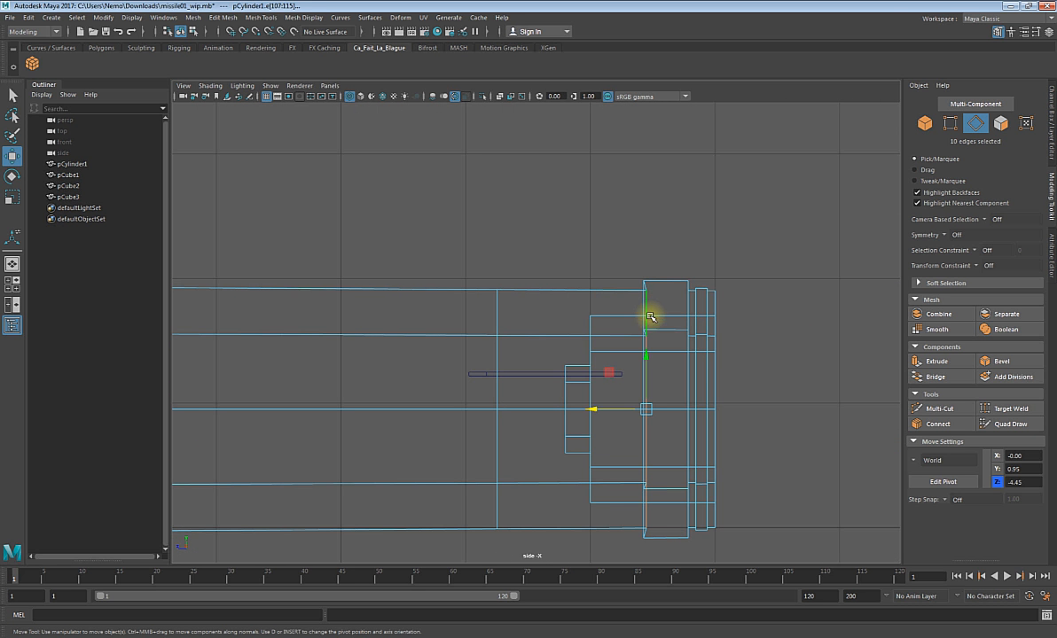
left_click_drag(603, 406, 600, 409)
middle_click_drag(558, 385, 751, 379, "alt")
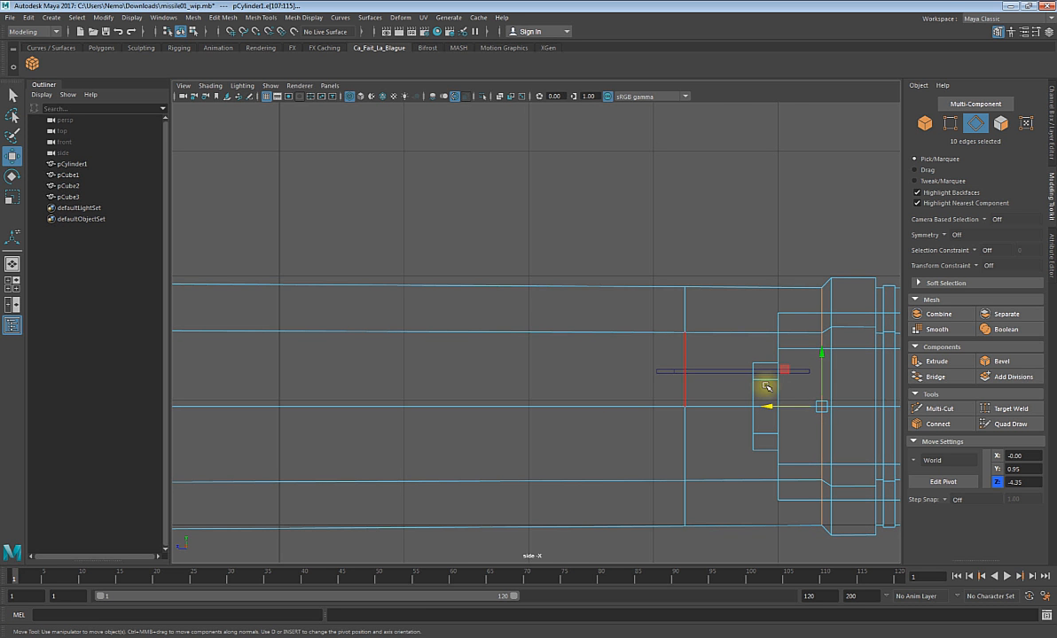
left_click_drag(804, 410, 769, 407)
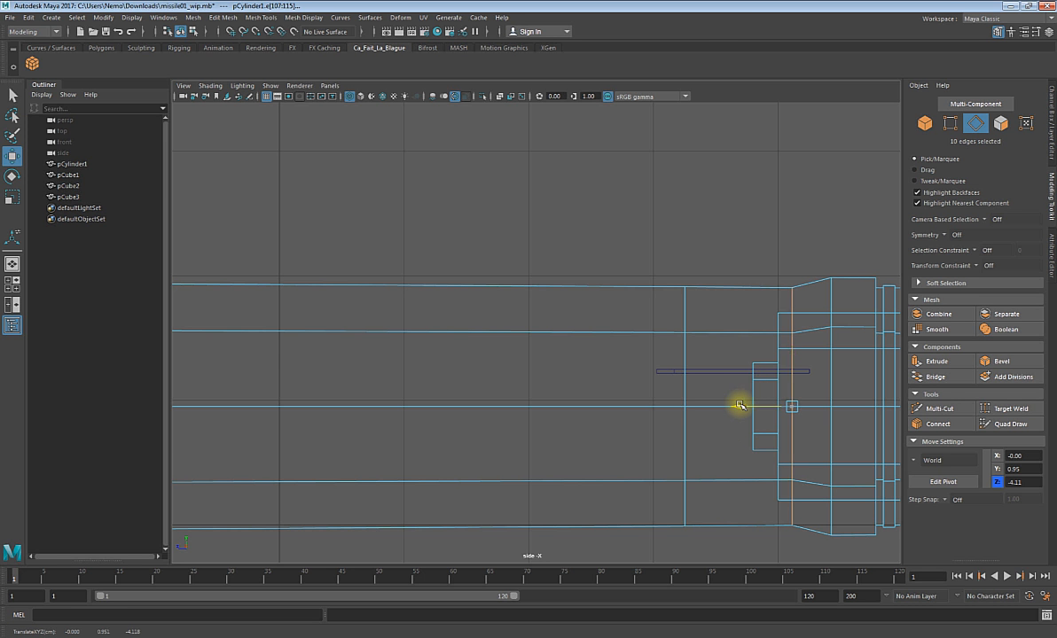
left_click_drag(740, 405, 750, 405)
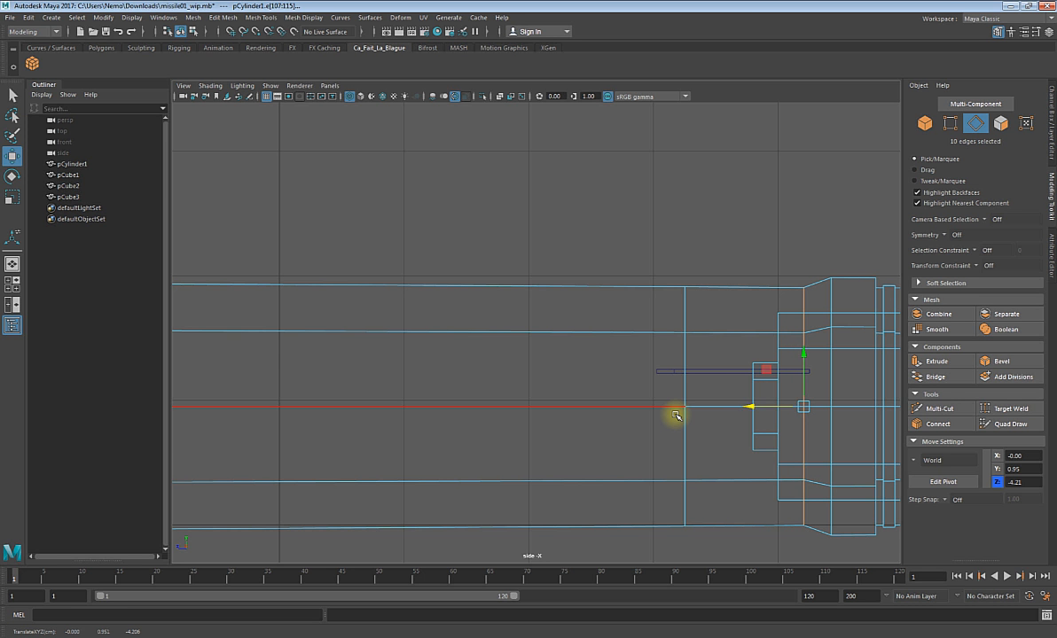
- Clear the edge selection and examine the whole missile in perspective, including the collars and fins
key("space")
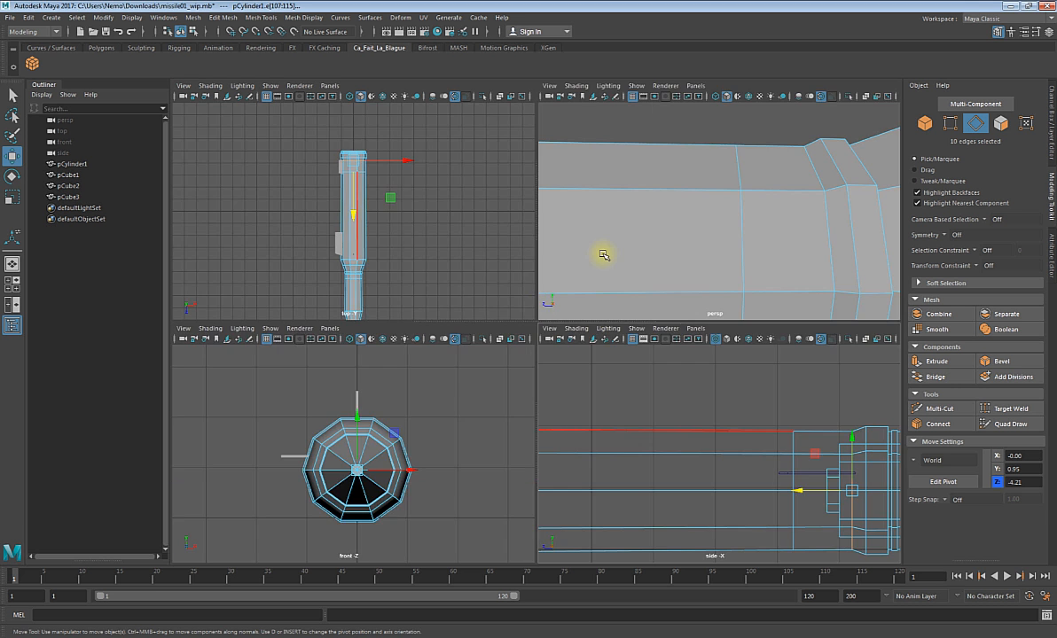
key("space")
scroll(602, 254, "down", 5)
left_click_drag(507, 260, 361, 361, "alt")
scroll(443, 290, "down", 3)
scroll(364, 363, "down", 4)
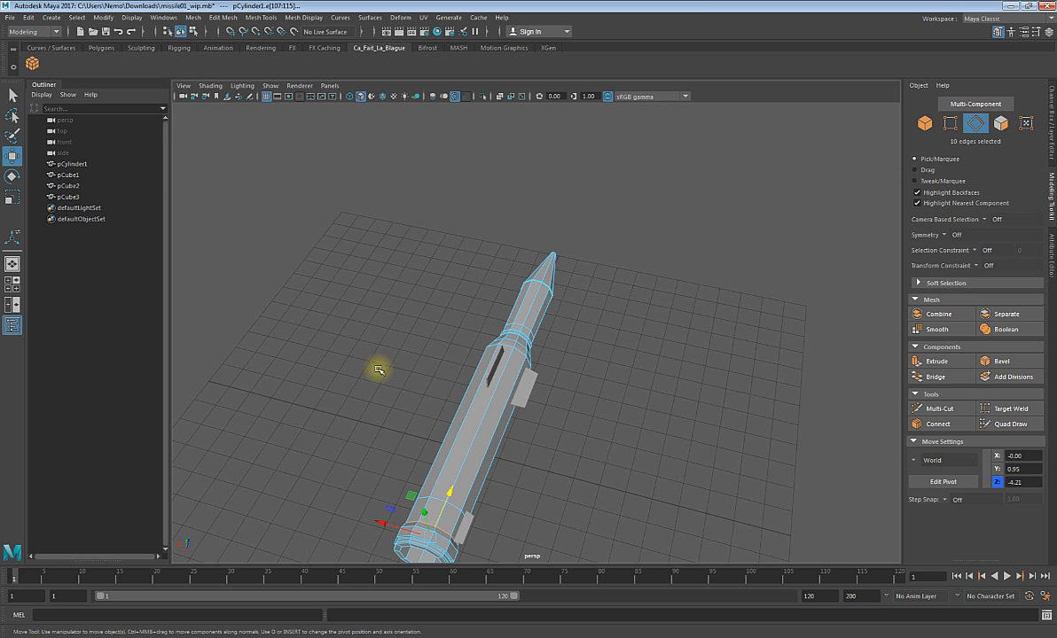
left_click_drag(486, 396, 500, 386, "alt")
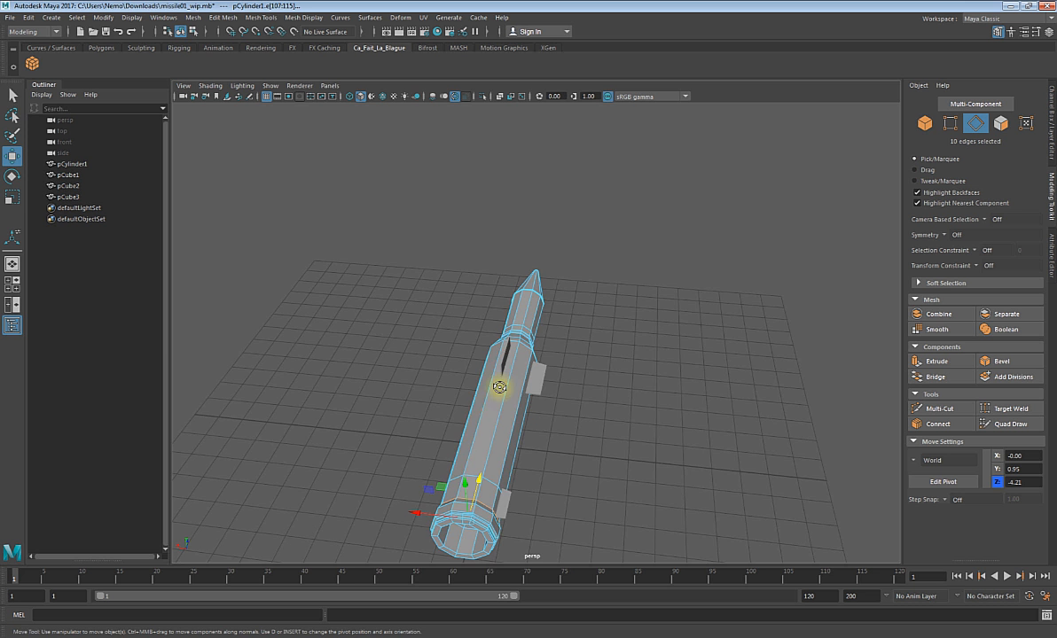
right_click_drag(472, 417, 477, 292)
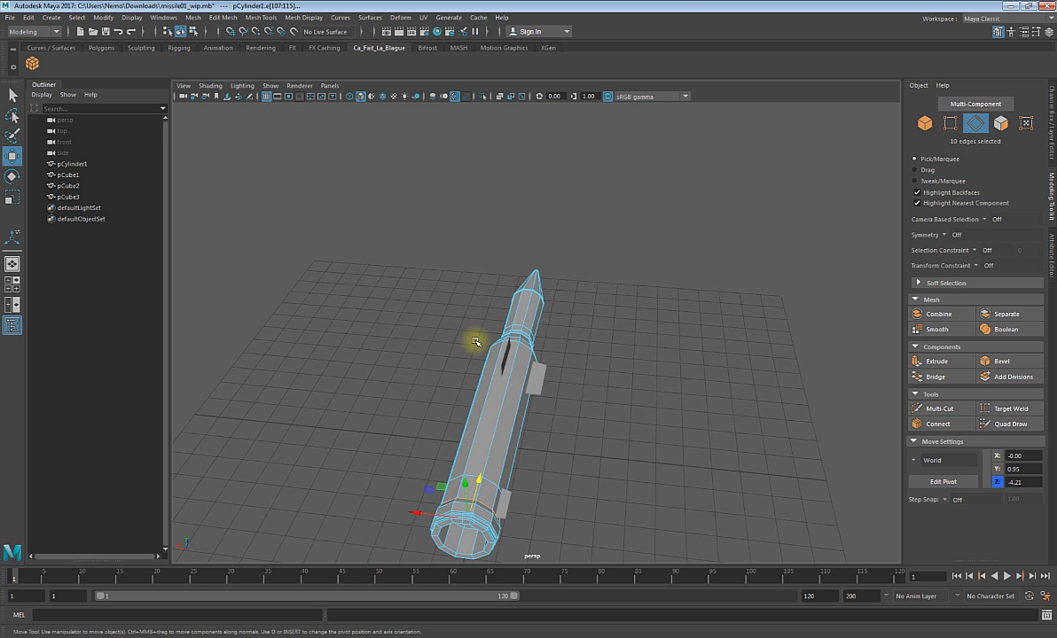
left_click(646, 501)
scroll(567, 455, "up", 4)
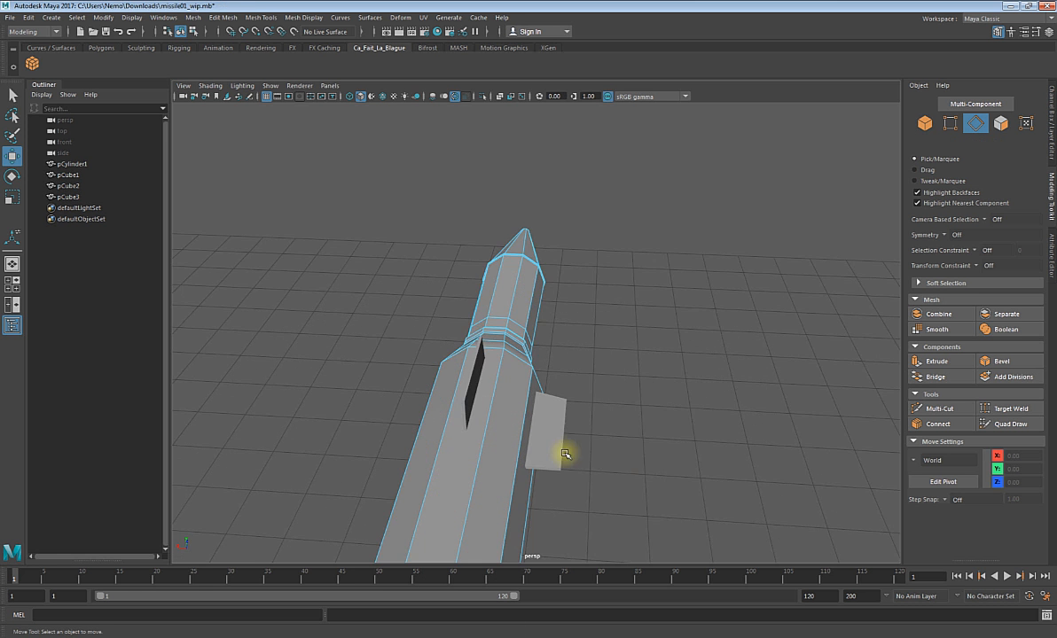
middle_click_drag(569, 450, 649, 425, "alt")
left_click_drag(618, 437, 667, 436, "alt")
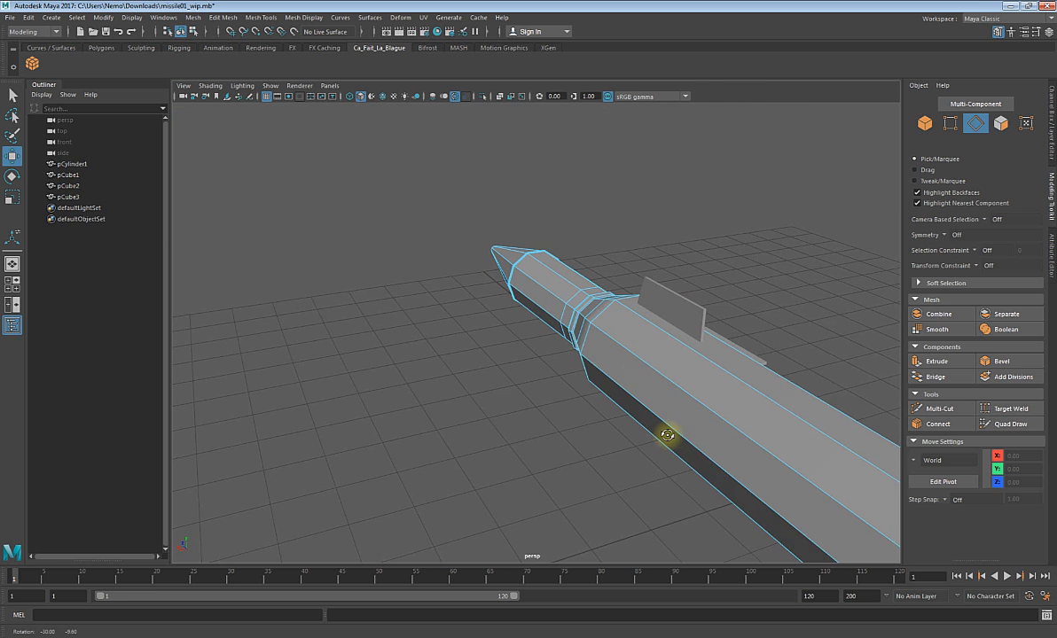
- Add shortcuts for deleting all history, Center Pivot and Freeze Transformations to the Ca_Fait_La_Blague shelf
left_click(29, 16)
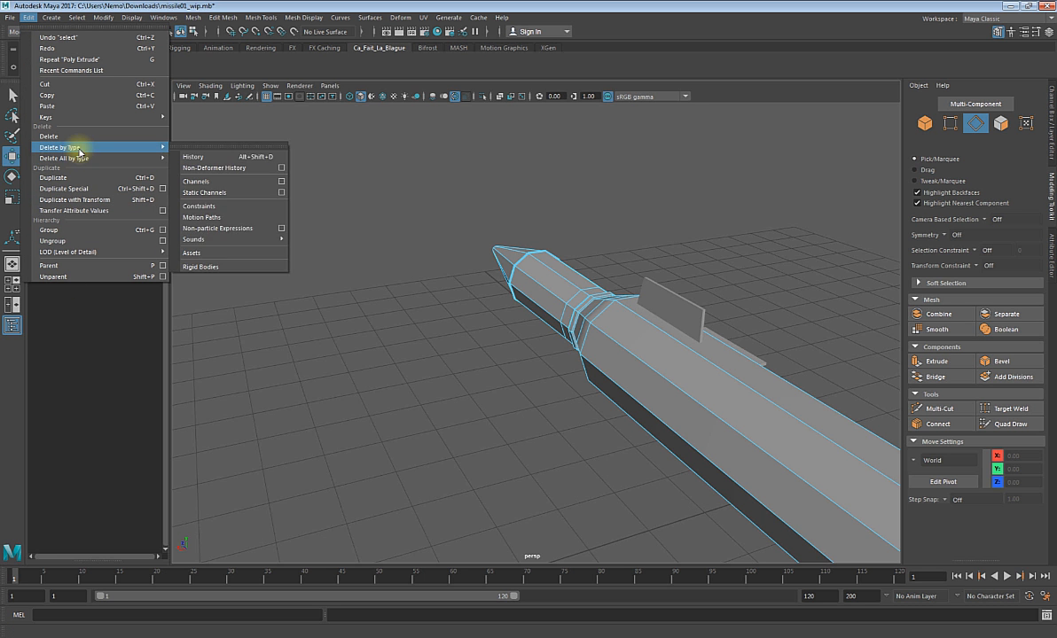
mouse_move(80, 161)
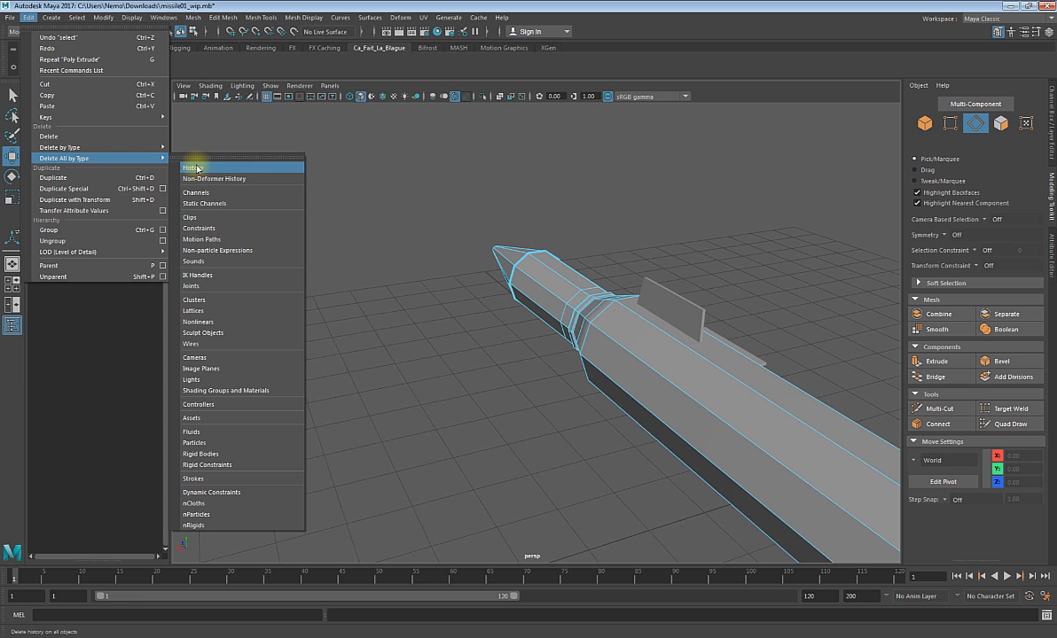
left_click(71, 53)
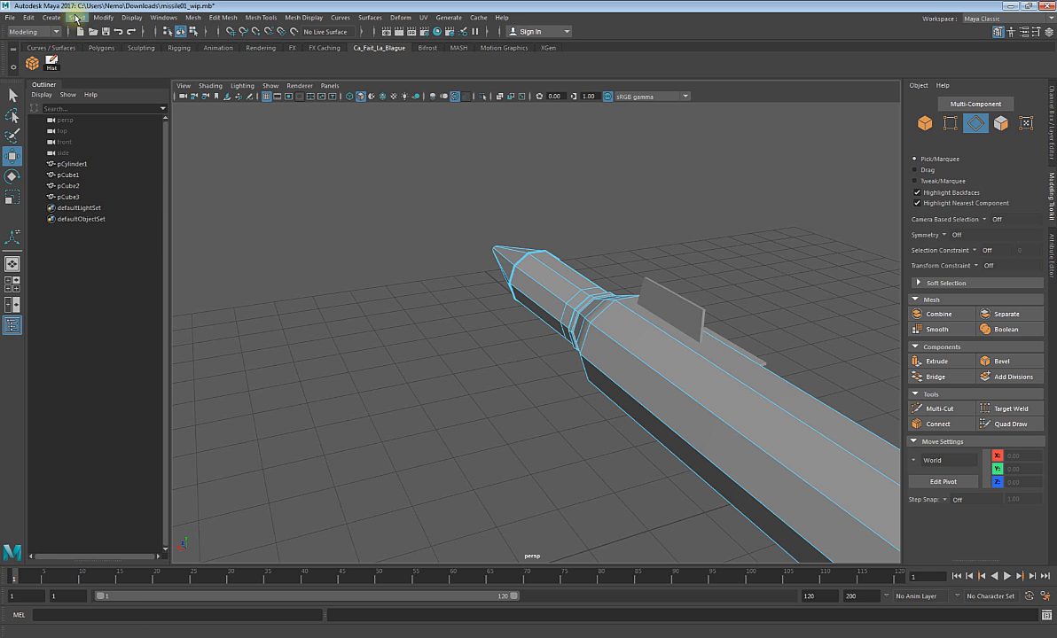
left_click(77, 18)
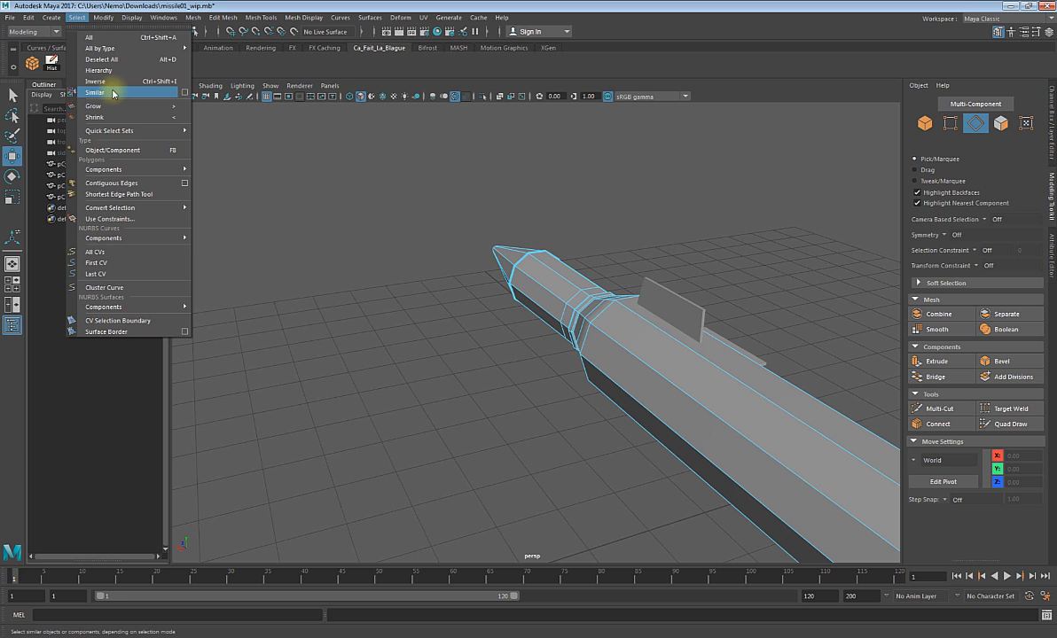
mouse_move(53, 18)
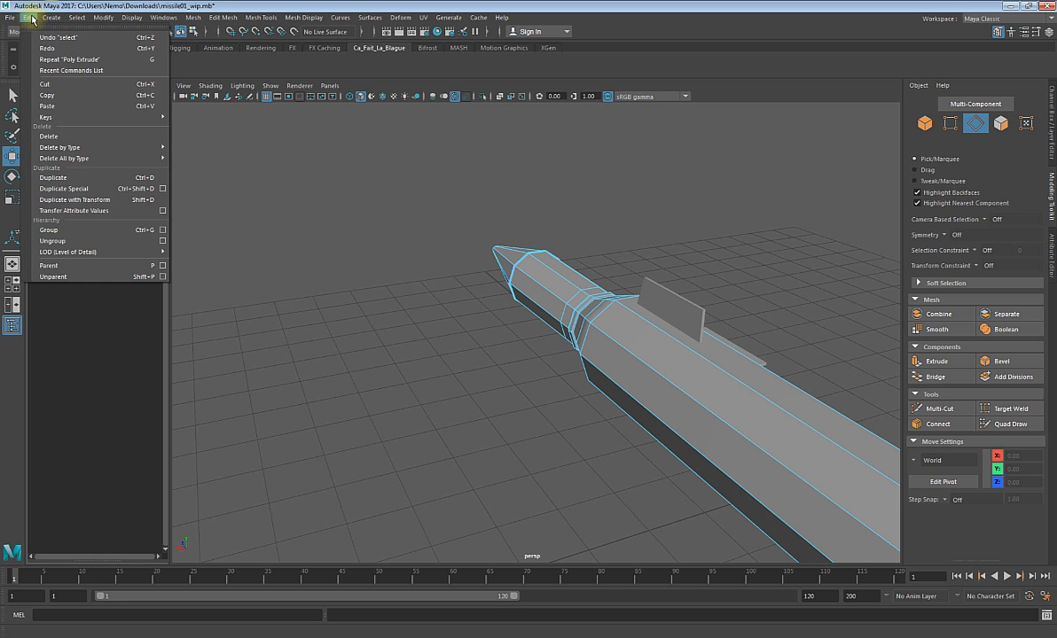
mouse_move(98, 19)
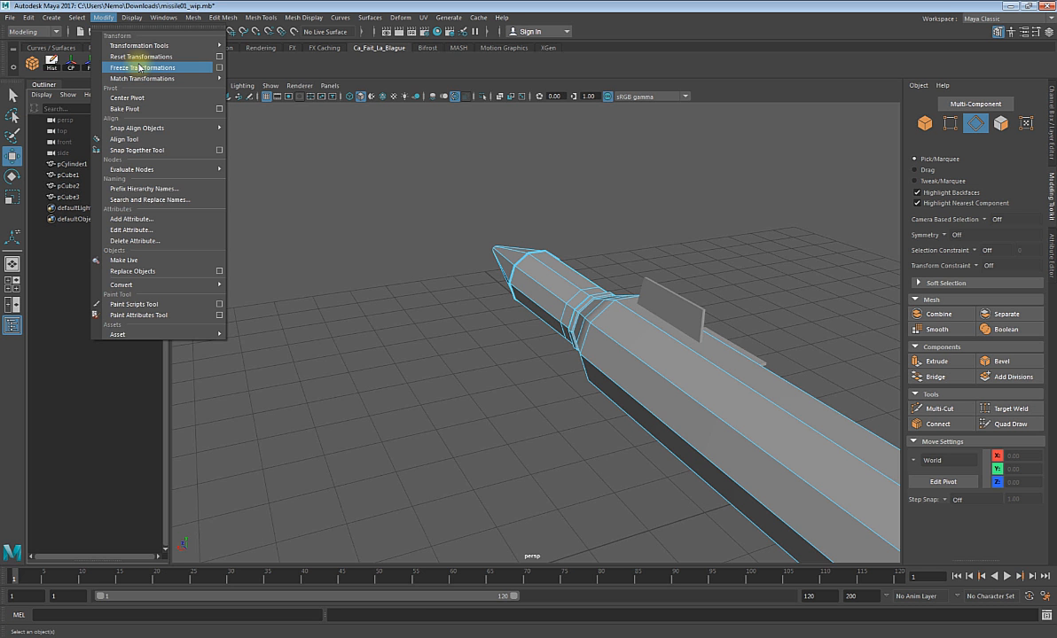
left_click(139, 67)
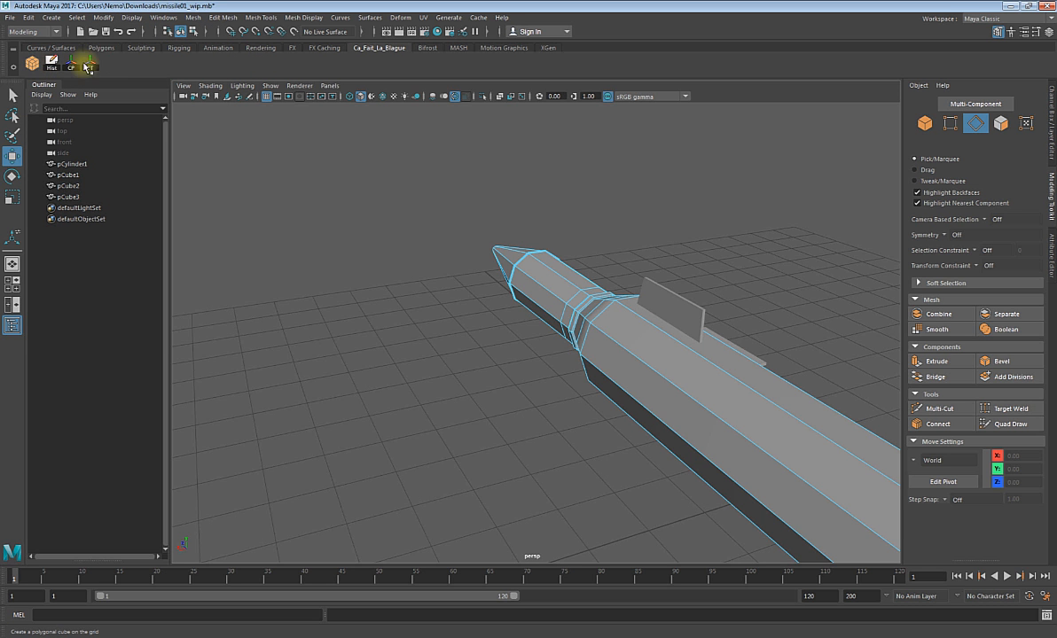
- Add Mesh Cleanup to the custom shelf and order its shortcuts as history, freeze, cleanup, center pivot and cube
left_click(36, 65)
middle_click_drag(37, 65, 120, 68)
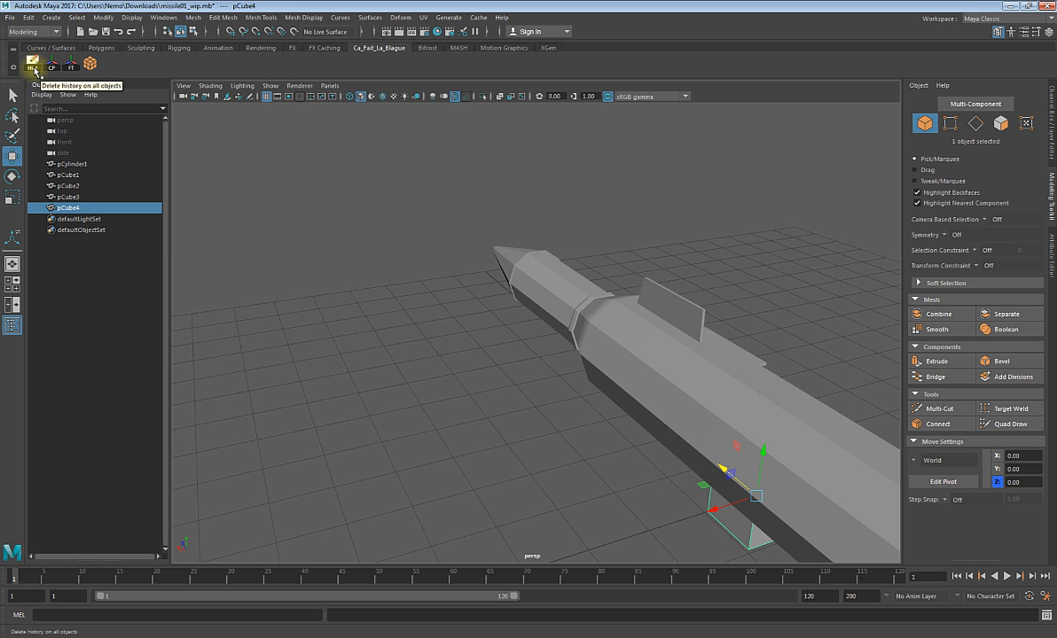
left_click(189, 18)
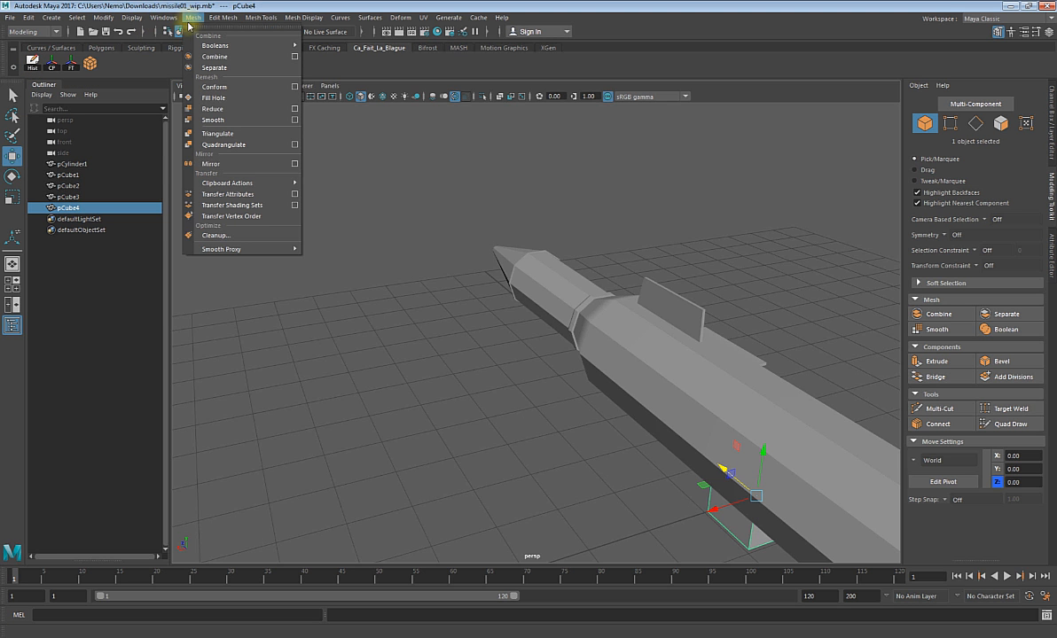
left_click(215, 235, "ctrl+shift")
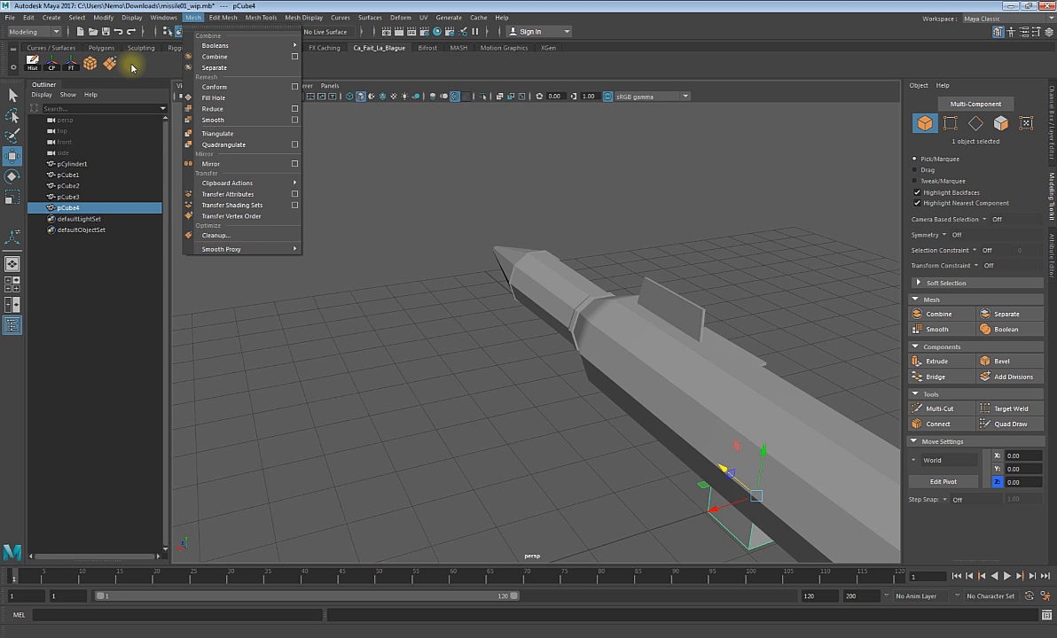
middle_click_drag(112, 67, 87, 66)
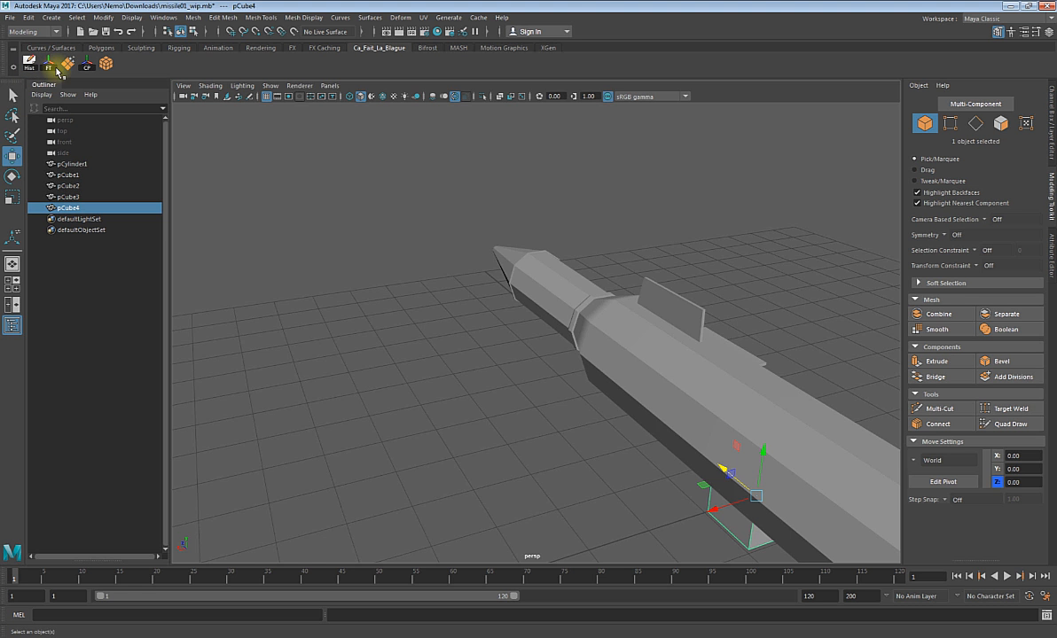
- Select the missile body pCylinder1 and inspect its front collar and open rear end in perspective
left_click(8, 332)
left_click(8, 332)
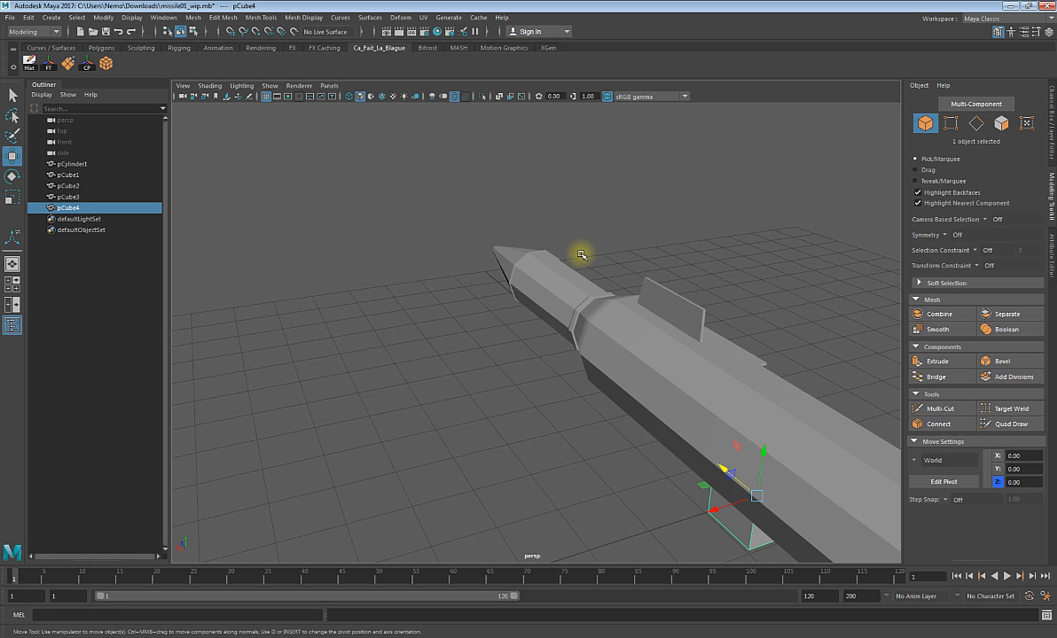
key("space")
key("space")
left_click_drag(647, 228, 729, 224, "alt")
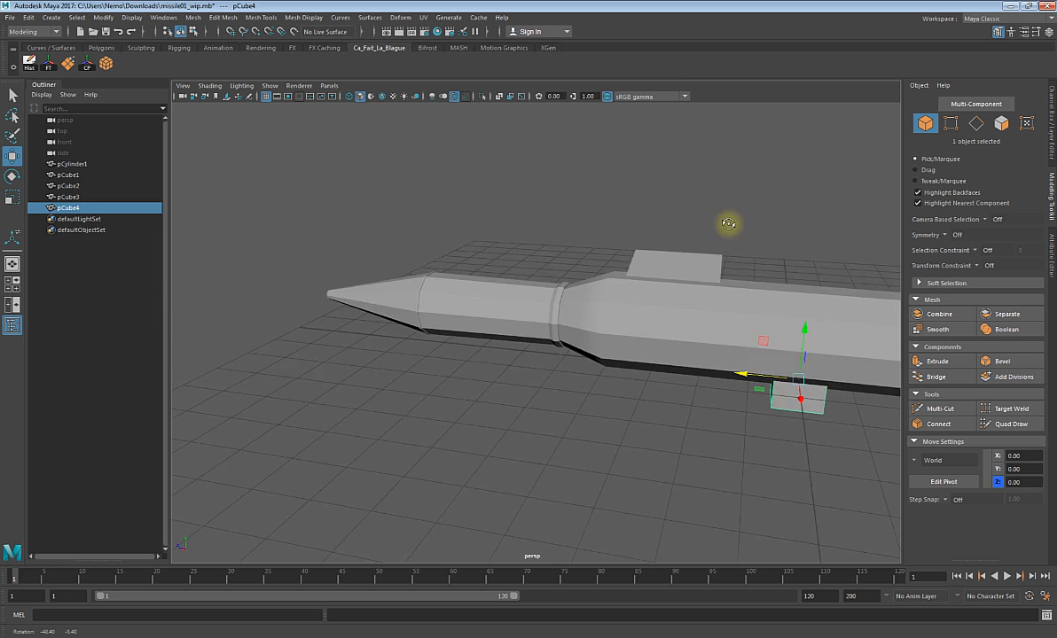
scroll(597, 307, "up", 6)
left_click_drag(582, 309, 688, 352, "alt")
left_click(672, 274)
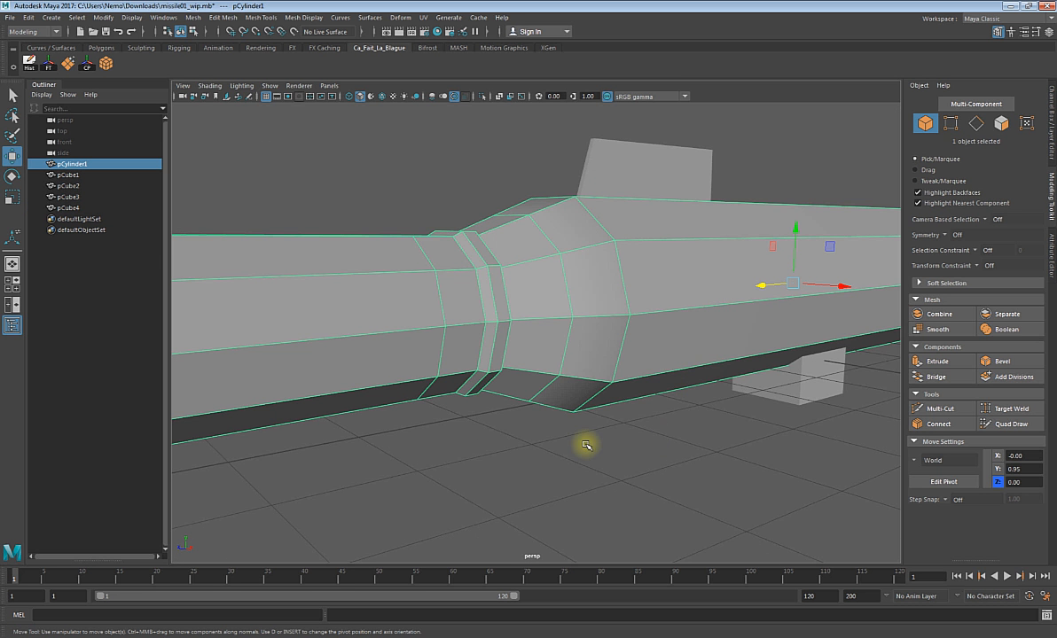
left_click_drag(575, 450, 658, 259, "alt")
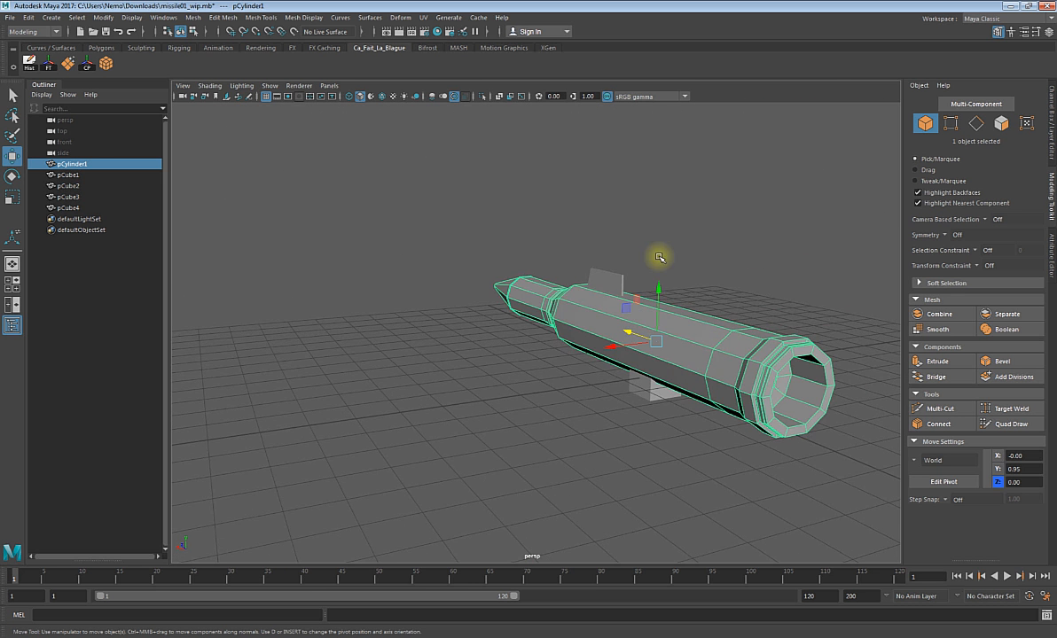
left_click(612, 283)
left_click(635, 346)
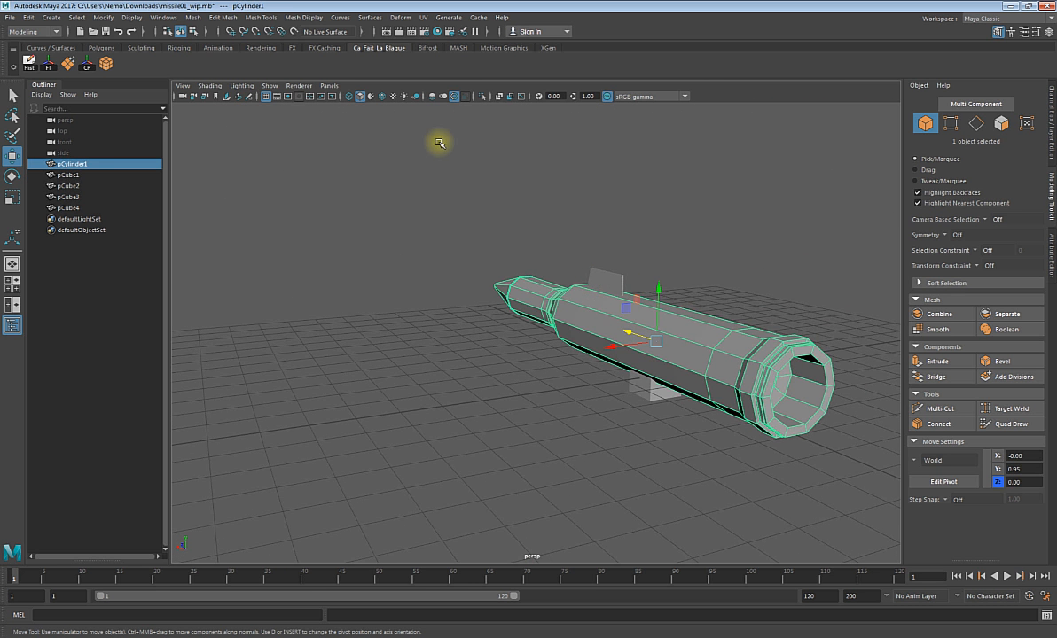
- Isolate the selected missile body pCylinder1 in the perspective view
left_click(480, 97)
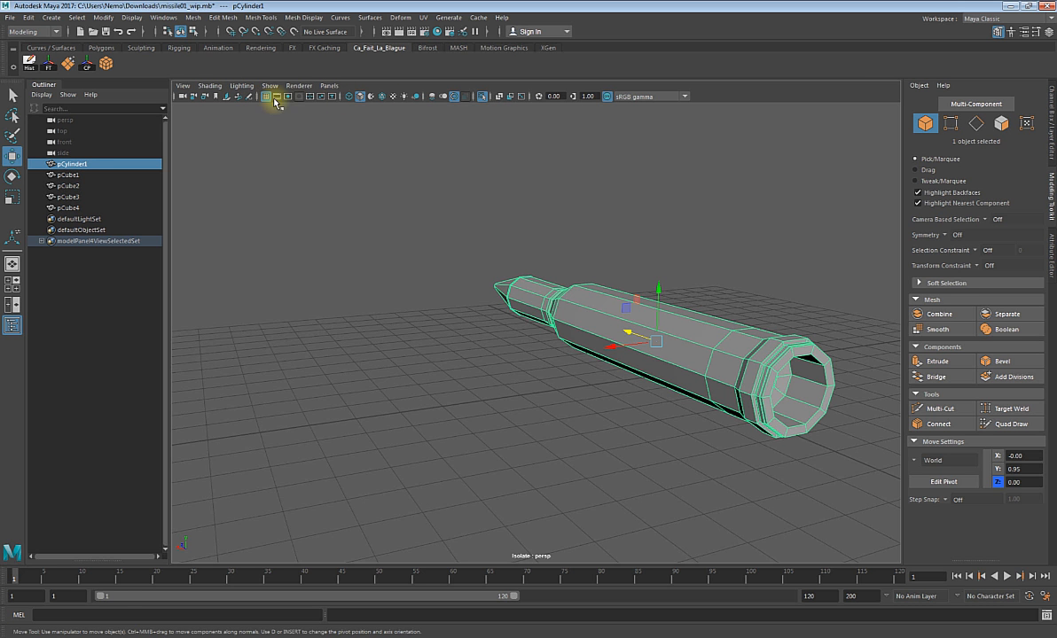
- Preview the isolated missile body with no lights, and return the viewport to default lighting
left_click(241, 86)
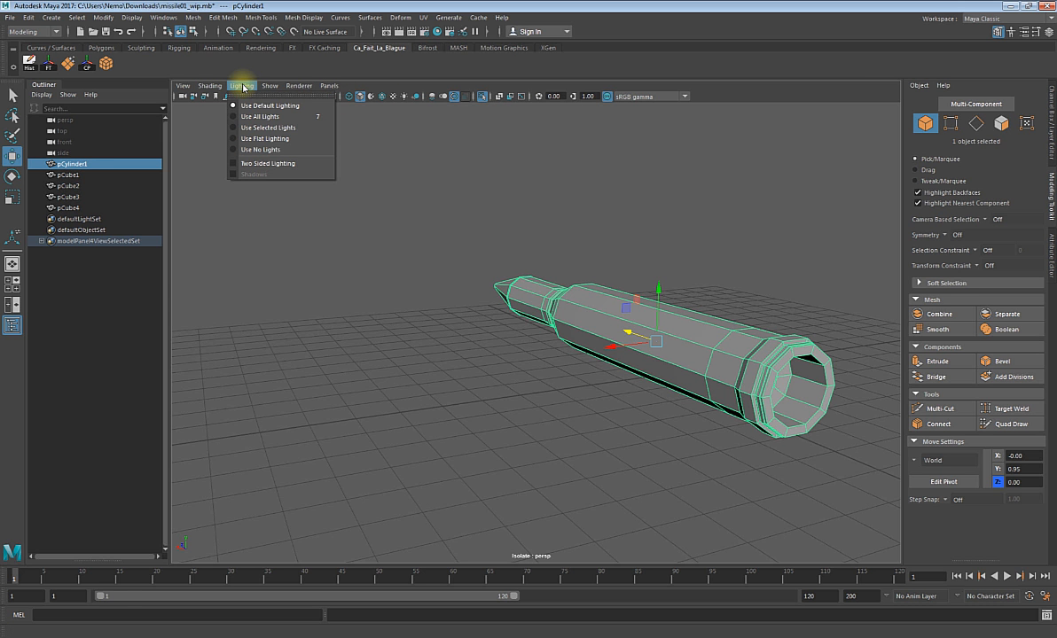
left_click(263, 151)
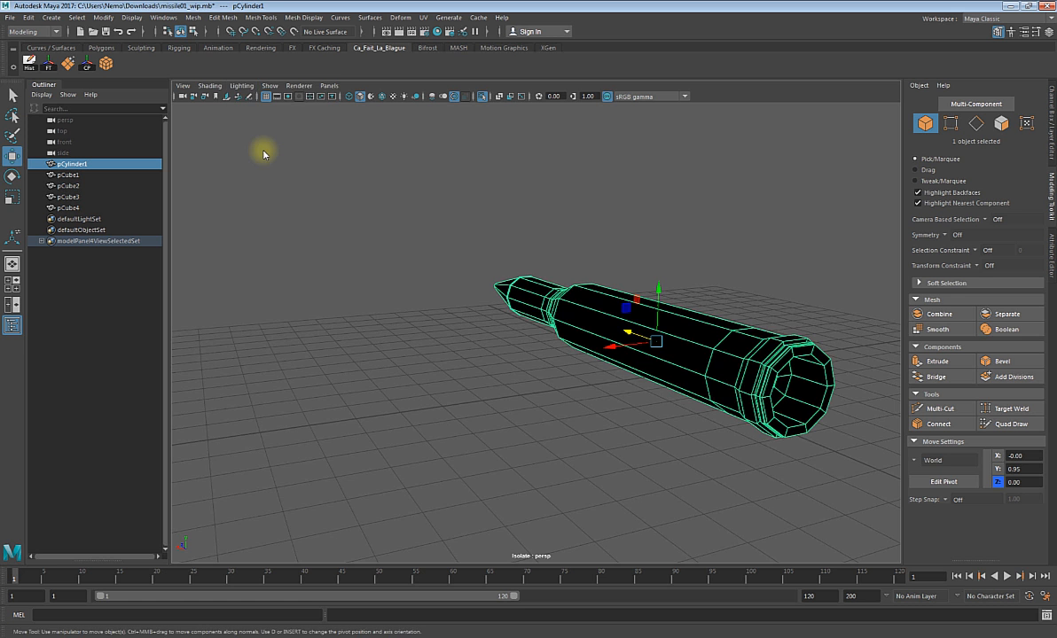
left_click(237, 86)
left_click(248, 105)
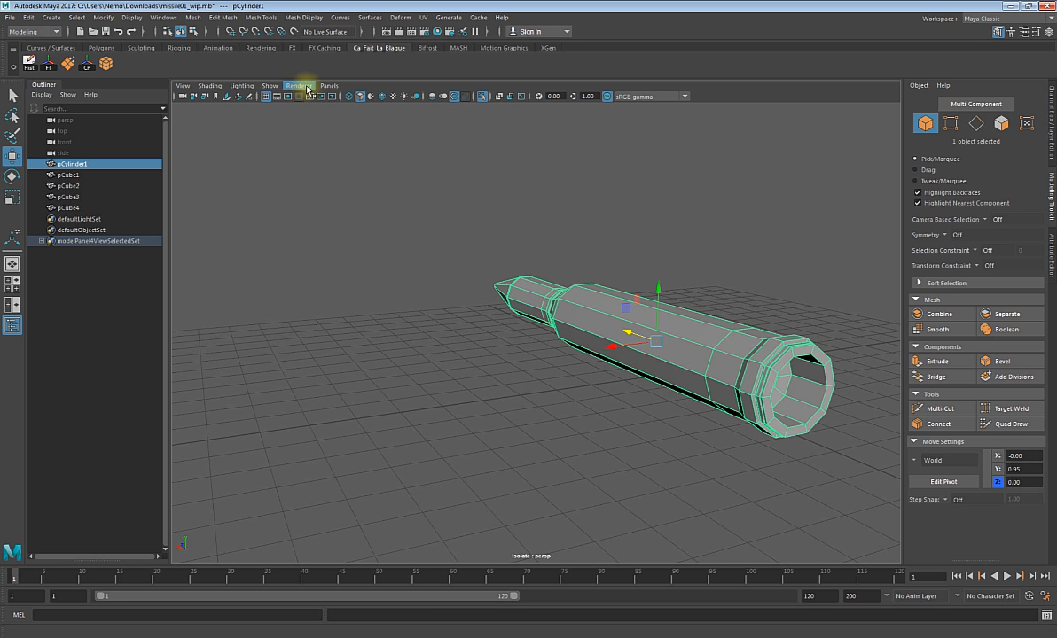
left_click(301, 86)
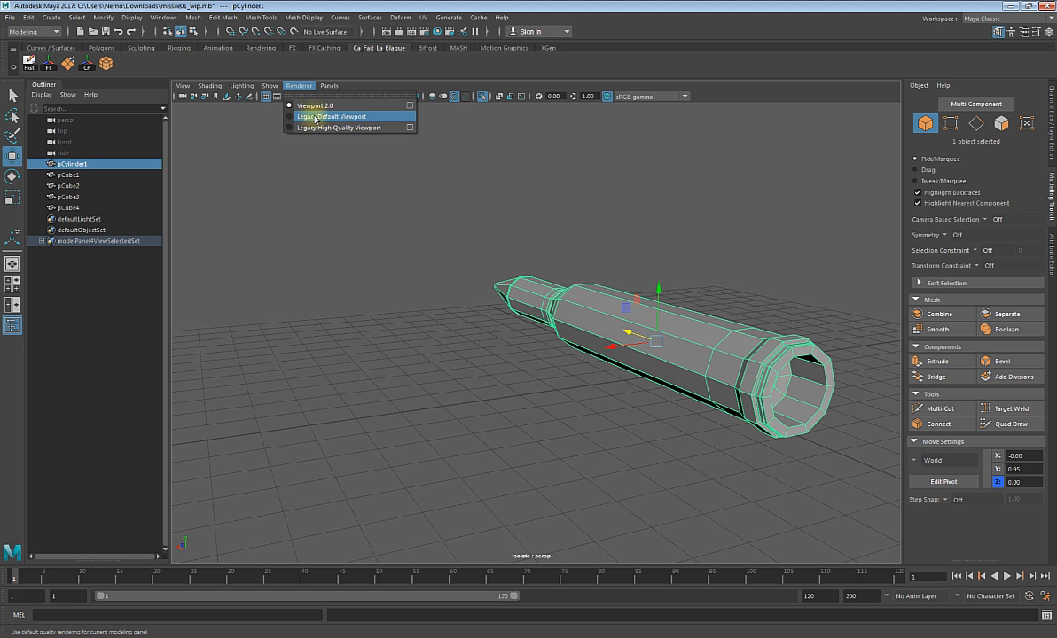
left_click(379, 86)
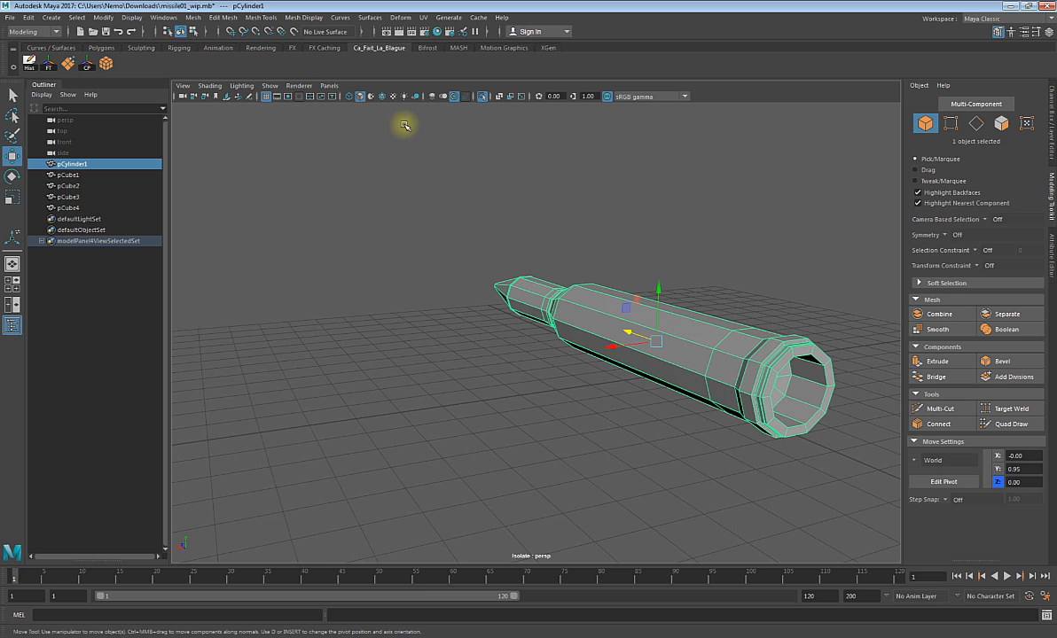
- Hide the Outliner and examine the faces inside the missile body's rear end up close
left_click_drag(426, 154, 362, 146, "alt")
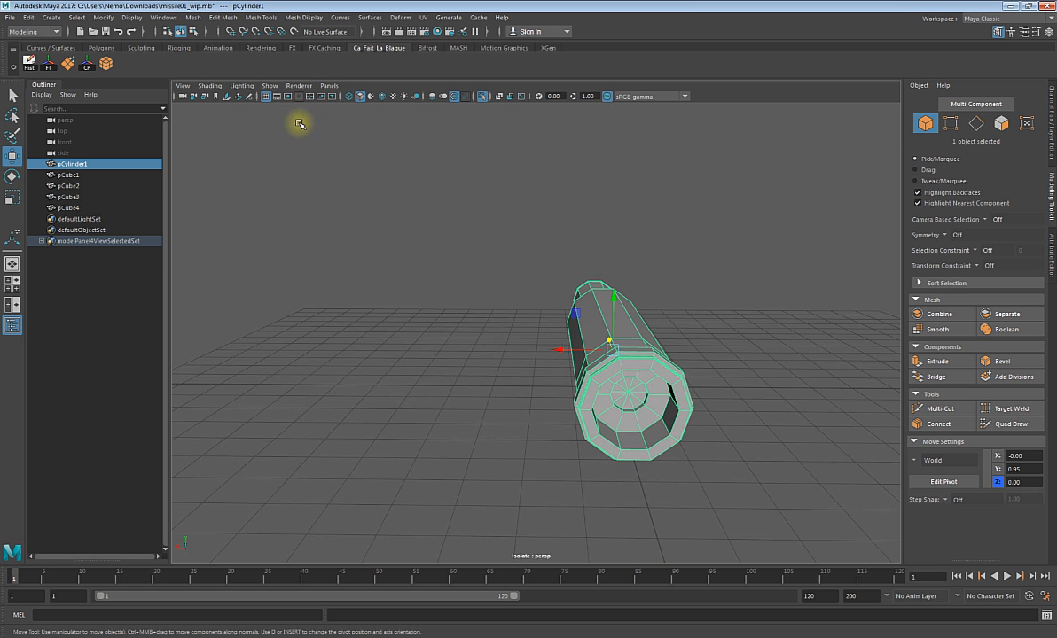
left_click(13, 304)
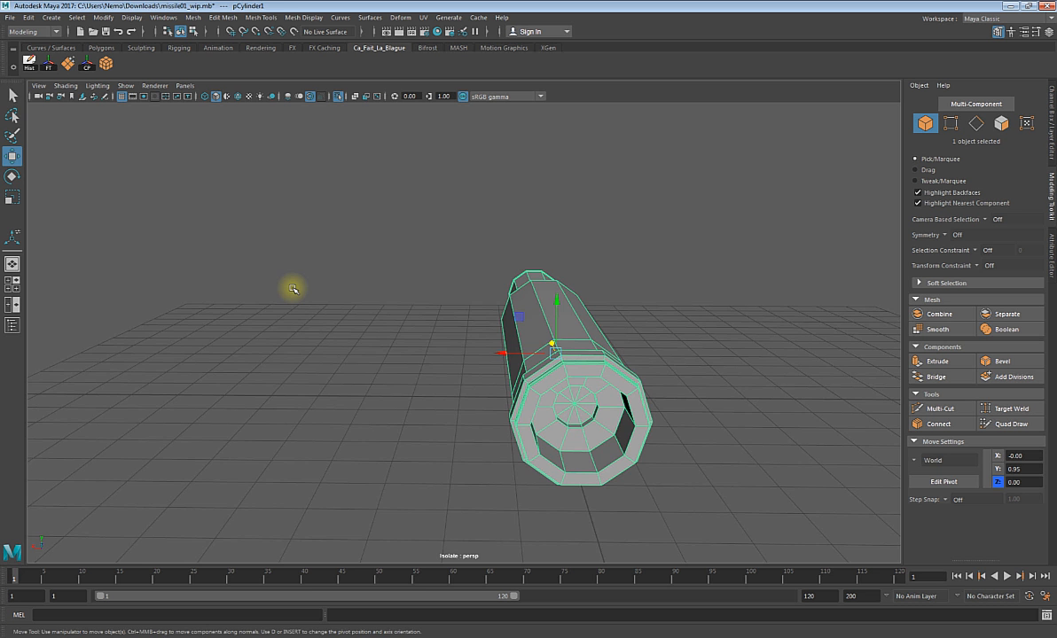
left_click_drag(366, 271, 489, 300, "alt")
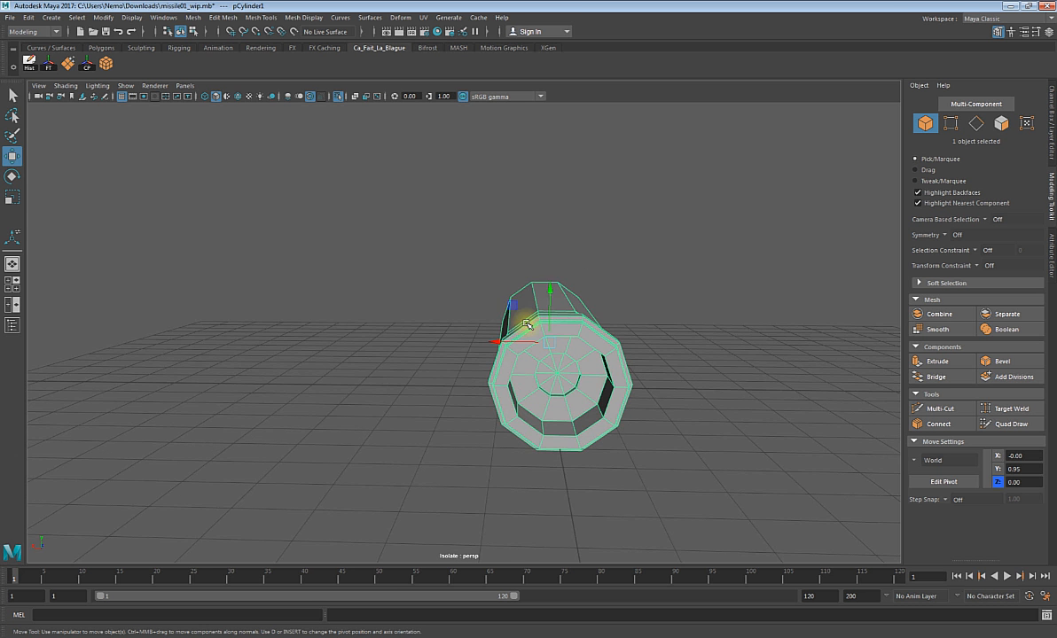
left_click_drag(426, 288, 465, 318, "alt")
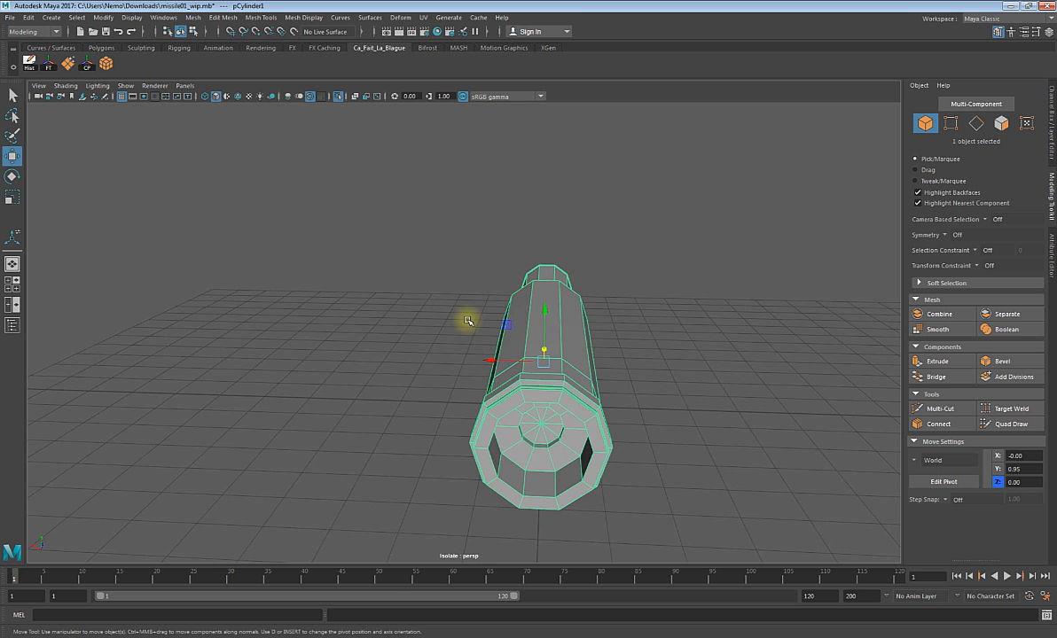
left_click_drag(603, 337, 603, 326, "alt")
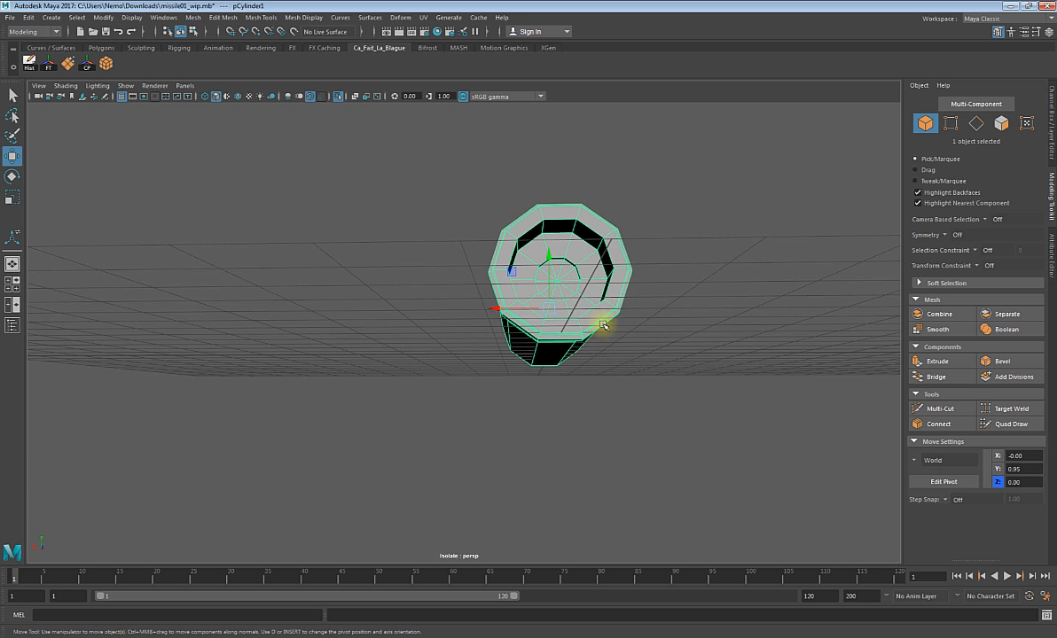
right_click_drag(563, 267, 564, 298)
scroll(565, 278, "up", 4)
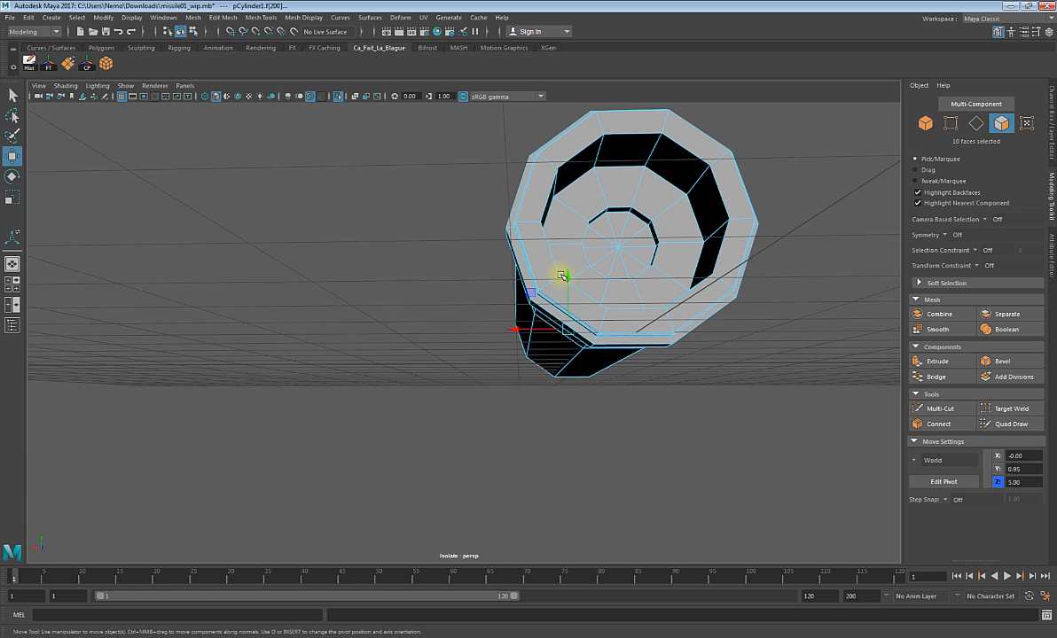
left_click_drag(576, 269, 571, 332, "alt")
middle_click_drag(571, 331, 570, 332, "alt")
left_click_drag(570, 331, 612, 313, "alt")
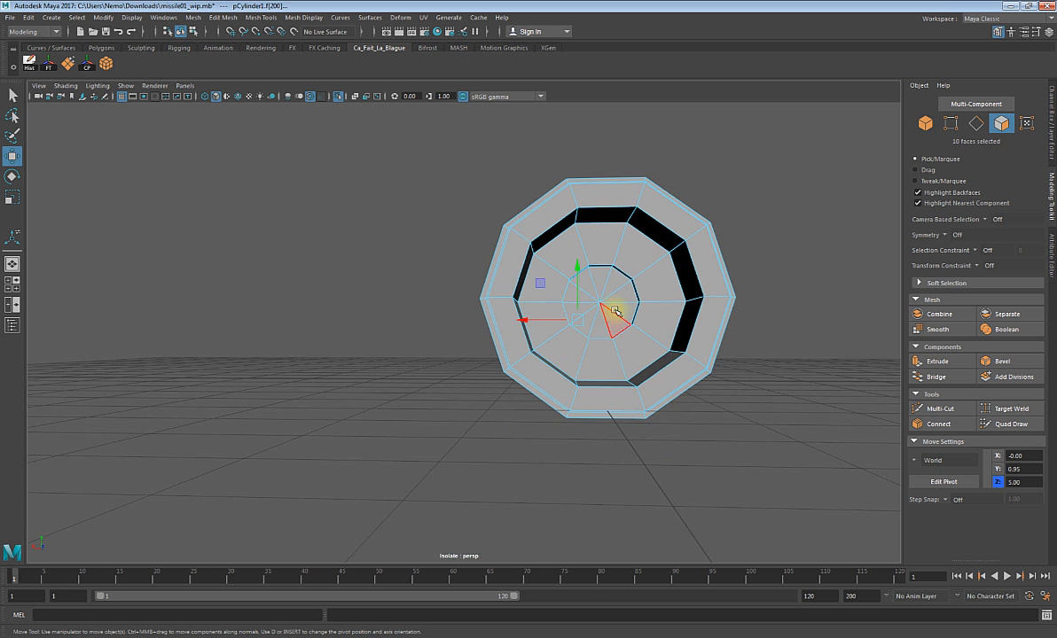
- Insert a lengthwise edge loop along the missile body's upper side using Connect with one segment and slide 0.50
right_click_drag(616, 310, 615, 319)
mouse_move(606, 290)
left_mouse_down("alt")
mouse_move(620, 273)
mouse_move(608, 293)
left_mouse_up("alt")
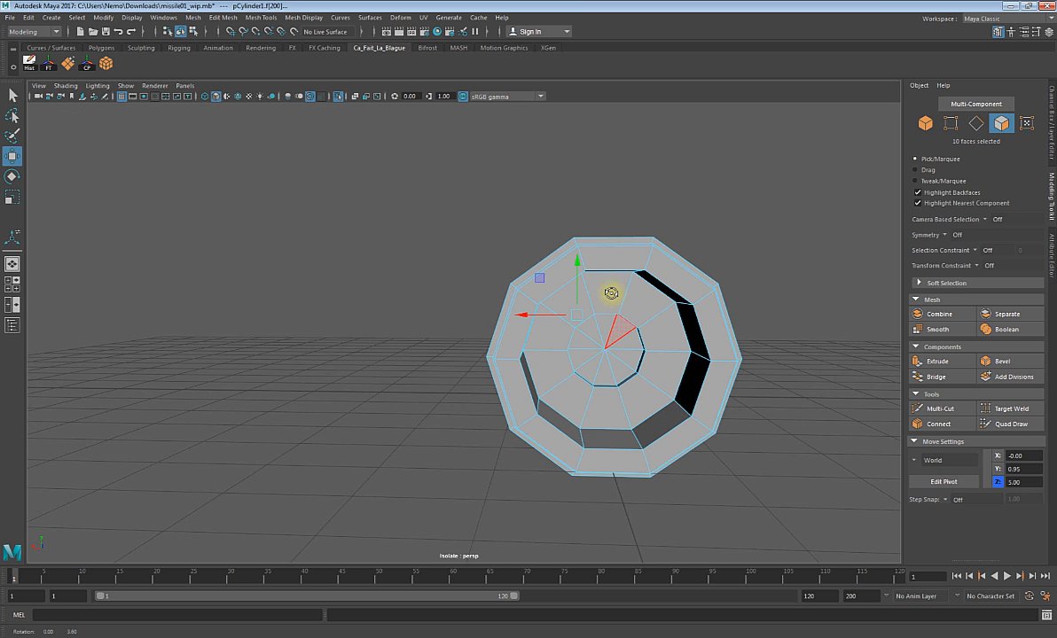
left_click(617, 242)
left_click(938, 424)
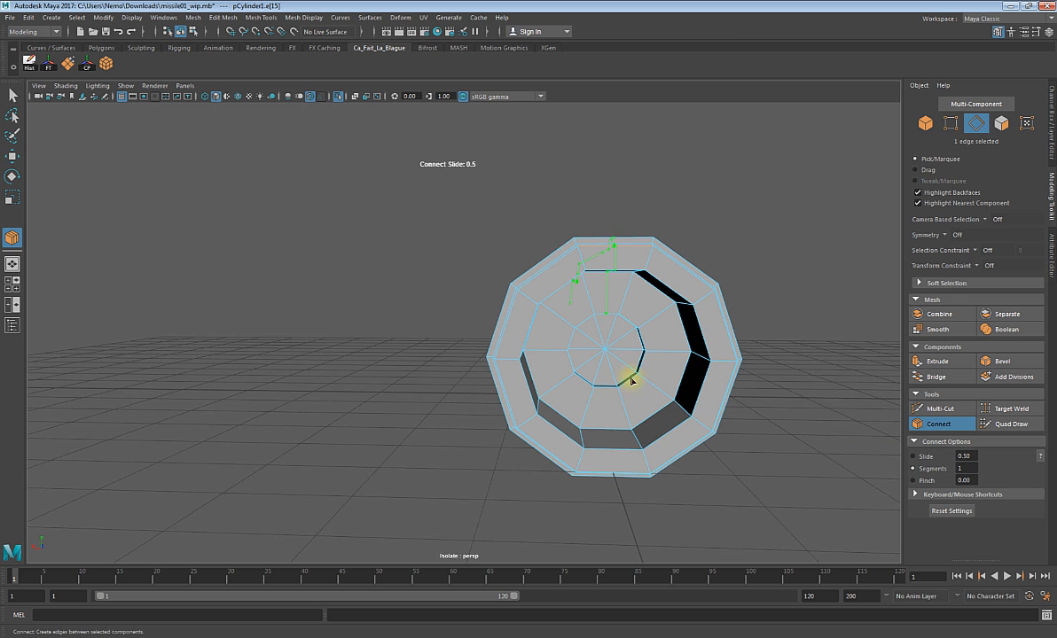
left_click_drag(633, 378, 577, 374, "alt")
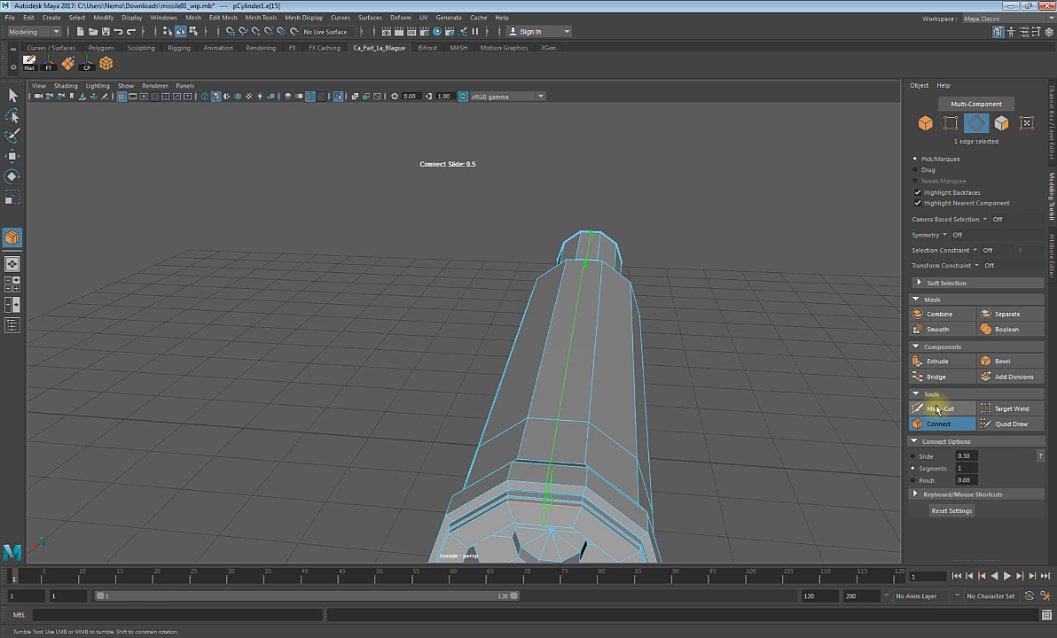
left_click(930, 410)
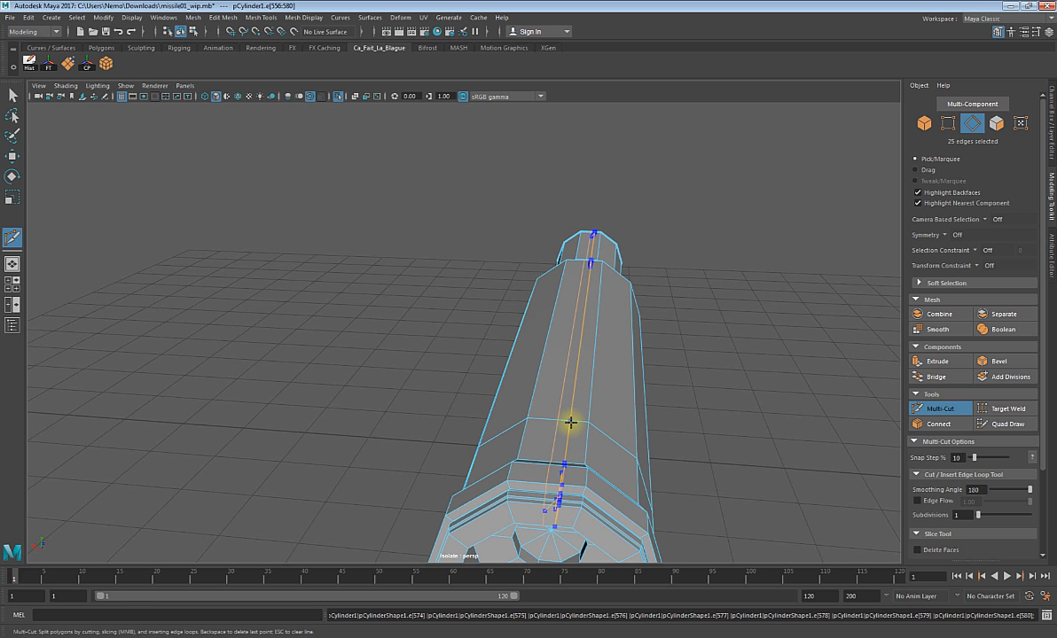
left_click(571, 423, "ctrl")
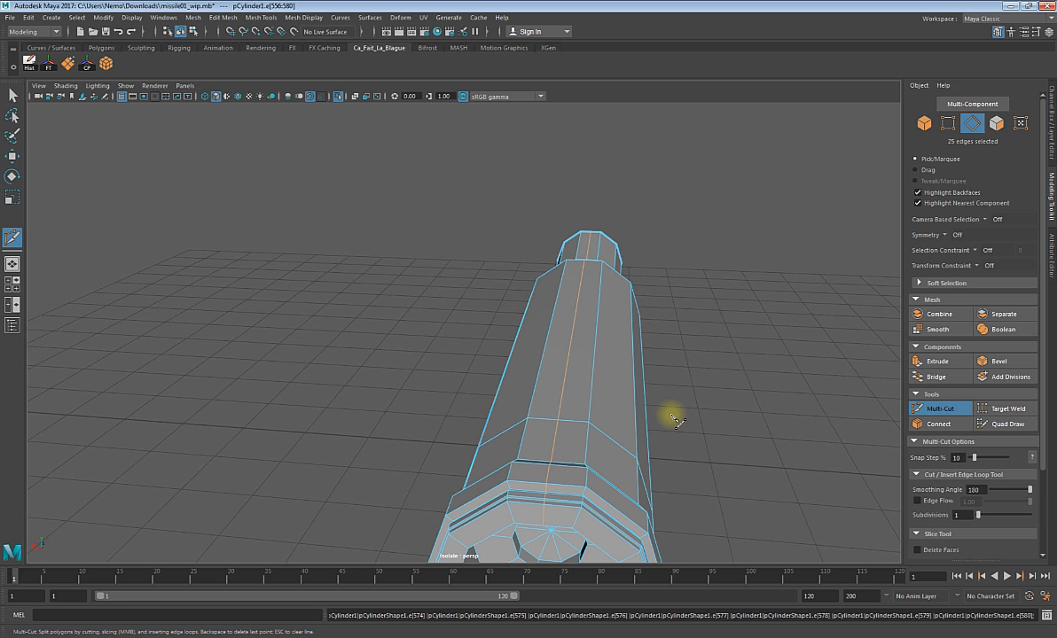
key("w")
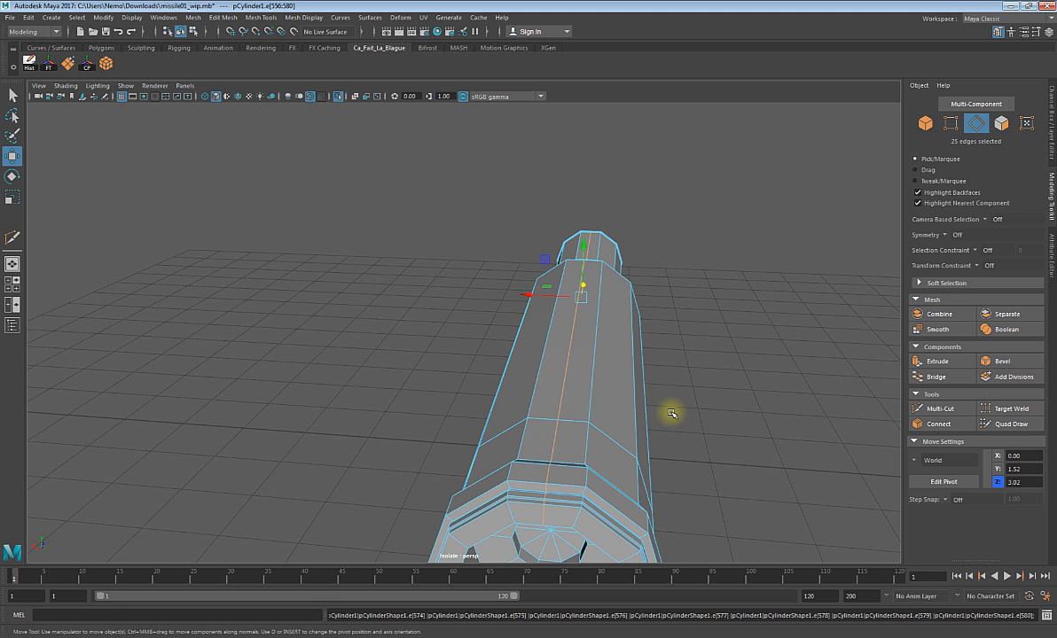
- Delete the ten triangular cap faces at the center of the missile's rear recess
mouse_move(703, 385)
left_mouse_down("alt")
mouse_move(724, 378)
mouse_move(710, 382)
mouse_move(687, 360)
mouse_move(634, 393)
mouse_move(732, 400)
mouse_move(722, 391)
left_mouse_up("alt")
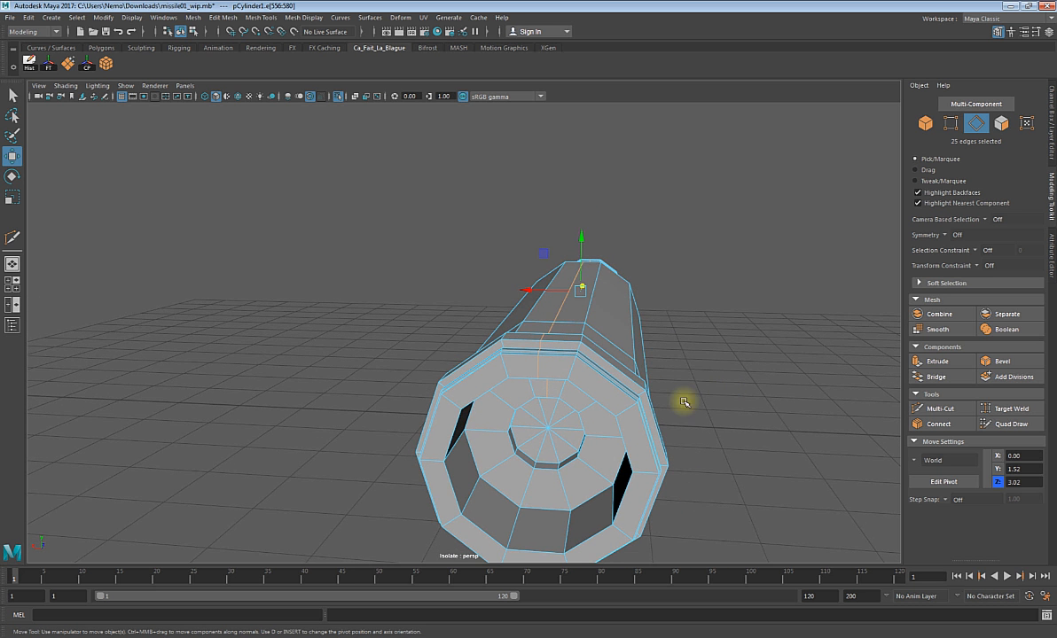
left_click_drag(637, 374, 643, 406, "alt")
mouse_move(573, 321)
left_mouse_down("alt")
mouse_move(581, 377)
mouse_move(580, 308)
left_mouse_up("alt")
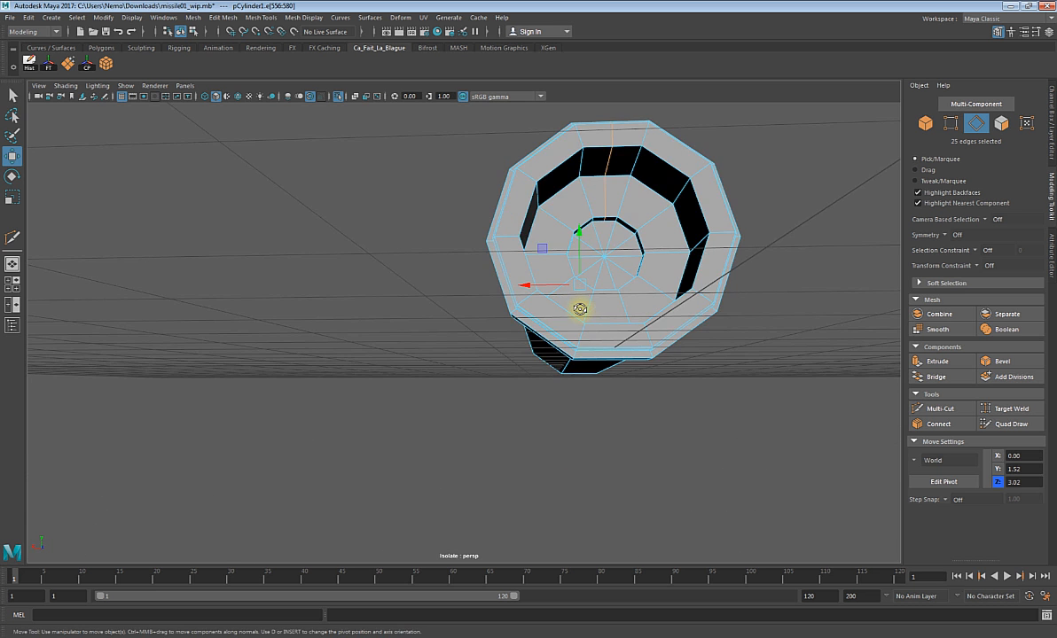
left_click_drag(617, 259, 625, 314, "alt")
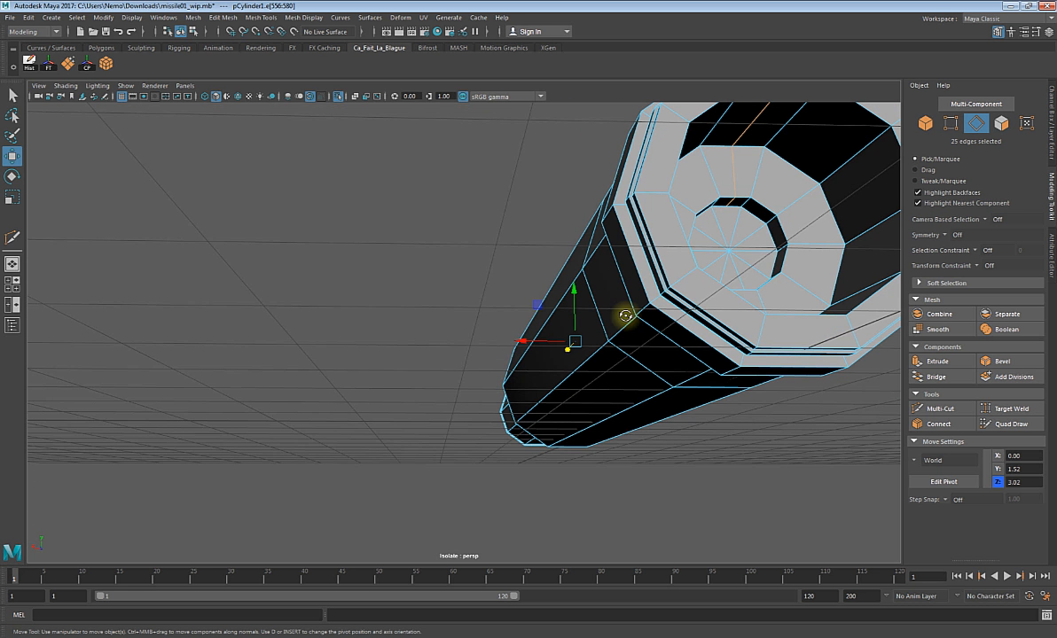
key("F11")
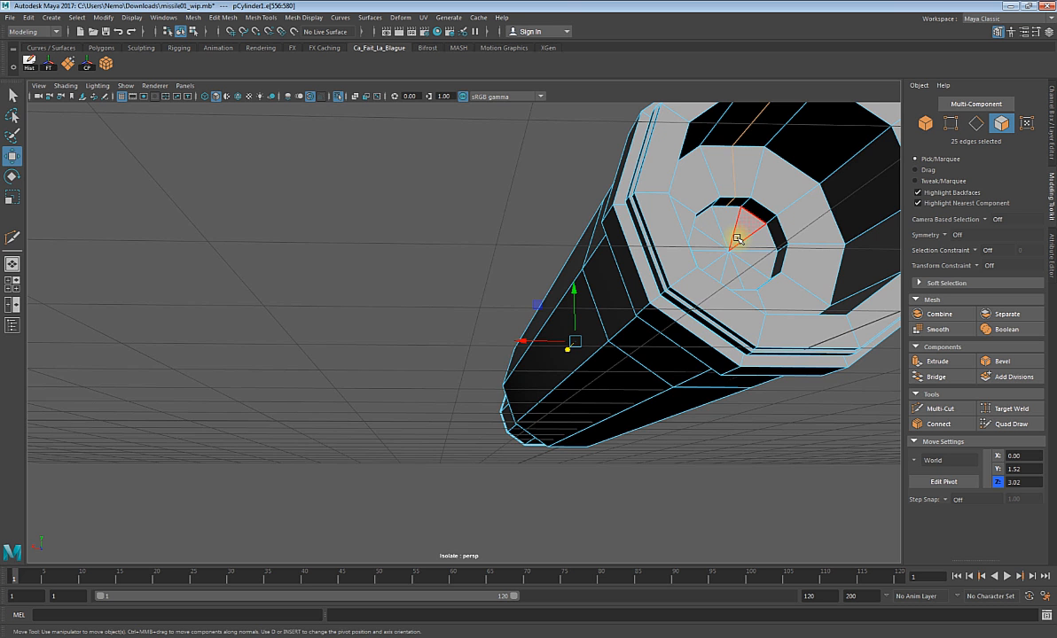
left_click_drag(737, 239, 722, 241, "alt")
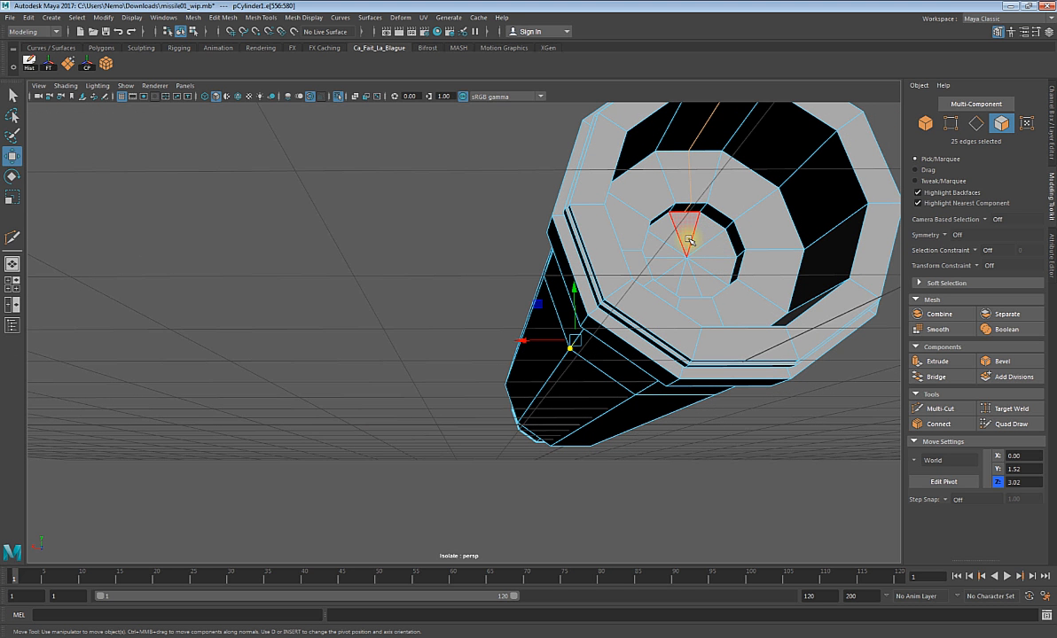
left_click(698, 241)
left_click(718, 251, "shift")
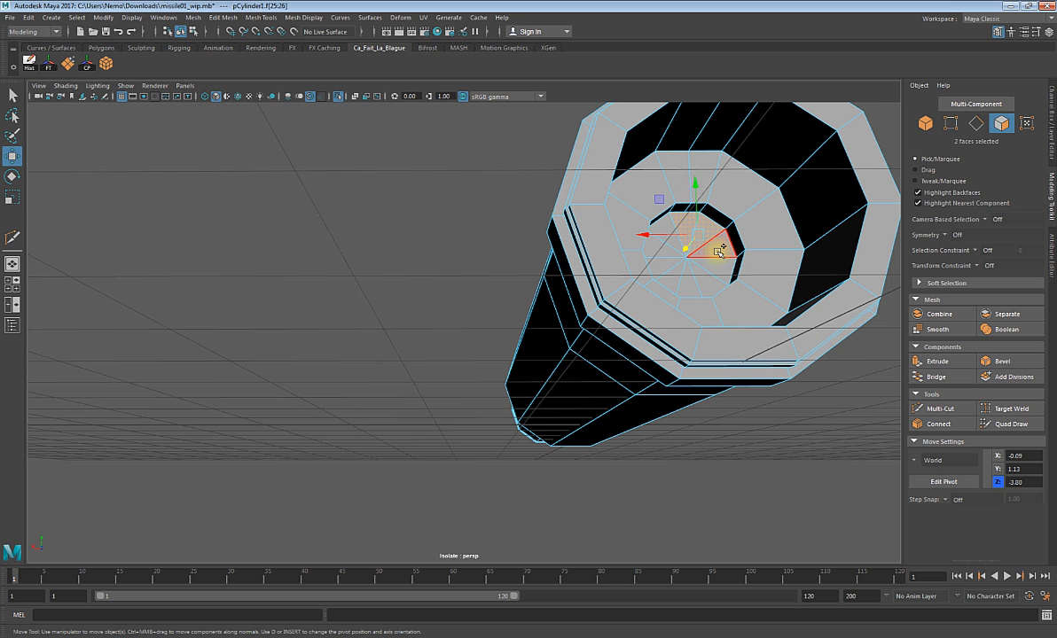
left_click(715, 266, "shift")
left_click(708, 280, "shift")
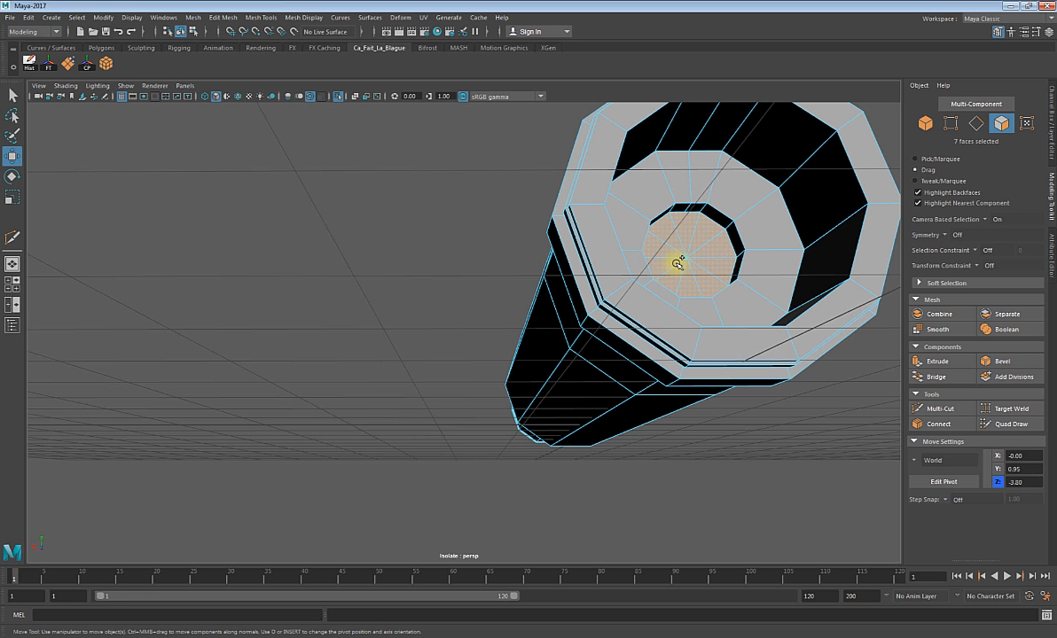
left_click(712, 242)
mouse_move(720, 255)
left_mouse_down()
mouse_move(672, 243)
mouse_move(672, 267)
mouse_move(683, 269)
mouse_move(672, 281)
left_mouse_up()
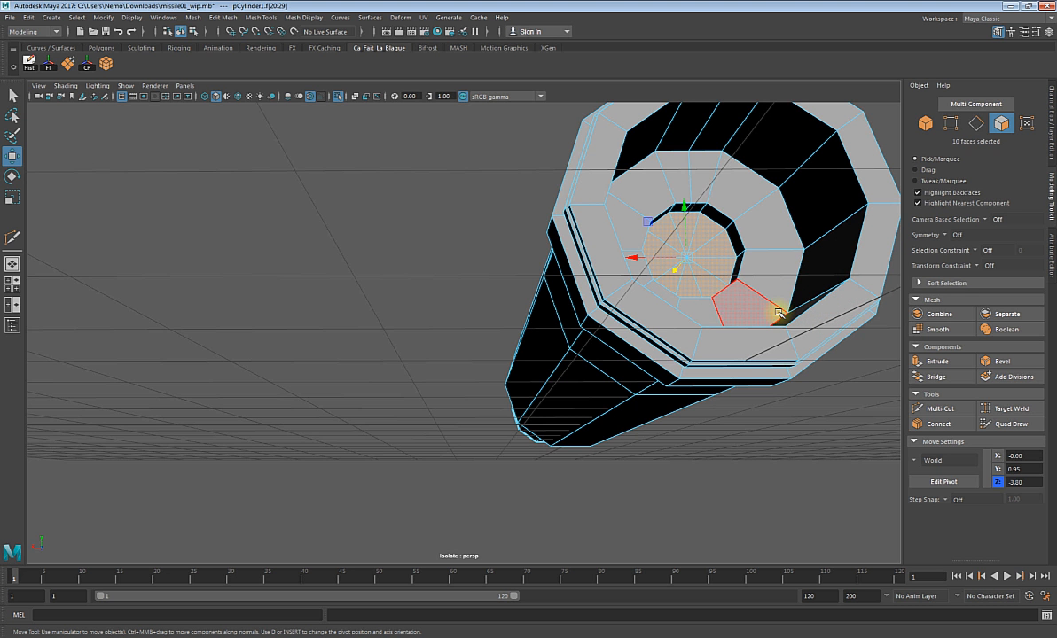
key("Delete")
- Select the new lengthwise edge loop and examine where it ends at the triangulated cap on the missile's nose tip
left_click_drag(698, 224, 607, 306, "alt")
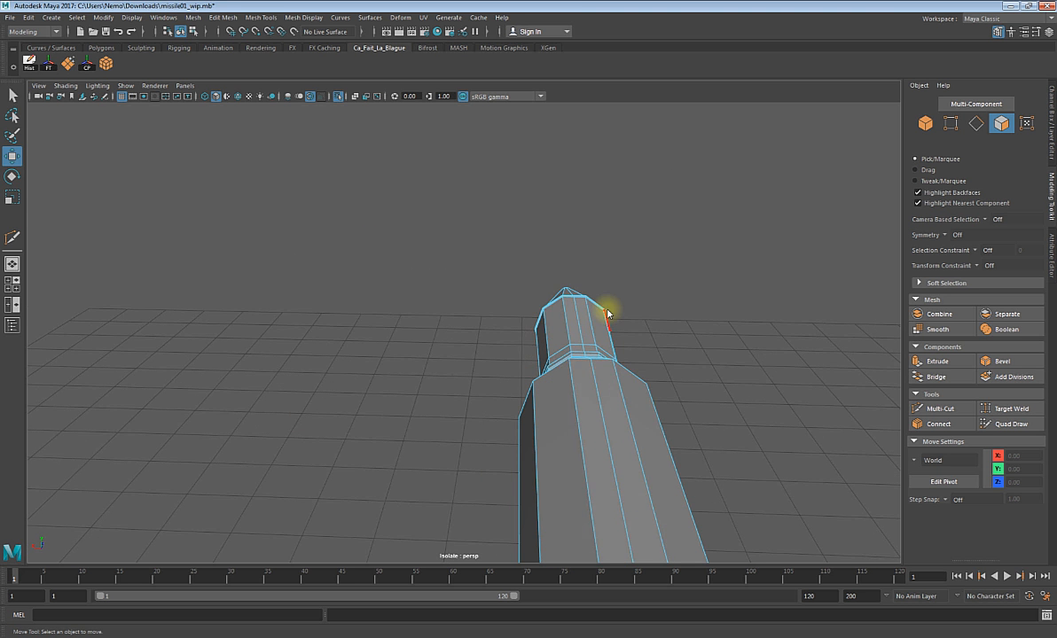
double_click(597, 388)
left_click_drag(700, 403, 486, 457, "alt")
middle_click_drag(485, 457, 481, 441, "alt")
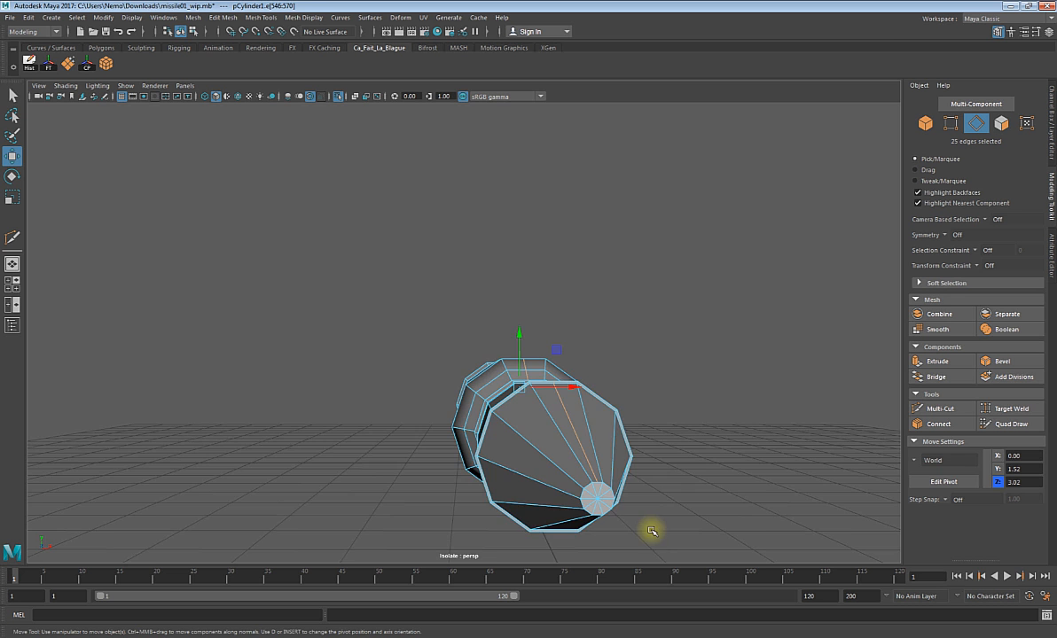
scroll(618, 509, "up", 3)
middle_click_drag(622, 507, 620, 489, "alt")
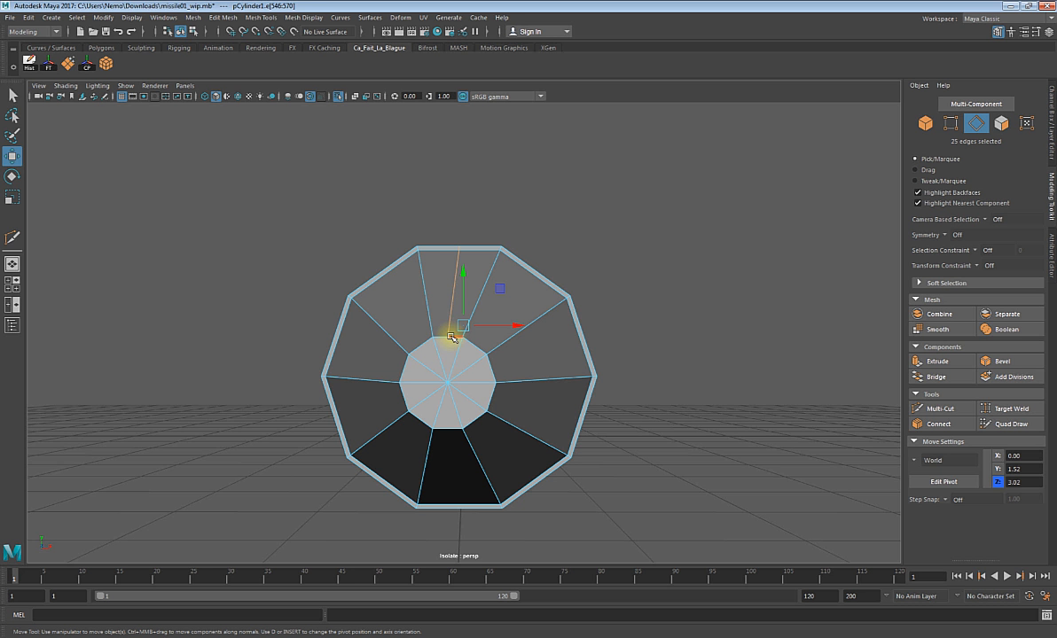
left_click_drag(583, 323, 576, 363, "alt")
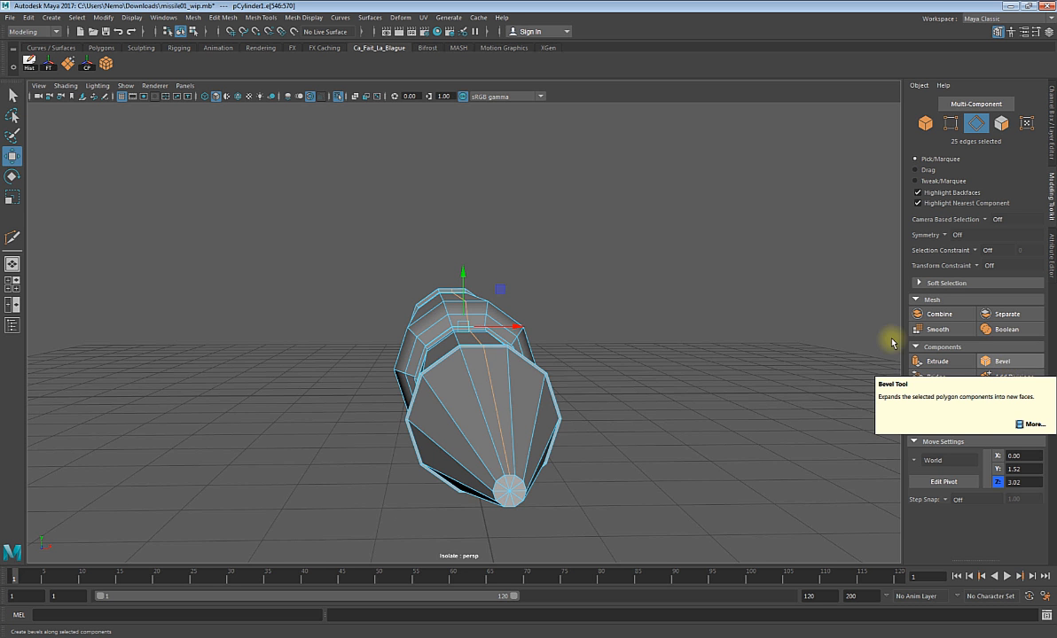
left_click_drag(538, 314, 439, 304, "alt")
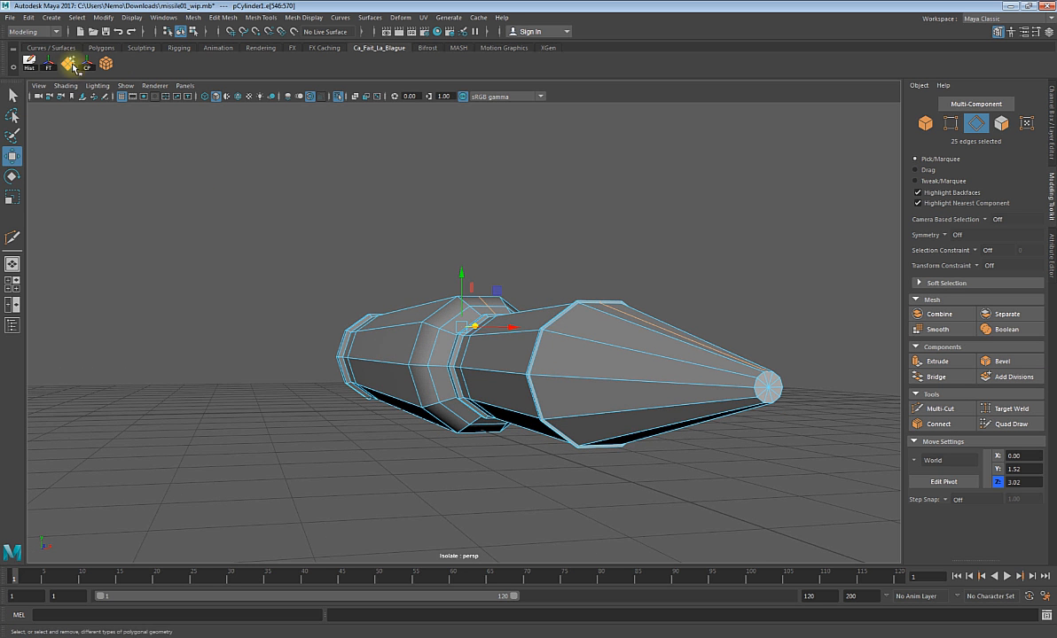
- Create a polygon cube and move it beside the missile to about X -3.97, Y 2.51
left_click(105, 64)
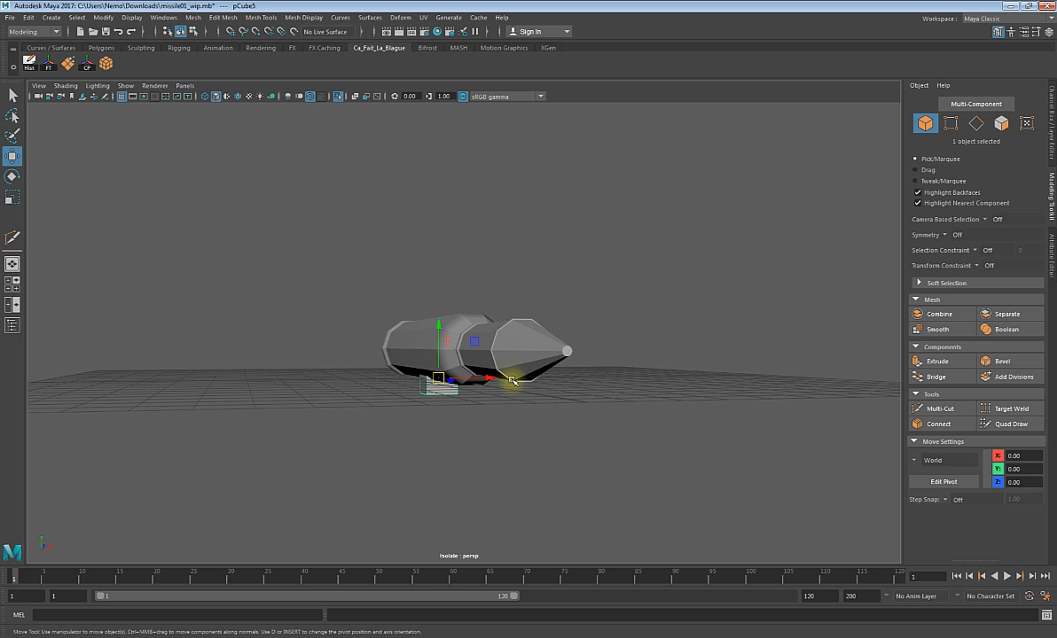
left_click_drag(480, 378, 359, 379)
left_click_drag(312, 333, 344, 391)
scroll(337, 386, "up", 5)
middle_click_drag(331, 384, 505, 397, "alt")
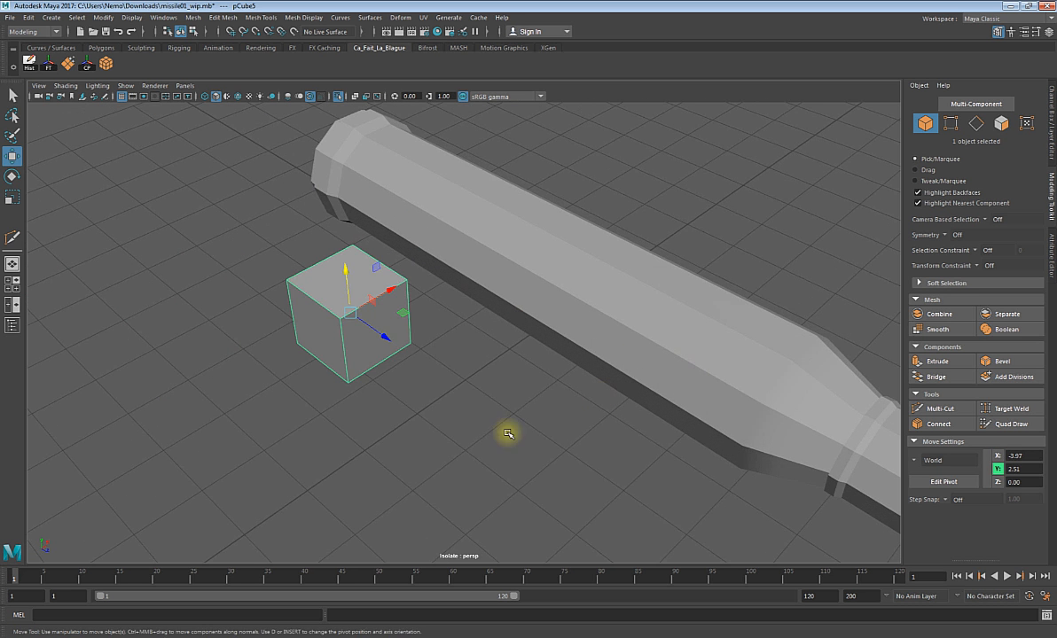
- Select the cube's top edge at Z 0.50 in edge mode
right_click_drag(507, 433, 493, 281)
left_click(363, 310)
right_click_drag(503, 331, 504, 299)
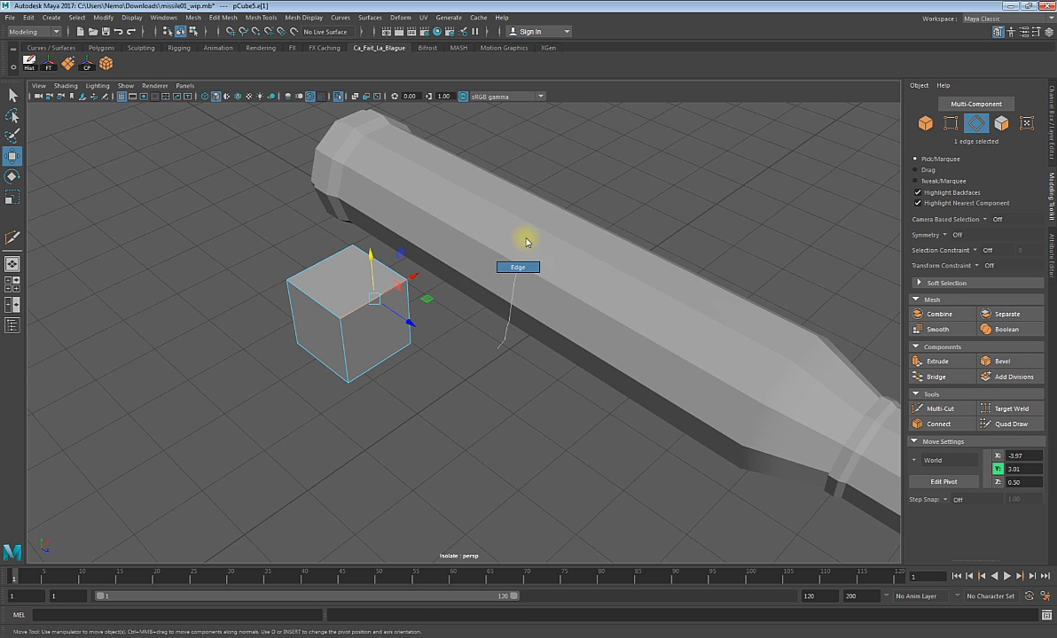
right_click_drag(673, 275, 474, 288)
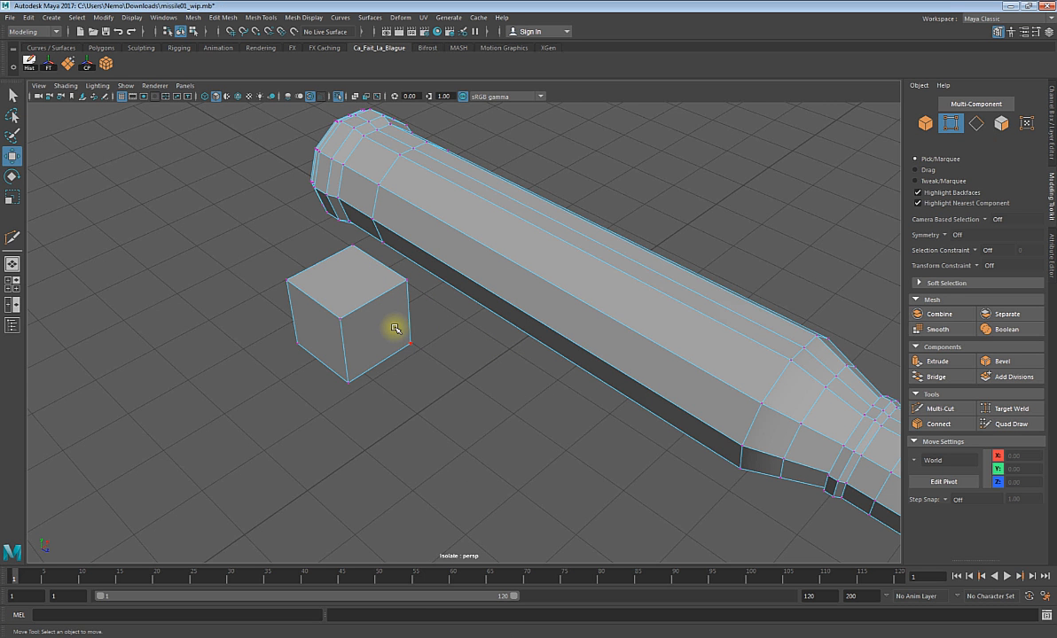
left_click(330, 282)
right_click_drag(383, 293, 439, 254)
left_click(371, 295)
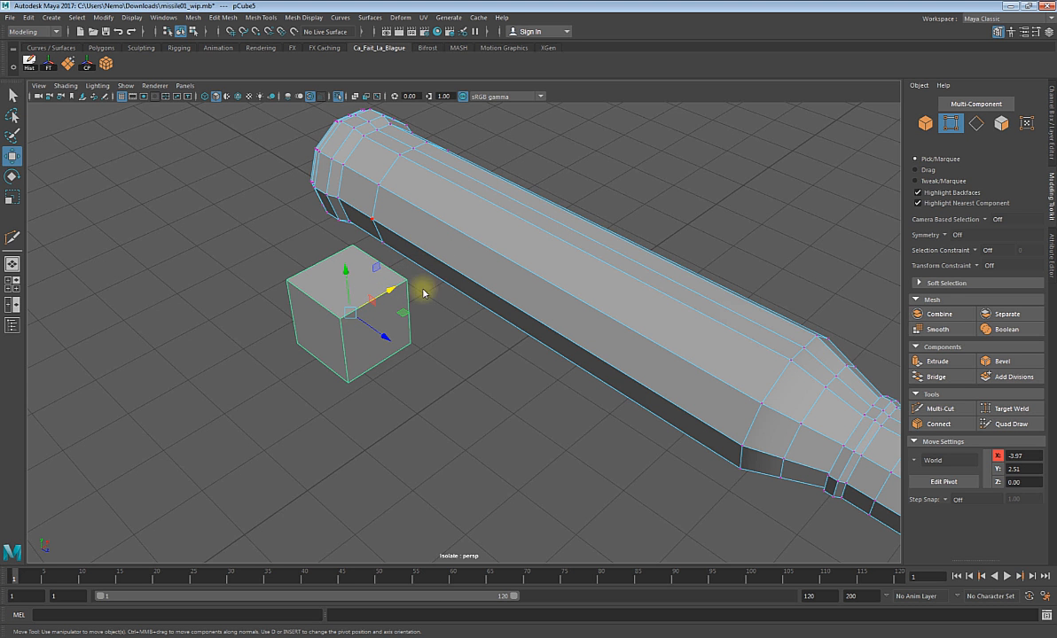
key("F11")
key("F8")
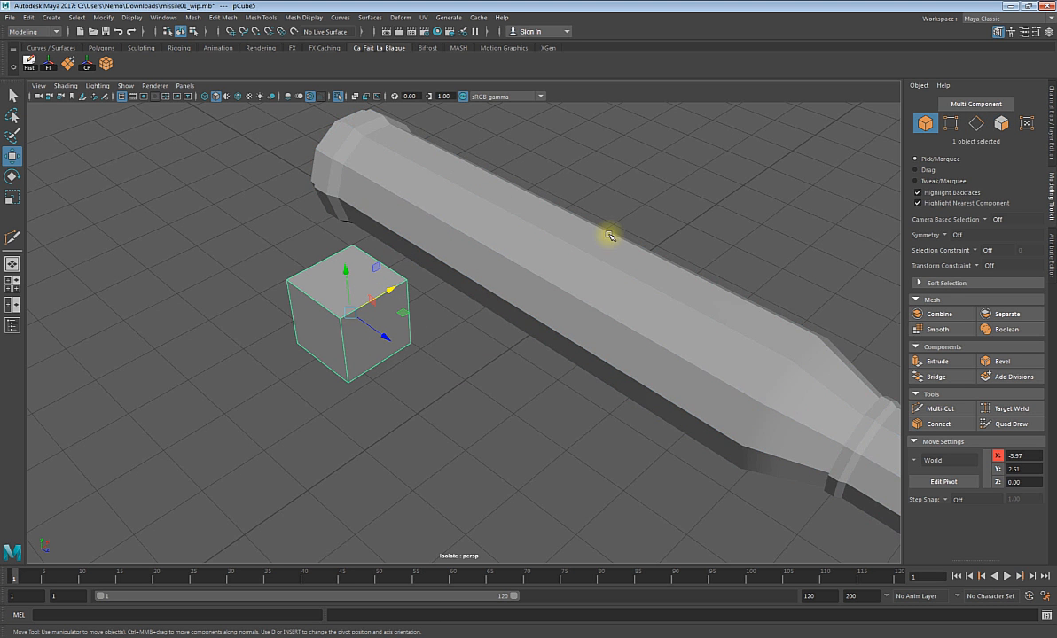
- Bevel the cube's selected top edge with a fraction of 0.3 and 4 segments
right_click_drag(295, 282, 323, 238)
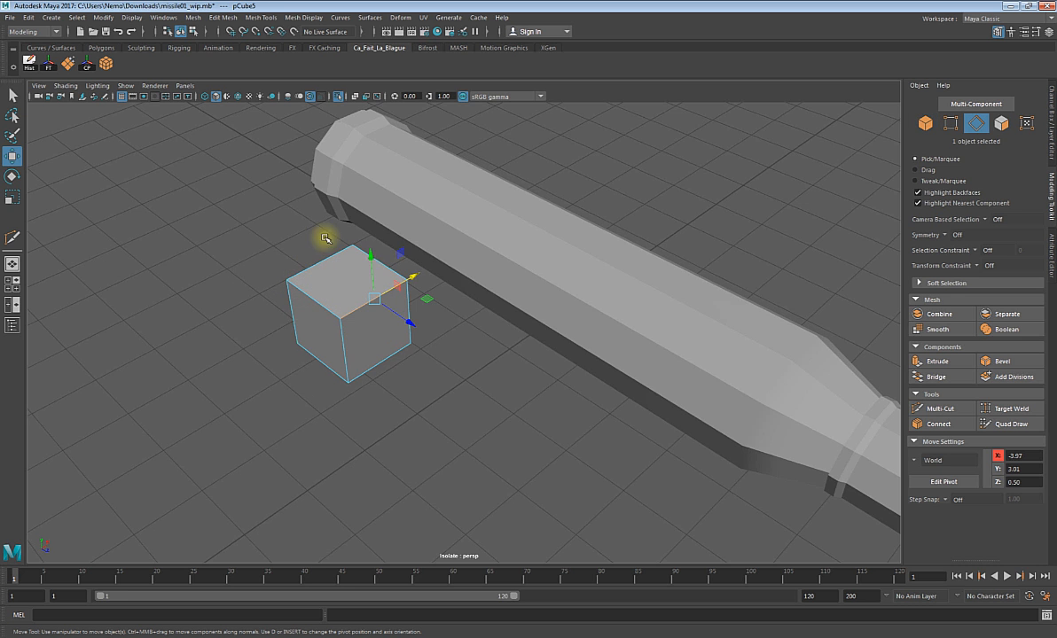
left_click(380, 253)
right_click_drag(460, 332, 462, 306)
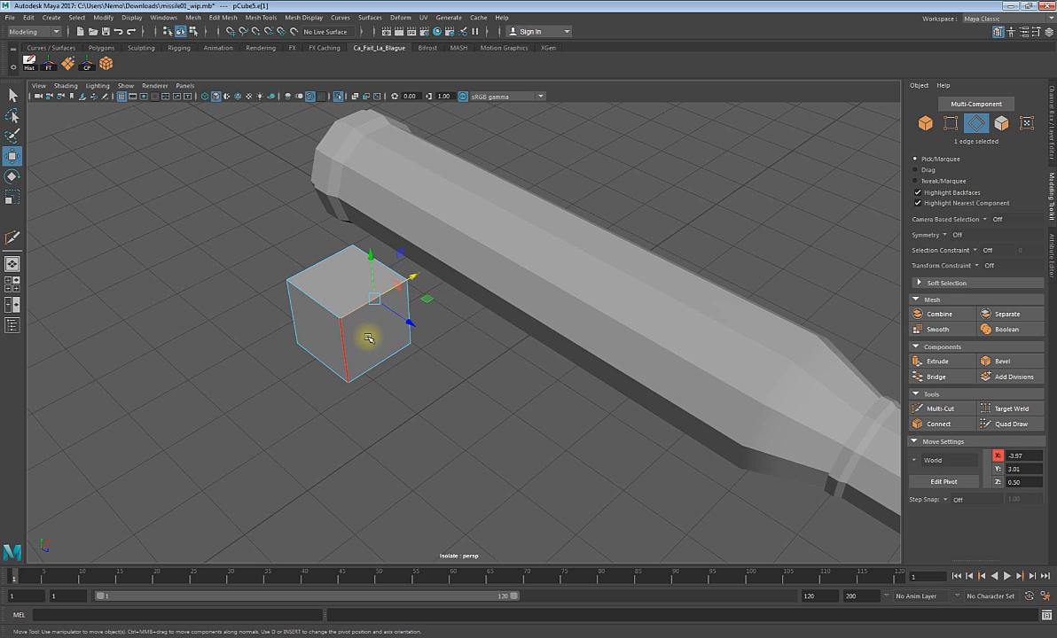
left_click(1000, 361)
left_click_drag(461, 430, 436, 290, "alt")
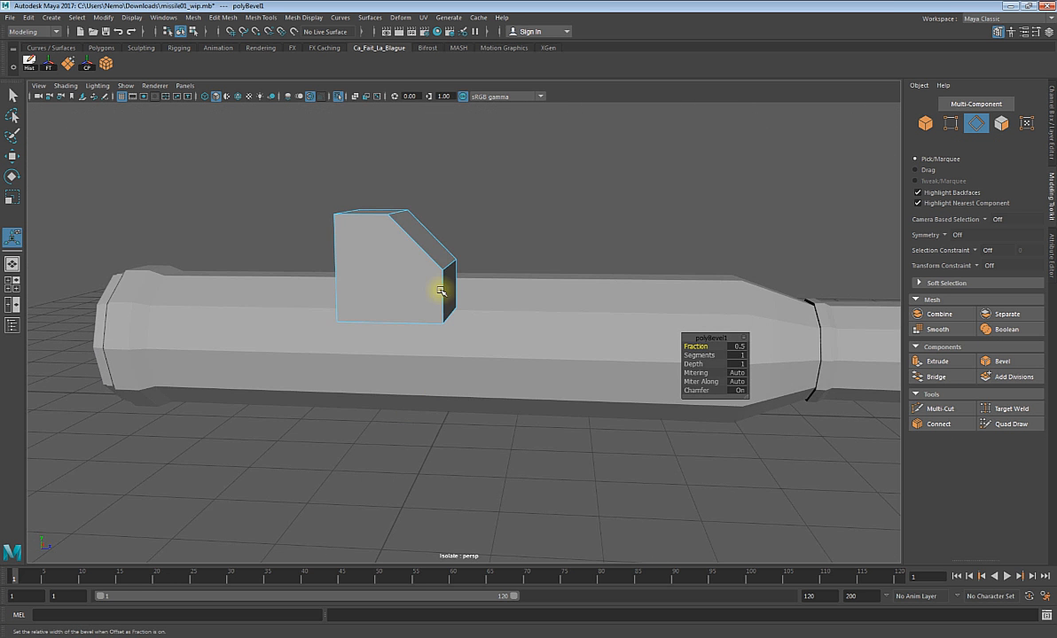
mouse_move(385, 221)
left_mouse_down("alt")
mouse_move(401, 225)
mouse_move(401, 215)
left_mouse_up("alt")
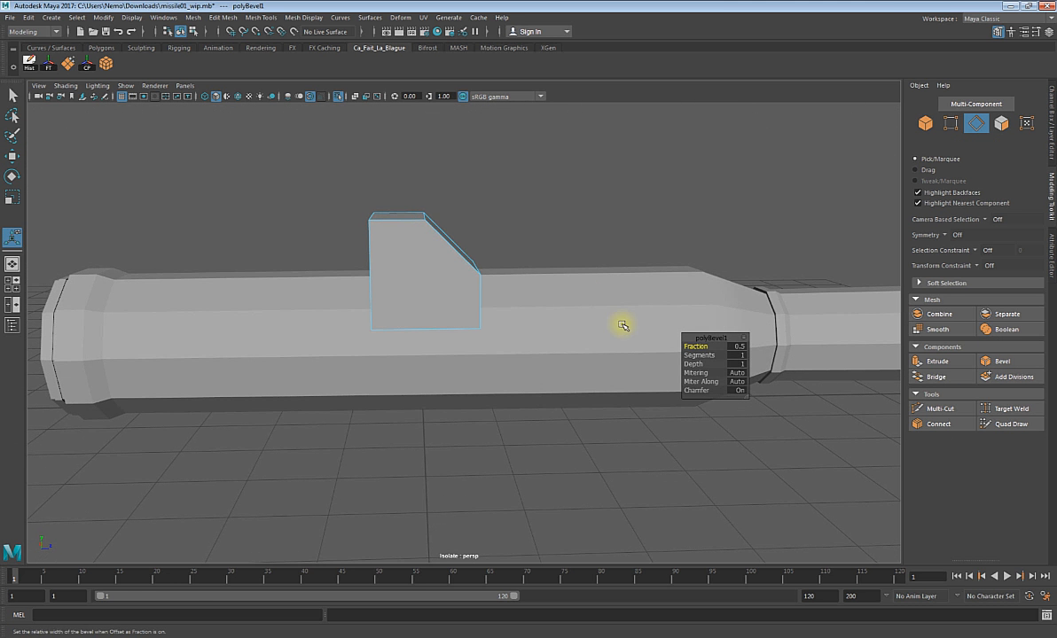
left_click_drag(709, 346, 700, 347)
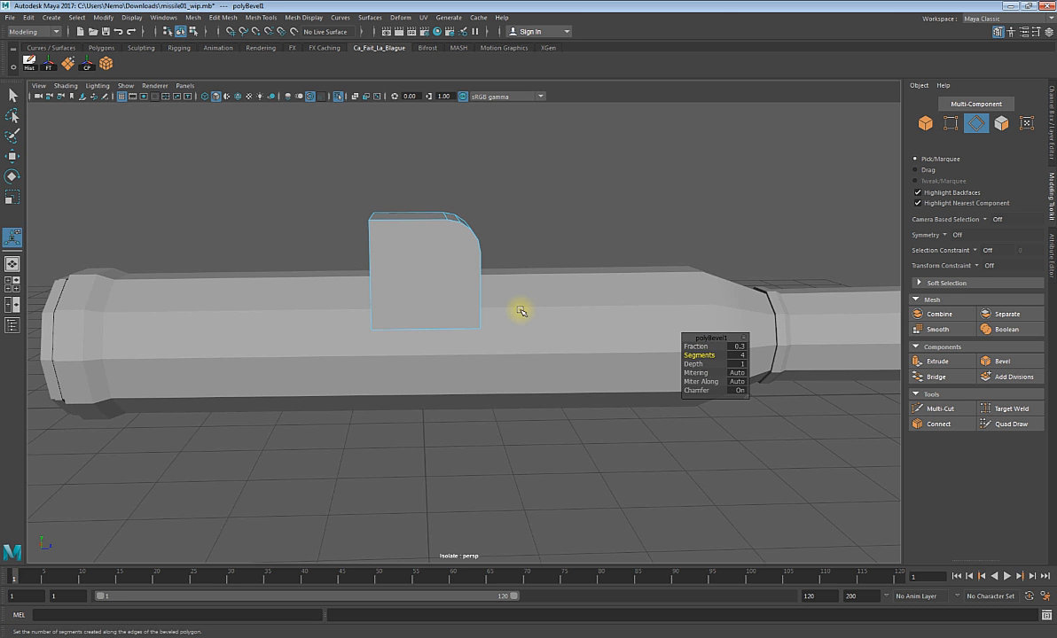
left_click_drag(517, 306, 519, 304, "alt")
left_click_drag(704, 355, 397, 432)
left_click_drag(394, 267, 430, 299, "alt")
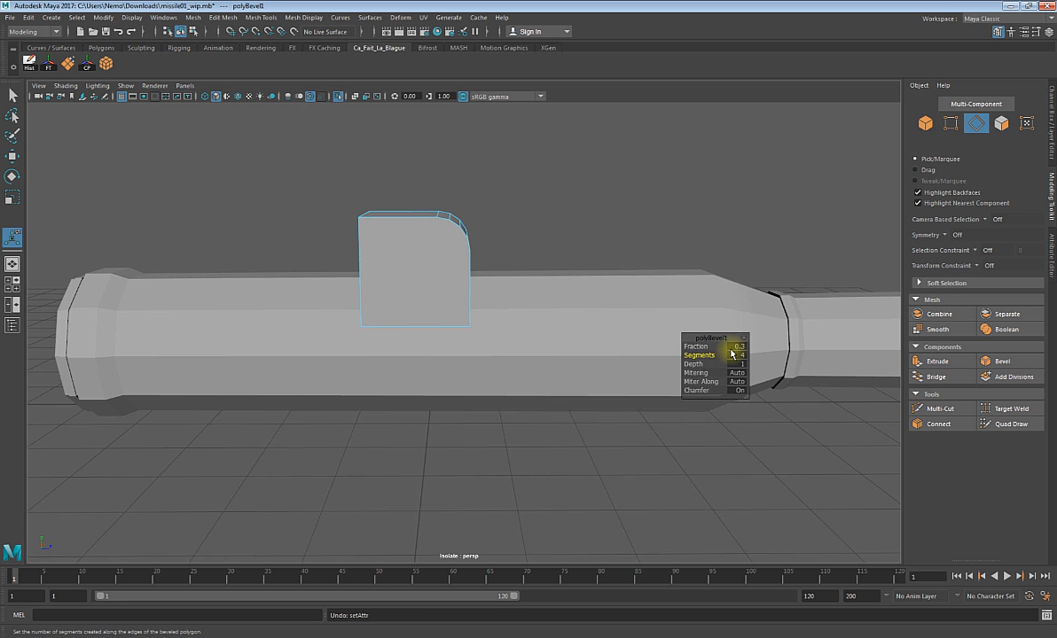
- Undo the bevel on the cube's top edge and select the whole cube
key("ctrl+z")
key("ctrl+z")
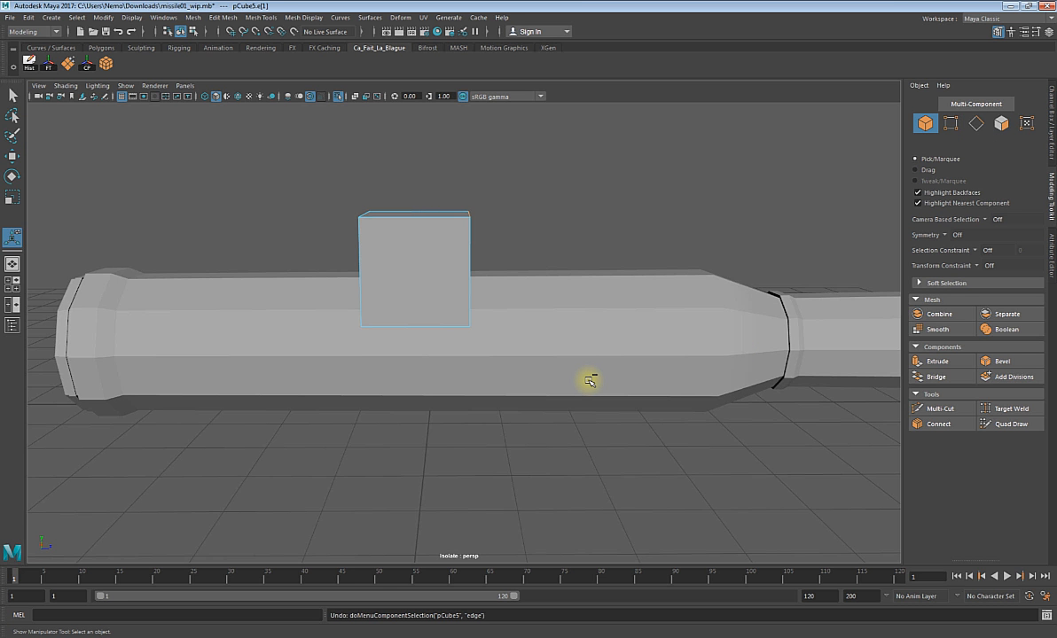
left_click_drag(589, 380, 565, 386, "alt")
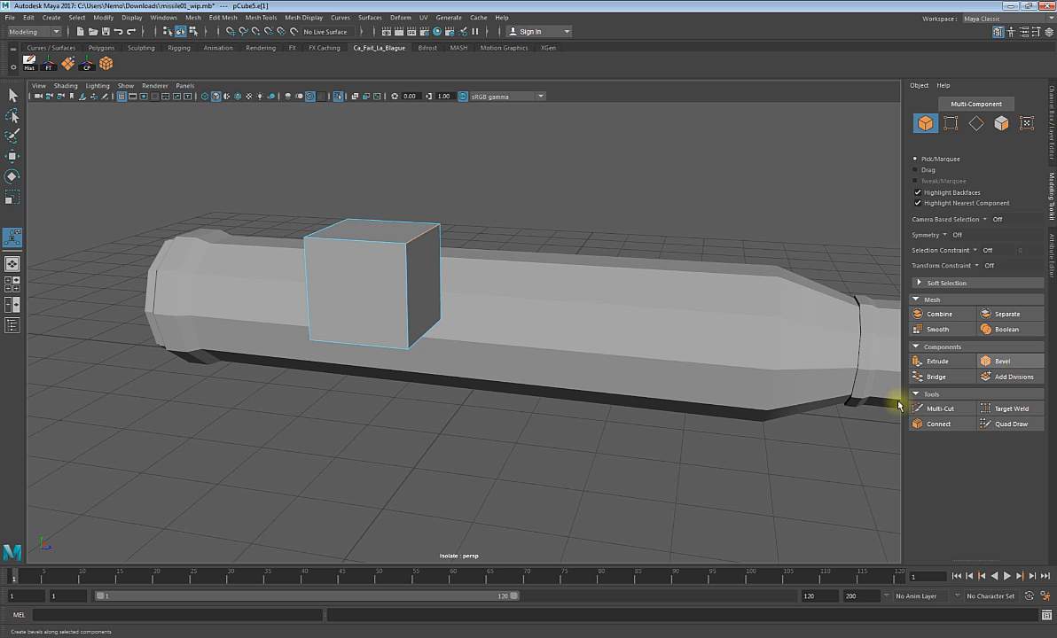
left_click(423, 243)
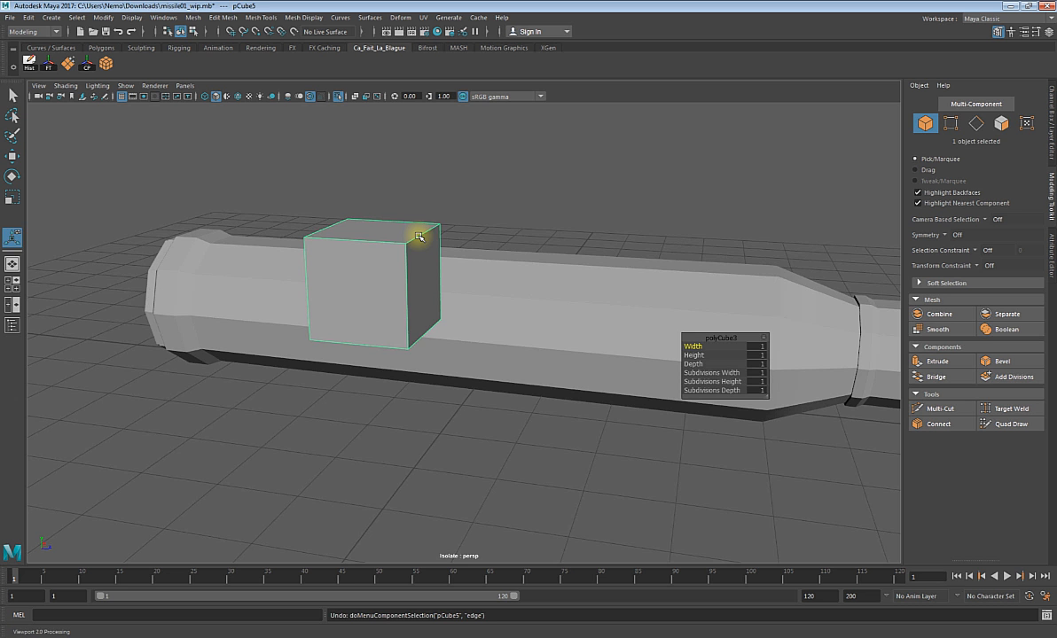
- Select two adjacent side faces of the cube and try to bridge them
right_click_drag(419, 237, 372, 258)
left_click(376, 270)
left_click(421, 267, "shift")
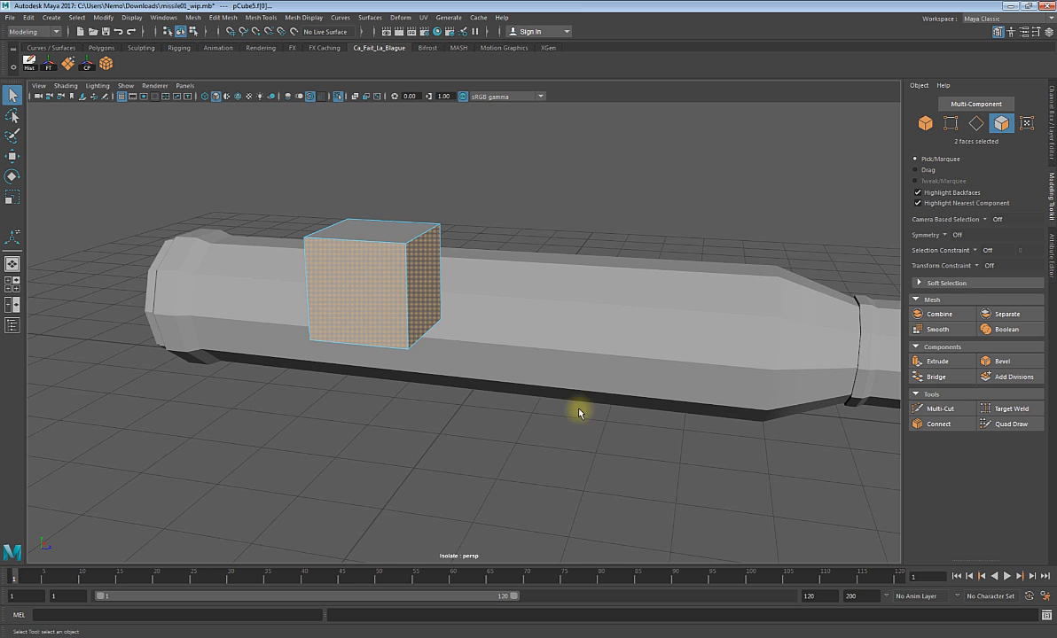
left_click_drag(578, 413, 259, 264, "alt")
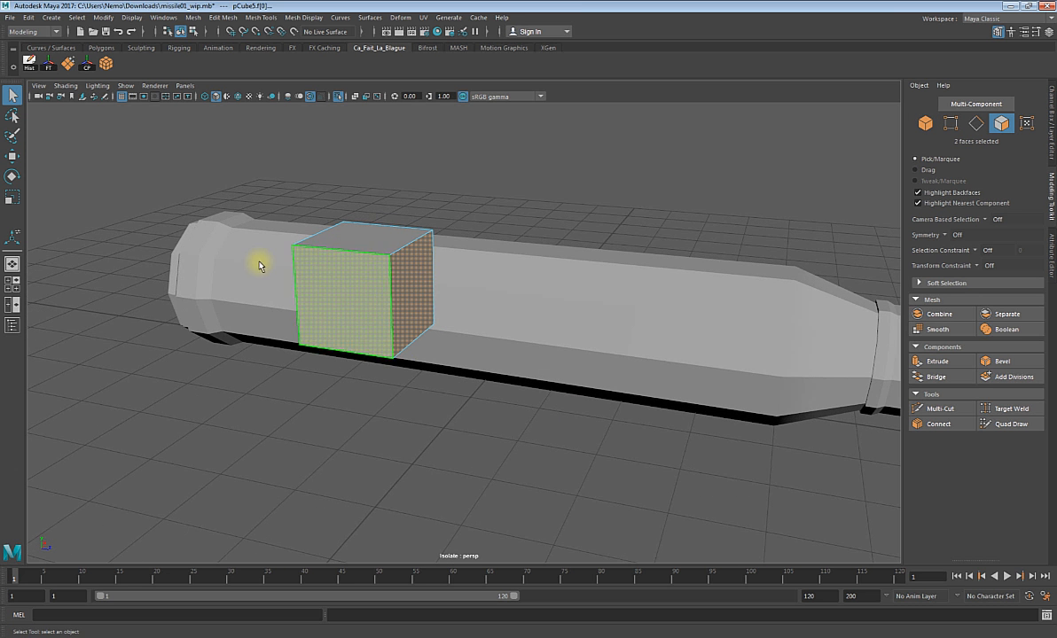
left_click(932, 375)
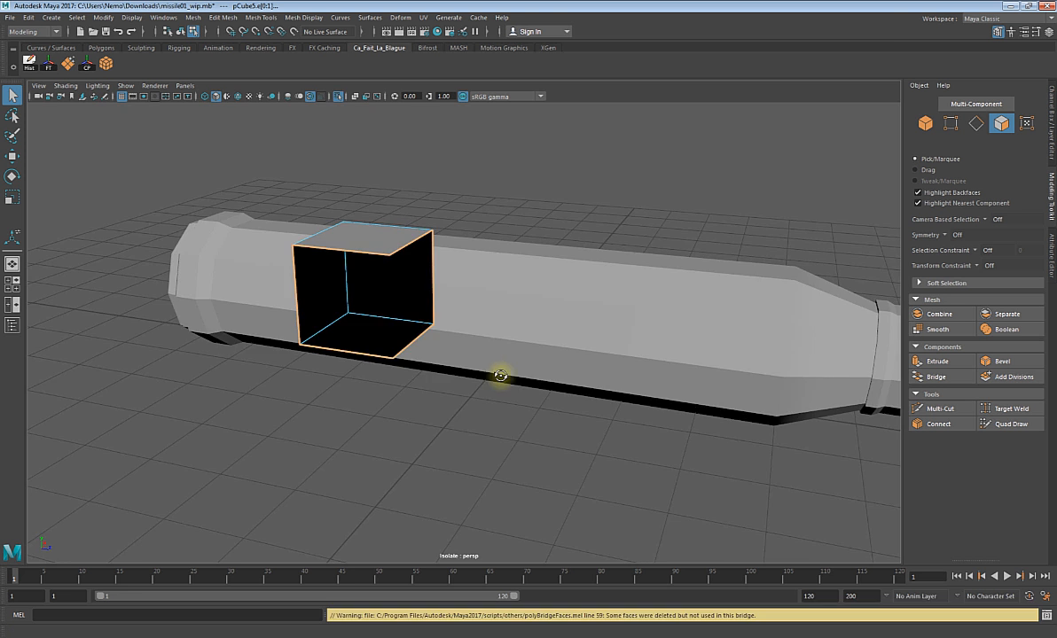
- Undo the bridge attempt on the cube, along with the isolation change made after it
left_click_drag(500, 373, 538, 372, "alt")
left_click(337, 95)
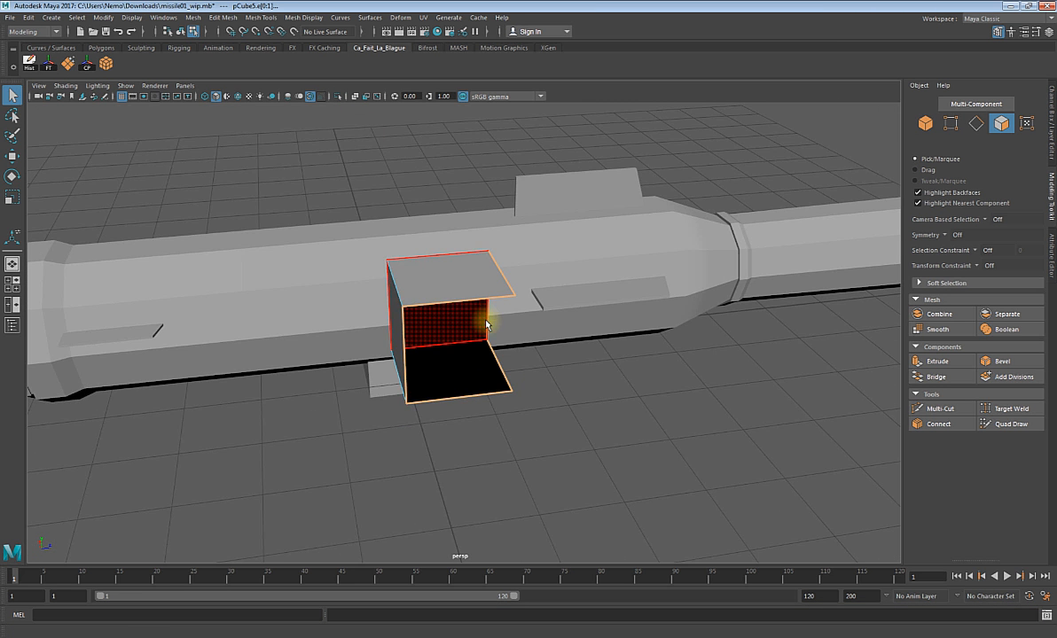
left_click_drag(483, 323, 524, 306, "alt")
key("ctrl+1")
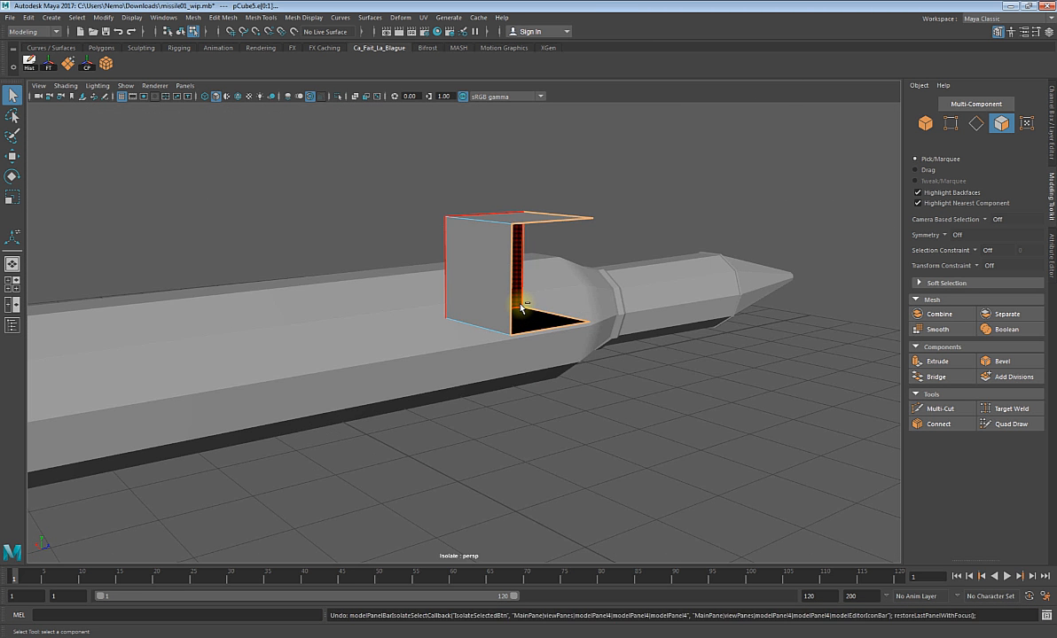
key("ctrl+z")
- Turn off view isolation so the missile's fins are shown together with the cube
left_click_drag(639, 334, 532, 293, "alt")
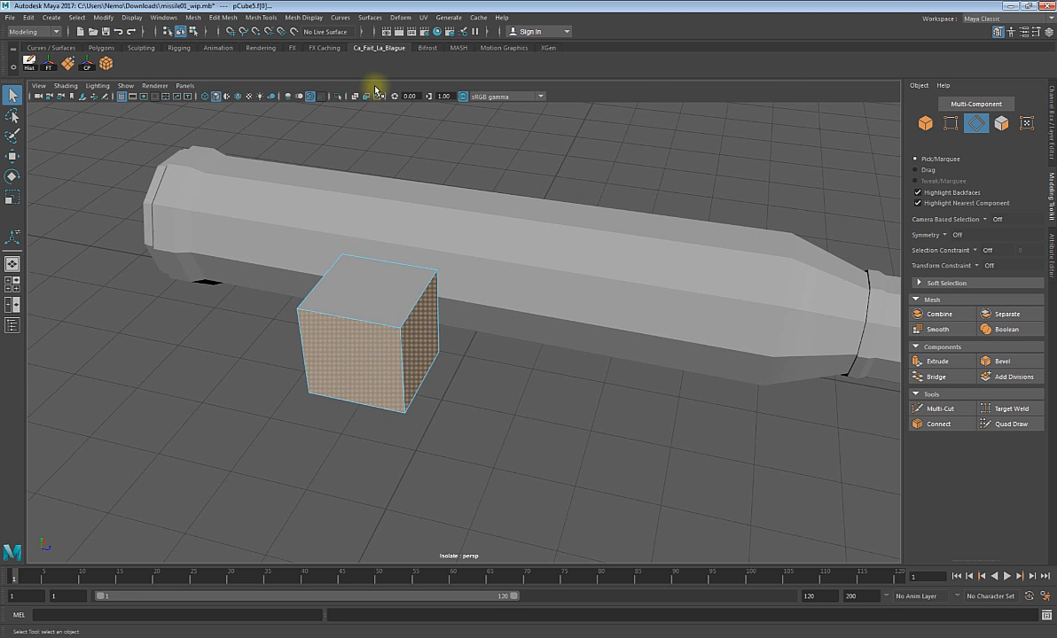
left_click(337, 99)
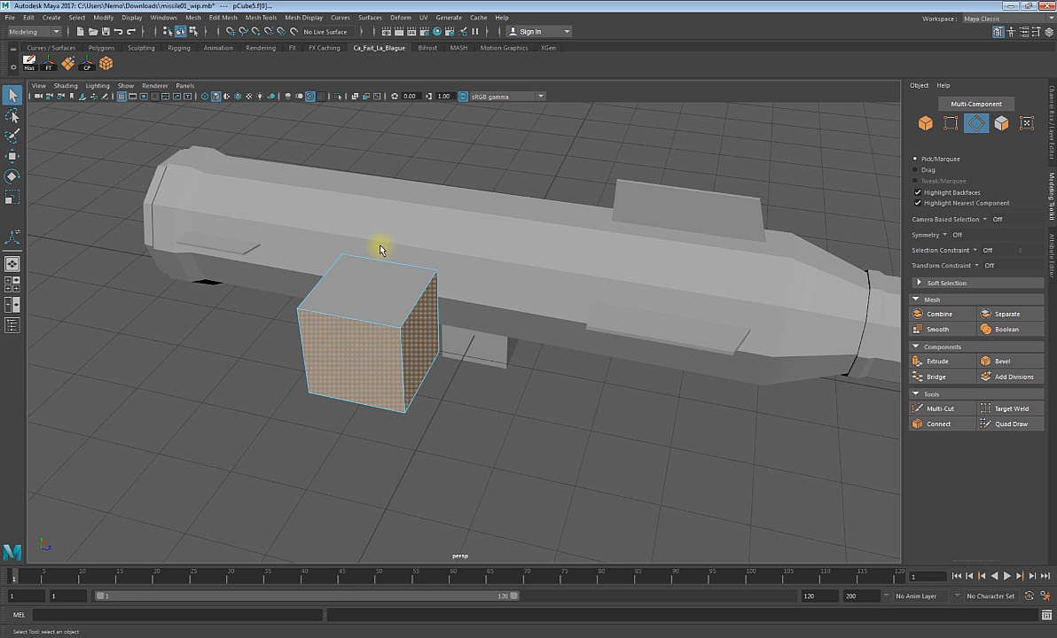
left_click_drag(378, 247, 700, 347, "alt")
- Try extruding the cube's two selected side faces with a thickness of 1.5, and undo the thickness change
left_click(948, 364)
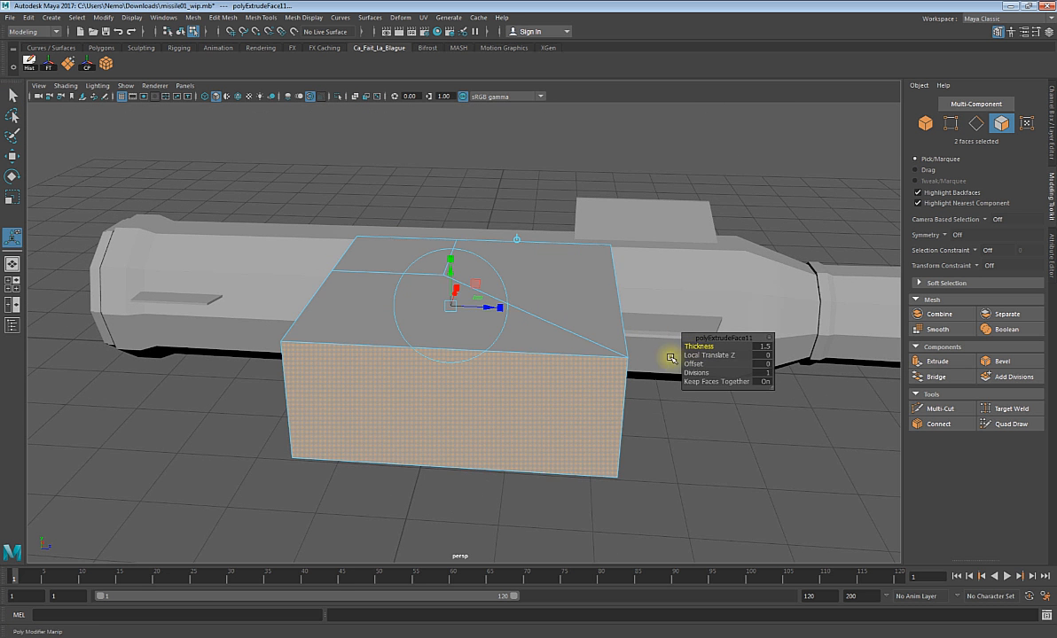
left_click_drag(634, 372, 606, 382, "alt")
key("ctrl+z")
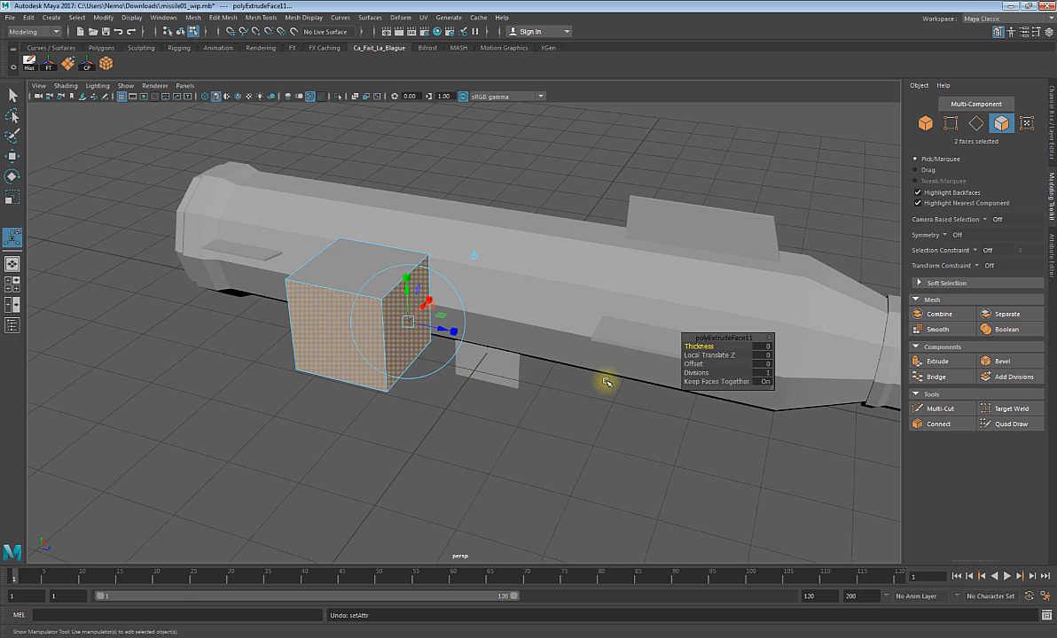
- Switch the missile and cube to vertex-face mode and examine how the faces are displayed at the cube's corners
left_click(588, 272)
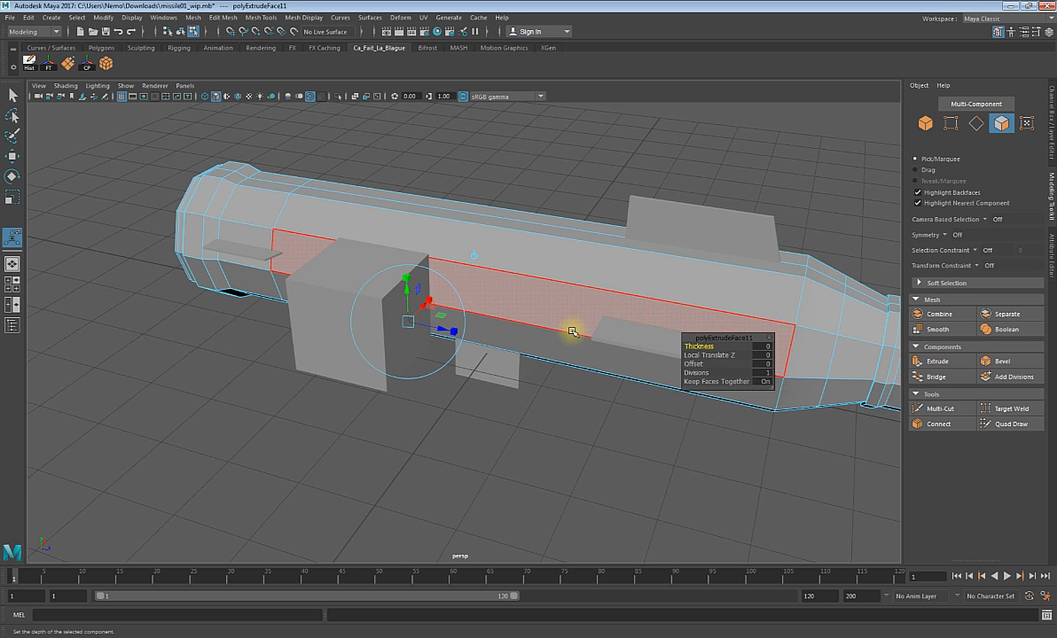
key("w")
left_click_drag(349, 296, 395, 273, "alt")
right_click_drag(396, 273, 347, 283)
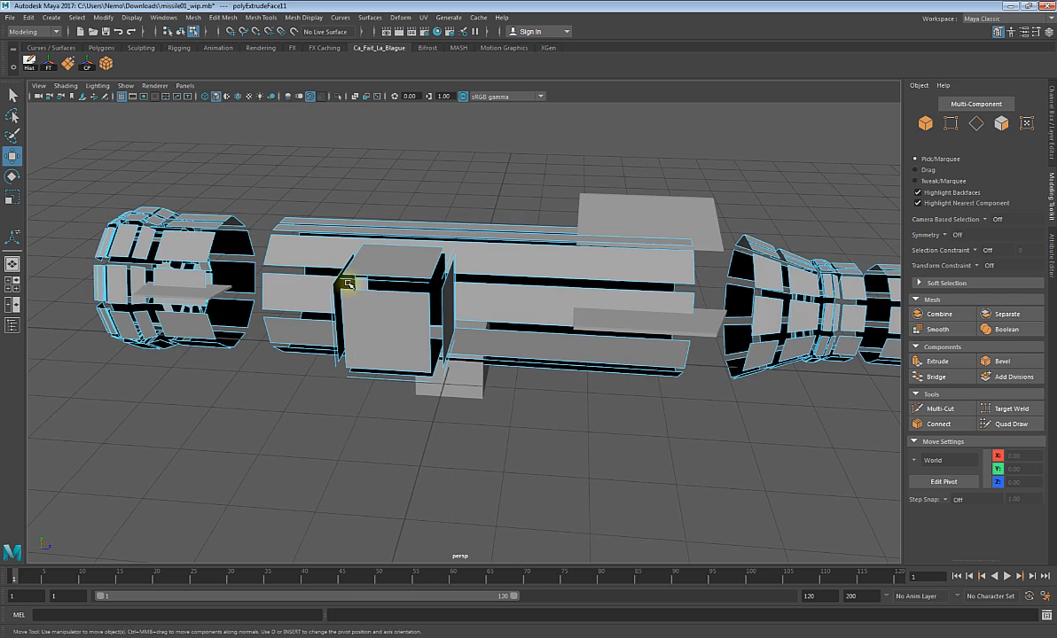
scroll(393, 303, "up", 5)
left_click_drag(398, 311, 325, 321, "alt")
middle_click_drag(325, 321, 379, 393, "alt")
left_click_drag(381, 393, 252, 212, "alt")
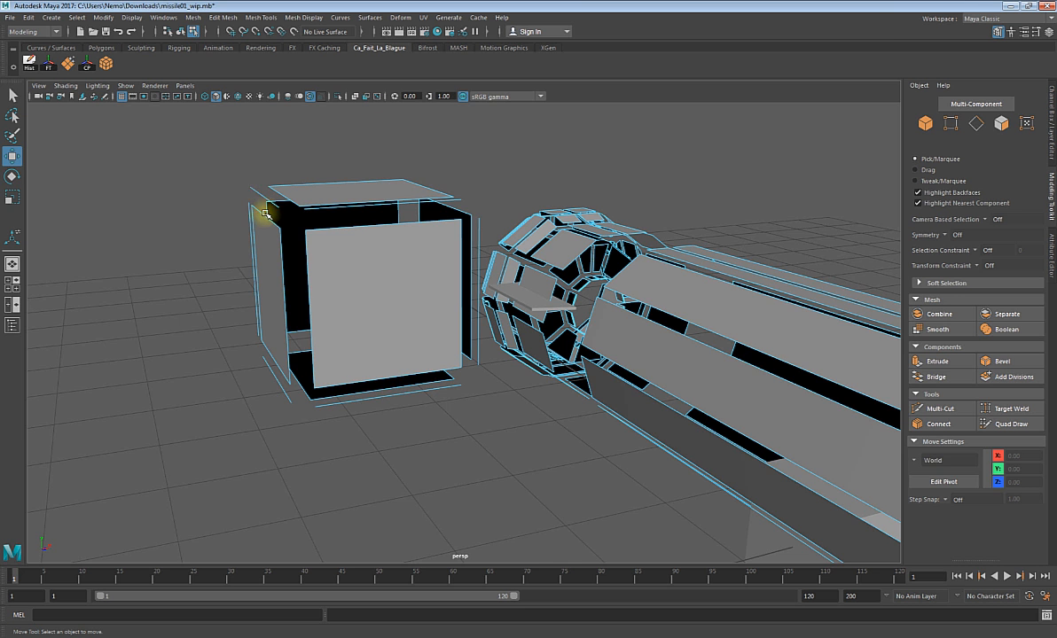
mouse_move(268, 202)
left_mouse_down("alt")
mouse_move(314, 223)
mouse_move(262, 198)
left_mouse_up("alt")
- Undo the vertex-face mode and the extrusion of the cube's two side faces
key("ctrl+z")
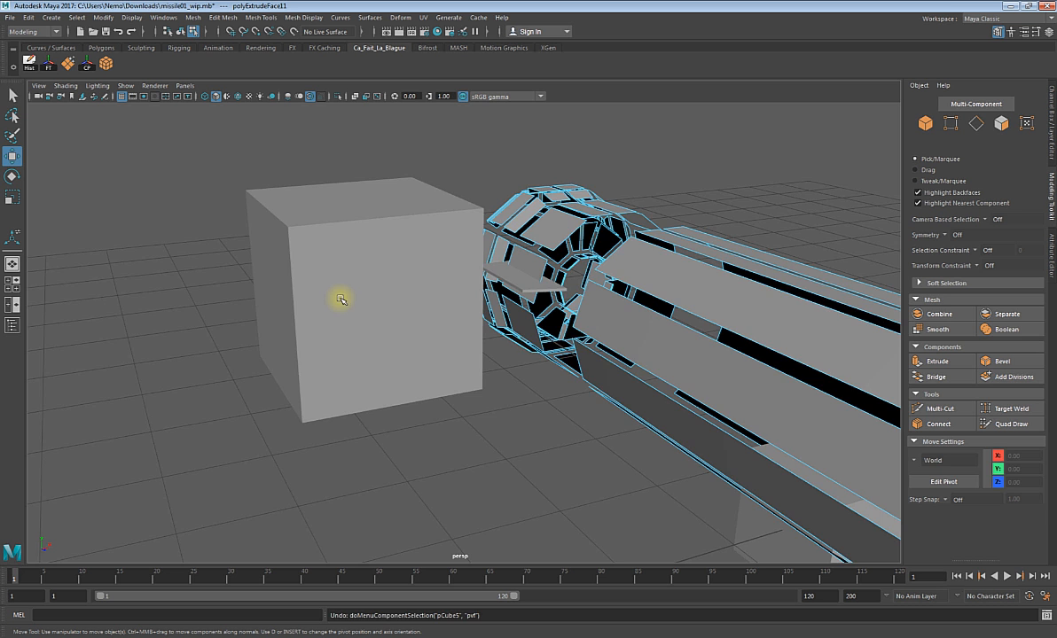
key("ctrl+z")
left_click_drag(342, 311, 394, 328, "alt")
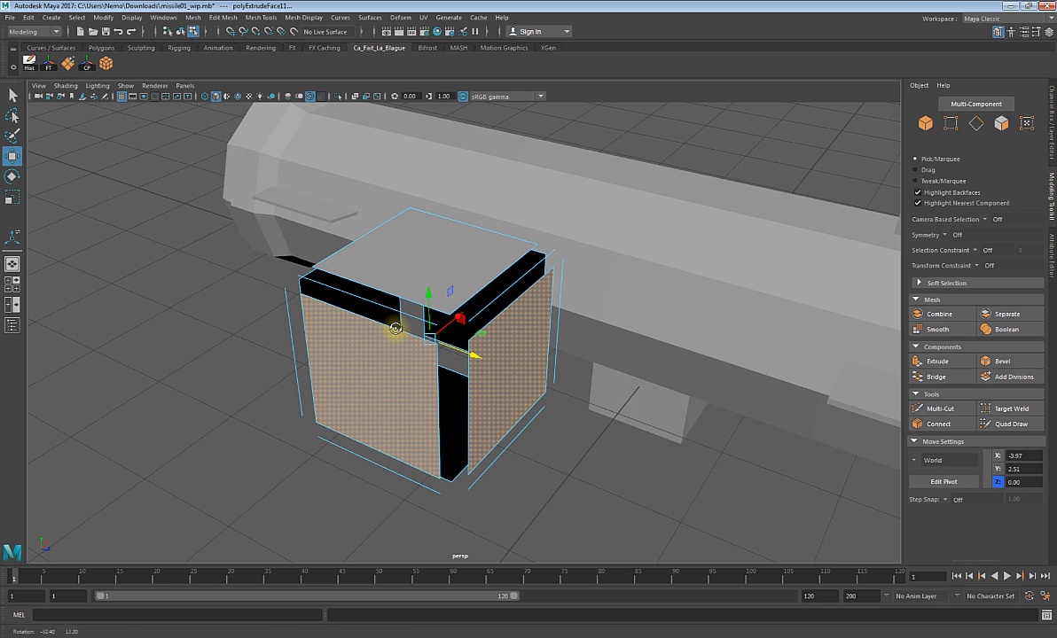
key("ctrl+z")
key("ctrl+z")
key("ctrl+z")
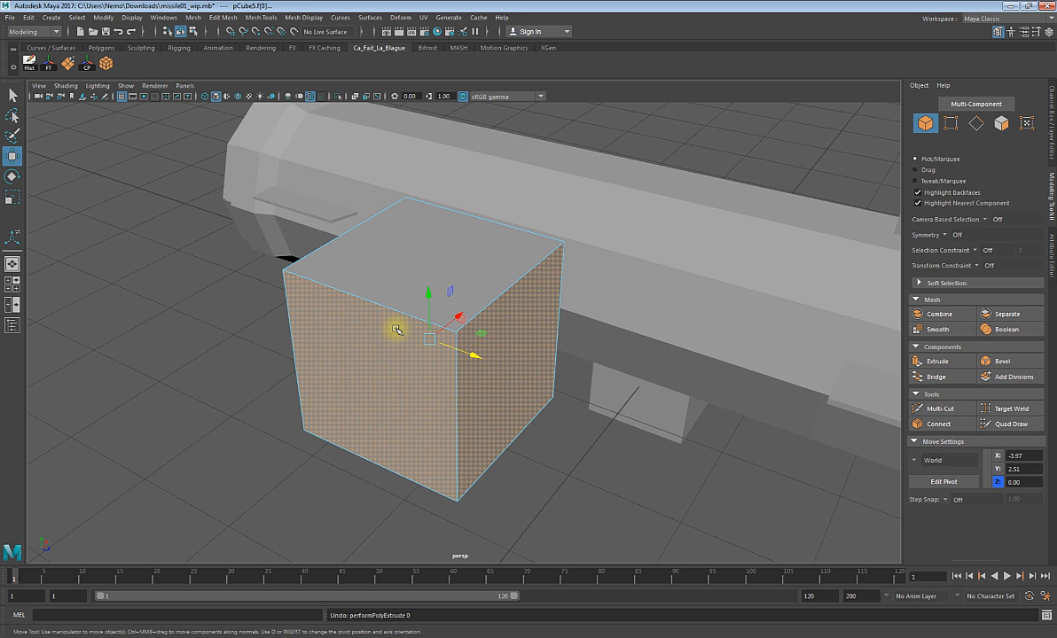
- Isolate the cube's two selected side faces in the view, and show the whole scene again
key("ctrl+1")
left_click(341, 104)
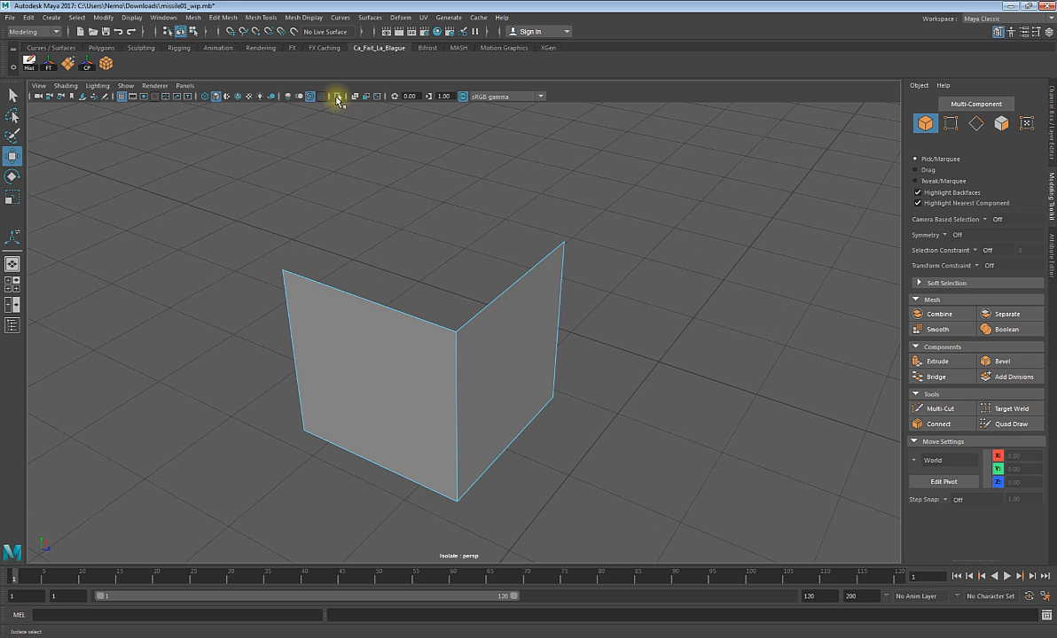
left_click(337, 98)
left_click(337, 99)
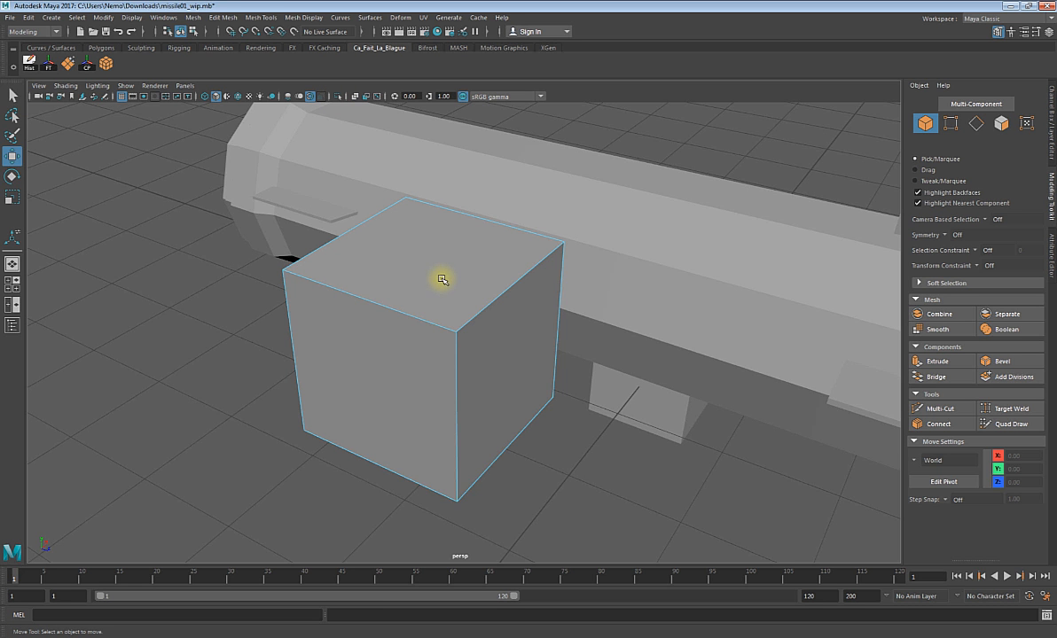
- Extrude the cube's two adjacent side faces together with a Local Translate Z of 1.262
right_click_drag(445, 279, 407, 356)
left_click(496, 350)
key("ctrl+z")
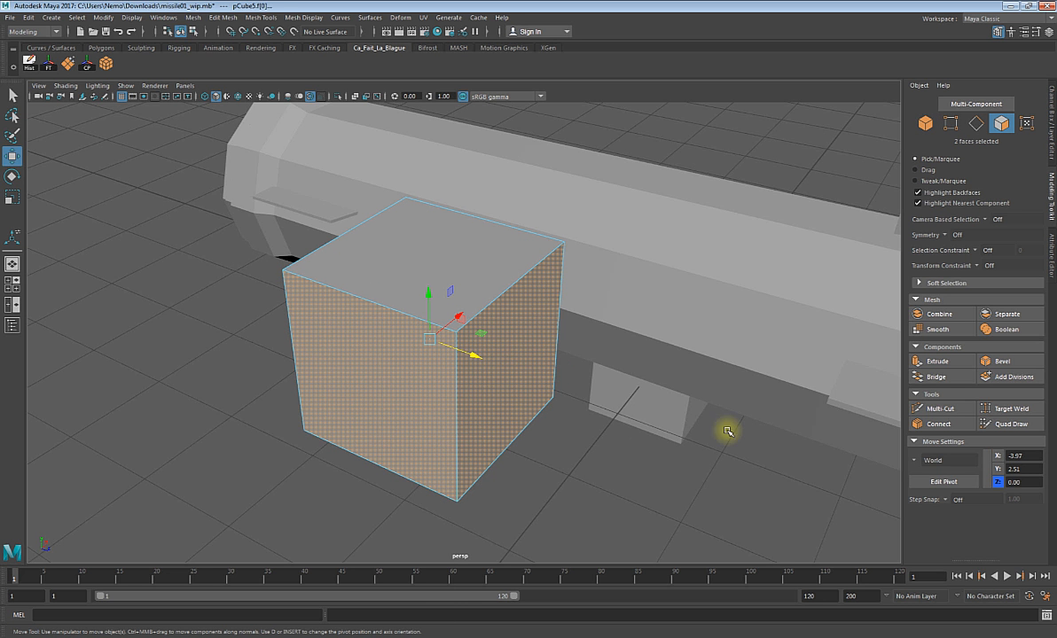
left_click(933, 360)
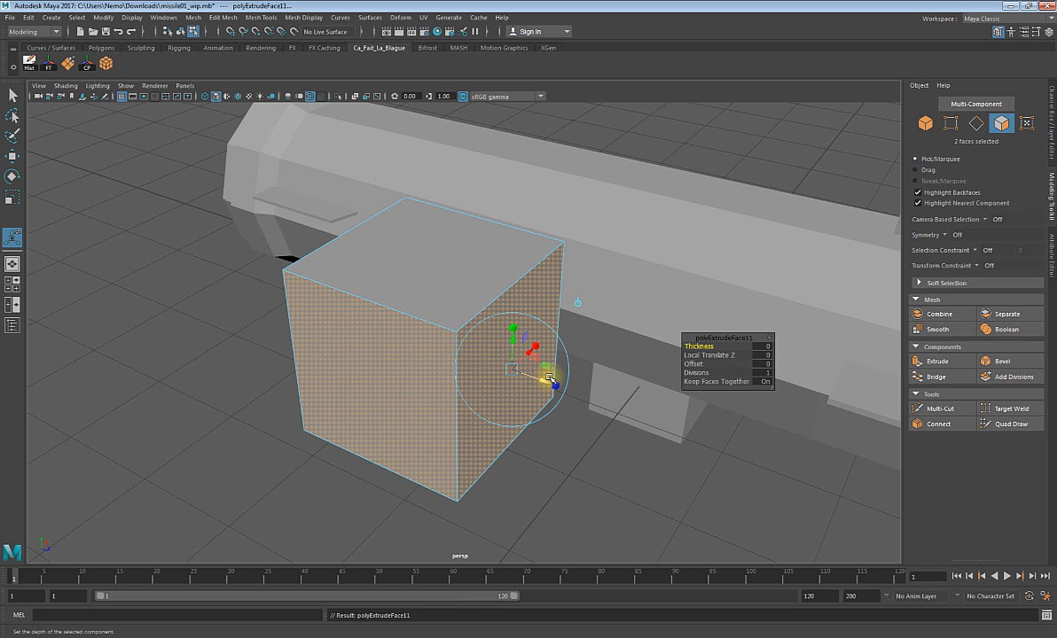
left_click_drag(543, 374, 797, 528)
left_click_drag(403, 390, 467, 406, "alt")
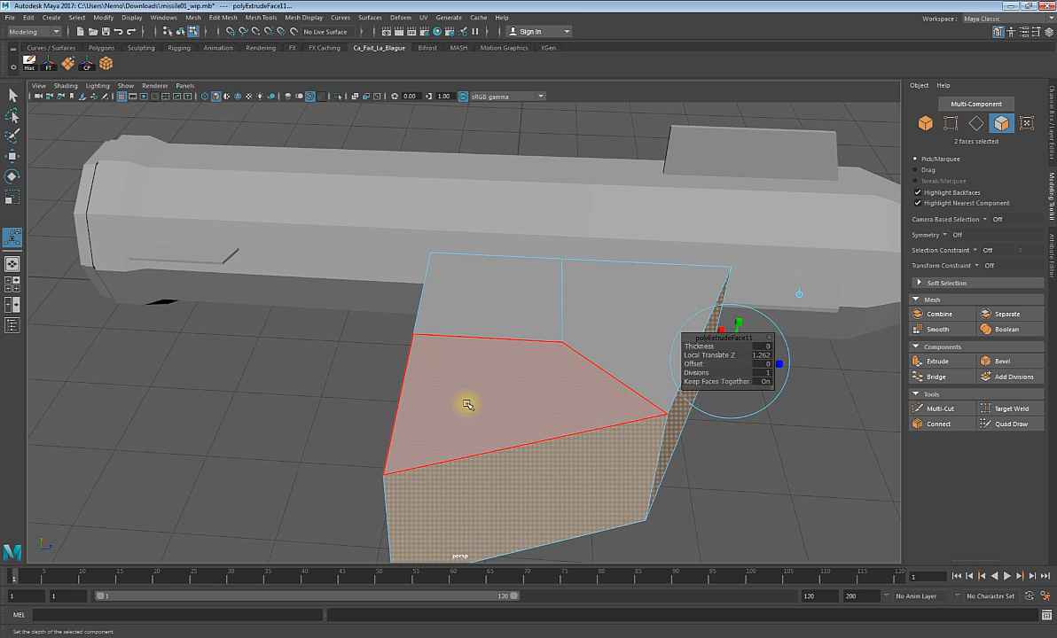
- Undo the extrusion of the cube's side faces and step back to a single selected face
key("ctrl+z")
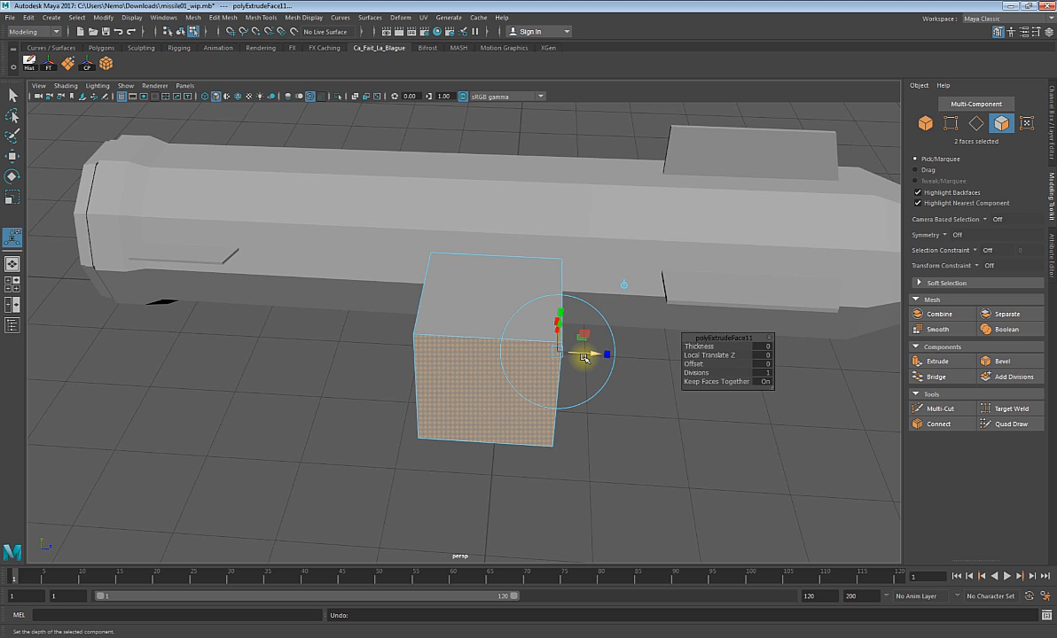
left_click_drag(587, 354, 579, 407)
key("ctrl+z")
key("ctrl+z")
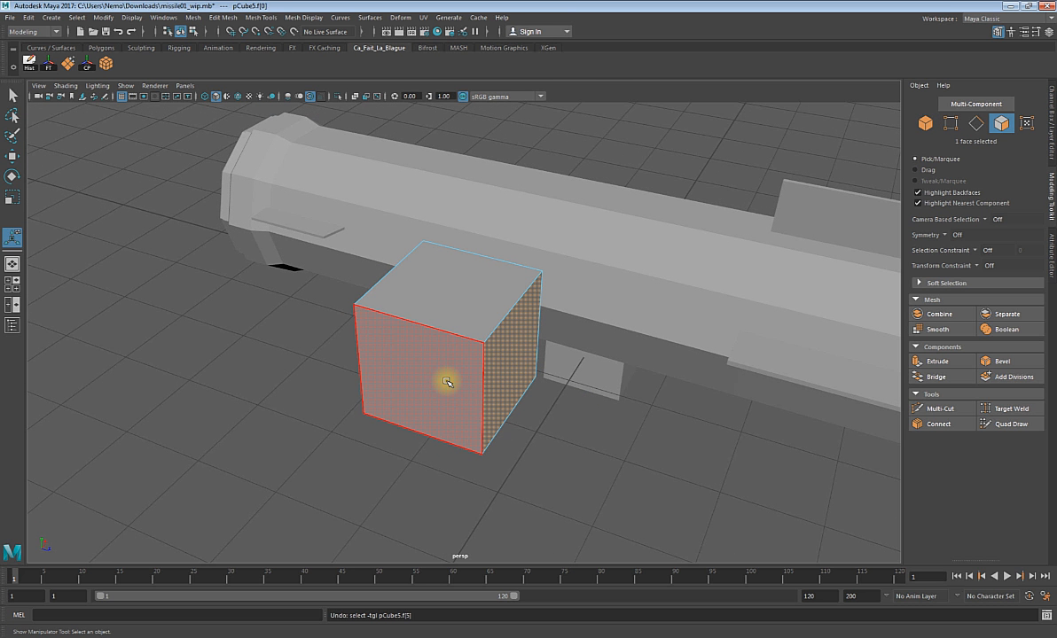
- Add the cube's adjacent side face to the selection, and undo back to a single selected face
left_click(448, 382, "shift")
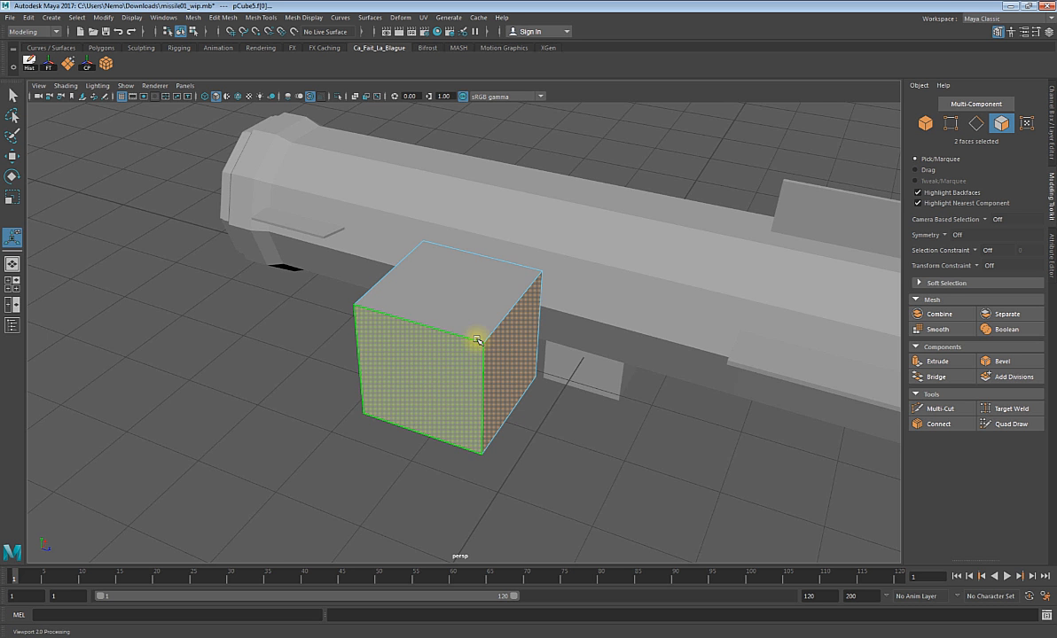
left_click_drag(471, 344, 561, 342, "alt")
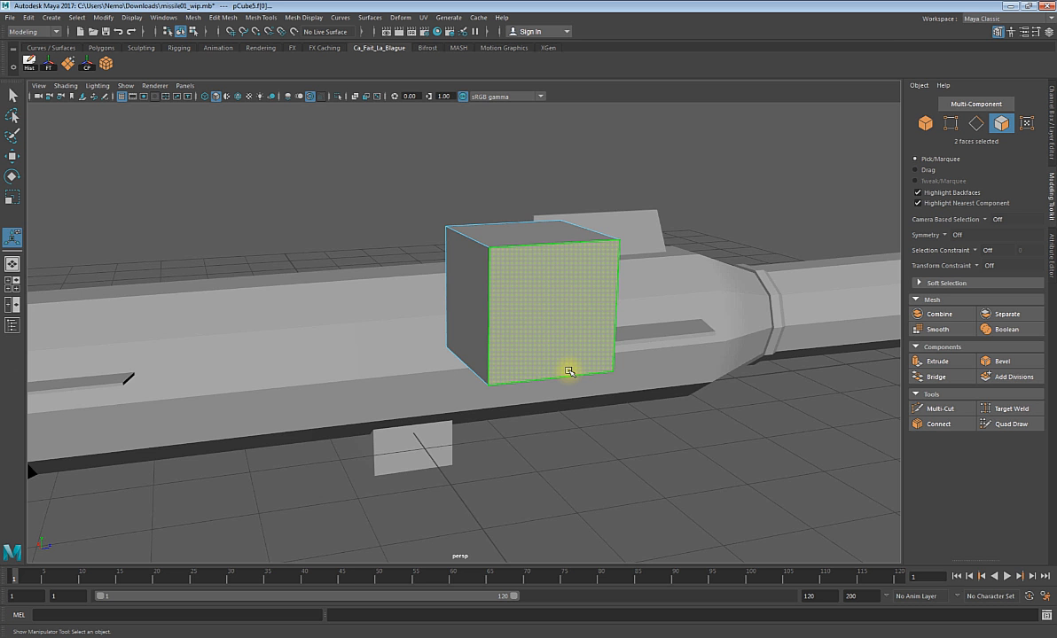
left_click_drag(569, 370, 481, 392, "alt")
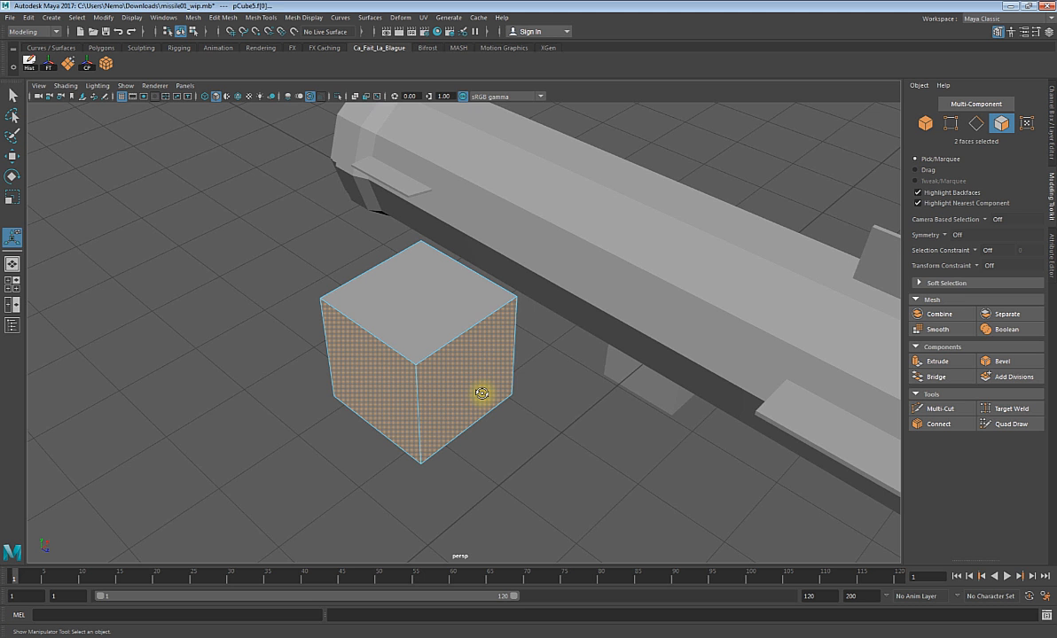
key("ctrl+z")
key("ctrl+z")
key("ctrl+z")
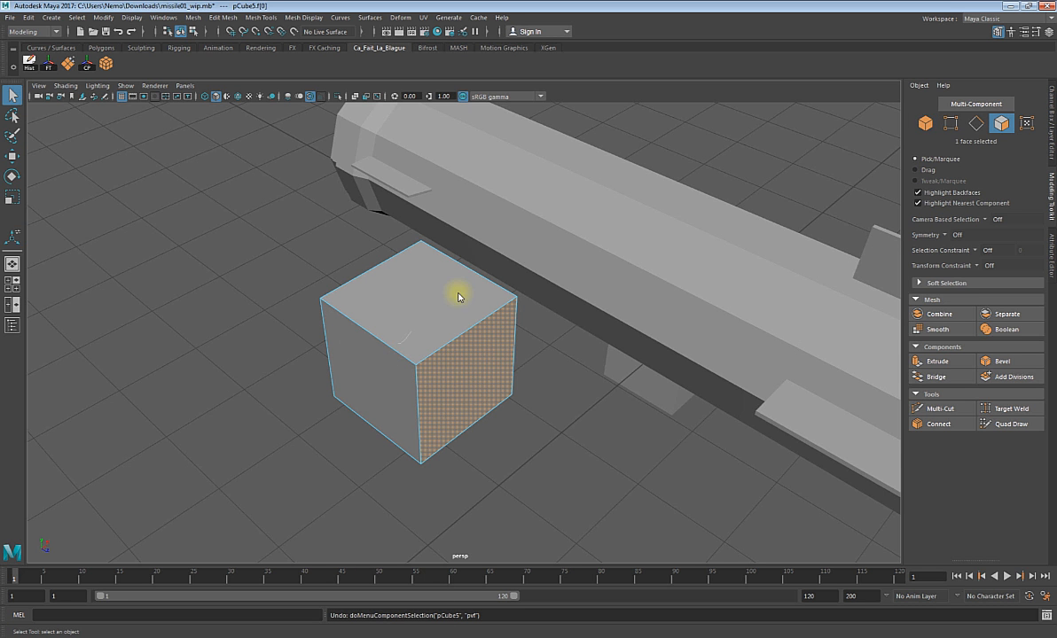
- Move the whole test cube away from the missile along X to -7.40
left_click(436, 313)
key("w")
left_click_drag(450, 329, 124, 519)
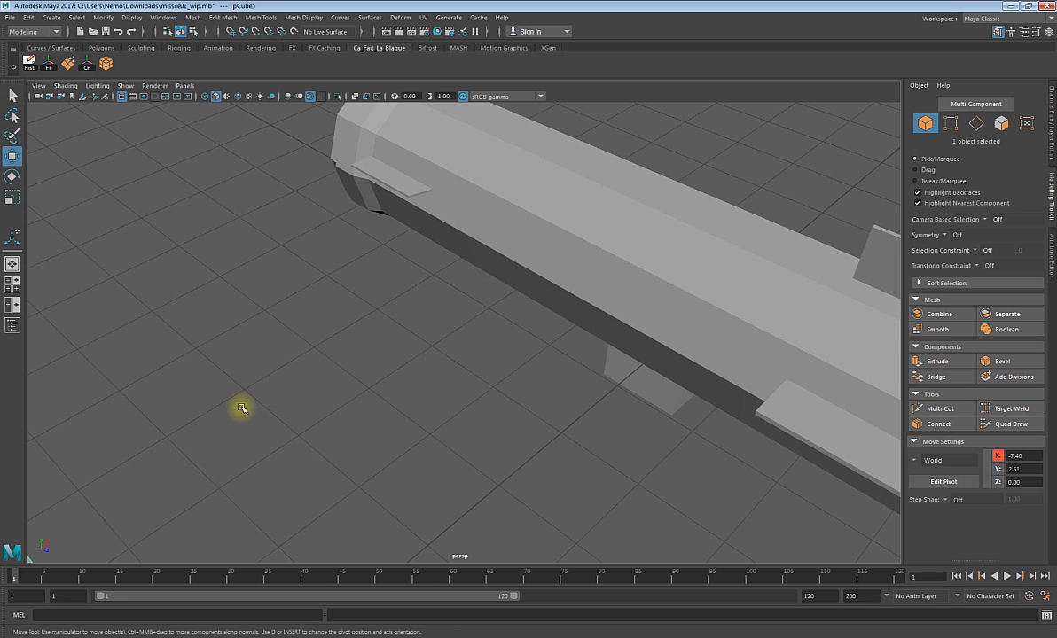
- Select the missile body and isolate it in the view
left_click_drag(340, 354, 568, 314, "alt")
right_click_drag(569, 314, 406, 300, "alt")
left_click_drag(406, 300, 519, 238, "alt")
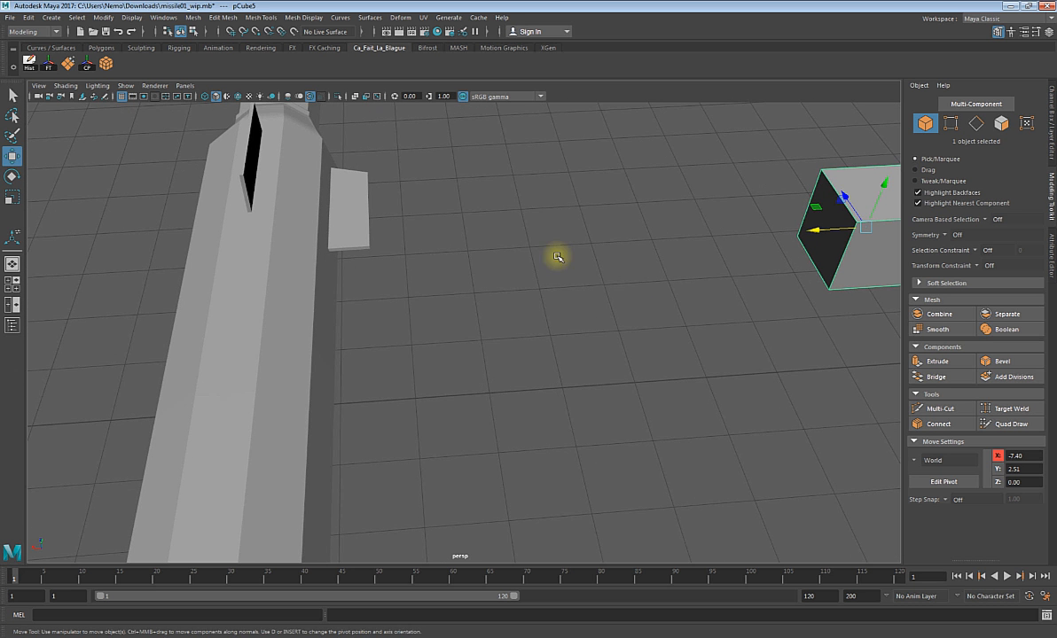
left_click(266, 286)
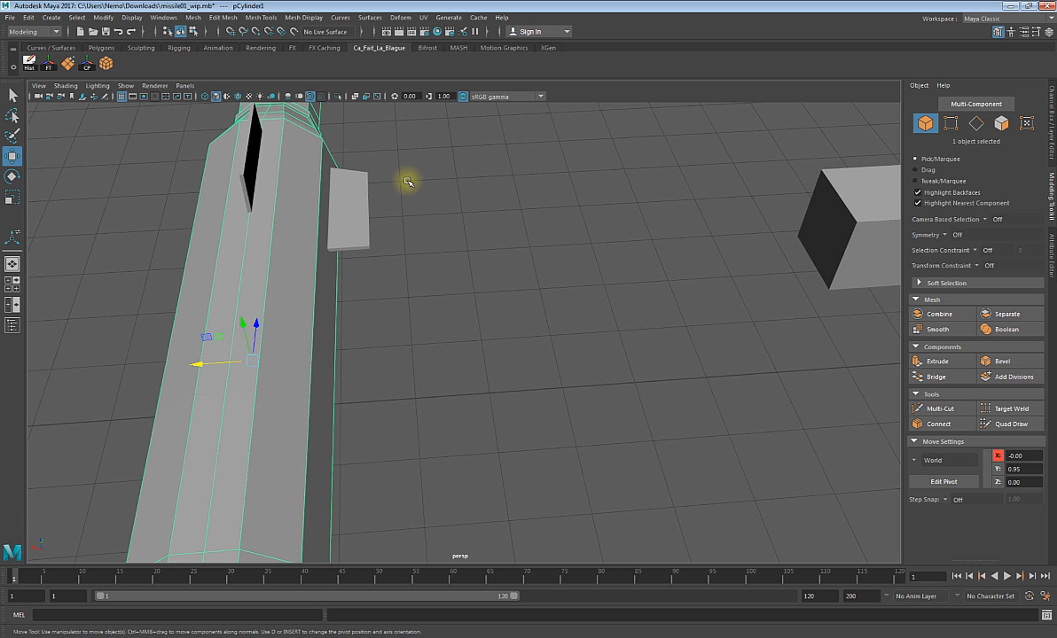
left_click(338, 97)
left_click_drag(365, 288, 316, 325, "alt")
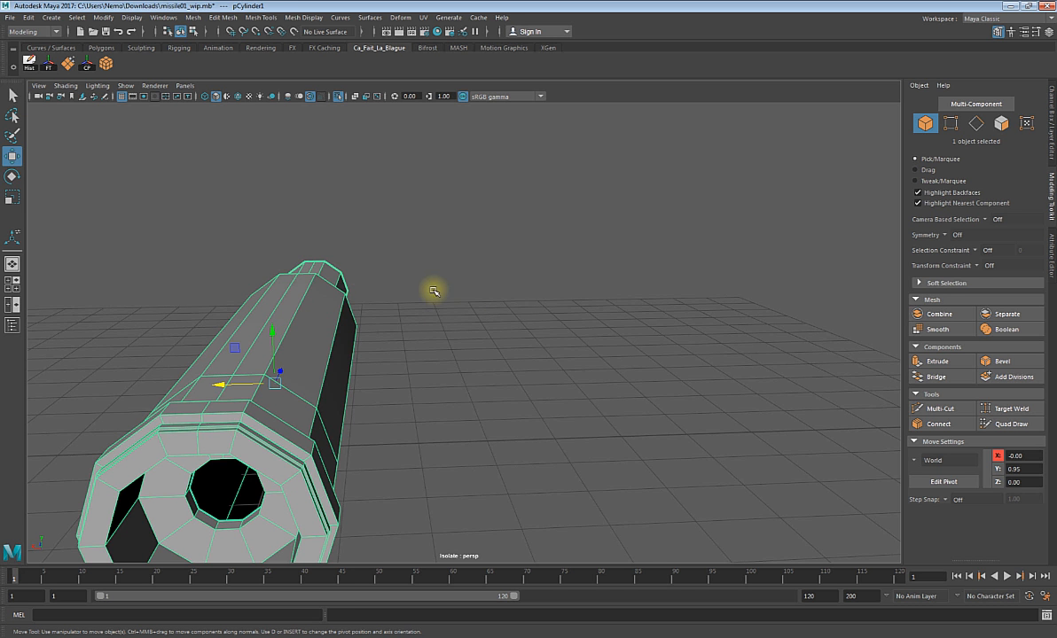
- Bevel the lengthwise edge loop along the top of the missile body with fraction 0.5 and 1 segment
right_click_drag(296, 284, 300, 257)
double_click(302, 286)
left_click_drag(225, 397, 240, 398, "alt")
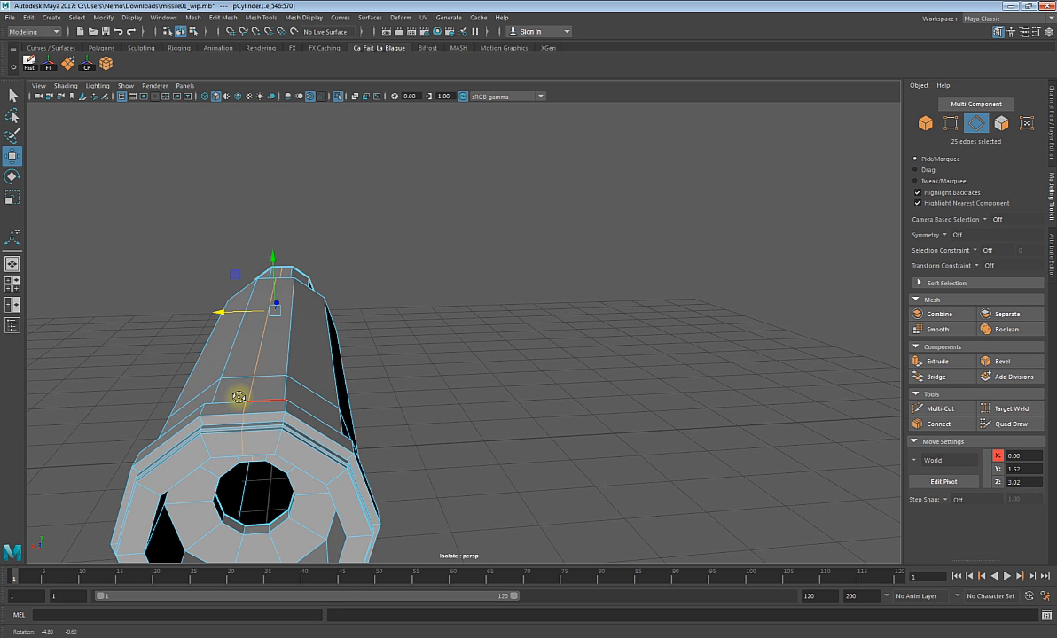
left_click_drag(412, 382, 483, 346, "alt")
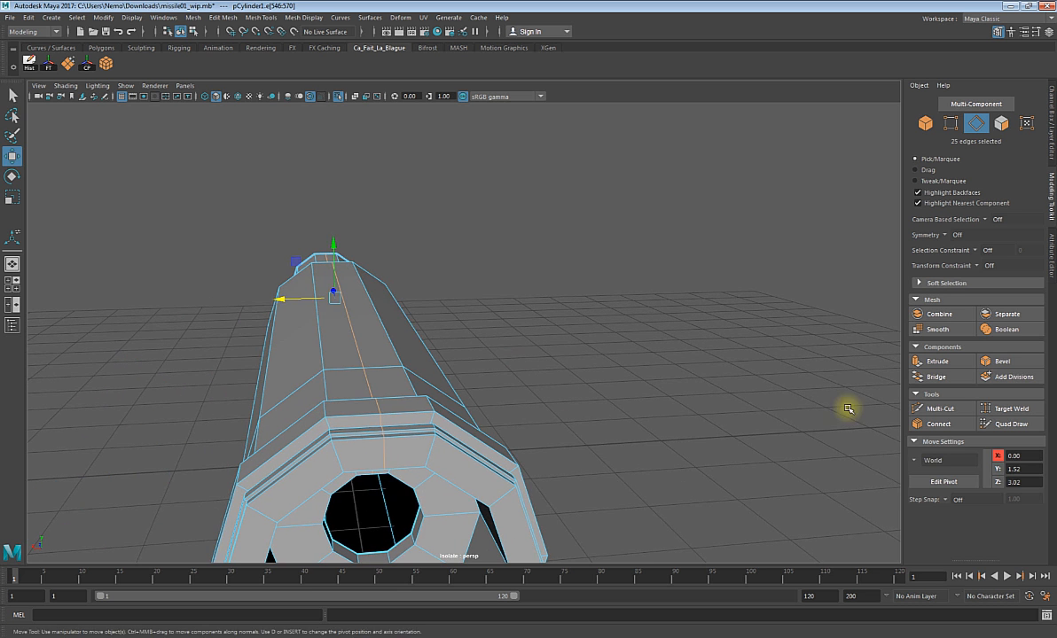
left_click(995, 361)
- Select the two long top faces on either side of the bevelled strip on the missile body
scroll(323, 364, "up", 3)
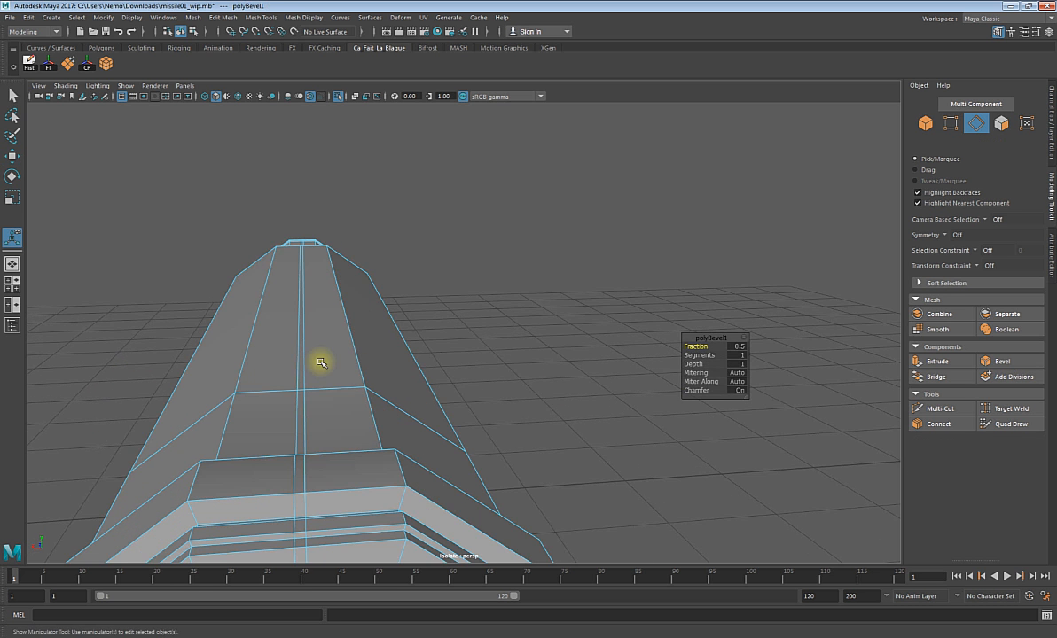
left_click_drag(300, 382, 297, 334, "alt")
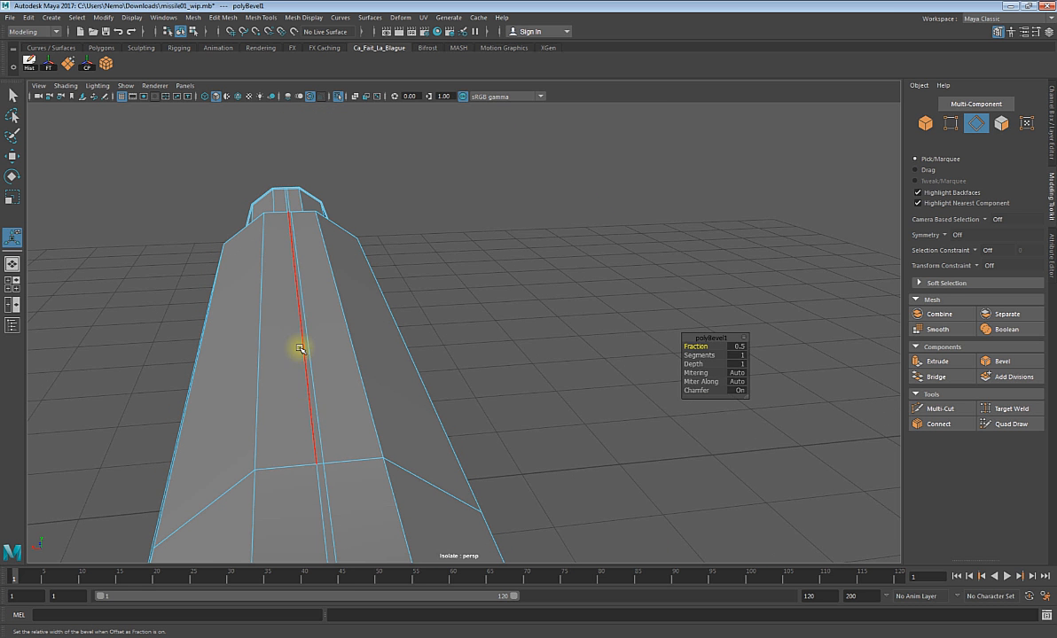
left_click_drag(290, 402, 309, 436, "alt")
left_click_drag(470, 464, 368, 406, "alt")
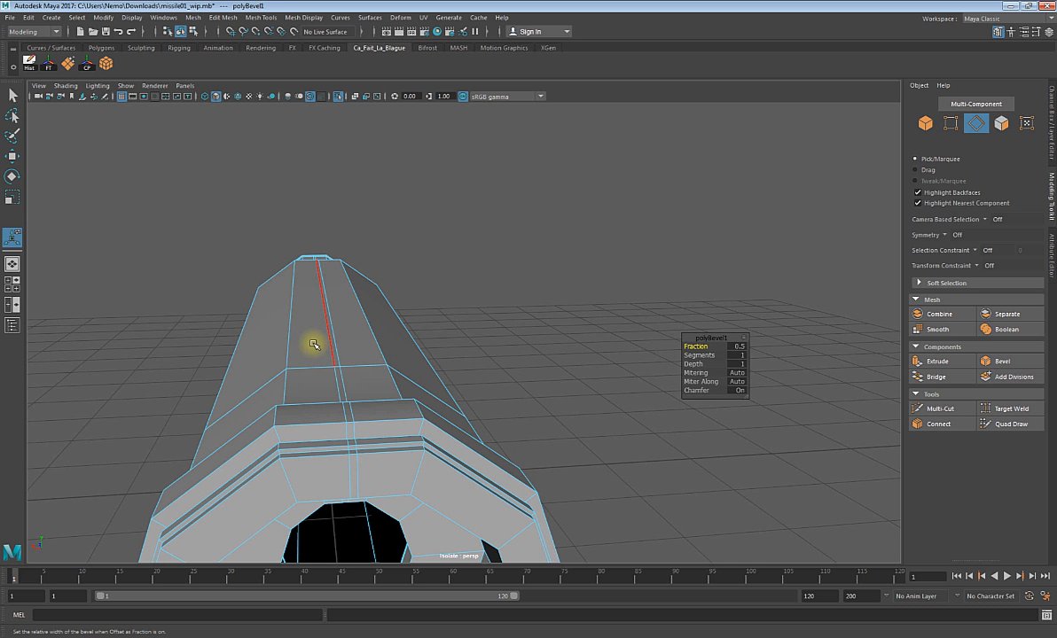
right_click_drag(310, 345, 308, 360)
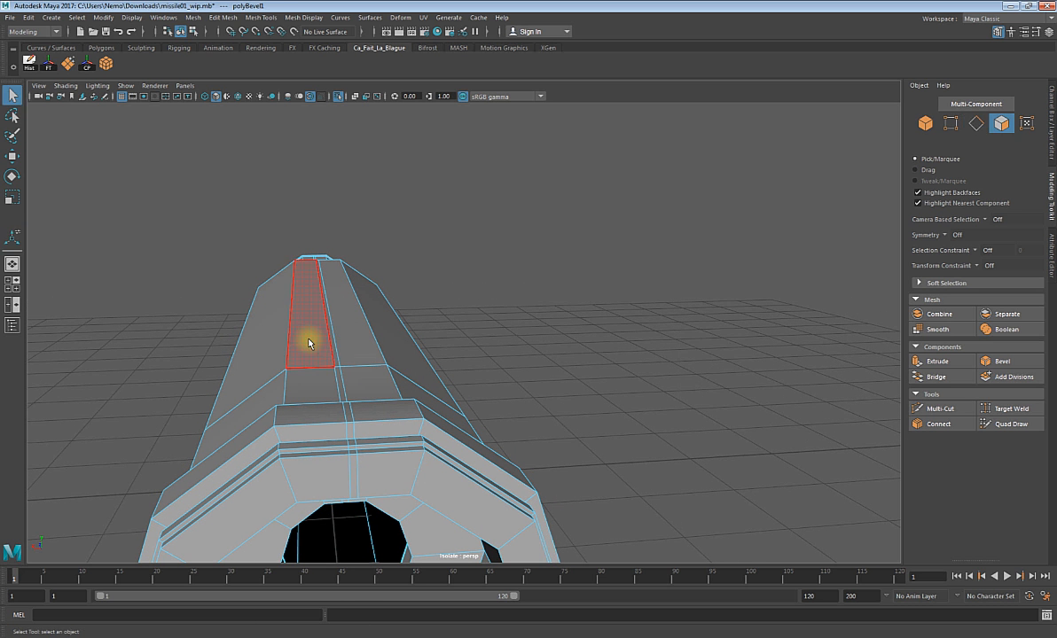
left_click(308, 343)
left_click(359, 342, "shift")
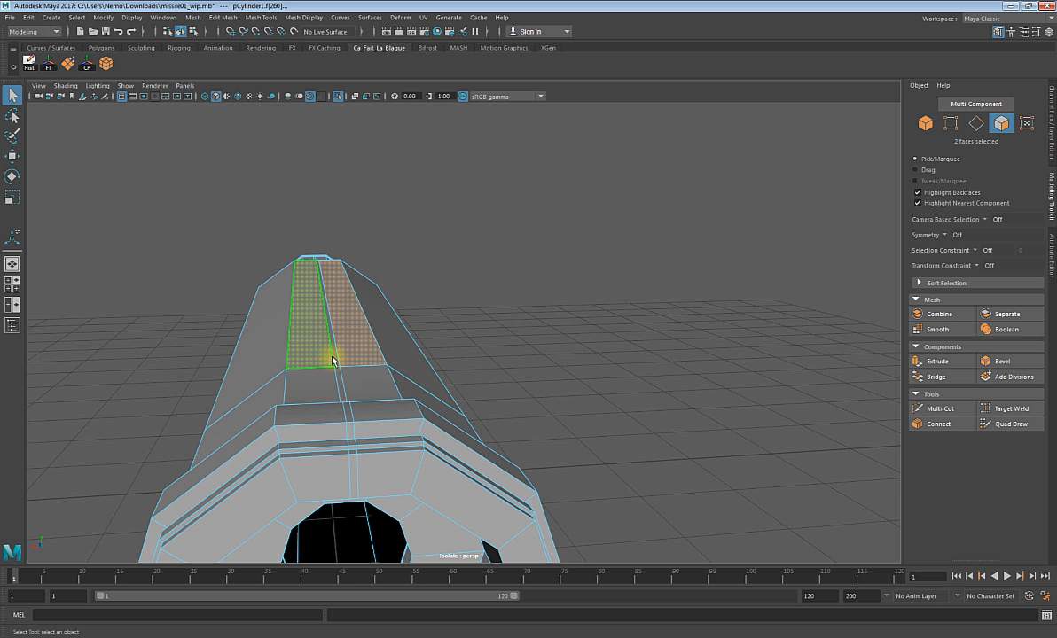
- Turn off the missile body's isolation to show the whole scene again
left_click_drag(493, 298, 434, 322, "alt")
scroll(434, 324, "down", 6)
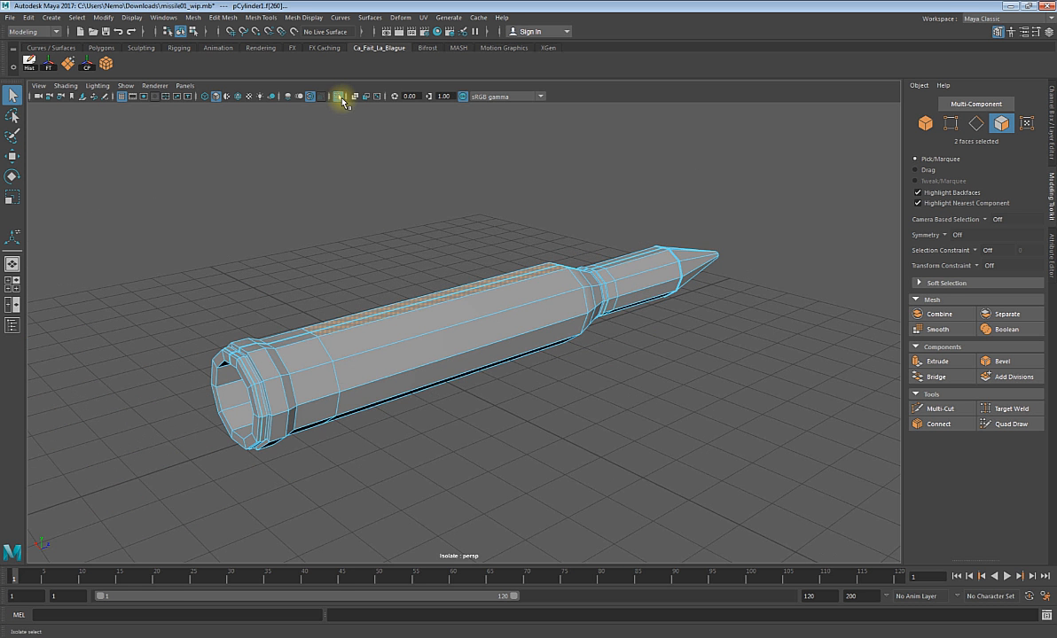
left_click(339, 96)
- Select three side faces of the test cube in face mode
left_click_drag(528, 309, 310, 365, "alt")
mouse_move(226, 358)
right_mouse_down()
mouse_move(226, 307)
mouse_move(213, 368)
right_mouse_up()
key("w")
left_click(214, 373)
left_click(172, 388, "shift")
left_click_drag(181, 441, 339, 429, "alt")
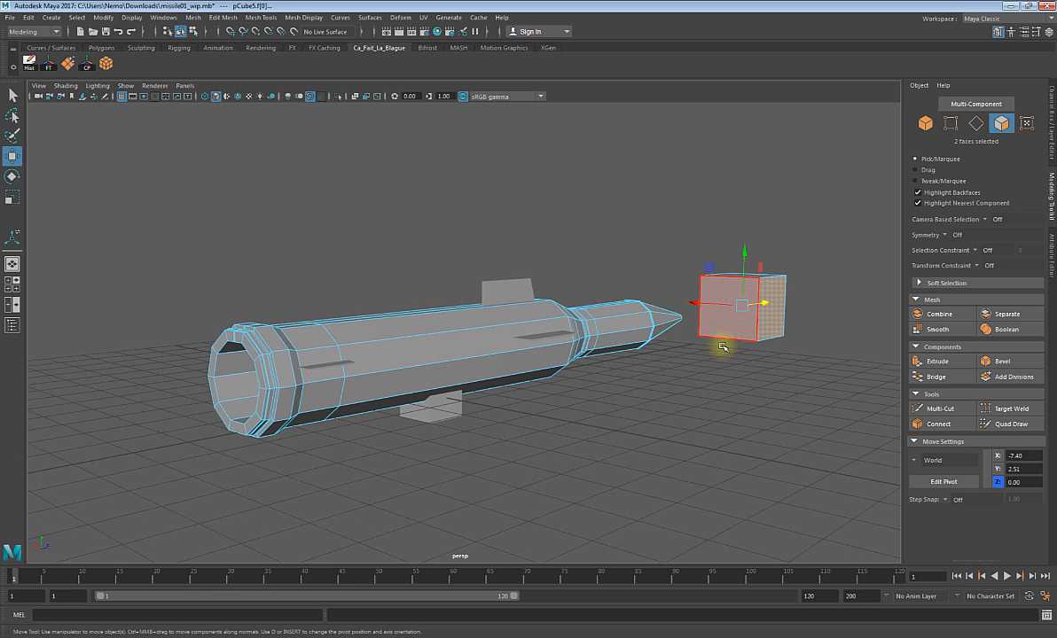
left_click(728, 335, "shift")
left_click_drag(726, 392, 689, 451, "alt")
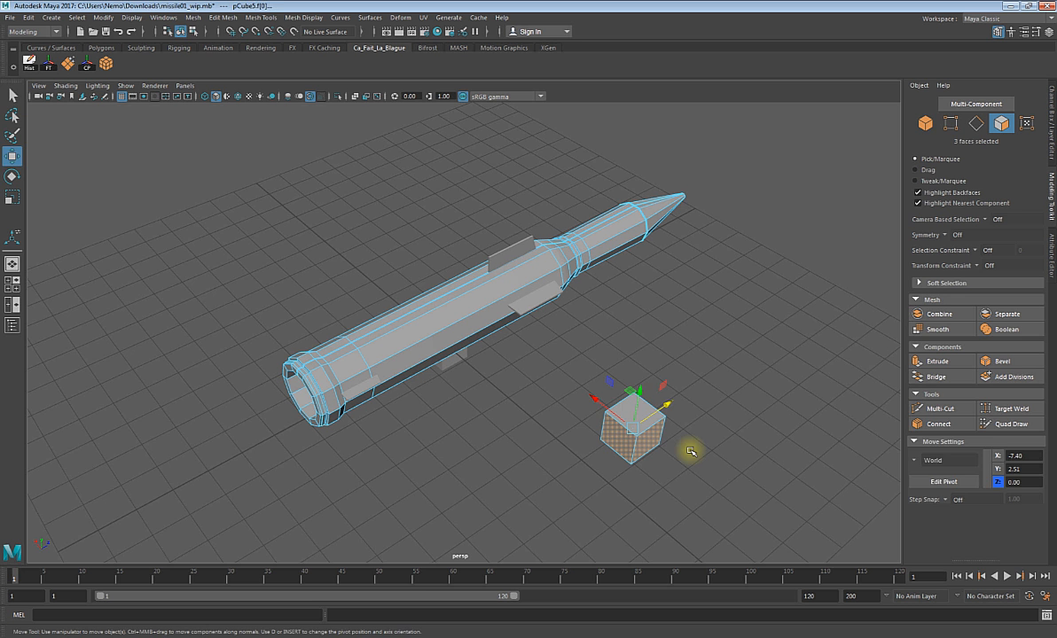
- Try to extrude the cube's three side faces together by dragging out a thickness, and undo the extrusion
key("ctrl+e")
mouse_move(619, 398)
left_mouse_down()
mouse_move(635, 417)
mouse_move(615, 408)
left_mouse_up()
key("ctrl+z")
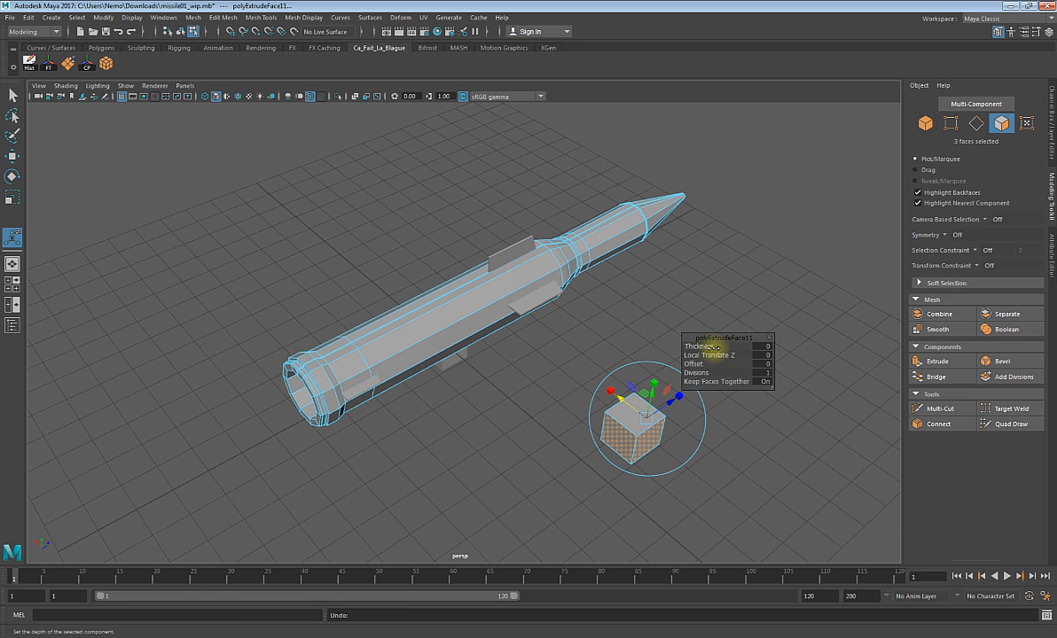
left_click_drag(712, 347, 718, 349)
left_click_drag(573, 434, 544, 469, "alt")
key("ctrl+z")
key("F8")
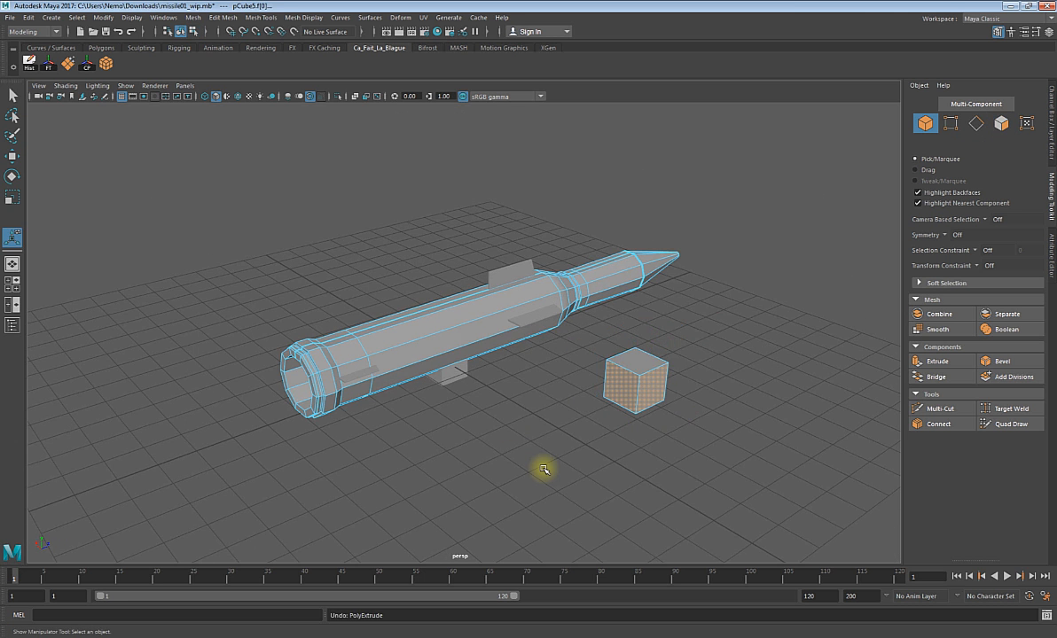
- Switch the missile body and the test cube to vertex-face mode, and undo the switch
left_click_drag(611, 464, 538, 448, "alt")
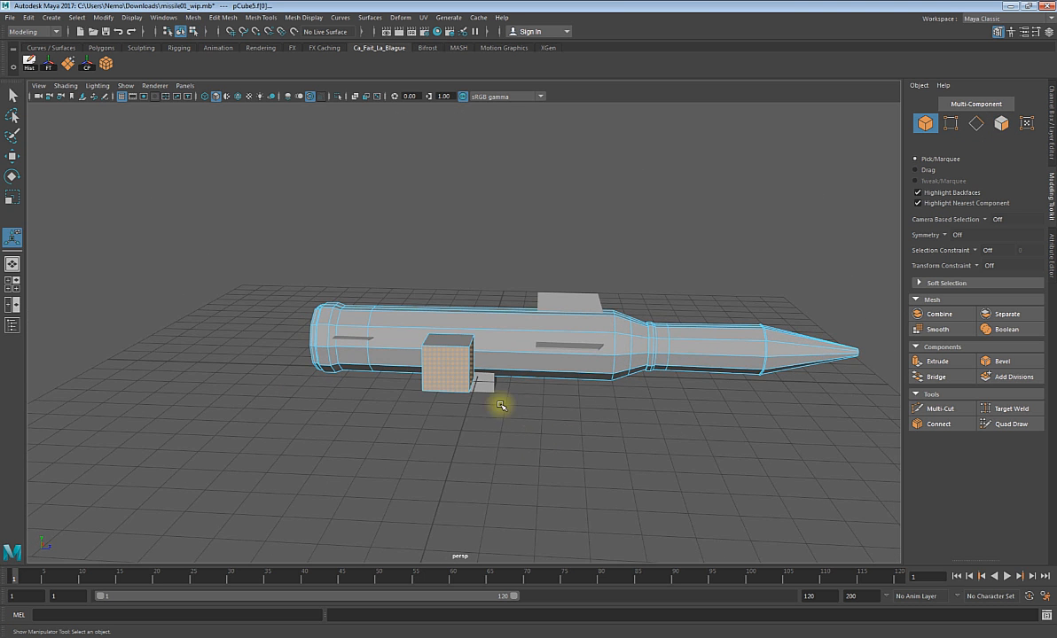
scroll(471, 396, "up", 3)
right_click(445, 332)
left_click(405, 350)
left_click_drag(406, 350, 639, 408, "alt")
scroll(656, 399, "up", 3)
middle_click_drag(656, 399, 559, 366, "alt")
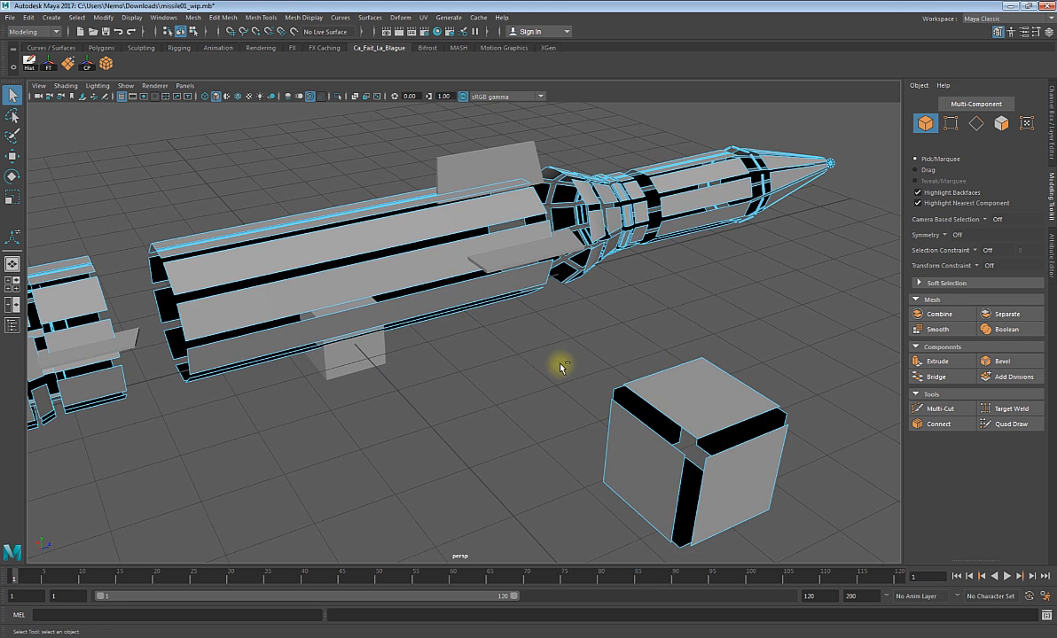
key("ctrl+z")
key("ctrl+z")
- Reselect three side faces of the test cube one after another
left_click_drag(677, 397, 497, 367, "alt")
left_click(656, 313)
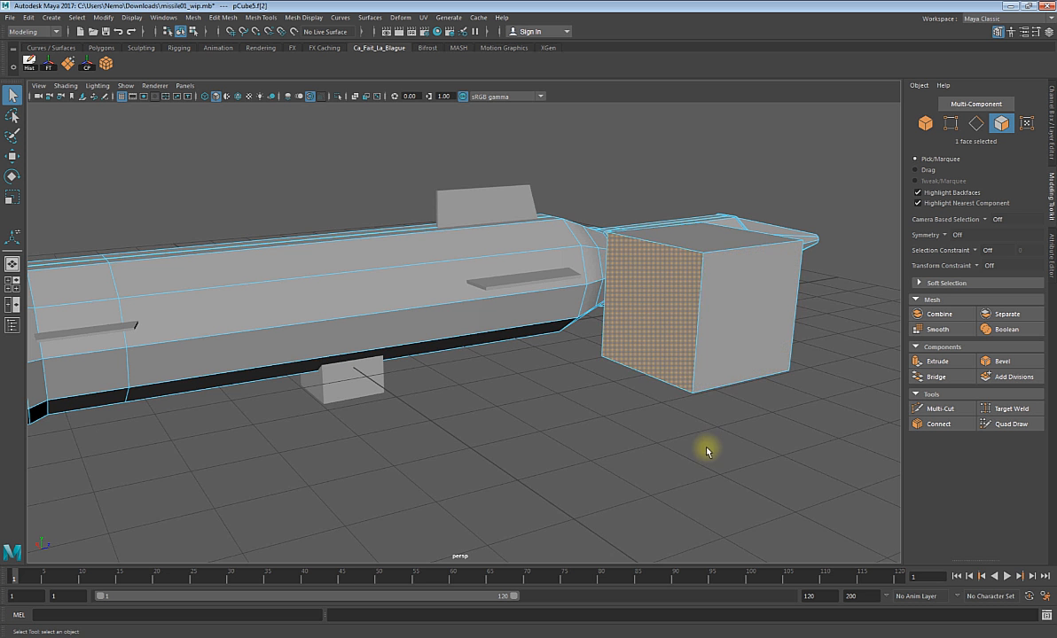
left_click(725, 365, "shift")
left_click_drag(778, 398, 406, 389, "alt")
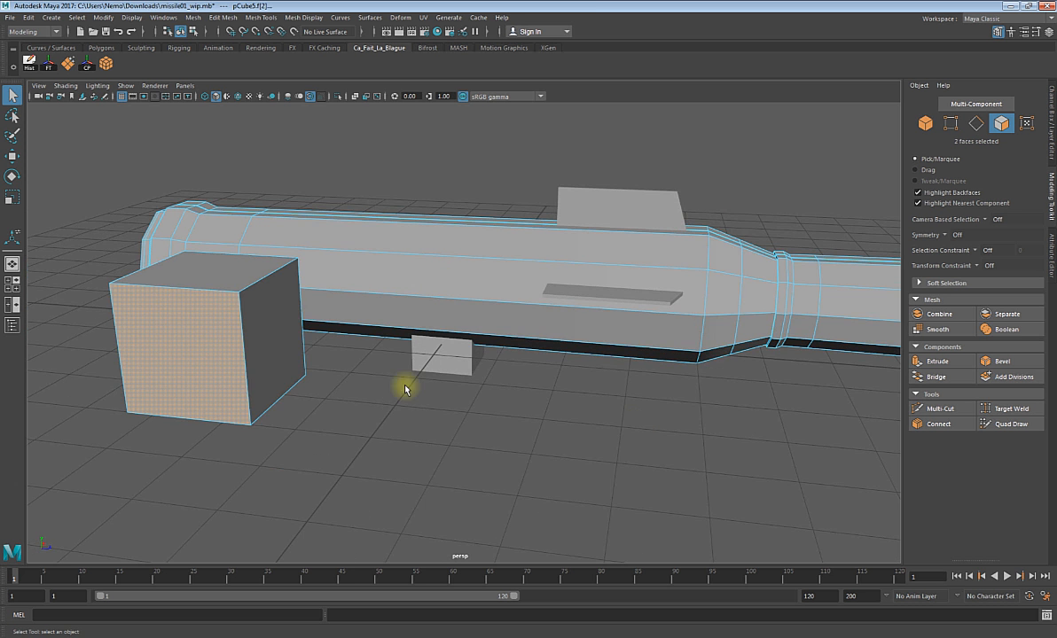
left_click(277, 352, "shift")
left_click_drag(334, 405, 360, 404, "alt")
- Try extruding the cube's three side faces with a thickness, undo it, and keep the three faces selected
scroll(387, 414, "down", 5)
key("ctrl+e")
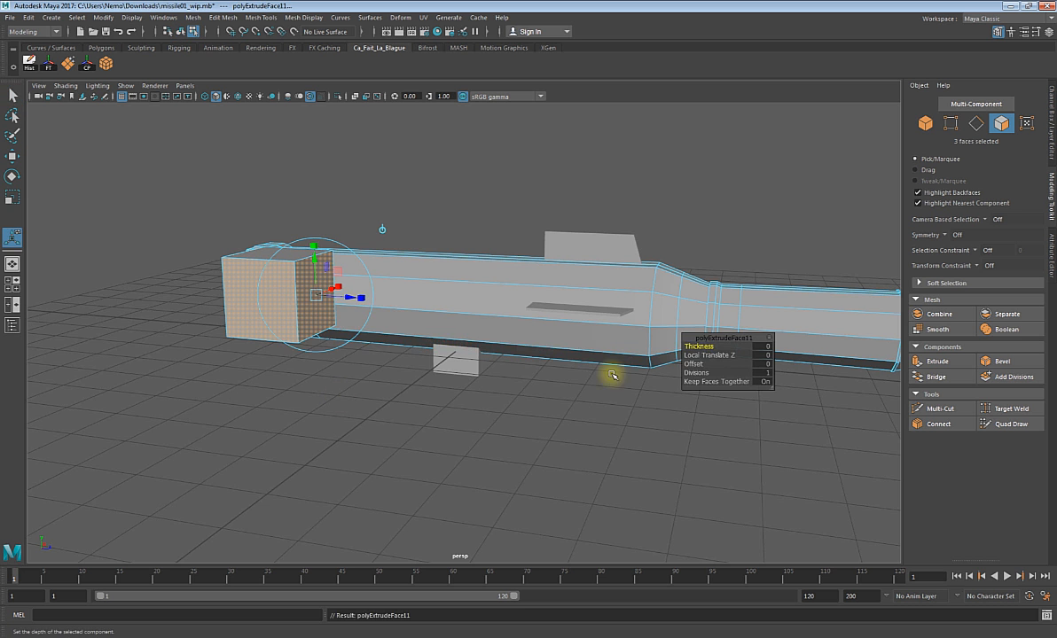
left_click_drag(688, 345, 695, 346)
key("ctrl+z")
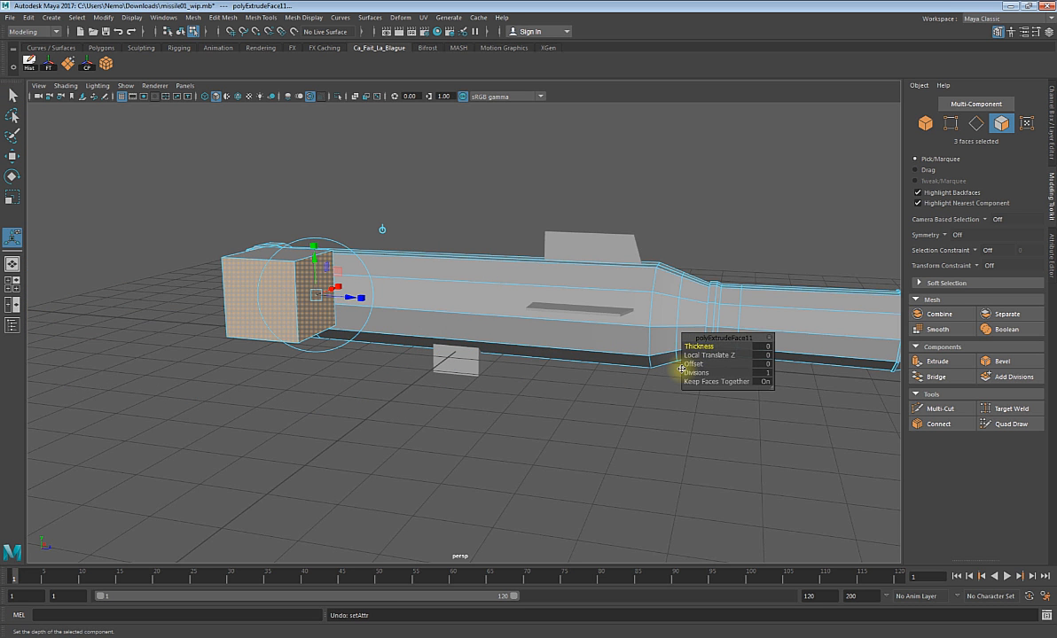
key("ctrl+z")
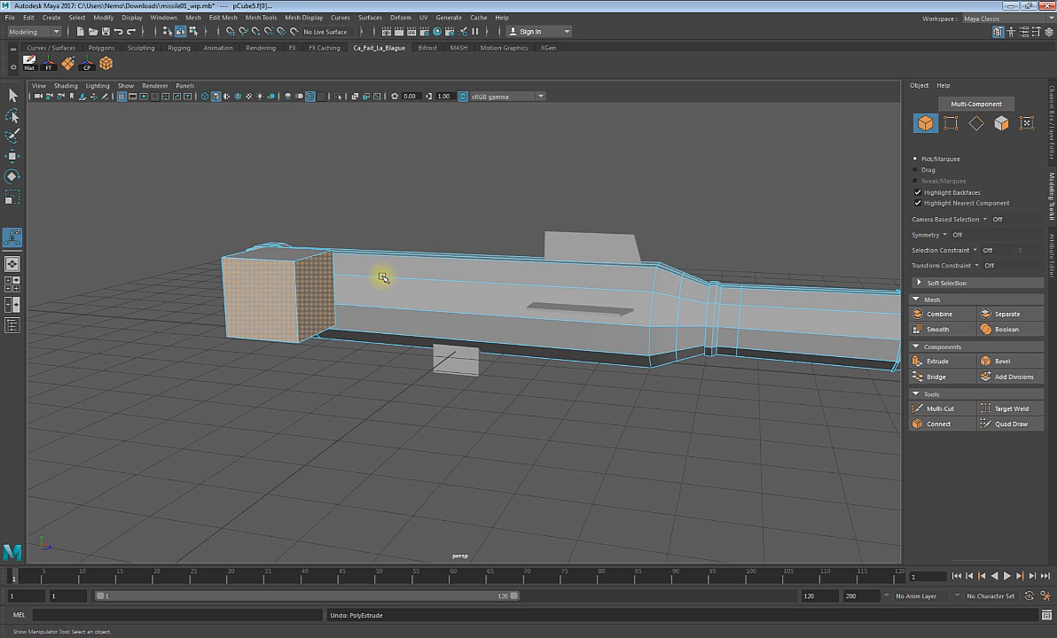
left_click(297, 297, "shift")
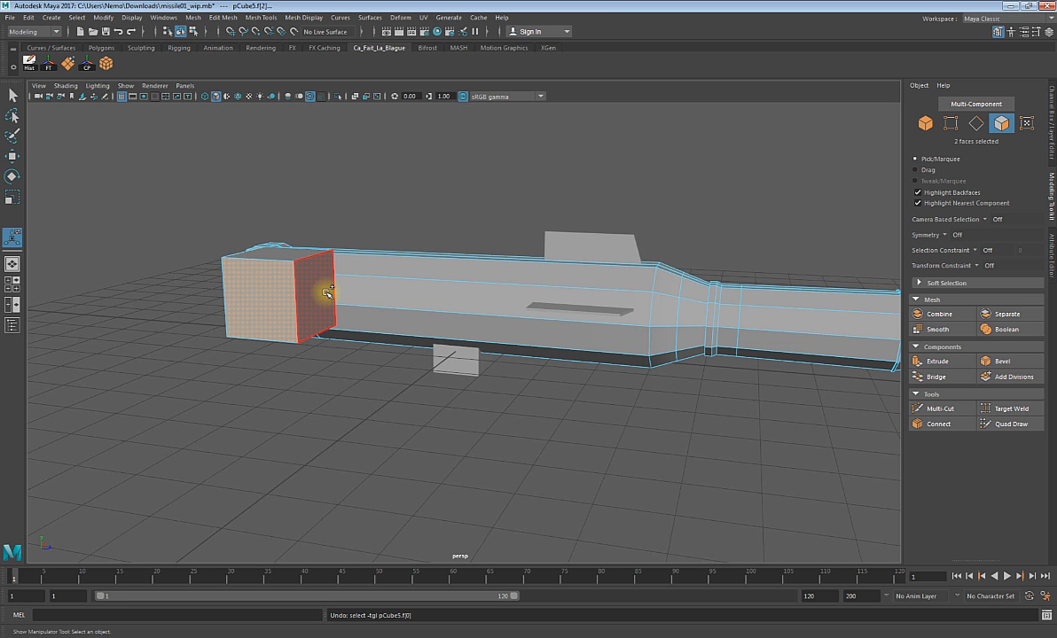
left_click(326, 293, "shift")
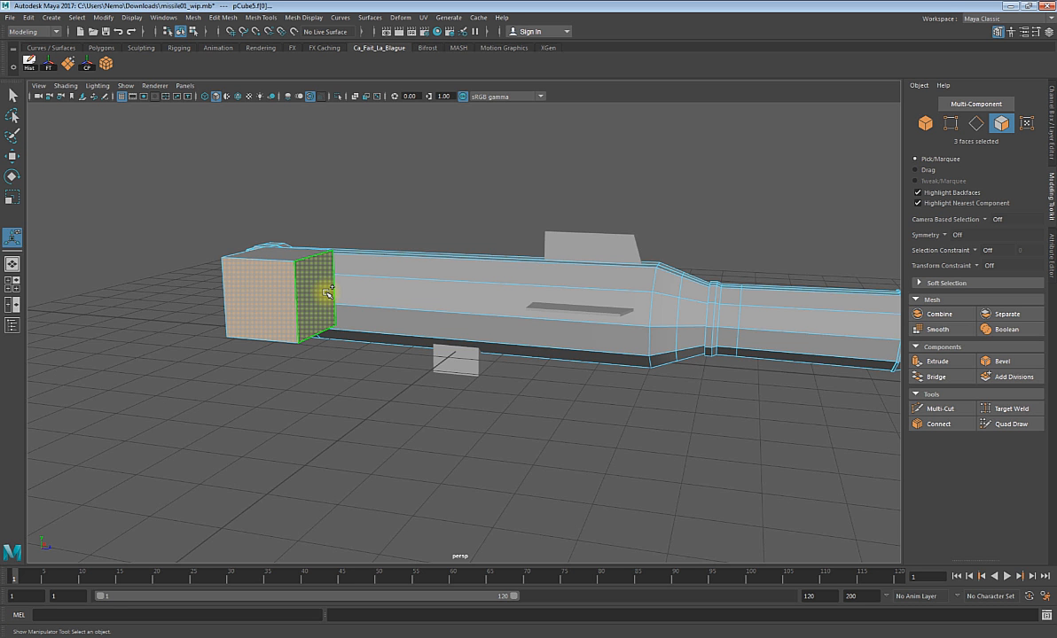
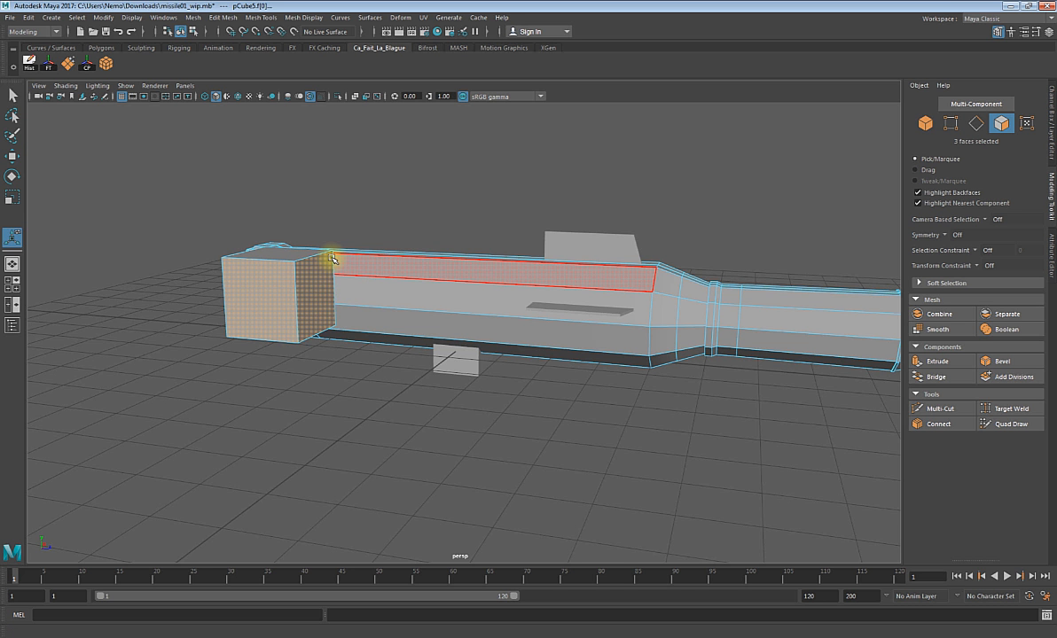
- Return to object selection and select the missile body
left_click_drag(361, 259, 471, 314, "alt")
middle_click_drag(345, 319, 491, 247, "alt")
left_click_drag(490, 247, 525, 316, "alt")
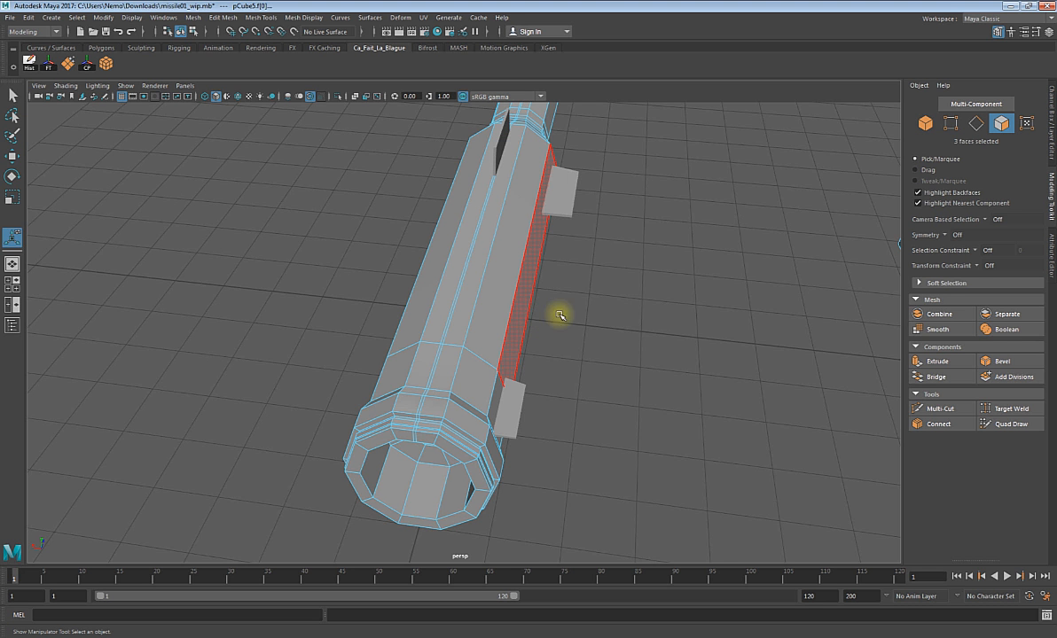
scroll(567, 297, "down", 3)
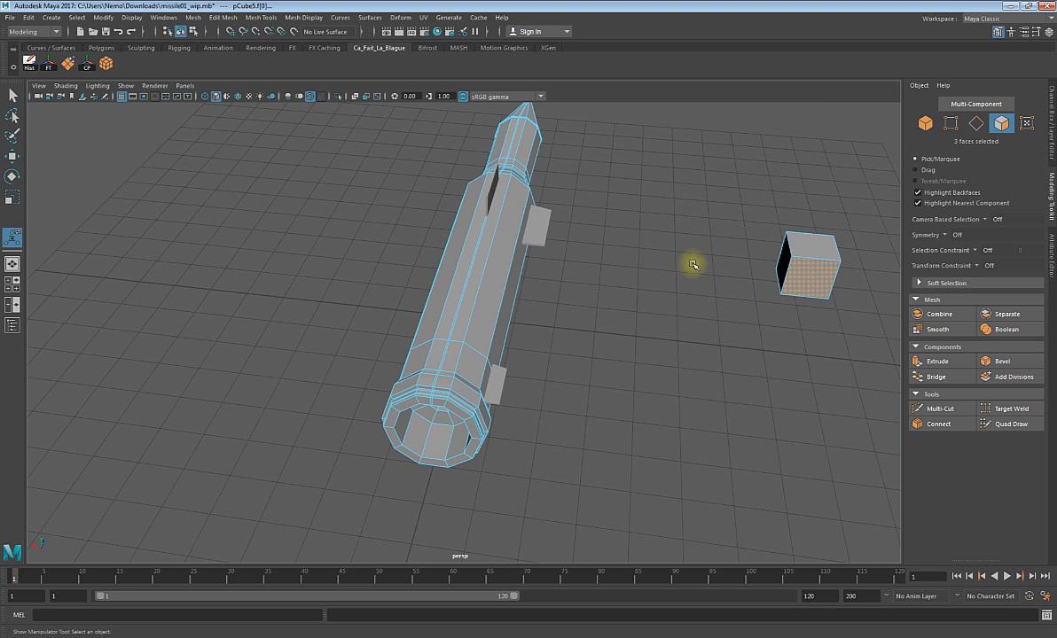
scroll(533, 283, "up", 3)
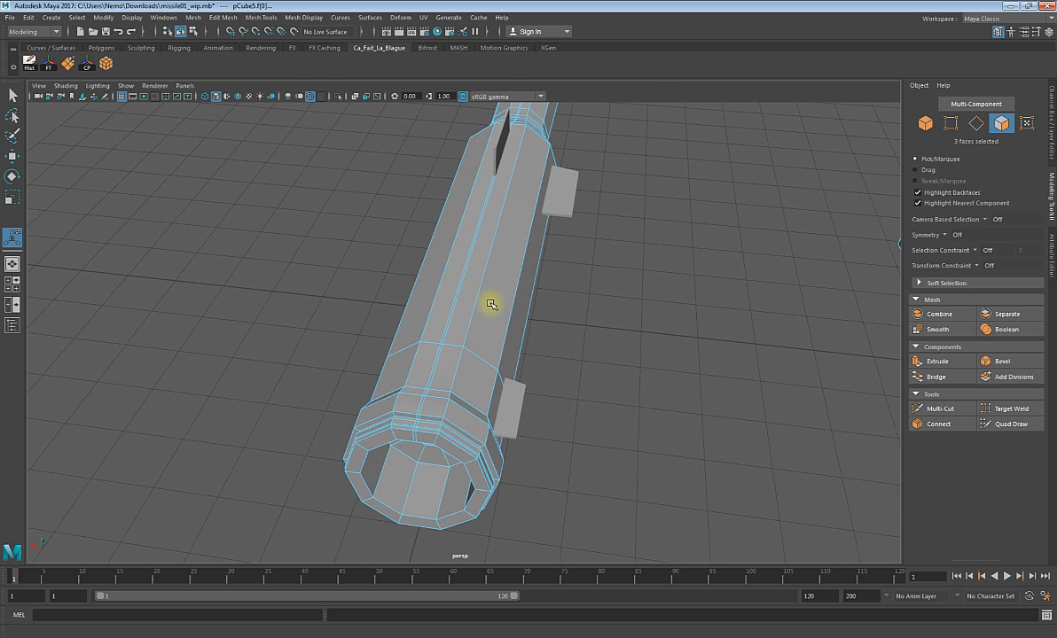
left_click_drag(479, 307, 490, 292, "alt")
key("F8")
key("q")
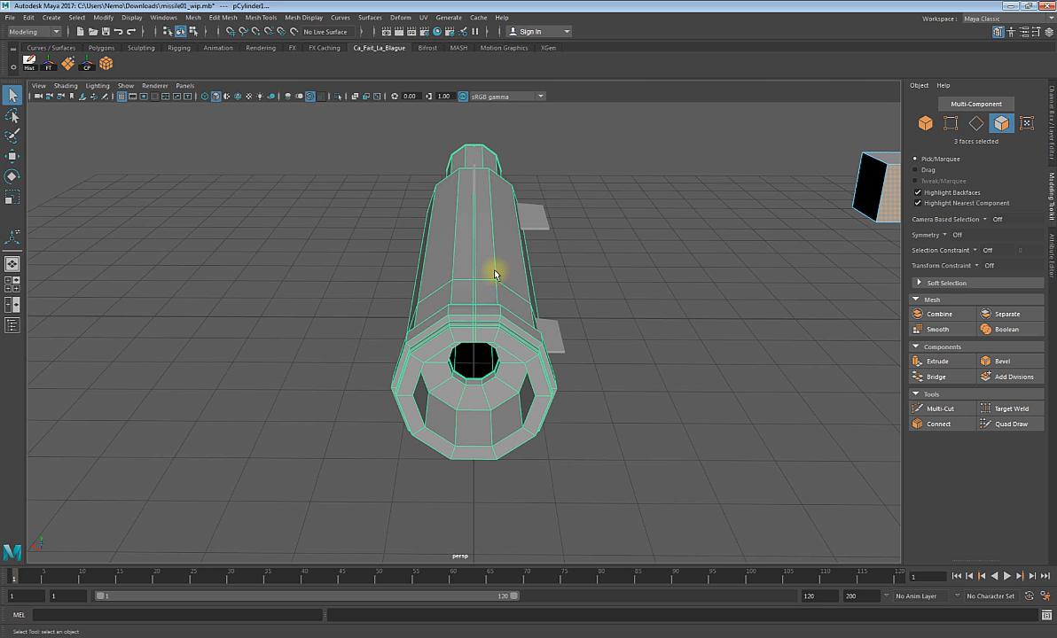
- Isolate the missile body to examine its side faces up close, and show the whole scene again
left_click(338, 98)
scroll(461, 207, "up", 5)
left_click_drag(460, 208, 568, 219, "alt")
left_click(336, 96)
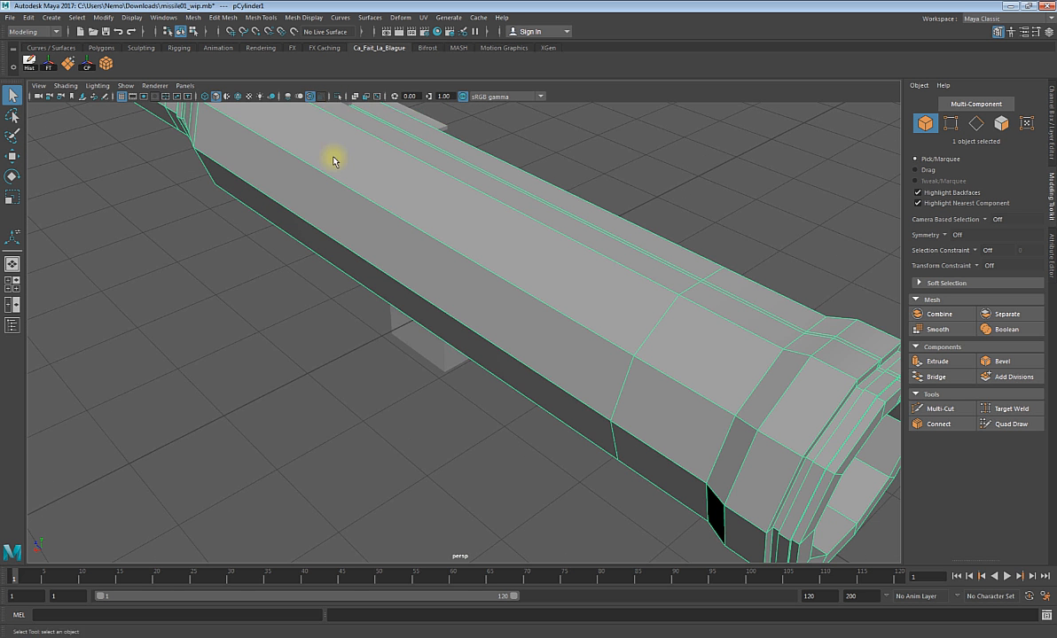
- Examine the missile body's flank and narrow top strip around the separate upper and side fins
scroll(388, 415, "down", 3)
left_click_drag(407, 406, 439, 375, "alt")
left_click_drag(283, 373, 317, 387, "alt")
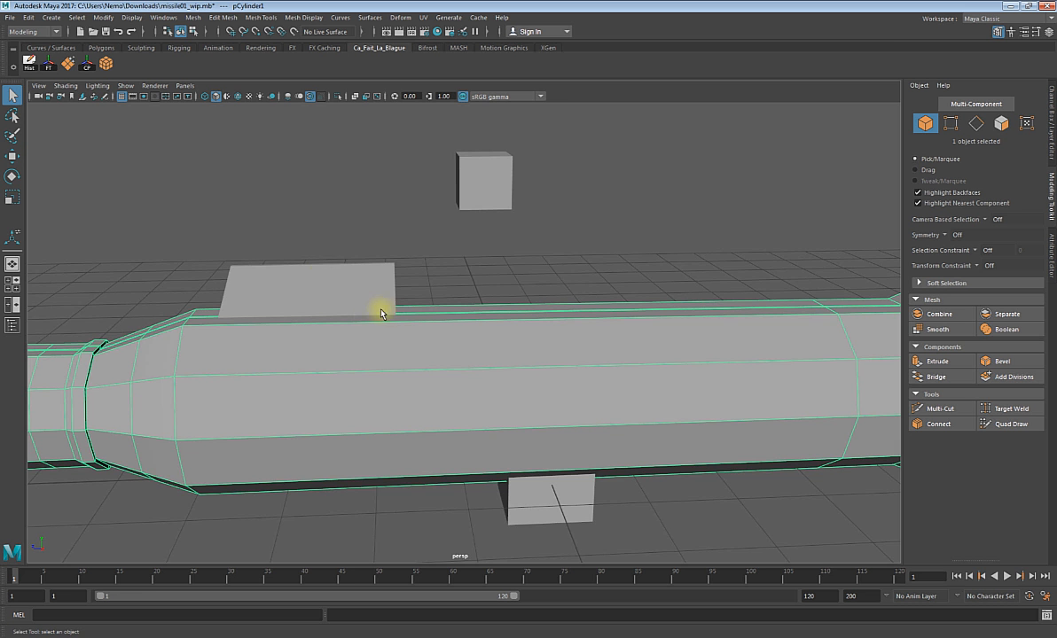
left_click_drag(381, 314, 241, 325, "alt")
scroll(465, 234, "up", 5)
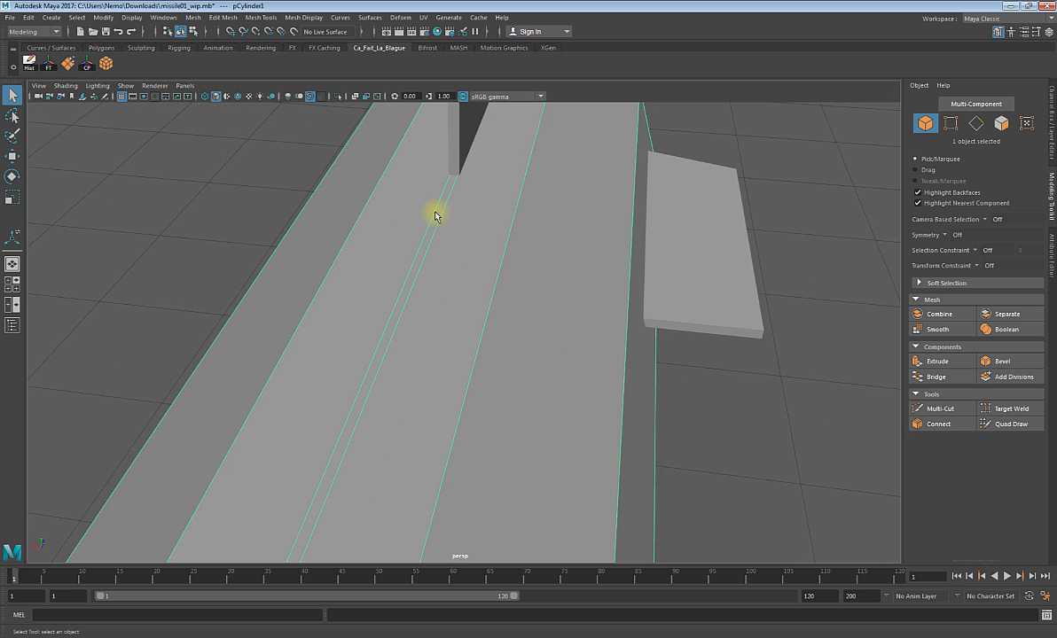
left_click_drag(435, 215, 246, 358, "alt")
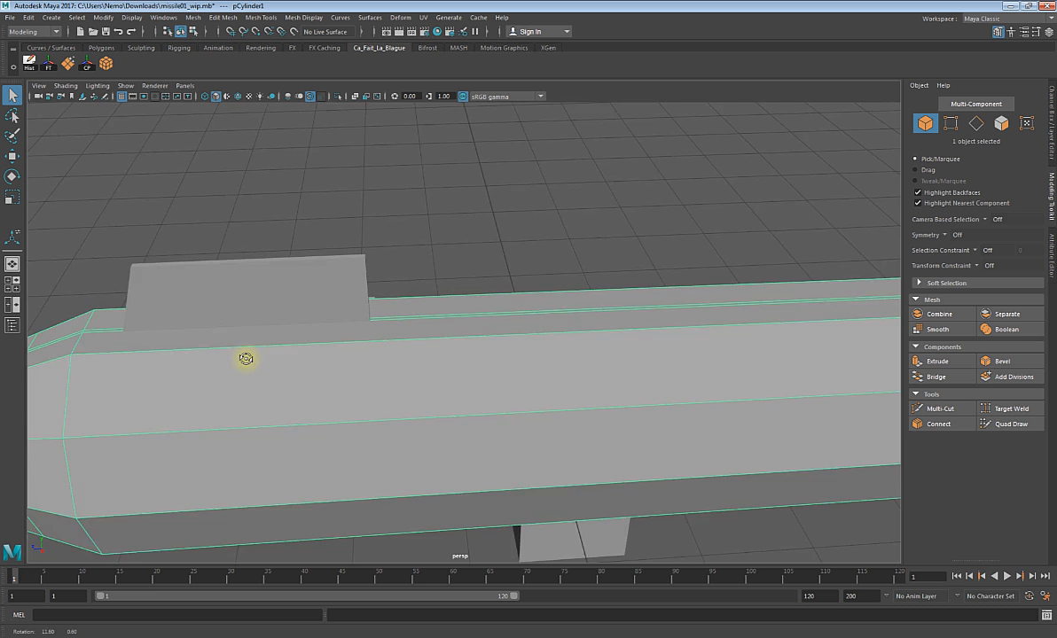
scroll(389, 283, "down", 3)
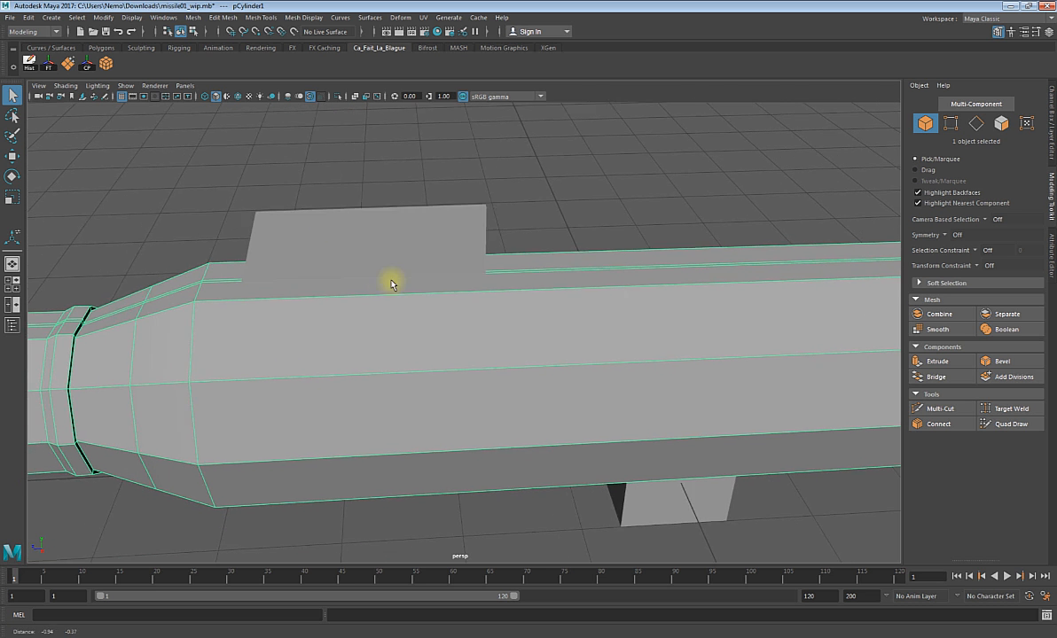
left_click_drag(371, 301, 333, 261, "alt")
- Insert two edge loops around the missile body with Multi-Cut, one just behind the front shoulder and one behind the upper fin
right_click(333, 266)
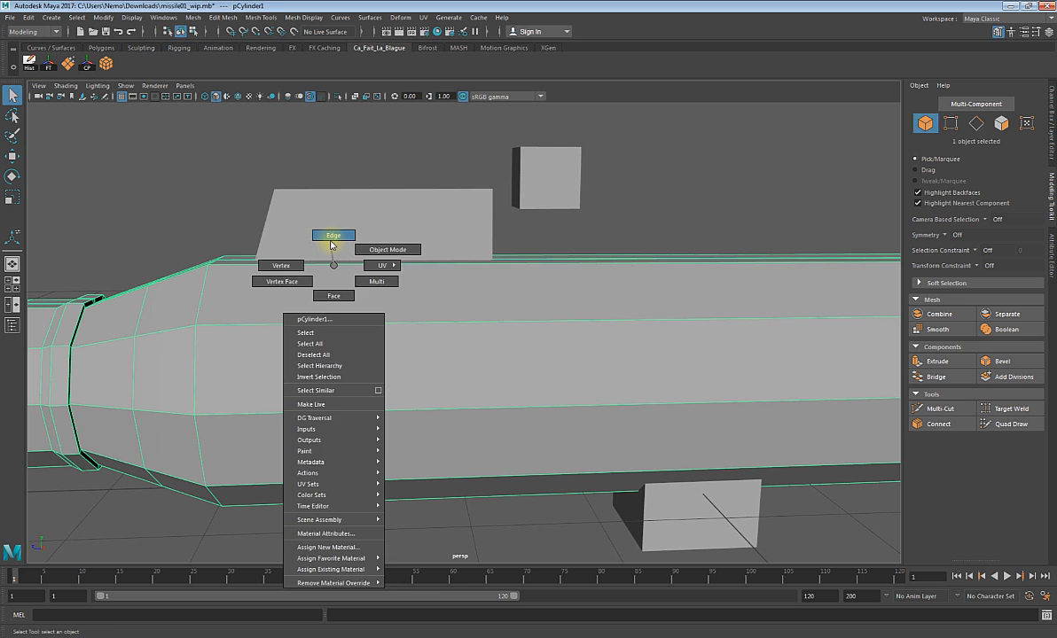
left_click(332, 235)
left_click(586, 321)
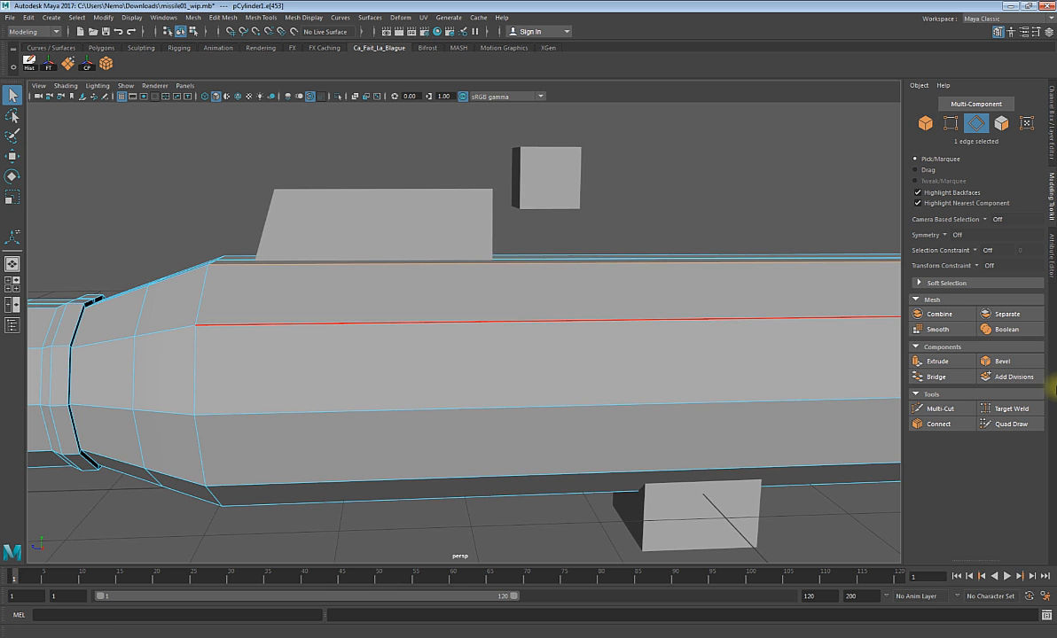
left_click(941, 409)
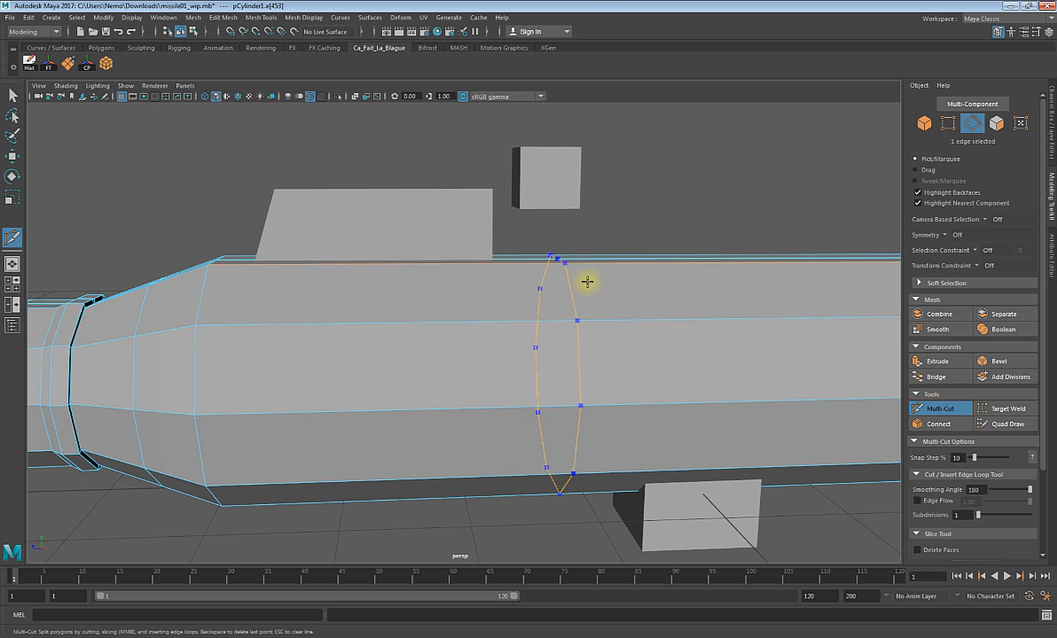
left_click(226, 273, "ctrl")
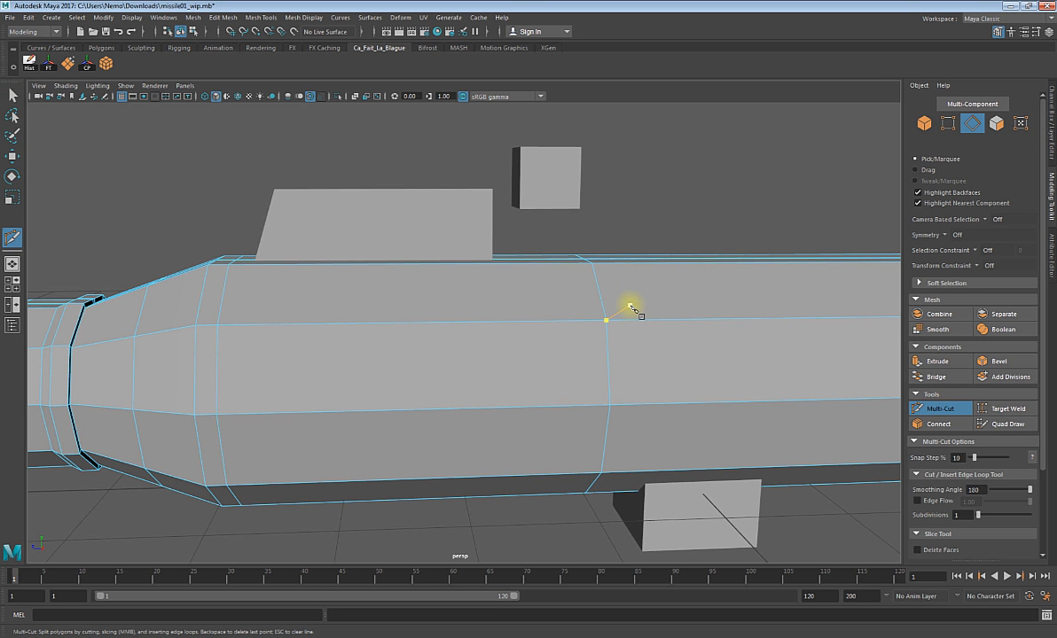
- Select the rear new edge loop and move it in the side view to the upper fin's rear edge at Z 1.74
key("w")
double_click(602, 294)
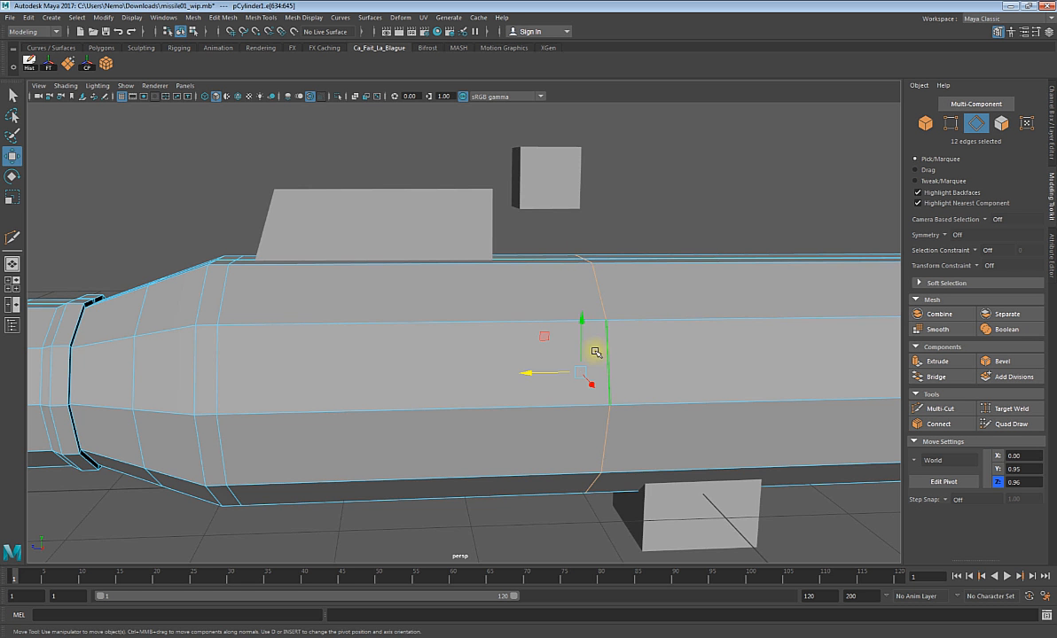
mouse_move(582, 366)
left_mouse_down("alt")
mouse_move(568, 354)
mouse_move(572, 365)
left_mouse_up("alt")
key("space")
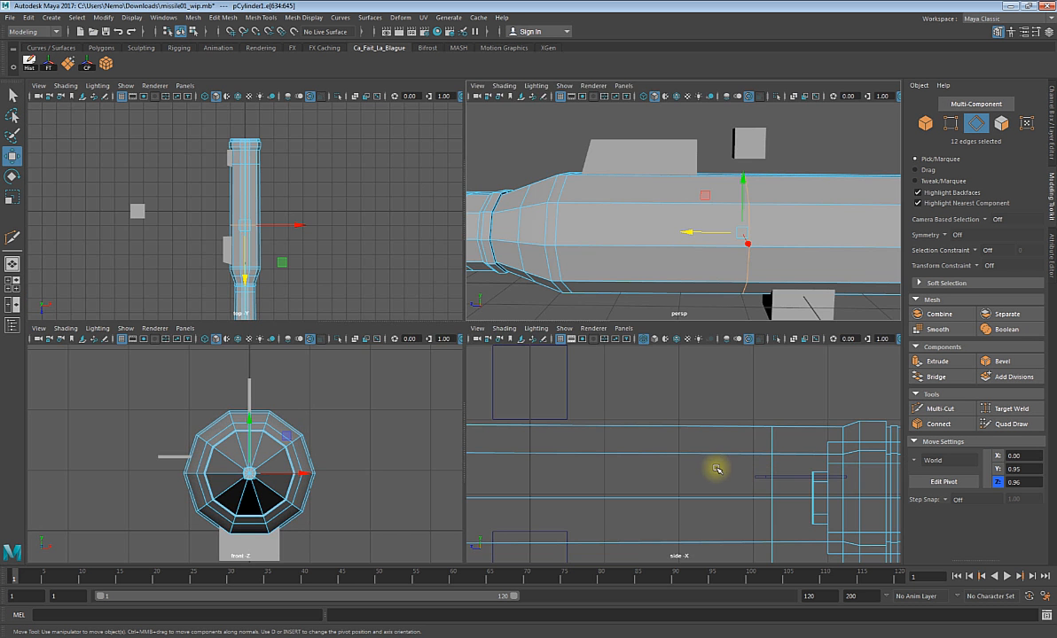
key("space")
scroll(470, 428, "down", 5)
middle_click_drag(335, 390, 551, 390, "alt")
scroll(552, 388, "up", 5)
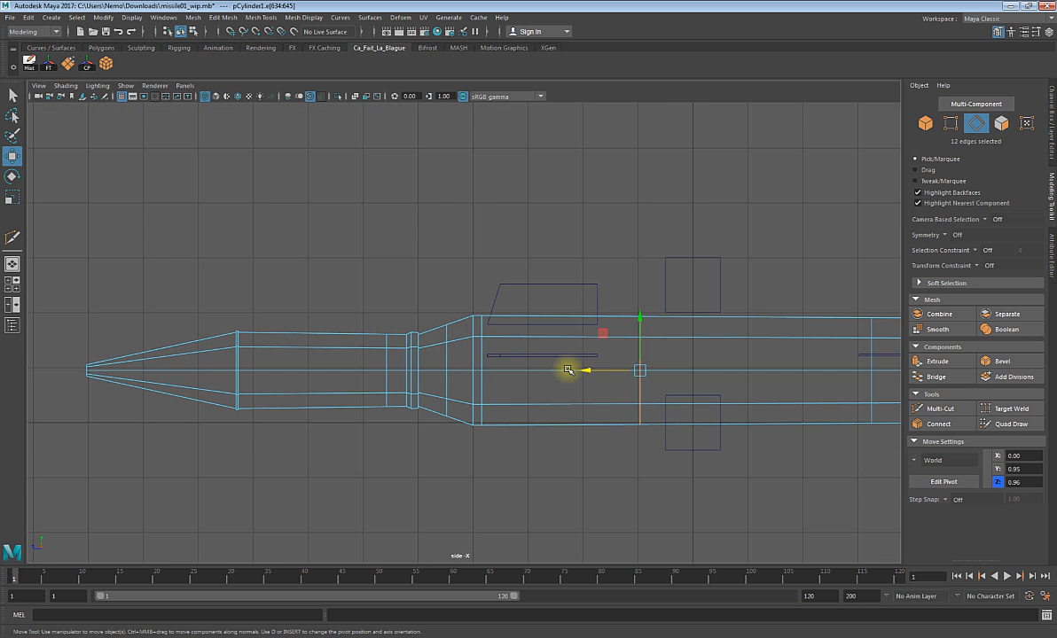
middle_click_drag(621, 380, 551, 364, "alt")
scroll(600, 293, "up", 4)
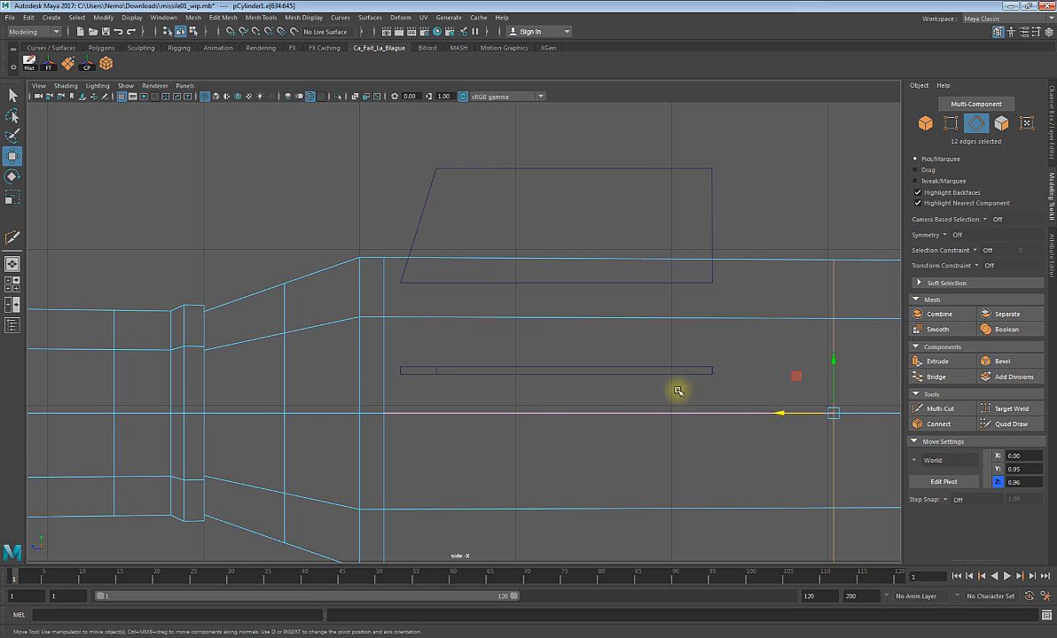
left_click_drag(786, 413, 693, 413)
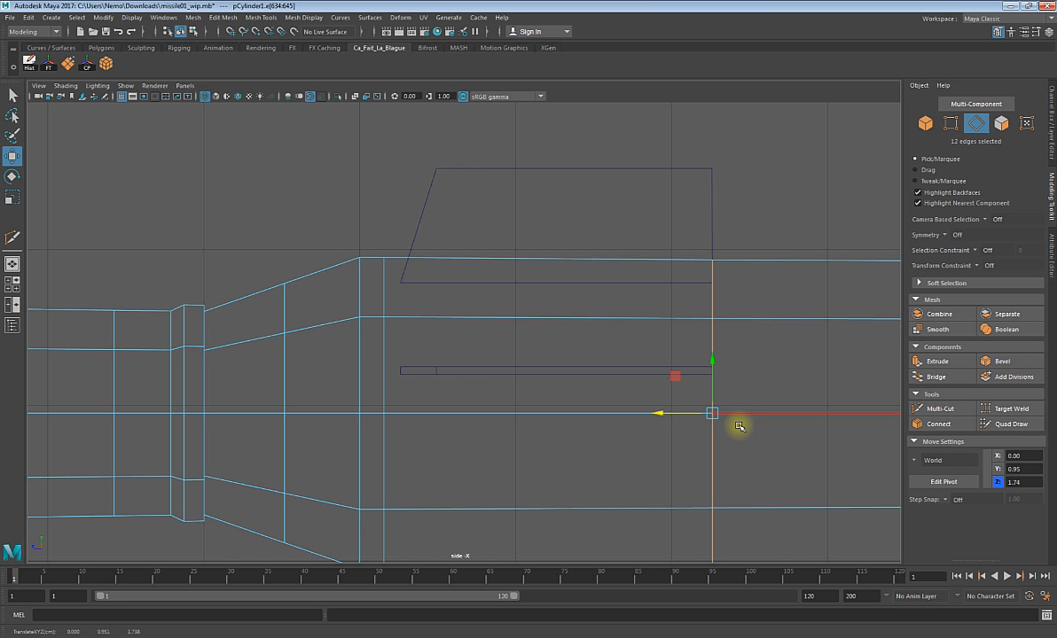
- Snap the front new edge loop to the fin's front corner at Z 3.74, and move its pivot up to the side fin's corner
double_click(389, 362)
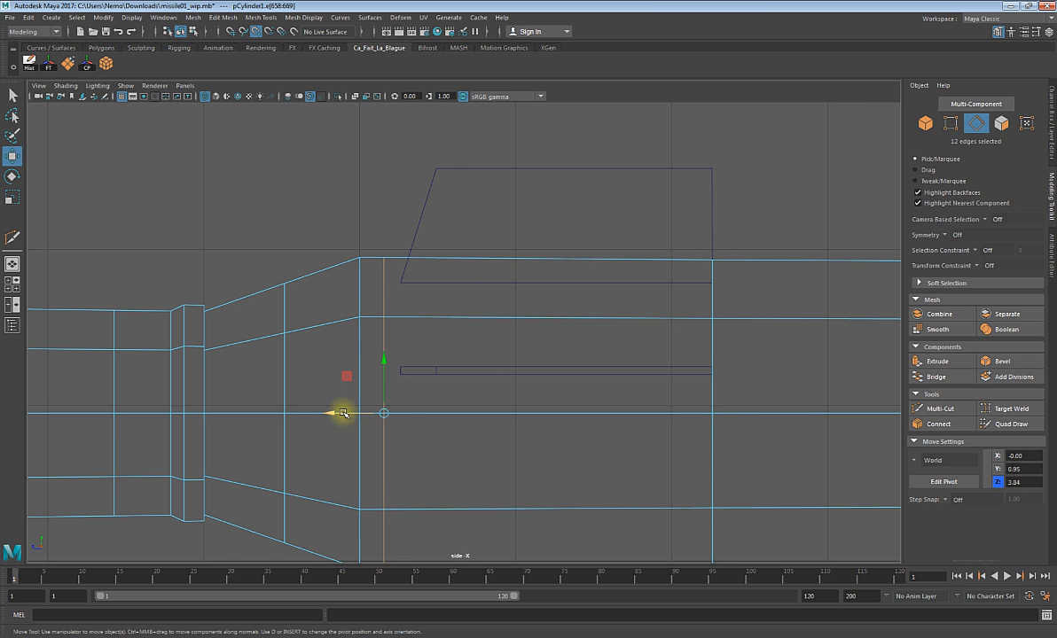
left_click_drag(342, 413, 406, 413)
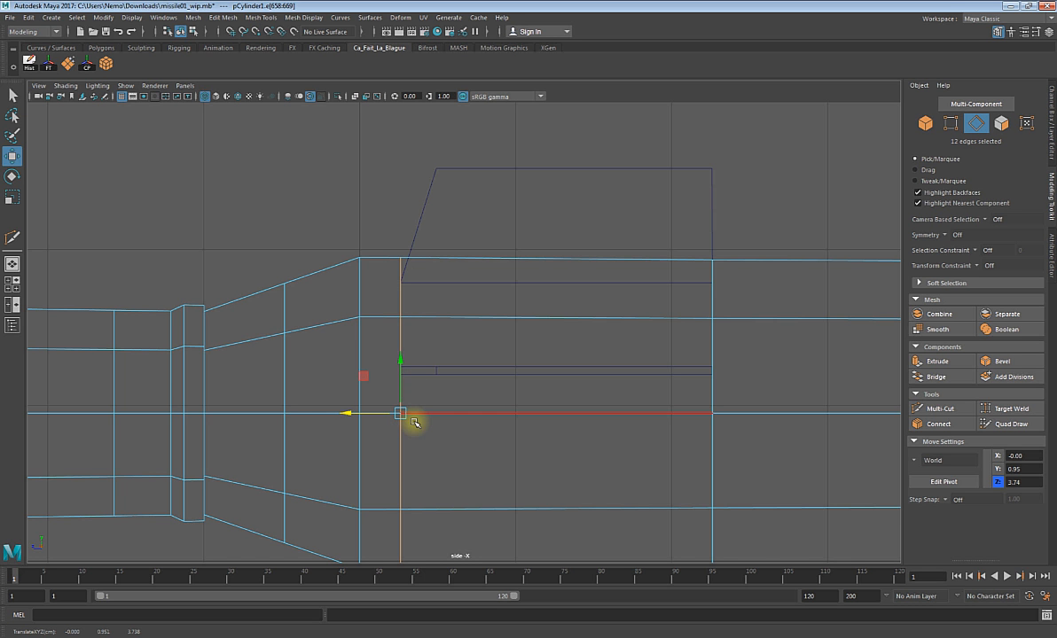
key("d")
left_click(399, 368)
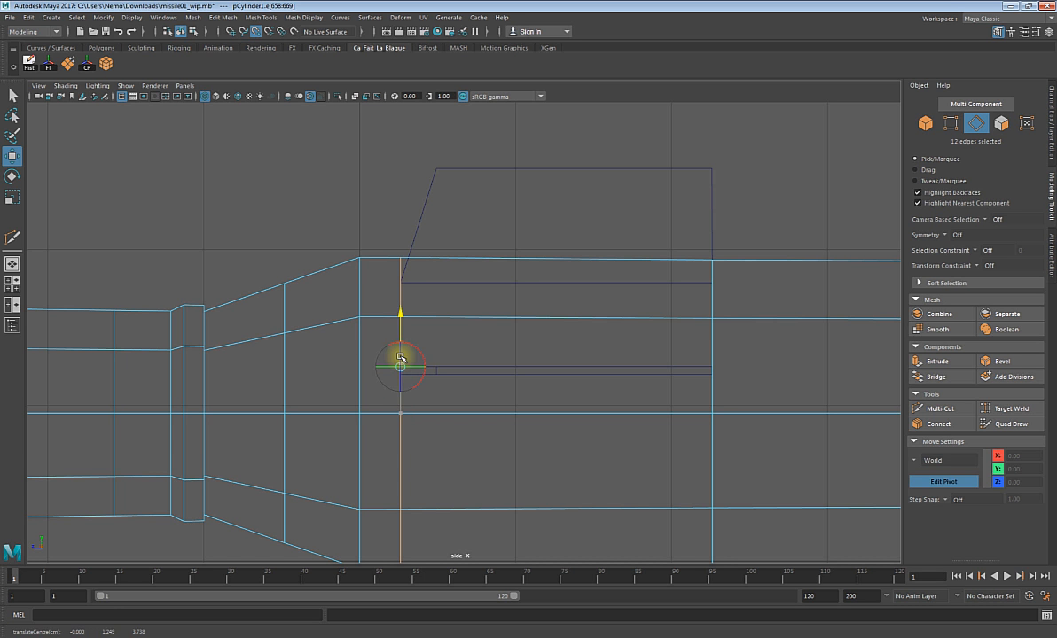
key("d")
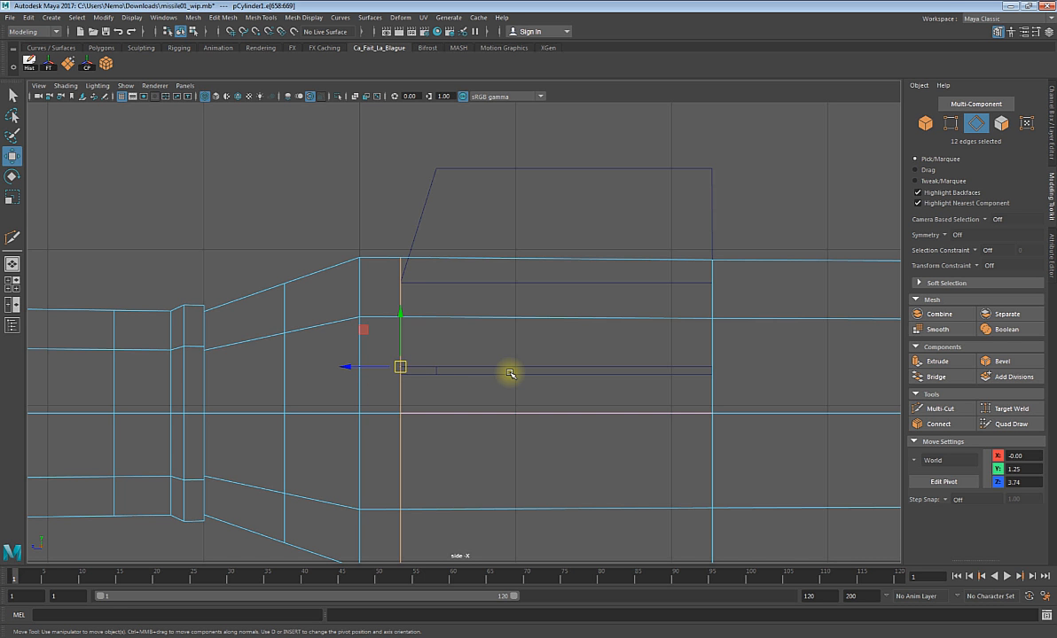
- Isolate the missile body in the perspective view and select the narrow top face between the two new edge loops
key("space")
key("space")
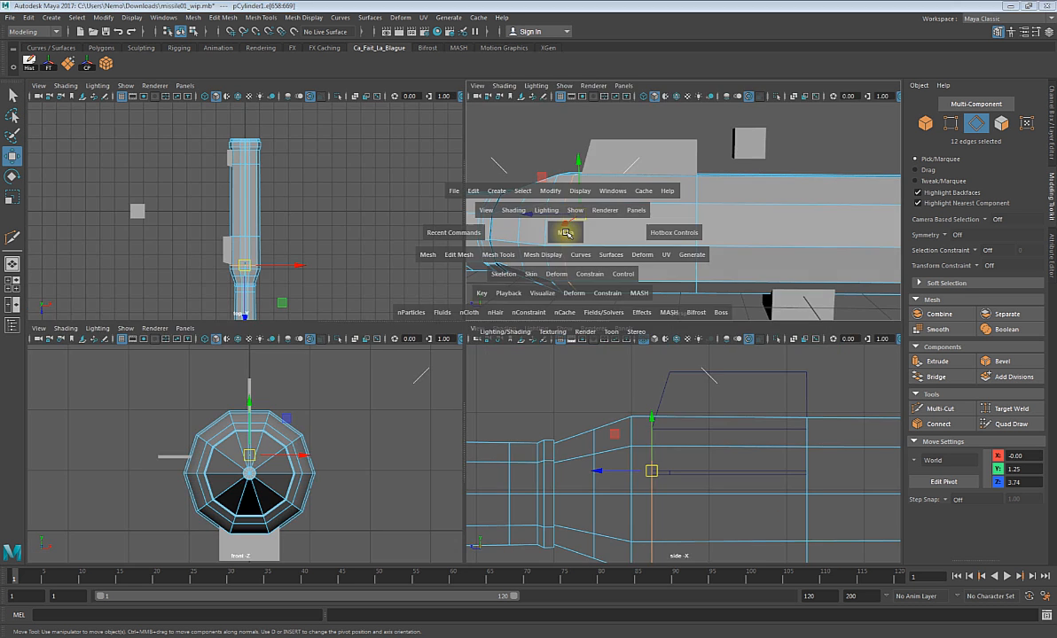
left_click_drag(542, 260, 470, 392, "alt")
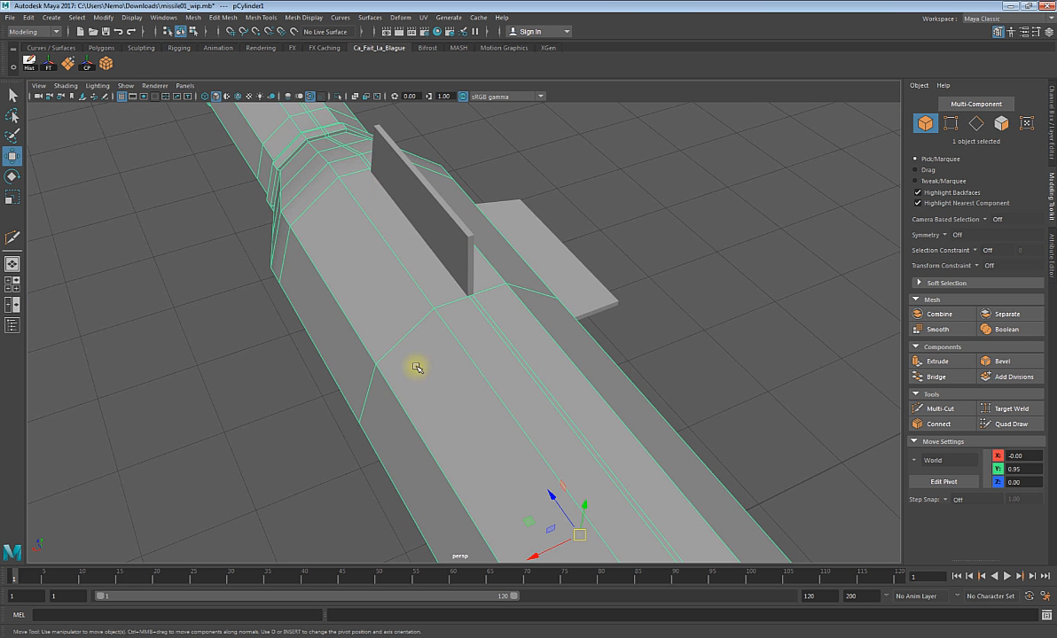
left_click_drag(417, 367, 264, 170, "alt")
left_click(338, 96)
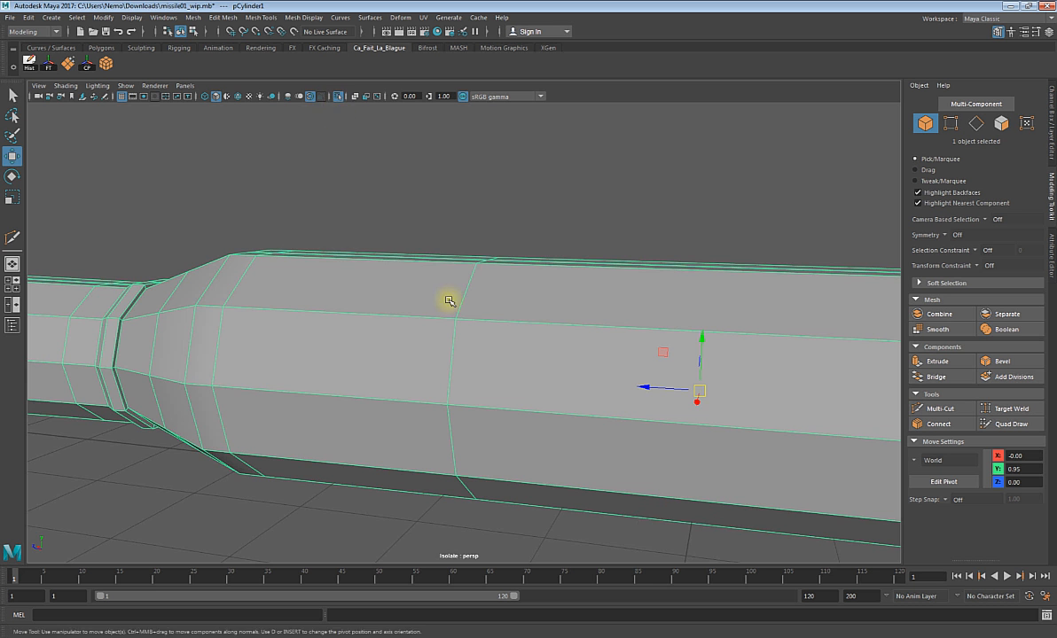
left_click_drag(447, 301, 421, 229, "alt")
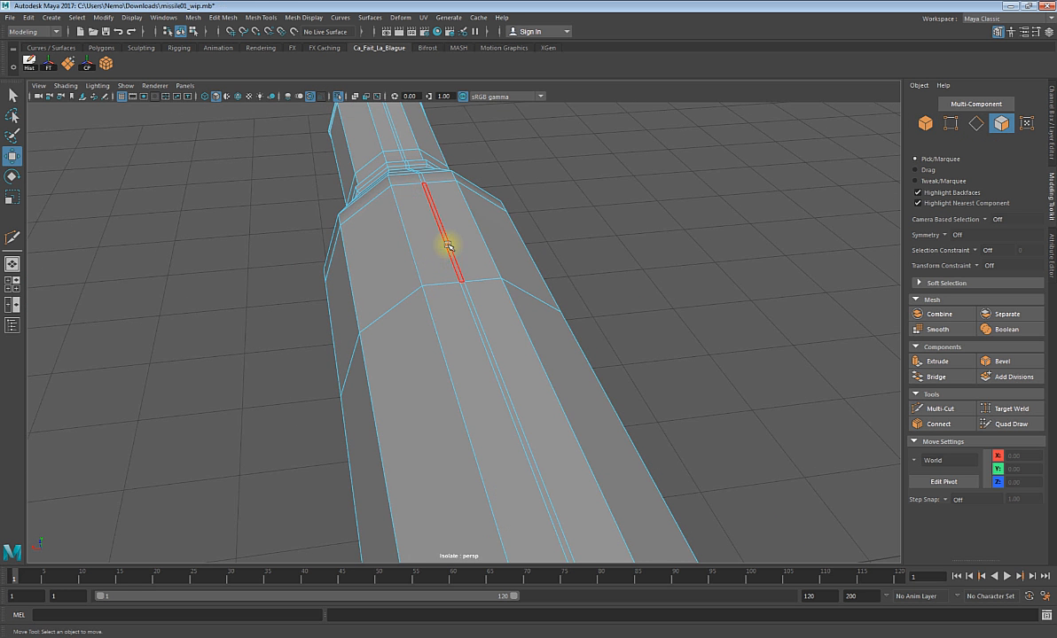
left_click(438, 253)
- Extrude the narrow top face upward into a thin fin with a local Z translation of 0.923
left_click_drag(461, 366, 531, 345, "alt")
left_click_drag(265, 296, 283, 314, "alt")
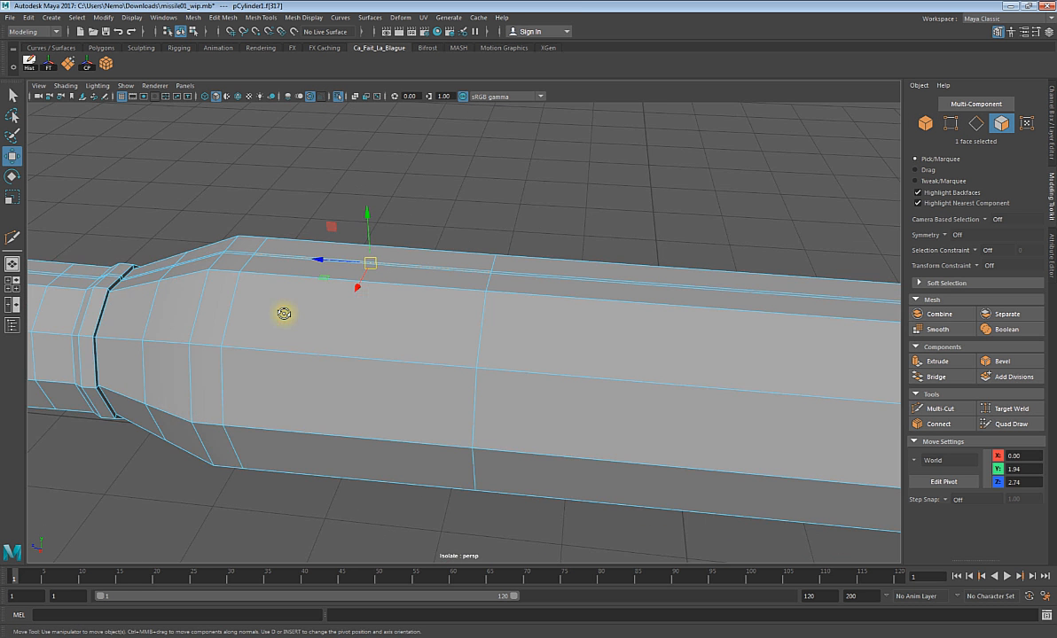
scroll(282, 314, "up", 3)
left_click_drag(210, 314, 232, 302, "alt")
middle_click_drag(262, 339, 317, 404, "alt")
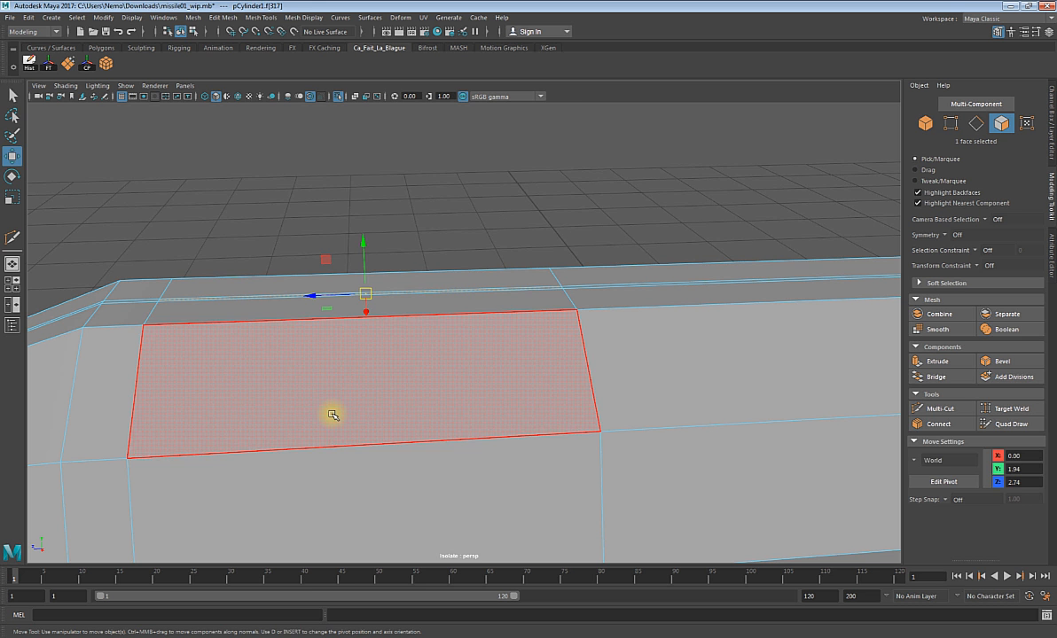
key("ctrl+e")
left_click_drag(356, 255, 315, 189)
- Lower the extruded fin in the side view to the reference fin's height, with a local Z translation of 0.573
key("space")
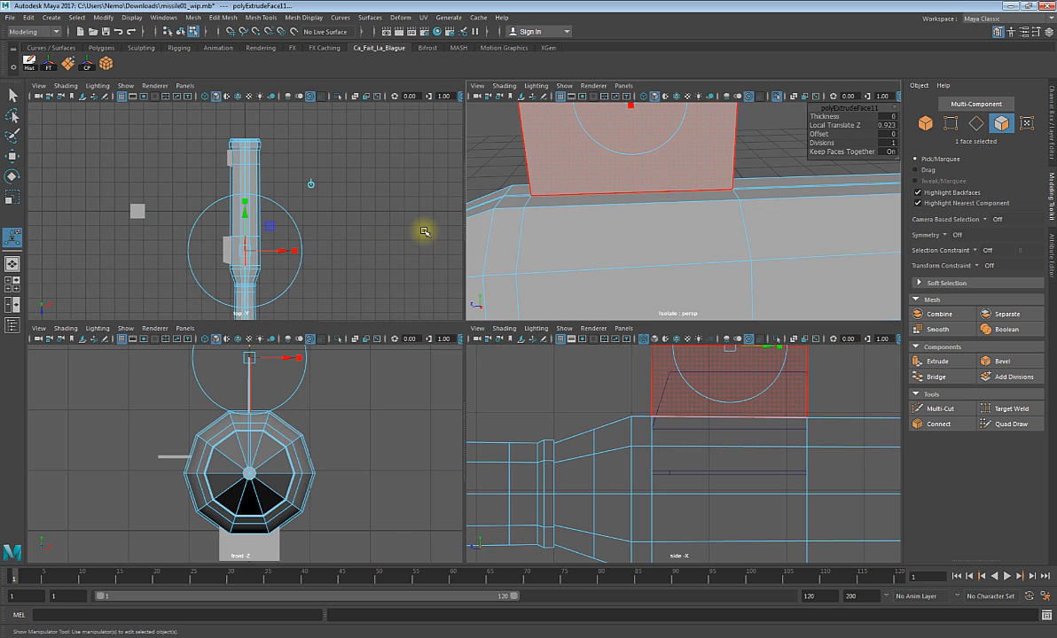
key("space")
key("space")
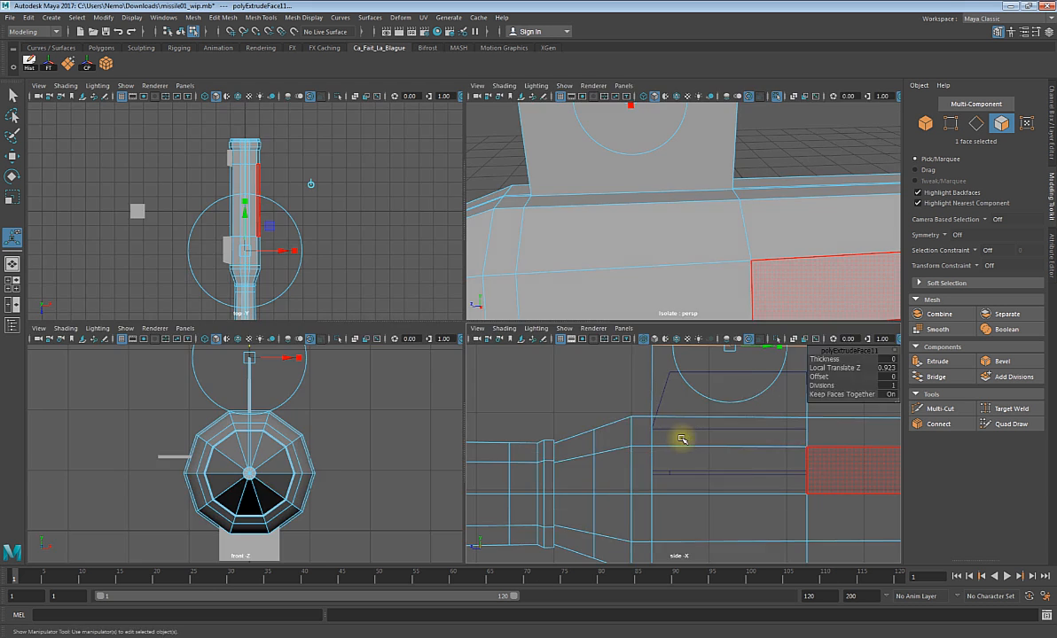
key("space")
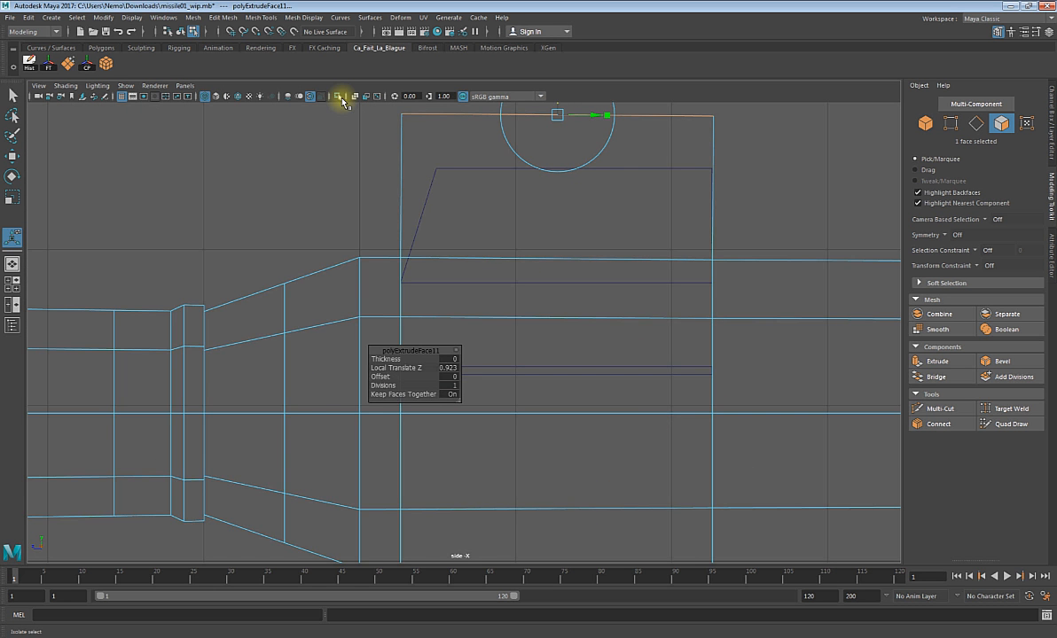
left_click(341, 100)
left_click(341, 101)
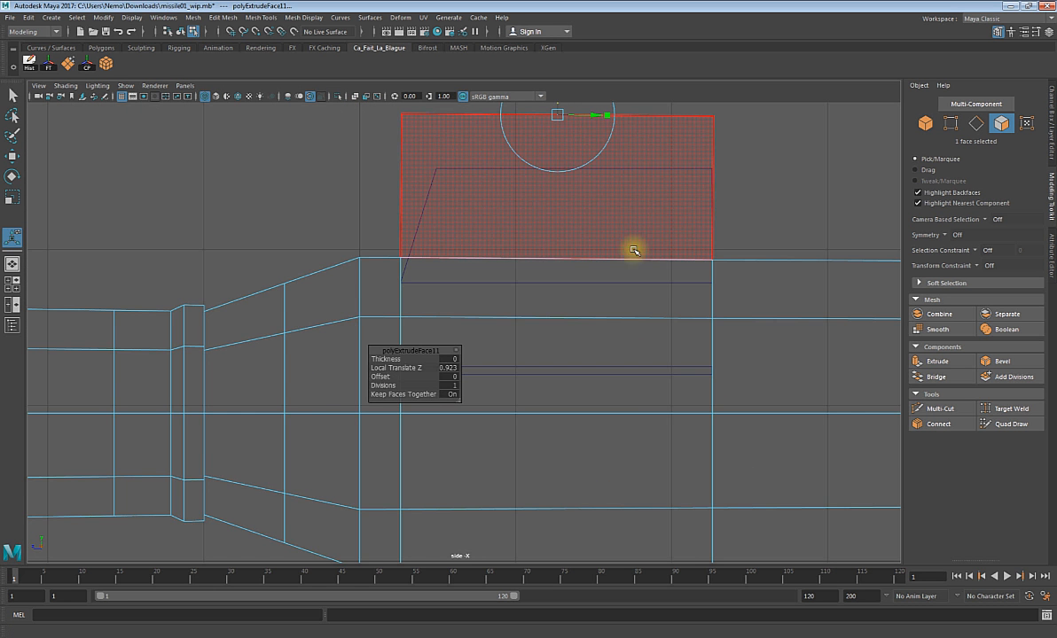
middle_click_drag(634, 251, 636, 365, "alt")
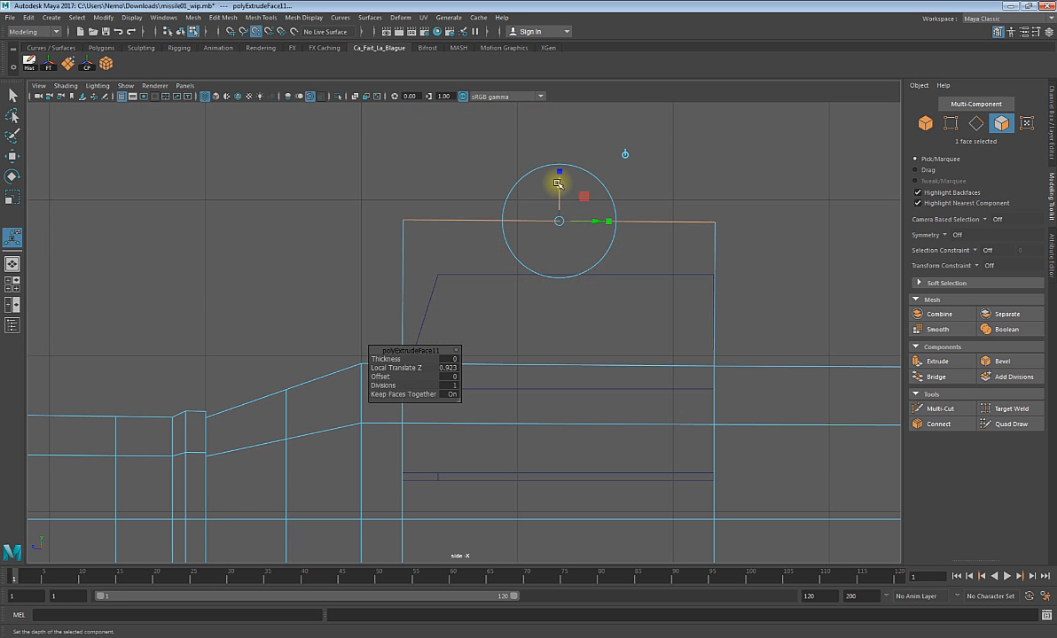
left_click_drag(558, 183, 559, 238)
scroll(560, 300, "up", 5)
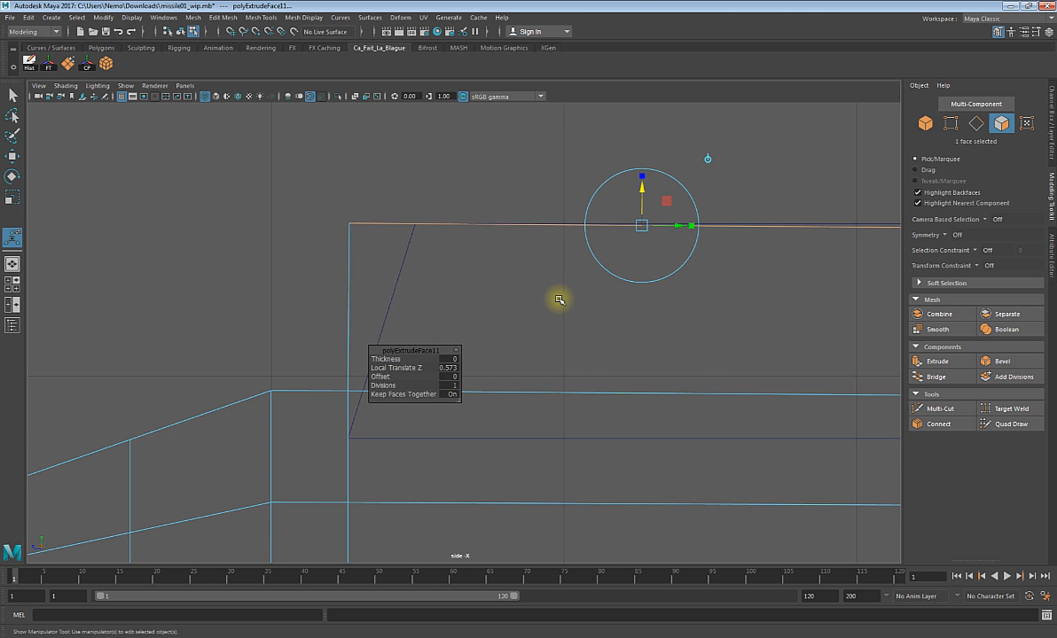
middle_click_drag(633, 313, 493, 359, "alt")
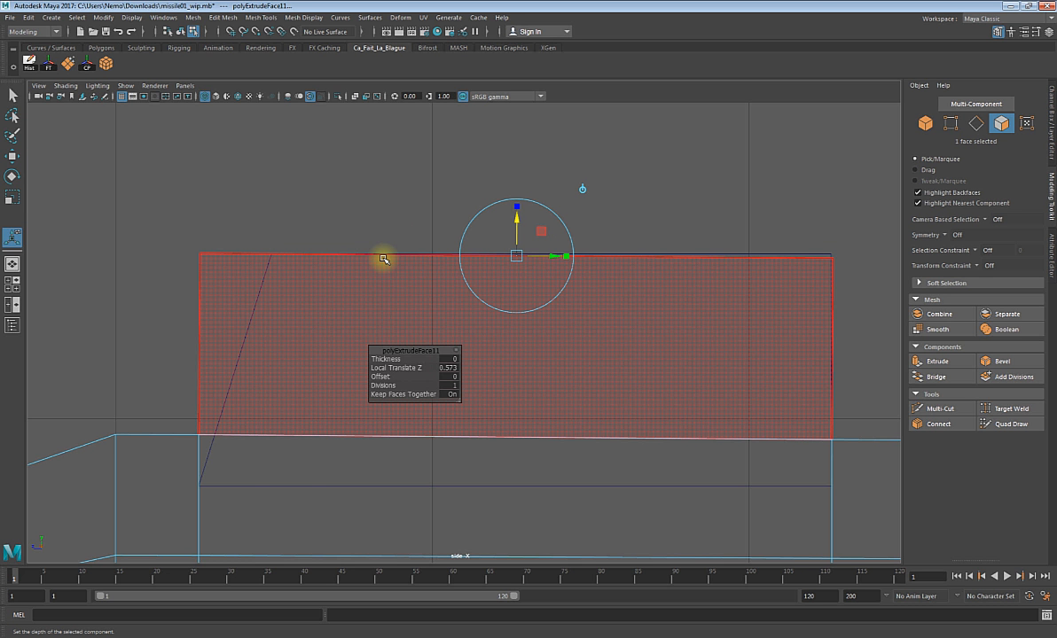
scroll(464, 235, "down", 3)
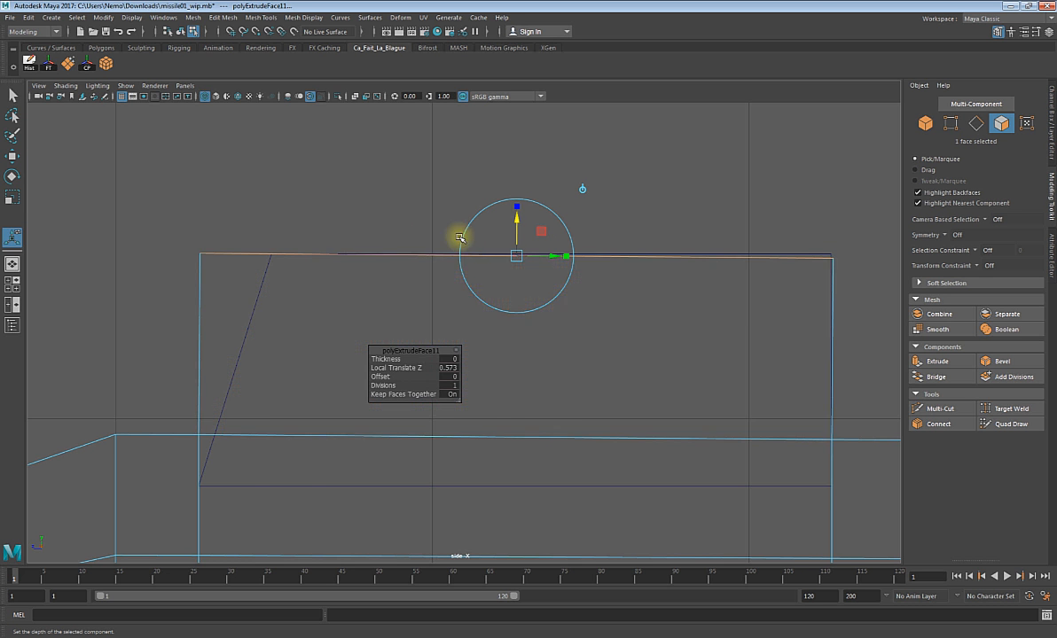
- Bevel the short upper front edge of the extruded fin with a fraction of 0.8 to slant its leading edge
key("space")
key("space")
left_click_drag(564, 212, 272, 212, "alt")
right_click_drag(271, 212, 267, 181)
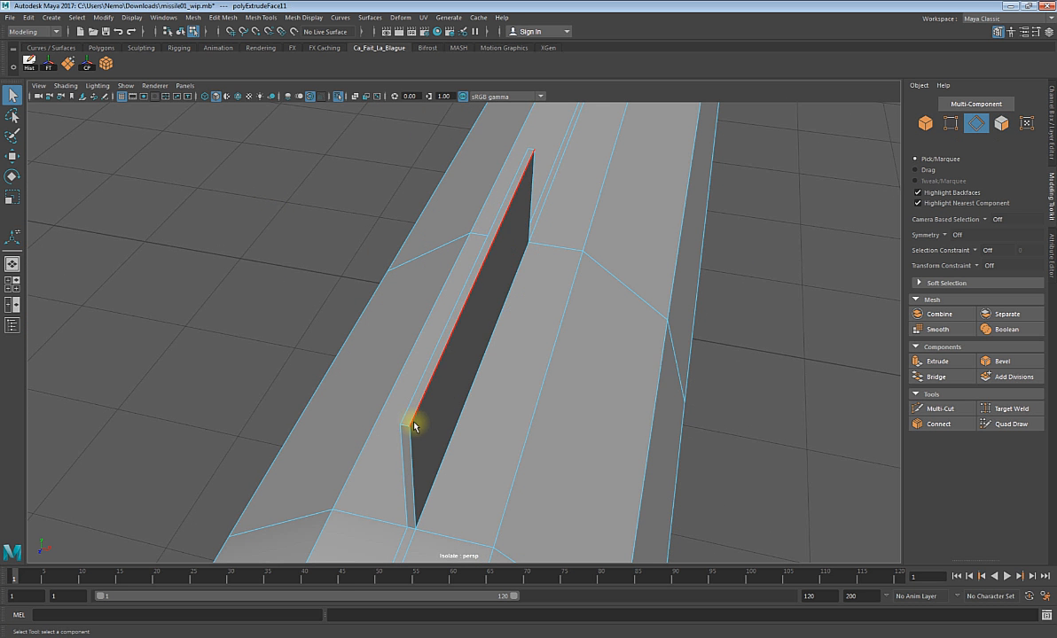
left_click(406, 428)
left_click_drag(628, 514, 549, 459, "alt")
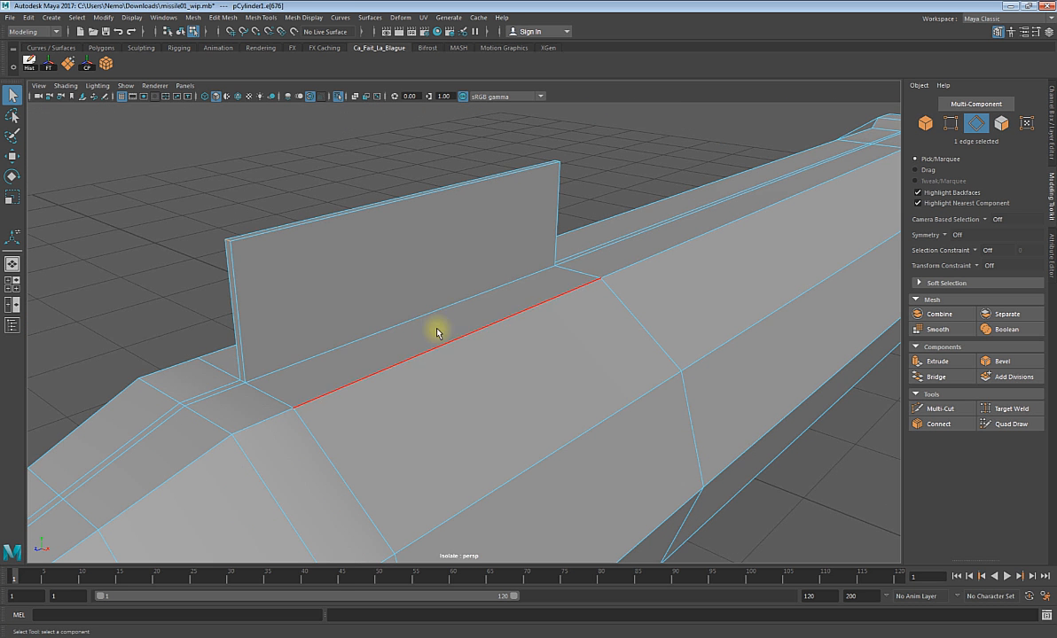
left_click(1006, 361)
left_click_drag(361, 317, 337, 321, "alt")
left_click_drag(694, 348, 697, 348)
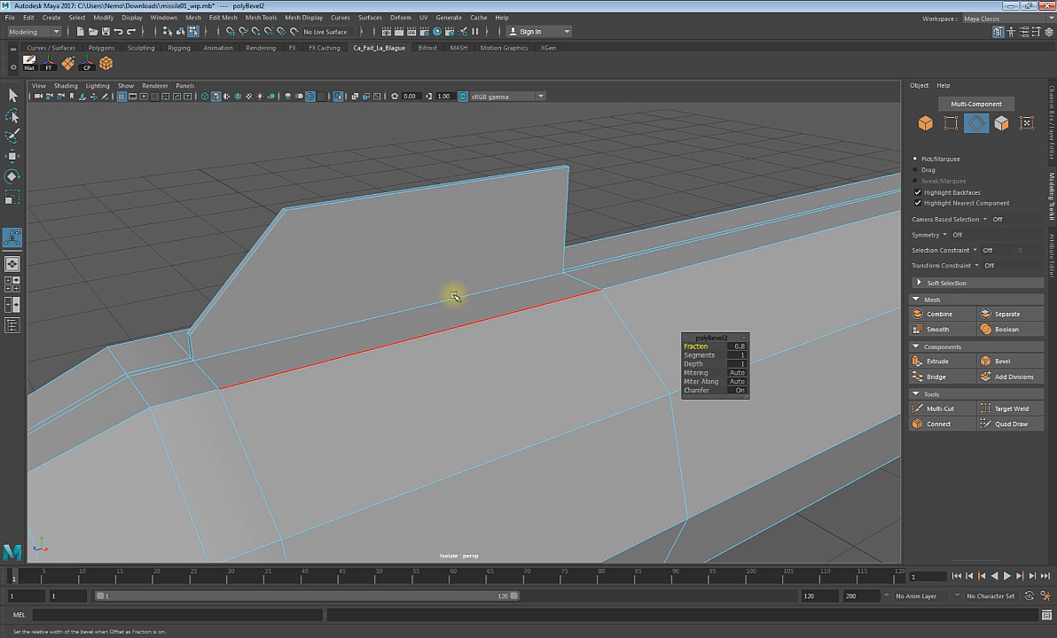
left_click_drag(450, 295, 567, 246, "alt")
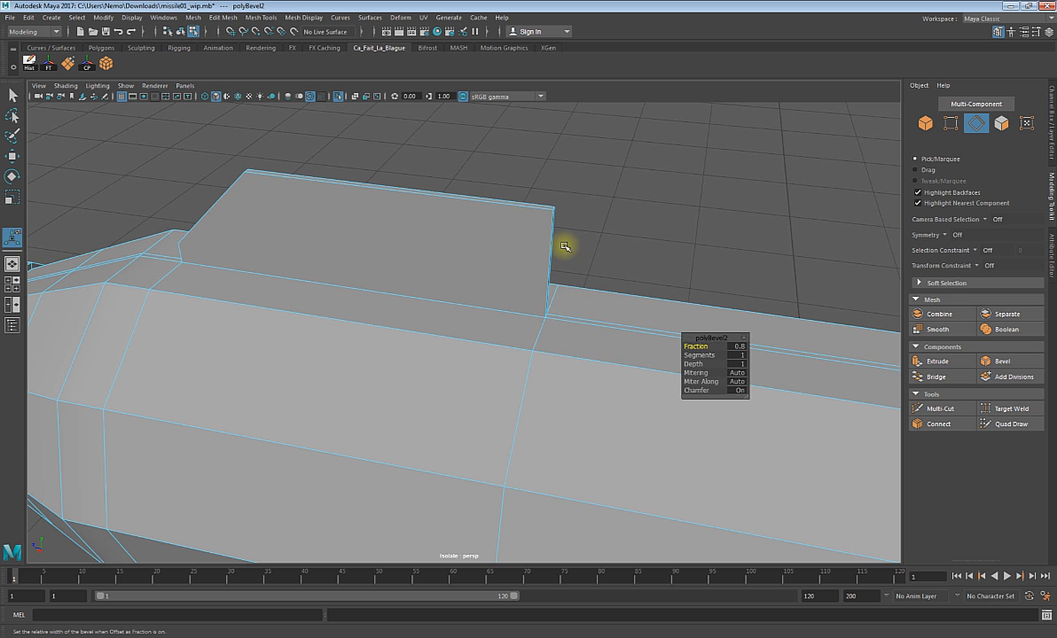
- Select the two vertices at the upper rear corner of the extruded fin for moving
right_click_drag(554, 237, 506, 242)
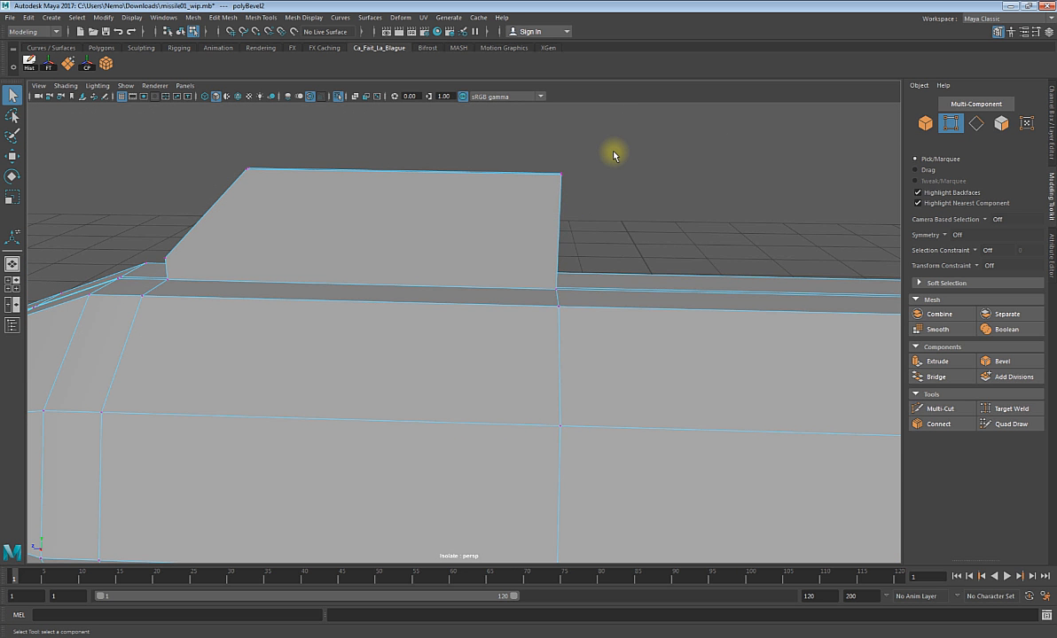
left_click_drag(575, 152, 584, 212)
key("w")
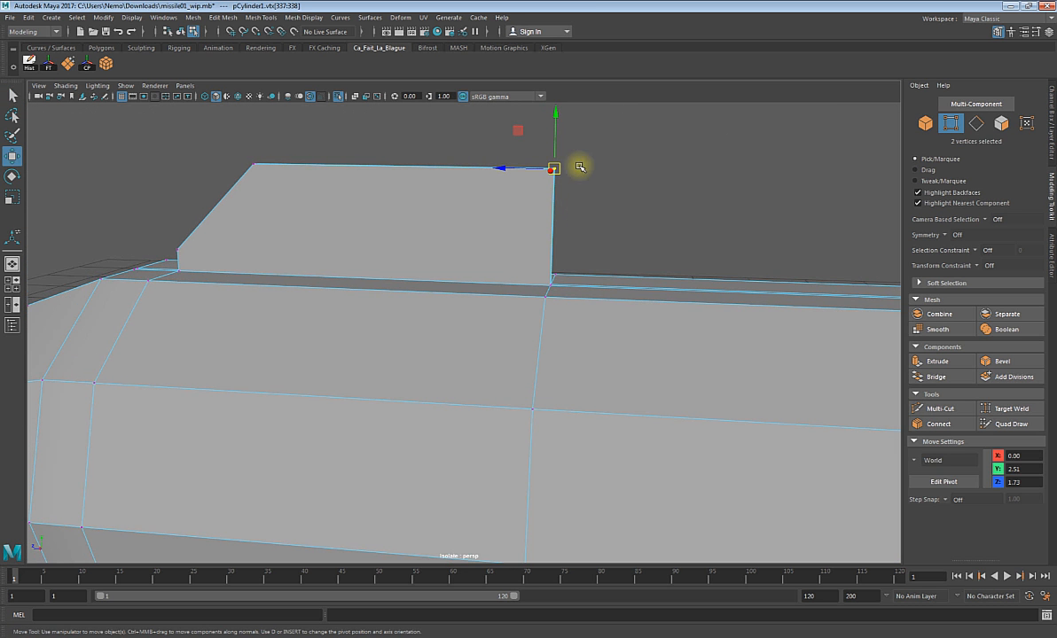
middle_click_drag(585, 196, 600, 350, "alt")
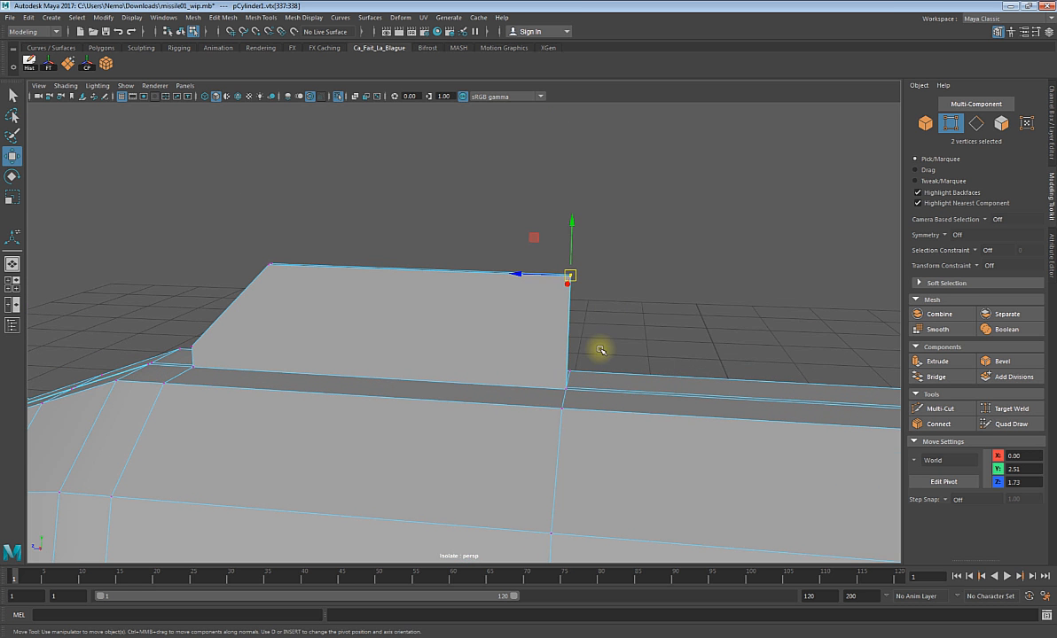
left_click_drag(570, 385, 635, 418, "alt")
- Try selecting the vertices along the fin's rear edge with a wider selection and inspect which ones are caught
left_click_drag(638, 241, 381, 441)
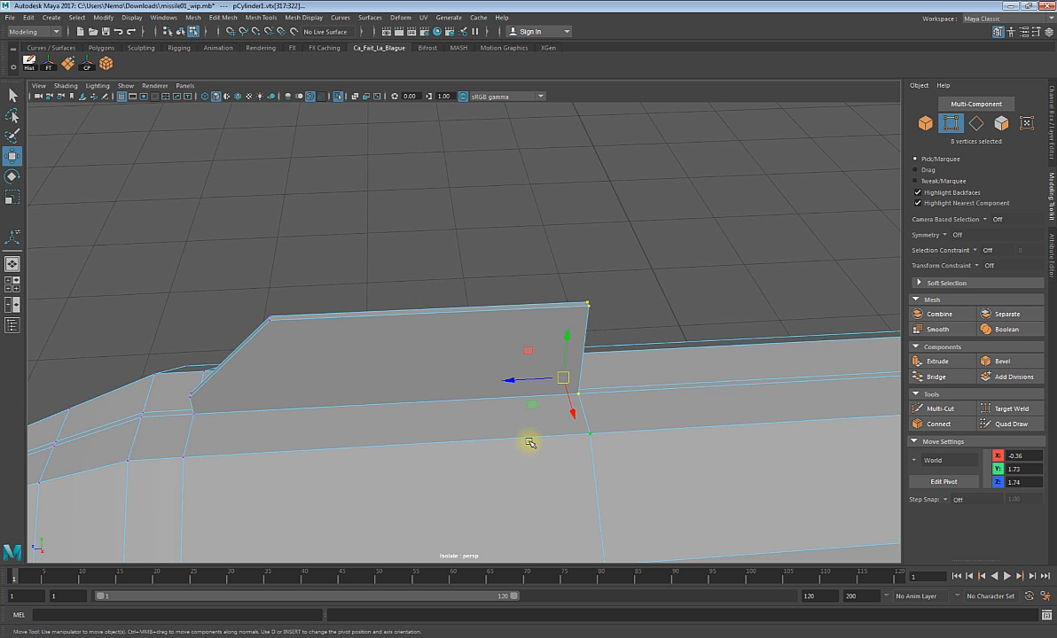
key("q")
left_click_drag(566, 385, 566, 375, "alt")
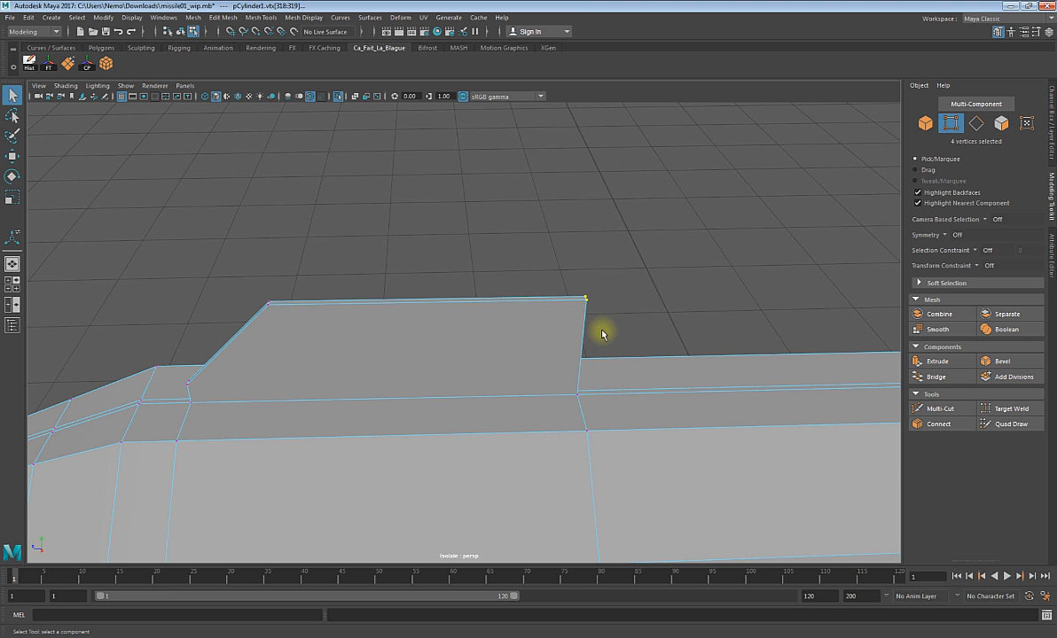
key("w")
left_click_drag(574, 349, 519, 377, "alt")
left_click_drag(671, 329, 633, 324, "alt")
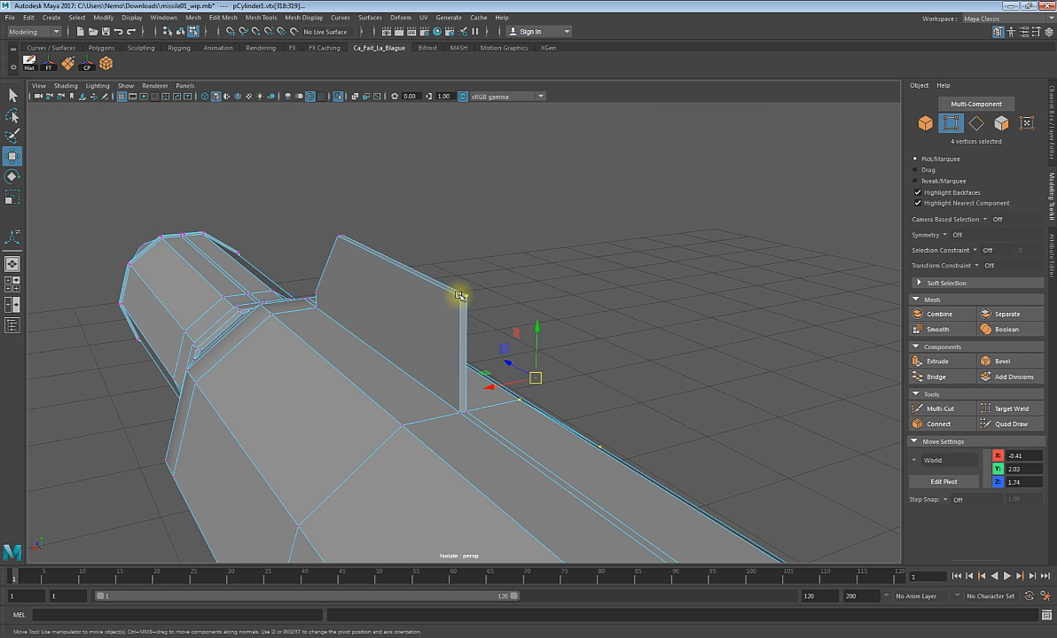
left_click_drag(610, 367, 629, 333, "alt")
key("q")
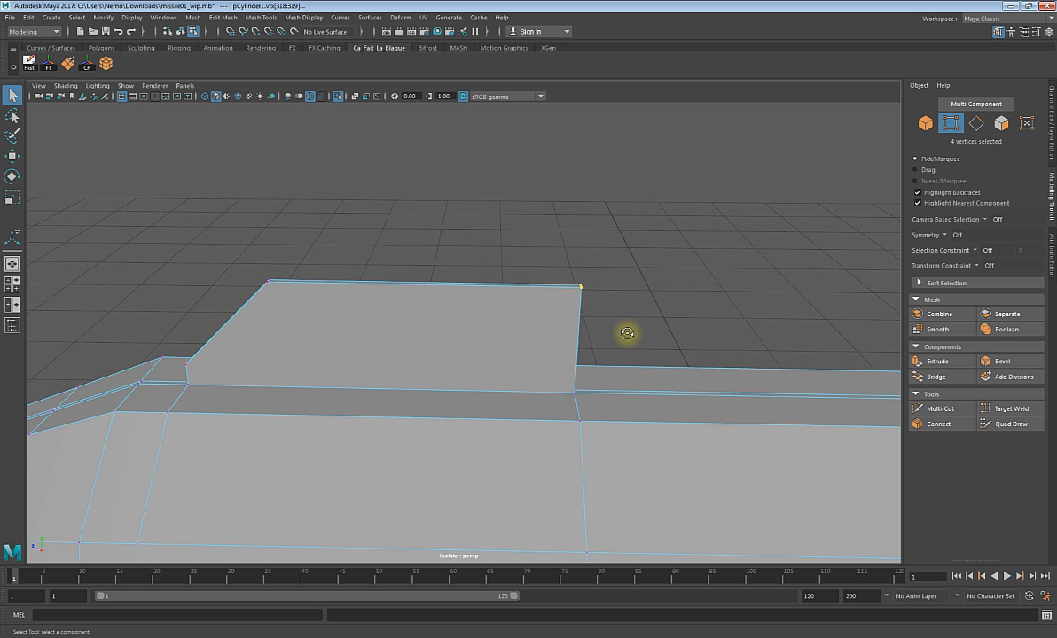
- Reselect only the two upper rear corner vertices of the fin and raise them to Y 2.64
key("w")
left_click_drag(635, 293, 634, 281, "alt")
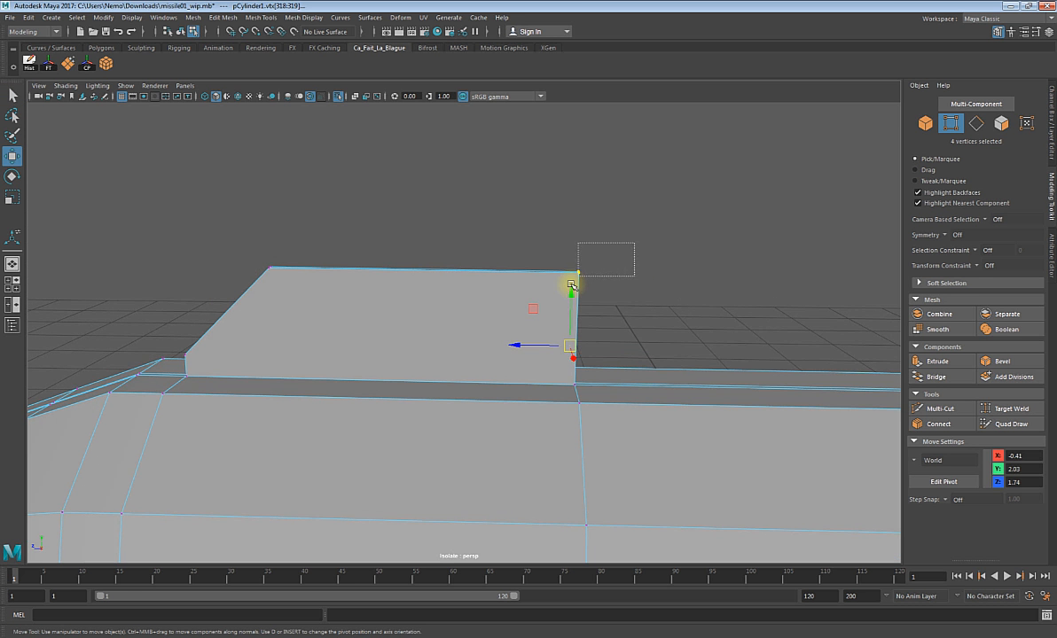
left_click_drag(570, 285, 378, 353)
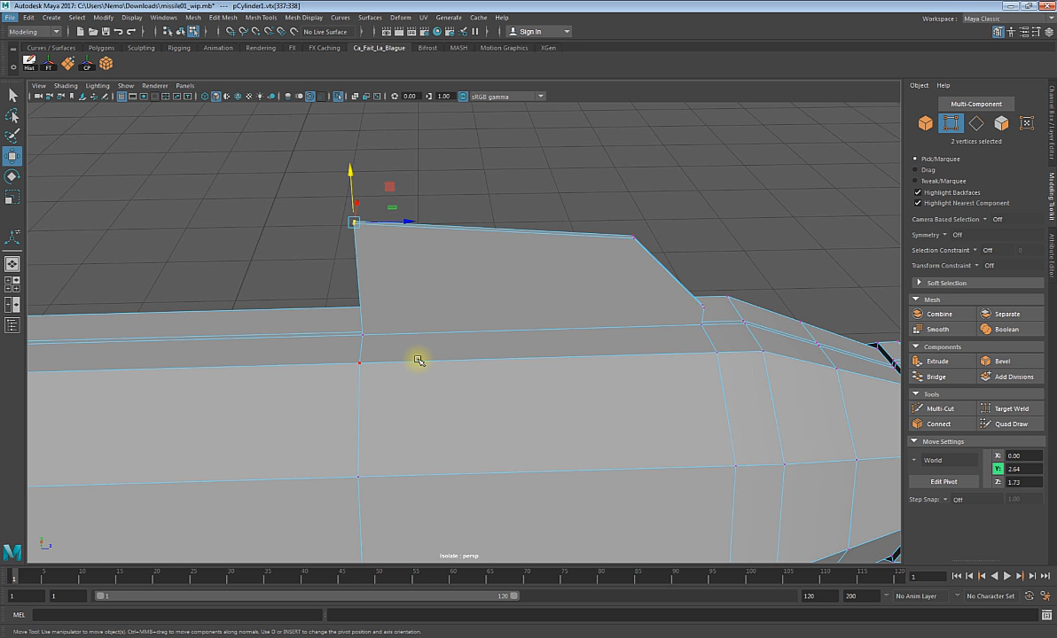
left_click_drag(434, 333, 635, 309, "alt")
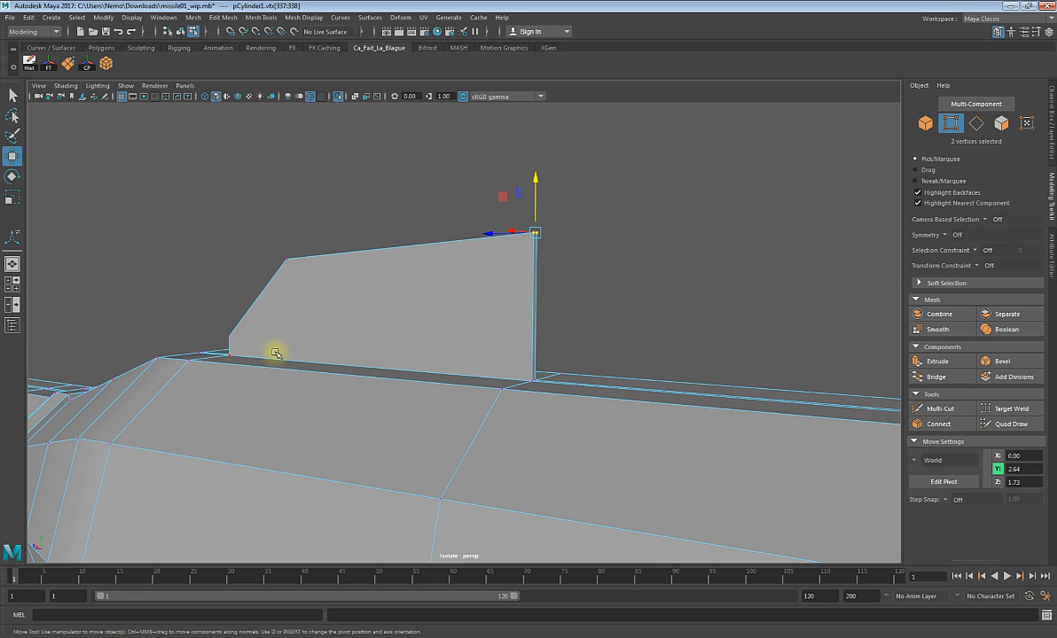
left_click_drag(276, 354, 330, 356, "alt")
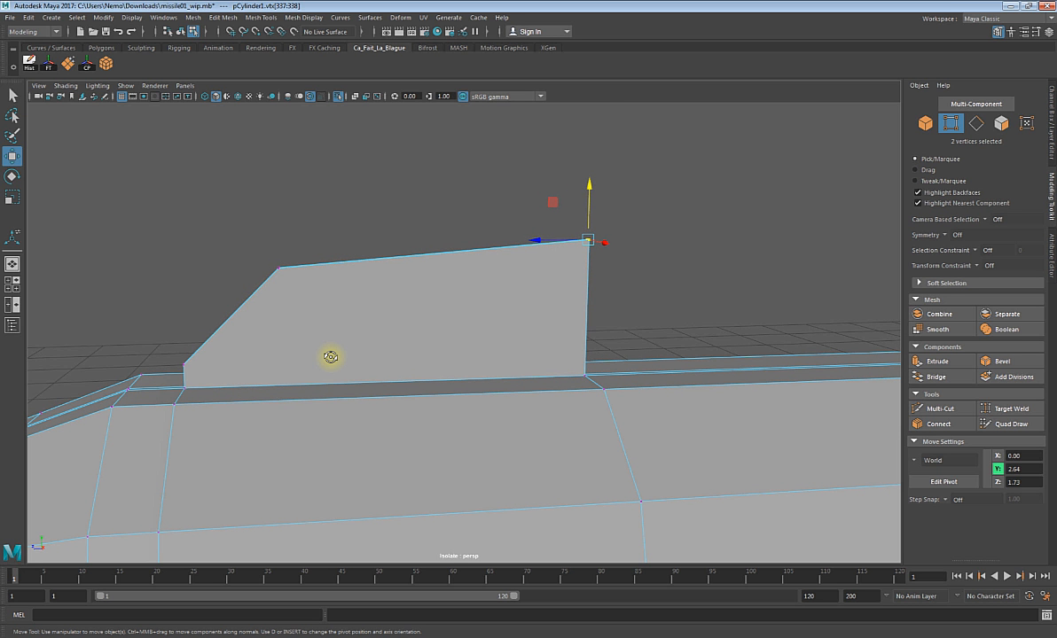
left_click_drag(331, 354, 392, 355, "alt")
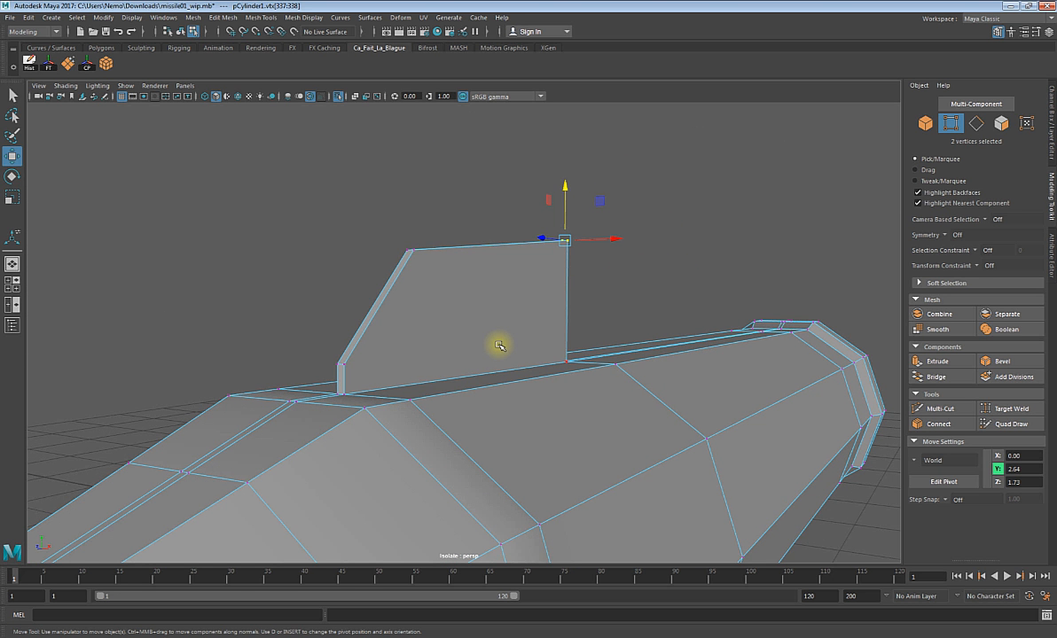
left_click_drag(500, 345, 545, 353, "alt")
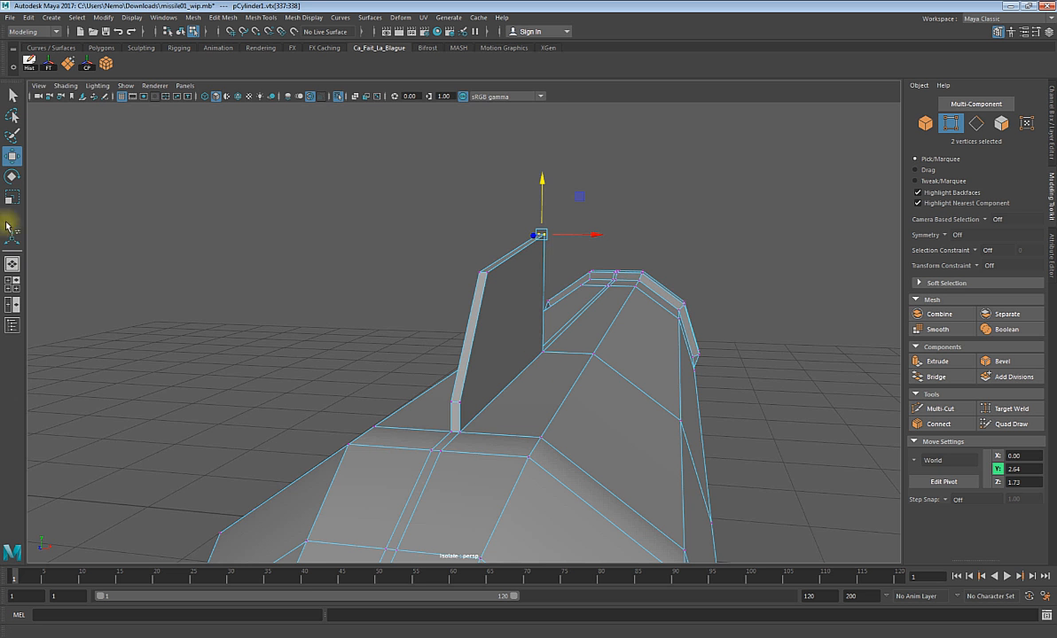
- Select the missile body pCylinder1 as an object, examine its smooth preview around the fin, and return to the unsmoothed display
left_click(13, 328)
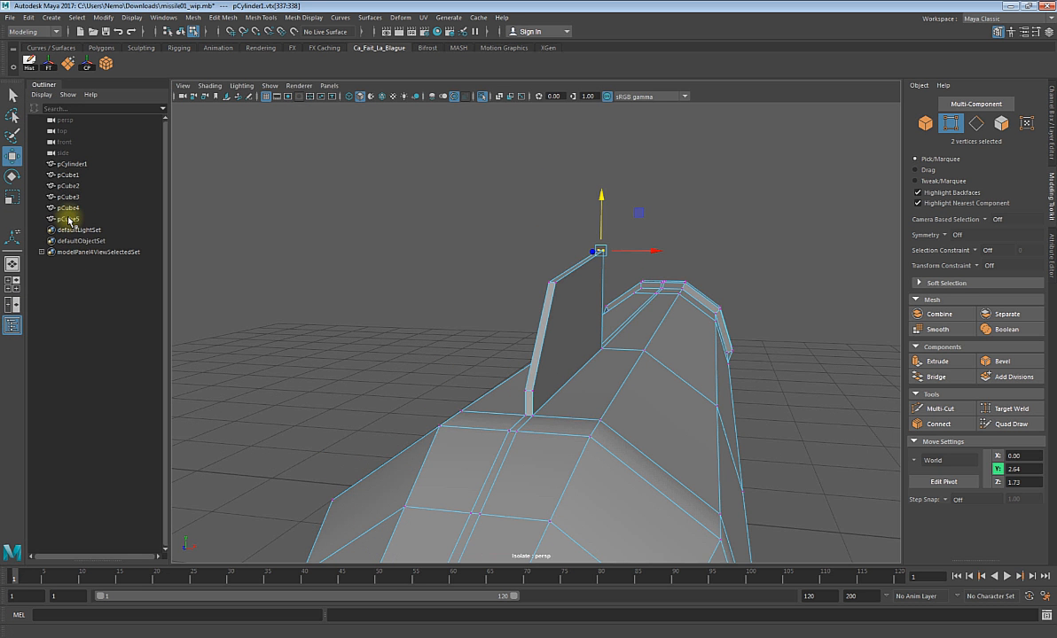
left_click(73, 164)
left_click_drag(443, 312, 627, 349, "alt")
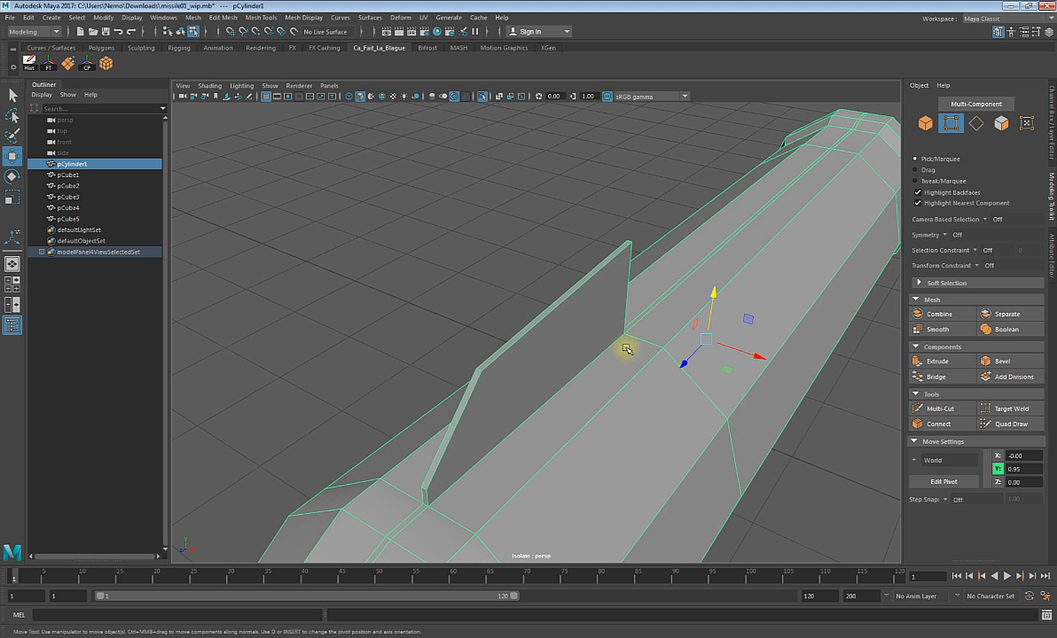
left_click_drag(602, 401, 557, 360, "alt")
key("3")
left_click_drag(503, 385, 641, 457, "alt")
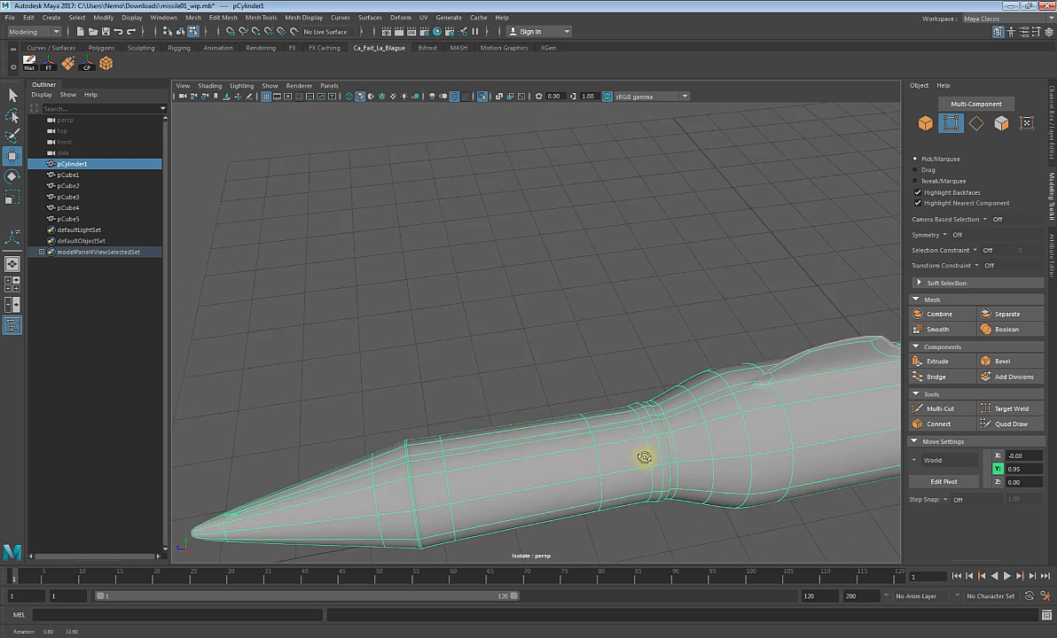
middle_click_drag(642, 457, 532, 420, "alt")
scroll(650, 393, "up", 4)
left_click_drag(650, 394, 637, 356, "alt")
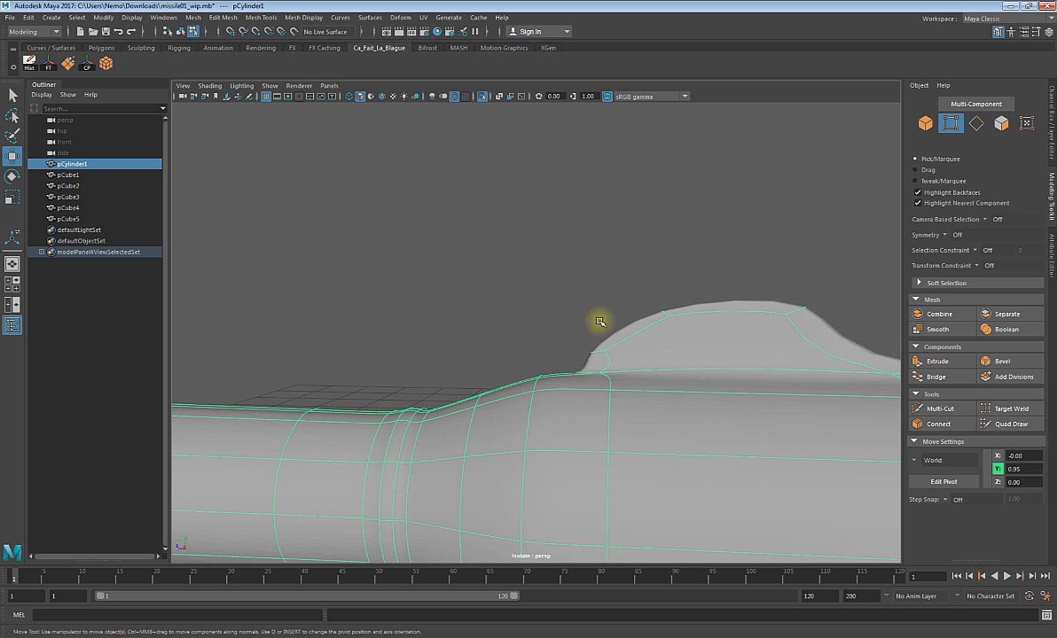
key("1")
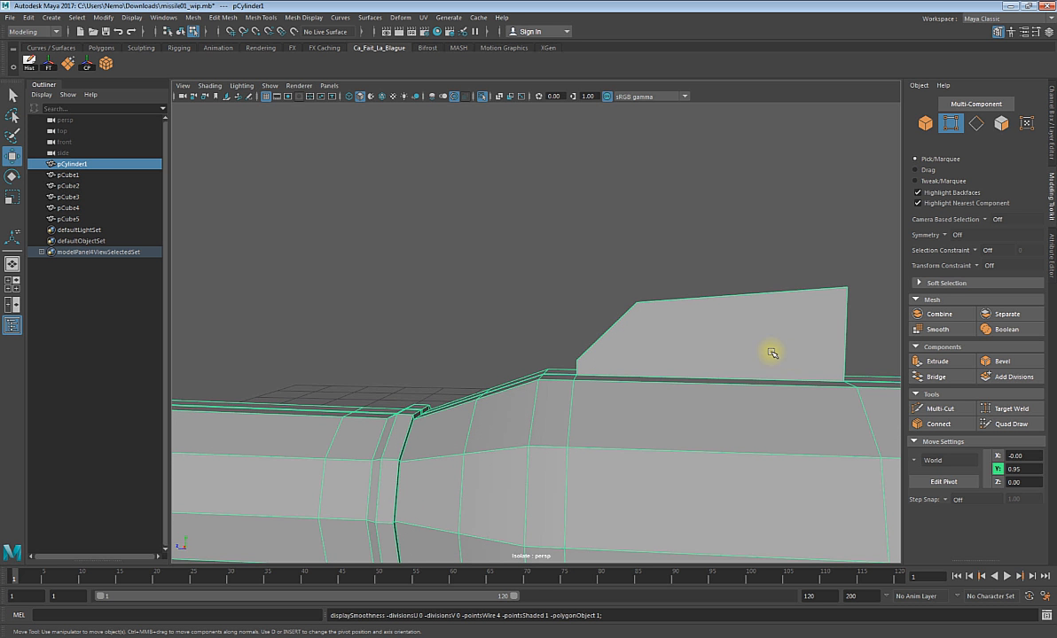
left_click_drag(754, 354, 755, 391, "alt")
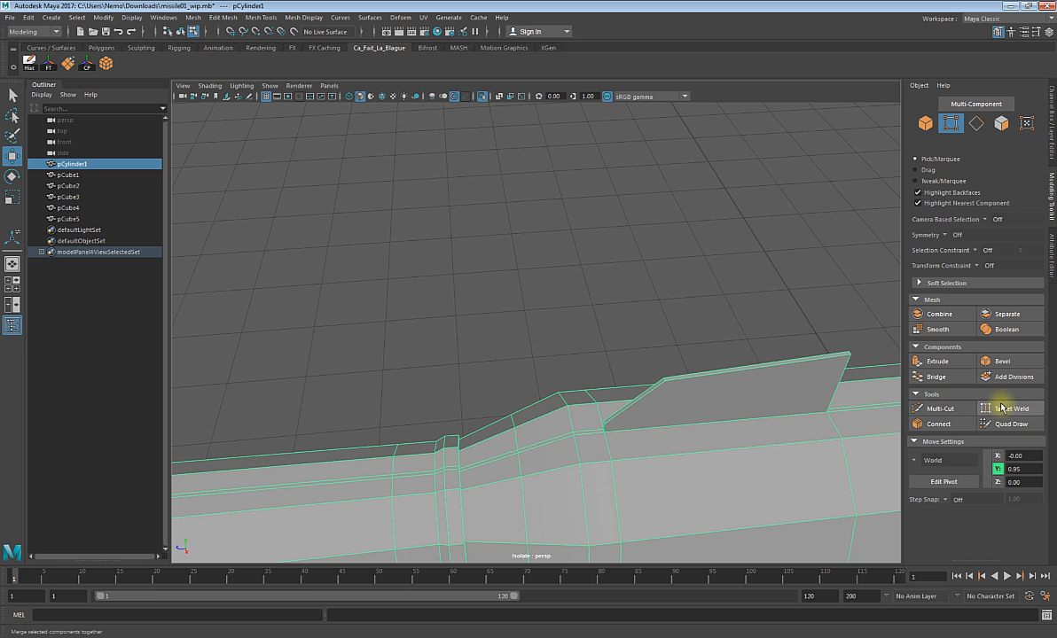
left_click(936, 409)
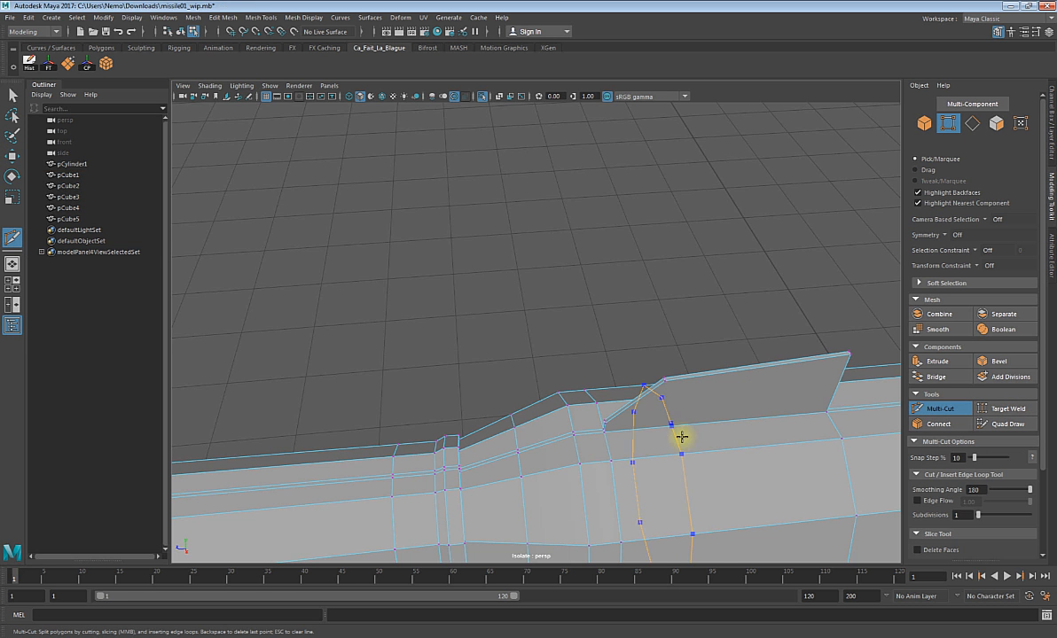
left_click_drag(835, 366, 833, 320, "alt")
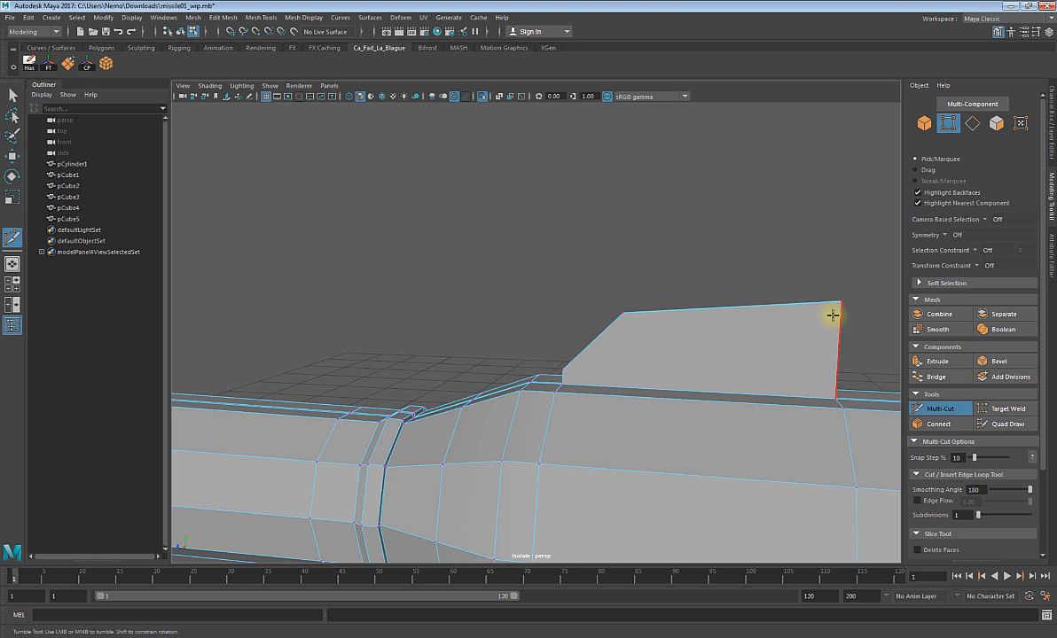
left_click_drag(828, 302, 675, 390, "alt")
middle_click_drag(676, 390, 633, 347, "alt")
left_click_drag(271, 390, 274, 352, "alt")
key("w")
middle_click_drag(352, 329, 434, 328, "alt")
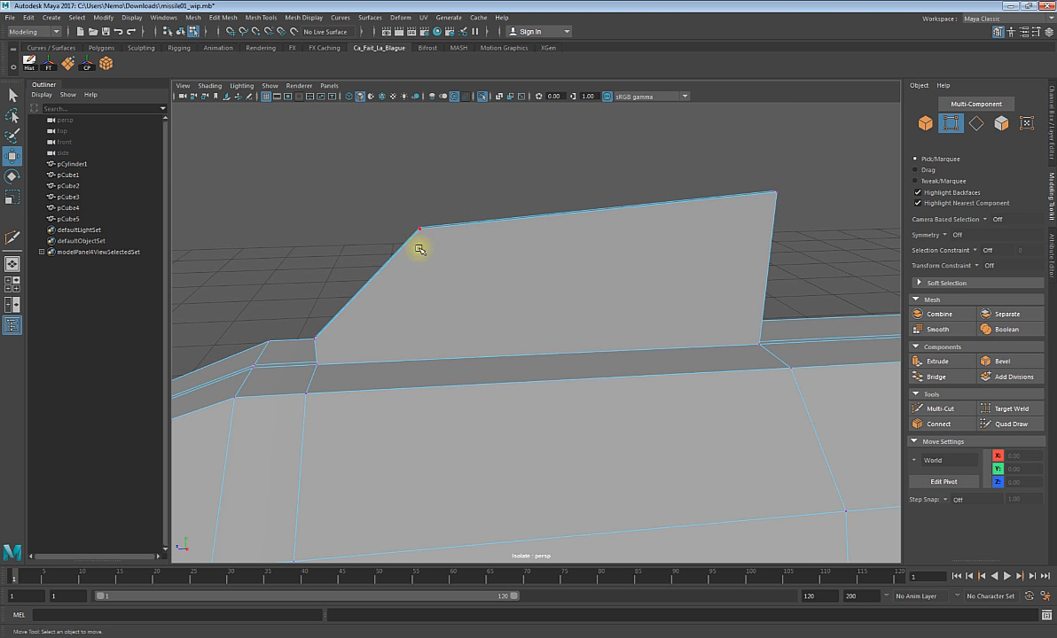
- Insert an edge loop around the missile body beneath the fin in the side view with Multi-Cut
left_click(935, 409)
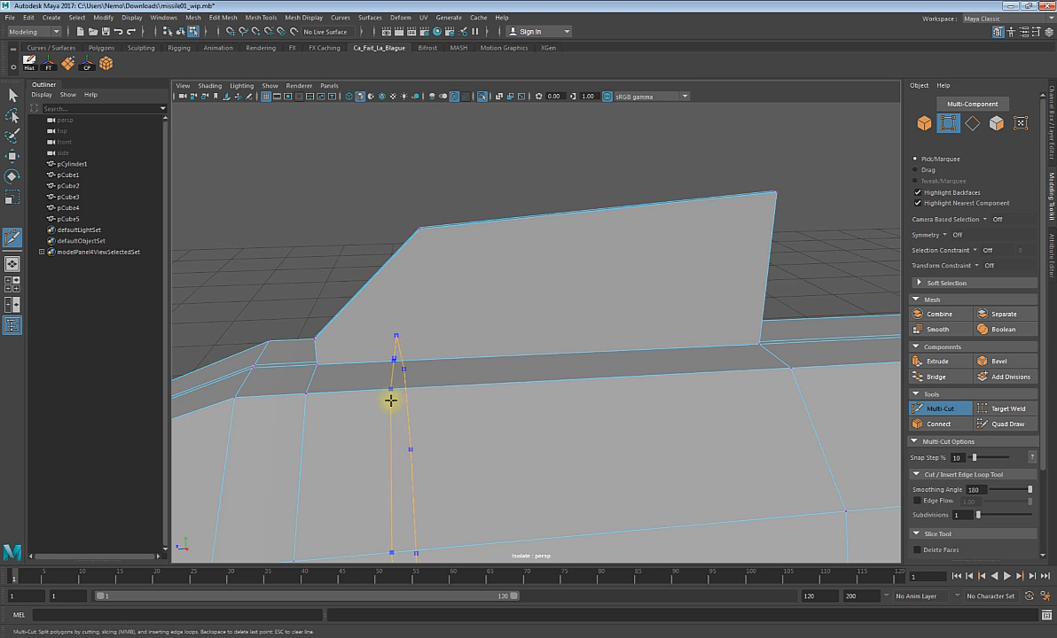
left_click_drag(392, 409, 466, 465, "alt")
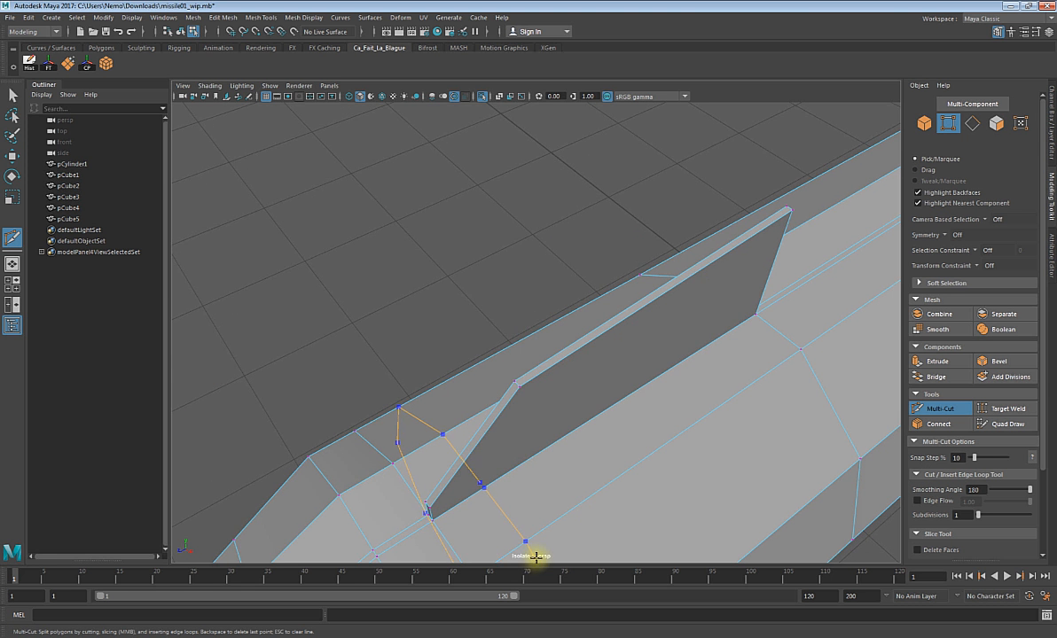
left_click_drag(515, 497, 488, 453, "alt")
key("space")
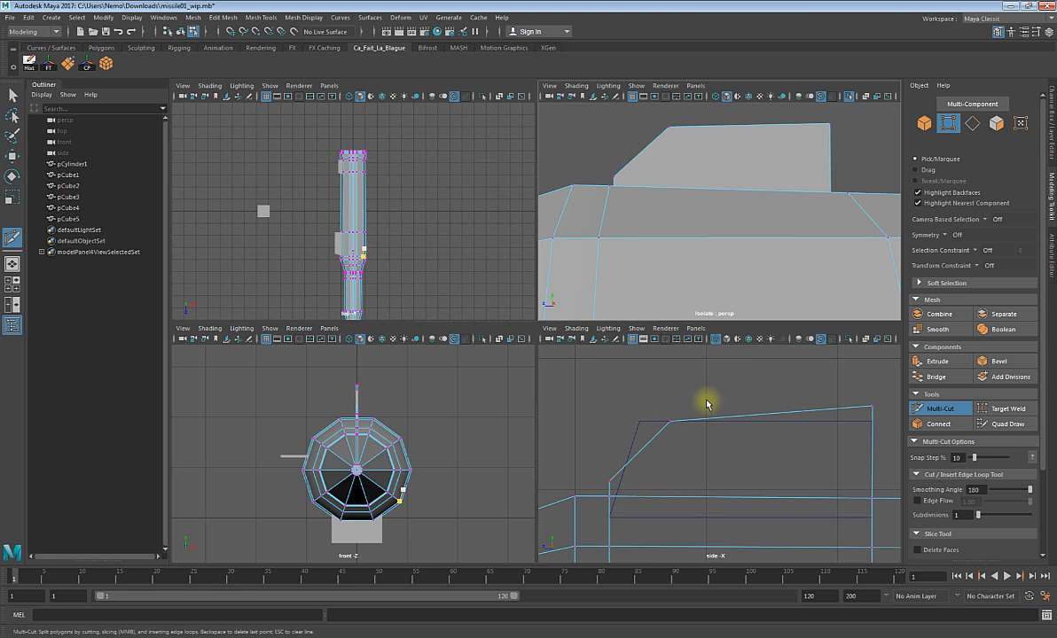
key("space")
left_click(436, 267)
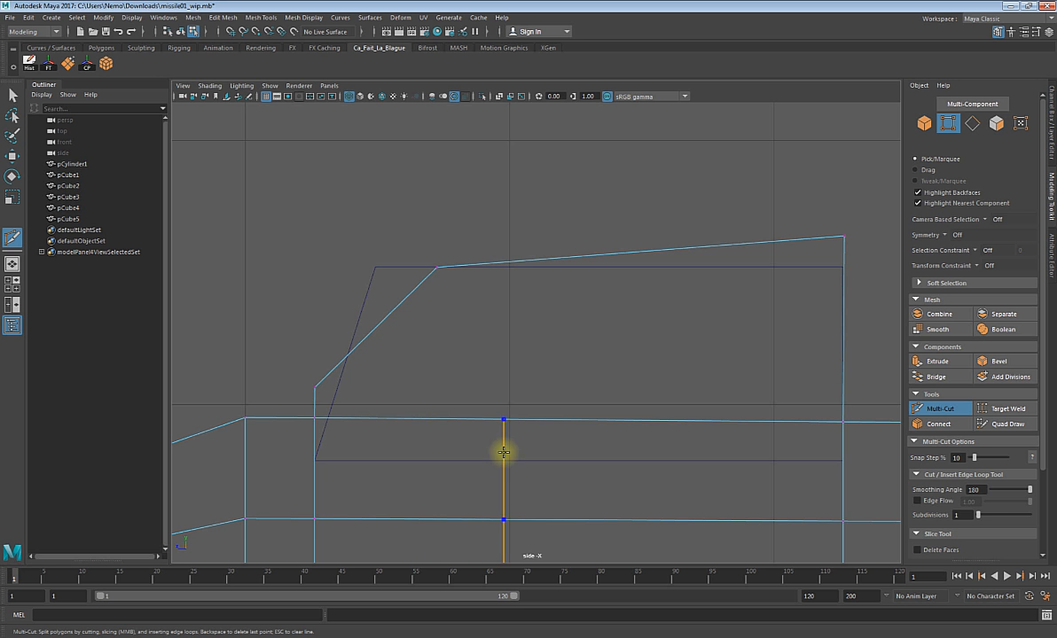
left_click(503, 453, "ctrl")
key("w")
- Select the new edge loop and snap it along Z to the fin's upper front corner, at Z 3.28
right_click_drag(550, 479, 545, 353)
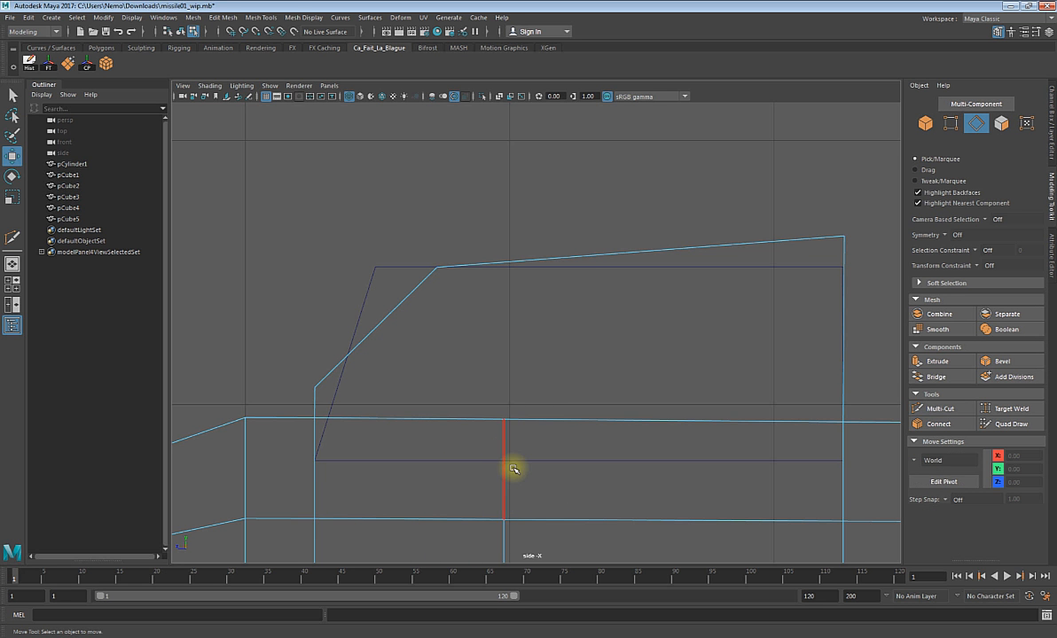
double_click(514, 470)
middle_click_drag(518, 478, 522, 391, "alt")
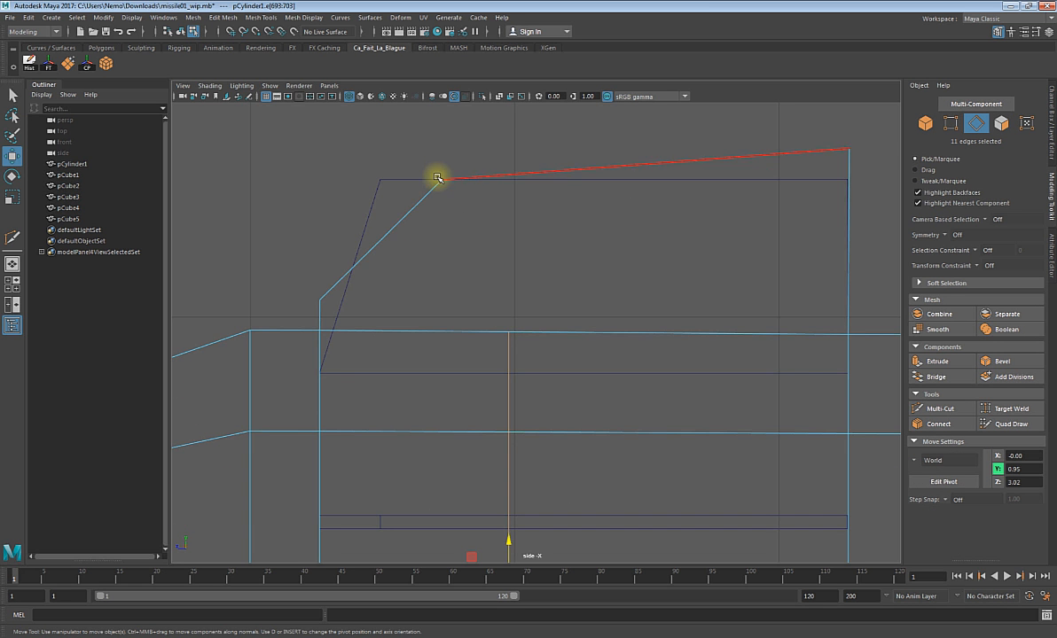
middle_click_drag(463, 223, 468, 159, "alt")
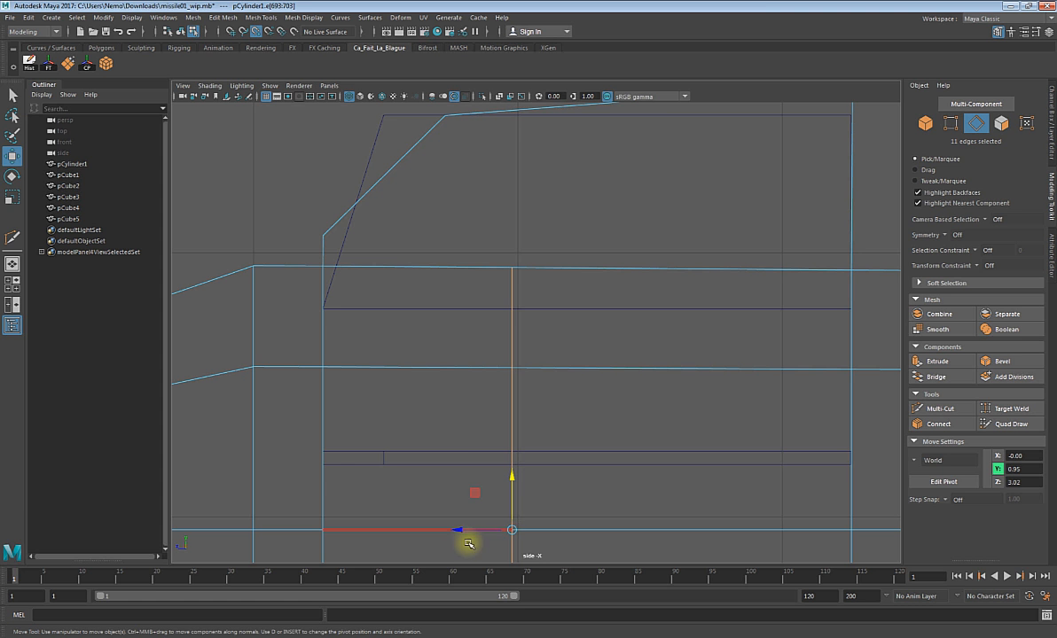
left_click_drag(465, 530, 541, 541)
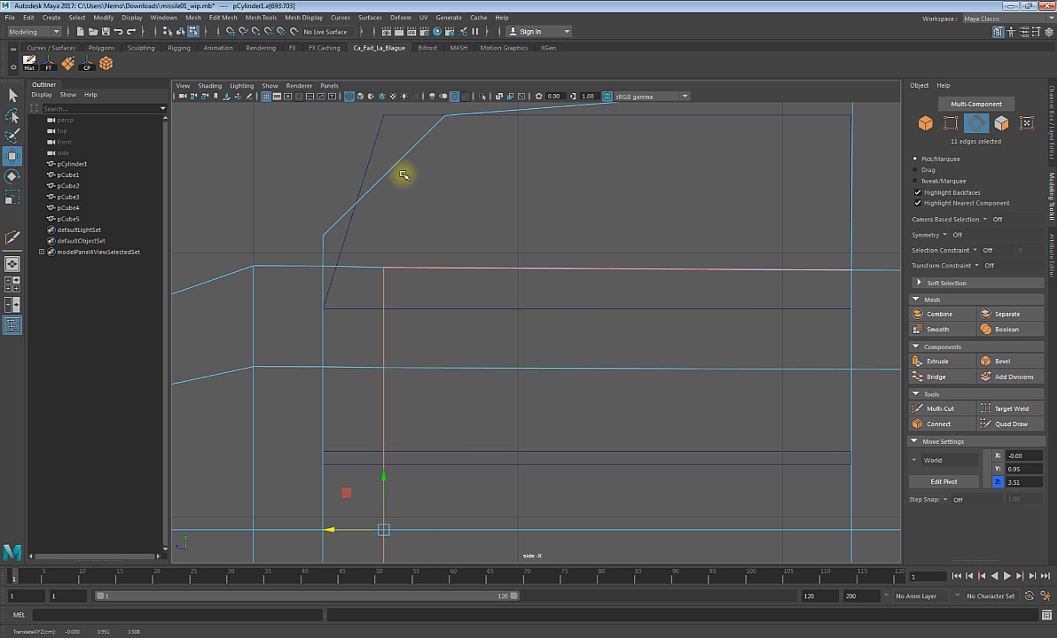
key("d")
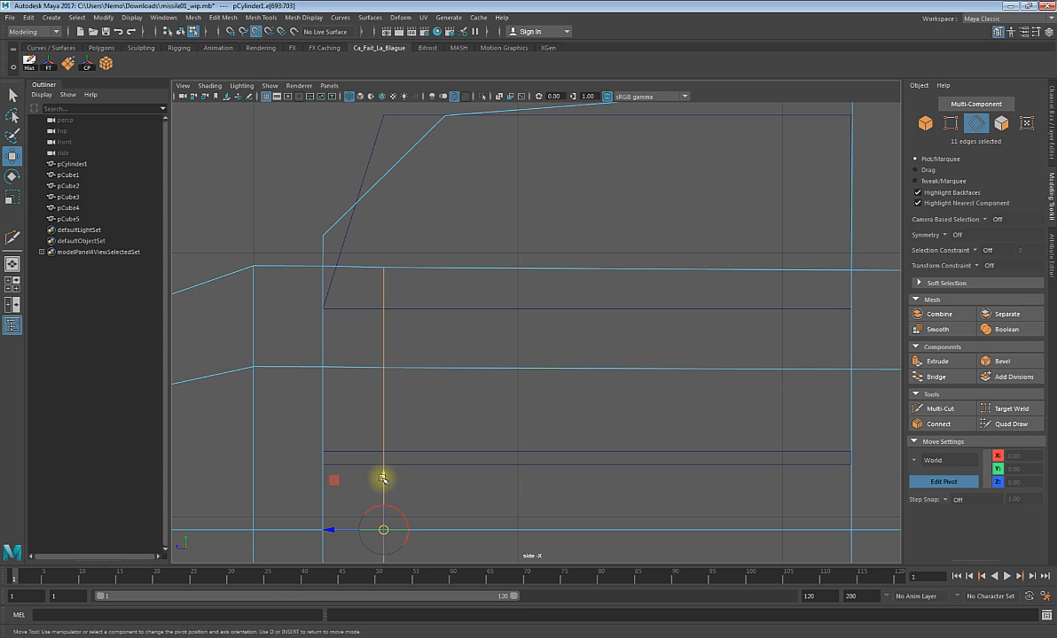
left_click_drag(383, 479, 444, 118)
key("d")
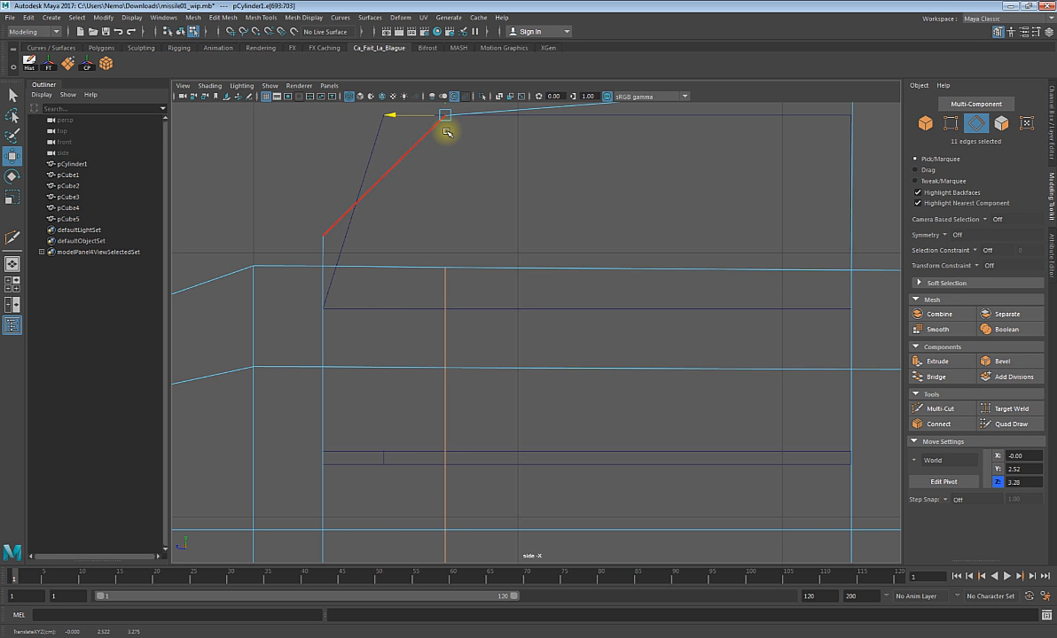
- Cut one side of the fin with Multi-Cut from the new body edge loop up to the upper front corner
key("space")
key("space")
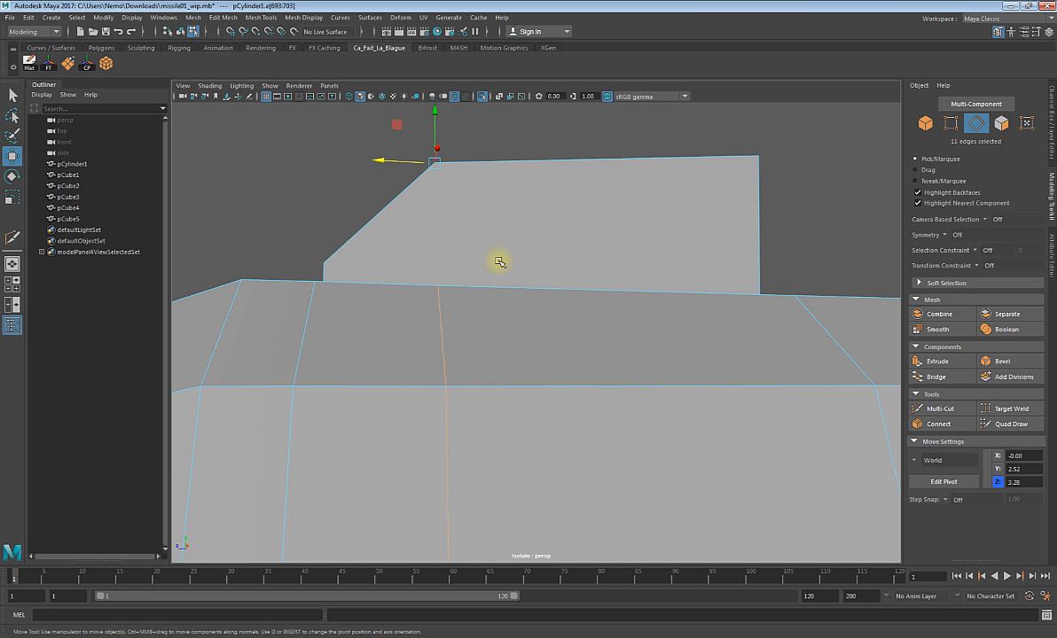
left_click_drag(500, 263, 738, 449, "alt")
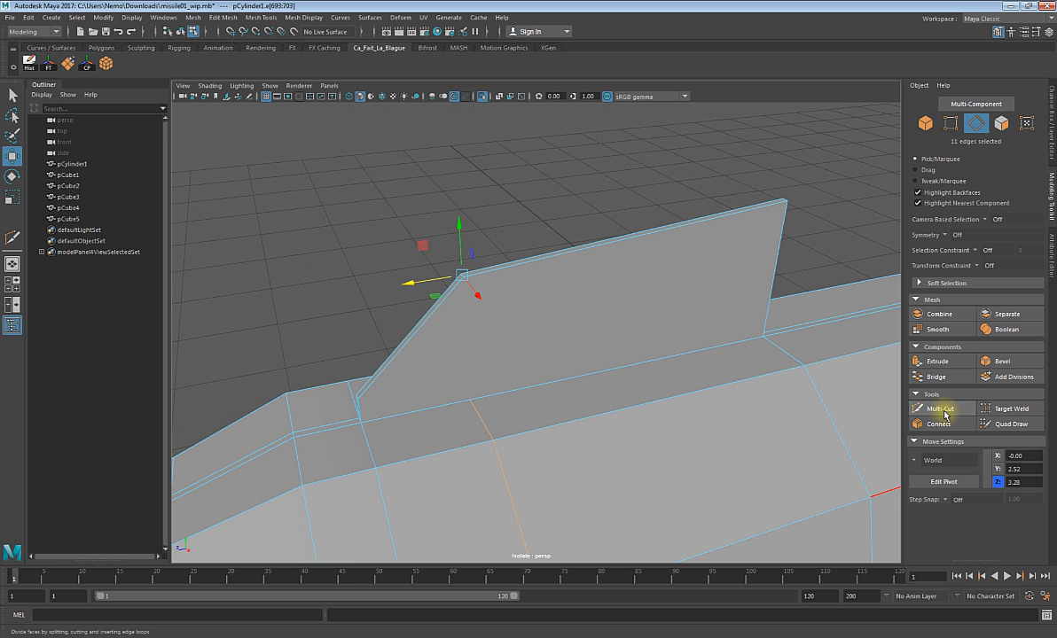
left_click(942, 411)
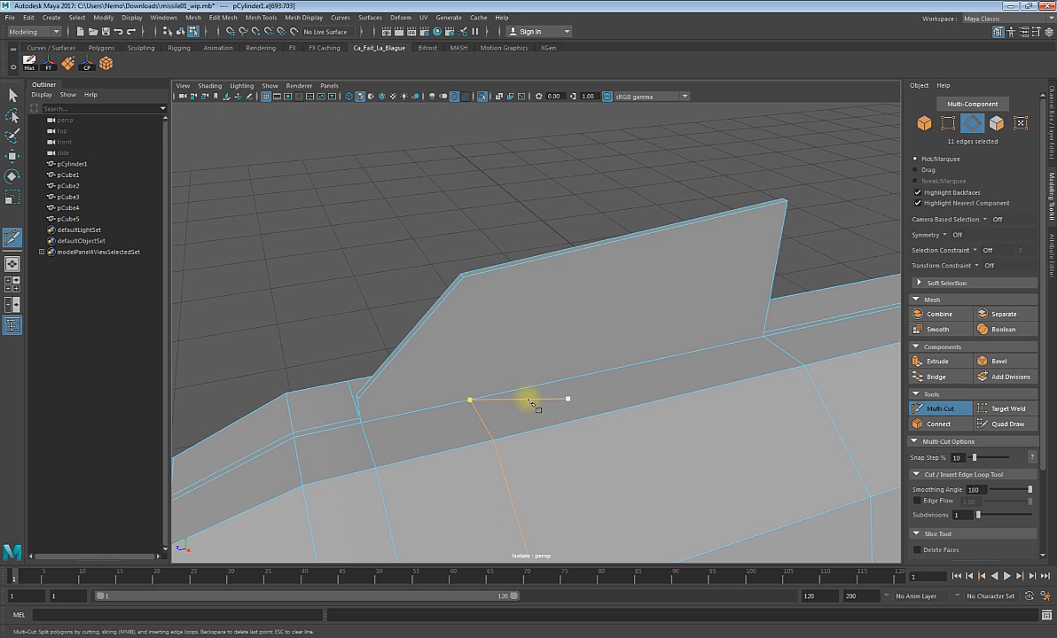
left_click(470, 402)
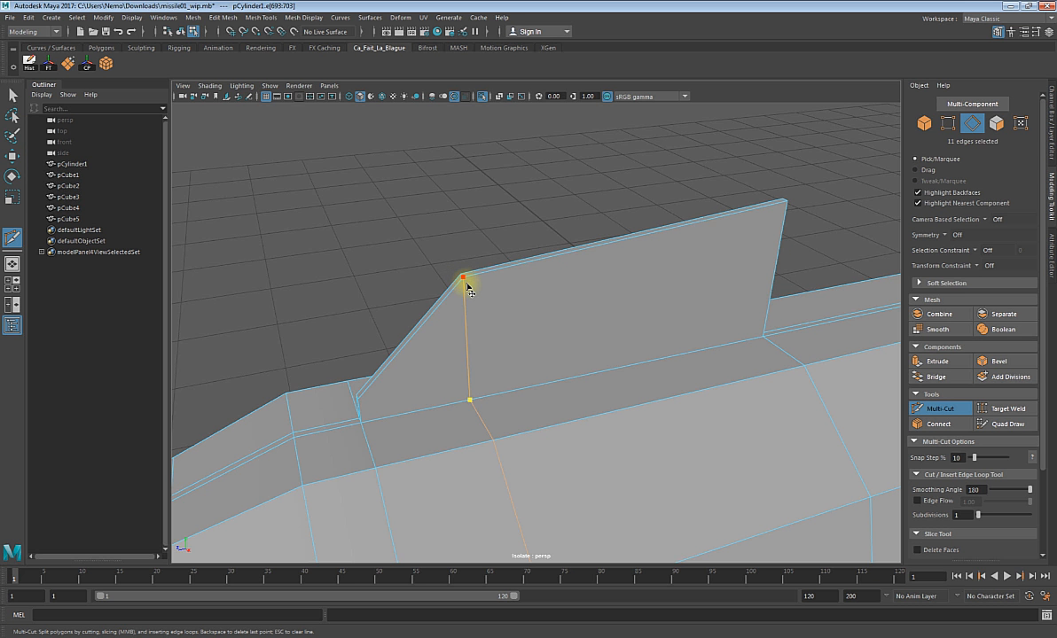
- Cut the matching edge on the fin's opposite side up to the upper front corner, and check the smooth preview
left_click_drag(377, 266, 628, 277, "alt")
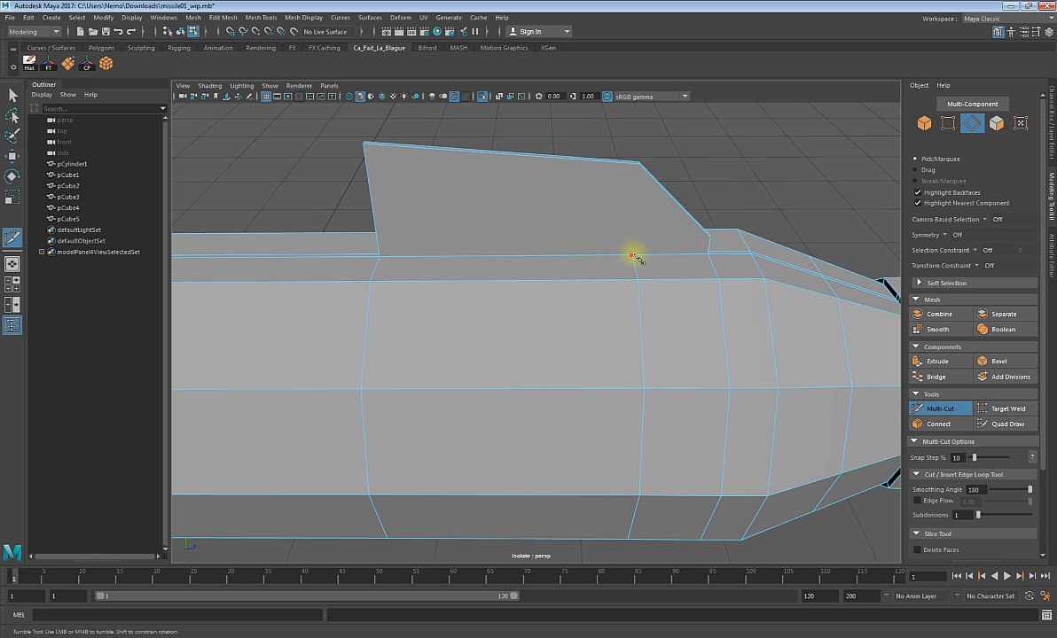
left_click(631, 256)
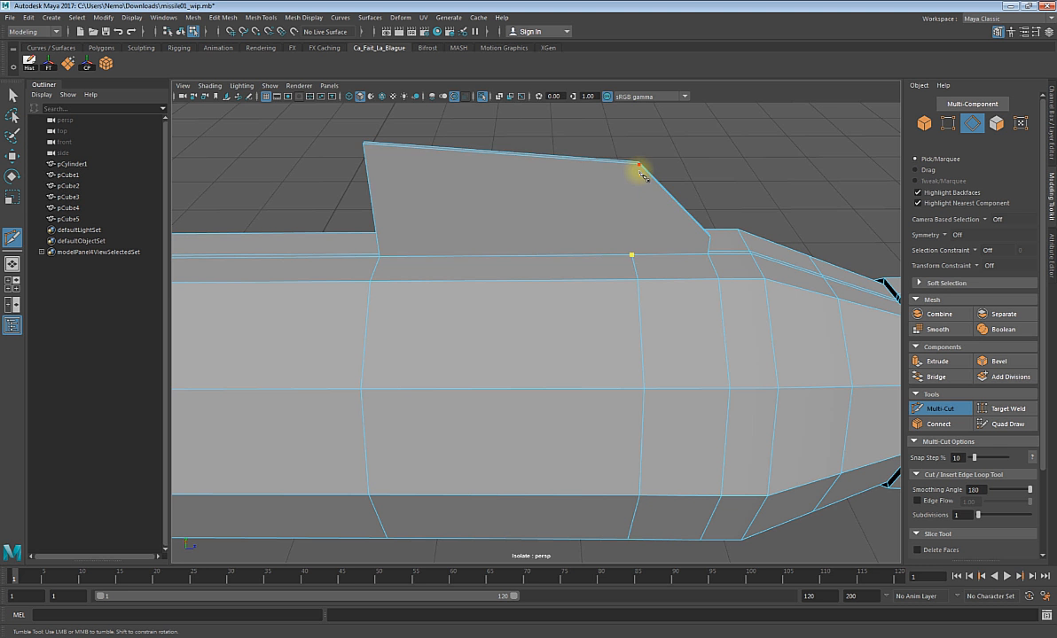
key("3")
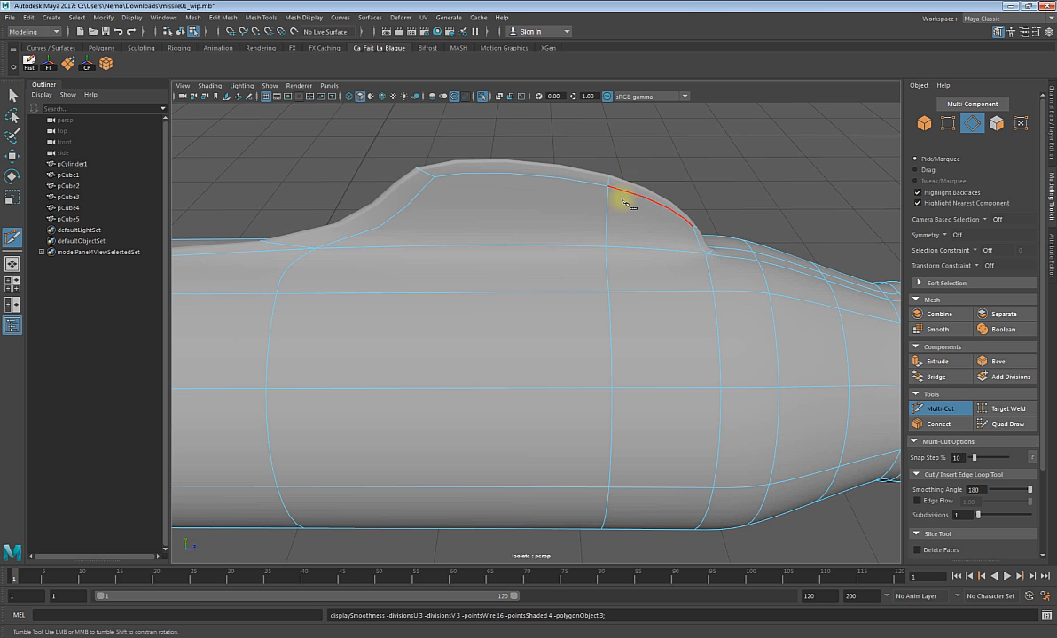
left_click_drag(625, 203, 393, 196, "alt")
key("w")
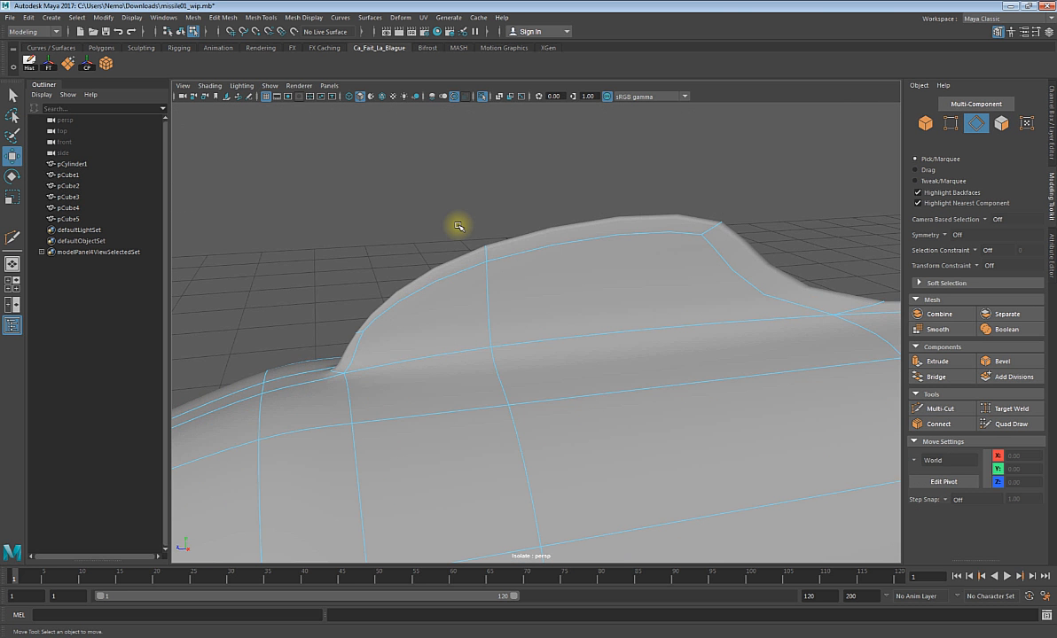
key("1")
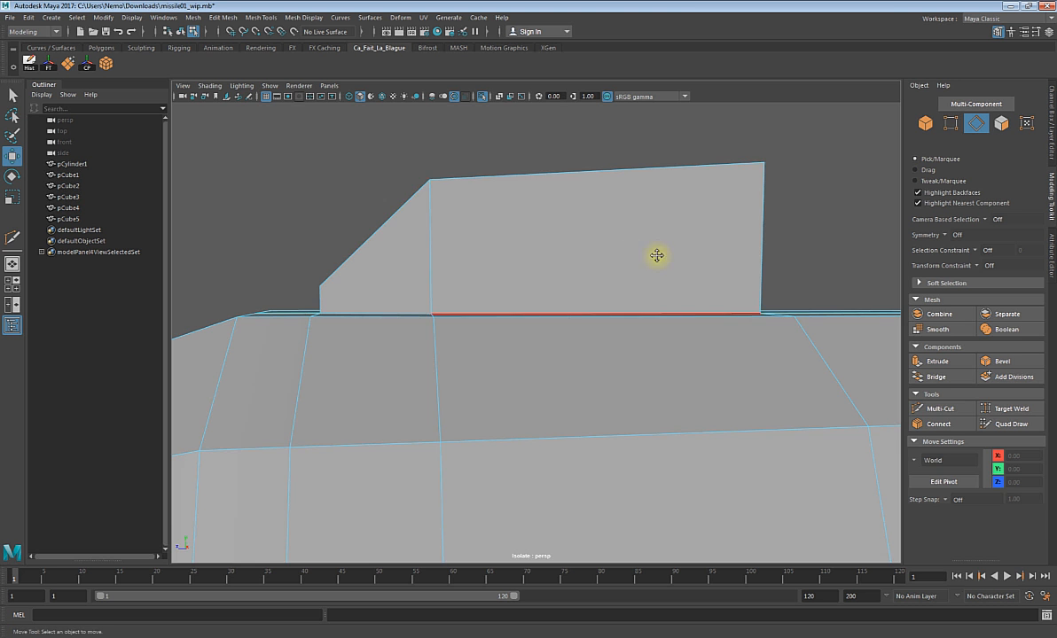
- Insert an edge loop around the body and fin close to the fin's rear edge, and check it in smooth preview
left_click_drag(654, 255, 517, 314, "alt")
left_click(942, 411)
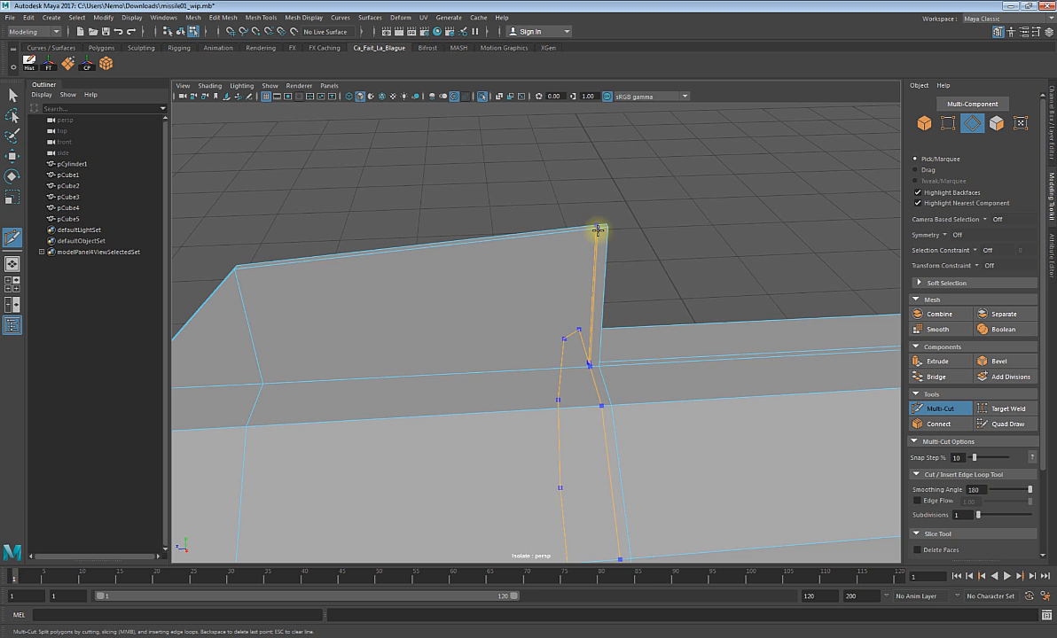
left_click(598, 230, "ctrl")
key("3")
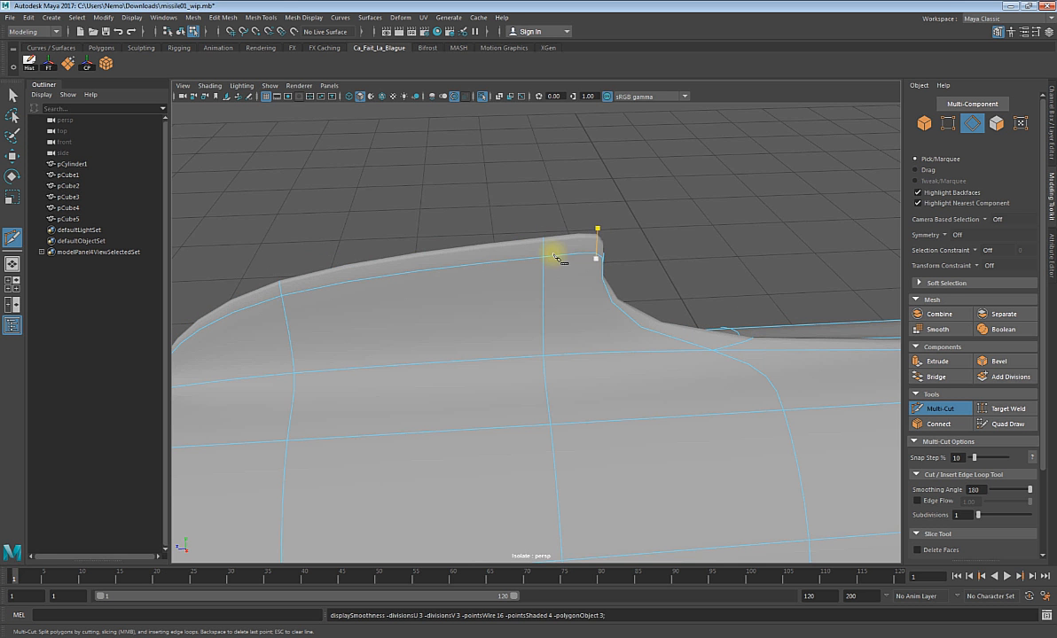
key("1")
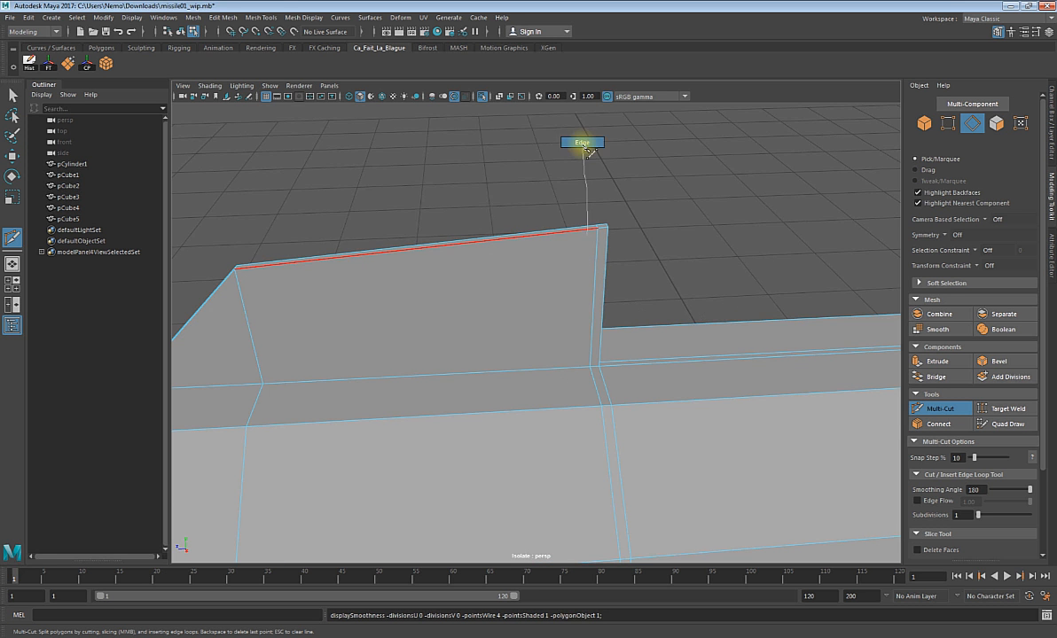
- Delete the whole edge loop beside the fin's rear edge and preview the fin smoothed without it
key("w")
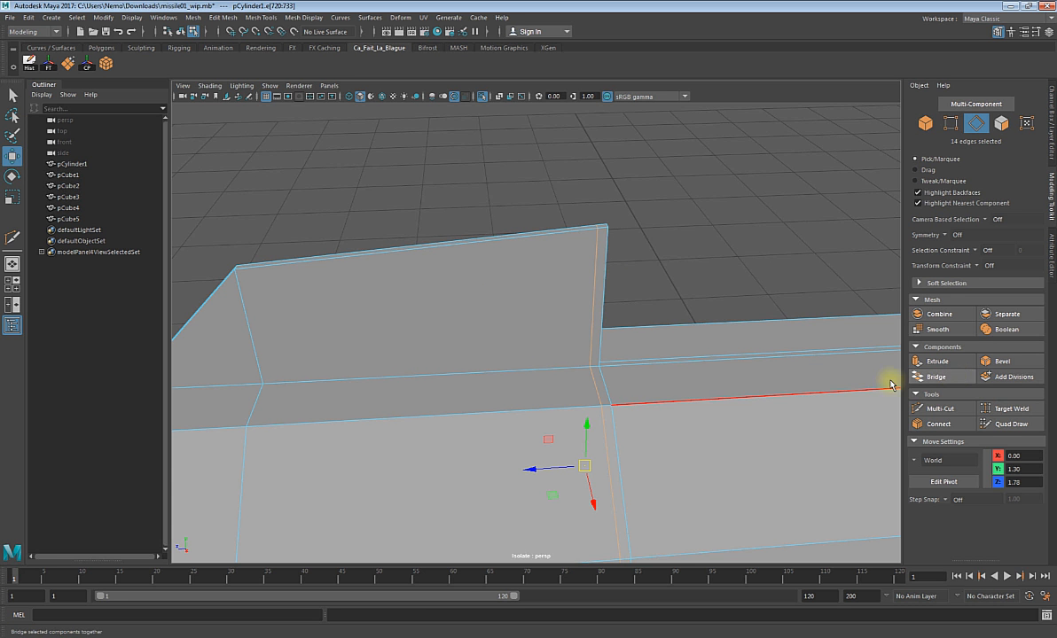
left_click(938, 409)
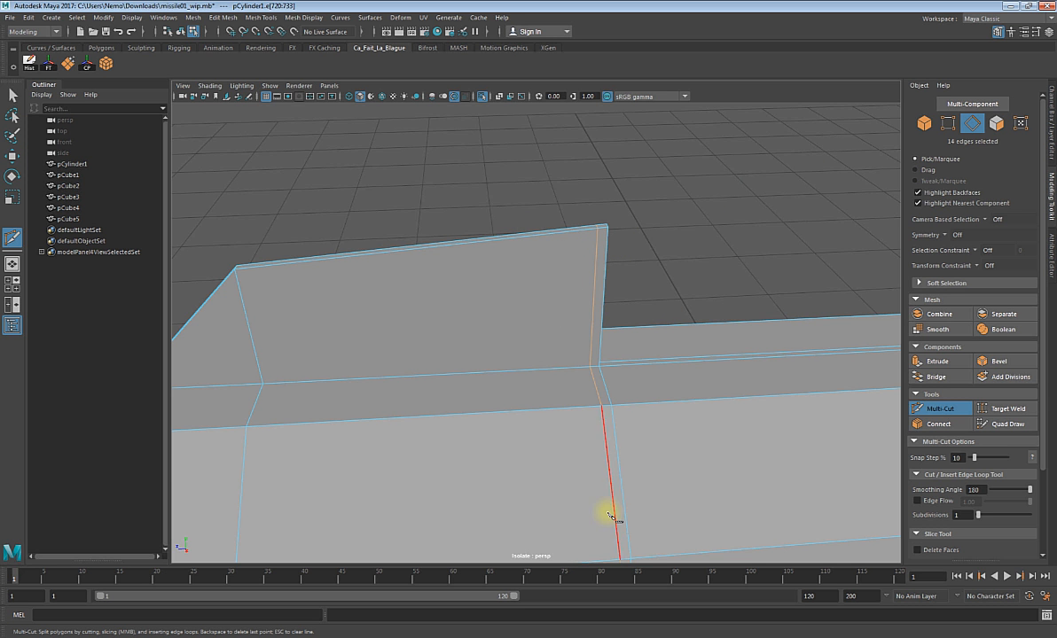
left_click(590, 366)
key("w")
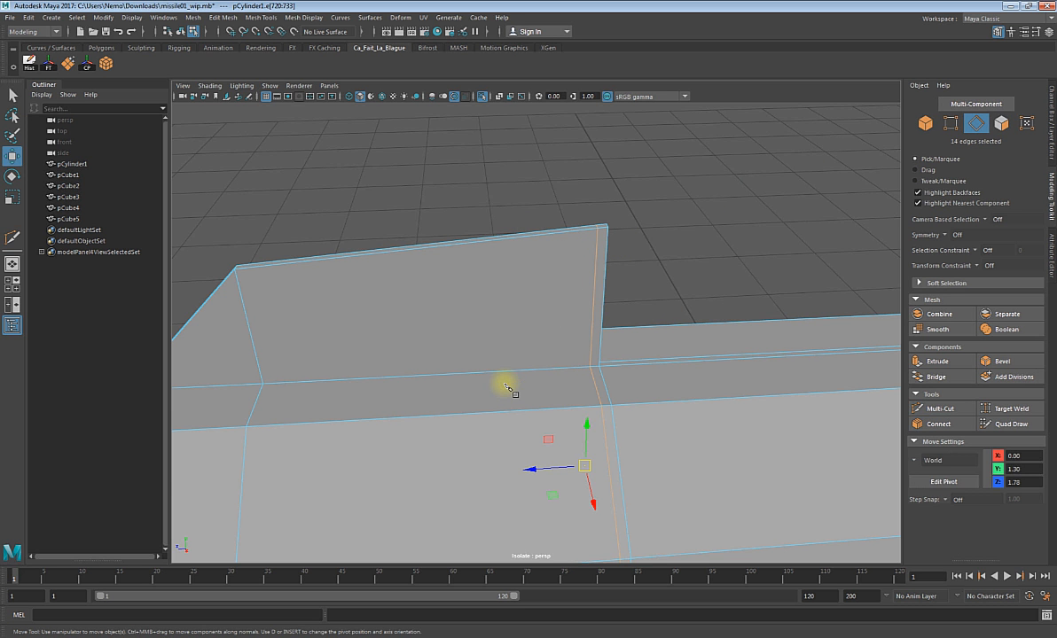
left_click_drag(675, 363, 660, 365, "alt")
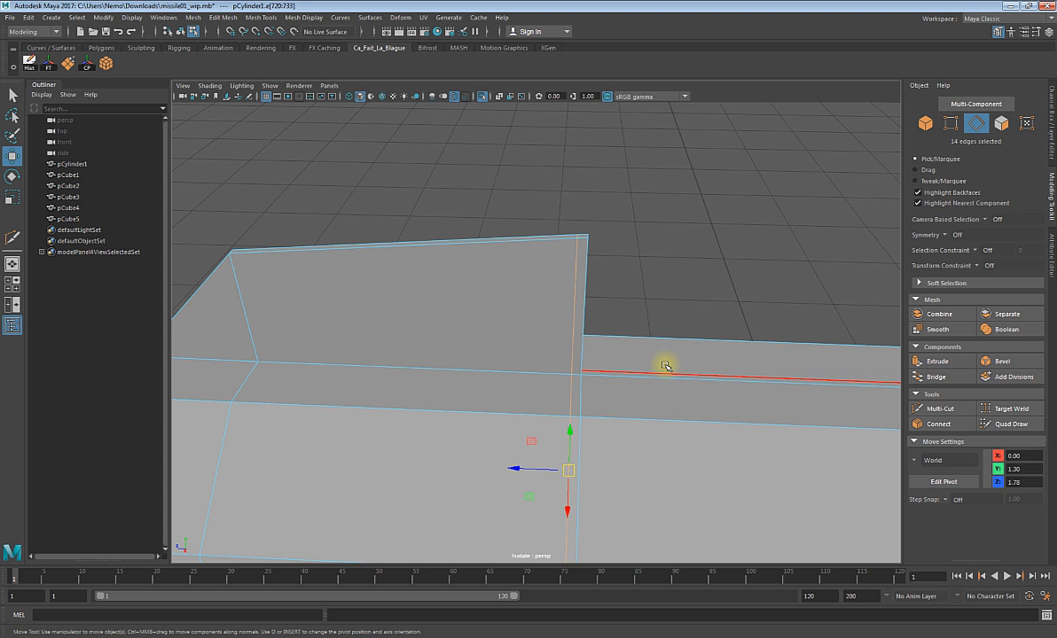
key("Delete")
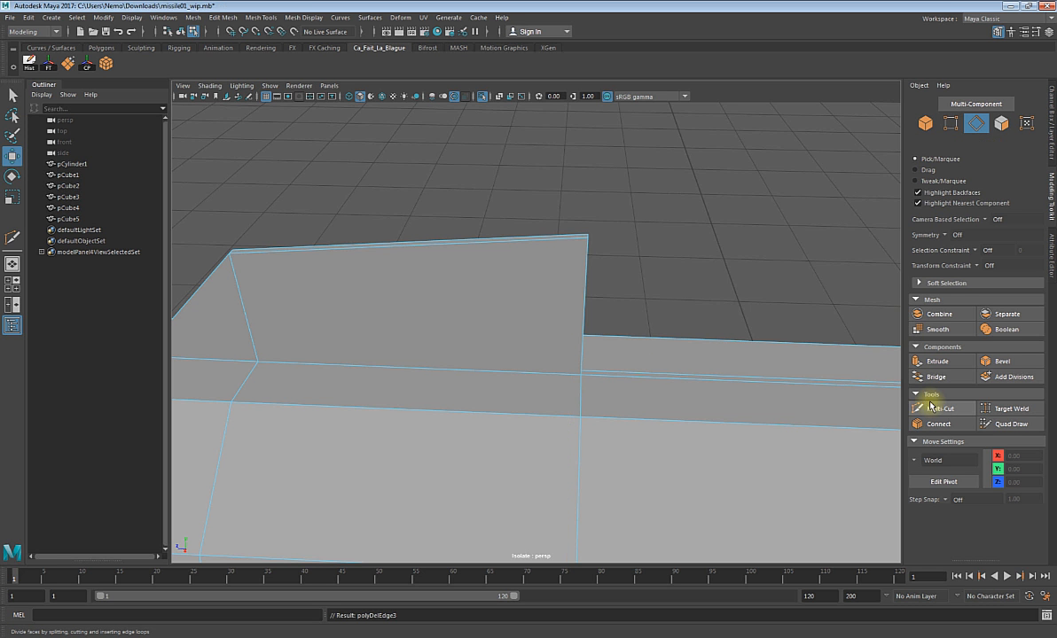
key("3")
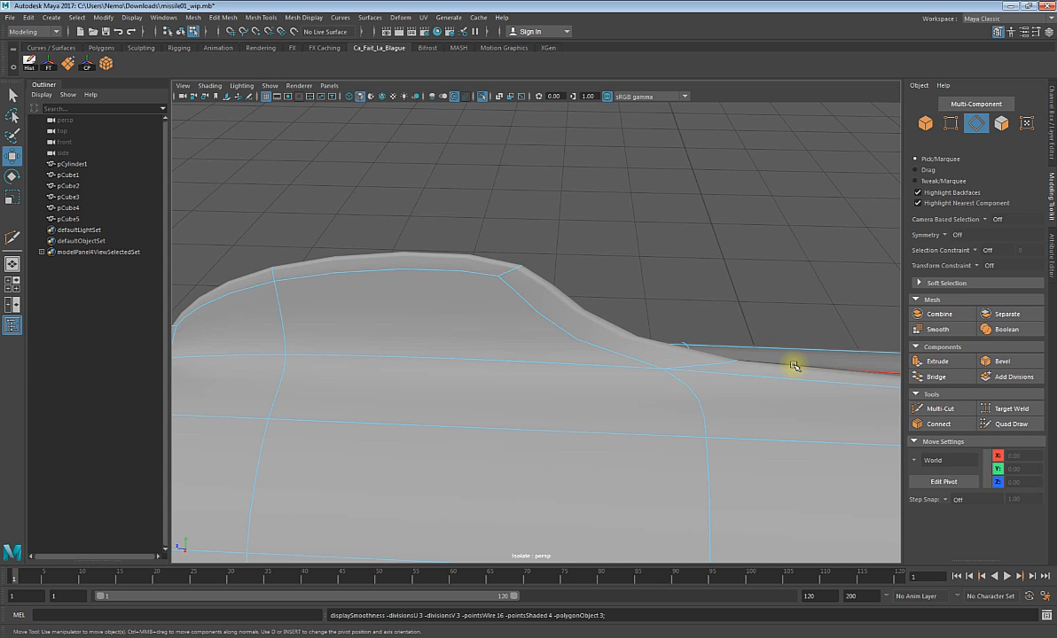
- Undo and redo the loop deletion to compare both smoothed shapes, ending with the loop restored and the display unsmoothed
key("ctrl+z")
key("ctrl+z")
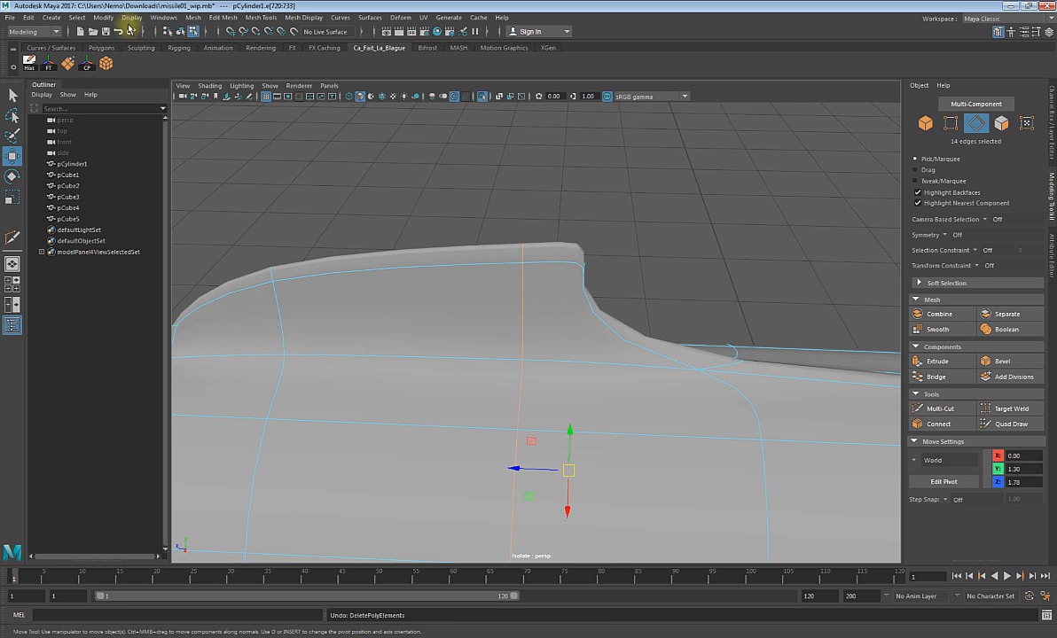
left_click(121, 32)
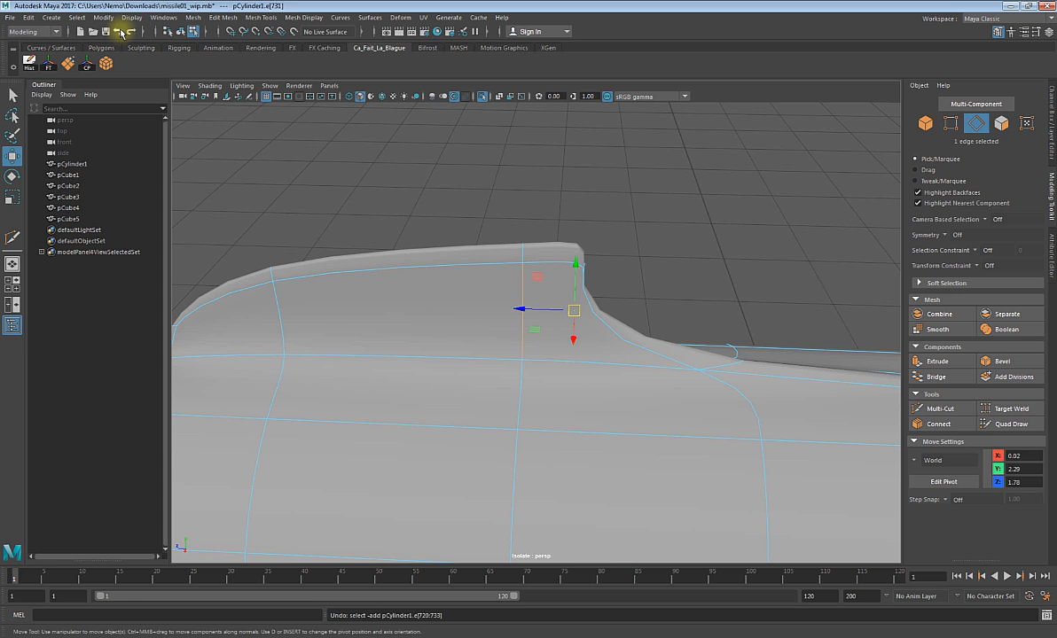
left_click(121, 32)
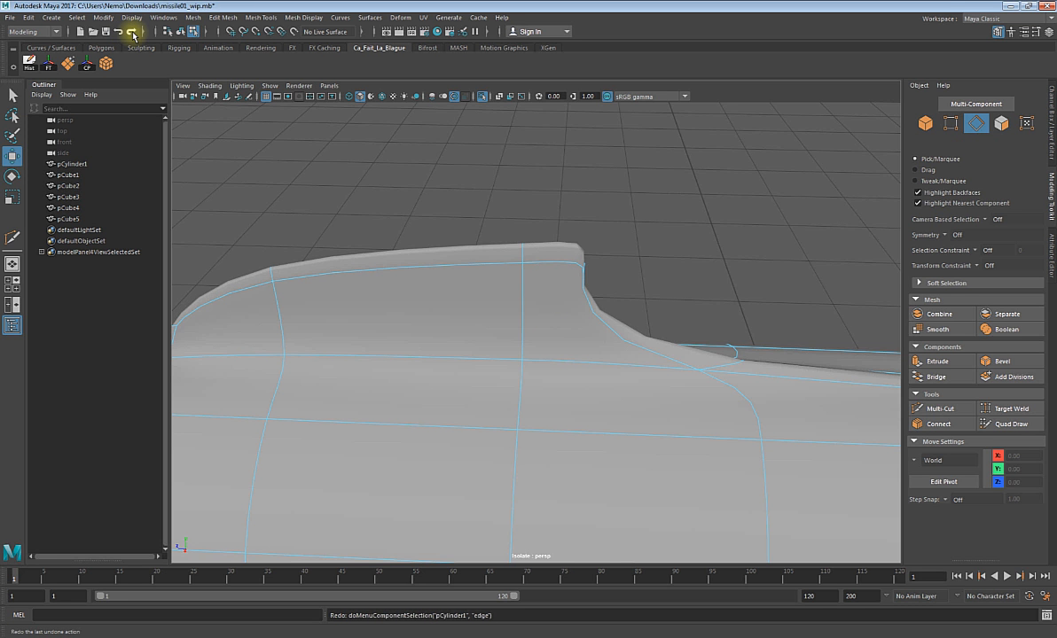
left_click(132, 33)
left_click(133, 33)
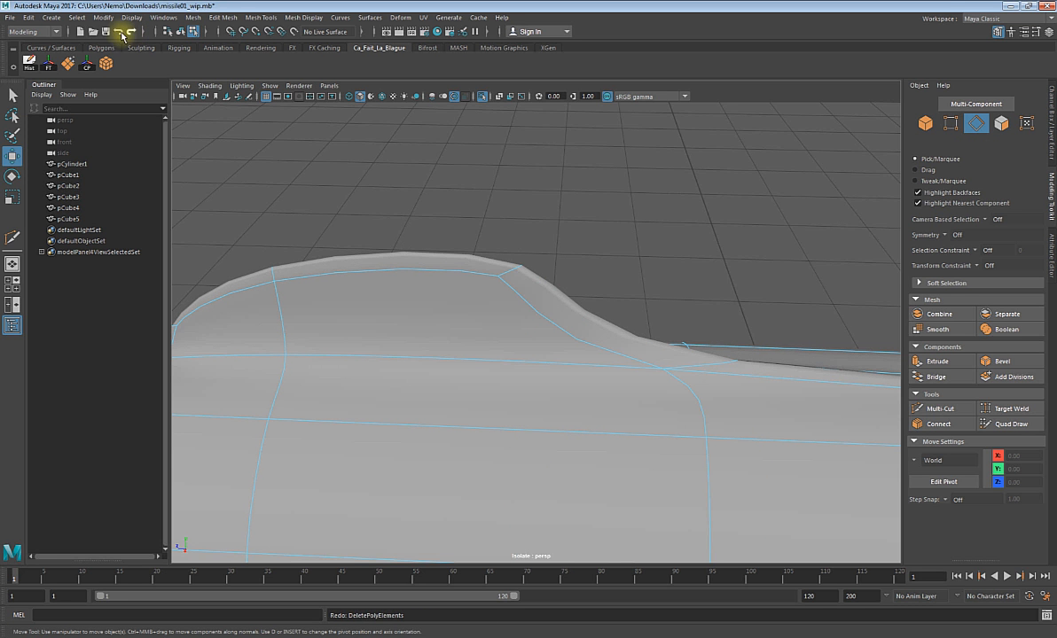
left_click(122, 33)
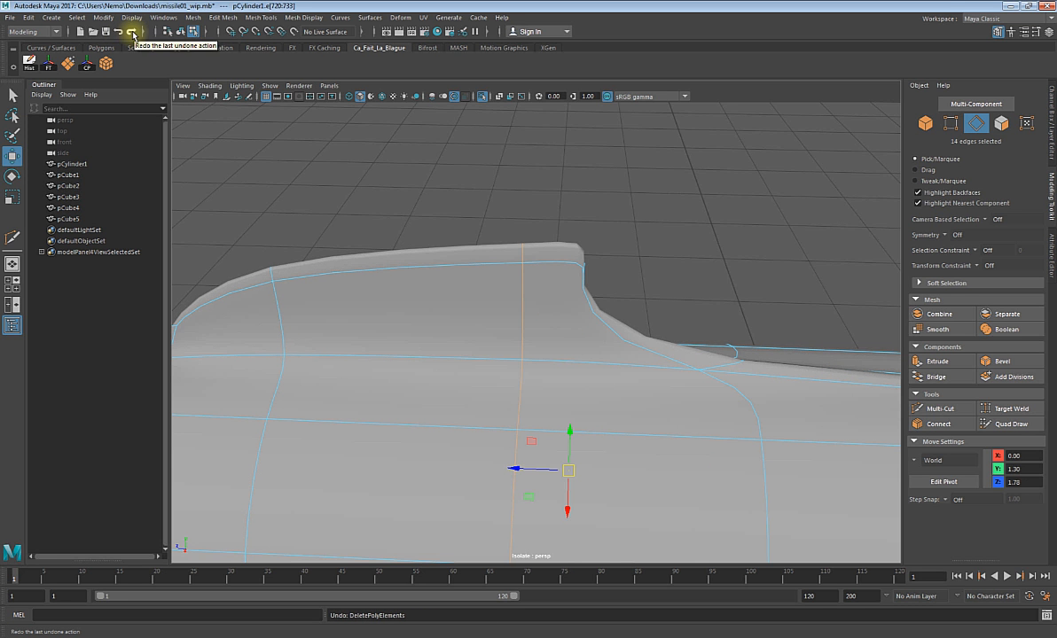
left_click(132, 33)
left_click(121, 33)
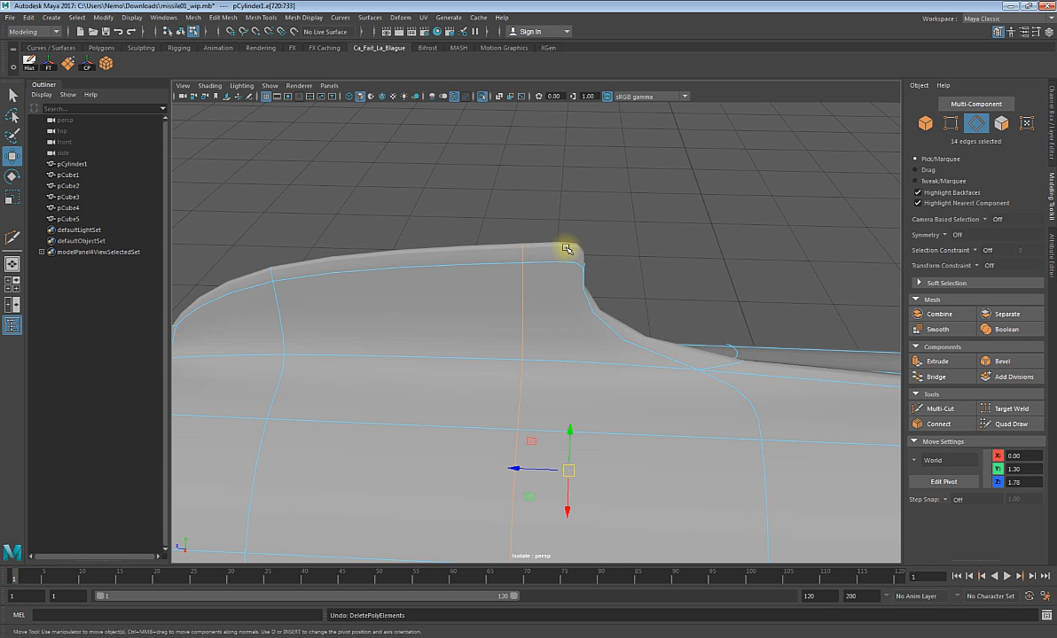
key("1")
- Insert an edge loop along the fin just below its top edge with Multi-Cut, and examine the smoothed front of the fin
mouse_move(567, 249)
left_mouse_down("alt")
mouse_move(528, 239)
mouse_move(561, 235)
left_mouse_up("alt")
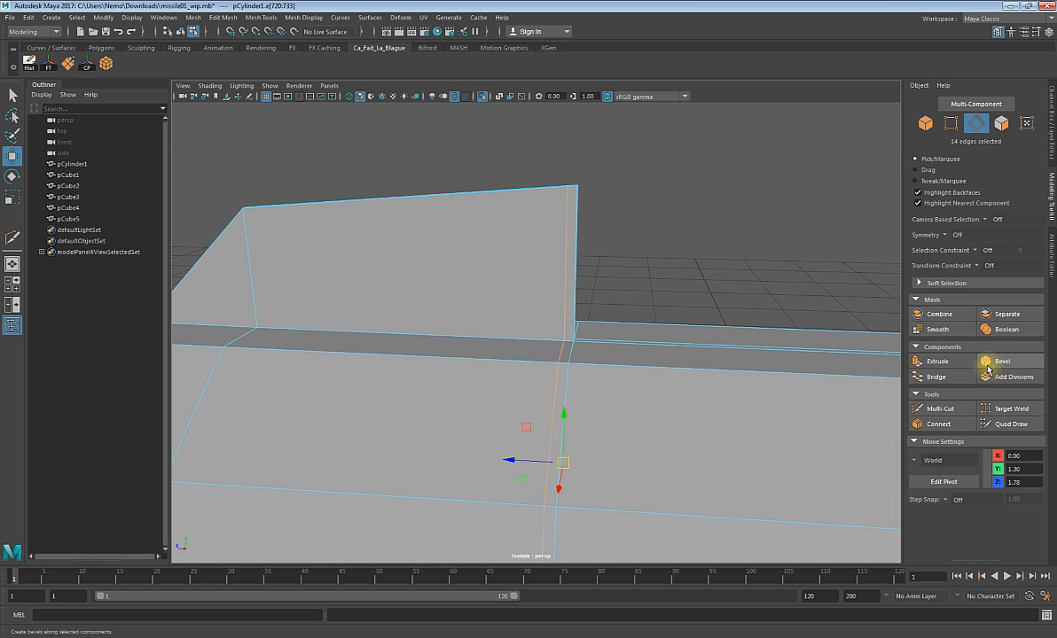
left_click_drag(572, 281, 1055, 408, "alt")
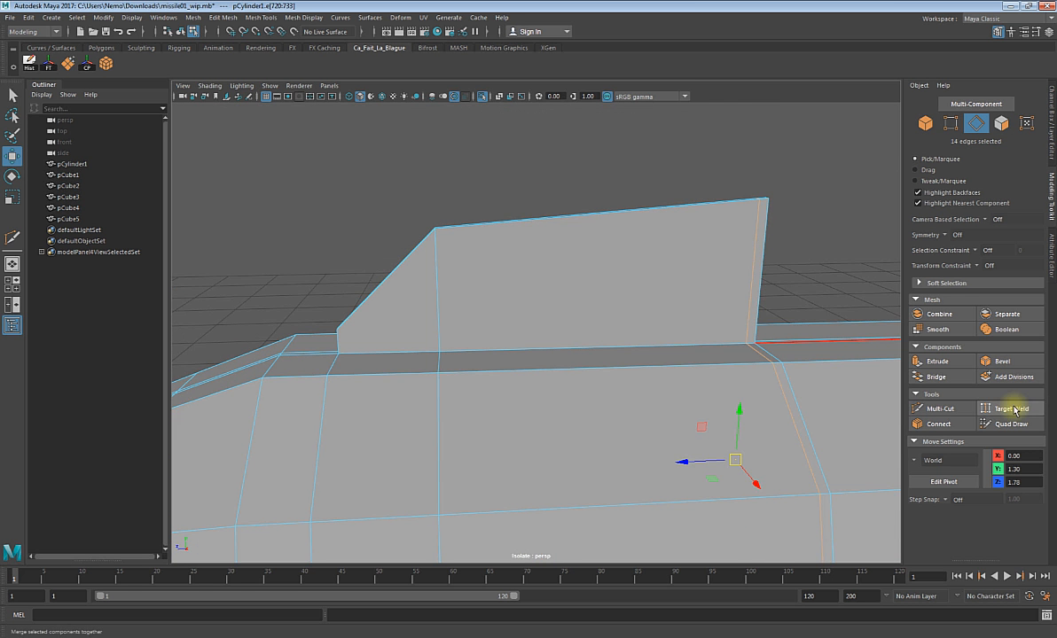
left_click(939, 408)
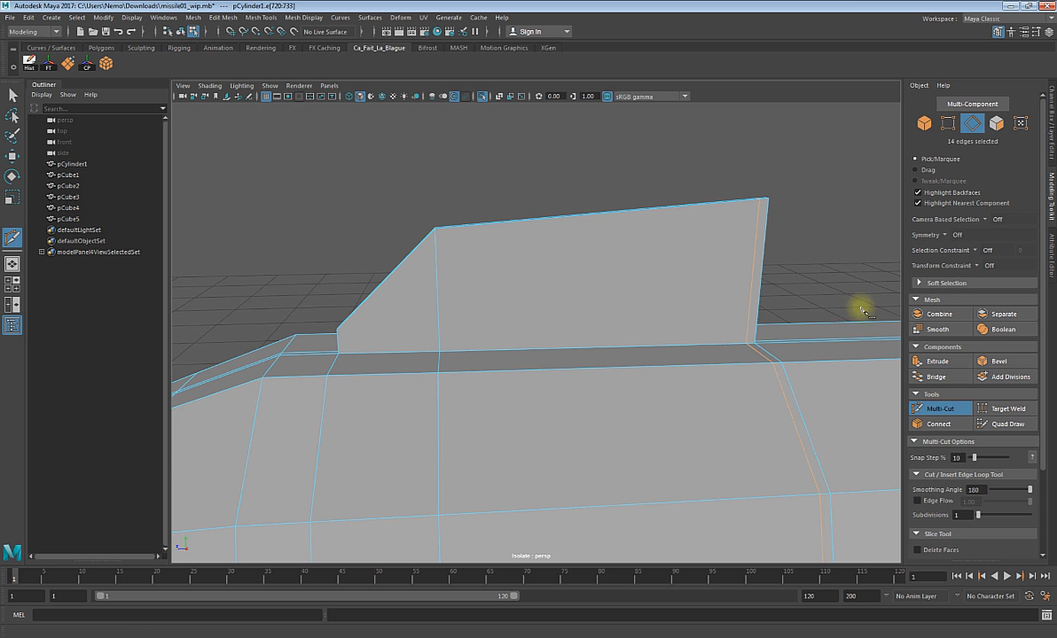
left_click(761, 208)
left_click_drag(474, 257, 500, 278, "alt")
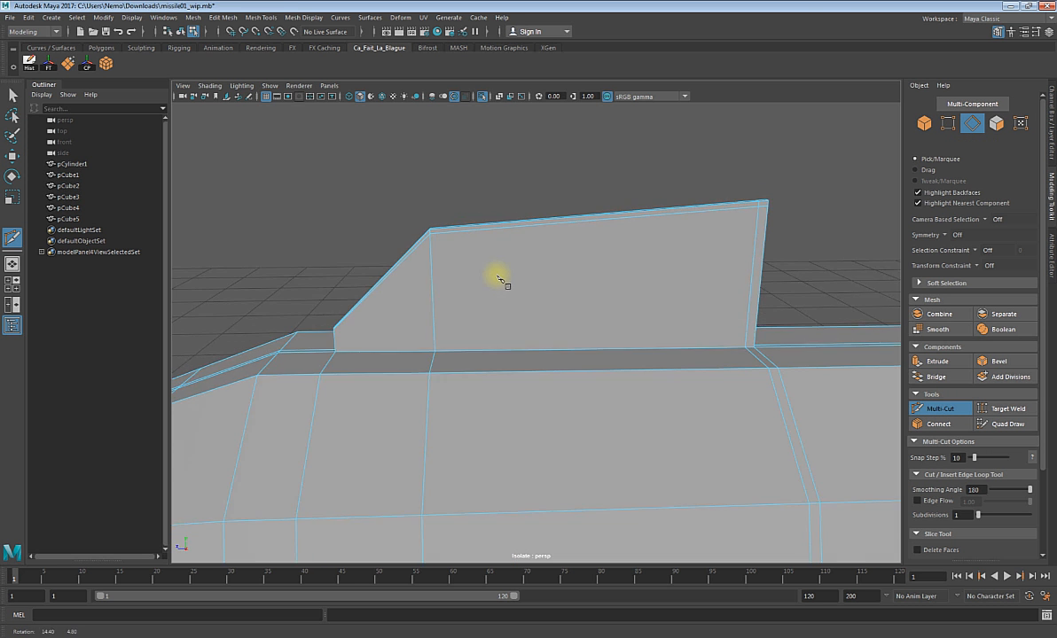
scroll(500, 279, "up", 4)
middle_click_drag(439, 325, 648, 315, "alt")
left_click(581, 318)
scroll(583, 318, "up", 5)
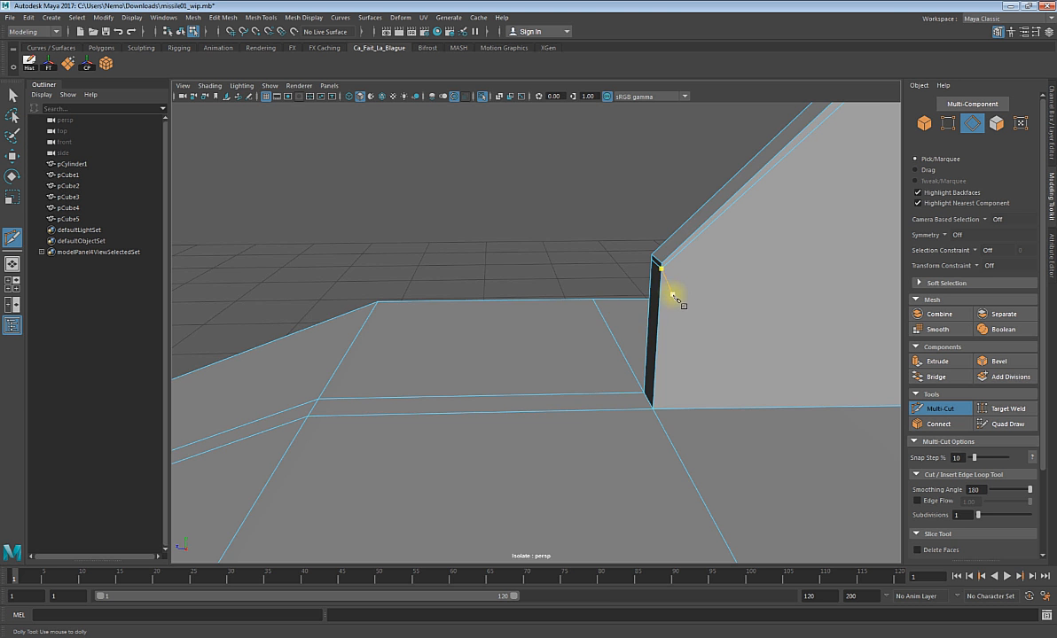
key("3")
scroll(700, 318, "down", 3)
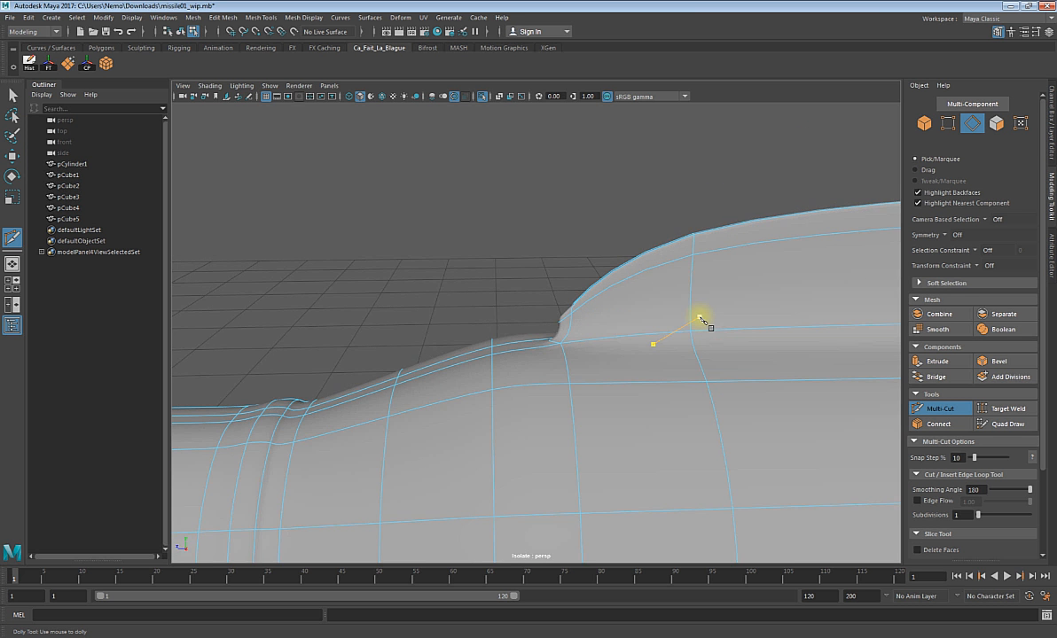
- Insert an edge loop just behind the vertical cut at the fin's upper front corner, and check the smoothed fin
key("1")
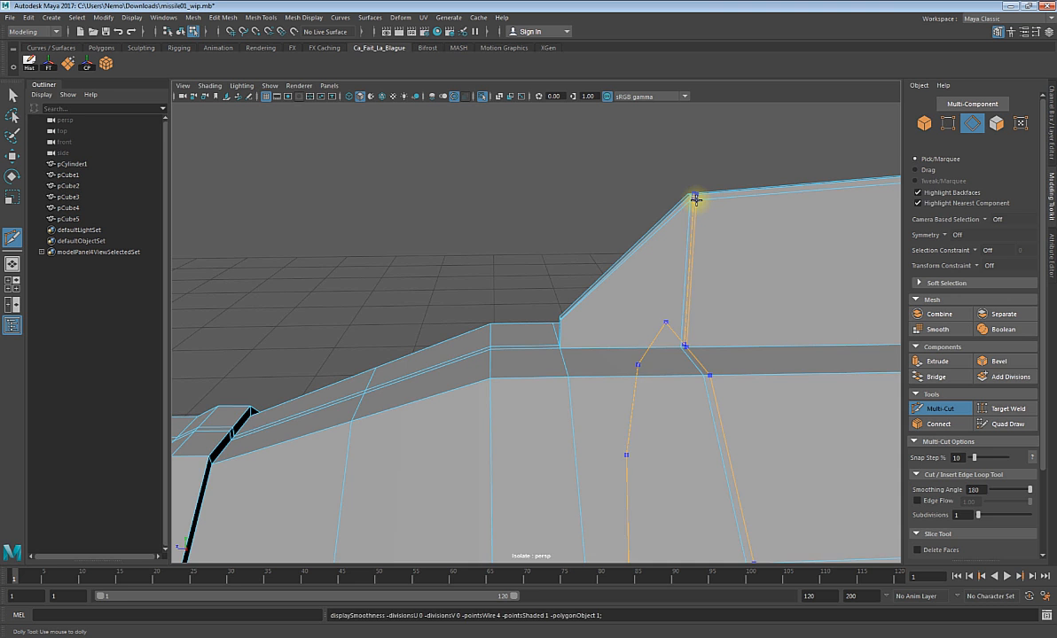
key("3")
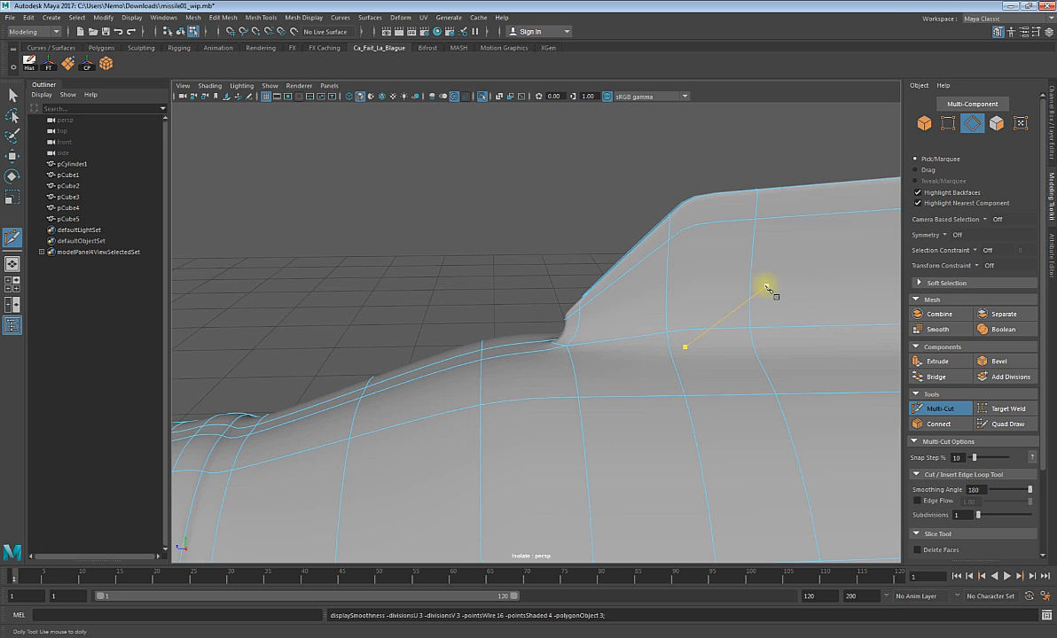
scroll(768, 289, "down", 10)
left_click_drag(723, 307, 650, 291, "alt")
key("1")
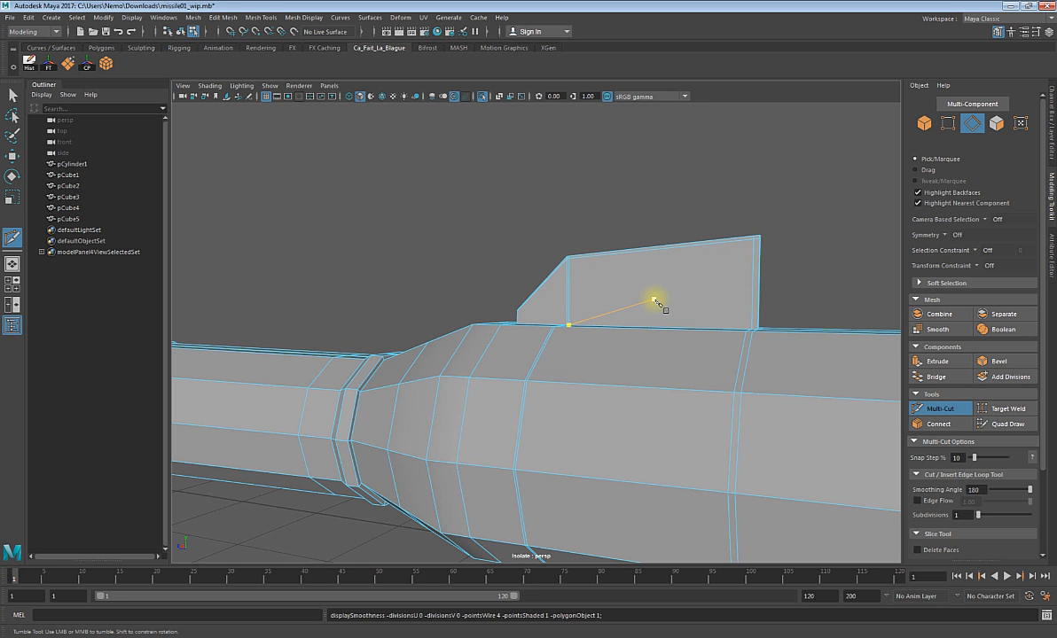
- Delete the whole edge loop beside the fin's rear edge
key("w")
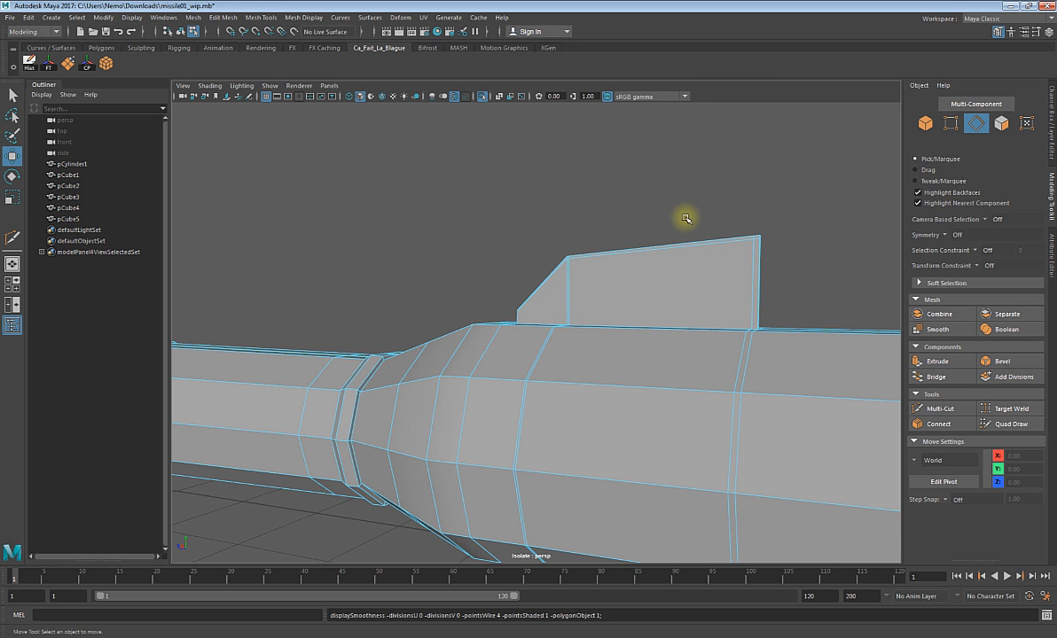
left_click_drag(684, 217, 696, 278, "alt")
double_click(745, 306)
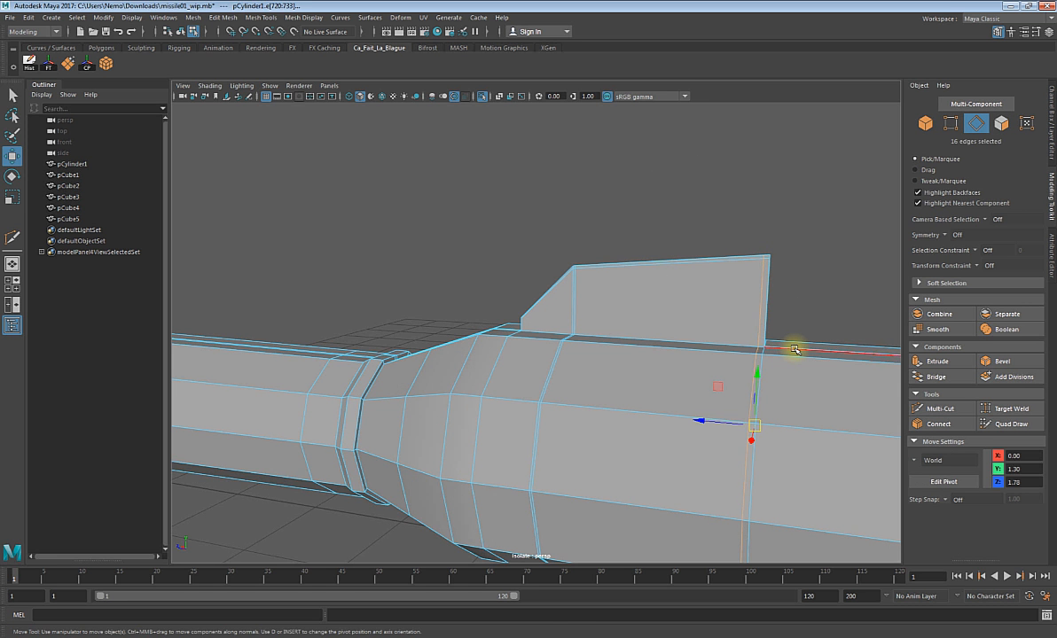
key("ctrl+z")
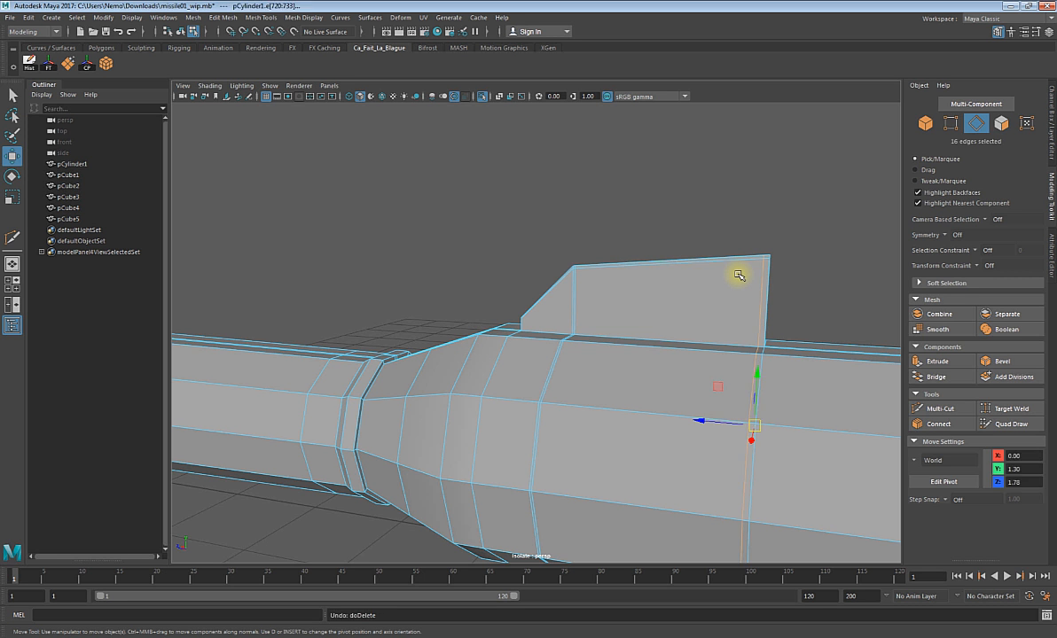
key("ctrl+Delete")
- Delete the supporting edge loops just below the fin's top edge and just behind its vertical front cut
double_click(739, 273)
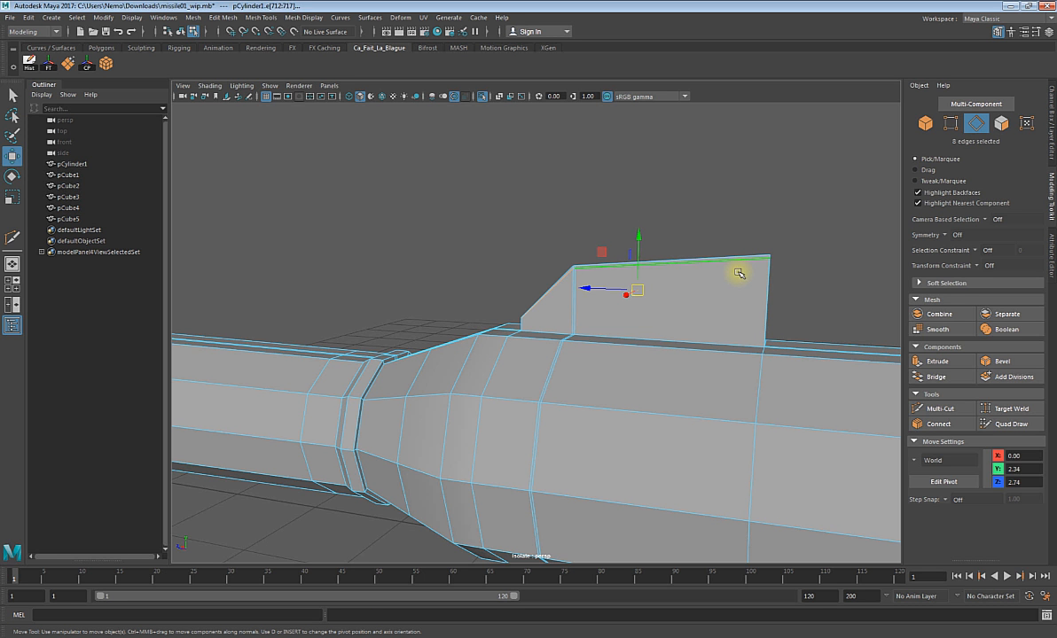
key("ctrl+Delete")
scroll(619, 324, "up", 5)
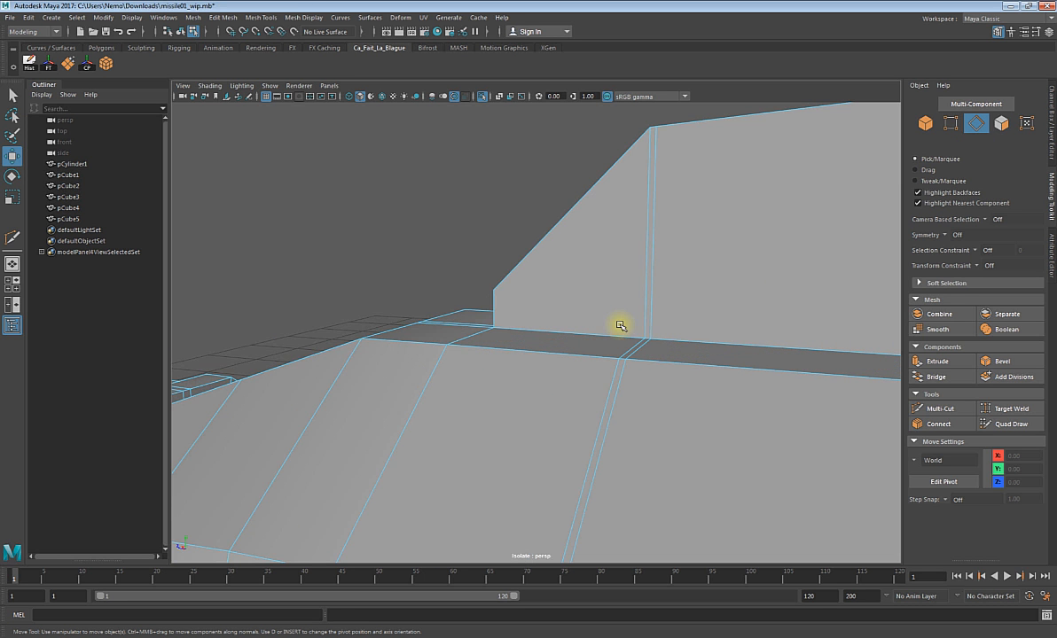
double_click(673, 284)
key("ctrl+Delete")
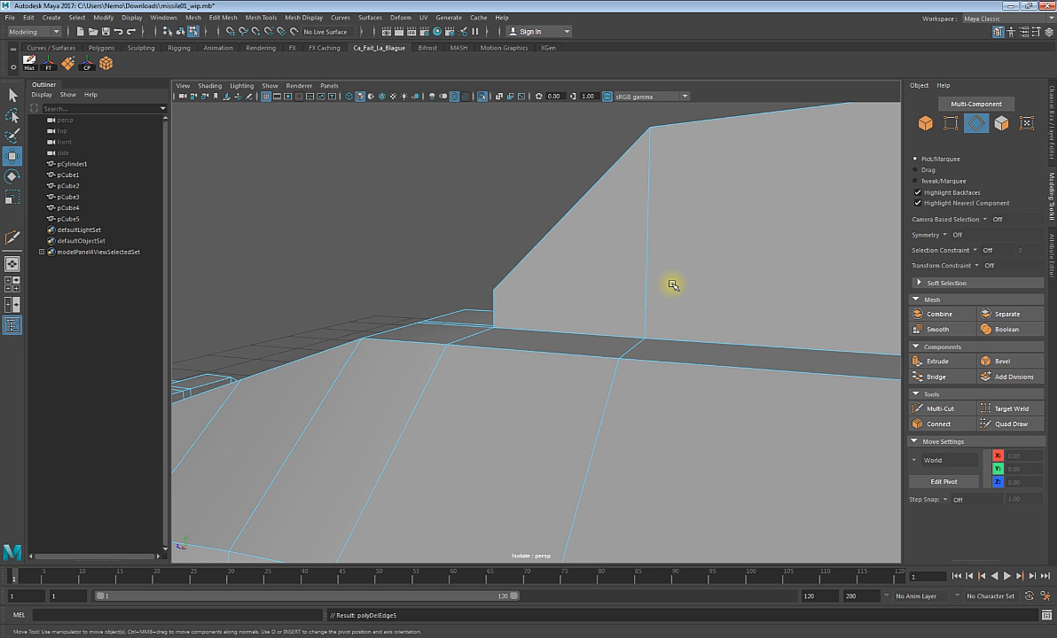
- Examine the simplified fin and body, and turn off isolation so that all the missile's parts are shown
left_click_drag(672, 284, 752, 336, "alt")
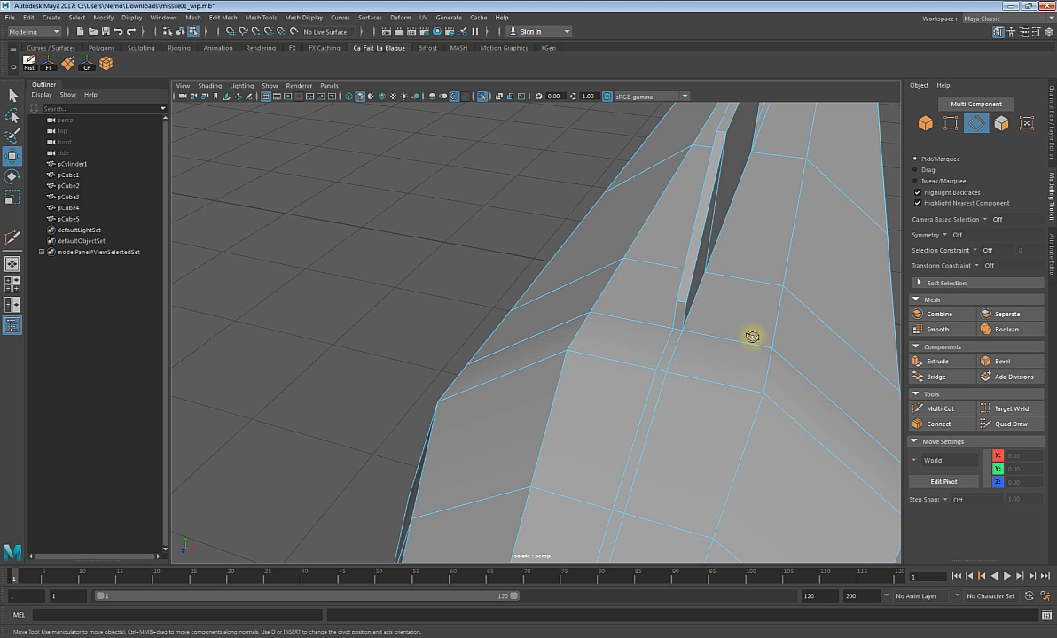
left_click(751, 336)
left_click_drag(746, 326, 741, 362, "alt")
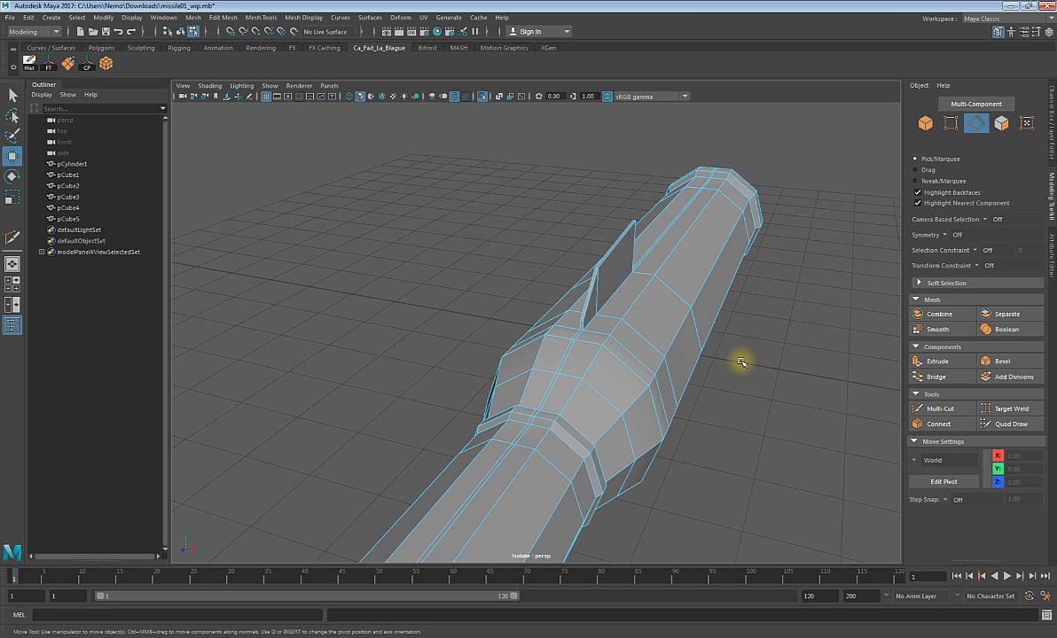
scroll(742, 363, "up", 5)
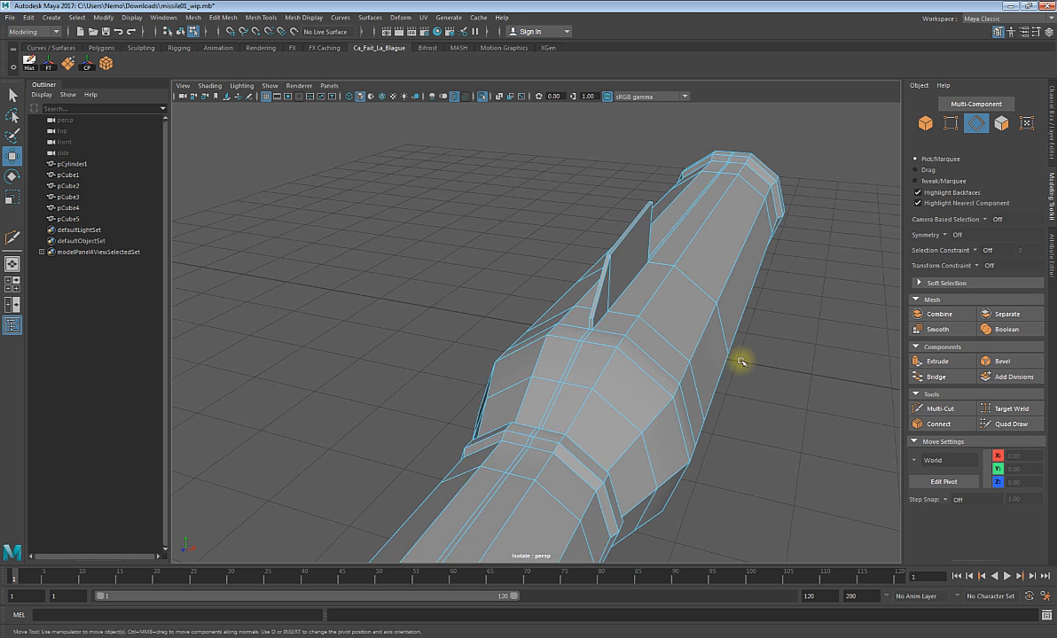
left_click_drag(742, 356, 539, 386, "alt")
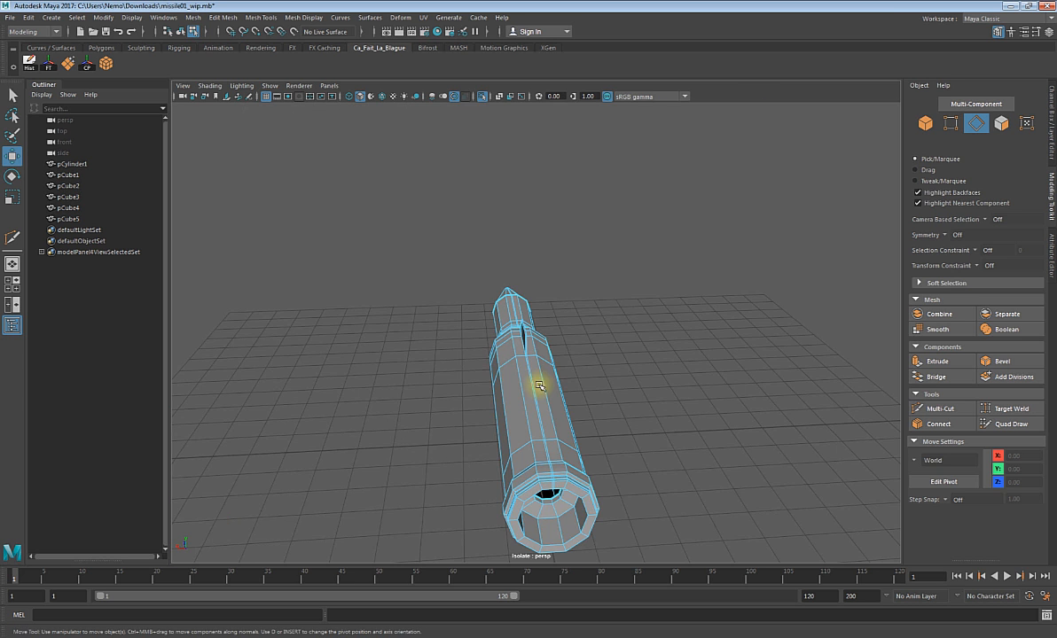
left_click(479, 96)
left_click_drag(541, 319, 686, 332, "alt")
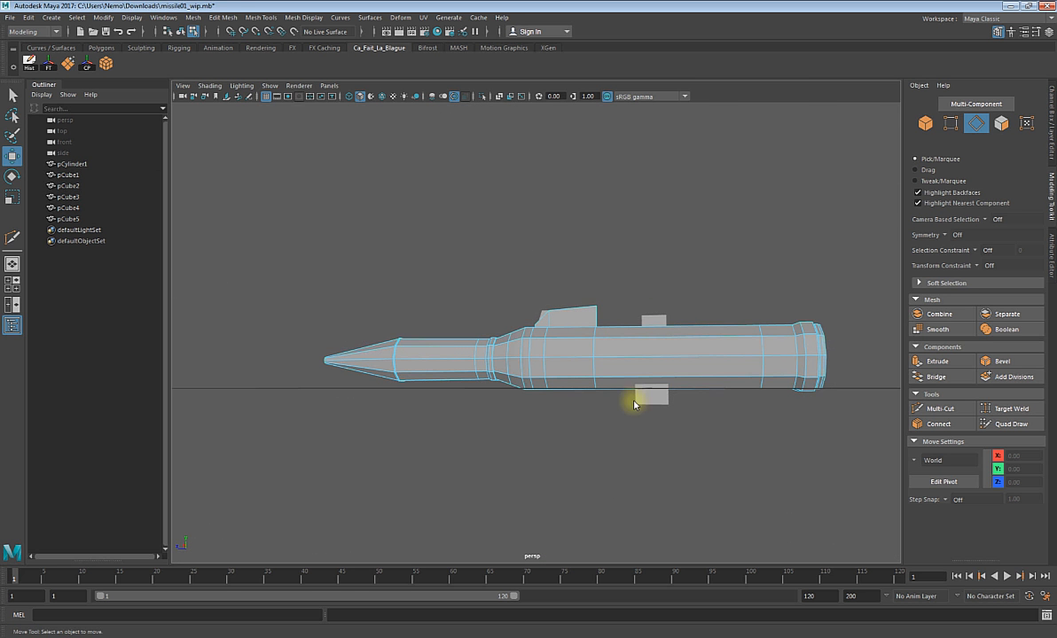
- Return to object mode and delete the leftover cube sitting at the origin against the missile's body
key("F8")
left_click_drag(648, 379, 651, 369, "alt")
left_click(651, 368)
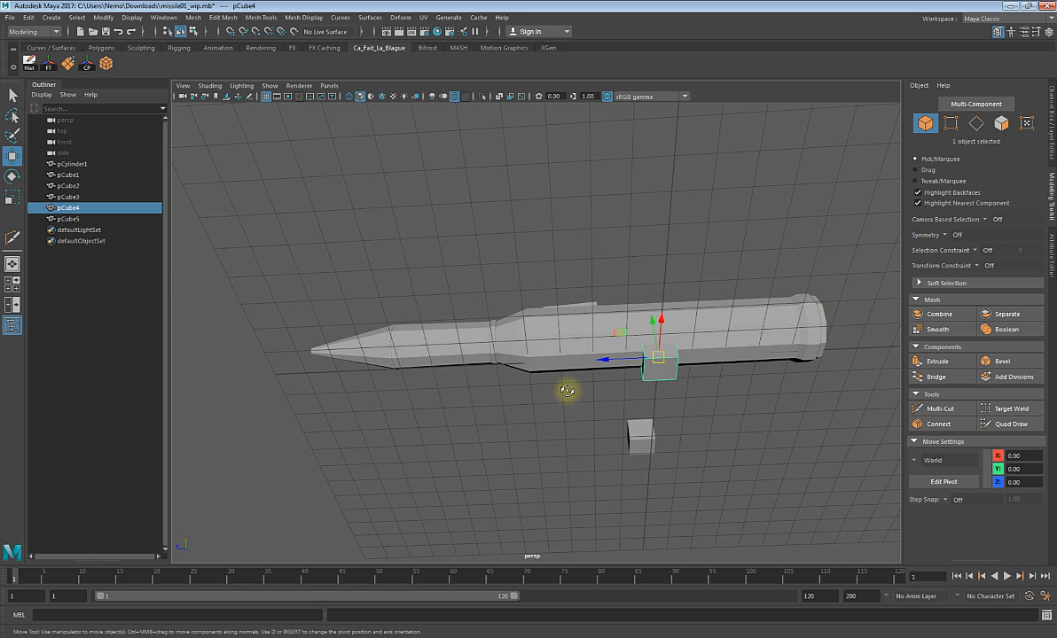
left_click_drag(567, 390, 505, 374, "alt")
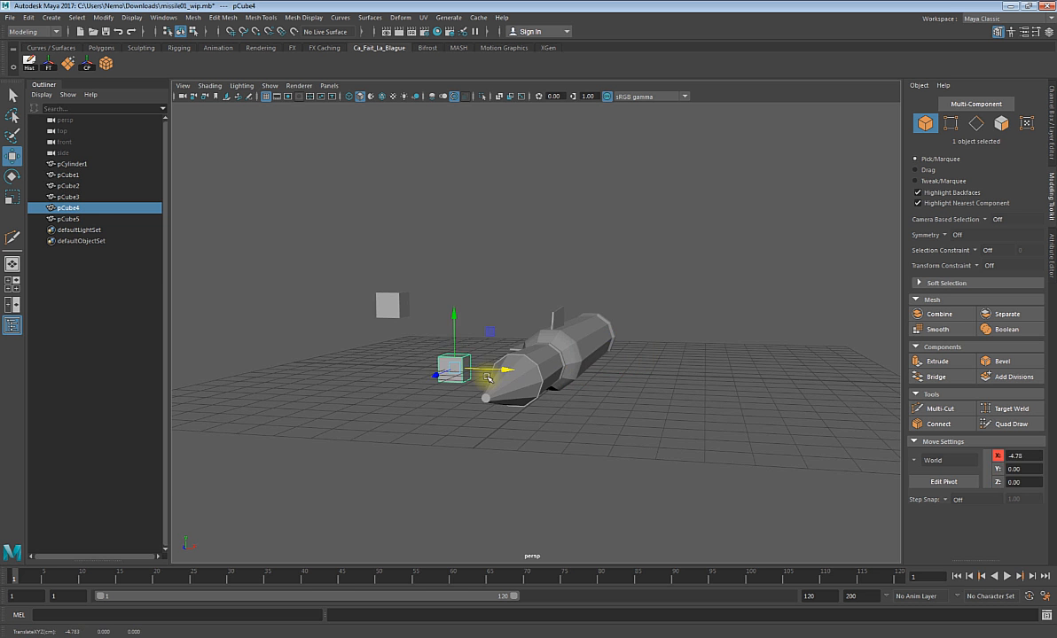
key("Delete")
- Delete the old separate fin block that overlaps the new fin extruded from the body
scroll(656, 359, "up", 5)
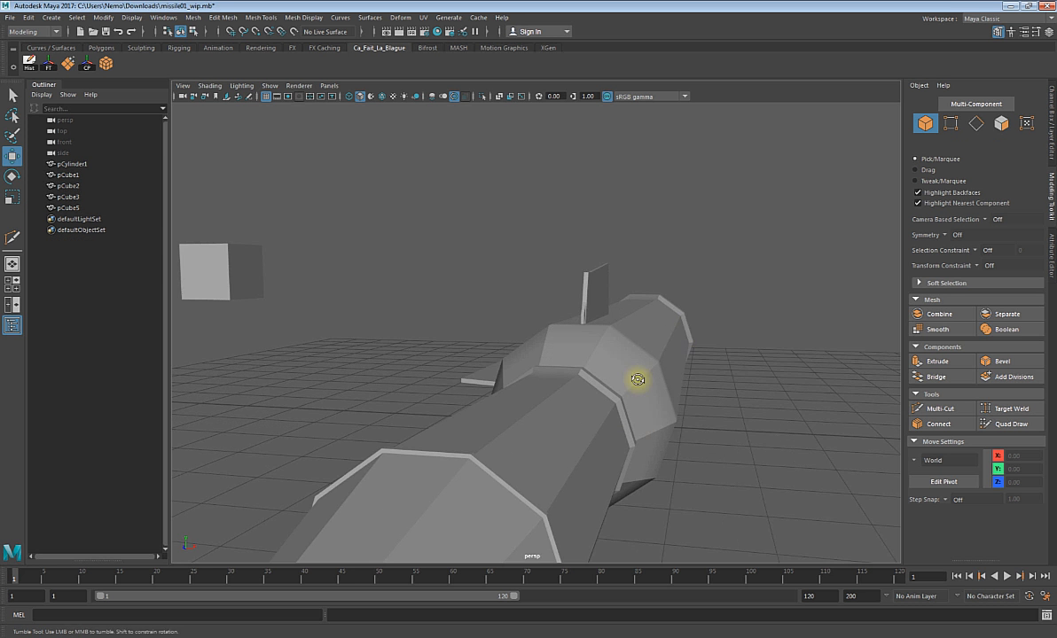
left_click_drag(636, 379, 614, 372, "alt")
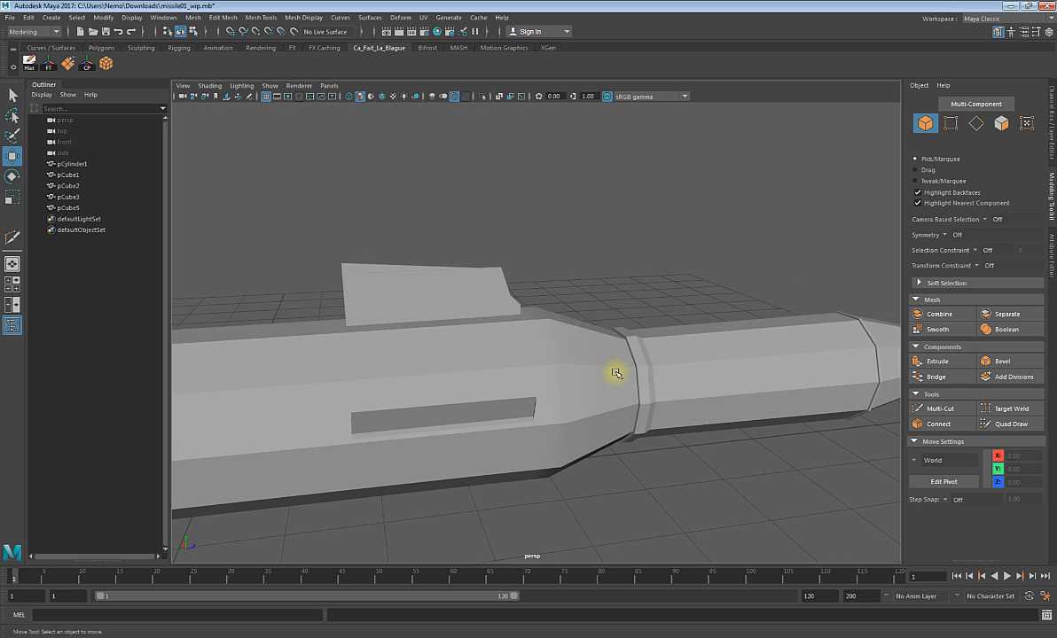
scroll(614, 372, "up", 5)
left_click_drag(450, 333, 376, 280, "alt")
left_click(660, 282)
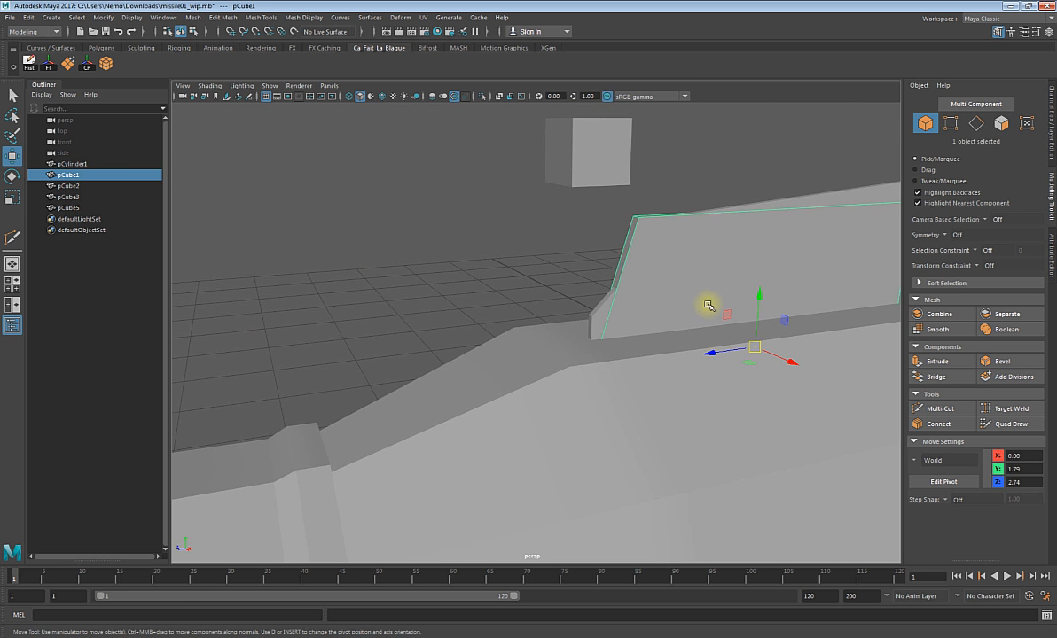
left_click_drag(708, 303, 641, 299, "alt")
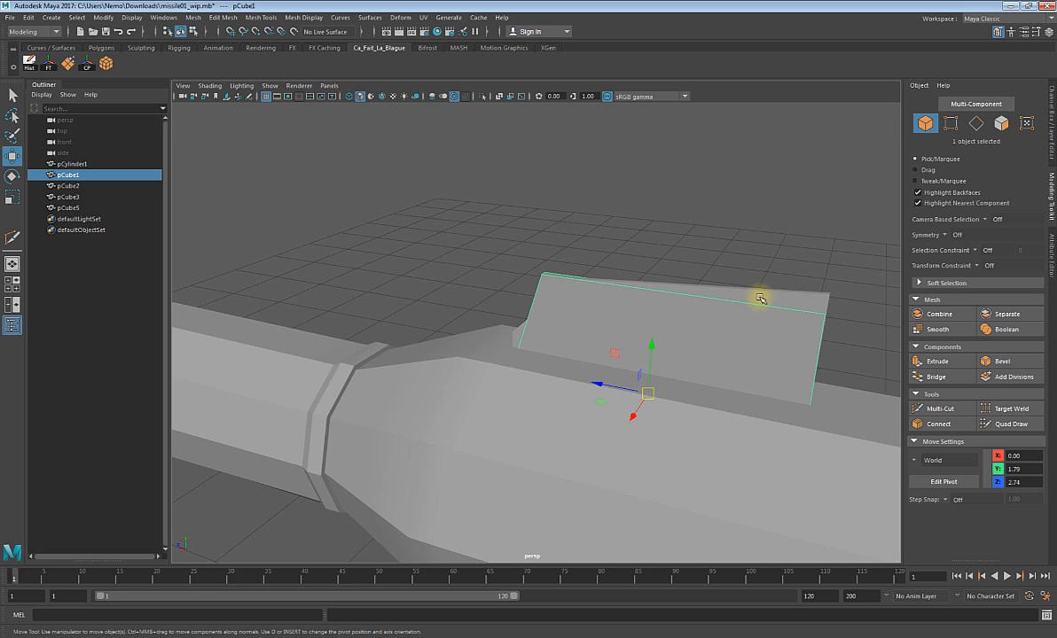
left_click(818, 293)
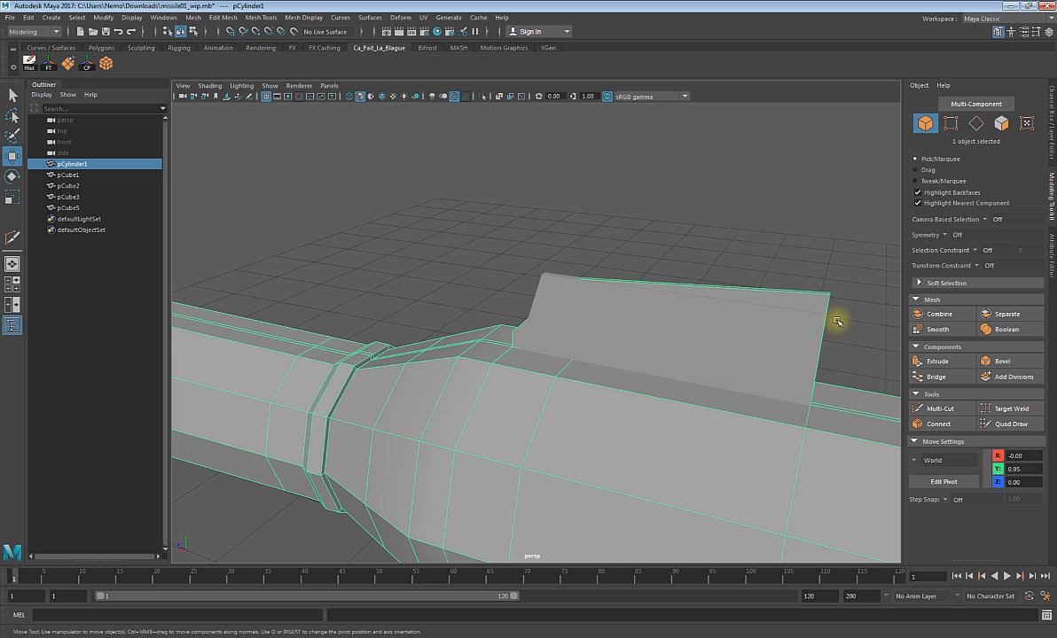
left_click(661, 329)
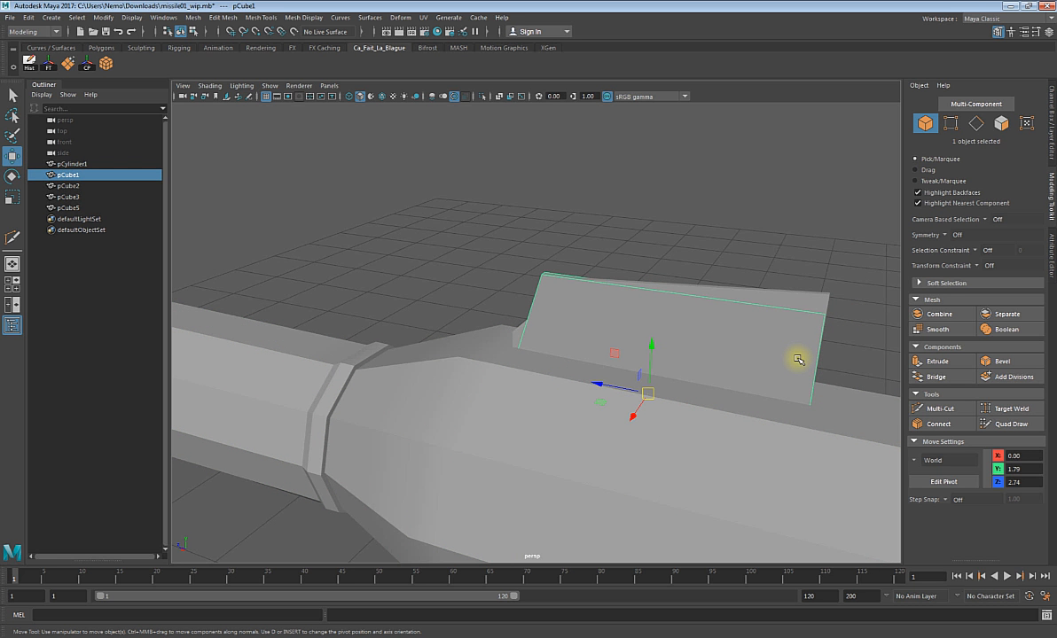
key("Delete")
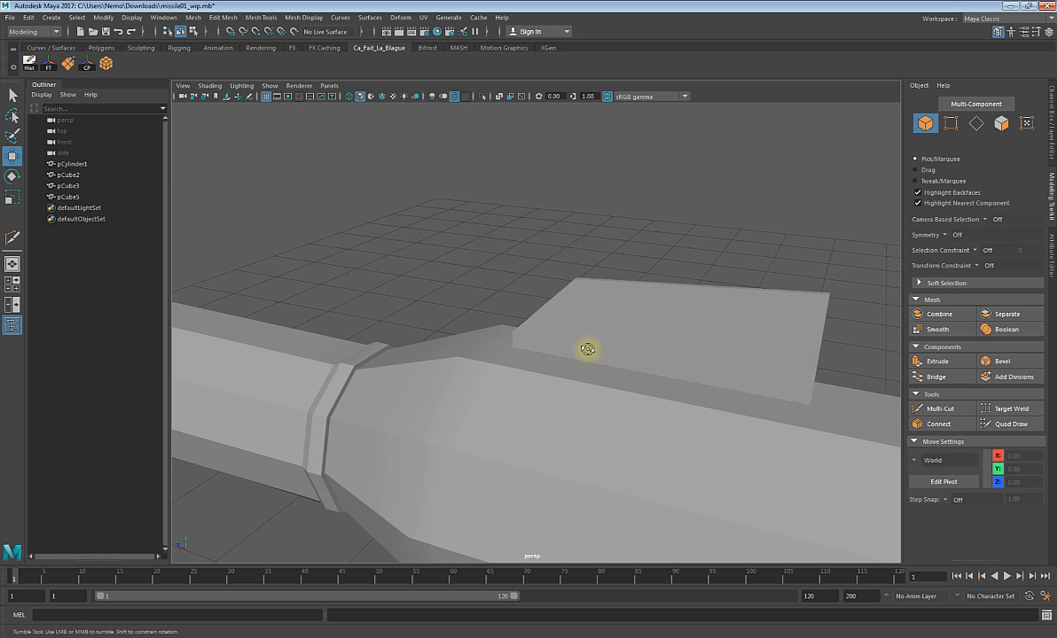
- Show the missile enlarged in a full-size front view with the upper and side fins visible
left_click_drag(587, 349, 576, 387, "alt")
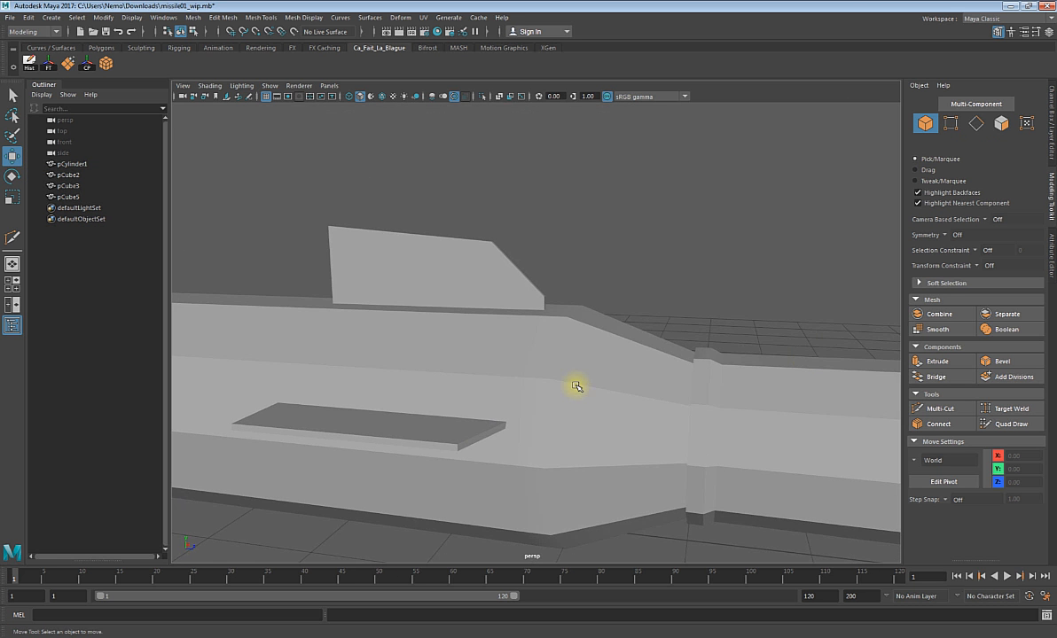
left_click_drag(508, 430, 618, 414, "alt")
key("space")
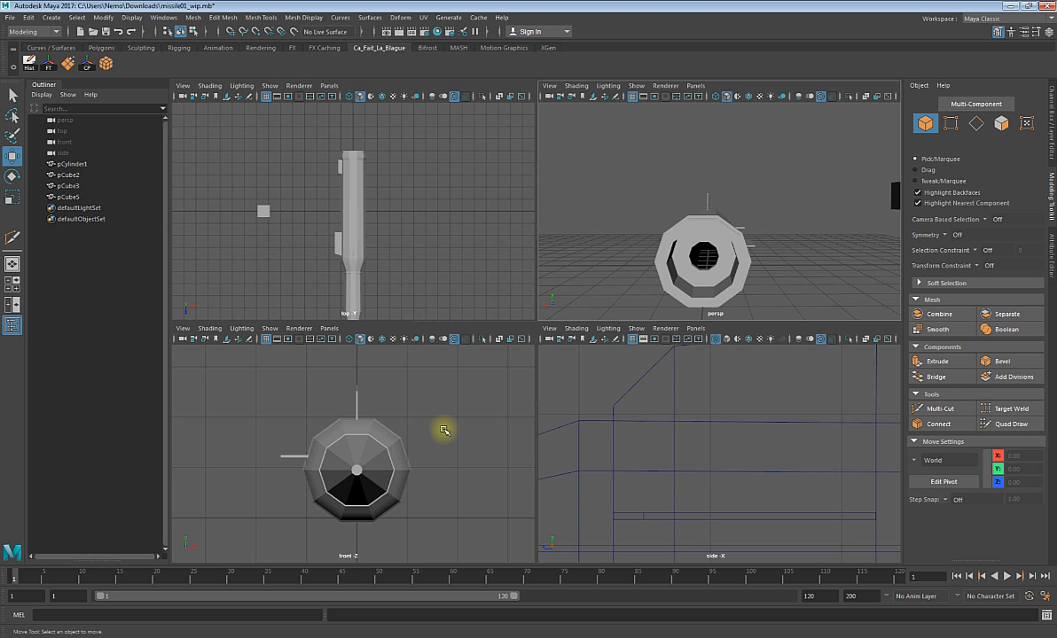
key("space")
scroll(430, 431, "up", 3)
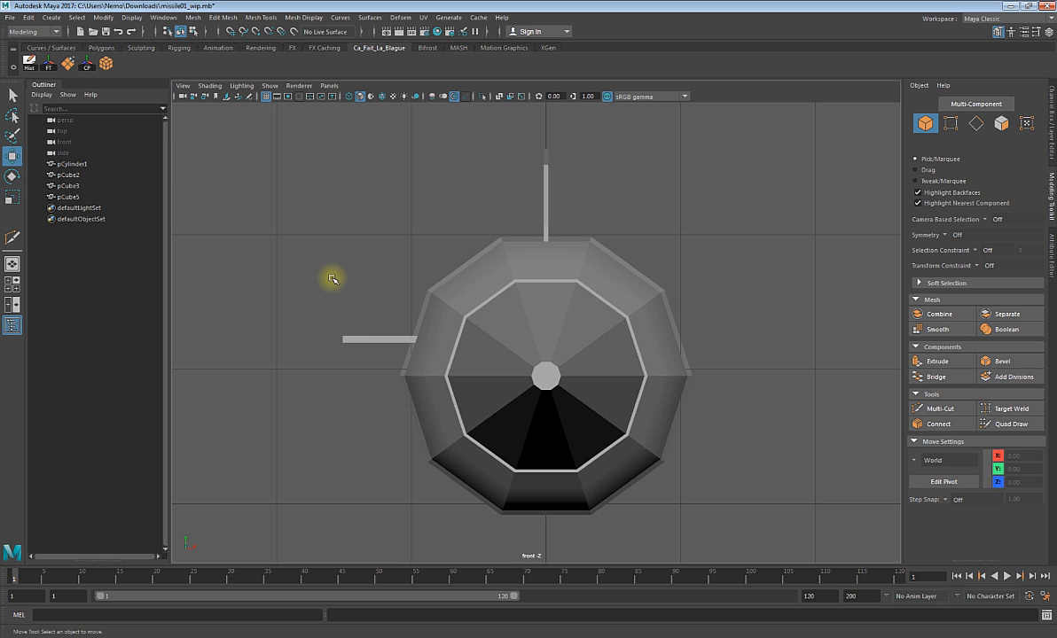
- Try rotating the separate side fin about Z to 75 degrees in the front view
left_click(392, 340)
key("e")
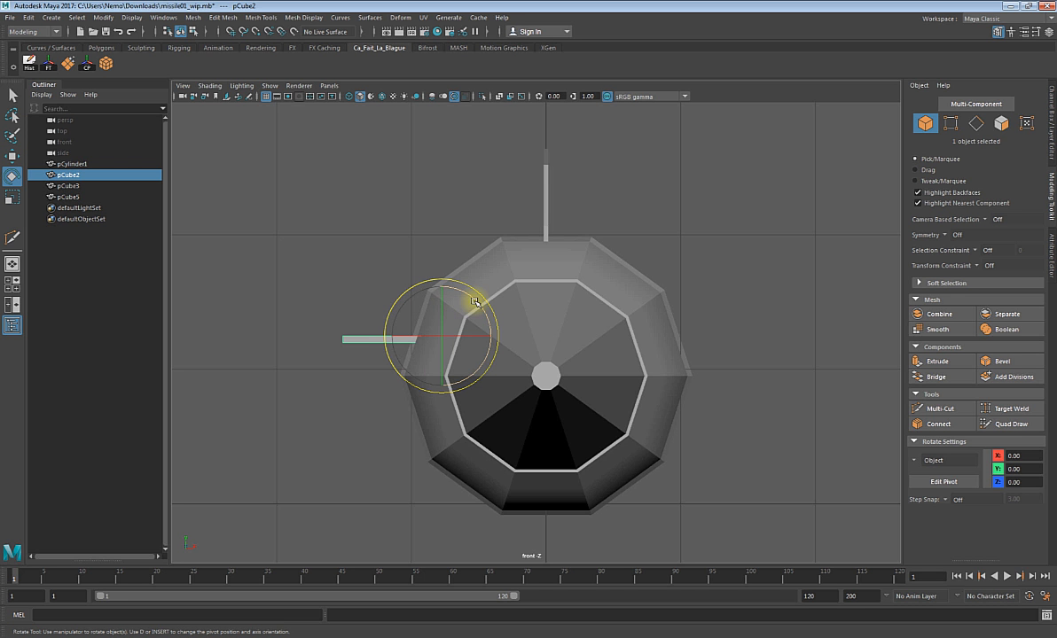
mouse_move(476, 303)
left_mouse_down()
mouse_move(481, 315)
mouse_move(473, 322)
mouse_move(465, 311)
mouse_move(471, 317)
left_mouse_up()
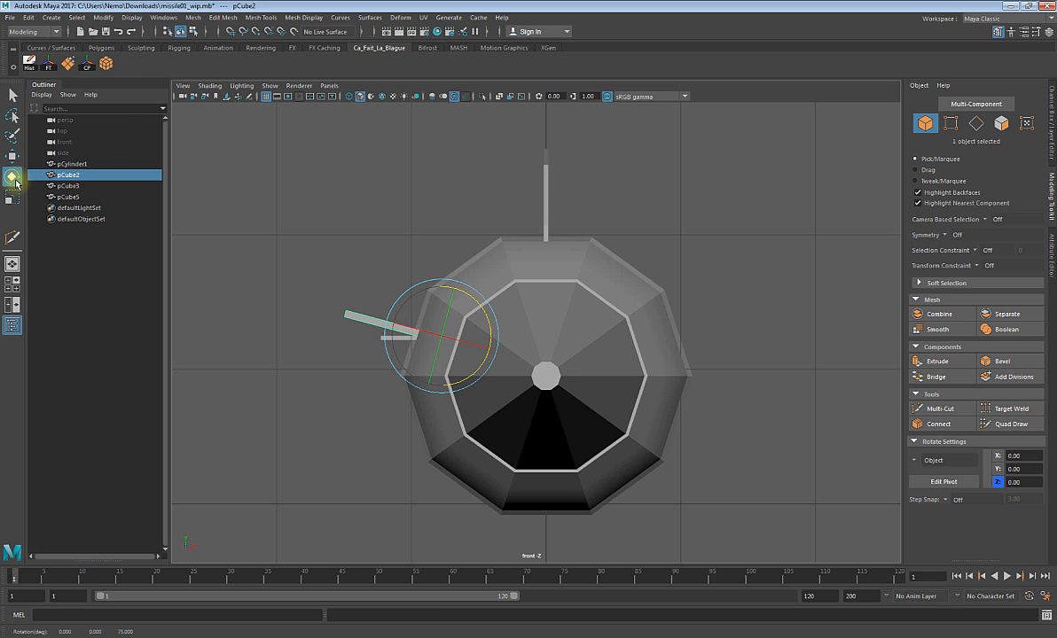
- Try a Relative step snap of 15 for the Rotate tool, and reset the tool's settings to their defaults
double_click(13, 179)
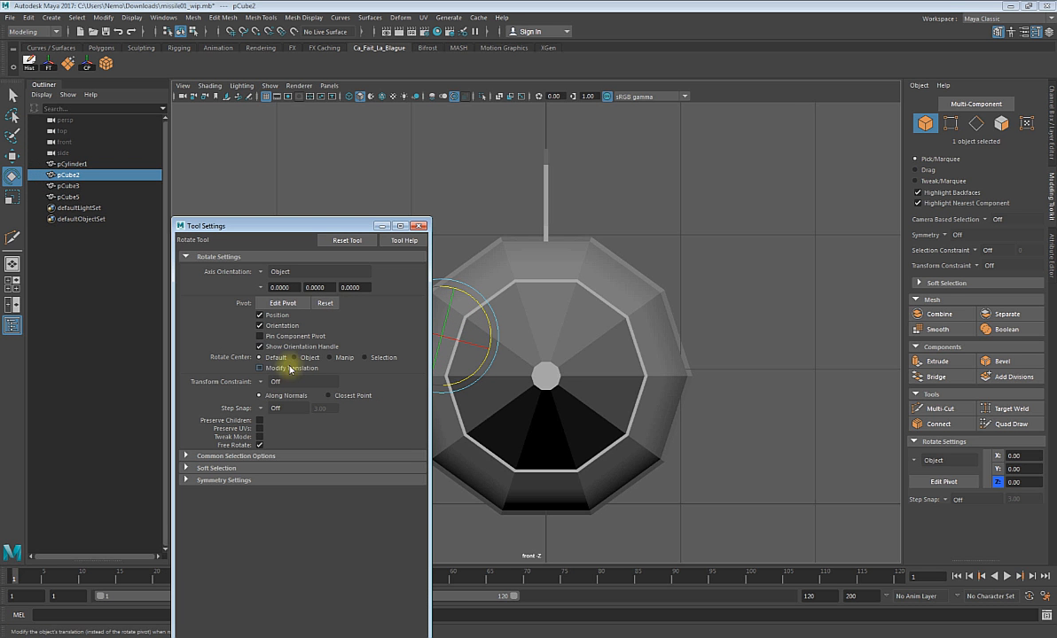
left_click(263, 409)
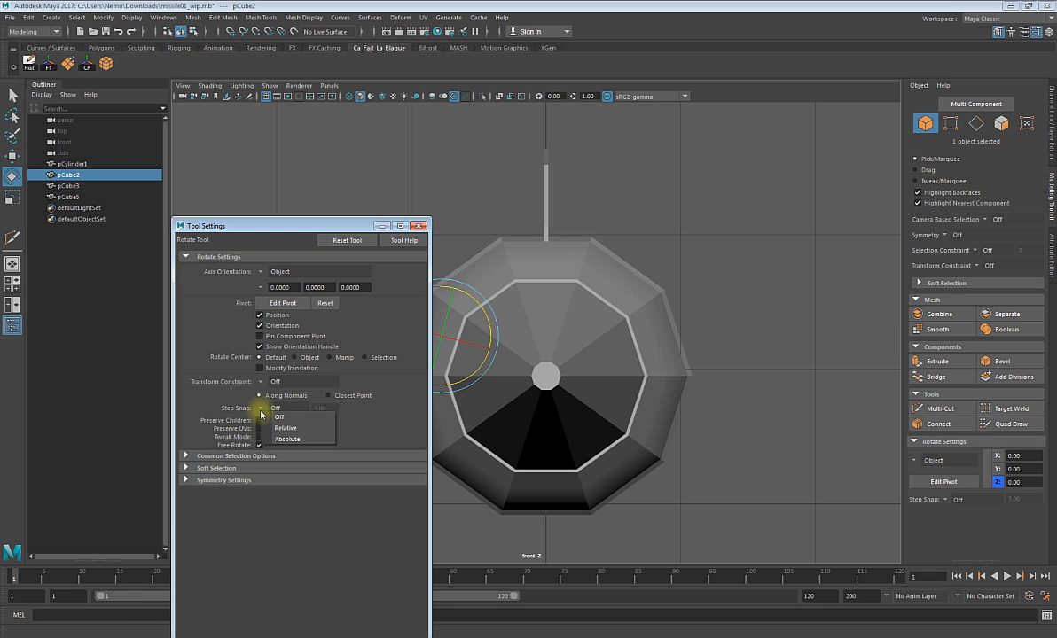
left_click(261, 413)
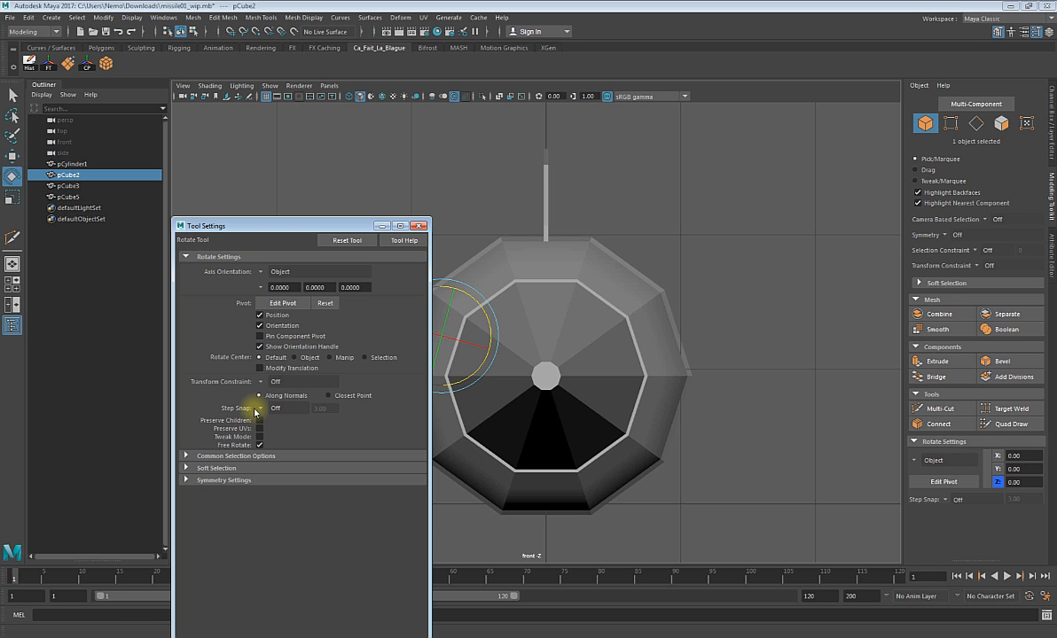
left_click(257, 410)
left_click(279, 421)
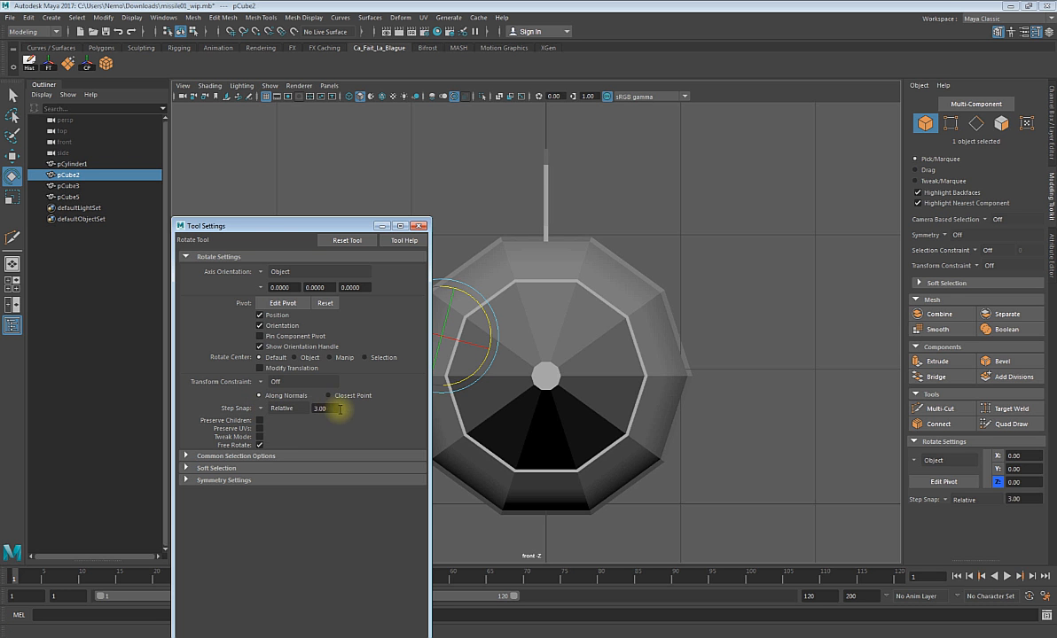
left_click(340, 409)
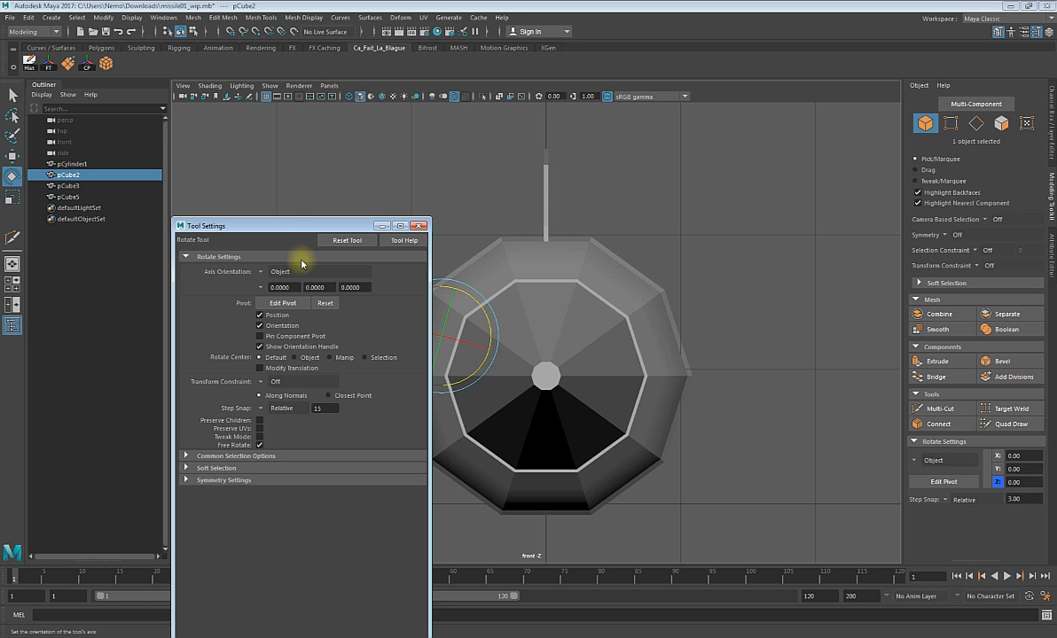
left_click(344, 241)
left_click(418, 226)
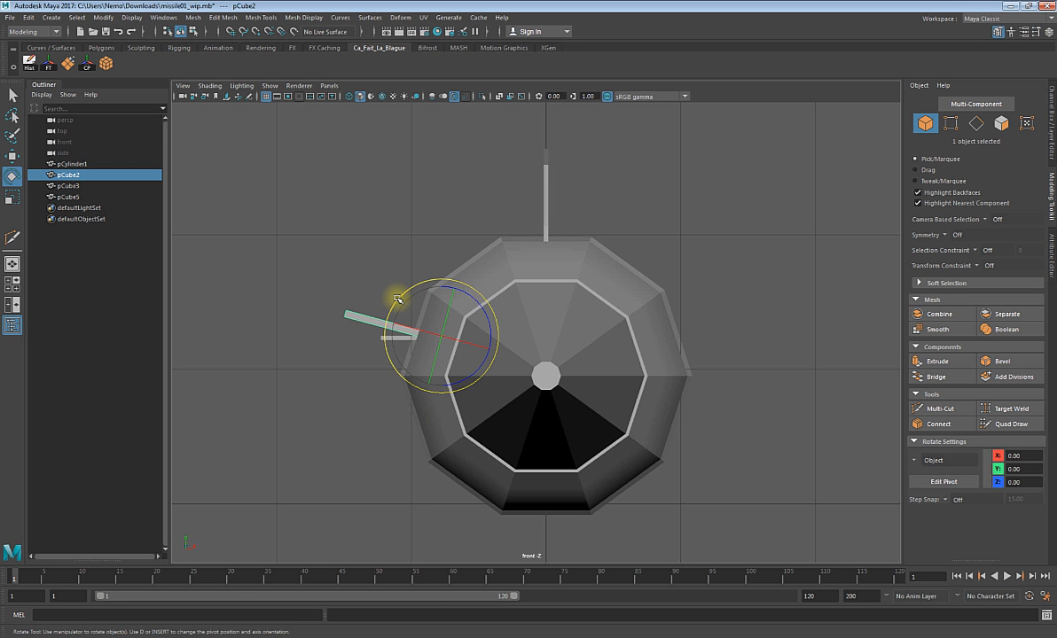
- Undo the side fin's rotation, rotate the fin about Z to 75 degrees again, and return to the perspective view
key("ctrl+z")
key("ctrl+z")
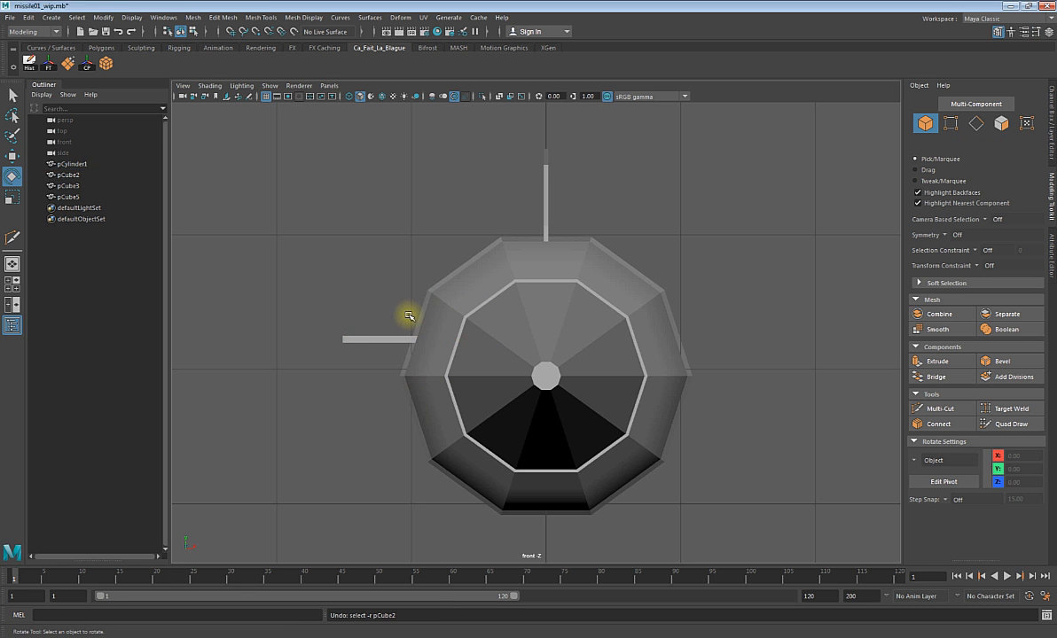
left_click(358, 342)
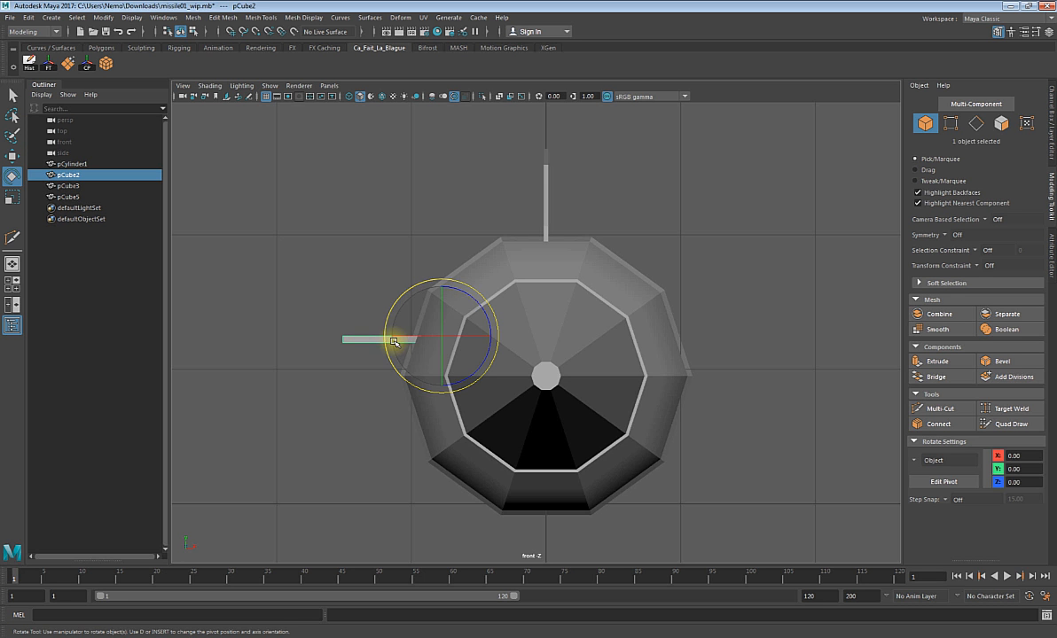
mouse_move(473, 298)
left_mouse_down()
mouse_move(478, 318)
mouse_move(477, 306)
left_mouse_up()
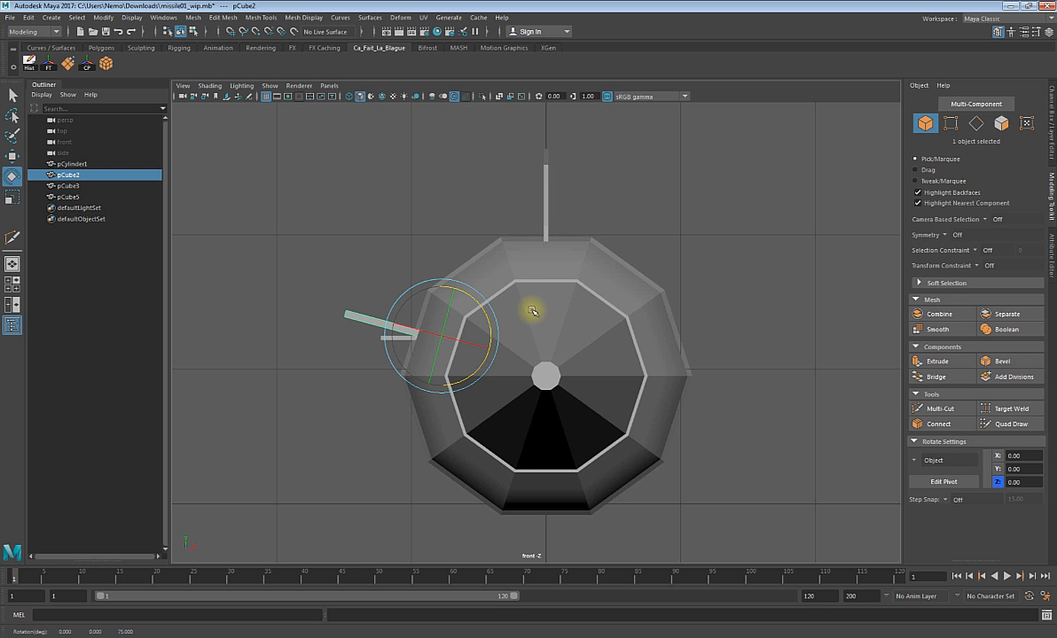
key("space")
key("space")
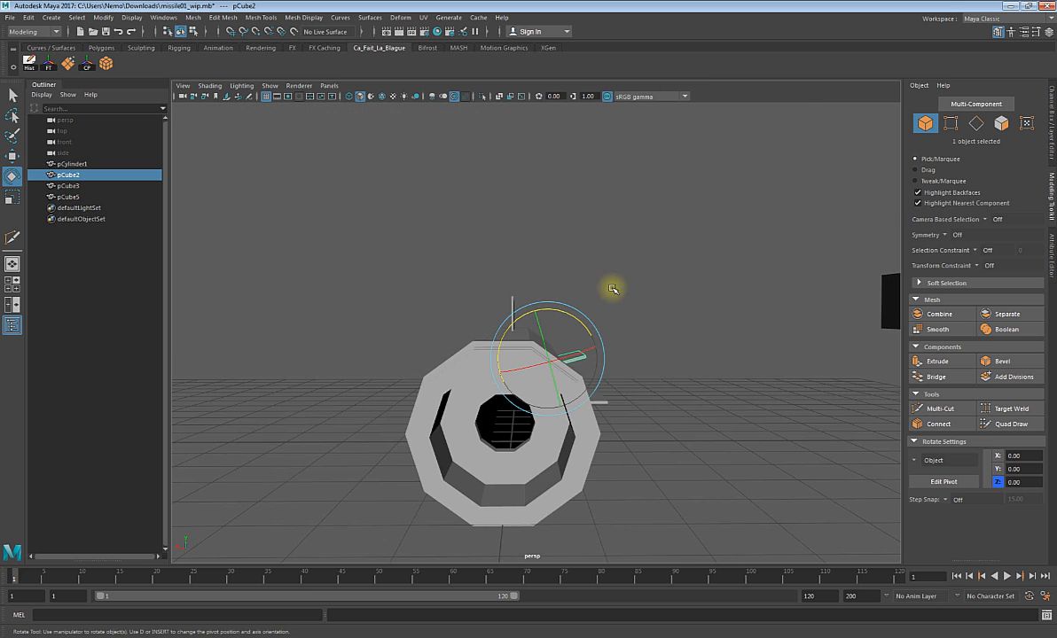
- Select the missile body and isolate it in the perspective view
left_click_drag(656, 292, 567, 283, "alt")
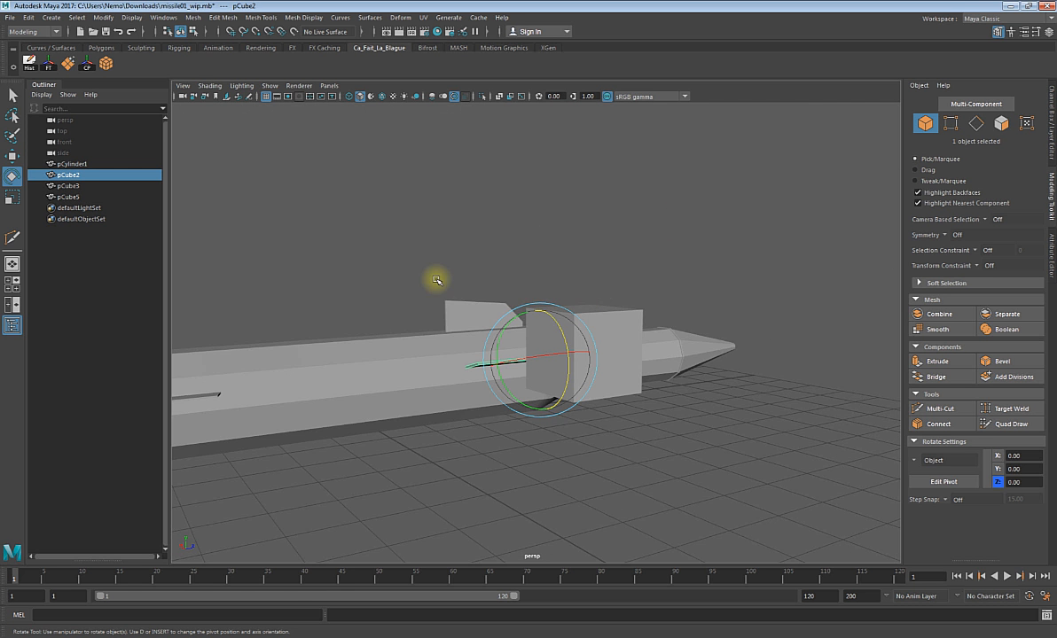
left_click_drag(421, 266, 498, 297, "alt")
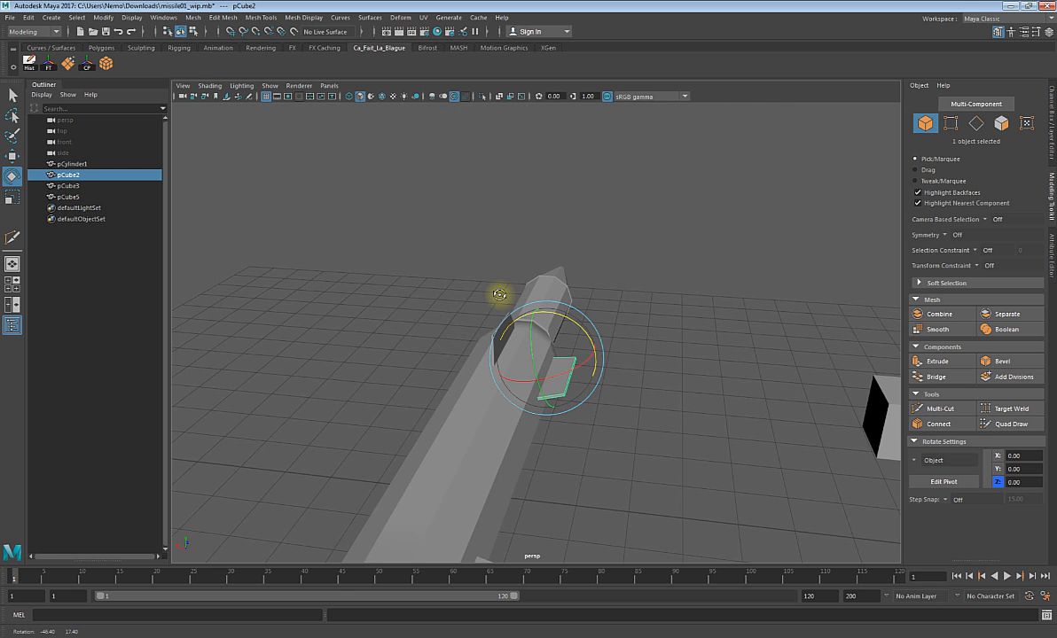
key("w")
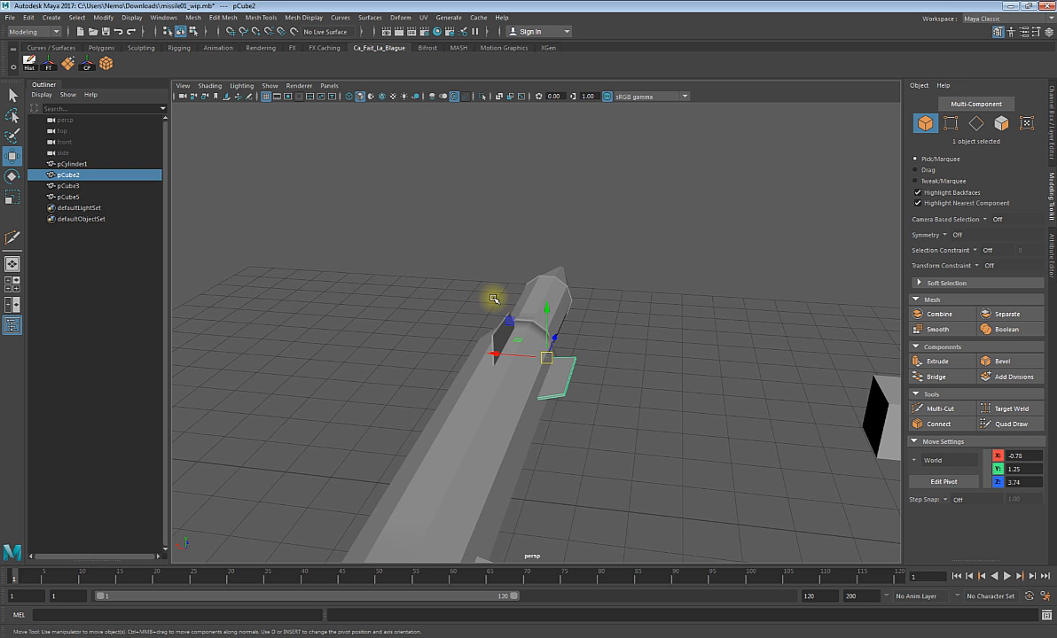
left_click(523, 263)
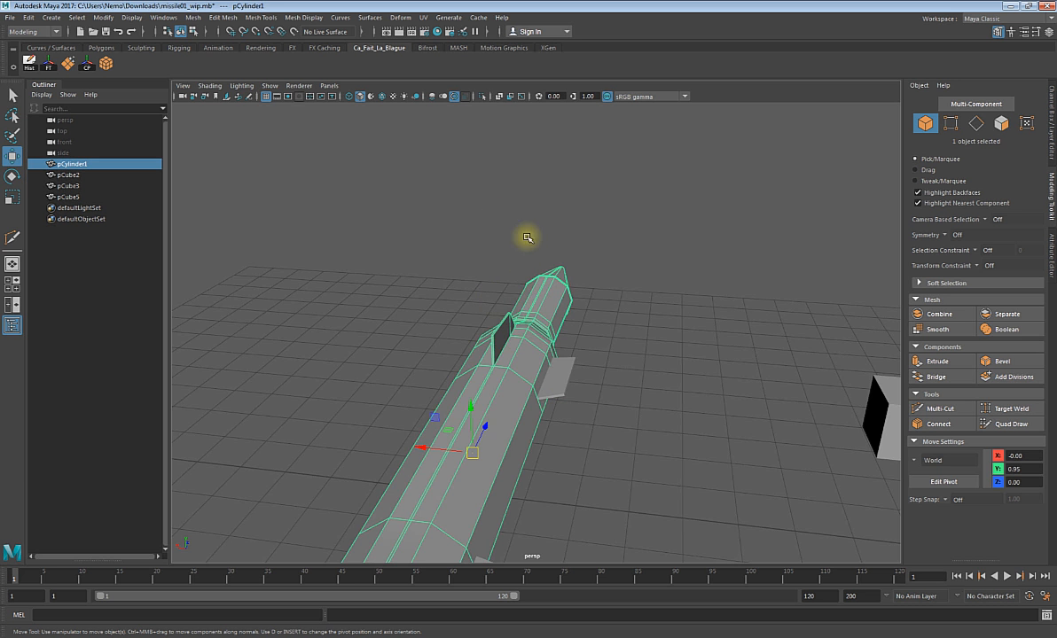
left_click(481, 95)
left_click_drag(497, 266, 510, 281, "alt")
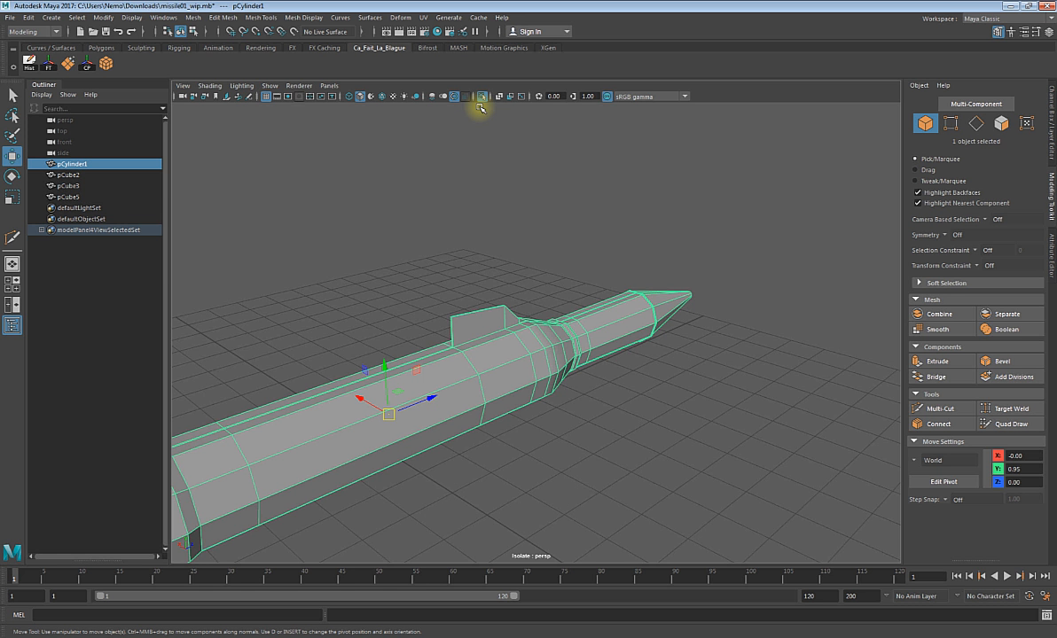
- Insert a centered lengthwise edge loop along the body's upper side face with Connect, and bevel it at fraction 0.5
scroll(496, 108, "down", 3)
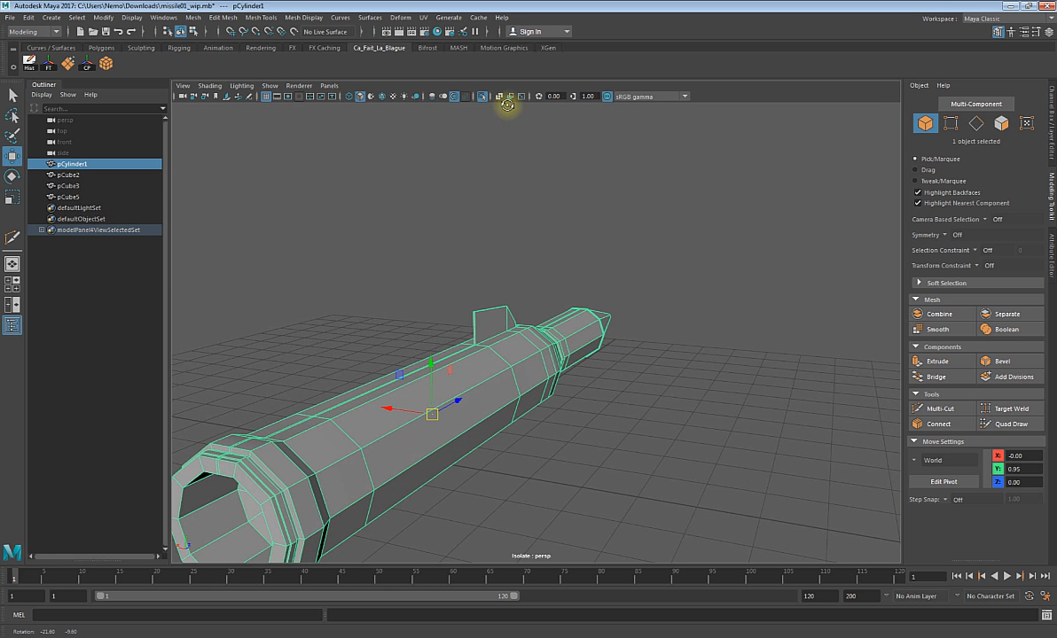
scroll(516, 248, "down", 3)
scroll(519, 284, "up", 6)
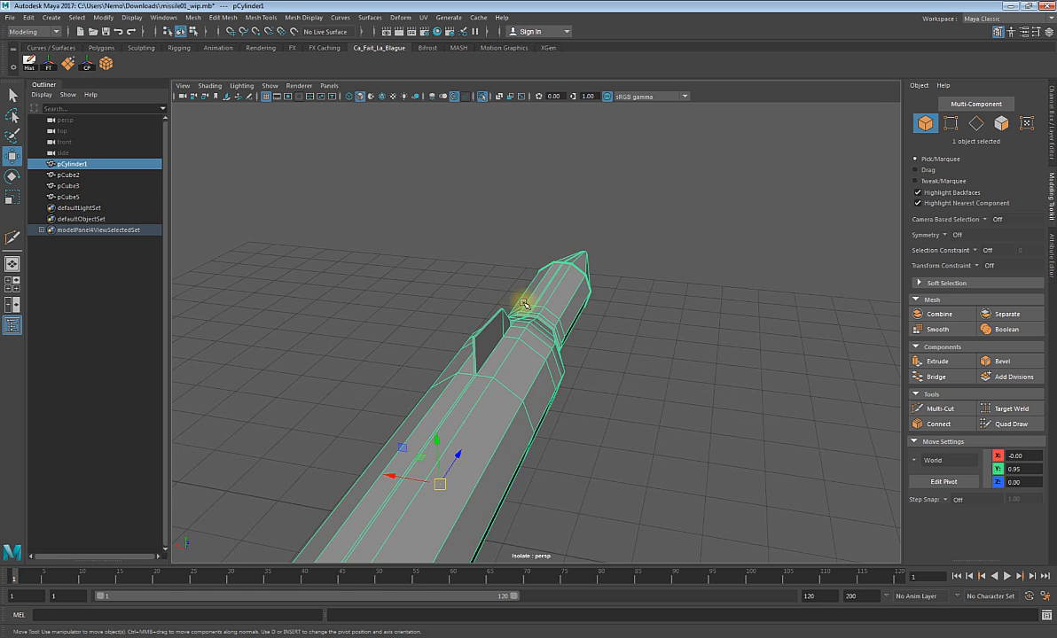
right_click_drag(501, 344, 502, 302)
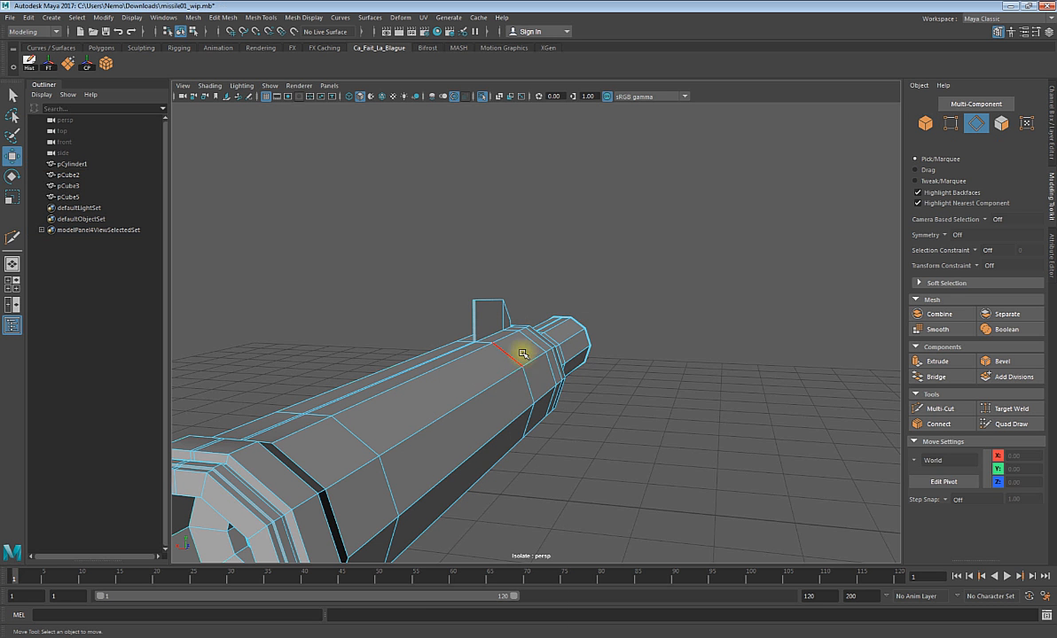
left_click(521, 384)
left_click(940, 425)
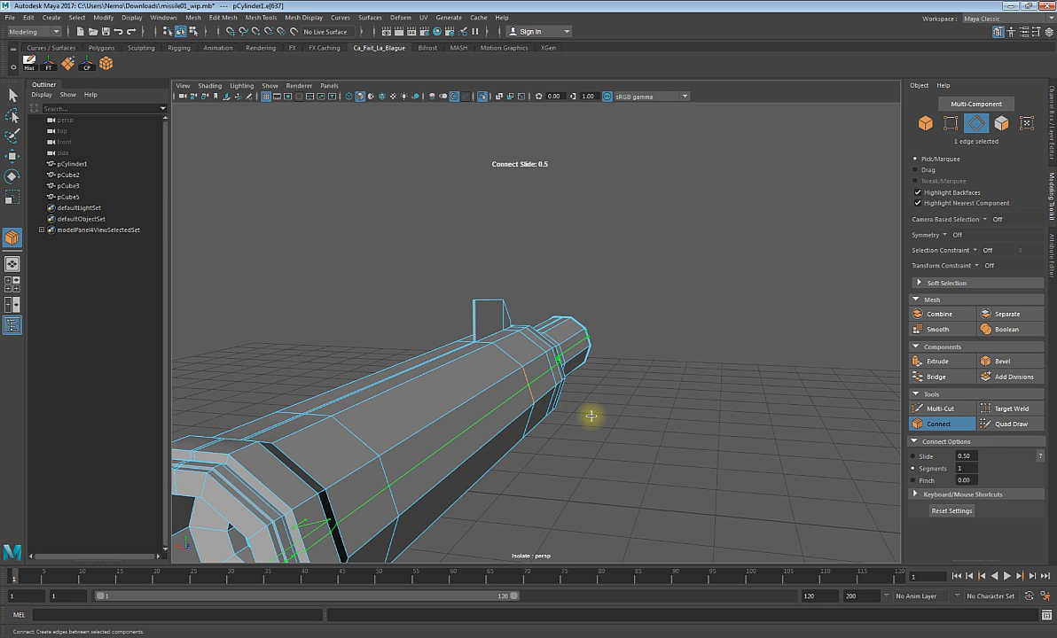
key("w")
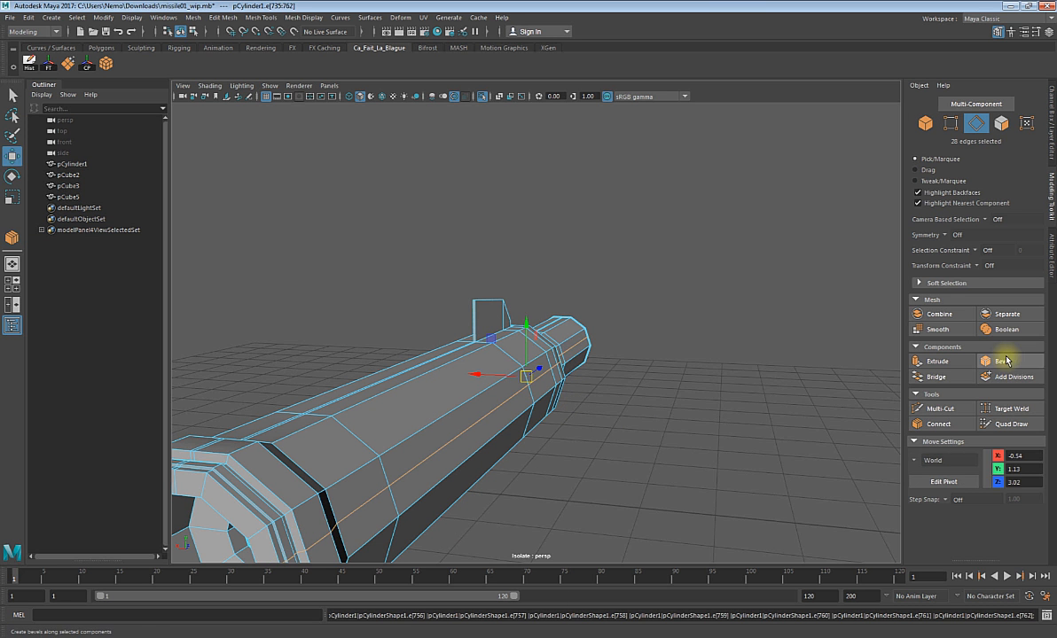
left_click(1006, 362)
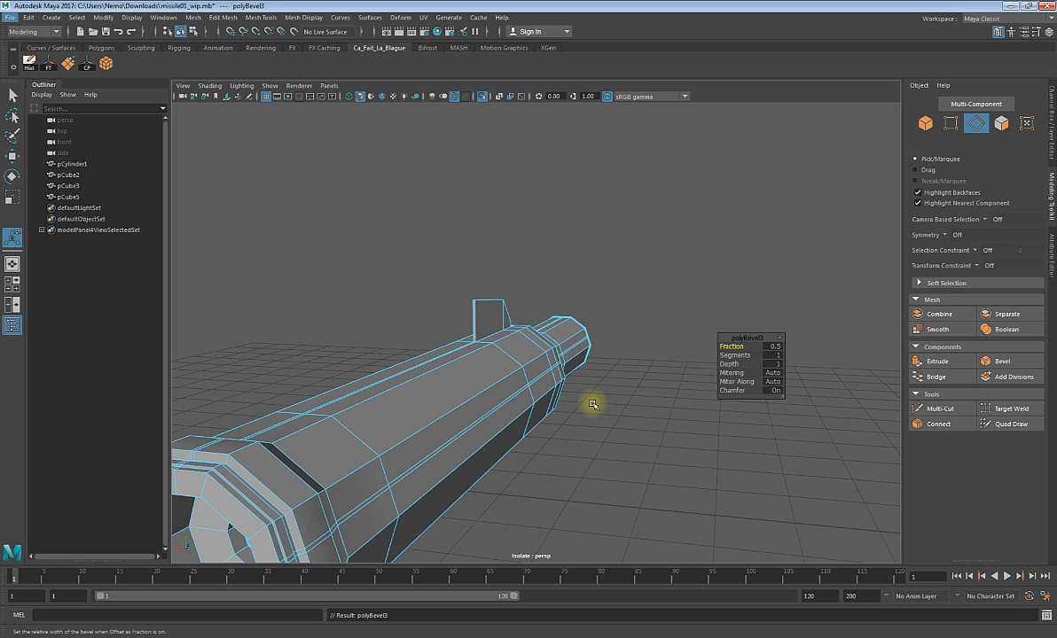
- Extrude the two narrow beveled faces on the body's side, level with the upper fin, to a thickness of 0.6
left_click_drag(628, 410, 460, 335, "alt")
right_click_drag(457, 331, 457, 307)
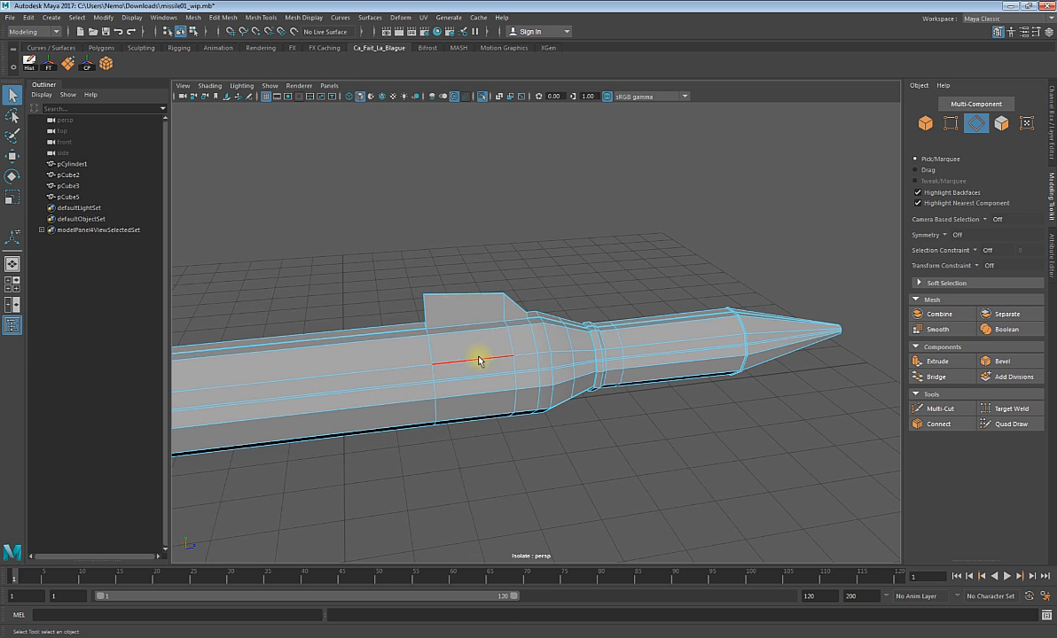
right_click_drag(476, 358, 493, 391, "alt")
key("F11")
left_click(521, 393)
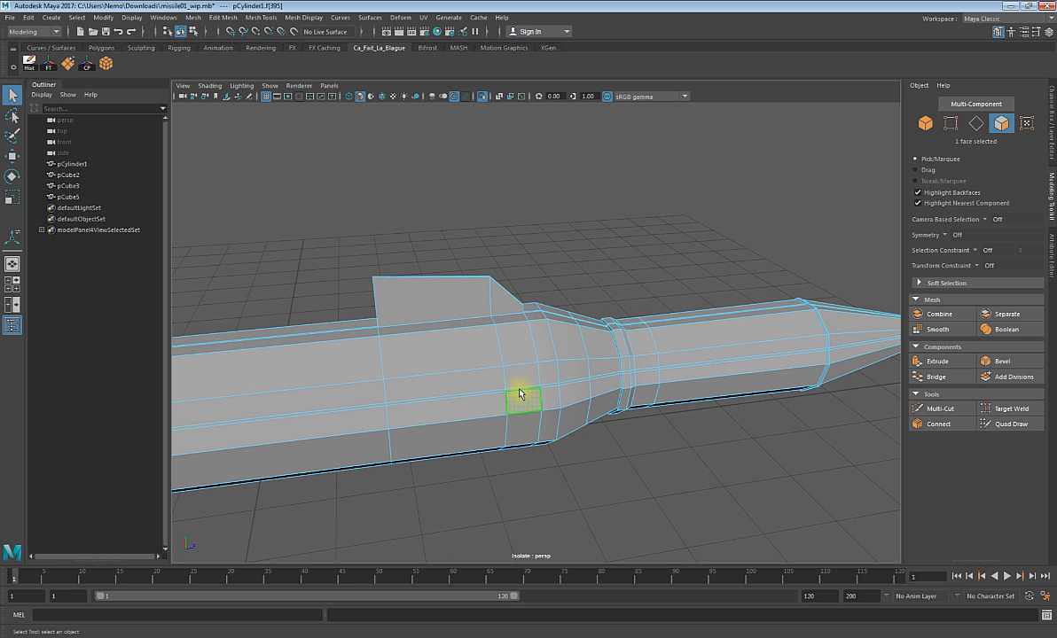
left_click(479, 393)
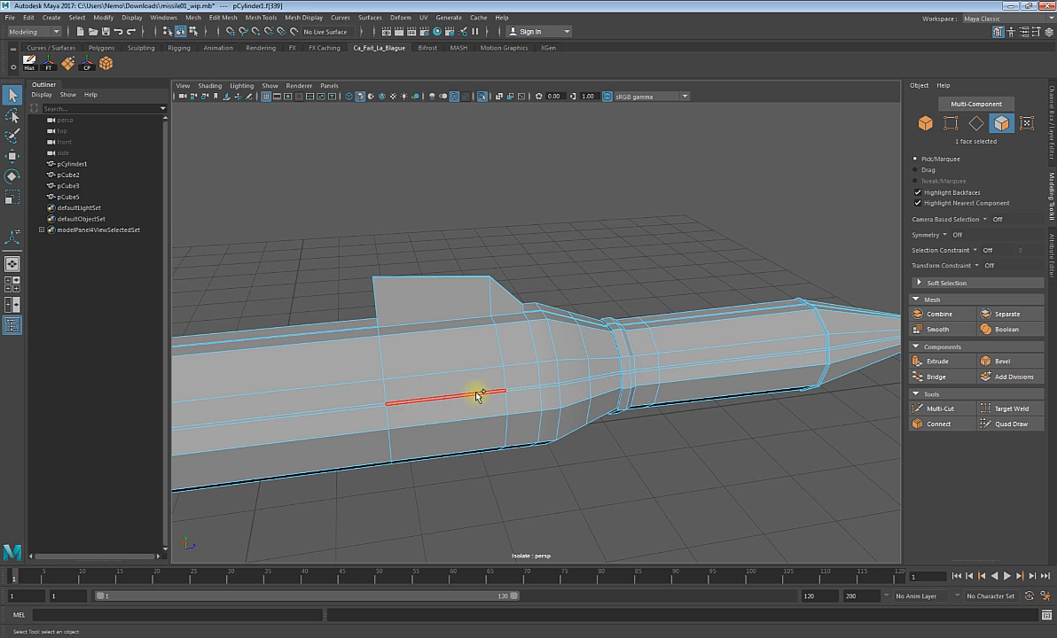
left_click_drag(476, 396, 698, 413, "alt")
key("ctrl+e")
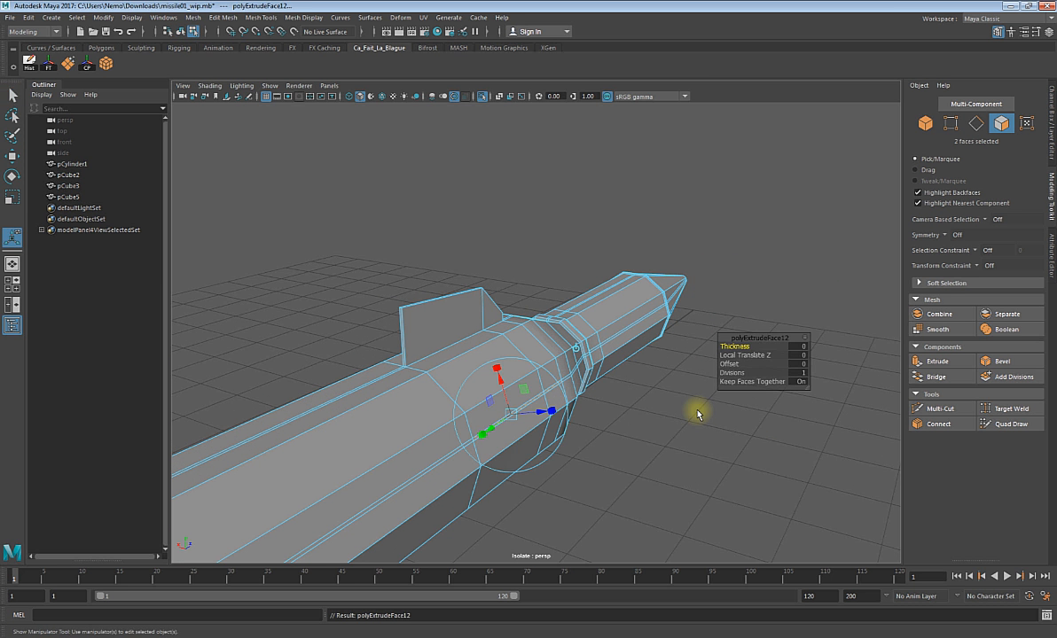
left_click_drag(749, 347, 662, 365)
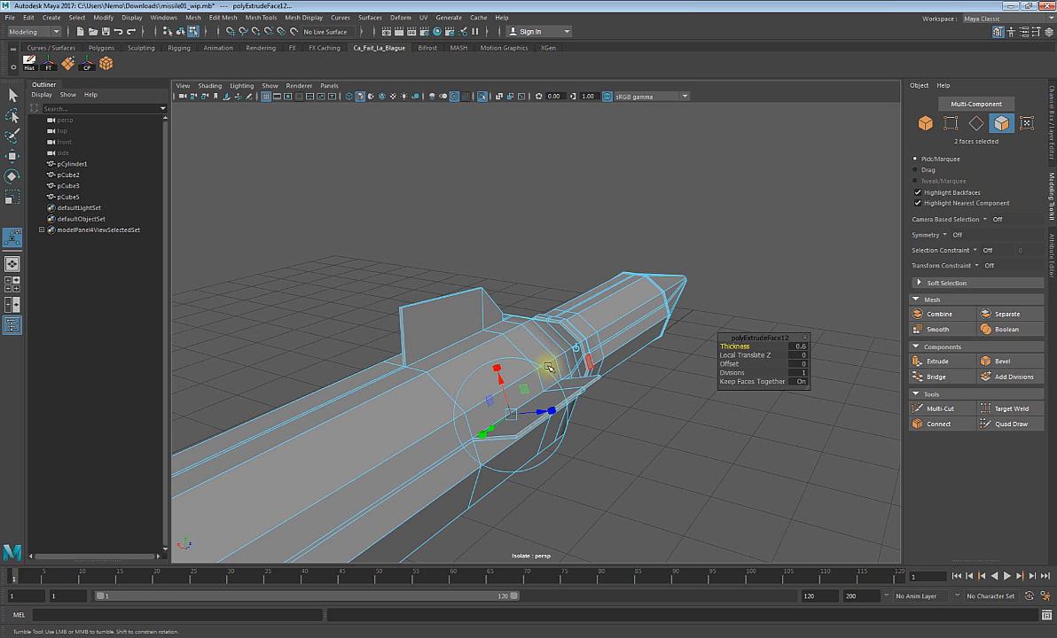
- Compare the extruded side fin with the separate fins pCube3 and pCube2 in the front view, and return to perspective
left_click_drag(547, 365, 615, 404, "alt")
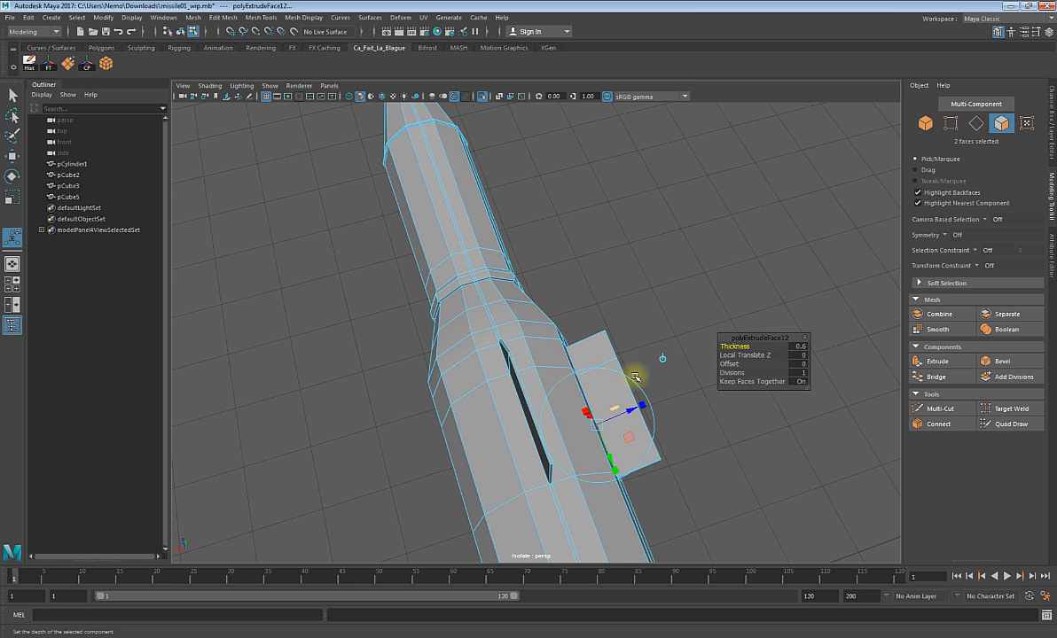
key("space")
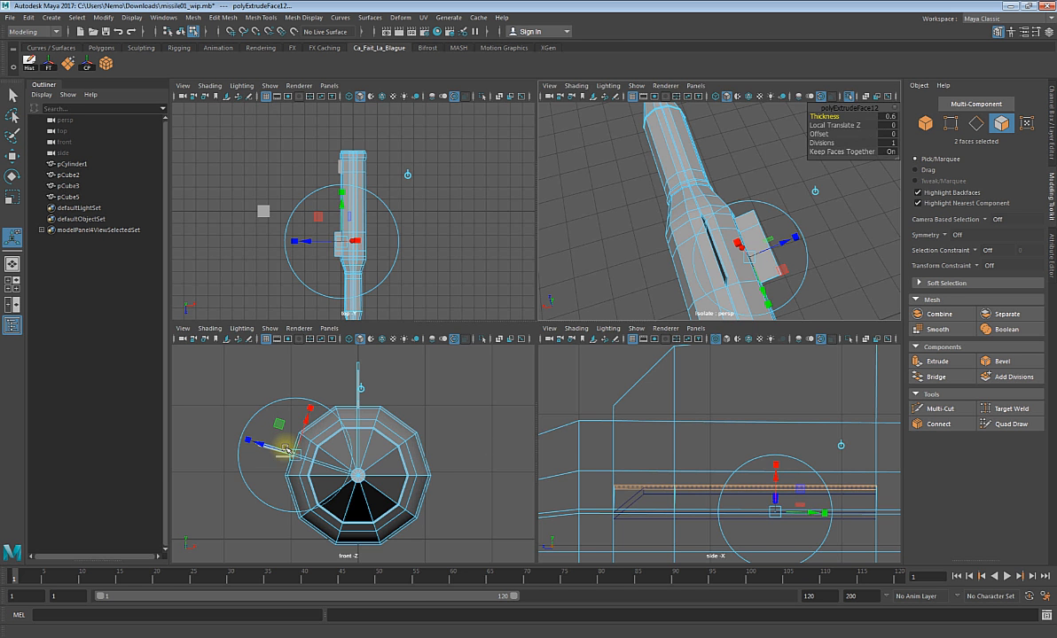
key("space")
scroll(378, 329, "up", 6)
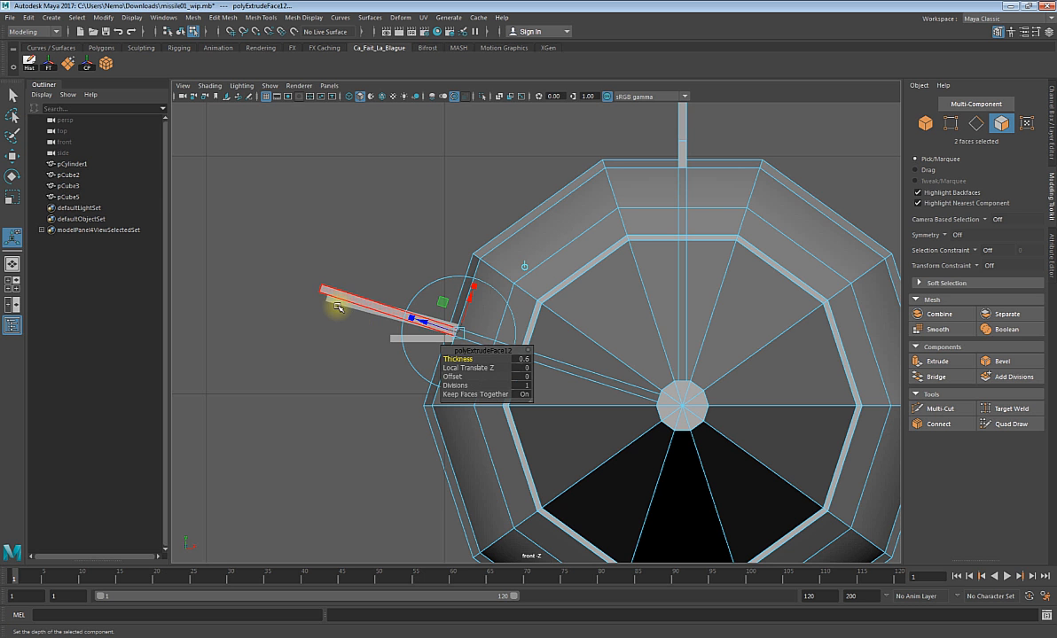
left_click(70, 187)
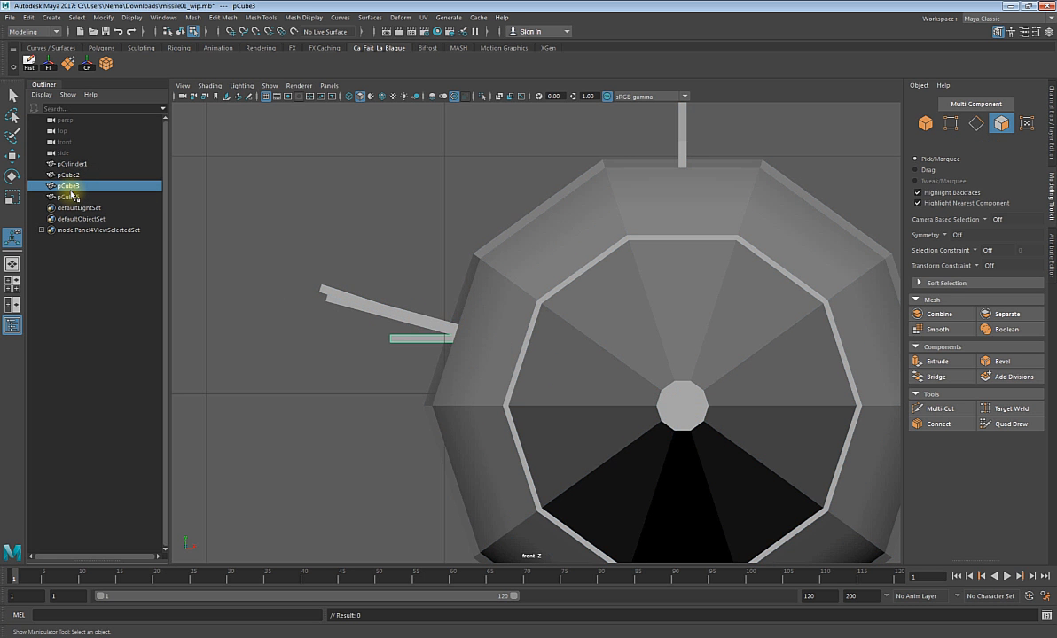
left_click(71, 174)
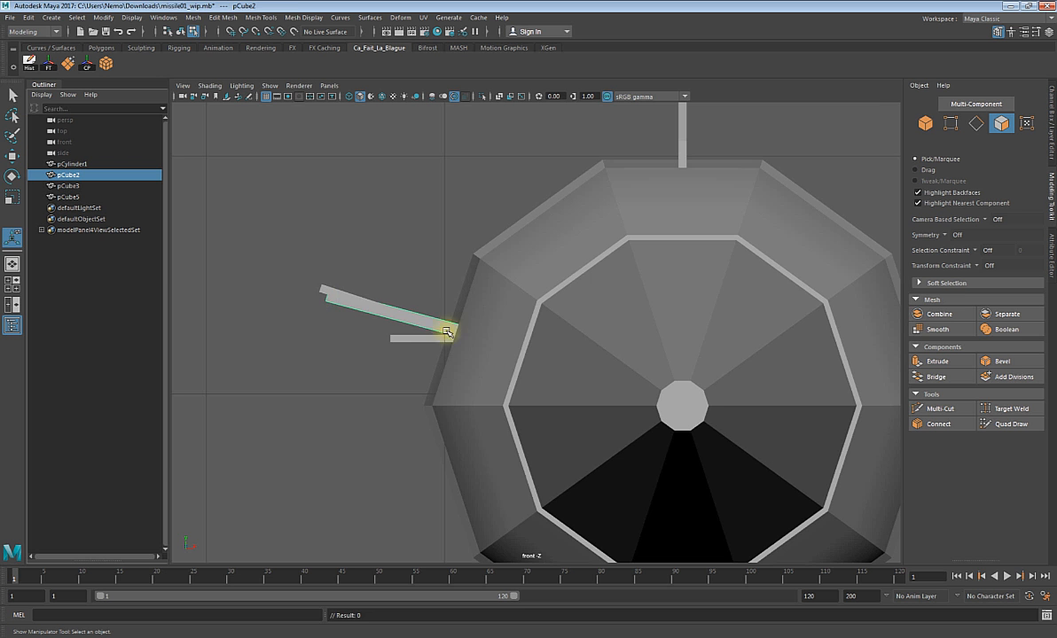
left_click(335, 294)
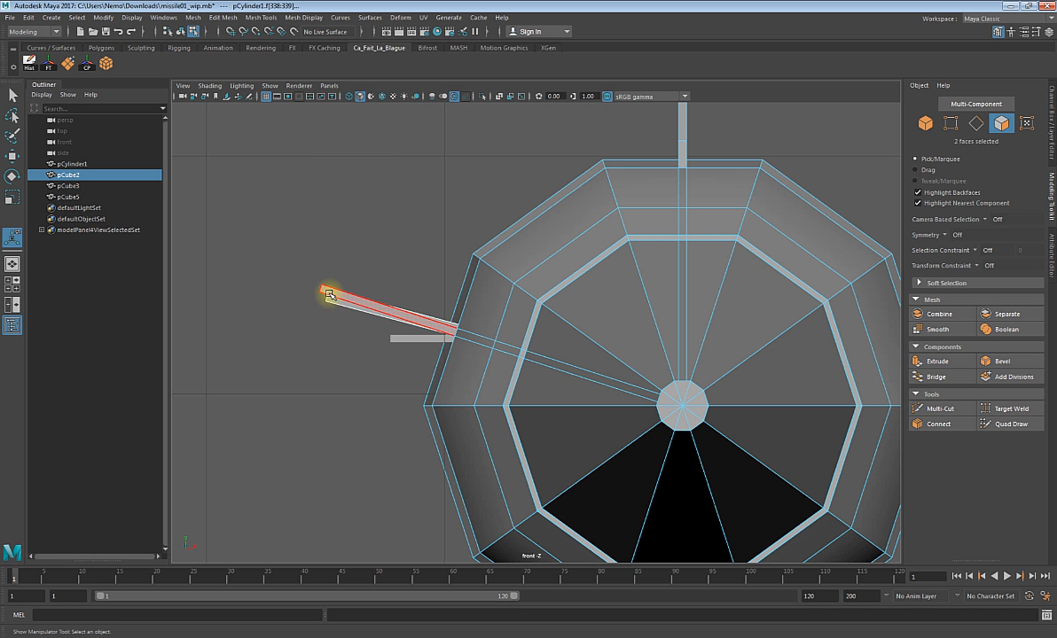
right_click_drag(295, 269, 264, 257)
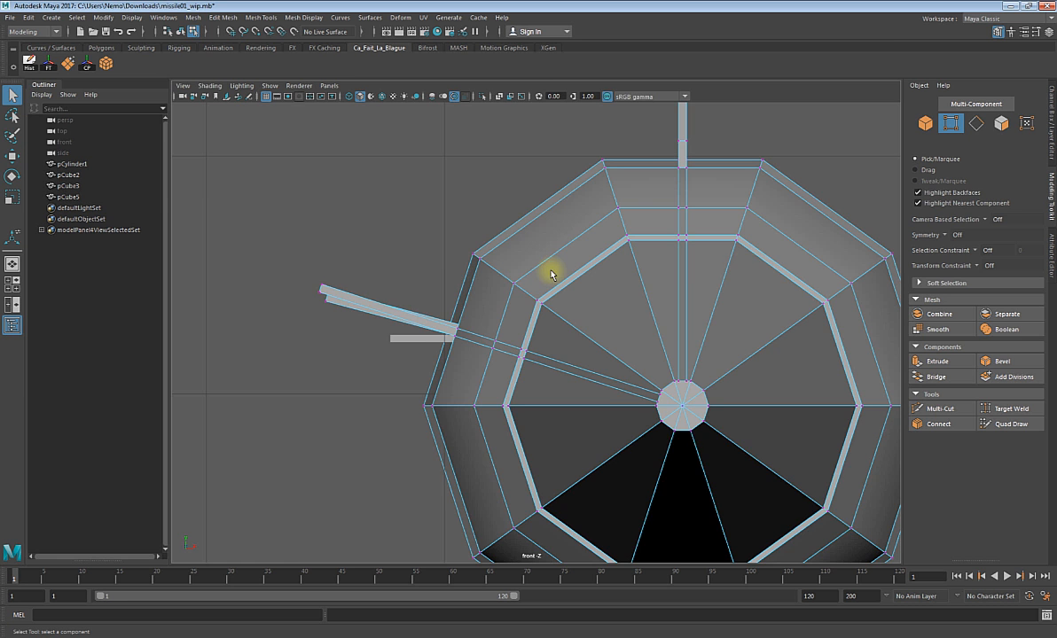
middle_click_drag(687, 278, 694, 418, "alt")
key("space")
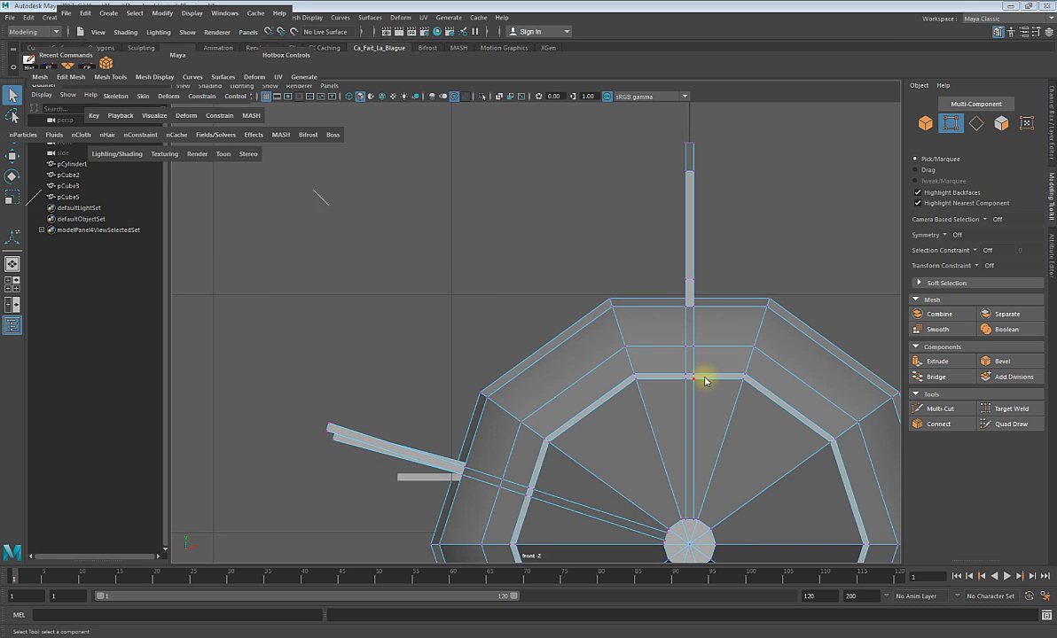
key("space")
- Bevel the outer front edge of the extruded side fin with a fraction of 1 to slope its front
left_click_drag(728, 240, 552, 205, "alt")
scroll(540, 342, "up", 5)
left_click_drag(539, 356, 532, 347, "alt")
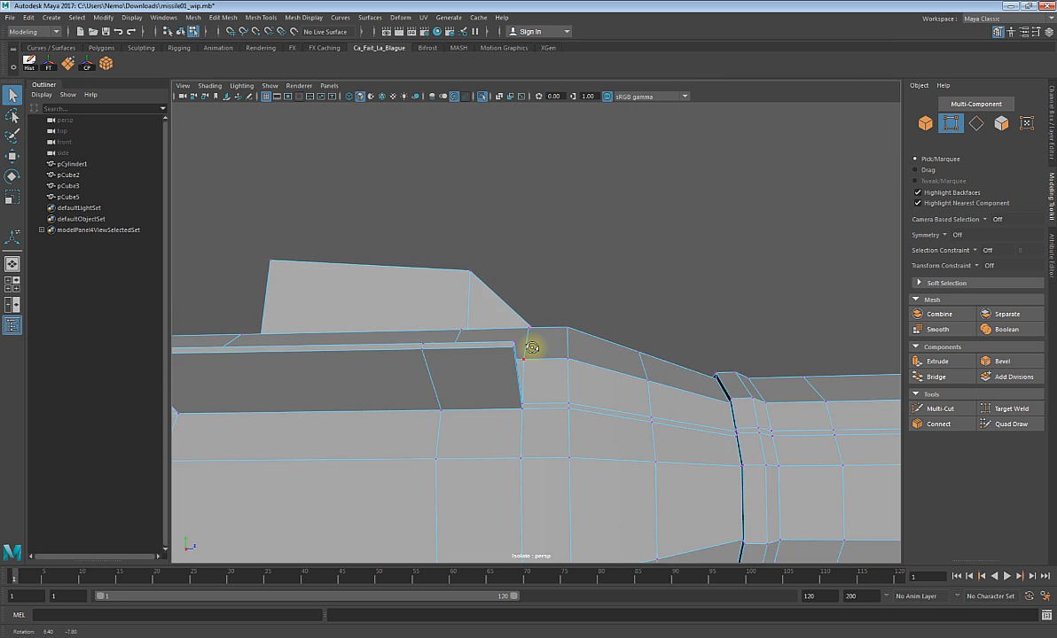
right_click_drag(483, 330, 484, 301)
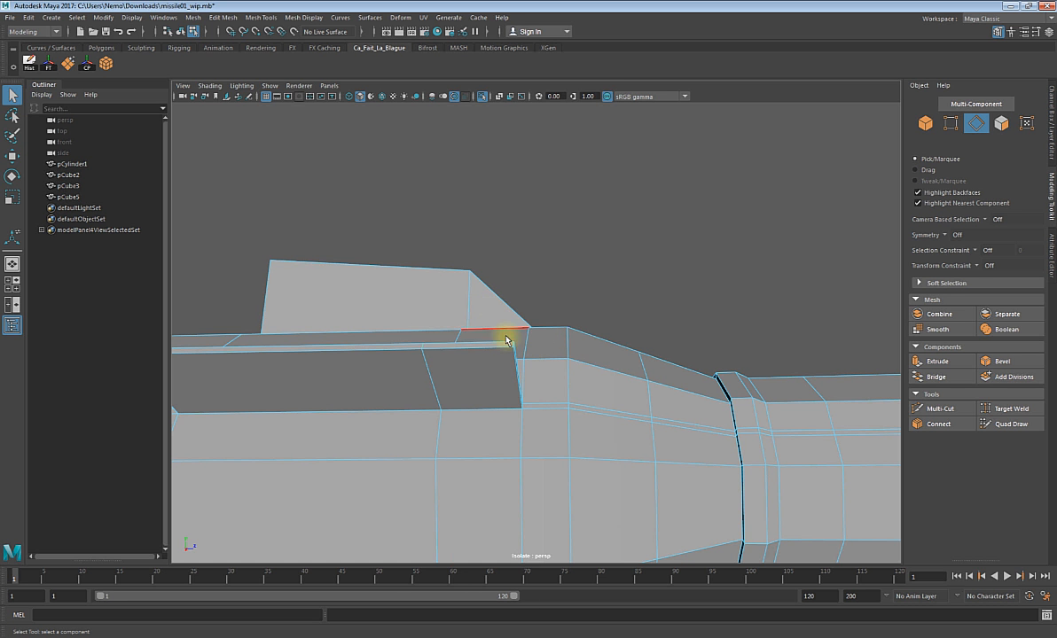
left_click_drag(558, 366, 490, 385, "alt")
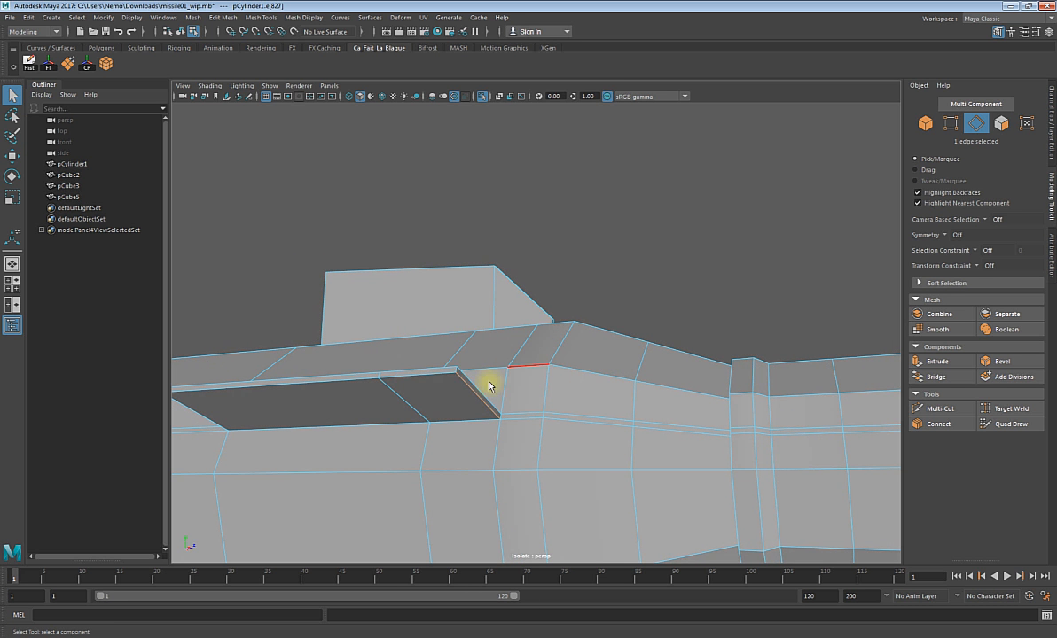
left_click(1003, 362)
left_click_drag(564, 363, 581, 342, "alt")
left_click_drag(734, 348, 781, 351)
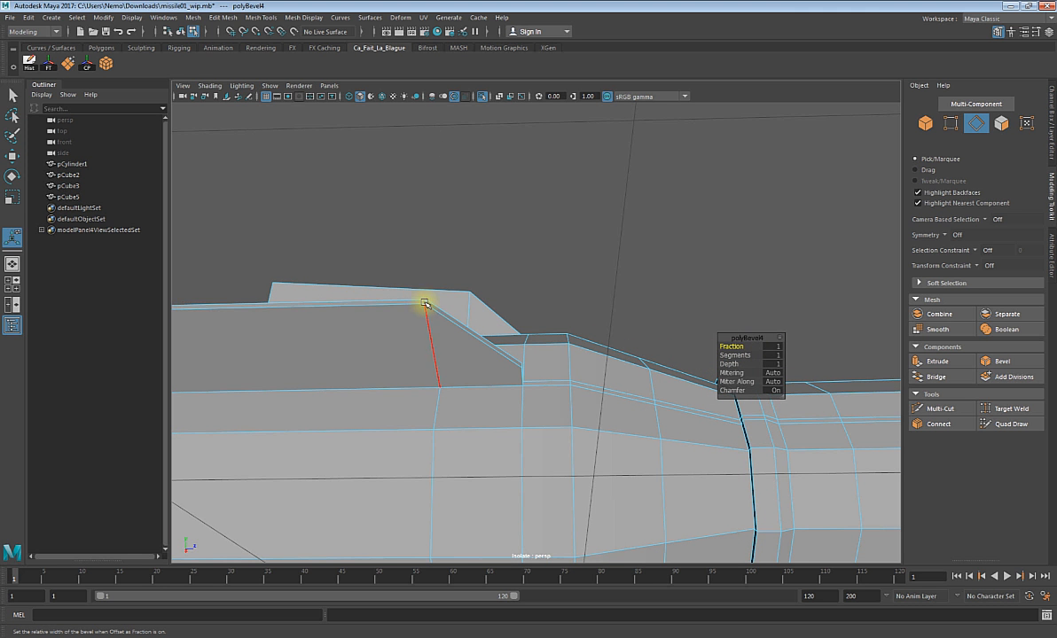
- Select the vertex at the side fin's outer corner, where the slope begins, with the Move tool
left_click_drag(424, 308, 543, 412, "alt")
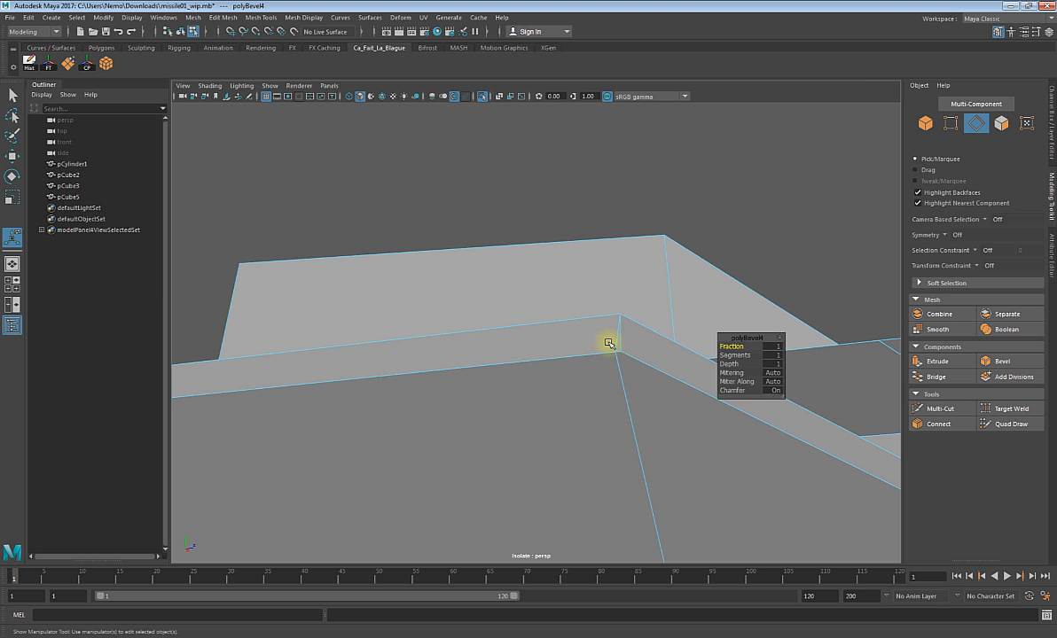
scroll(609, 344, "up", 8)
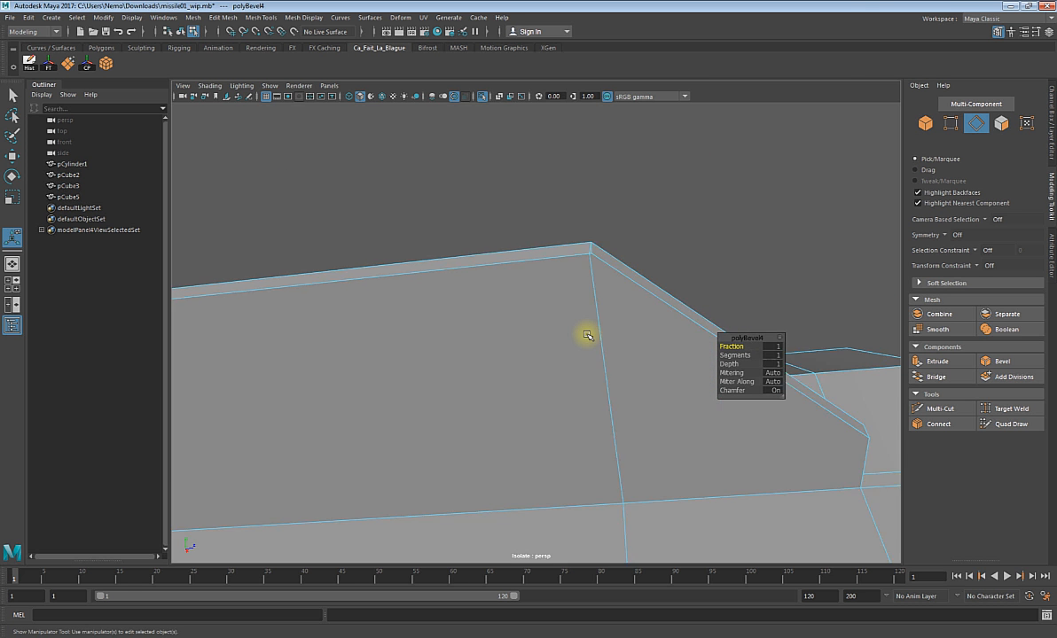
scroll(587, 335, "down", 4)
mouse_move(585, 333)
left_mouse_down("alt")
mouse_move(538, 370)
mouse_move(493, 371)
mouse_move(574, 363)
mouse_move(588, 344)
mouse_move(588, 286)
mouse_move(590, 358)
mouse_move(577, 342)
left_mouse_up("alt")
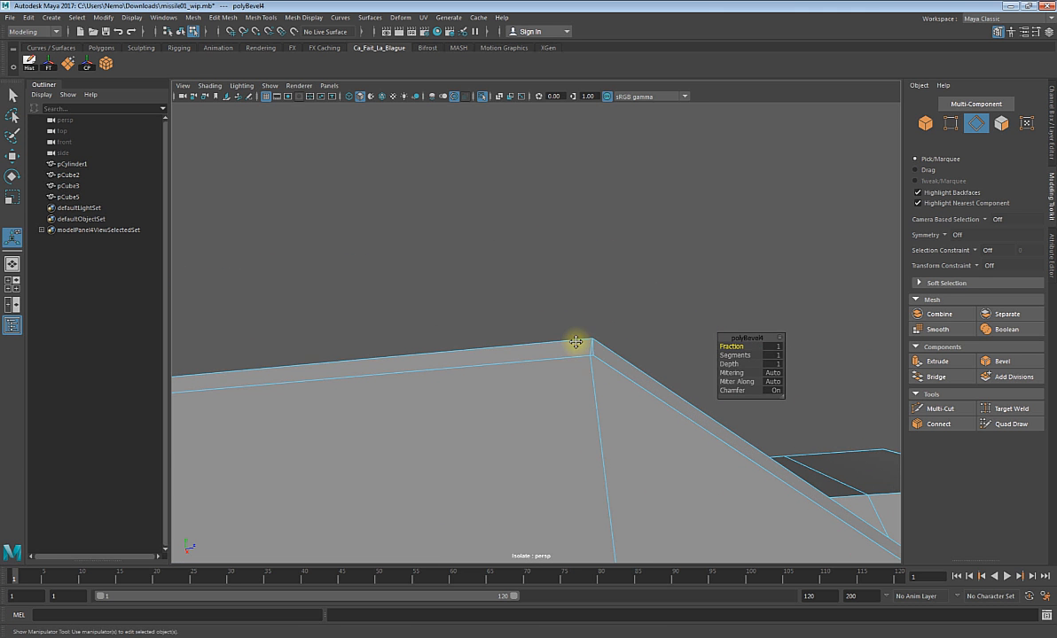
key("w")
right_click_drag(590, 353, 551, 335)
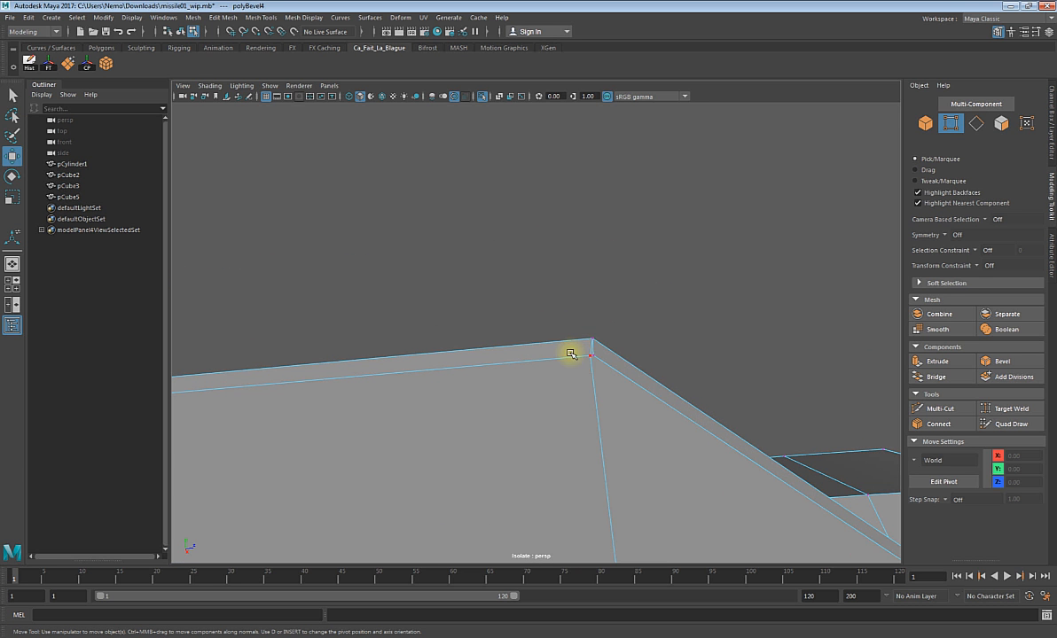
left_click(599, 357)
scroll(662, 399, "up", 3)
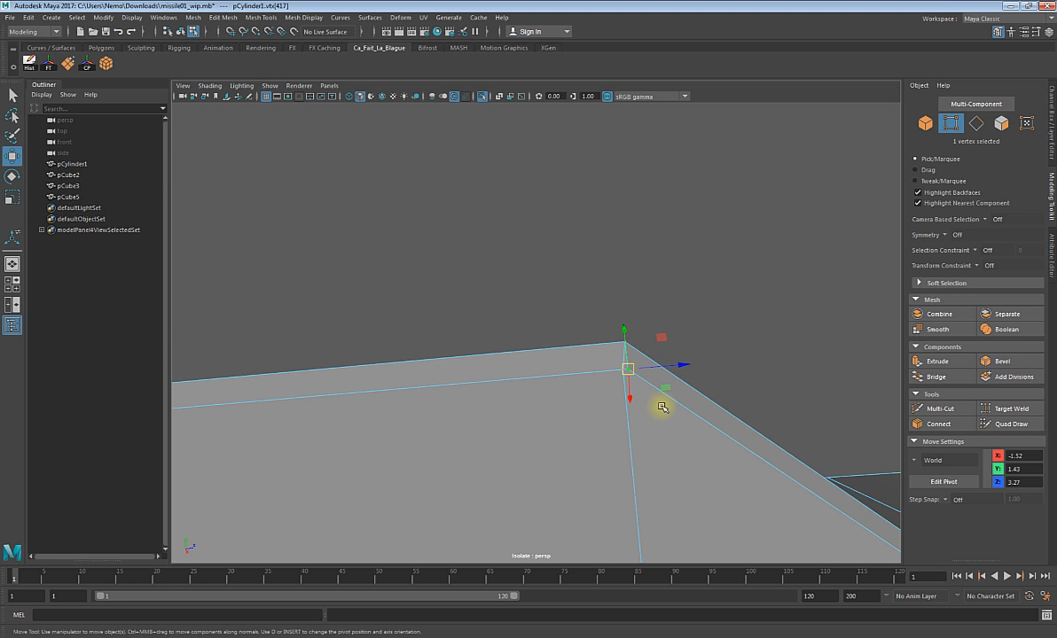
- Select the close-lying vertices at the outer front corner of the missile's side fin
left_click_drag(627, 370, 658, 385)
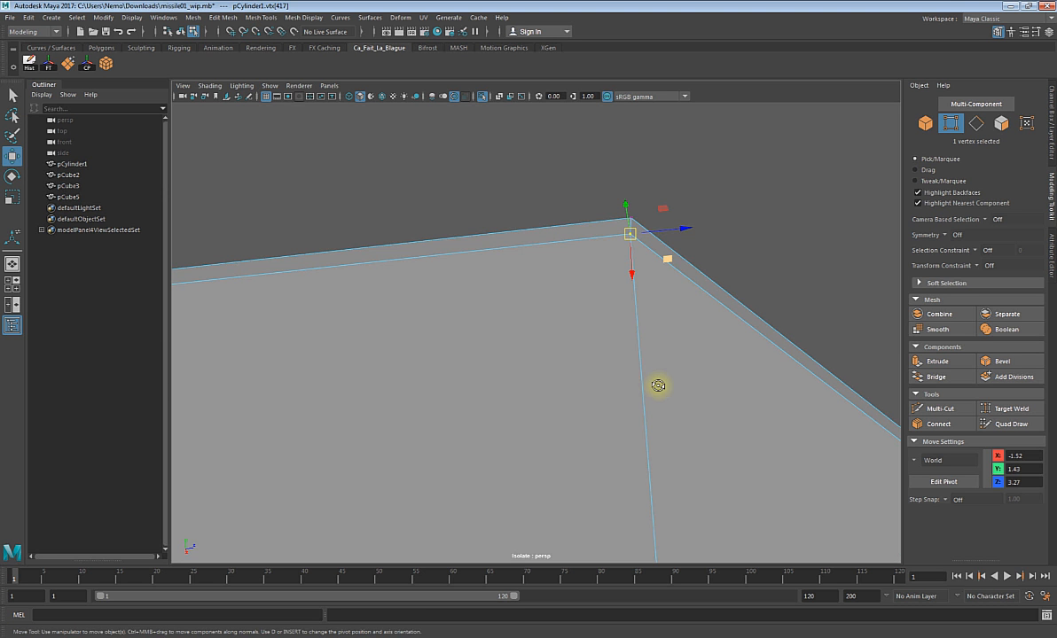
left_click_drag(604, 187, 652, 260)
left_click_drag(697, 320, 629, 337, "alt")
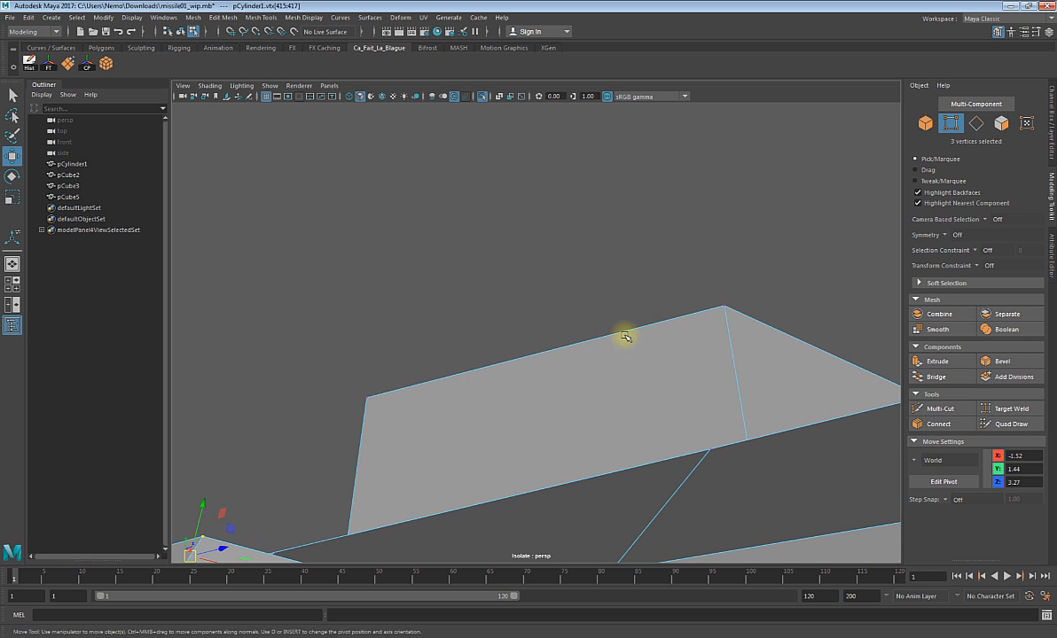
middle_click_drag(596, 335, 642, 284, "alt")
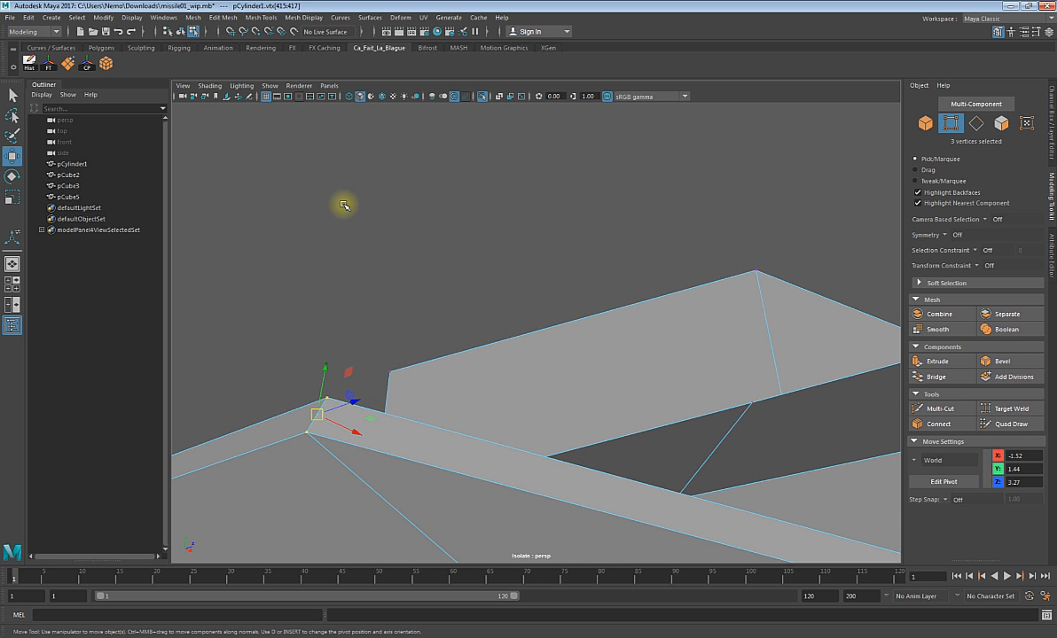
left_click_drag(344, 204, 410, 269)
left_click_drag(382, 340, 411, 322, "alt")
middle_click_drag(491, 239, 504, 272, "alt")
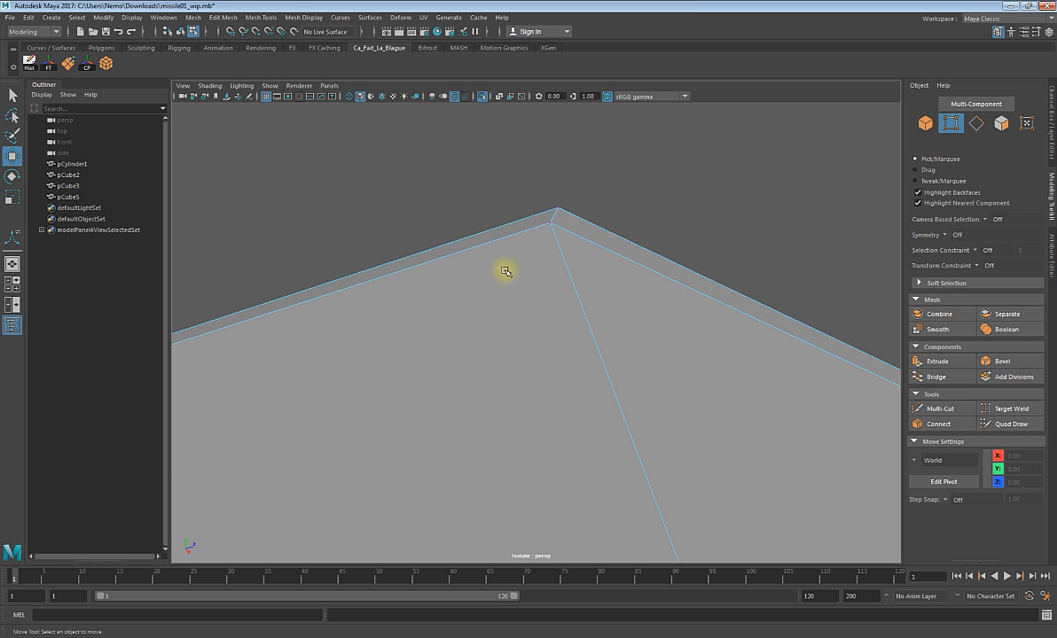
left_click_drag(508, 184, 561, 229)
left_click_drag(641, 262, 618, 273, "alt")
key("shift+m")
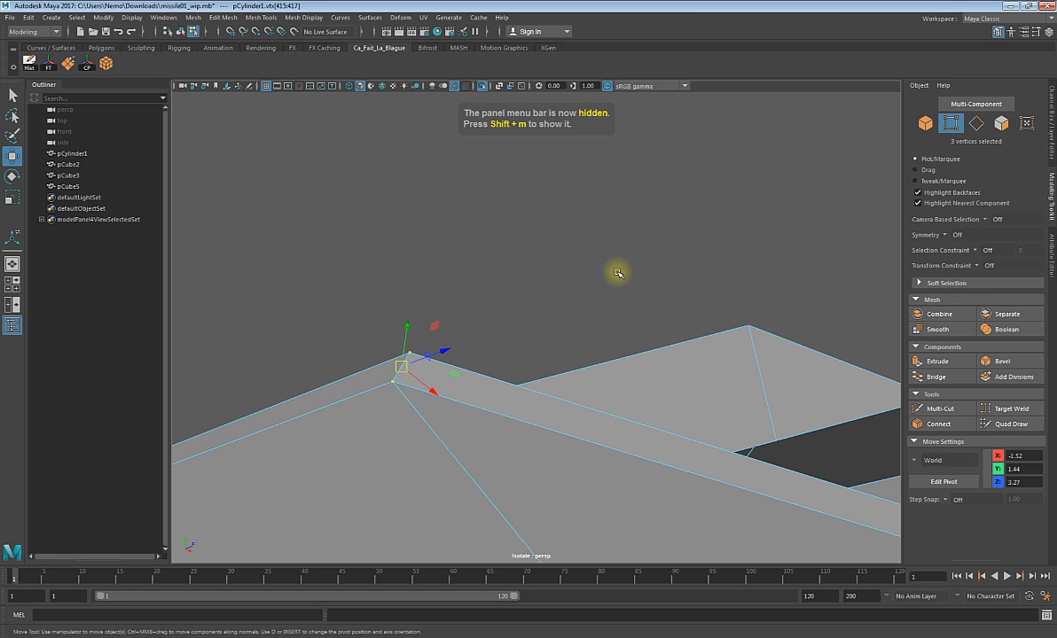
key("shift+m")
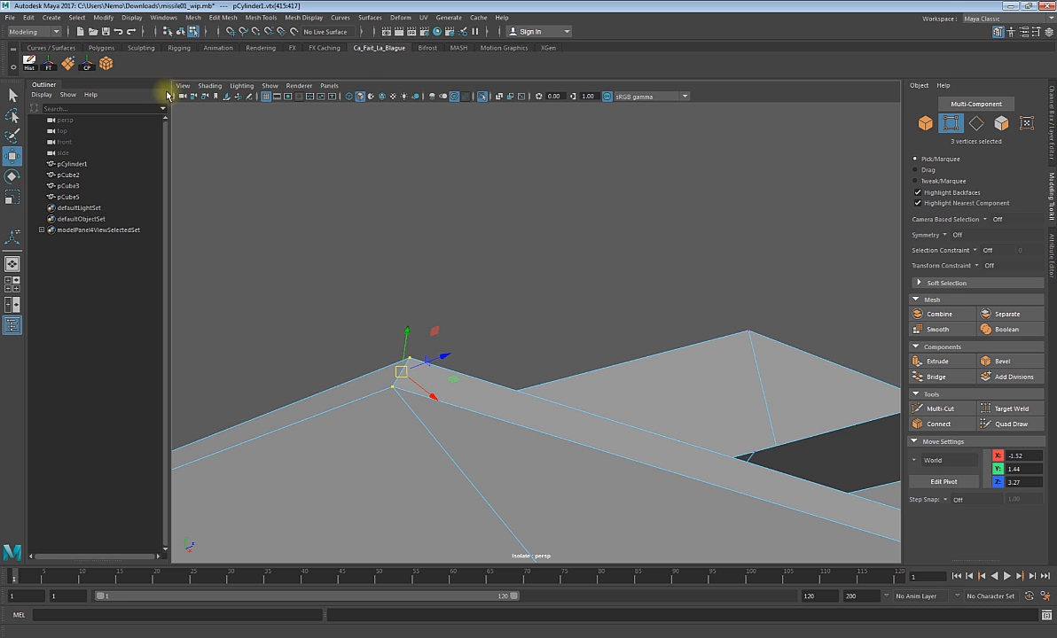
- Open the Hotkey Editor and search the application commands for "merge"
left_click(220, 18)
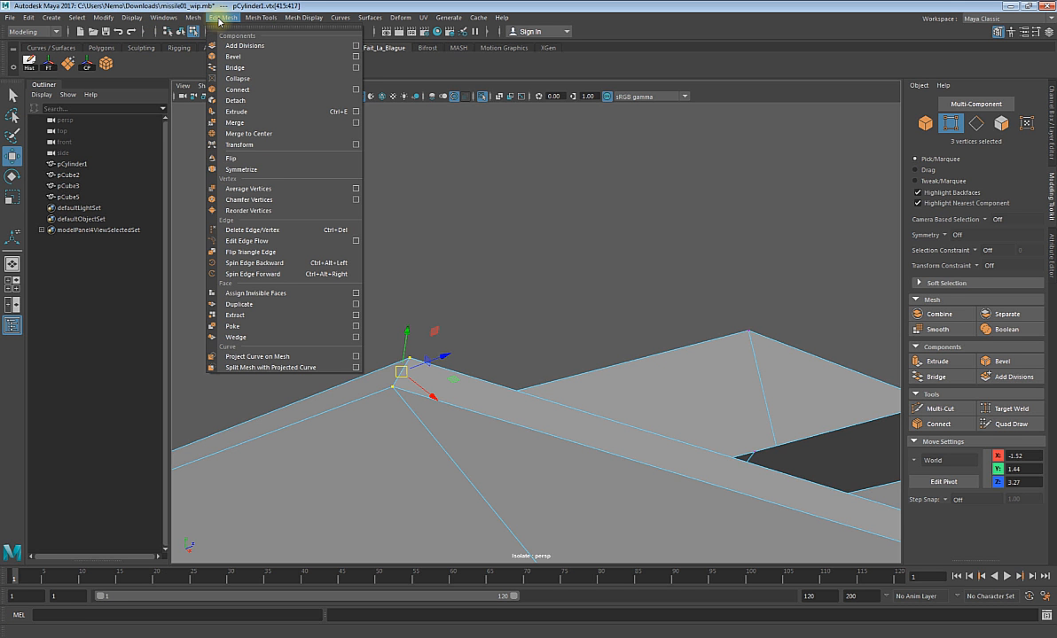
mouse_move(163, 18)
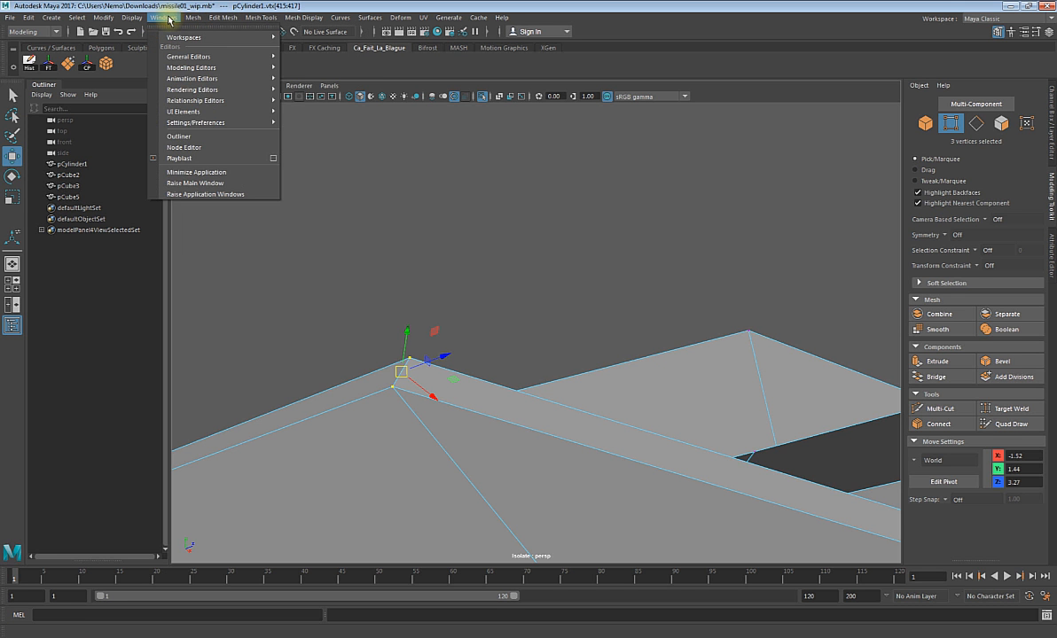
mouse_move(197, 124)
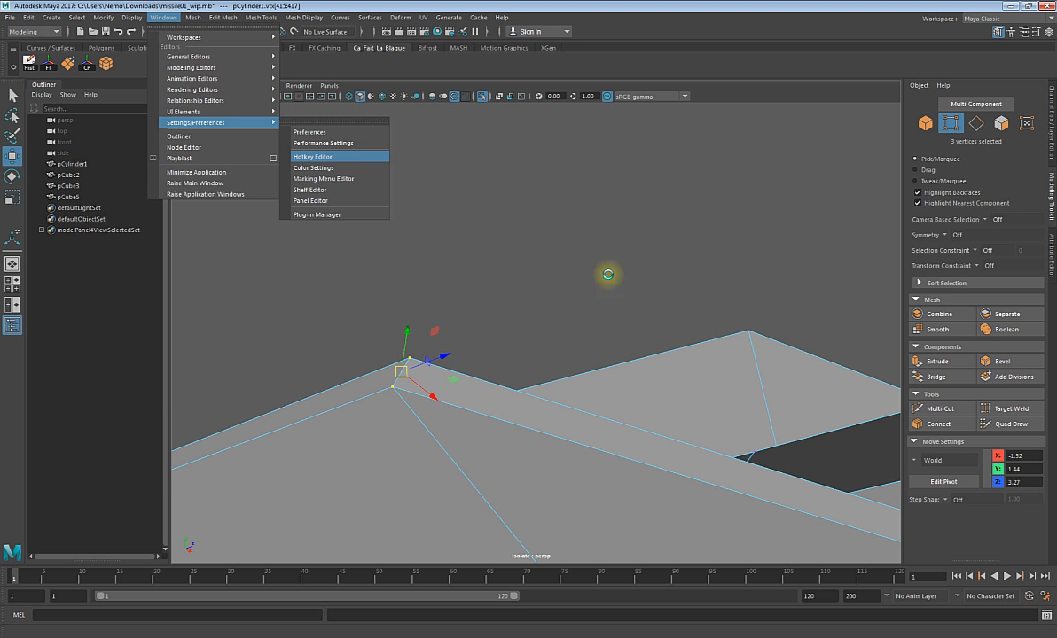
left_click(355, 157)
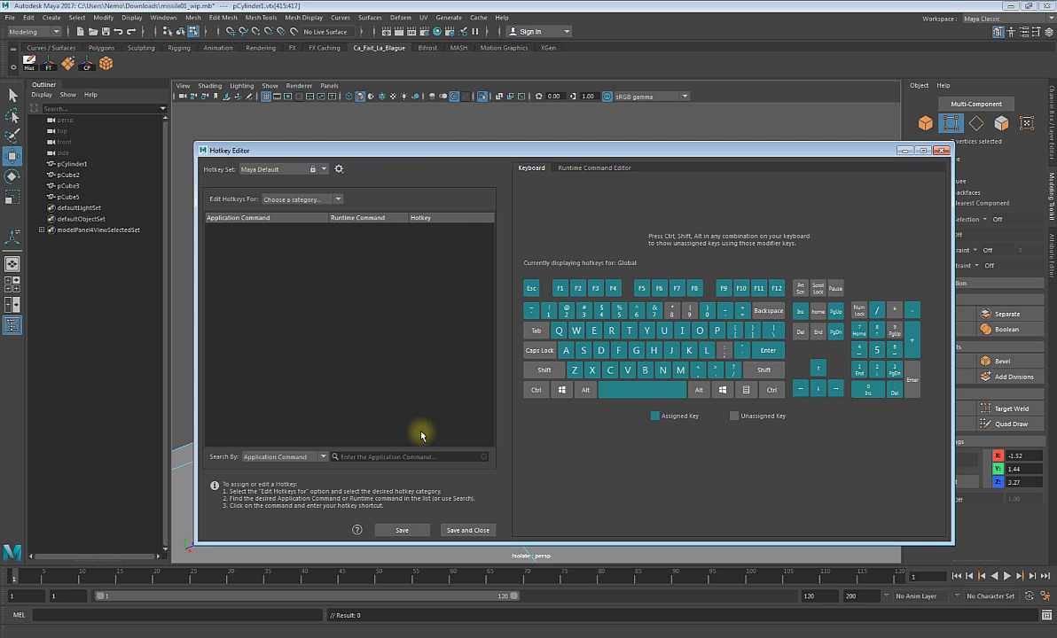
left_click(415, 457)
type("mer")
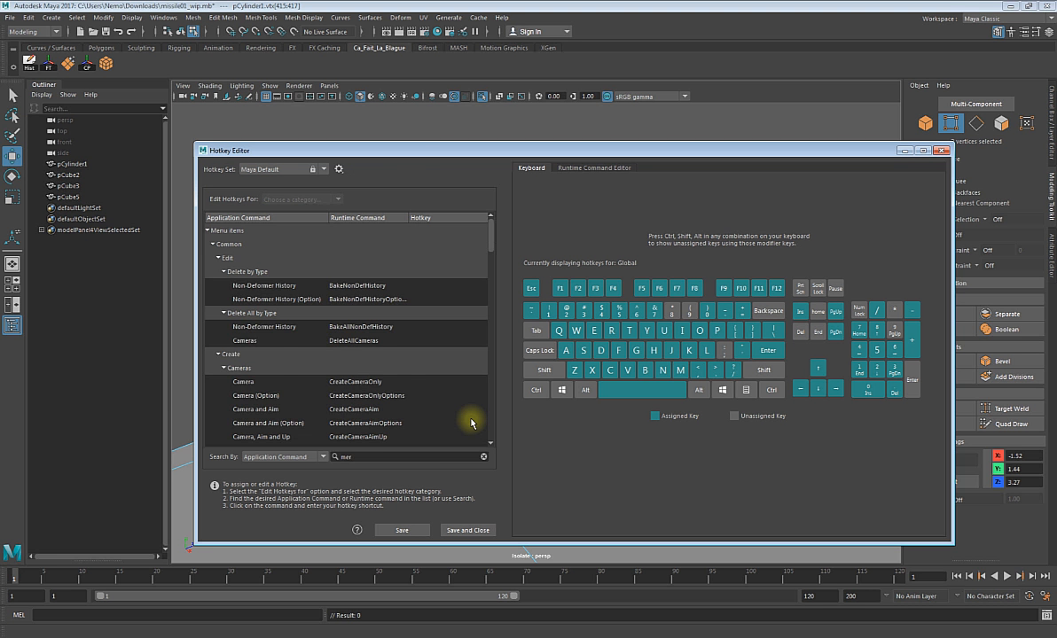
type("ge")
scroll(470, 422, "down", 5)
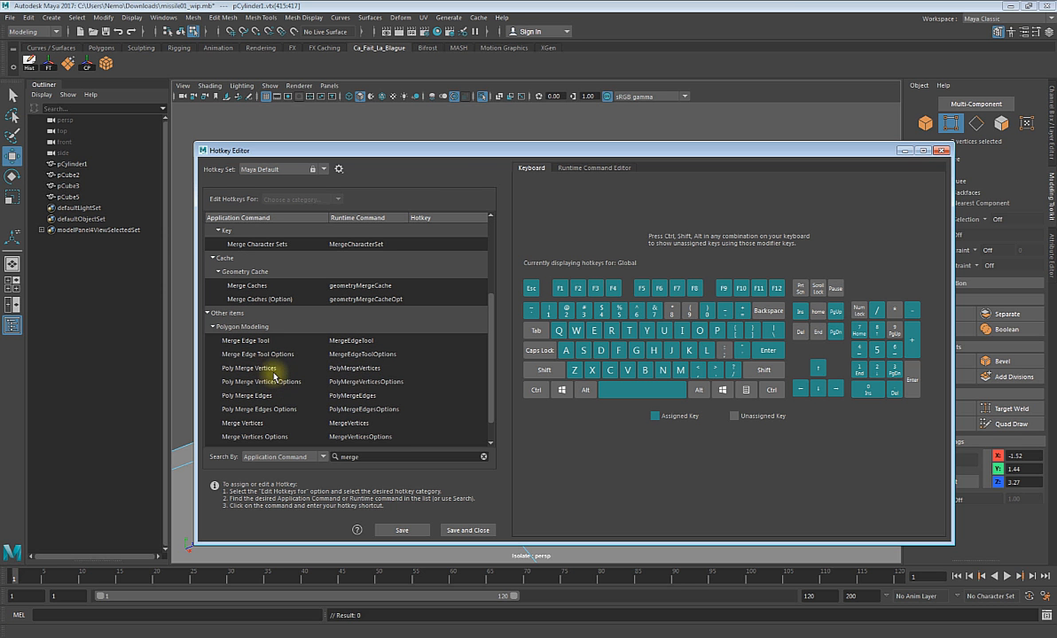
- Assign Shift+M to the Merge Vertices command, save the hotkey settings and close the Hotkey Editor
left_click(404, 370)
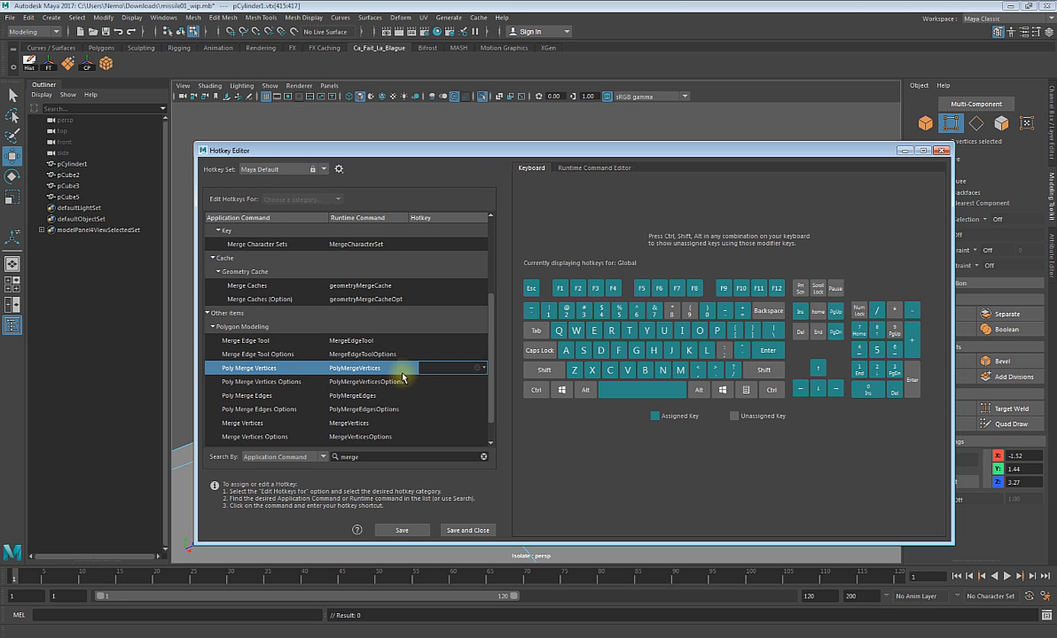
left_click(335, 423)
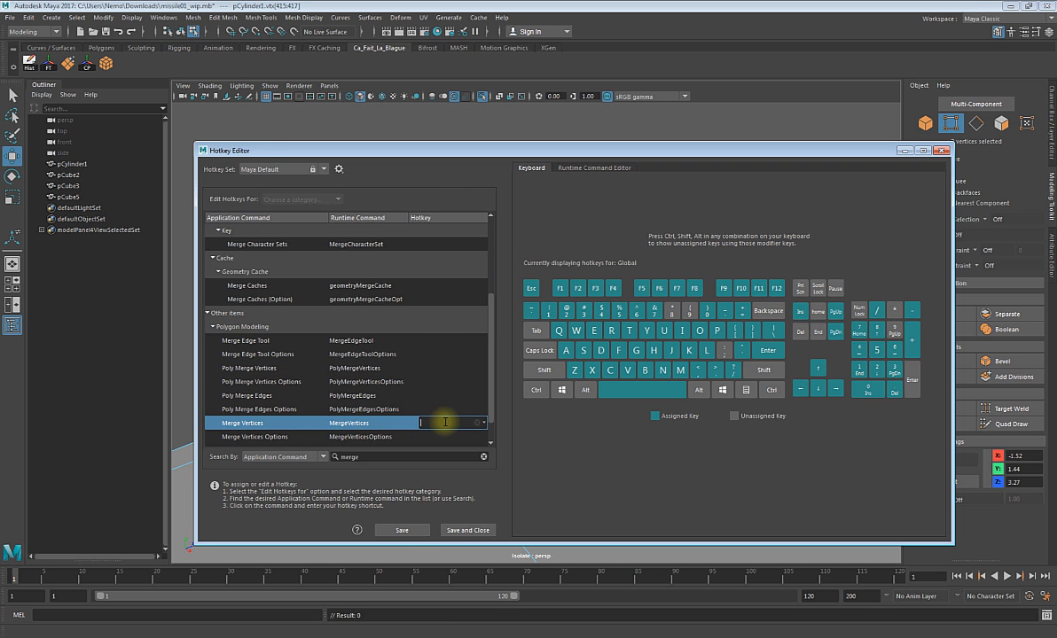
key("shift+m")
left_click(404, 529)
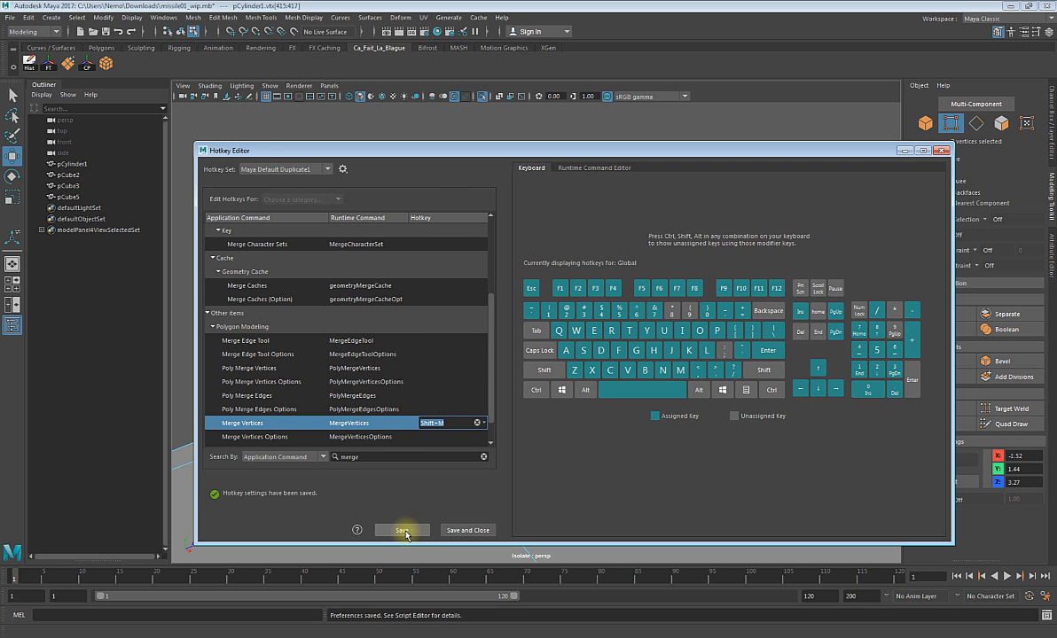
left_click(940, 150)
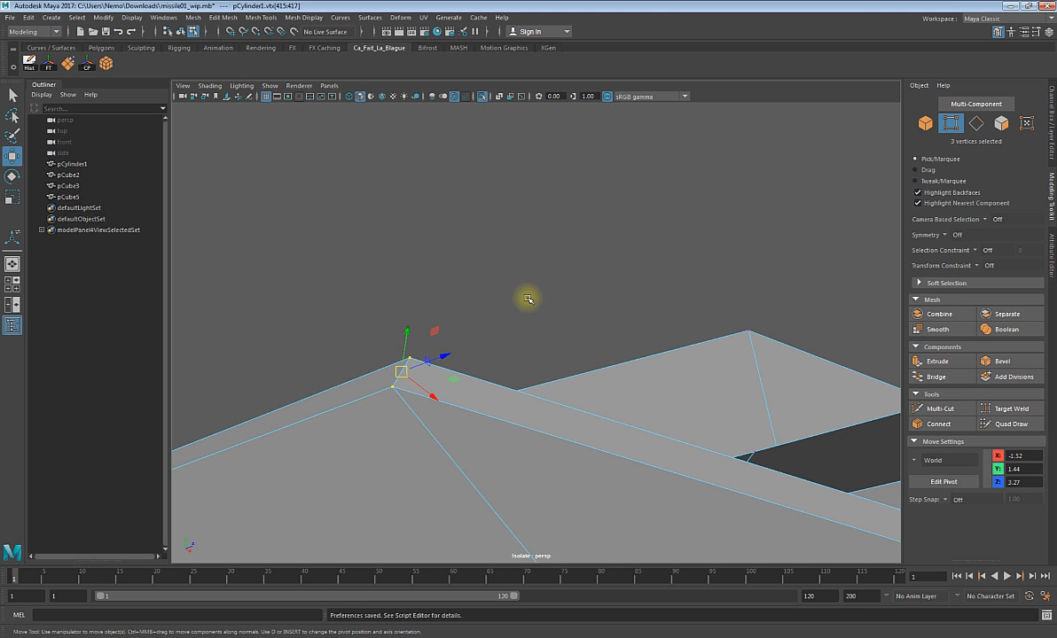
- Merge the selected vertices at the side fin's corner with a 0.01 distance threshold and return to the Move tool
key("shift+m")
key("shift+m")
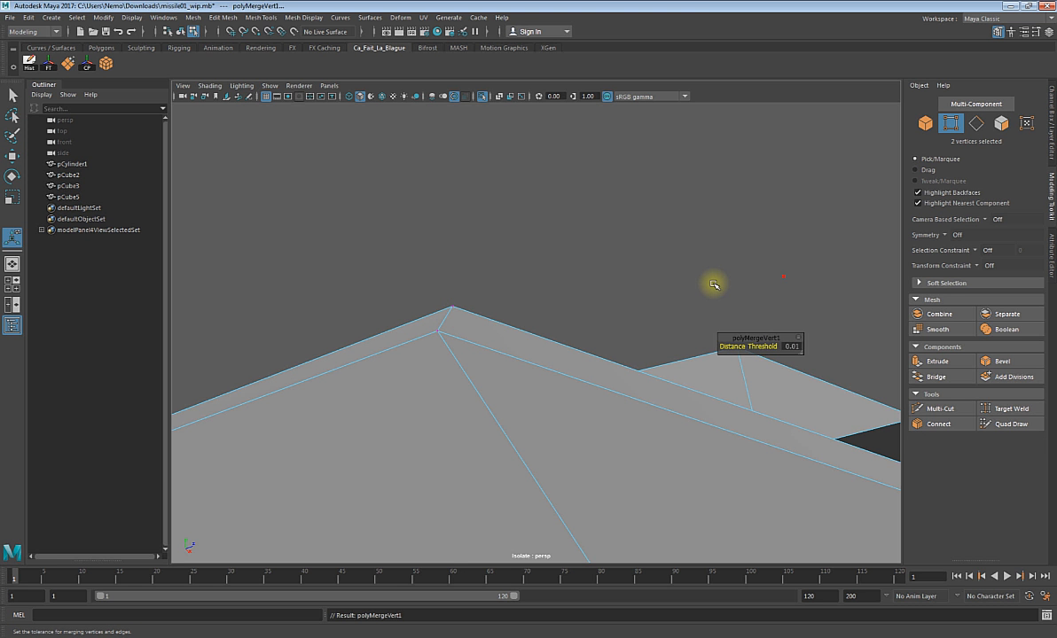
key("w")
left_click_drag(691, 274, 581, 259, "alt")
scroll(577, 263, "down", 4)
mouse_move(549, 296)
left_mouse_down("alt")
mouse_move(568, 293)
mouse_move(559, 279)
left_mouse_up("alt")
scroll(780, 332, "up", 6)
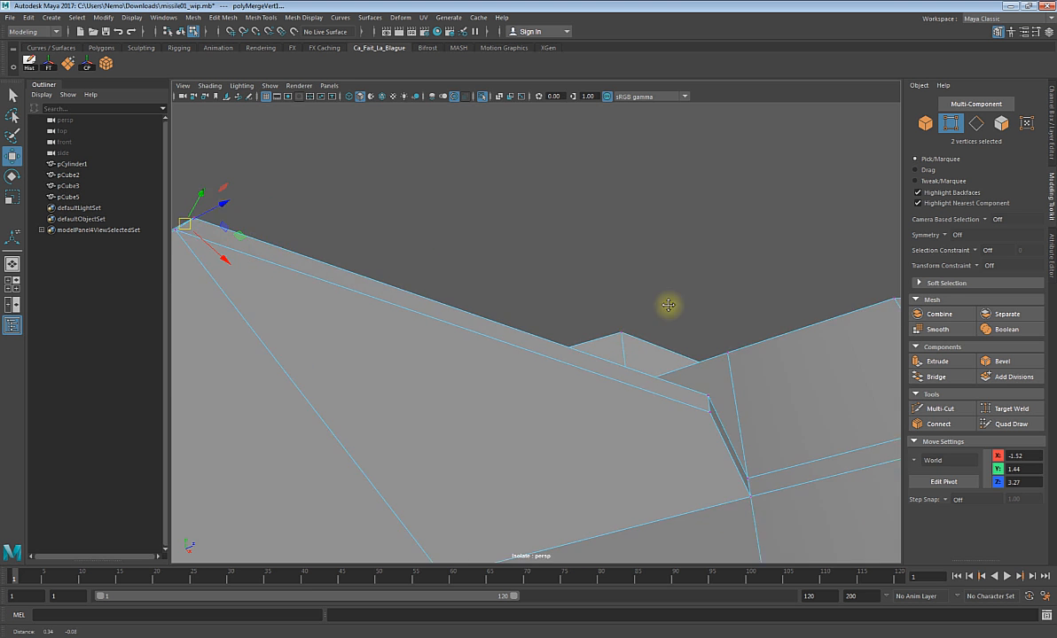
scroll(723, 324, "up", 3)
mouse_move(721, 324)
left_mouse_down("alt")
mouse_move(710, 328)
mouse_move(719, 326)
left_mouse_up("alt")
- Display the mesh in wireframe and show the side view full size
key("4")
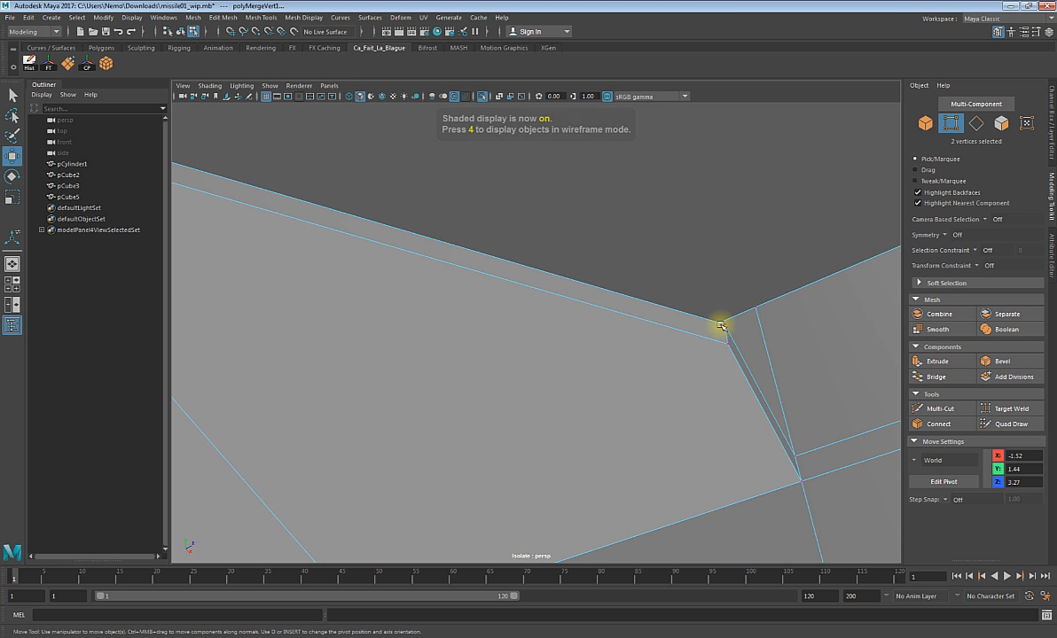
scroll(719, 326, "down", 3)
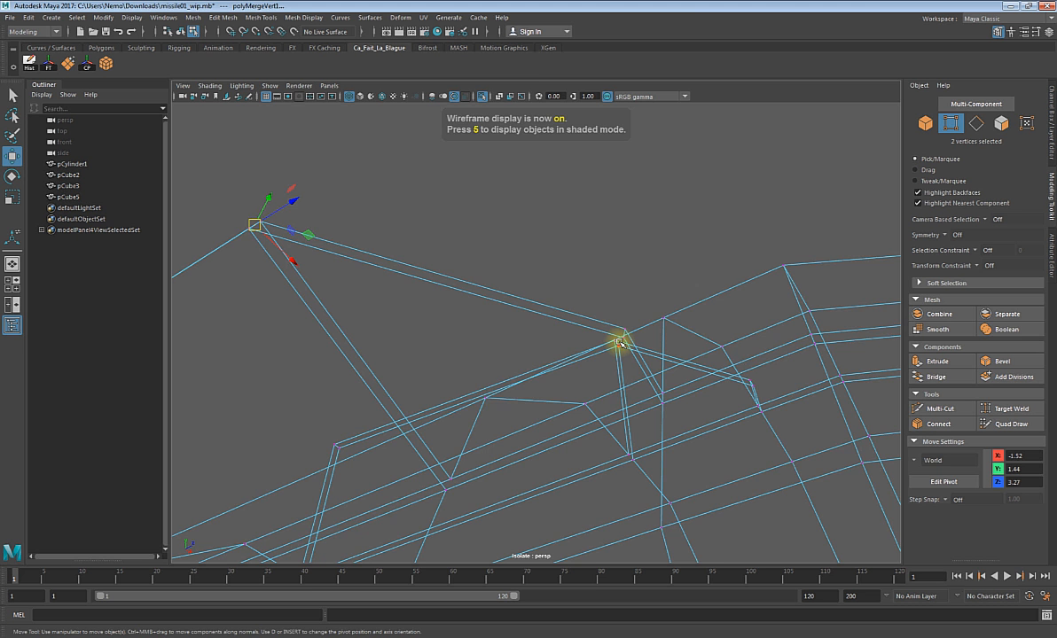
left_click_drag(623, 342, 600, 327, "alt")
key("space")
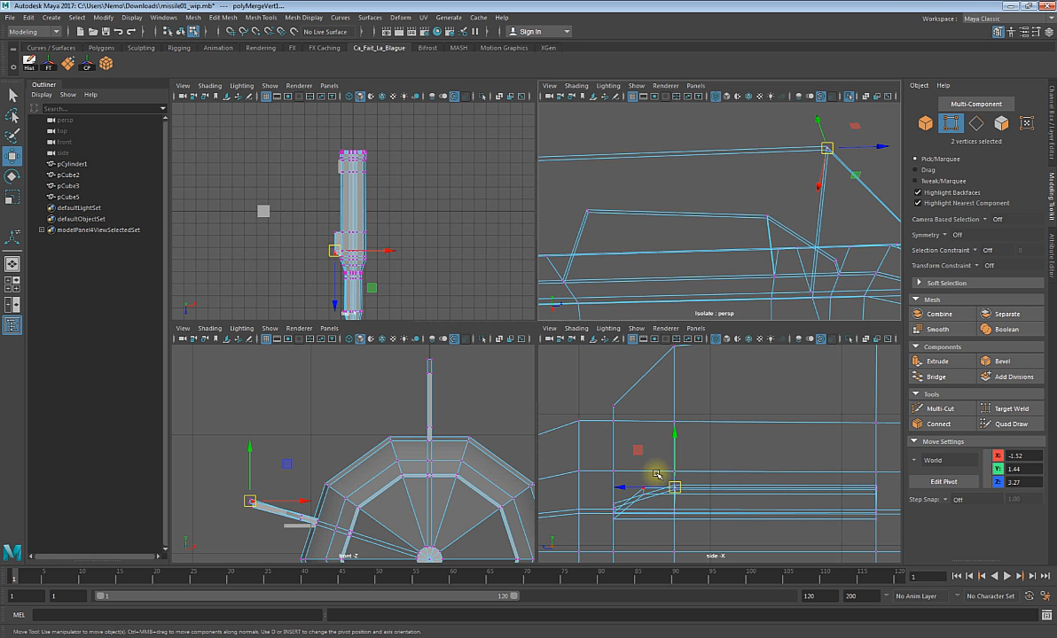
key("space")
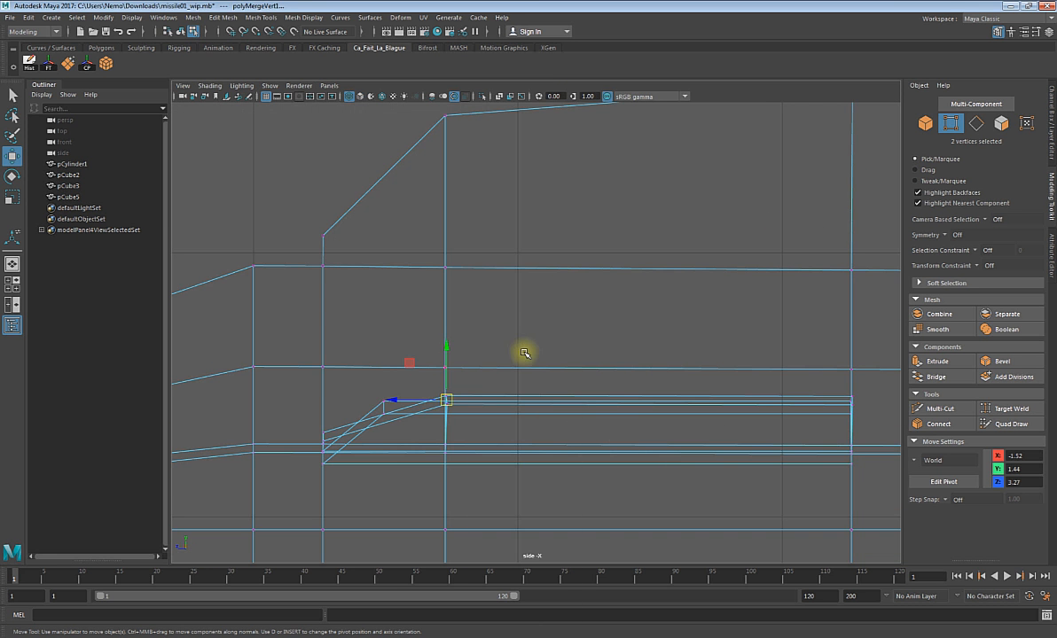
- Switch to edge selection and select the short thickness edge at the side fin's outer front corner
right_click_drag(524, 331, 514, 302)
scroll(490, 353, "up", 2)
middle_click_drag(490, 354, 554, 307, "alt")
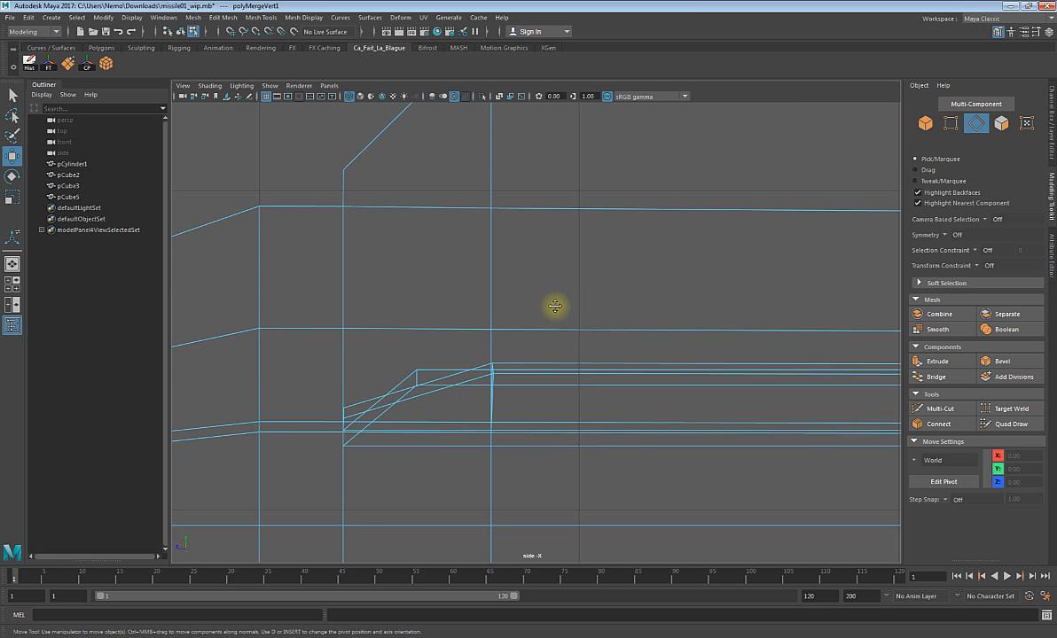
scroll(513, 365, "up", 4)
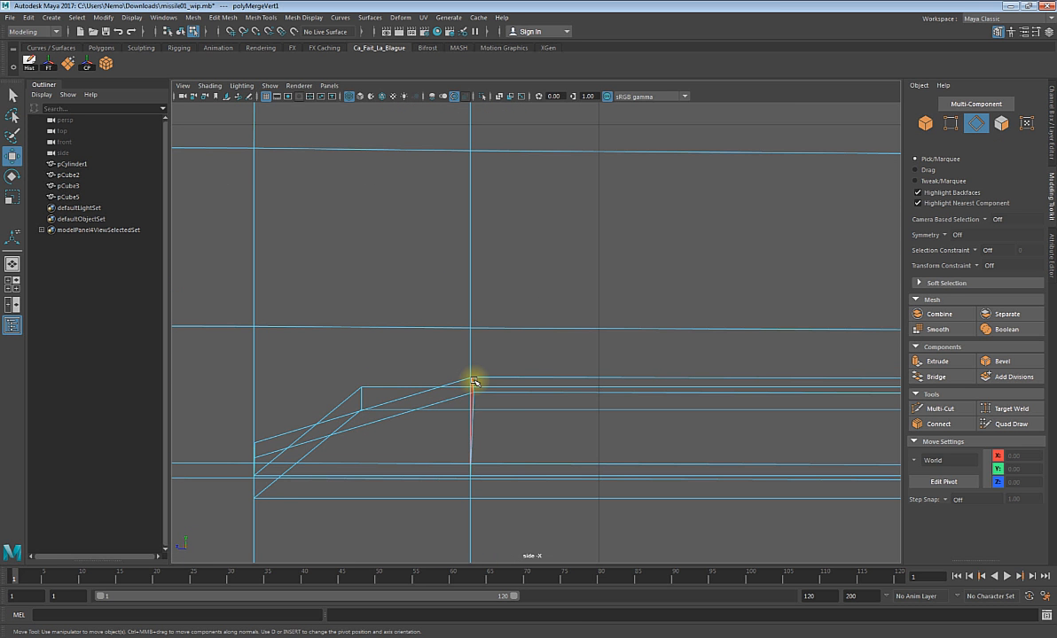
left_click(477, 383)
scroll(497, 394, "up", 4)
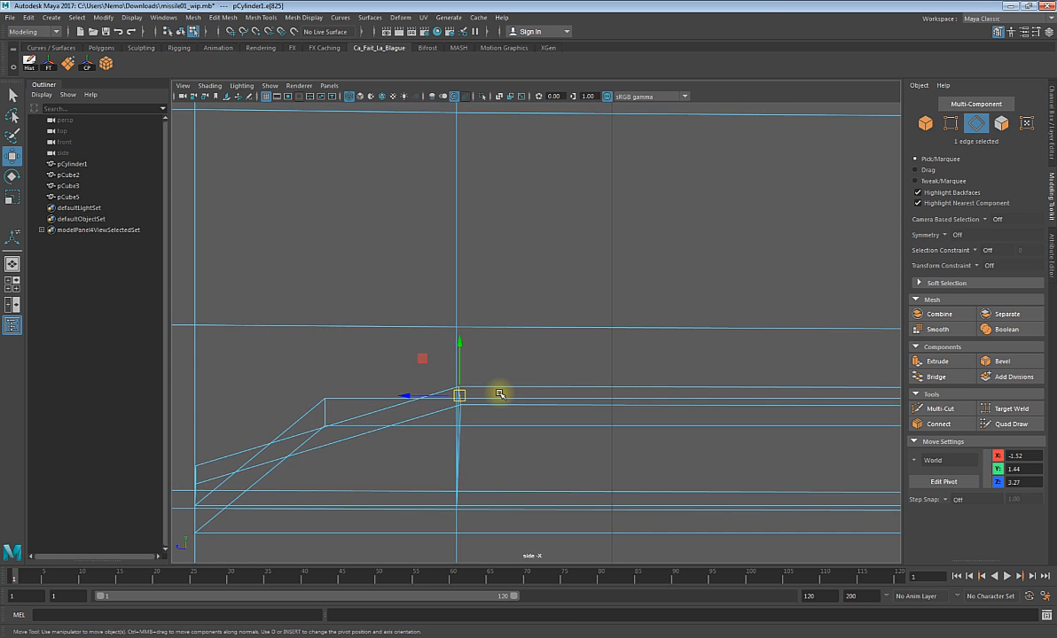
middle_click_drag(497, 394, 560, 350, "alt")
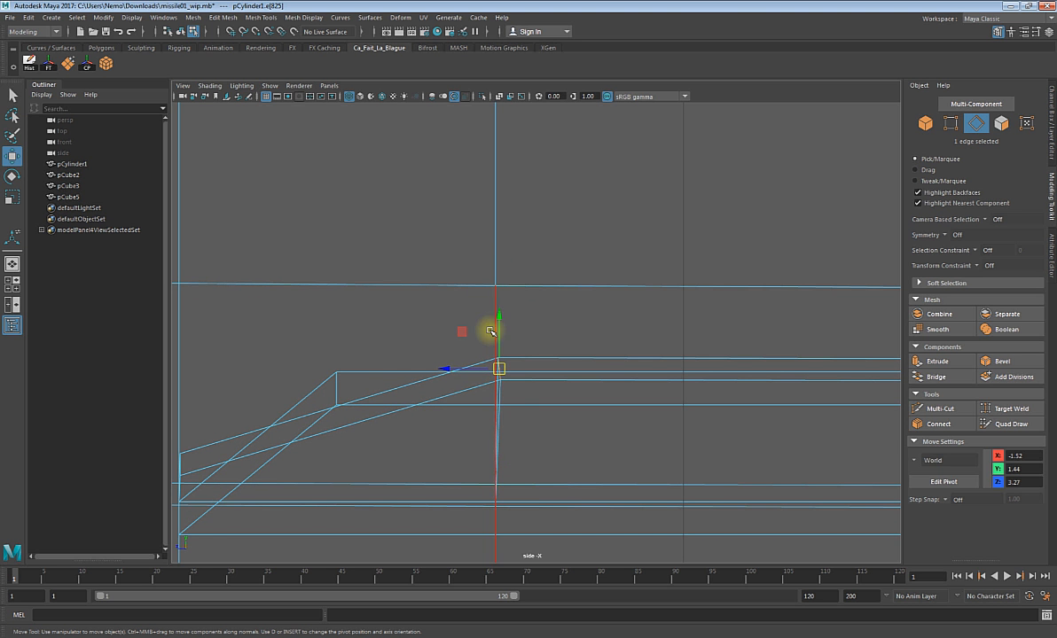
scroll(496, 394, "up", 3)
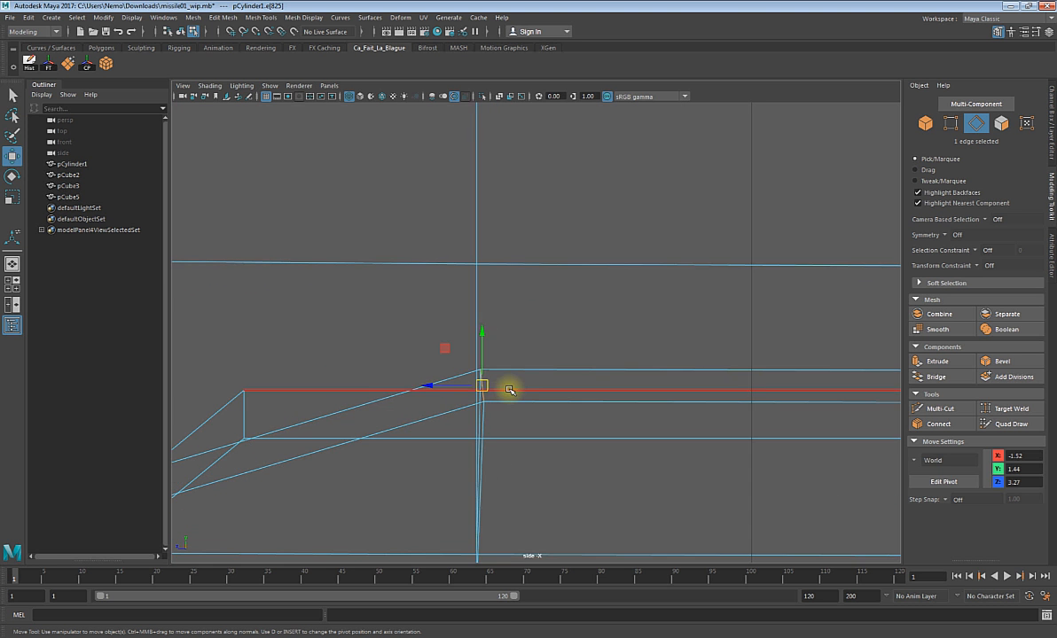
middle_click_drag(504, 389, 555, 365, "alt")
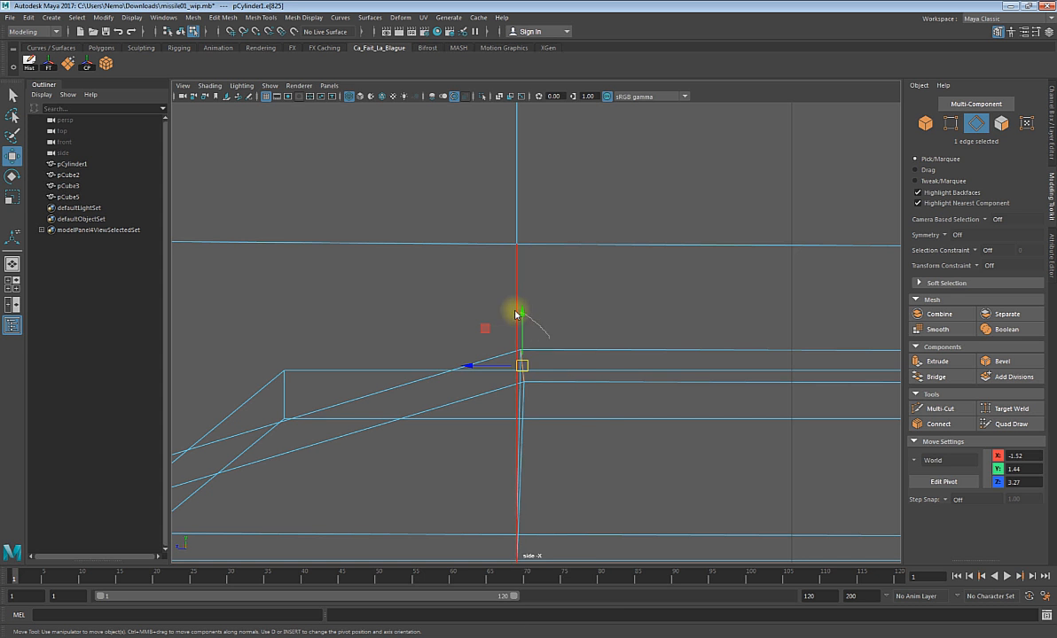
- Snap the corner's upper vertex along Z so it lines up with the lower vertex of the fin's thickness edge
right_click_drag(512, 312, 517, 341)
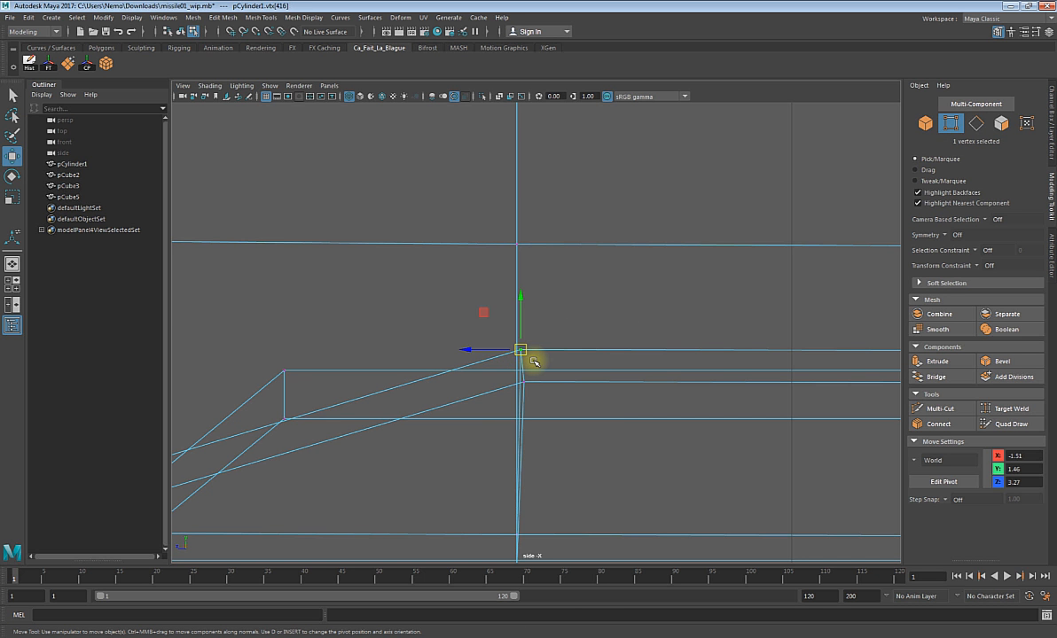
left_click_drag(516, 350, 521, 351)
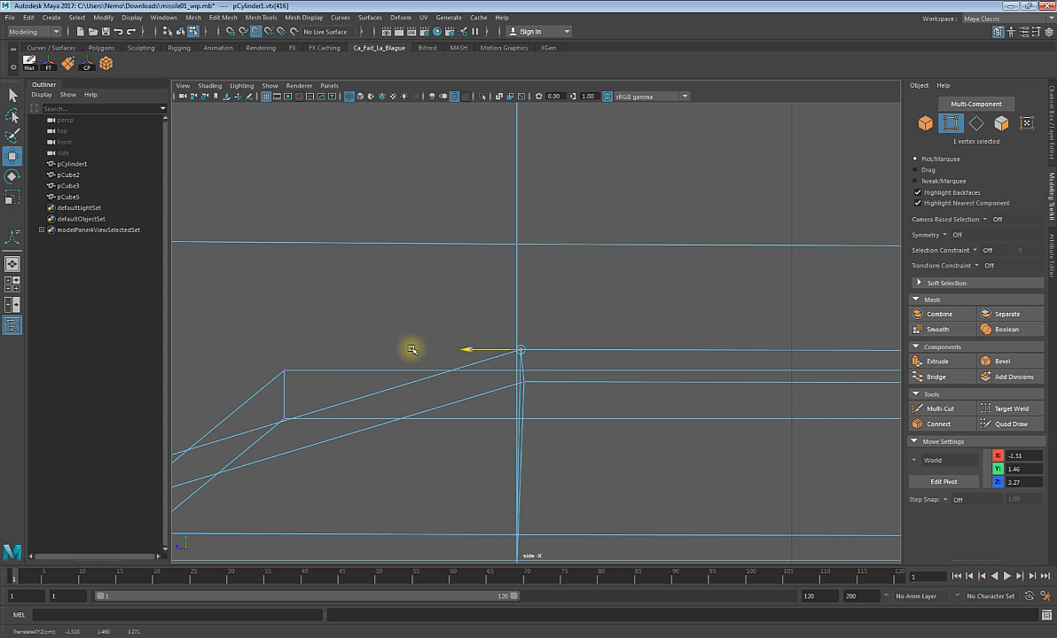
left_click_drag(412, 350, 435, 351)
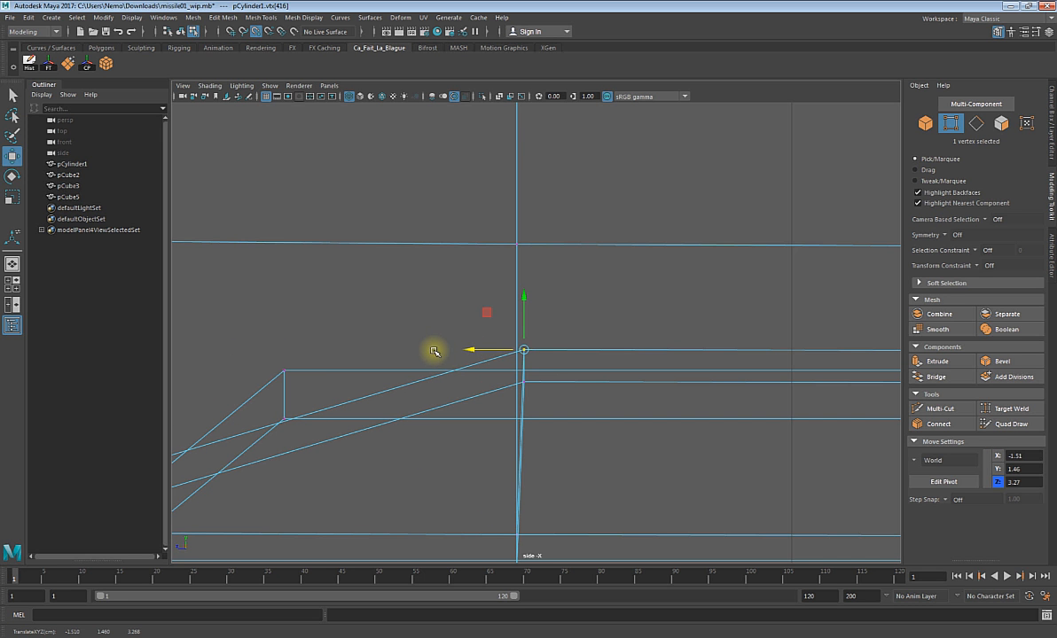
- Select the corner's short thickness edge and snap it along Z onto the vertical edge line of the missile body
left_click(530, 367)
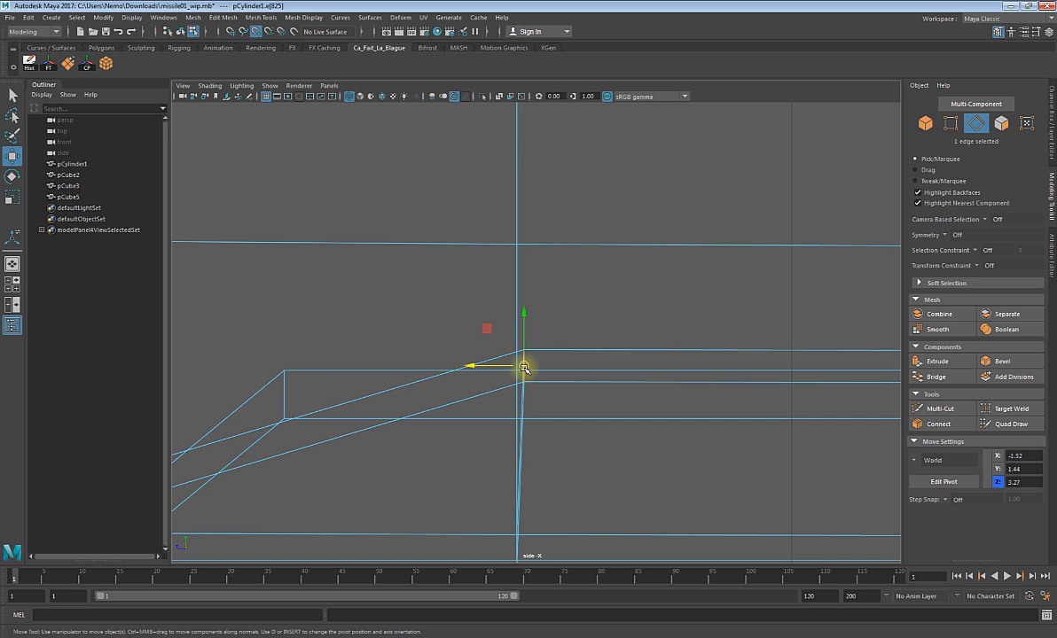
mouse_move(506, 366)
left_mouse_down()
mouse_move(330, 340)
mouse_move(365, 361)
mouse_move(489, 377)
left_mouse_up()
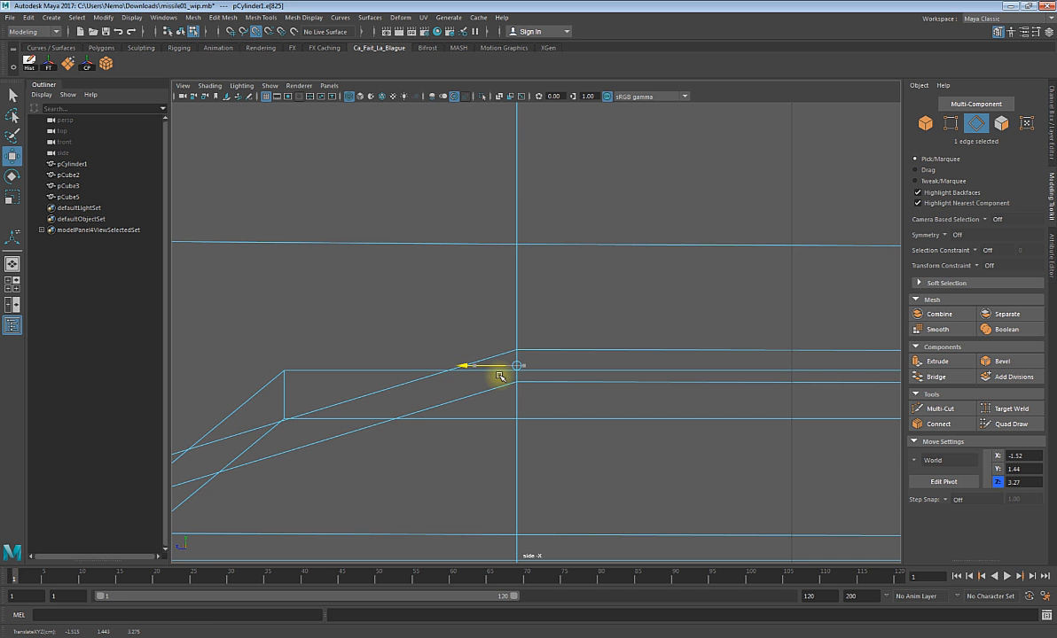
scroll(568, 349, "up", 5)
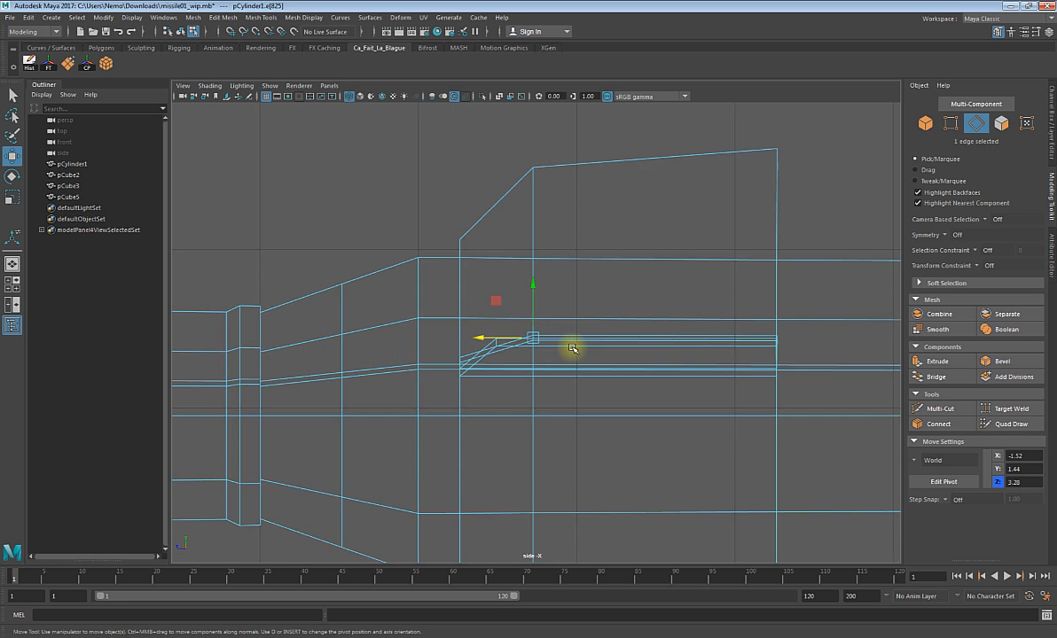
scroll(572, 347, "up", 2)
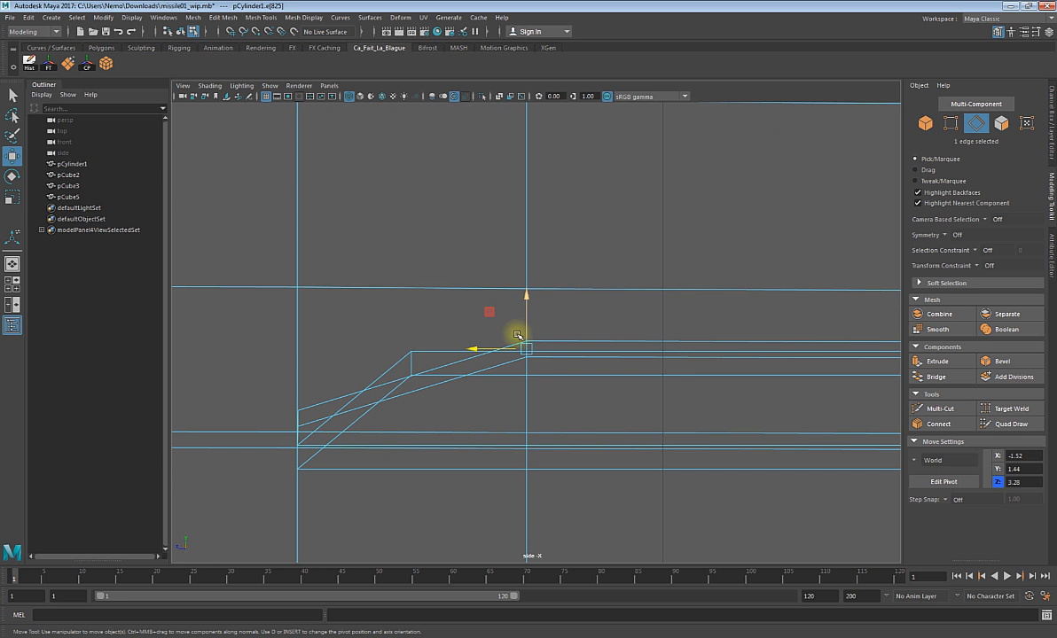
- Delete the guide object pCube2 that overlaps the side fin and select the missile body
right_click_drag(401, 356, 421, 336)
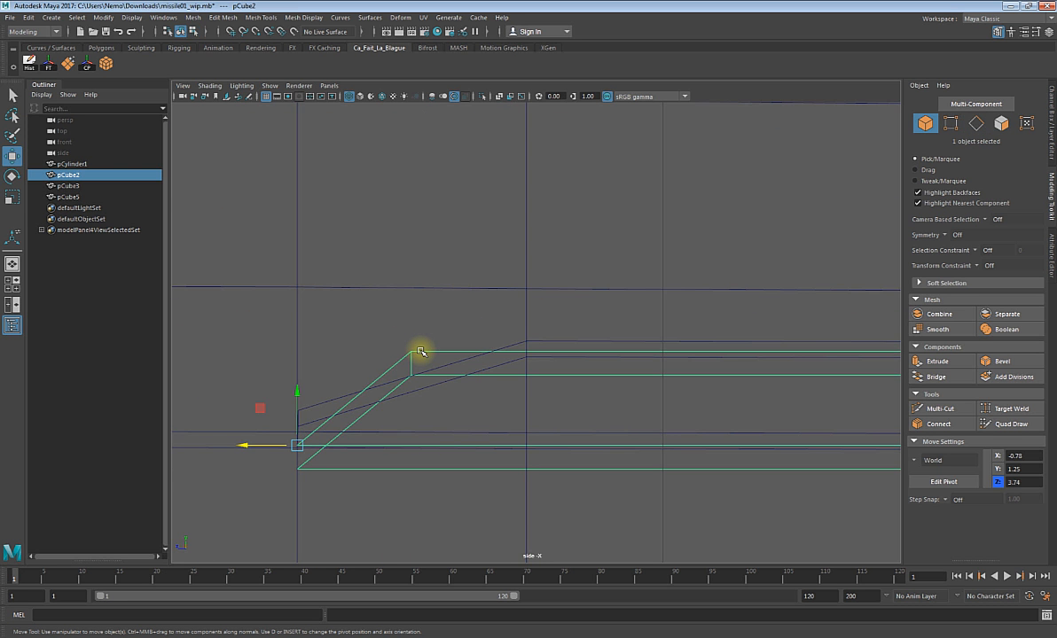
key("Delete")
mouse_move(487, 343)
right_mouse_down()
mouse_move(482, 310)
mouse_move(483, 330)
right_mouse_up()
left_click(496, 366)
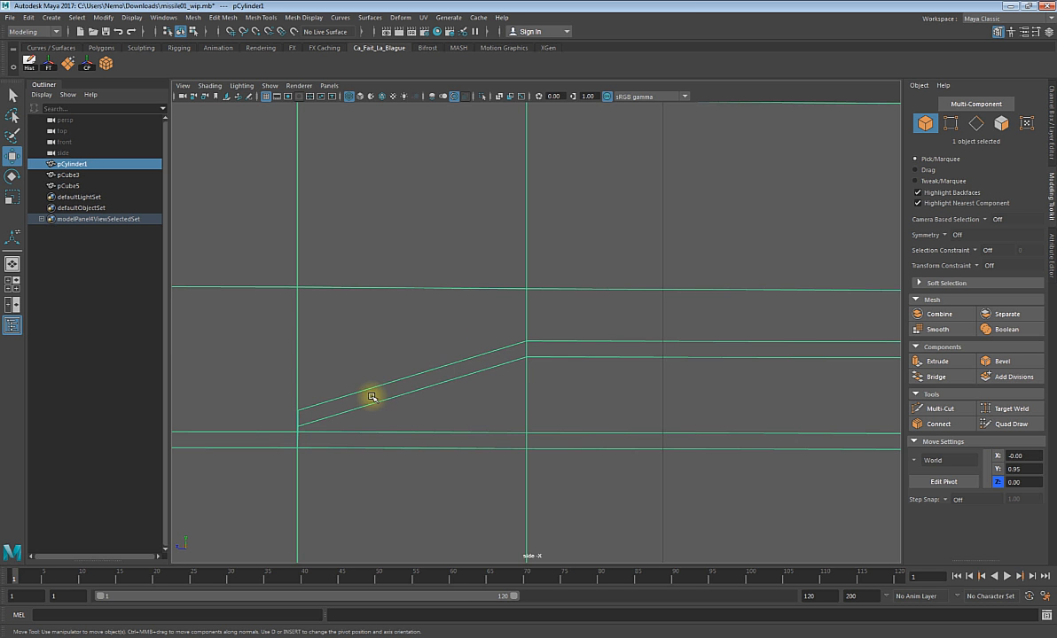
- Snap the short thickness edge at the side fin's front end along Z onto the missile body's vertical edge line
middle_click_drag(370, 396, 490, 337, "alt")
right_click_drag(417, 364, 415, 299)
scroll(403, 382, "up", 3)
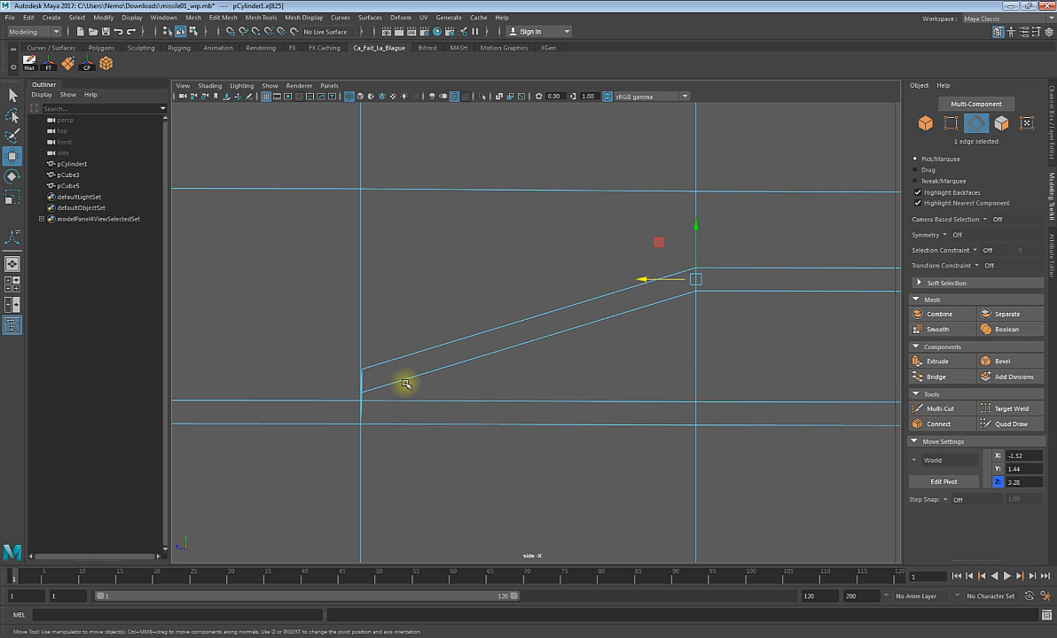
left_click(364, 385)
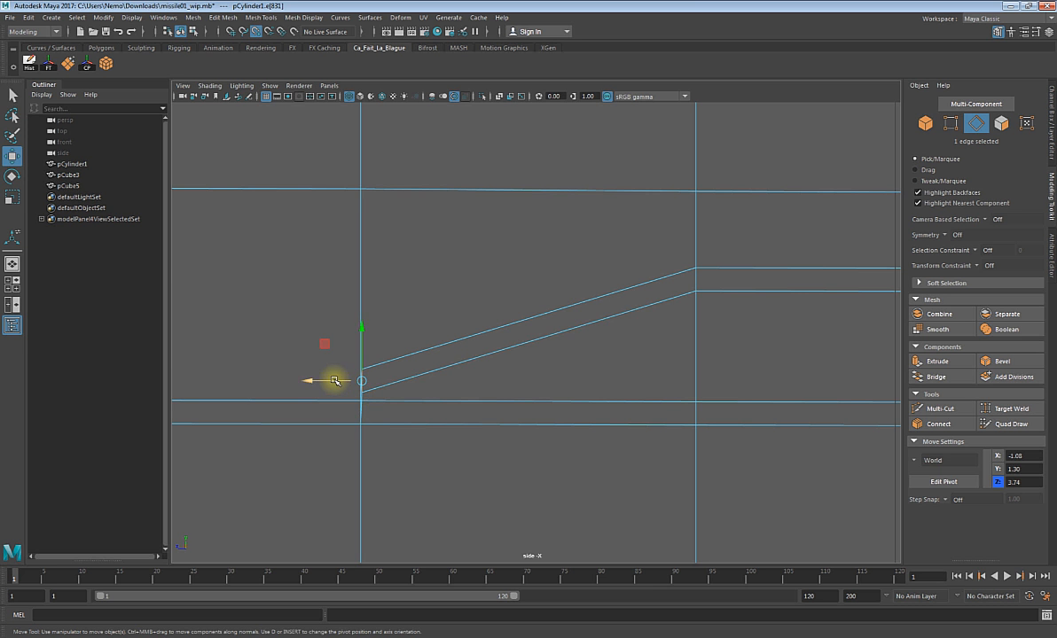
left_click_drag(332, 379, 272, 382)
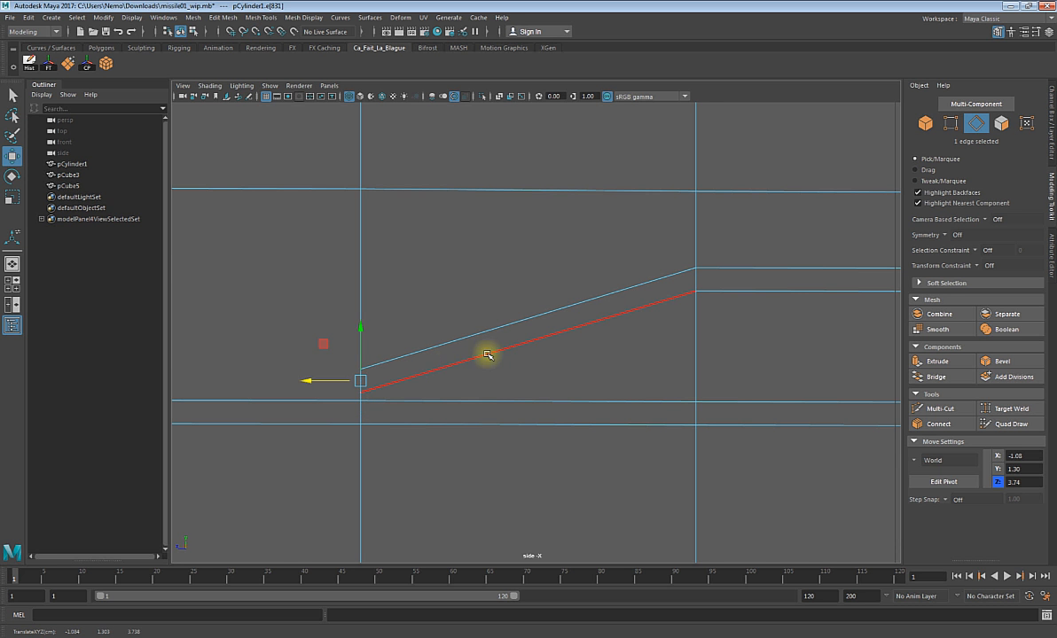
scroll(488, 355, "down", 3)
scroll(594, 330, "up", 6)
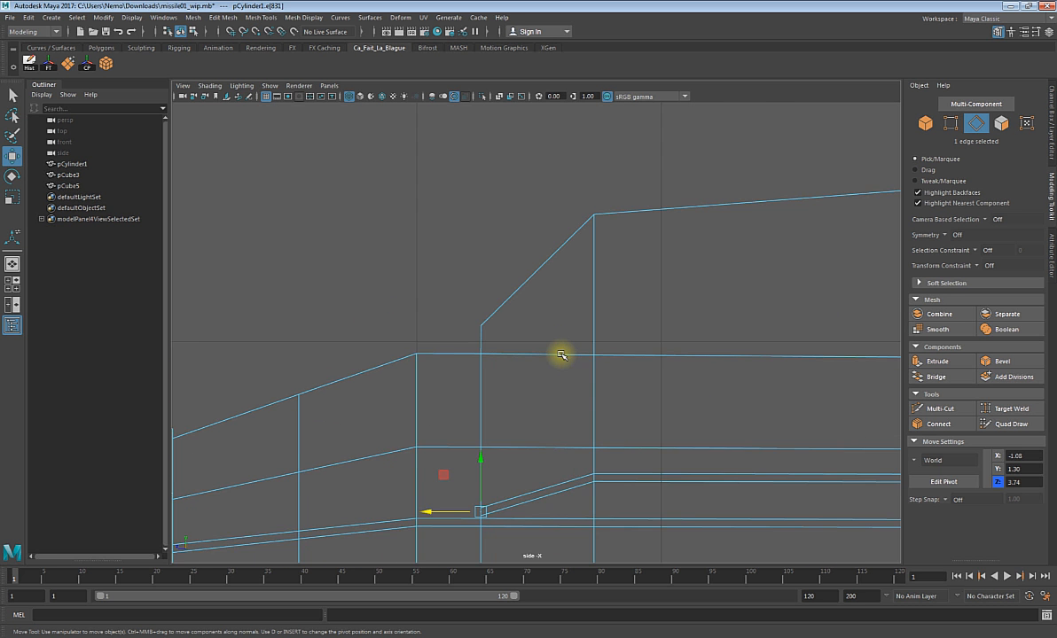
scroll(464, 354, "up", 3)
scroll(563, 381, "down", 6)
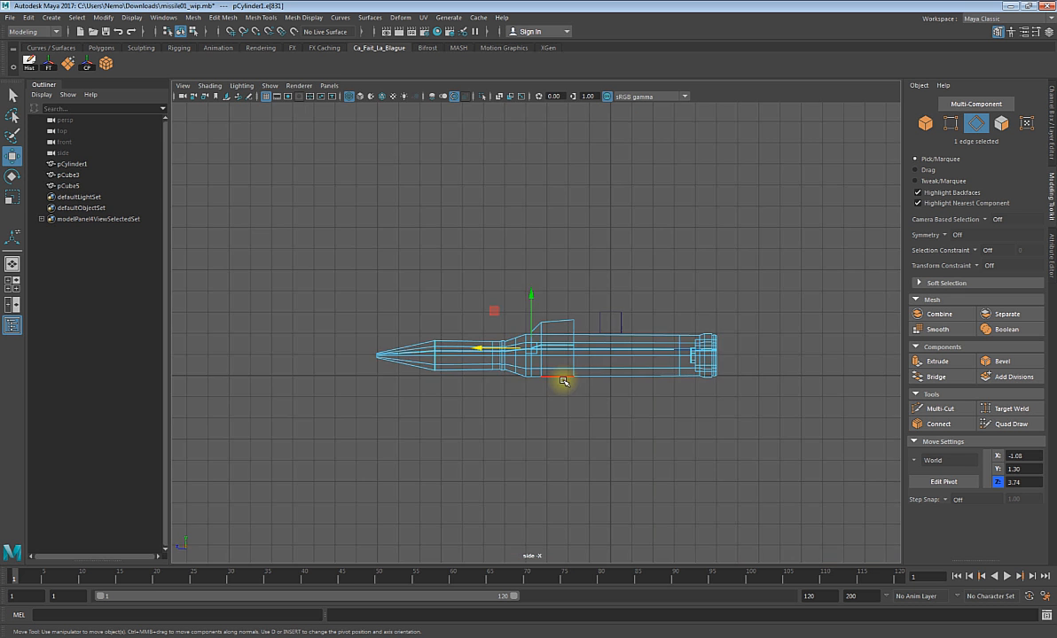
scroll(564, 380, "up", 5)
scroll(592, 381, "up", 2)
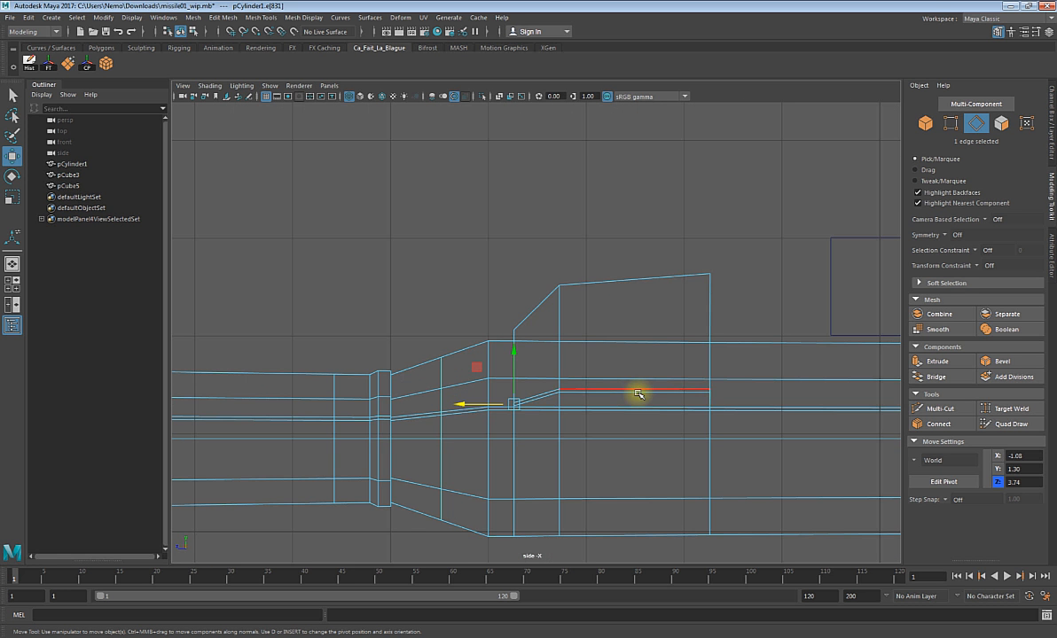
- Show the perspective view full size in shaded mode, with vertex selection active and the side fin in close view
key("space")
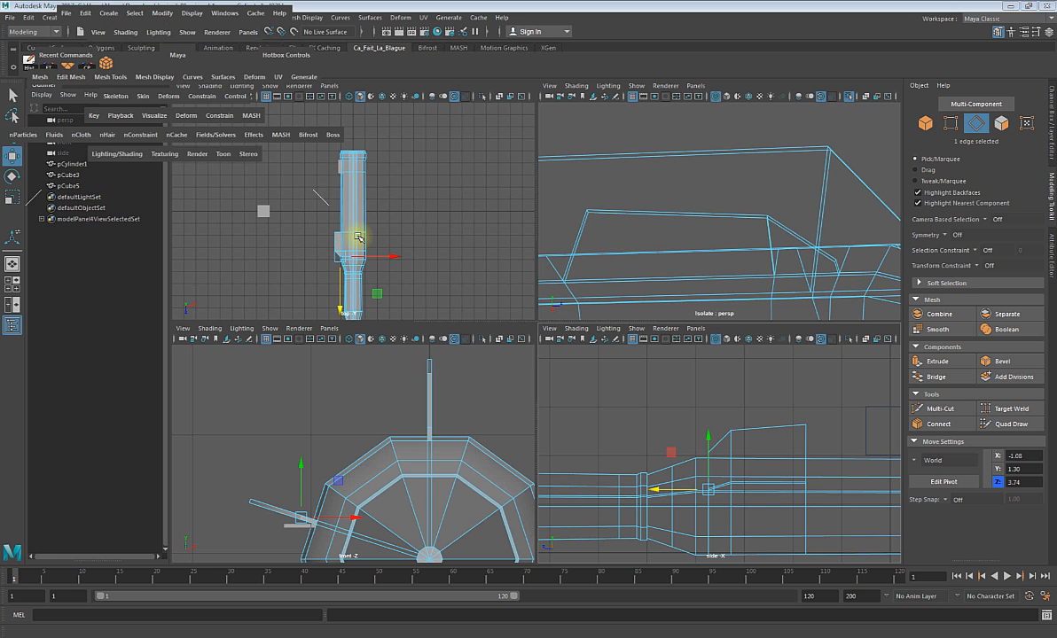
key("space")
scroll(429, 289, "up", 5)
right_click_drag(539, 284, 472, 292)
key("space")
key("space")
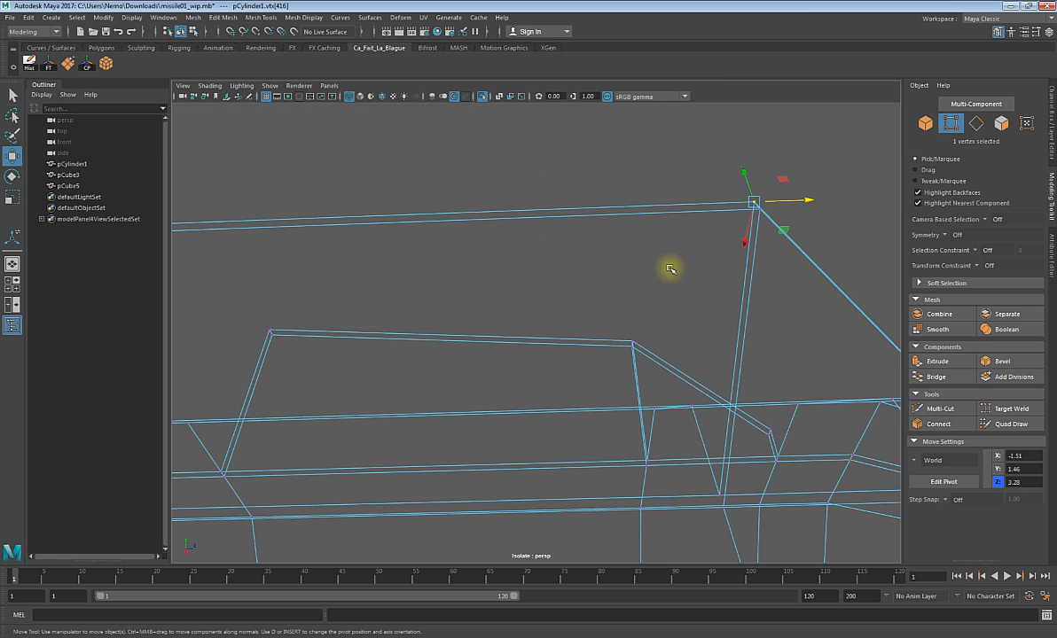
mouse_move(672, 267)
left_mouse_down("alt")
mouse_move(528, 314)
mouse_move(477, 303)
left_mouse_up("alt")
scroll(529, 314, "up", 3)
key("4")
key("5")
left_click_drag(380, 363, 359, 293, "alt")
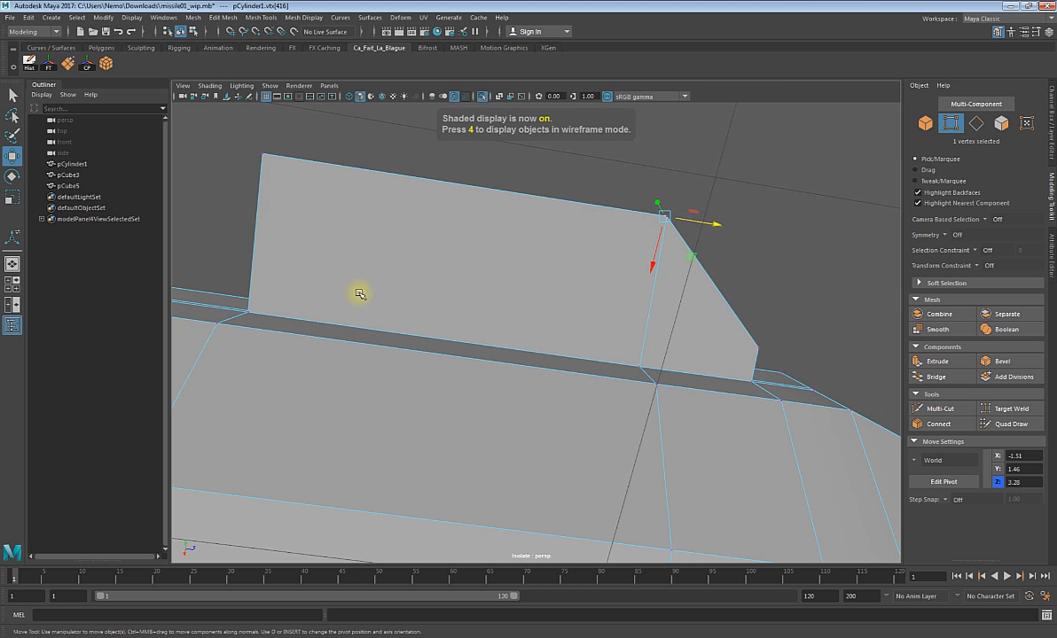
- Try moving the side fin's two rear outer corner vertices along world X and world Y, undoing each move
left_click_drag(222, 130, 297, 182)
left_click_drag(303, 246, 597, 486, "alt")
key("ctrl+z")
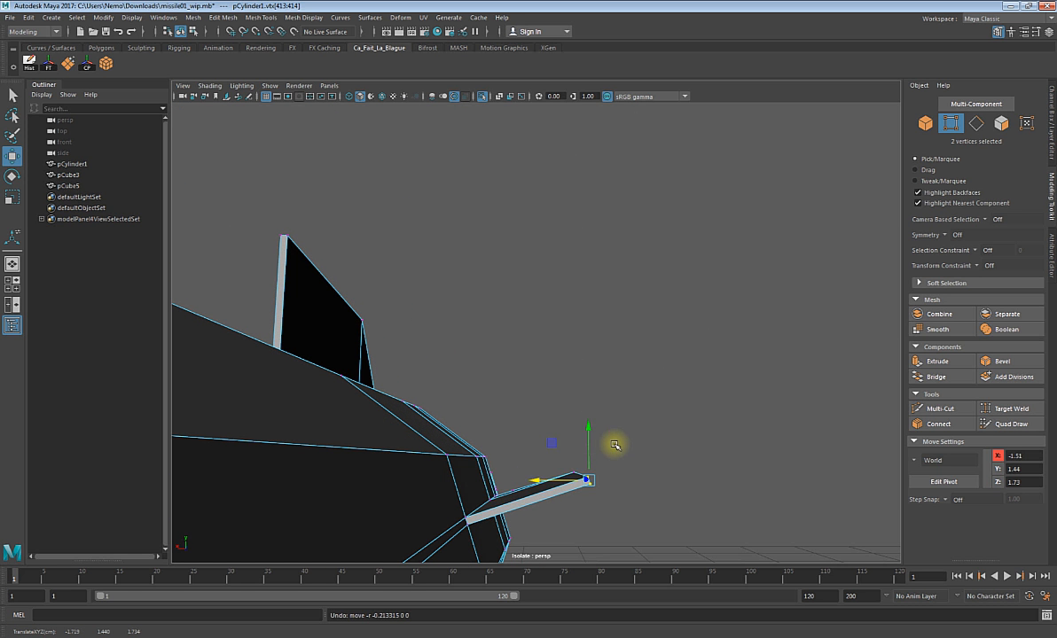
left_click_drag(588, 432, 589, 388)
key("ctrl+z")
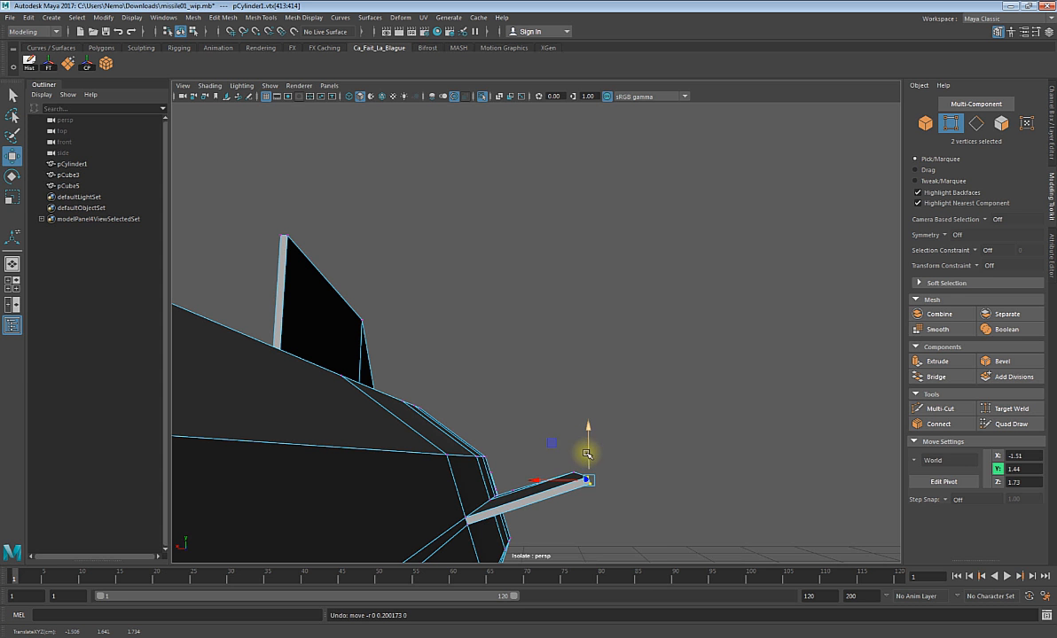
- Select a single rear outer corner vertex of the side fin and set the Move tool's axis orientation to Object
left_click_drag(615, 460, 556, 448)
left_click_drag(616, 472, 207, 190)
left_click(586, 482)
key("w")
key("w")
- Turn off isolated selection in the perspective view so the whole scene is displayed around the missile
scroll(514, 289, "down", 4)
scroll(682, 337, "down", 5)
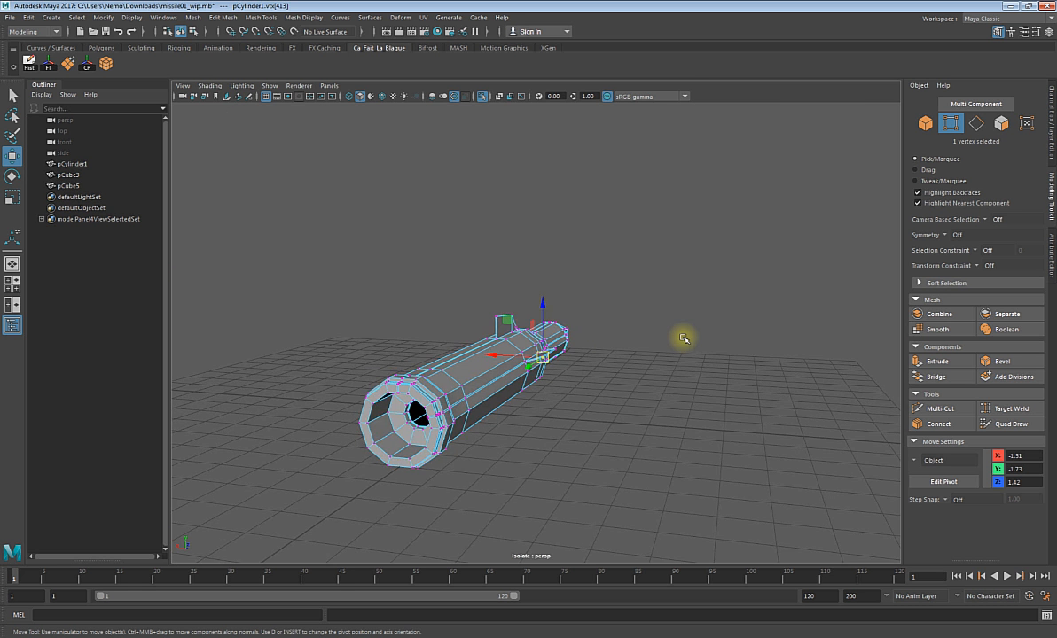
left_click(481, 96)
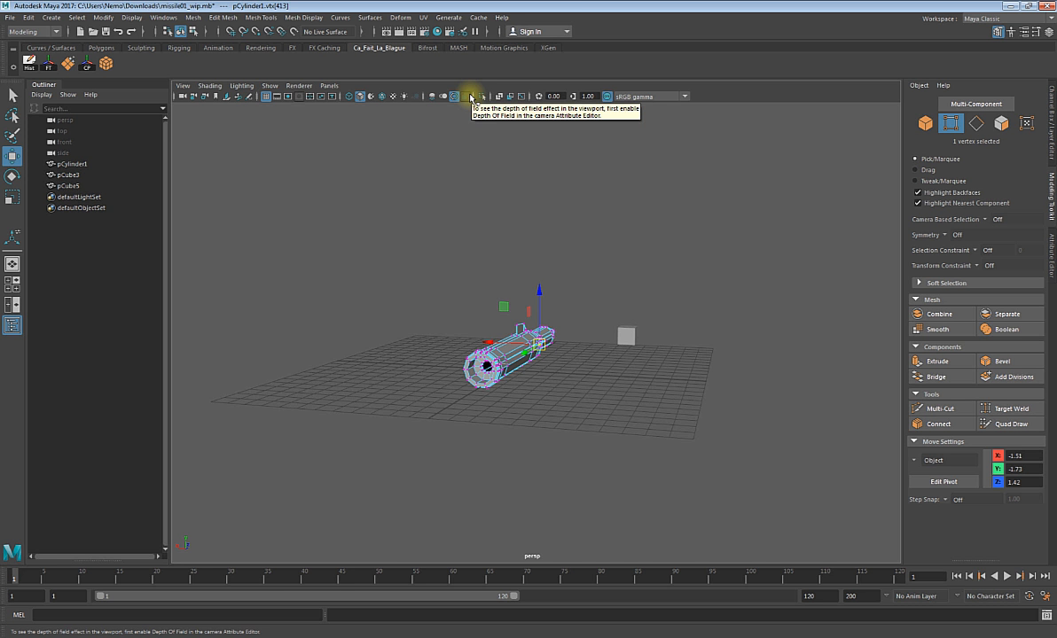
scroll(557, 271, "up", 10)
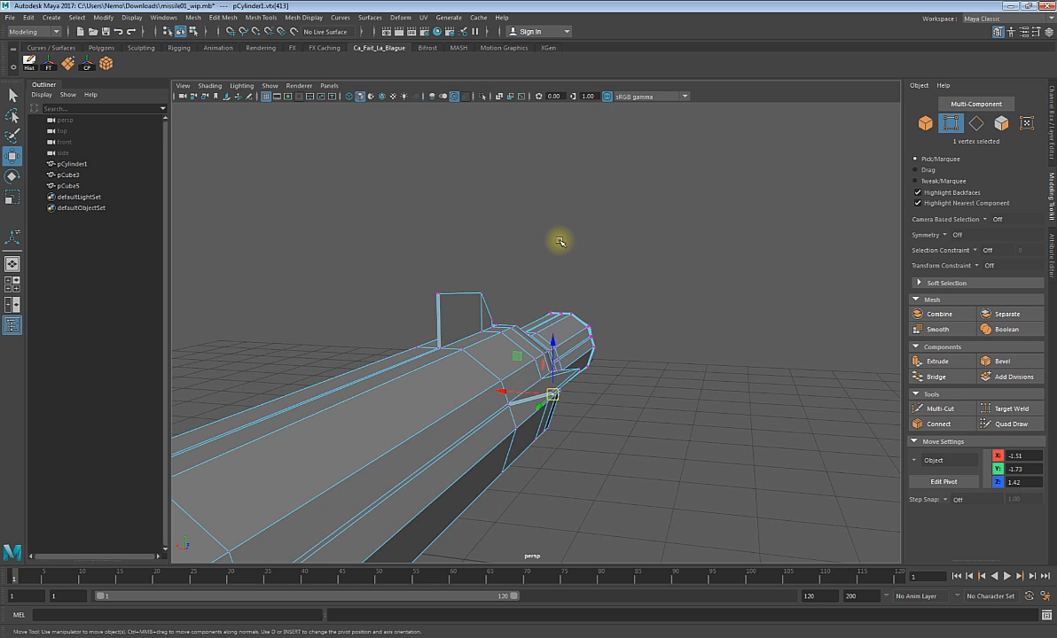
middle_click_drag(588, 282, 524, 276, "alt")
left_click_drag(525, 276, 420, 239, "alt")
scroll(543, 248, "down", 4)
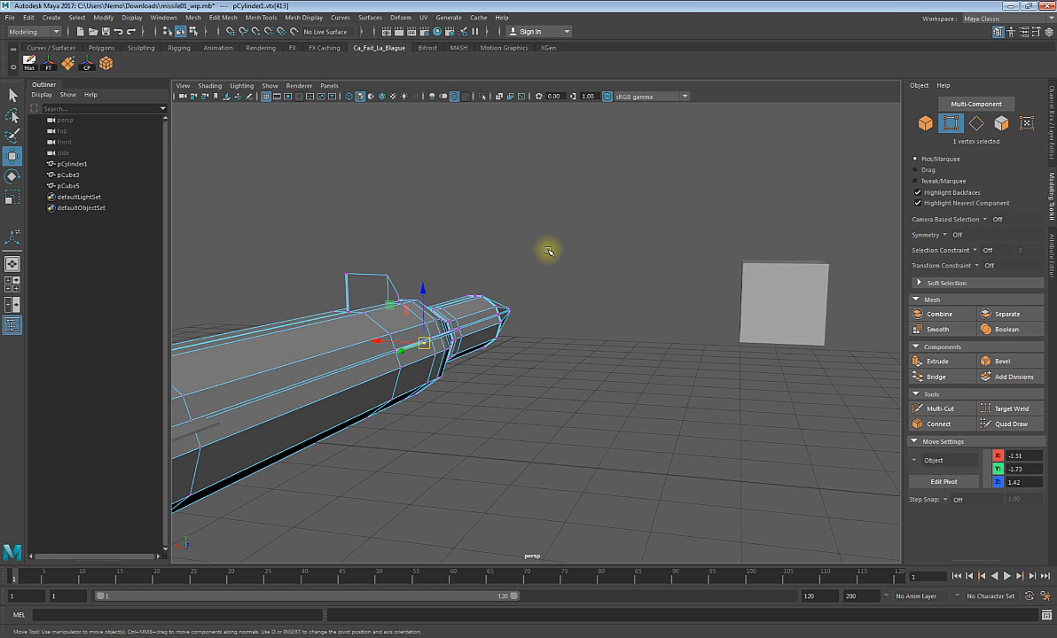
- Select the cube pCube5 beside the missile and pick its upper missile-side edge to examine the object-oriented move axes
left_click(743, 303)
left_click_drag(714, 314, 595, 401, "alt")
left_click_drag(759, 309, 507, 372, "alt")
scroll(505, 363, "up", 3)
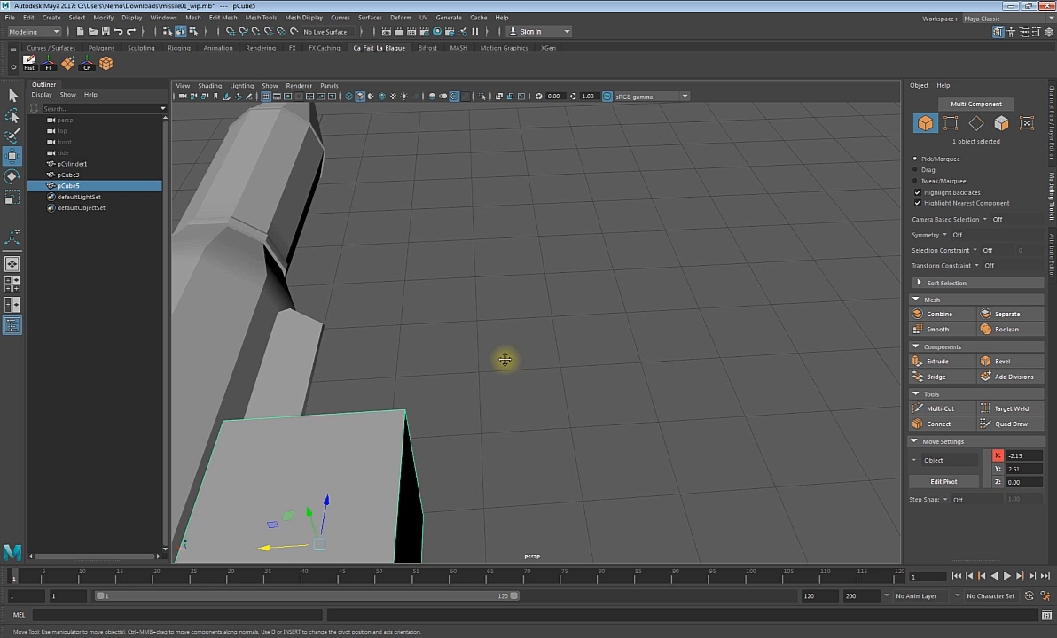
middle_click_drag(505, 359, 591, 212, "alt")
right_click(434, 228)
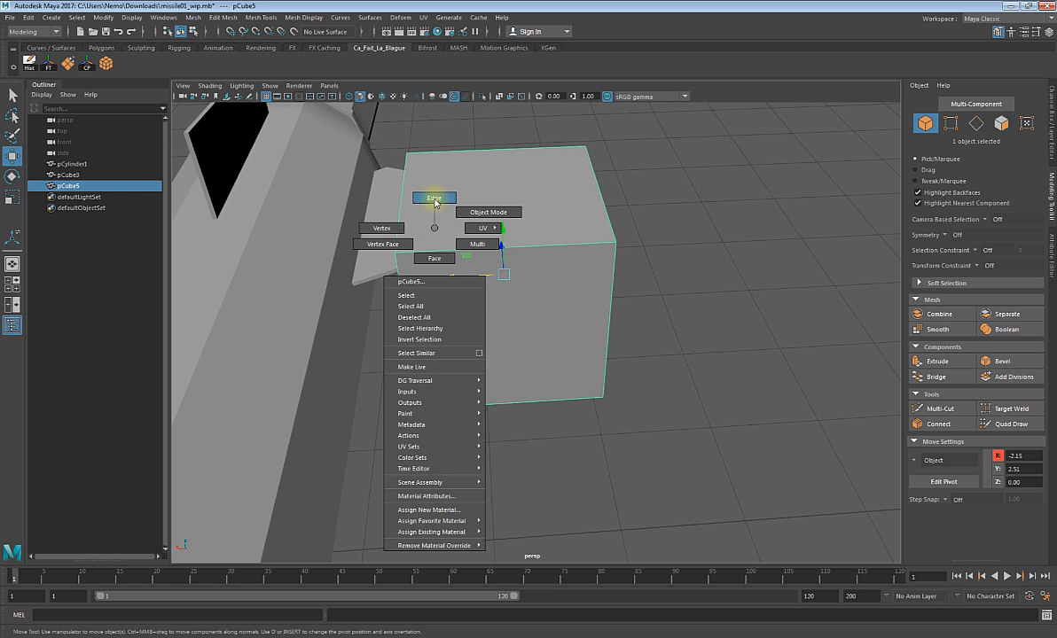
left_click(435, 198)
left_click(405, 222)
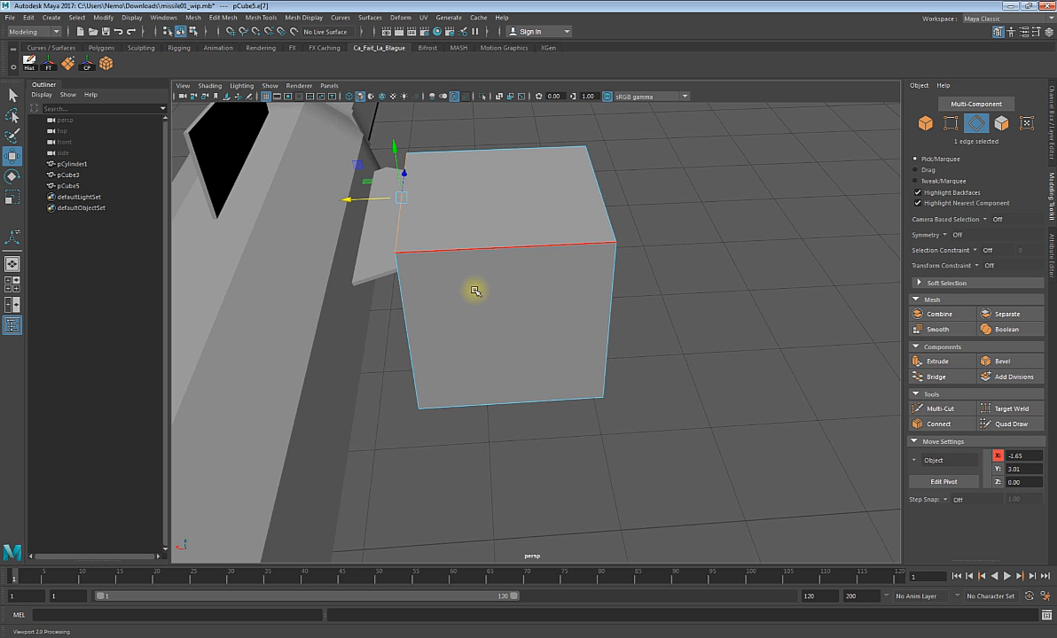
- Return the cube to object selection and move it away from the missile along X to -4.25
key("F8")
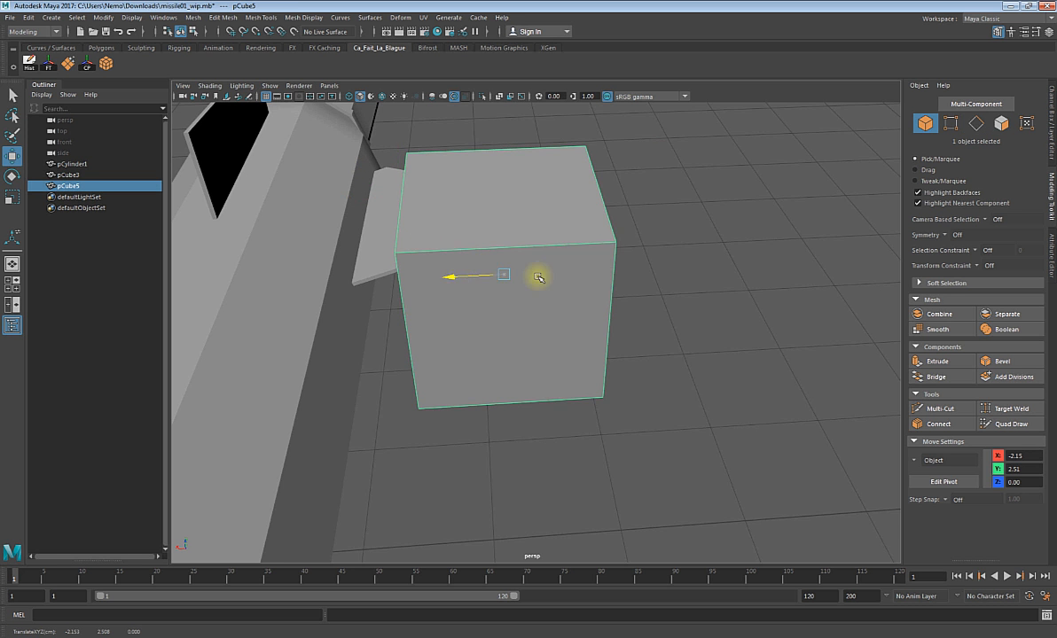
left_click_drag(539, 278, 811, 284)
left_click_drag(362, 313, 315, 327, "alt")
- Extrude the missile body face just below the side fin outward with a Local Translate Z of 0.67
scroll(396, 286, "up", 5)
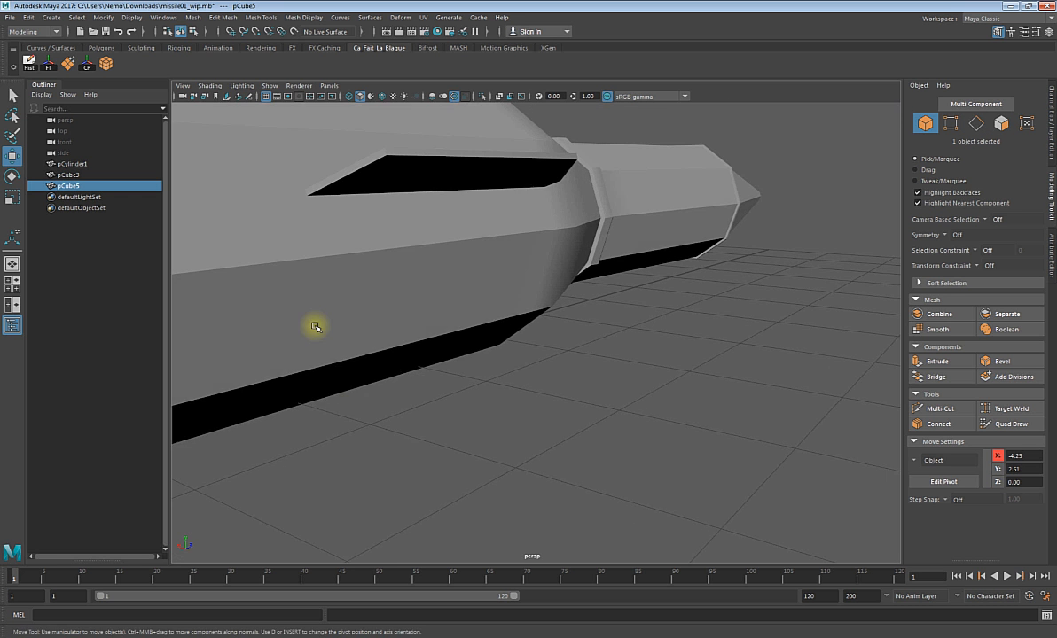
right_click_drag(357, 220, 357, 249)
left_click(350, 221)
left_click_drag(431, 264, 457, 252, "alt")
mouse_move(457, 252)
middle_mouse_down("alt")
mouse_move(486, 243)
mouse_move(456, 247)
middle_mouse_up("alt")
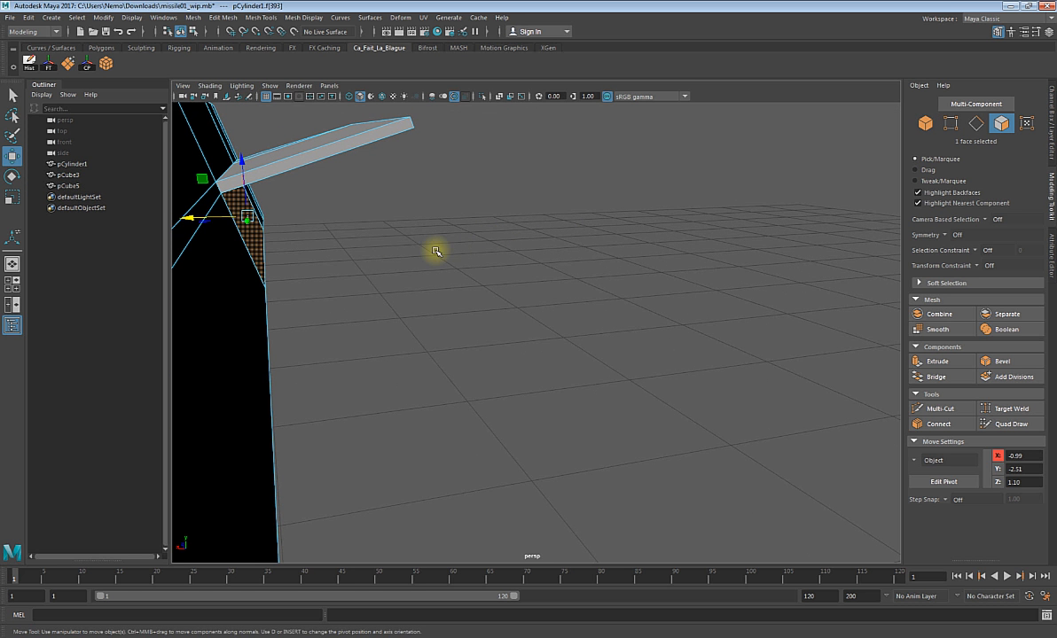
key("ctrl+e")
left_click_drag(283, 213, 446, 214)
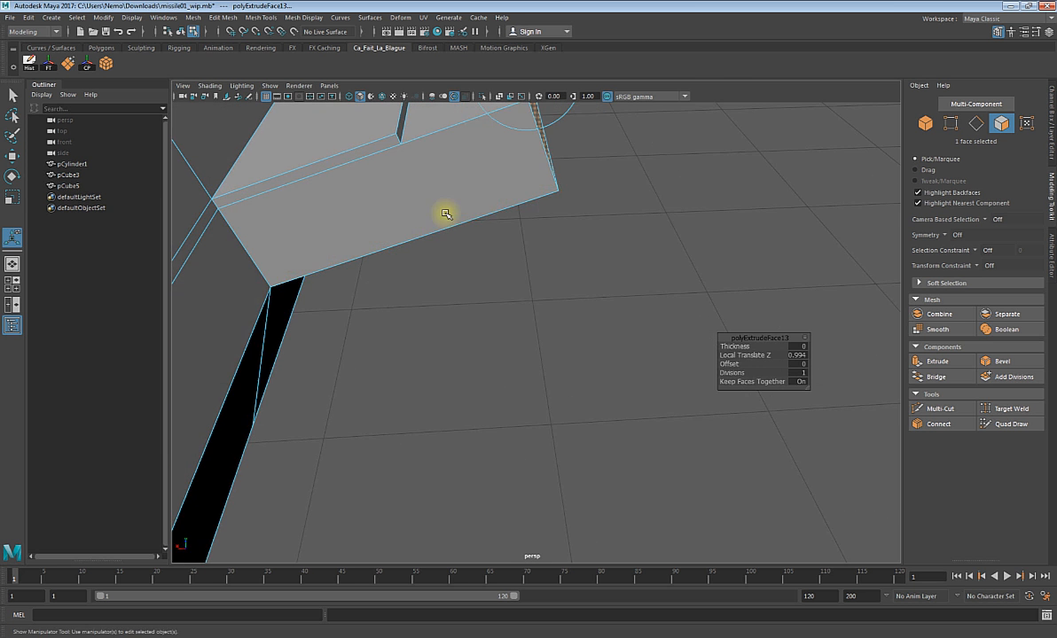
middle_click_drag(546, 207, 554, 330, "alt")
left_click_drag(572, 185, 501, 237)
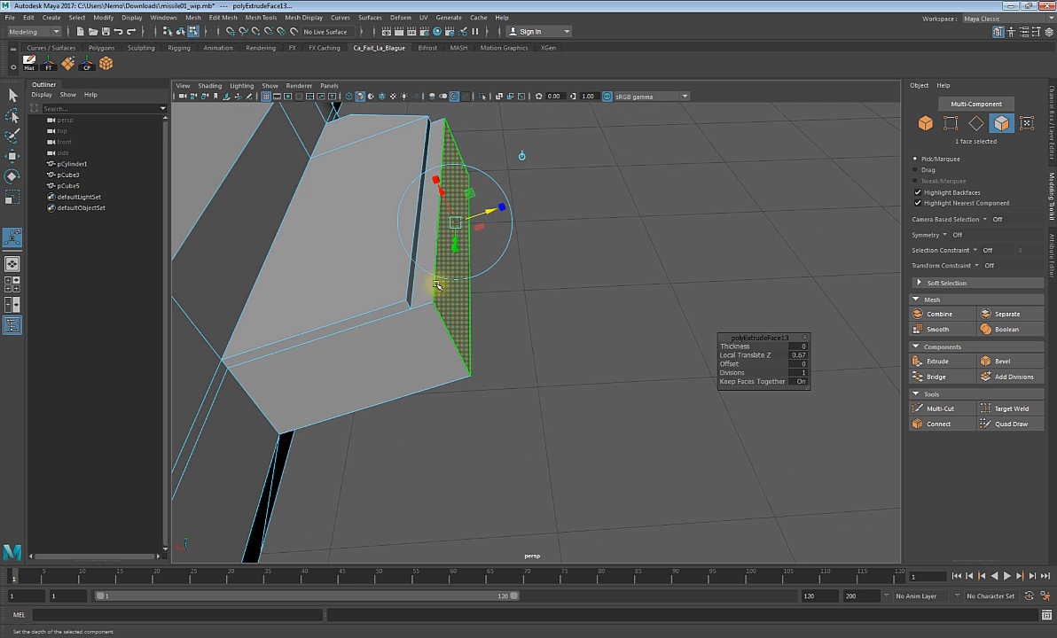
left_click_drag(436, 286, 446, 261, "alt")
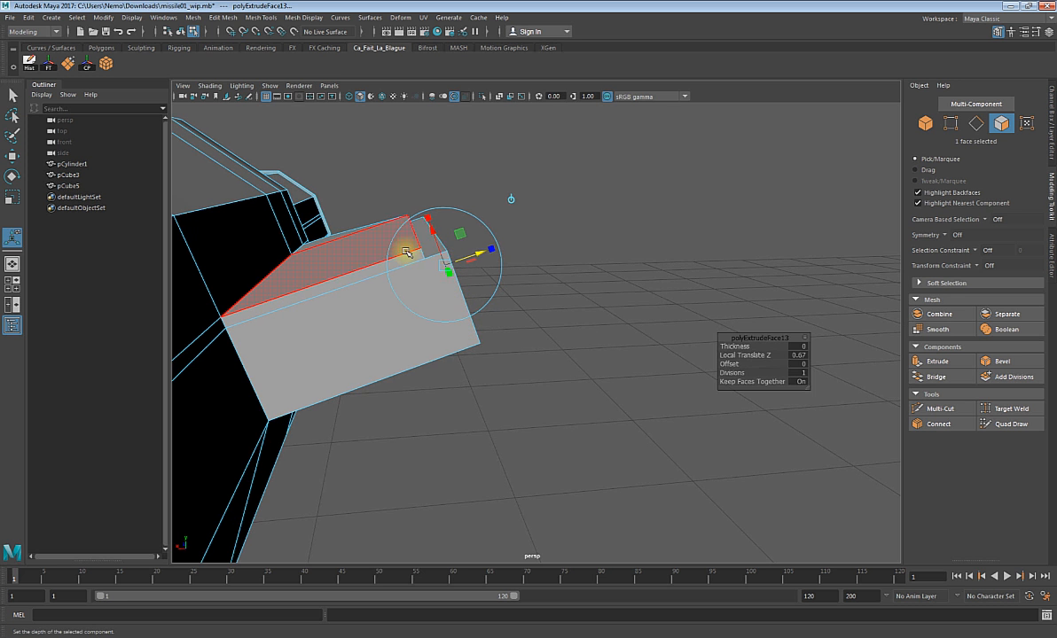
- Select the short thickness edge at the side fin's rear outer corner and compare it with the extruded block from the top
right_click_drag(427, 263, 406, 220)
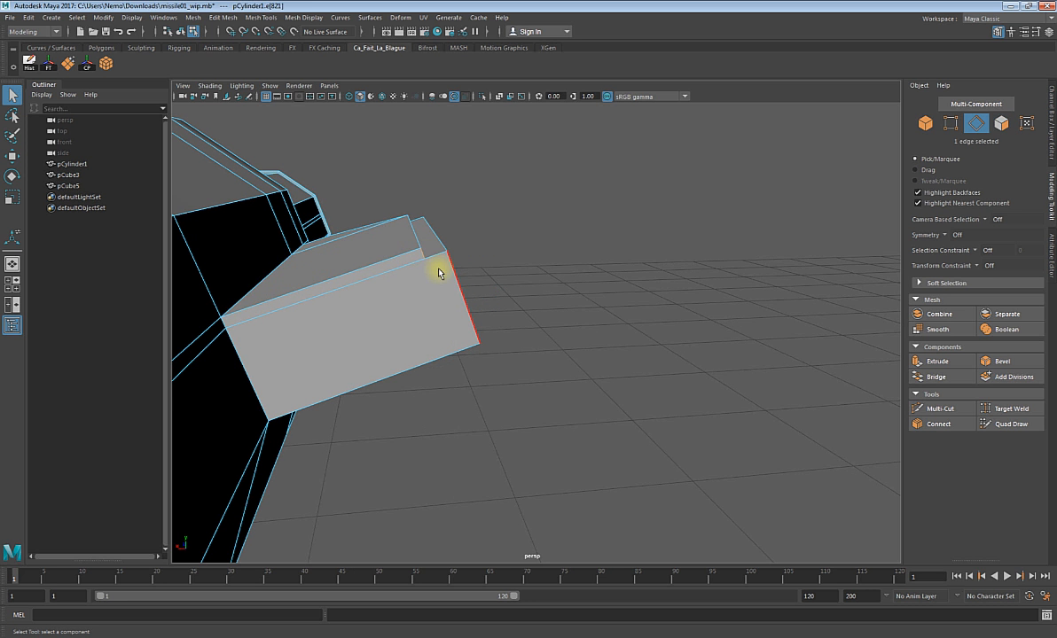
left_click(427, 266)
left_click_drag(419, 242, 492, 274, "alt")
key("space")
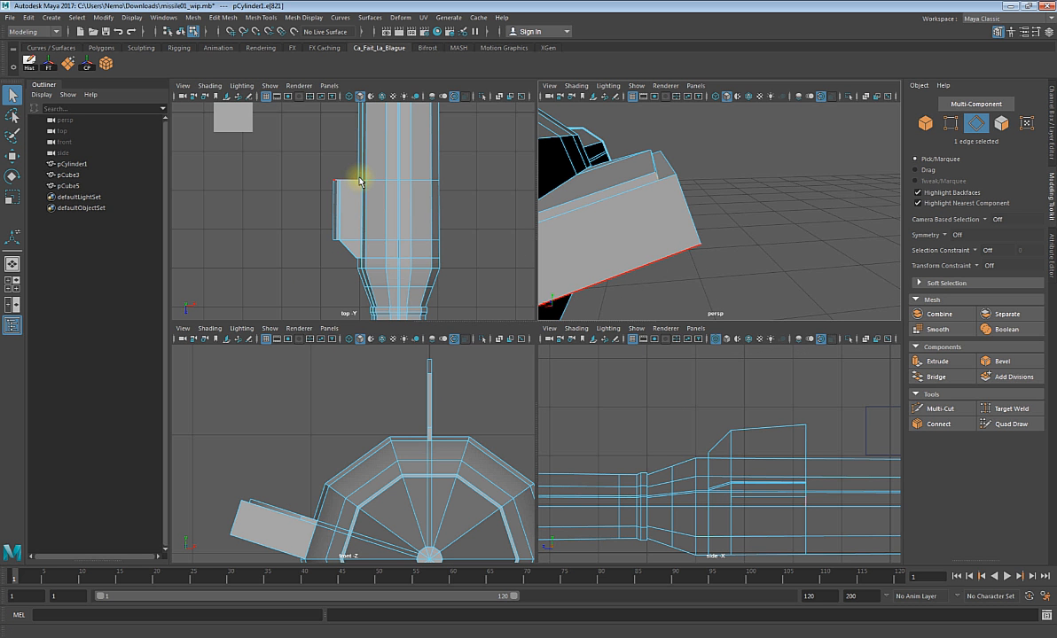
key("space")
scroll(496, 258, "up", 5)
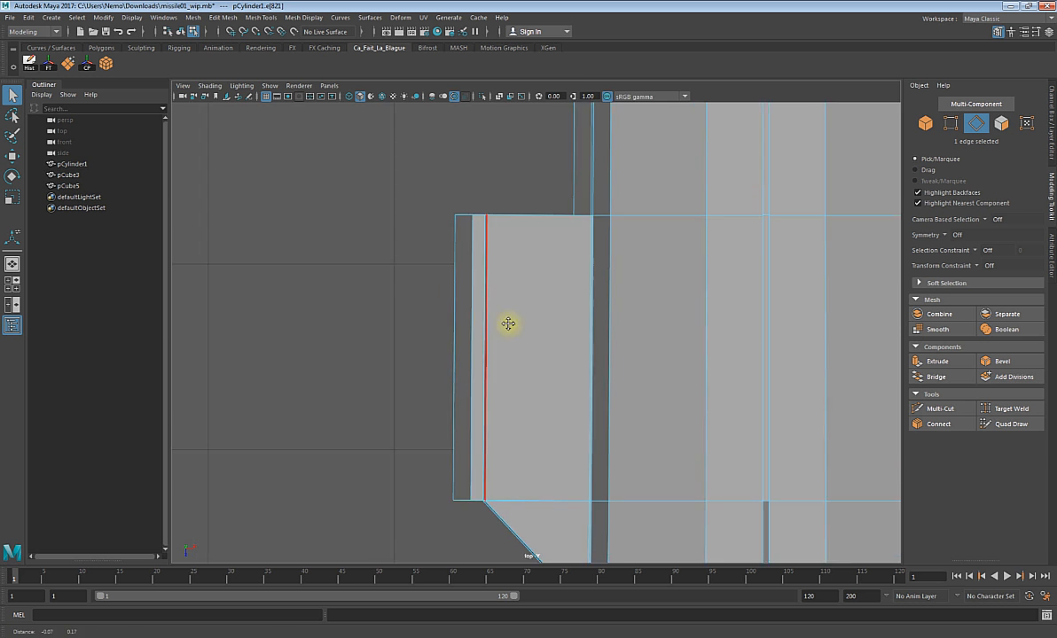
key("space")
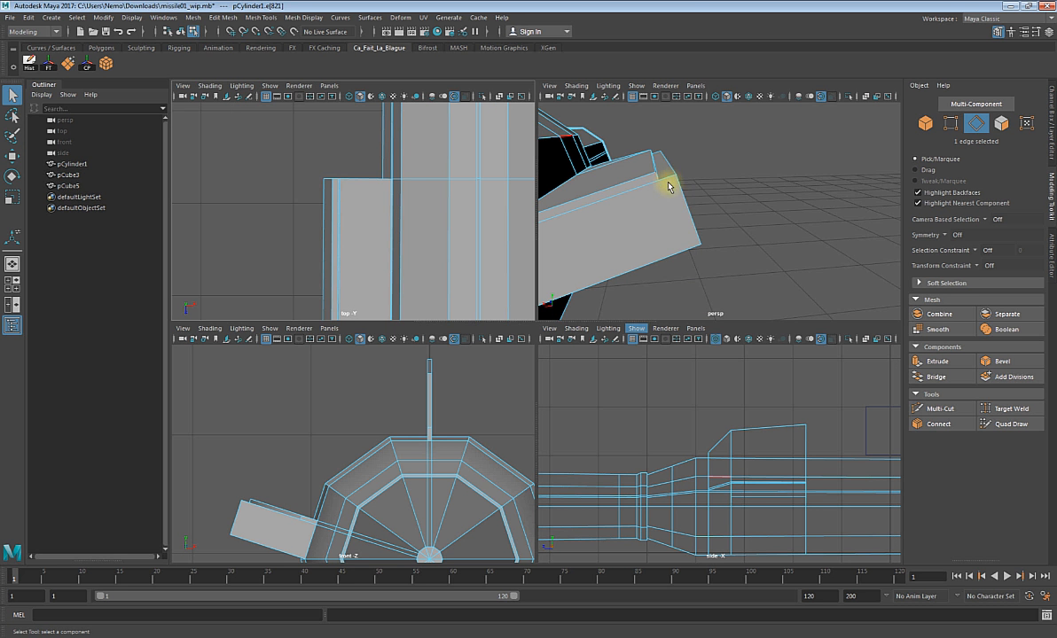
- Snap the fin's rear outer thickness edge along object X to -1.58, in line with the extruded block's outer corner
left_click(669, 187)
key("w")
left_click_drag(670, 198, 680, 266, "alt")
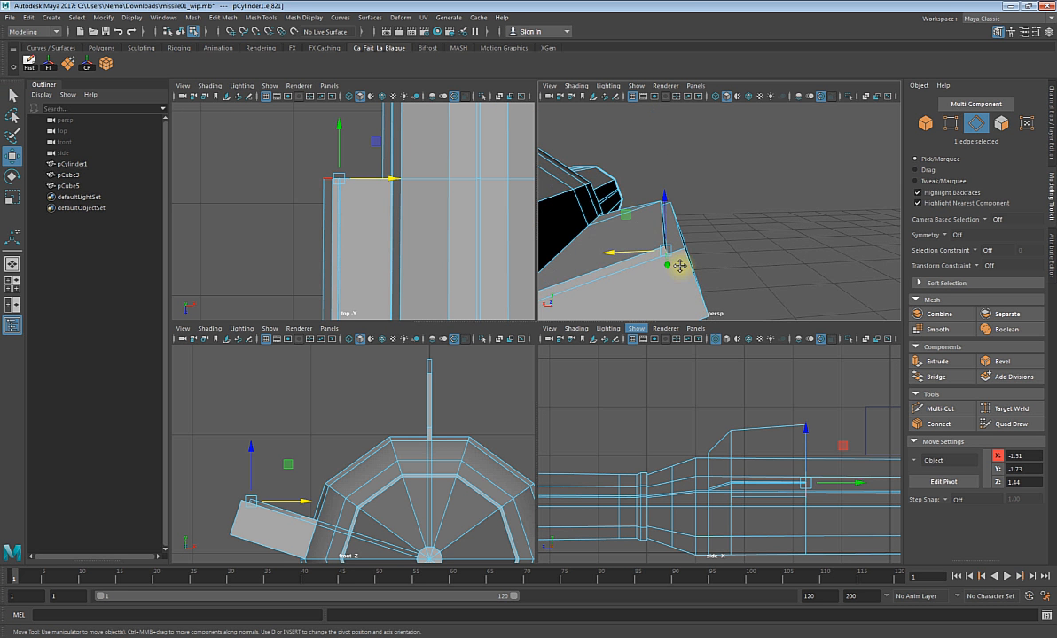
scroll(691, 249, "up", 2)
scroll(629, 253, "down", 1)
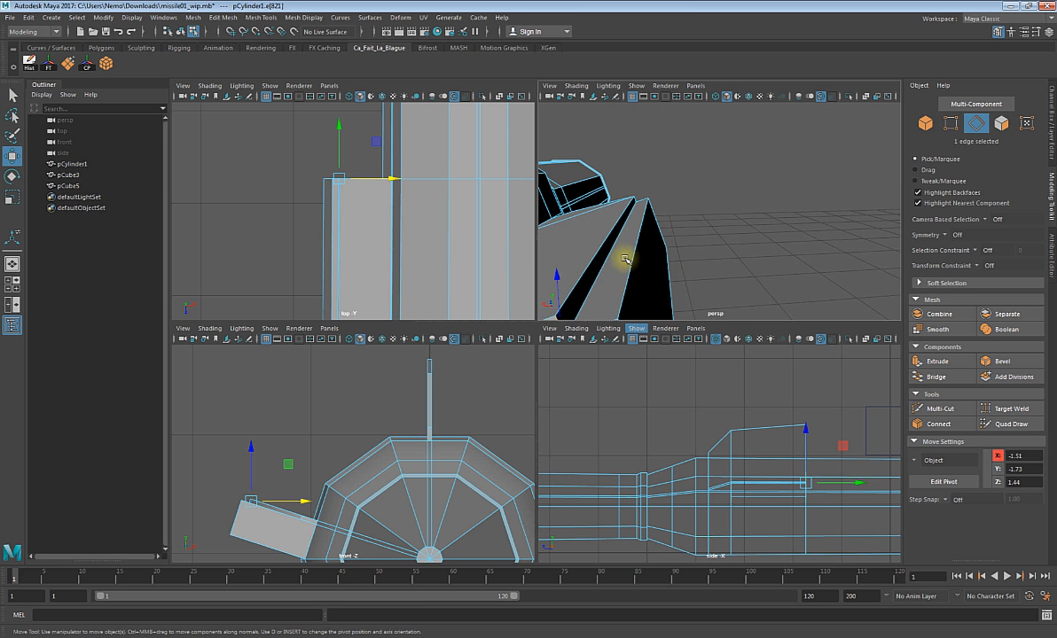
middle_click_drag(624, 258, 642, 237, "alt")
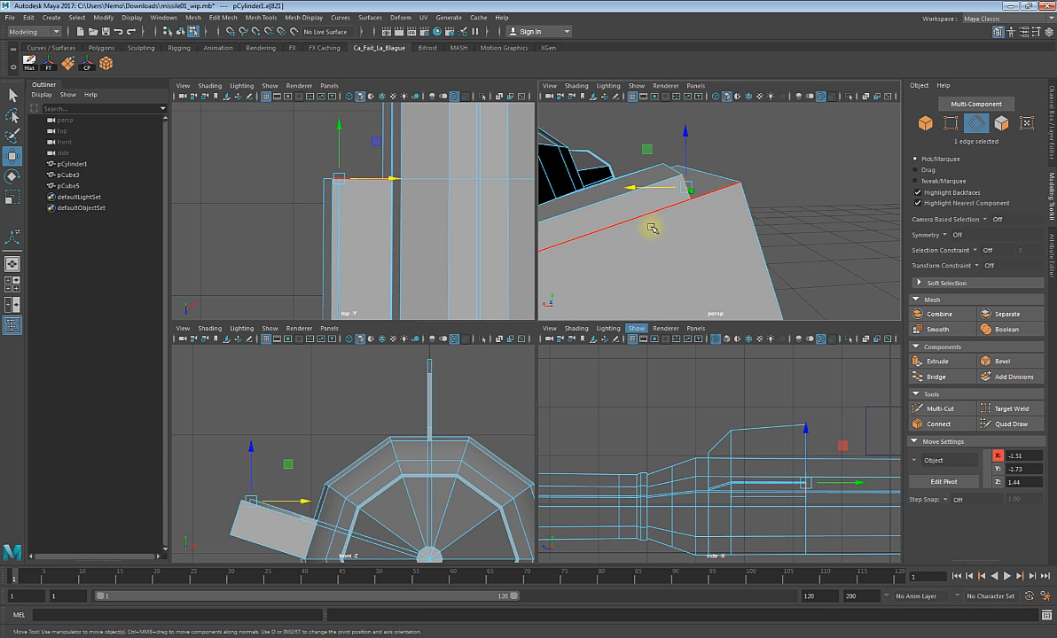
left_click_drag(634, 188, 745, 184)
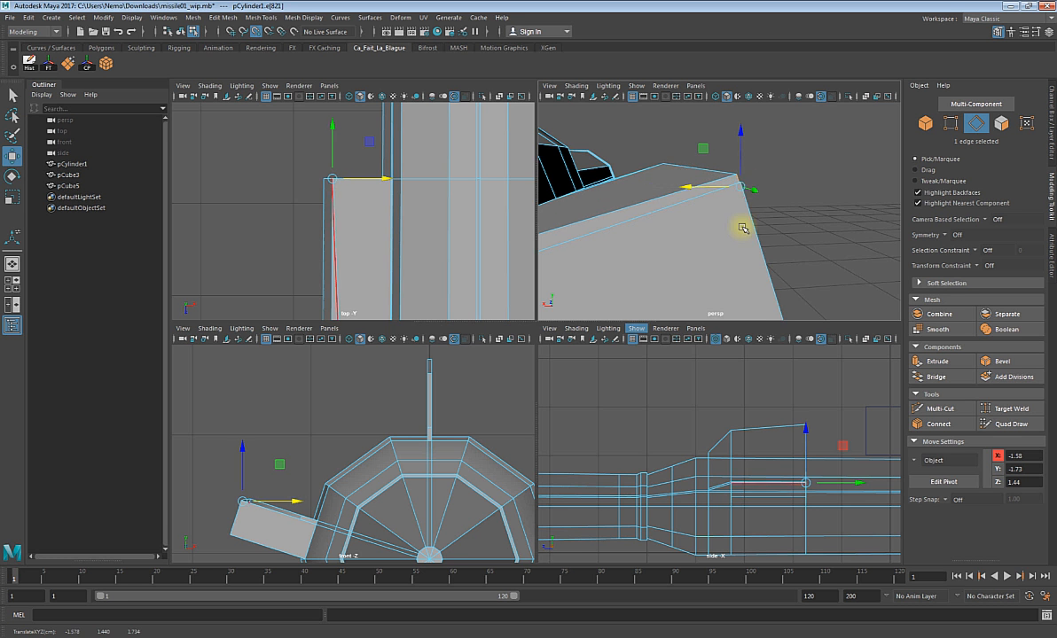
left_click_drag(732, 229, 706, 275, "alt")
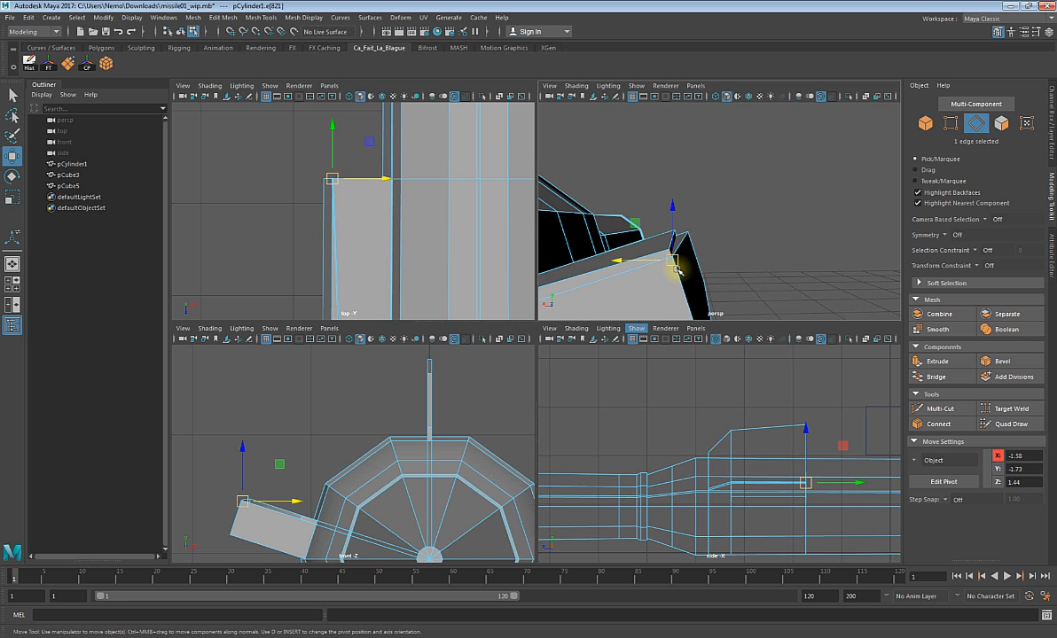
- Undo the last edge move and snap the fin's rear outer thickness edge to the extruded block's corner at X -1.58, Z 1.45
key("ctrl+z")
key("d")
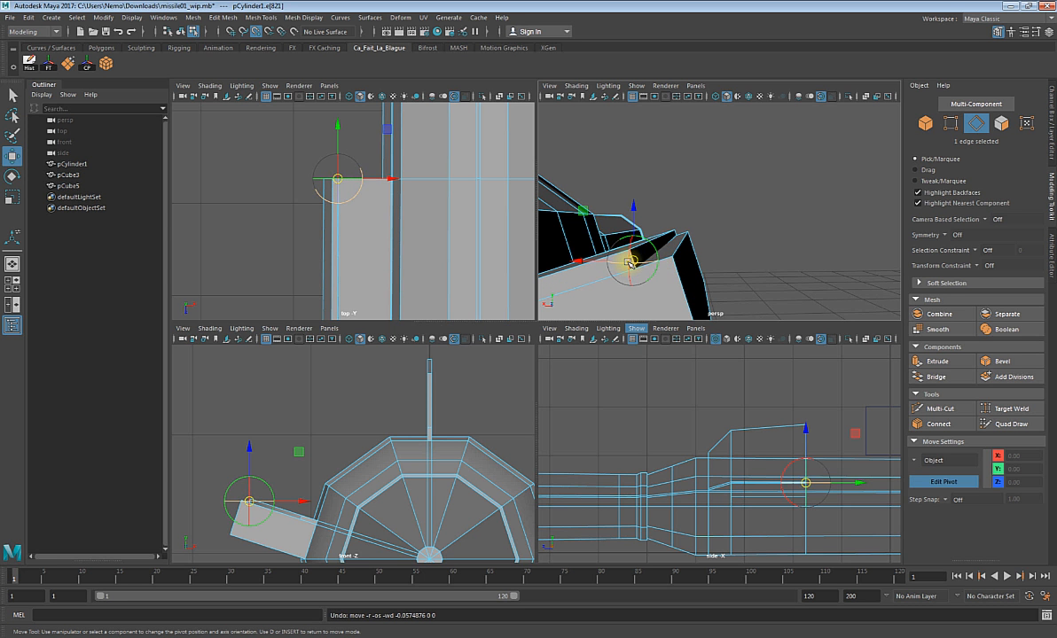
left_click_drag(638, 259, 696, 297)
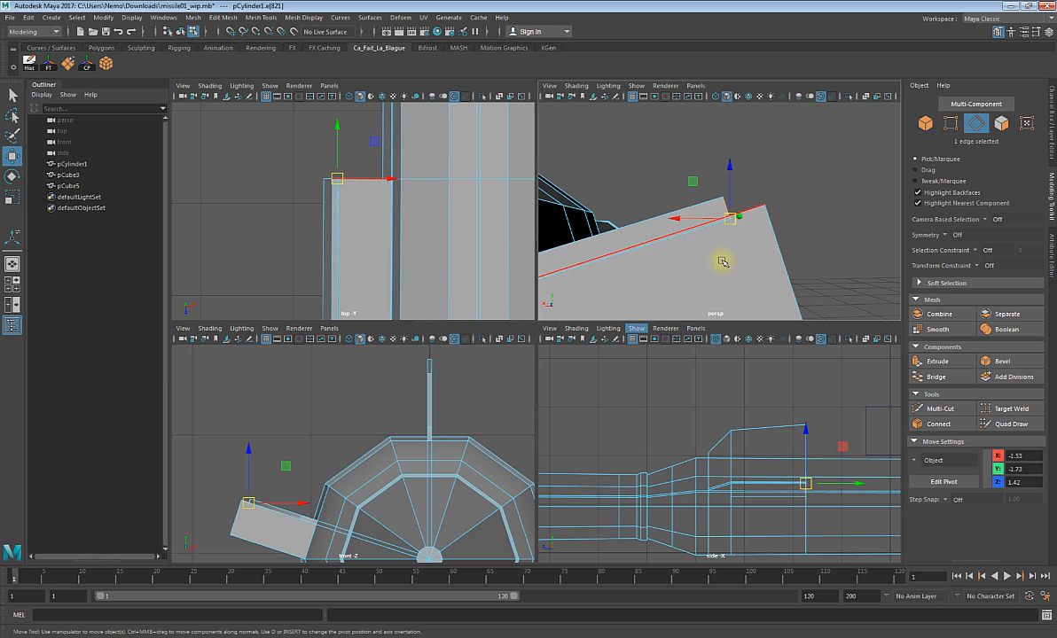
left_click_drag(724, 262, 727, 255, "alt")
key("space")
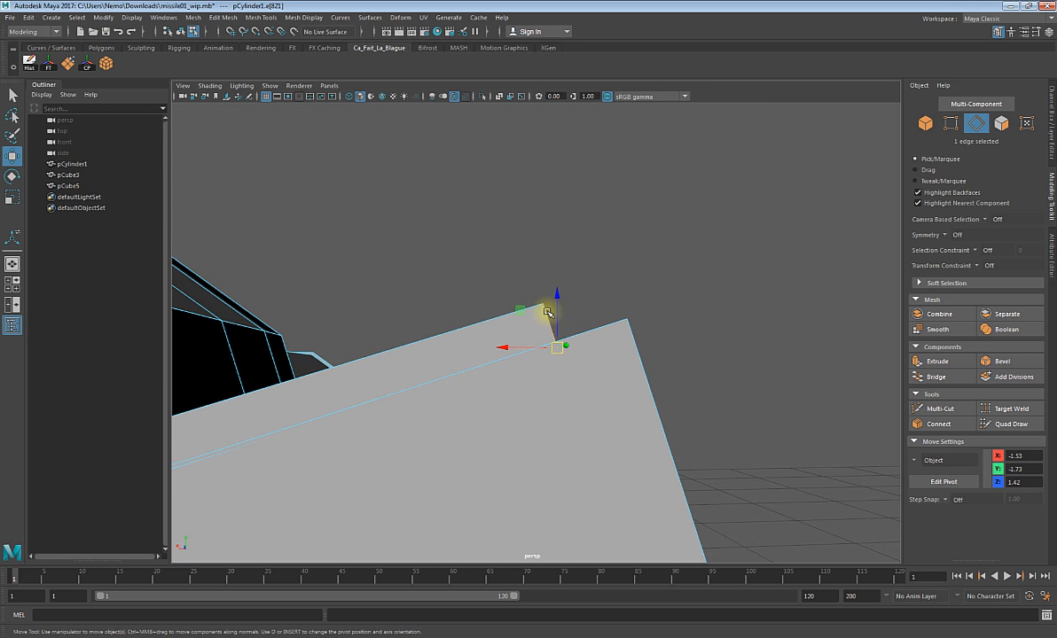
left_click_drag(547, 314, 634, 367, "alt")
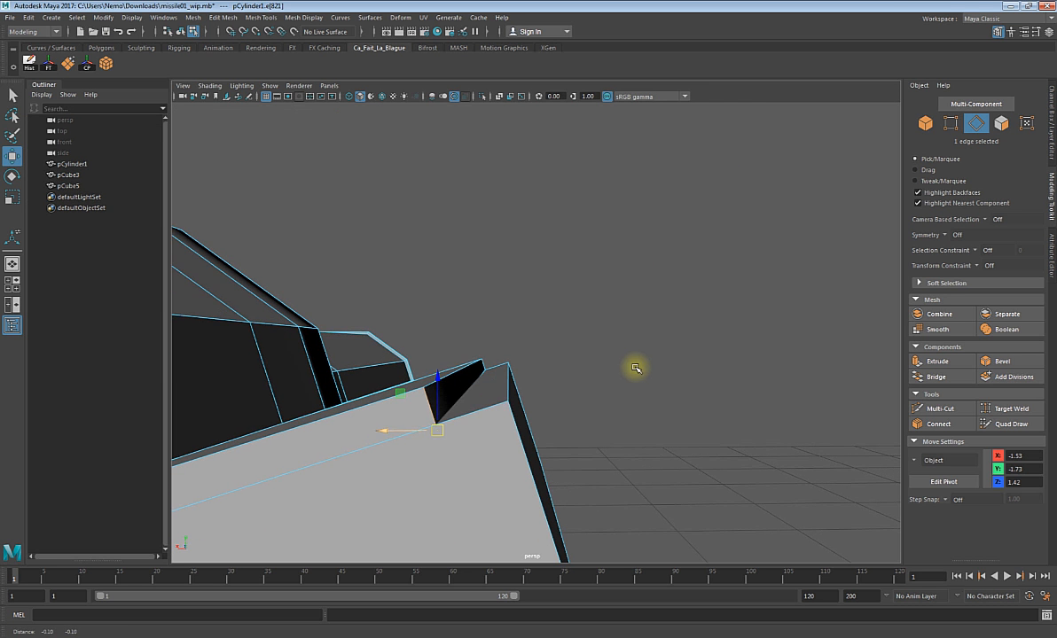
left_click_drag(451, 430, 592, 358)
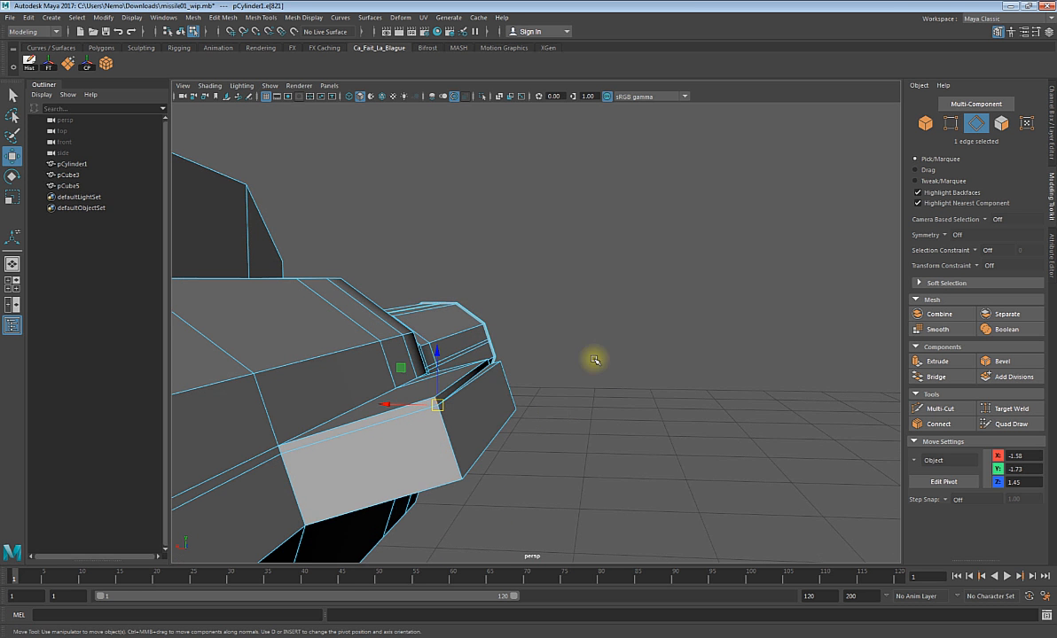
- Delete the extruded guide block's outer, end and underside faces beneath the side fin
left_click(493, 423)
key("Delete")
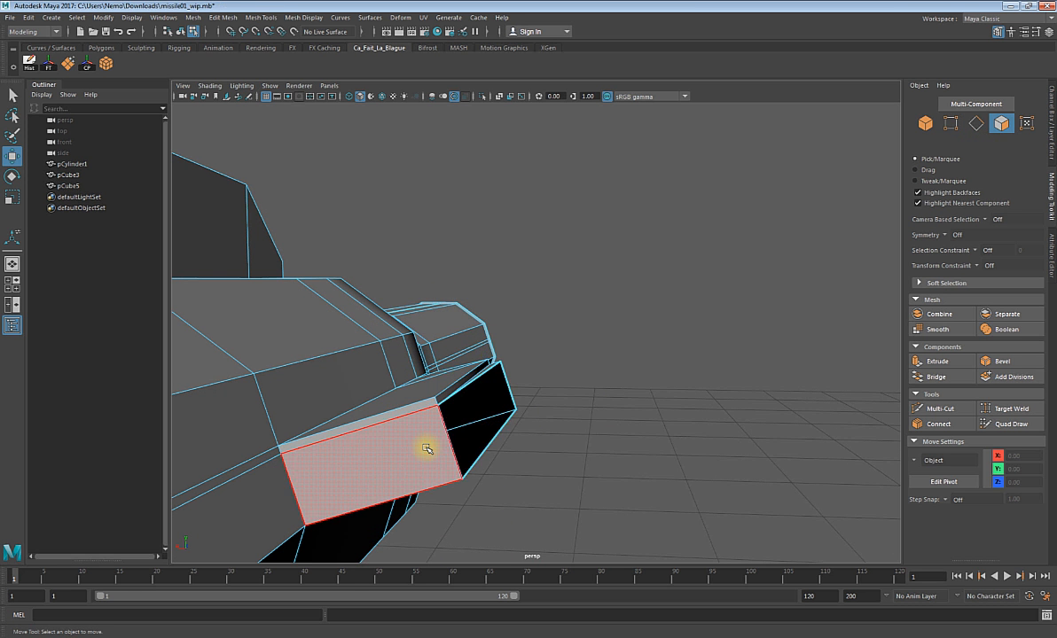
left_click(427, 448)
key("Delete")
left_click(481, 453)
key("Delete")
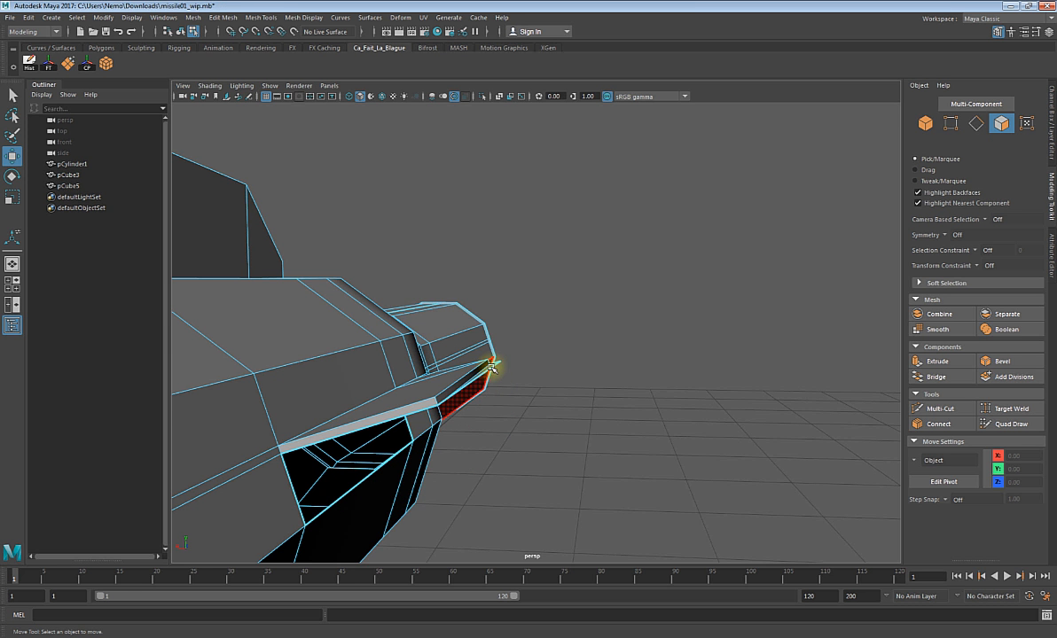
- Bridge the two long border edges of the open gap below the side fin with 0 divisions
left_click_drag(470, 406, 458, 369, "alt")
left_click_drag(303, 378, 335, 367, "alt")
key("F10")
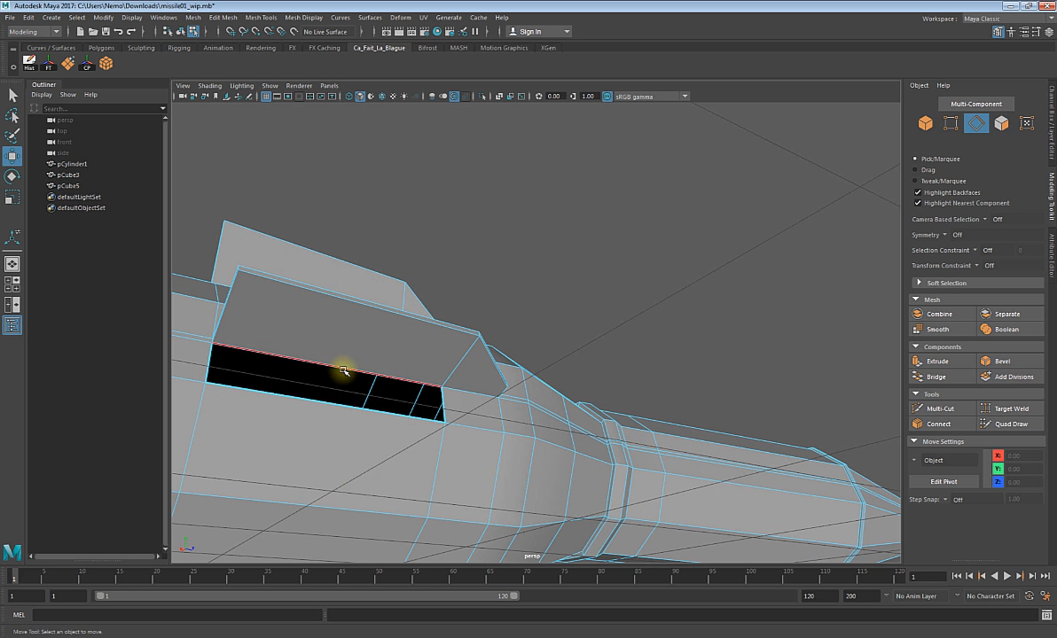
left_click(344, 370)
left_click(337, 406, "shift")
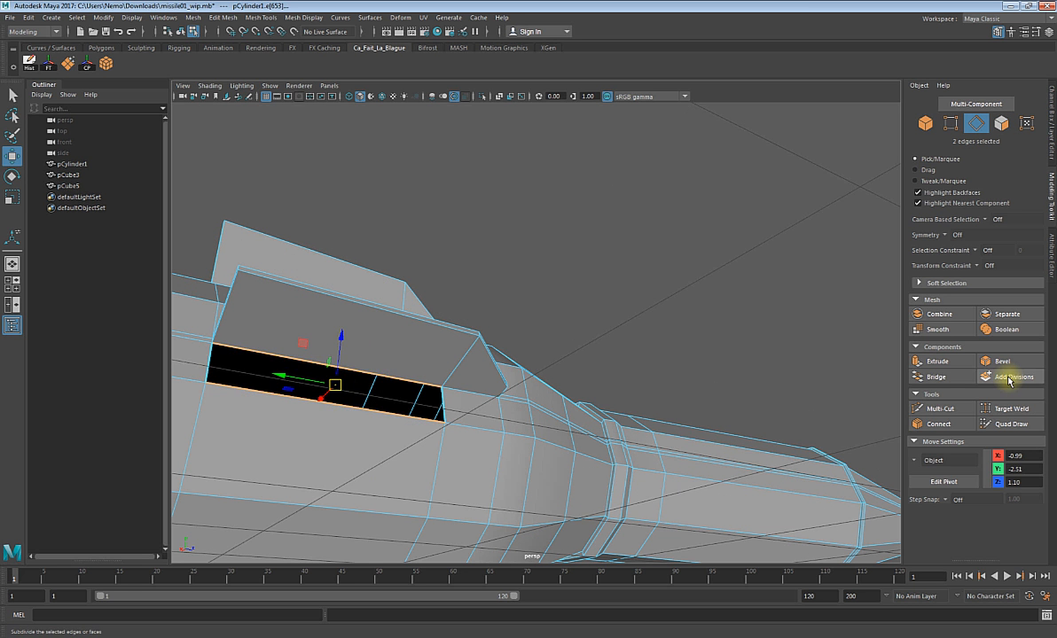
left_click(933, 377)
left_click_drag(565, 385, 597, 447, "alt")
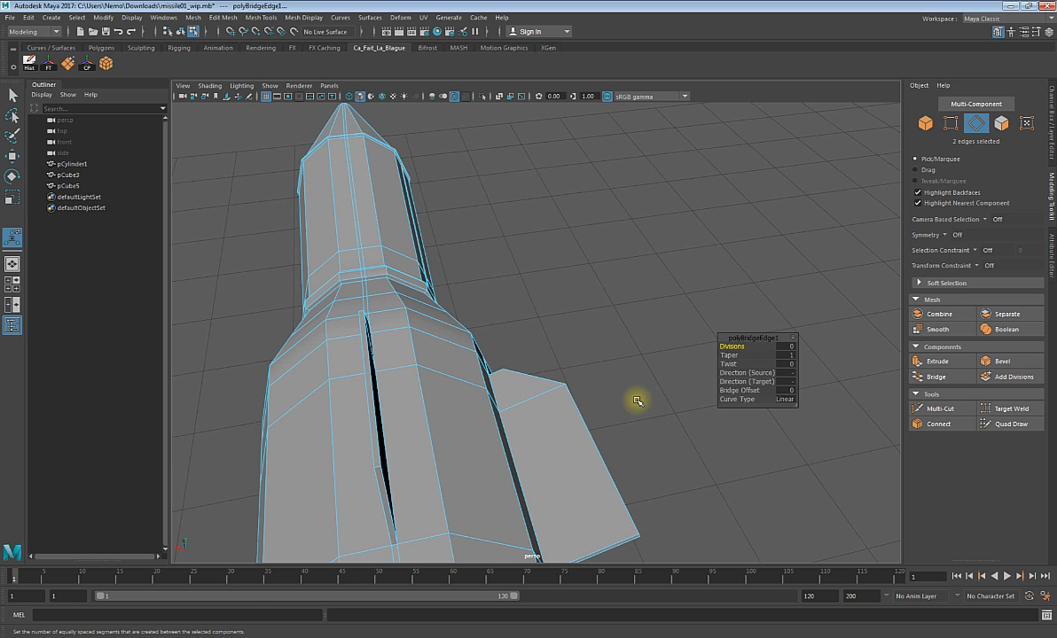
- Examine the side fin and the missile body from nose to tail, including the small separate tail fin
left_click_drag(635, 401, 483, 390, "alt")
left_click(603, 455)
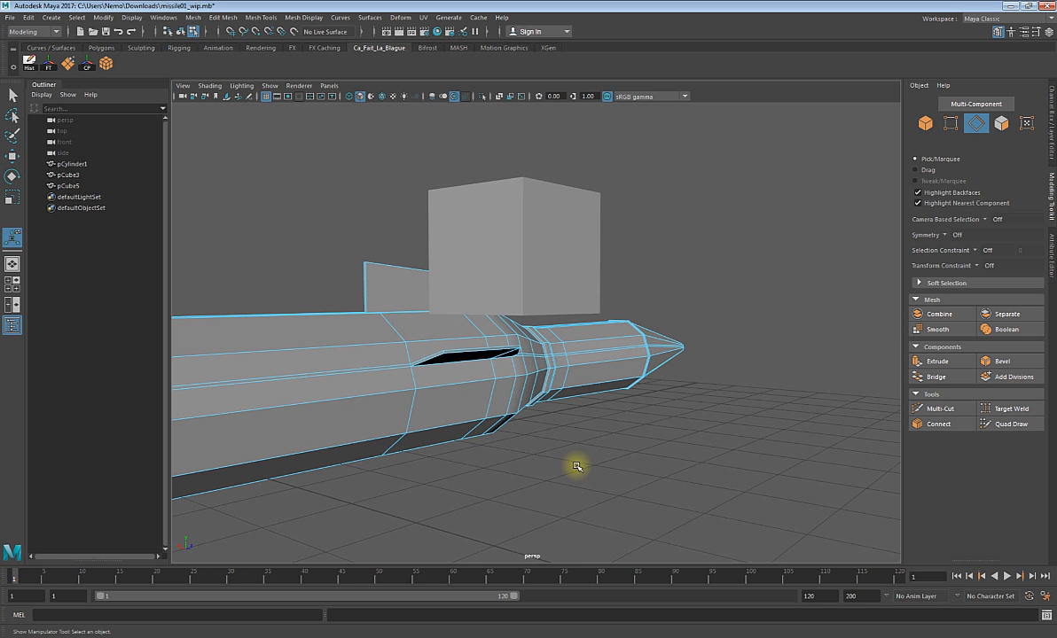
left_click_drag(576, 466, 634, 442, "alt")
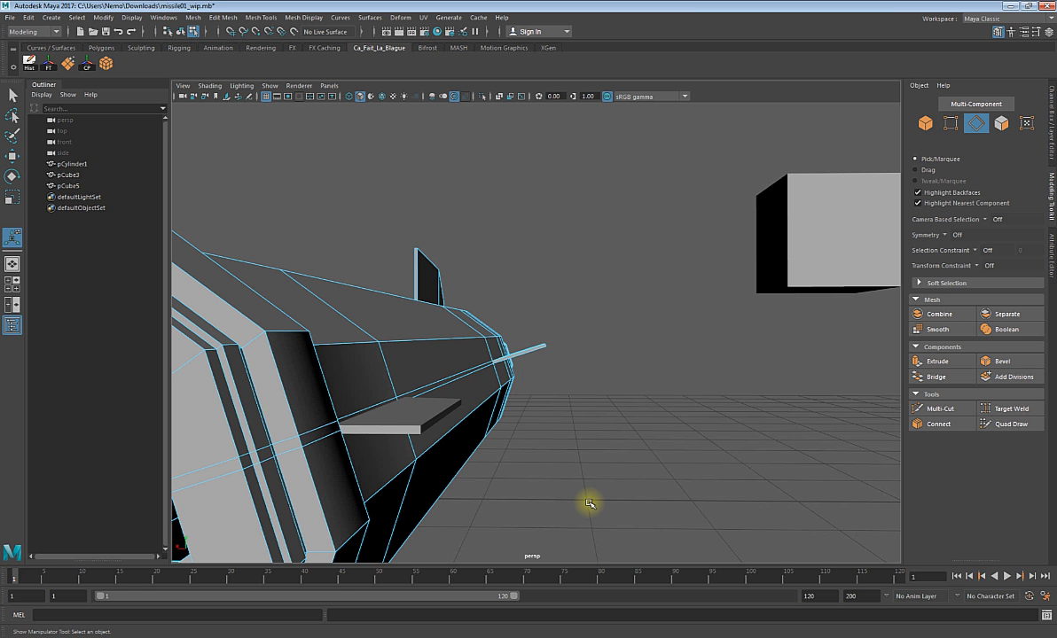
left_click_drag(592, 506, 554, 440, "alt")
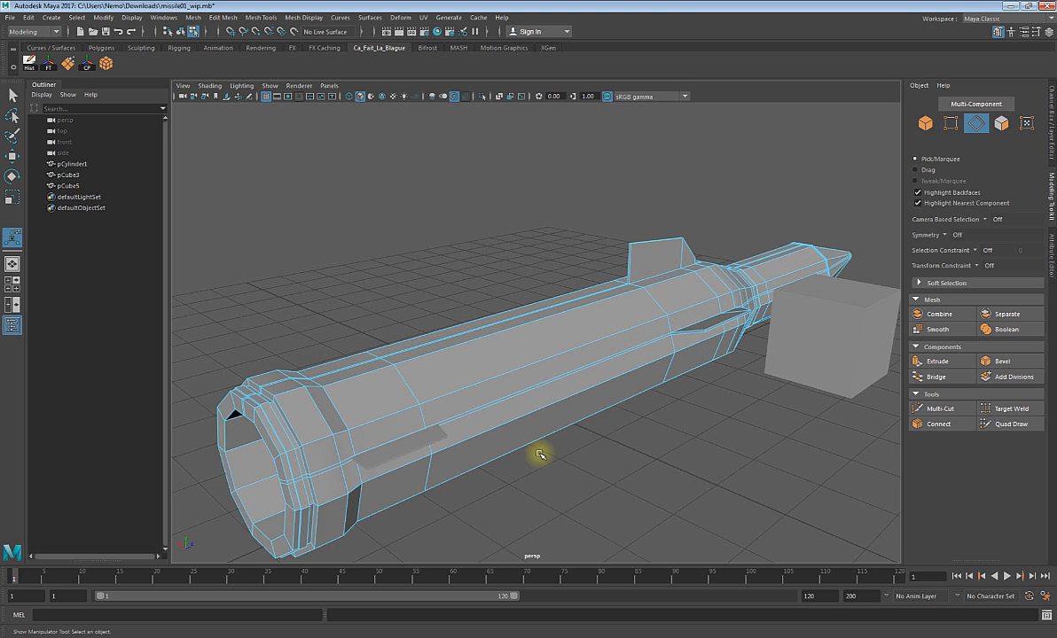
left_click_drag(489, 461, 436, 444, "alt")
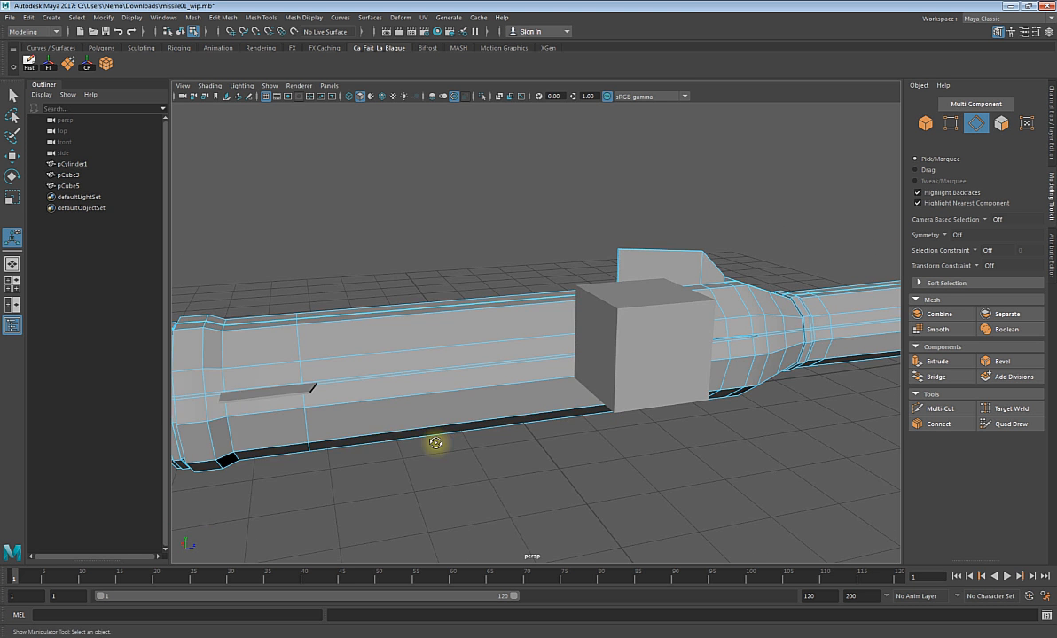
middle_click_drag(410, 441, 554, 433, "alt")
left_click_drag(454, 425, 449, 400, "alt")
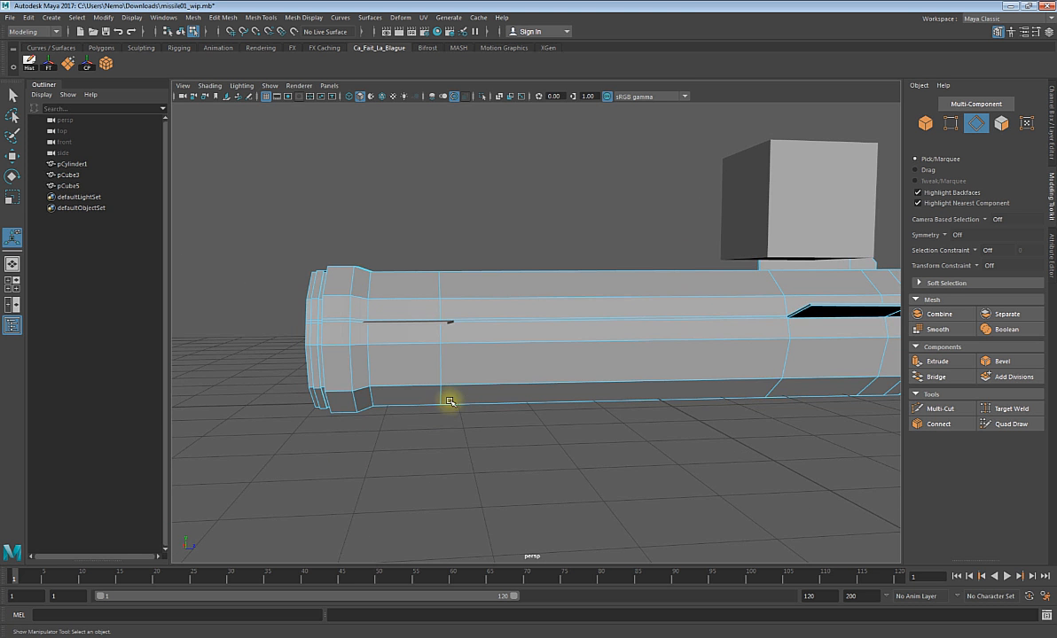
- Move the body's edge loop near the tail along object Y to 3.03, in line with the small tail fin's front end
double_click(440, 336)
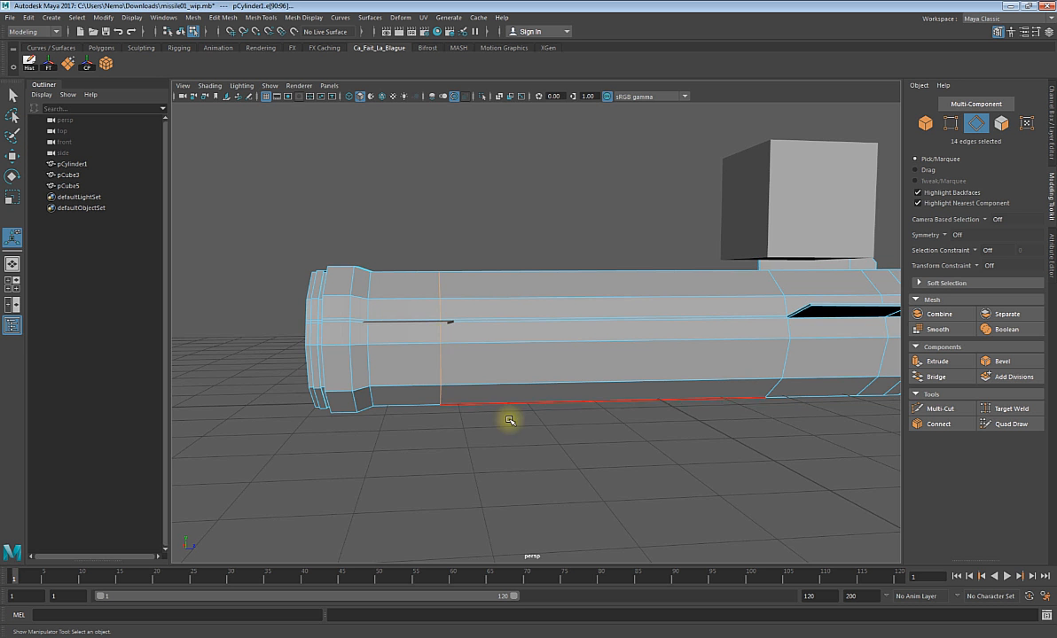
scroll(507, 420, "up", 3)
middle_click_drag(507, 419, 569, 436, "alt")
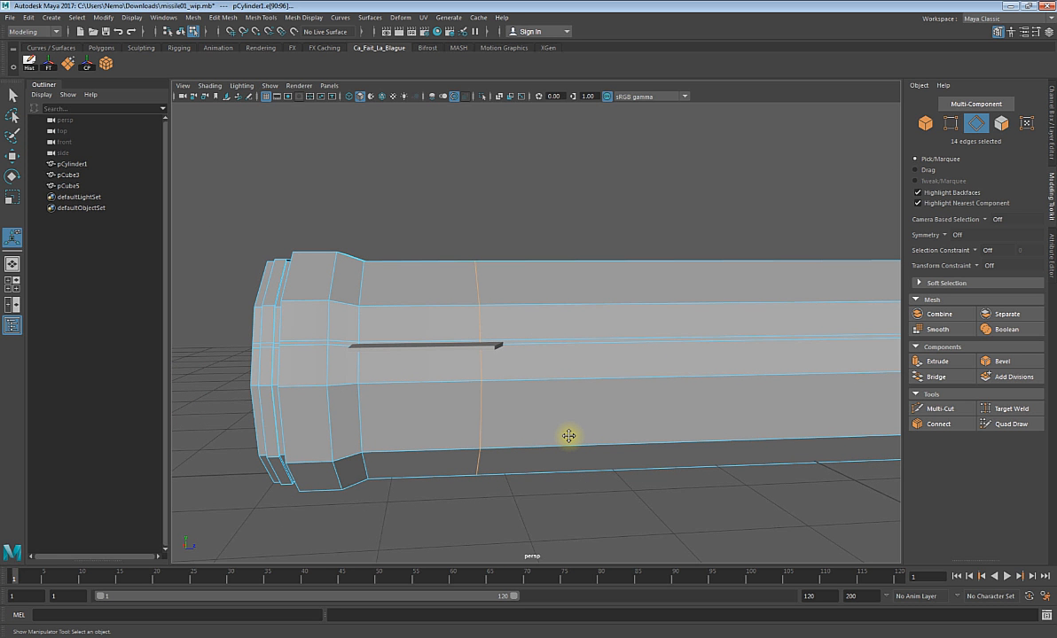
left_click_drag(517, 385, 548, 347, "alt")
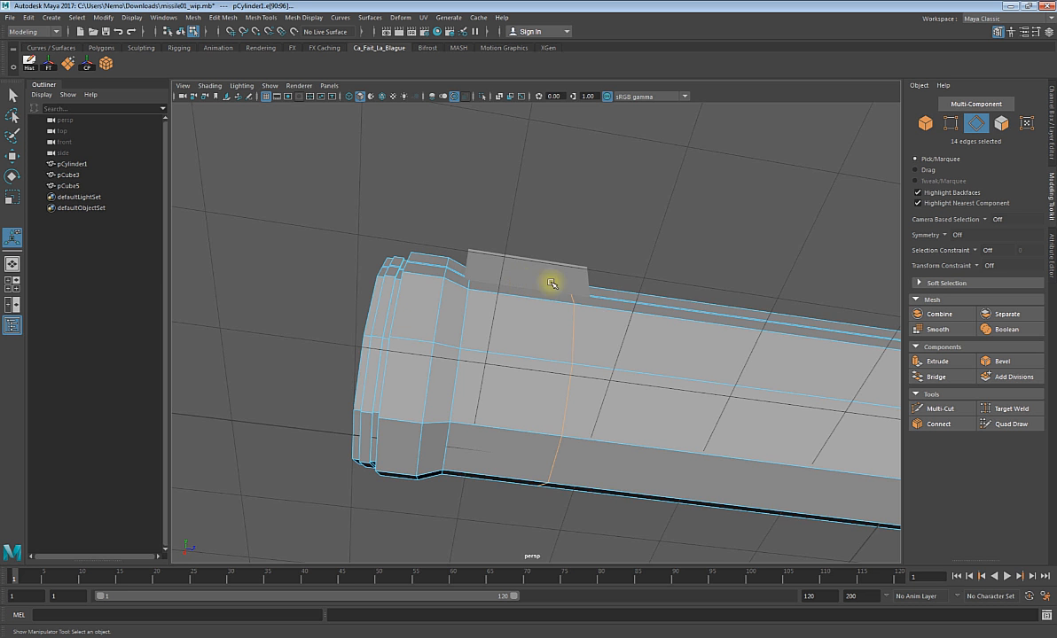
left_click_drag(576, 333, 526, 433, "alt")
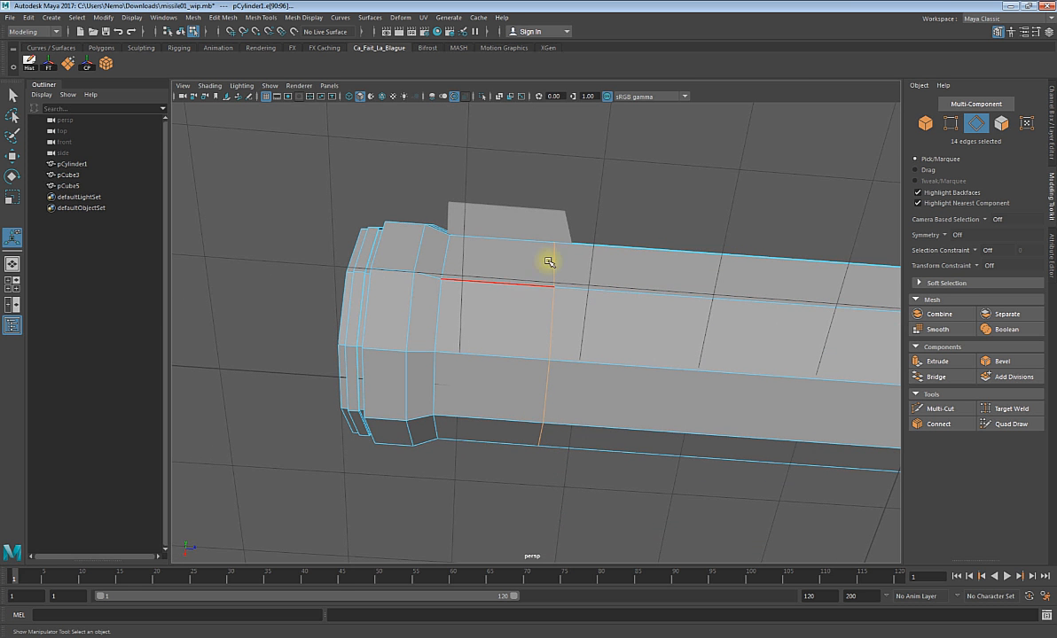
left_click_drag(499, 214, 528, 370, "alt")
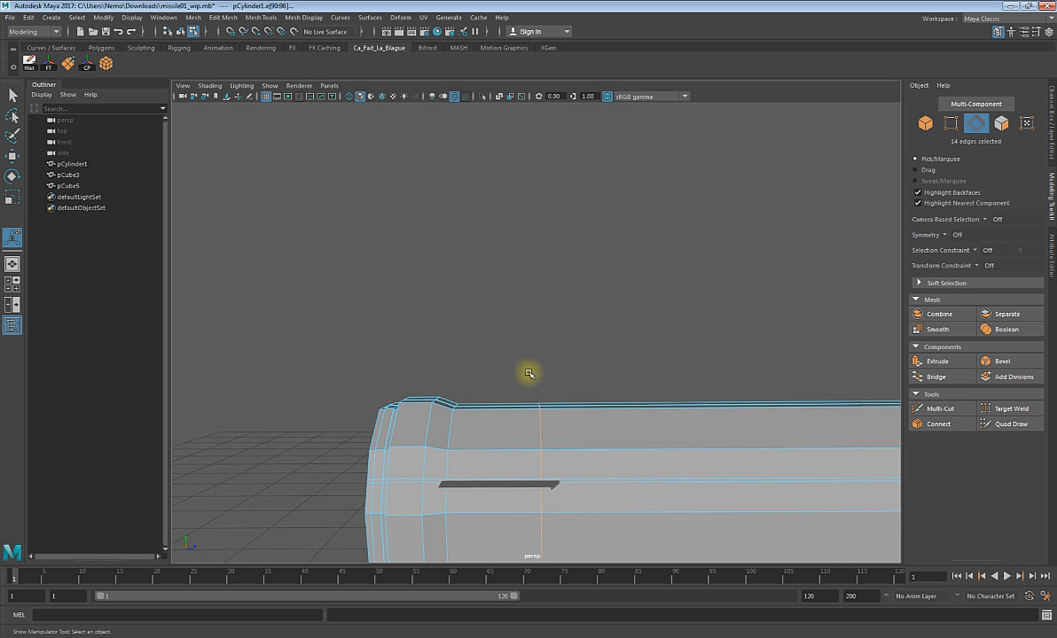
key("w")
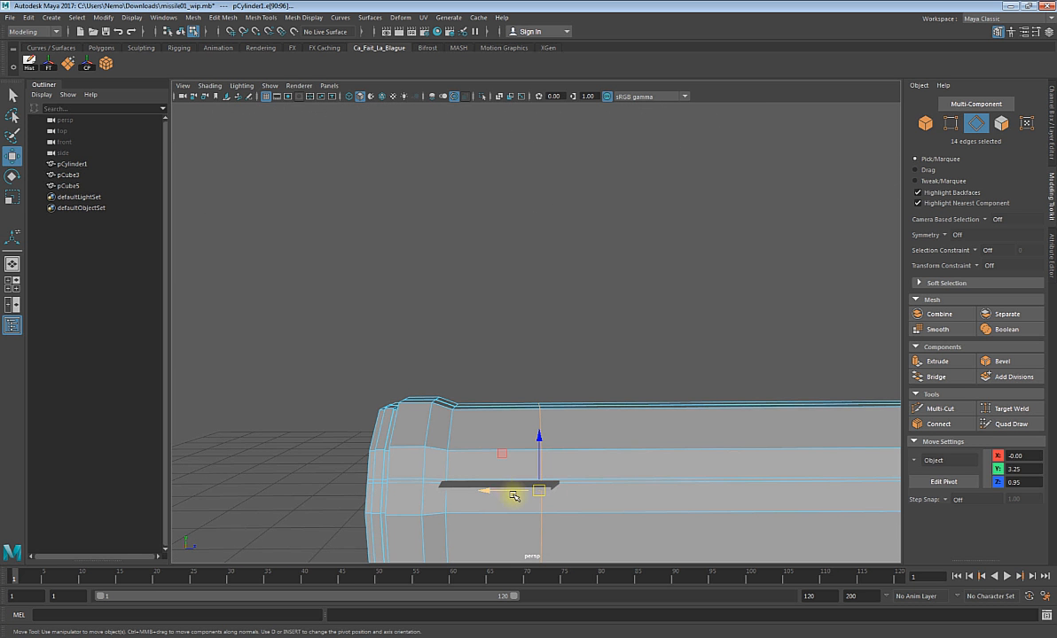
left_click_drag(514, 496, 598, 404, "alt")
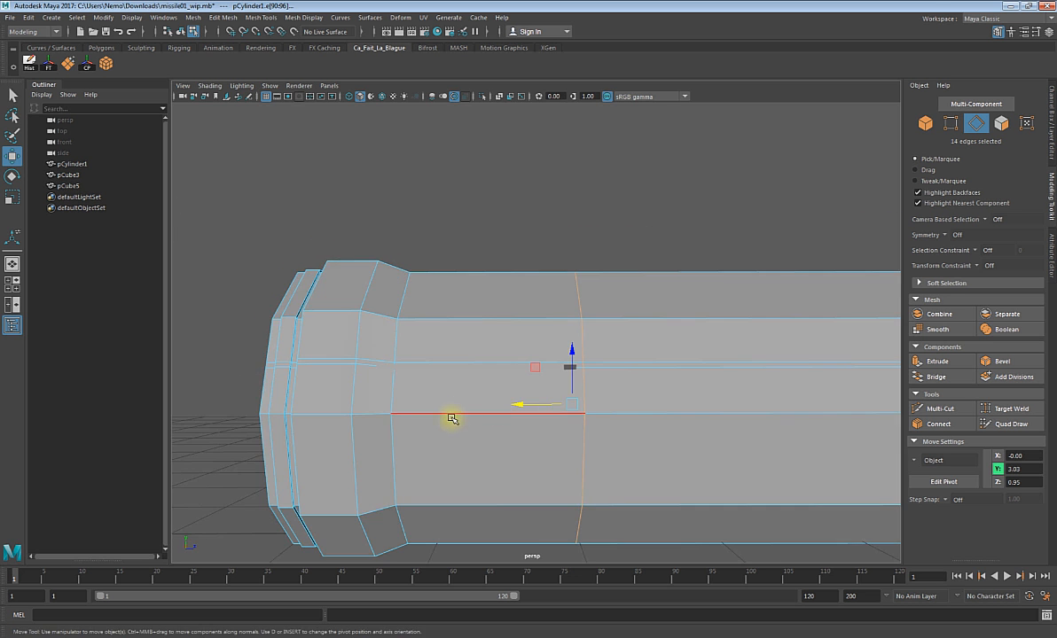
left_click_drag(421, 418, 508, 572, "alt")
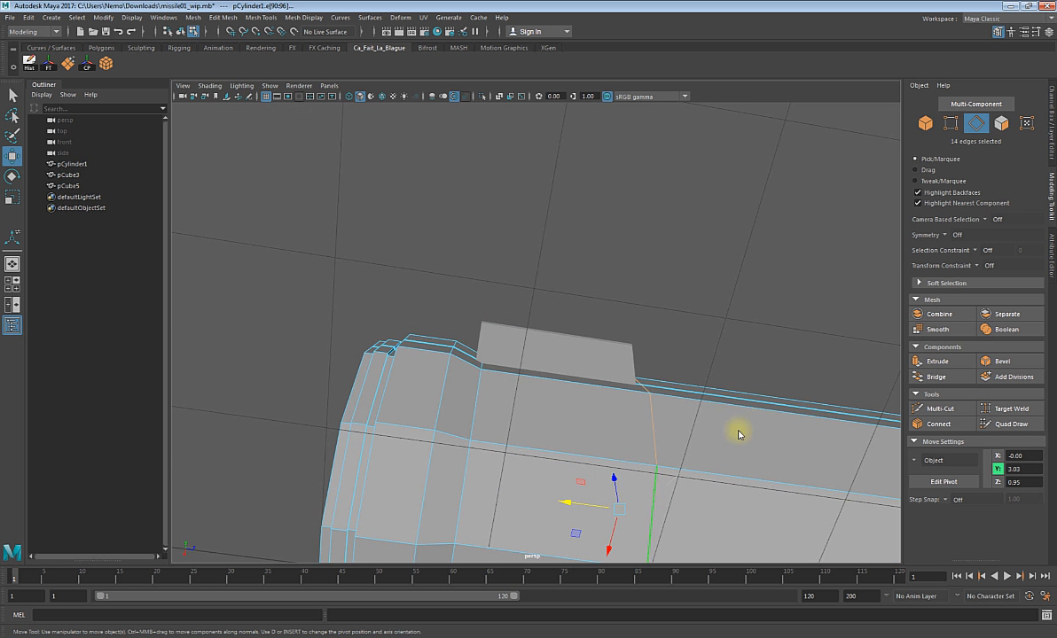
- Return the missile body to object selection and isolate it in the perspective view
key("F8")
left_click_drag(685, 456, 700, 502, "alt")
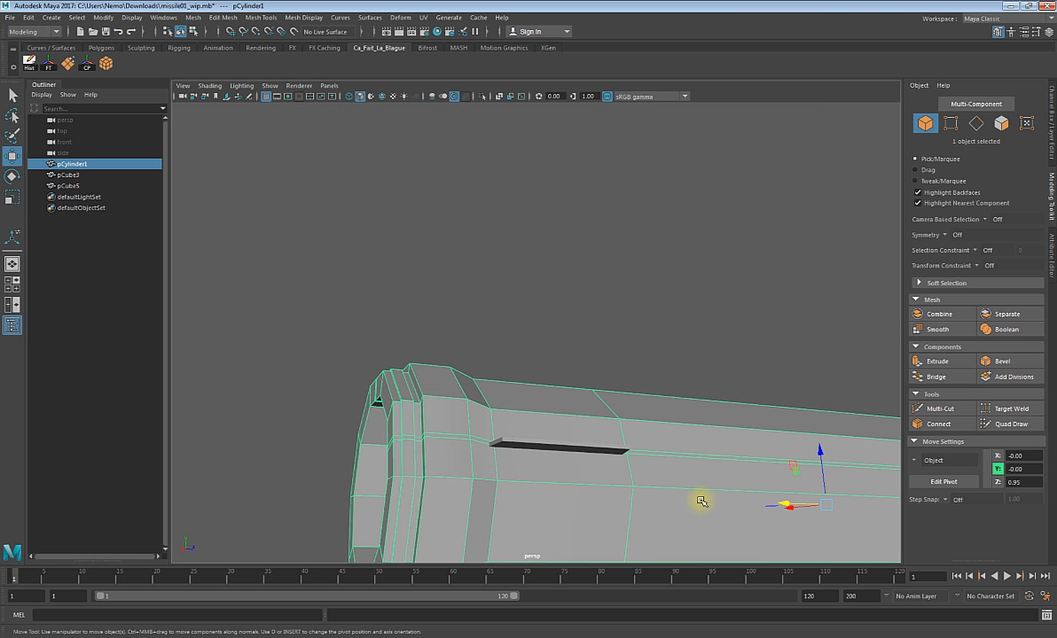
left_click(481, 96)
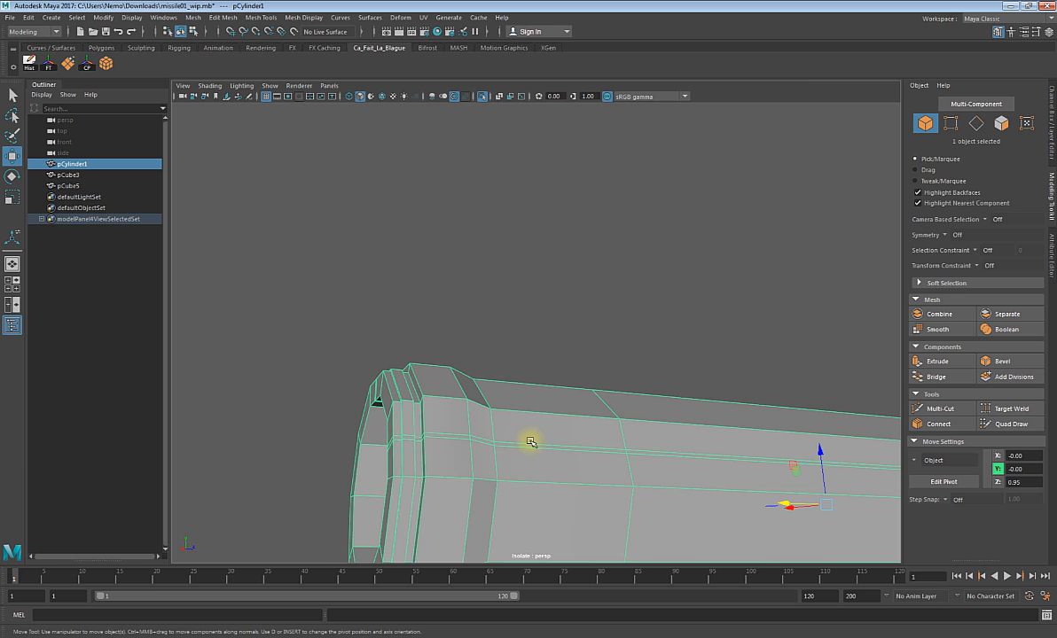
- Examine the isolated missile body's topology from tail to nose tip, briefly toggling the smooth mesh preview
left_click_drag(530, 441, 598, 404, "alt")
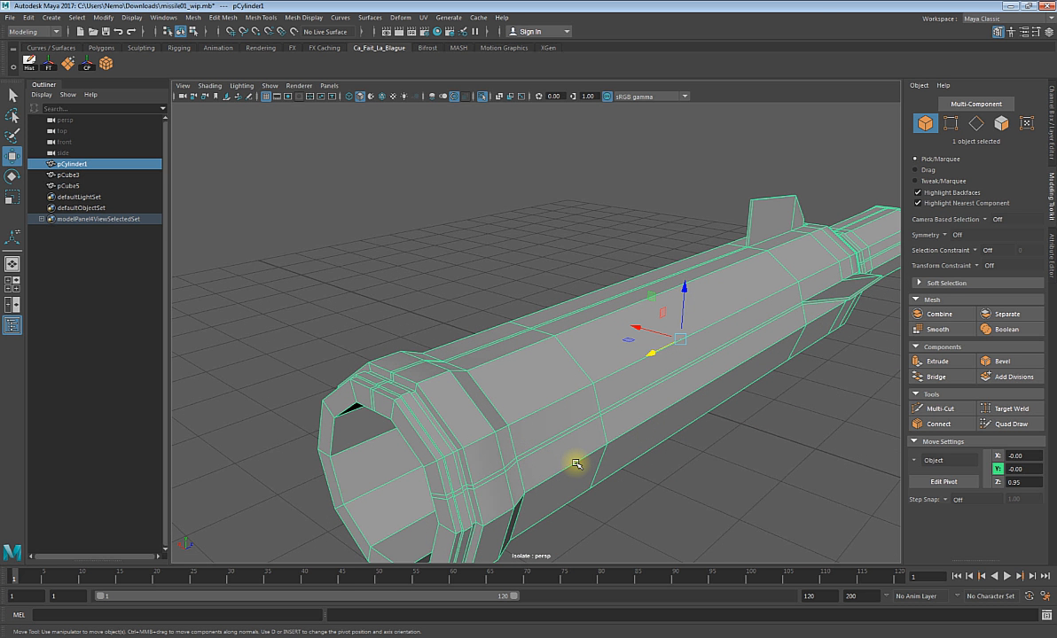
left_click_drag(595, 443, 655, 339, "alt")
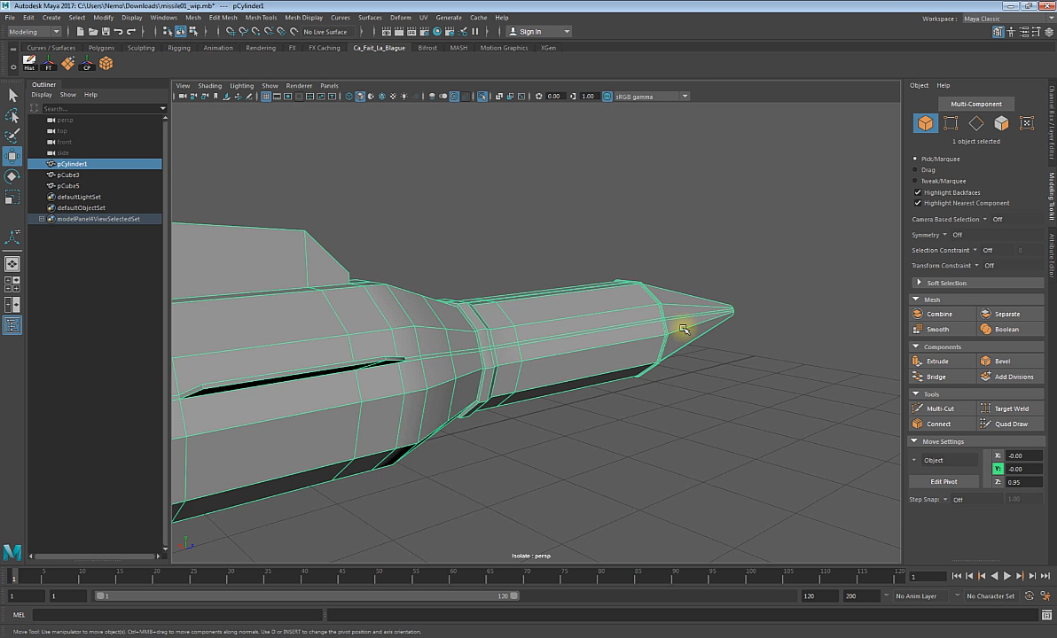
left_click_drag(662, 359, 591, 371, "alt")
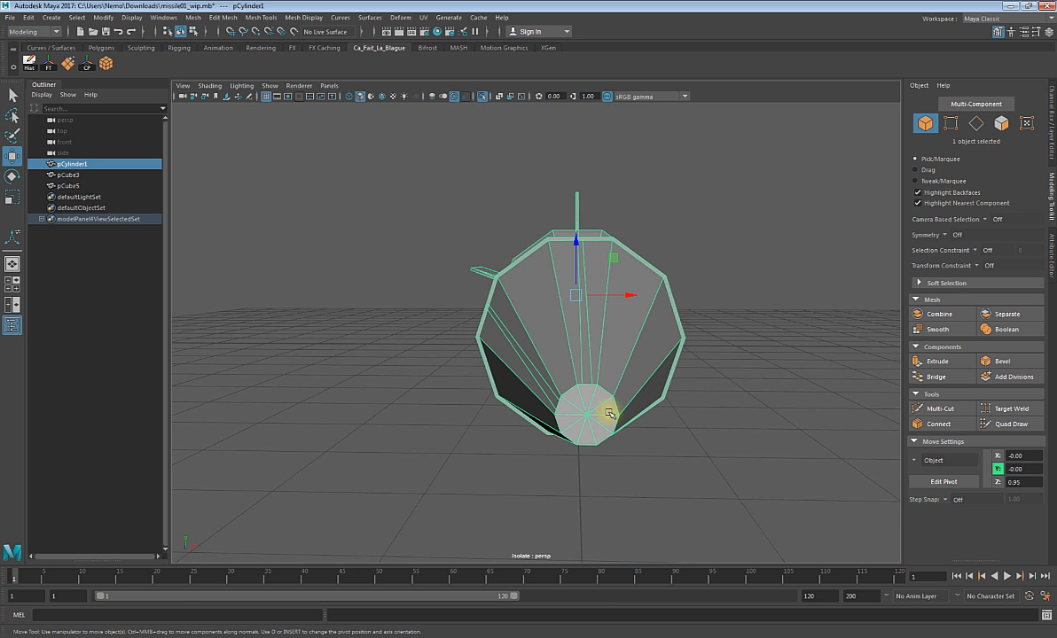
key("3")
key("1")
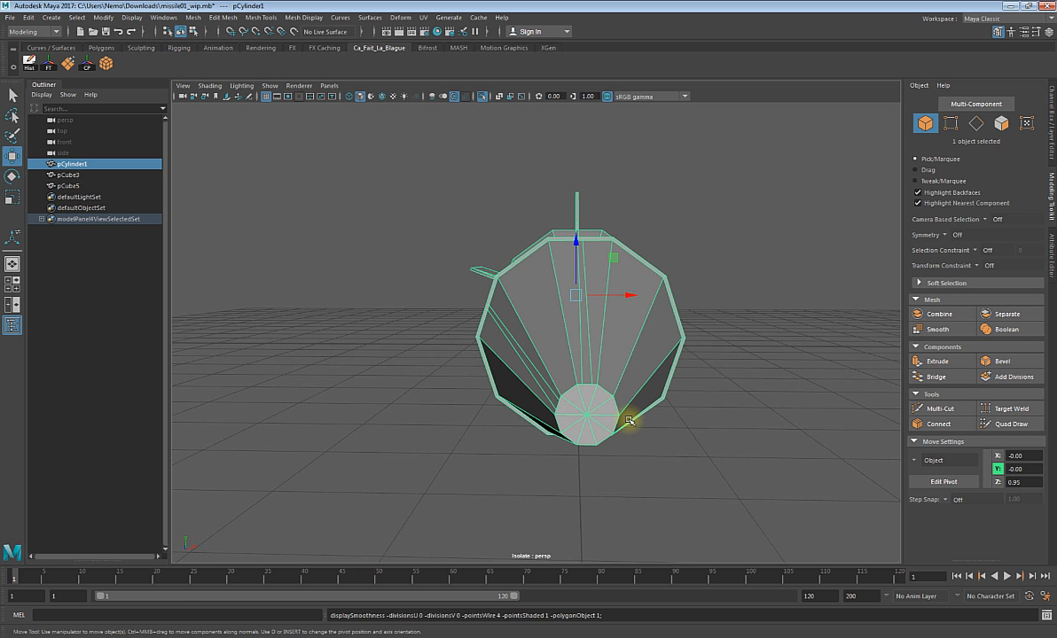
left_click_drag(575, 410, 645, 385, "alt")
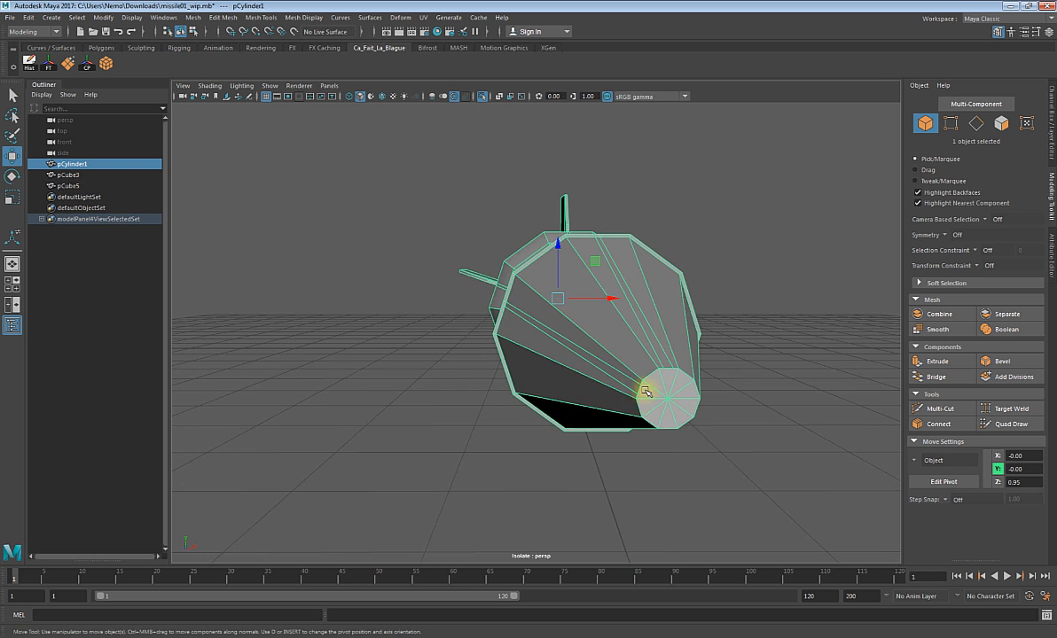
left_click_drag(581, 385, 726, 388, "alt")
right_click_drag(726, 388, 672, 350, "alt")
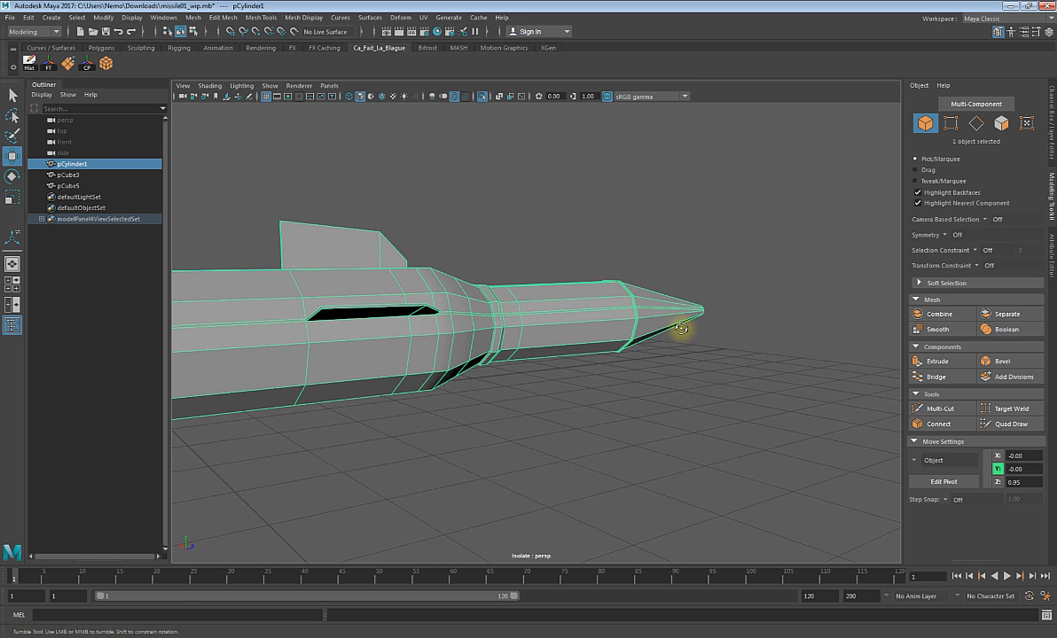
left_click_drag(683, 330, 631, 355, "alt")
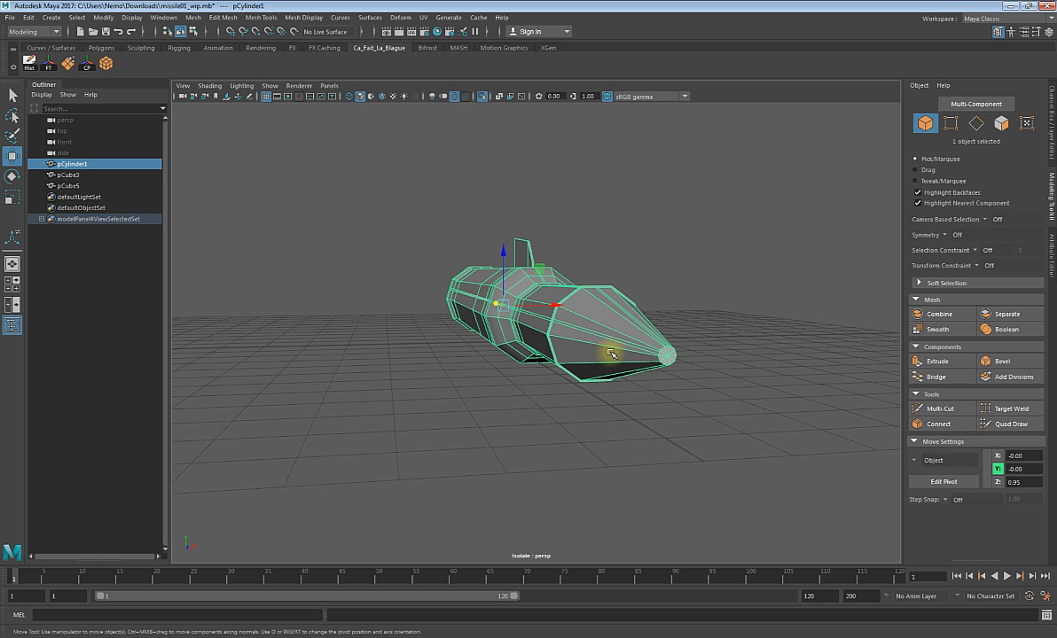
left_click_drag(612, 342, 399, 335, "alt")
right_click_drag(644, 325, 729, 321, "alt")
middle_click_drag(709, 324, 454, 357, "alt")
left_click_drag(817, 350, 816, 348, "alt")
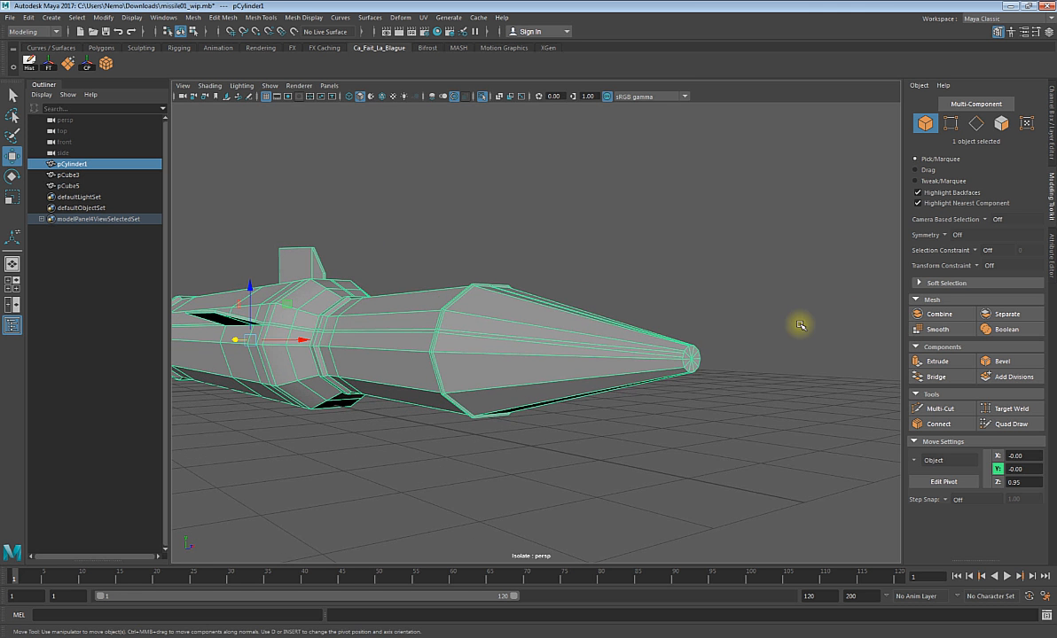
- Select the 10 cap faces at the missile's nose tip and delete them
right_click_drag(799, 324, 800, 352)
left_click_drag(743, 353, 716, 391, "alt")
left_click_drag(721, 394, 773, 381, "alt")
left_click_drag(735, 263, 682, 448, "ctrl")
left_click_drag(804, 411, 764, 413, "alt")
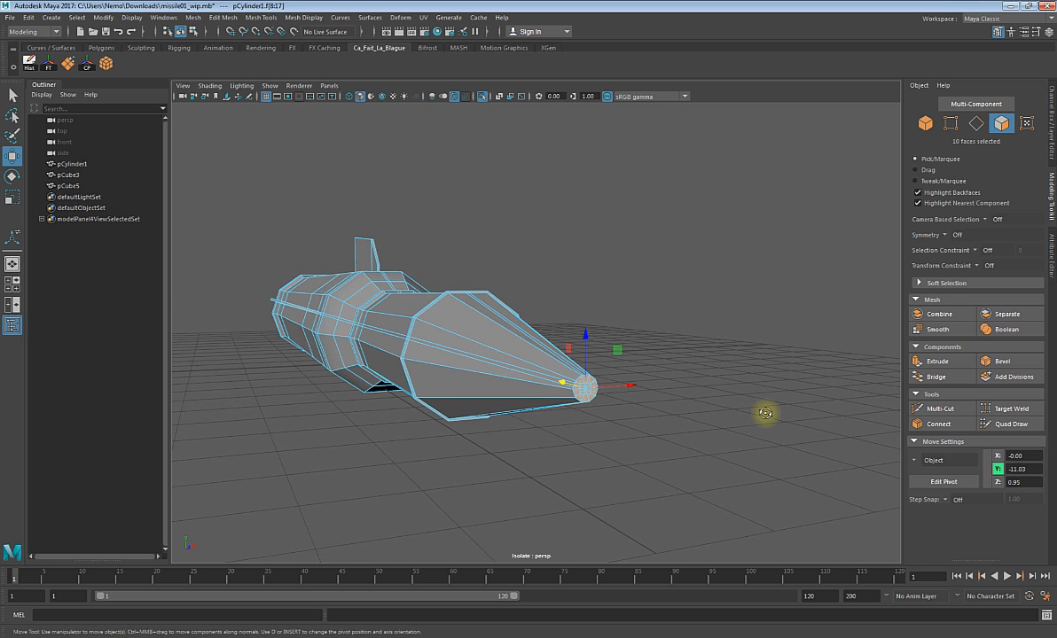
key("Delete")
scroll(612, 427, "up", 5)
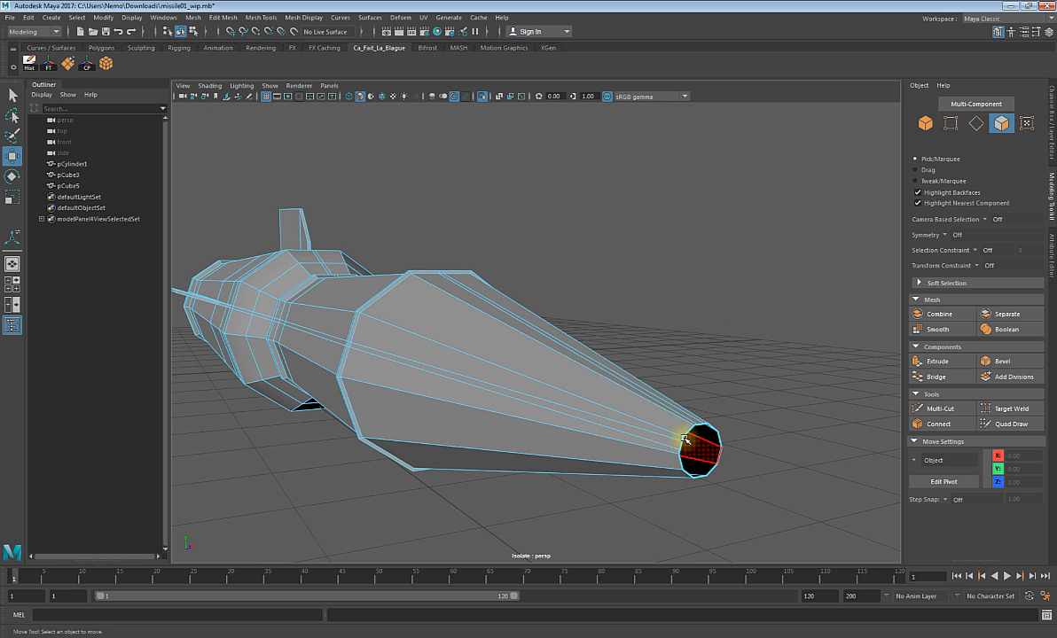
- Try merging the 14 vertices around the open nose tip into one point with a distance threshold of 0.1
left_click_drag(684, 450, 689, 413, "alt")
right_click_drag(689, 413, 651, 332)
left_click_drag(640, 333, 792, 516, "alt")
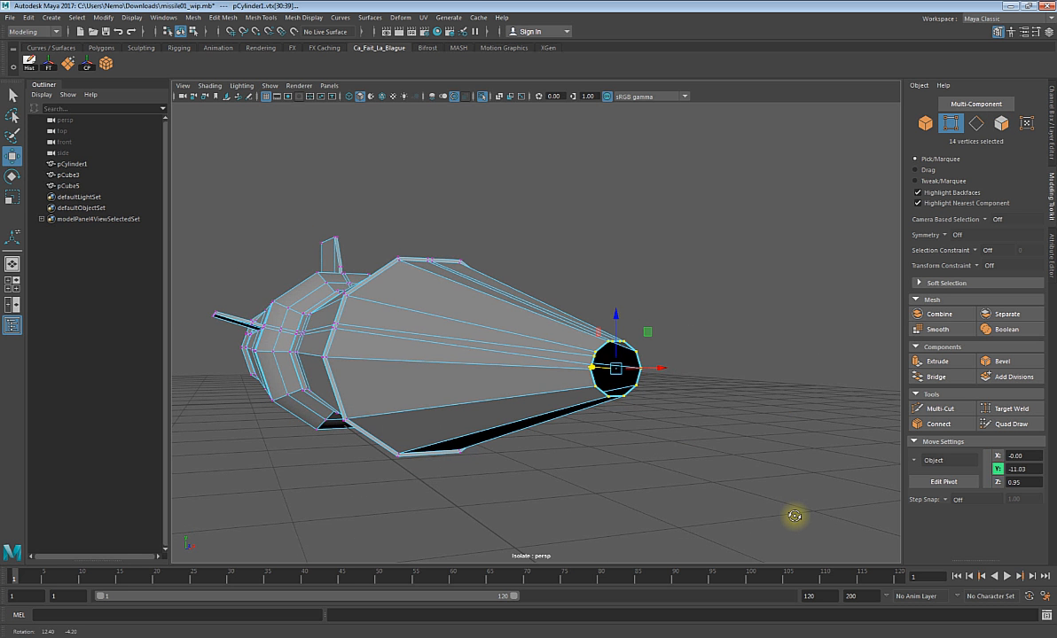
key("g")
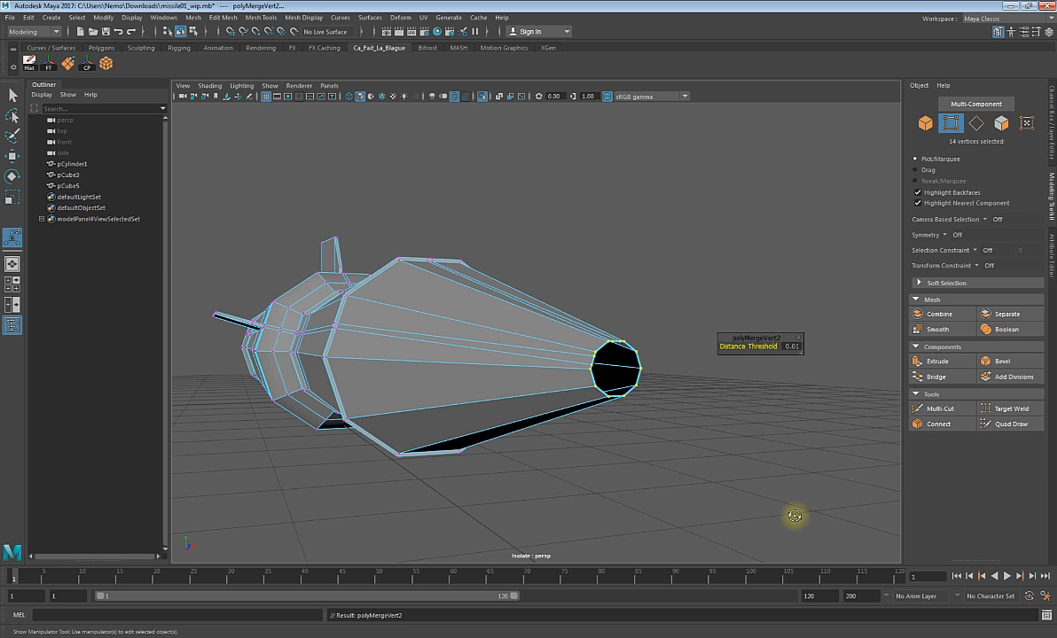
left_click(801, 349)
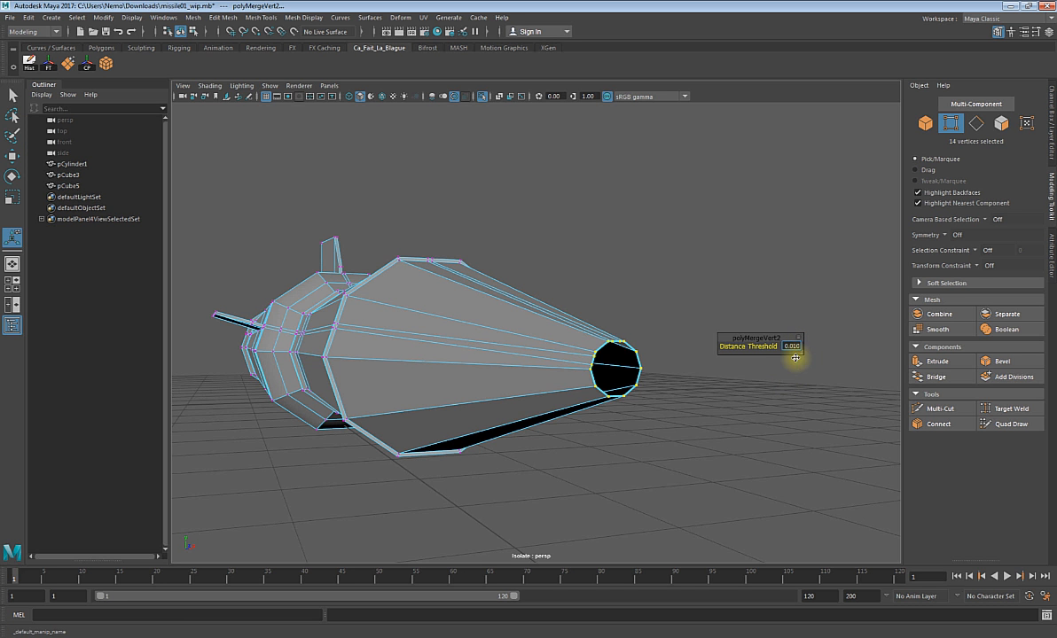
type("0.0")
key("Return")
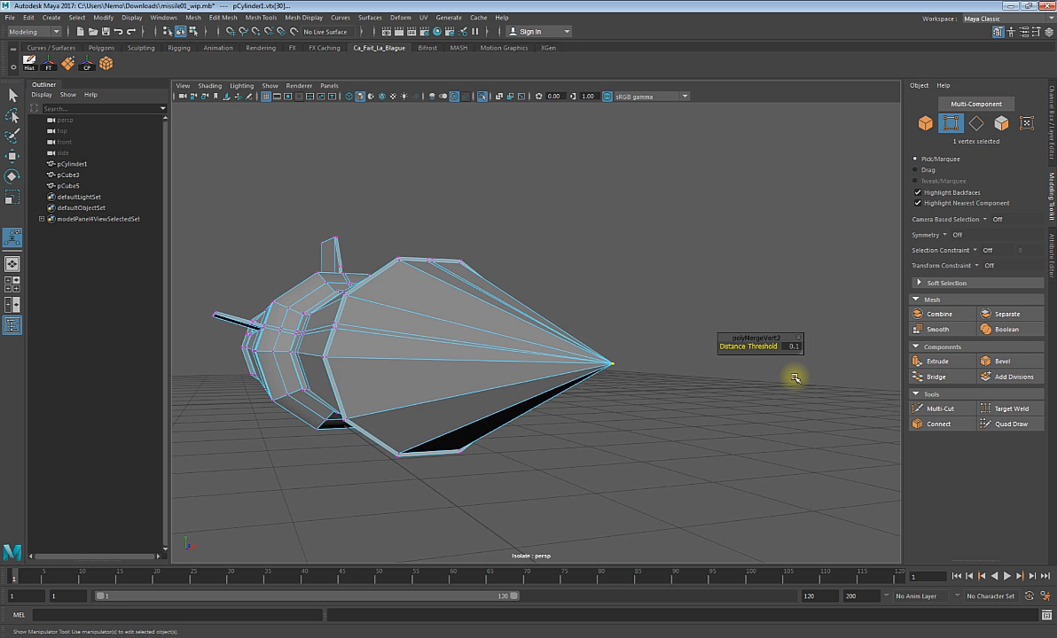
mouse_move(687, 397)
left_mouse_down("alt")
mouse_move(618, 407)
mouse_move(665, 396)
mouse_move(691, 420)
mouse_move(735, 415)
mouse_move(703, 425)
mouse_move(699, 409)
left_mouse_up("alt")
scroll(736, 415, "up", 2)
scroll(735, 415, "down", 4)
left_click(724, 366)
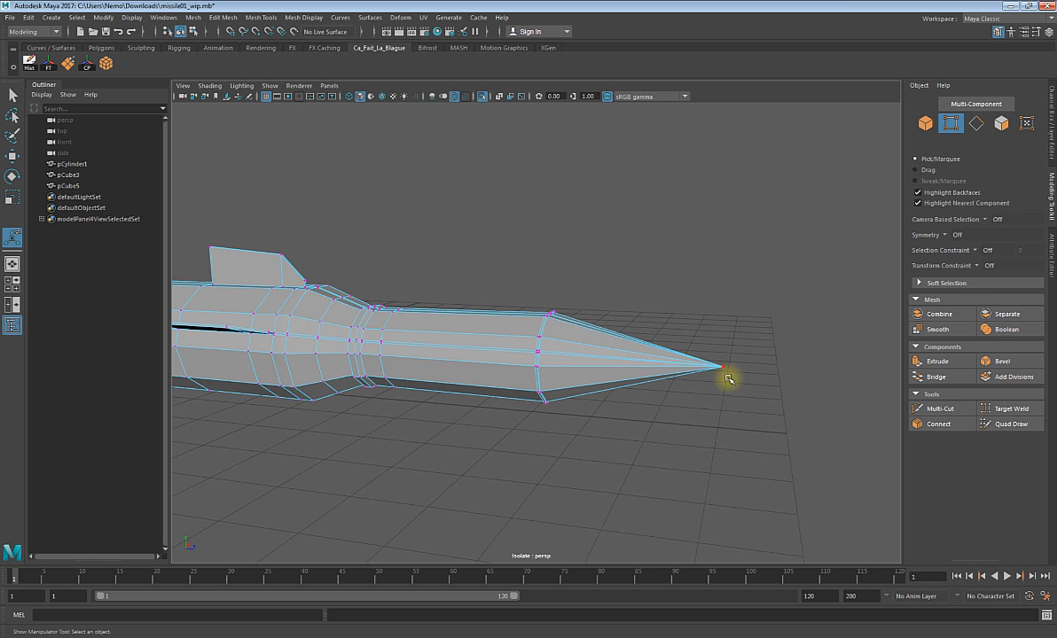
- Undo the nose tip vertex merge and the deletion of the cap faces
key("ctrl+z")
key("ctrl+z")
key("ctrl+z")
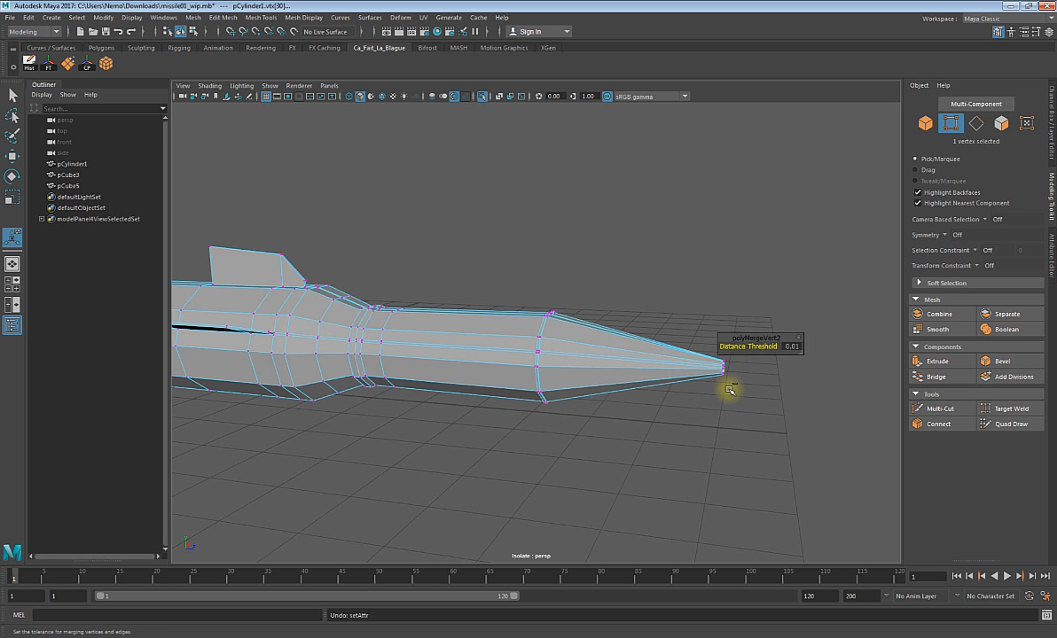
left_click_drag(729, 390, 573, 387, "alt")
key("ctrl+z")
key("ctrl+z")
key("ctrl+z")
key("ctrl+z")
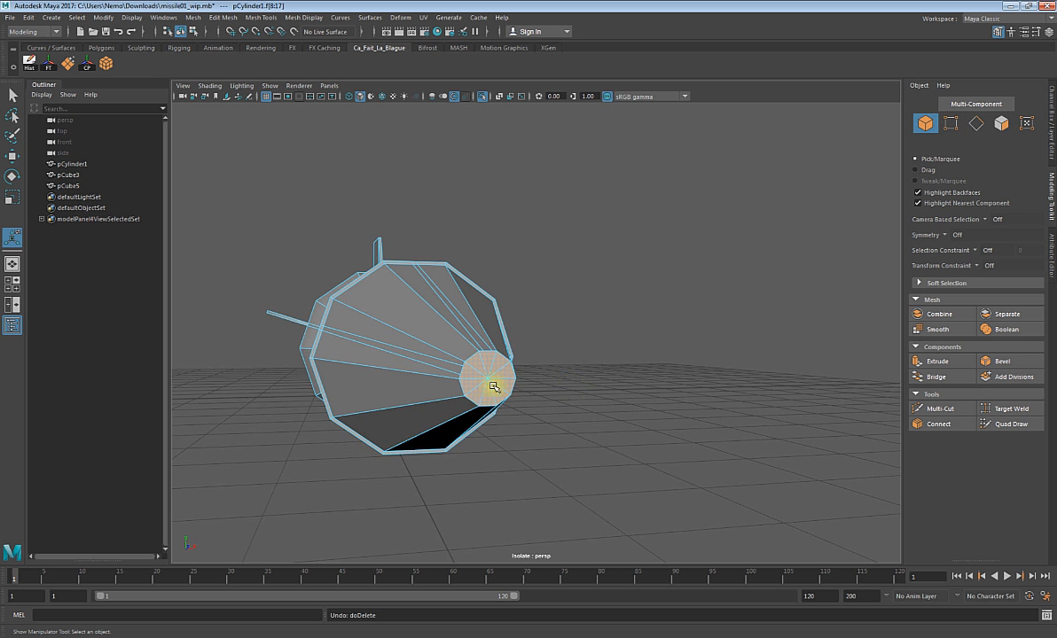
- Multi-cut the nose cap from the four unconnected rim vertices of the body's narrow strips to the centre vertex
scroll(489, 383, "up", 5)
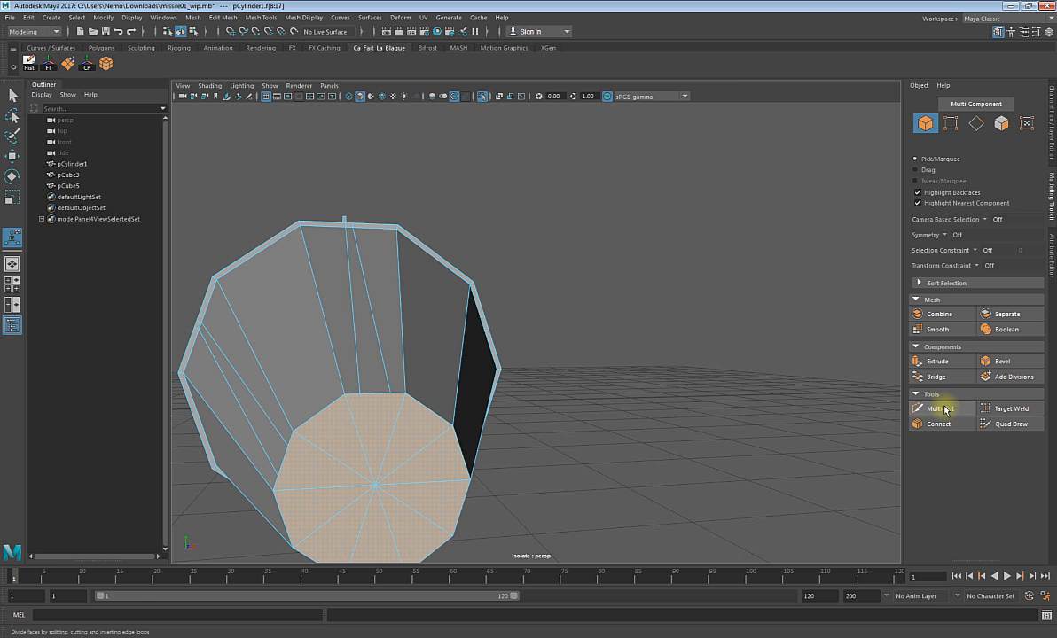
left_click(667, 354)
left_click(941, 410)
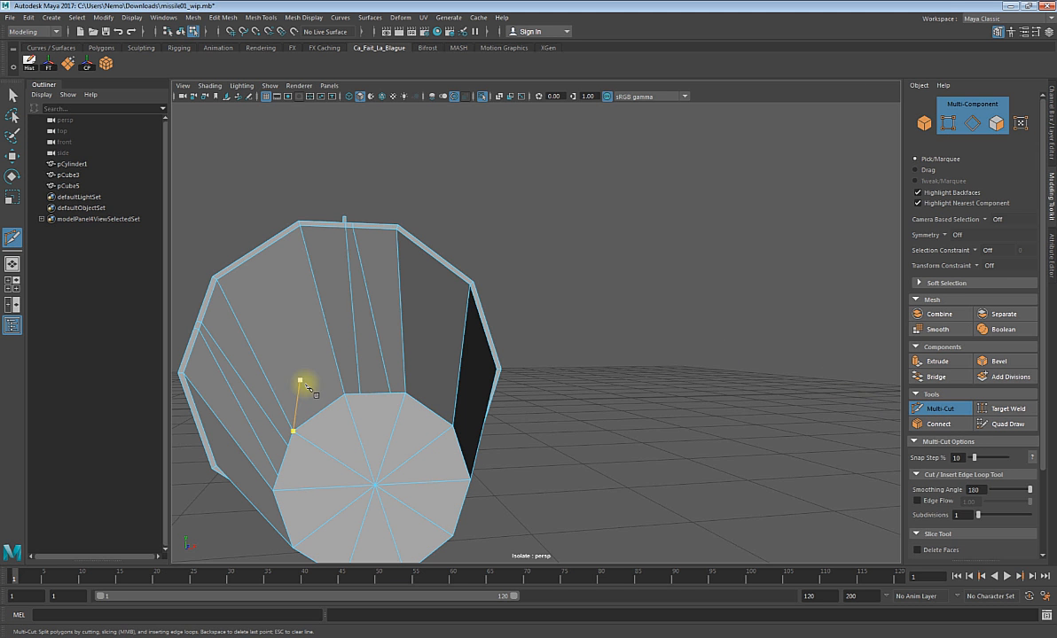
mouse_move(367, 351)
right_mouse_down()
mouse_move(383, 359)
mouse_move(333, 331)
right_mouse_up()
left_click(360, 393)
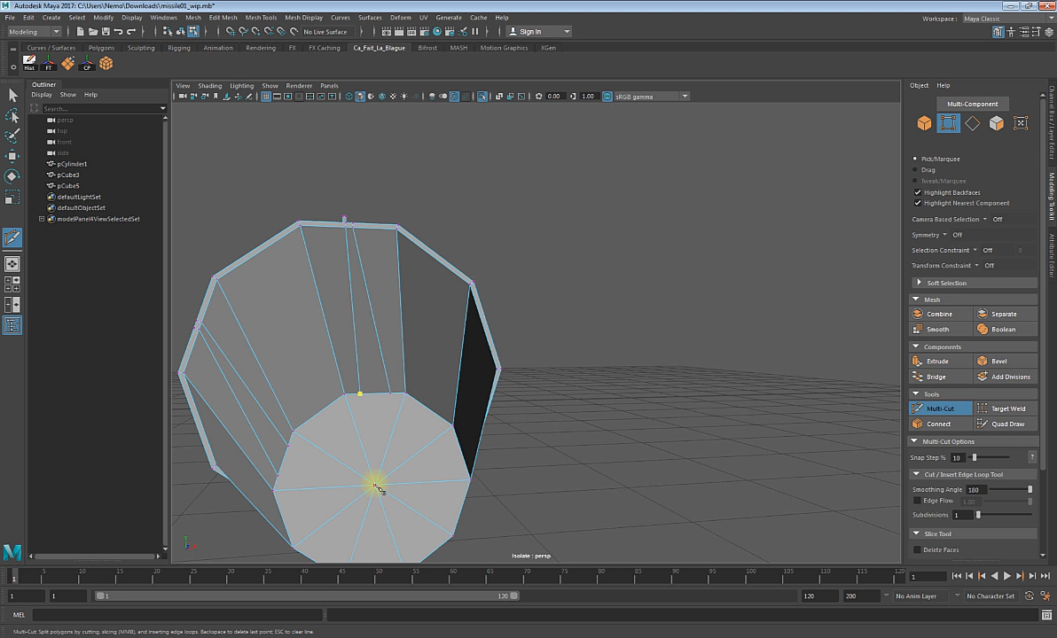
left_click(375, 484)
right_click(388, 452)
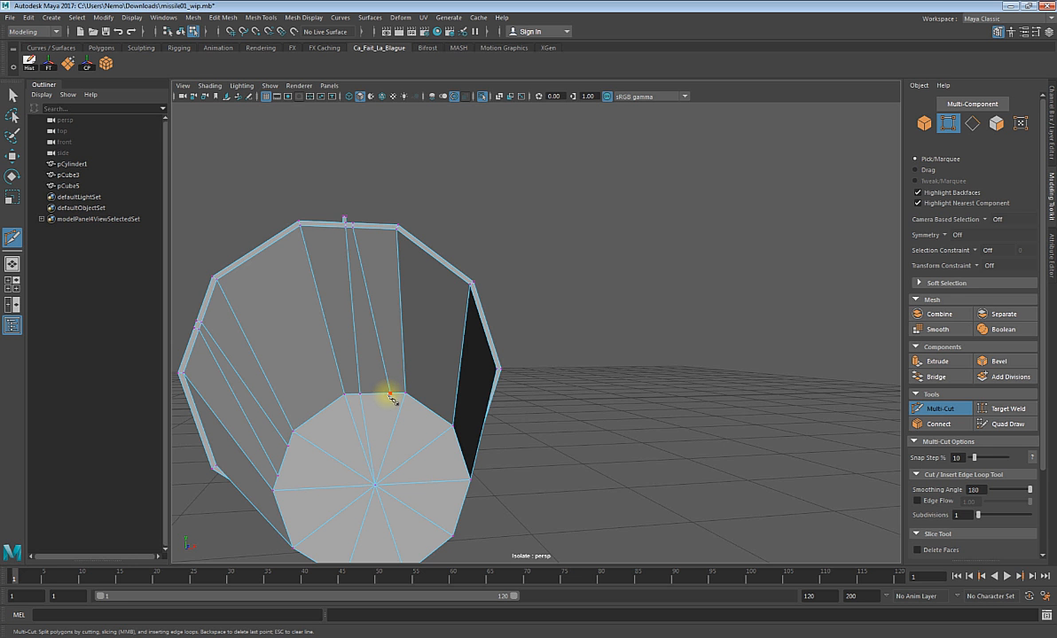
left_click(390, 395)
right_click(357, 477)
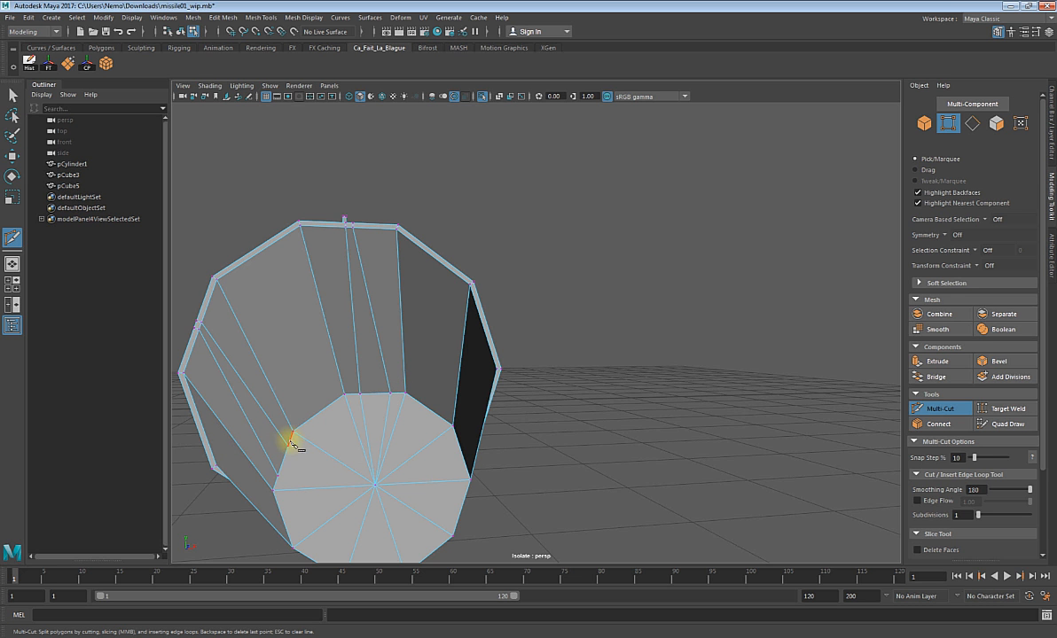
left_click(277, 476)
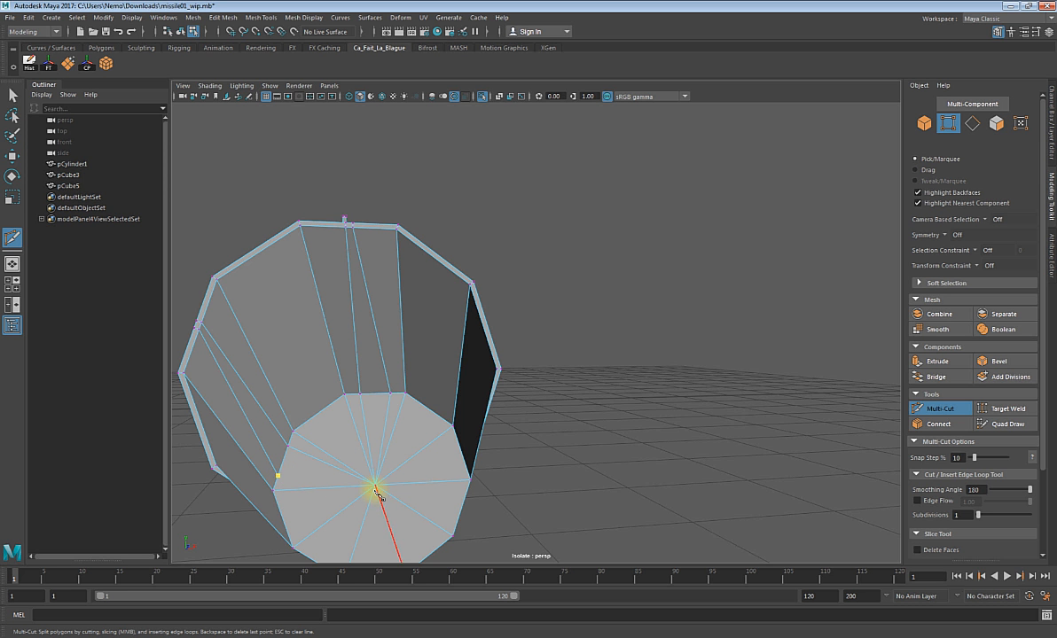
key("w")
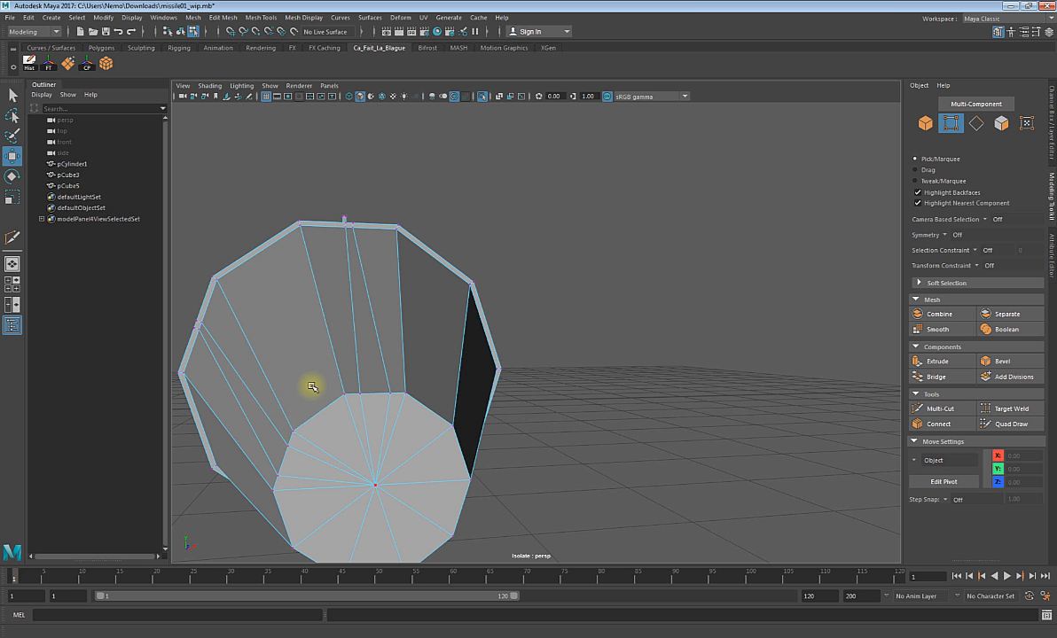
- Examine the missile body's topology around the tail, the underside and the front fins
left_click_drag(334, 385, 552, 391, "alt")
scroll(452, 381, "down", 4)
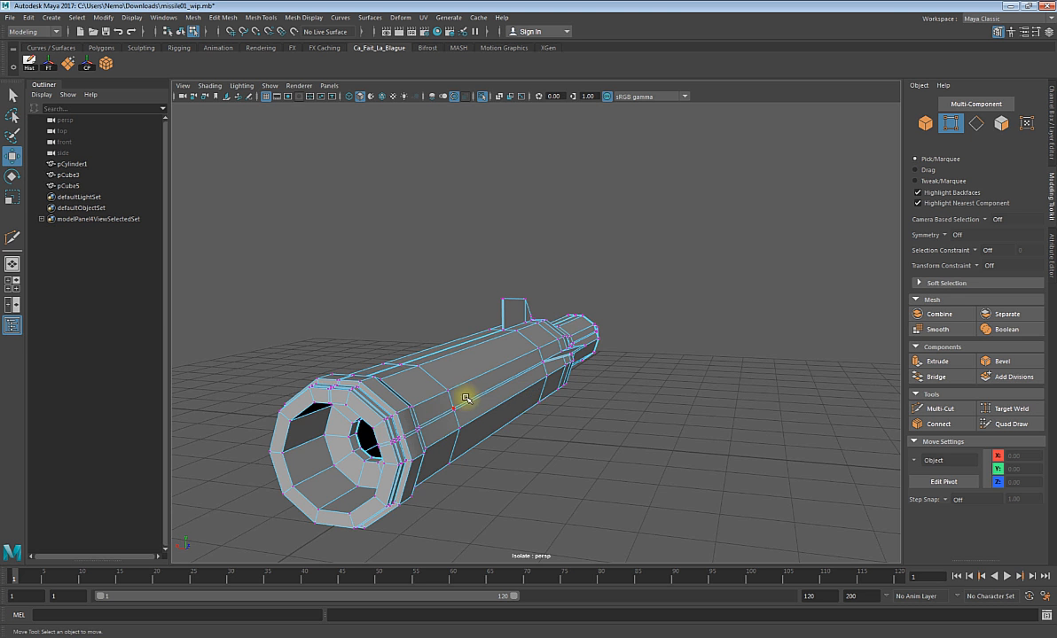
left_click_drag(469, 420, 449, 413, "alt")
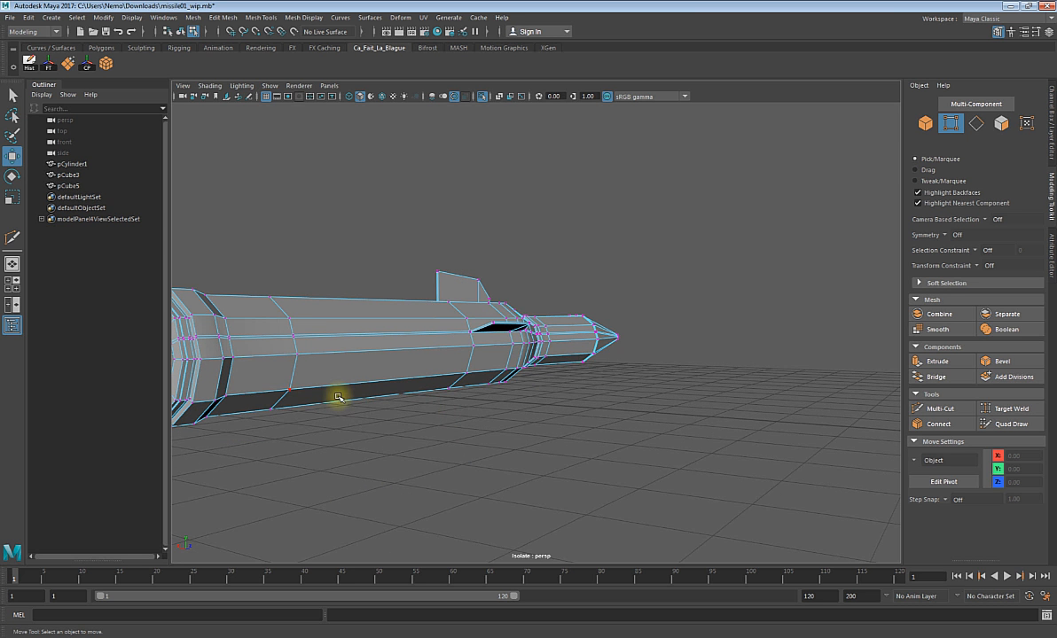
left_click_drag(337, 396, 348, 391, "alt")
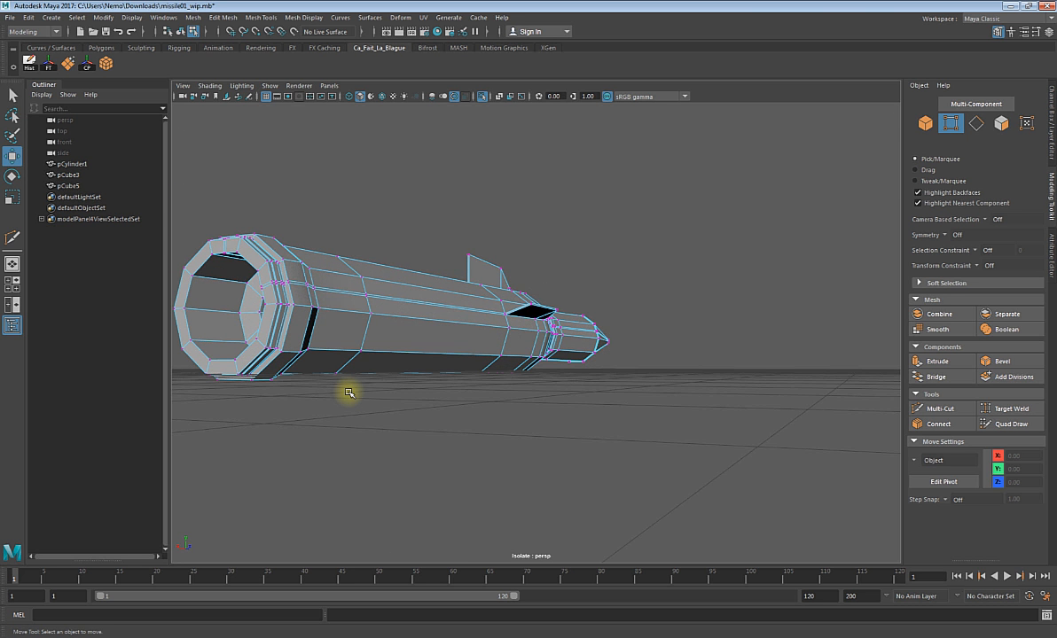
scroll(341, 389, "up", 5)
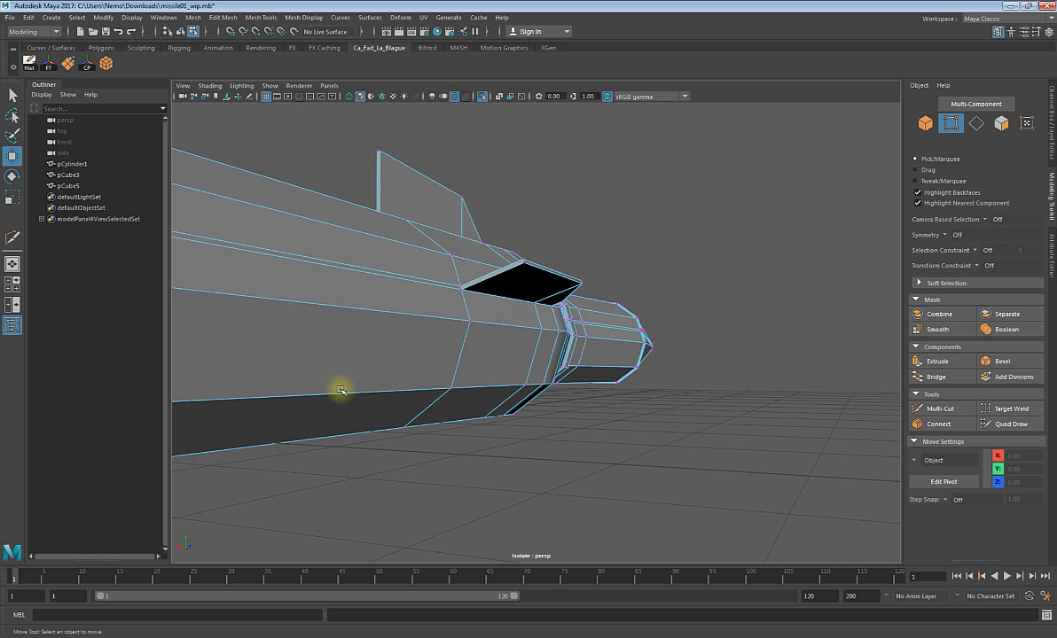
left_click_drag(339, 389, 287, 374, "alt")
middle_click_drag(287, 375, 444, 383, "alt")
left_click_drag(444, 383, 422, 383, "alt")
middle_click_drag(422, 383, 636, 361, "alt")
- Extrude the narrow strip face on the body's side near the tail with a local translate Z of 0.264
right_click_drag(363, 246, 375, 276)
left_click(399, 260)
left_click_drag(399, 260, 496, 335, "alt")
middle_click_drag(496, 335, 296, 207, "alt")
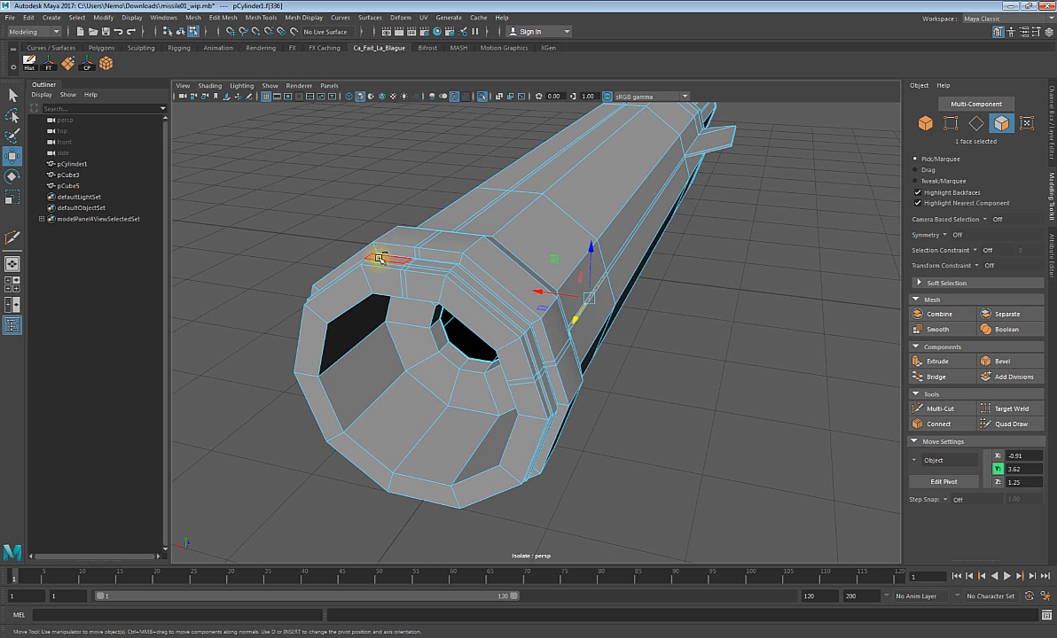
key("ctrl+e")
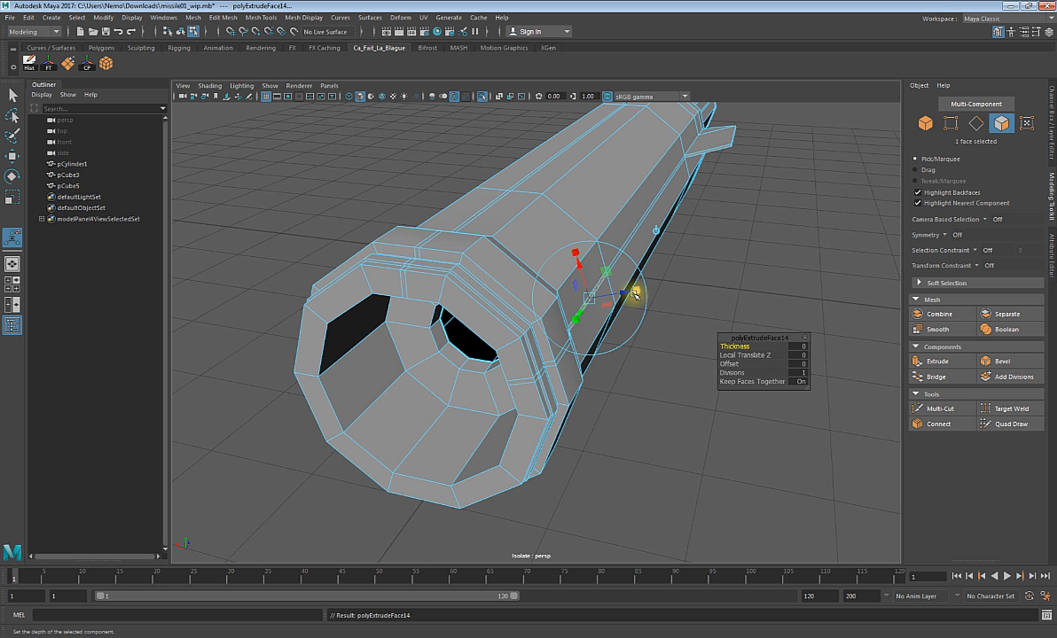
left_click_drag(626, 294, 659, 289)
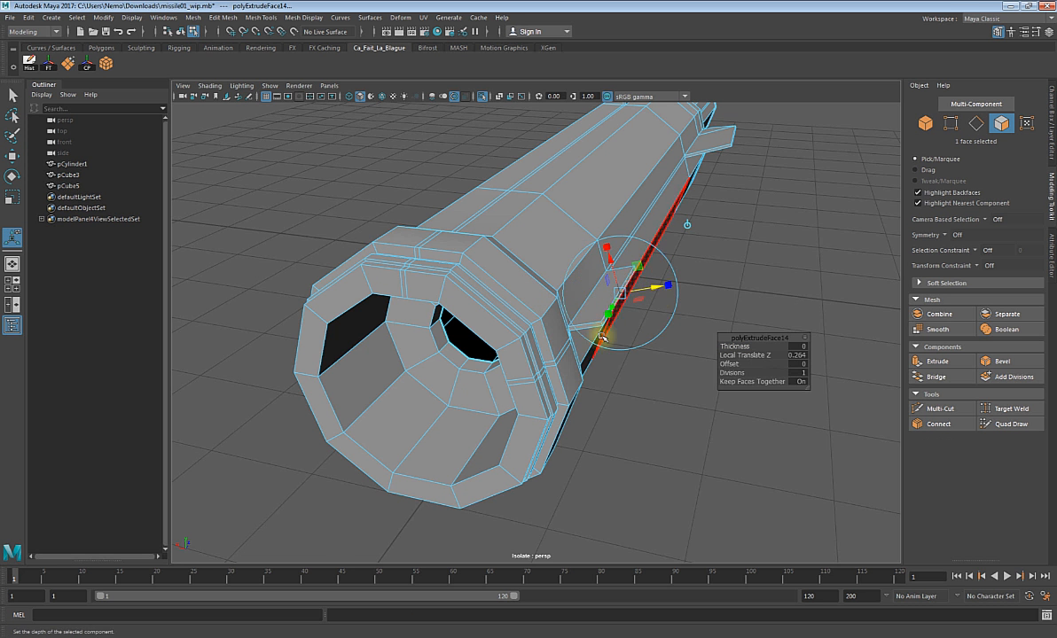
- Bevel the outer front edge of the extruded side tail fin with a fraction of 0.9
left_click_drag(592, 344, 609, 323, "alt")
left_click_drag(618, 276, 575, 328, "alt")
scroll(403, 238, "up", 5)
middle_click_drag(403, 238, 512, 274, "alt")
right_click_drag(511, 274, 513, 165)
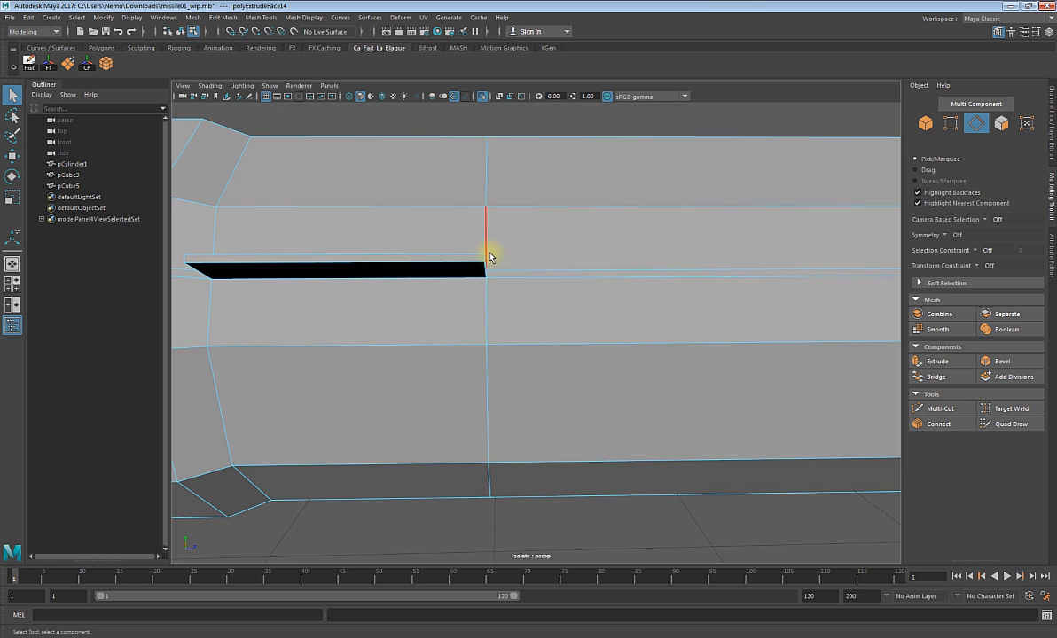
left_click_drag(490, 253, 404, 262, "alt")
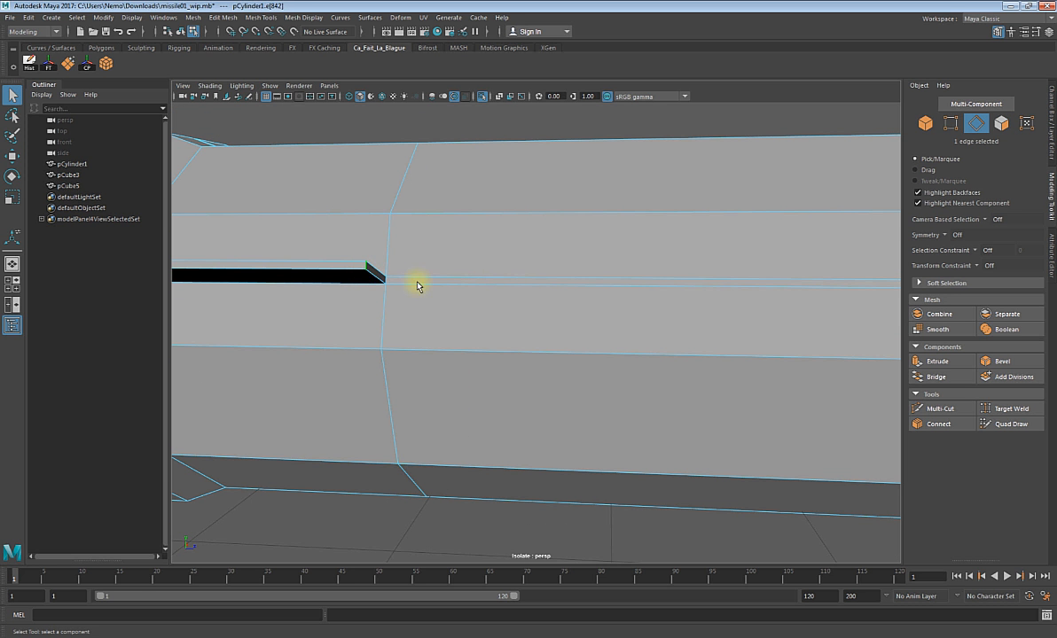
left_click(577, 351)
left_click(985, 361)
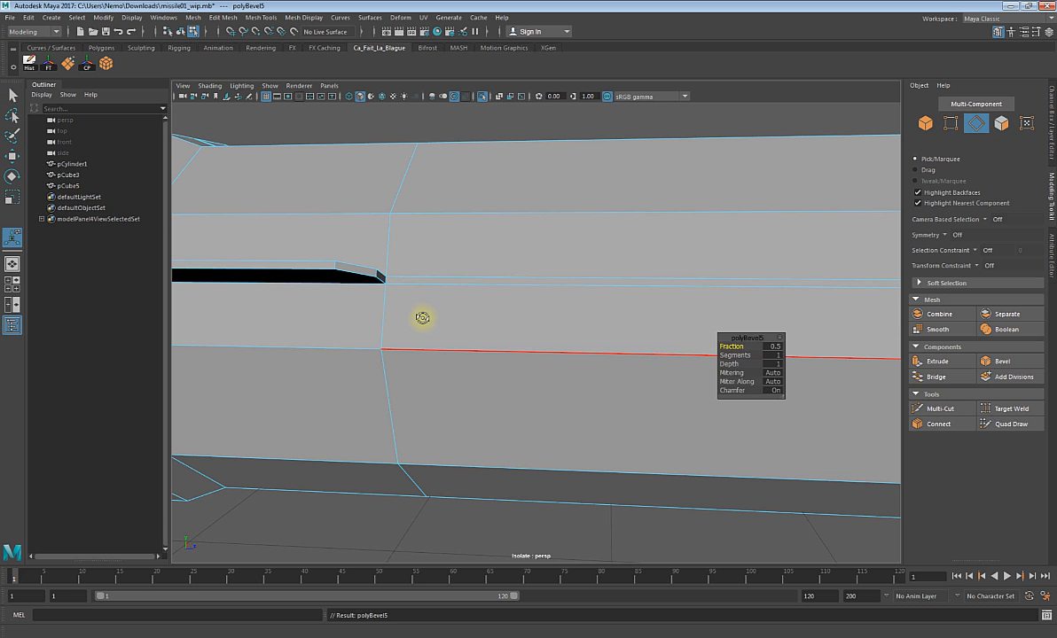
left_click_drag(420, 318, 486, 335, "alt")
middle_click_drag(485, 335, 489, 334)
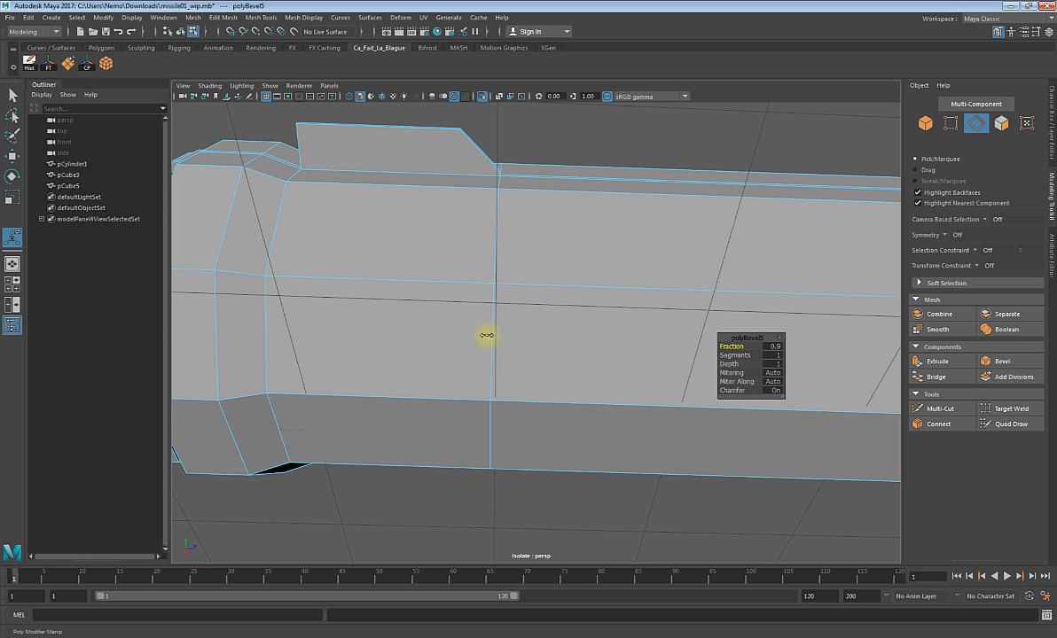
- Insert an edge loop around the missile body along the length of the tail fins, behind their front end
left_click(938, 409)
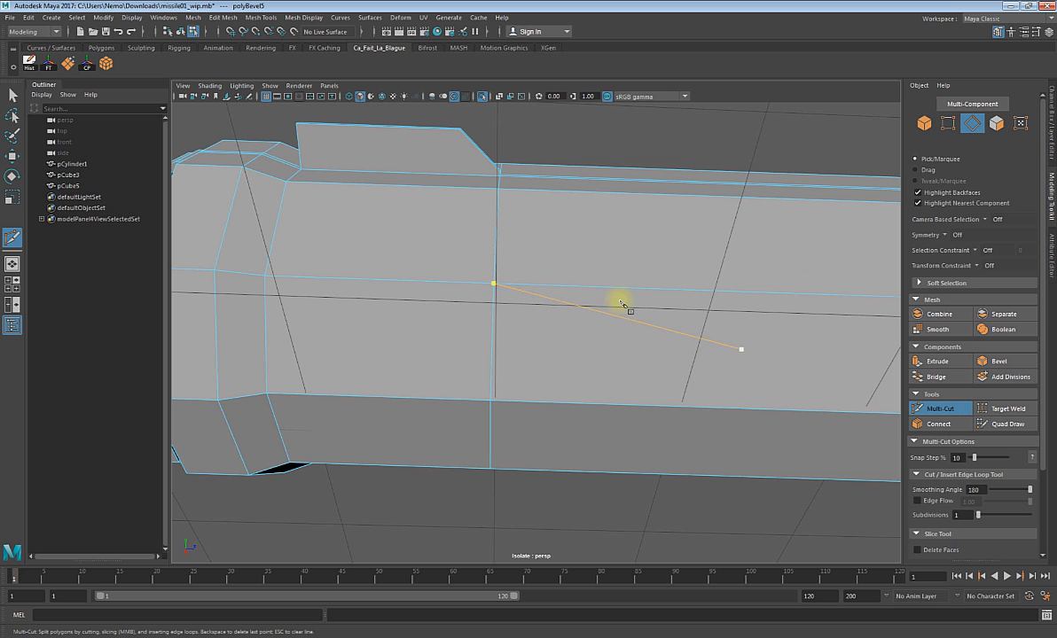
left_click(390, 178, "ctrl")
left_click(372, 280)
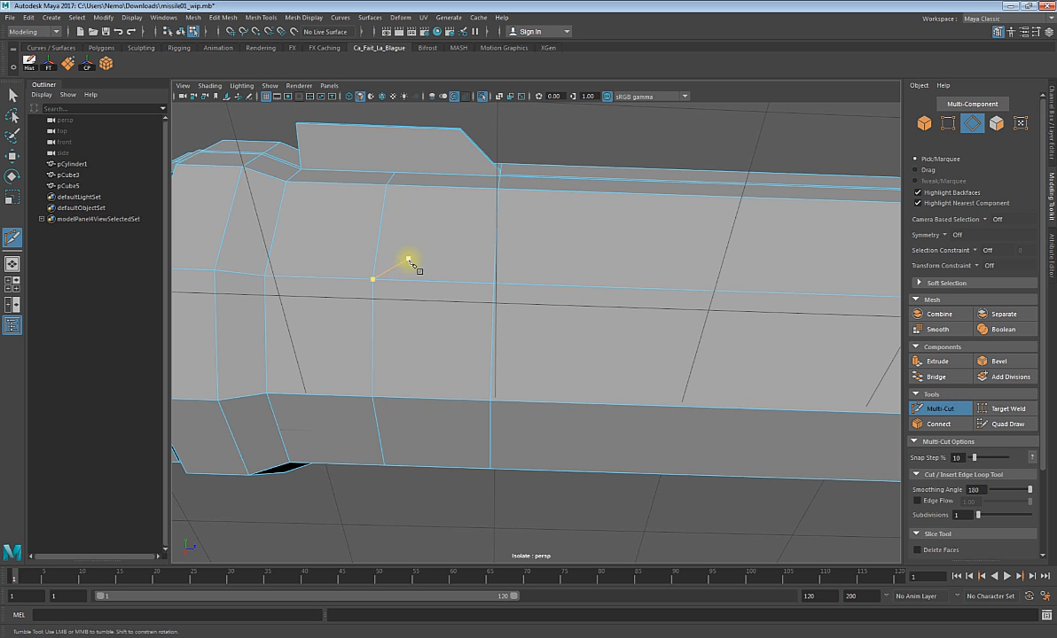
left_click_drag(409, 260, 410, 268, "alt")
key("w")
- Select the new 13-edge loop on the body and frame it in the side view
double_click(393, 241)
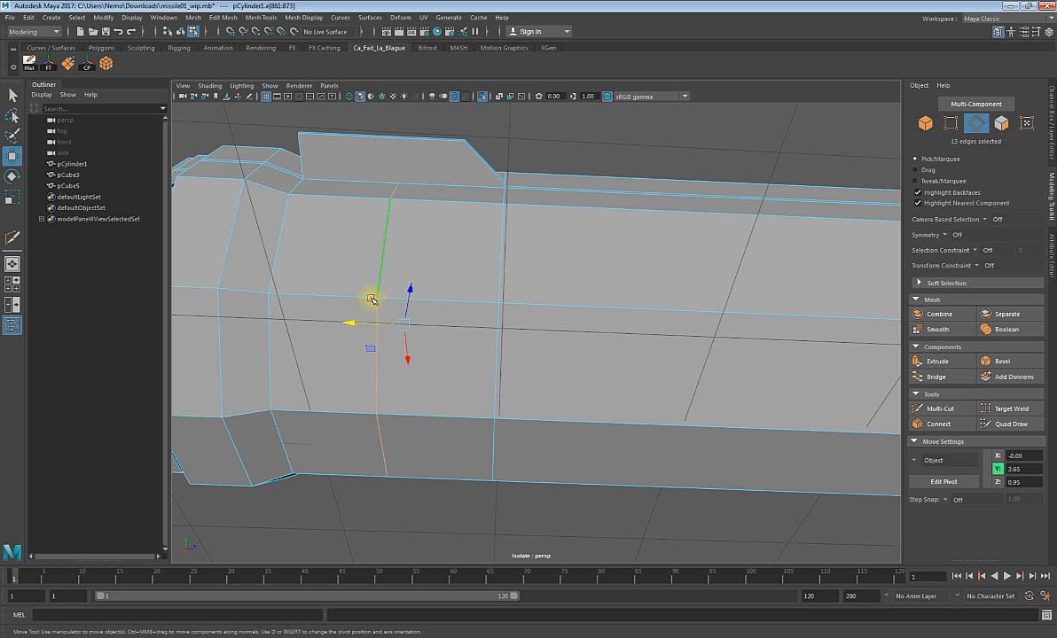
left_click_drag(369, 319, 376, 296, "alt")
key("space")
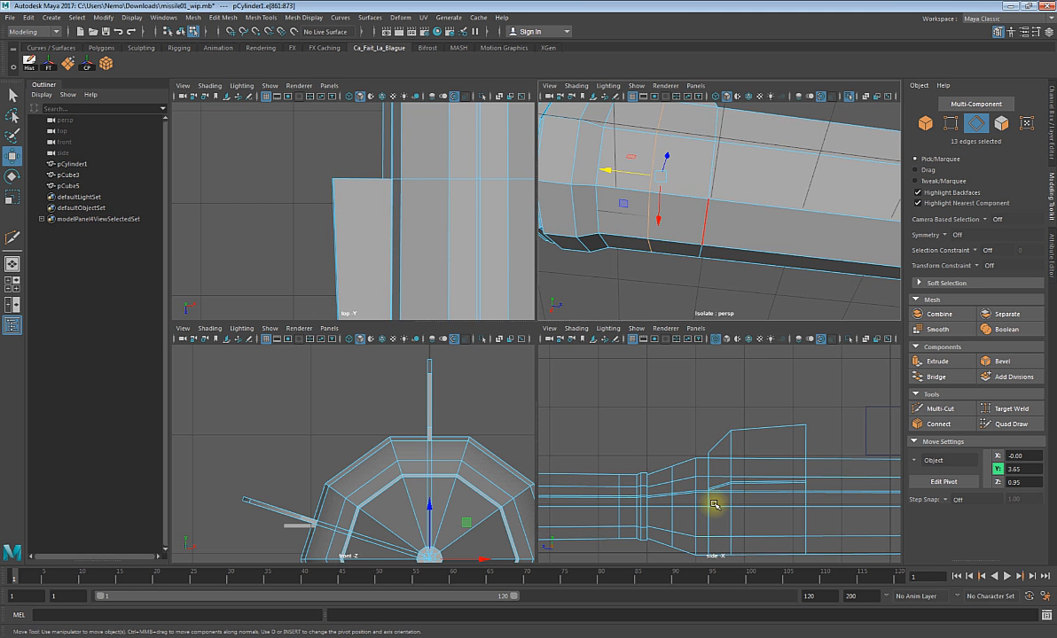
key("space")
key("f")
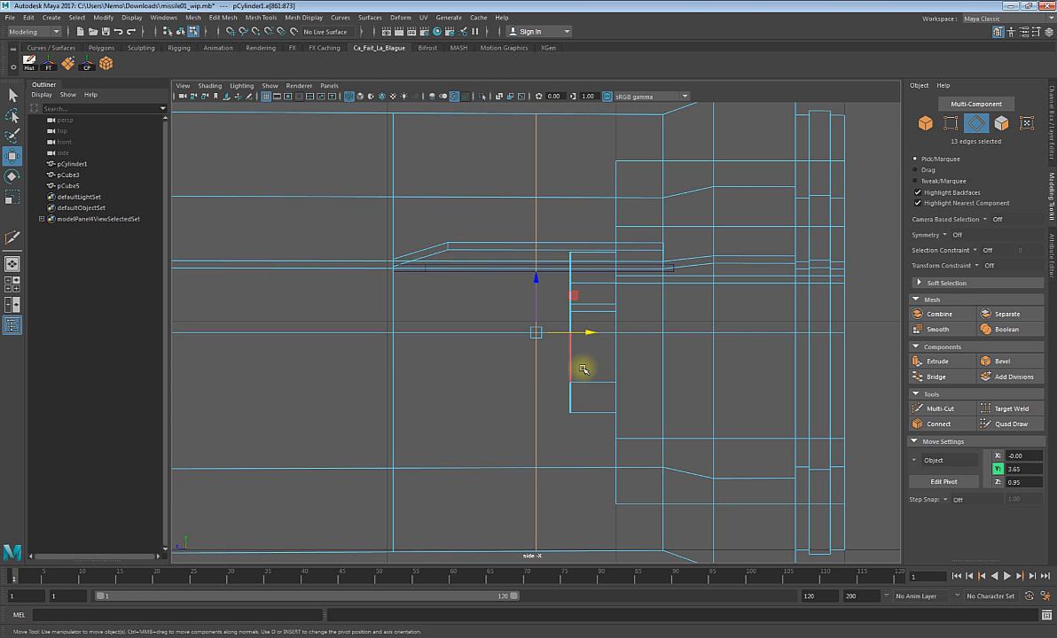
key("space")
key("space")
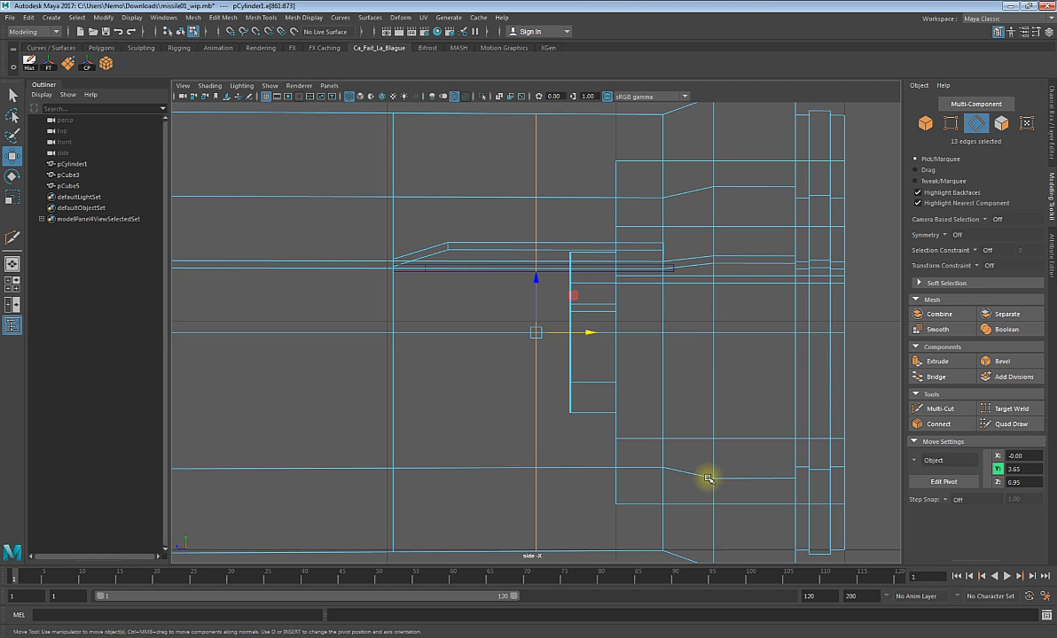
scroll(579, 371, "down", 5)
scroll(560, 326, "up", 4)
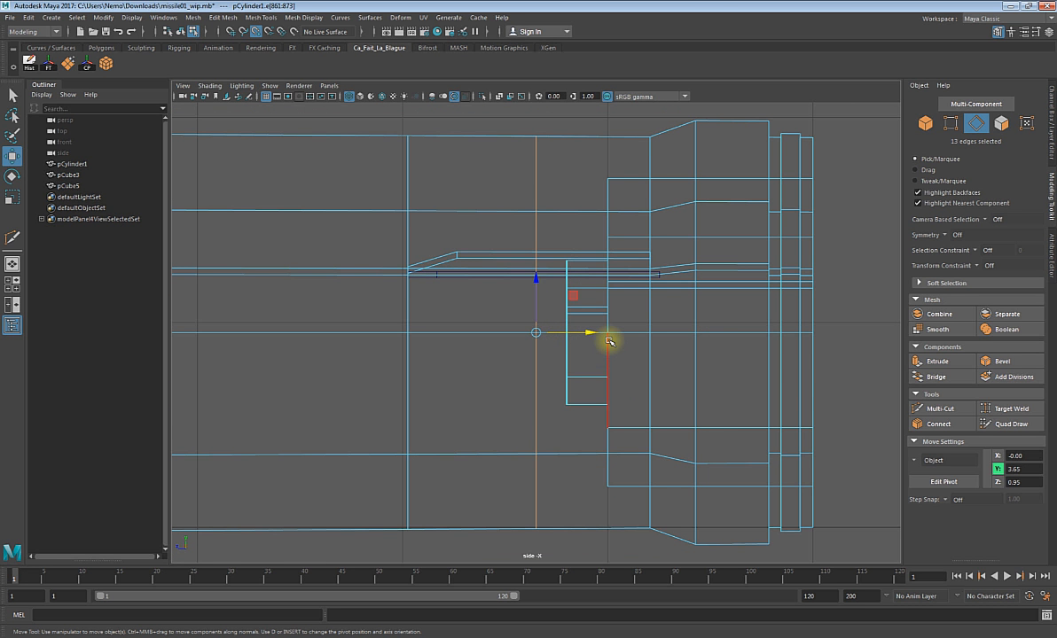
- Raise the edge loop's pivot to the fin and move the loop along object Y to 3.26, in line with the fin's sloped front corner
left_click_drag(591, 332, 500, 336)
key("d")
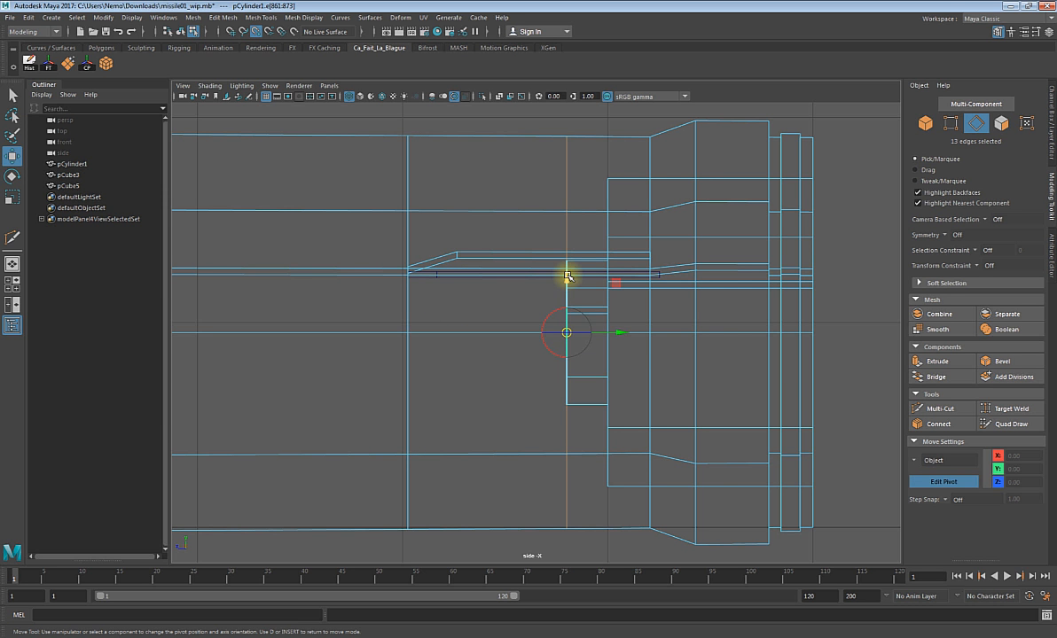
left_click_drag(567, 280, 566, 241)
key("d")
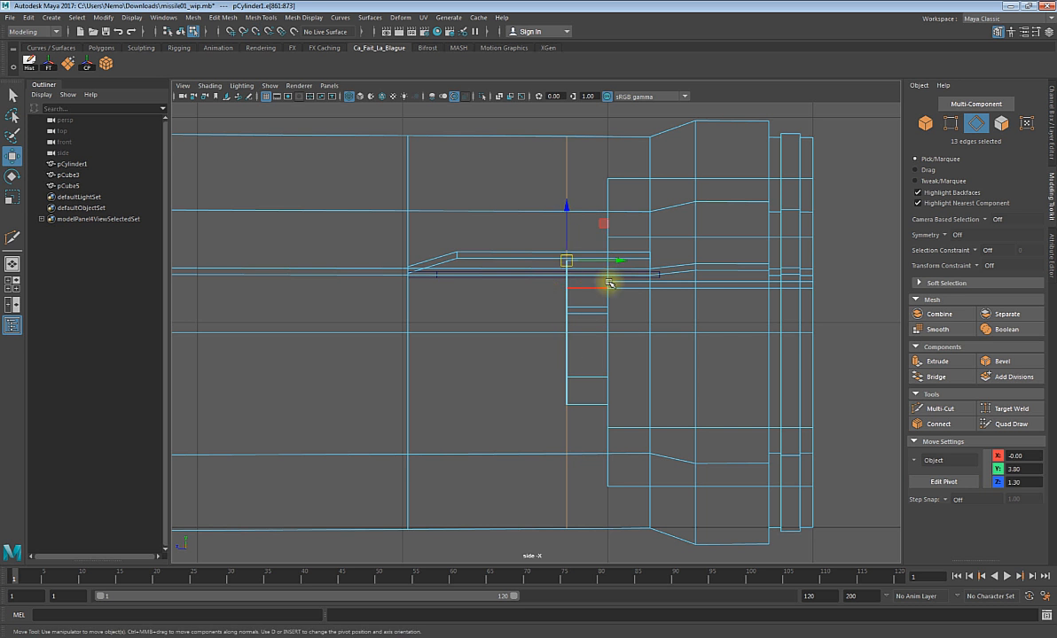
left_click_drag(619, 262, 474, 274)
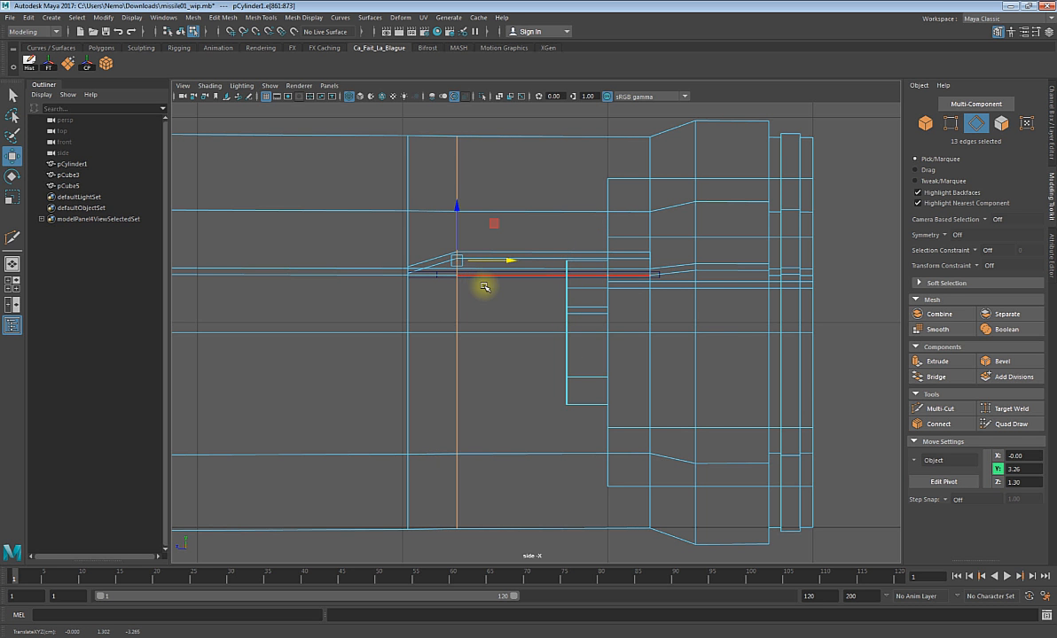
- Cut an edge across one face of the side tail fin, from the new body loop's vertex to the fin's sloped front corner
scroll(482, 288, "up", 4)
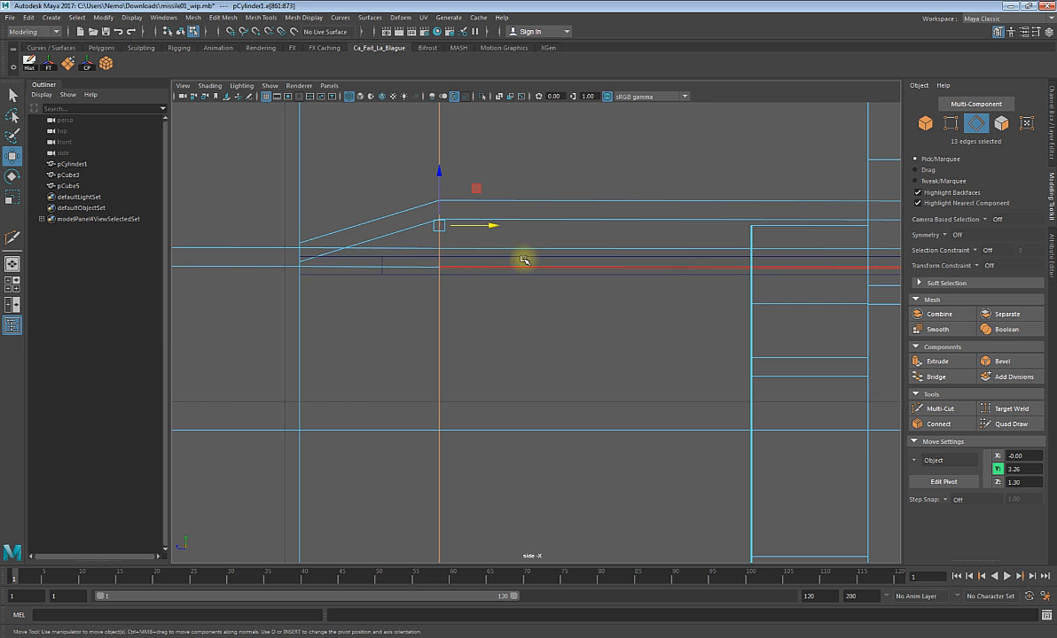
key("space")
middle_click_drag(683, 229, 679, 276, "alt")
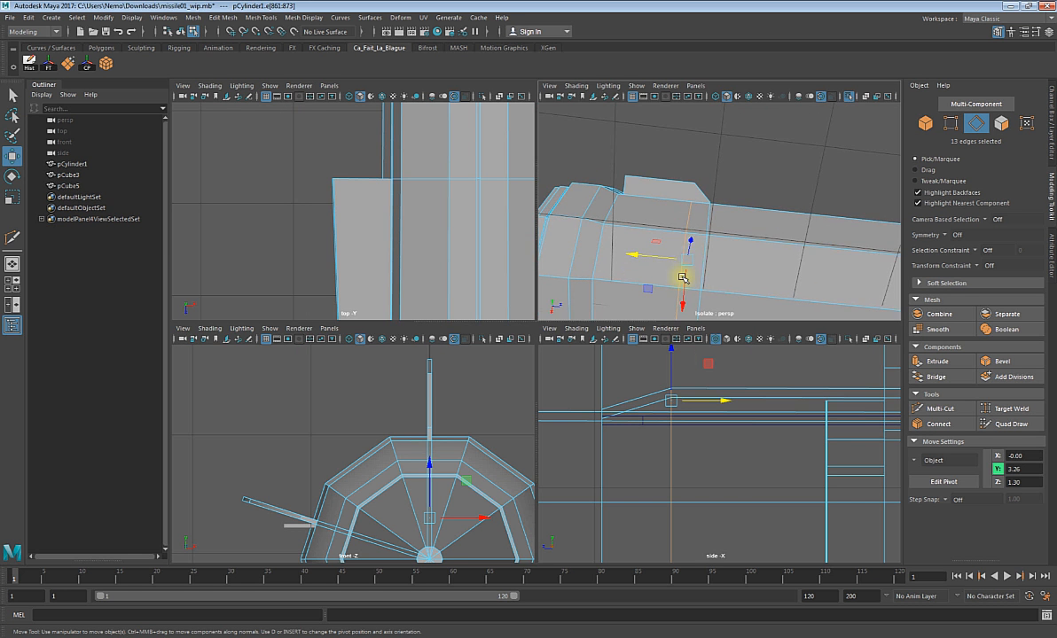
key("space")
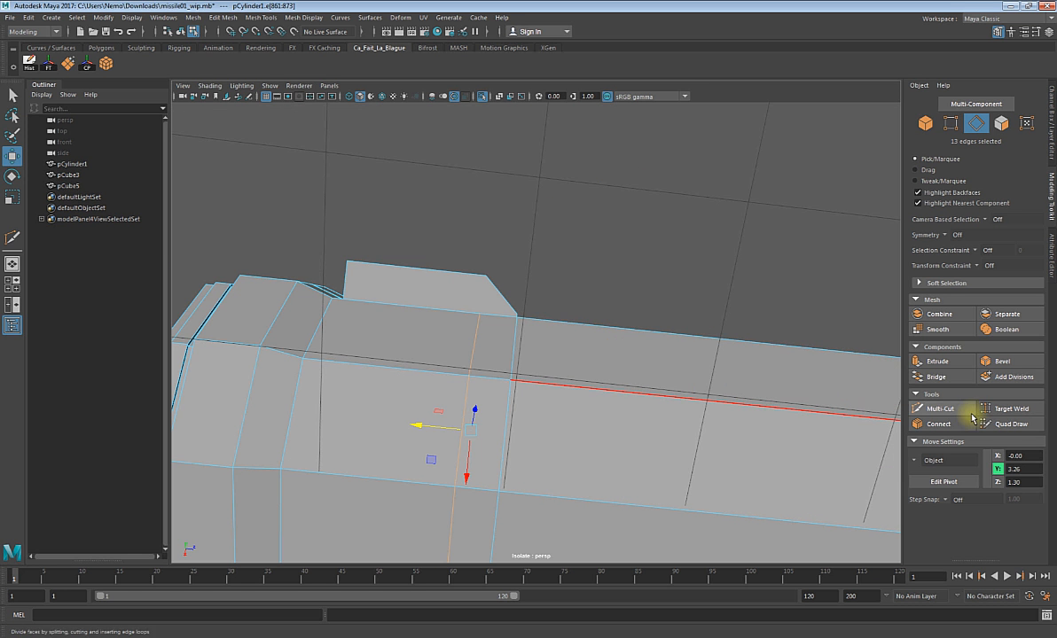
left_click(923, 409)
left_click_drag(519, 297, 505, 406, "alt")
left_click(486, 410)
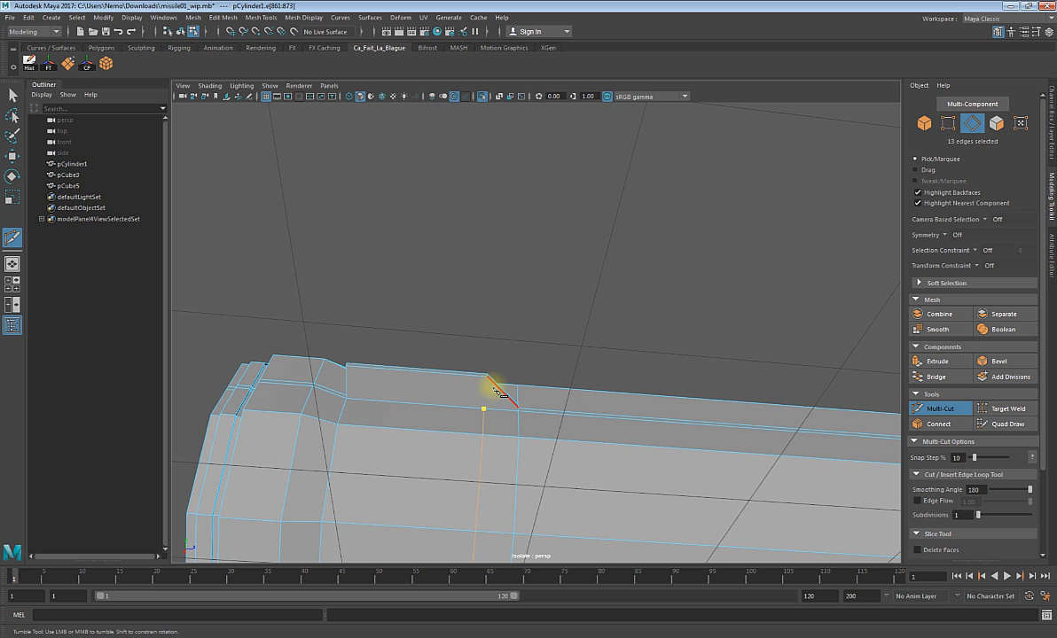
left_click(487, 382)
right_click(488, 385)
left_click(485, 410)
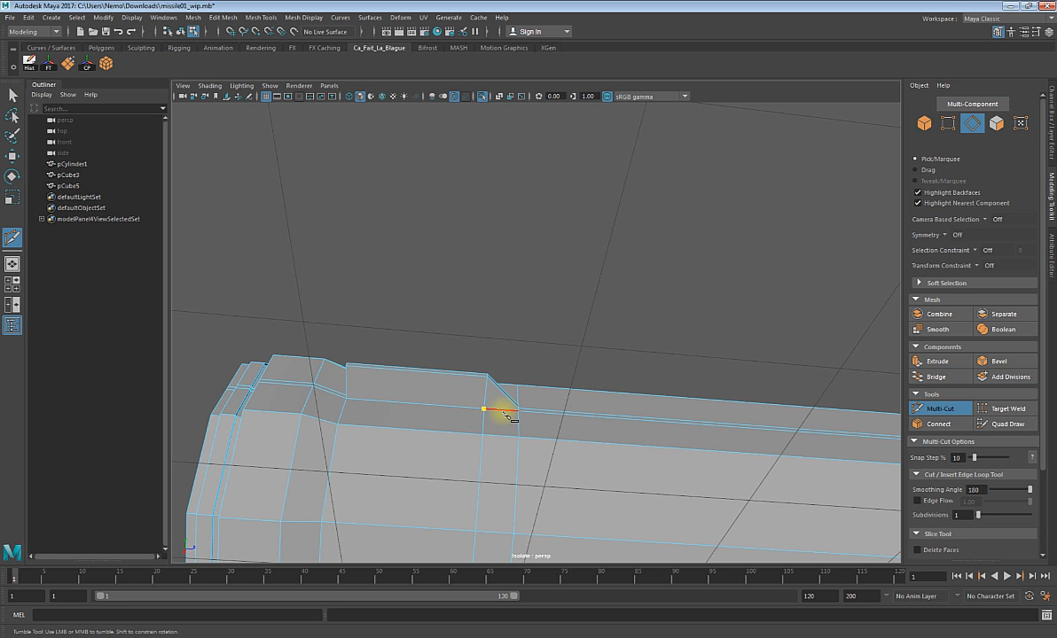
key("ctrl+z")
- Cut the matching edge on the tail fin's opposite face, joining the body loop's vertex to the front corner, and finish cutting
left_click_drag(523, 383, 407, 477, "alt")
right_click_drag(410, 476, 502, 357, "alt")
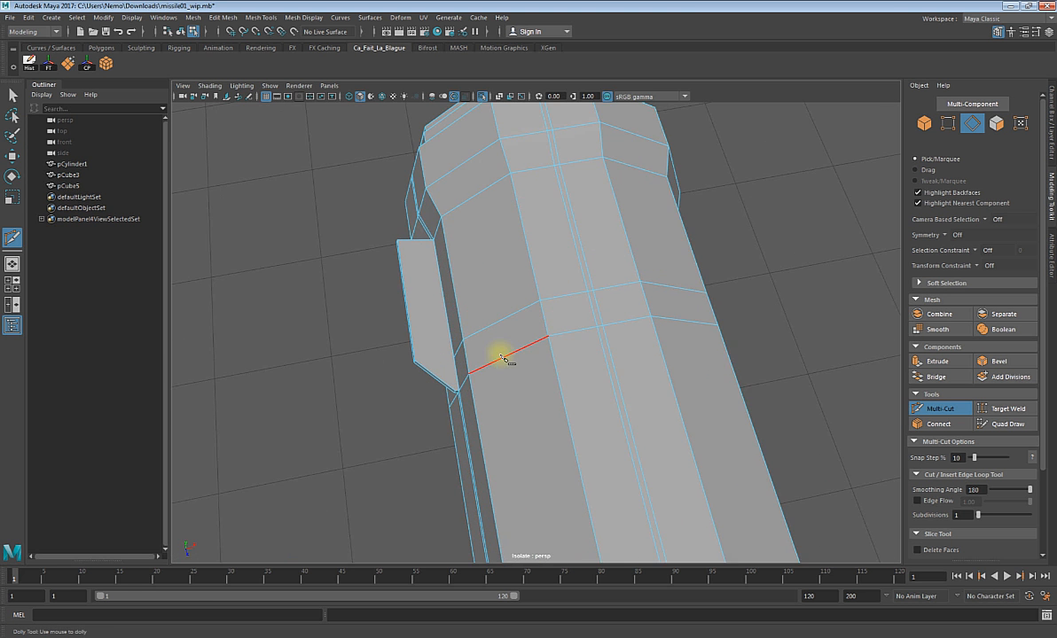
middle_click_drag(349, 327, 470, 375, "alt")
right_click_drag(469, 375, 586, 417, "alt")
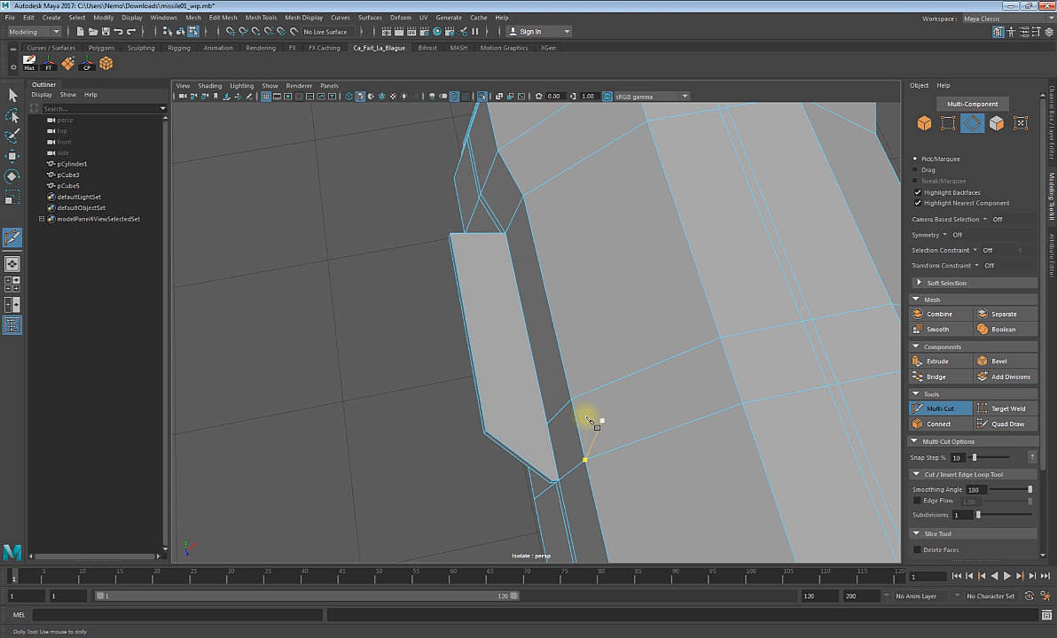
left_click(525, 438)
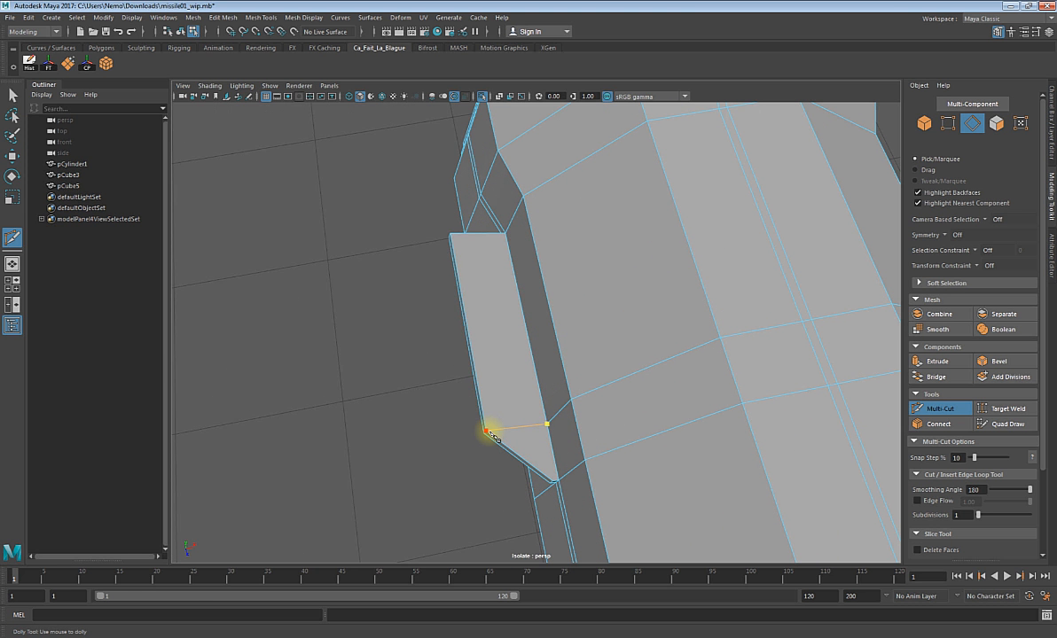
key("w")
left_click_drag(534, 427, 580, 344, "alt")
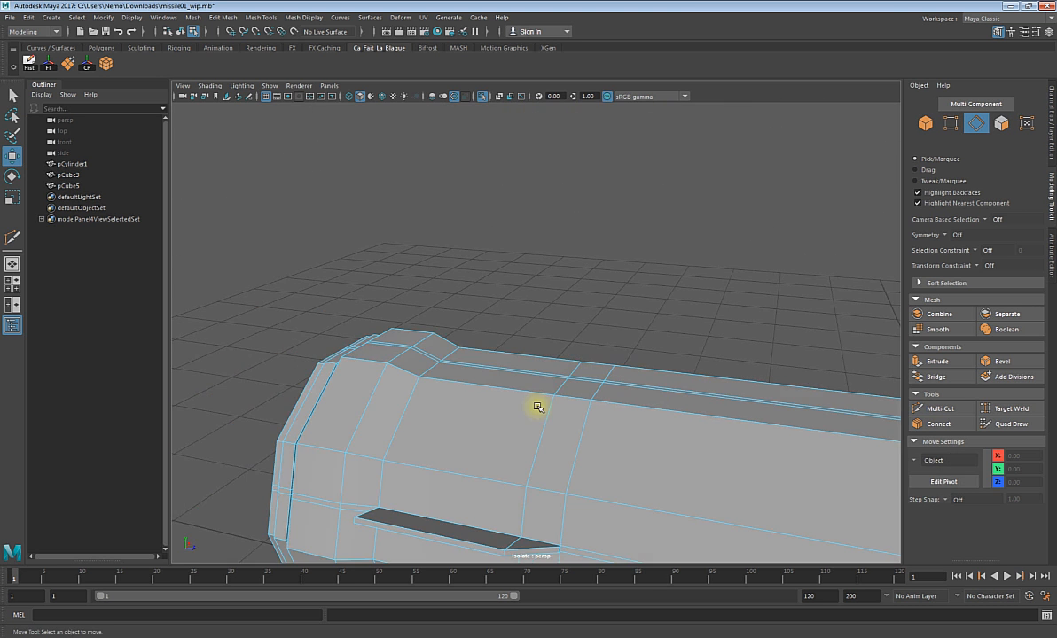
- Compare the missile's smooth mesh preview with its unsmoothed display, examining the tail, body and fins
left_click_drag(502, 444, 630, 434, "alt")
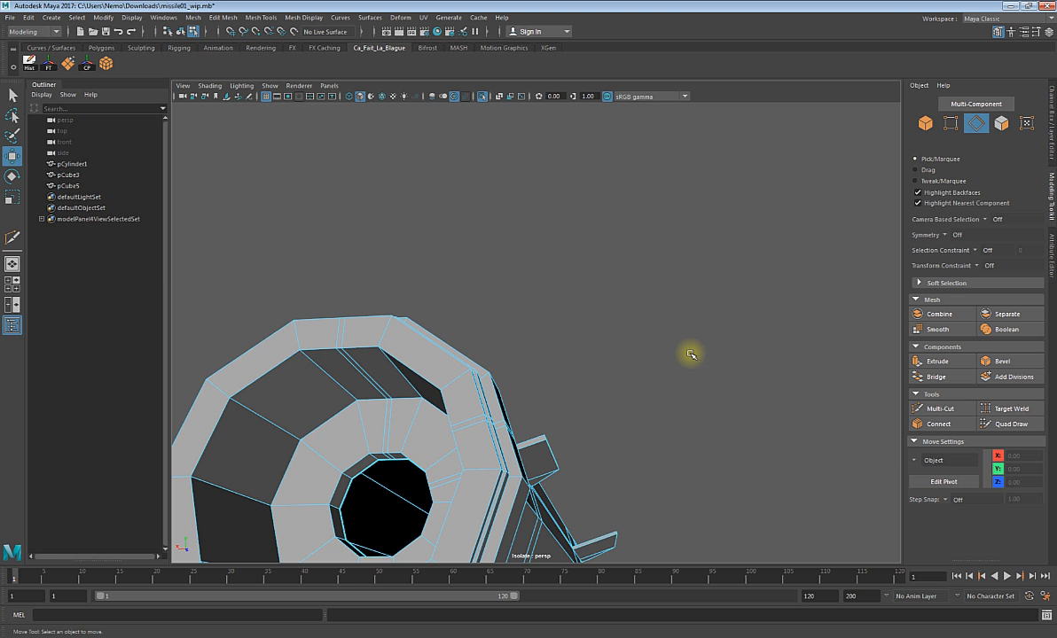
left_click_drag(691, 355, 635, 393, "alt")
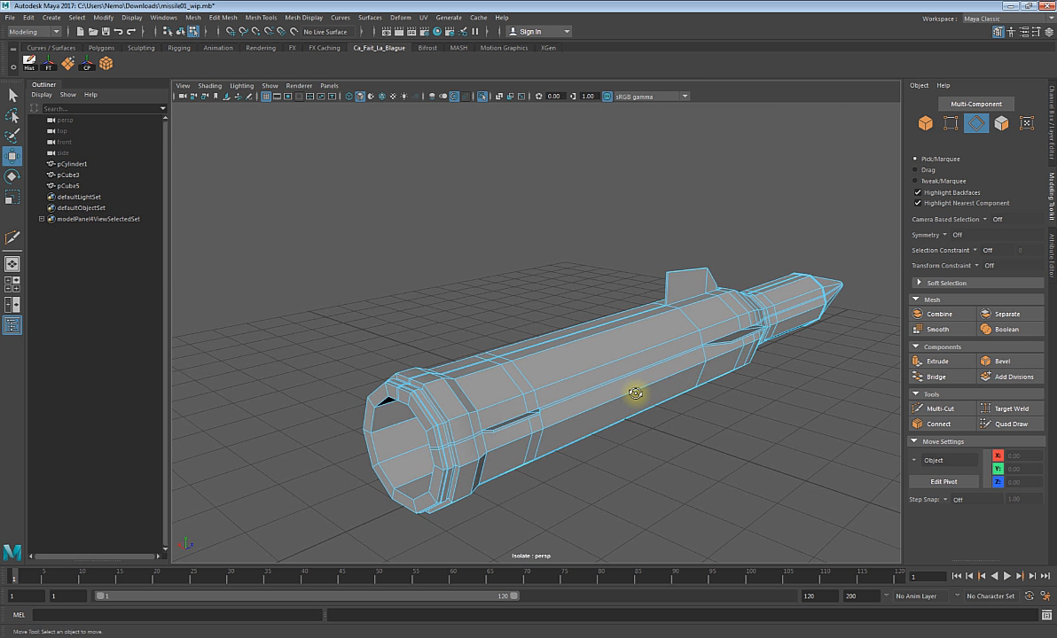
key("3")
left_click_drag(675, 358, 757, 321, "alt")
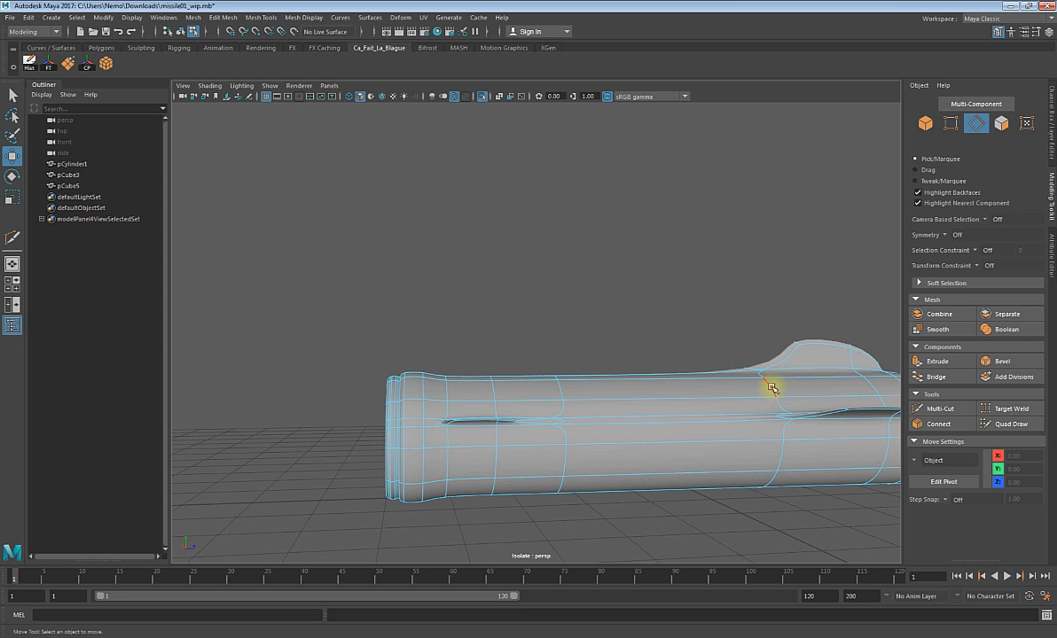
key("1")
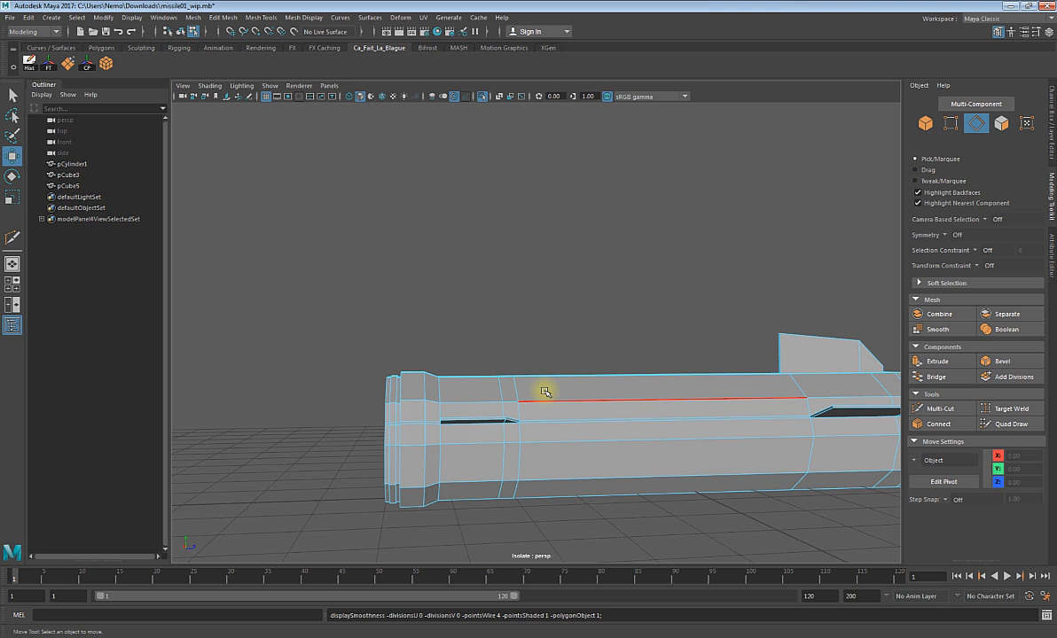
key("3")
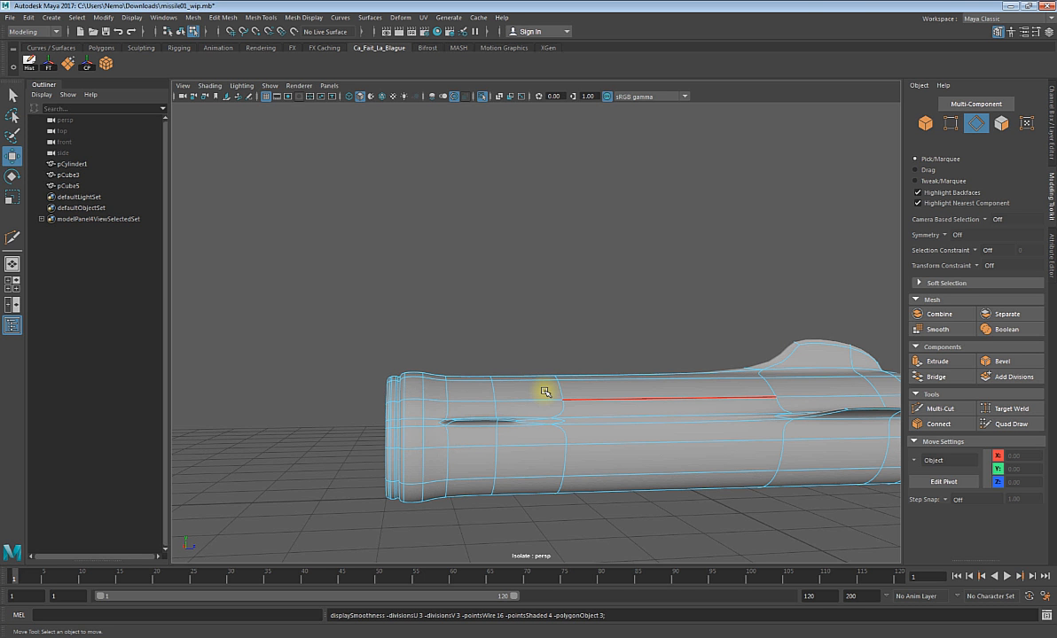
key("1")
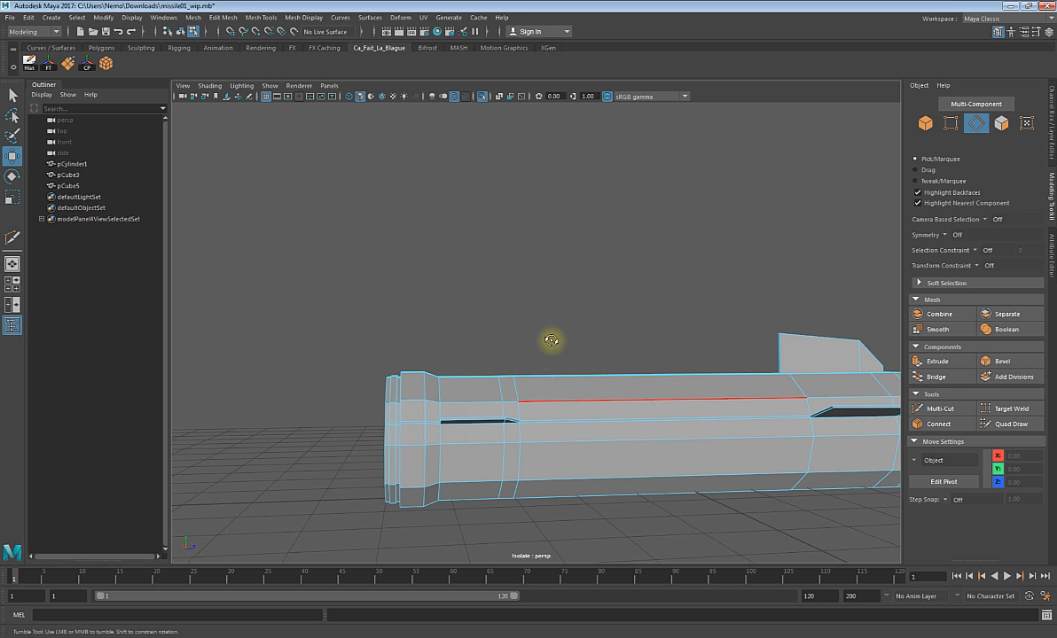
- Return to object selection mode and deselect the missile
left_click_drag(550, 340, 584, 359, "alt")
key("F8")
left_click(628, 430)
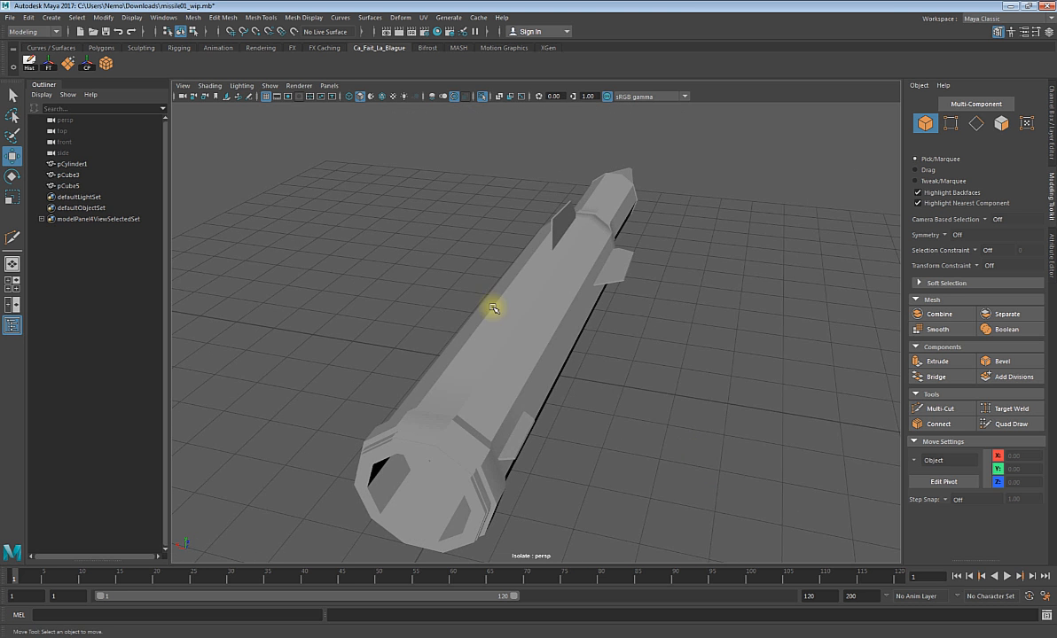
- Examine the unsmoothed missile's overall shape from the tail opening to the nose
left_click_drag(458, 285, 404, 284, "alt")
left_click_drag(528, 317, 676, 389, "alt")
right_click_drag(676, 389, 632, 373, "alt")
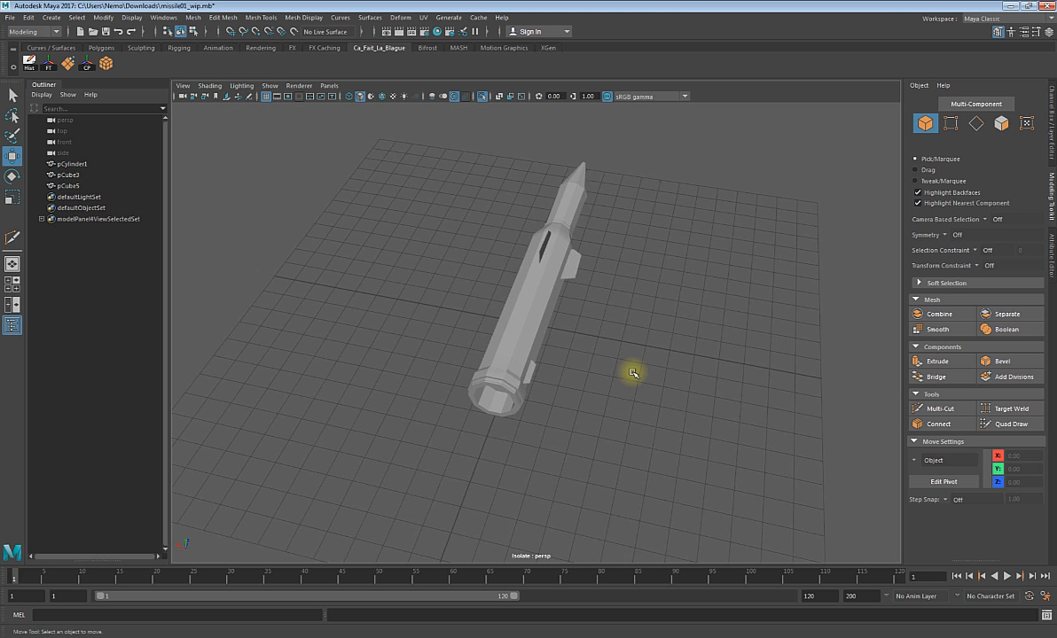
left_click_drag(632, 373, 560, 356, "alt")
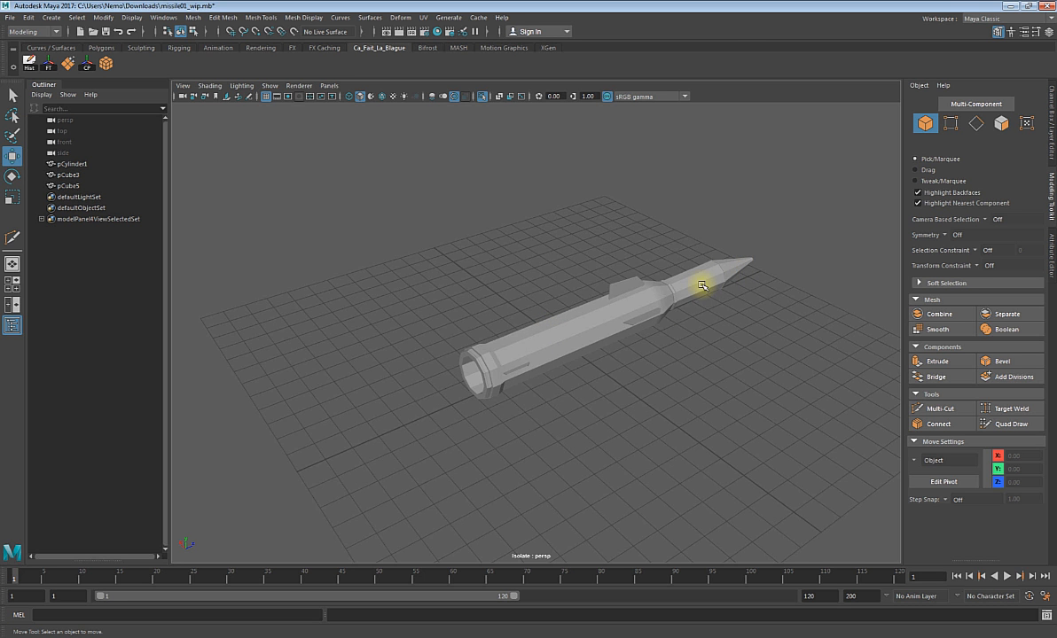
scroll(703, 288, "up", 5)
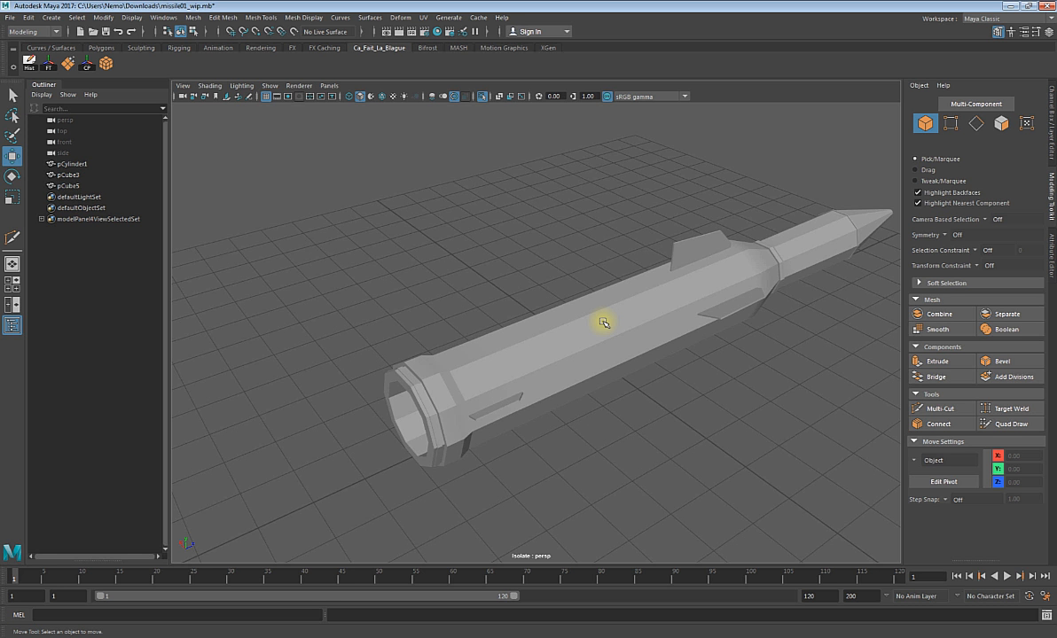
left_click_drag(603, 322, 561, 312, "alt")
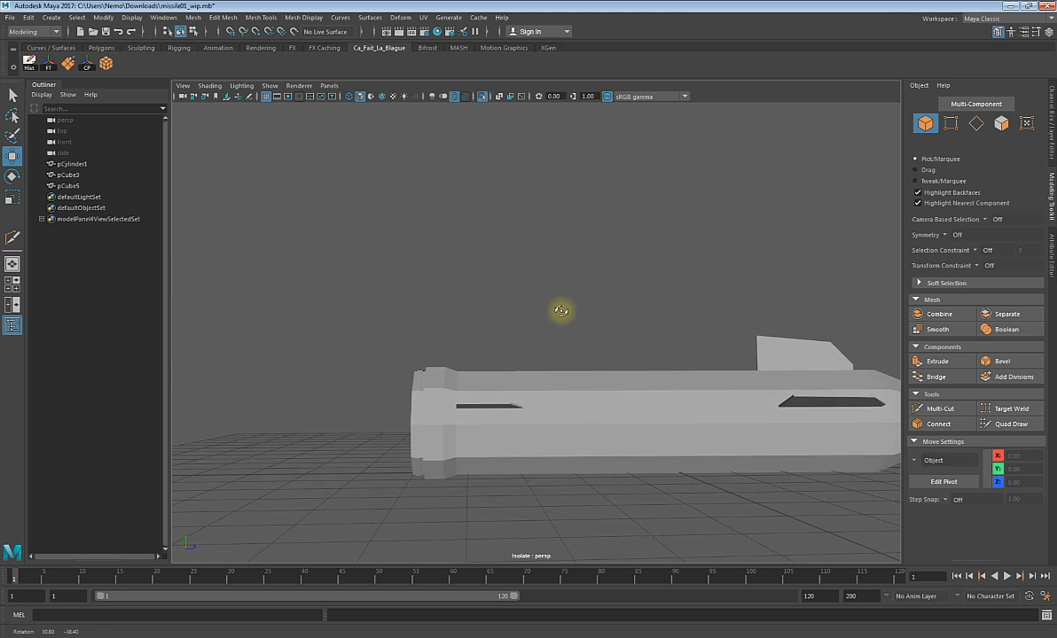
right_click_drag(561, 340, 534, 433, "alt")
left_click_drag(535, 433, 578, 461, "alt")
scroll(567, 445, "up", 3)
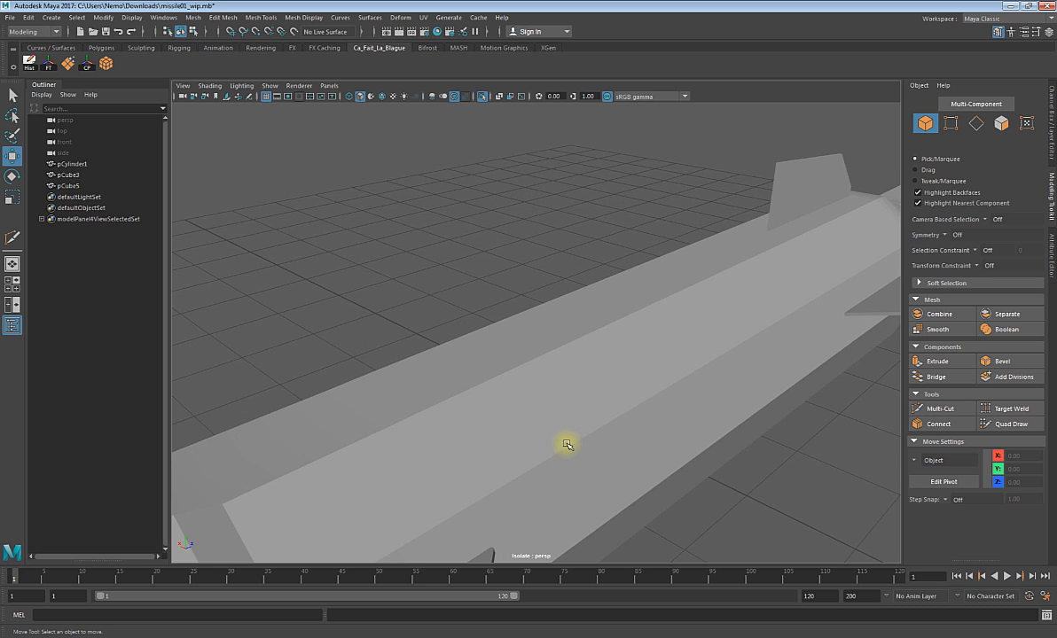
scroll(567, 443, "down", 3)
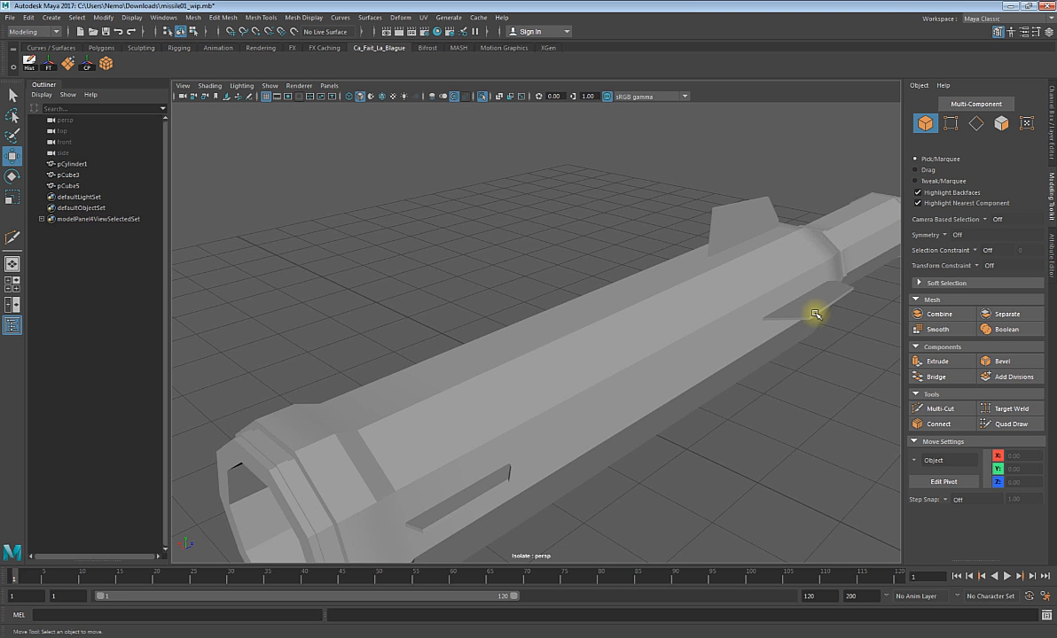
scroll(803, 313, "down", 2)
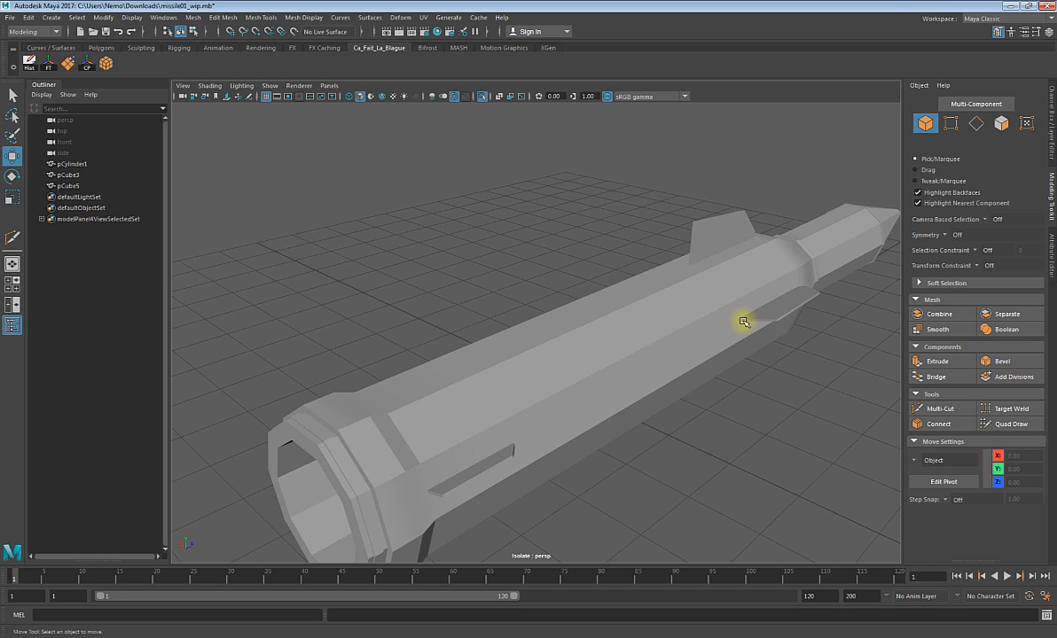
- Inspect the front fins up close, especially their thickness and their junction with the missile body
scroll(741, 325, "up", 2)
middle_click_drag(723, 348, 534, 443, "alt")
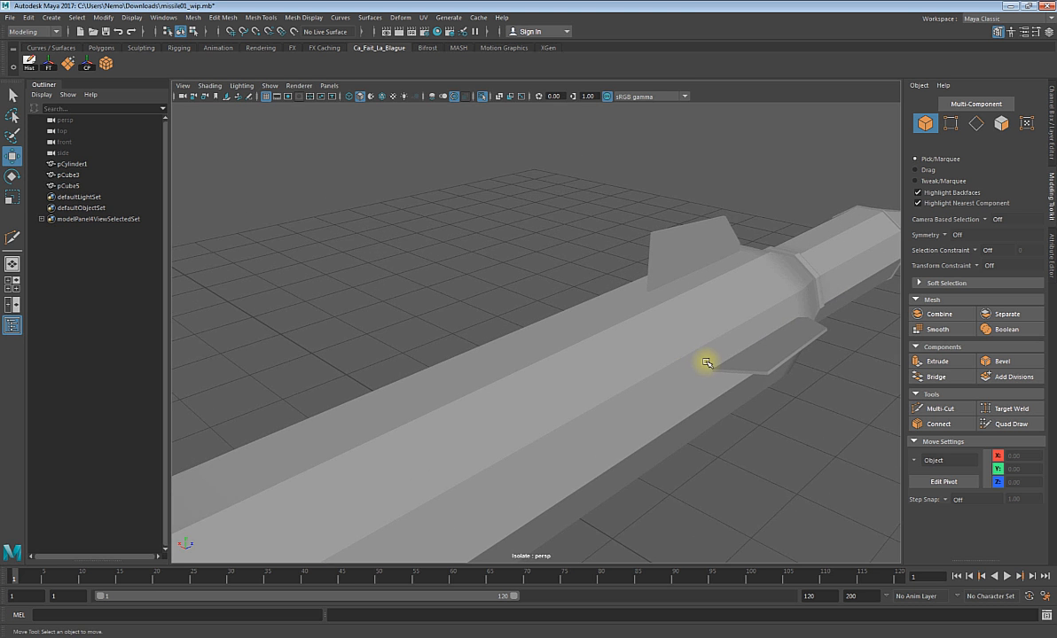
scroll(707, 363, "up", 1)
middle_click_drag(772, 370, 609, 407, "alt")
left_click_drag(808, 311, 857, 353, "alt")
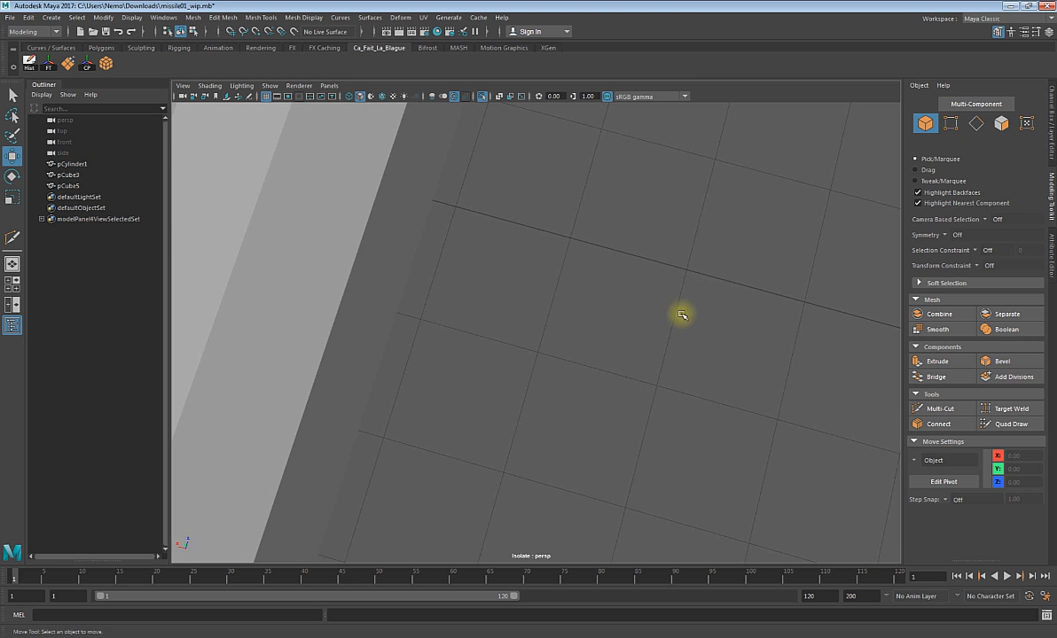
scroll(669, 312, "down", 2)
middle_click_drag(622, 288, 635, 323, "alt")
scroll(636, 317, "down", 1)
middle_click_drag(667, 273, 706, 365, "alt")
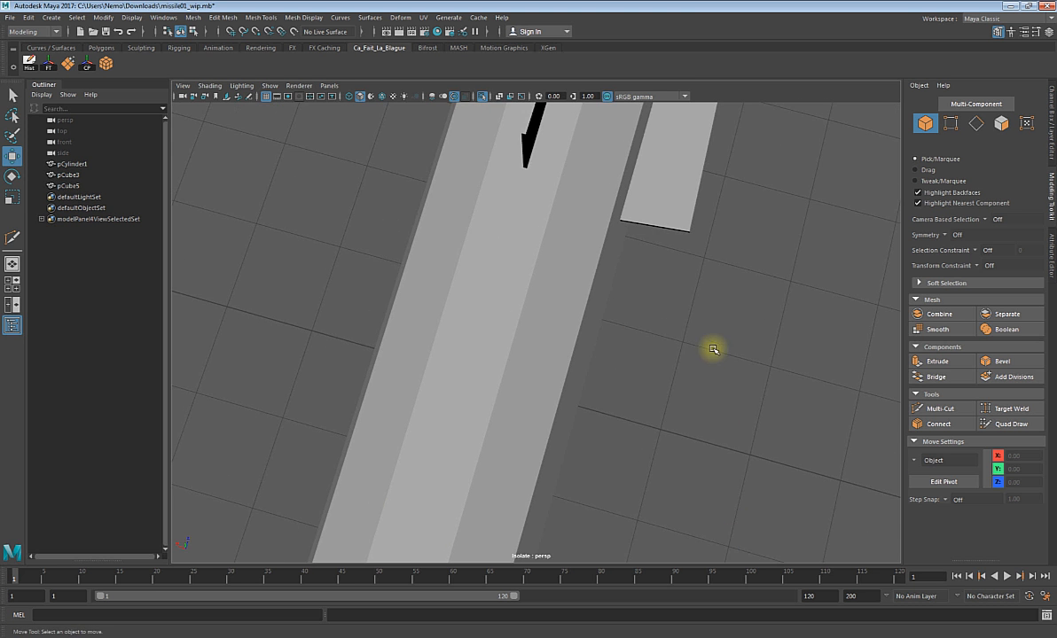
left_click_drag(714, 349, 757, 481, "alt")
left_click_drag(746, 389, 753, 317, "alt")
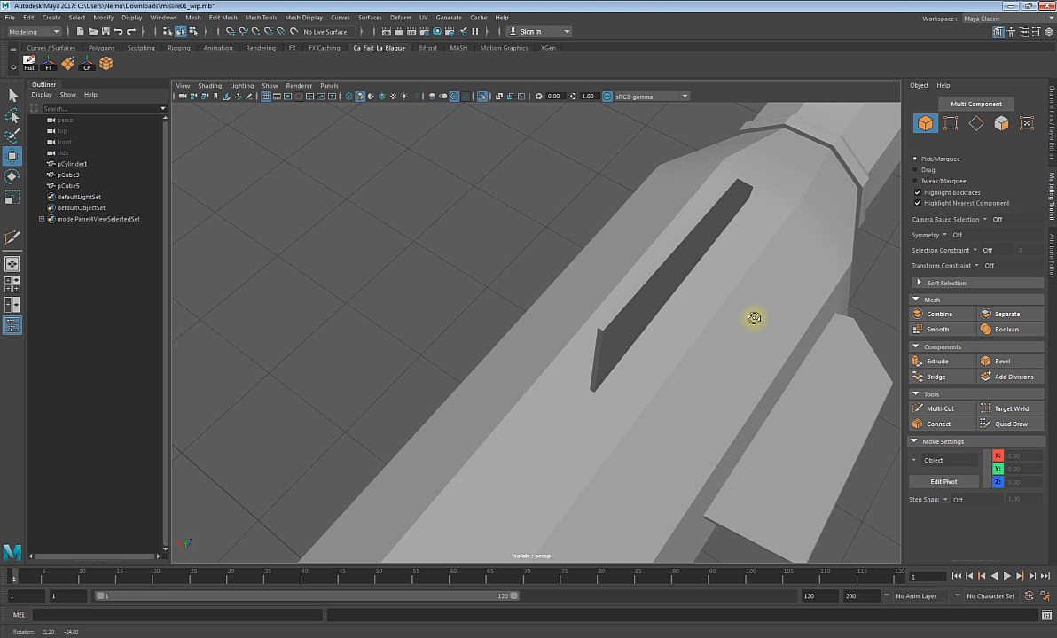
middle_click_drag(758, 301, 717, 244, "alt")
left_click_drag(624, 275, 593, 263, "alt")
scroll(610, 309, "up", 2)
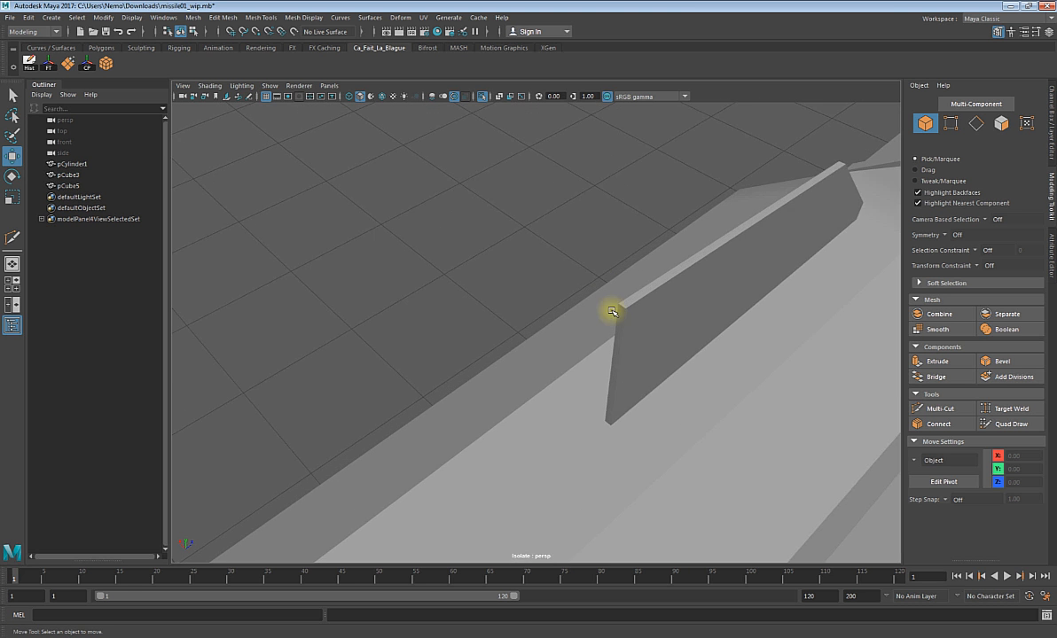
scroll(655, 316, "up", 2)
scroll(654, 316, "down", 1)
middle_click_drag(724, 301, 693, 298, "alt")
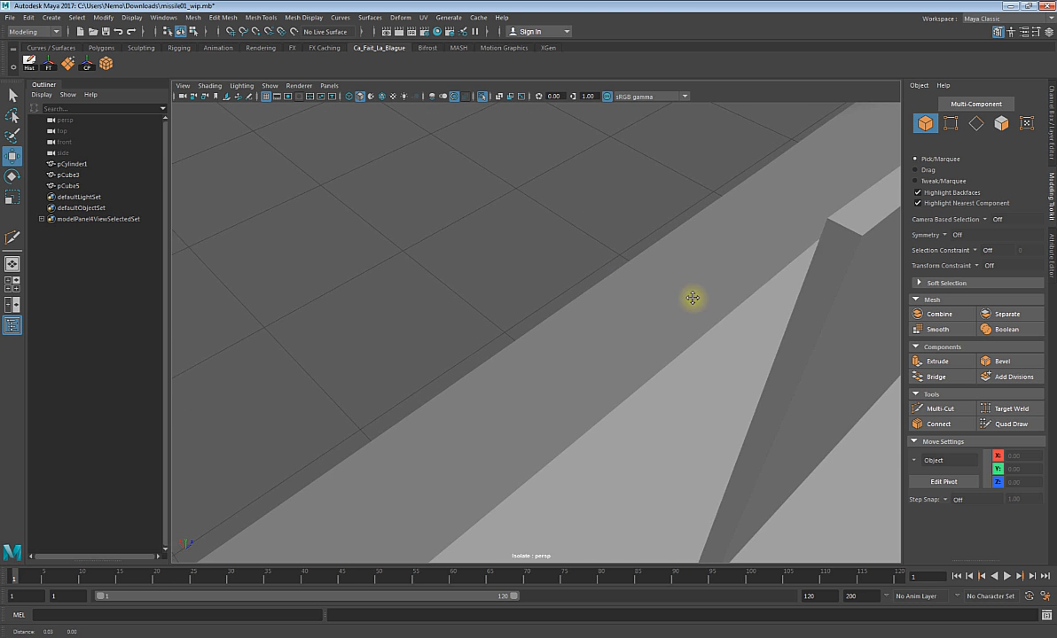
left_click_drag(692, 298, 613, 224, "alt")
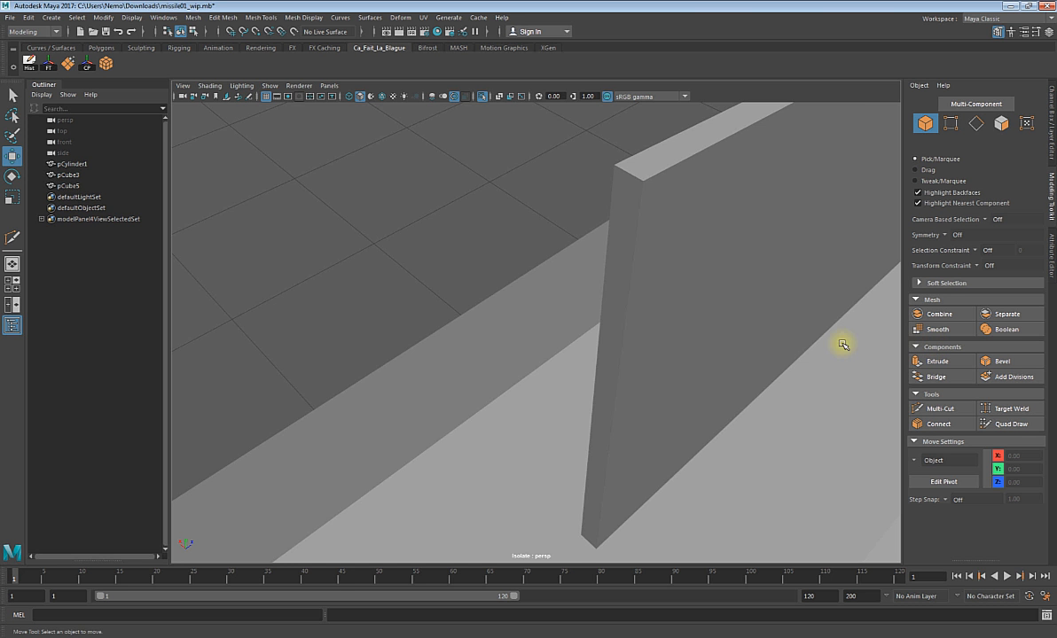
- Review the whole missile with both sets of fins from several angles
scroll(632, 350, "down", 6)
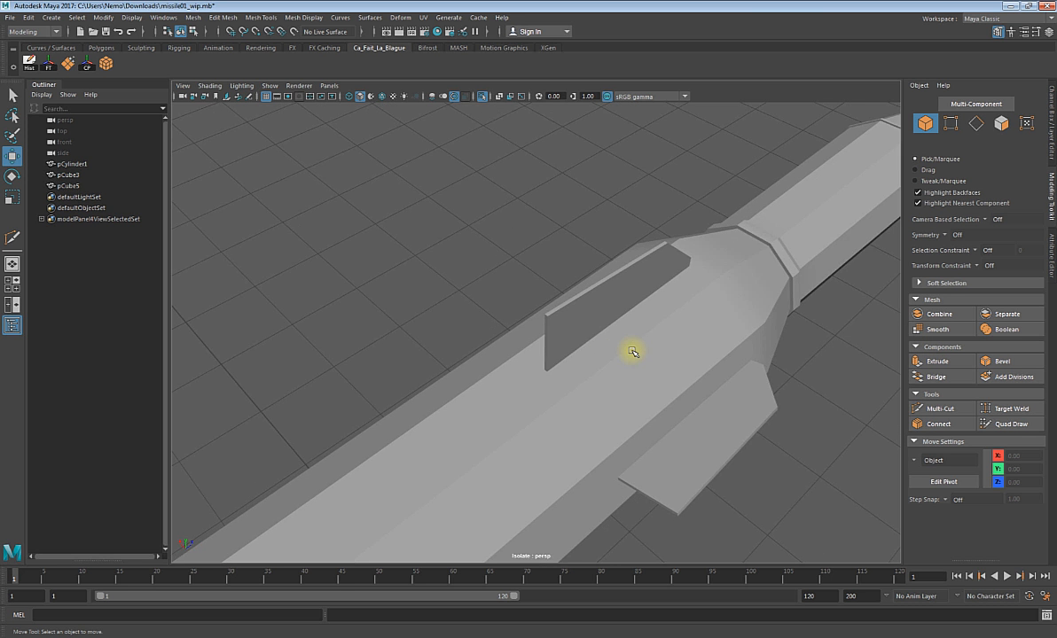
scroll(632, 350, "down", 3)
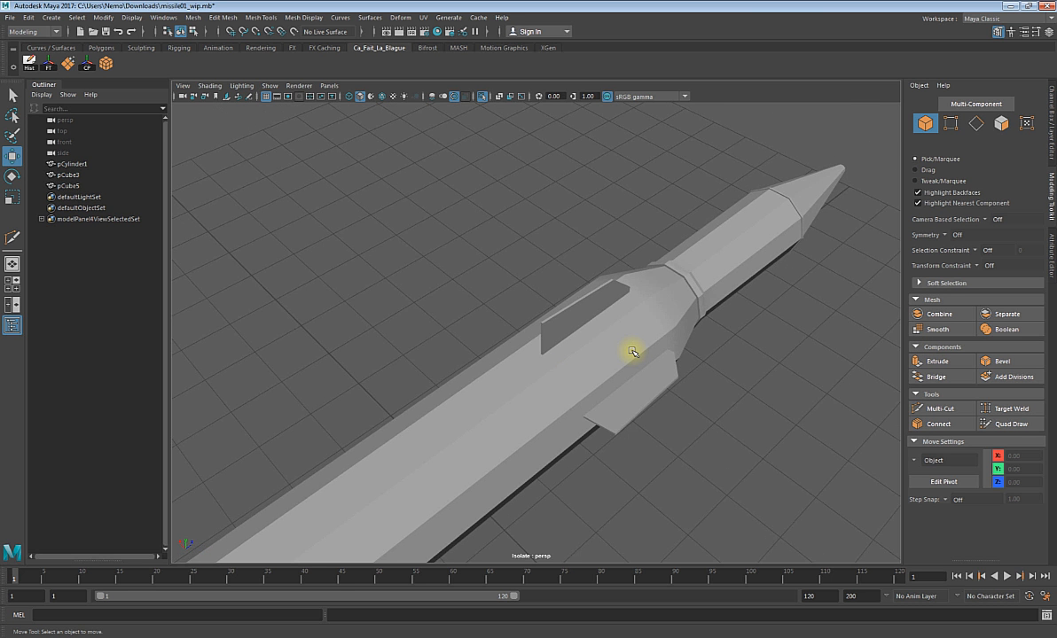
left_click_drag(632, 349, 745, 300, "alt")
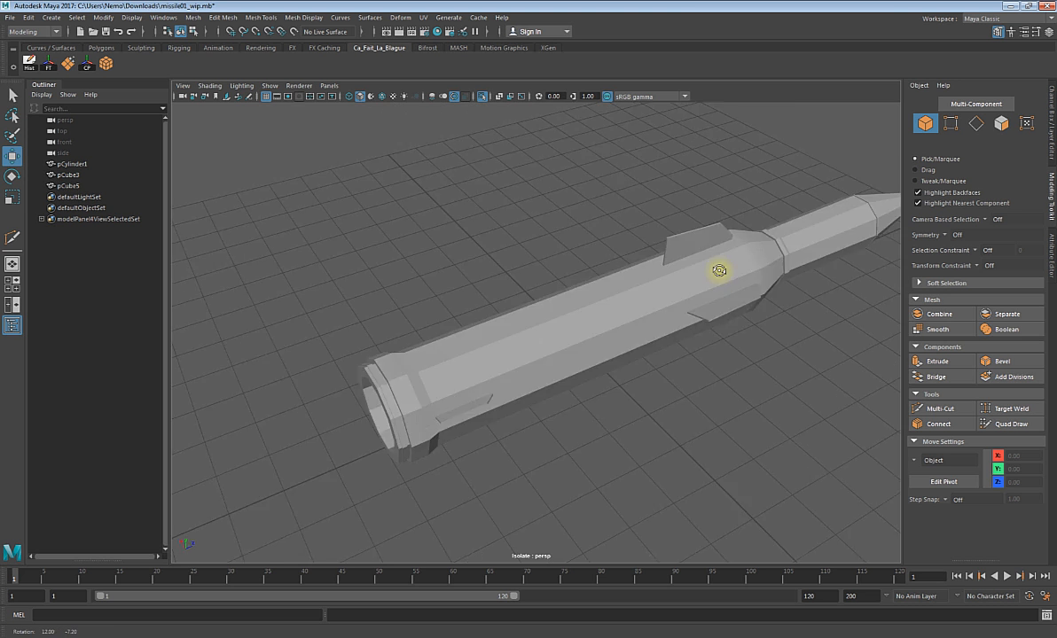
scroll(713, 303, "up", 4)
scroll(746, 297, "down", 4)
middle_click_drag(746, 296, 724, 303, "alt")
scroll(714, 306, "down", 5)
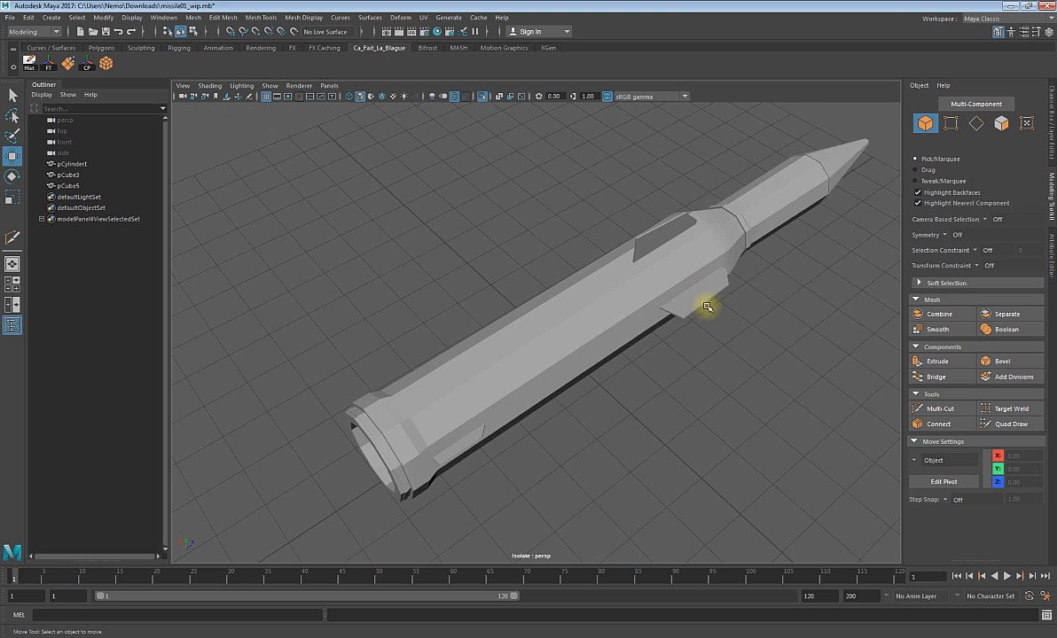
left_click_drag(707, 304, 689, 315, "alt")
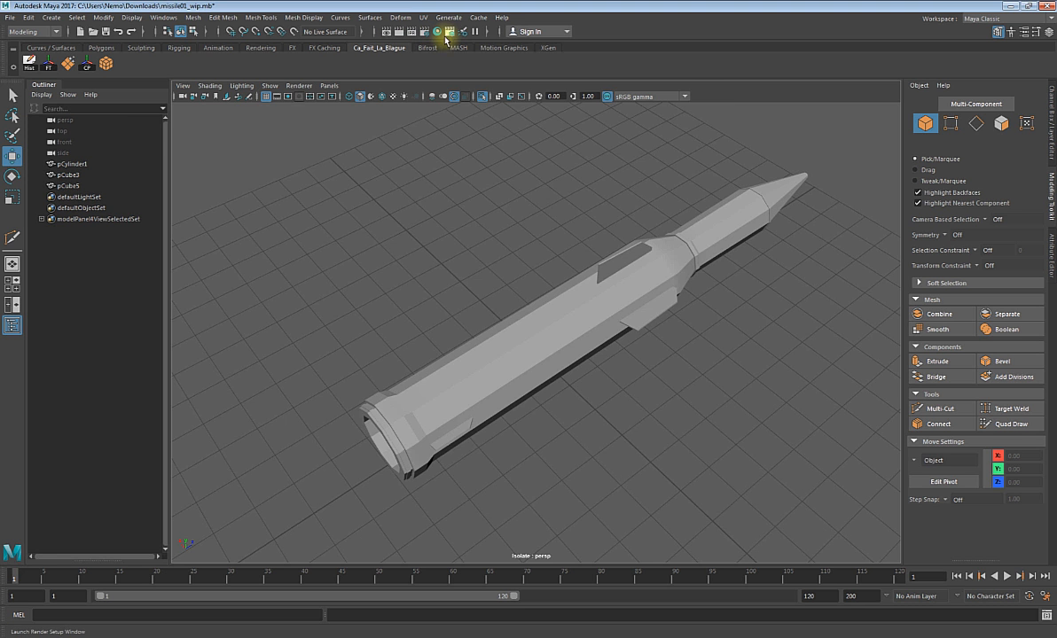
- Close the mistakenly opened Render Setup and open the Hypershade
left_click(412, 34)
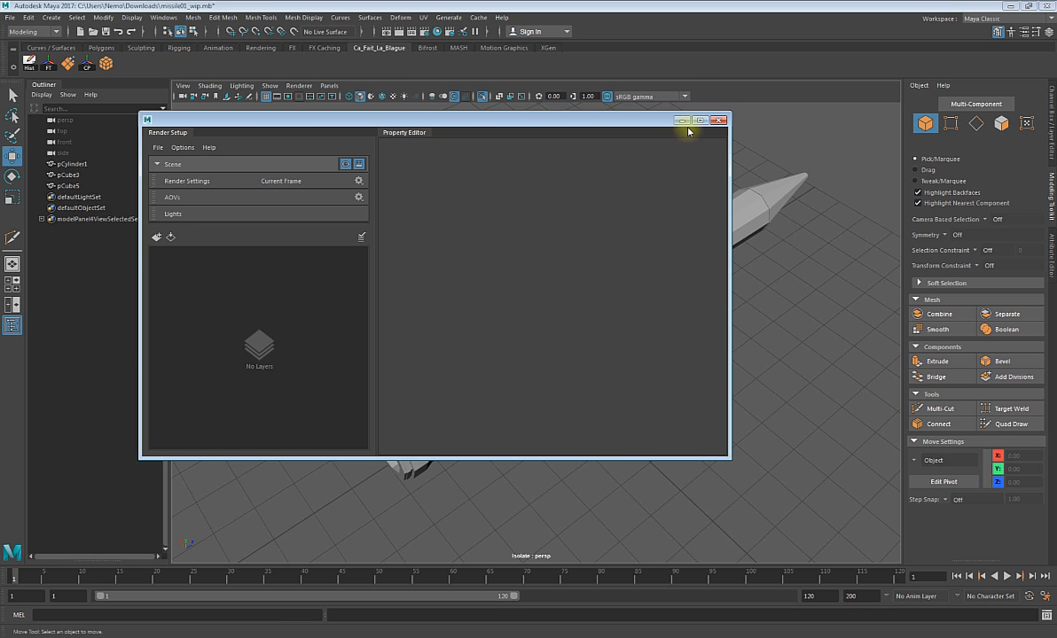
left_click(718, 120)
left_click(437, 33)
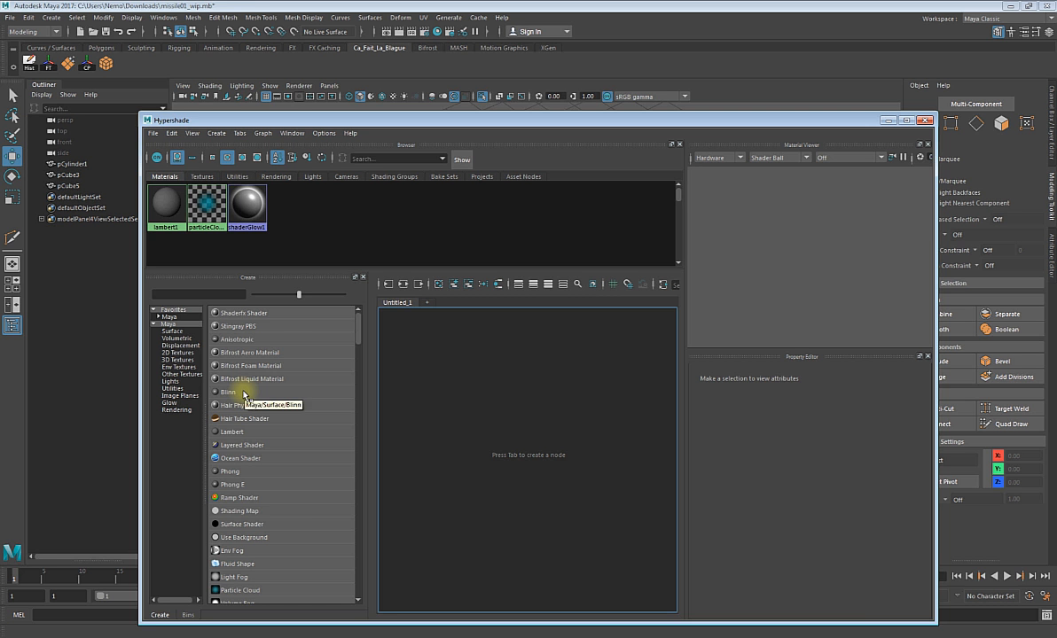
- Create a Phong material, review its specular and ray tracing attributes, and delete it
left_click(231, 472)
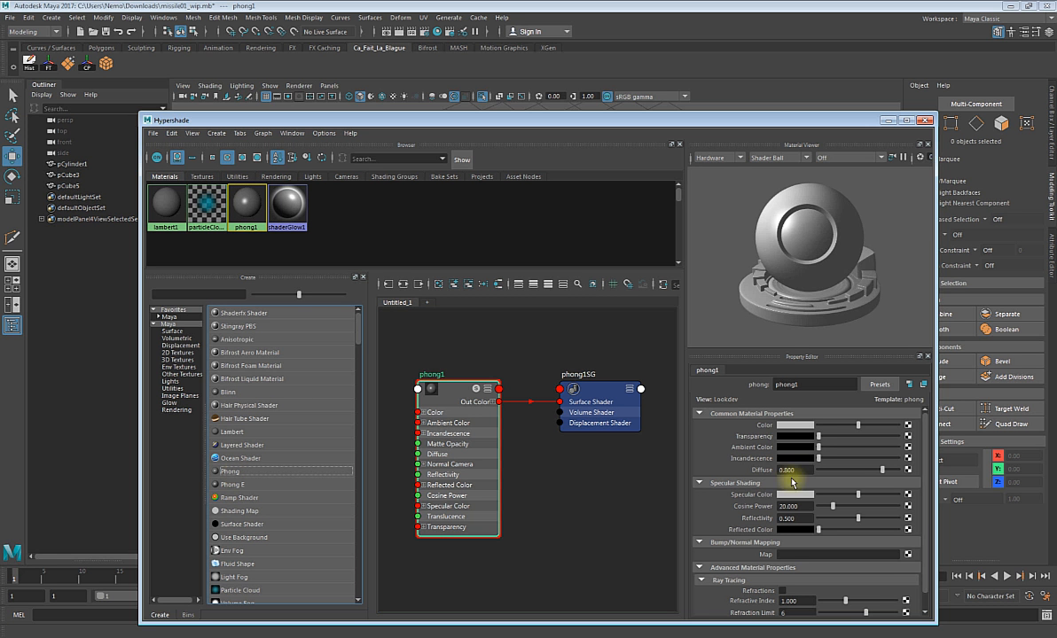
scroll(758, 467, "down", 1)
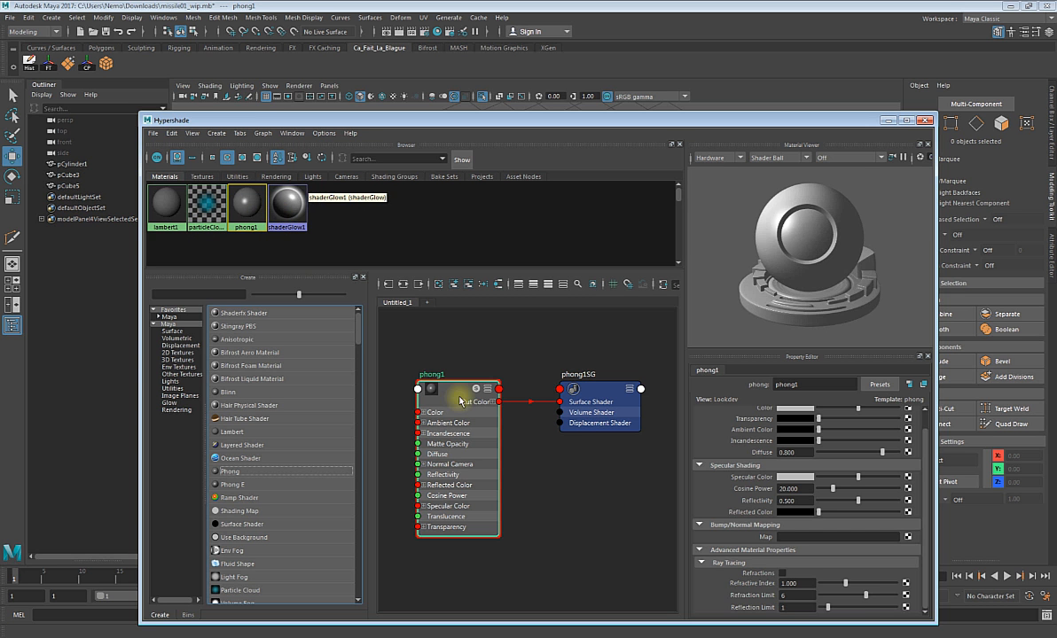
scroll(738, 446, "up", 2)
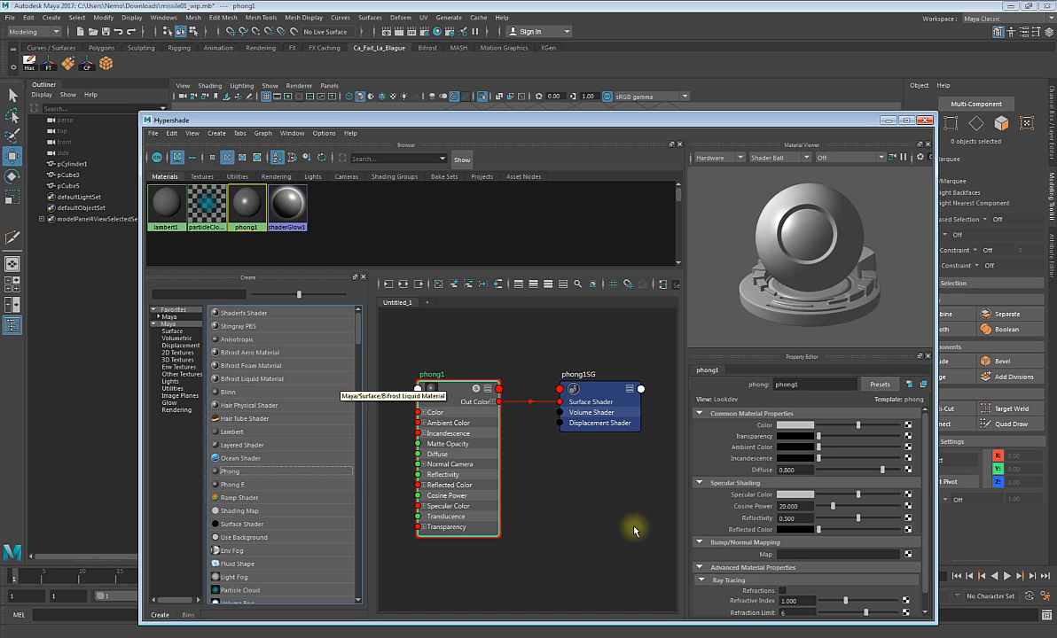
scroll(709, 485, "down", 1)
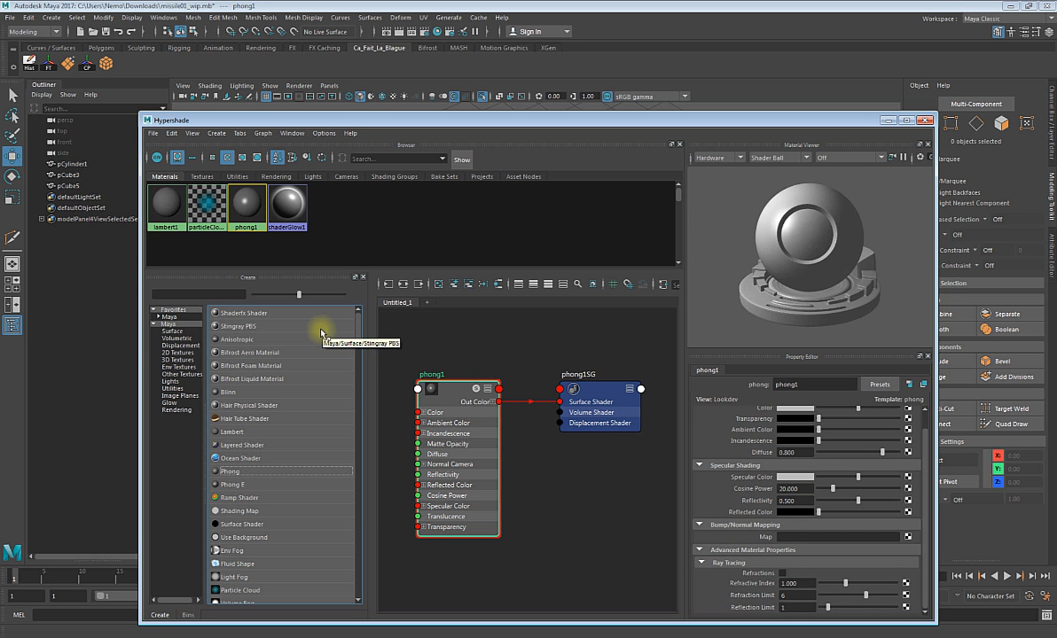
key("Delete")
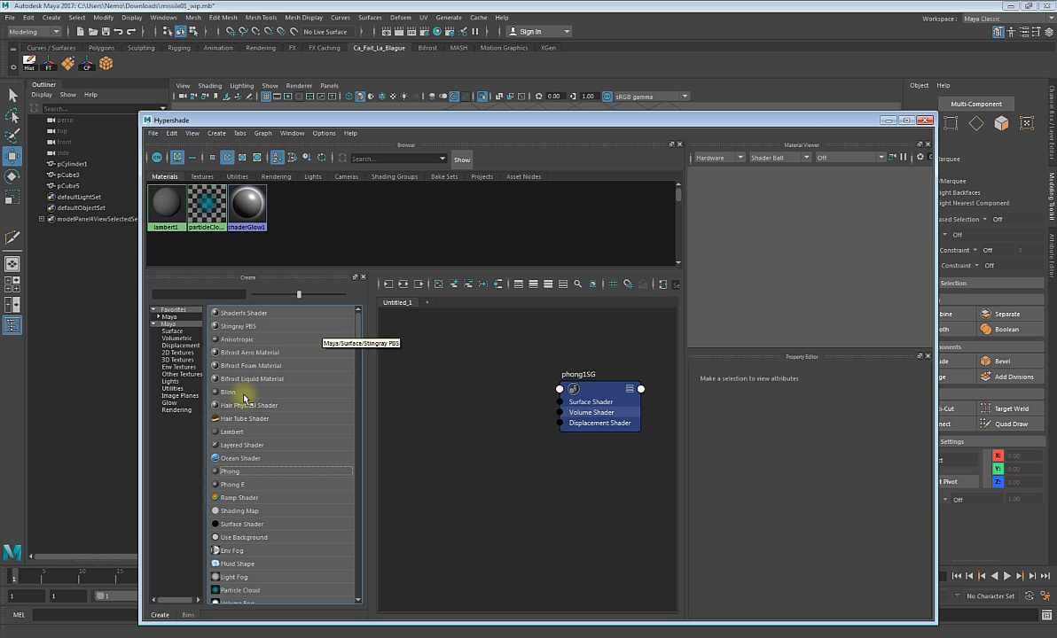
- Create a Lambert and a Blinn material one after another for comparison, deleting each after viewing its attributes
left_click(248, 431)
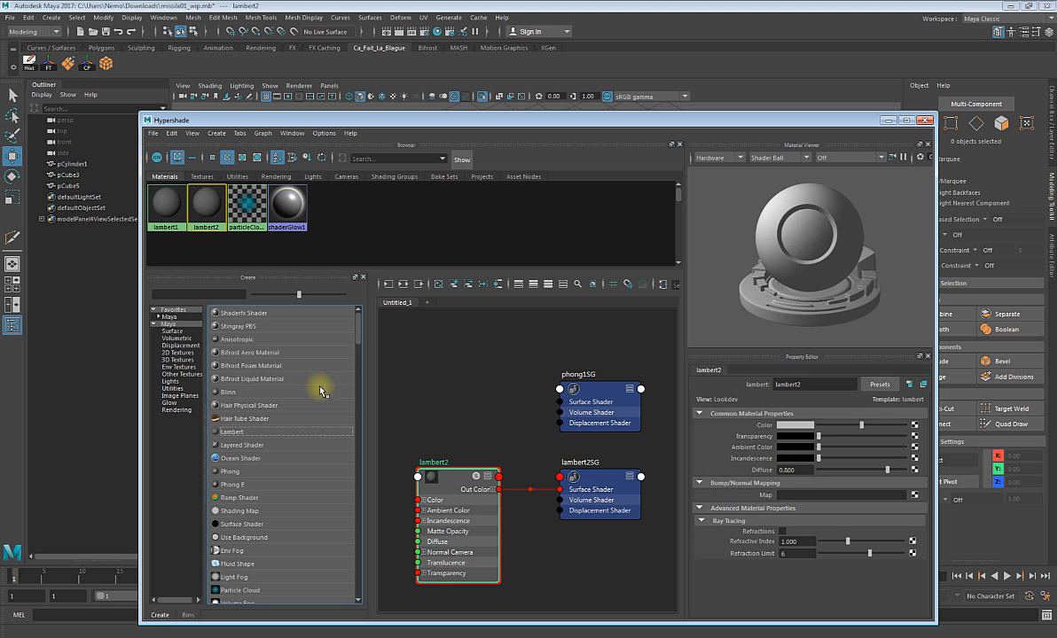
key("Delete")
left_click(233, 393)
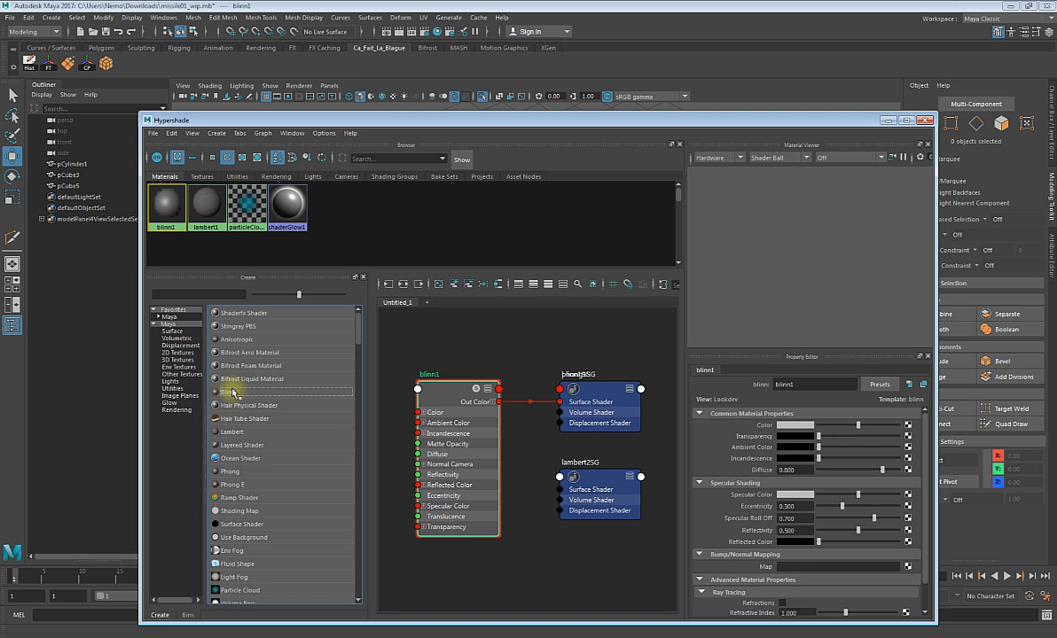
scroll(762, 461, "down", 1)
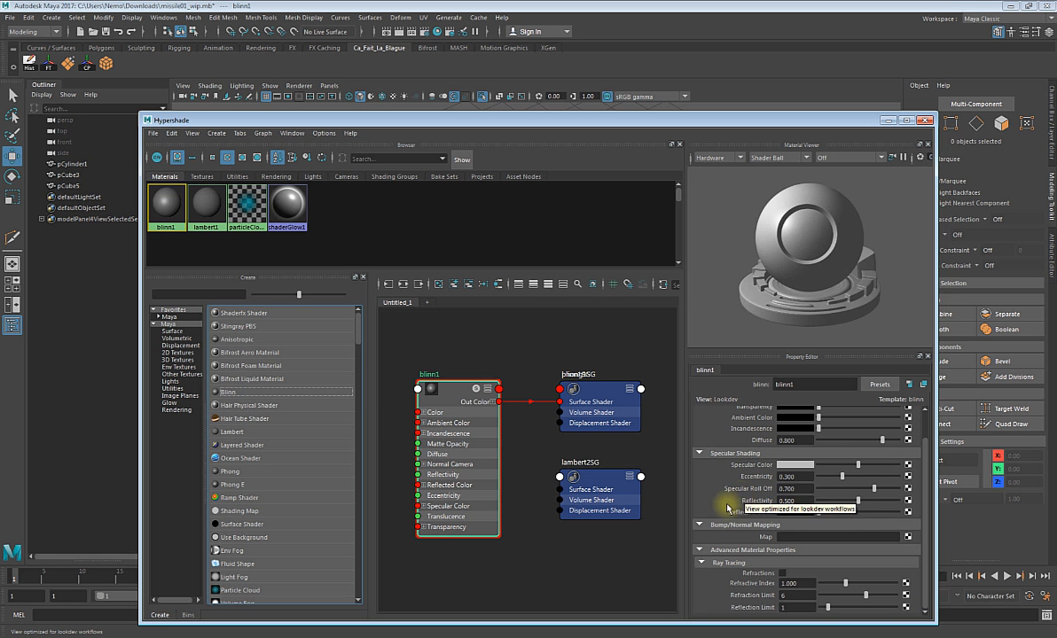
key("Delete")
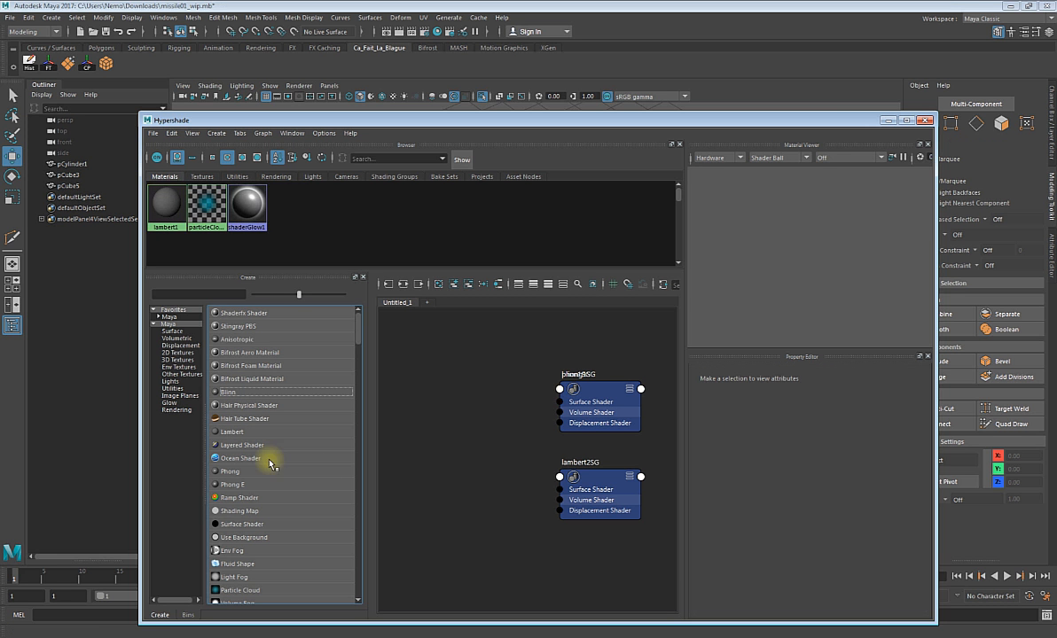
- Create a Phong E material and examine its node network
left_click(232, 484)
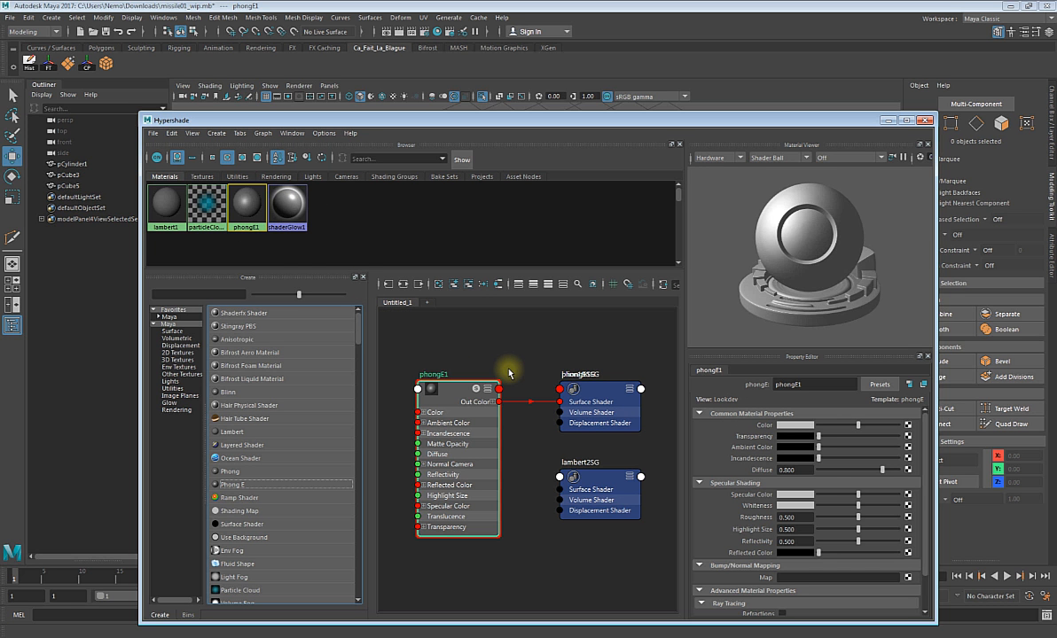
scroll(509, 372, "down", 3)
scroll(560, 429, "up", 3)
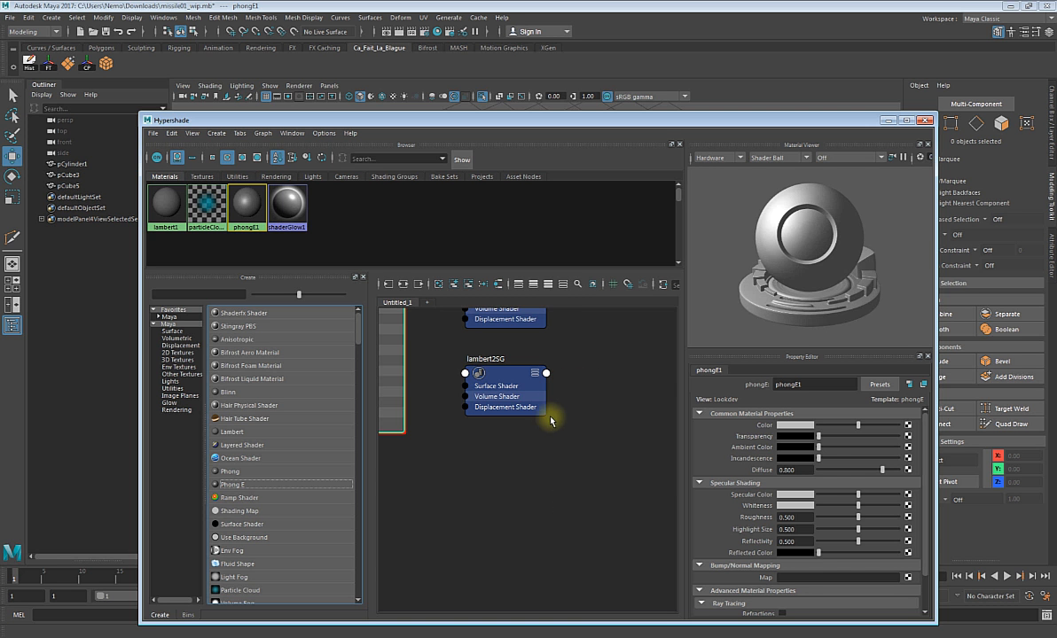
middle_click_drag(478, 379, 551, 492, "alt")
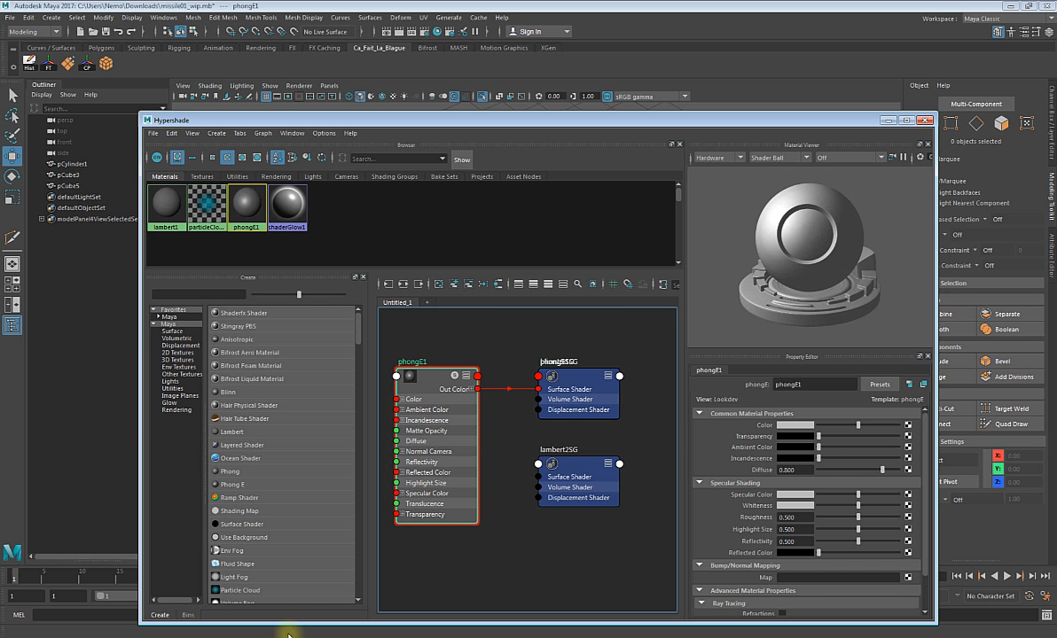
- Switch to the empty Maya 2016 scene and create a polygon cube at the origin
left_click(328, 637)
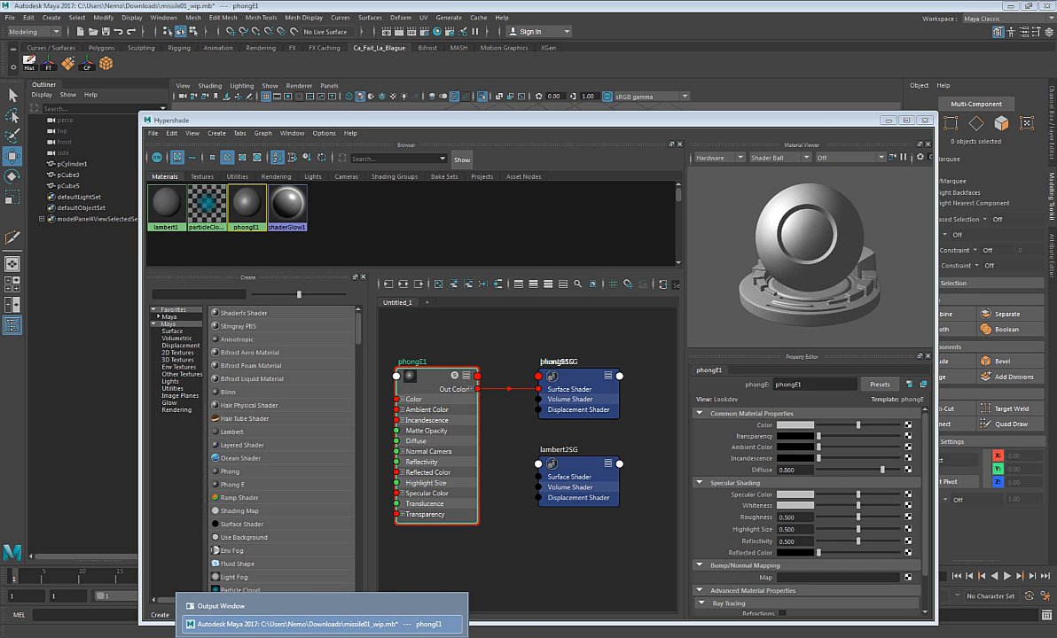
left_click(266, 607)
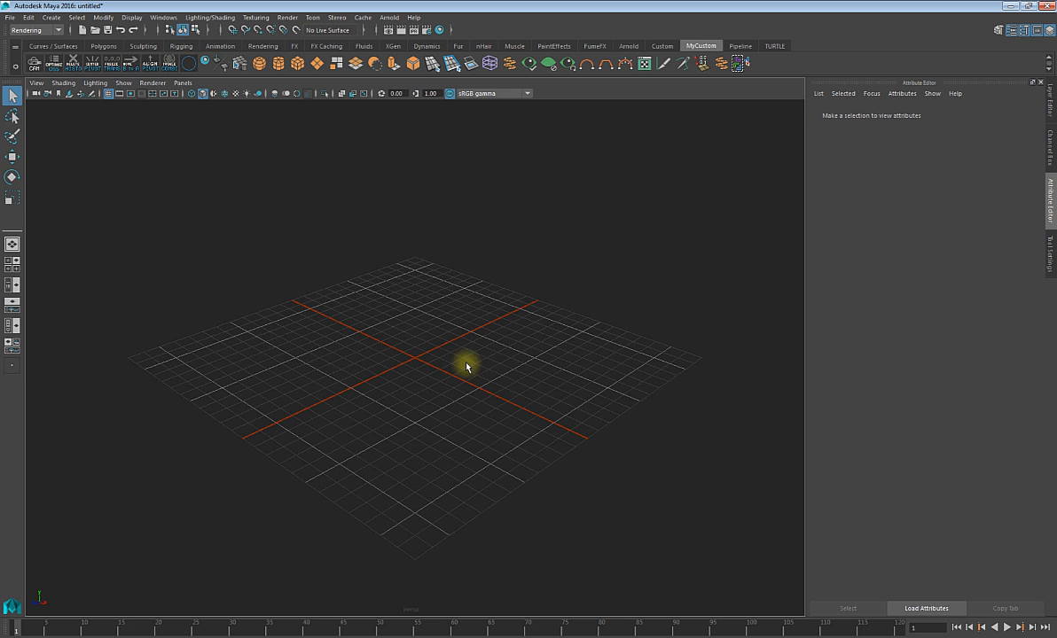
left_click_drag(432, 288, 301, 181, "alt")
scroll(463, 275, "down", 4)
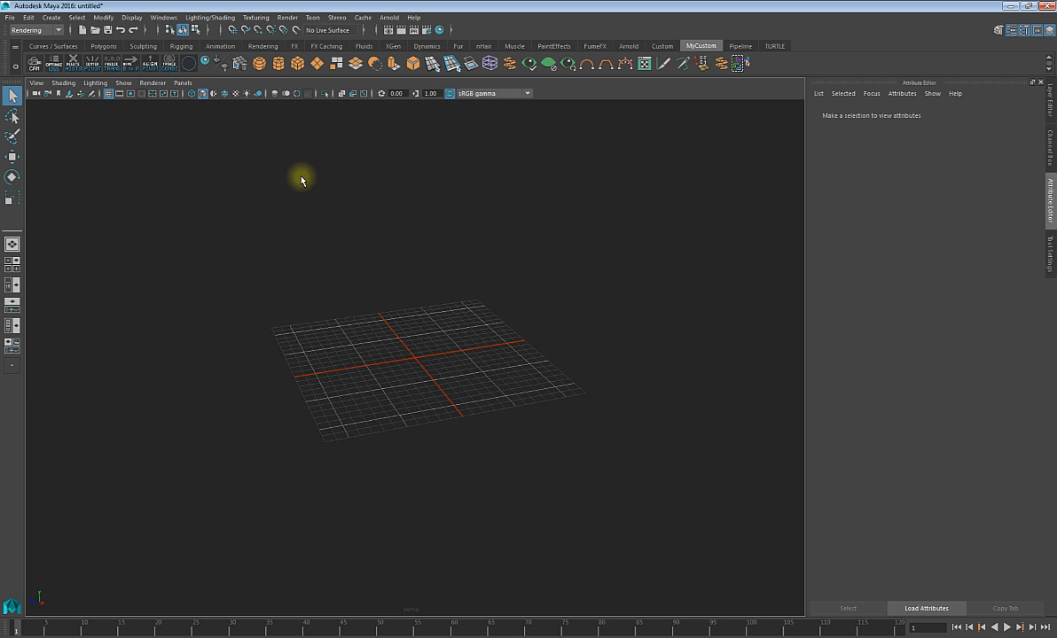
left_click(278, 62)
scroll(410, 321, "up", 5)
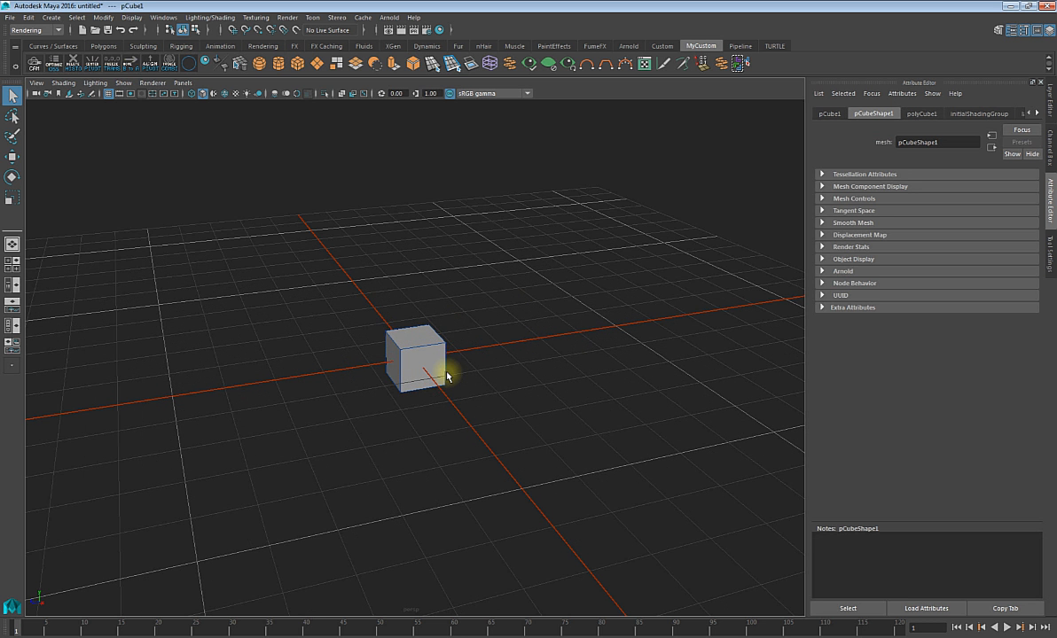
- Turn on multisample anti-aliasing in the viewport and raise the cube above the grid
left_click(325, 94)
scroll(434, 334, "up", 4)
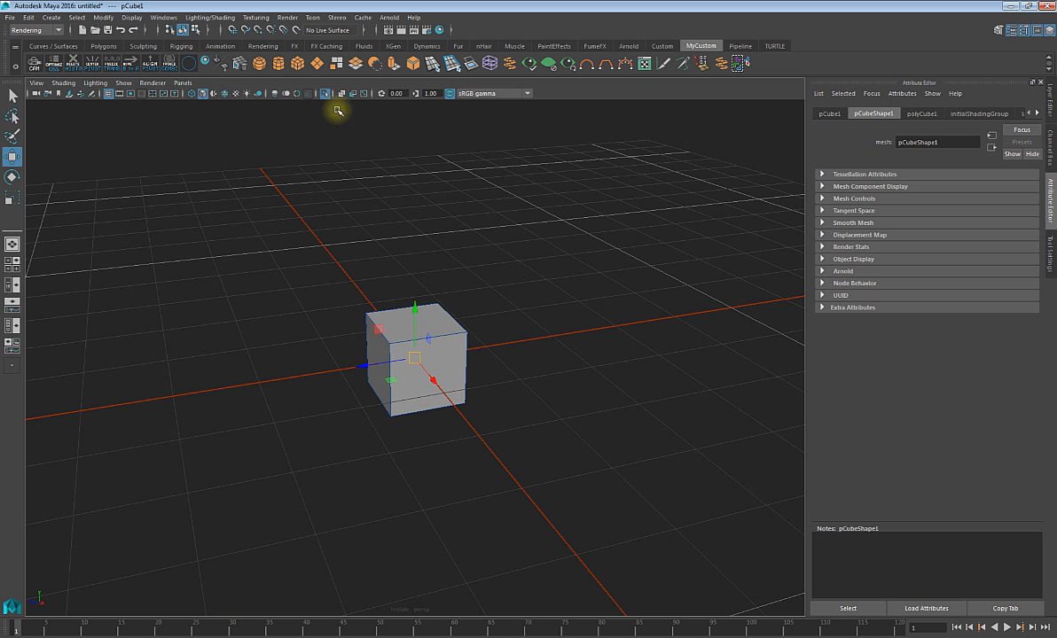
left_click(298, 94)
left_click_drag(415, 322, 425, 94)
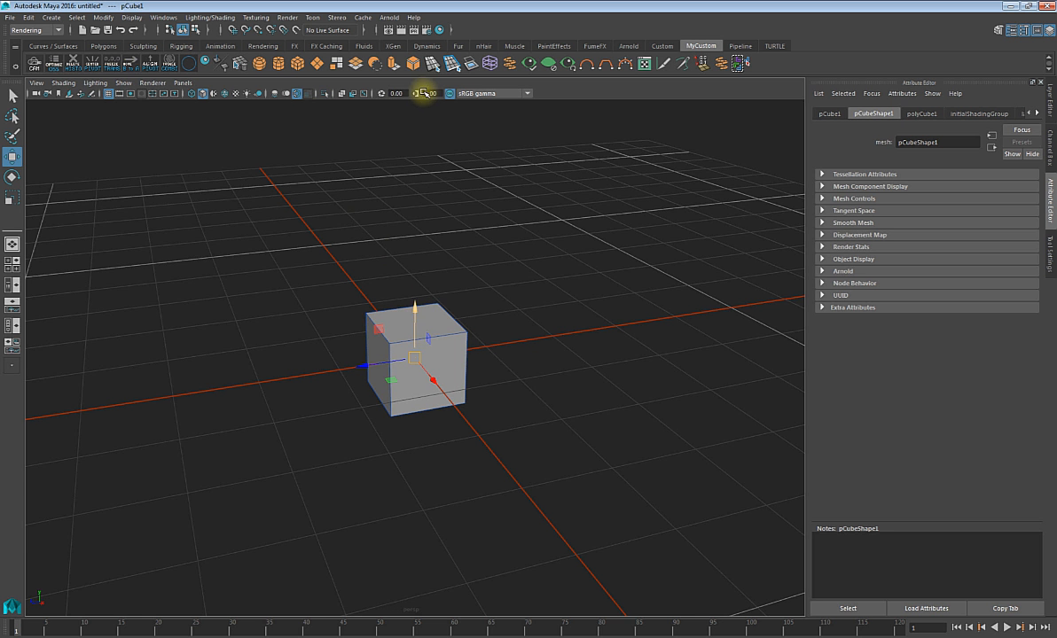
scroll(432, 244, "down", 5)
left_click_drag(432, 245, 433, 287, "alt")
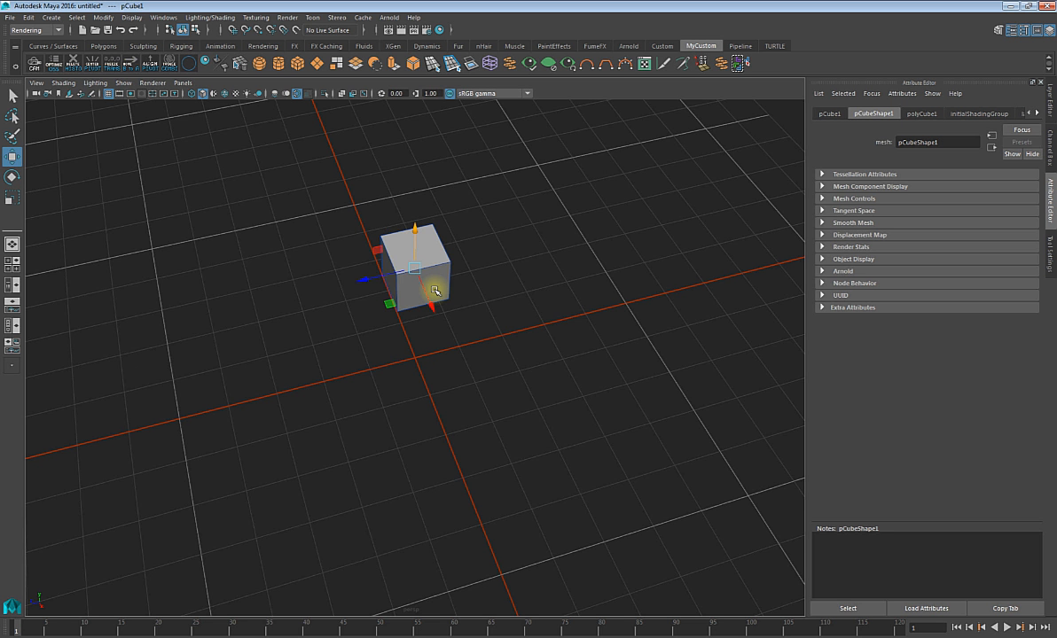
left_click_drag(434, 290, 459, 279, "alt")
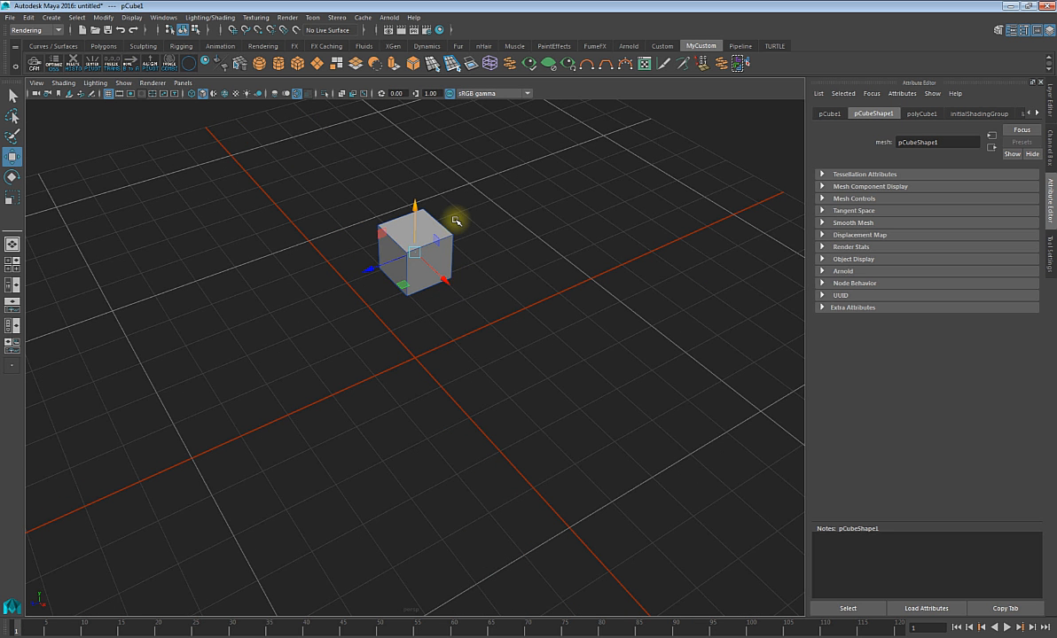
left_click_drag(457, 219, 449, 184, "alt")
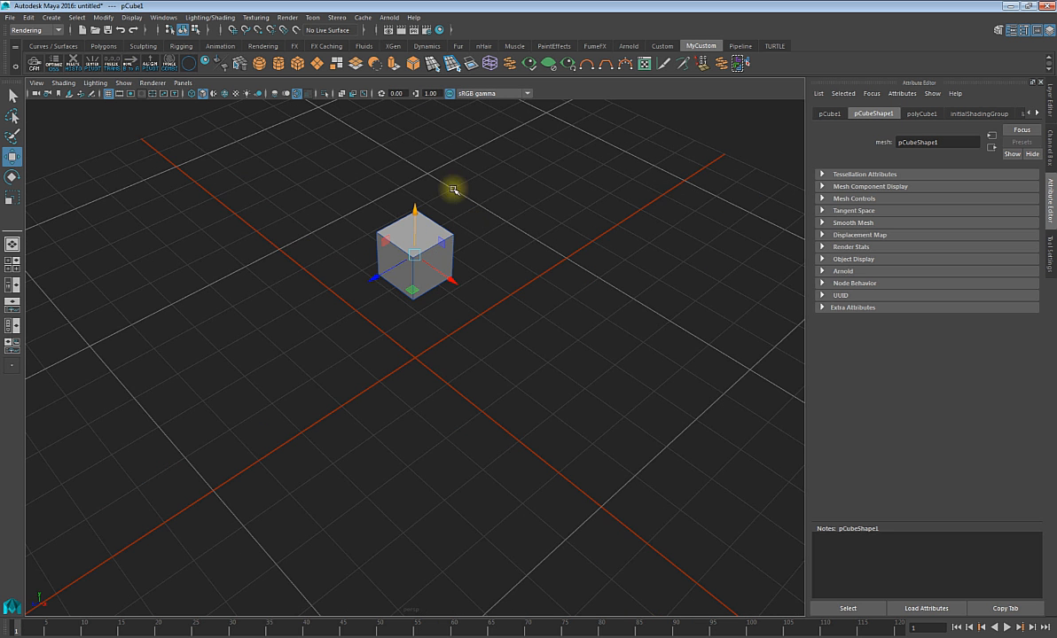
- Create a second polygon cube at the origin and scale it up uniformly until it encloses the first
left_click(297, 63)
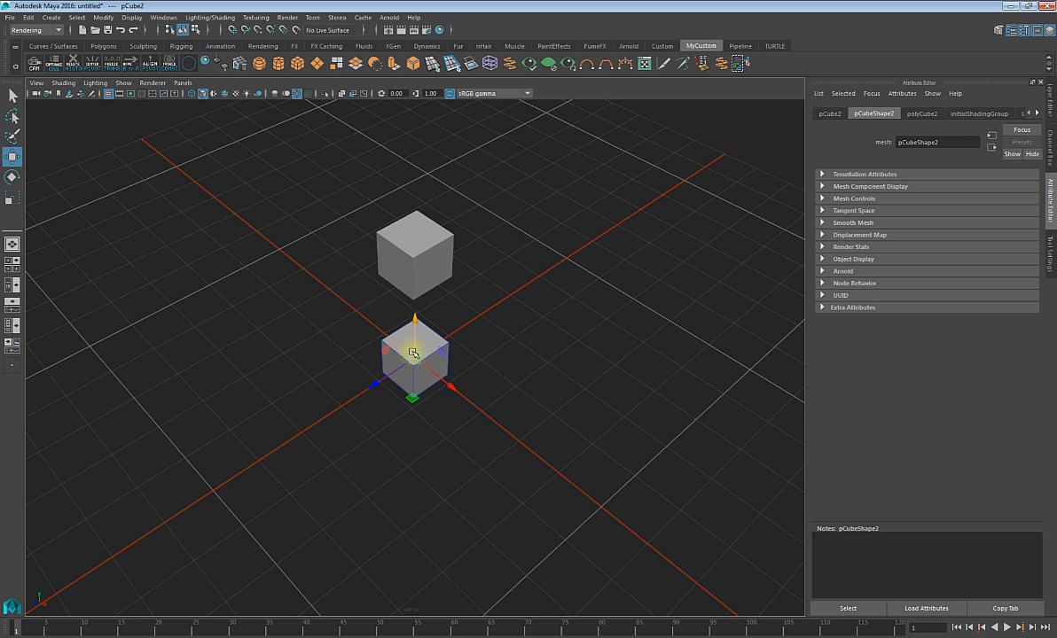
key("r")
middle_click_drag(384, 434, 736, 328)
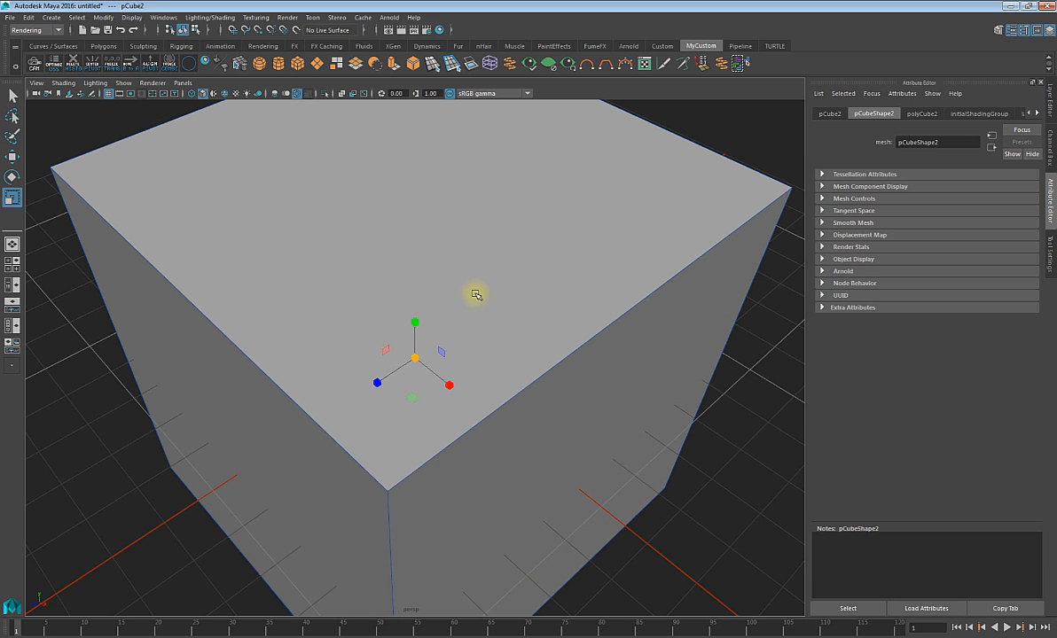
- Move the large cube up so its base sits near the grid and shift it back around the small cube
key("w")
left_click_drag(434, 381, 326, 253)
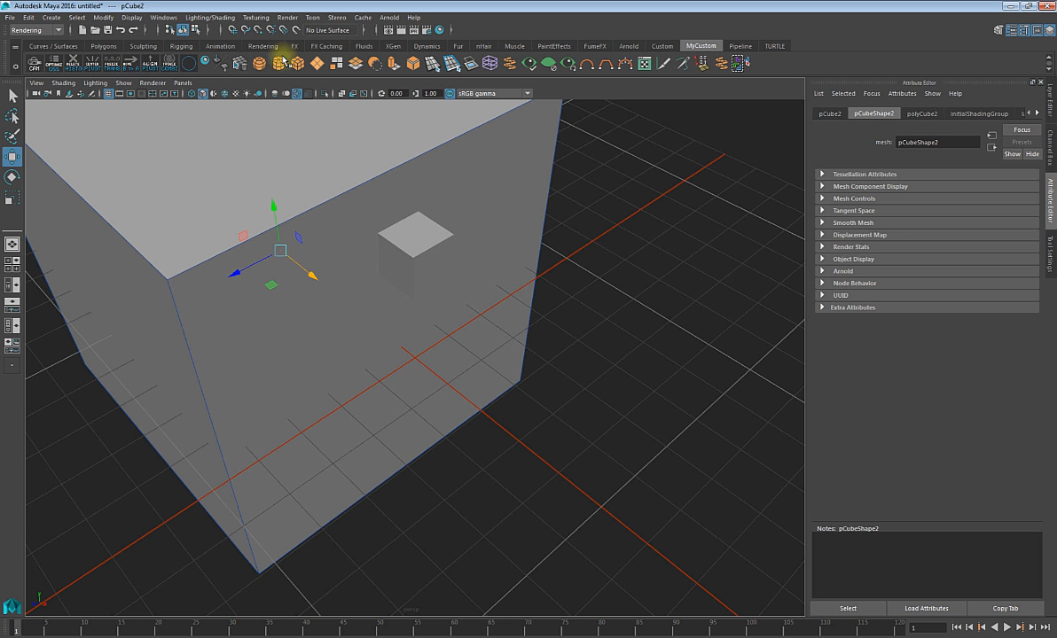
left_click_drag(337, 309, 338, 272, "alt")
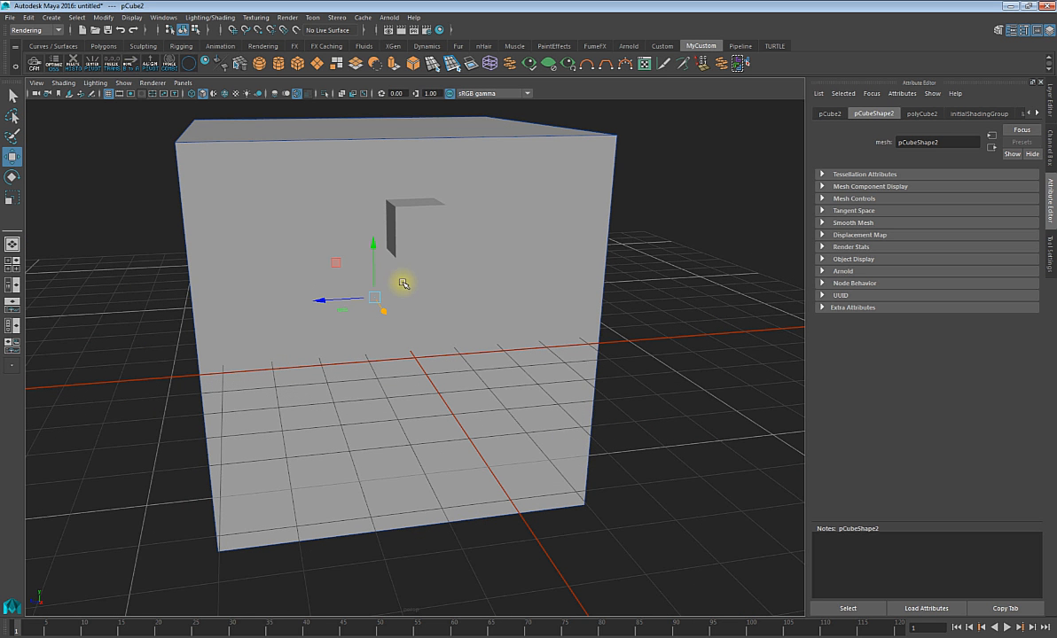
left_click_drag(377, 238, 402, 101)
left_click_drag(388, 200, 467, 229, "alt")
scroll(467, 229, "down", 4)
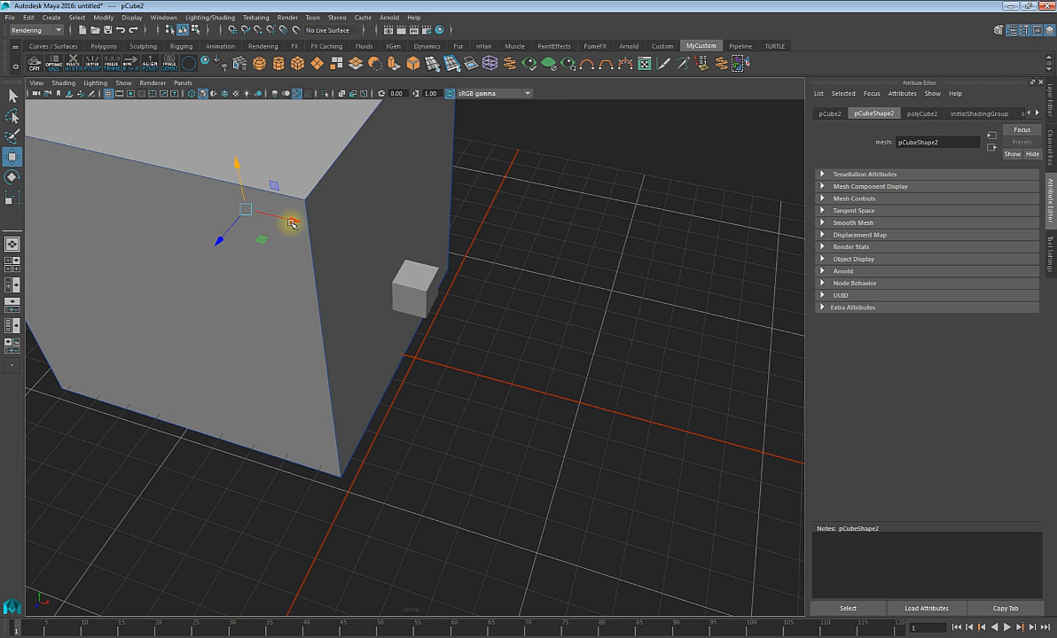
left_click_drag(290, 223, 447, 253)
- Delete the large cube's faces except for the floor and one side wall
left_click_drag(431, 308, 394, 283, "alt")
right_click_drag(547, 263, 518, 314)
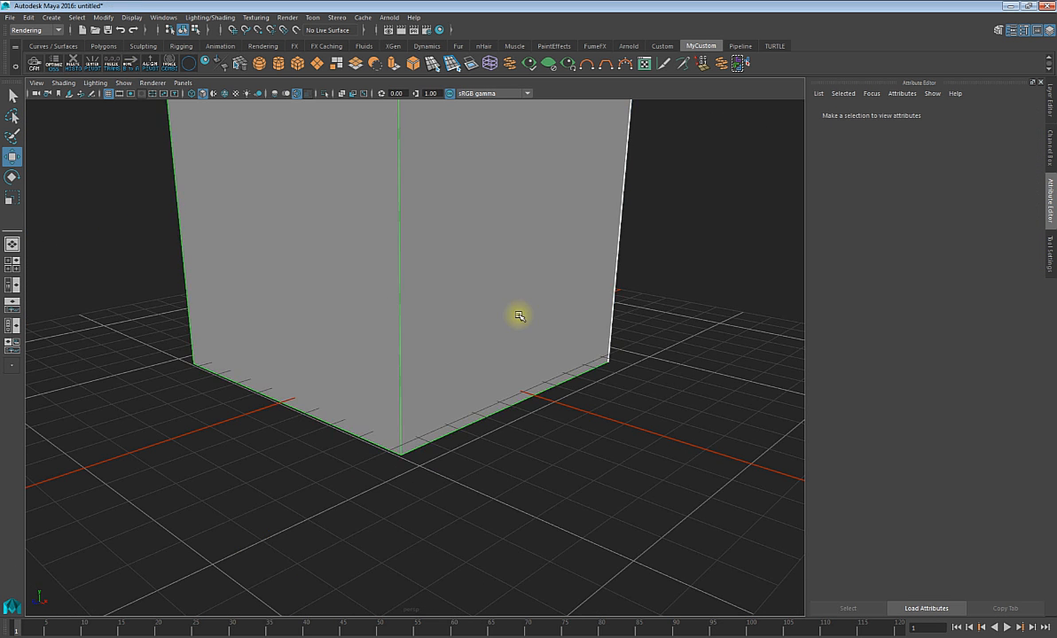
left_click_drag(519, 314, 540, 301, "alt")
scroll(533, 287, "down", 4)
left_click_drag(558, 150, 444, 298)
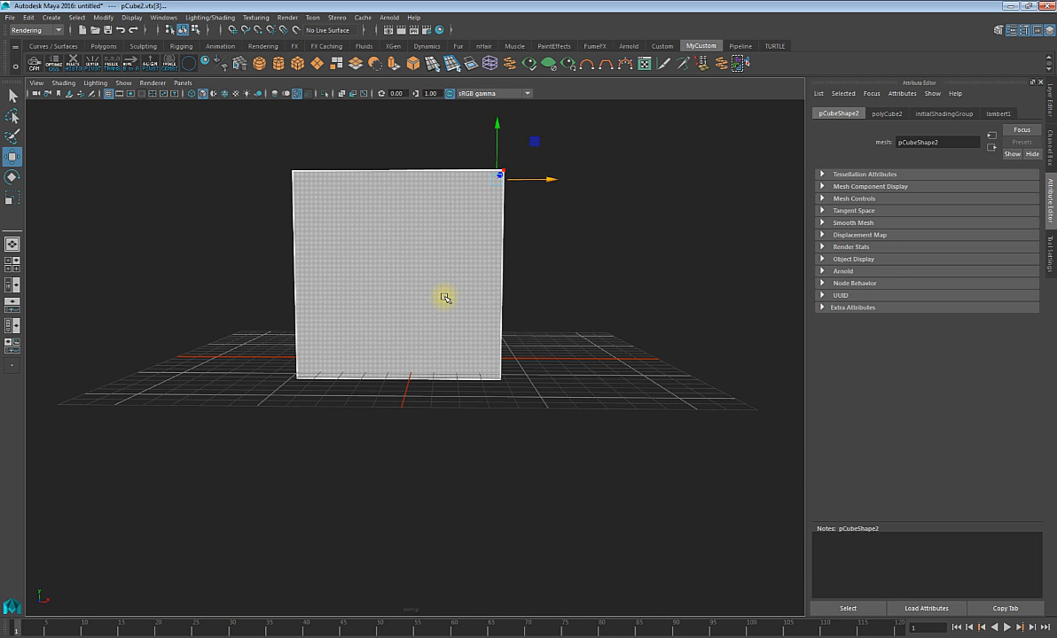
right_click_drag(433, 256, 440, 290)
key("Delete")
left_click_drag(561, 155, 357, 347)
- Reverse the normals of the remaining wall and floor faces
left_click(306, 275)
left_click(371, 365, "shift")
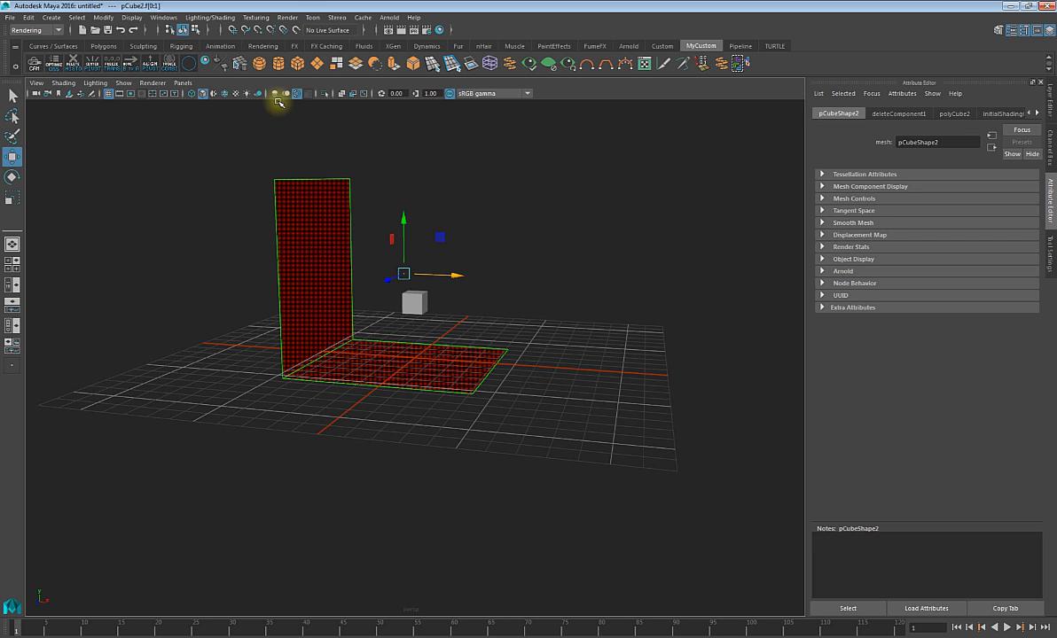
left_click(287, 17)
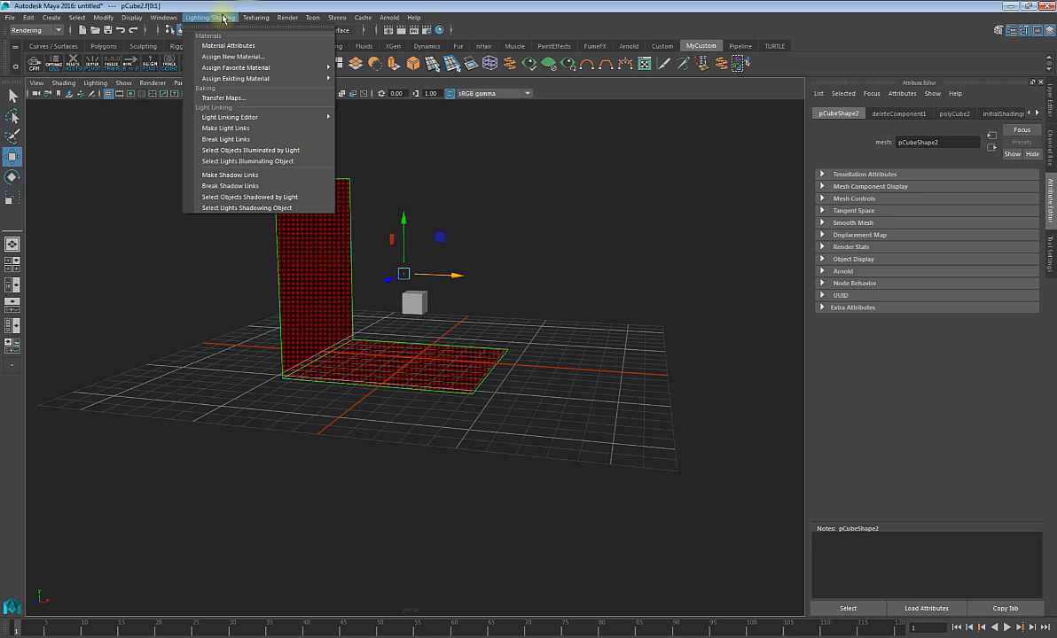
left_click(216, 18)
left_click(54, 30)
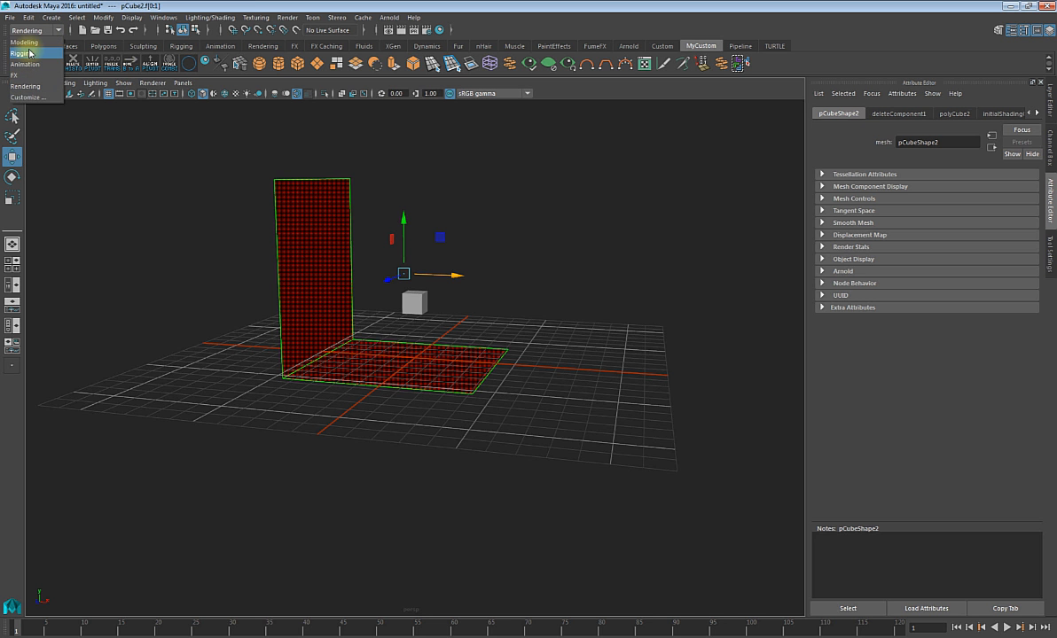
left_click(29, 44)
left_click(251, 17)
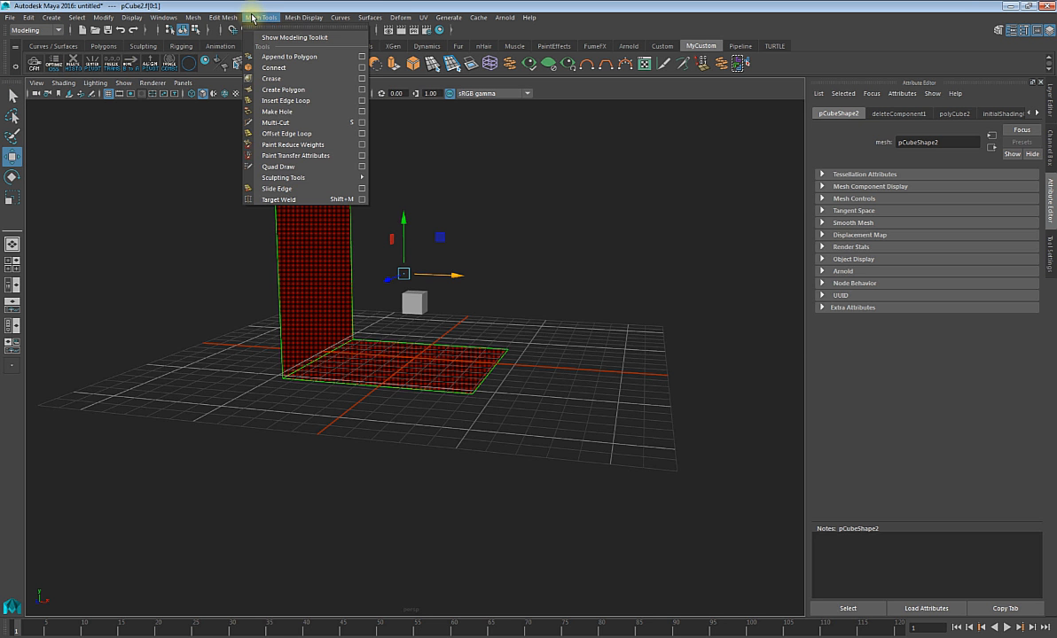
mouse_move(303, 18)
left_click(315, 67)
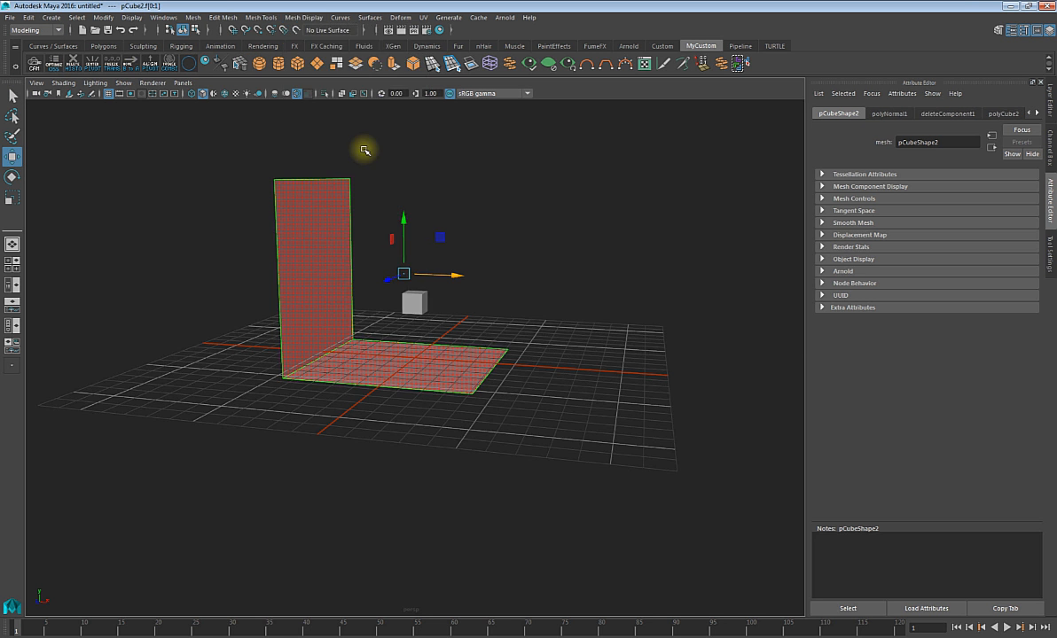
- Bevel the edge between the wall and the floor with 5 segments to form a curved backdrop
scroll(392, 282, "up", 4)
left_click(510, 308)
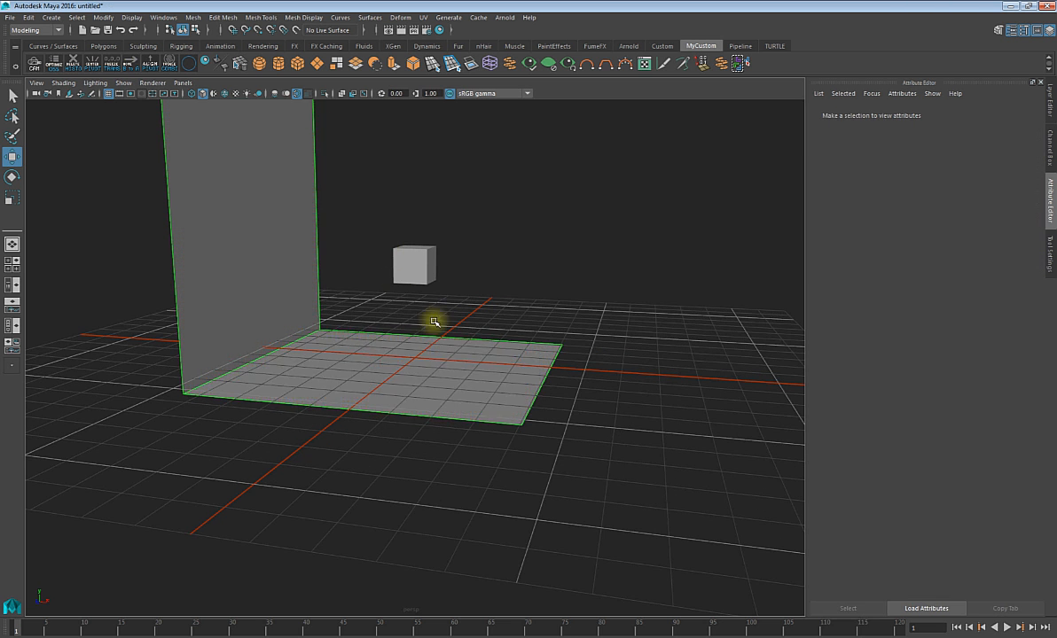
left_click(292, 338)
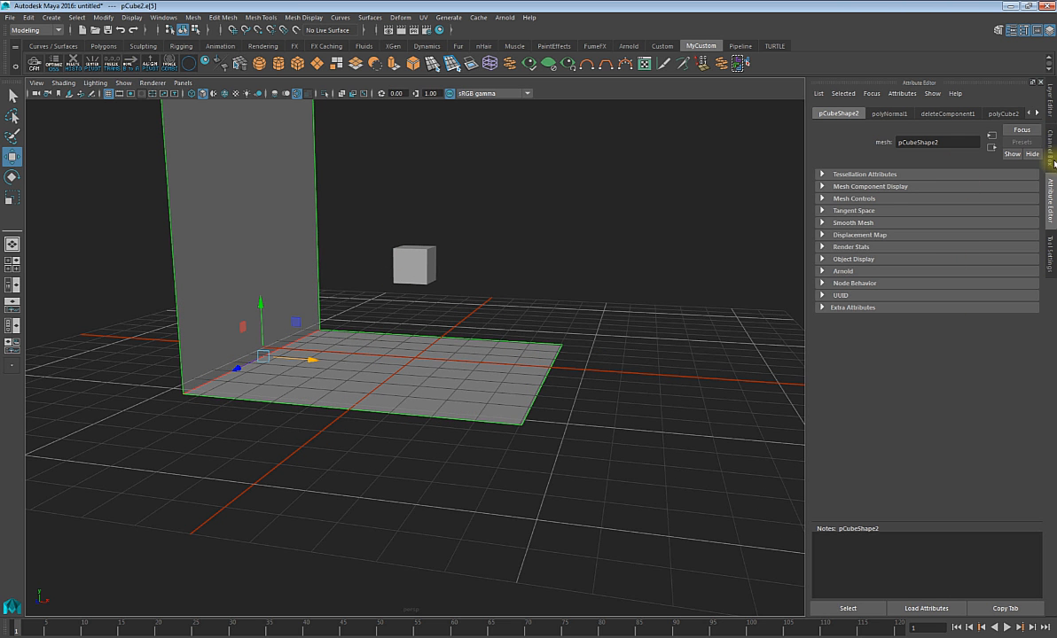
key("m")
key("ctrl+z")
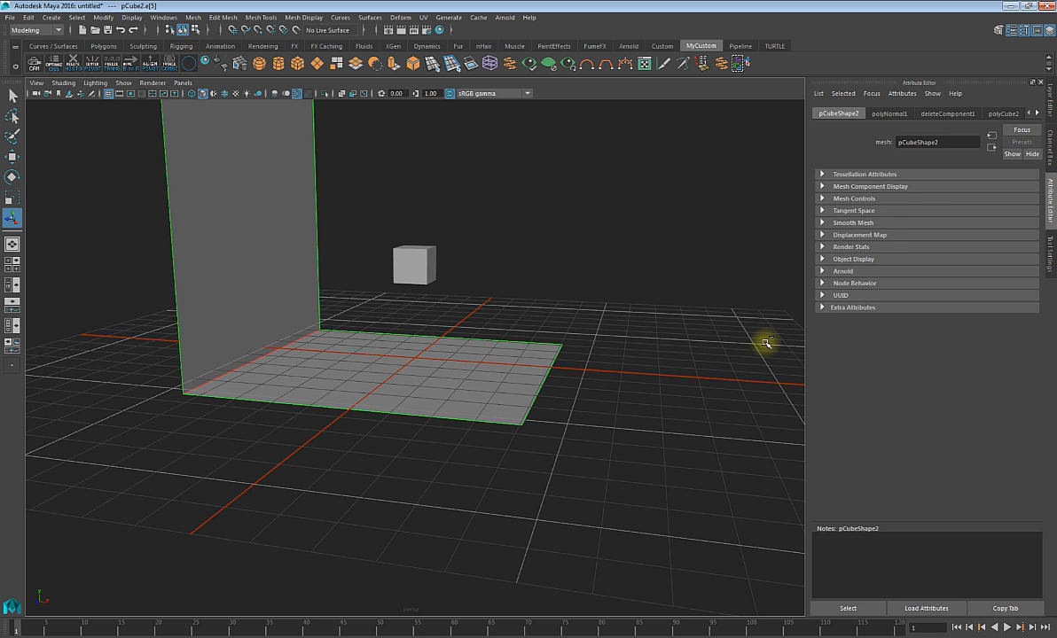
left_click(999, 34)
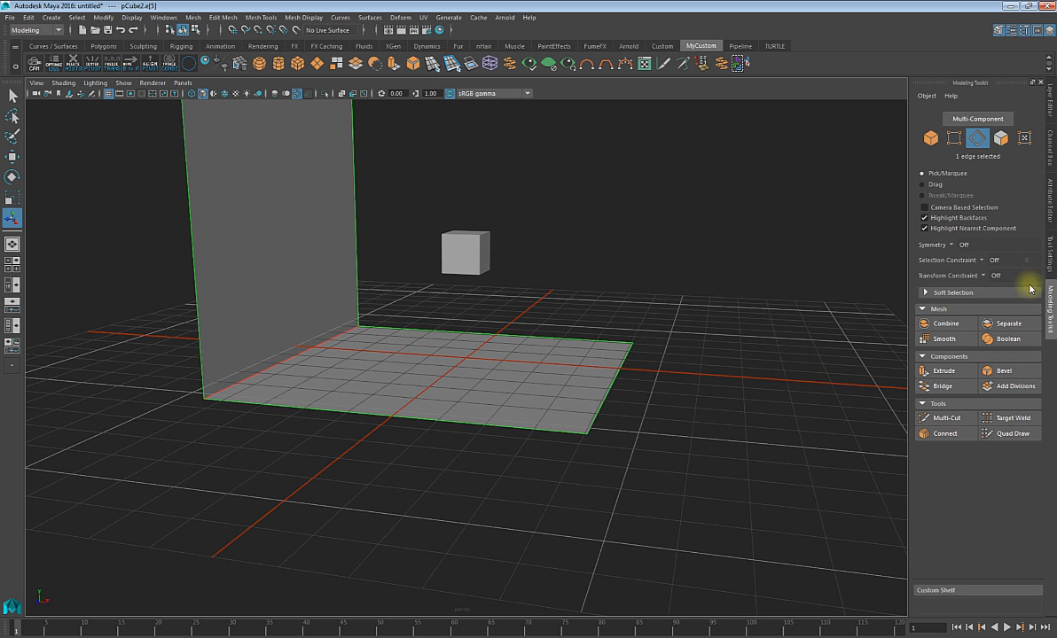
left_click(1007, 372)
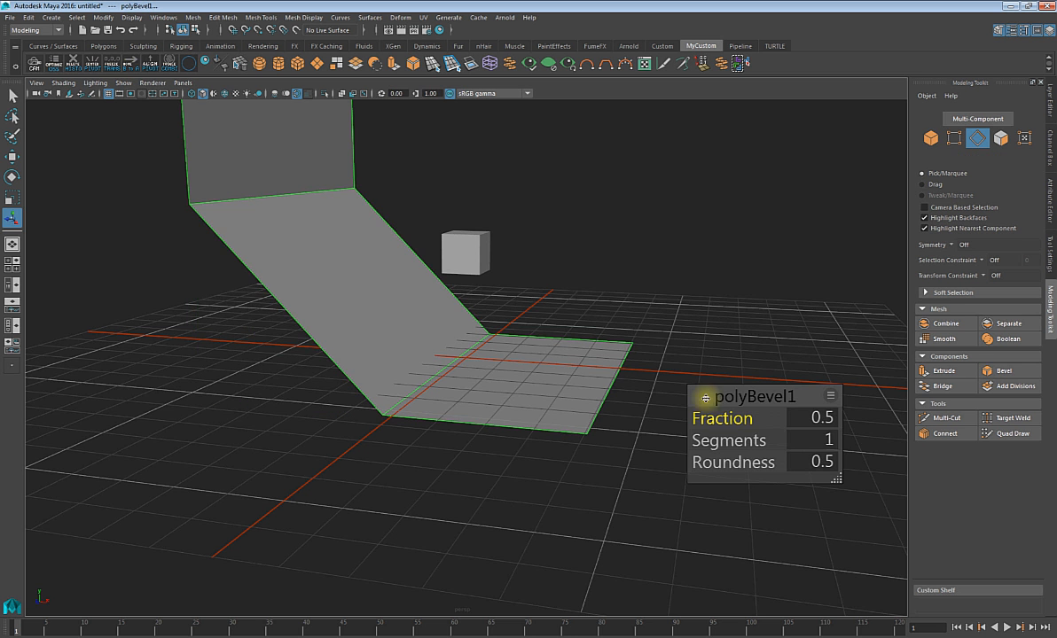
left_click_drag(727, 441, 748, 441)
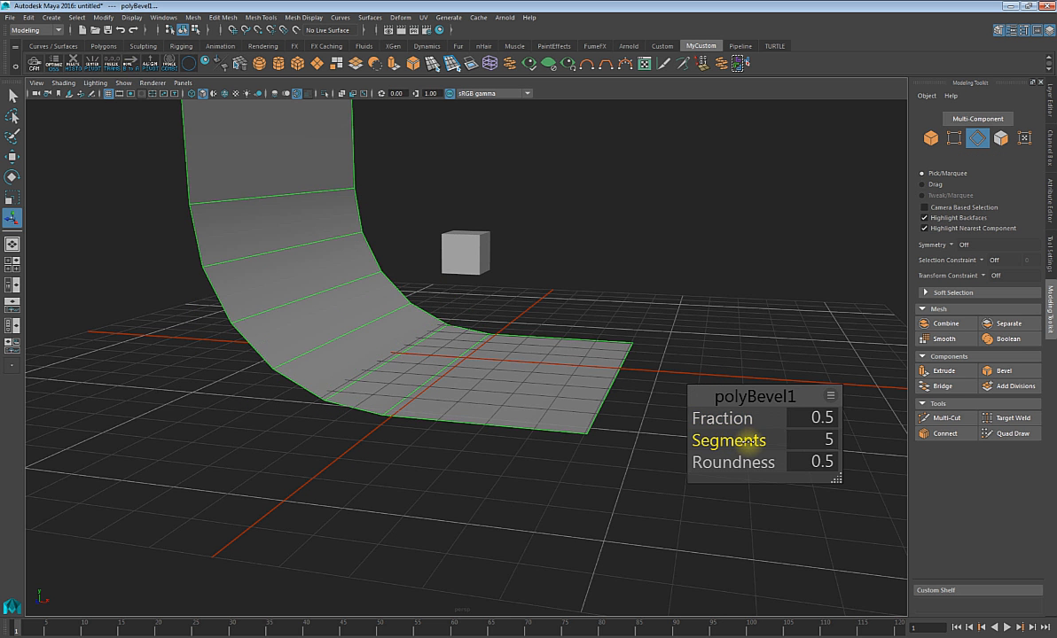
- Widen the curved backdrop by moving its entire side border edge loop outward along Z
left_click_drag(471, 278, 381, 295, "alt")
key("w")
scroll(376, 297, "down", 5)
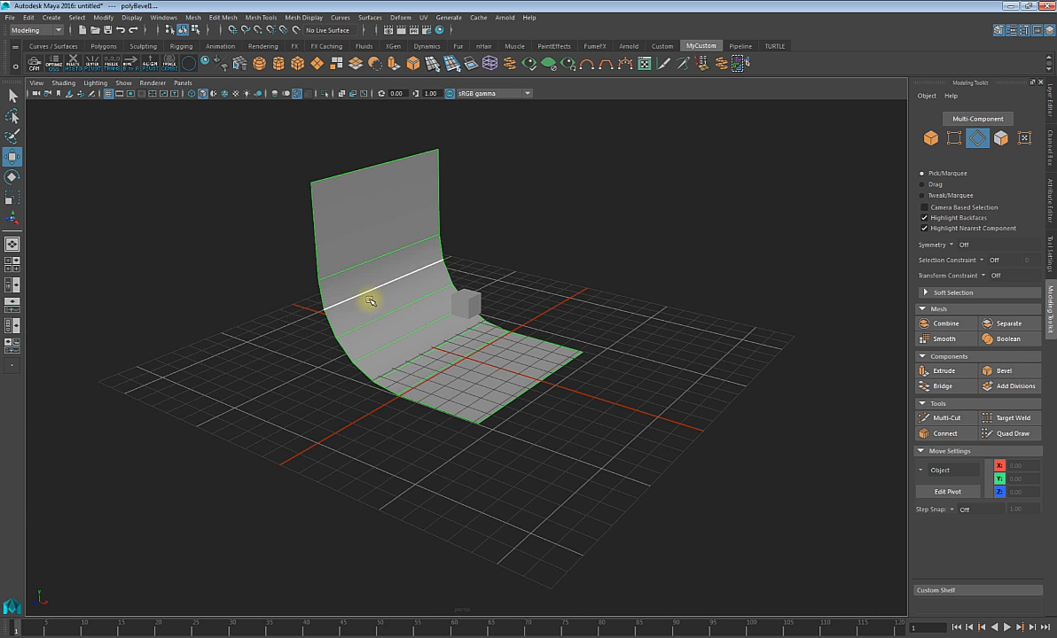
double_click(435, 408)
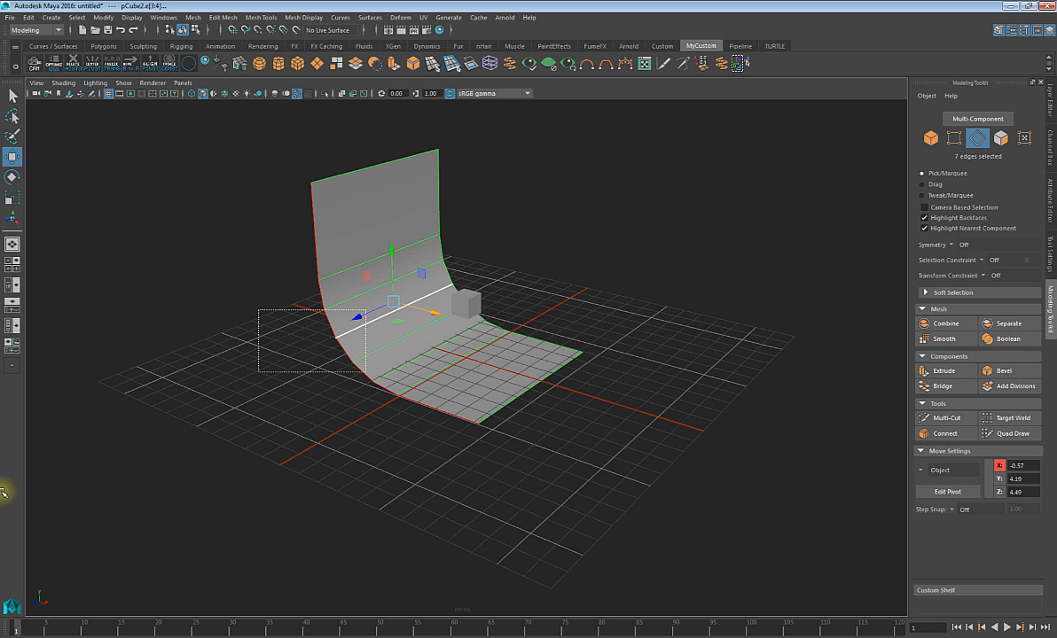
left_click_drag(366, 311, 94, 453)
left_click_drag(477, 326, 432, 378, "alt")
- Return to object mode and move the small cube in front of the curved wall, to X -3.87 and Z 5.40
key("F8")
left_click(471, 300)
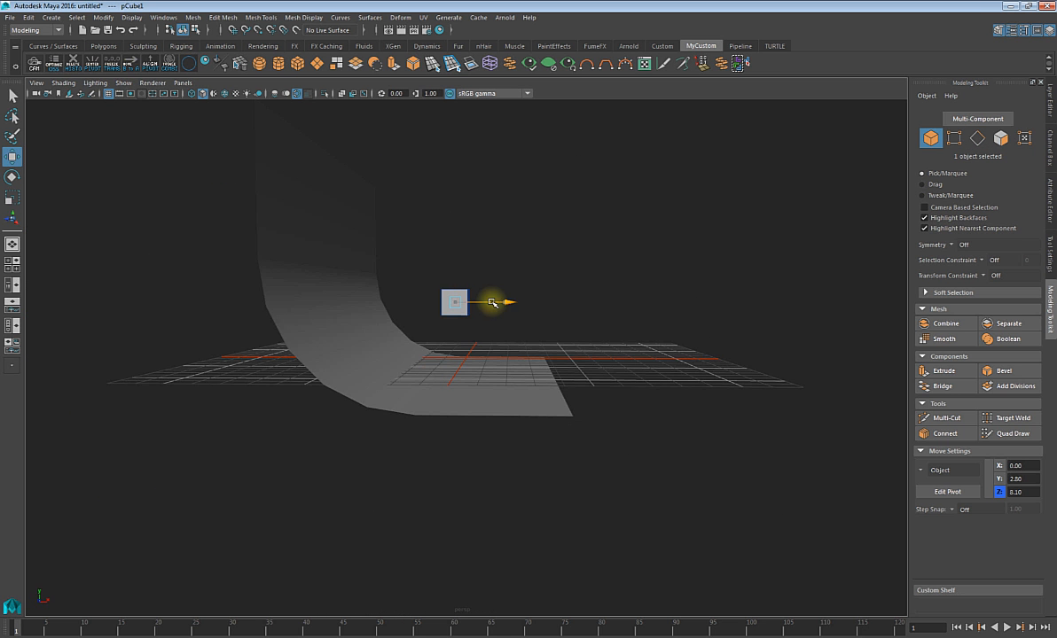
left_click_drag(493, 302, 283, 324)
right_click_drag(286, 328, 351, 385, "alt")
middle_click_drag(351, 384, 448, 453, "alt")
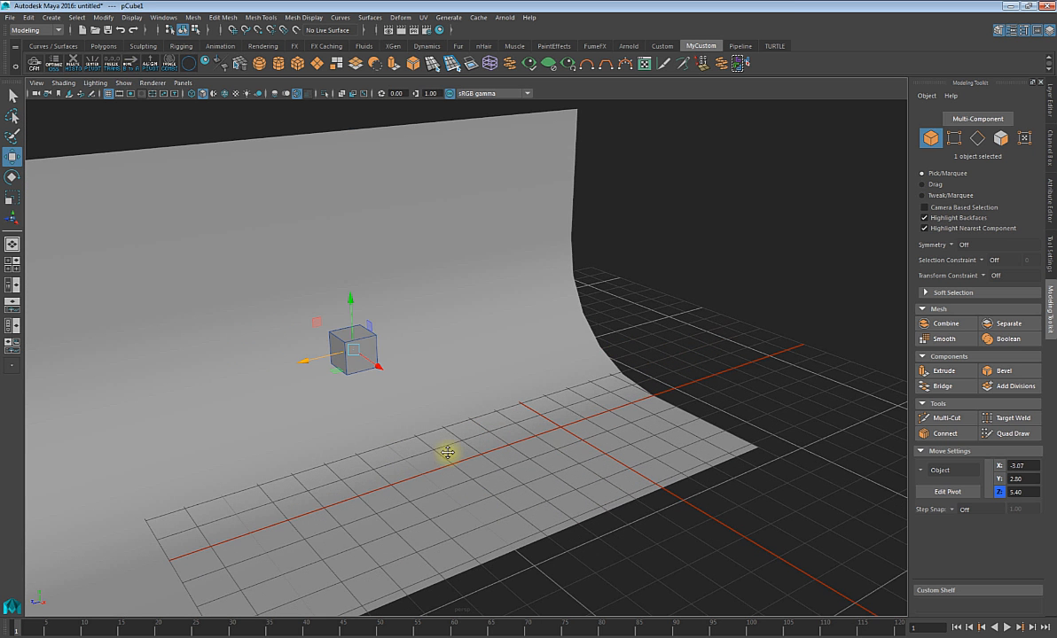
- Create a polygon sphere at the origin and raise it above the floor
left_click(259, 64)
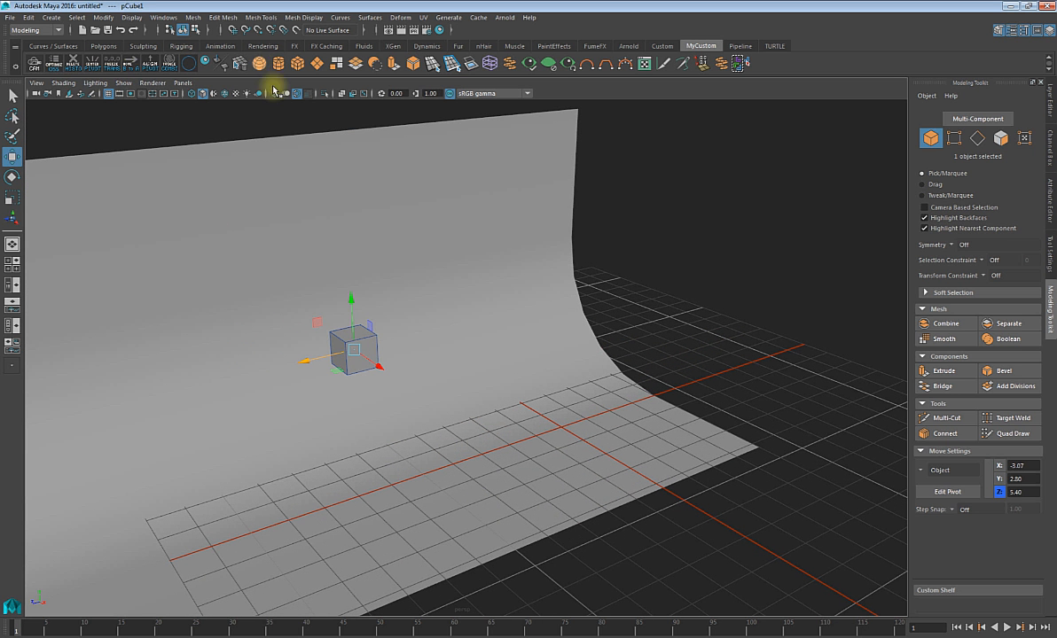
left_click_drag(564, 343, 568, 318)
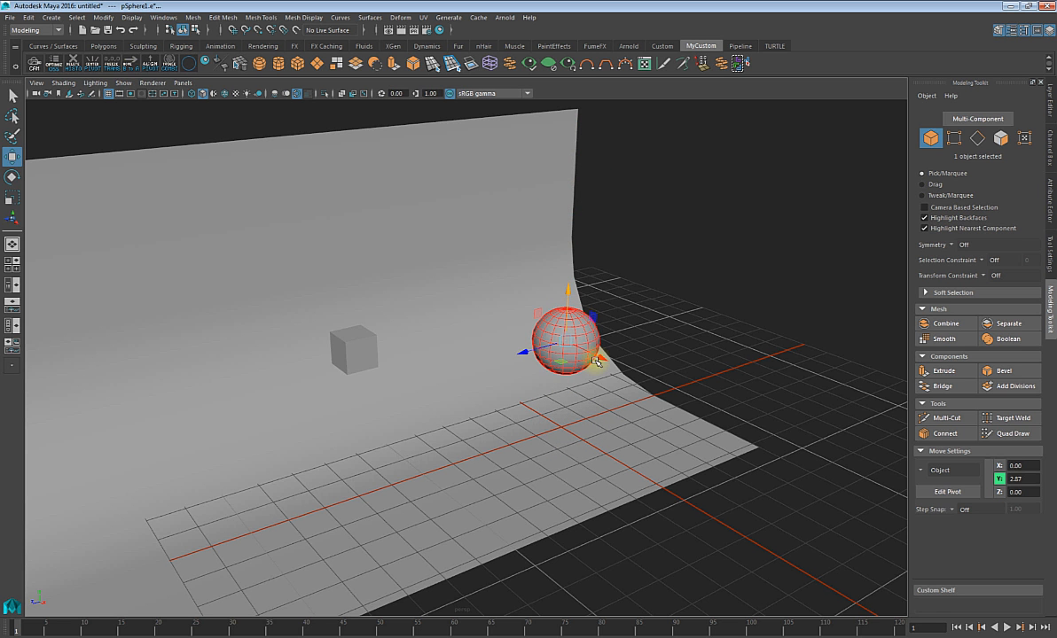
left_click_drag(656, 339, 675, 327, "alt")
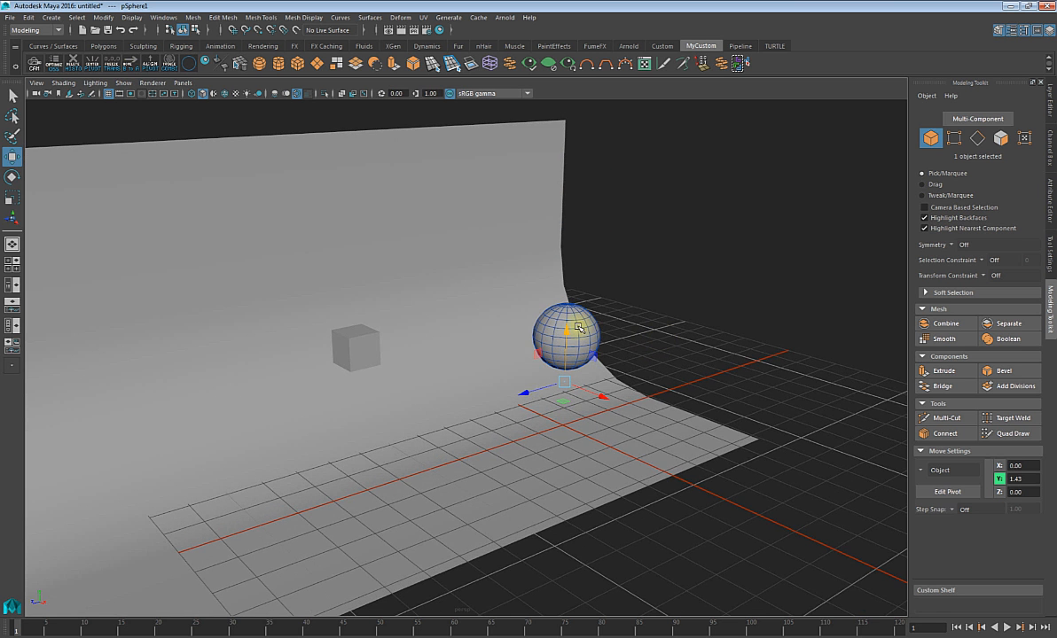
mouse_move(599, 331)
left_mouse_down("alt")
mouse_move(642, 330)
mouse_move(642, 310)
left_mouse_up("alt")
left_click_drag(619, 289, 579, 326)
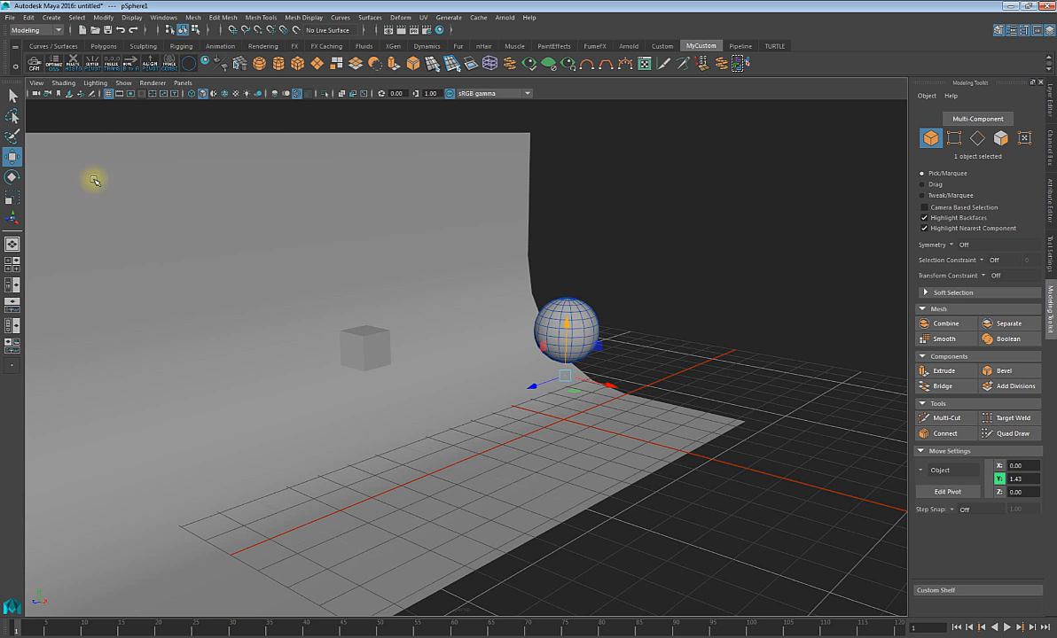
- Center the sphere's pivot and move the sphere toward the curved wall, to X -3.21
key("alt+o")
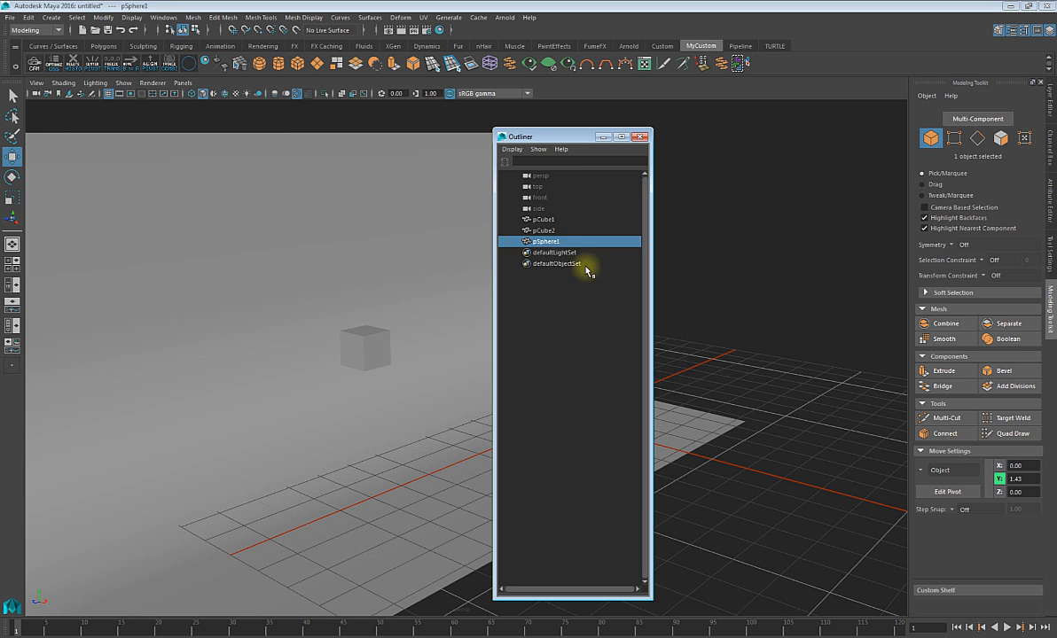
left_click(638, 138)
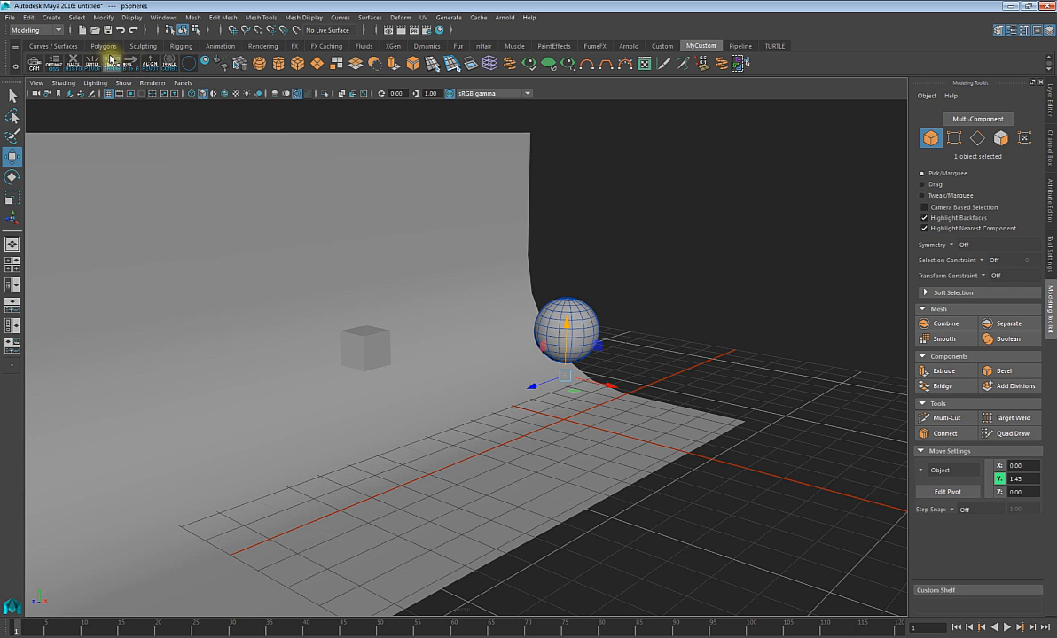
left_click(93, 63)
left_click_drag(601, 343, 469, 354)
- Place an Arnold area light out in front of the floor, facing the curved wall
left_click(502, 18)
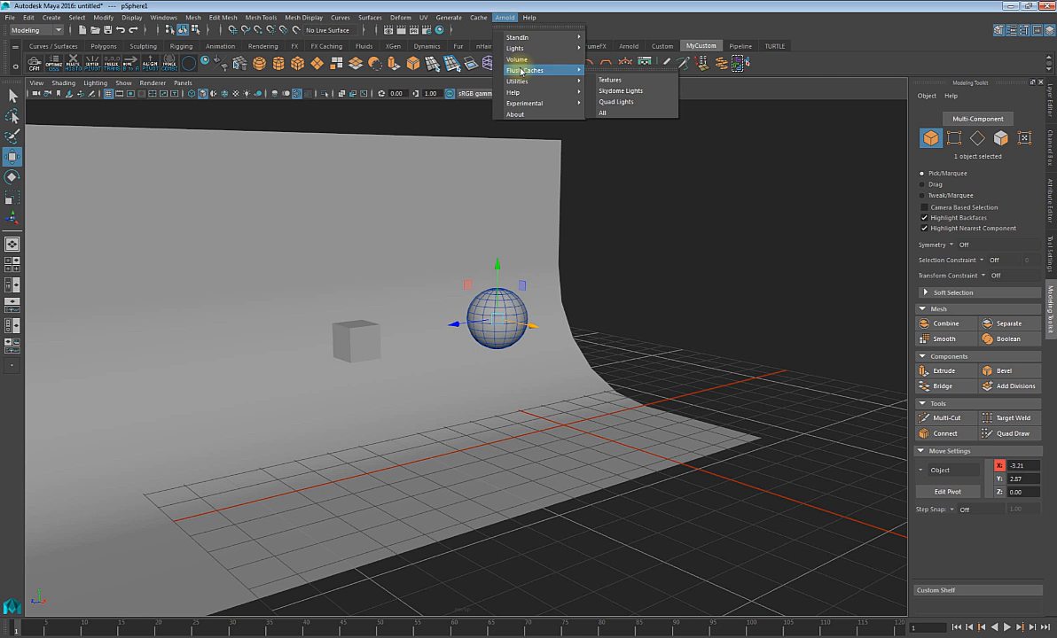
mouse_move(536, 48)
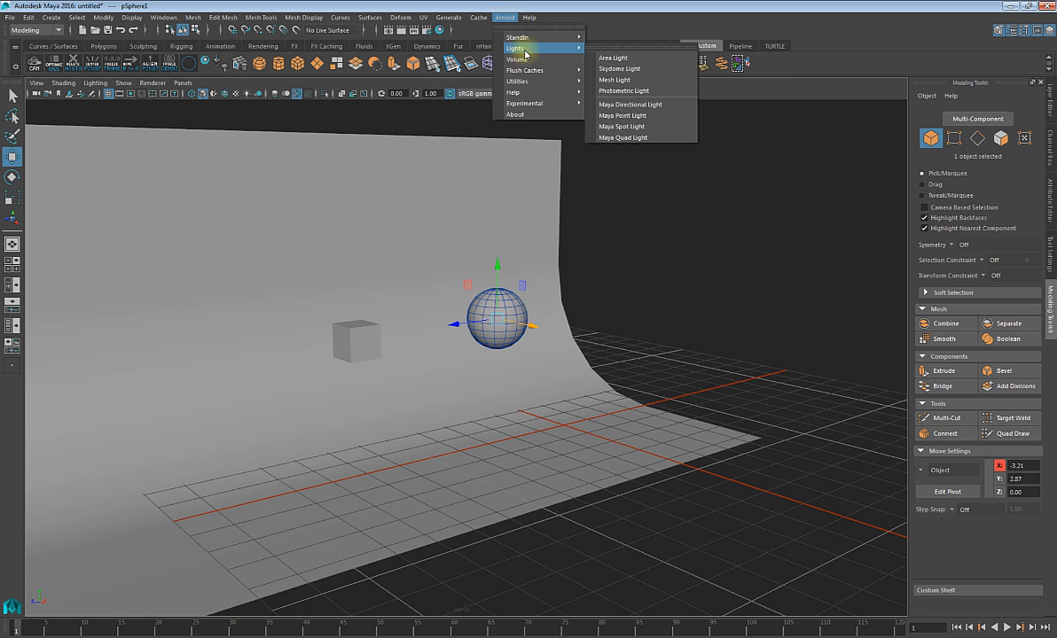
left_click(635, 59)
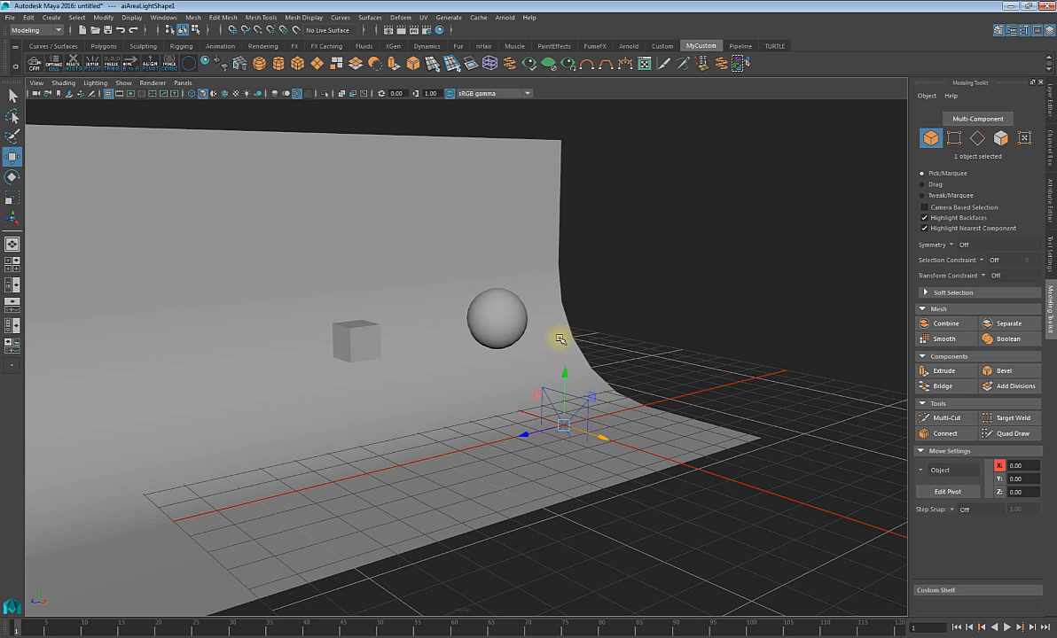
left_click_drag(589, 443, 793, 570)
key("e")
left_click_drag(700, 531, 632, 473, "alt")
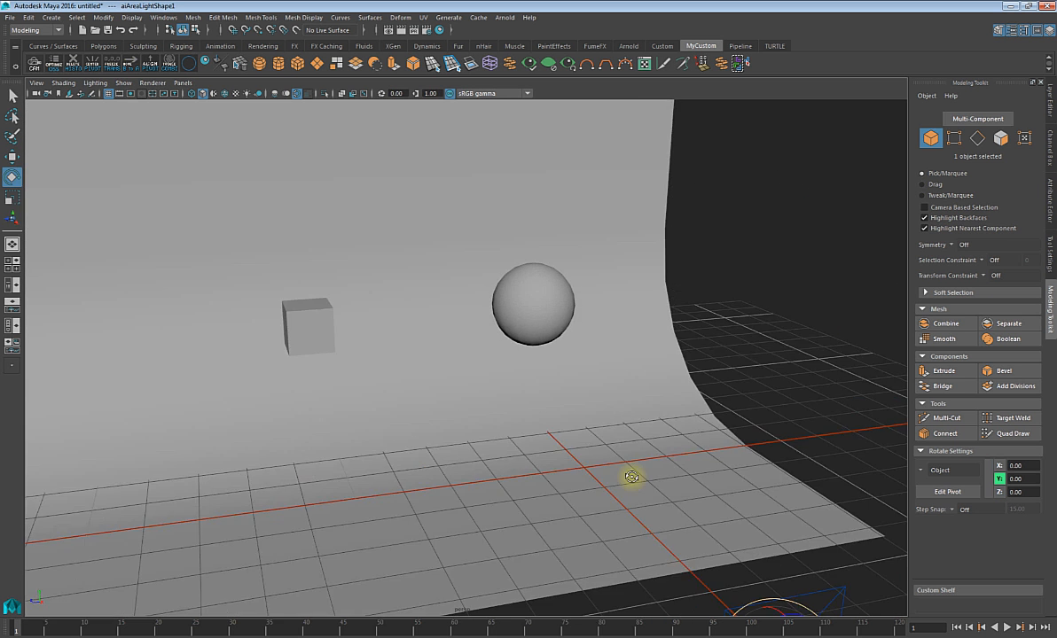
- Raise the area light above the floor and scale it up uniformly to 5.65
right_click_drag(632, 473, 632, 502, "alt")
key("w")
left_click_drag(596, 401, 566, 300)
key("r")
middle_click_drag(560, 378, 768, 238)
left_click_drag(767, 239, 704, 232, "alt")
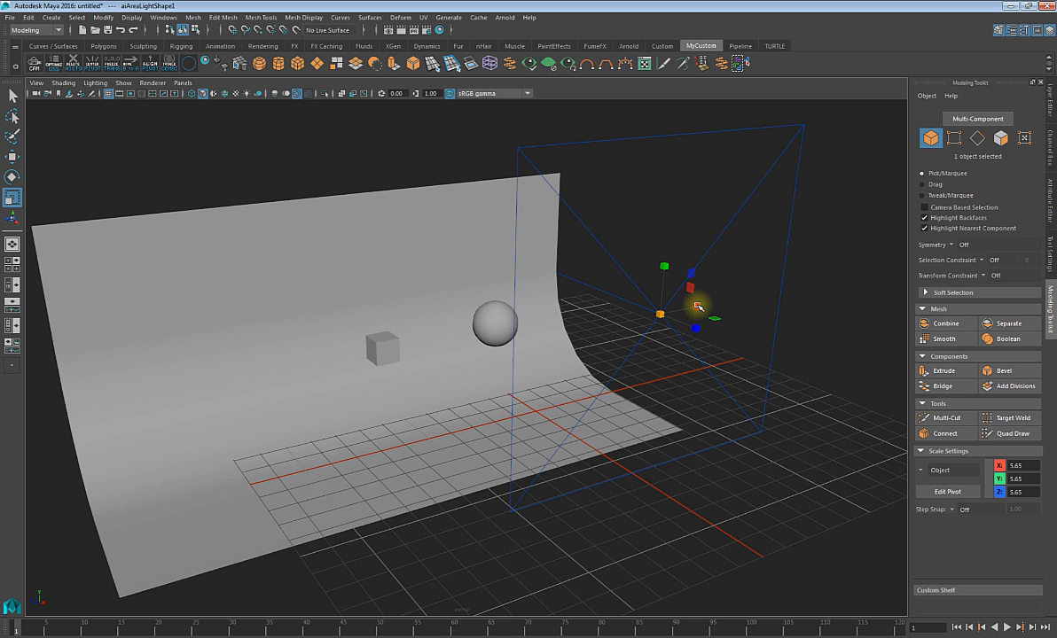
- Slide the area light sideways along the backdrop until it stands in front of the cube and sphere
key("w")
left_click_drag(658, 359, 588, 401, "alt")
left_click_drag(438, 397, 536, 387)
scroll(448, 394, "up", 4)
mouse_move(449, 394)
left_mouse_down("alt")
mouse_move(523, 382)
mouse_move(469, 389)
left_mouse_up("alt")
scroll(438, 189, "down", 4)
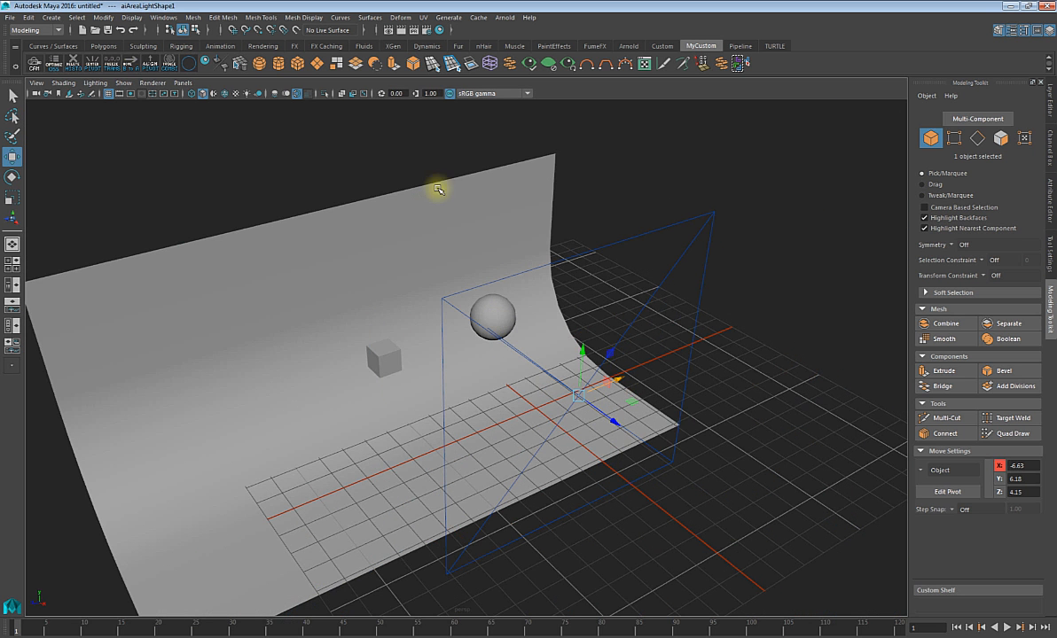
- Create another polygon cube, raise it to Y 5.44 and move it away from the backdrop to Z -13.26
left_click(296, 65)
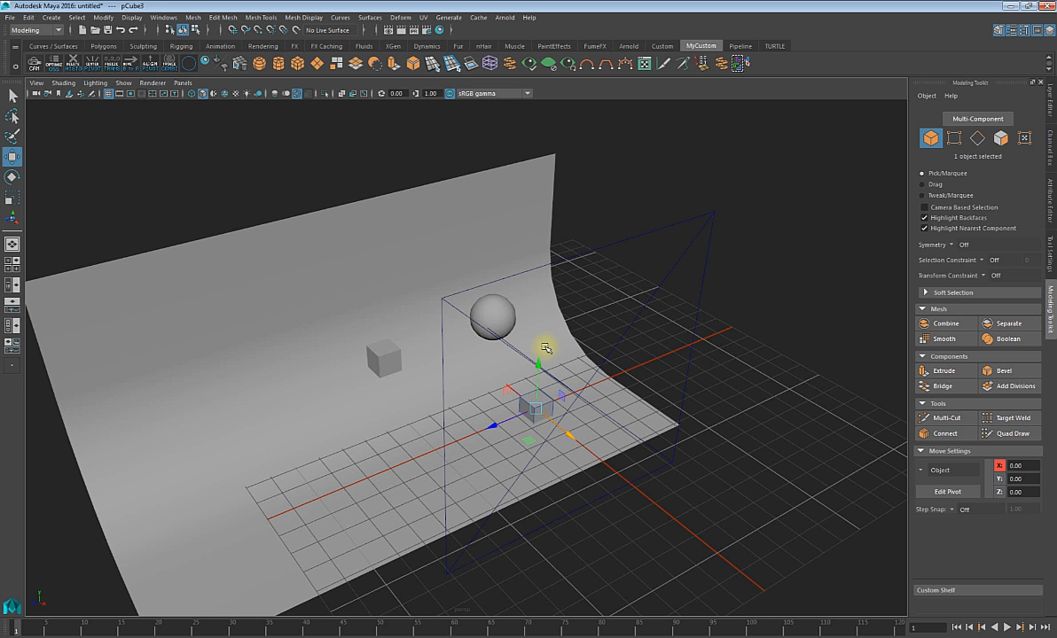
scroll(545, 347, "up", 5)
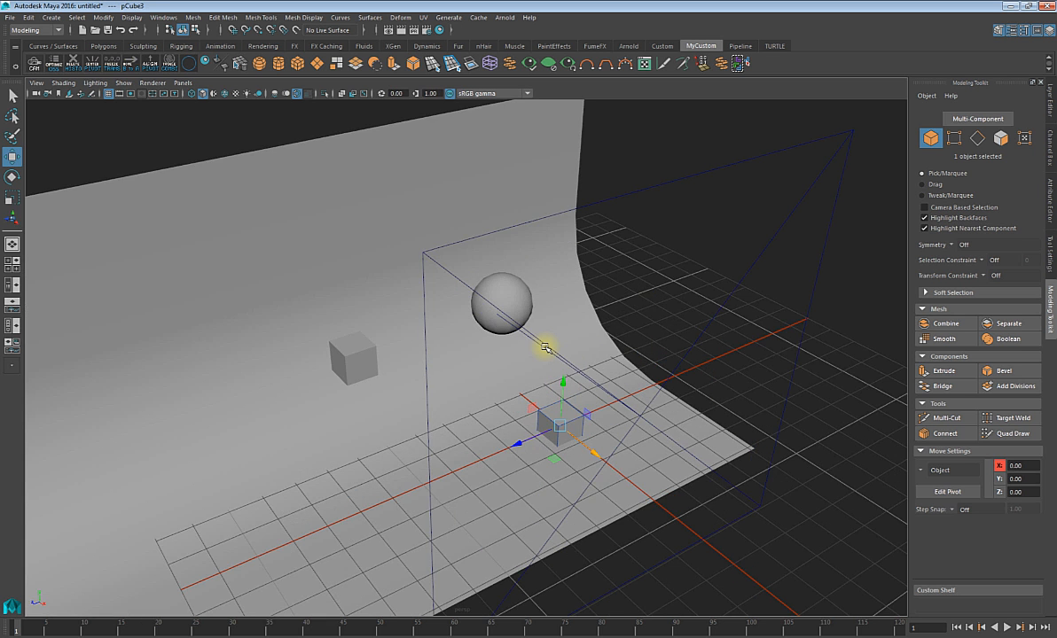
left_click_drag(538, 366, 575, 347, "alt")
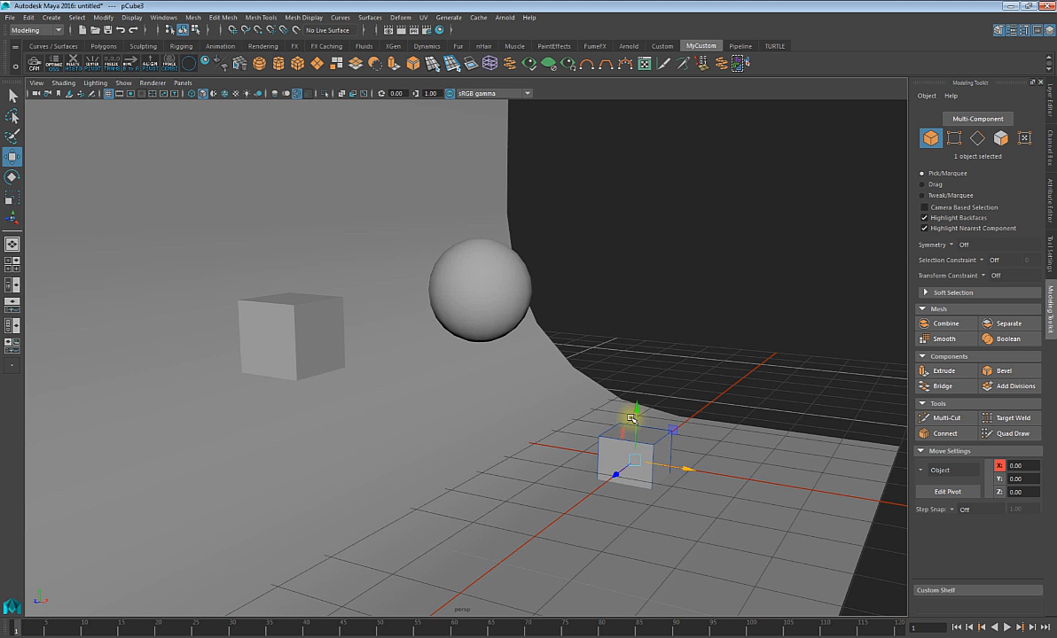
left_click(658, 393)
left_click(639, 446)
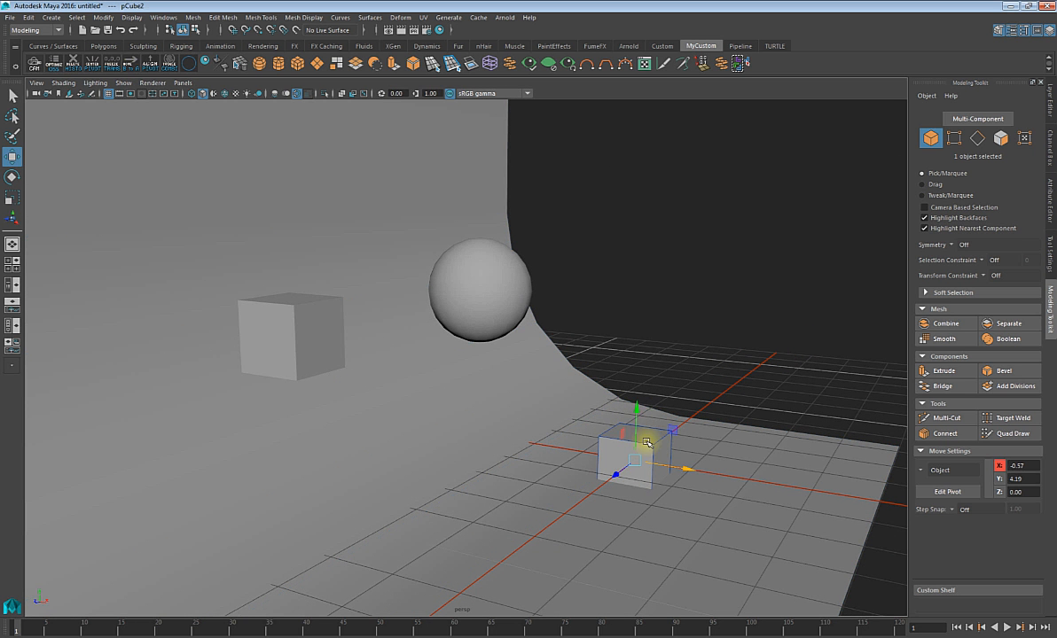
left_click_drag(642, 413, 657, 92)
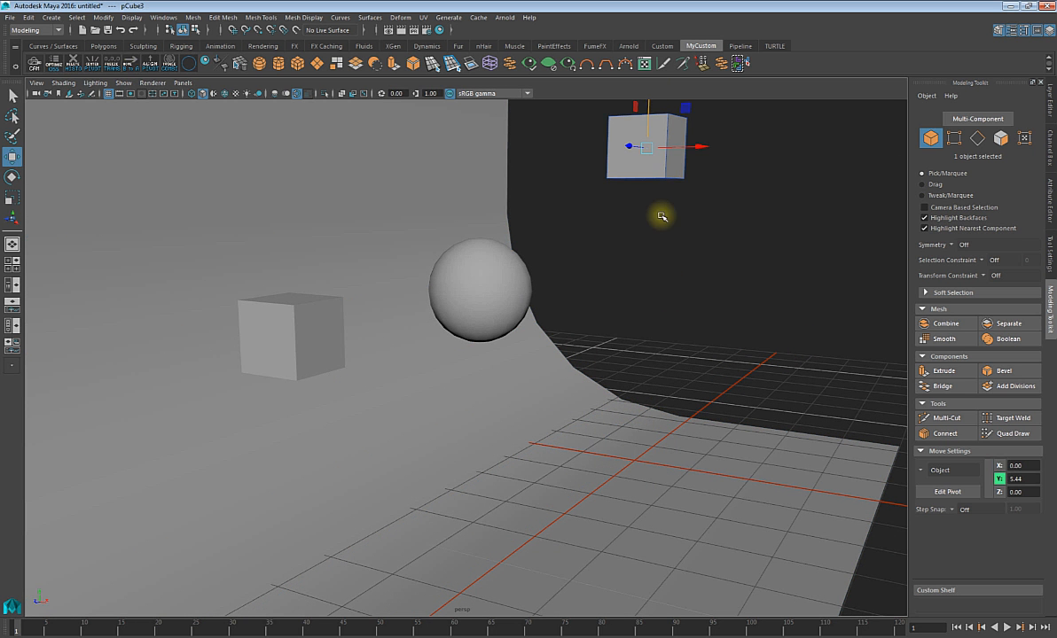
left_click_drag(660, 211, 1033, 262, "alt")
left_click_drag(550, 351, 420, 370, "alt")
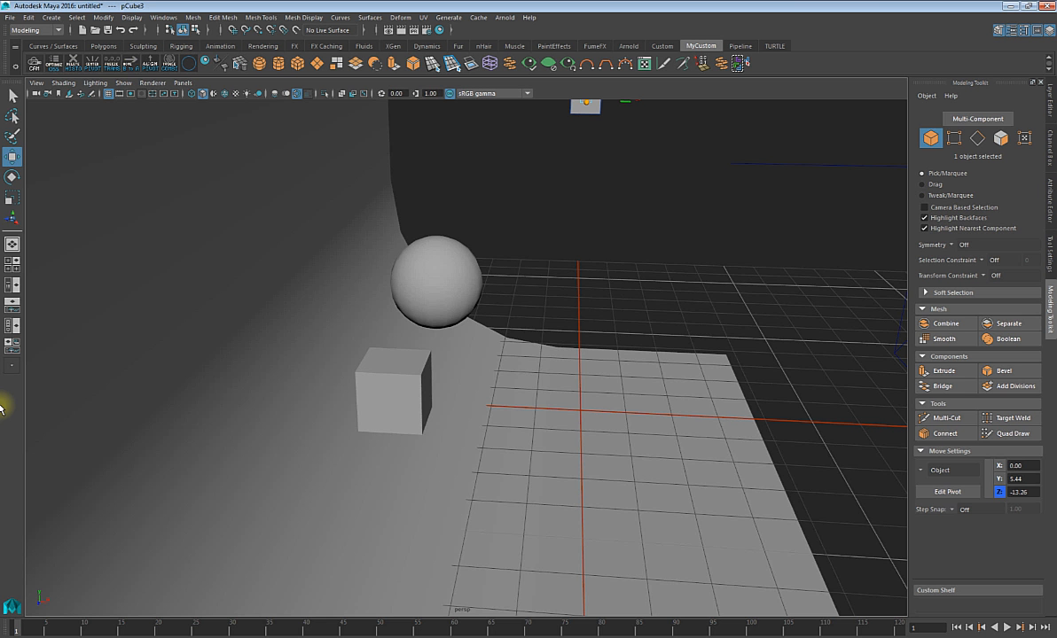
- Switch to the missile scene in Maya 2017 and close the Hypershade
scroll(582, 400, "down", 3)
key("space")
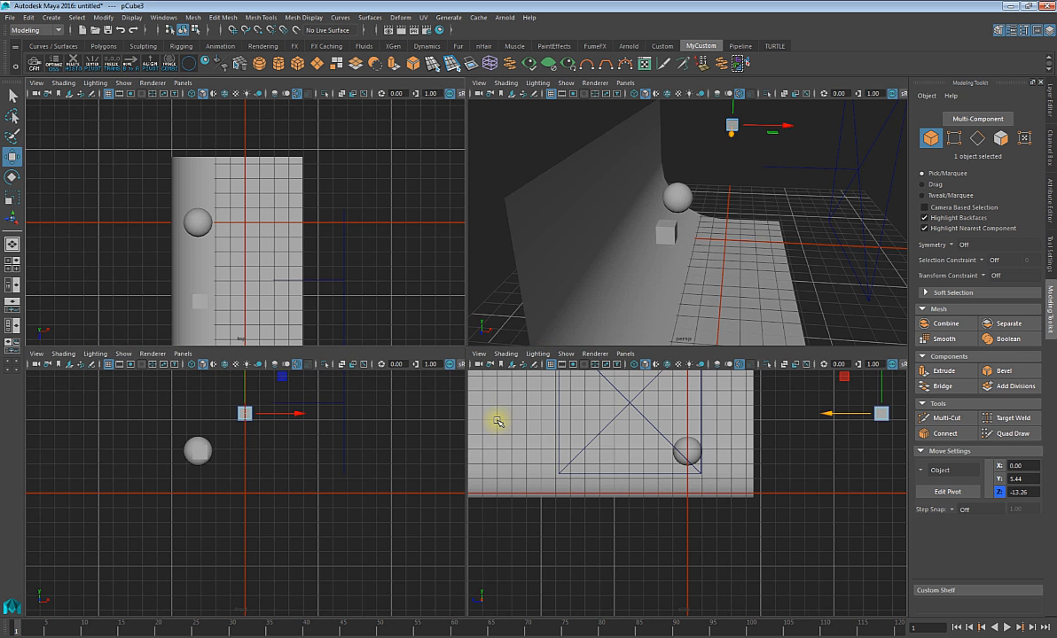
key("space")
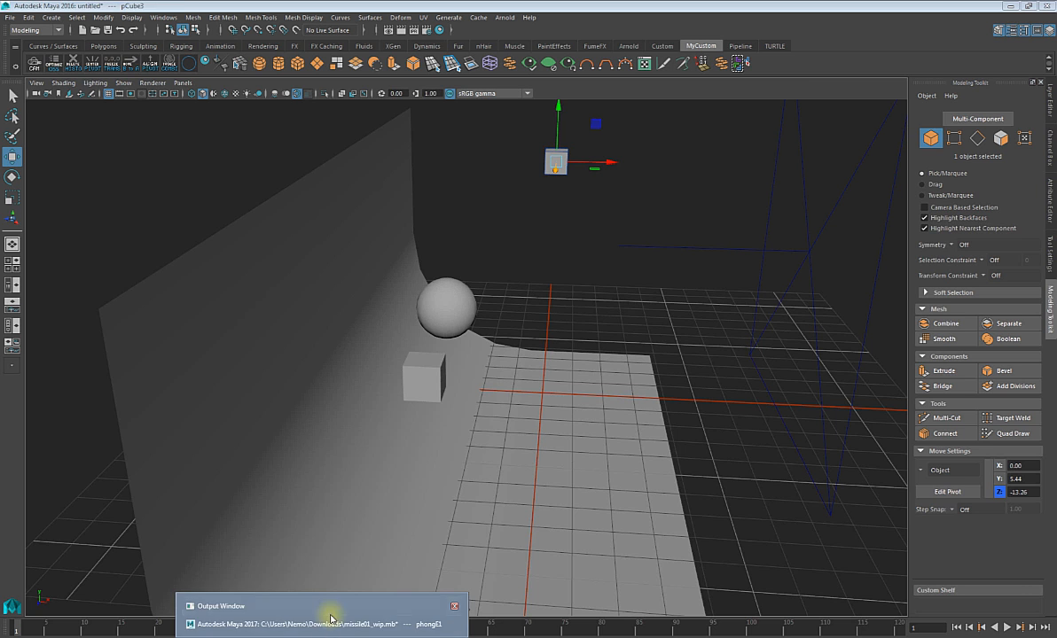
left_click(324, 623)
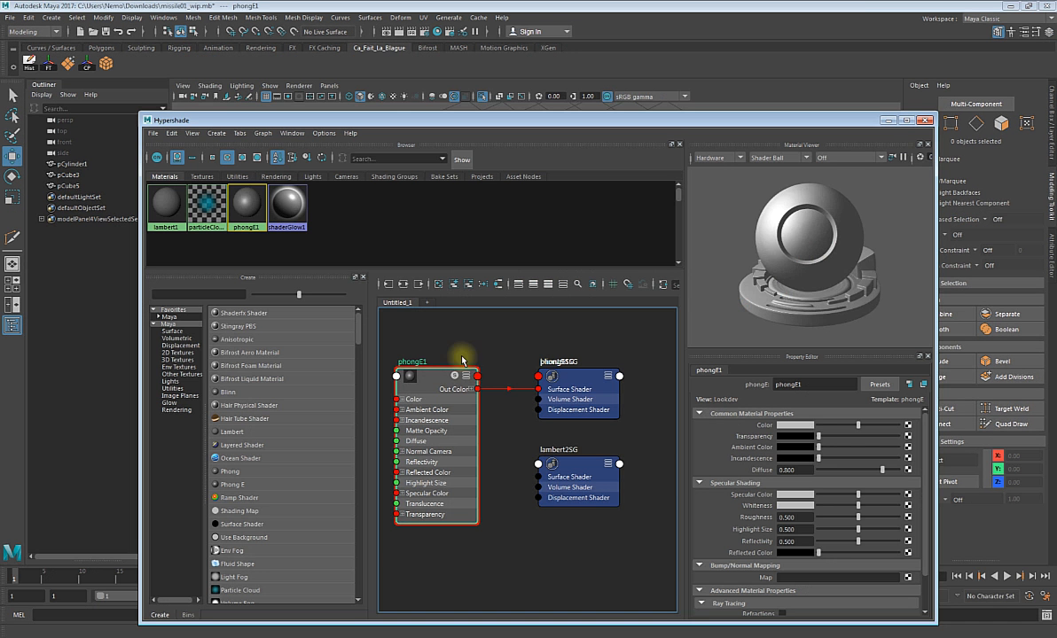
left_click(927, 123)
scroll(576, 288, "down", 5)
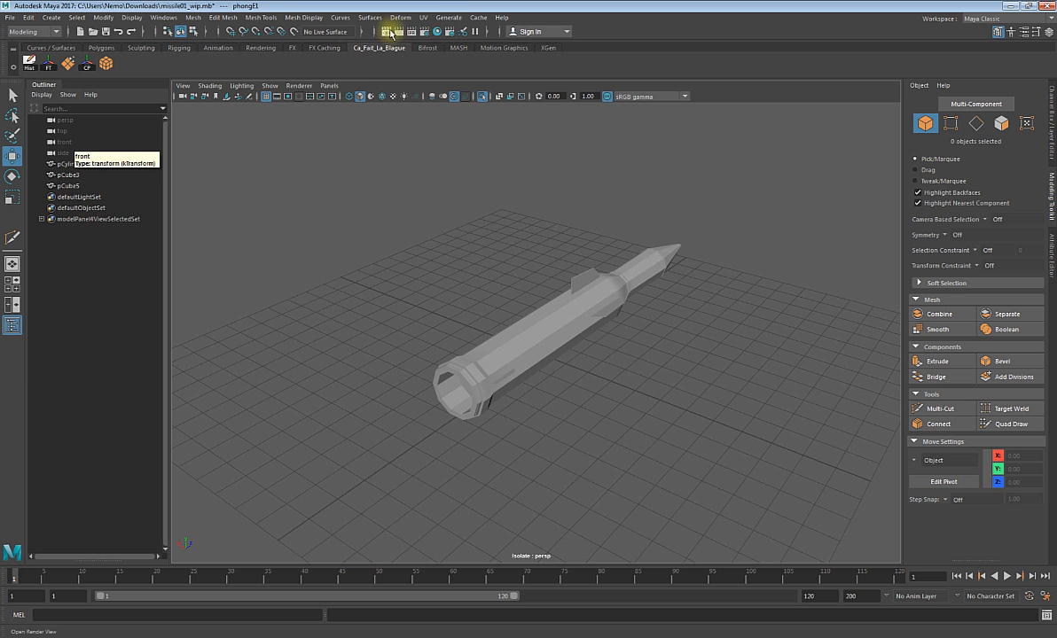
- Create a camera and move it along Z to -10.92, behind the missile
left_click(55, 18)
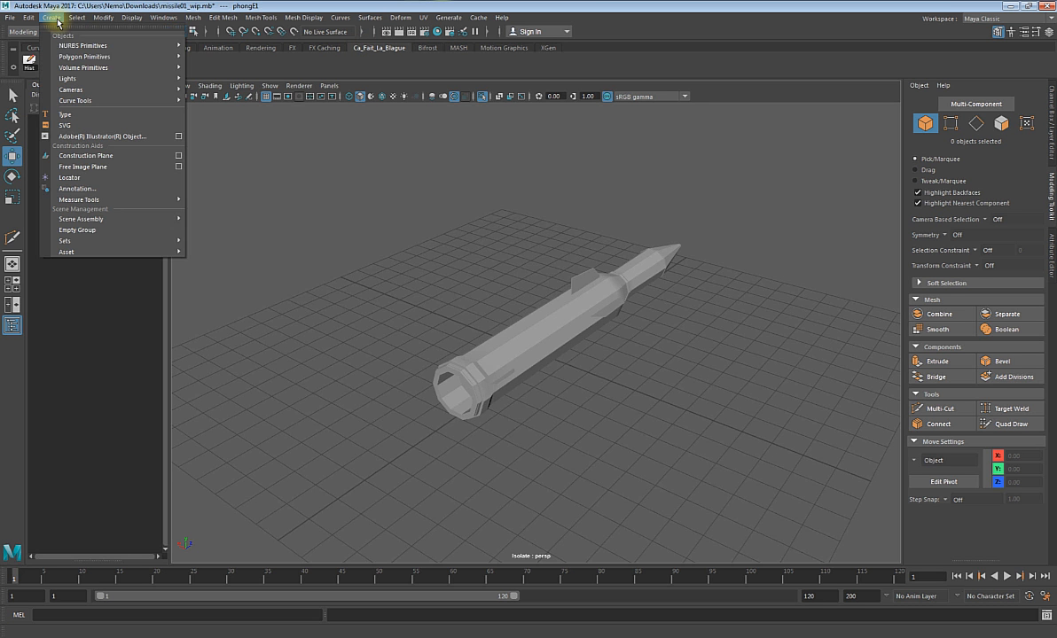
left_click(261, 16)
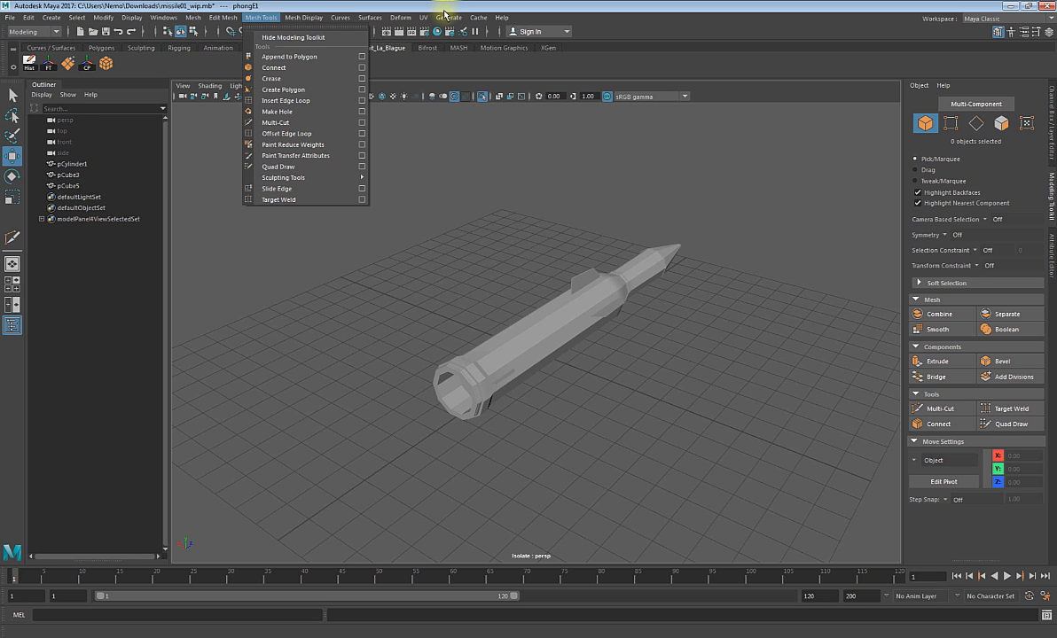
mouse_move(52, 18)
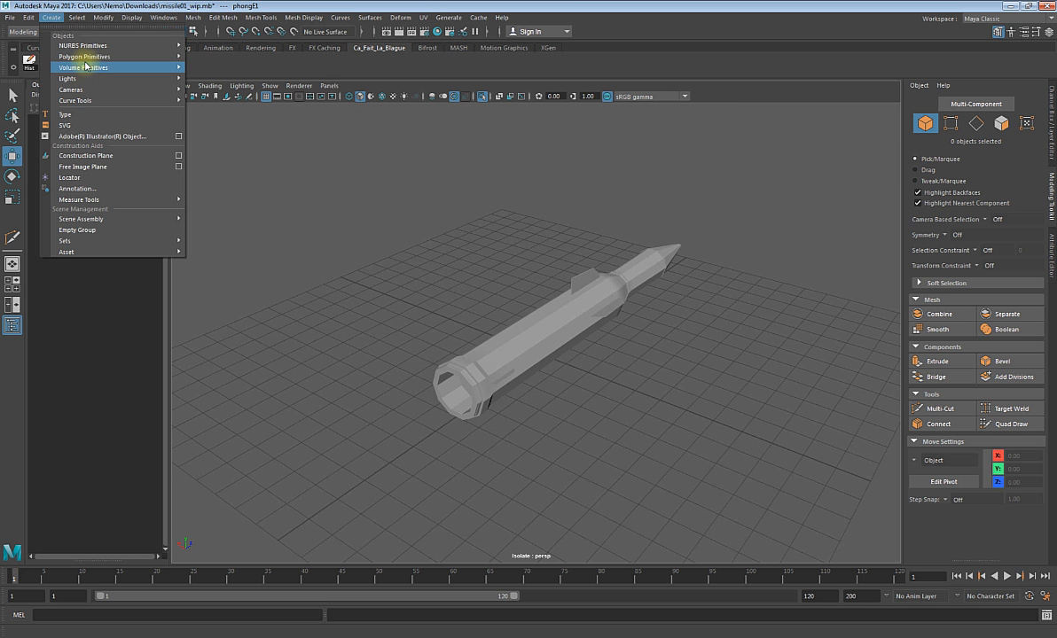
mouse_move(78, 89)
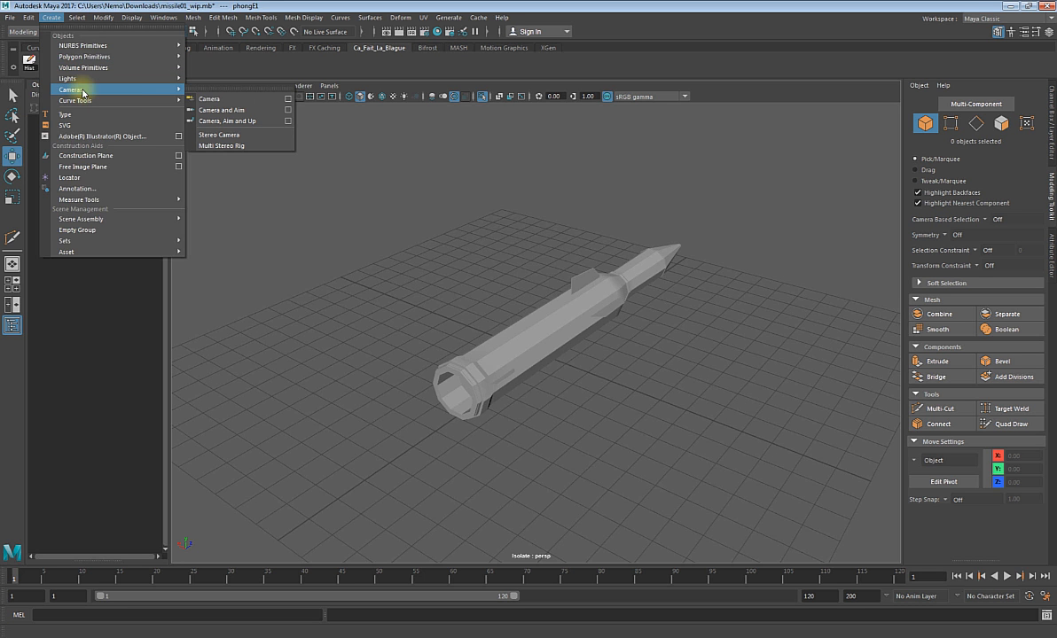
left_click(270, 99)
left_click_drag(528, 321, 326, 454)
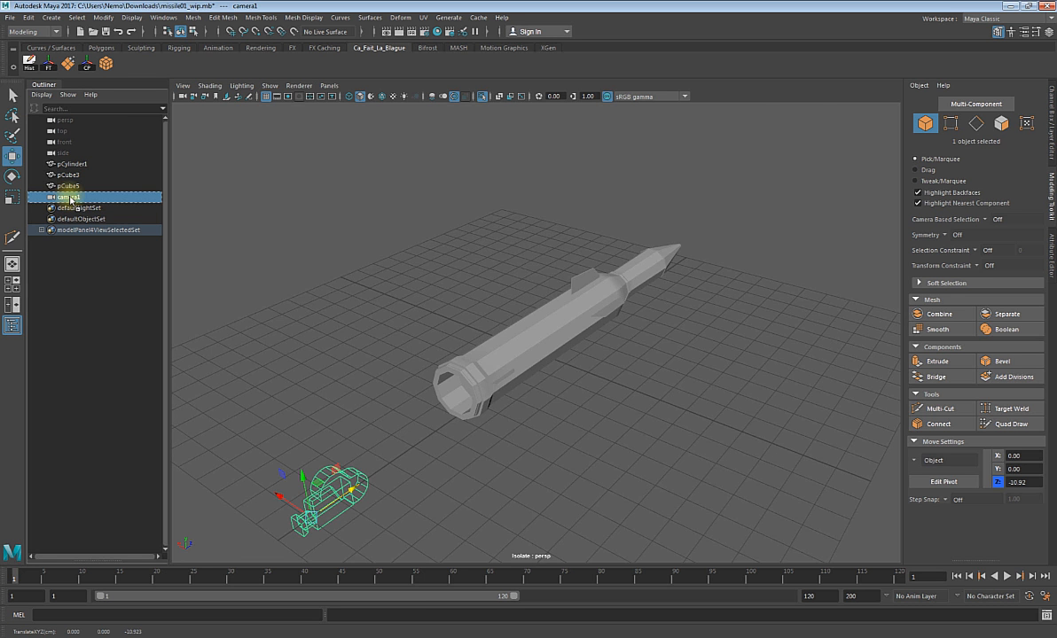
- Look through the new camera and frame the whole missile in a three-quarter view from its open rear end
middle_click_drag(323, 207, 324, 209)
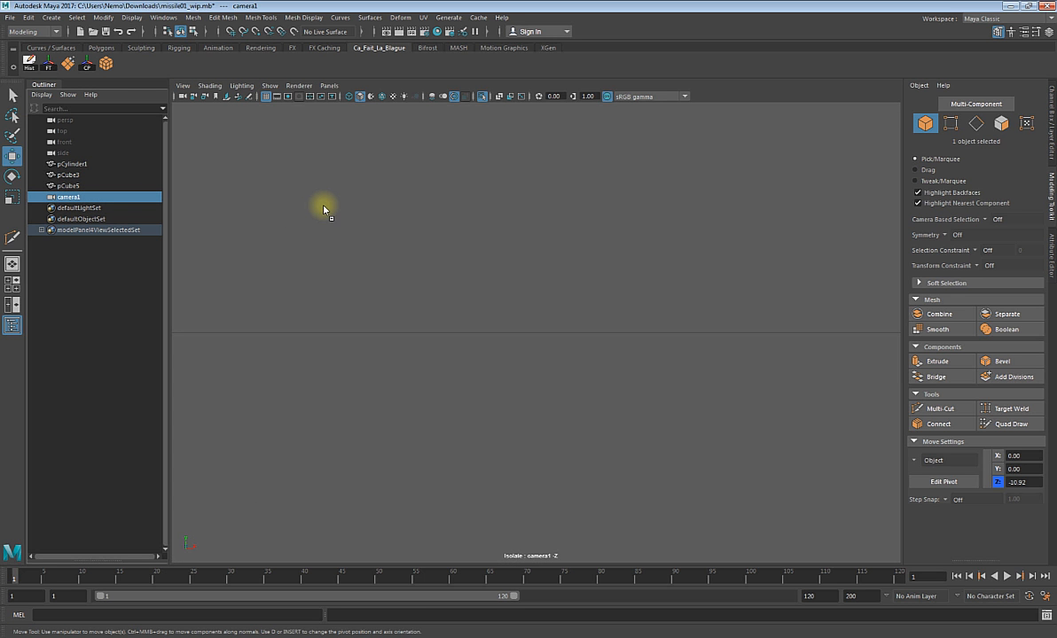
scroll(444, 263, "down", 2)
left_click_drag(445, 263, 581, 267, "alt")
scroll(686, 262, "down", 4)
middle_click_drag(675, 255, 435, 331, "alt")
scroll(729, 205, "down", 4)
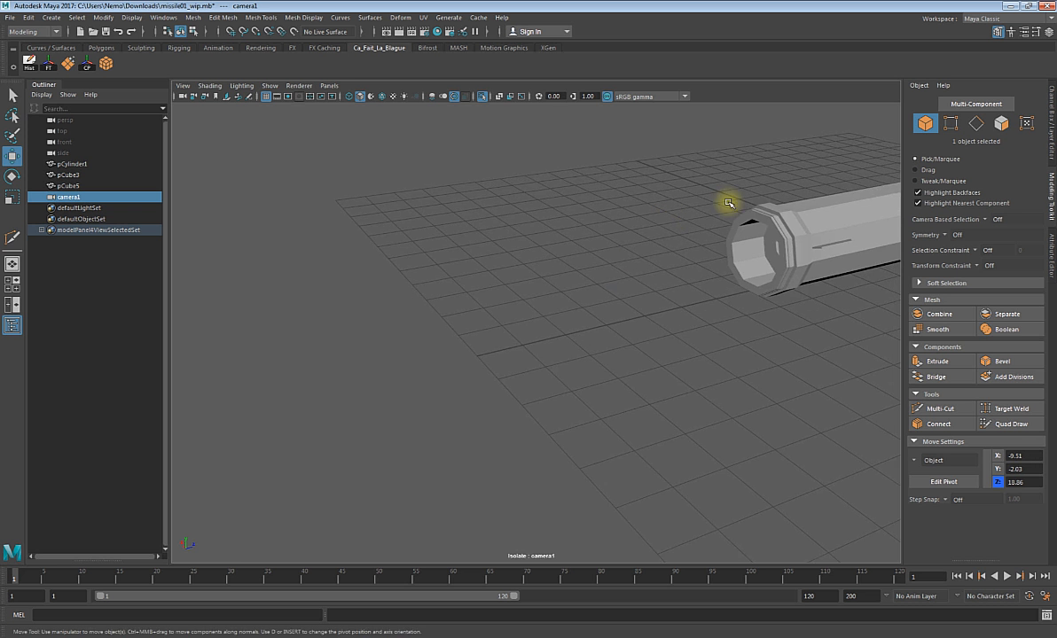
middle_click_drag(833, 228, 597, 318, "alt")
scroll(745, 241, "up", 3)
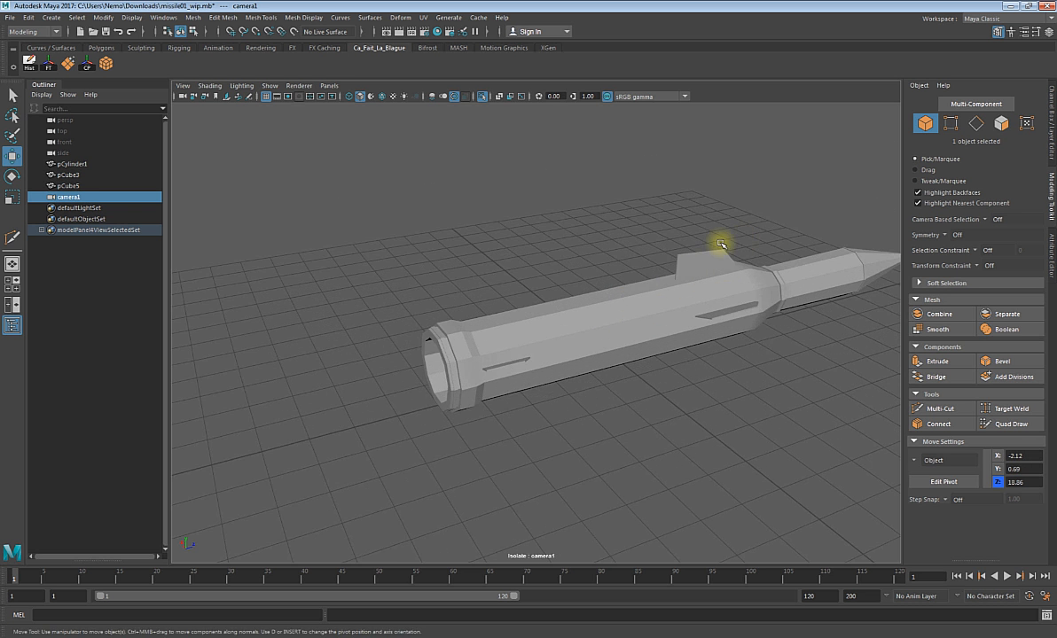
left_click_drag(719, 243, 611, 282, "alt")
scroll(610, 275, "down", 2)
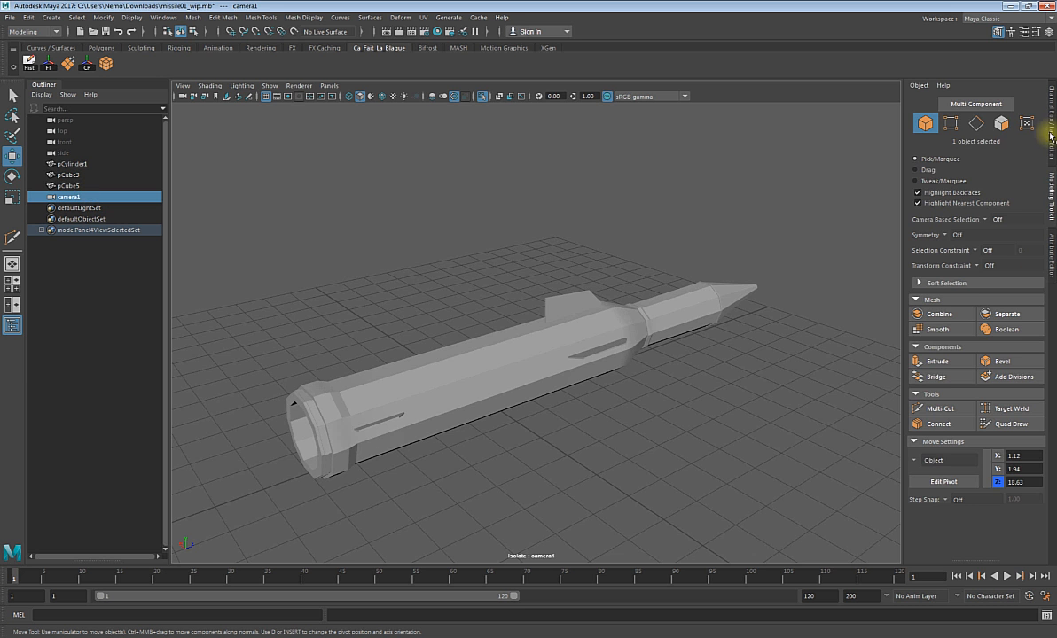
- Inspect the camera's shape attributes and its transform channels
key("ctrl+a")
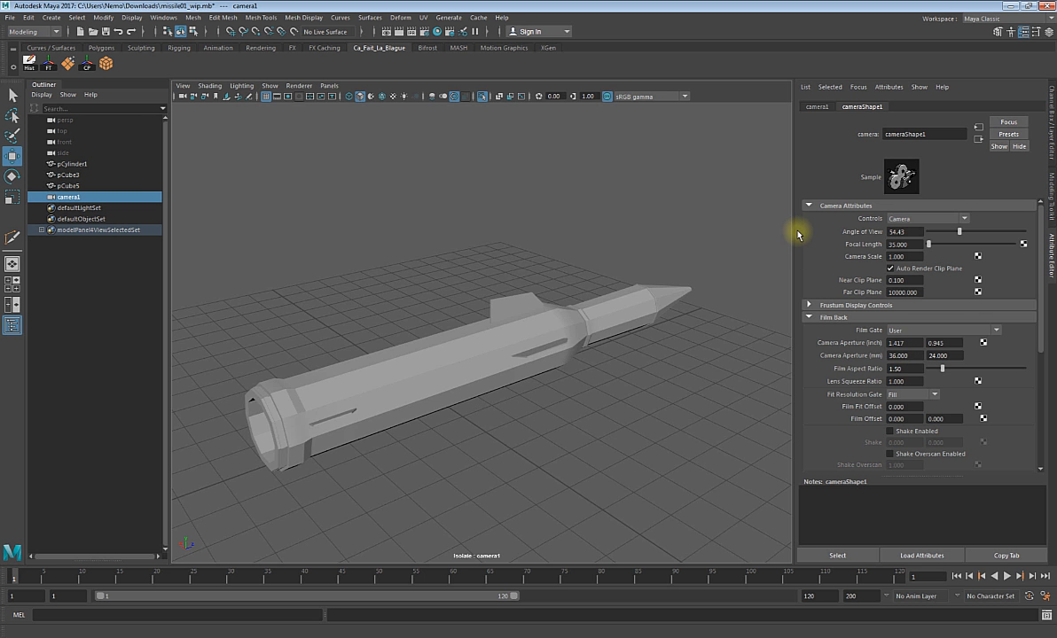
left_click(1051, 182)
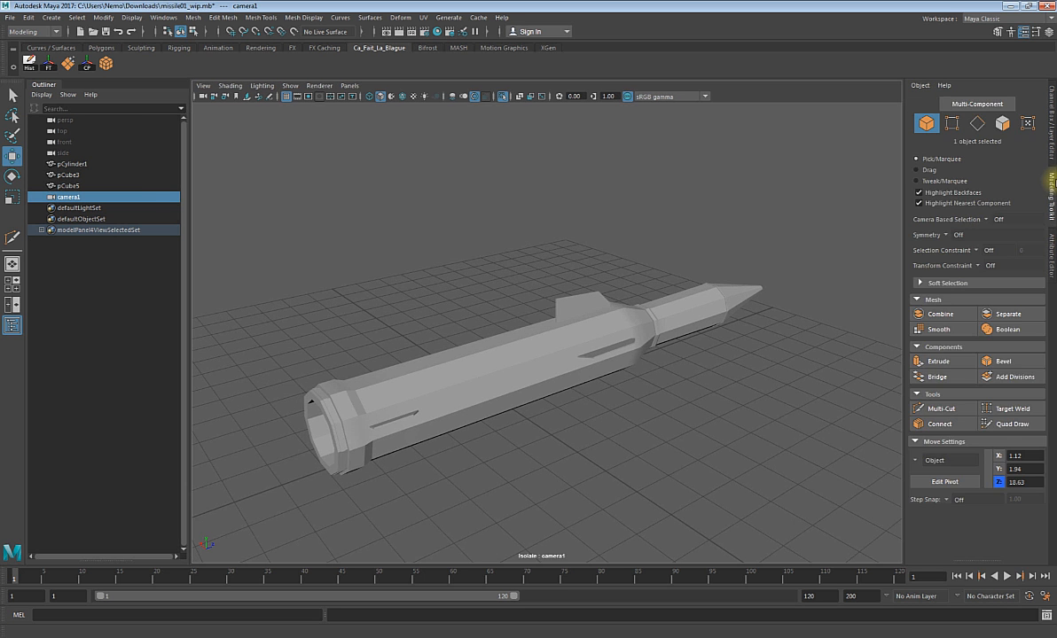
left_click(1052, 137)
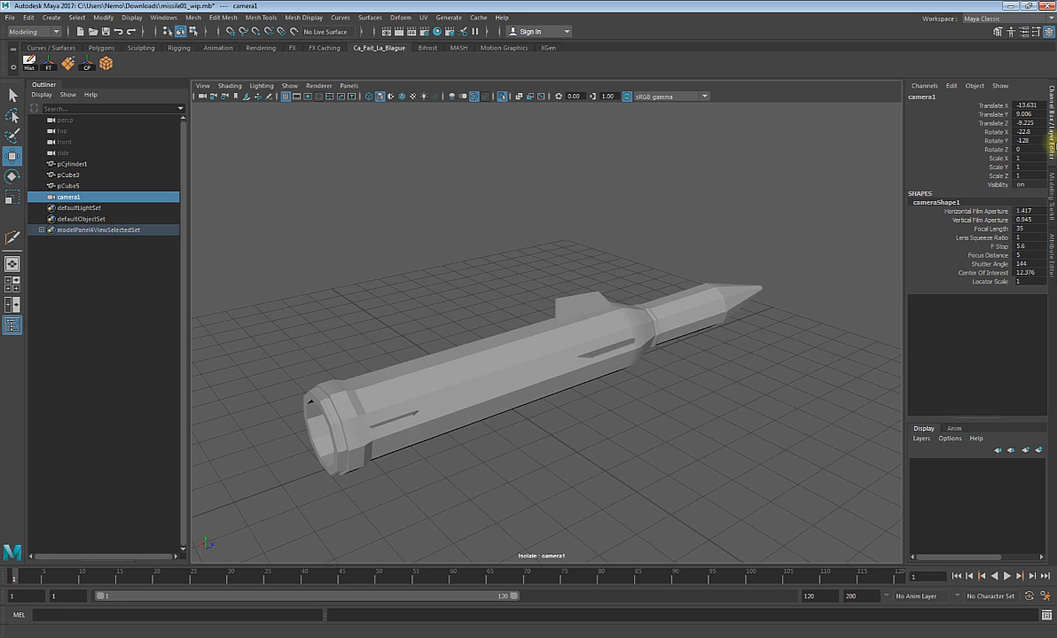
- Delete the missile body's construction history and check its list of input nodes
left_click(743, 285)
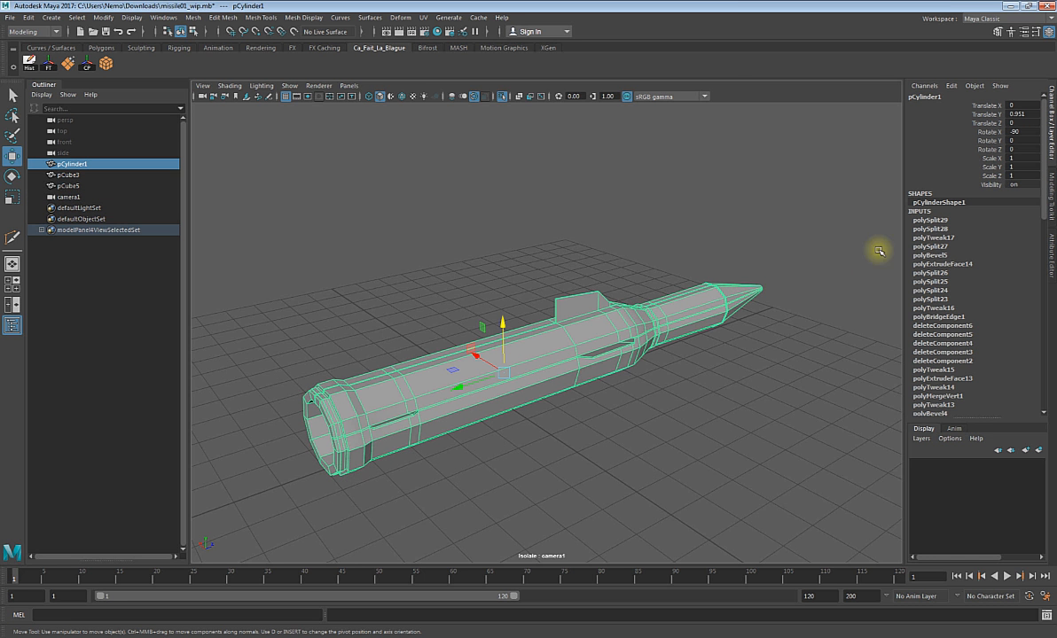
left_click(47, 64)
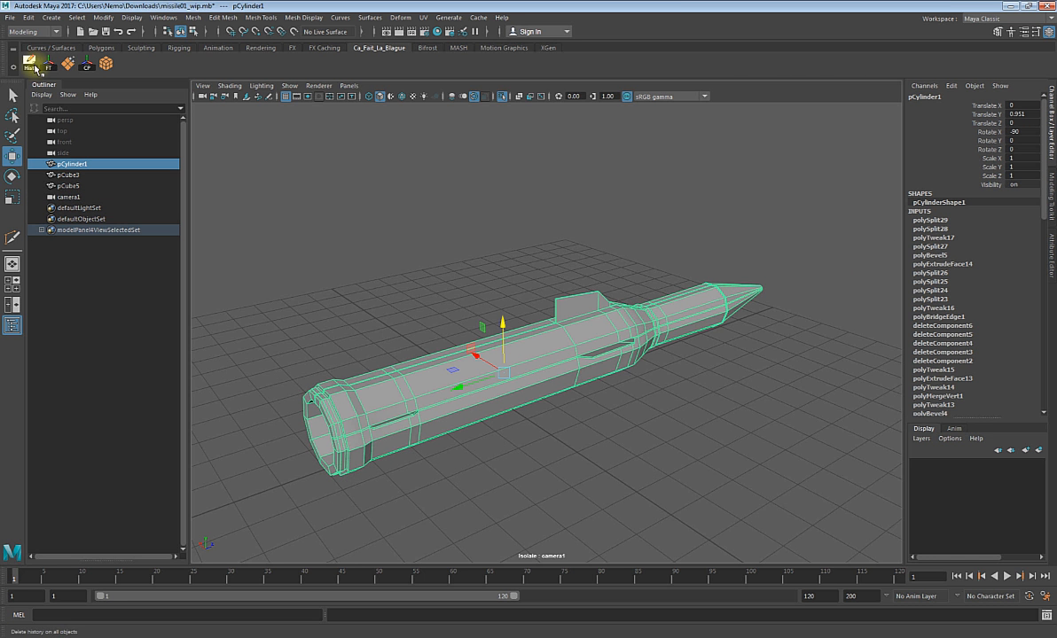
left_click(1052, 217)
left_click(1052, 238)
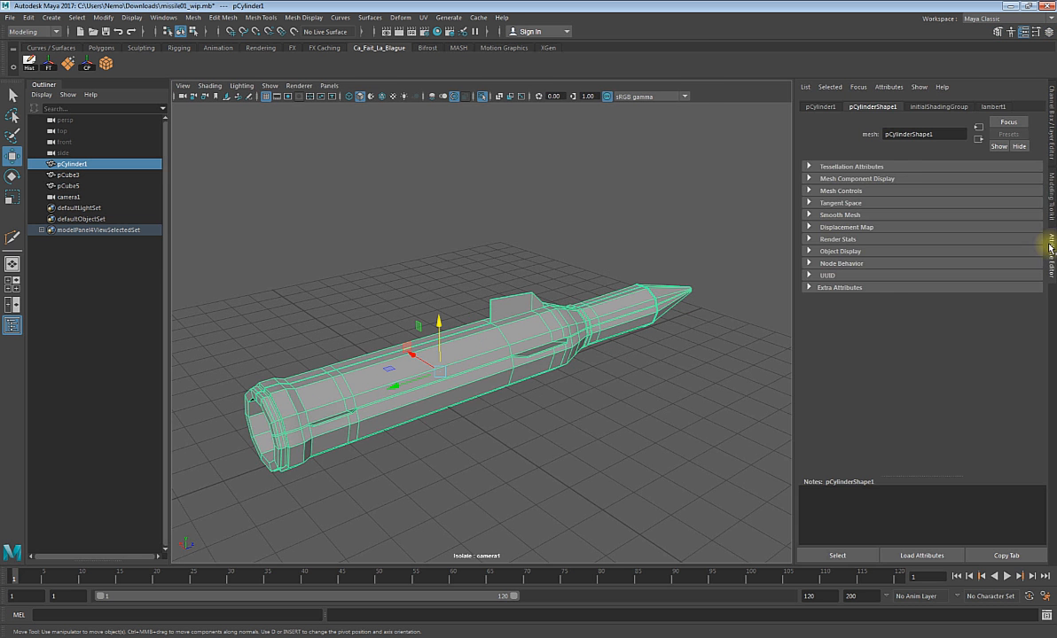
left_click(1052, 196)
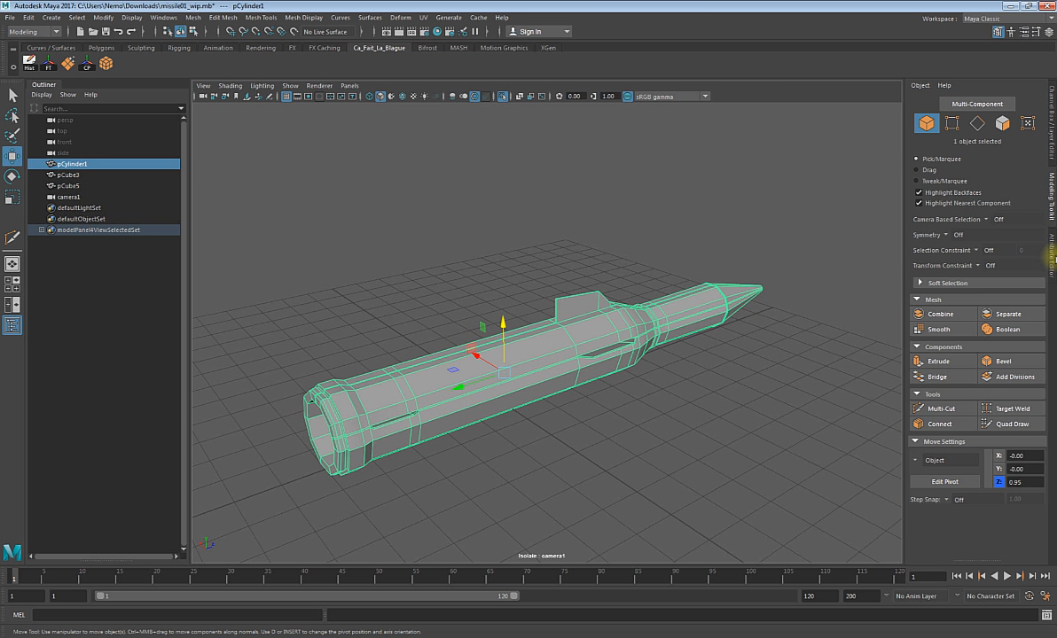
left_click(1052, 257)
left_click(1052, 213)
left_click(1053, 142)
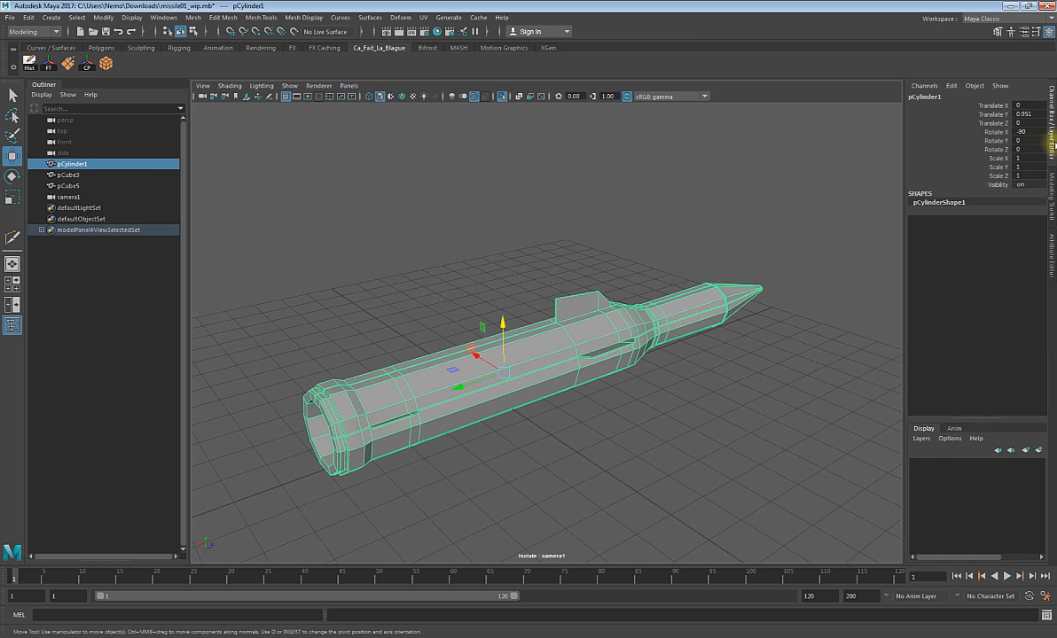
- Display the missile body's shape attributes and clear the selection
left_click(1053, 187)
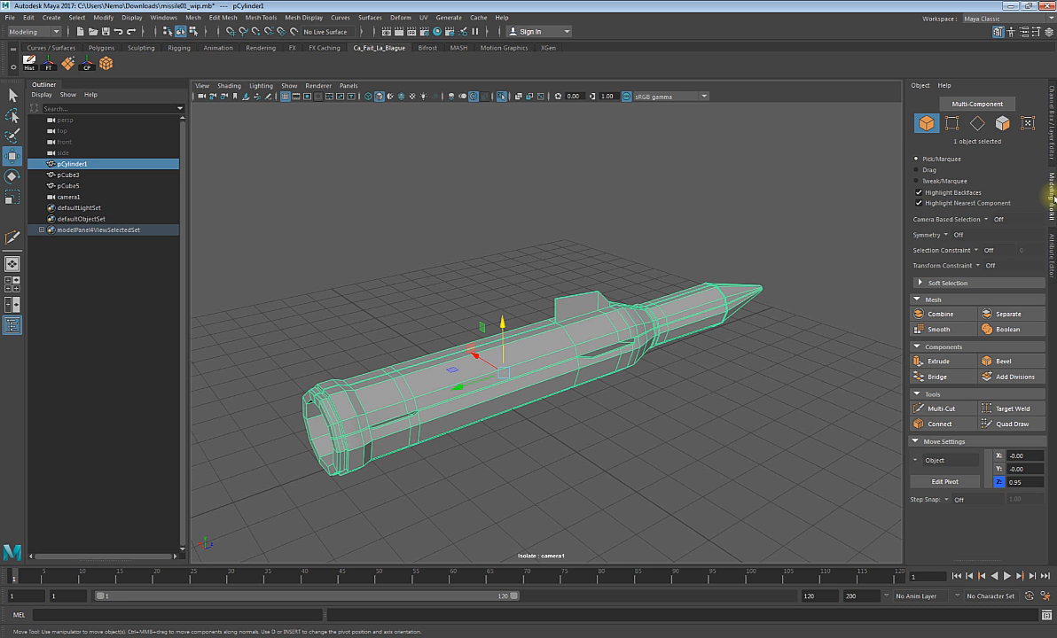
left_click(1053, 255)
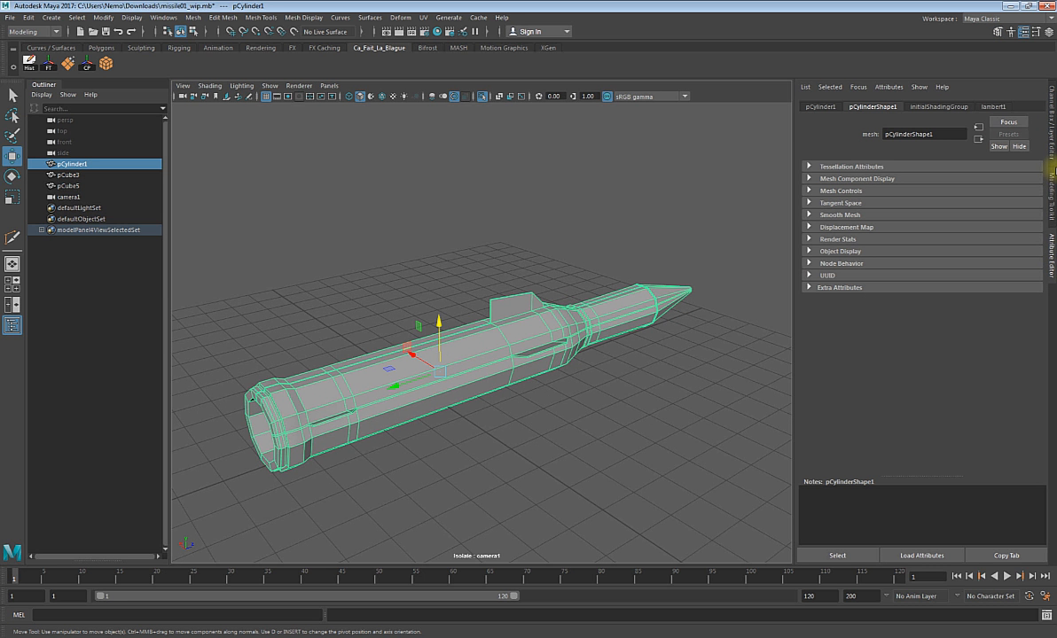
left_click(665, 245)
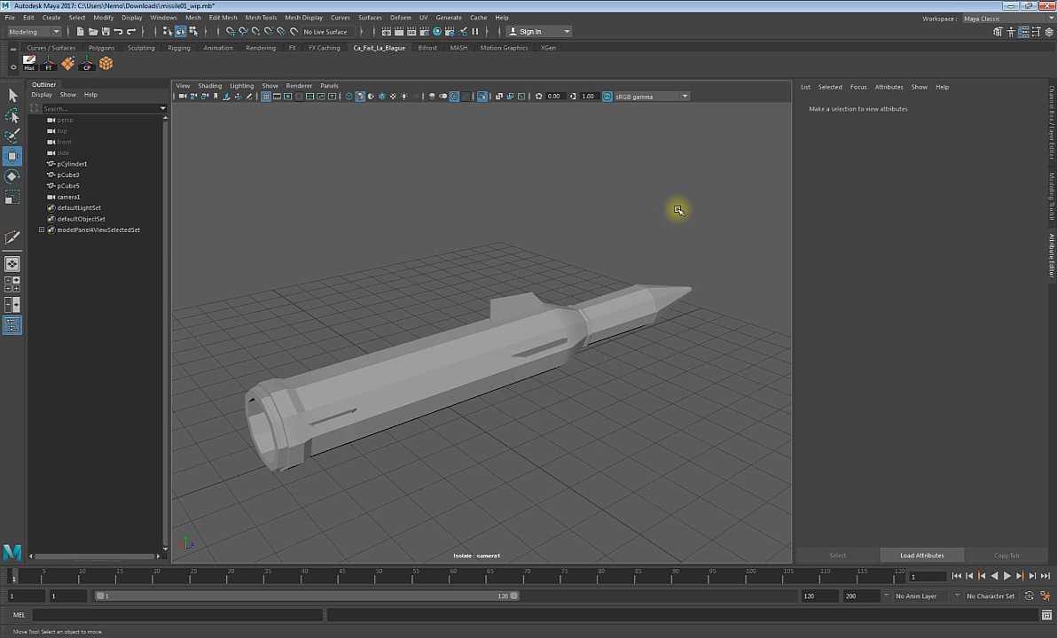
- Detach the long rectangular face on the missile body's upper side from its neighbouring faces
left_click(261, 404)
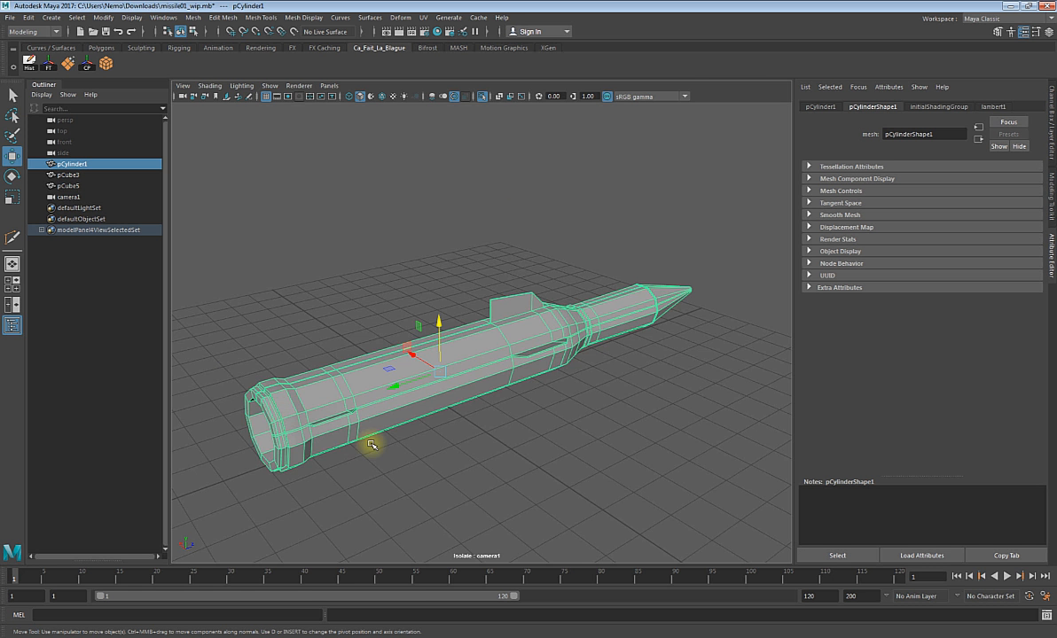
left_click_drag(370, 444, 468, 443, "alt")
middle_click_drag(449, 419, 538, 336, "alt")
scroll(399, 415, "up", 2)
left_click_drag(399, 415, 333, 442, "alt")
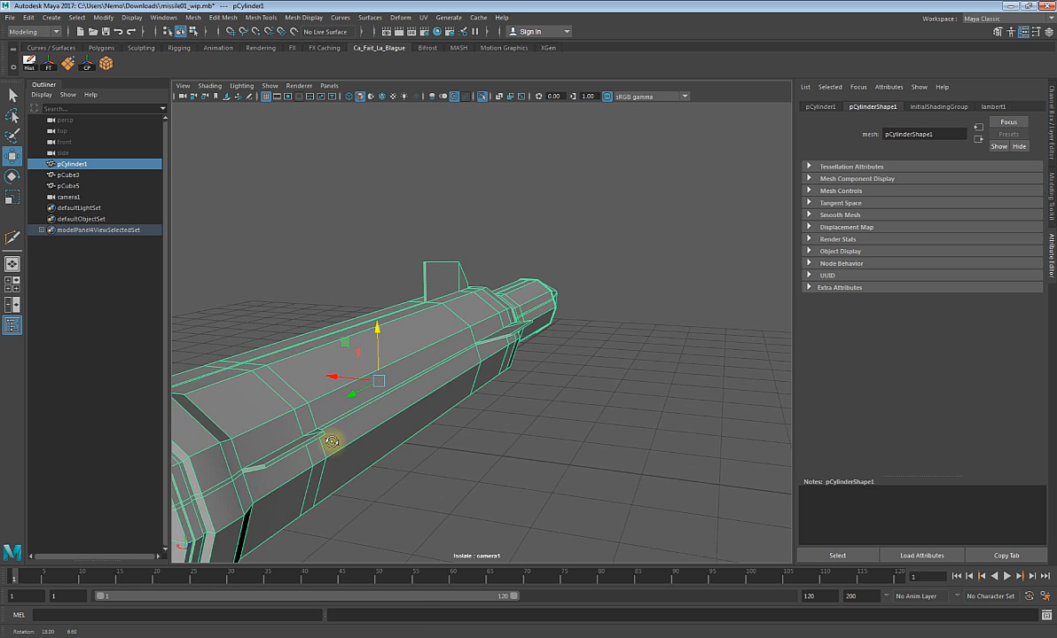
middle_click_drag(424, 402, 533, 354, "alt")
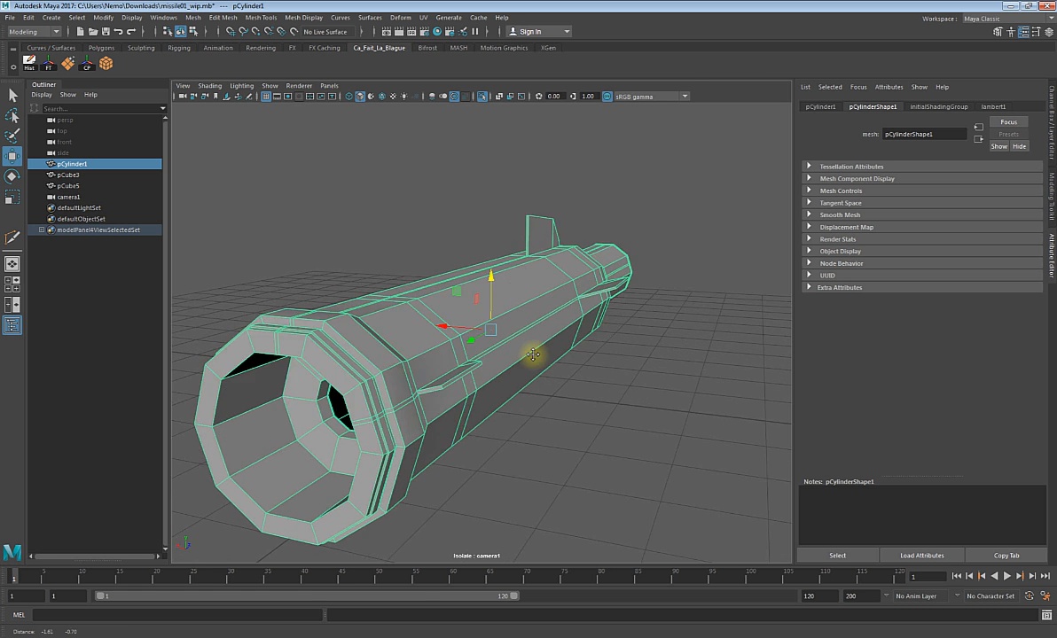
left_click_drag(532, 355, 350, 369, "alt")
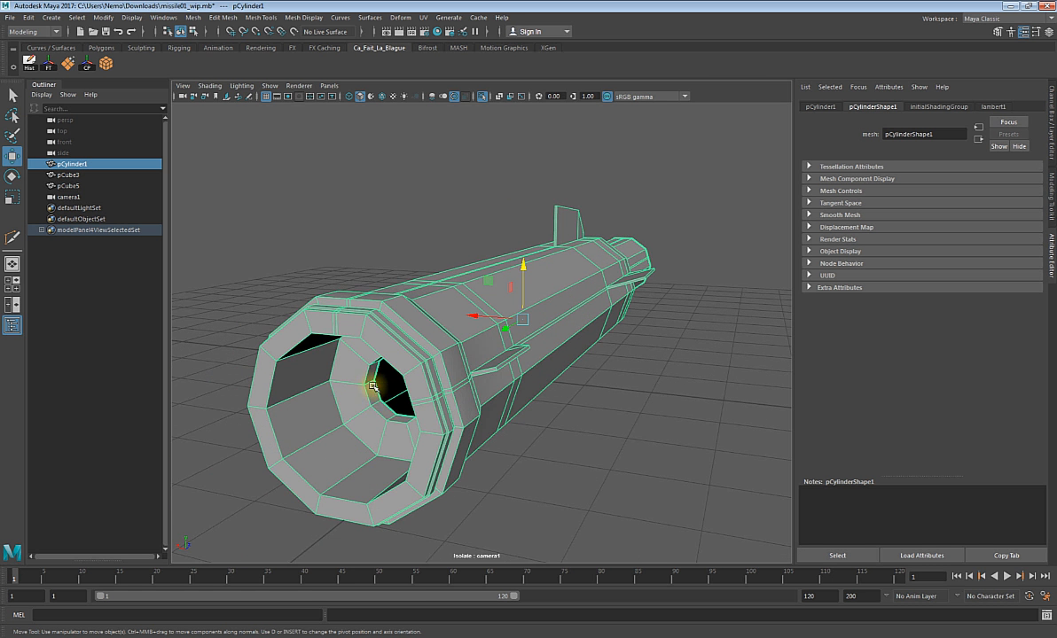
right_click_drag(377, 390, 467, 373, "alt")
middle_click_drag(467, 373, 480, 366, "alt")
left_click_drag(470, 253, 543, 239, "alt")
right_click_drag(565, 227, 583, 278)
scroll(586, 282, "down", 4)
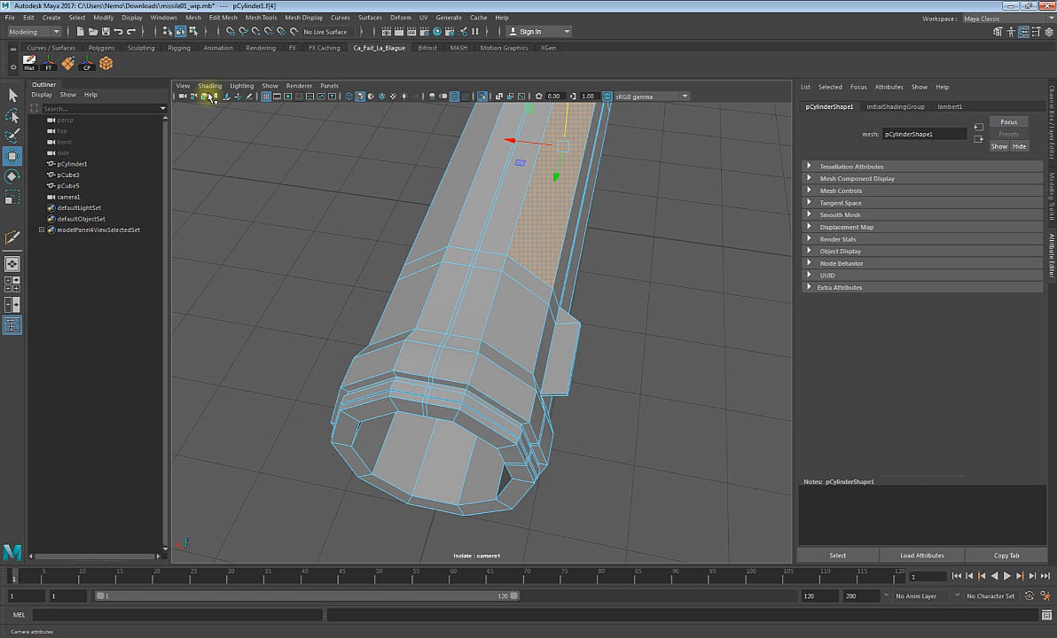
left_click(271, 18)
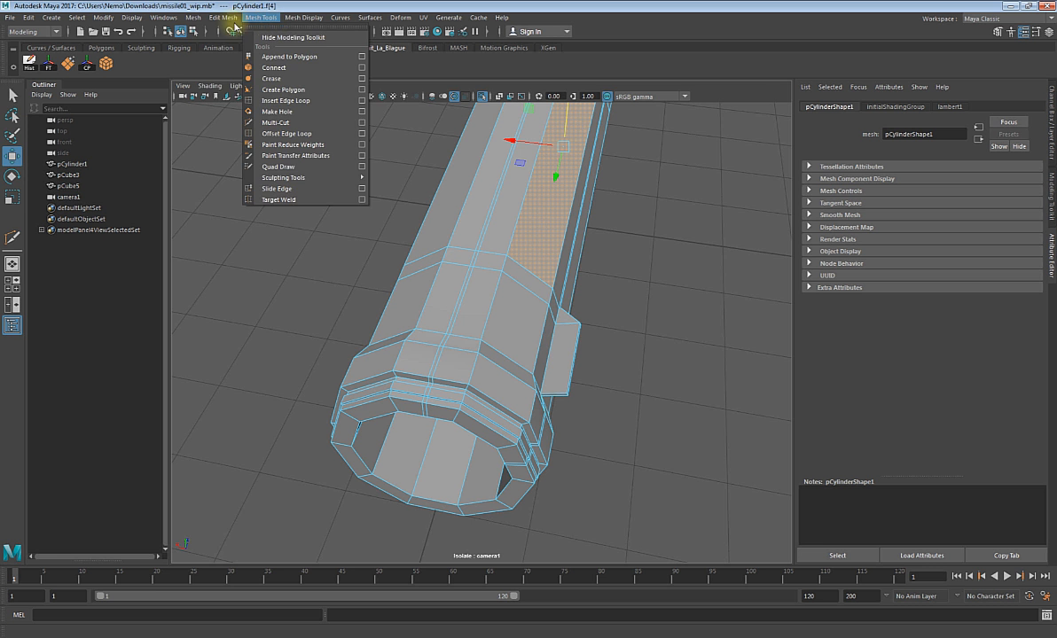
mouse_move(229, 19)
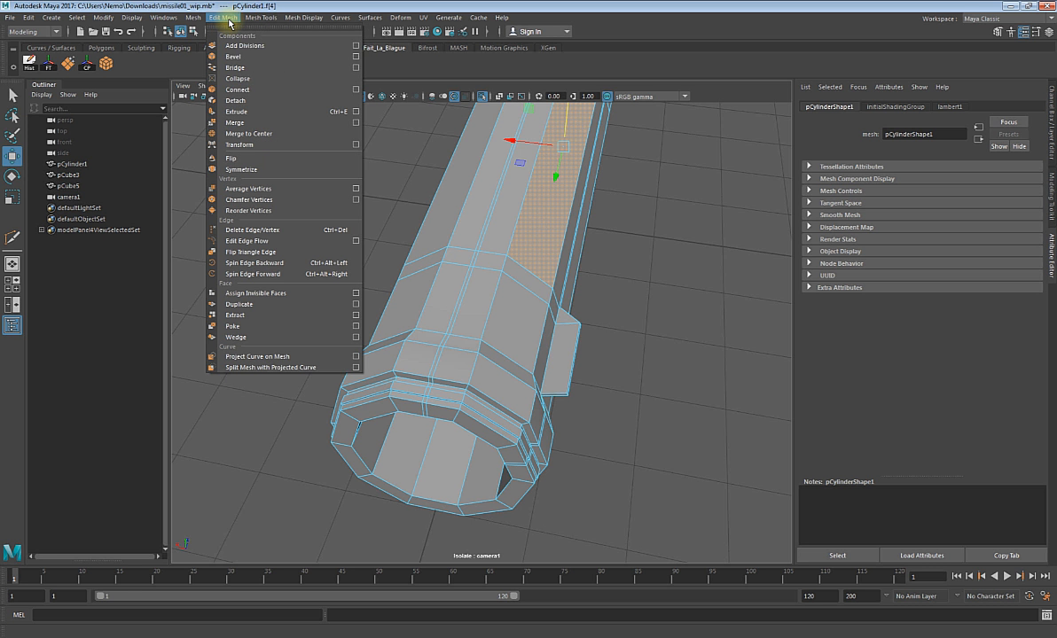
left_click(257, 105)
left_click(692, 277)
- Examine the detached face in vertex and face modes and check which object it belongs to in object mode
middle_click_drag(674, 312, 609, 485, "alt")
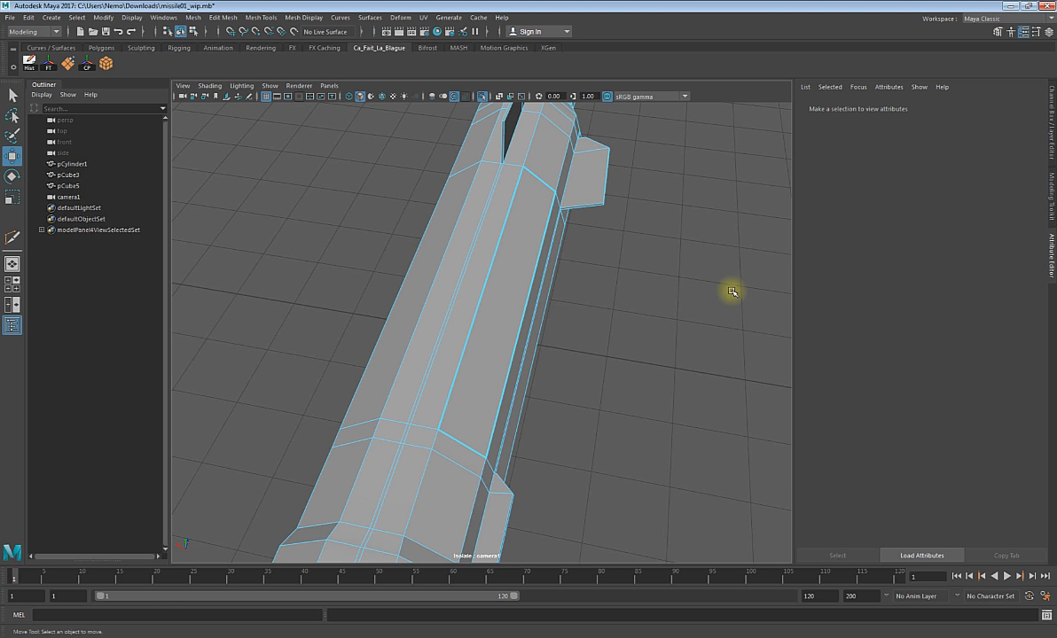
left_click_drag(732, 291, 711, 280, "alt")
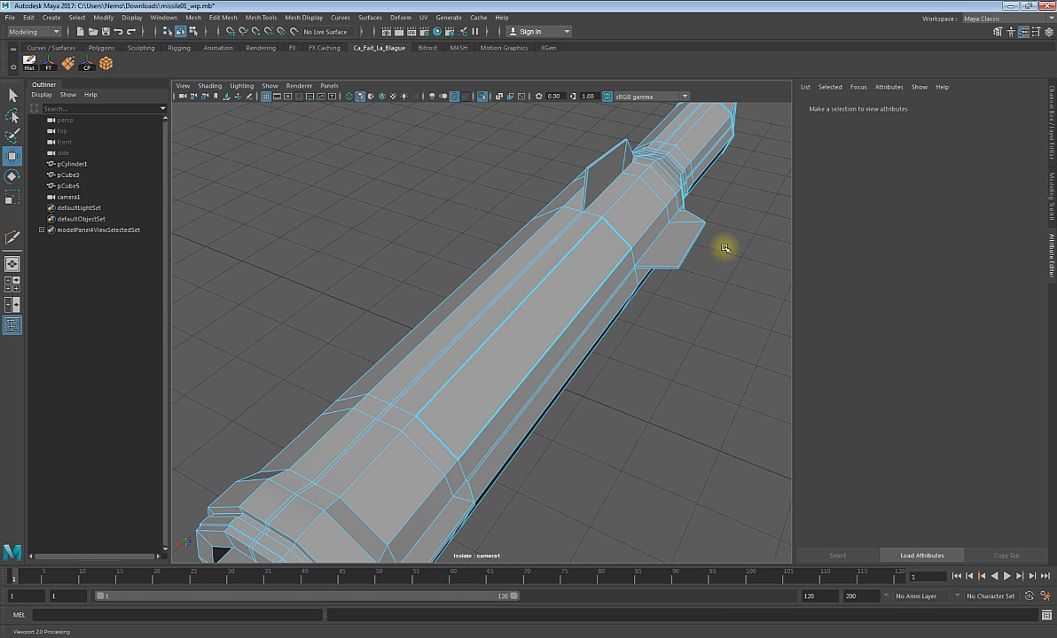
right_click_drag(660, 301, 528, 276)
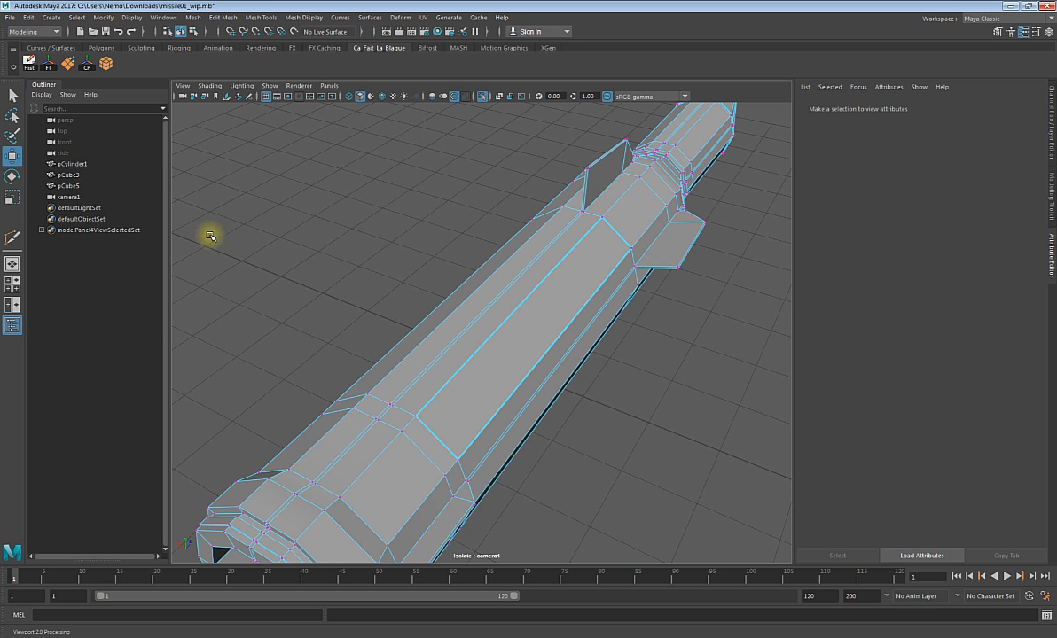
right_click_drag(516, 335, 513, 362)
left_click(504, 341)
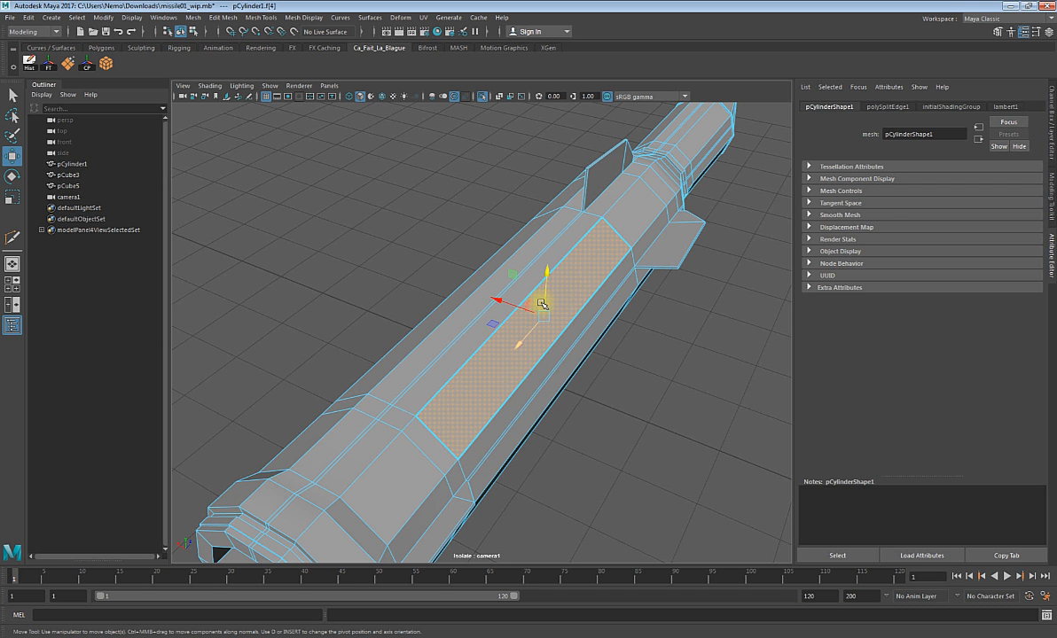
right_click_drag(672, 177, 733, 151)
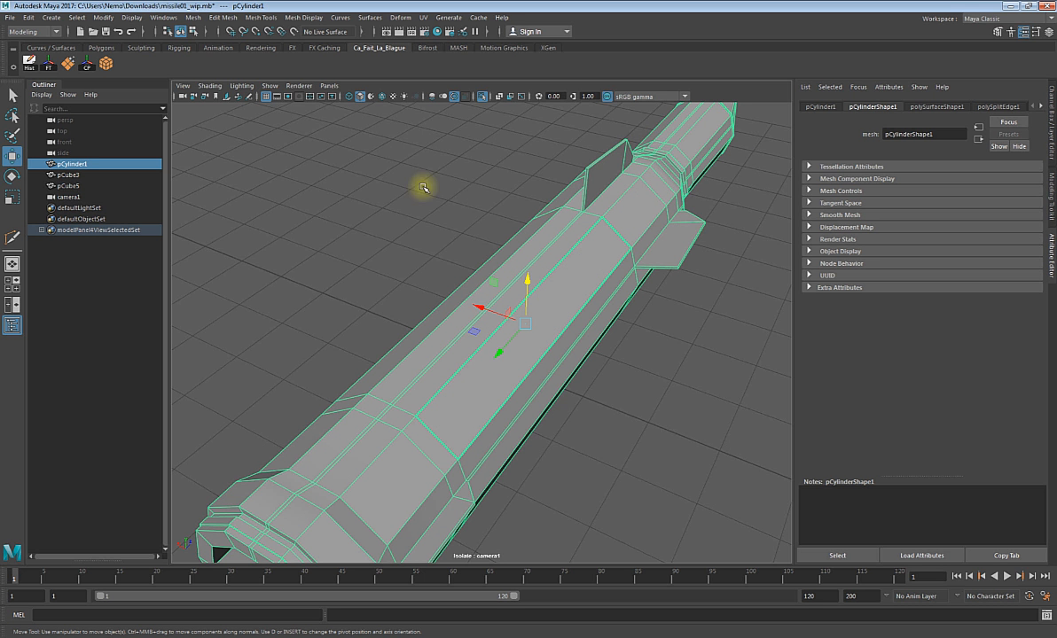
left_click(72, 164)
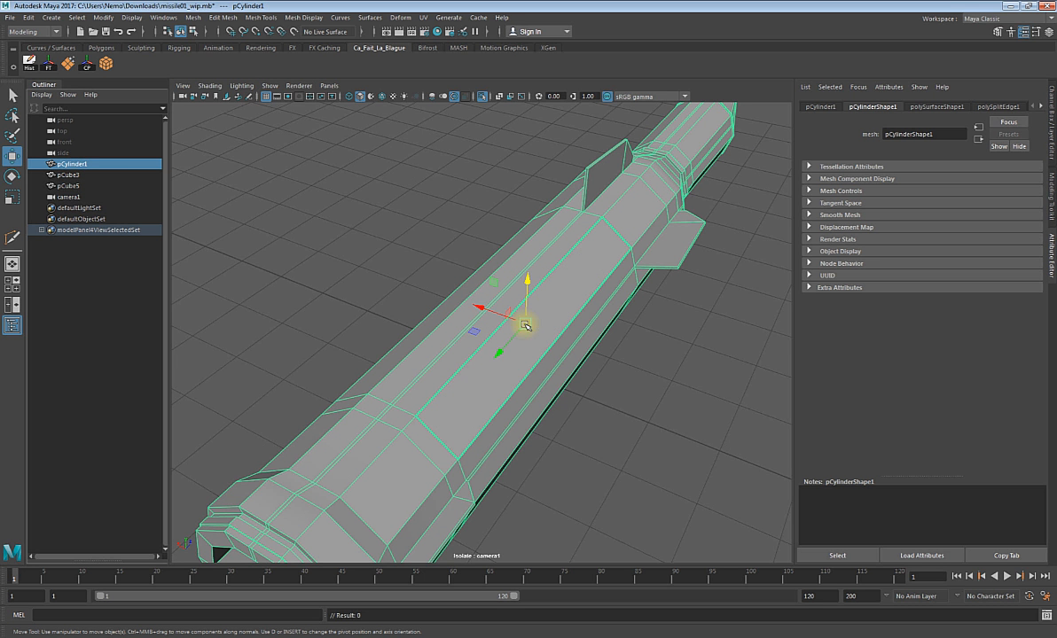
- Move the detached face sideways away from the missile body and return to object mode
right_click_drag(524, 322, 432, 371)
left_click(479, 405)
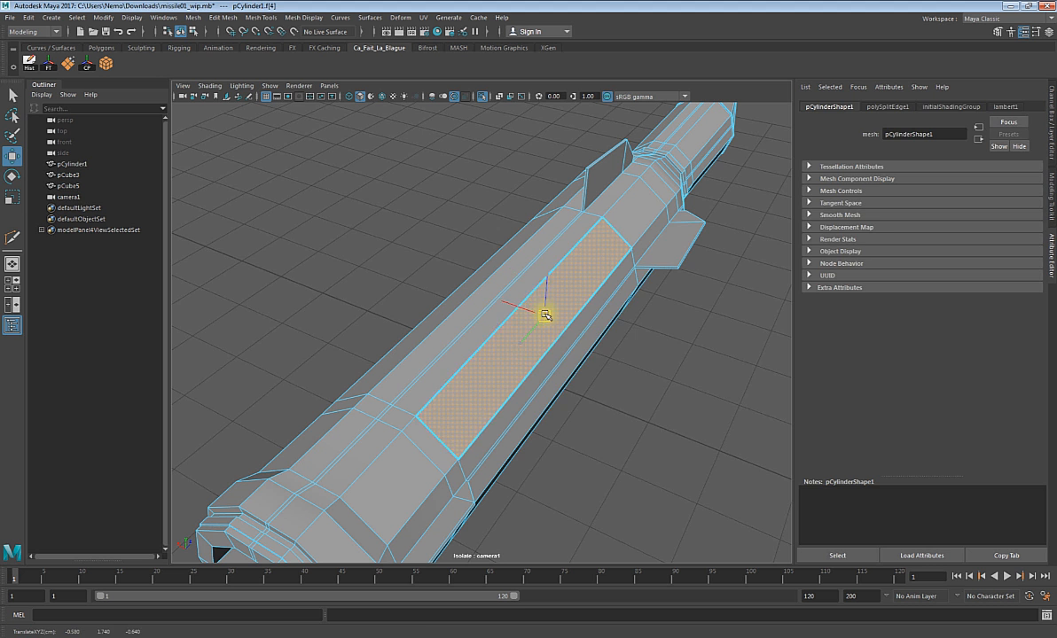
left_click_drag(544, 316, 777, 305)
left_click(421, 253)
key("F8")
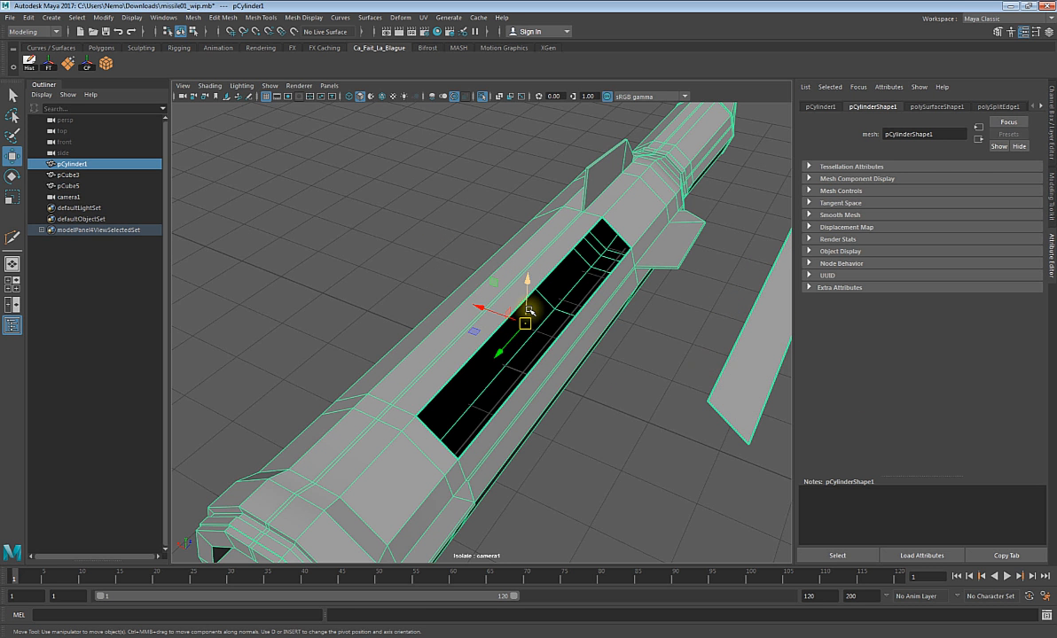
- Undo the sideways move and the detaching of the missile body's long face, and clear the selection
key("ctrl+z")
key("ctrl+z")
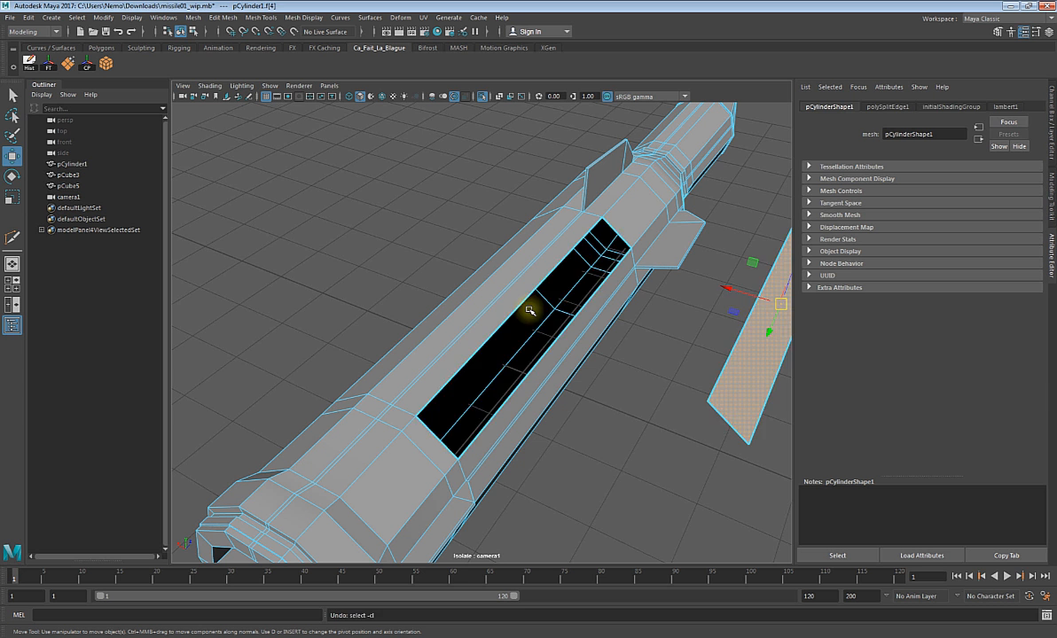
key("ctrl+z")
key("ctrl+z")
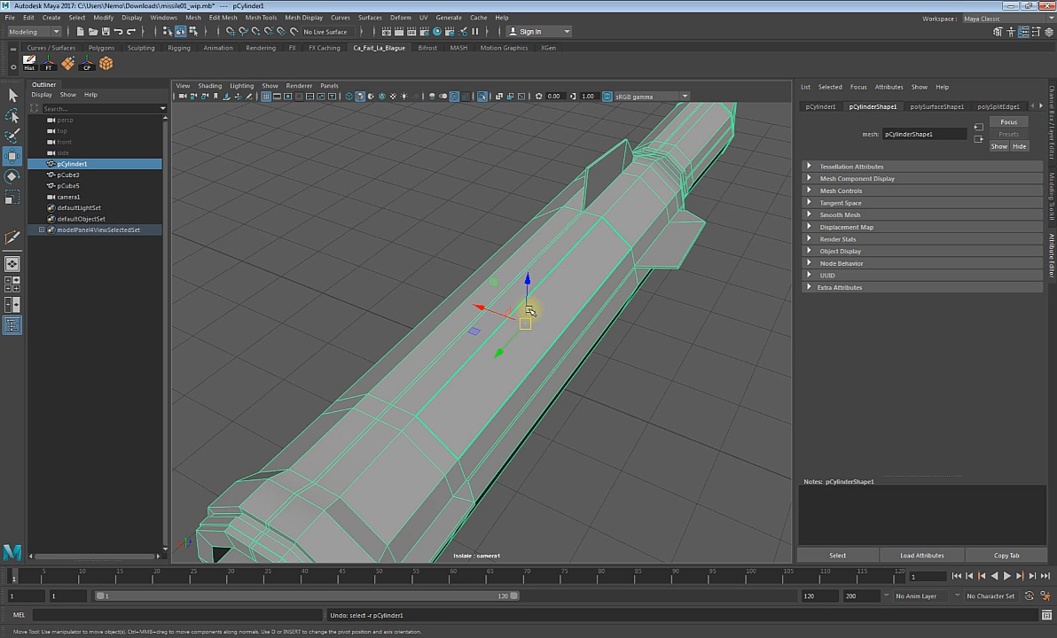
key("ctrl+z")
key("ctrl+z")
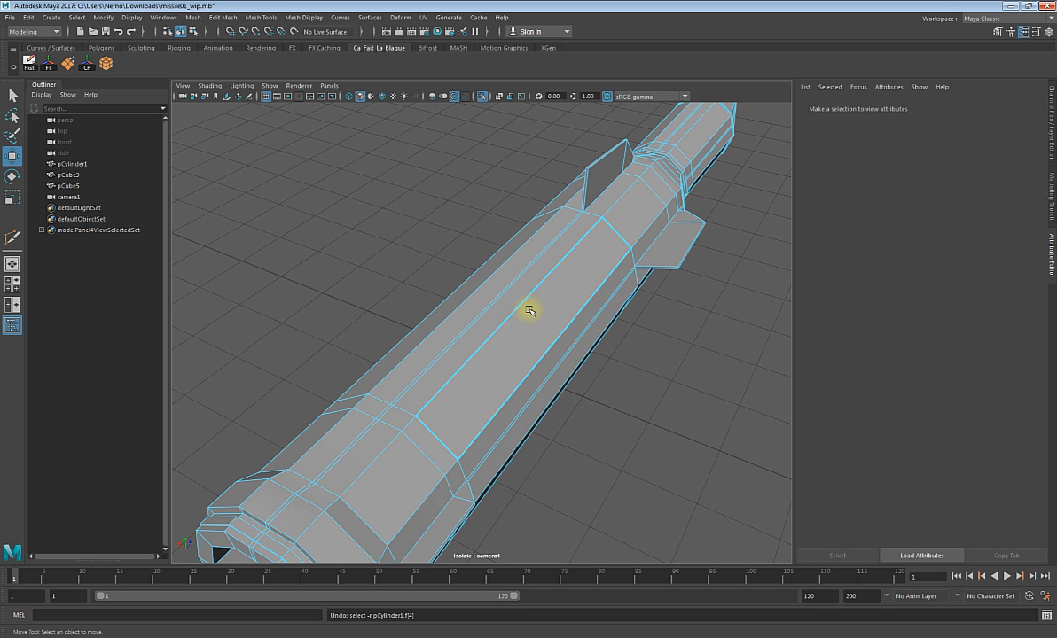
key("ctrl+z")
left_click(529, 311)
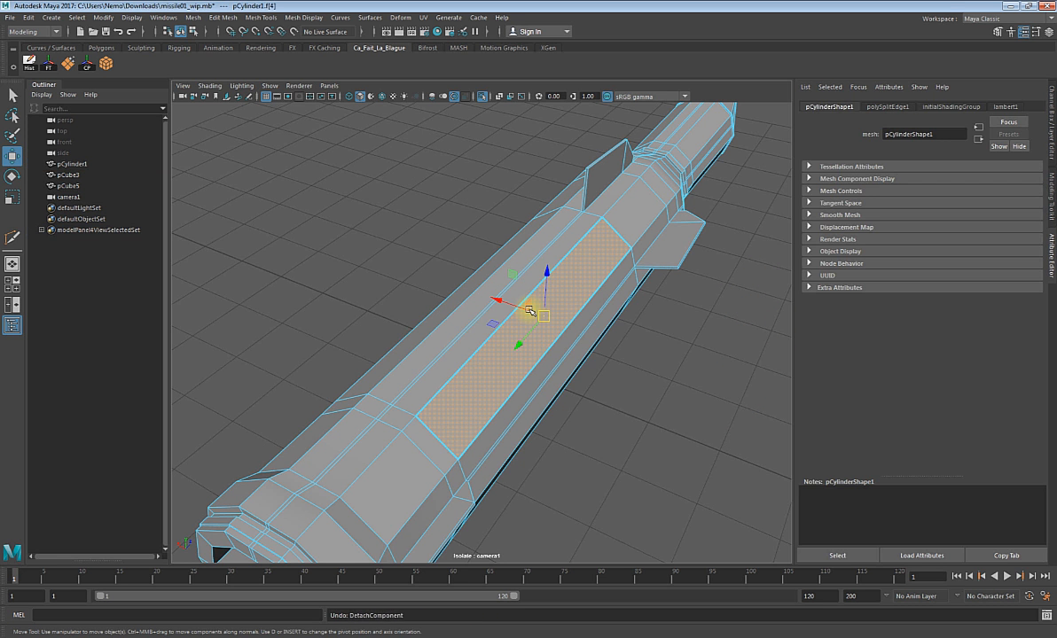
key("ctrl+z")
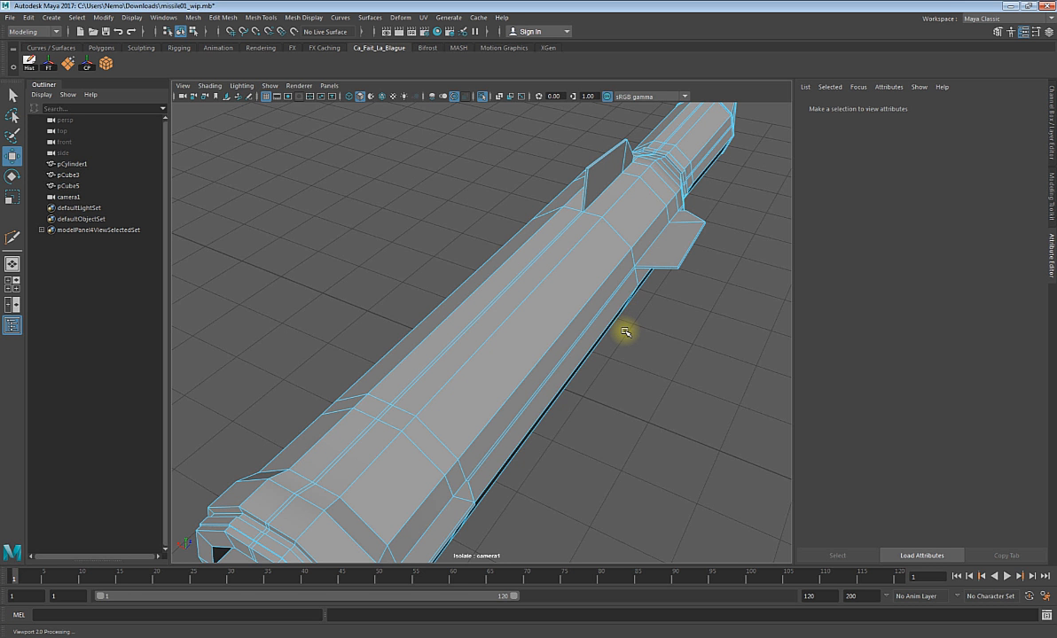
- Examine the assigned keys on the Hotkey Editor's keyboard map, including the numpad slash, and close the editor
scroll(625, 330, "down", 5)
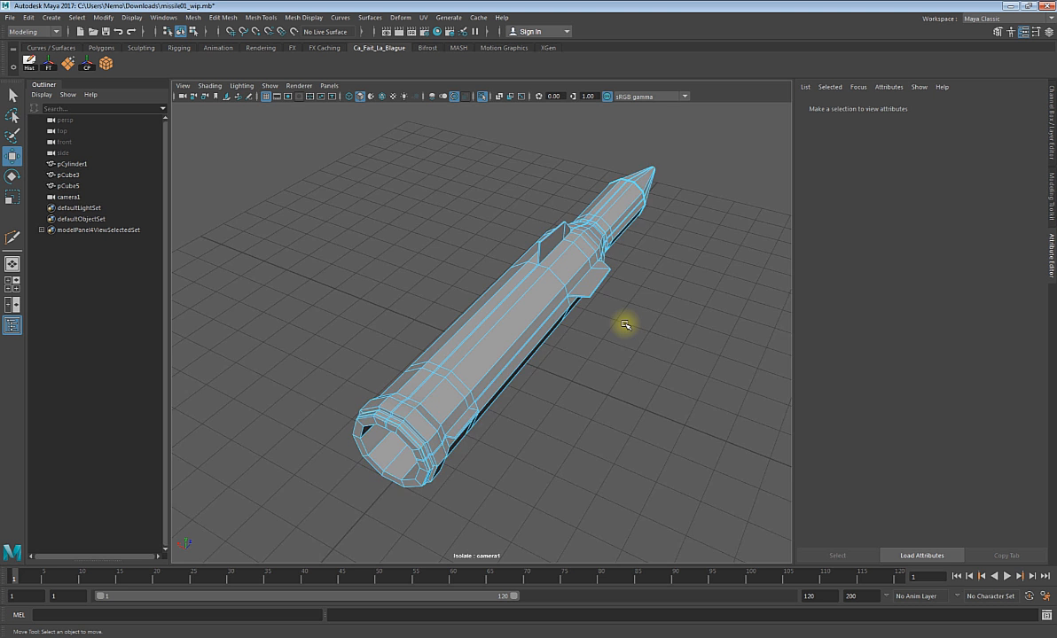
scroll(625, 326, "up", 6)
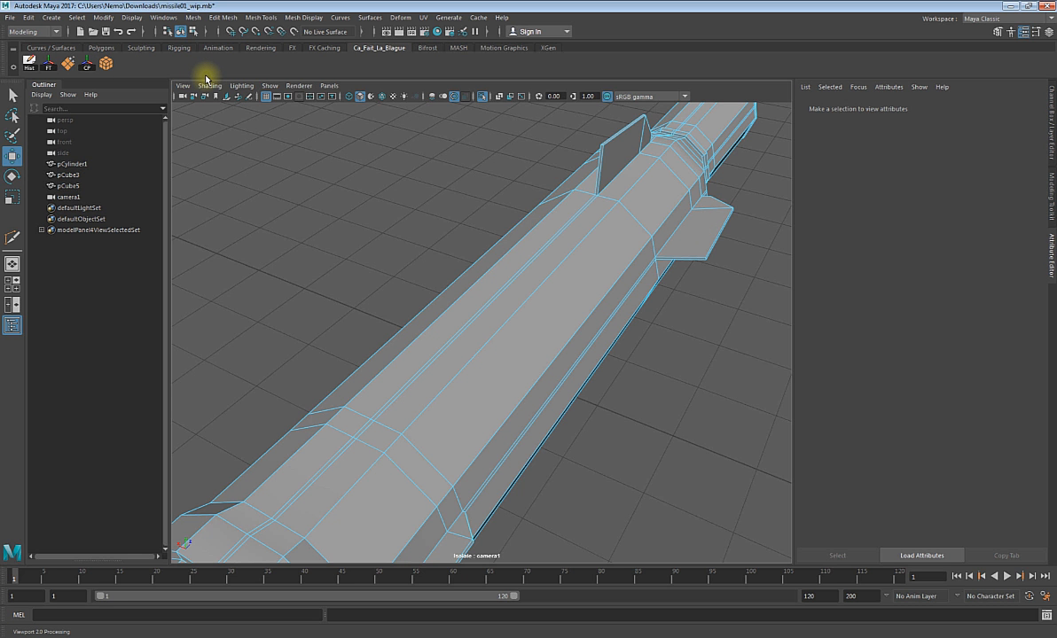
left_click(232, 22)
mouse_move(163, 17)
mouse_move(224, 124)
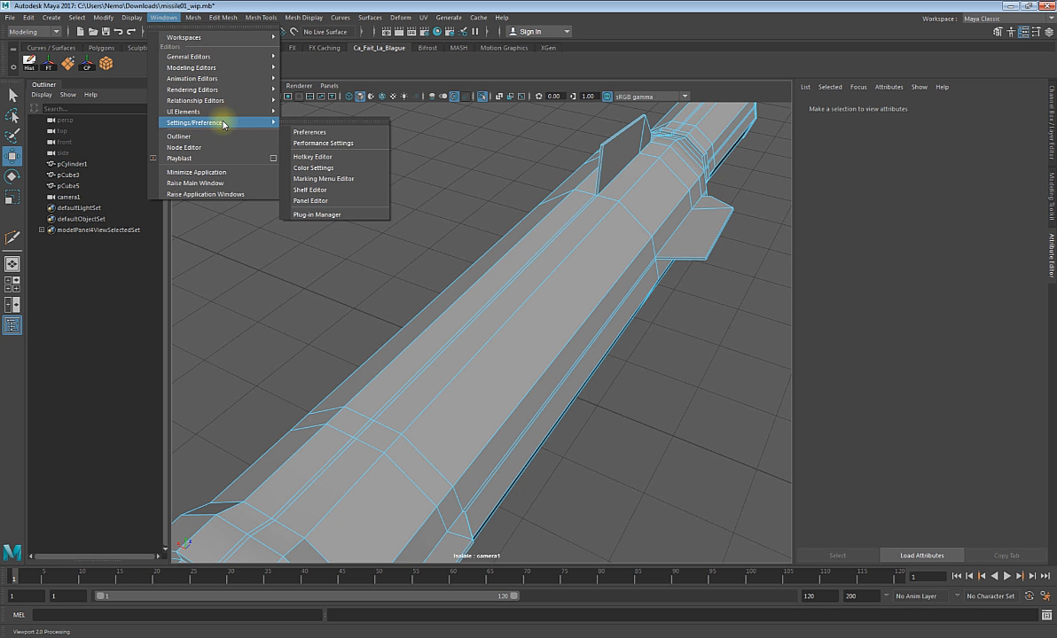
left_click(337, 157)
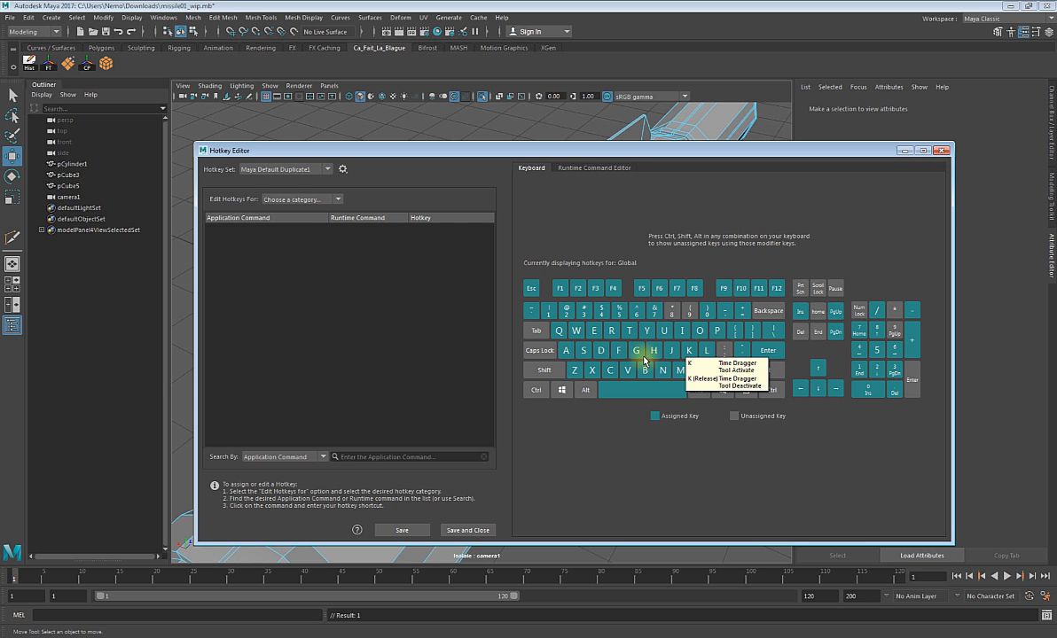
mouse_move(622, 356)
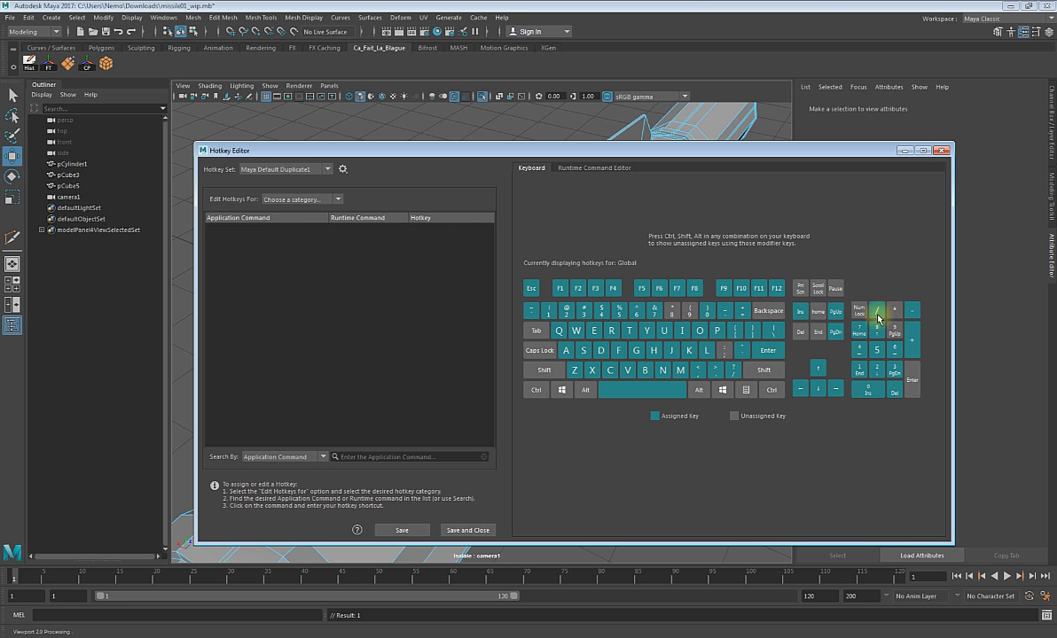
mouse_move(878, 319)
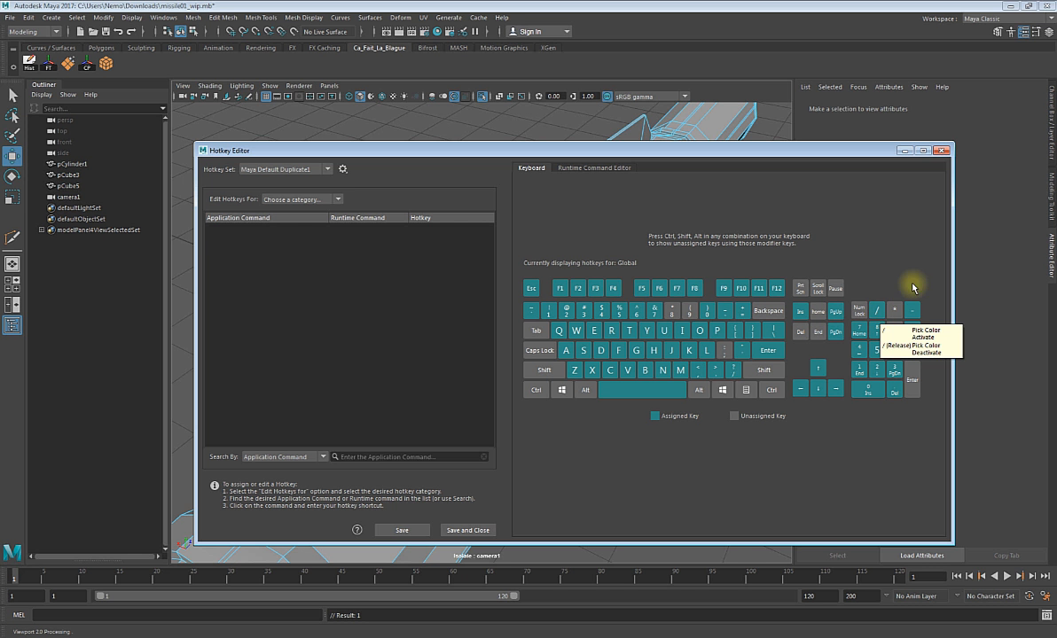
left_click(945, 150)
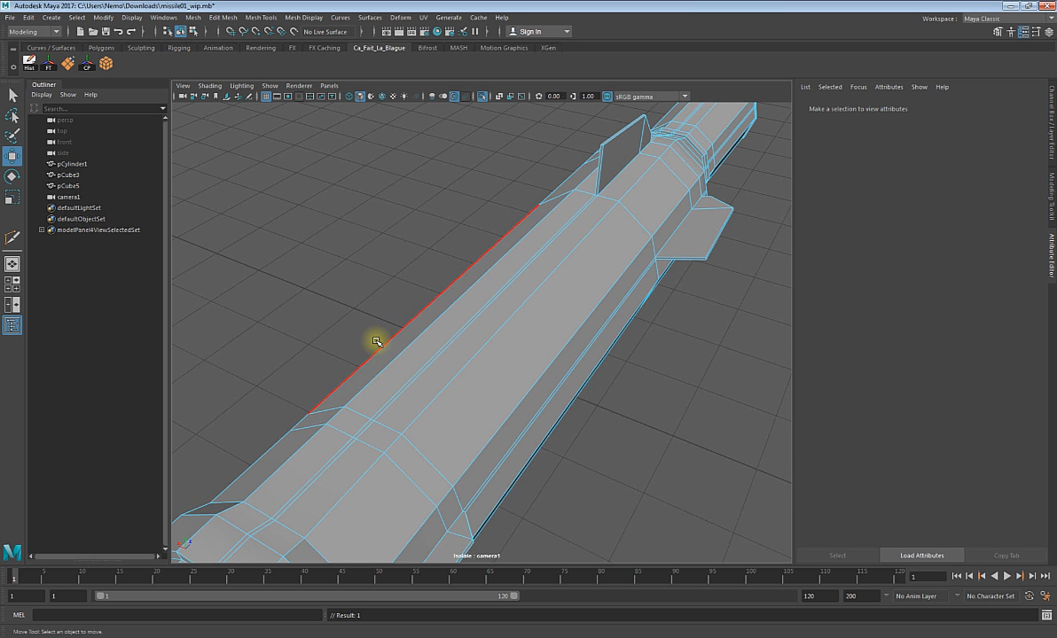
- Rotate the missile body pCylinder1 upright so its nose points straight up
scroll(417, 354, "down", 5)
scroll(417, 354, "up", 4)
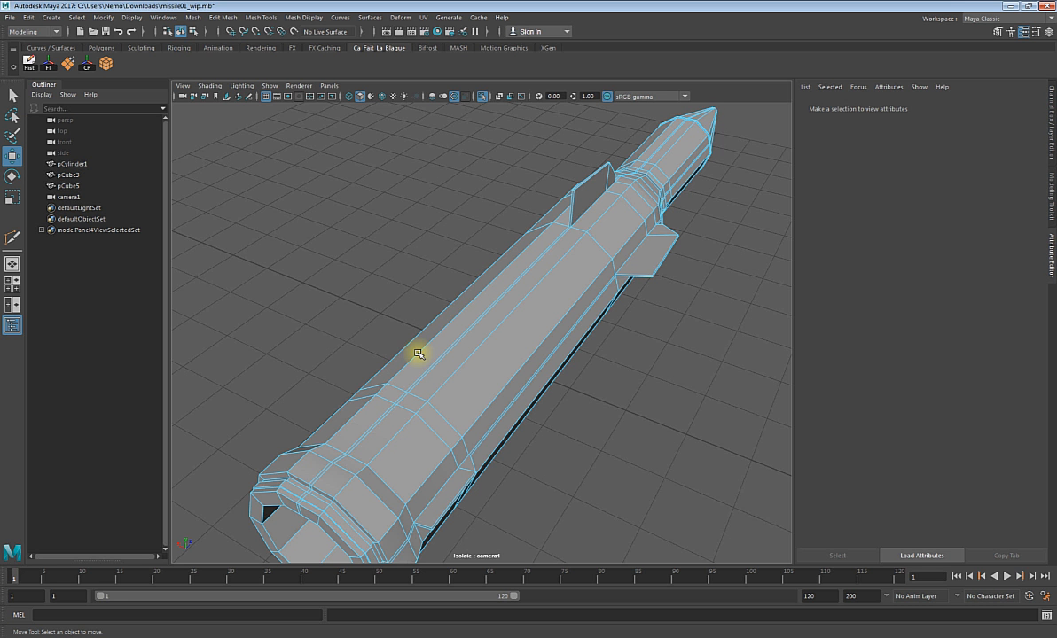
scroll(418, 354, "down", 2)
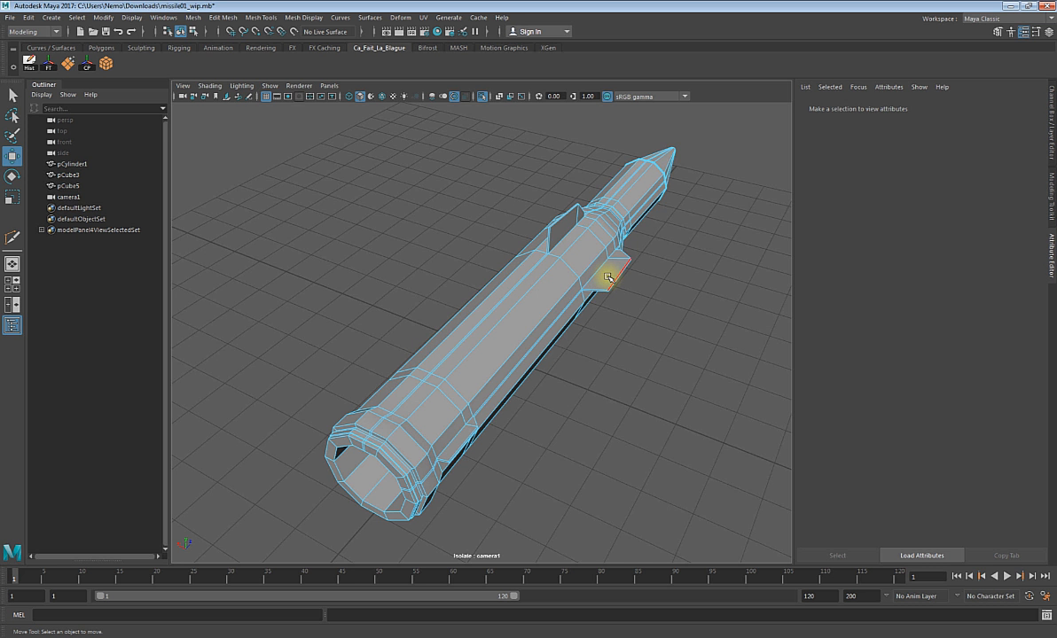
left_click_drag(606, 276, 555, 295, "alt")
right_click_drag(554, 294, 492, 266, "alt")
left_click_drag(492, 266, 600, 308, "alt")
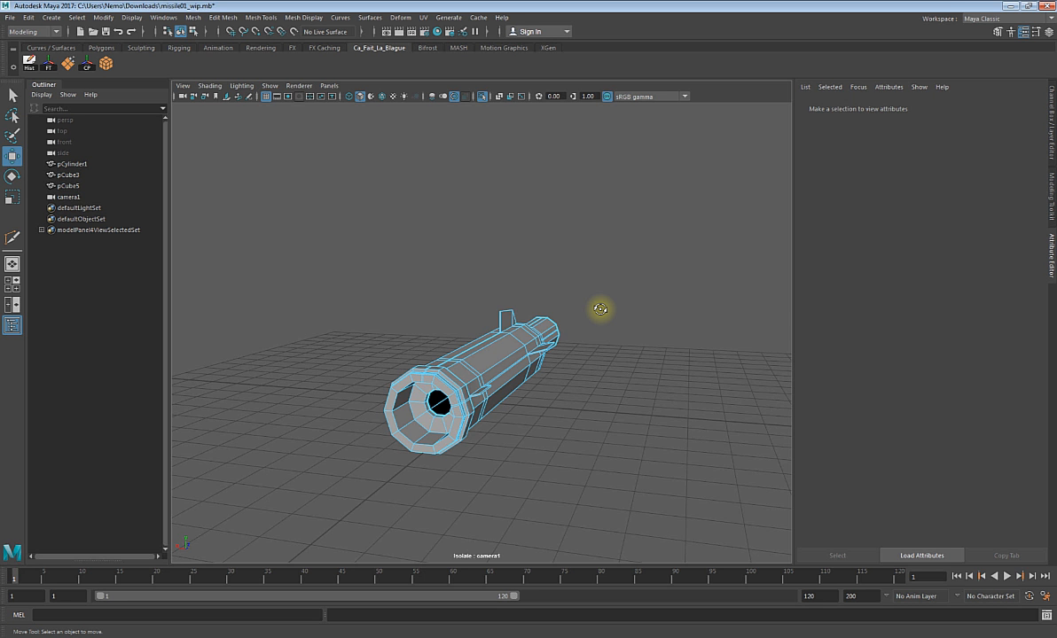
left_click_drag(600, 309, 315, 288, "alt")
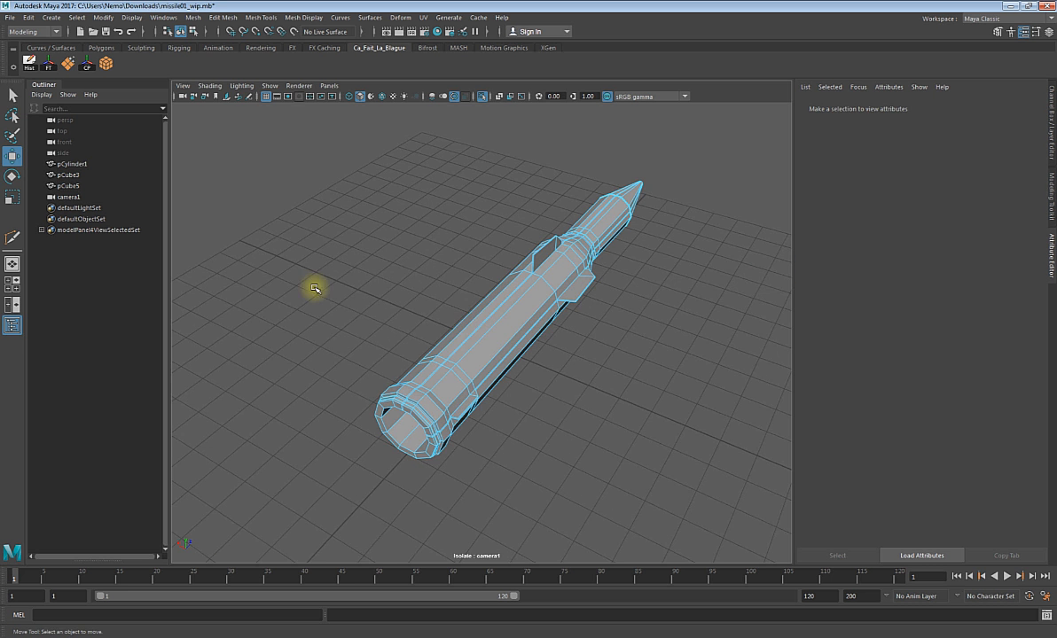
left_click(53, 164)
key("e")
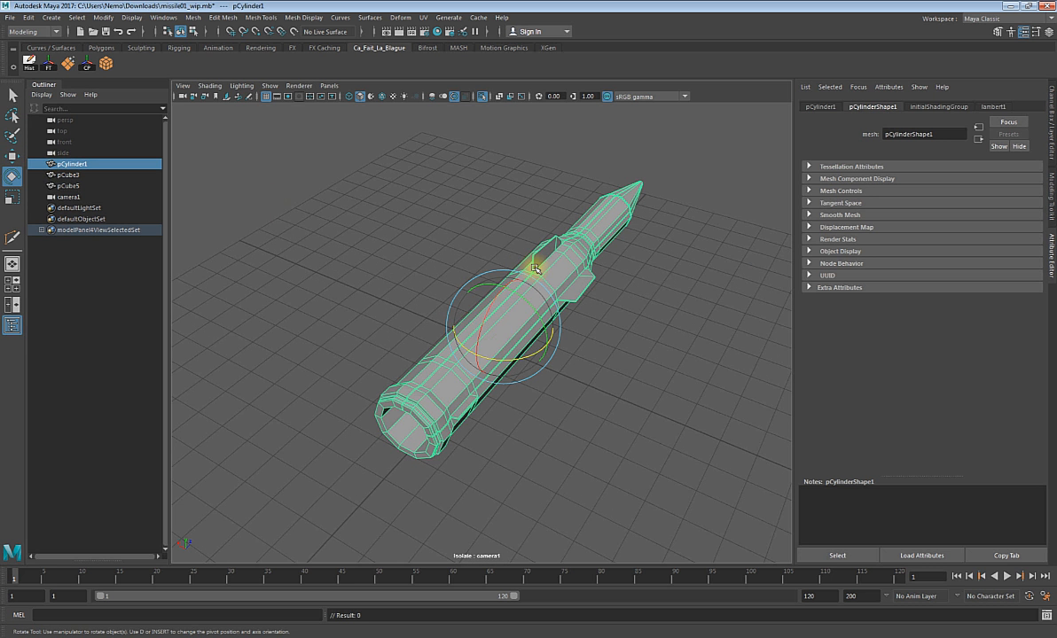
left_click_drag(536, 268, 537, 328)
- Move the missile's pivot point down to the centre of its base
key("d")
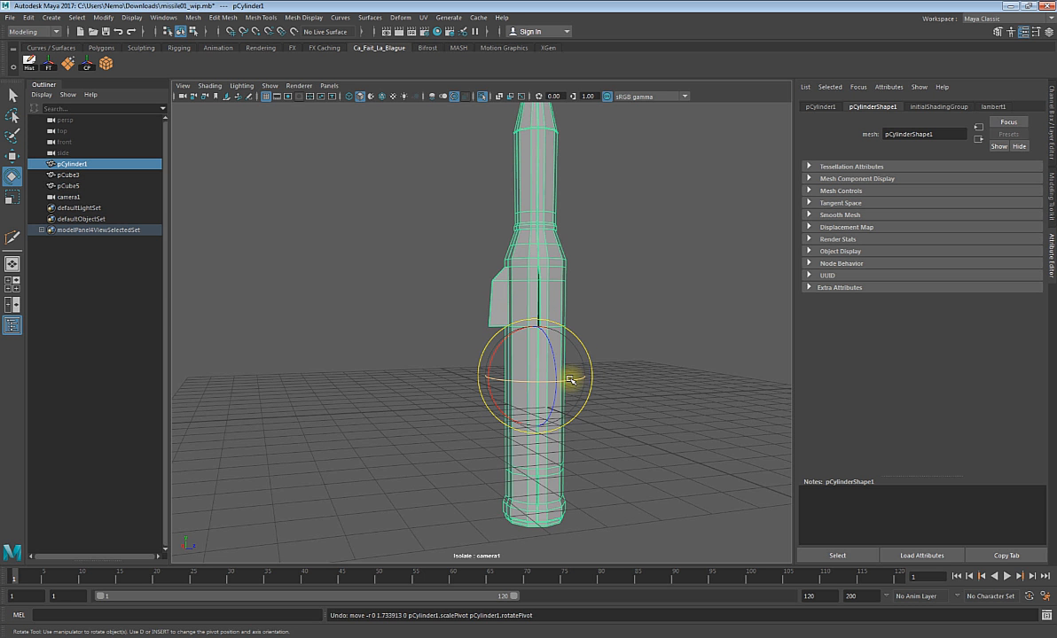
key("d")
left_click_drag(535, 376, 547, 568)
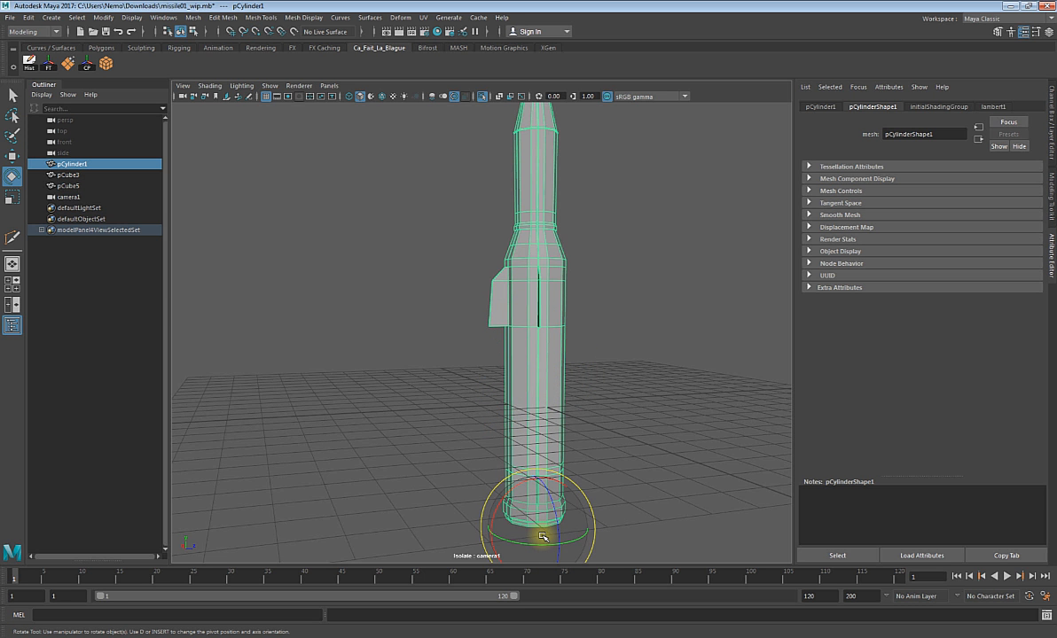
- Raise the upright missile vertically so its base stands on the grid, and deselect it
key("w")
left_click_drag(542, 537, 538, 408)
scroll(591, 422, "up", 1)
scroll(593, 418, "down", 2)
scroll(592, 416, "down", 6)
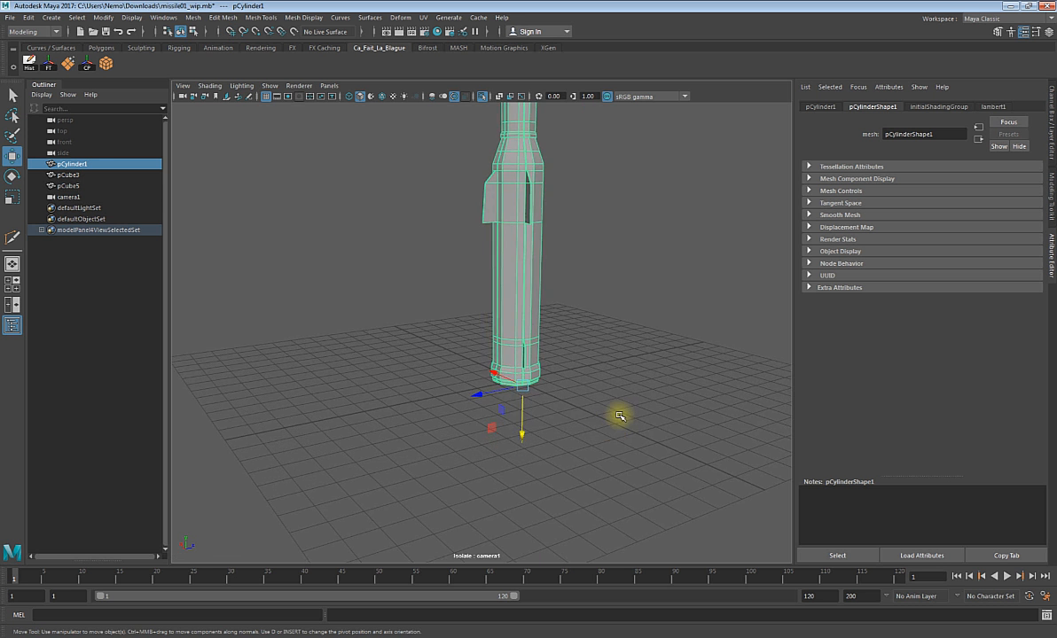
scroll(529, 325, "up", 5)
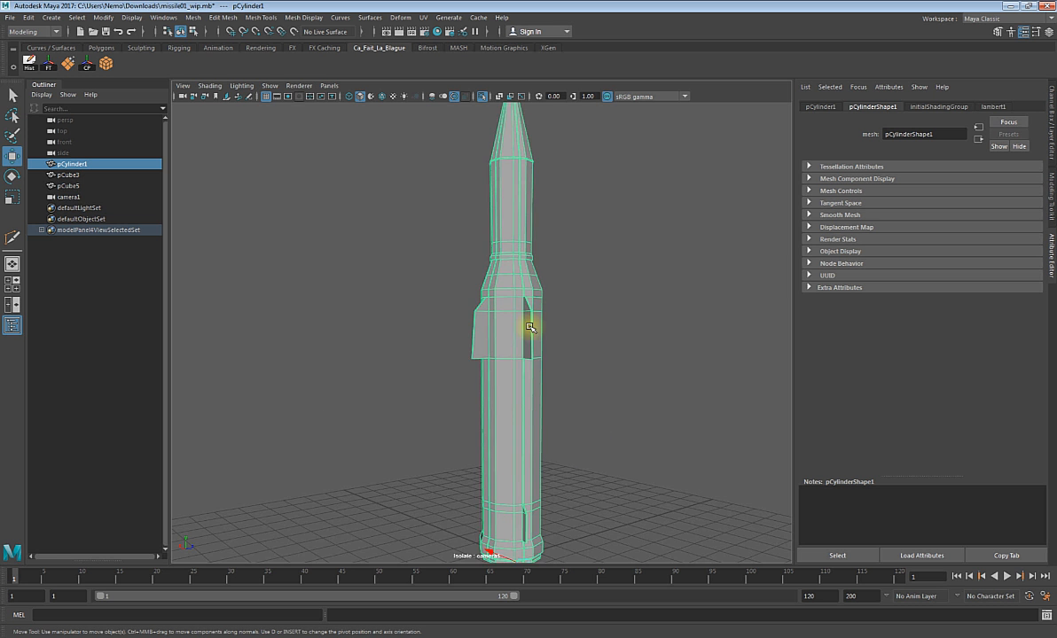
scroll(539, 355, "down", 2)
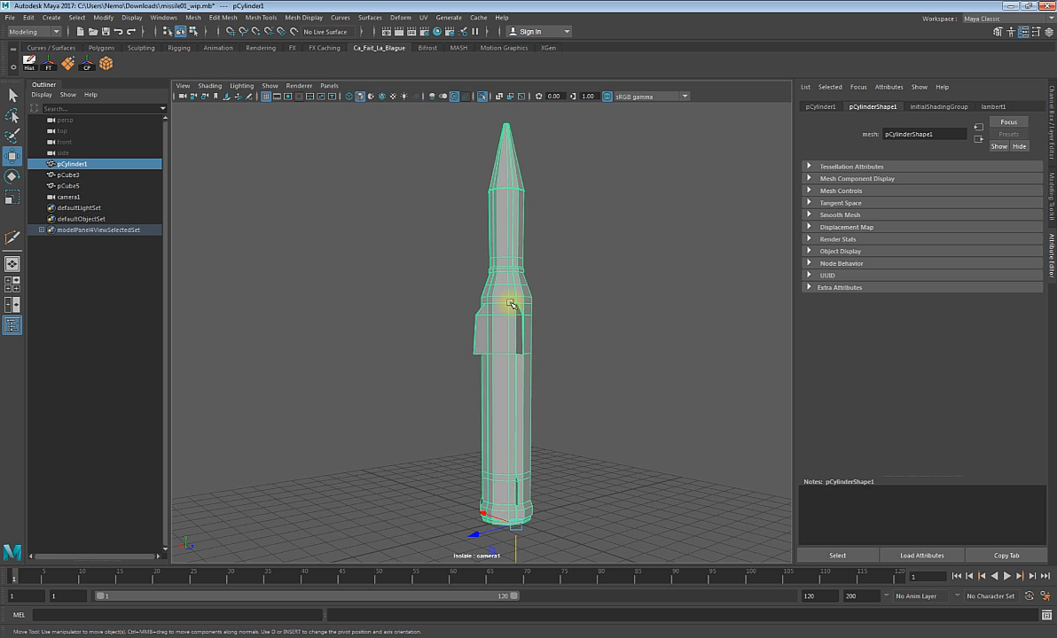
left_click(616, 343)
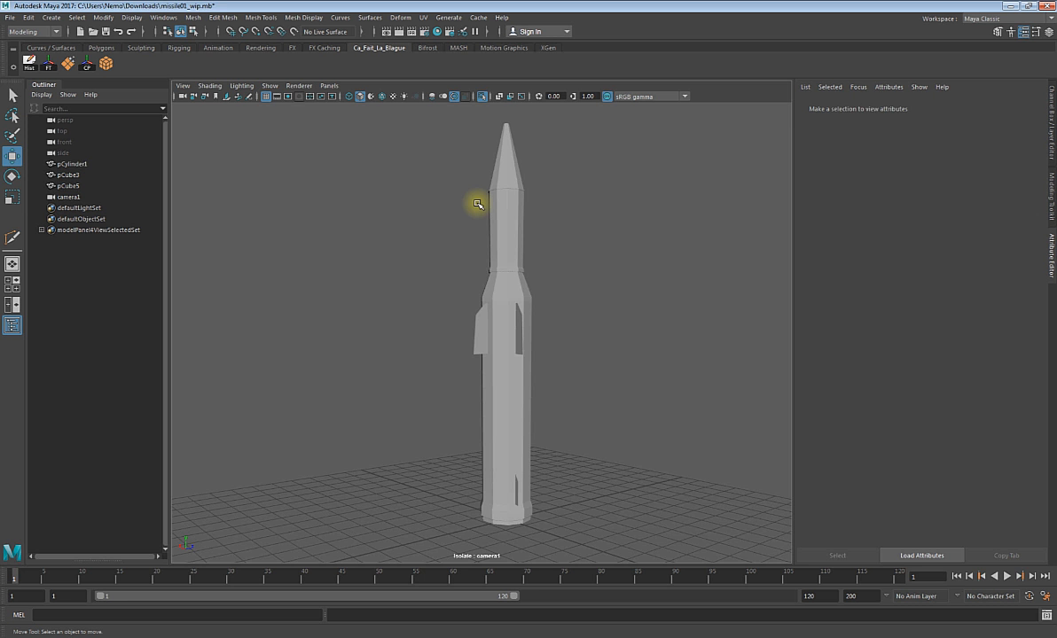
- Preview the missile with smooth mesh display, return it to the unsmoothed display and clear the selection
left_click(494, 229)
key("3")
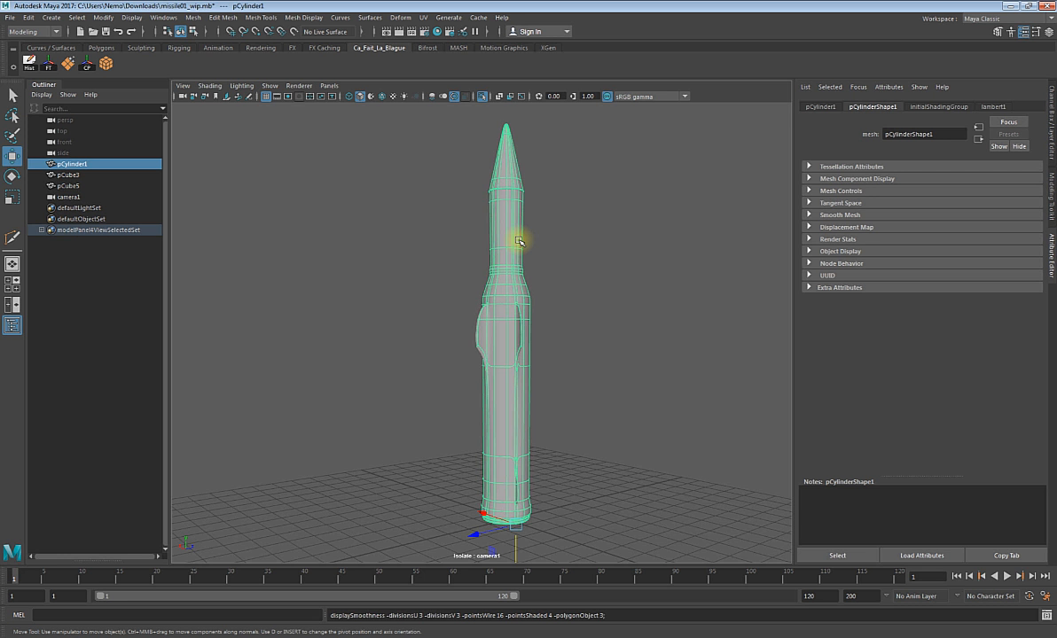
key("1")
left_click(545, 239)
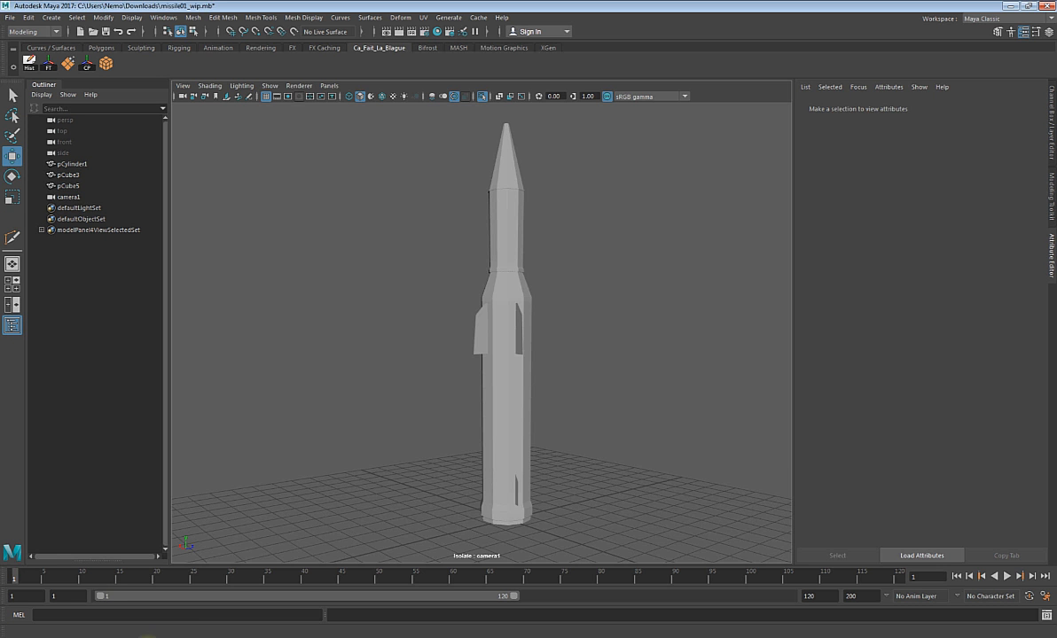
- Switch to XSplit Broadcaster, stop the live Twitch stream and bring up the screen recorder's controls
left_click(140, 637)
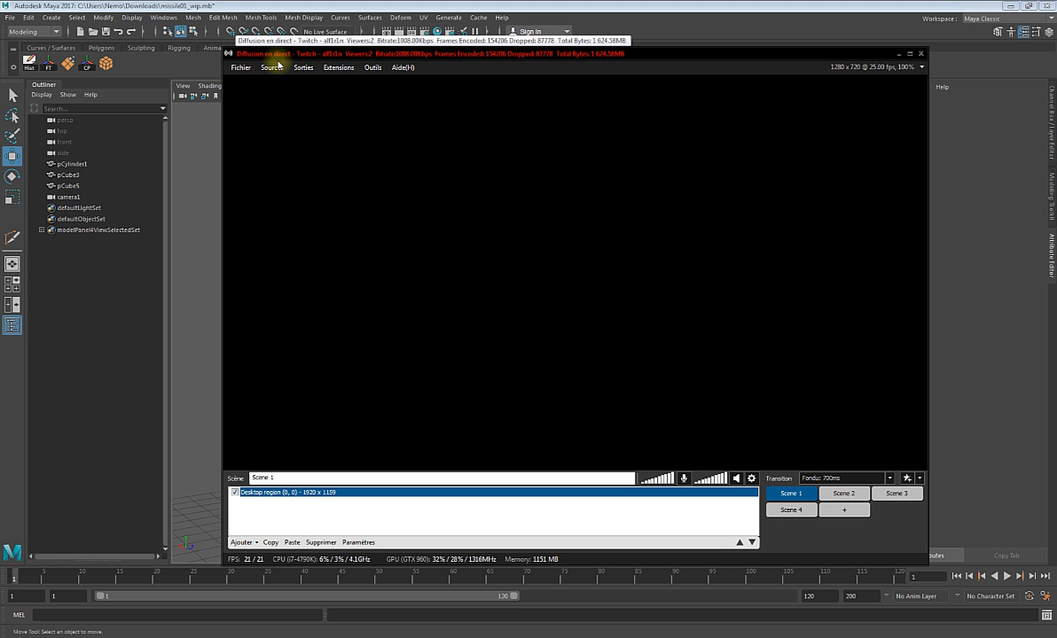
left_click(273, 68)
left_click(275, 68)
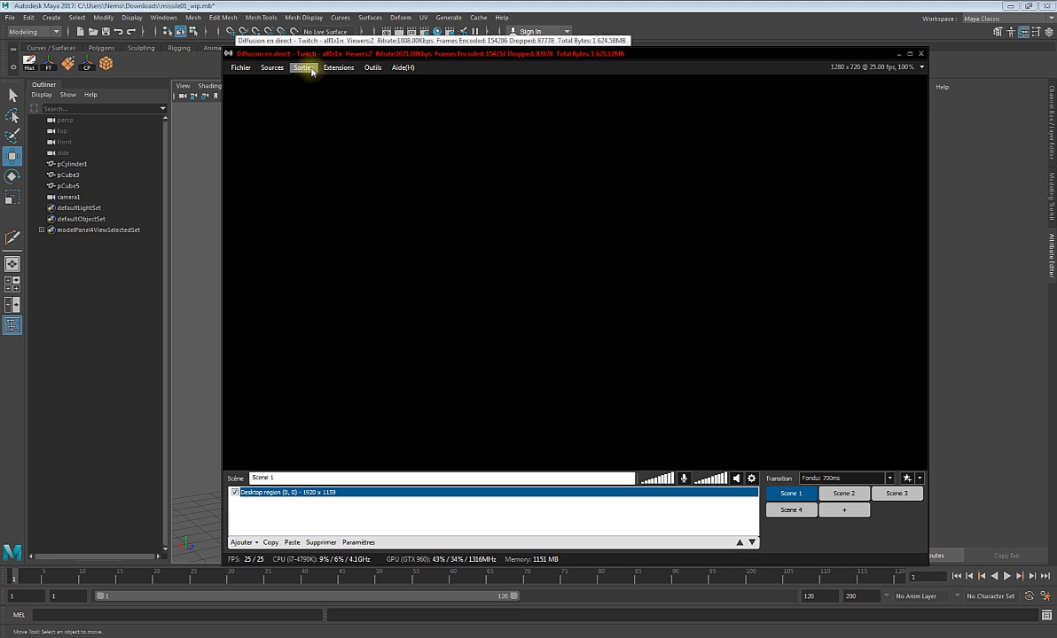
left_click(303, 69)
left_click(315, 79)
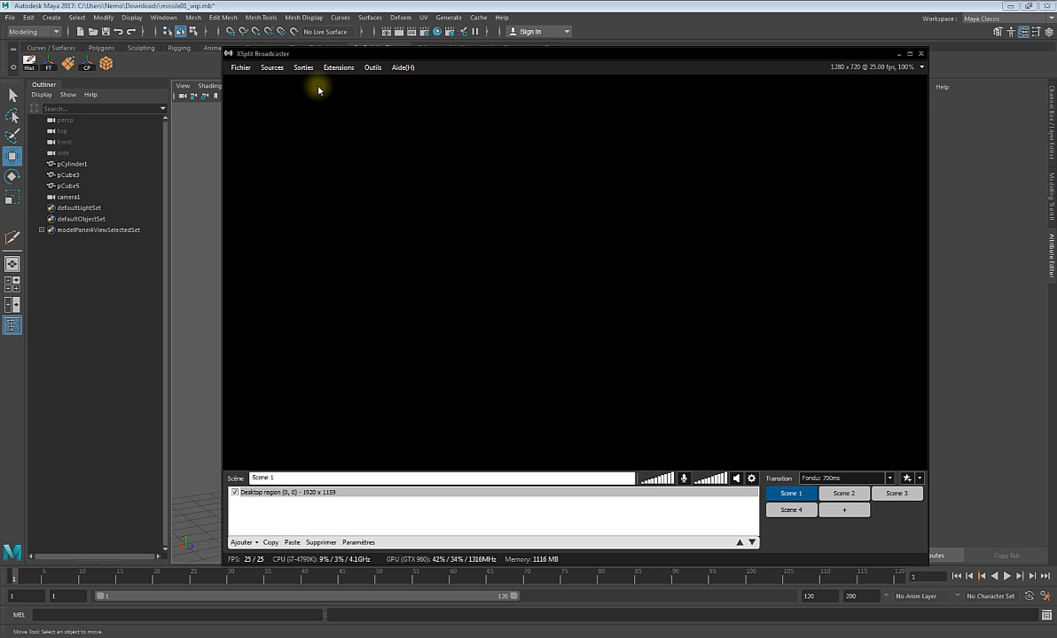
left_click(285, 637)
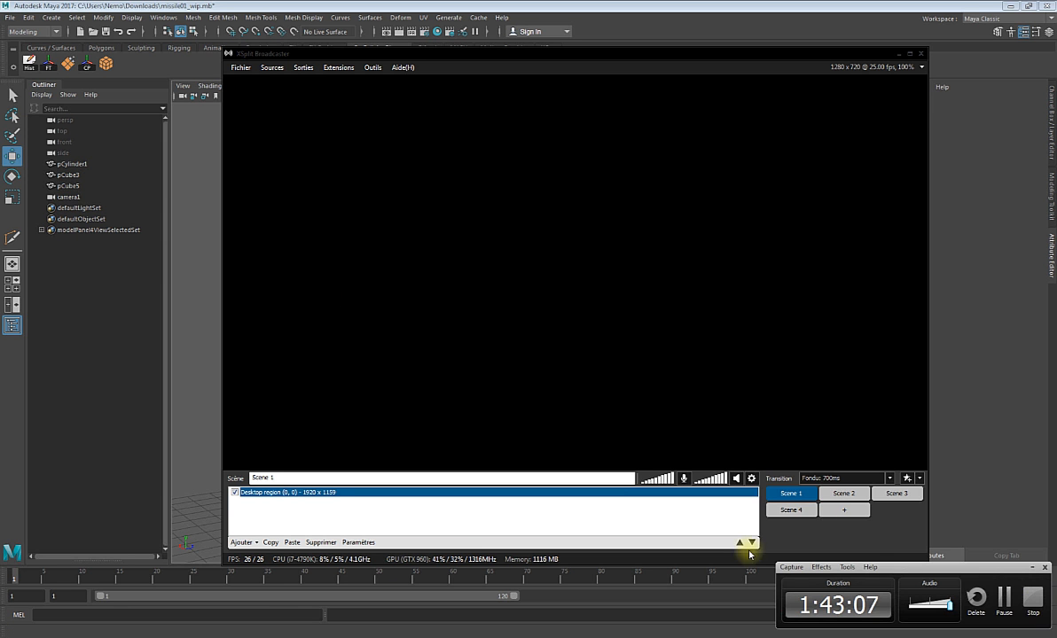